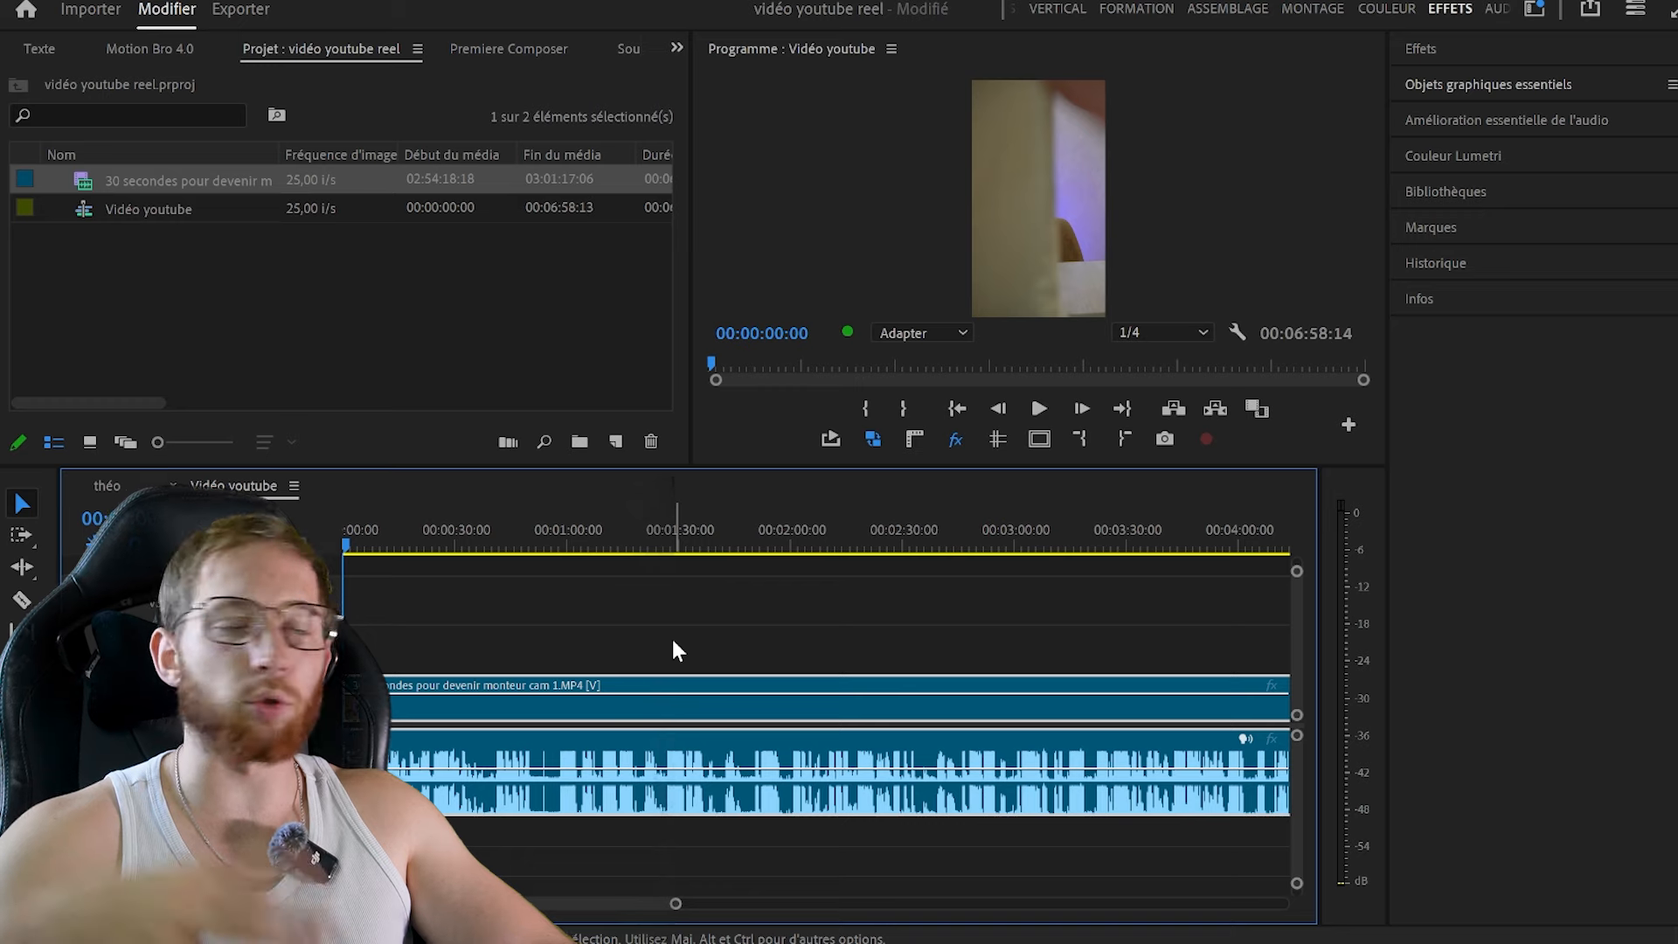
click(109, 486)
click(235, 486)
click(598, 640)
key(equal)
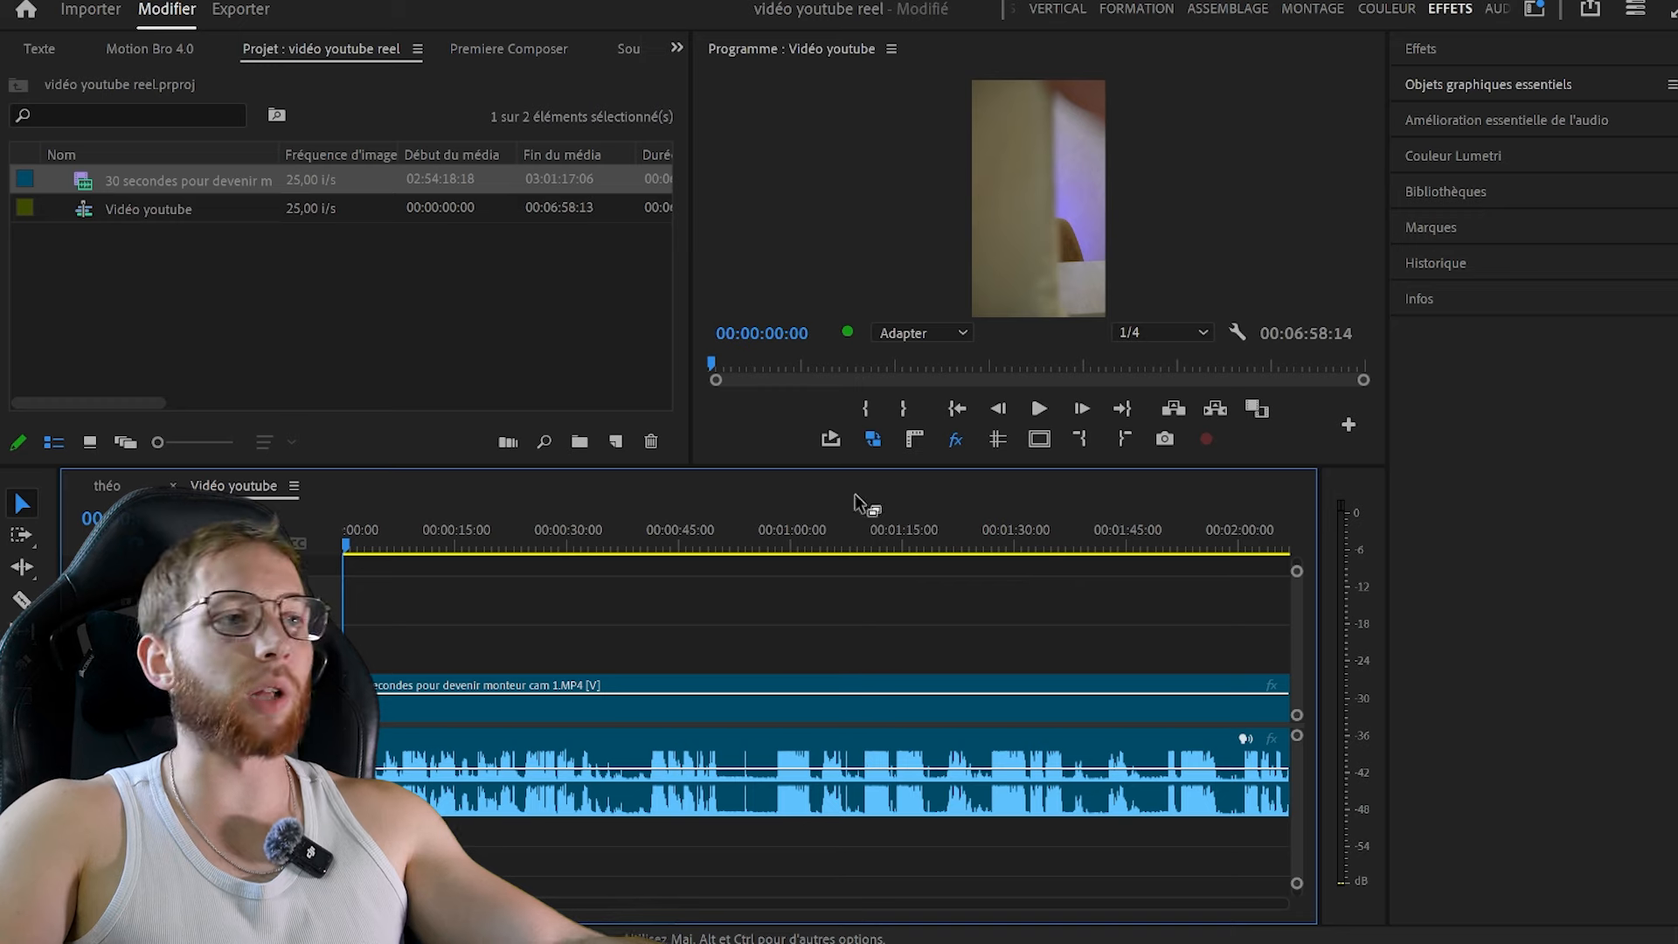
click(567, 1)
click(1080, 189)
scroll(1064, 214, down, 2)
scroll(1060, 216, up, 8)
scroll(1055, 219, down, 8)
click(944, 333)
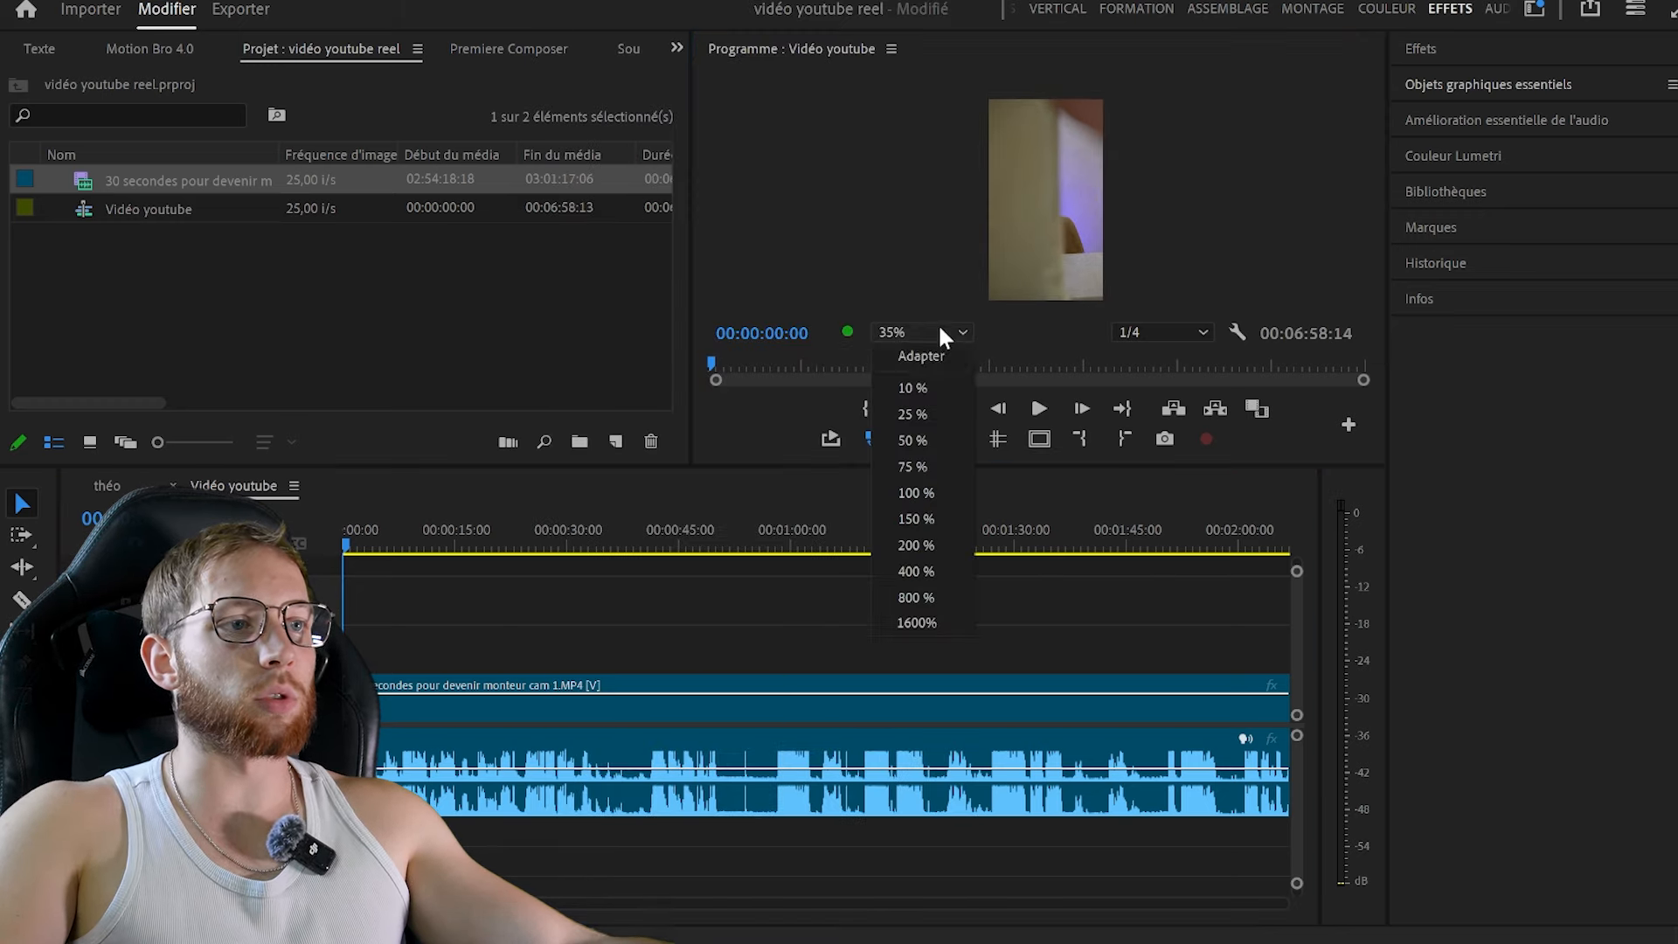
click(949, 354)
Switch the interface to the Vertical workspace
click(574, 2)
mouse_move(660, 5)
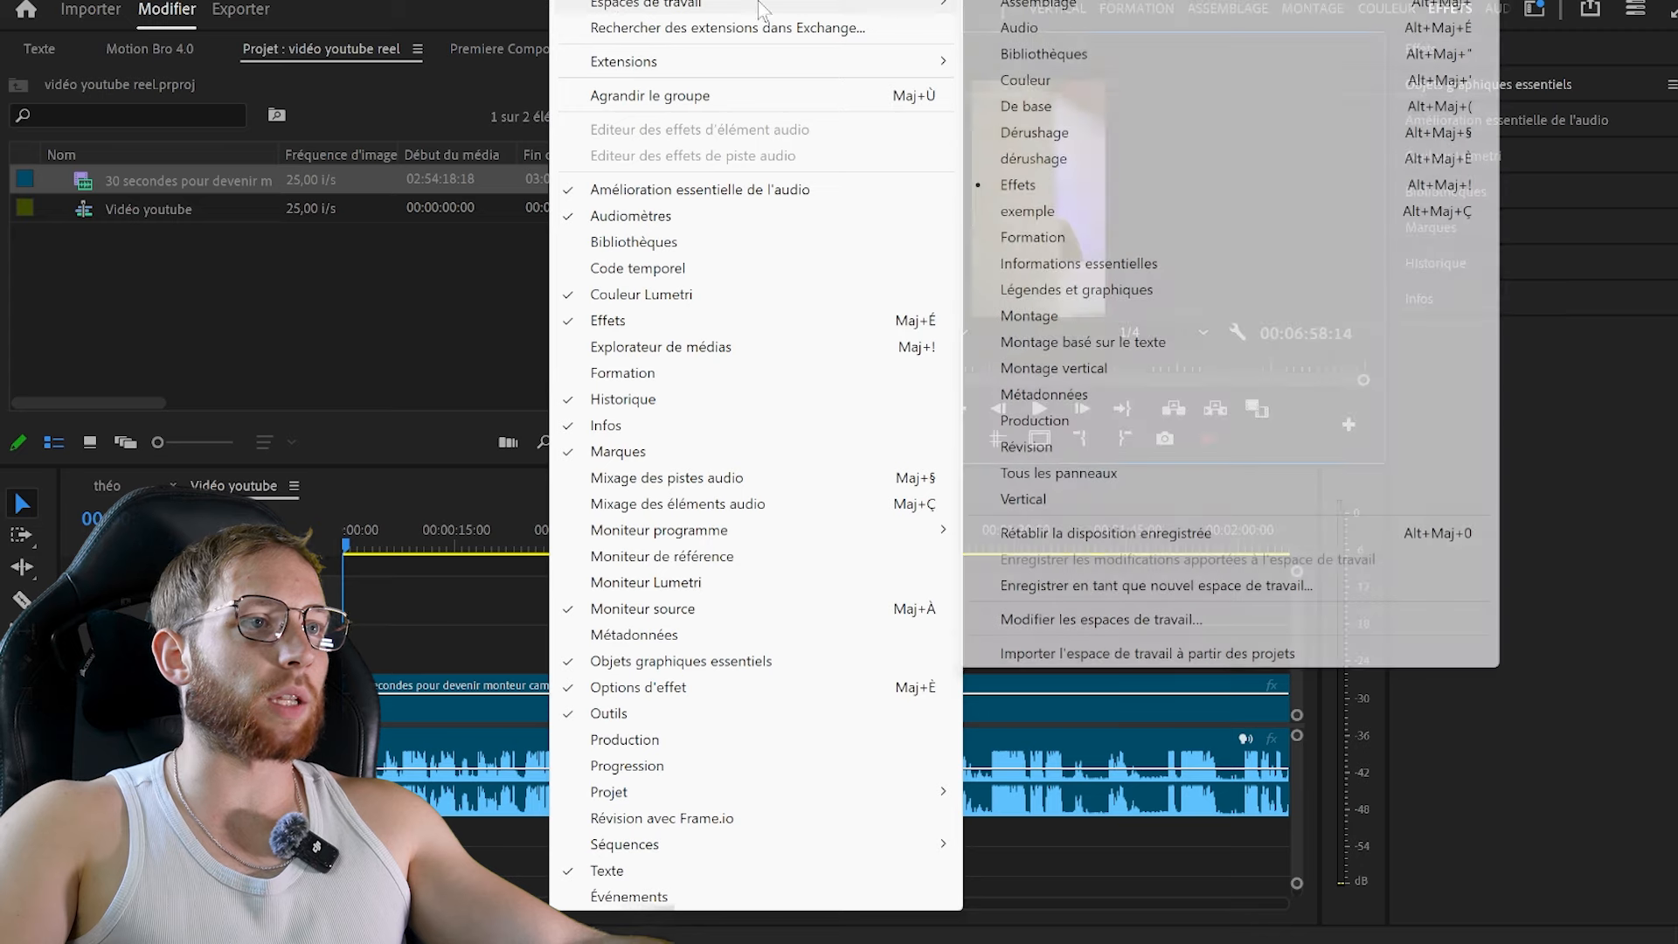
click(1065, 495)
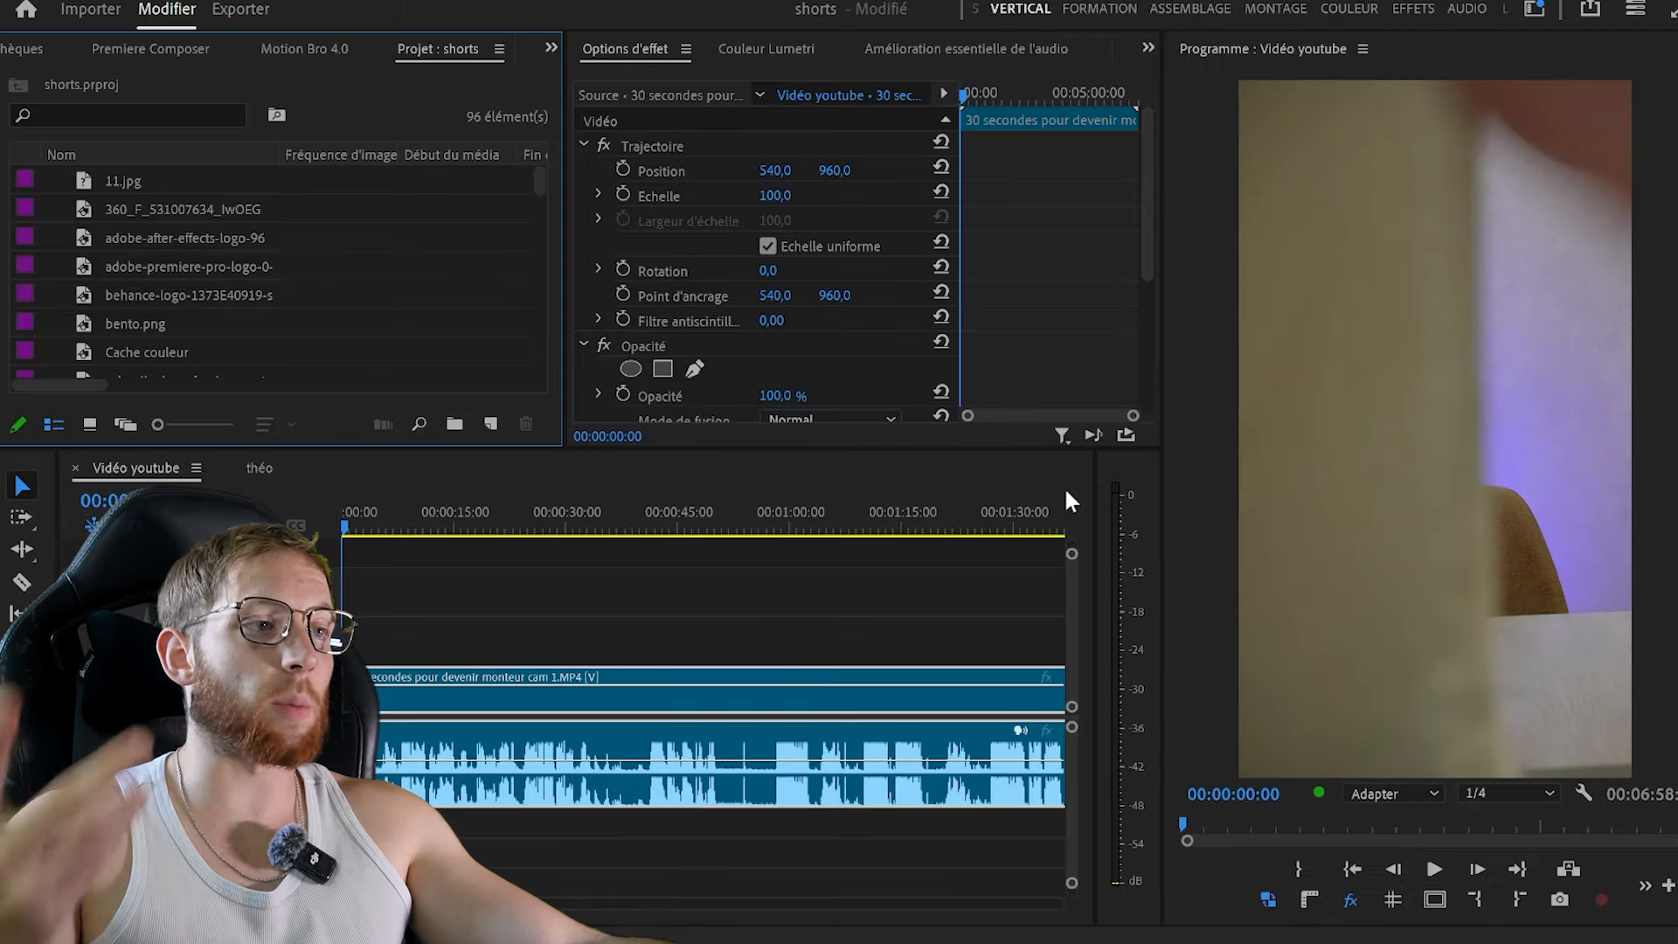
Go to 00:00:11:16, display the guides over the preview and align the horizontal guide with the table's edge
click(383, 527)
drag(397, 525, 442, 525)
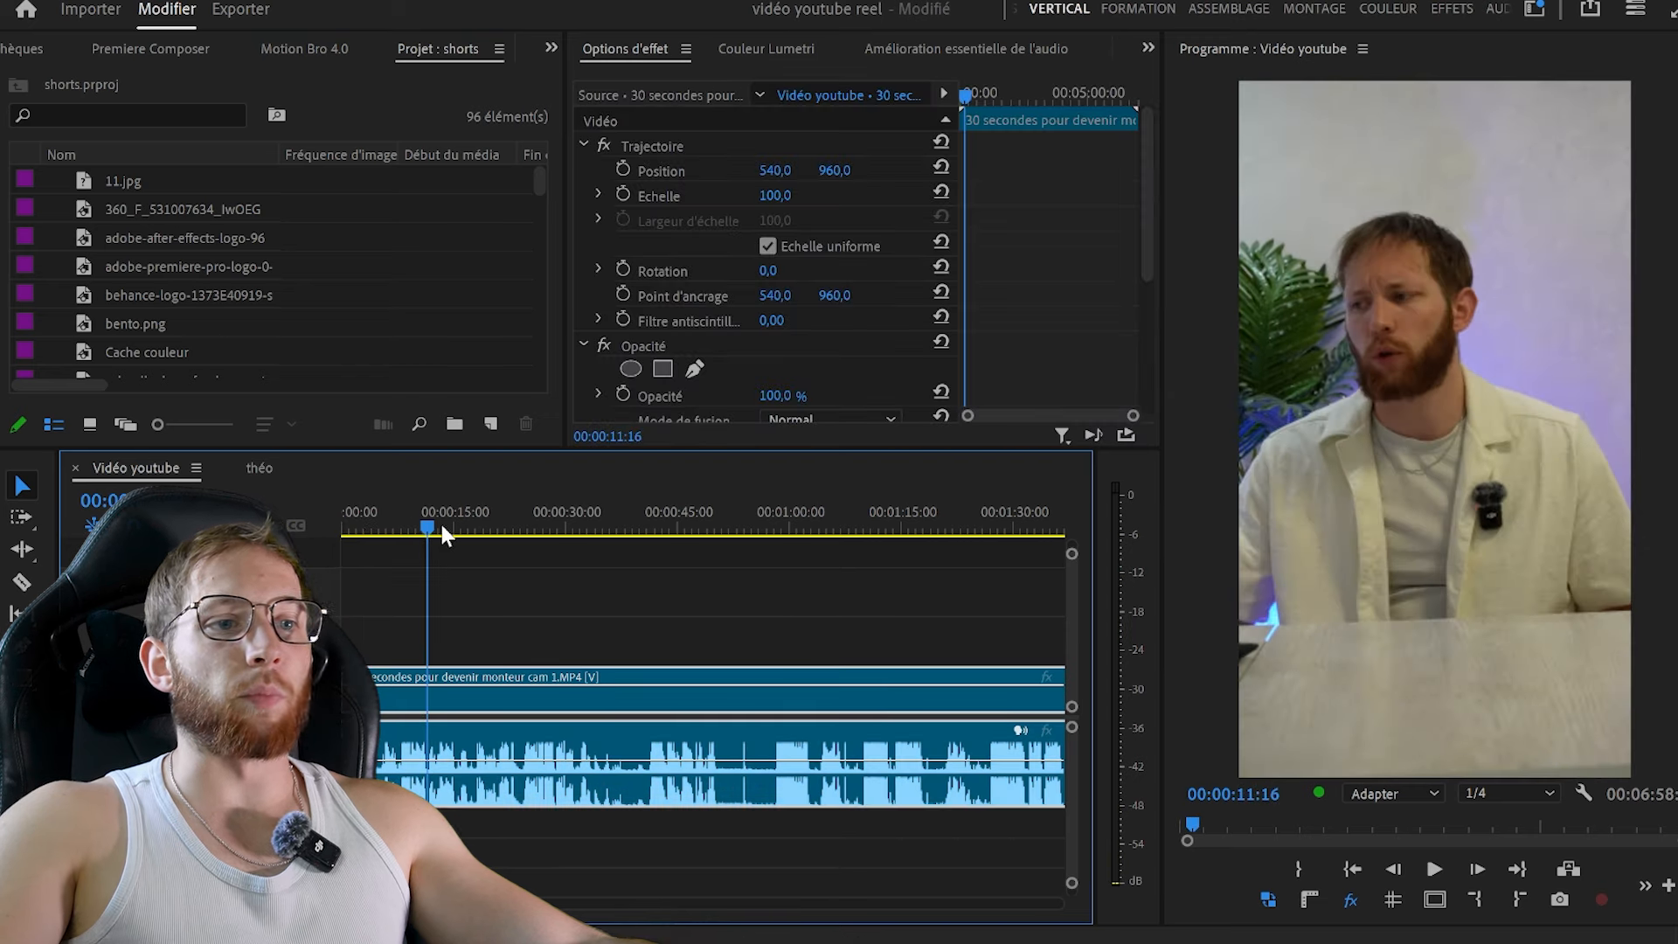
click(1487, 652)
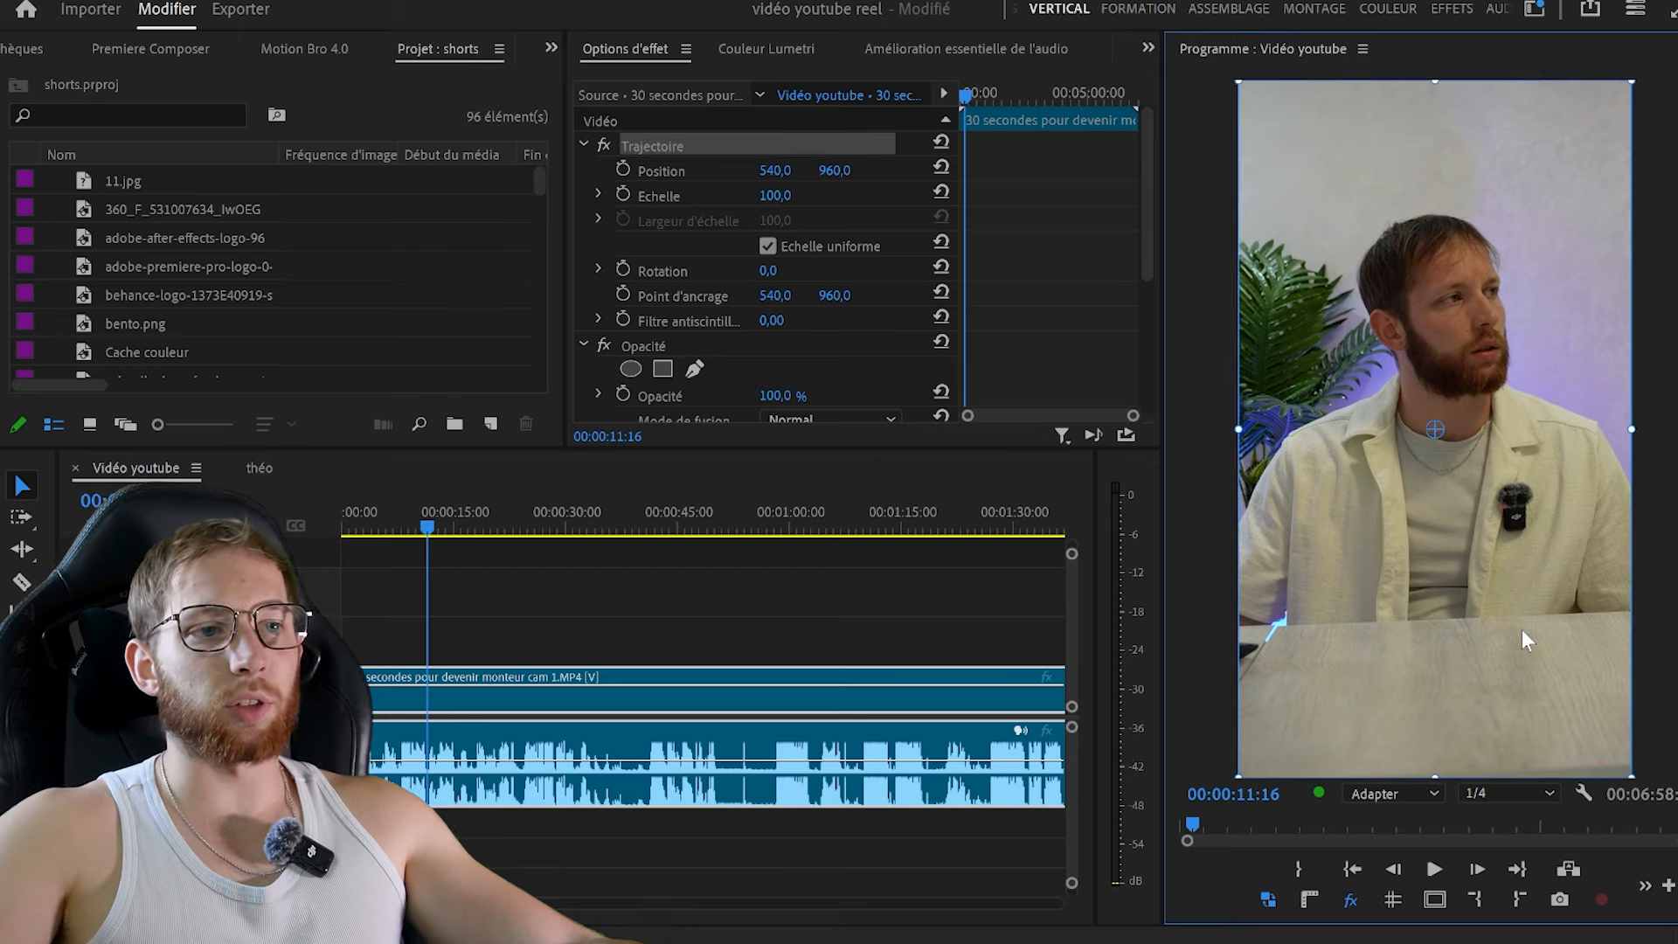
click(1394, 901)
drag(1493, 430, 1535, 611)
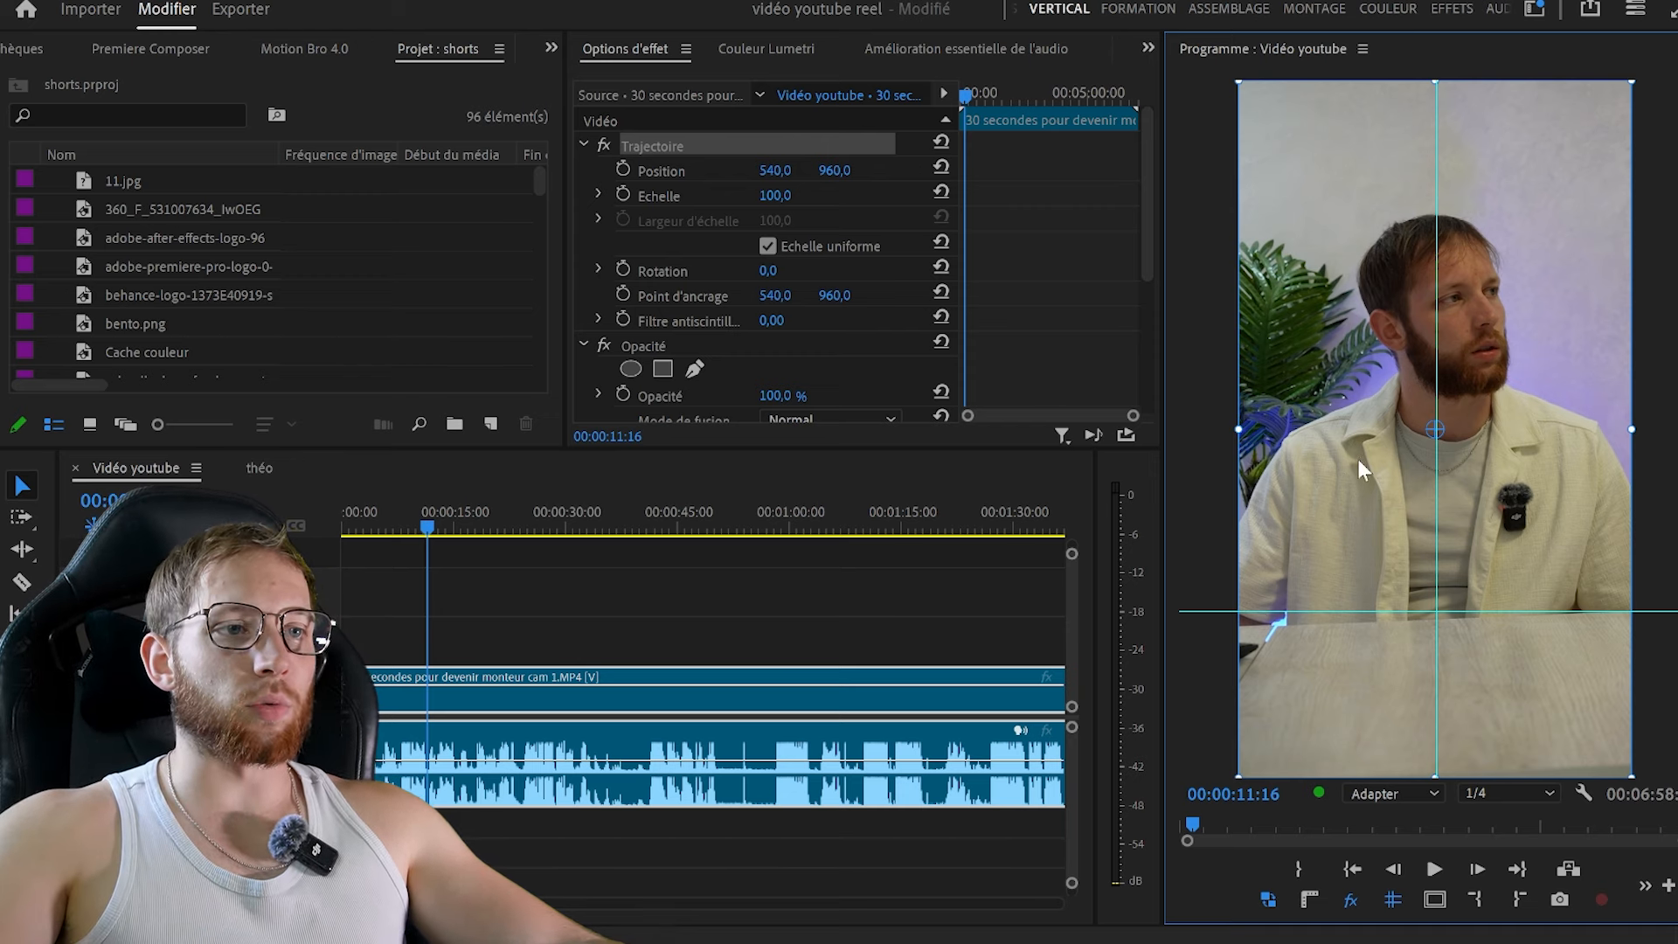
Straighten the cam 1 shot by enlarging it to 108,5 and rotating it 2,2°, then hide the guides
drag(1242, 429, 1217, 420)
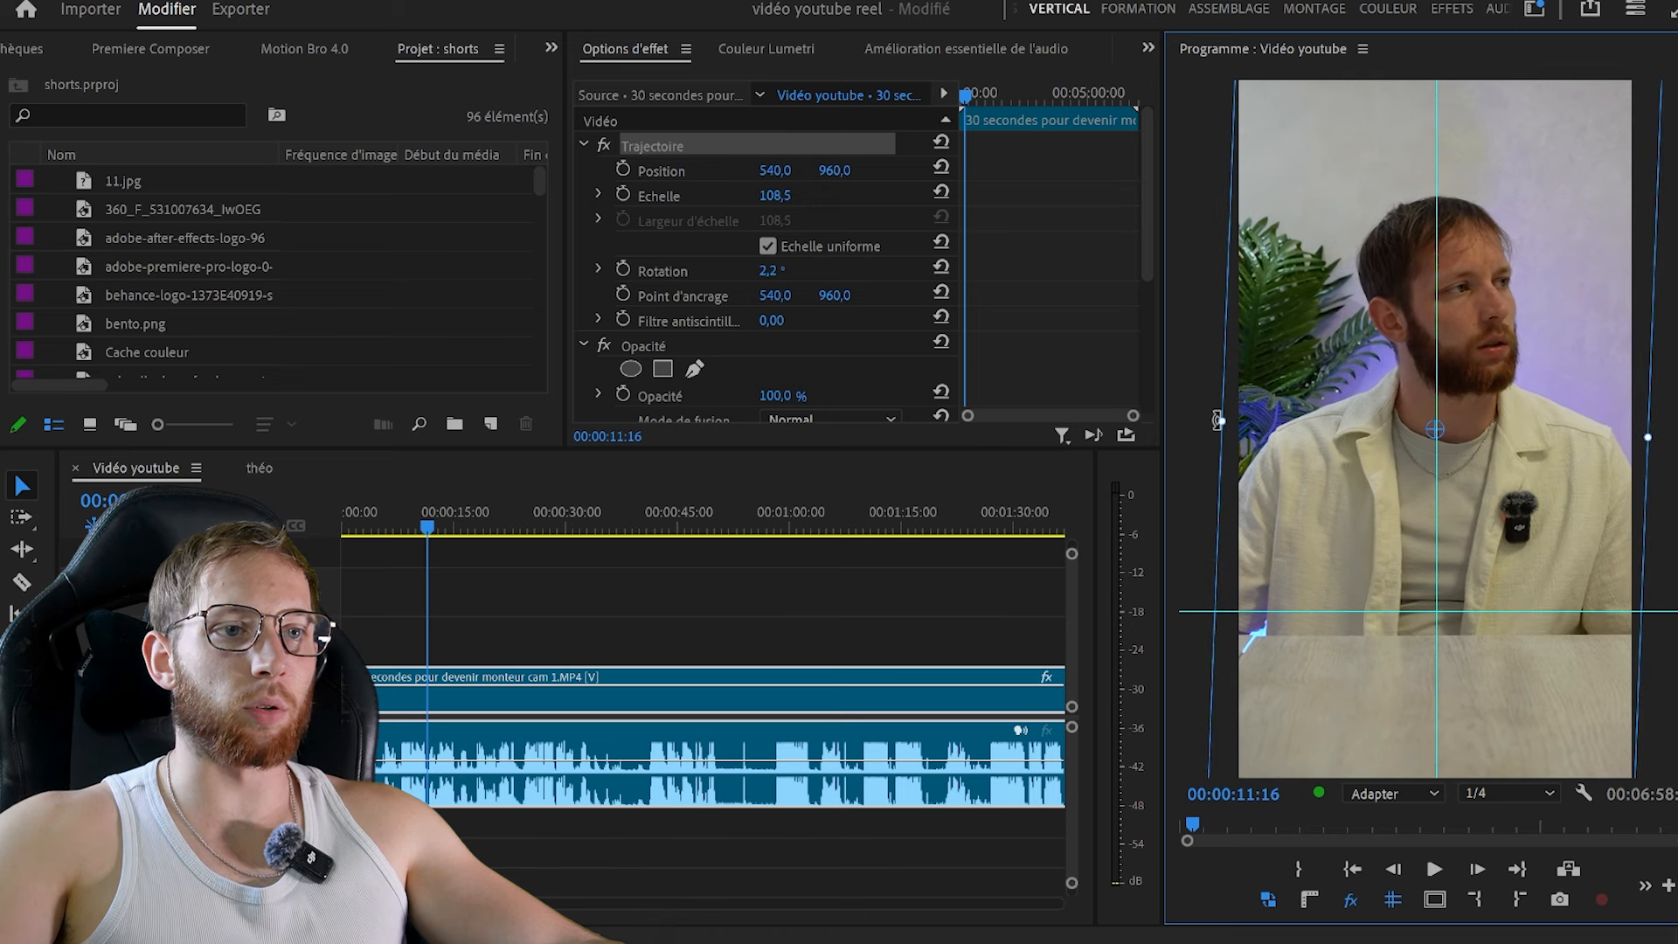
click(1391, 901)
click(808, 638)
click(1367, 910)
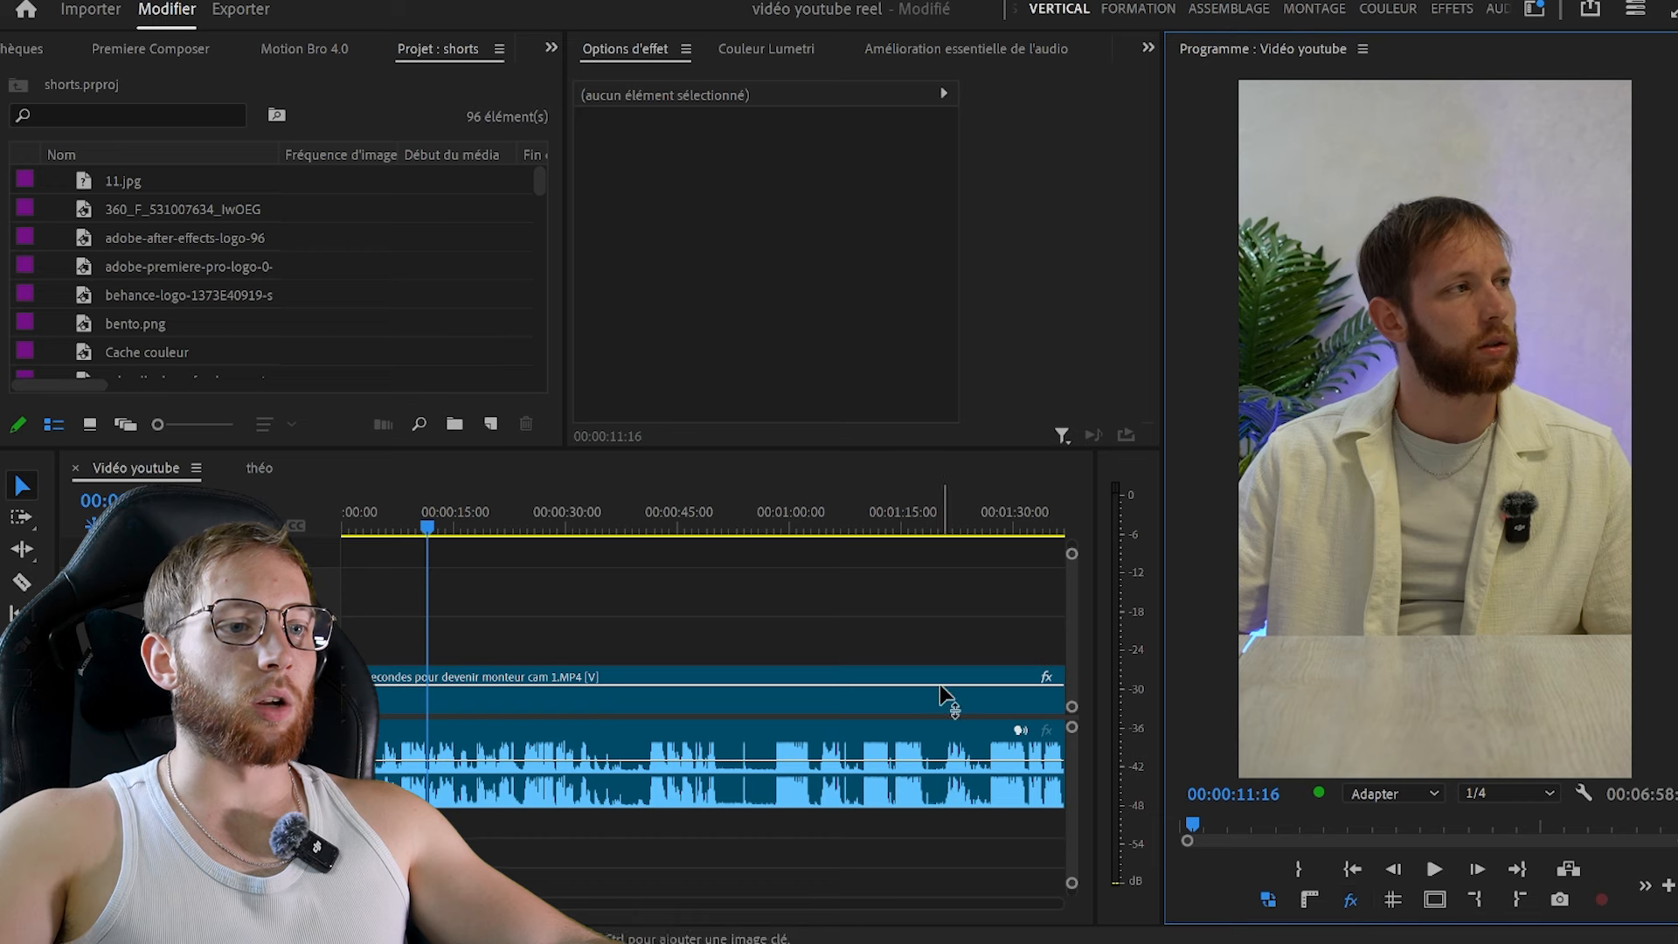
Bring up the contents of the vidéo youtube reel project in place of the shorts project
click(551, 47)
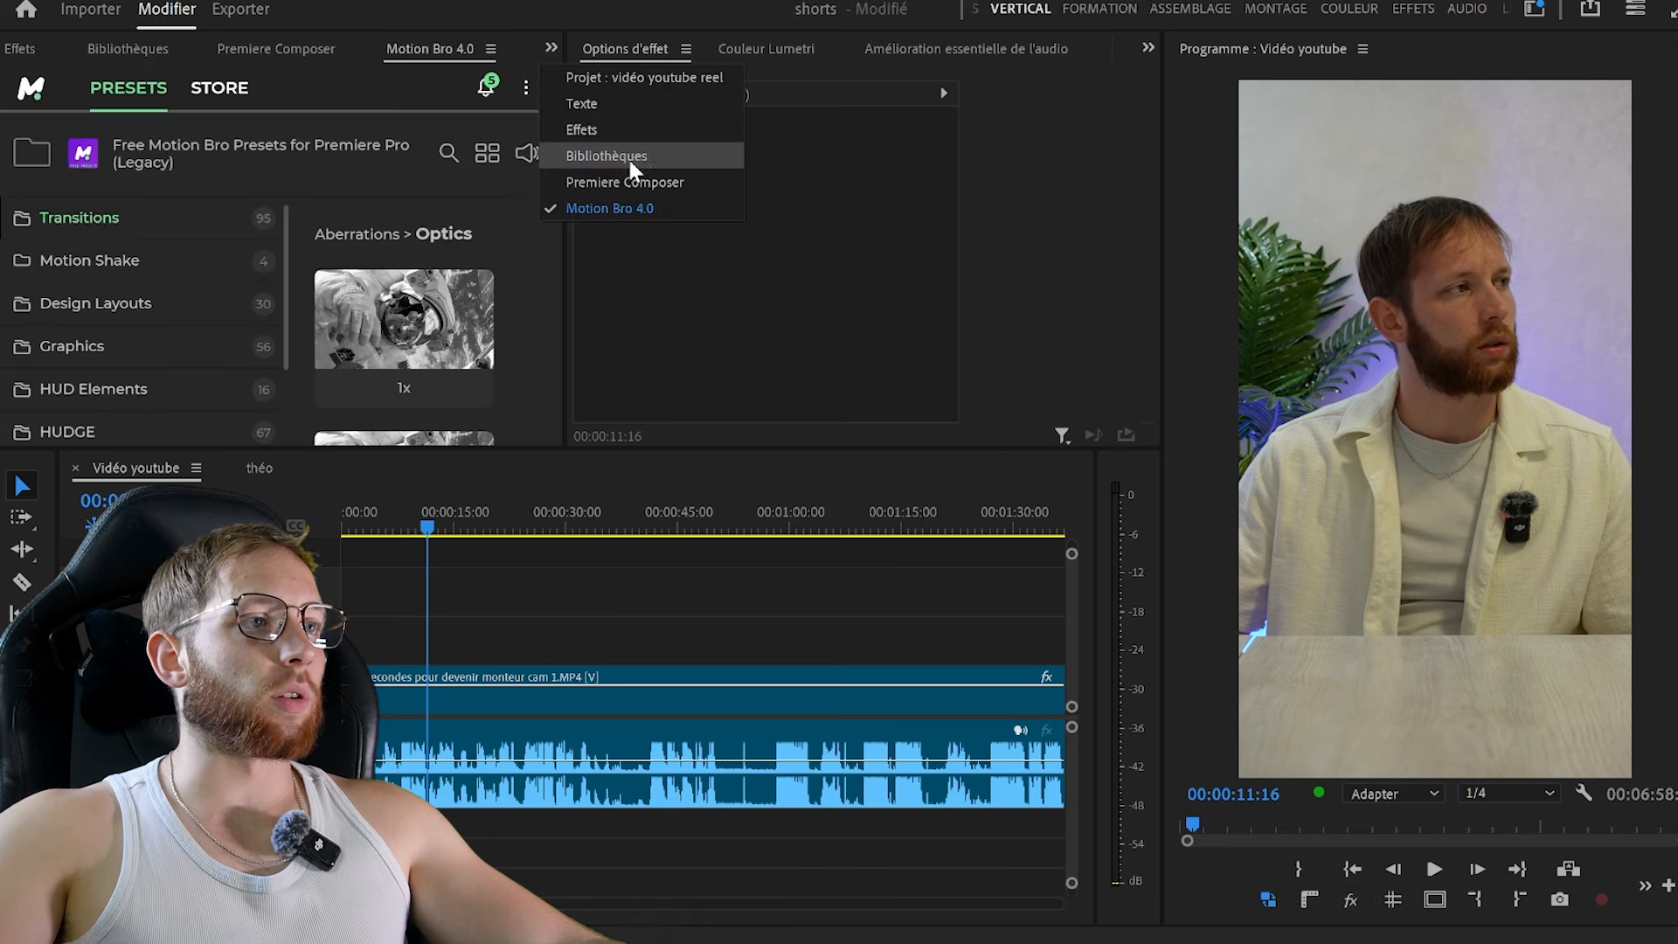
click(633, 75)
click(192, 182)
click(180, 202)
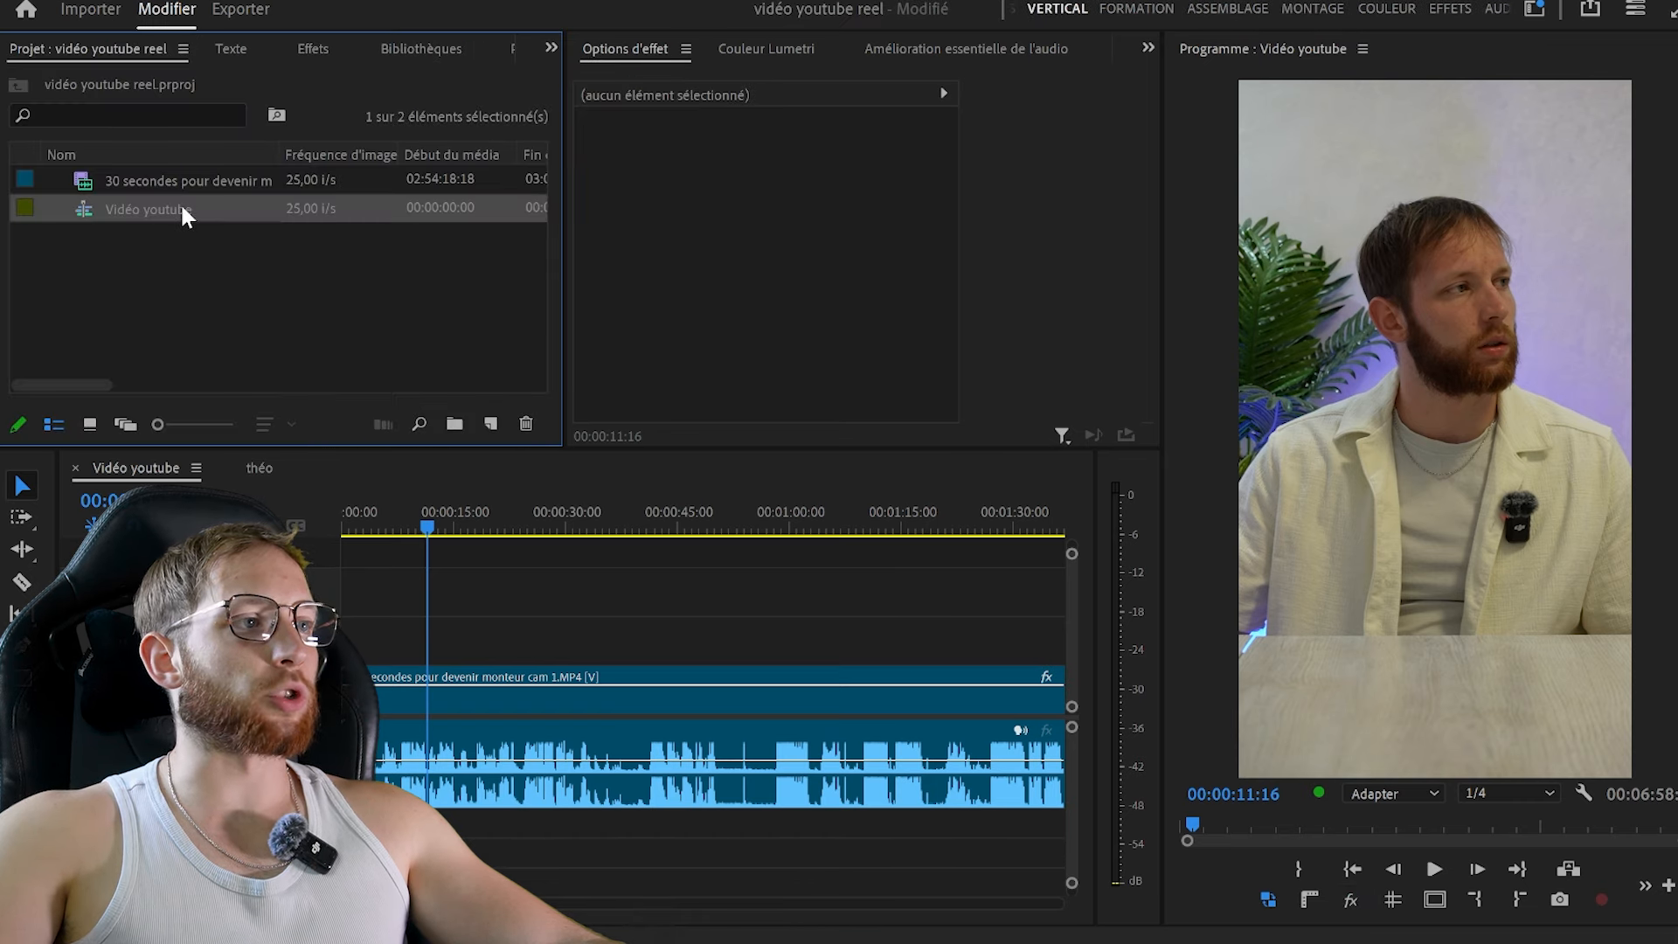
click(255, 289)
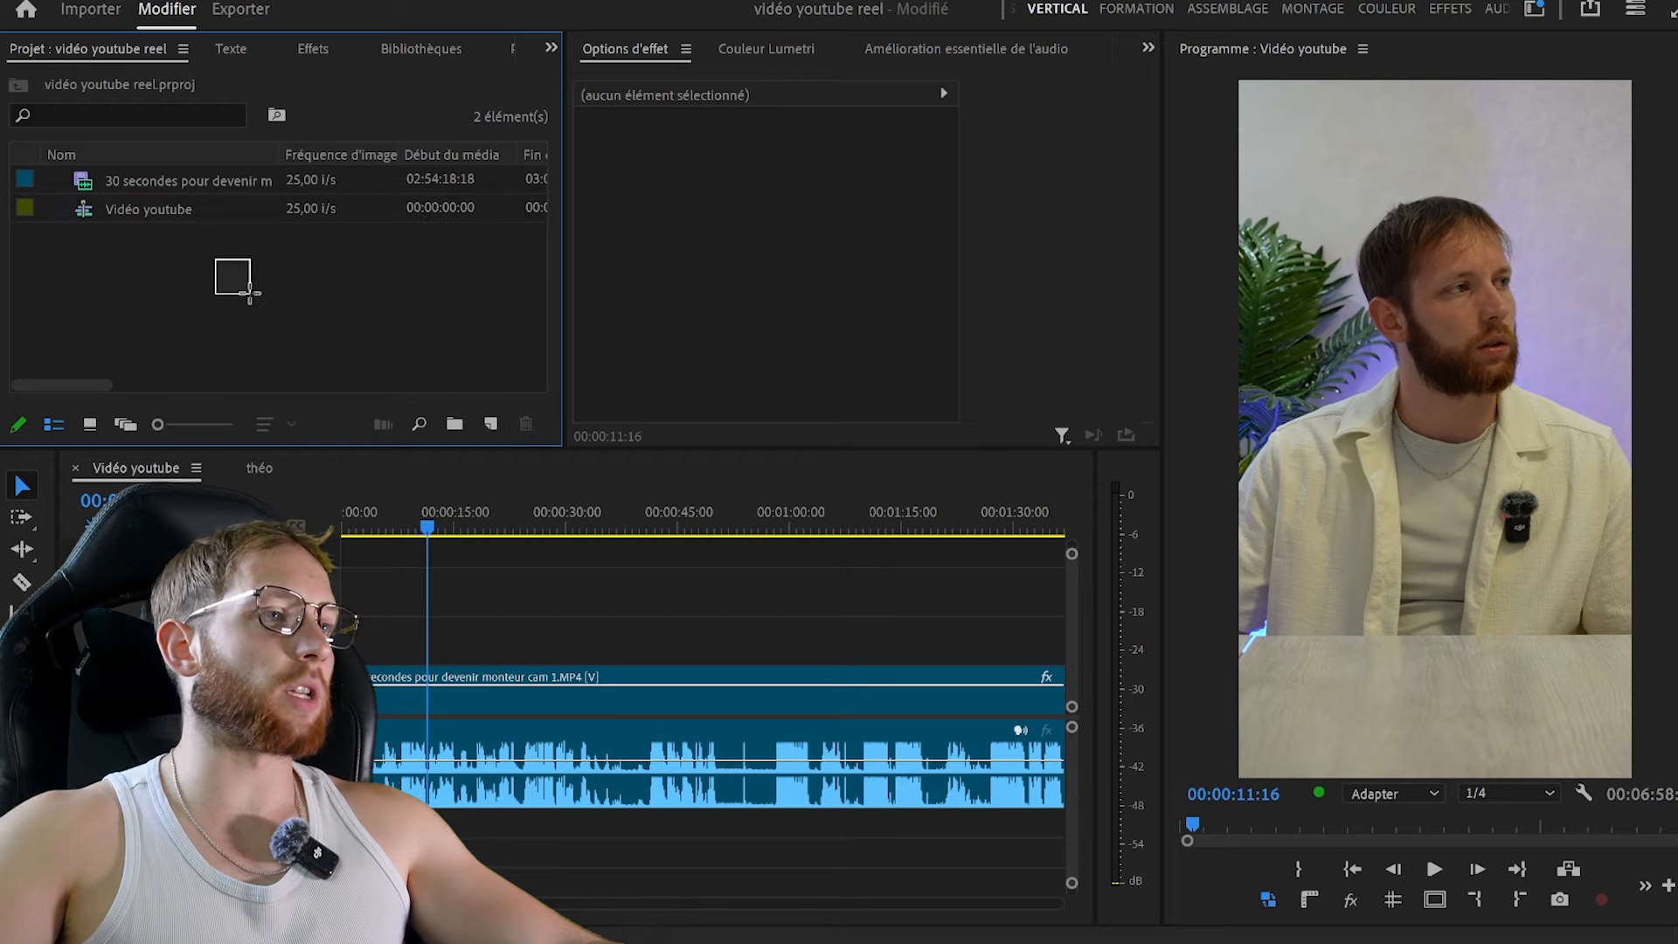
Import the "30 secondes pour devenir monteur cam 2" clip from the rushs folder and place it on the track above cam 1
click(747, 639)
key(backslash)
click(811, 942)
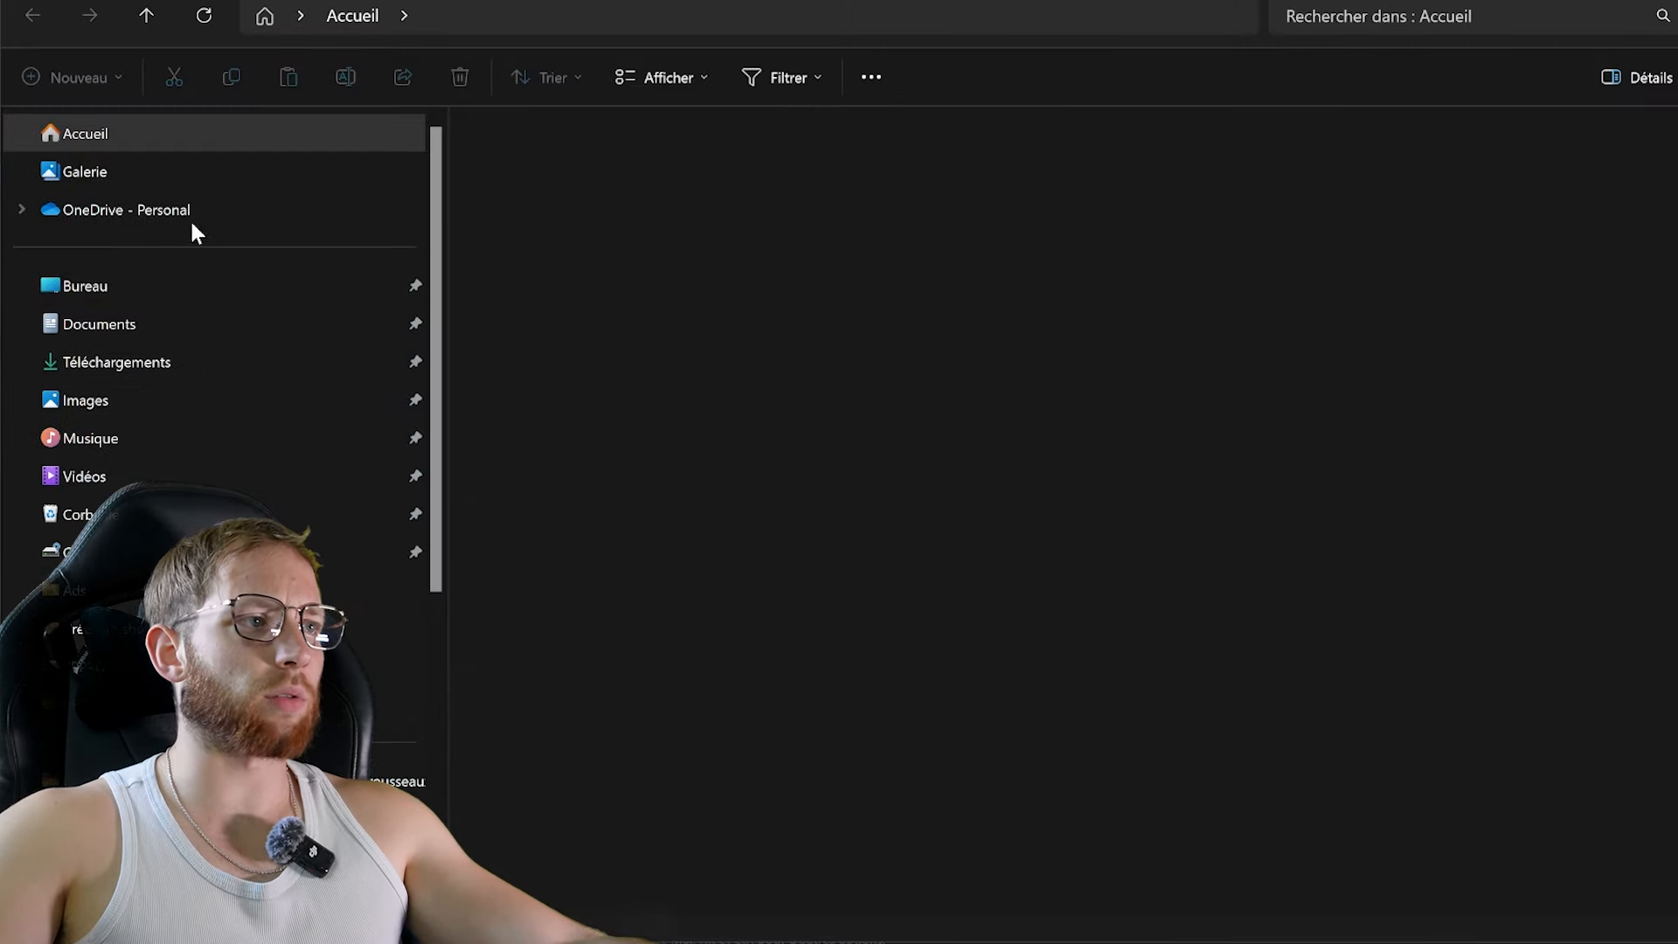
click(200, 293)
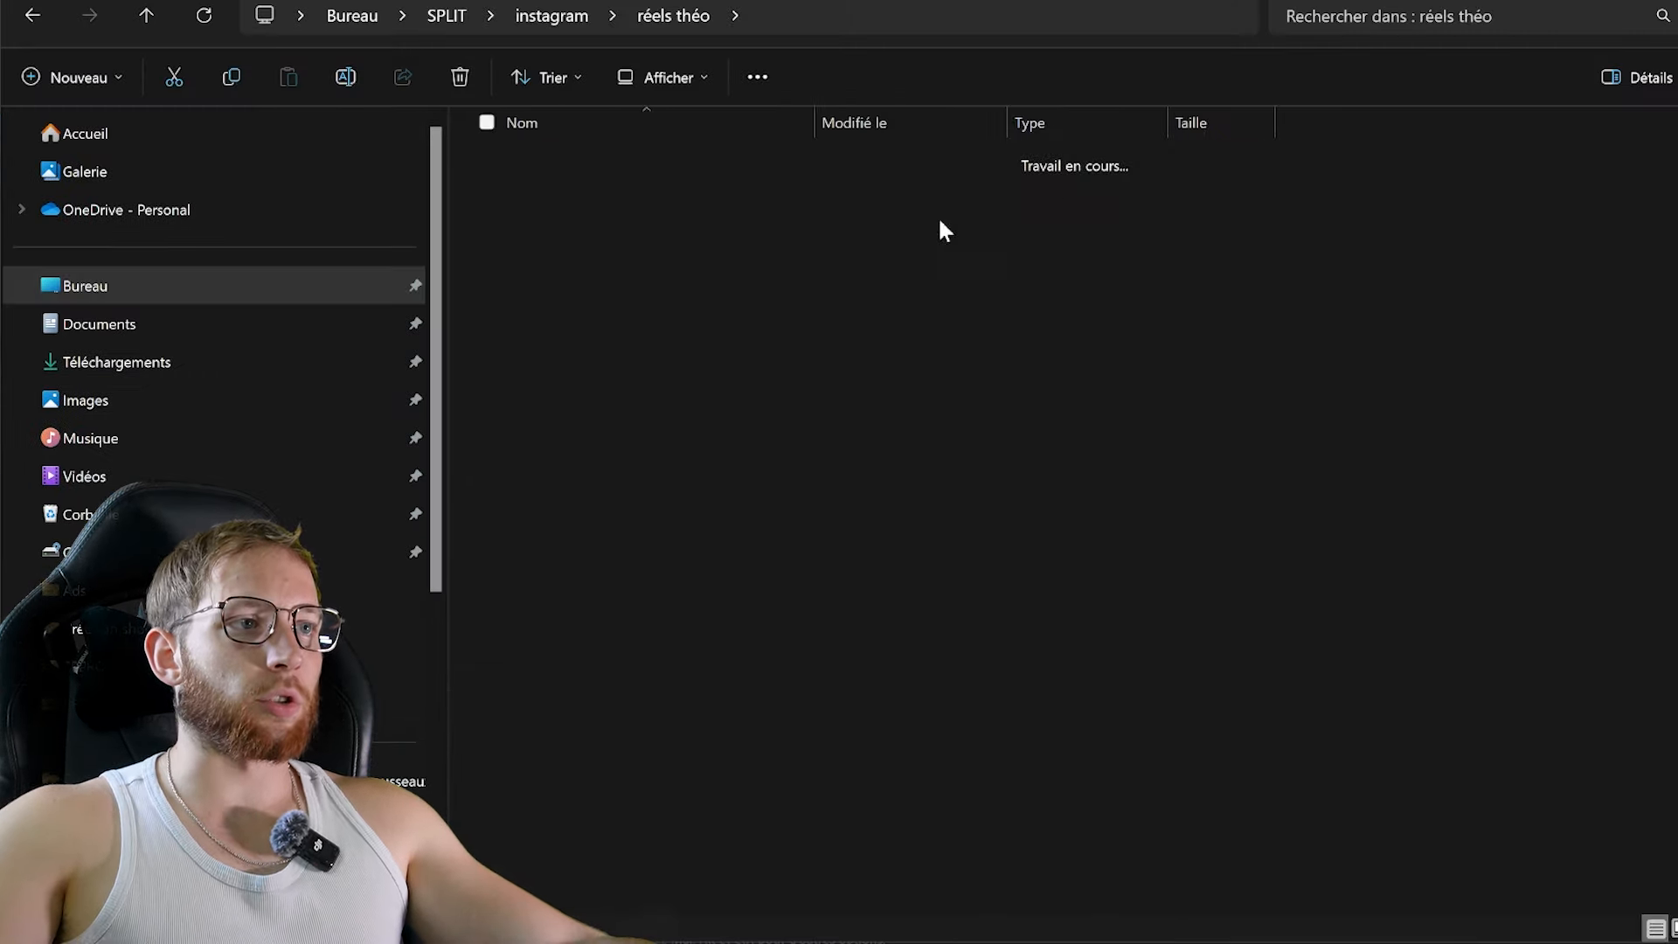
double_click(940, 228)
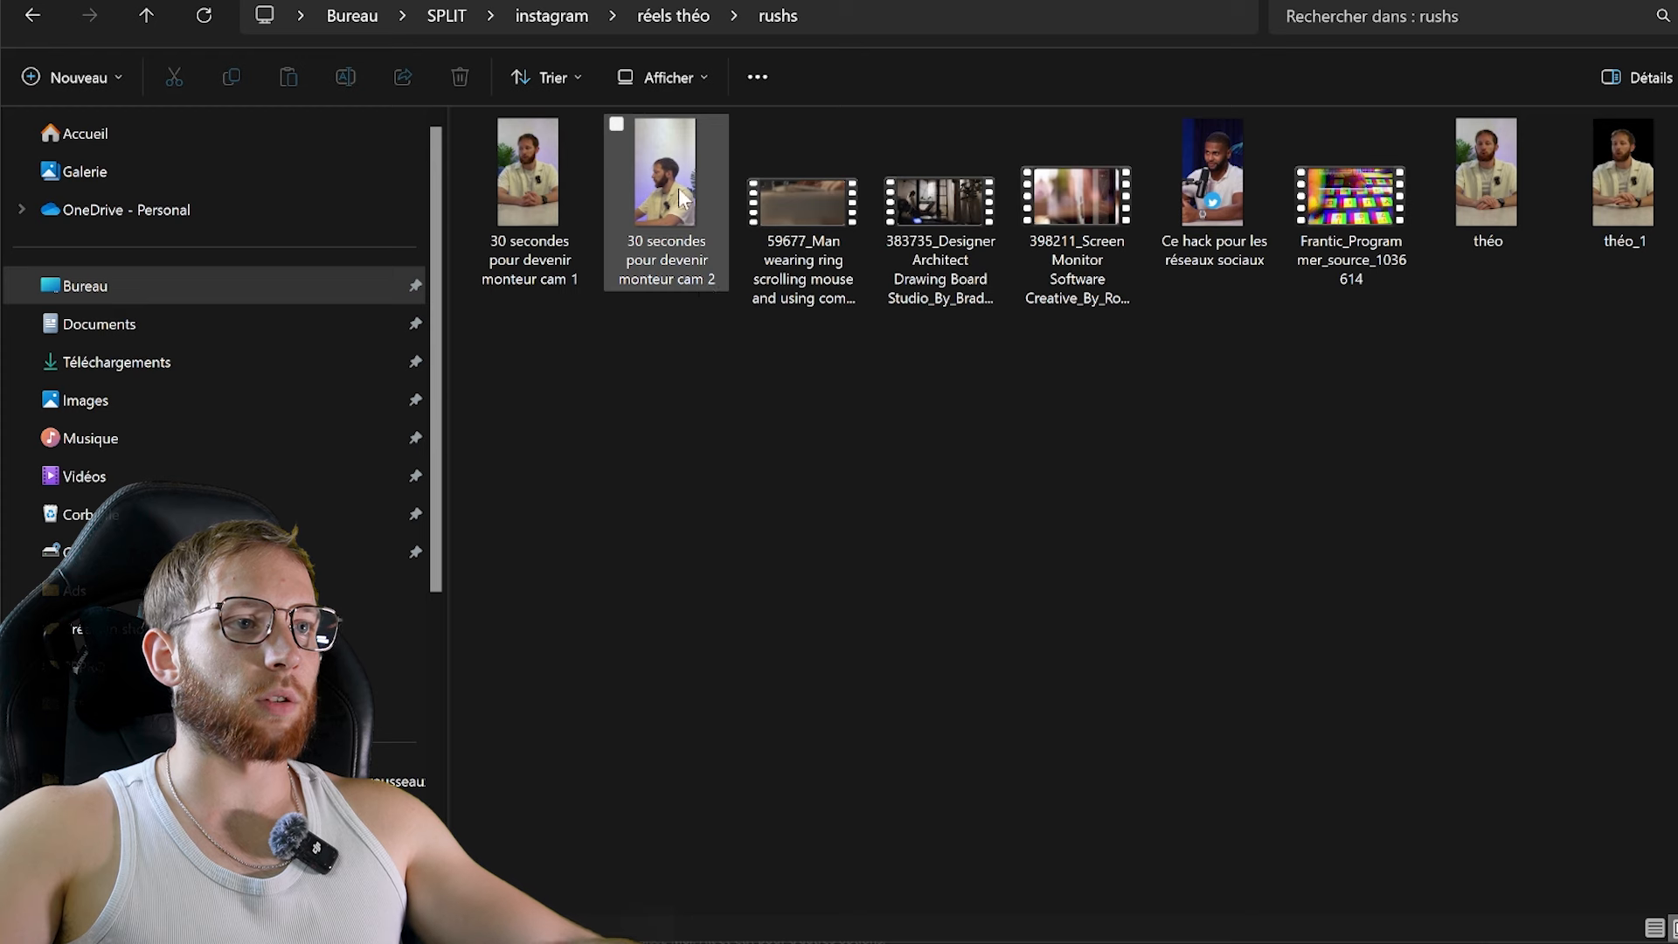
drag(1626, 323, 196, 287)
click(636, 222)
drag(118, 212, 605, 628)
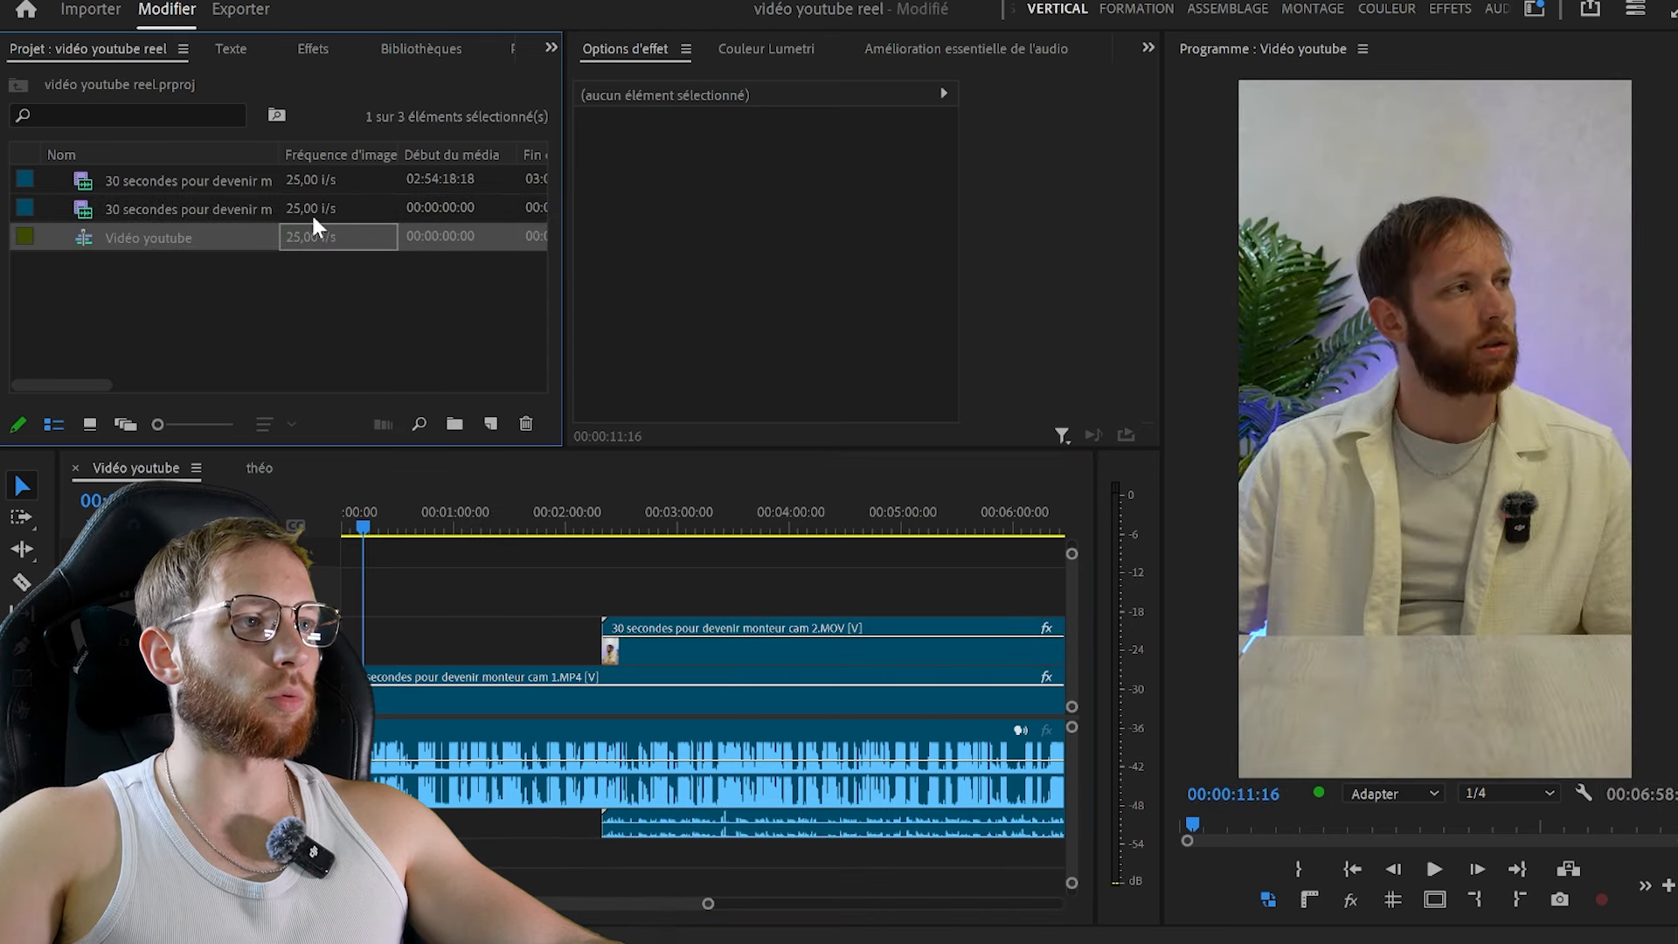
Synchronize the cam 1 and cam 2 clips by their audio and close the gap at the start of the sequence
click(675, 582)
drag(680, 586, 748, 709)
right_click(749, 710)
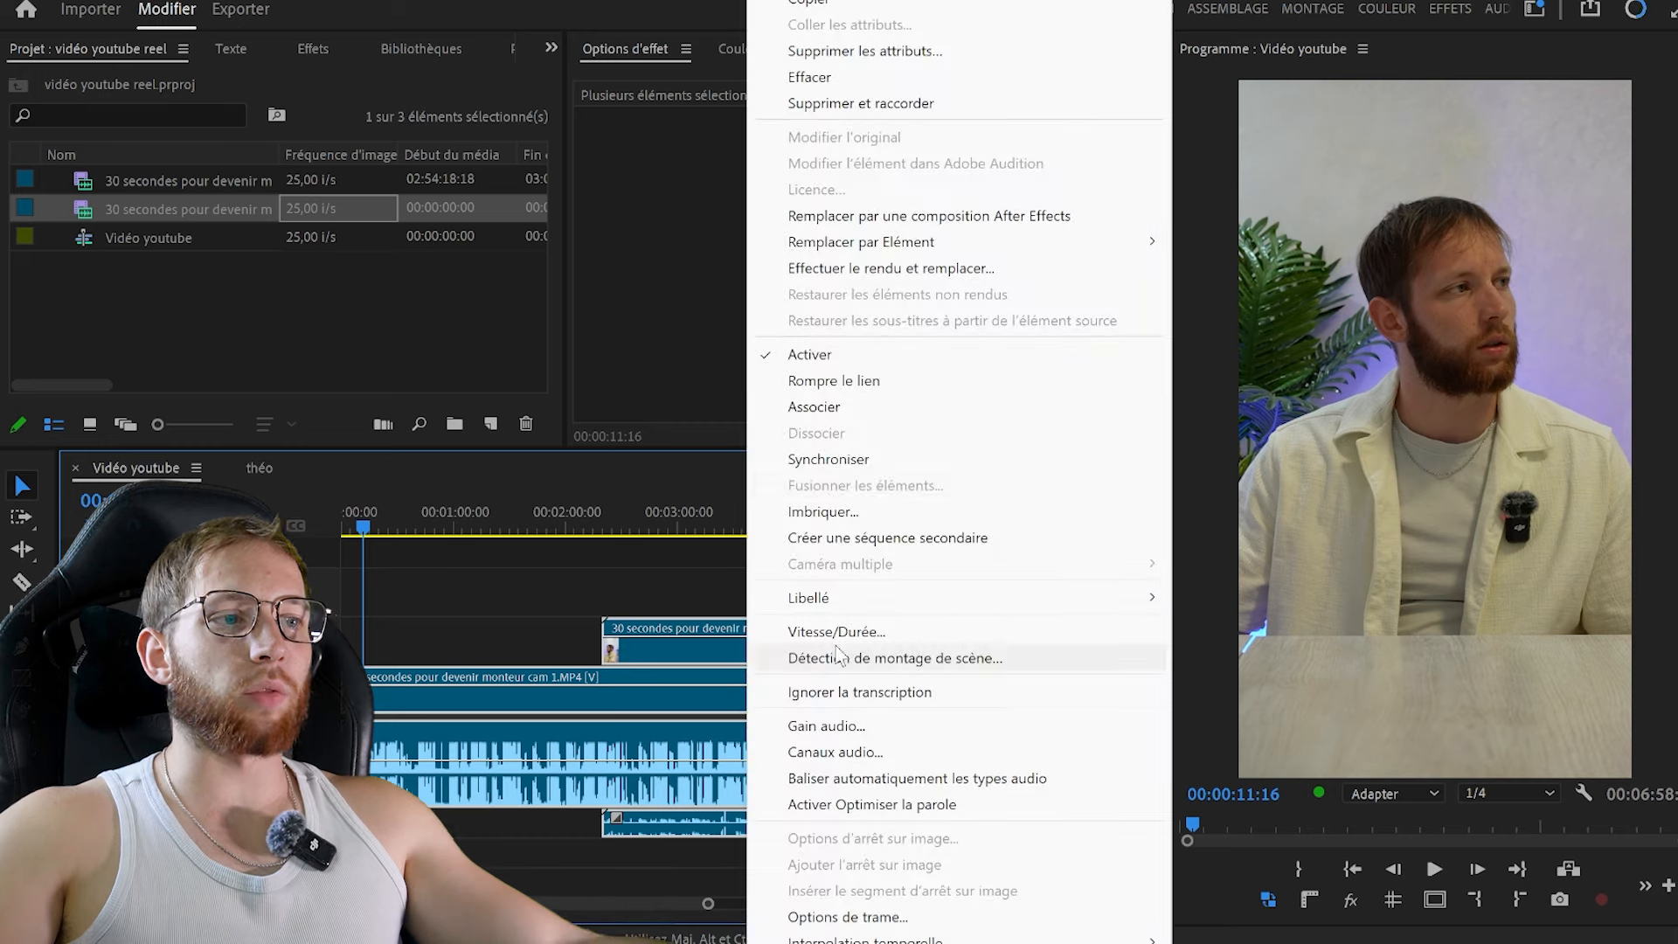
click(912, 512)
click(865, 569)
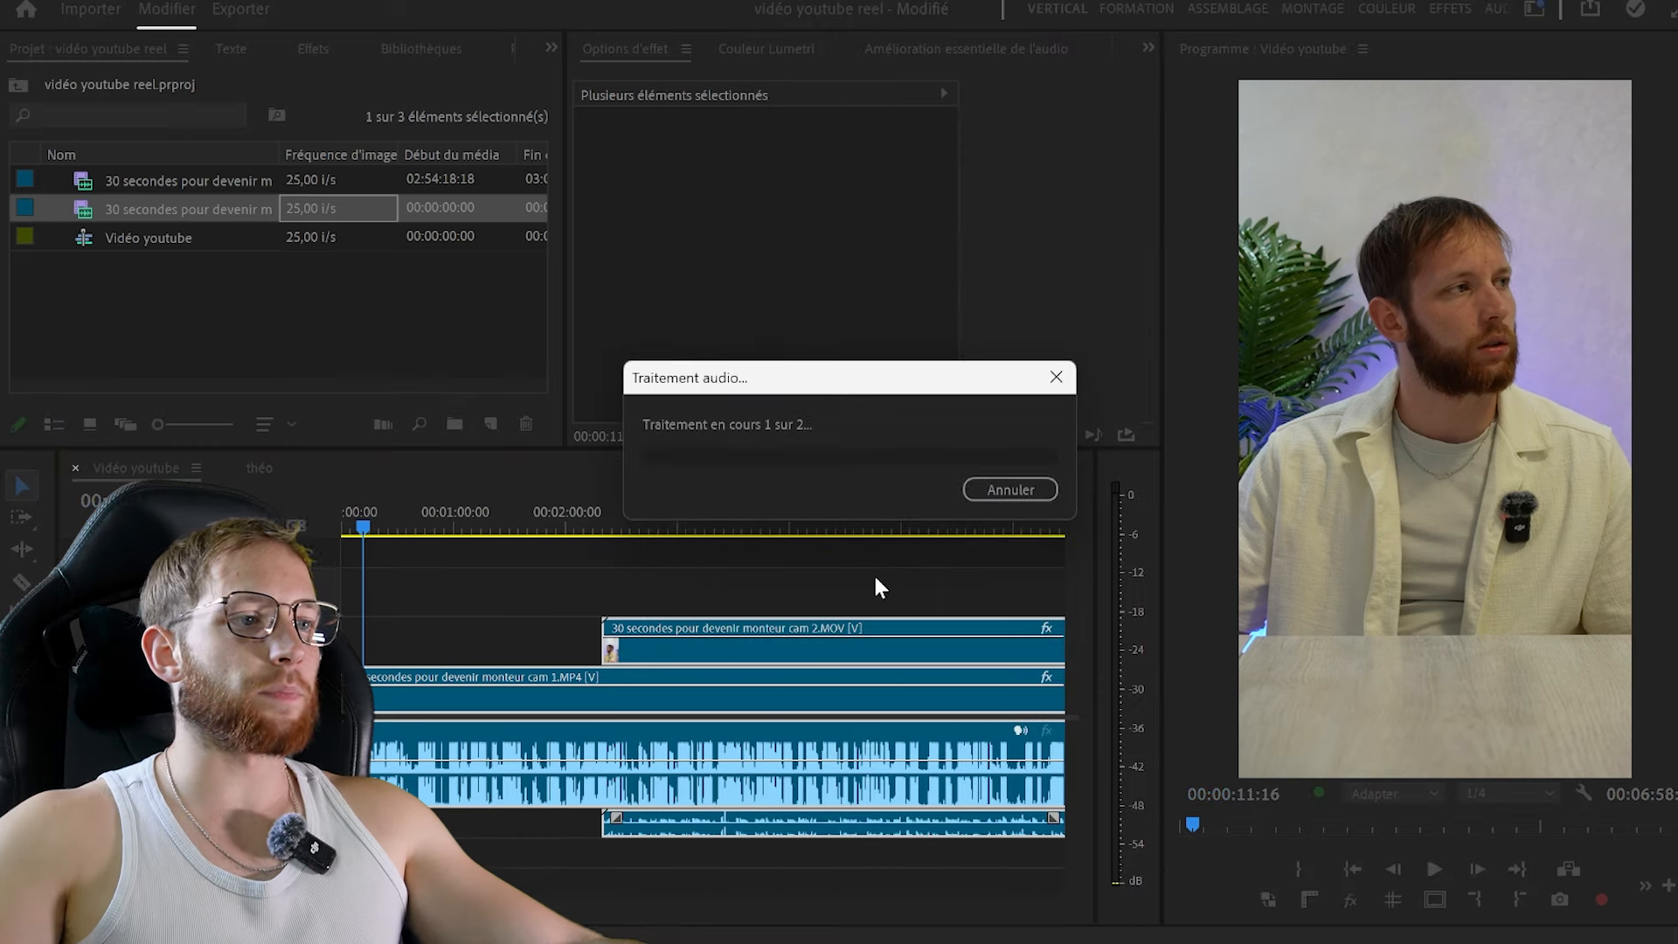
click(869, 564)
key(minus)
key(minus)
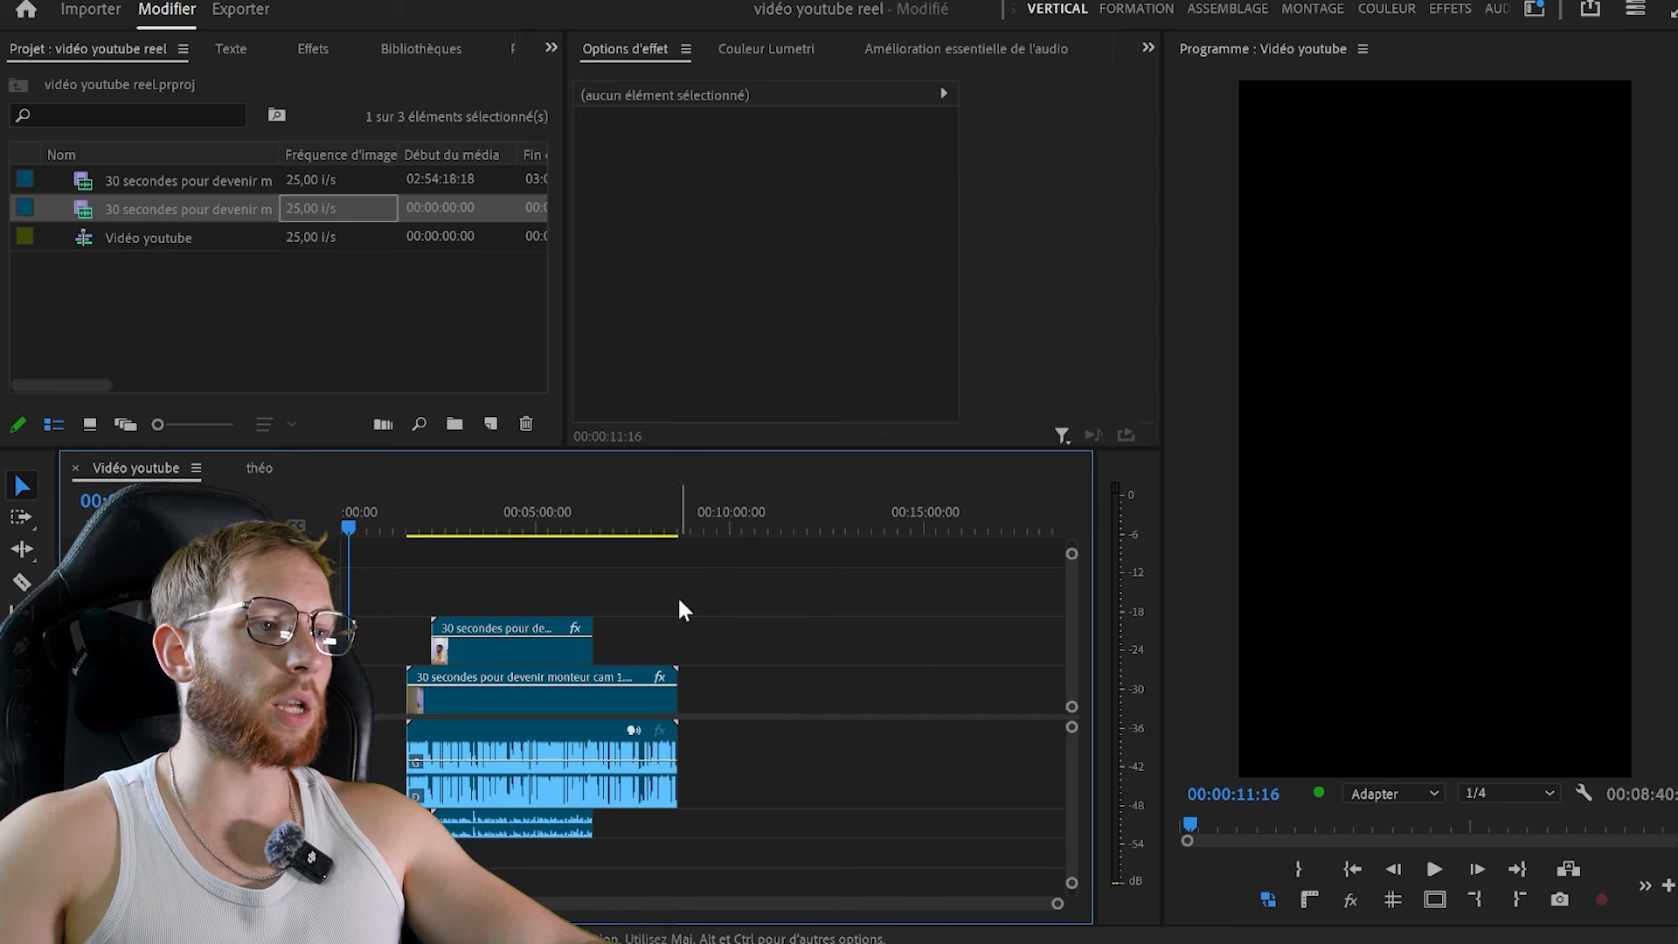
key(equal)
key(equal)
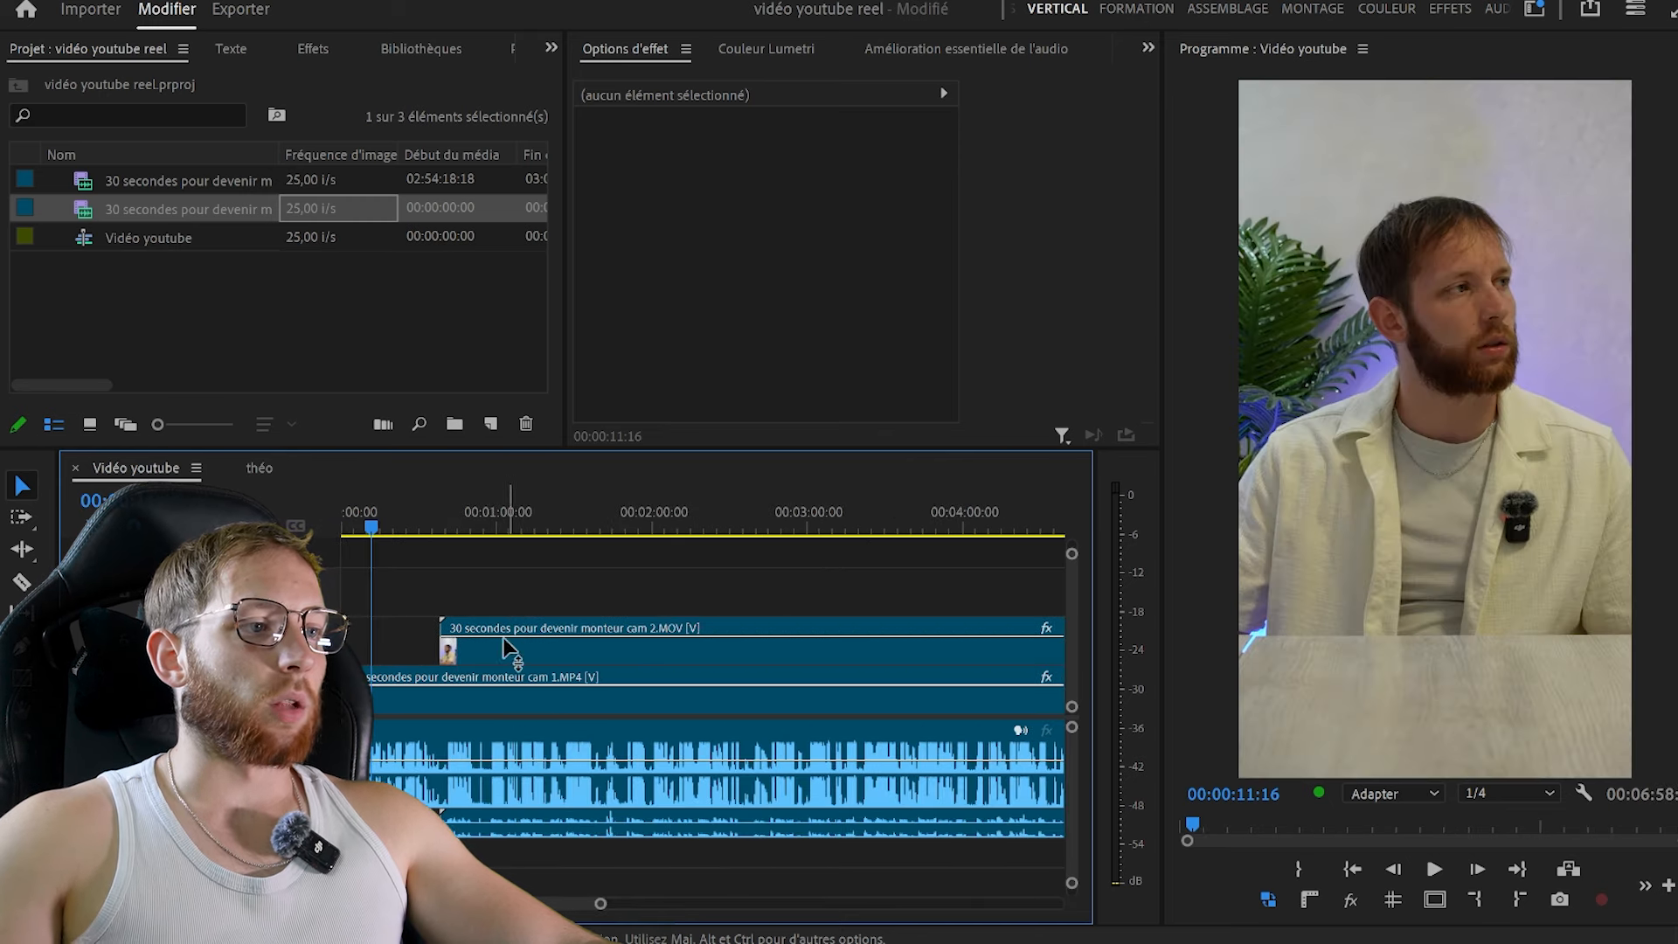
Unlink the video and audio of both cameras and delete the cam 2 audio
key(v)
drag(518, 586, 675, 835)
key(ctrl+l)
drag(540, 860, 654, 823)
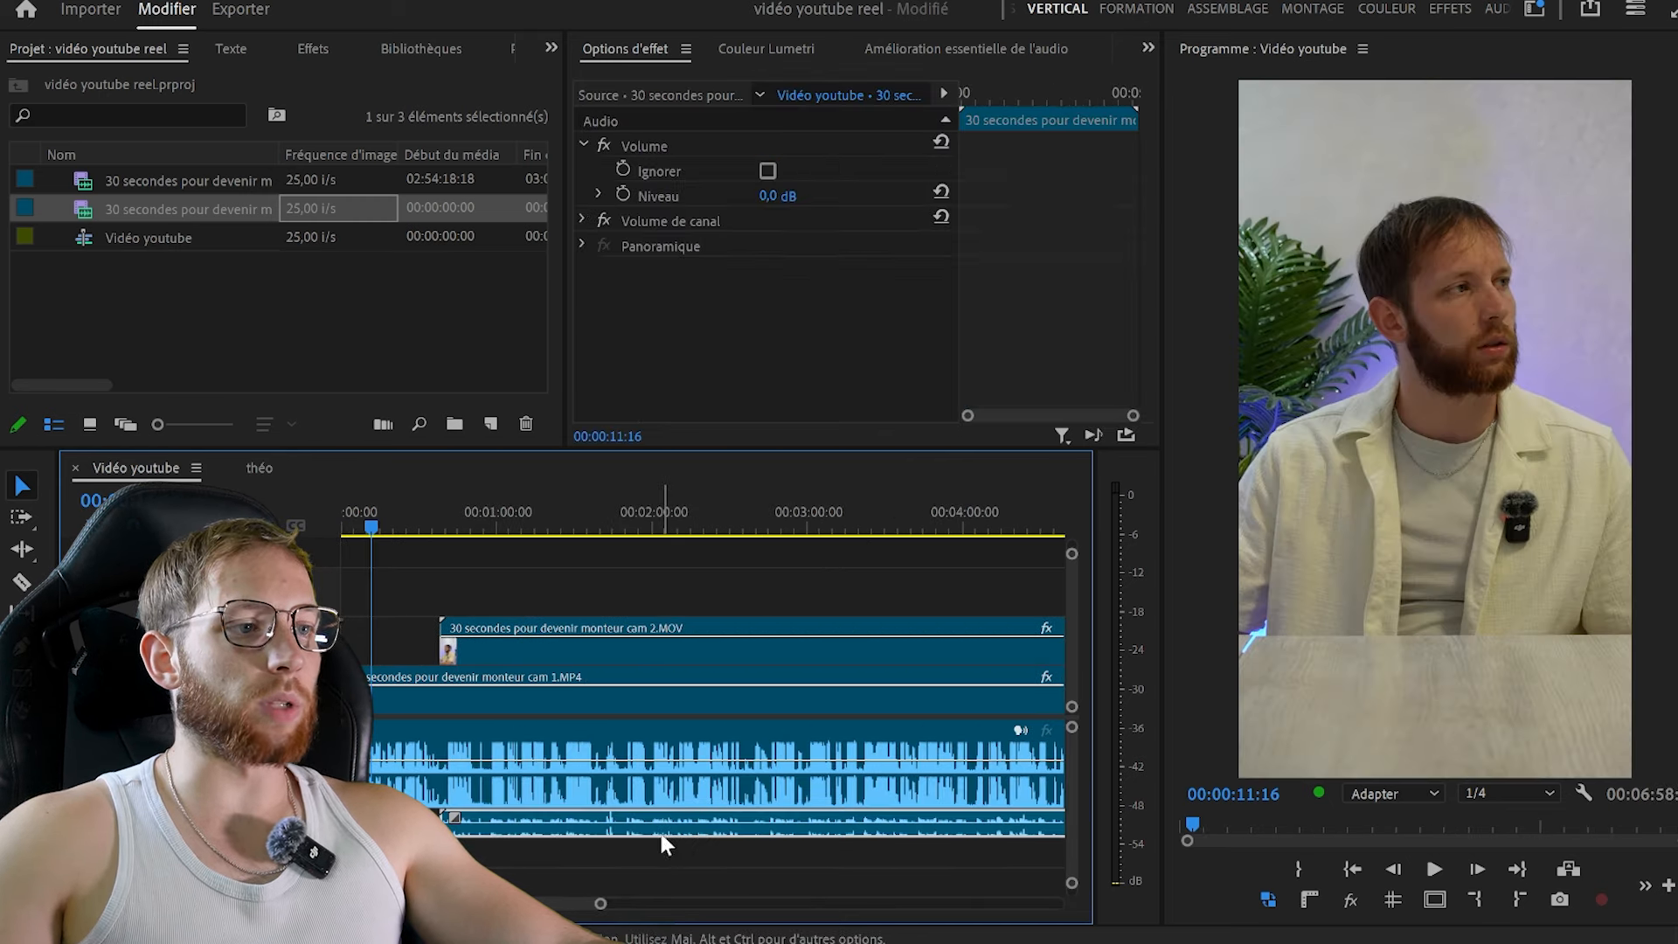
key(Delete)
Link the cam 2 video with the cam 1 video and audio so that all three are cut together
drag(670, 582, 805, 770)
key(ctrl+l)
click(831, 598)
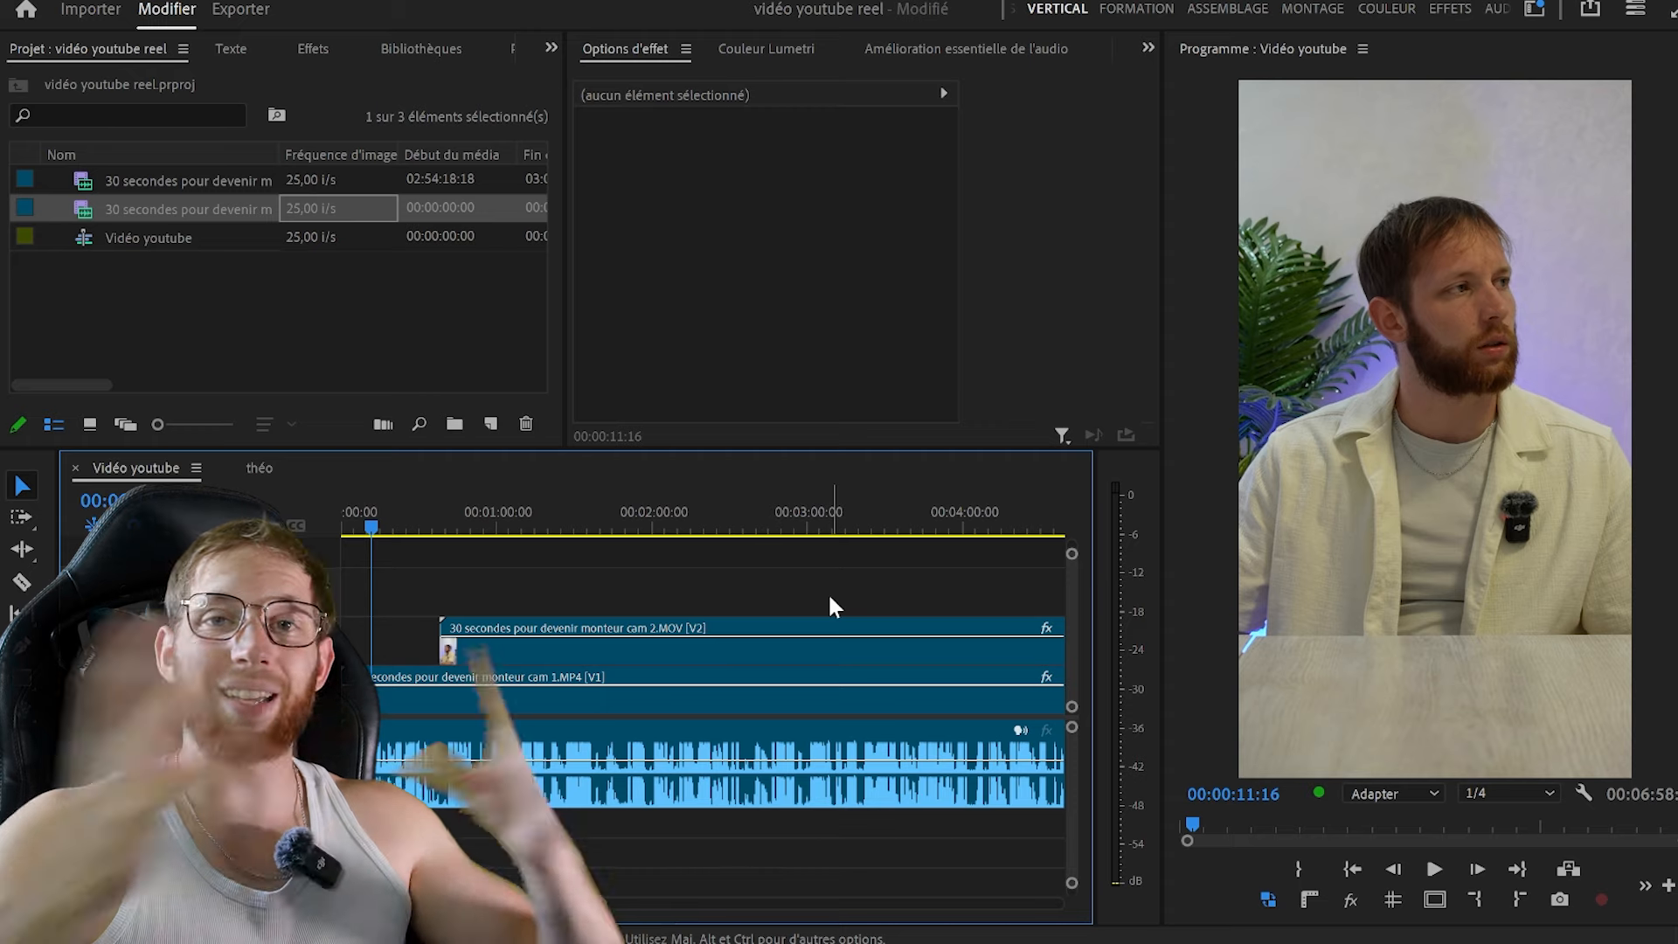
drag(752, 681, 638, 651)
click(708, 581)
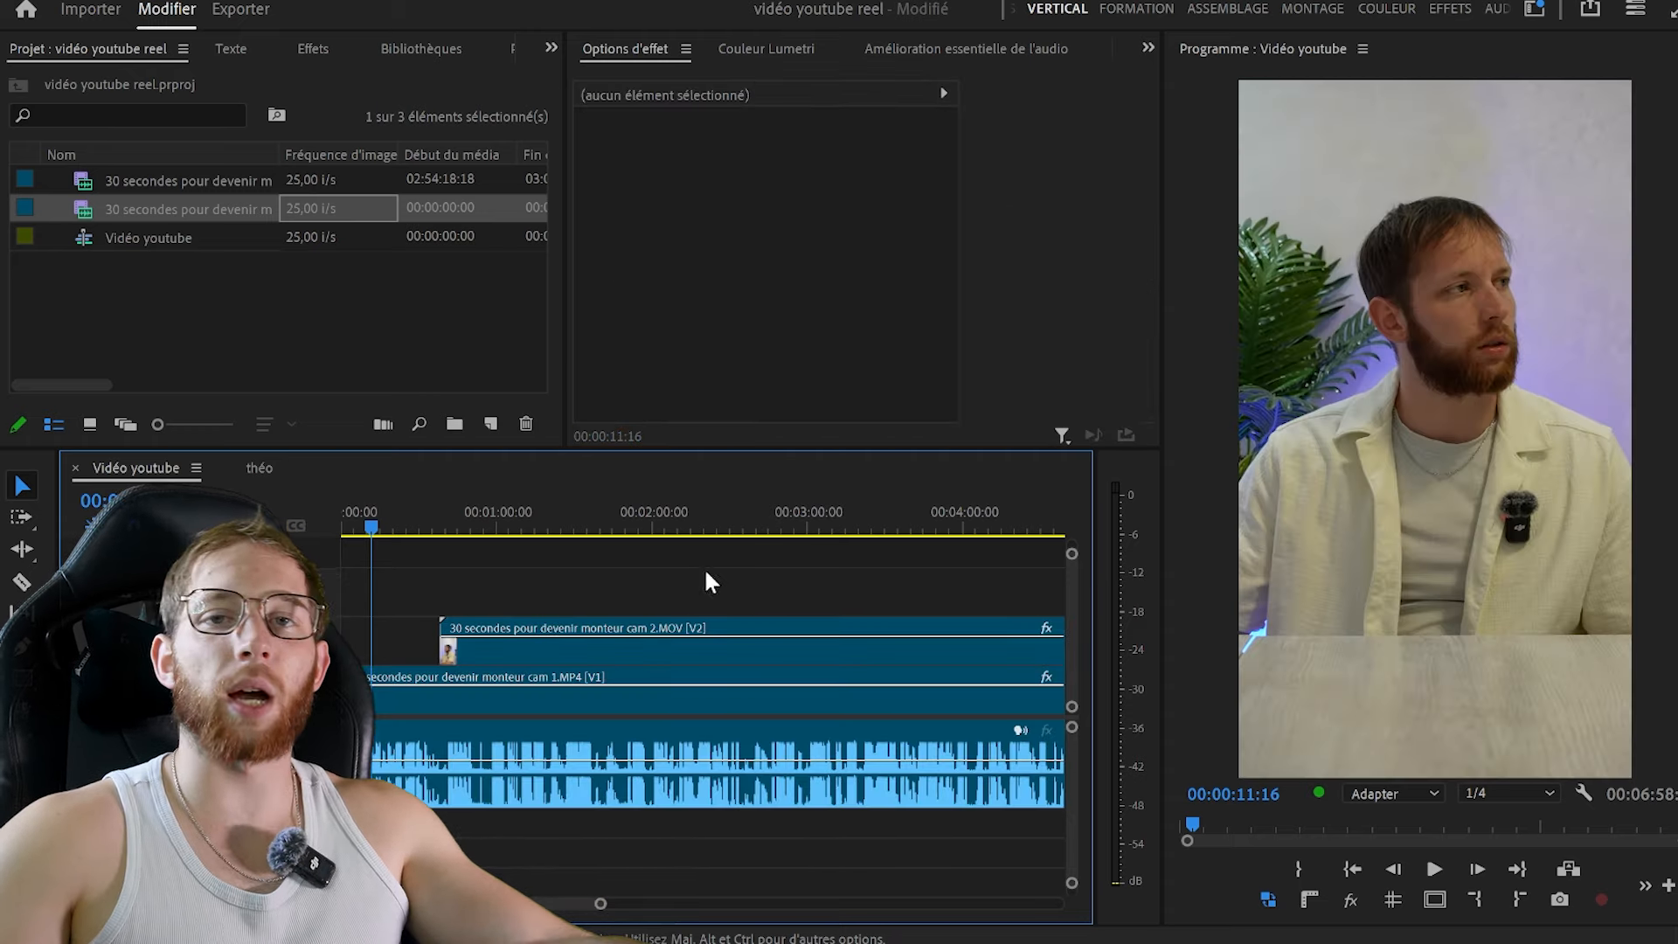
click(622, 518)
click(686, 653)
right_click(685, 652)
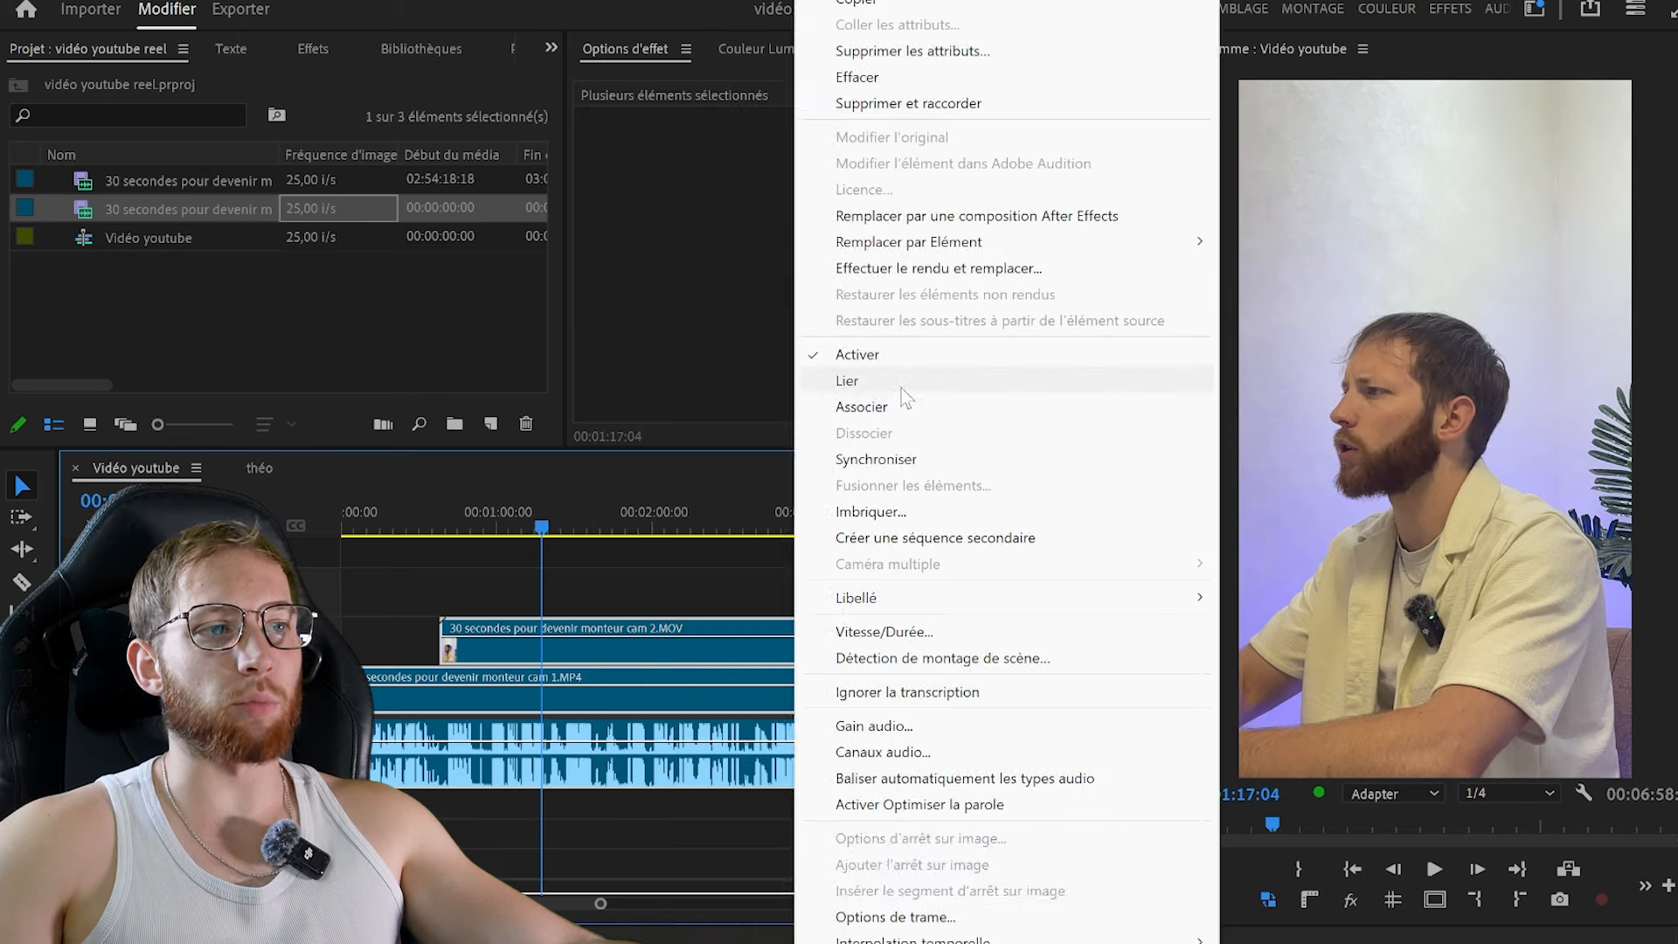
click(899, 381)
click(725, 589)
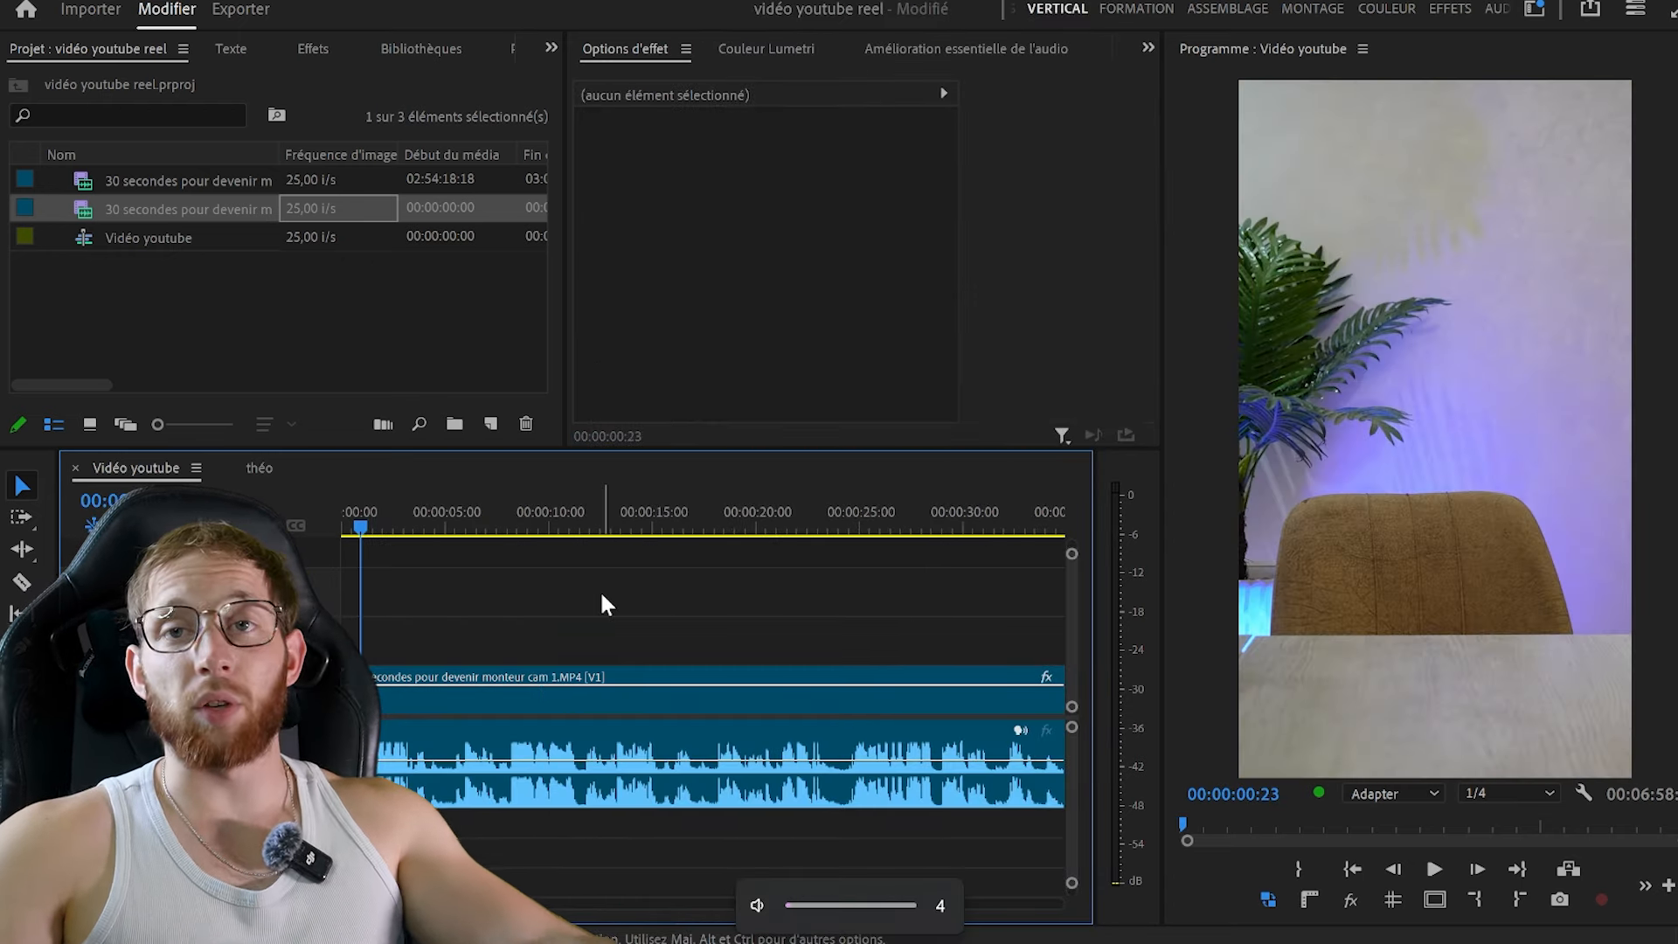
Find where speech starts over both cameras and ripple-trim everything before about 00:00:41:11
key(minus)
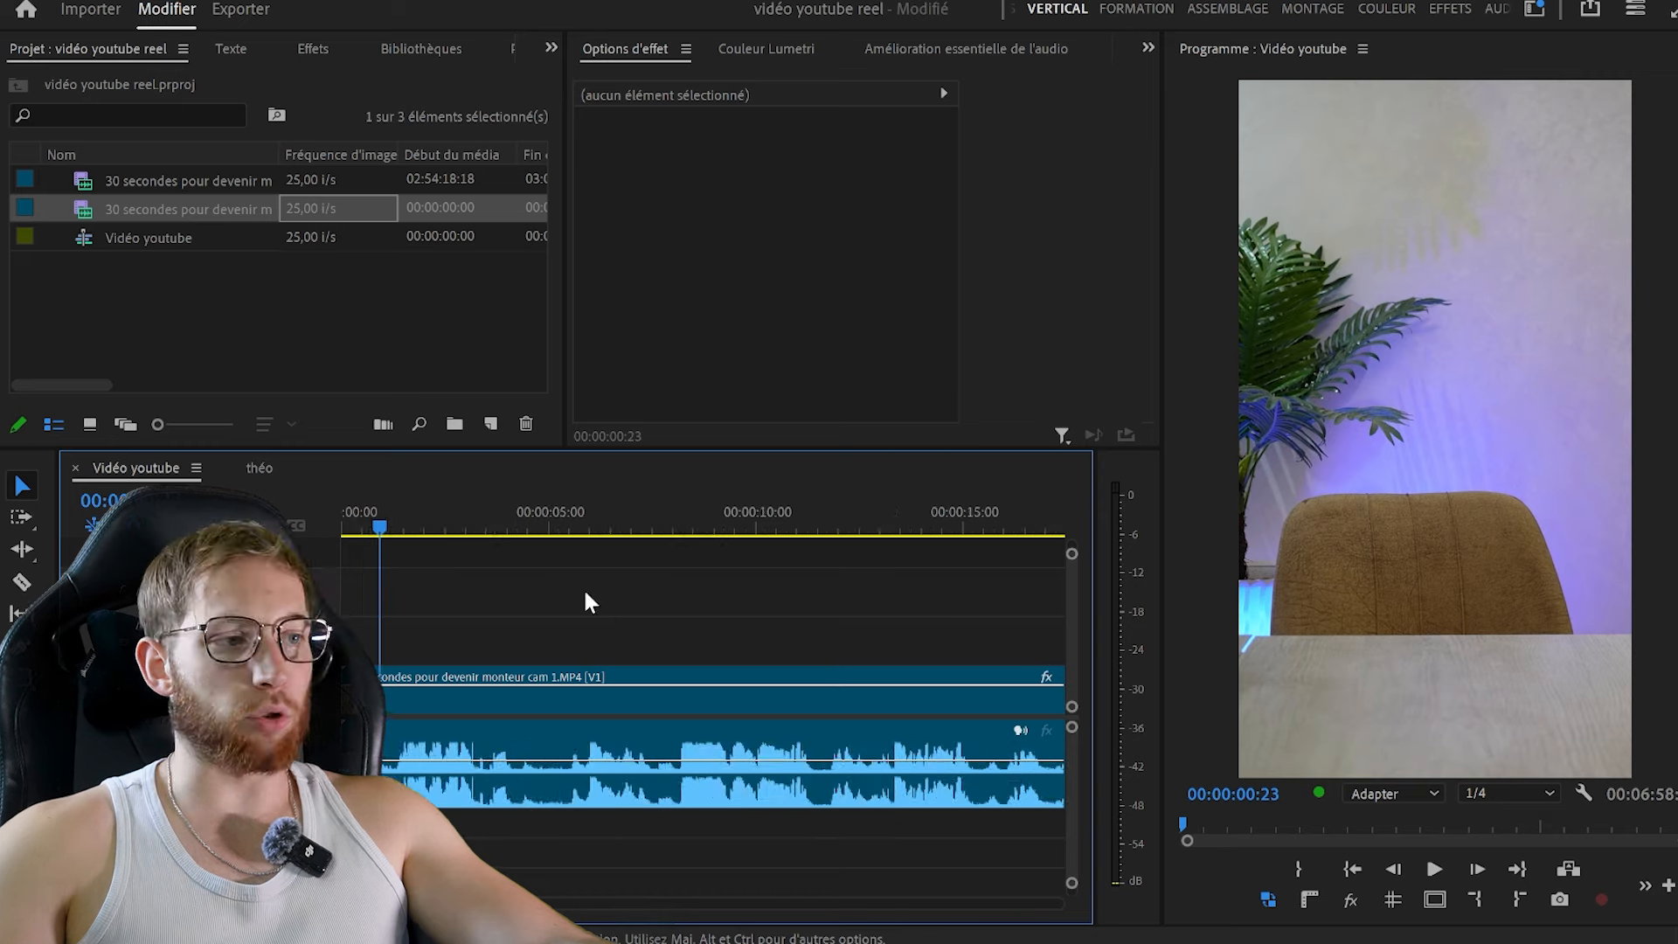
click(464, 524)
drag(467, 525, 772, 533)
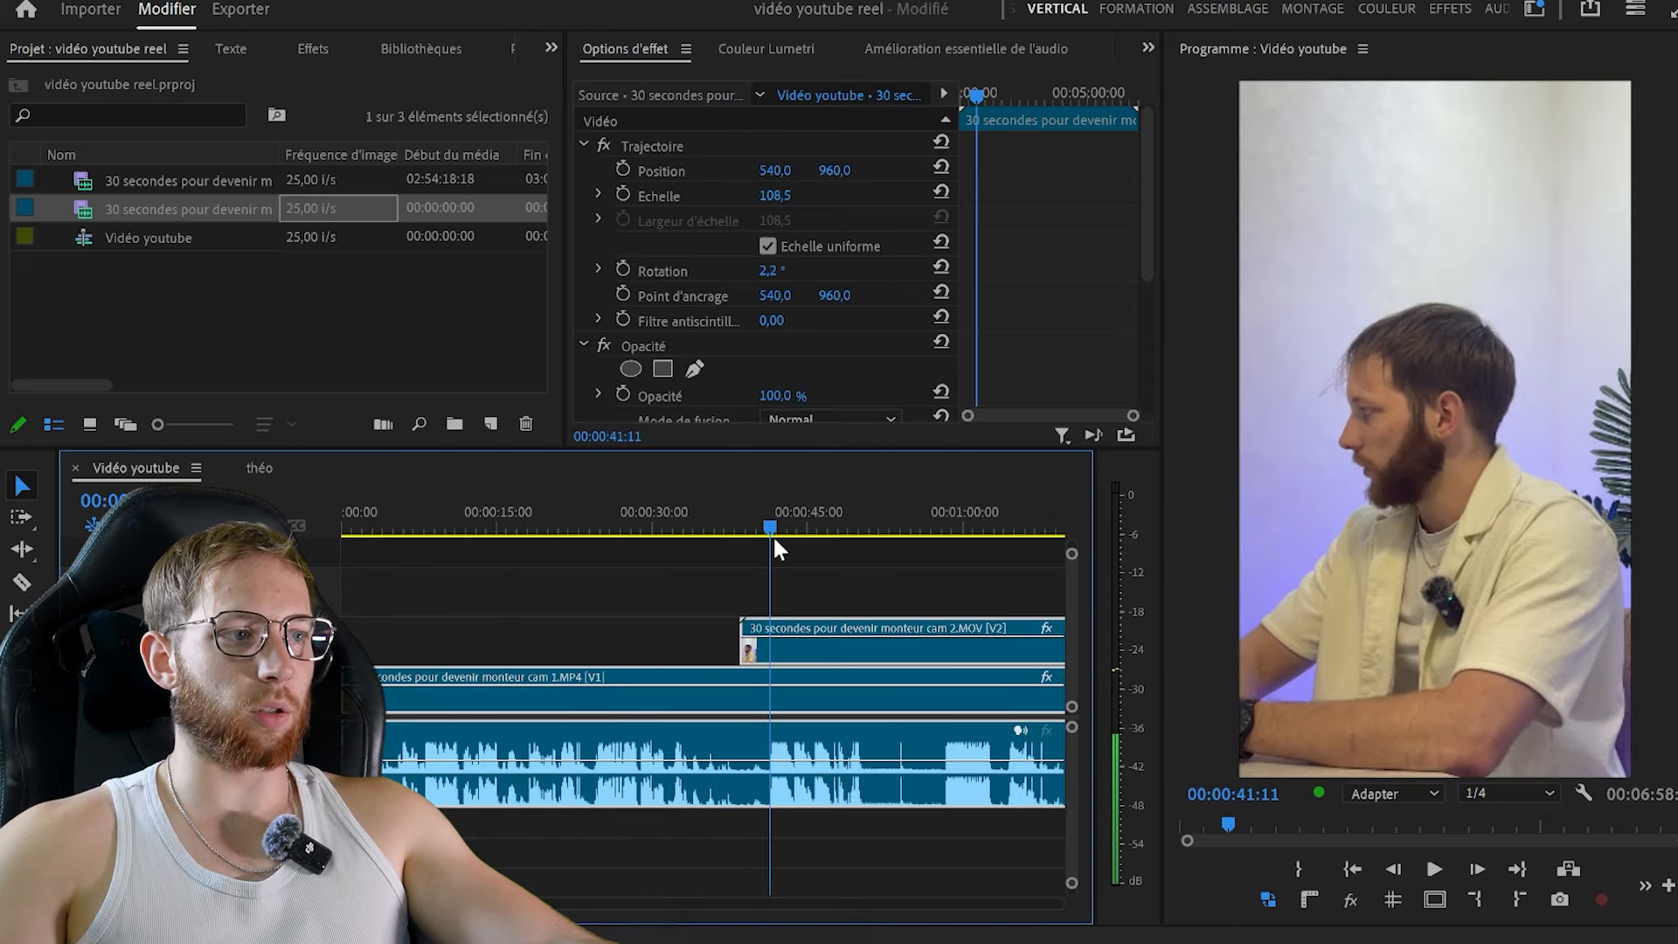
click(255, 643)
drag(603, 603, 700, 610)
key(equal)
key(equal)
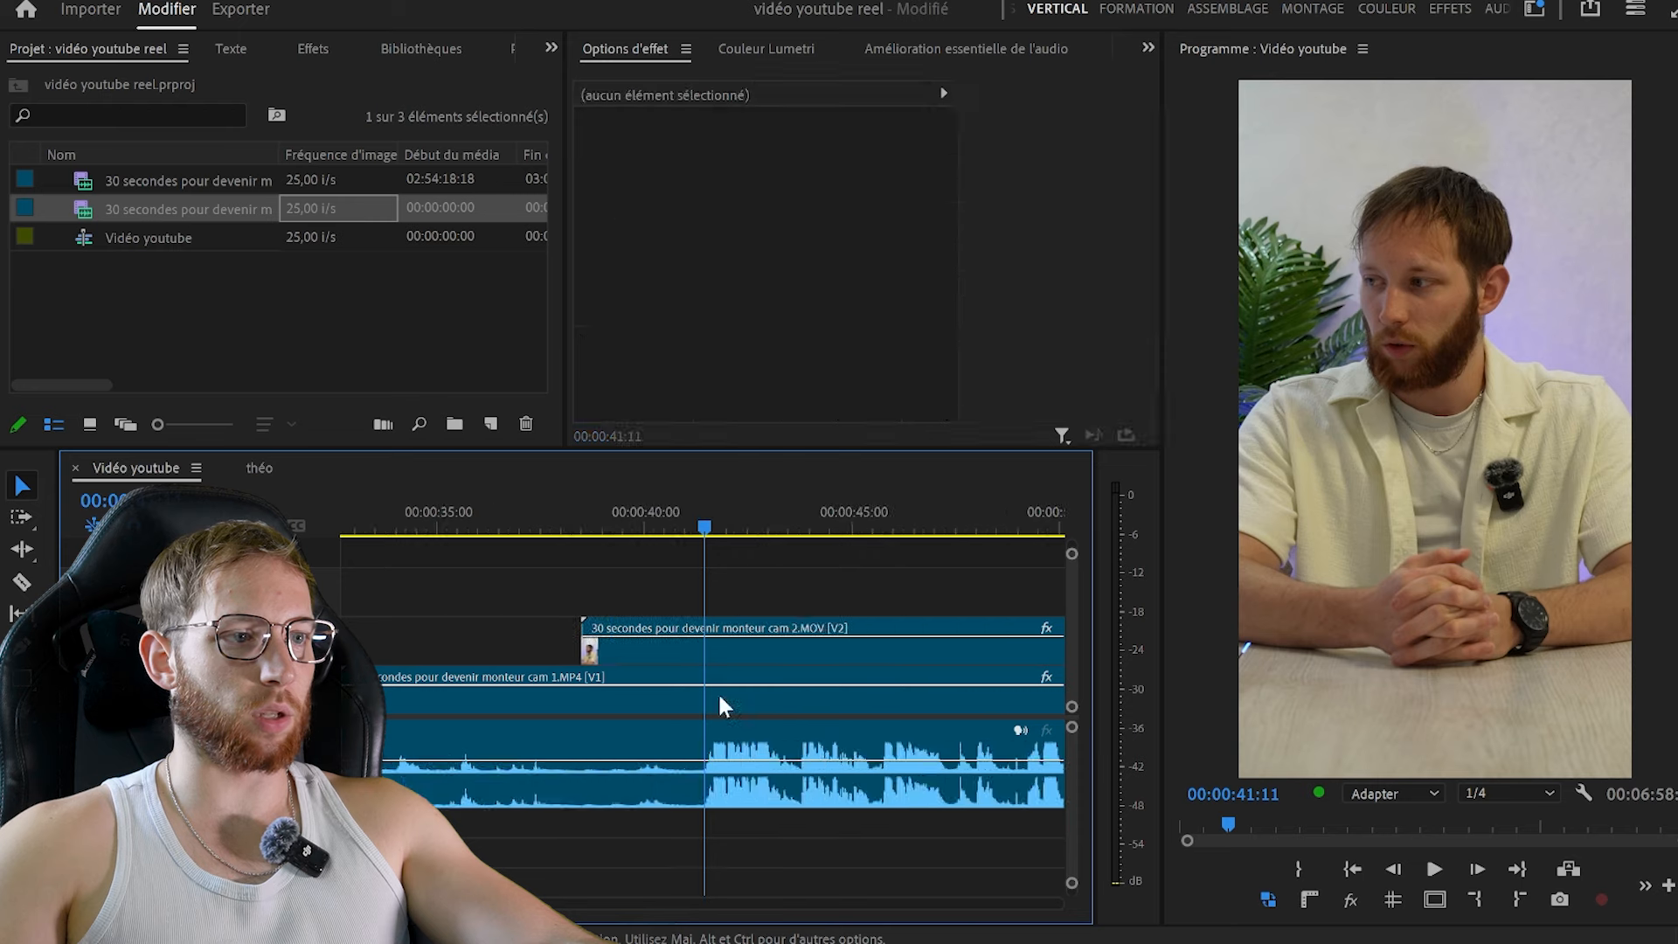
key(equal)
key(equal)
click(713, 528)
key(q)
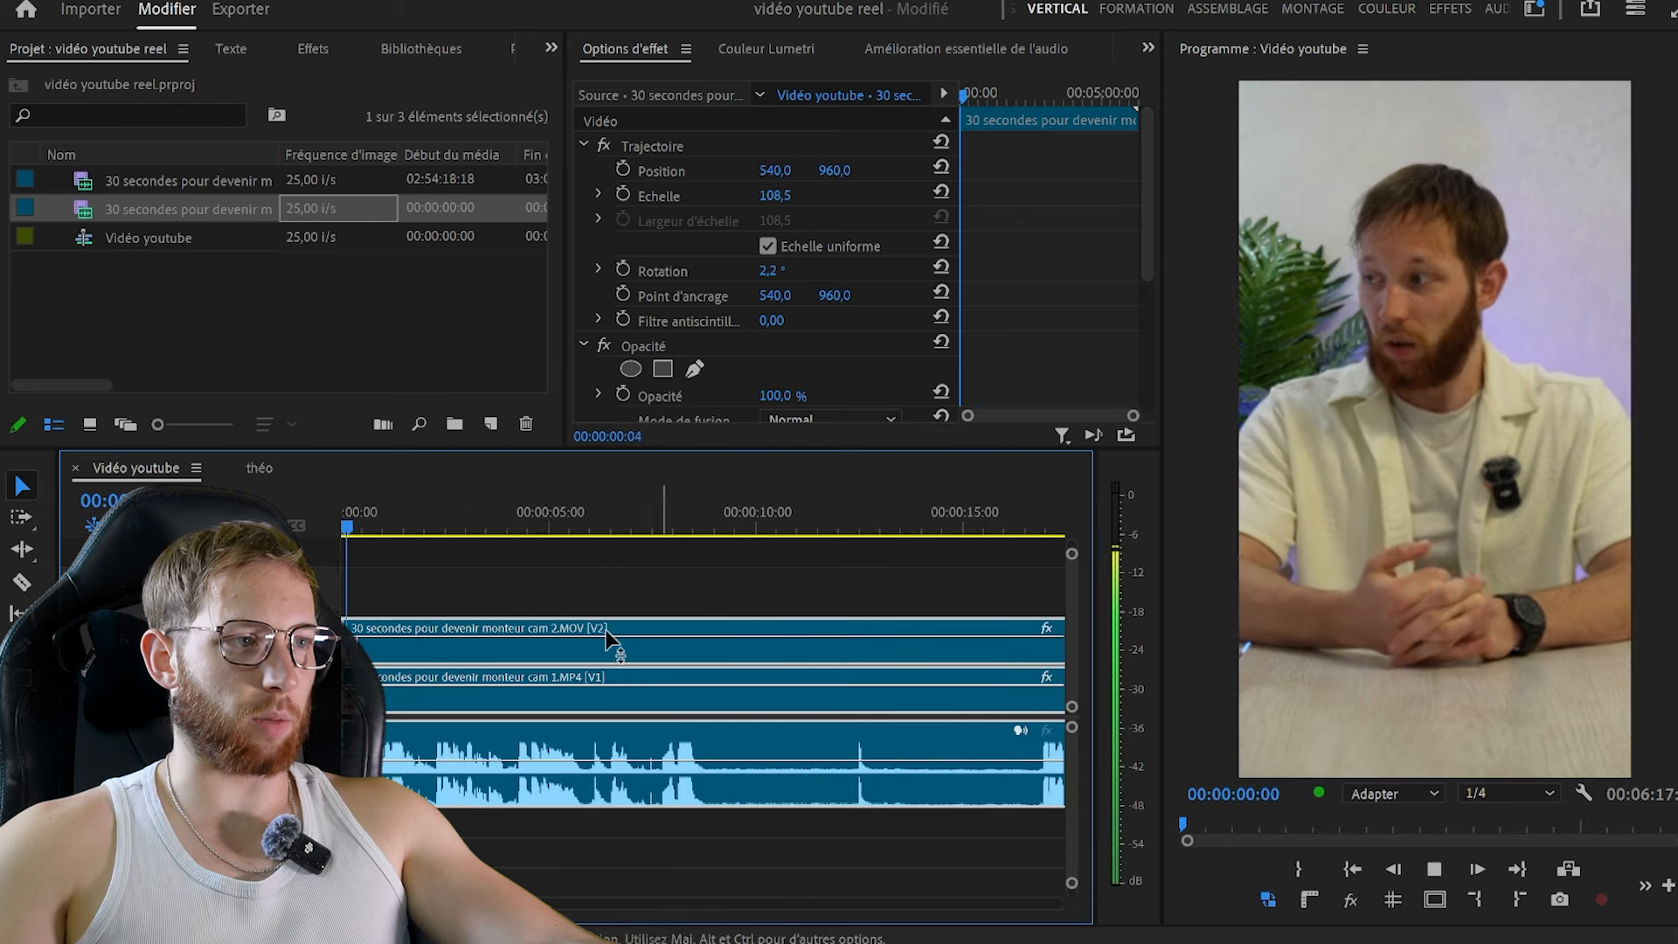
Play the new opening and ripple-trim about 17 more seconds off the start of the linked clips, up to the next take
click(612, 574)
key(minus)
key(space)
click(616, 635)
key(minus)
key(minus)
drag(684, 521, 694, 519)
key(q)
key(space)
key(equal)
key(equal)
key(equal)
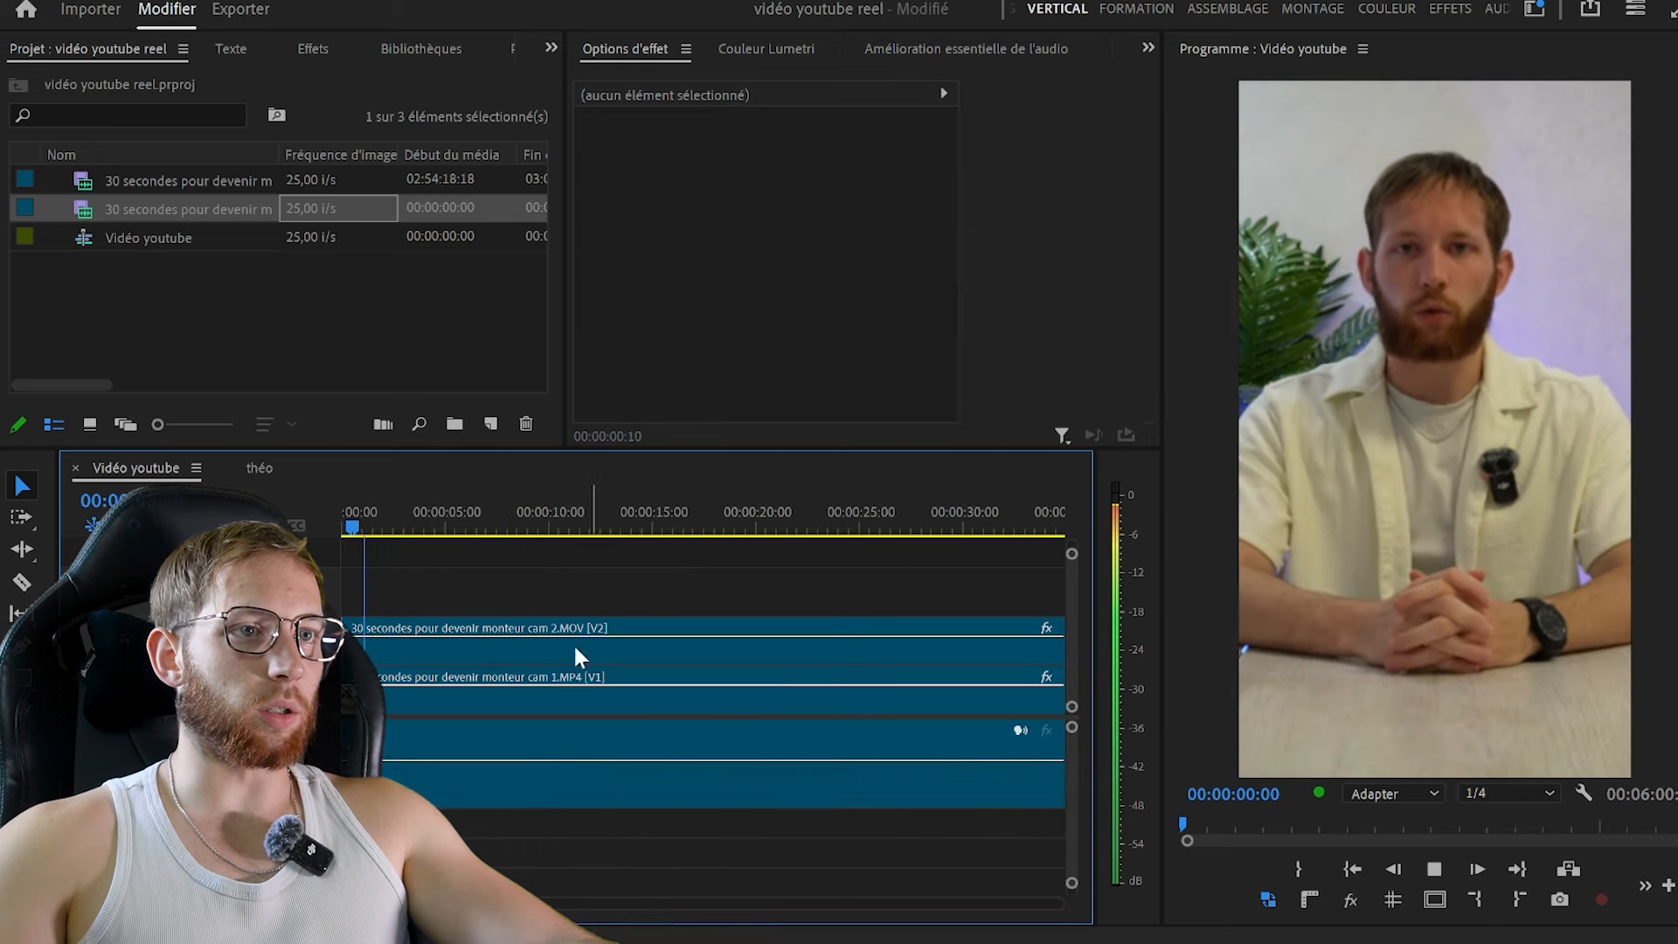
Replay the opening and ripple-trim the first 3 frames from the linked clips
key(space)
click(354, 522)
key(space)
click(361, 518)
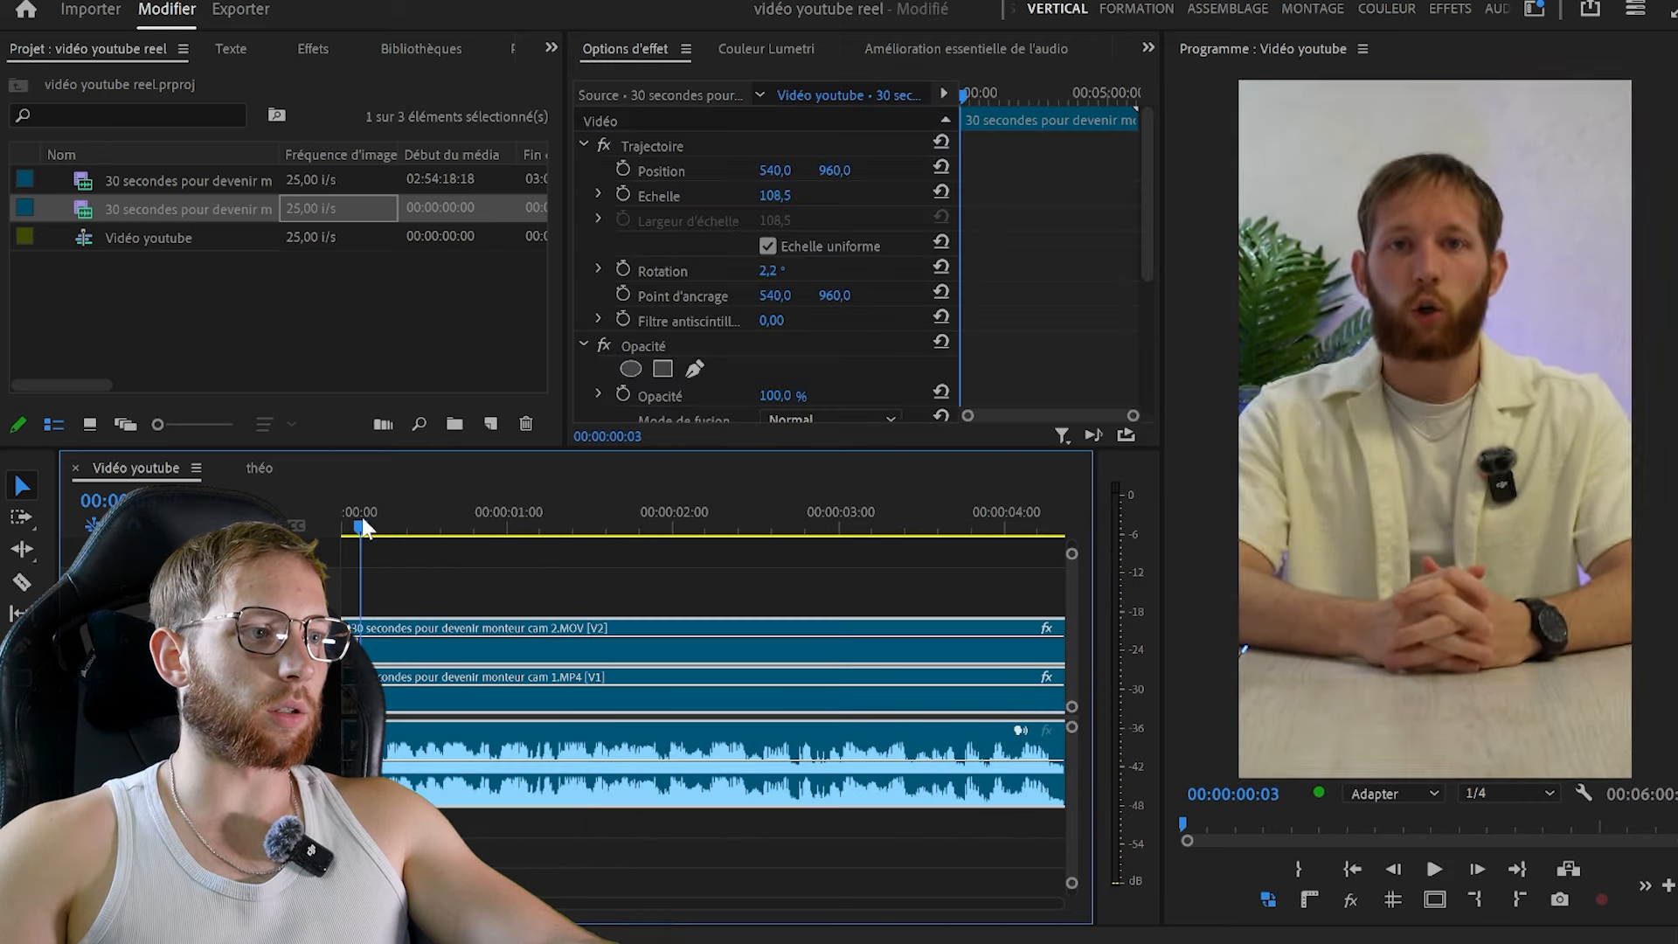
key(q)
key(space)
Play through the first sentence and split the linked clips where it ends, at 00:00:04:05
click(554, 587)
key(minus)
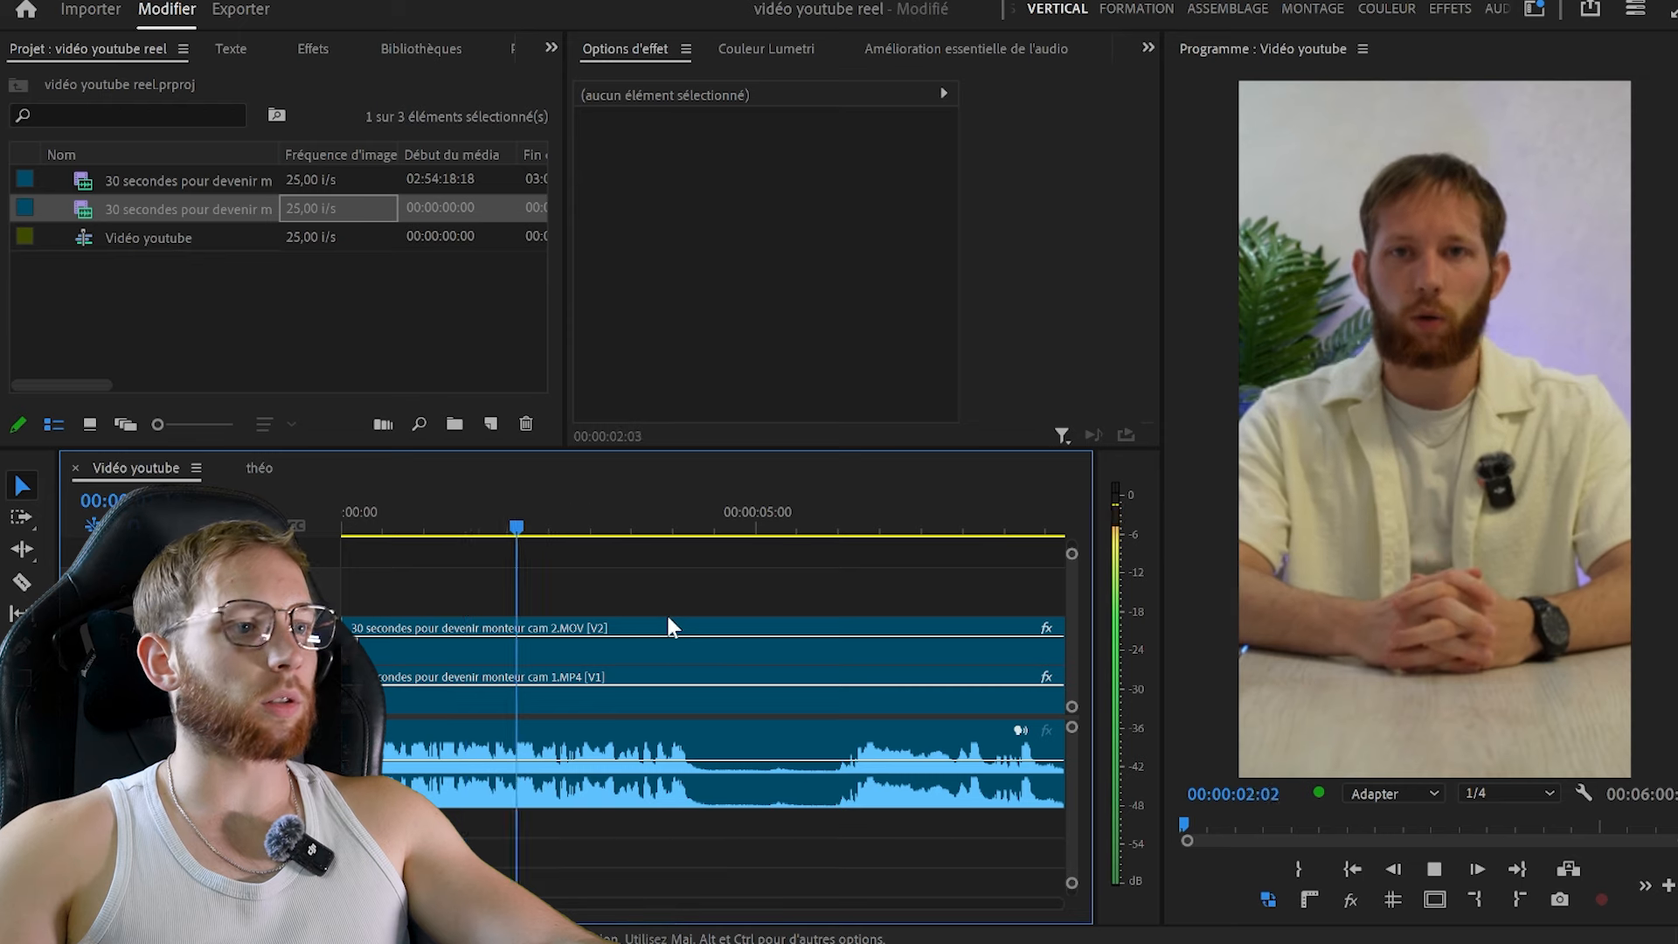
key(equal)
click(722, 734)
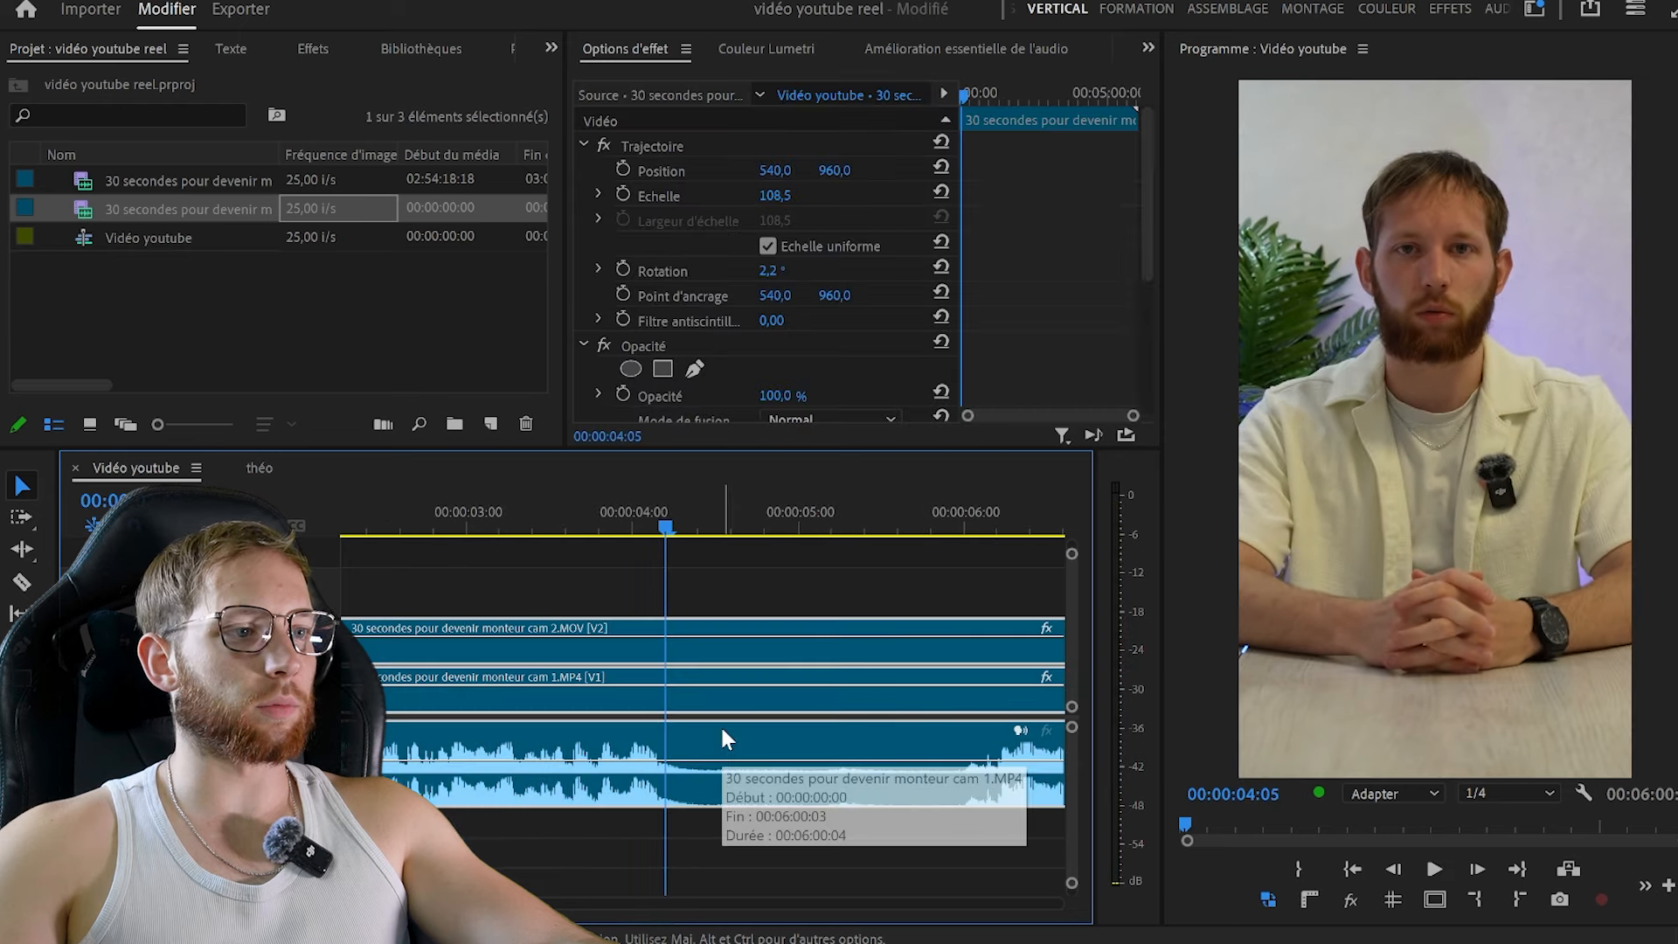
key(ctrl+k)
Ripple-trim the two unwanted passages directly after the cut at 00:00:04:05, up to the next usable sentence
key(minus)
key(q)
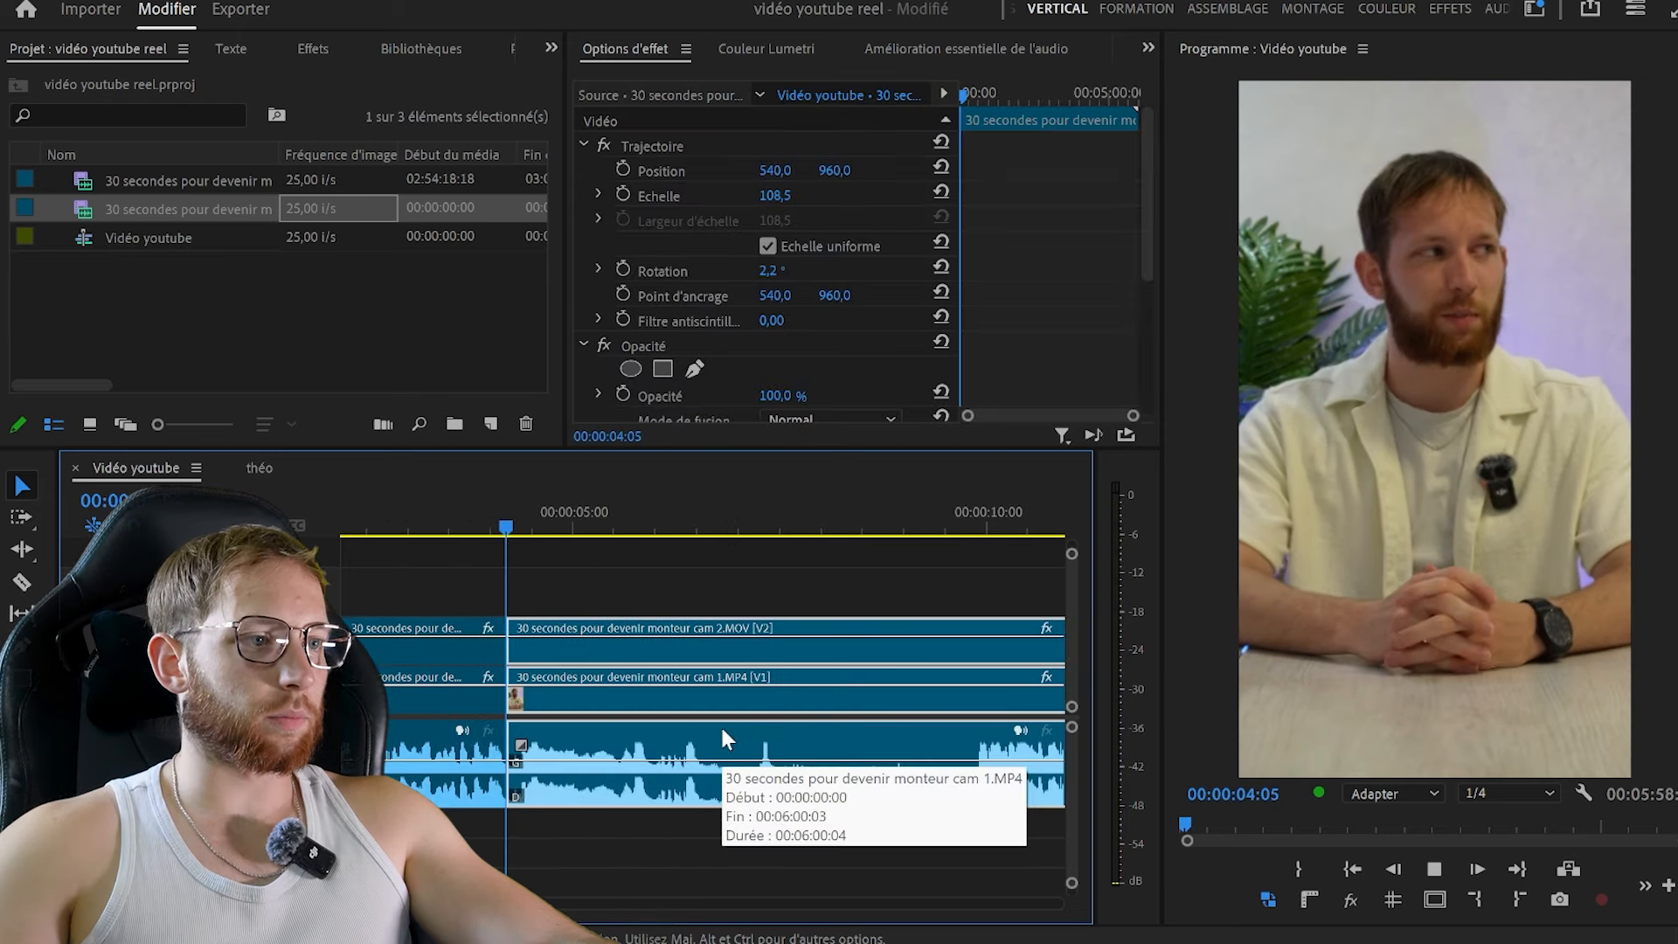
key(q)
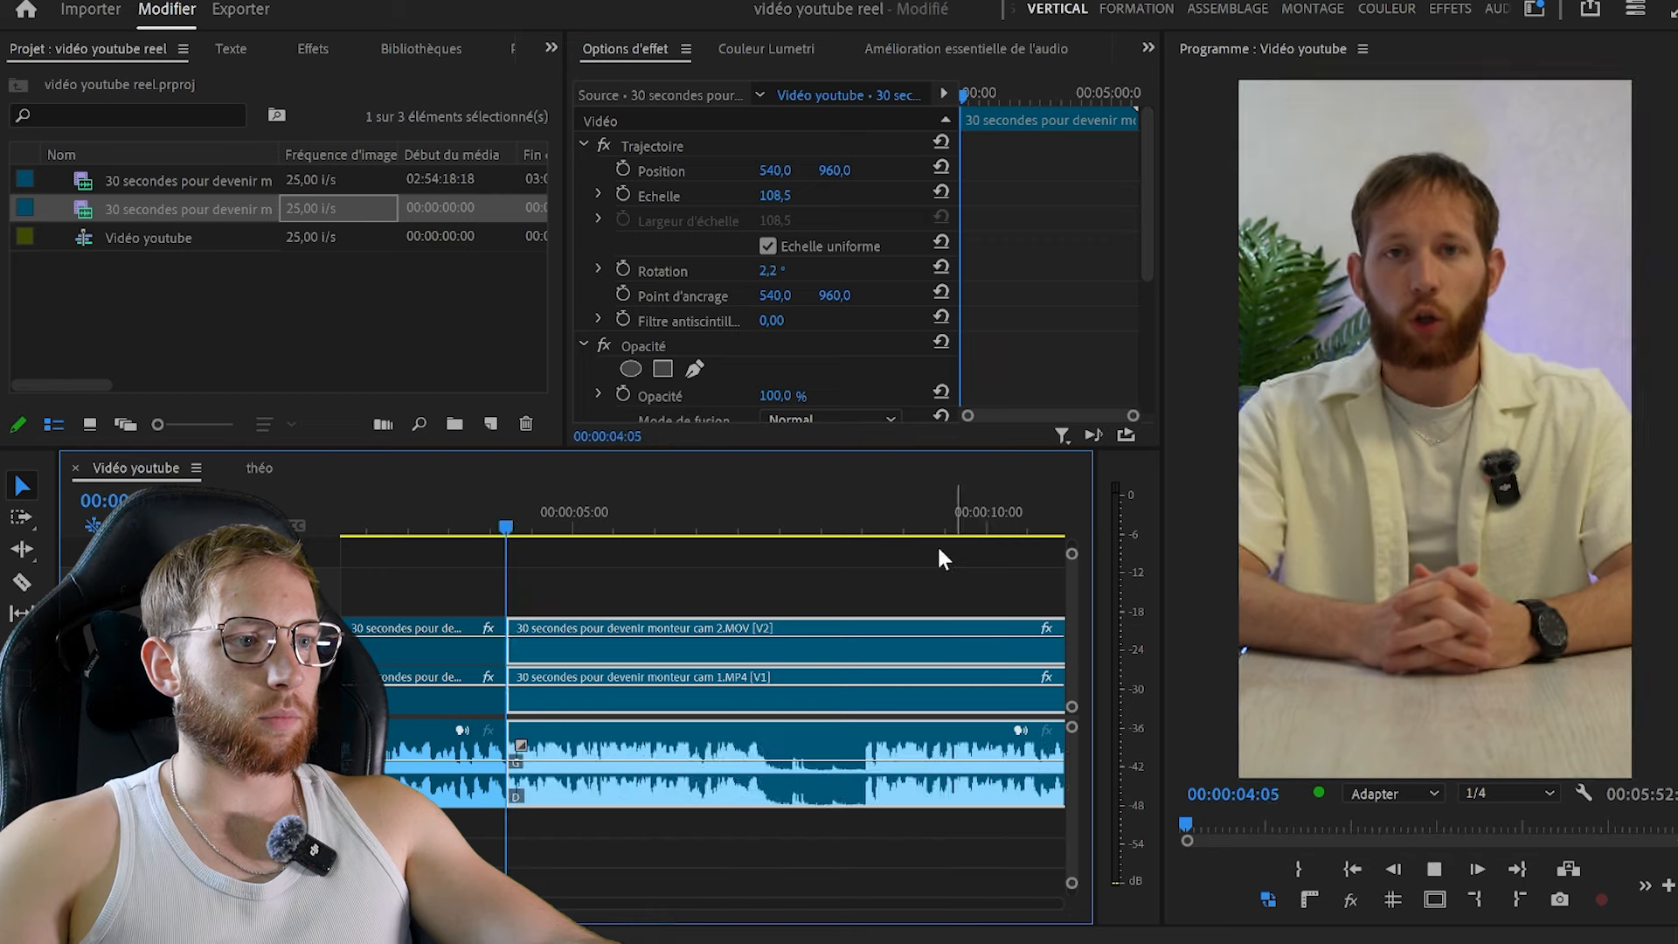
Delete the linked camera and audio clips before the cut at 00:00:04:05, leaving the gap open
key(minus)
click(452, 584)
drag(450, 574, 455, 752)
key(Delete)
key(equal)
key(equal)
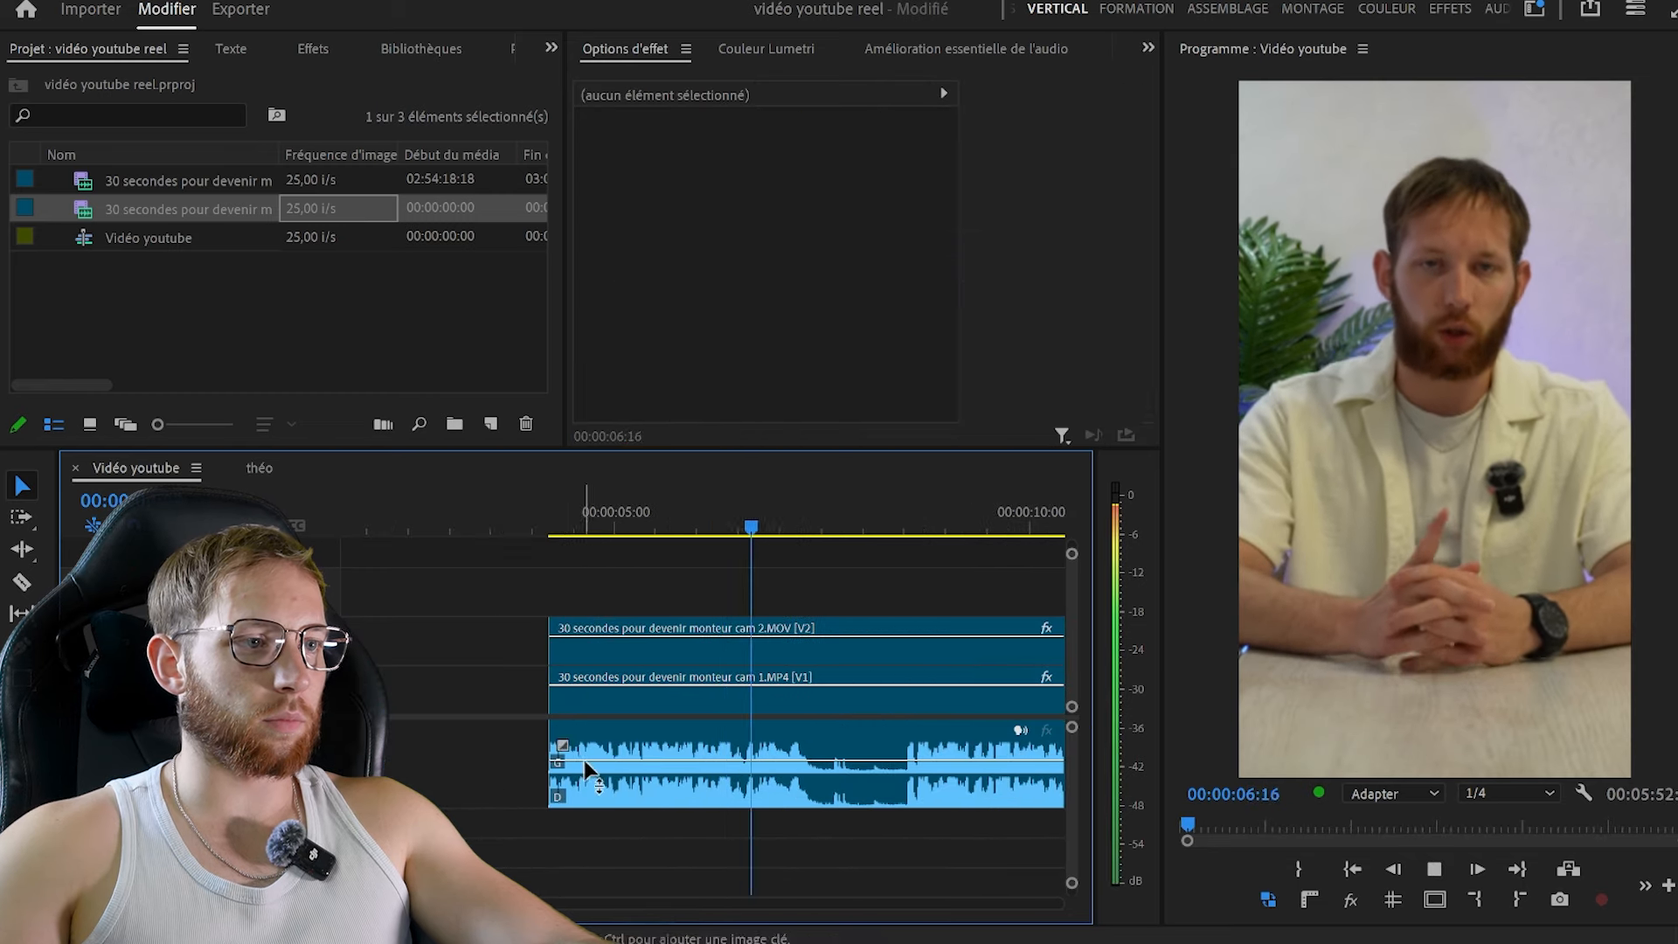
Split the linked clips at about 00:00:07:12, where the sentence ends, and ripple-trim the silence on both sides of the cut
scroll(611, 769, down, 2)
key(ctrl+k)
key(space)
click(629, 523)
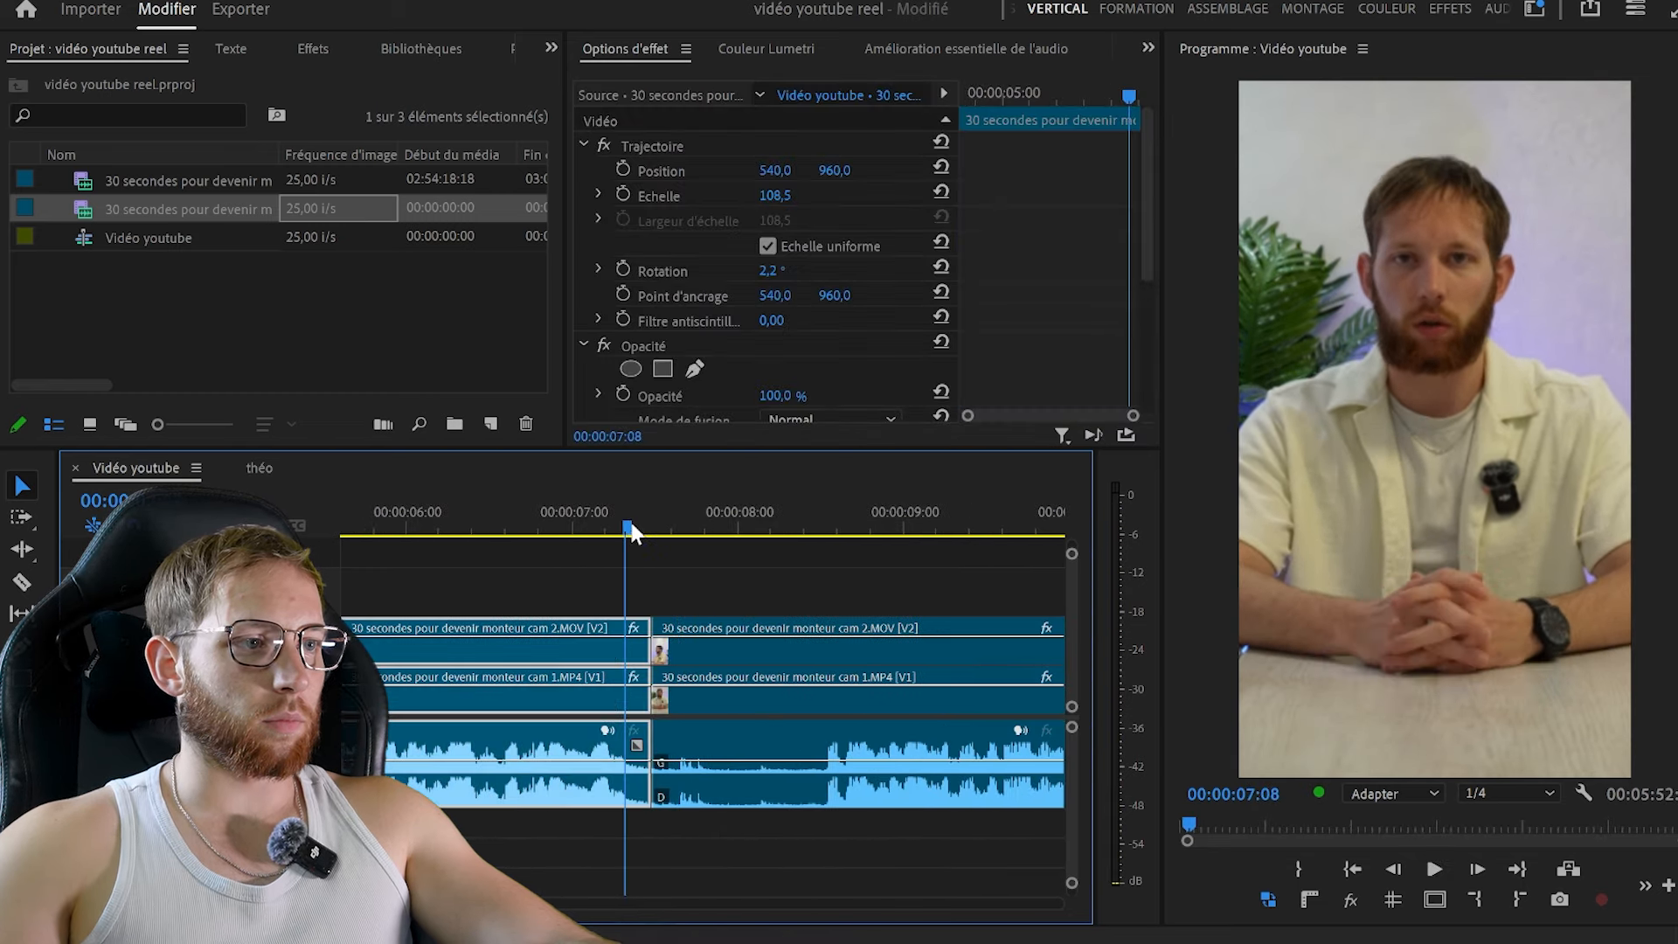
key(w)
key(space)
click(795, 525)
key(q)
key(space)
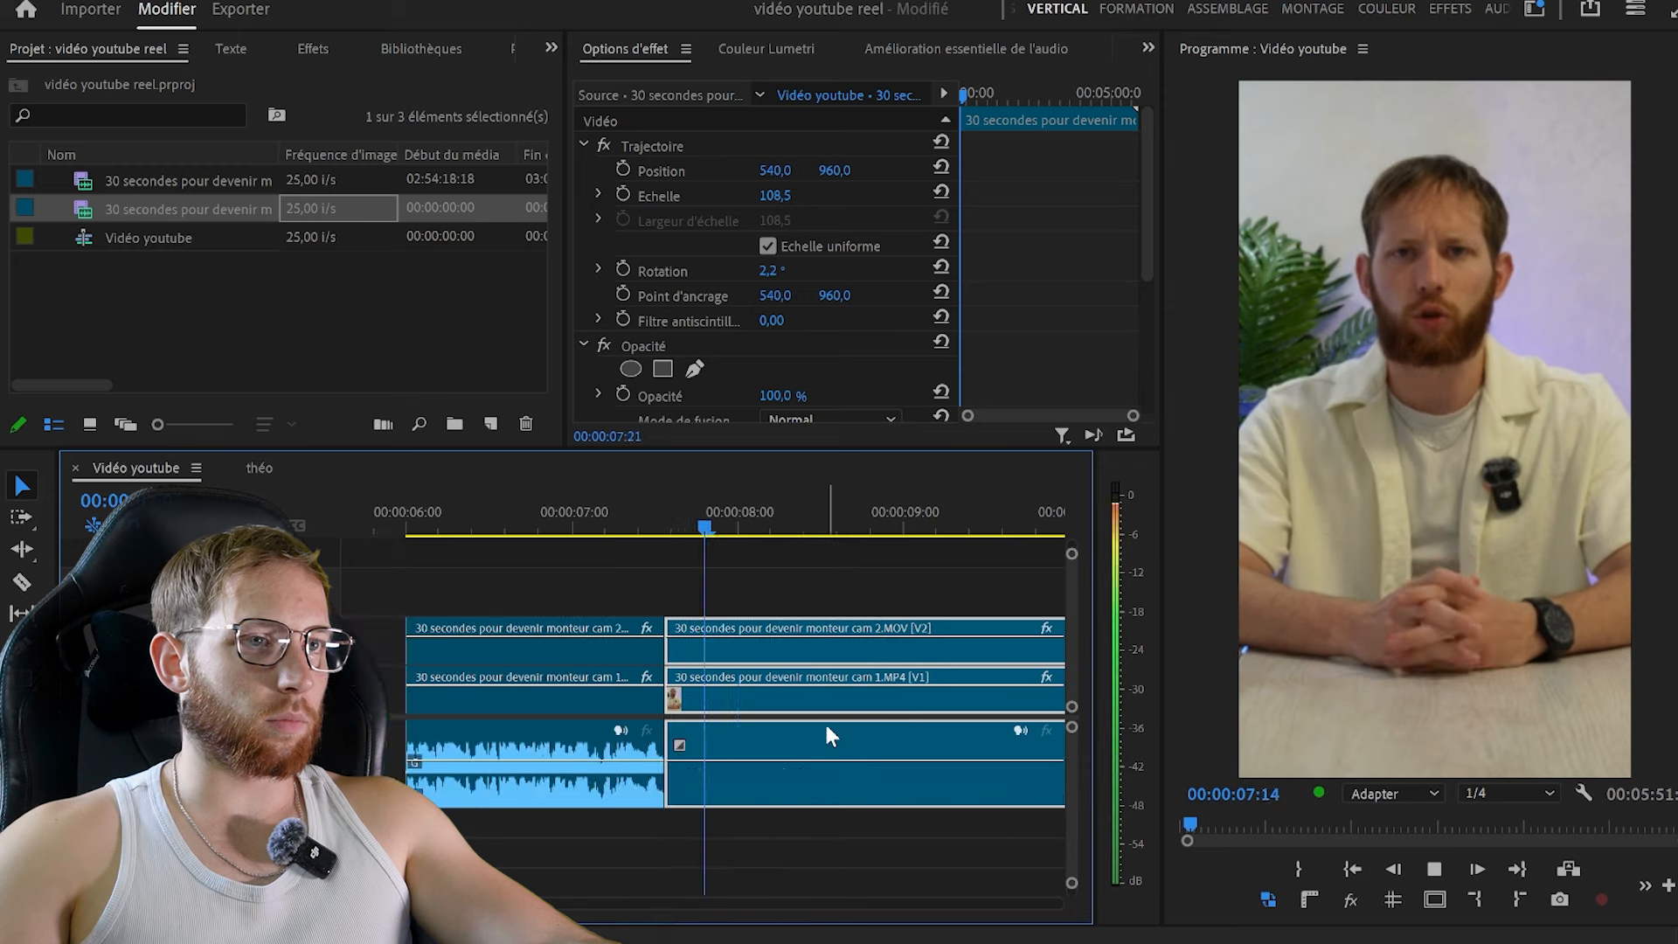
Play through the next sentence and split the linked clips where it ends, at about 00:00:10:13
scroll(825, 724, down, 2)
key(minus)
key(minus)
key(equal)
key(equal)
key(ctrl+k)
key(minus)
key(minus)
scroll(829, 726, down, 10)
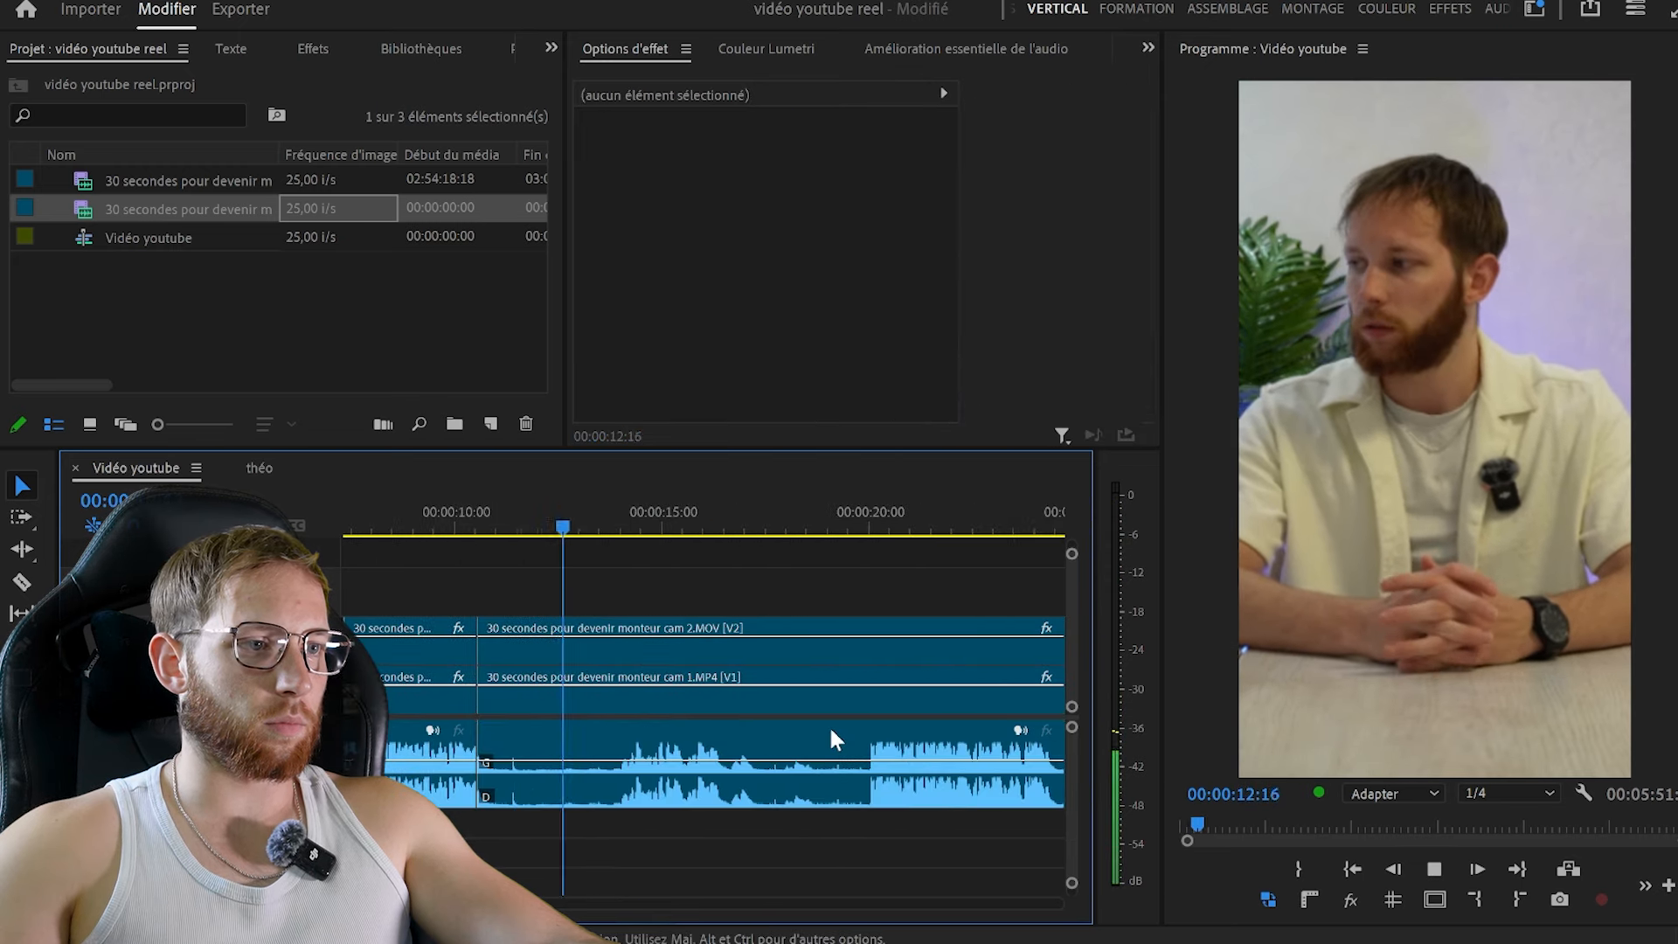
Ripple-trim about 9 seconds of unwanted footage after the cut at about 00:00:10:13, up to the next usable take
click(719, 530)
drag(722, 525, 727, 523)
key(q)
key(space)
Play through the following sentence, cut the linked clips where it ends at 00:00:15:01, and ripple-trim the start of the next clip
key(equal)
key(equal)
key(equal)
key(minus)
scroll(703, 741, down, 3)
key(minus)
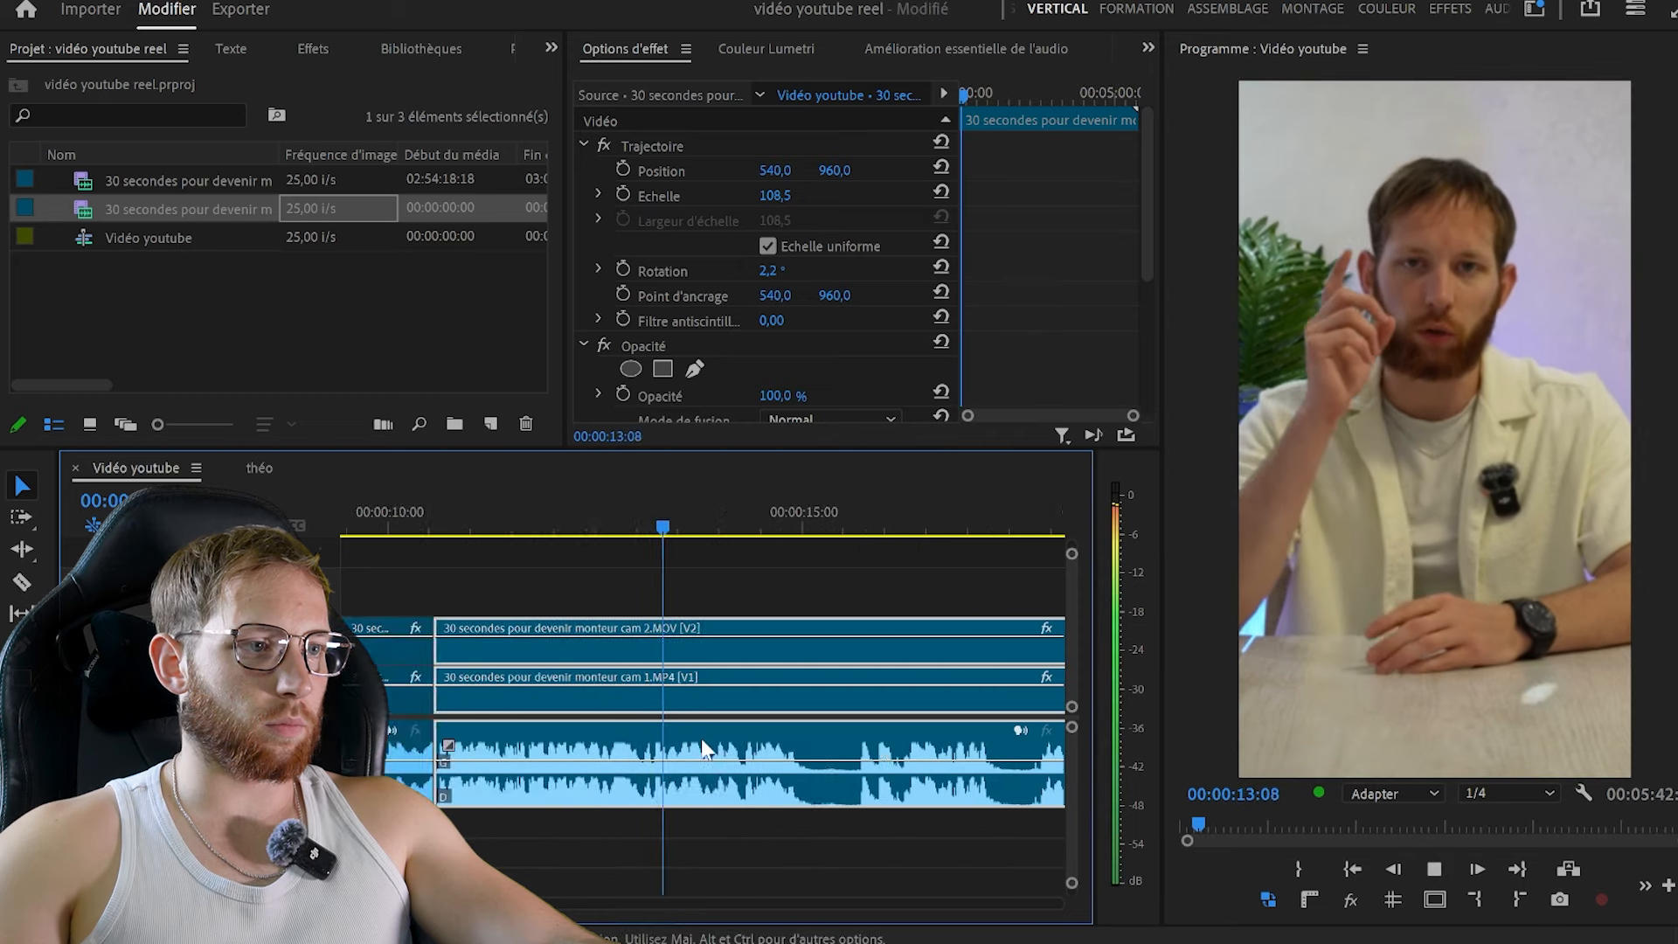
scroll(703, 739, down, 3)
click(722, 601)
key(equal)
key(space)
click(712, 723)
key(minus)
key(minus)
key(minus)
key(equal)
key(equal)
drag(710, 519, 697, 521)
key(q)
key(minus)
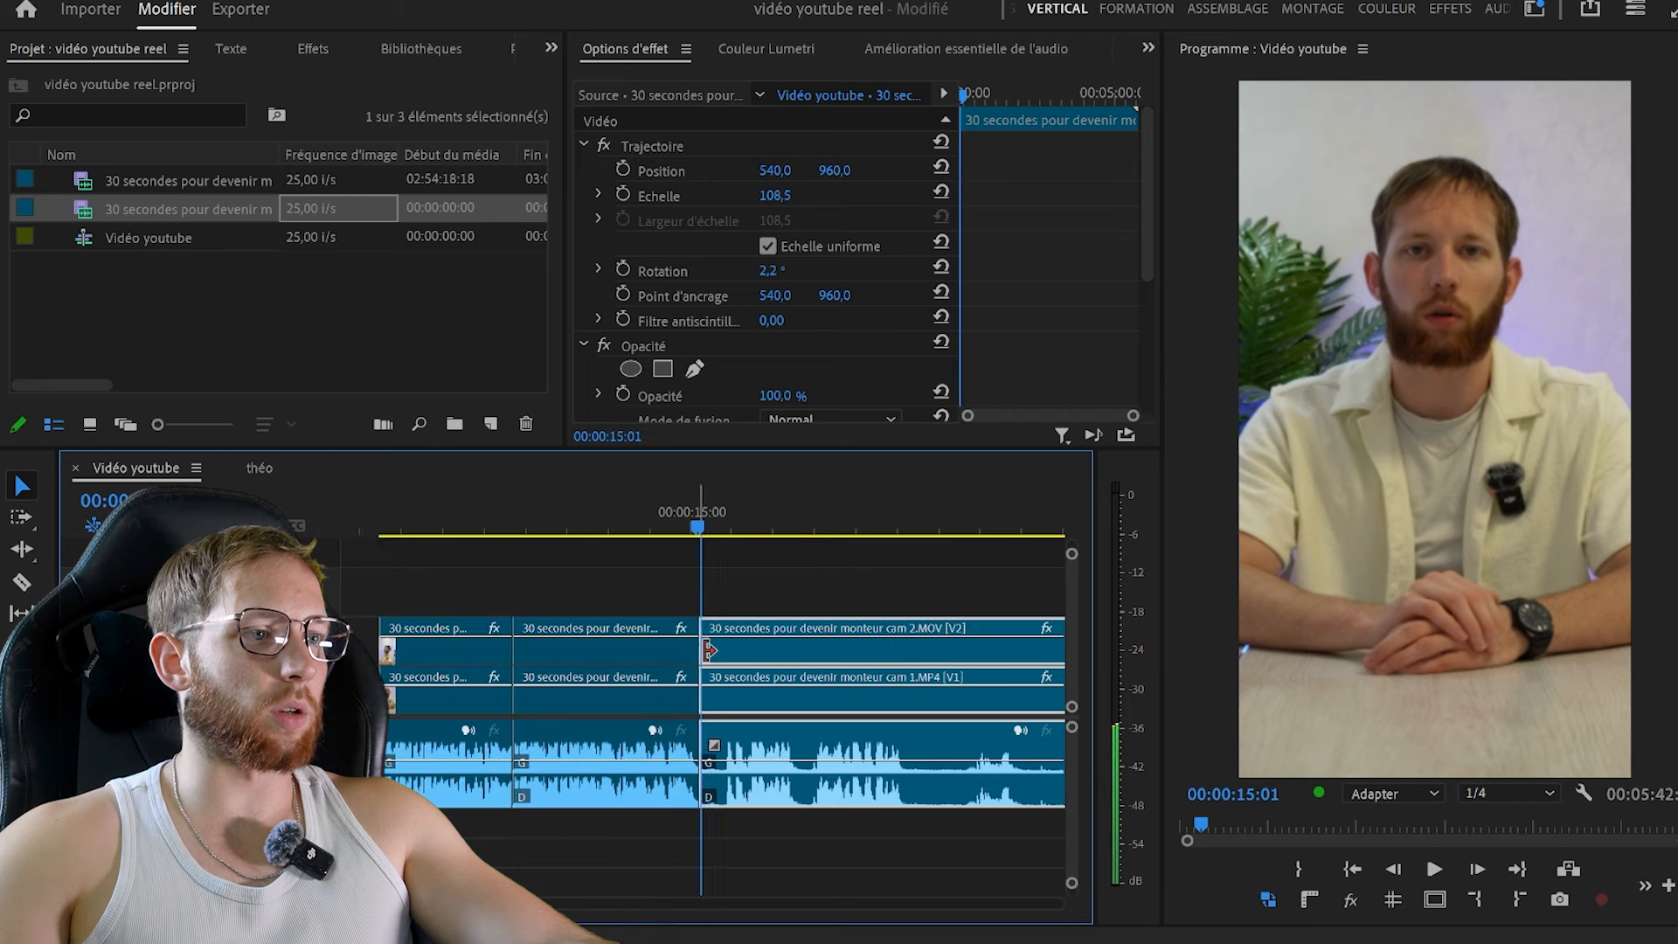
Delete the linked clips before the sentence that starts at about 00:00:10:13
key(minus)
drag(502, 600, 547, 765)
key(Delete)
key(equal)
key(equal)
key(equal)
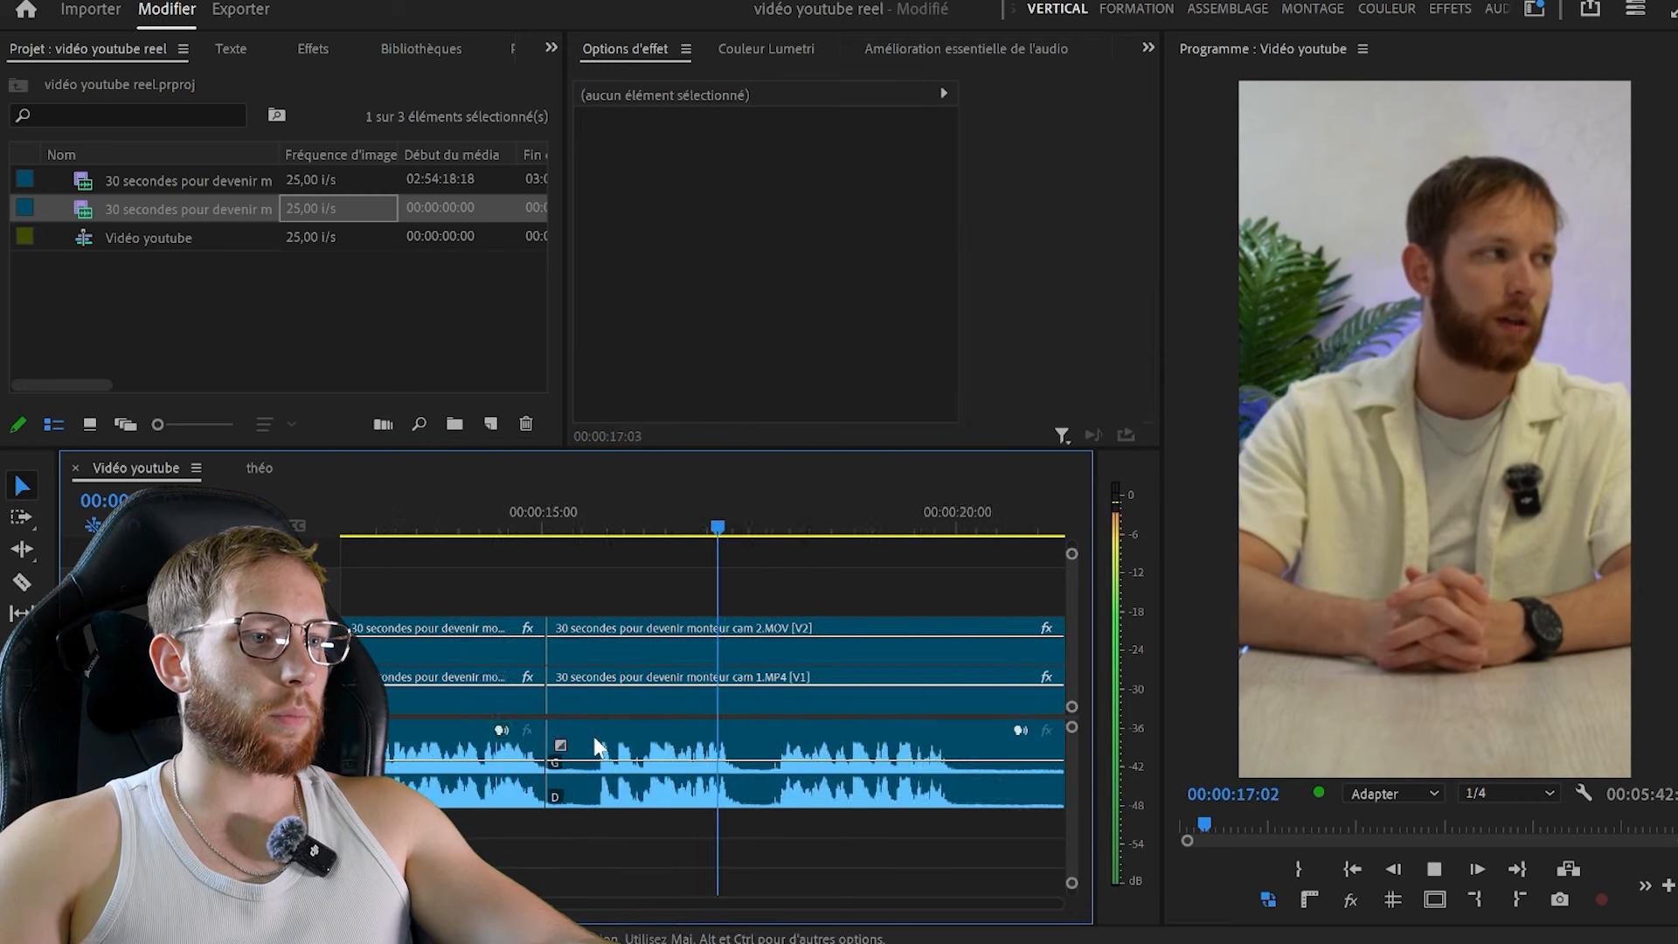
Ripple-trim the silence at the start of the clip after 00:00:15:01 and play through its sentence
key(space)
click(597, 741)
drag(482, 525, 445, 525)
key(minus)
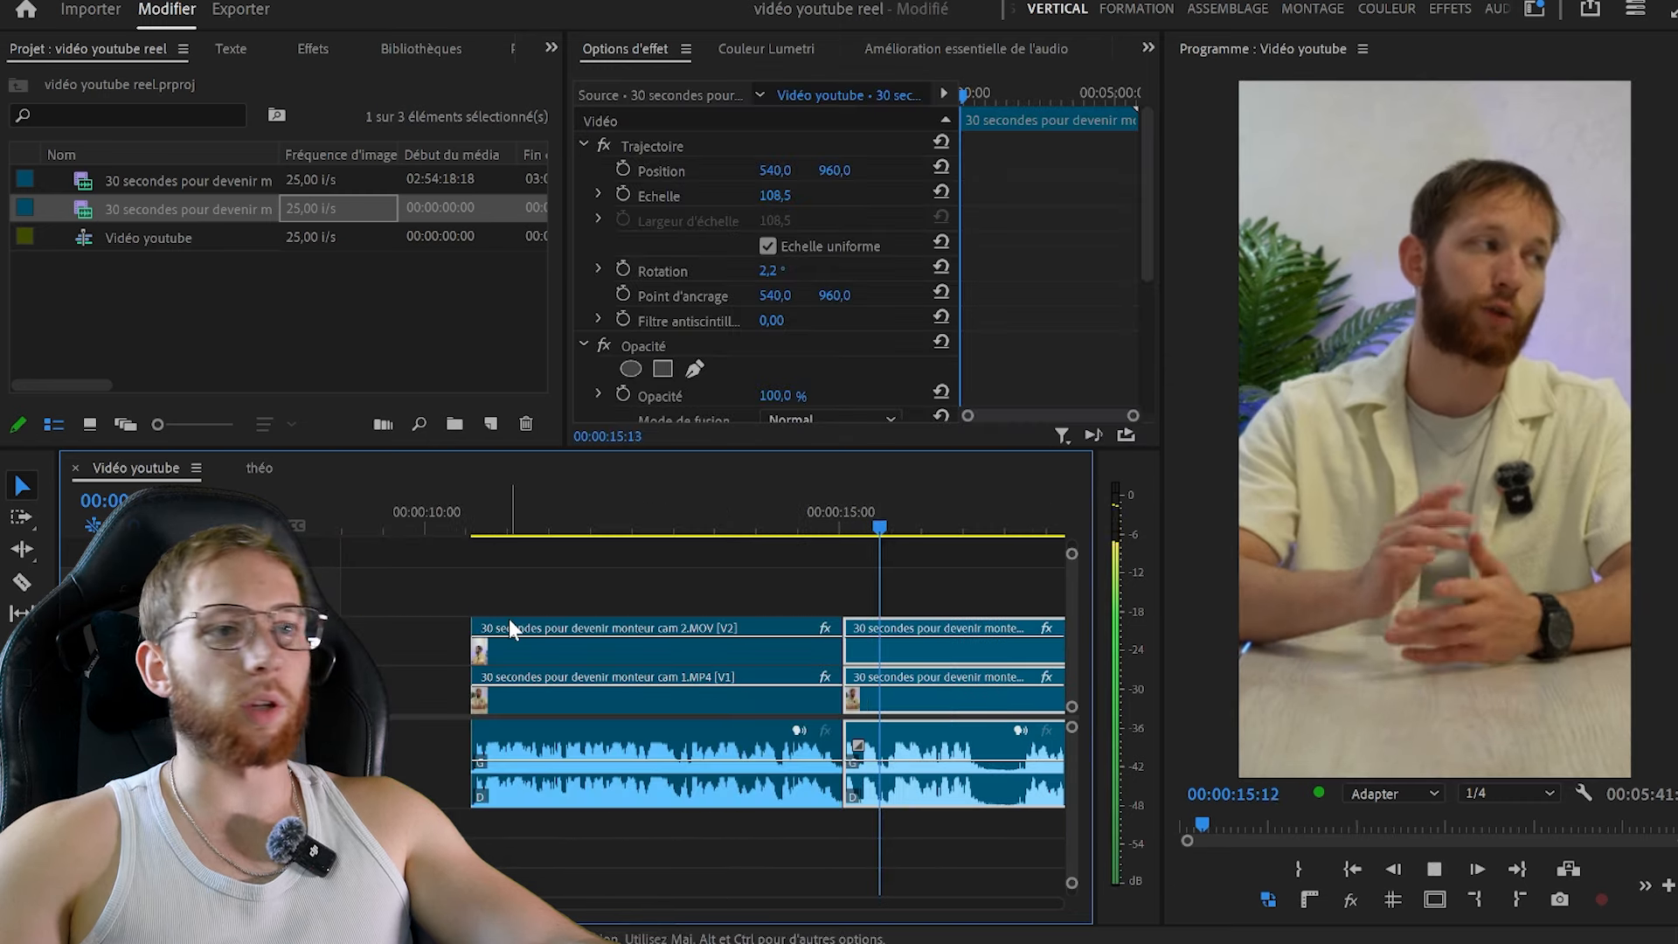
key(space)
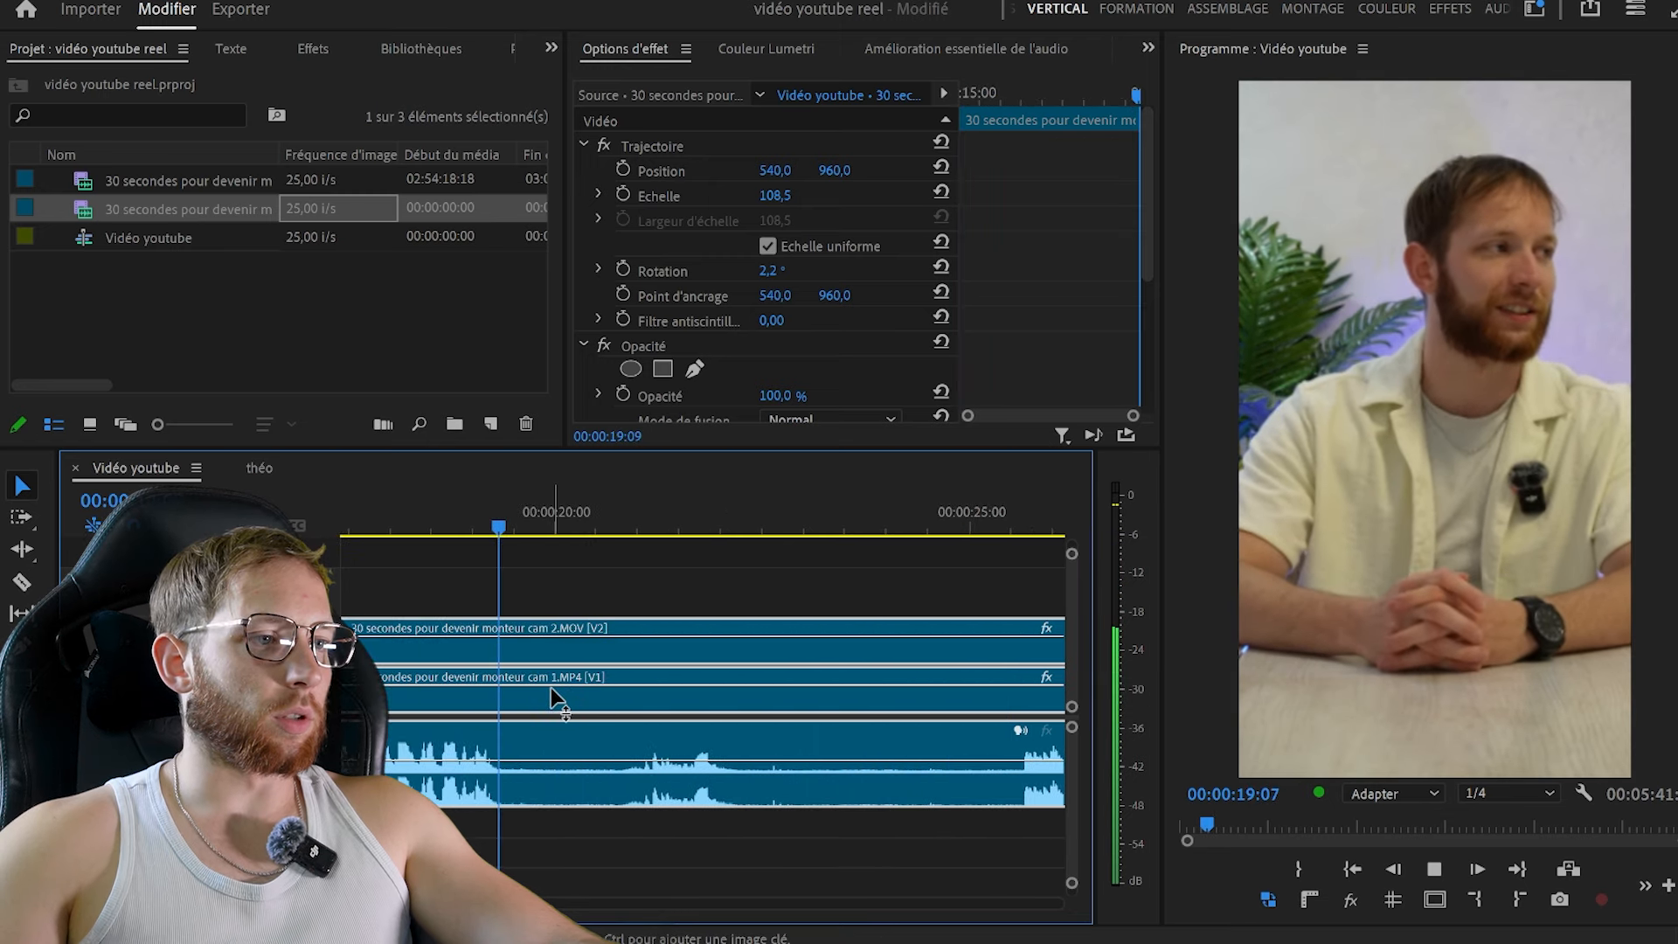
Ripple-trim two unwanted passages after the cut at 00:00:19:08, about 16 seconds in total, up to the next usable take
click(883, 525)
key(q)
key(space)
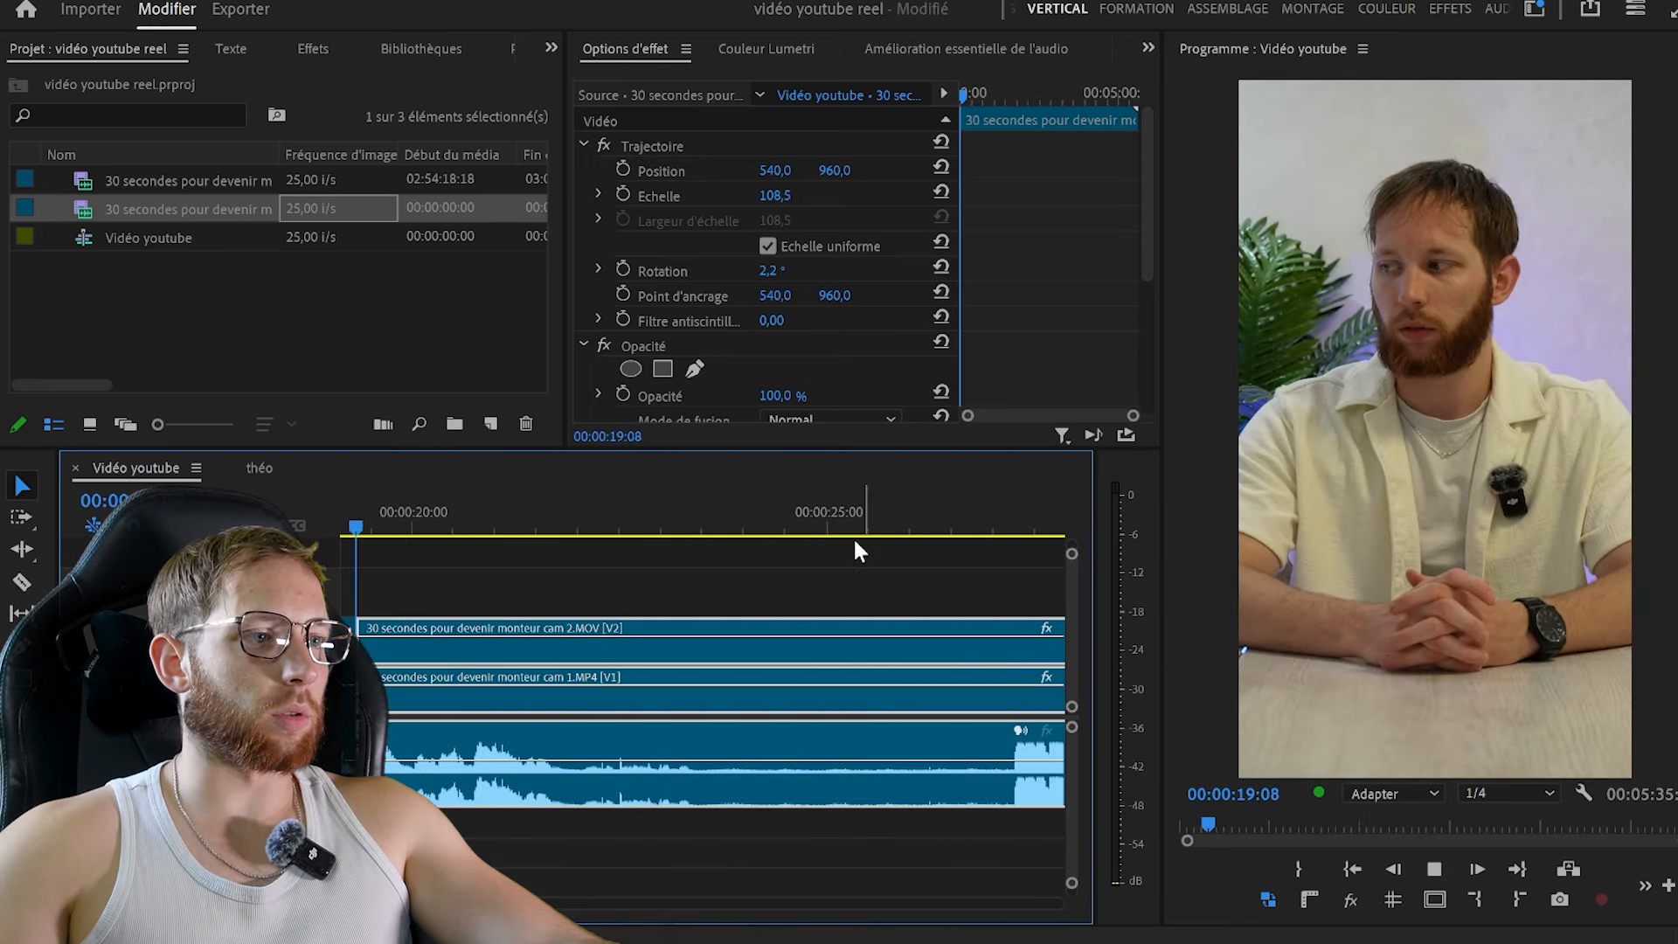
key(minus)
scroll(772, 678, down, 5)
click(900, 528)
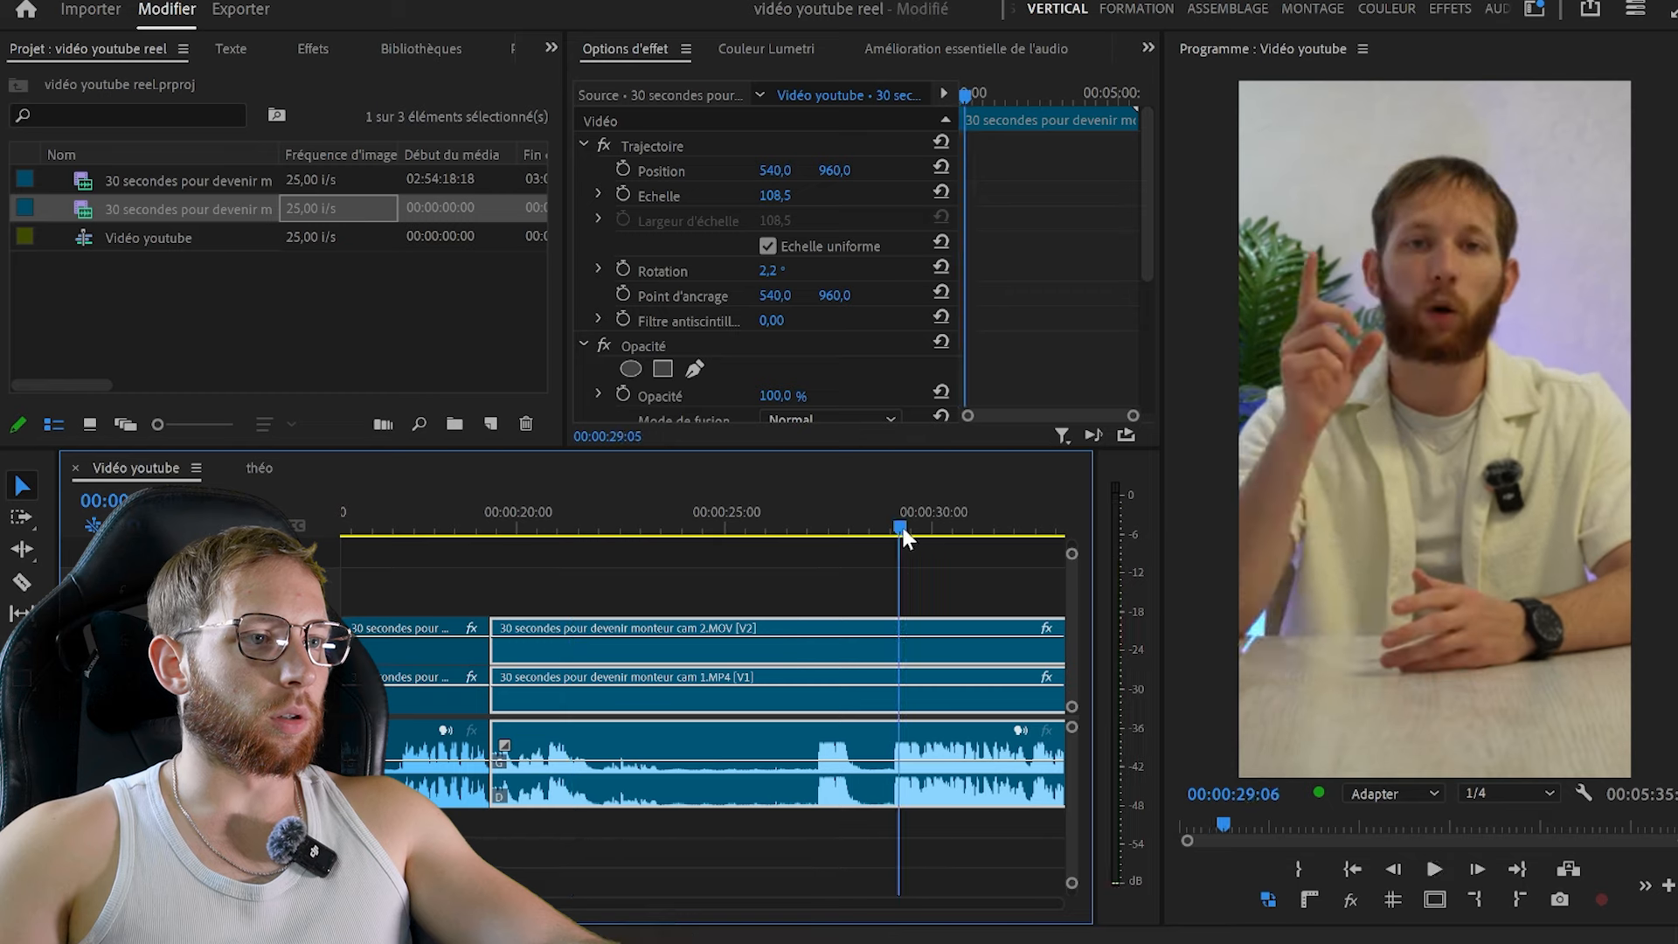
key(q)
Play the new take and split the linked clips where its sentence ends, at 00:00:23:16
key(space)
scroll(734, 651, down, 2)
scroll(735, 651, up, 5)
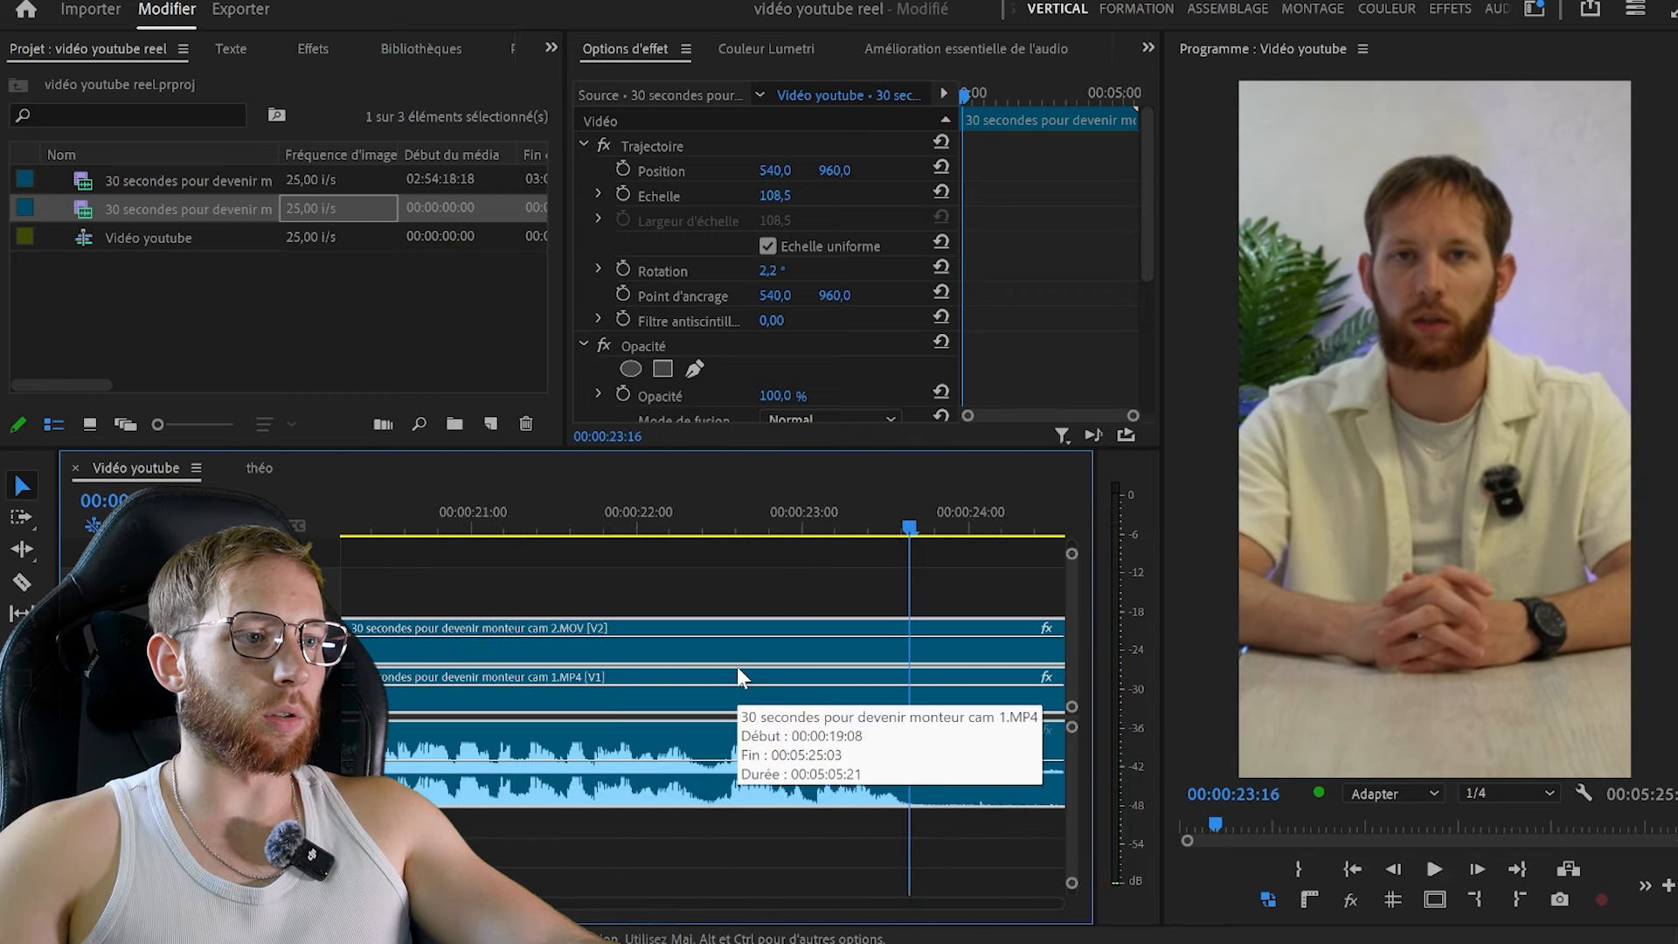
key(ctrl+k)
key(minus)
key(minus)
key(minus)
key(space)
key(minus)
key(minus)
key(minus)
key(minus)
key(minus)
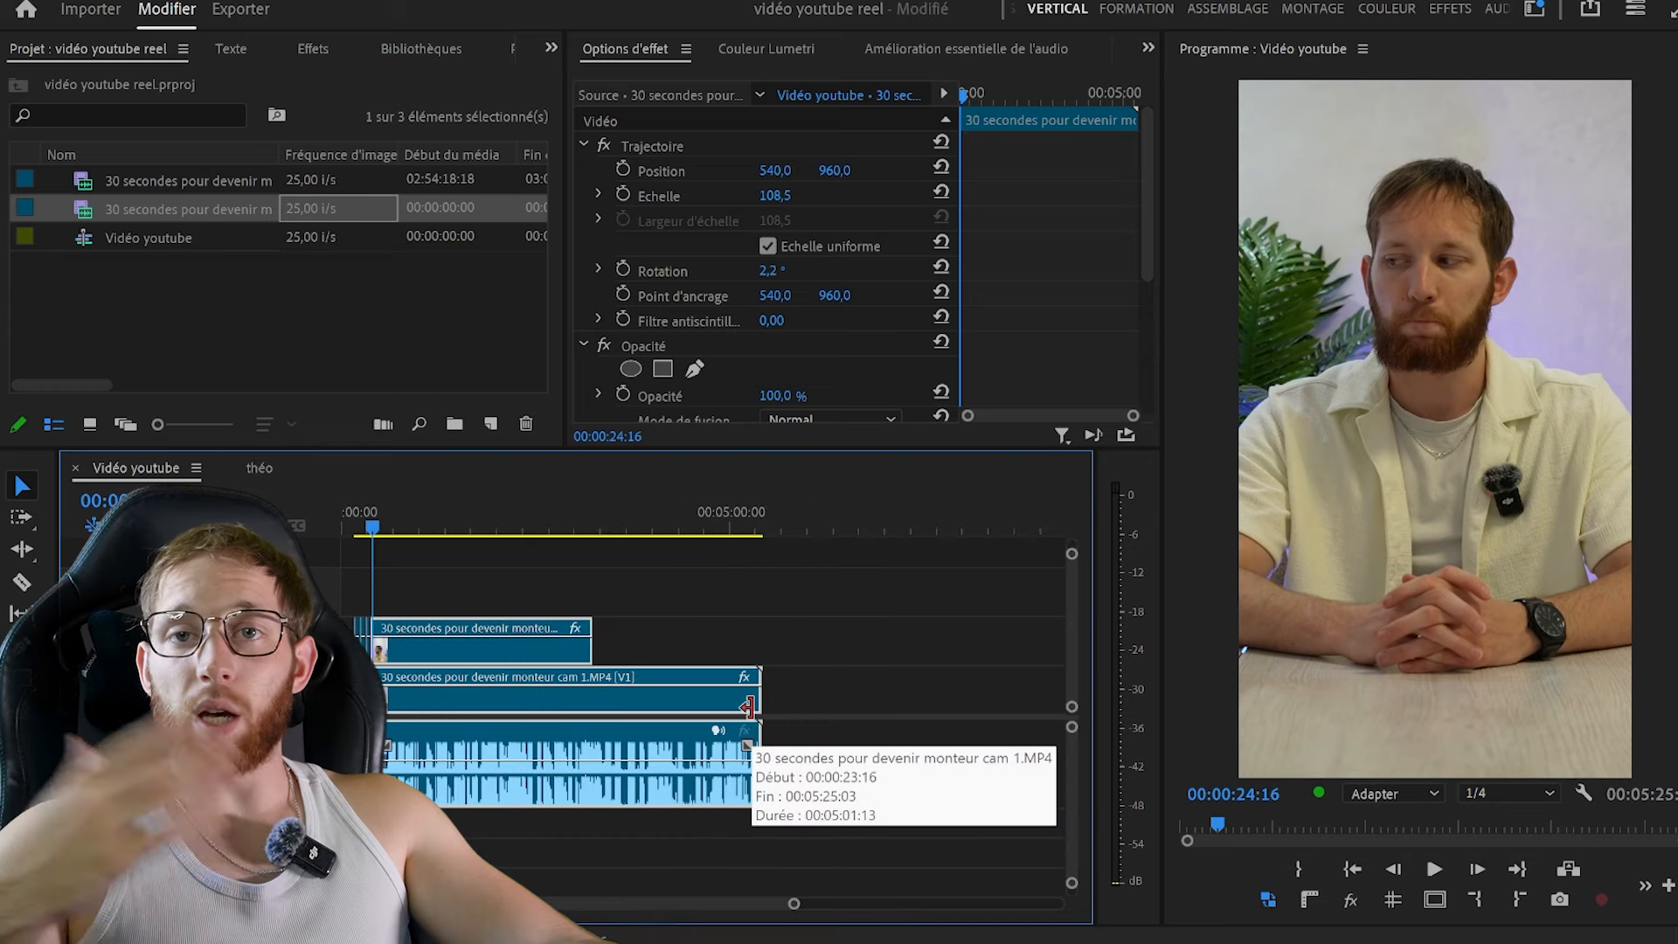
Split the linked clips at 00:00:22:09 and ripple-trim the short pause up to 00:00:22:13
key(equal)
key(equal)
key(equal)
key(equal)
key(equal)
key(equal)
key(equal)
key(equal)
click(613, 522)
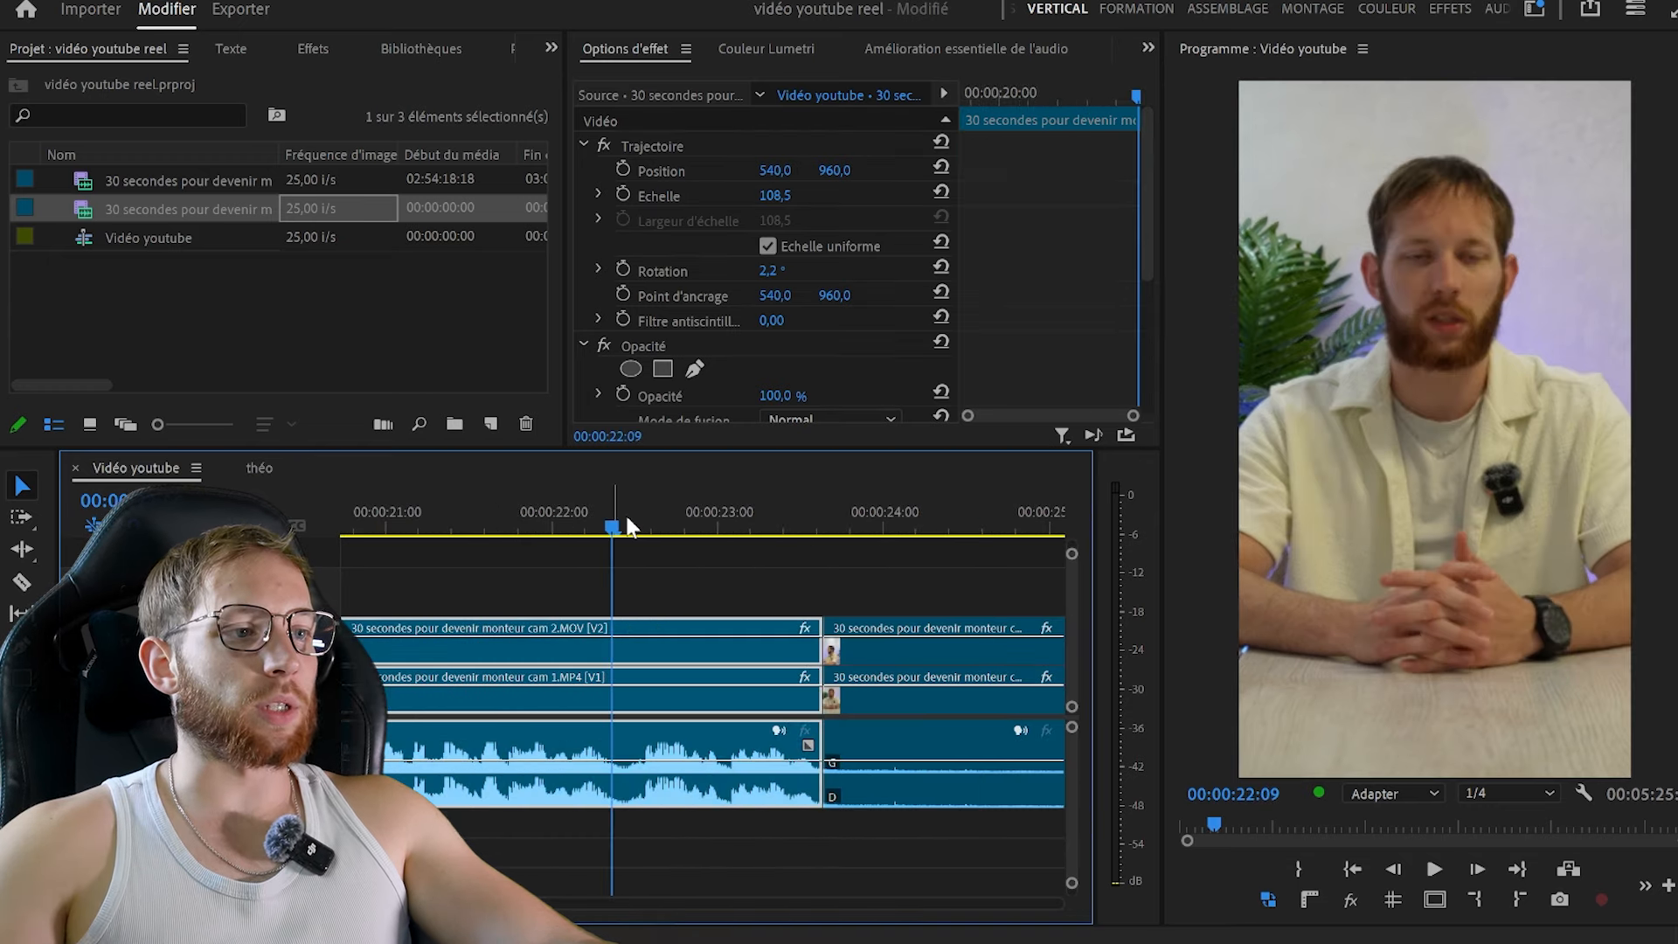
key(ctrl+k)
click(639, 523)
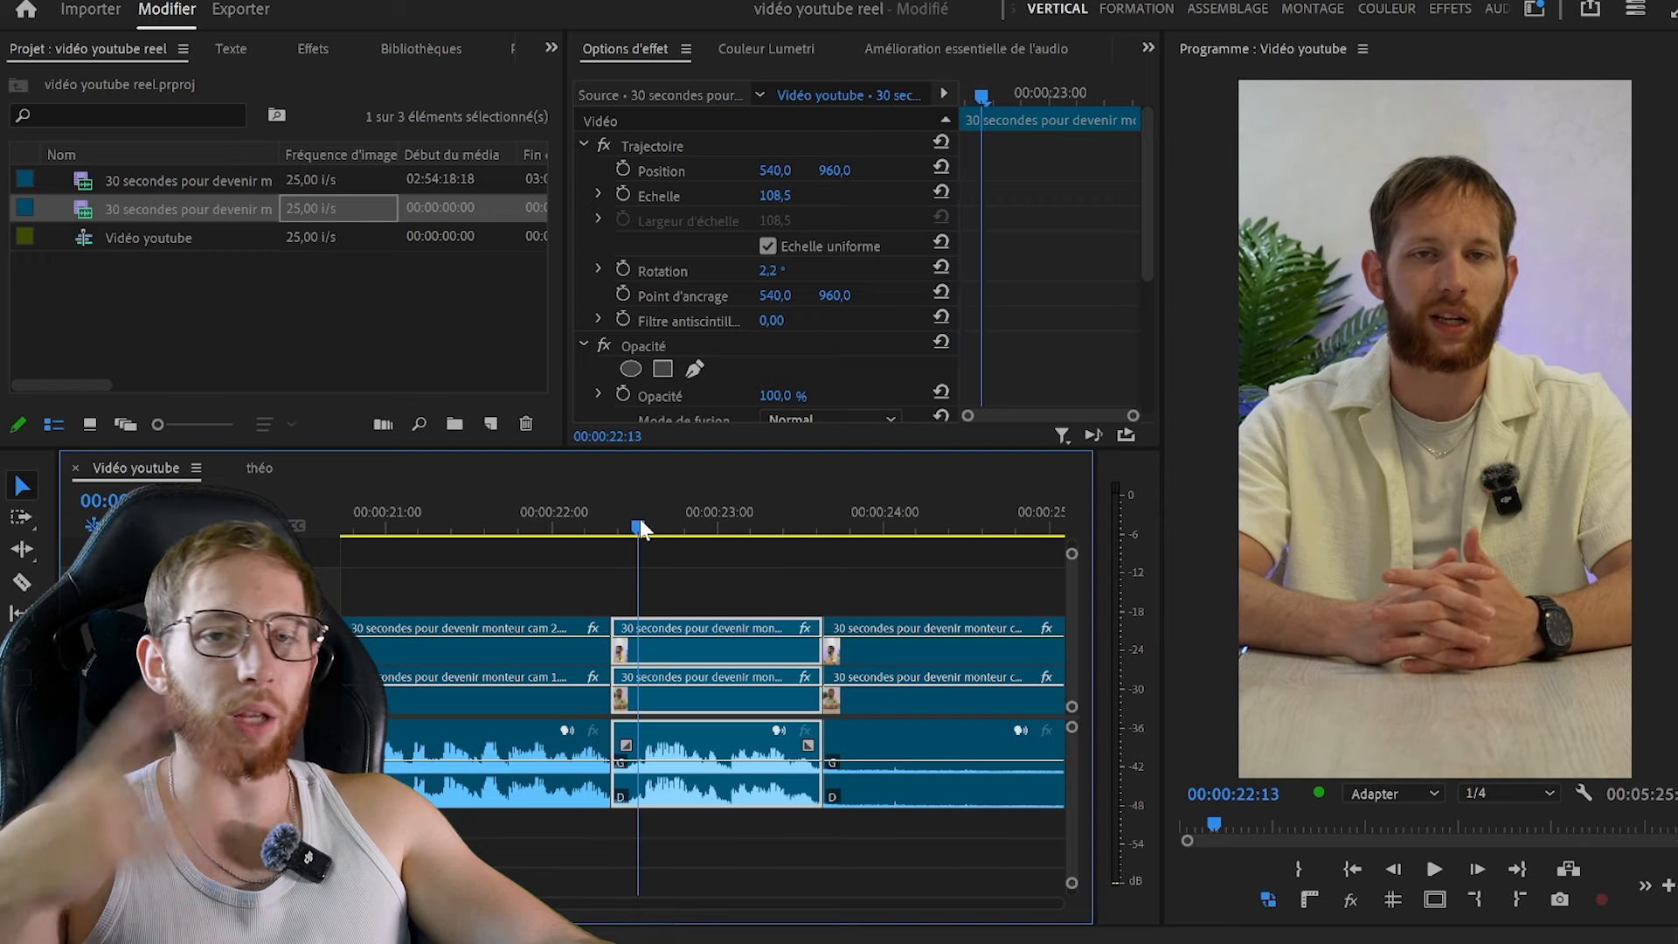
key(q)
Split the linked clips at 00:00:16:18 and ripple-trim the short pause right after the cut
scroll(693, 689, down, 2)
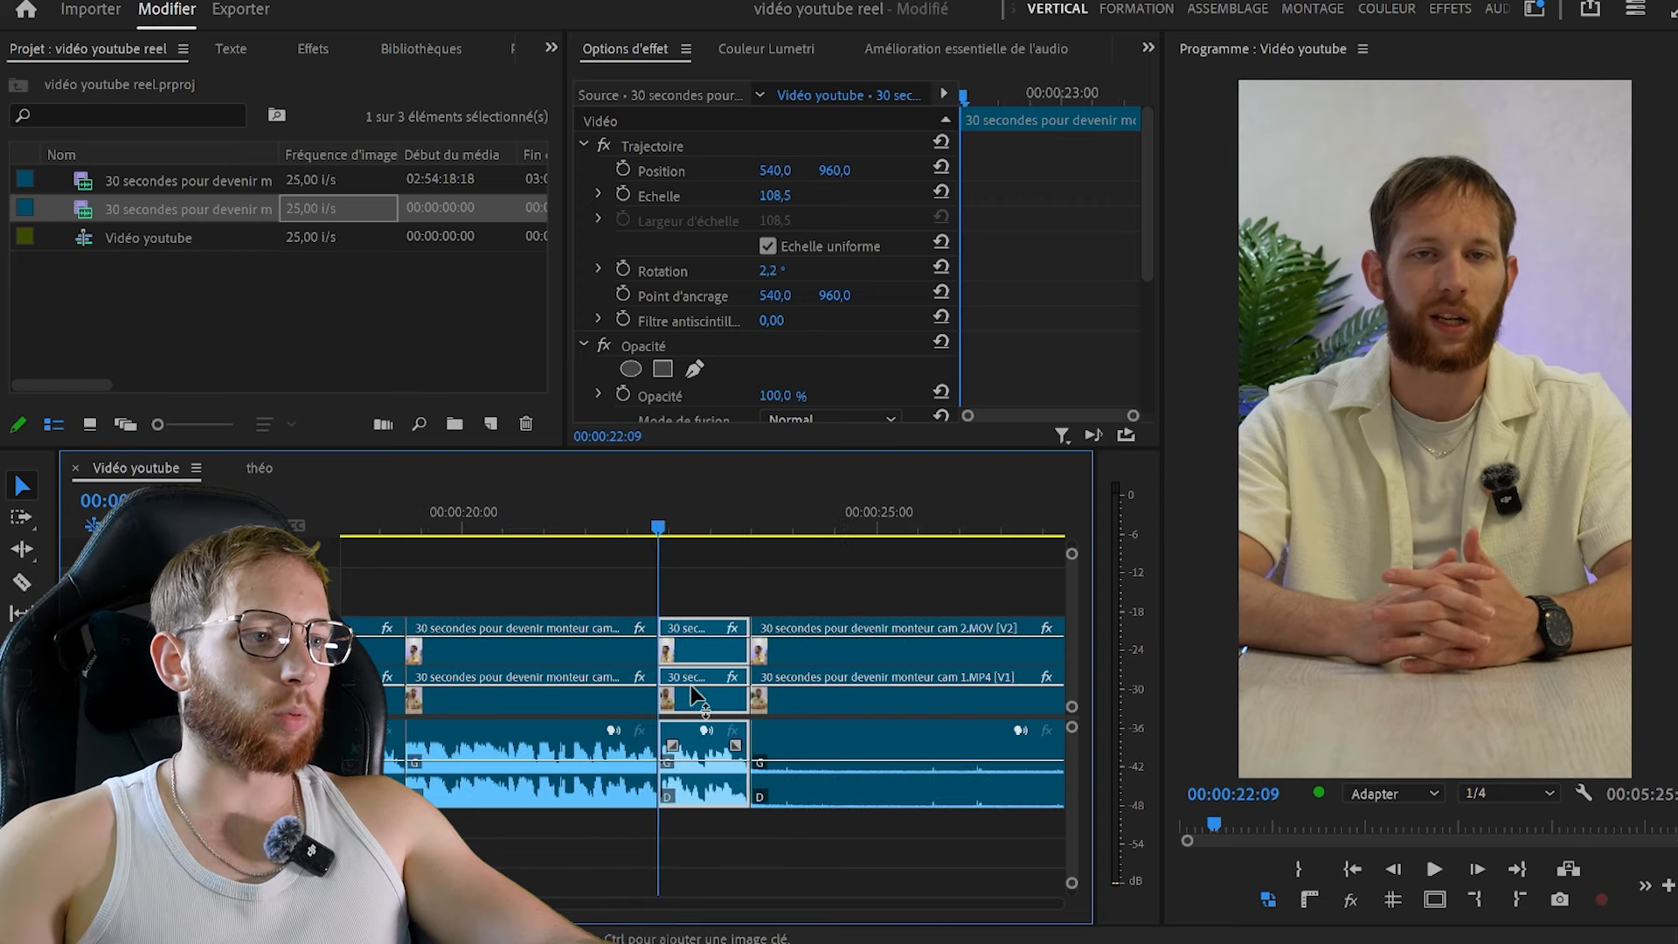
scroll(692, 690, up, 4)
scroll(692, 689, up, 2)
drag(541, 522, 590, 521)
key(ctrl+k)
click(577, 521)
key(q)
key(space)
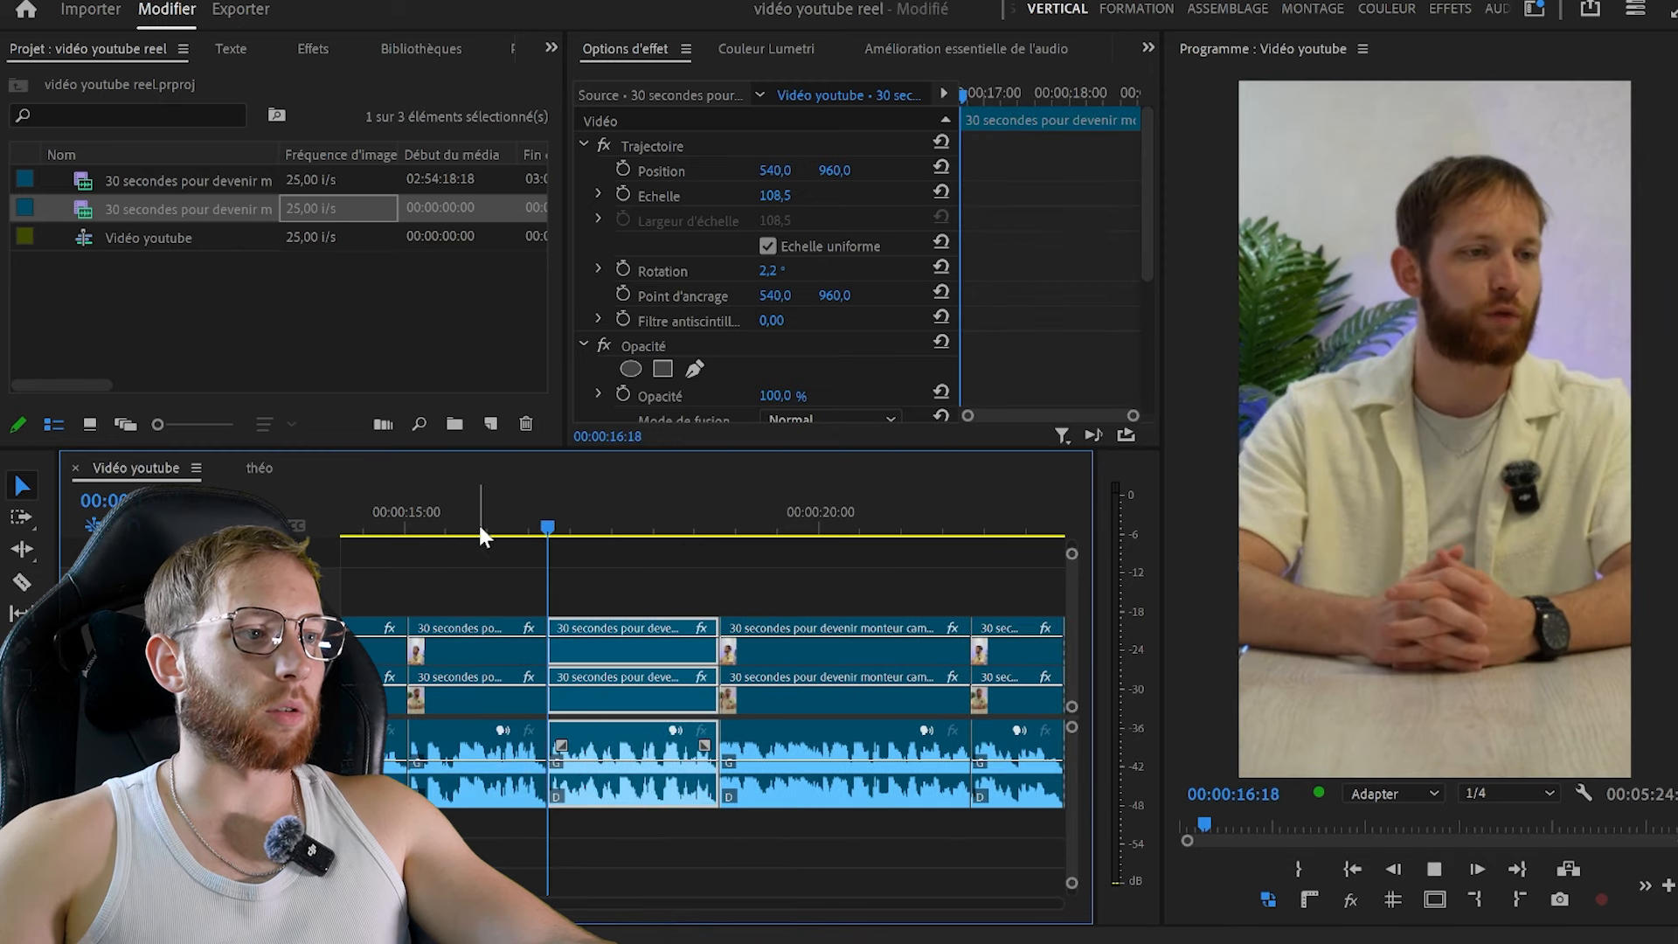
Replay the tightened sentences and ripple-trim the end of the last kept one back to 00:00:22:17
click(478, 522)
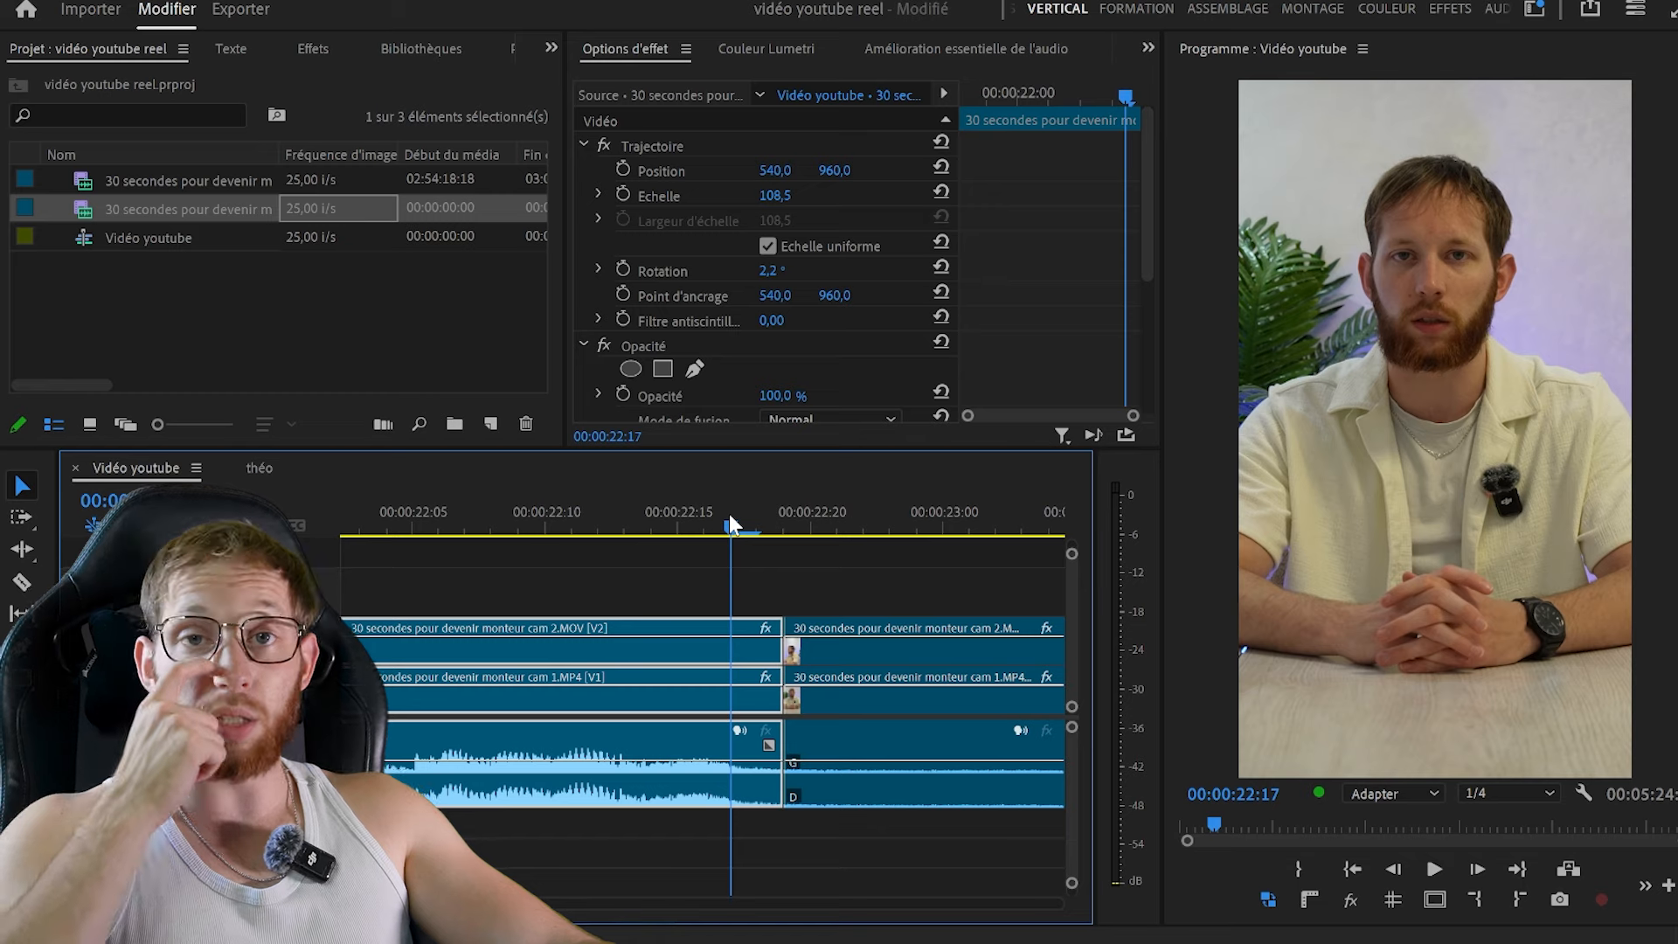
key(w)
key(minus)
key(minus)
key(minus)
key(minus)
key(minus)
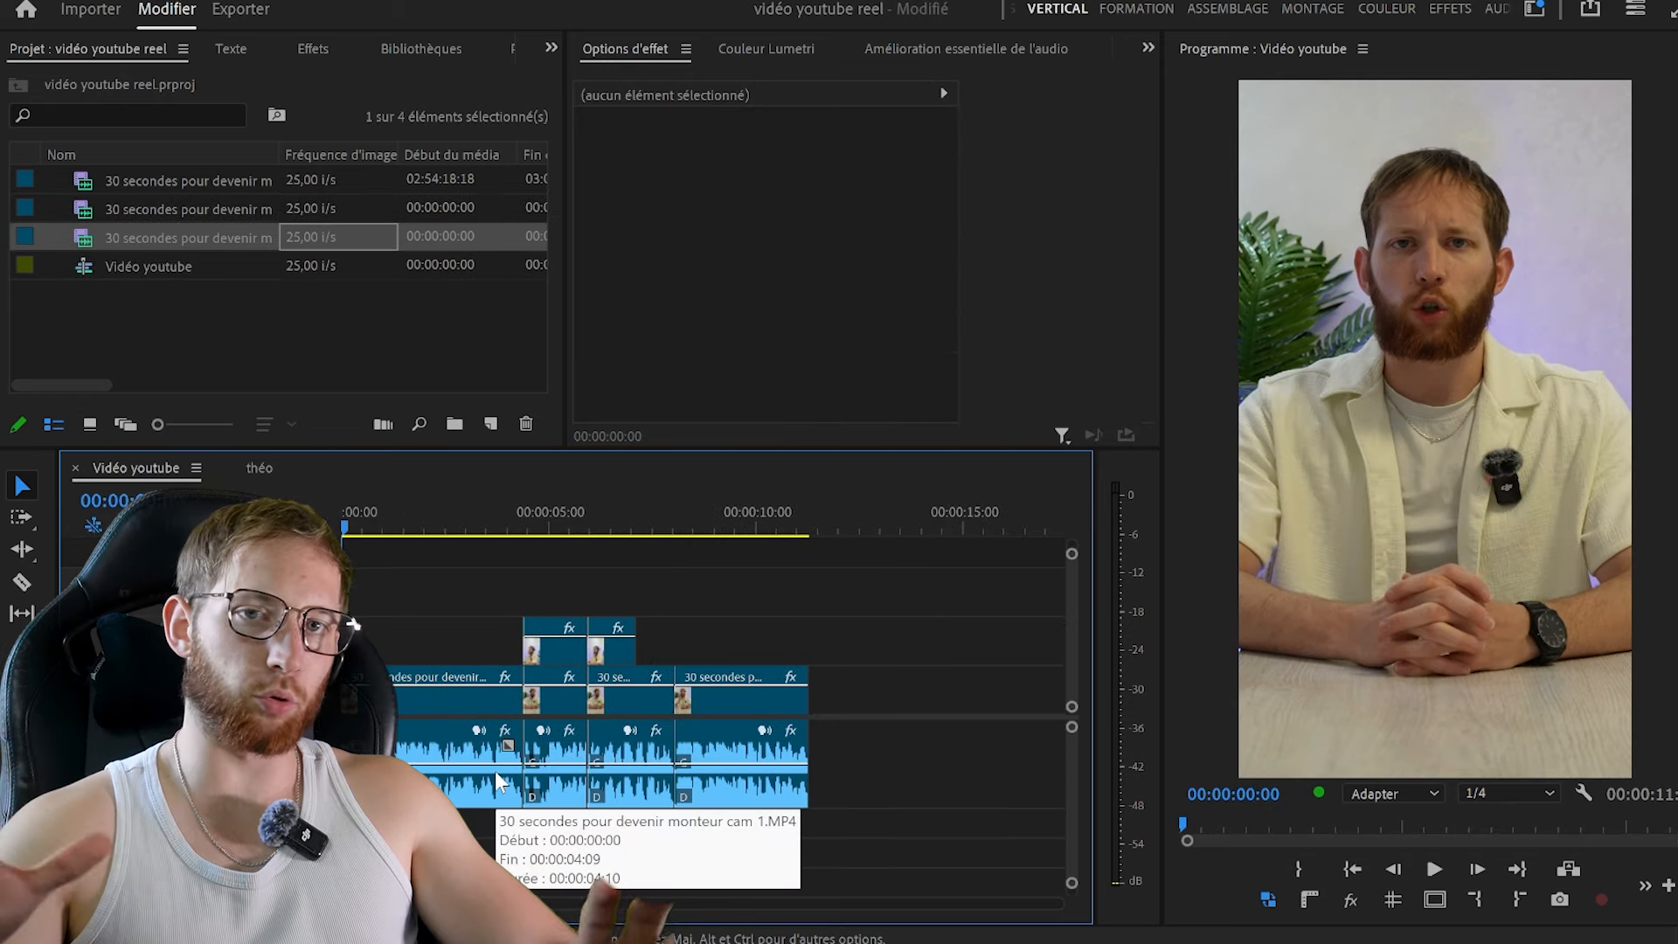
Review the camera change at 00:00:04:10 and replay the opening of the edited sequence
drag(861, 591, 928, 626)
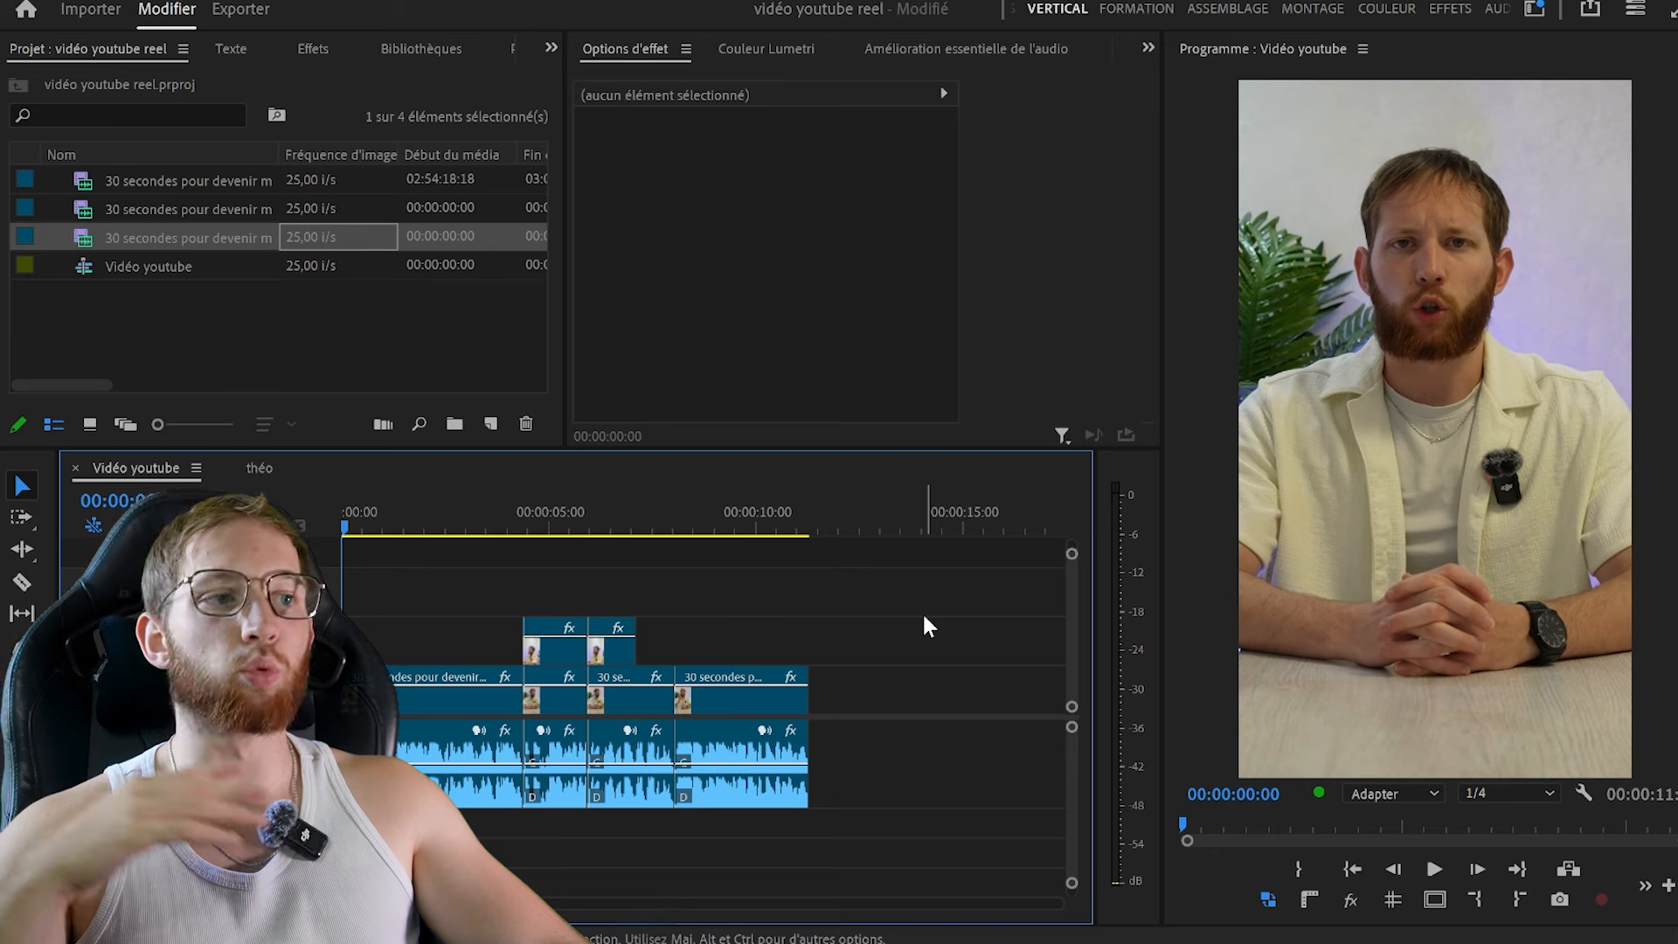
key(equal)
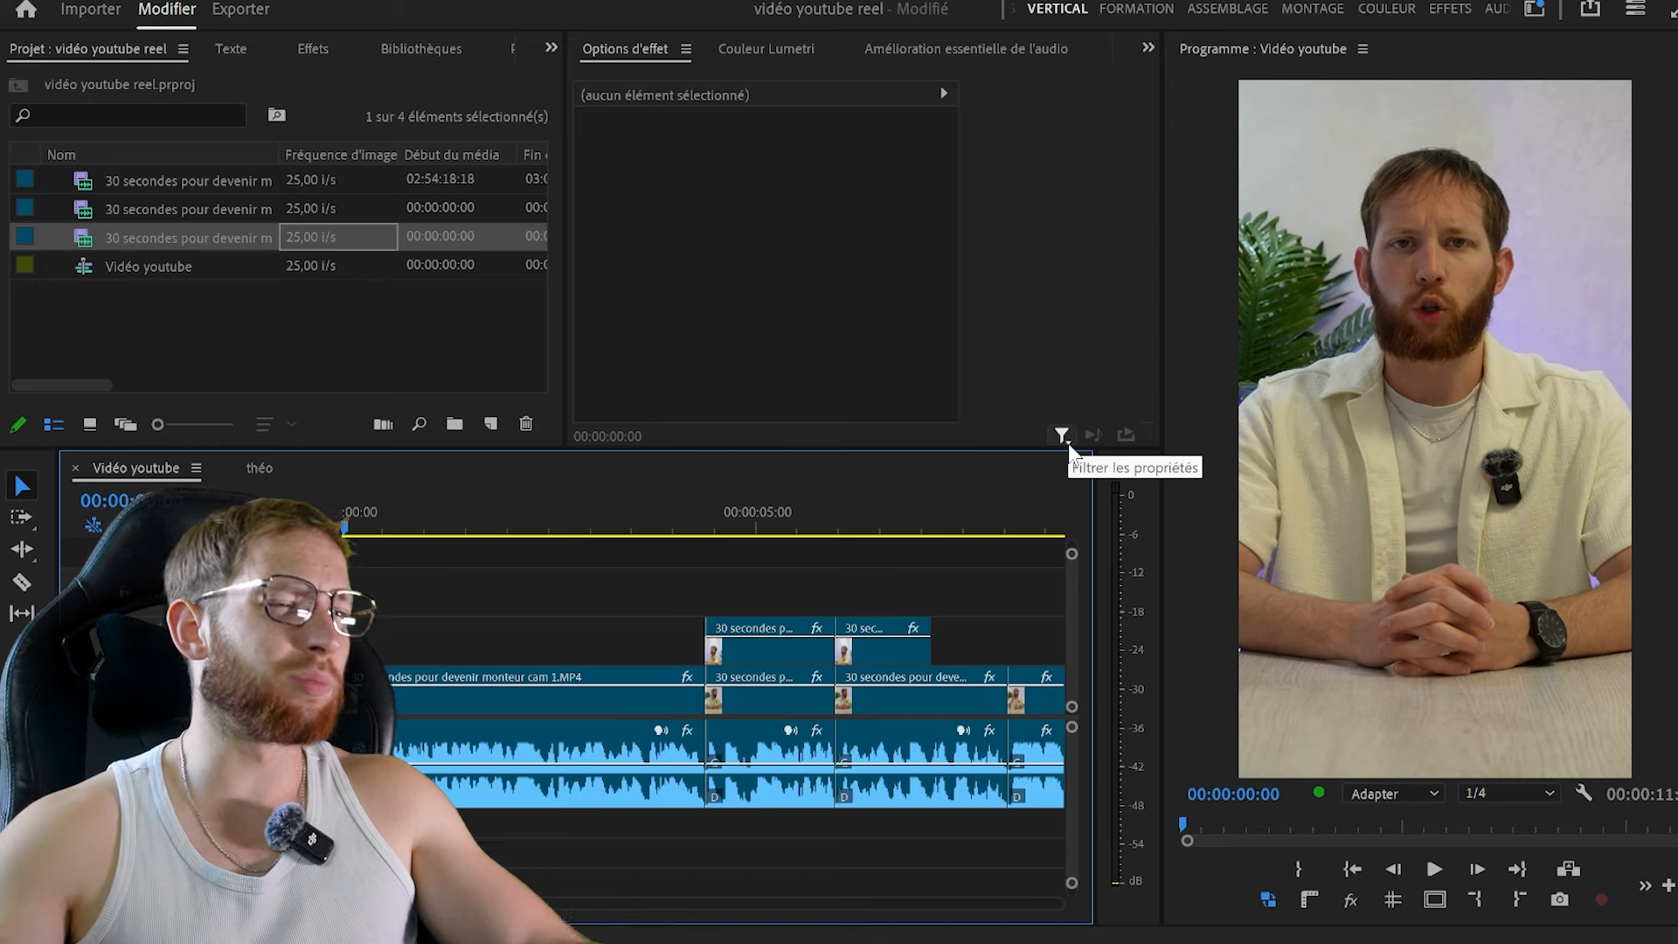
click(670, 524)
key(Down)
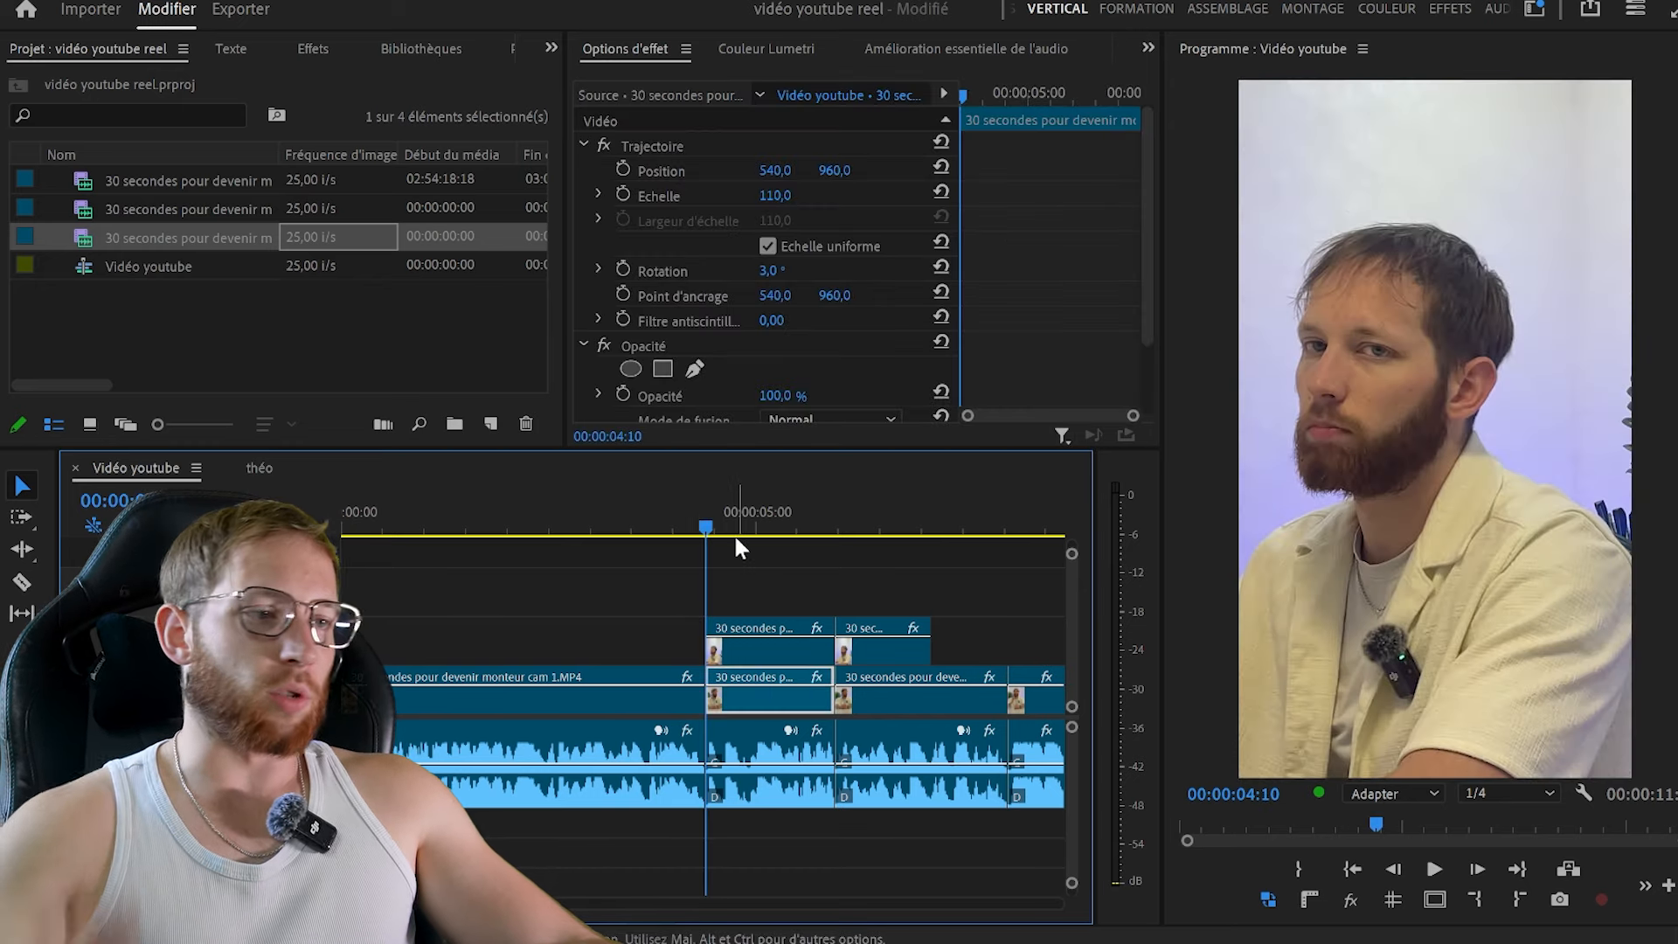
click(792, 554)
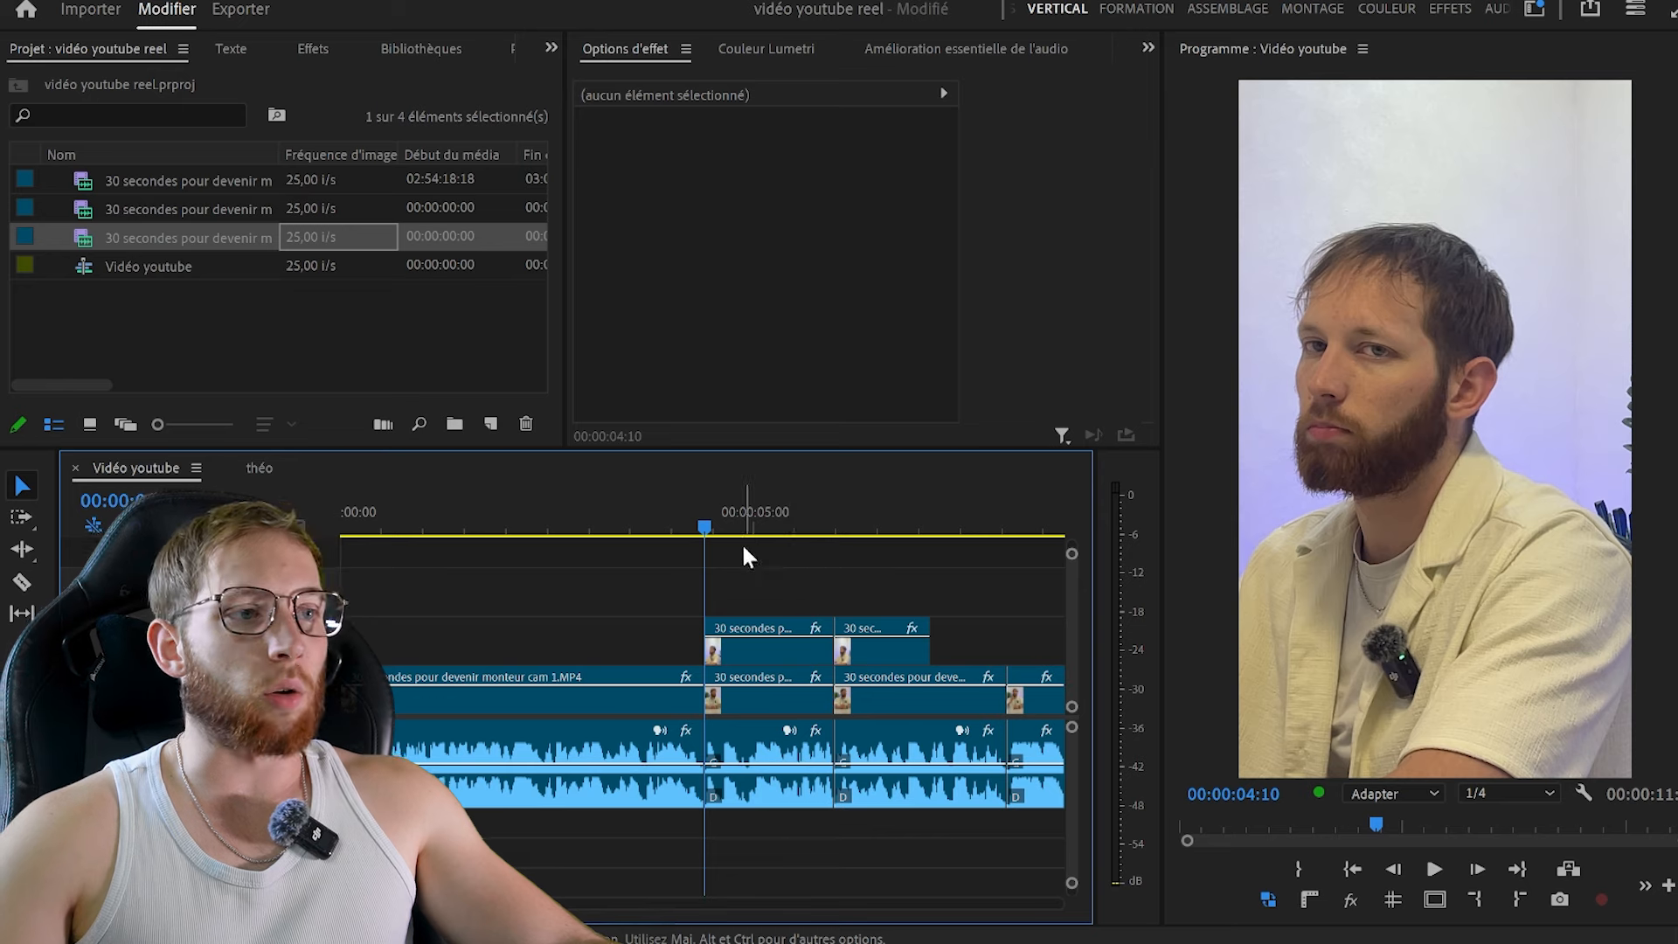
key(minus)
key(space)
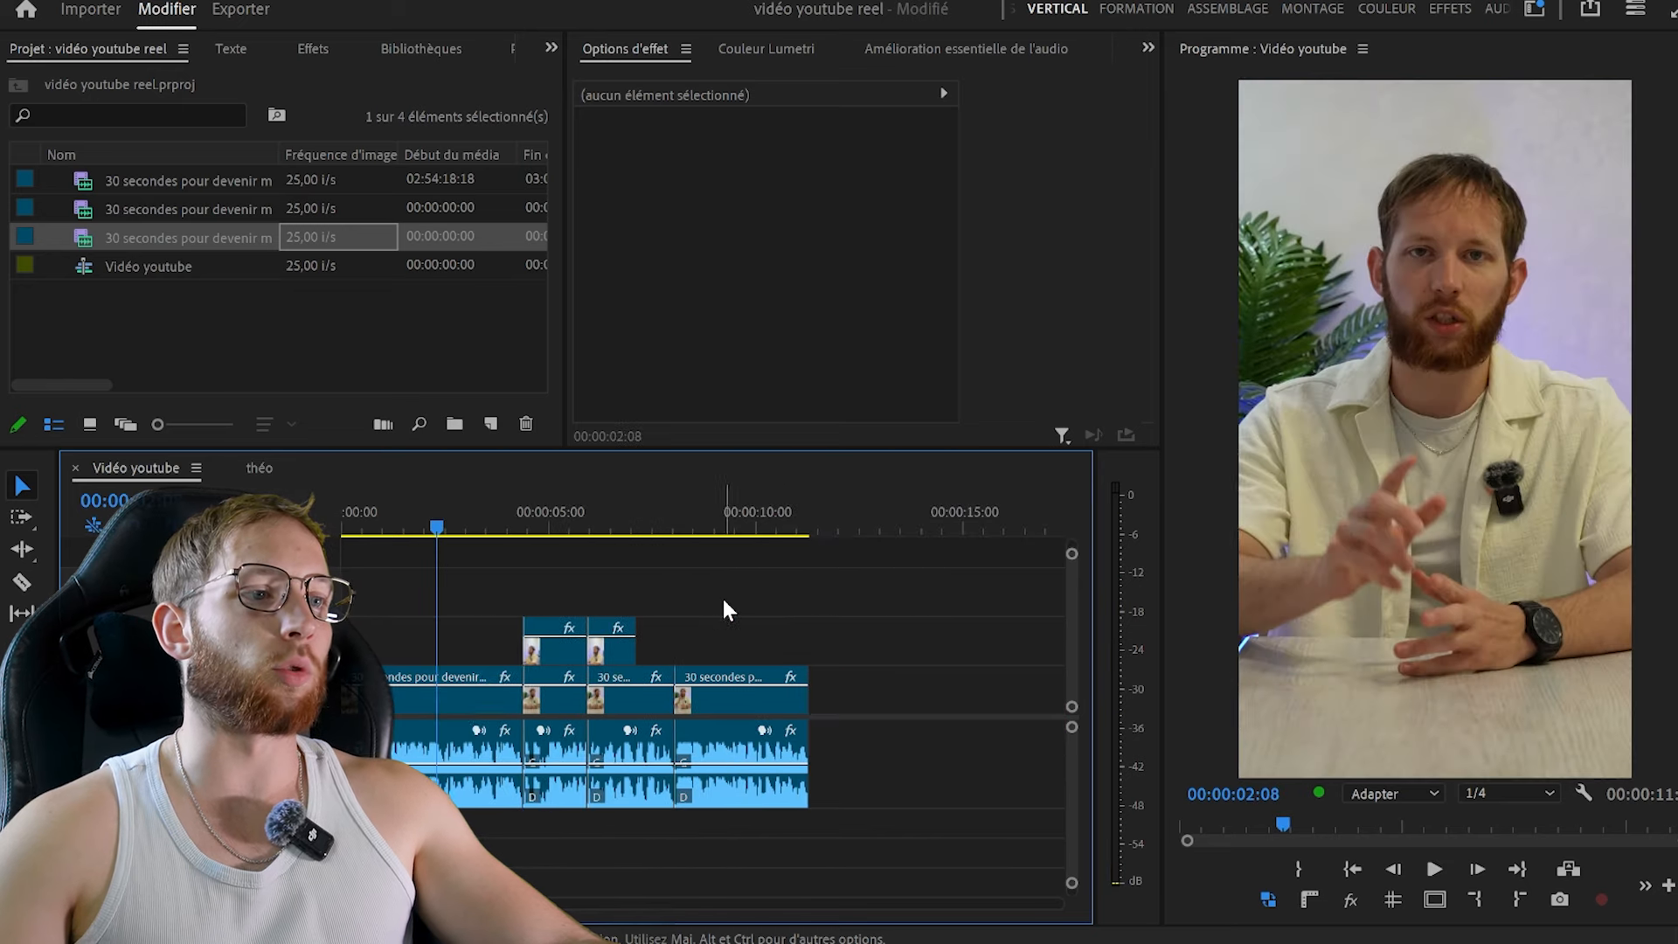
Ripple-trim the last frames off the opening camera 1 clip, just before the first camera change, and replay the transition
key(=)
key(=)
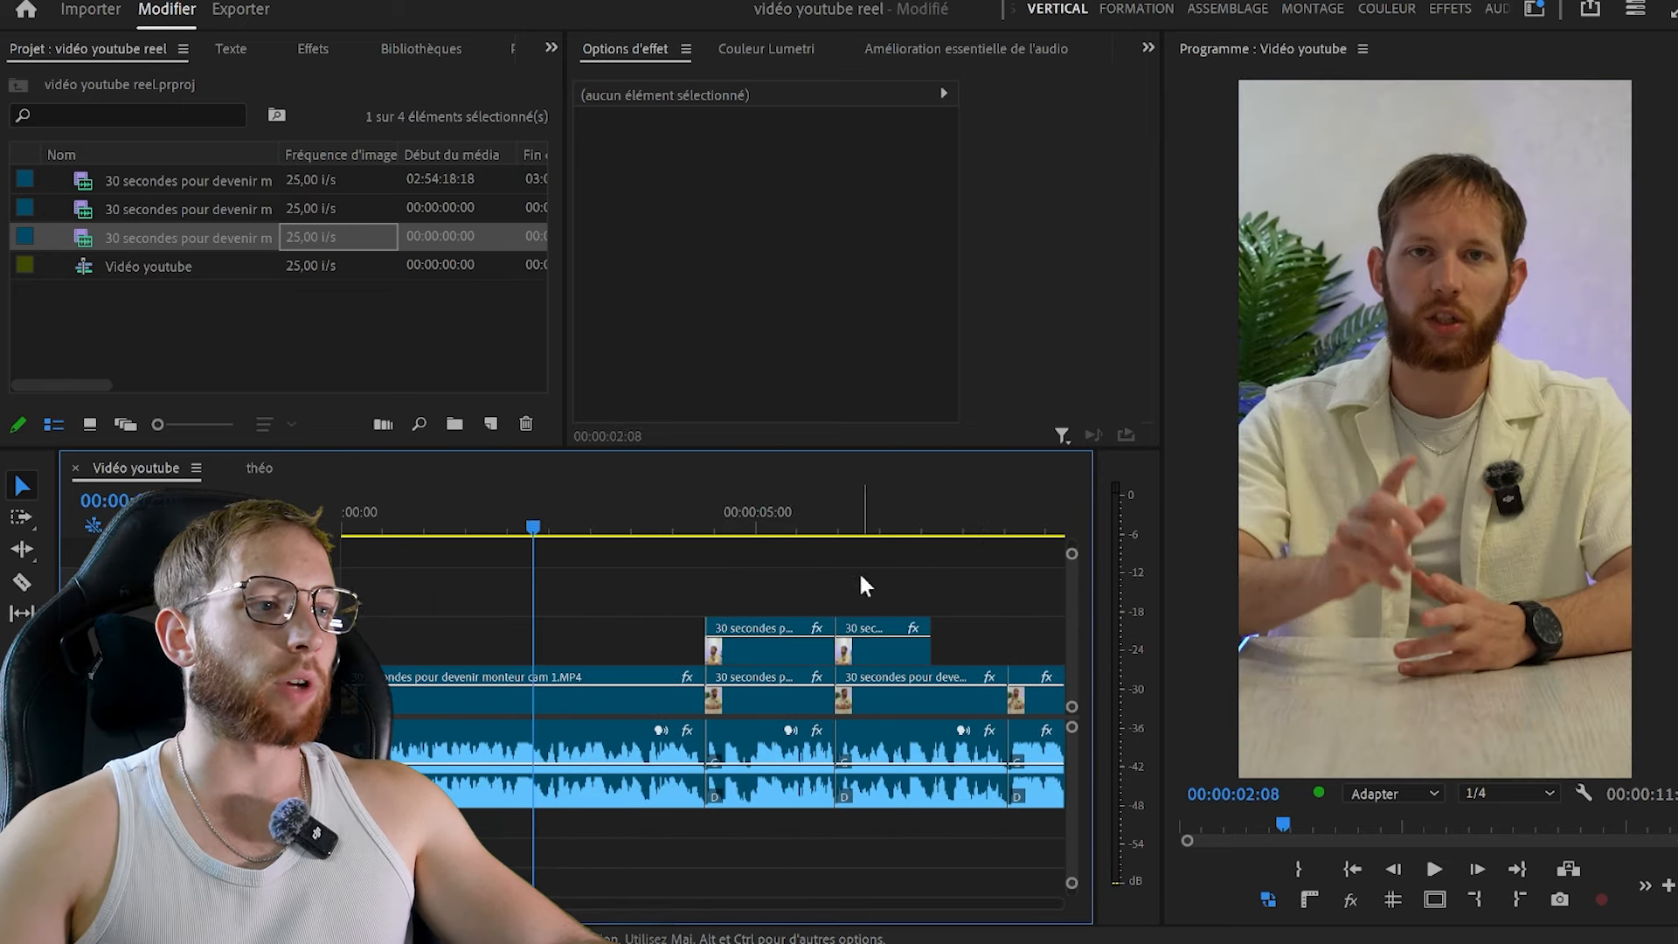
key(minus)
key(=)
key(=)
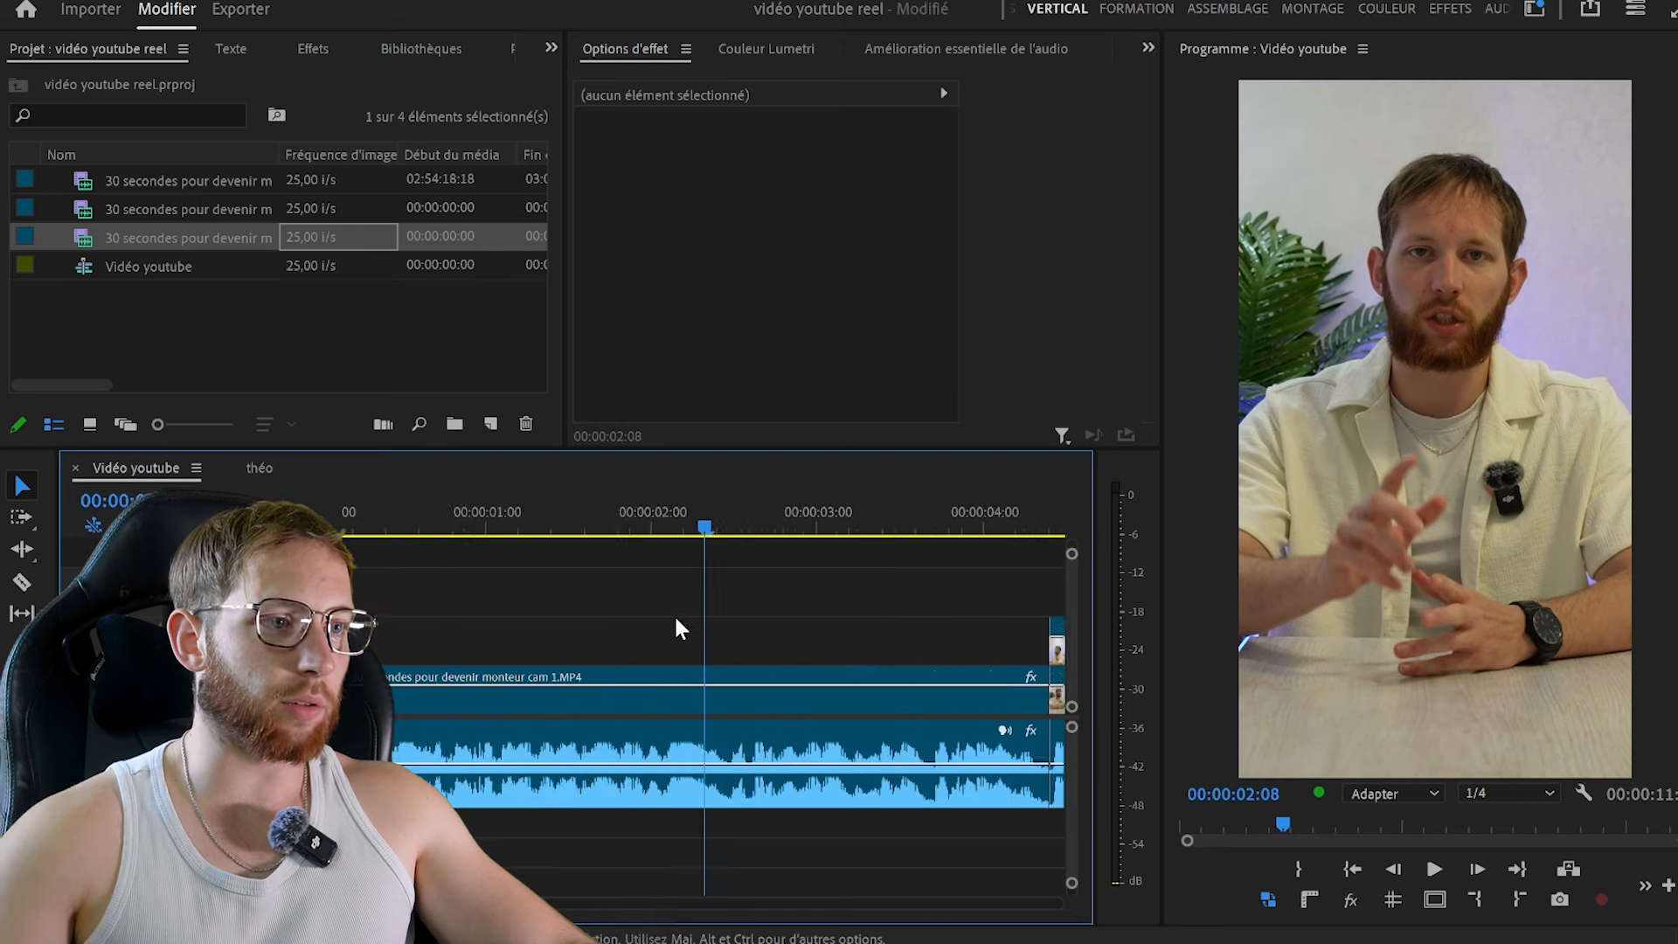
click(714, 527)
key(=)
key(=)
scroll(719, 587, down, 1)
drag(768, 511, 739, 502)
key(w)
key(space)
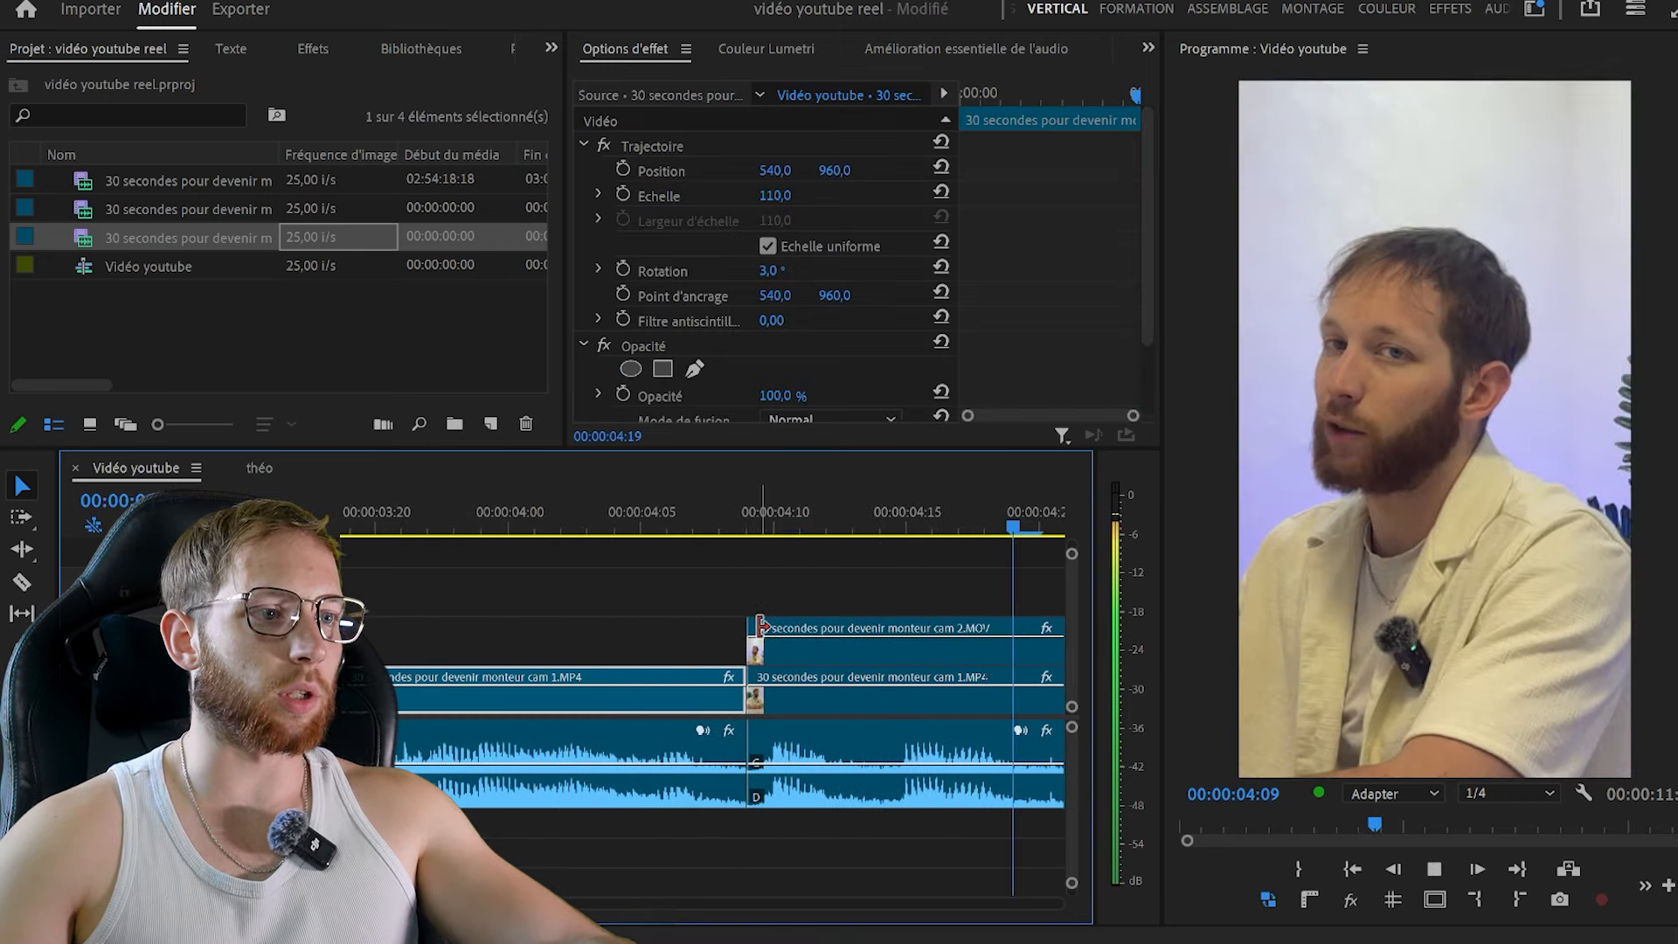
key(minus)
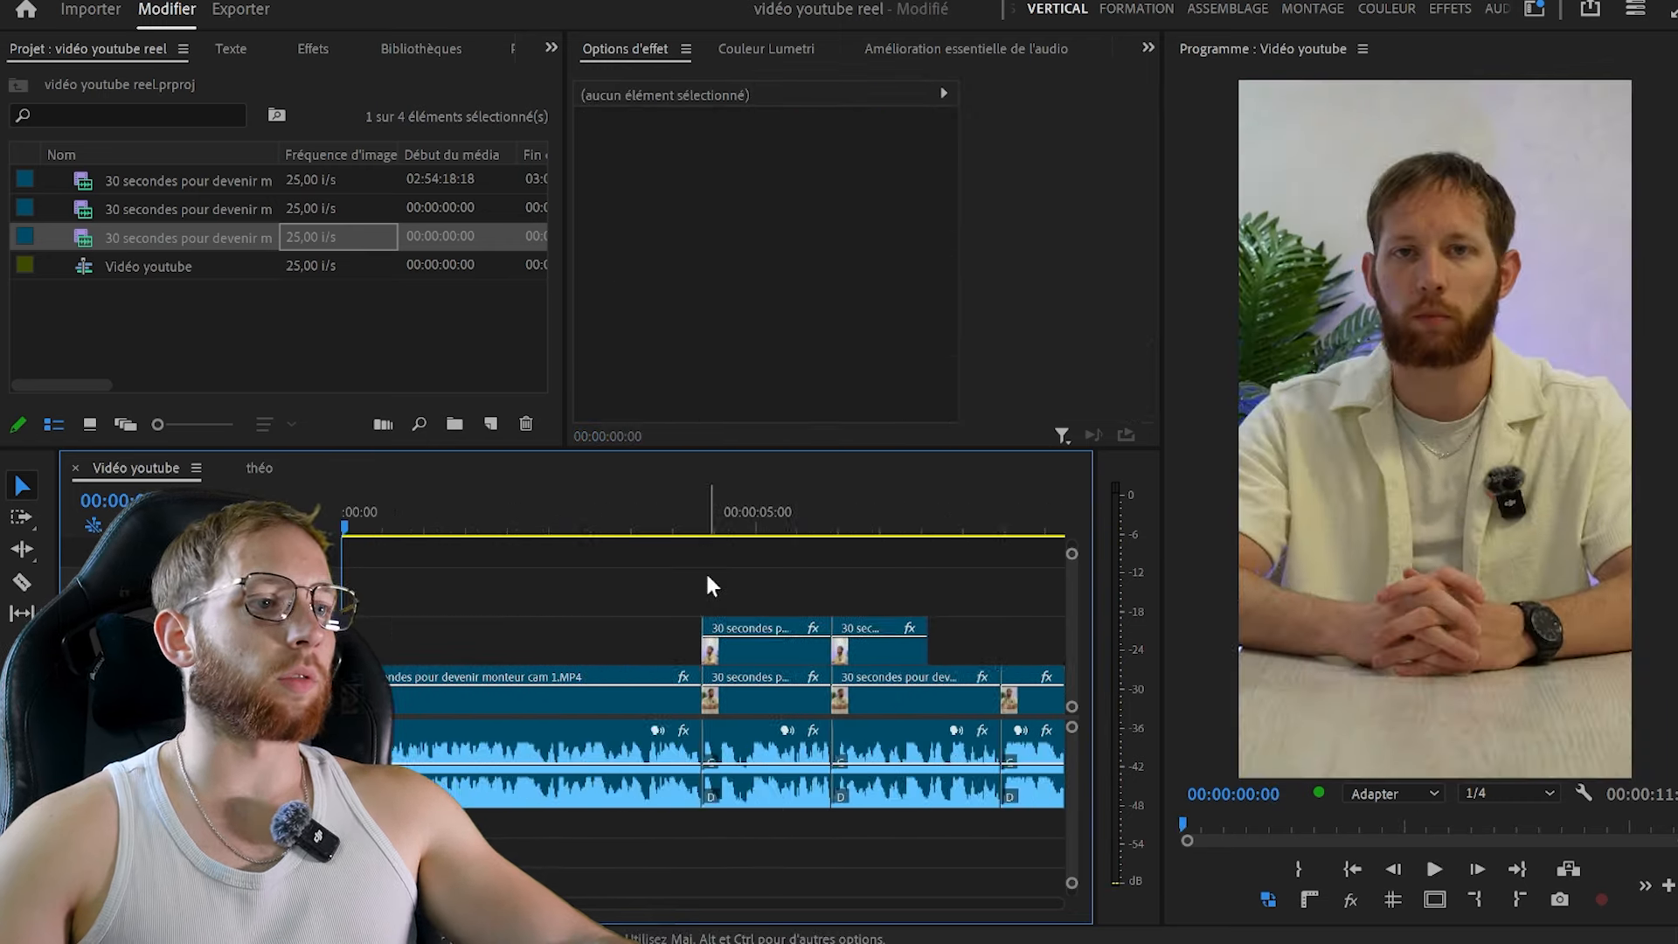
key(minus)
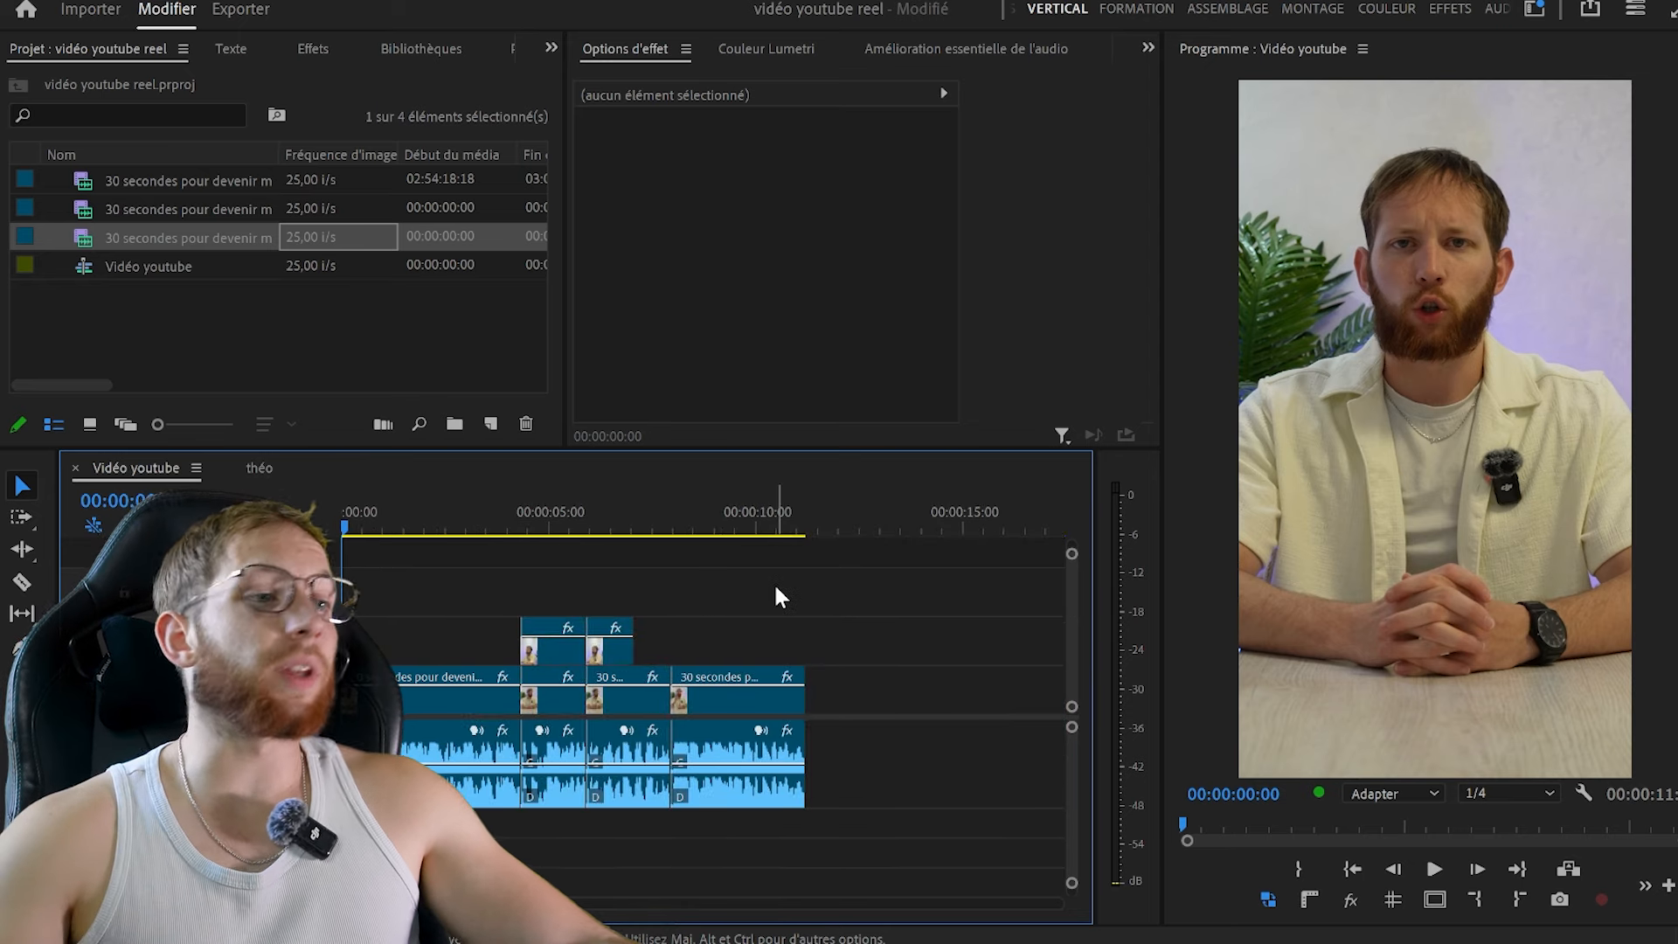
drag(889, 663, 462, 709)
drag(911, 683, 875, 691)
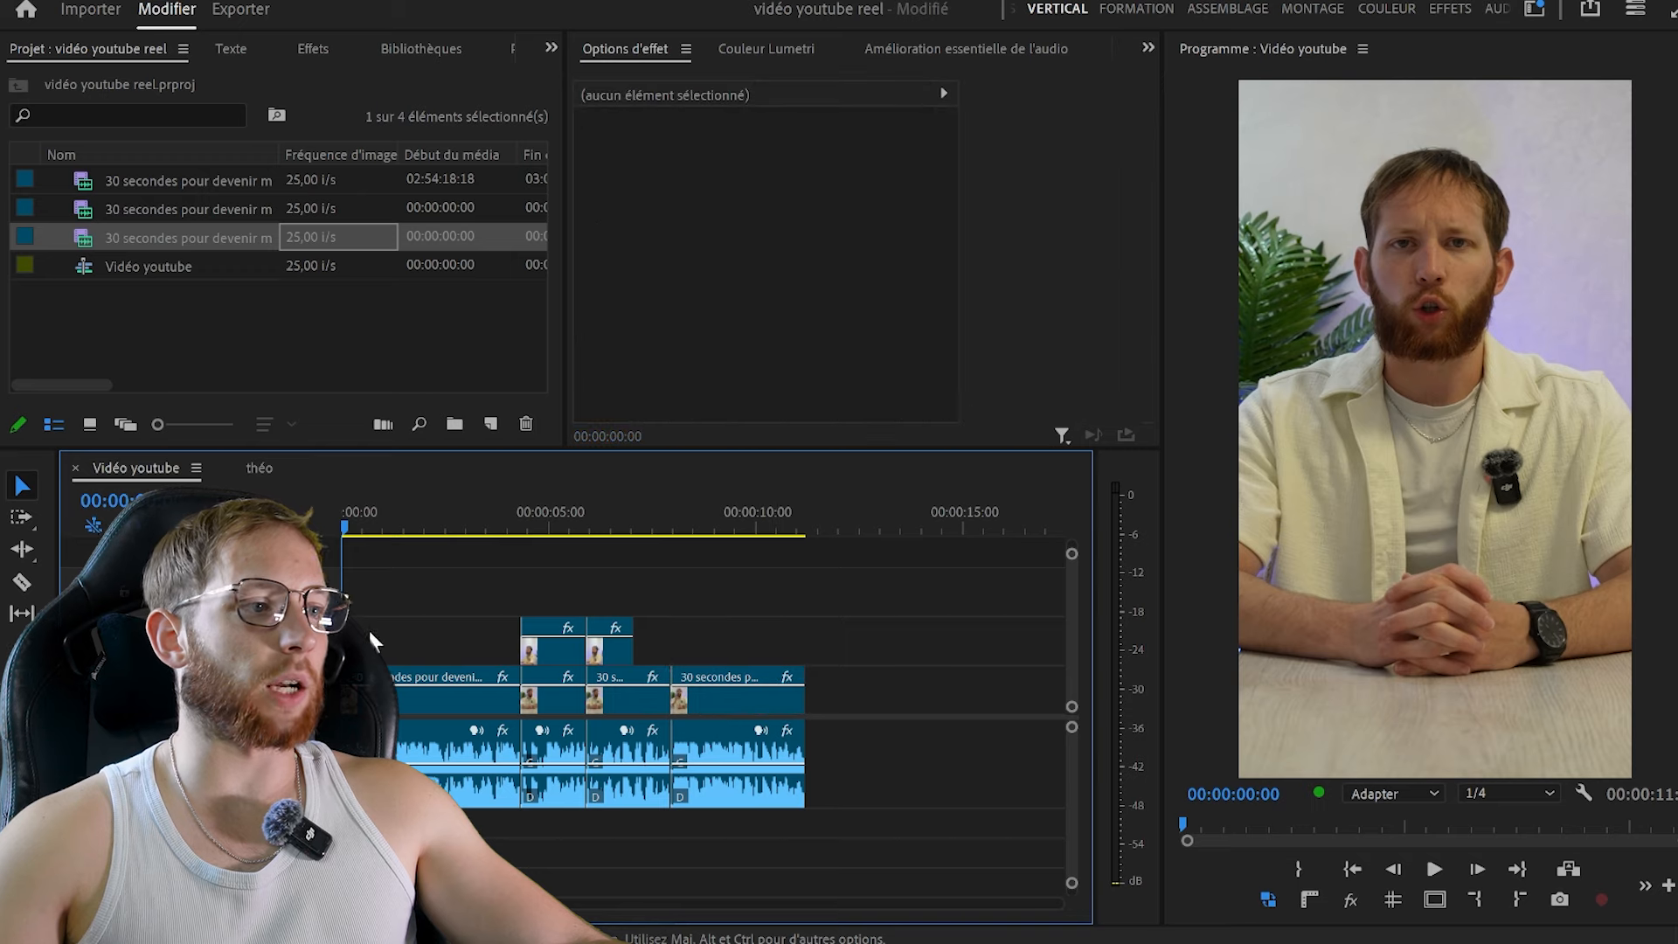
mouse_move(485, 509)
mouse_down()
mouse_move(615, 507)
mouse_move(524, 570)
mouse_up()
Set the in point at the start of the sequence and the out point at the end of the last clip
key(Home)
key(i)
click(831, 513)
click(829, 523)
key(o)
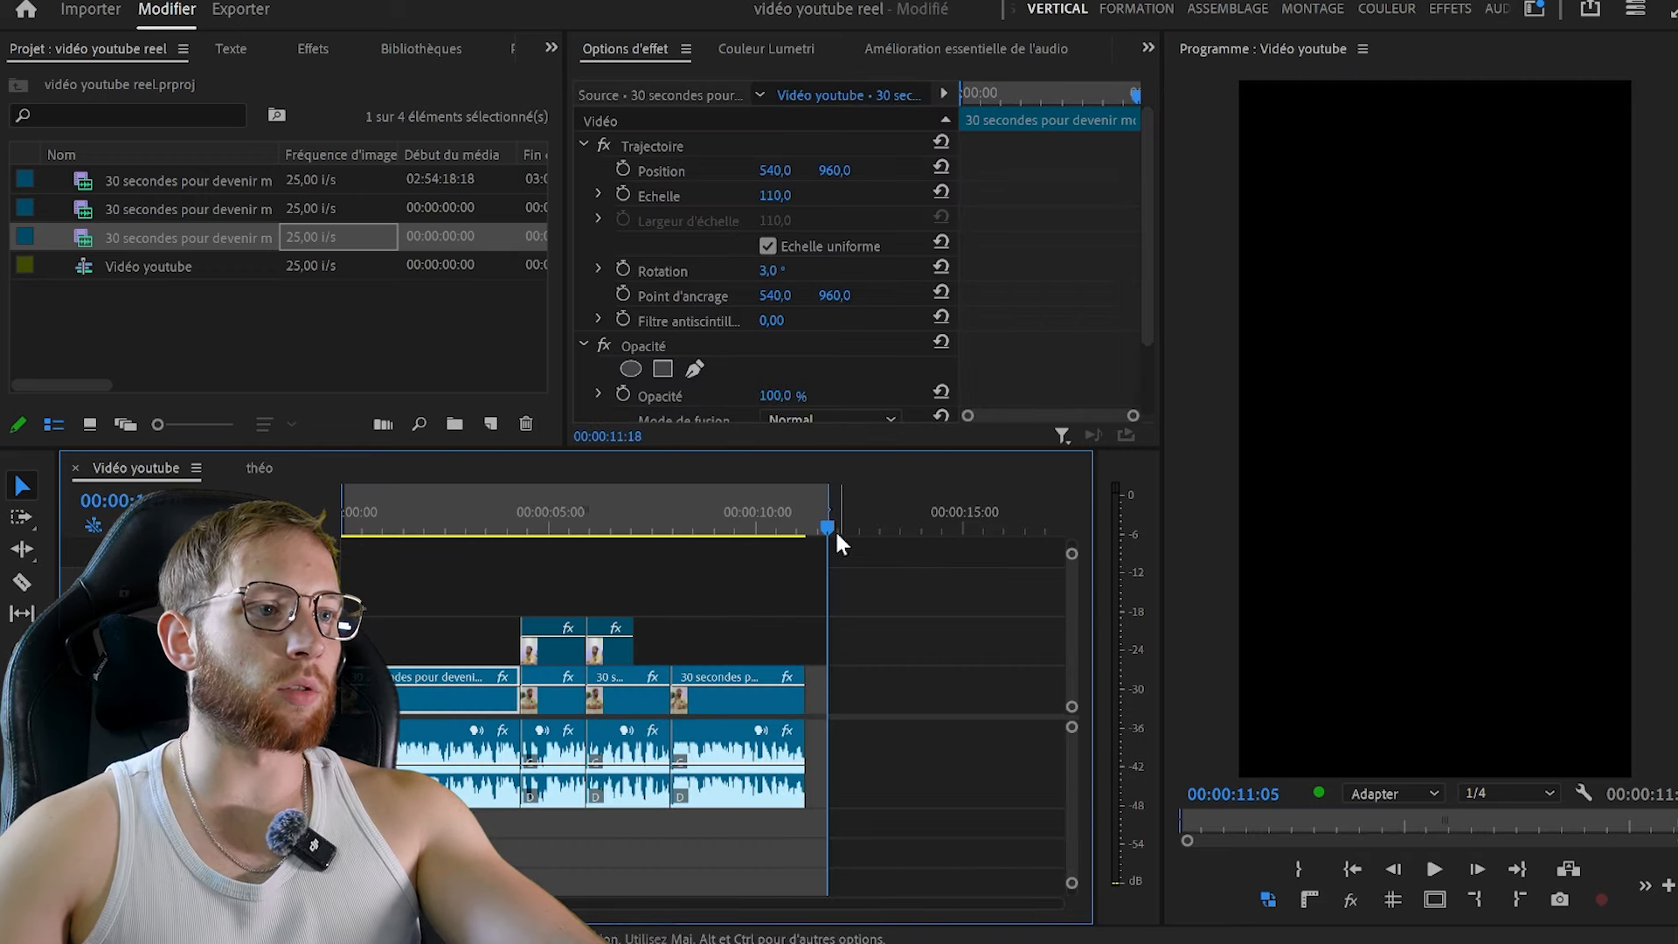
click(977, 632)
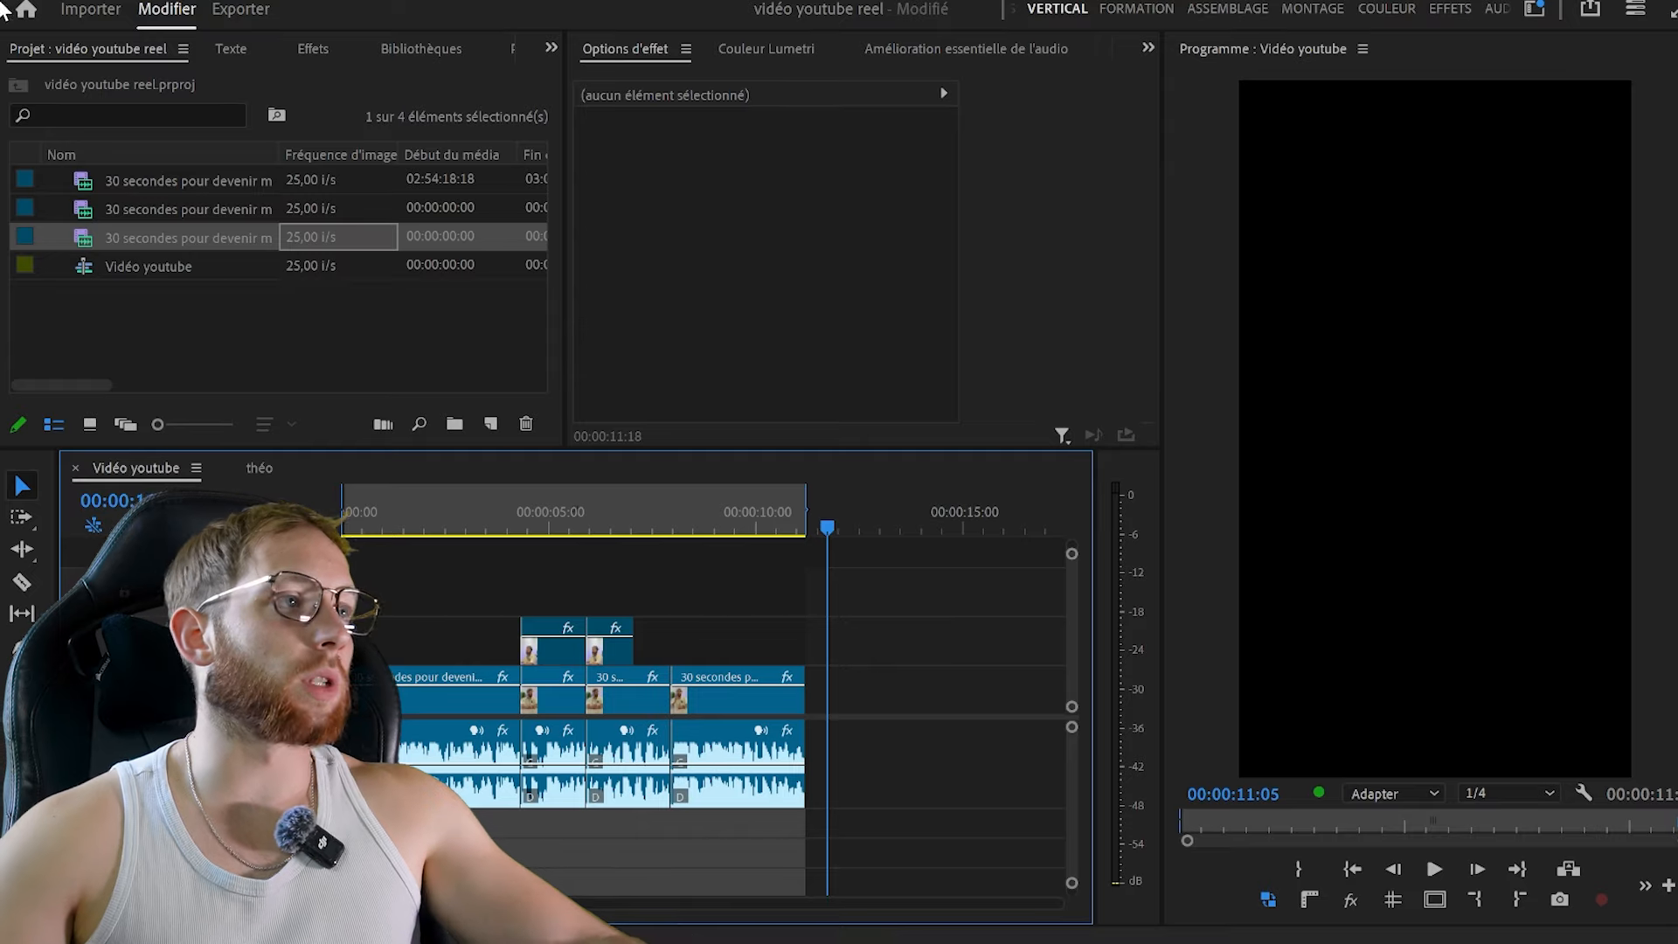
Open the export settings and set the output file to Vidéo youtube in the Vidéo youtueb reel folder under SPLIT\youtube
key(ctrl+m)
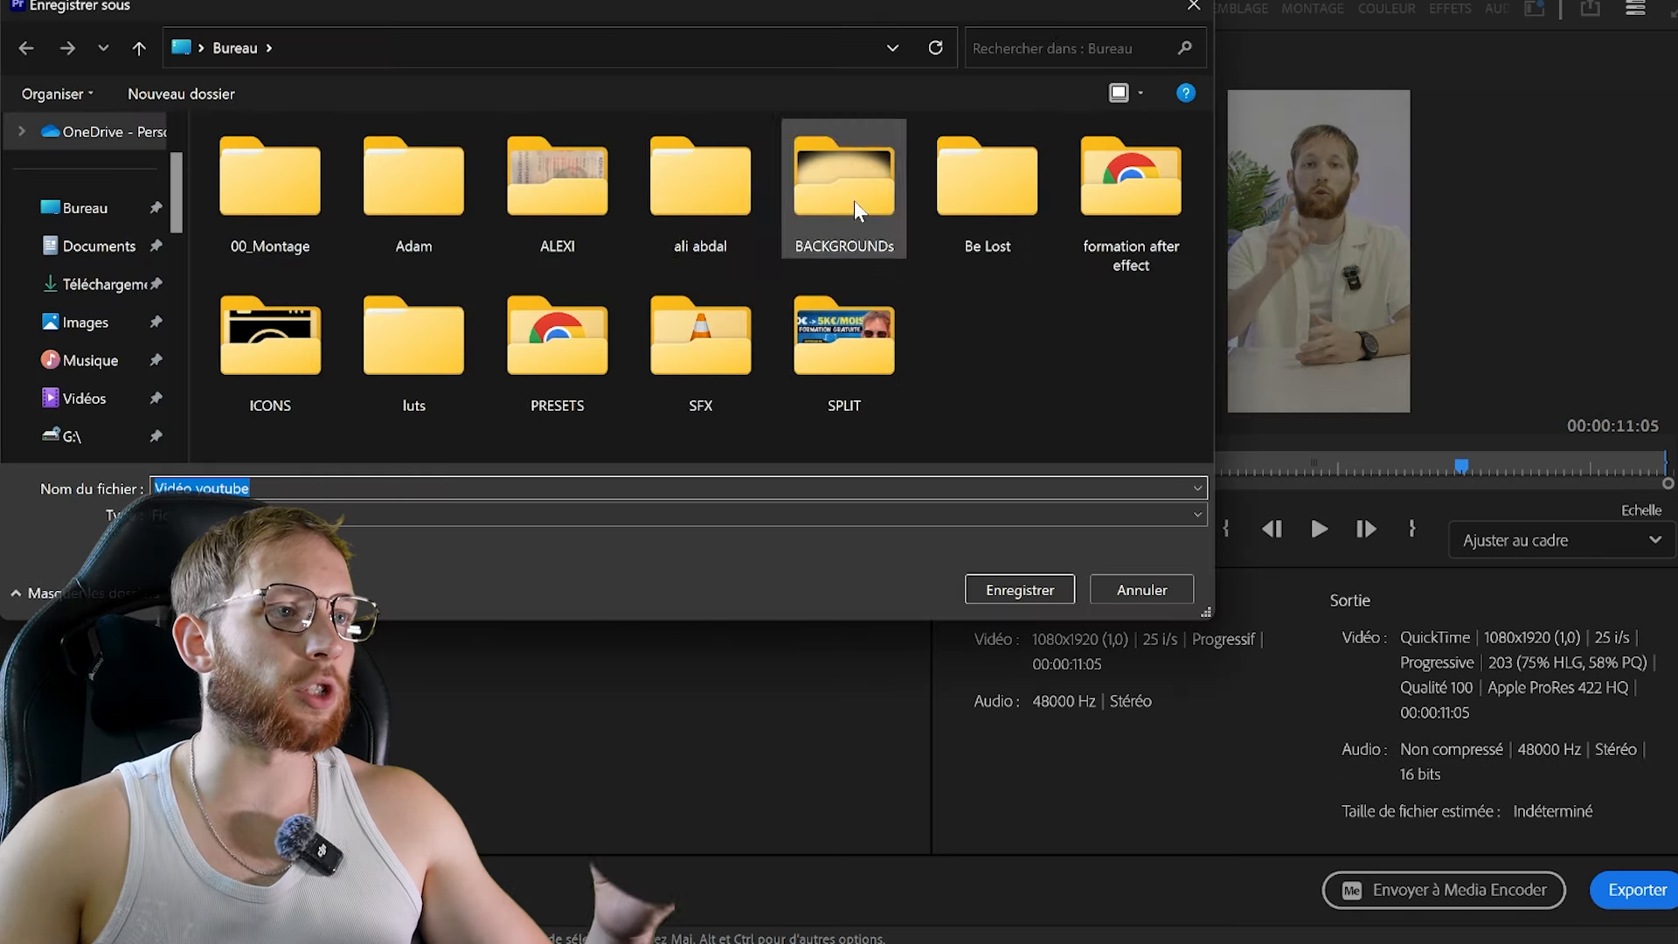
click(853, 353)
double_click(852, 353)
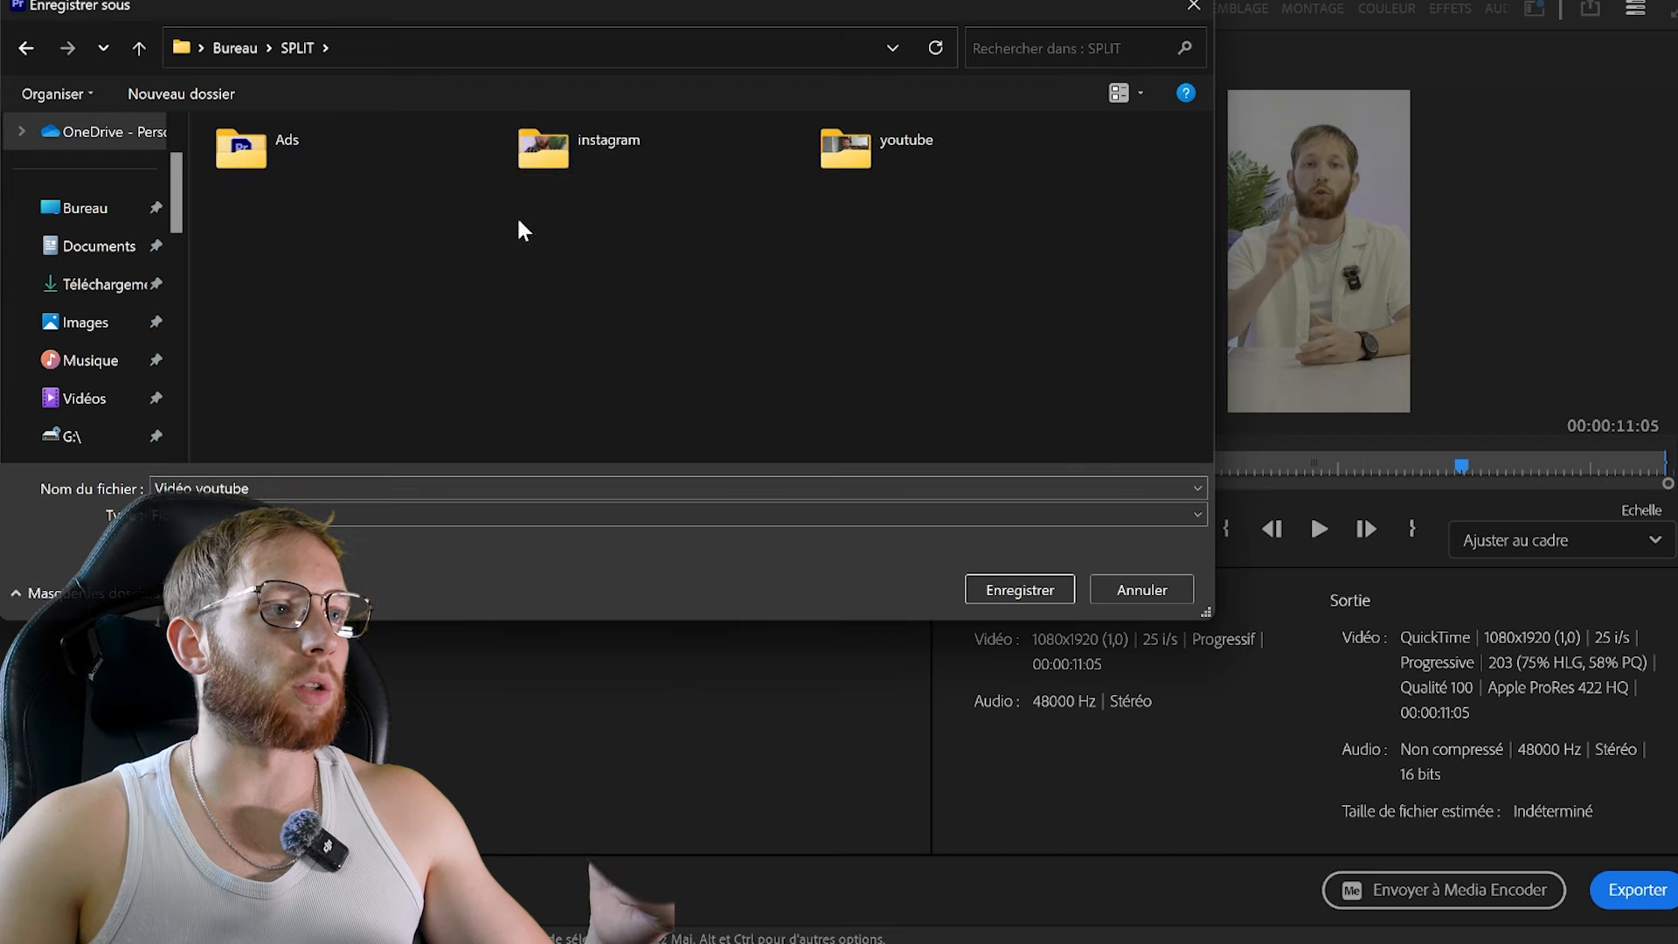
double_click(855, 143)
double_click(240, 143)
click(1020, 590)
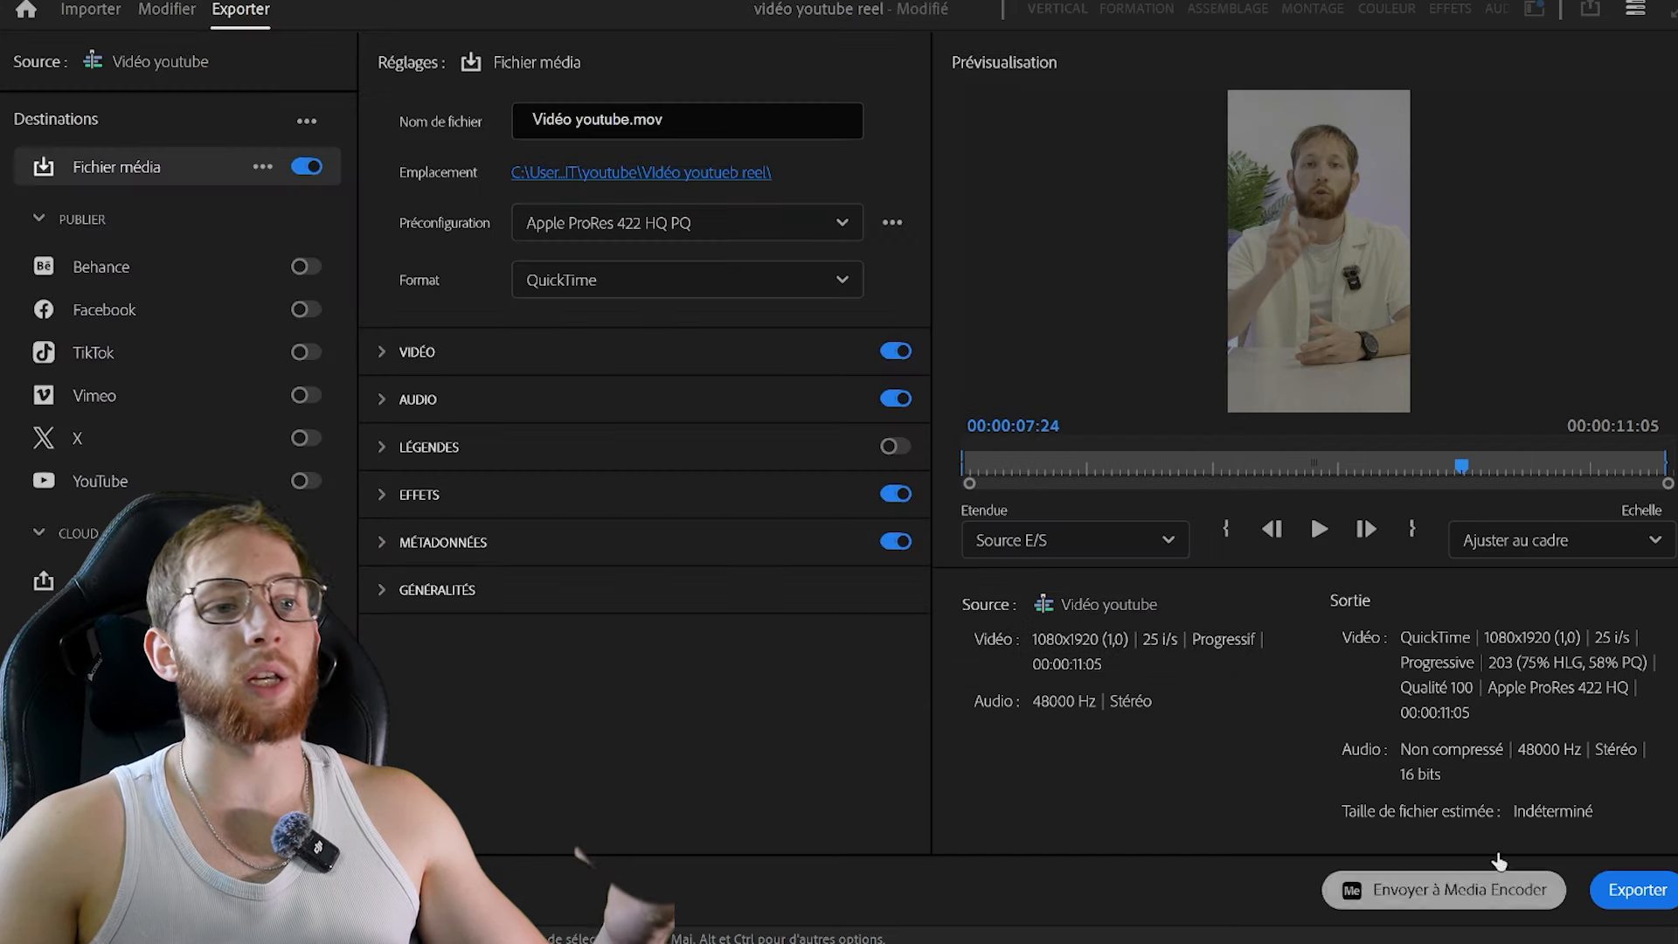
Export the marked range as Vidéo youtube.mov in QuickTime format with the Apple ProRes 422 HQ PQ preset
click(1640, 892)
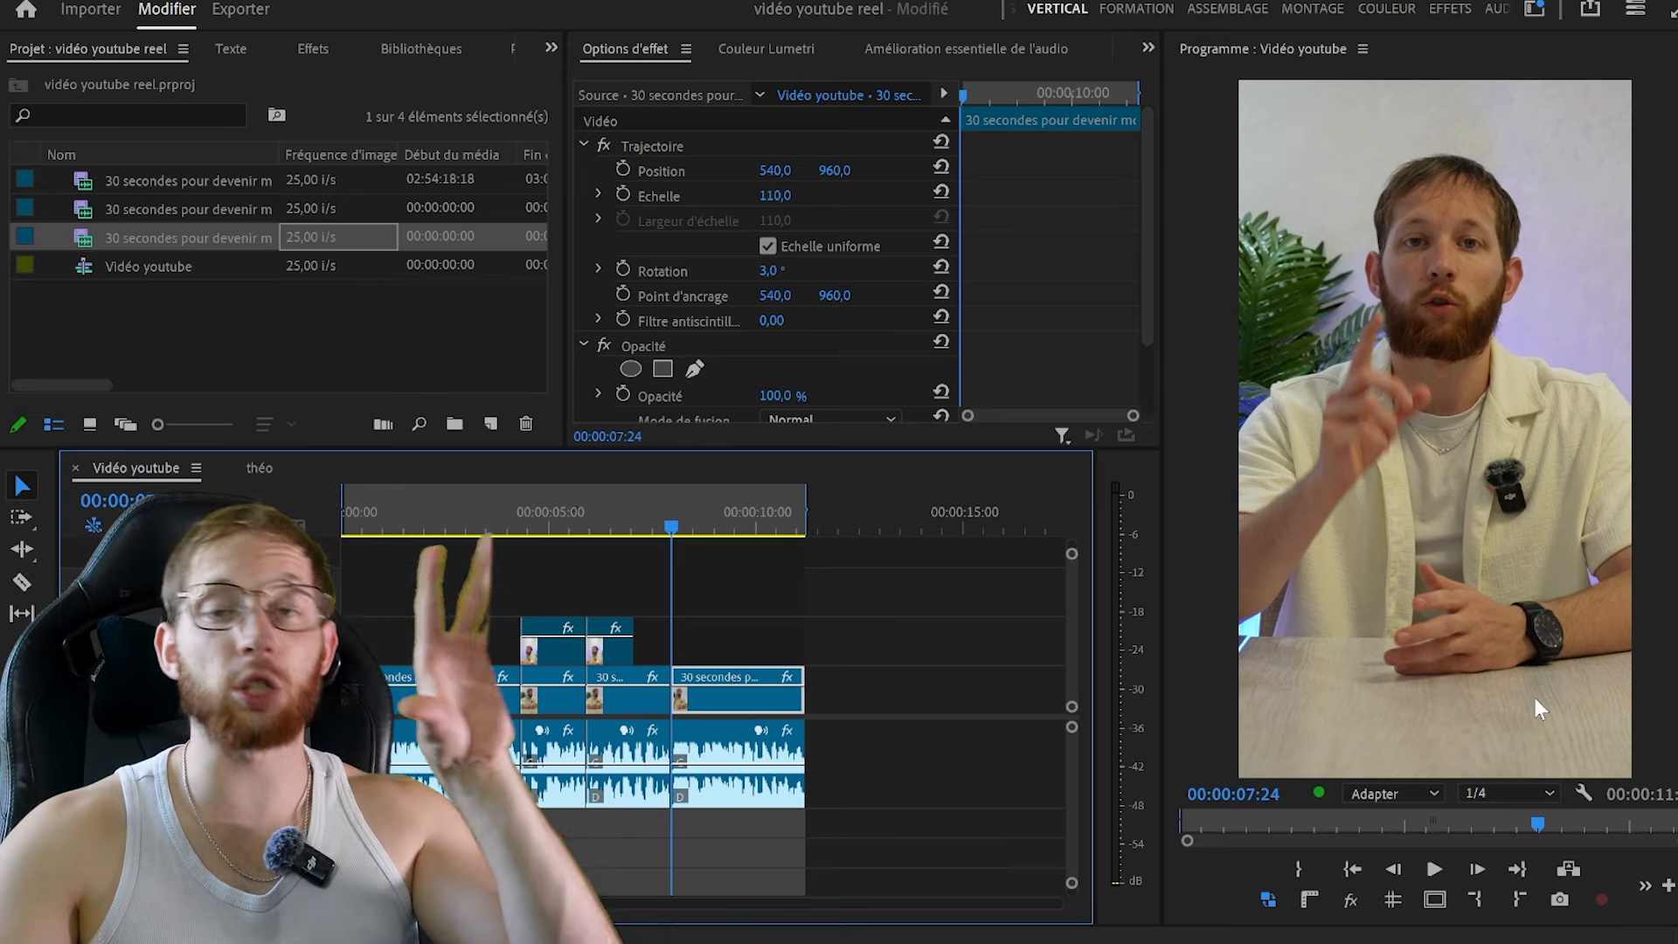
click(965, 651)
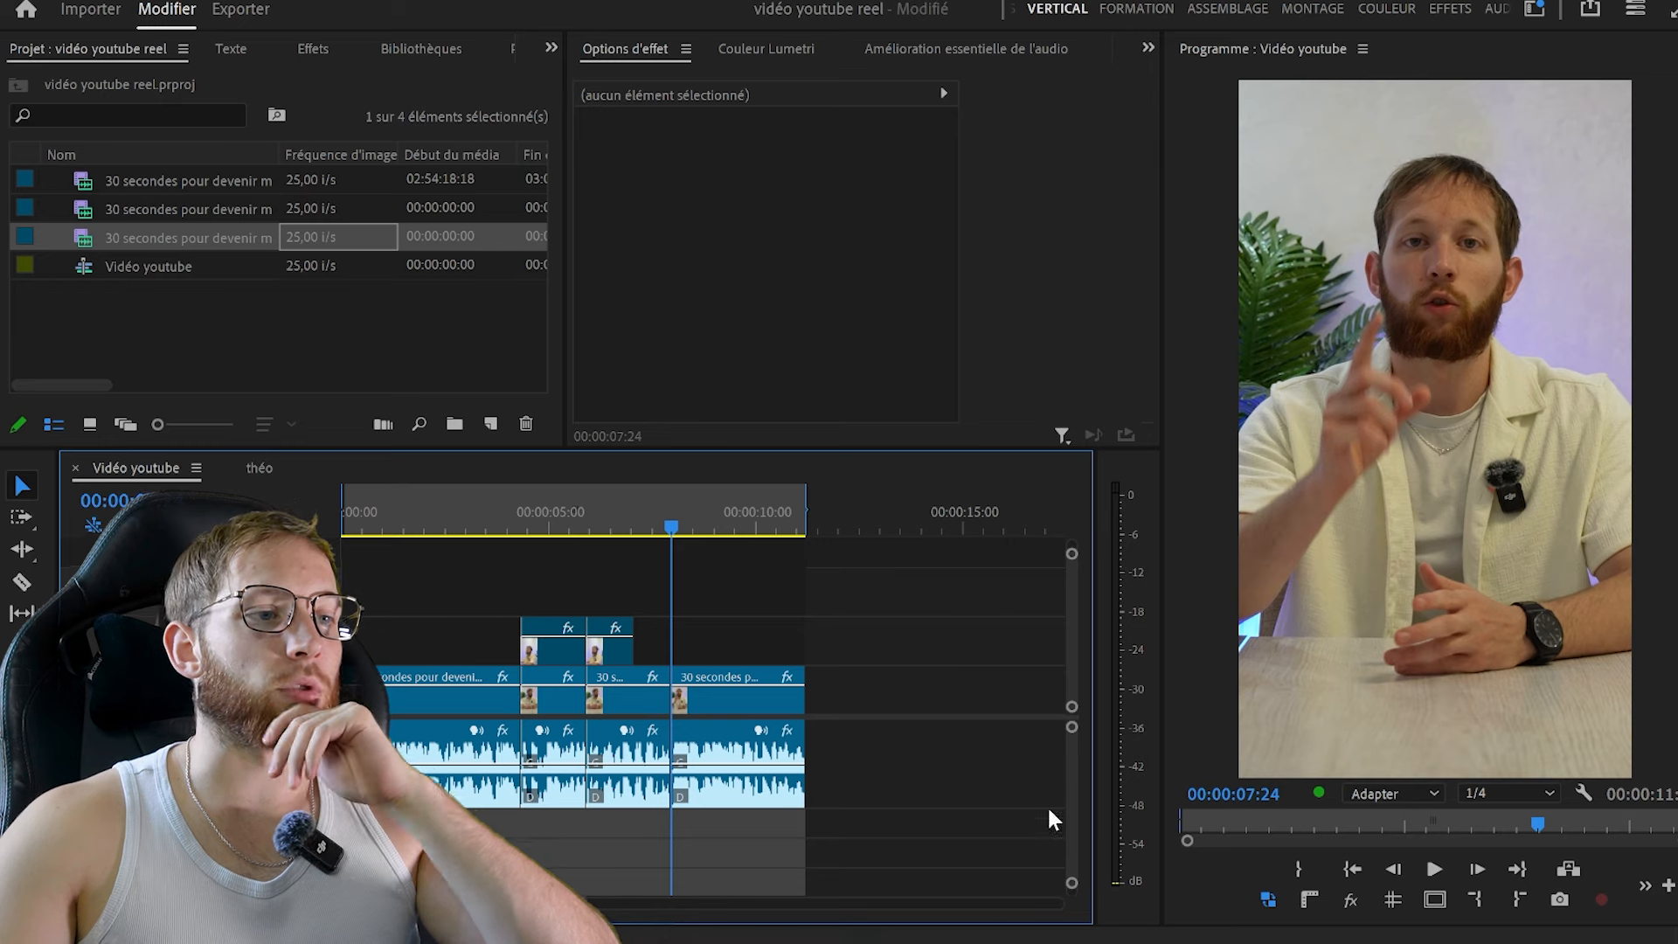
Duplicate the opening camera 1 clip onto the video track directly above it, keeping its timing
click(448, 527)
click(479, 673)
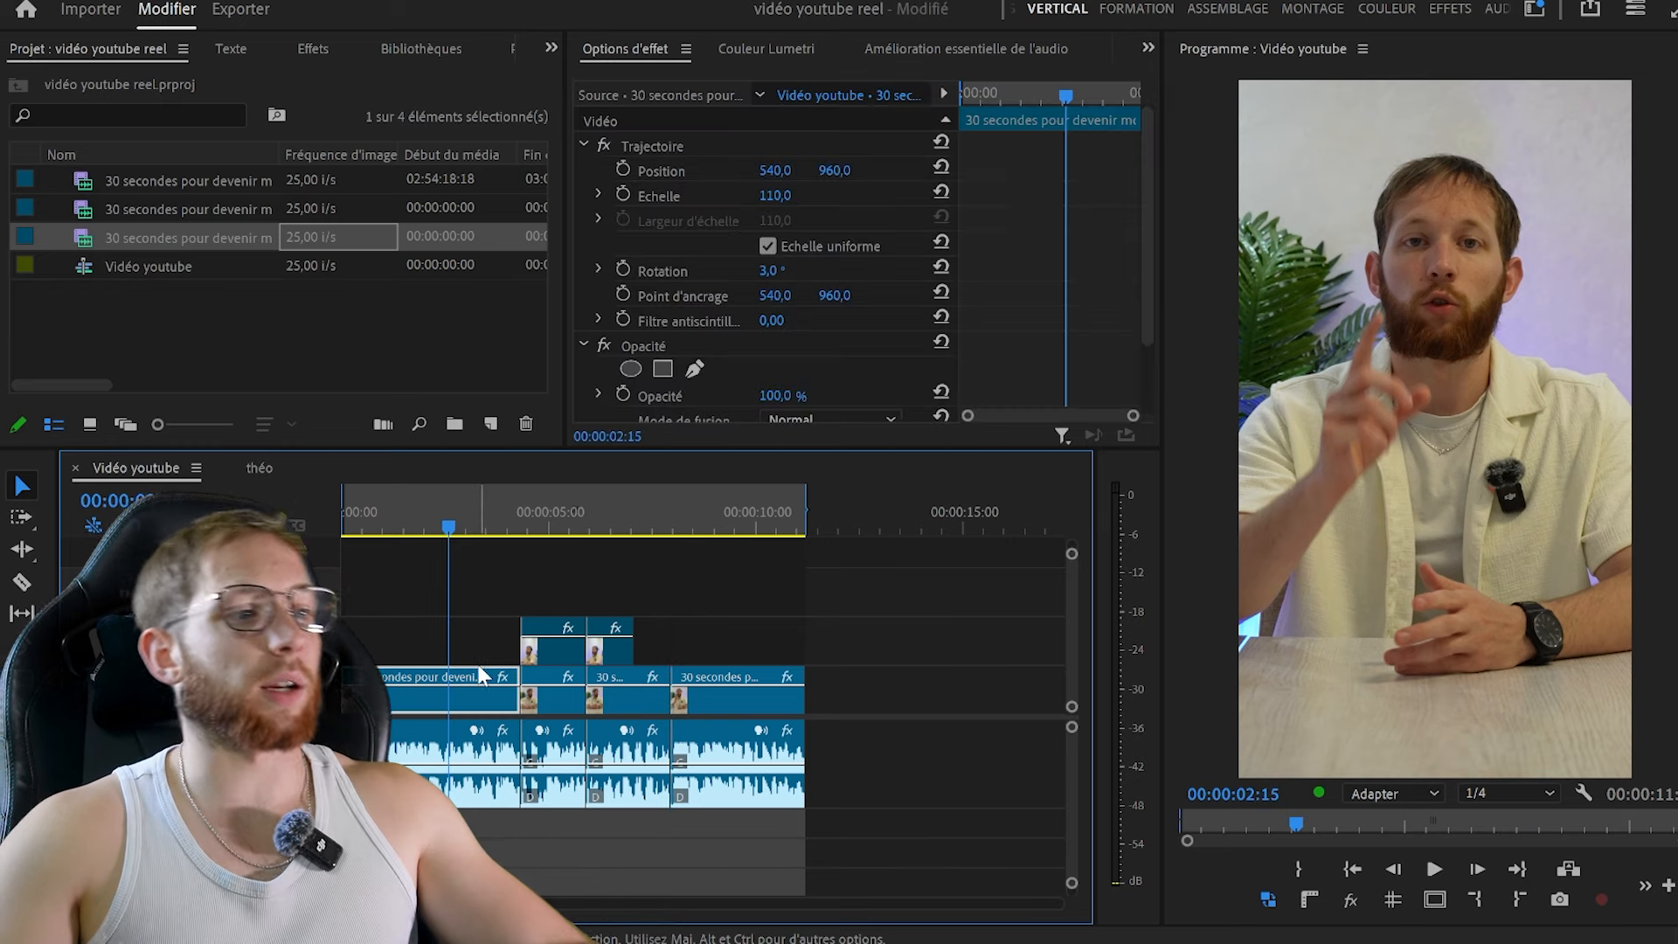
right_click(479, 673)
key(Escape)
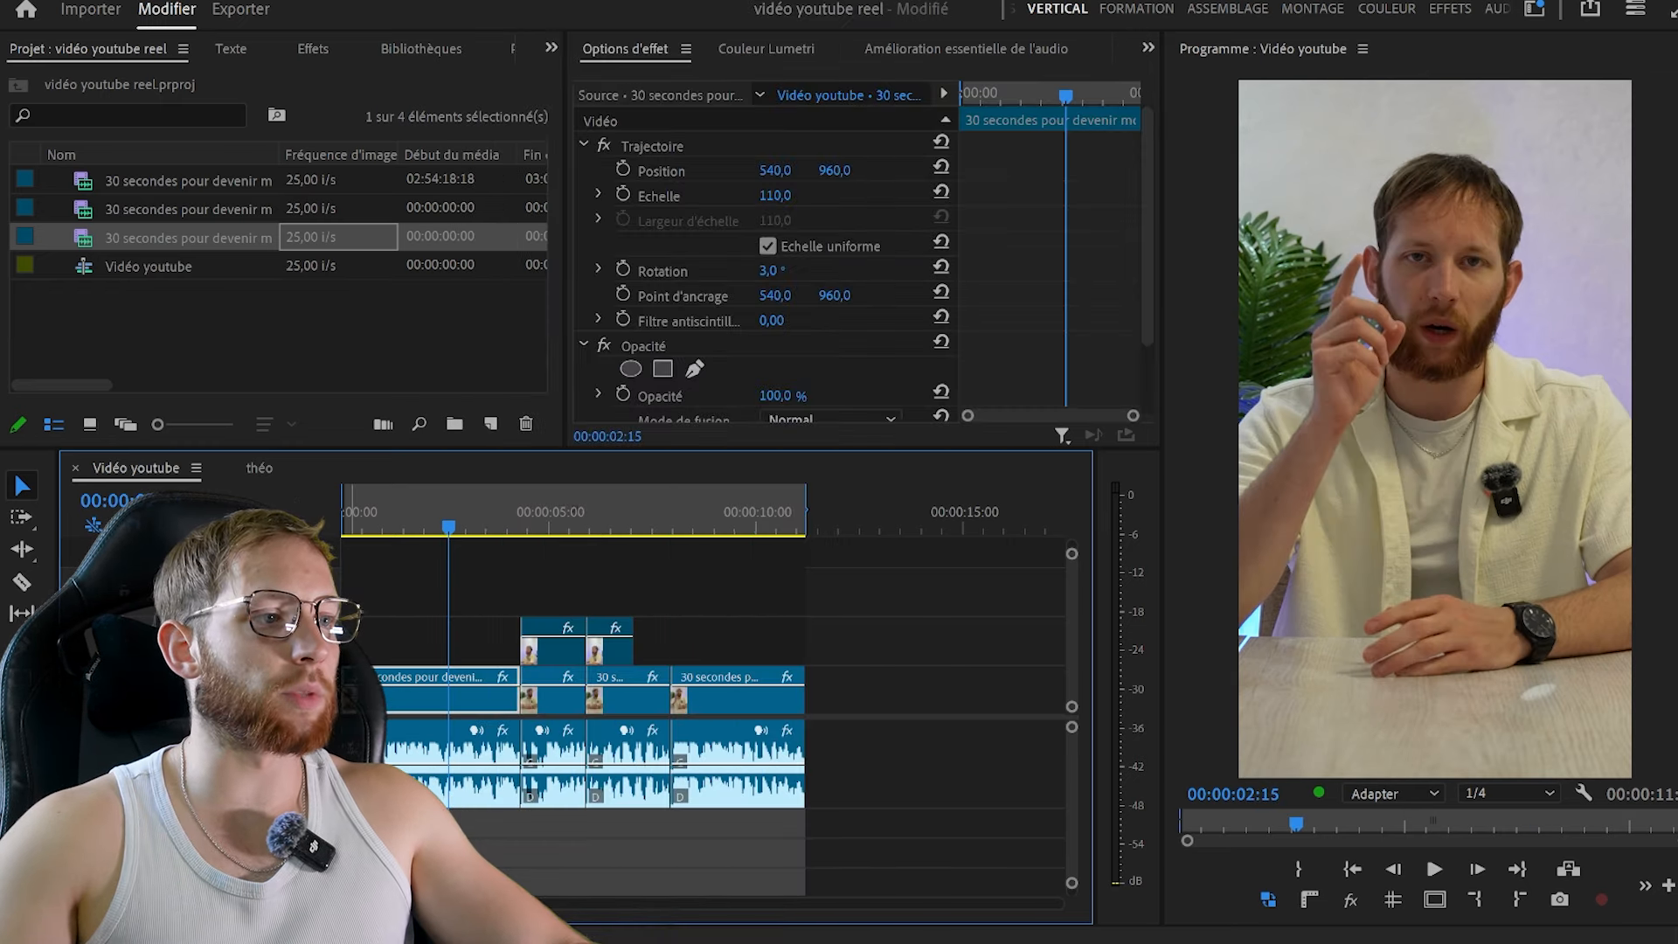
alt+drag(437, 699, 437, 656)
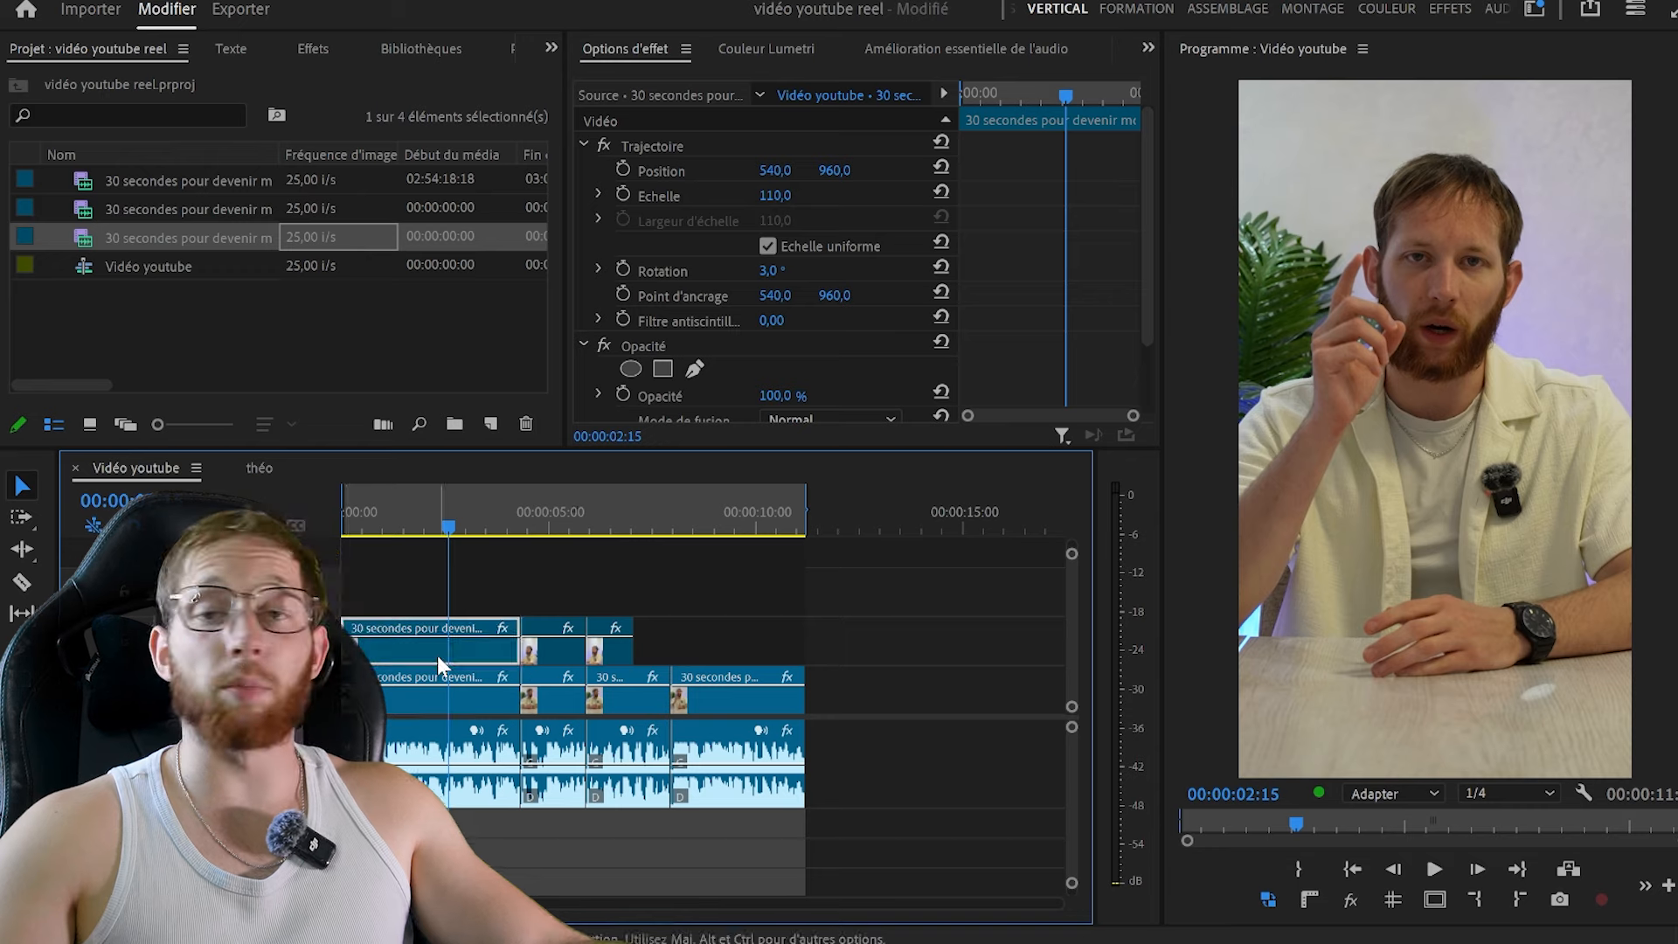
Replace the duplicated opening clip with a linked After Effects composition
right_click(437, 656)
key(Escape)
right_click(414, 642)
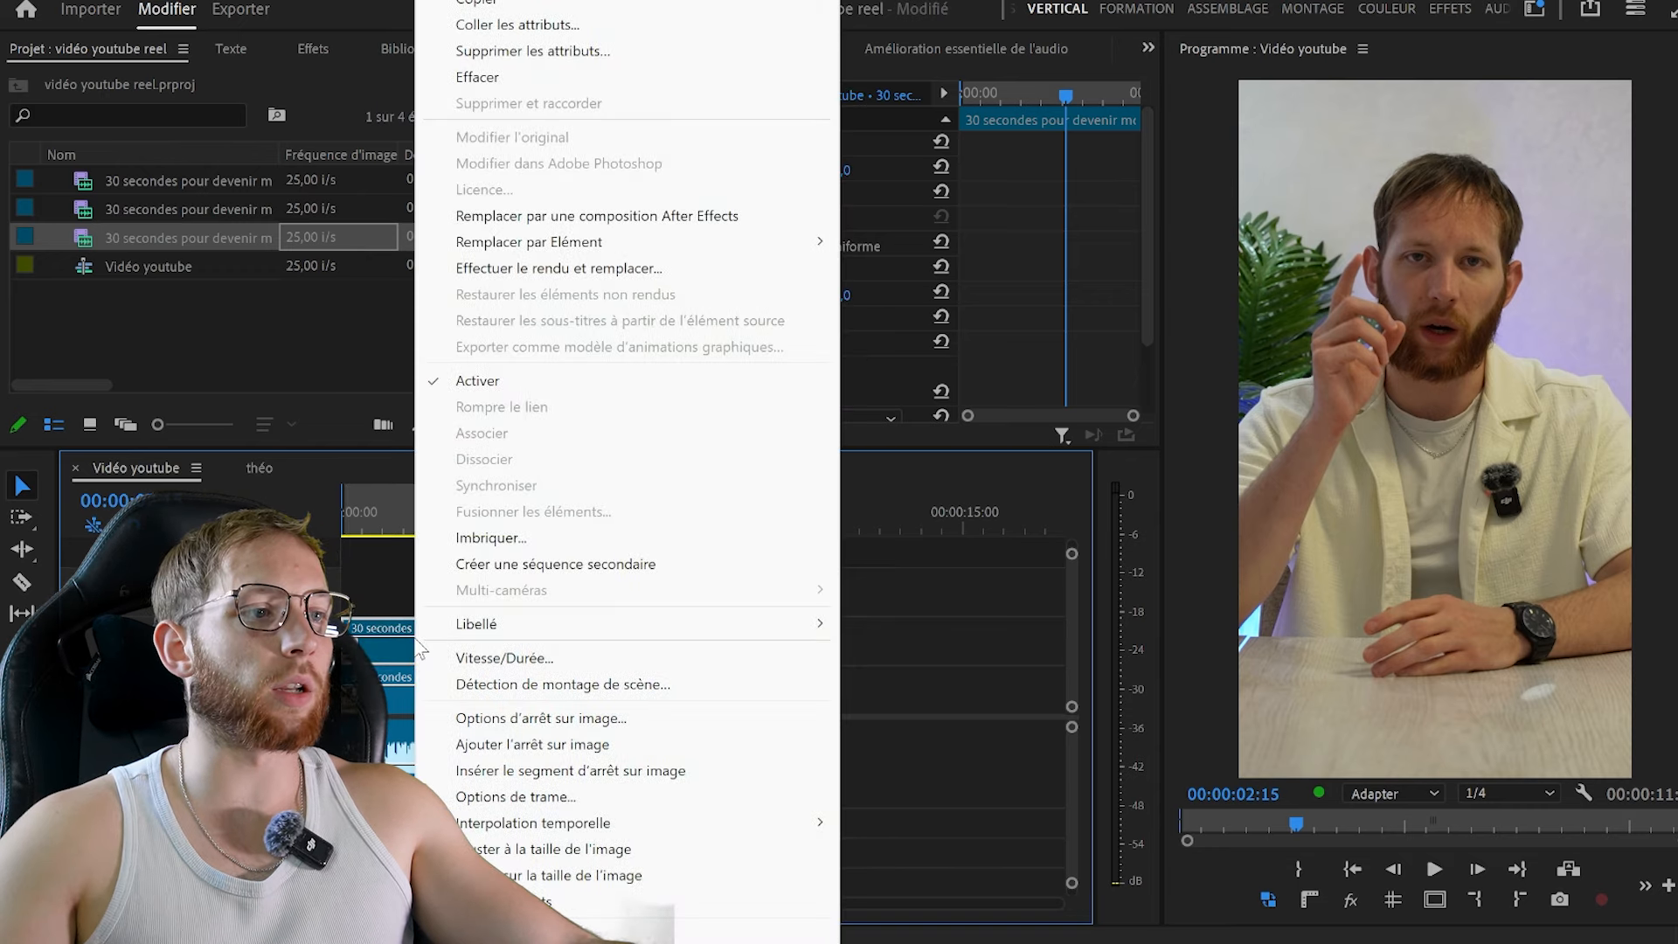
click(675, 225)
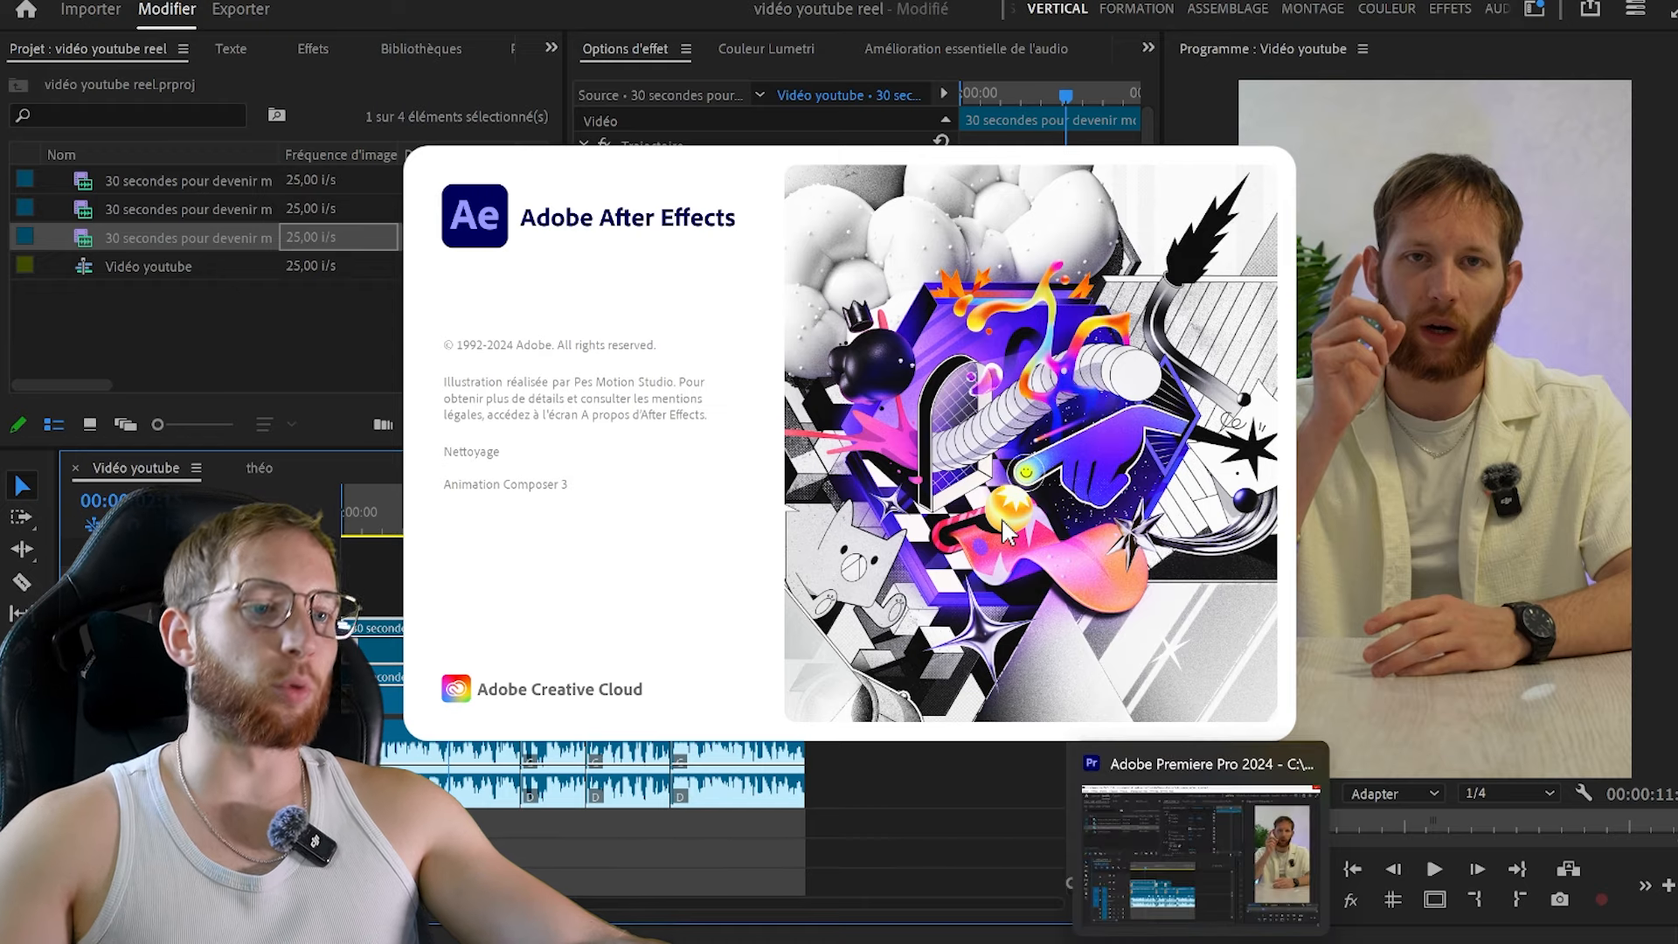
Switch to After Effects and save the new project as roto Ae in the Vidéo youtueb reel folder
click(1309, 943)
click(1308, 943)
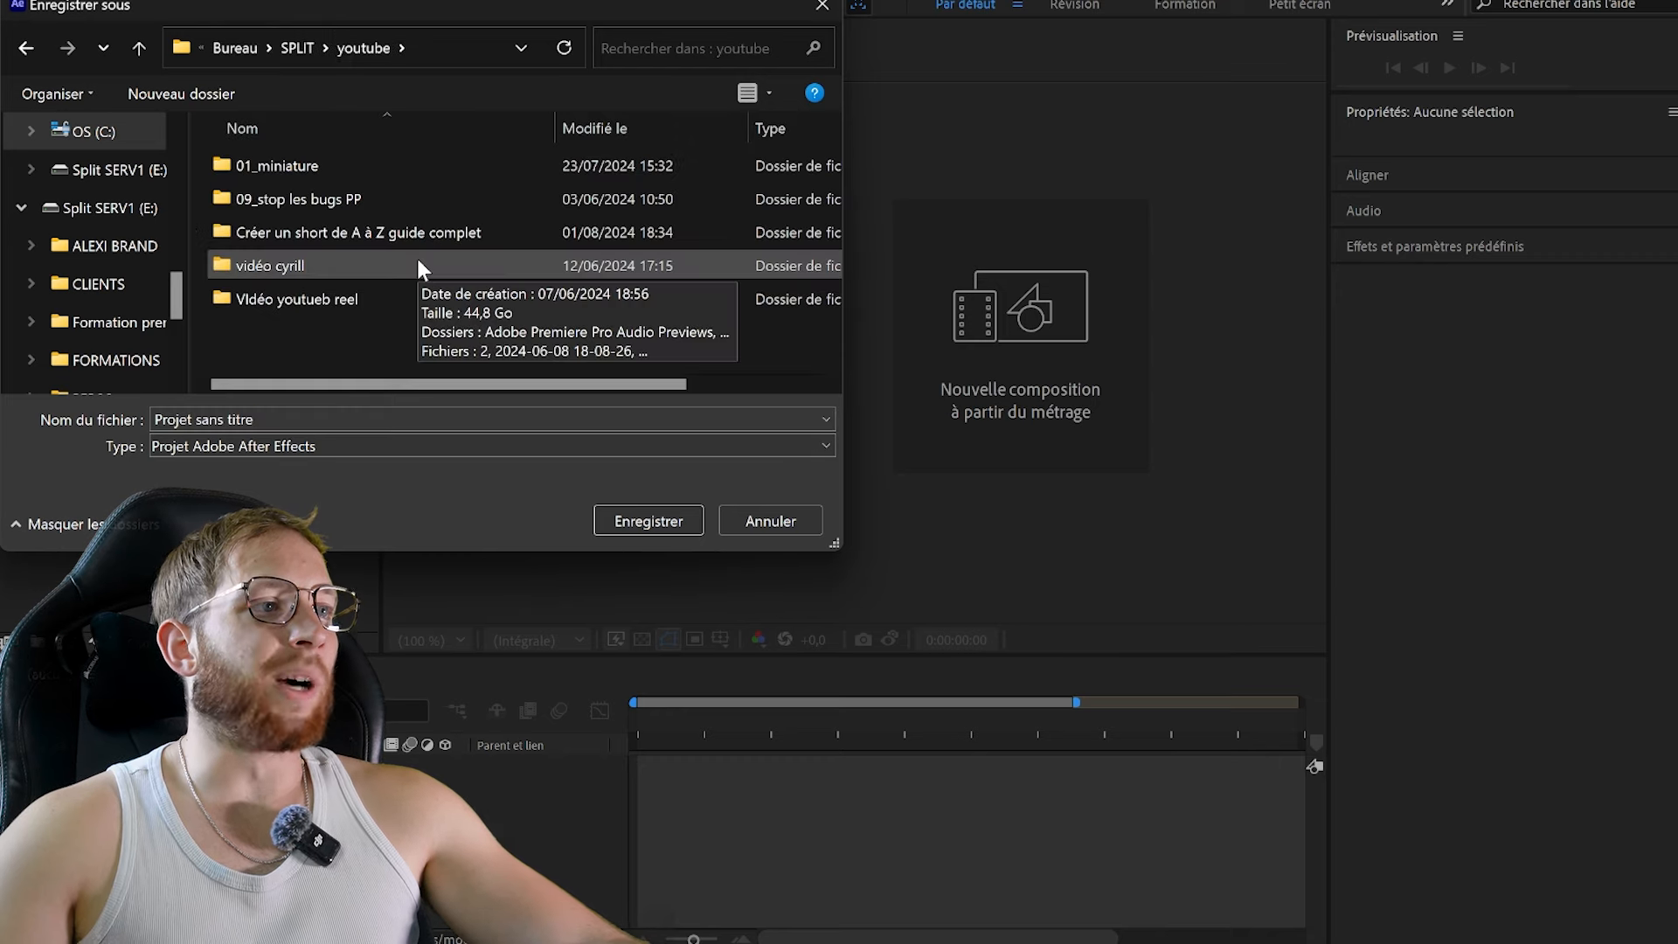
click(401, 301)
click(638, 521)
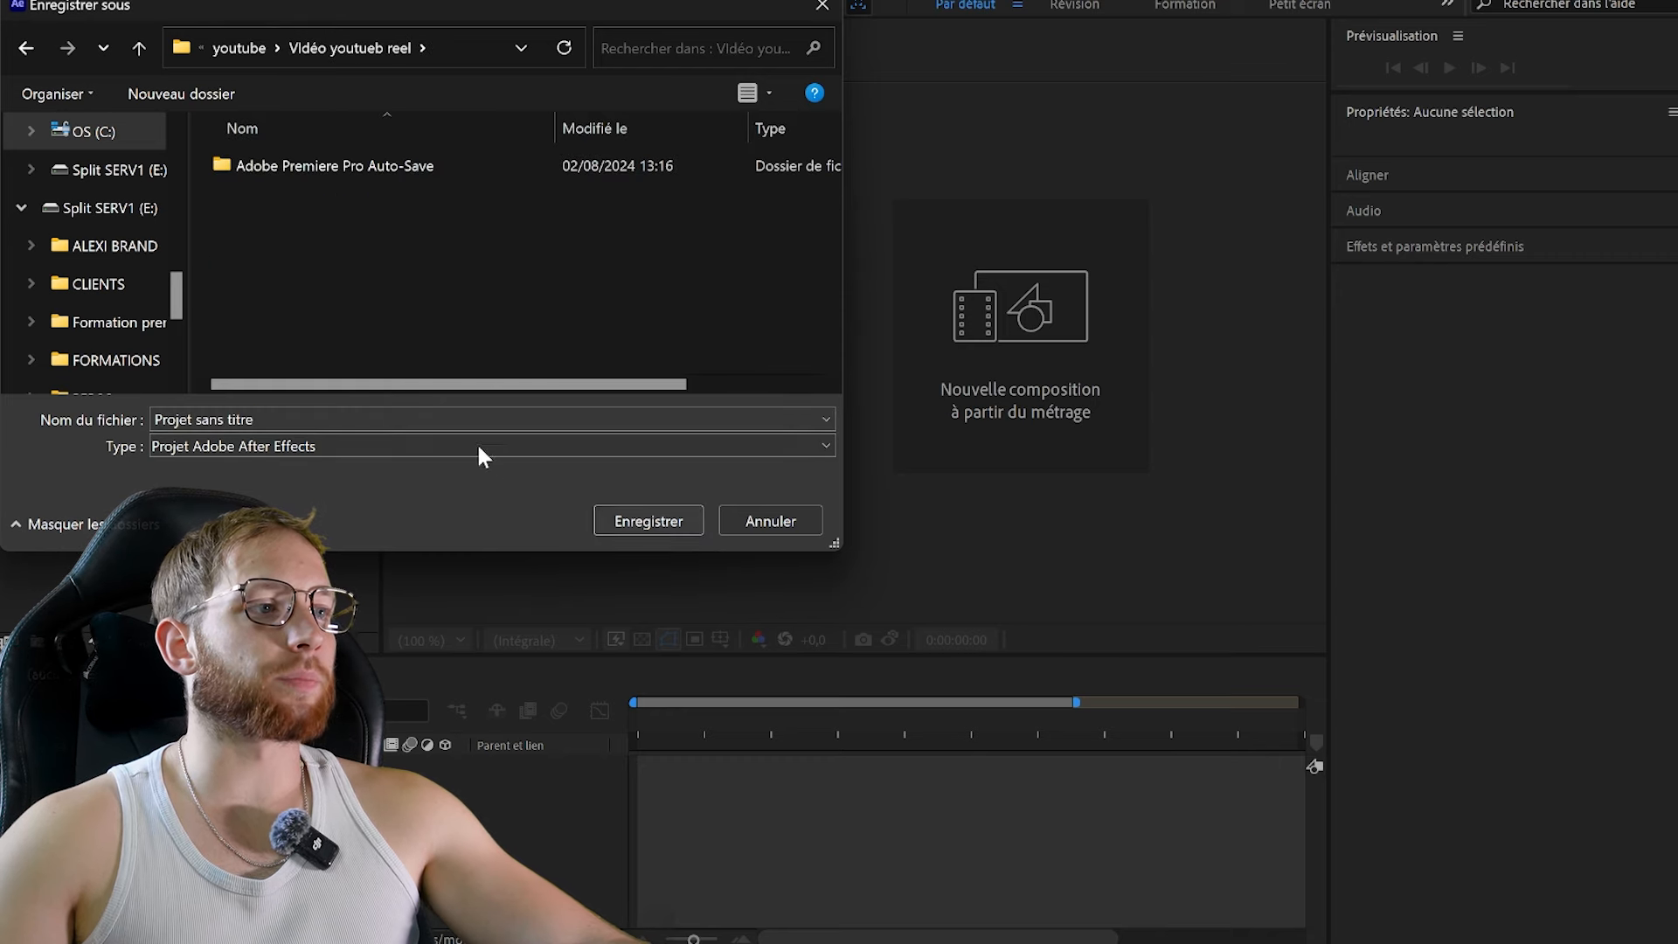
click(466, 421)
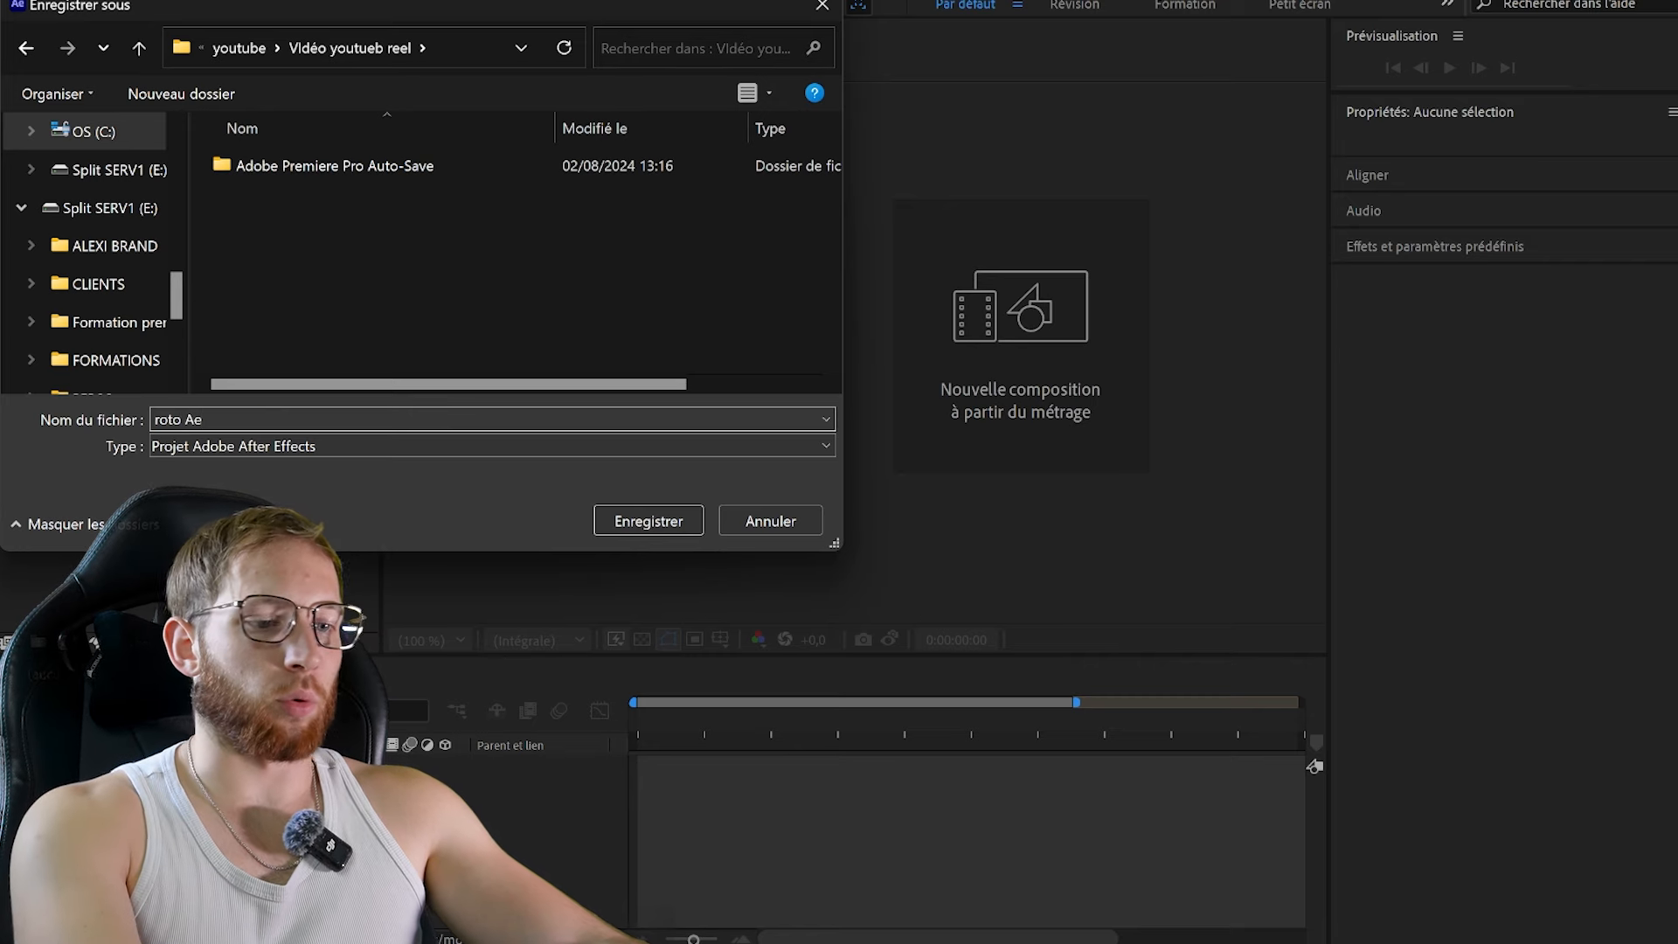
text(roto Ae)
key(Return)
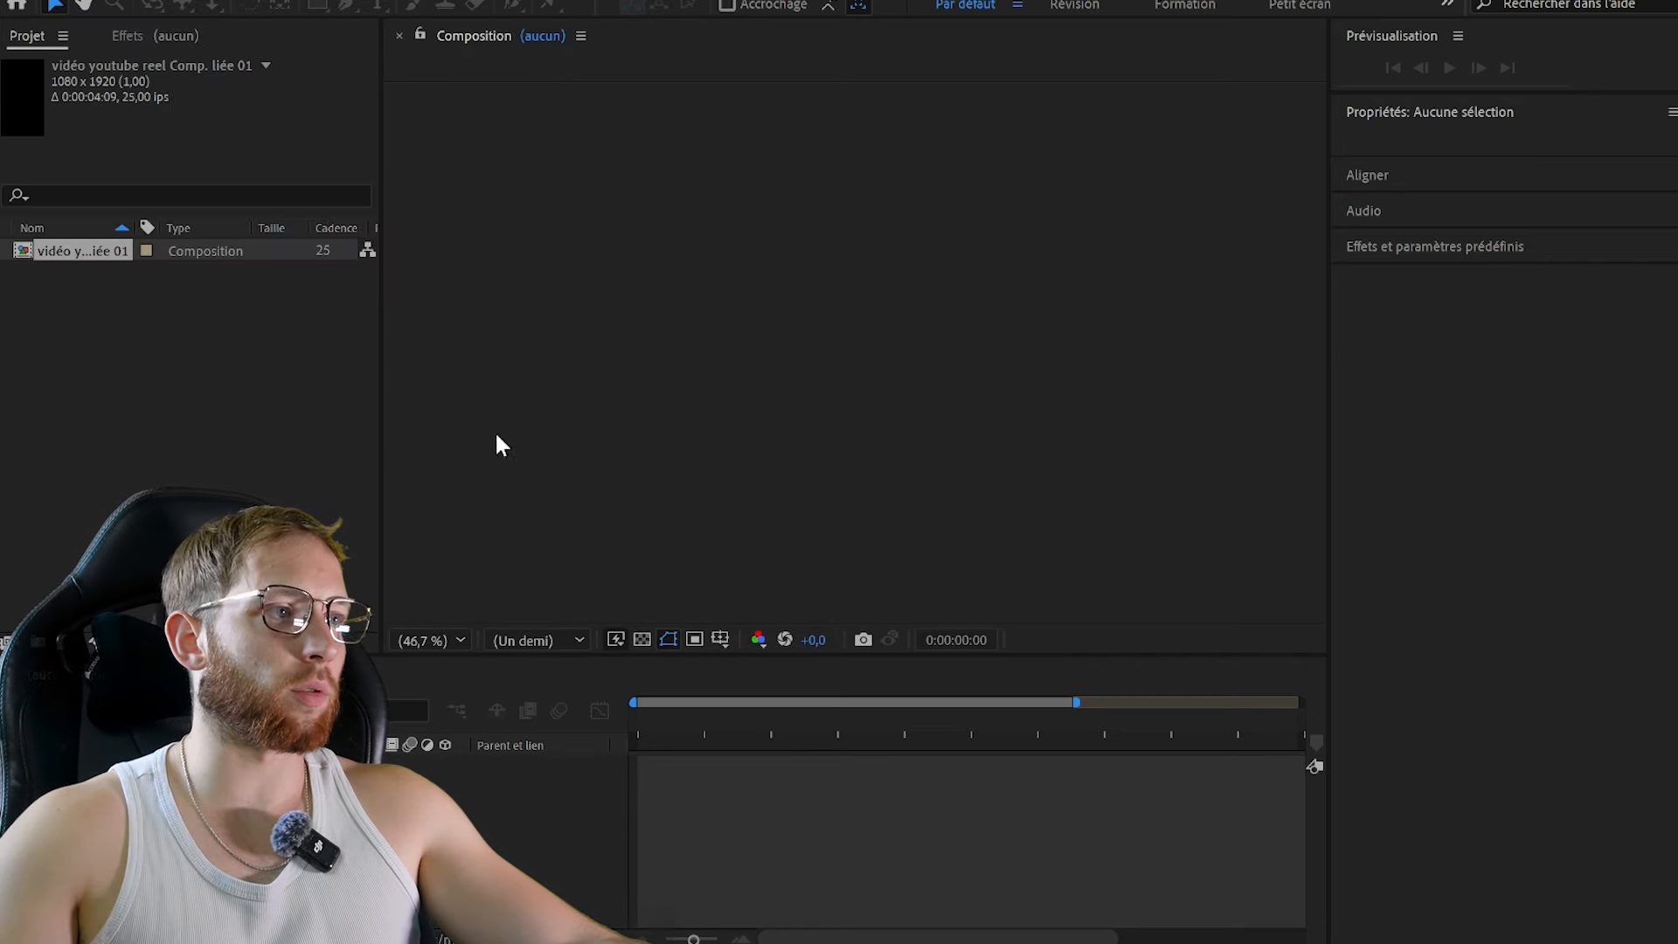
Open the camera 1 layer with the Roto Brush tool and paint foreground strokes over the speaker and the table
click(1242, 171)
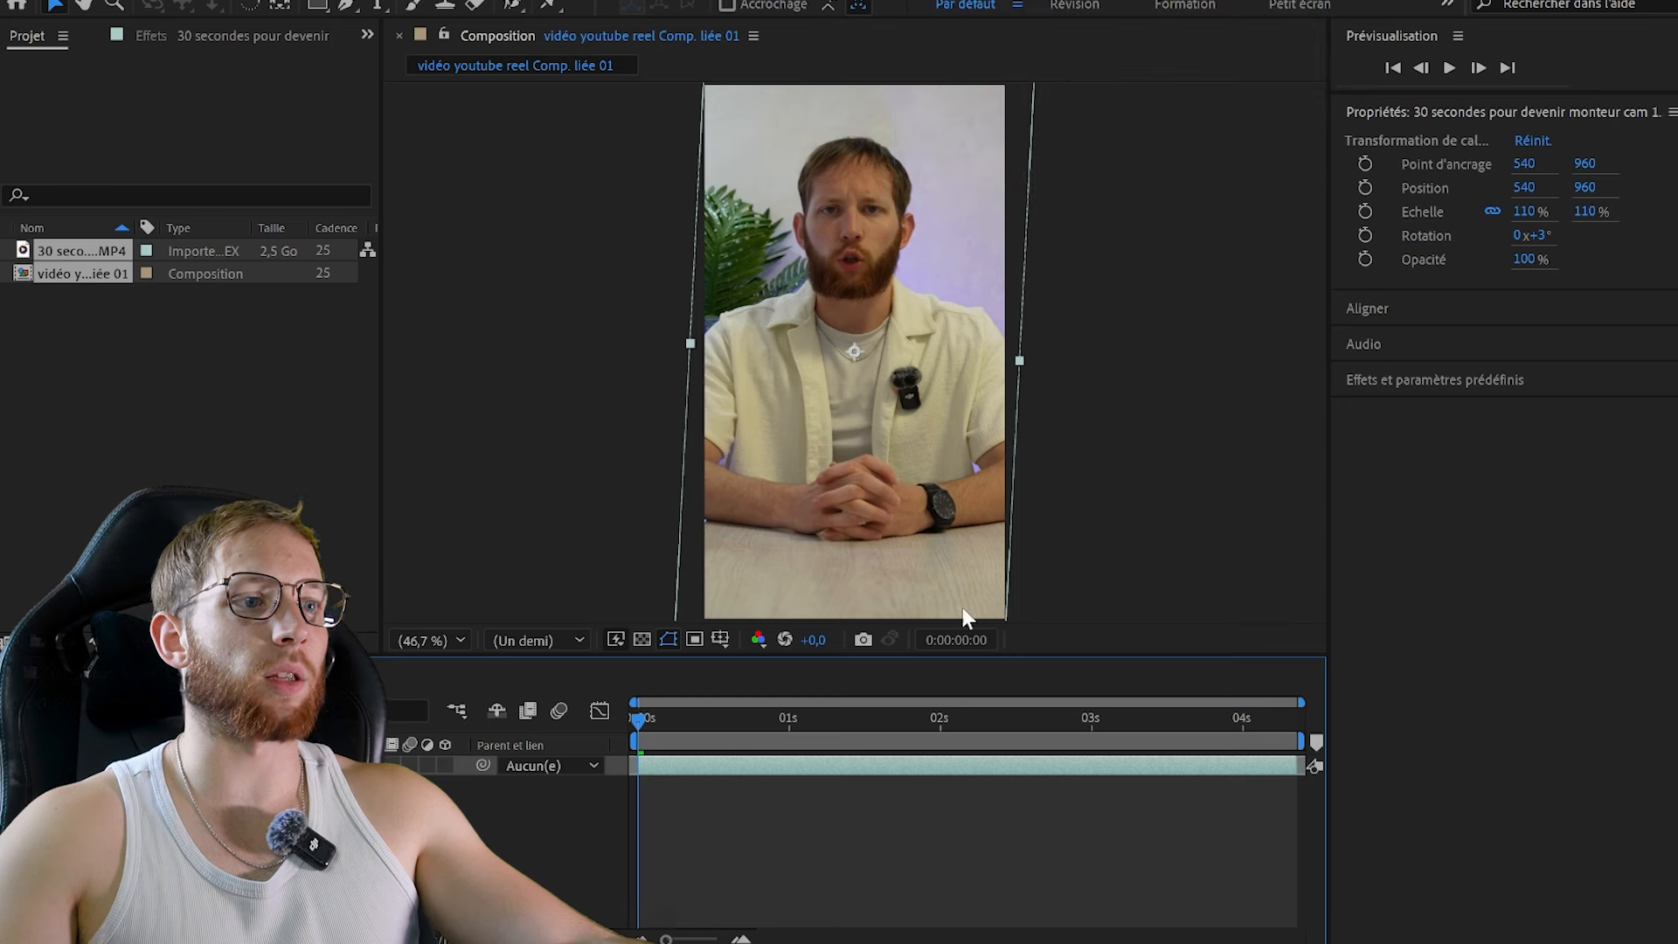
click(850, 805)
click(515, 8)
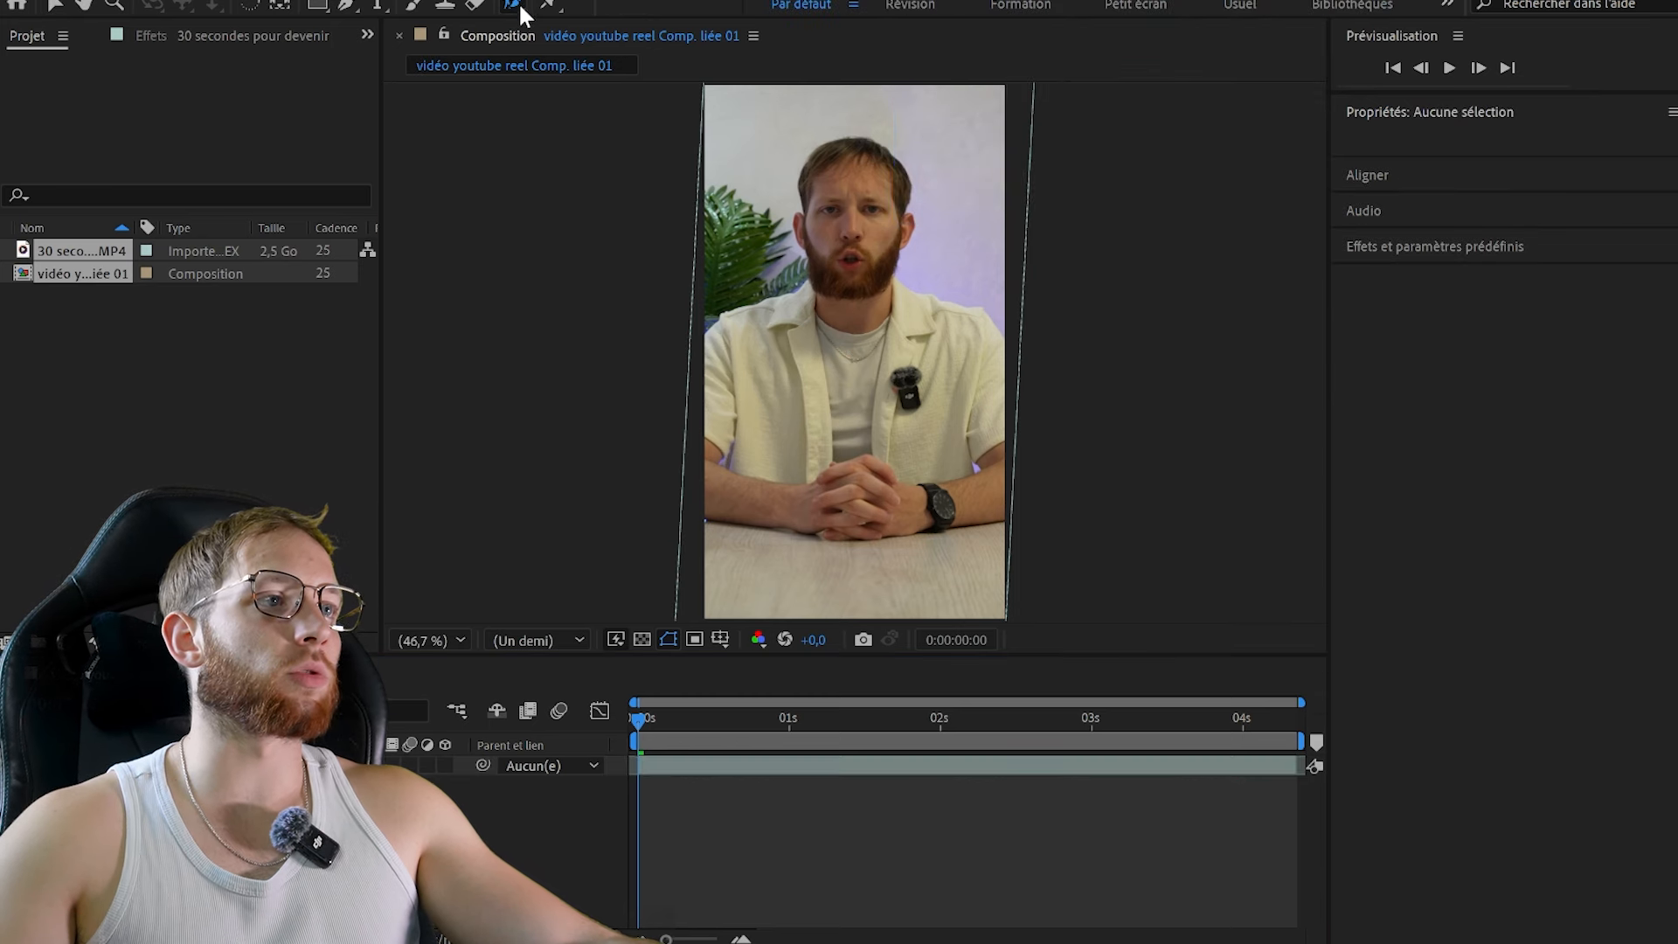
double_click(906, 310)
scroll(863, 226, up, 3)
scroll(864, 214, down, 4)
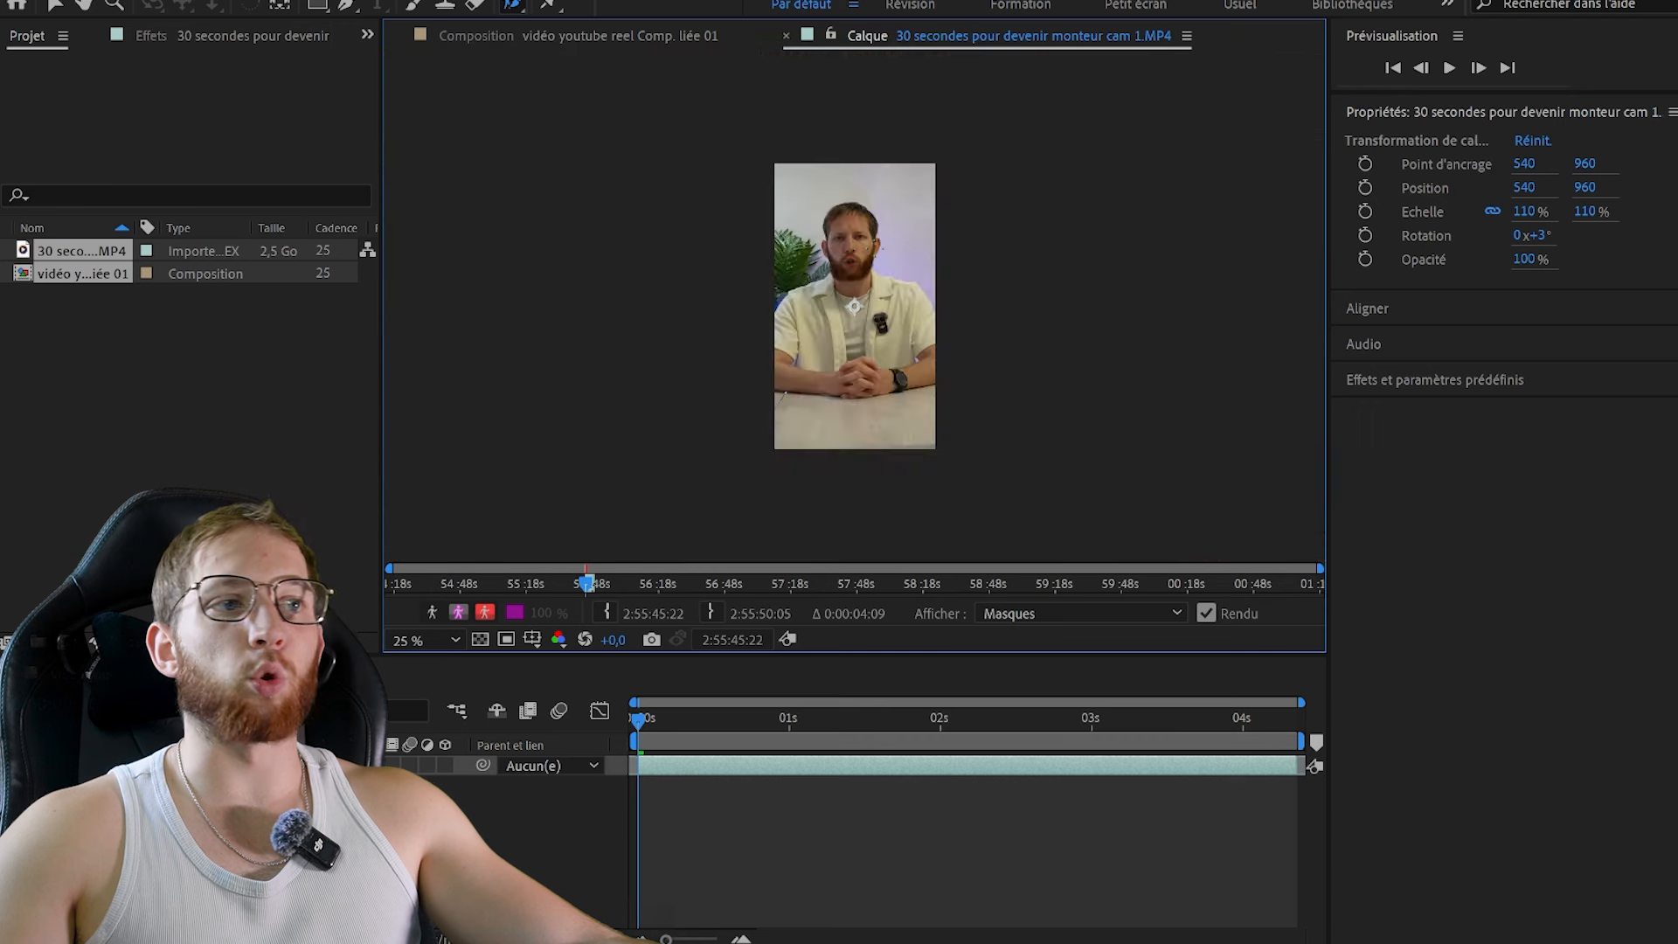
scroll(862, 202, up, 2)
drag(821, 138, 863, 157)
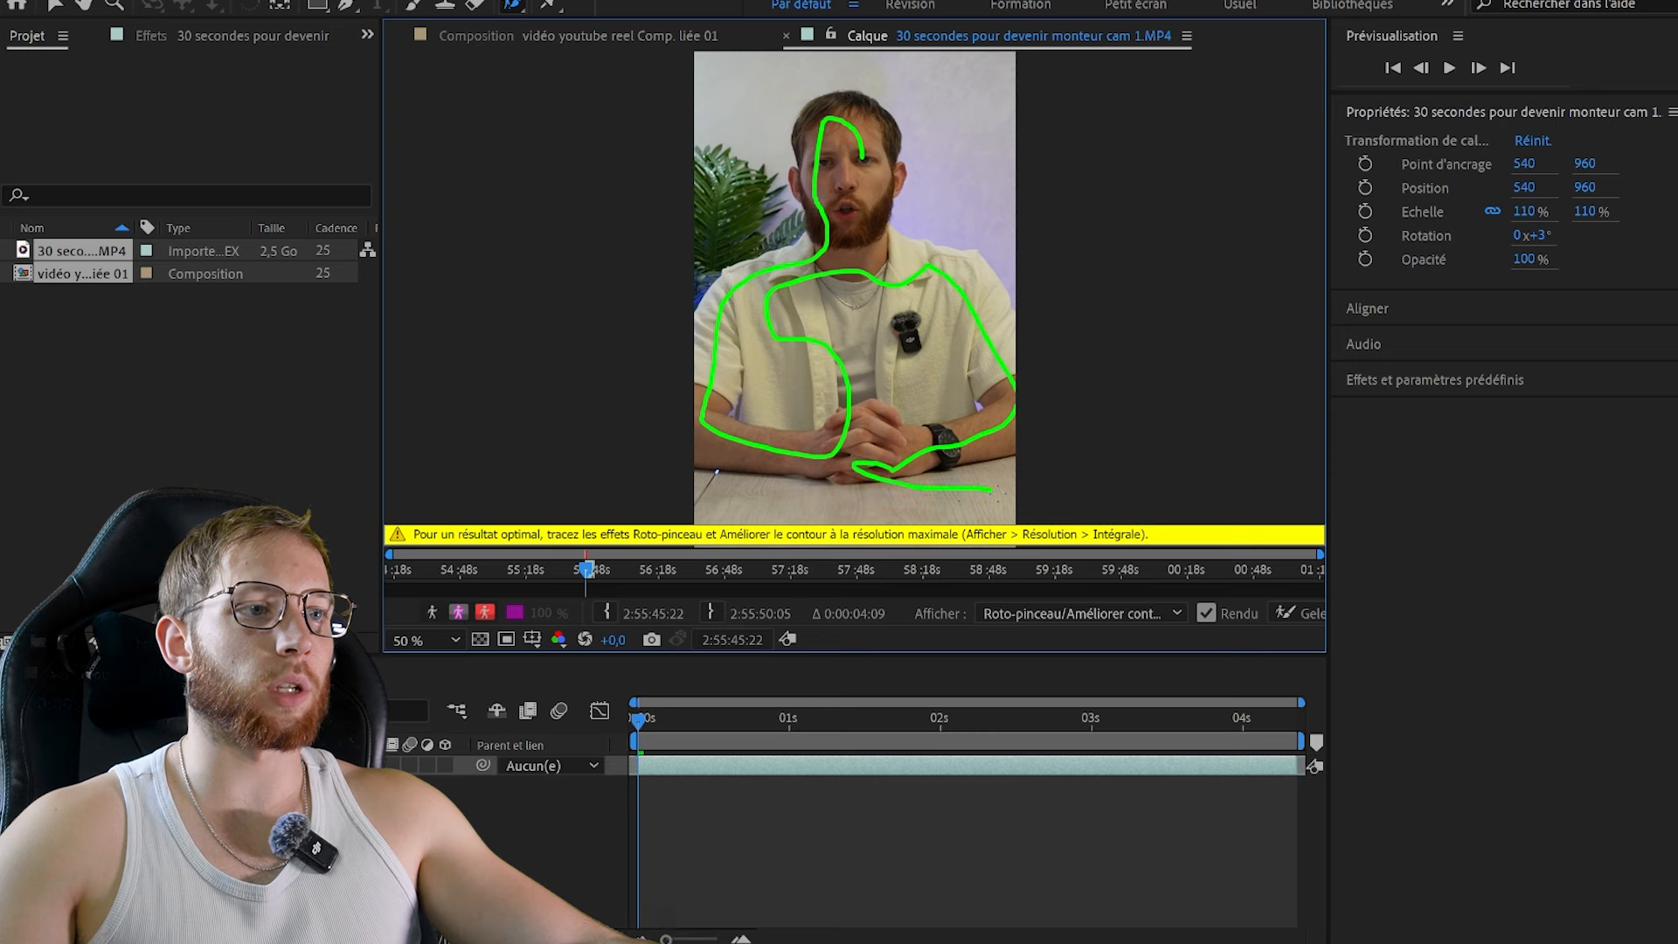
drag(790, 483, 697, 509)
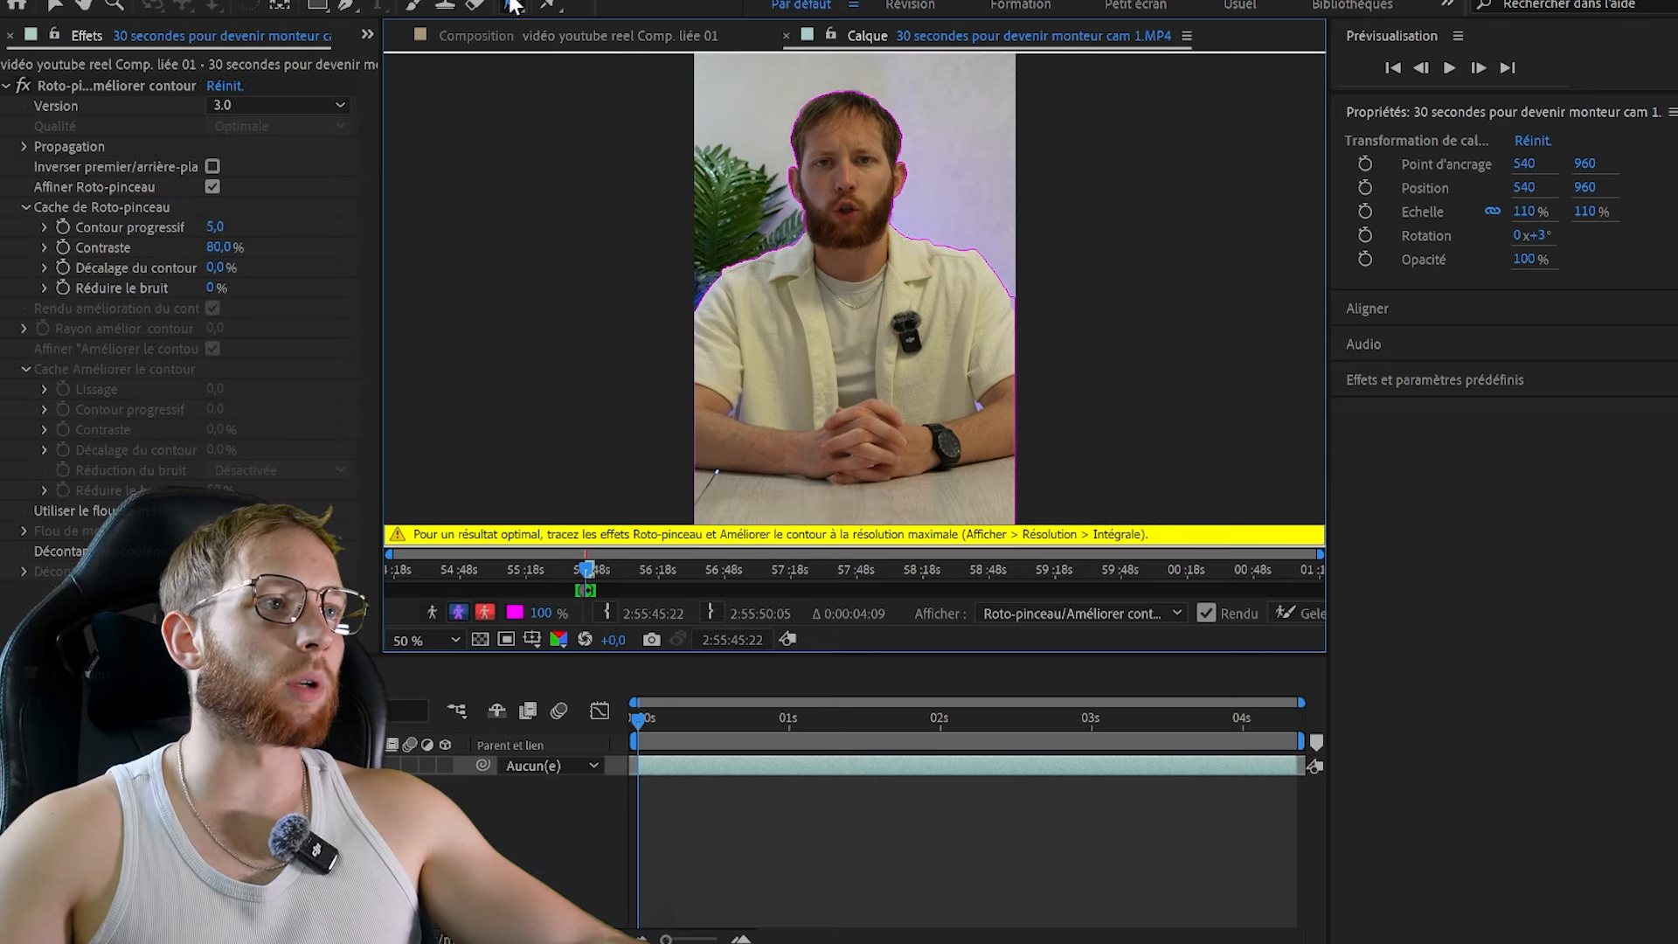
Refine the Roto Brush selection along the top of the hair, adding missed strands and subtracting the background above
scroll(876, 94, up, 5)
scroll(879, 98, down, 5)
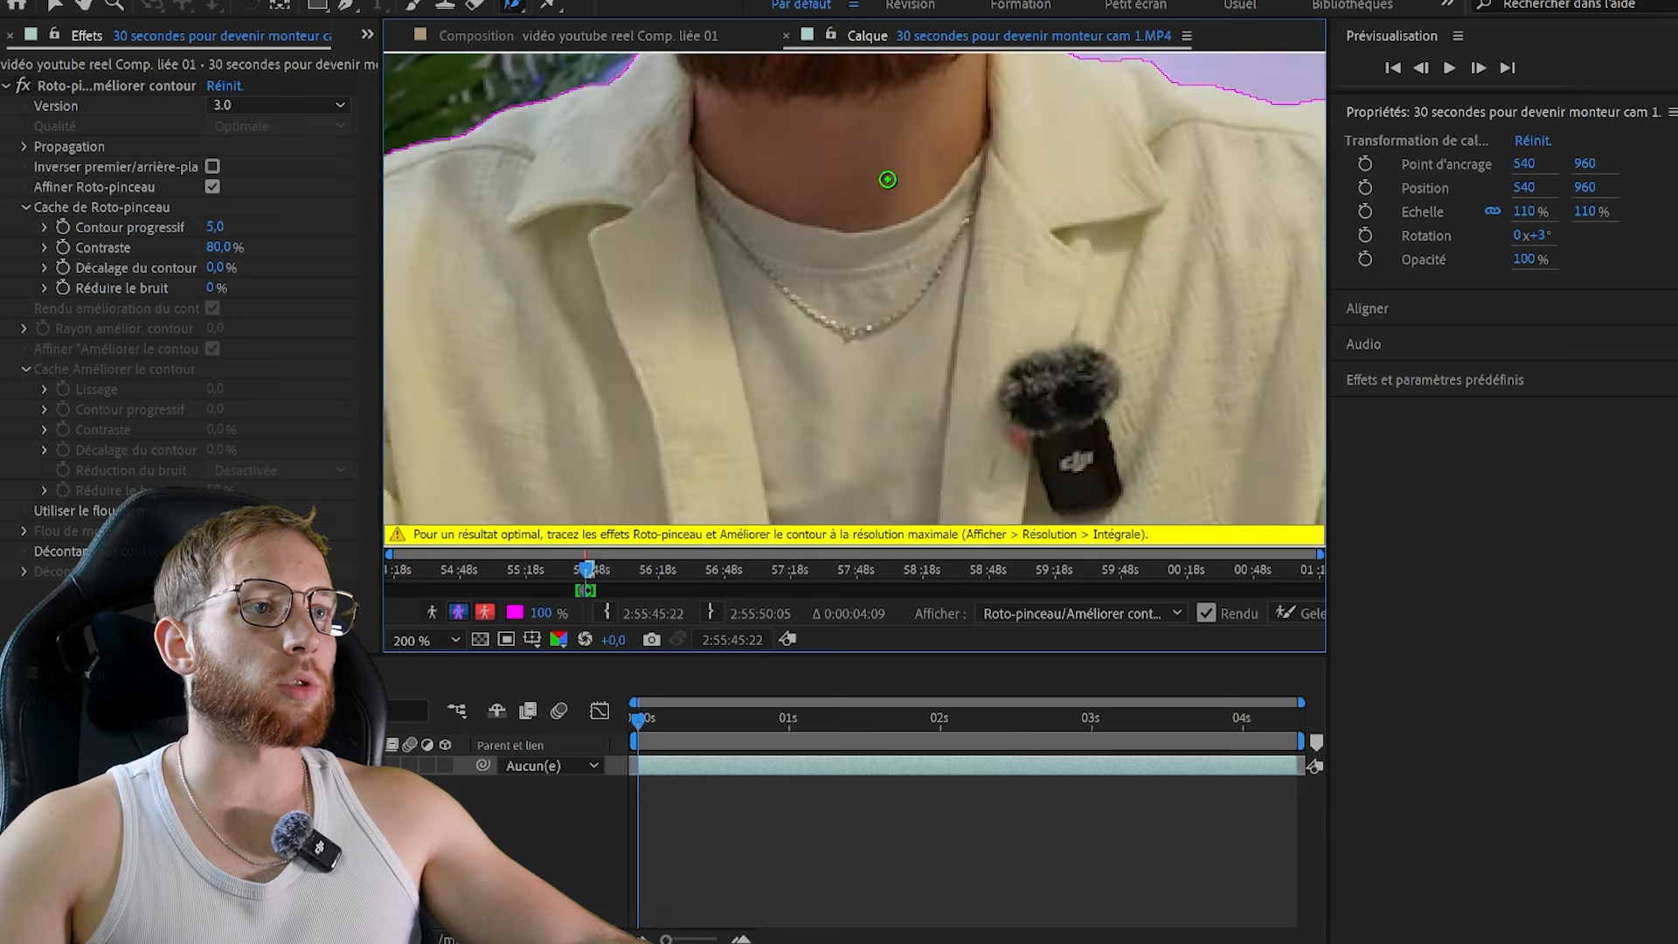
scroll(861, 64, up, 2)
scroll(884, 139, up, 2)
scroll(790, 210, down, 2)
scroll(745, 210, up, 2)
mouse_move(699, 173)
mouse_down()
mouse_move(869, 169)
mouse_move(994, 187)
mouse_move(1039, 221)
mouse_up()
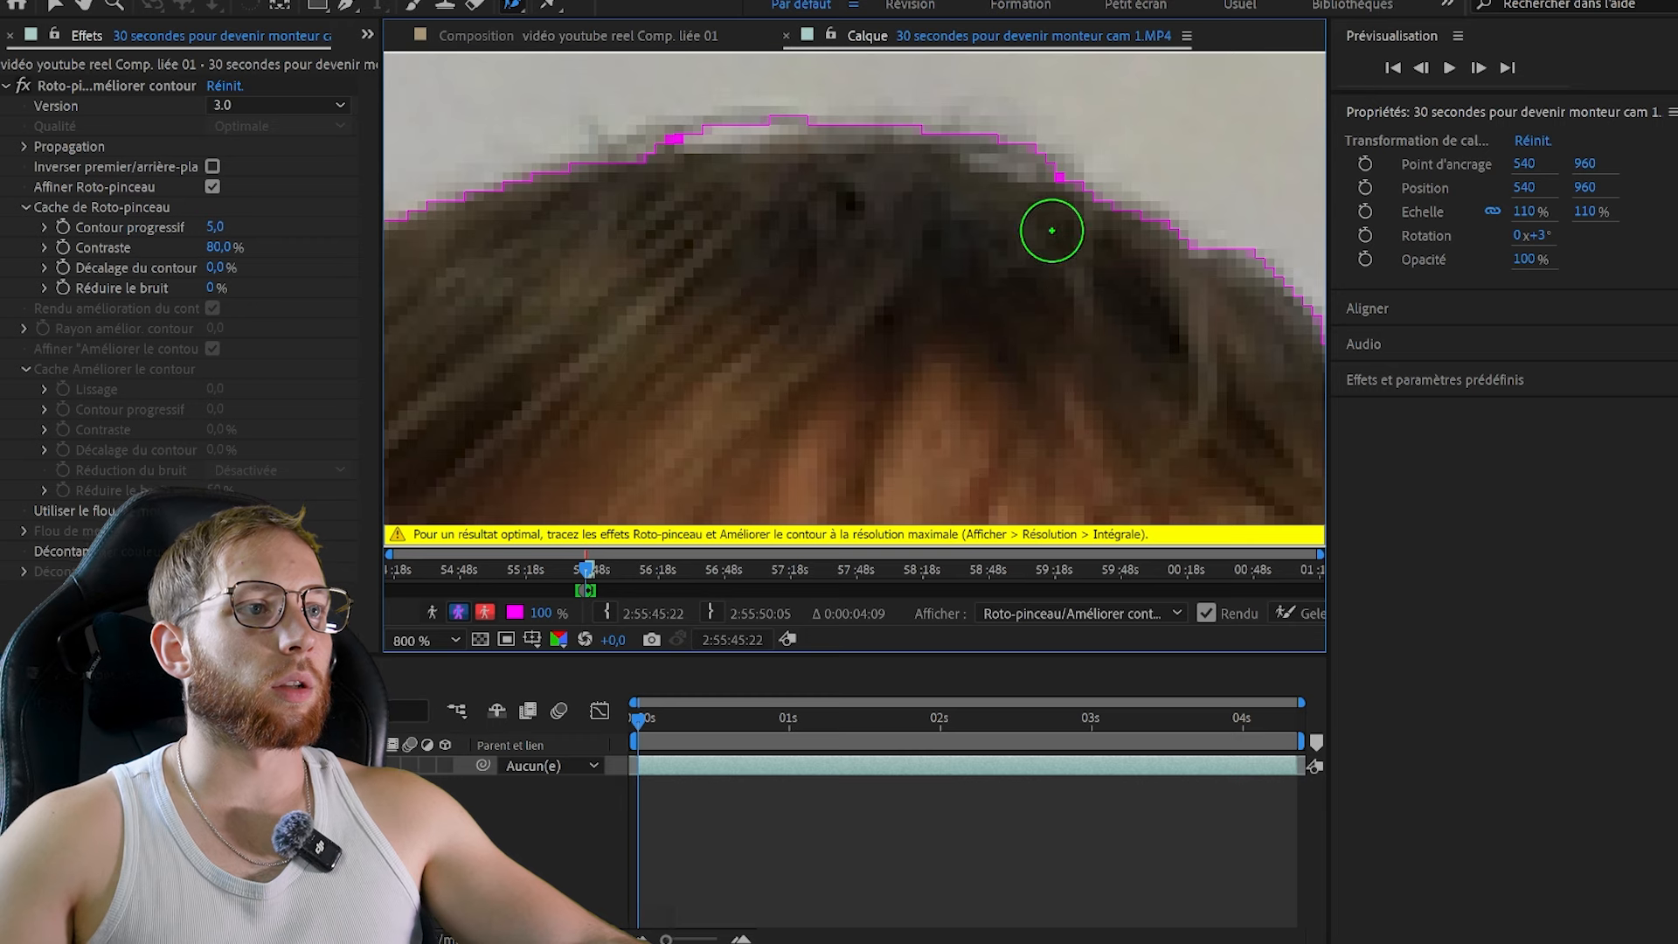
alt+click(727, 123)
Check the outline around the head and subtract the small background gap between the sleeve and the shirt
scroll(899, 327, down, 8)
scroll(899, 356, up, 6)
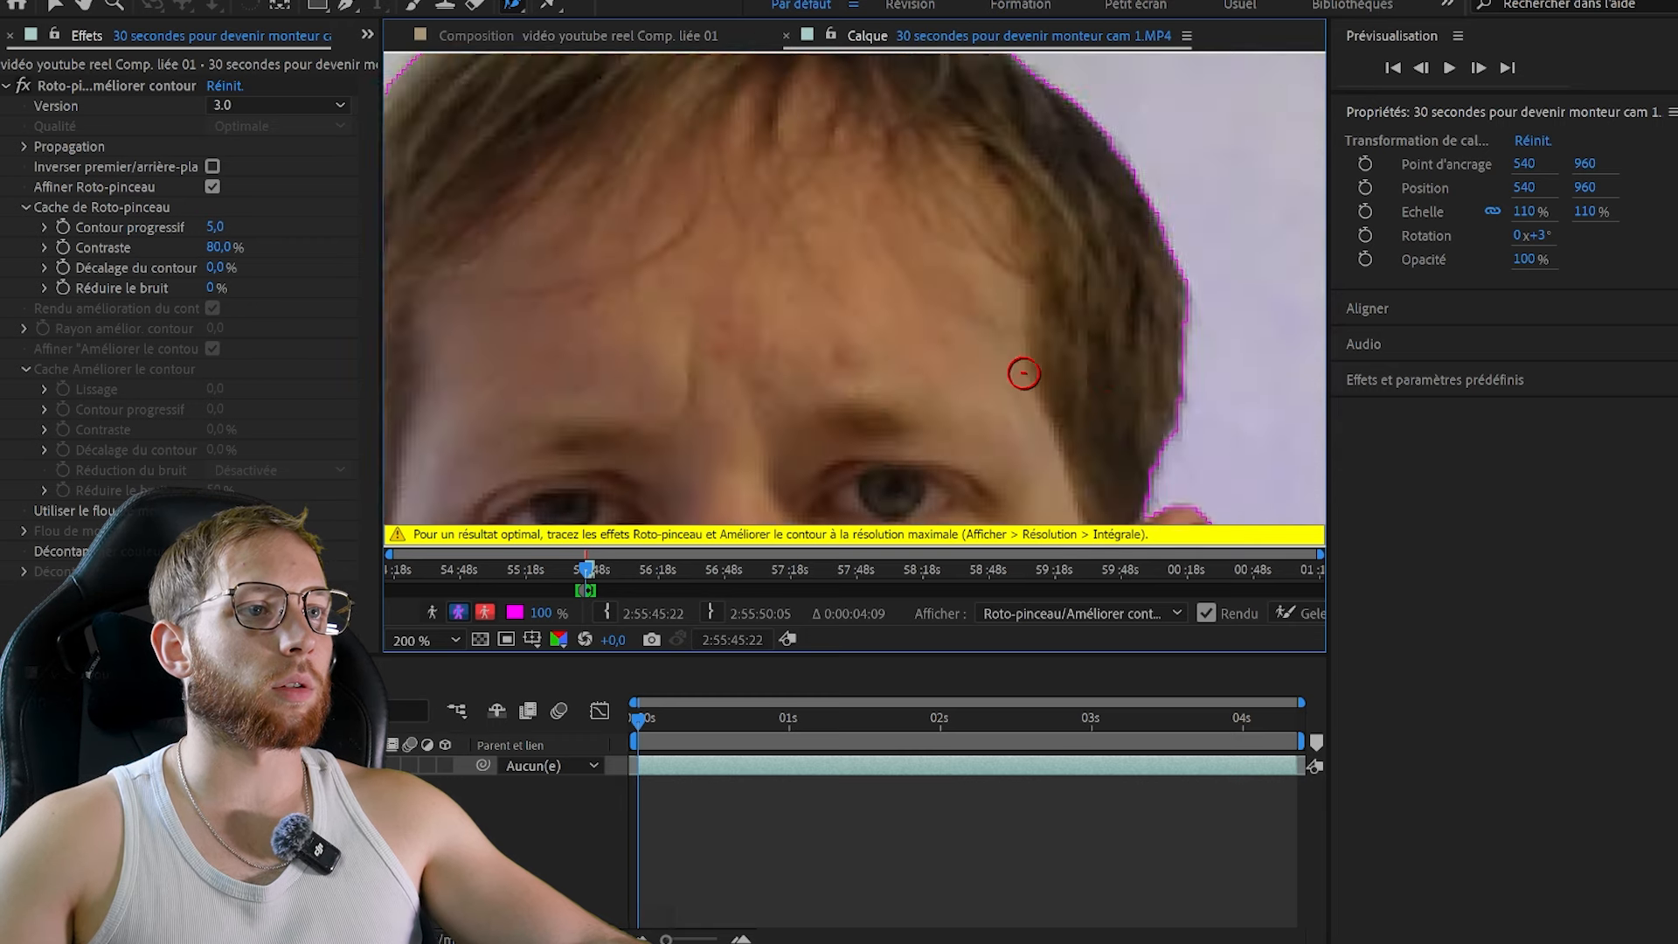
scroll(1025, 374, down, 3)
scroll(769, 356, up, 5)
scroll(800, 293, up, 2)
scroll(779, 263, down, 5)
scroll(923, 126, up, 4)
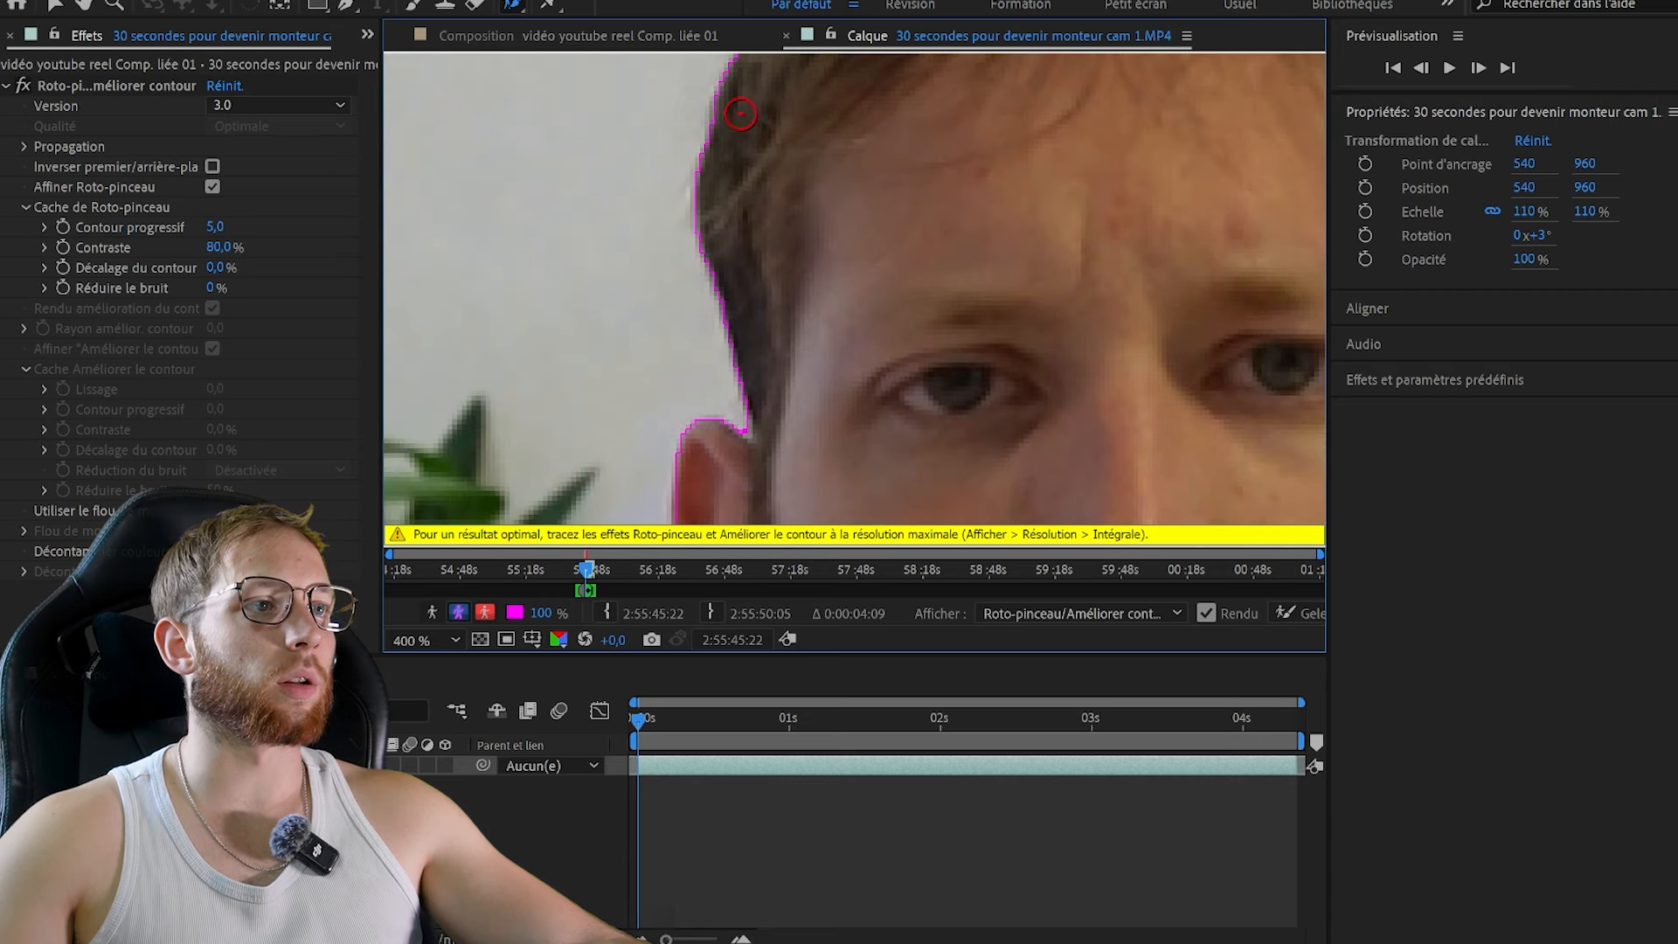
scroll(757, 218, down, 10)
scroll(845, 375, up, 6)
scroll(846, 374, up, 2)
scroll(840, 367, down, 2)
scroll(749, 348, up, 5)
drag(786, 300, 797, 281)
scroll(826, 254, down, 7)
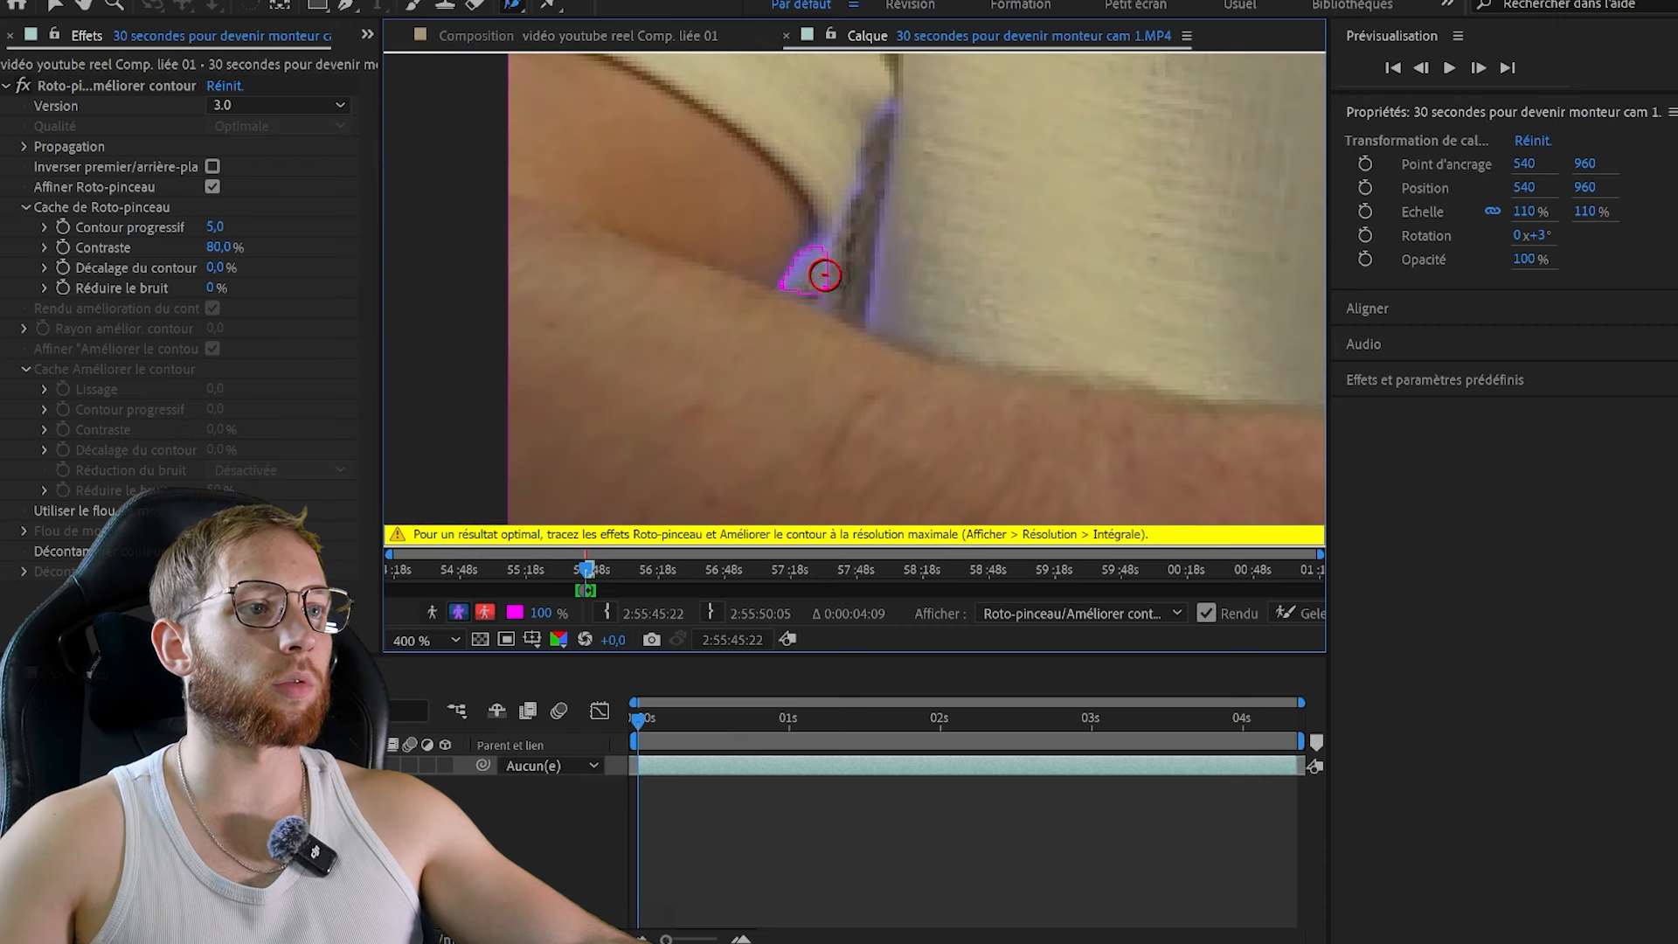
Examine the selection around the gap beside the opposite sleeve and fit the whole frame in the viewer
scroll(1054, 309, up, 4)
scroll(865, 416, up, 2)
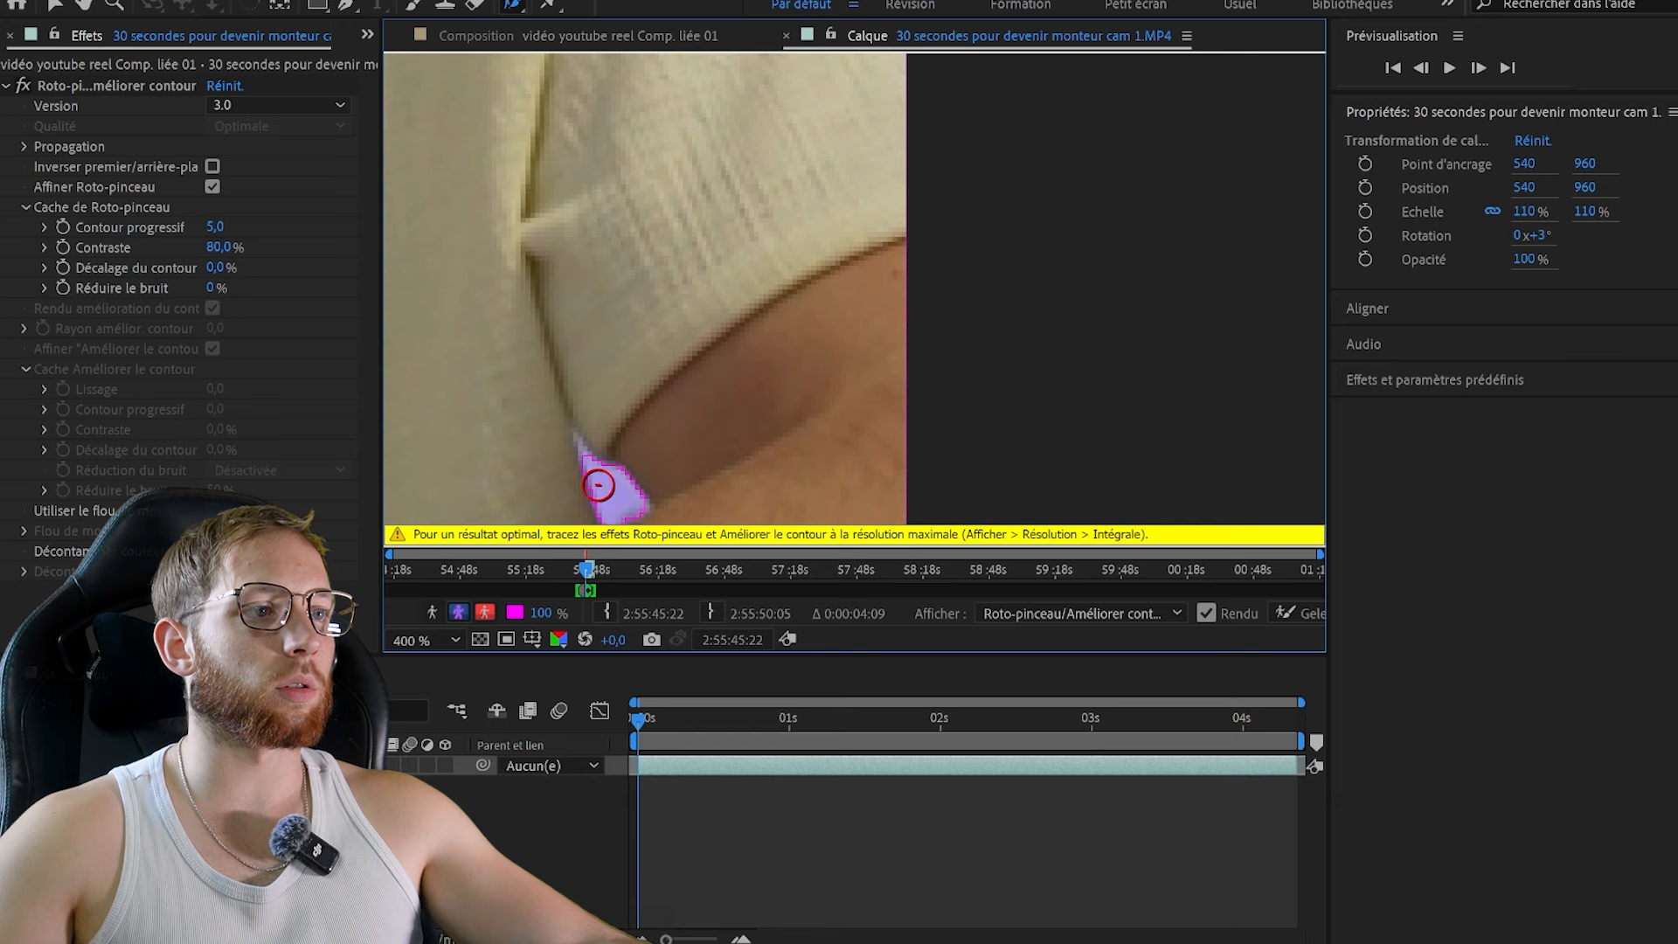
scroll(665, 487, down, 4)
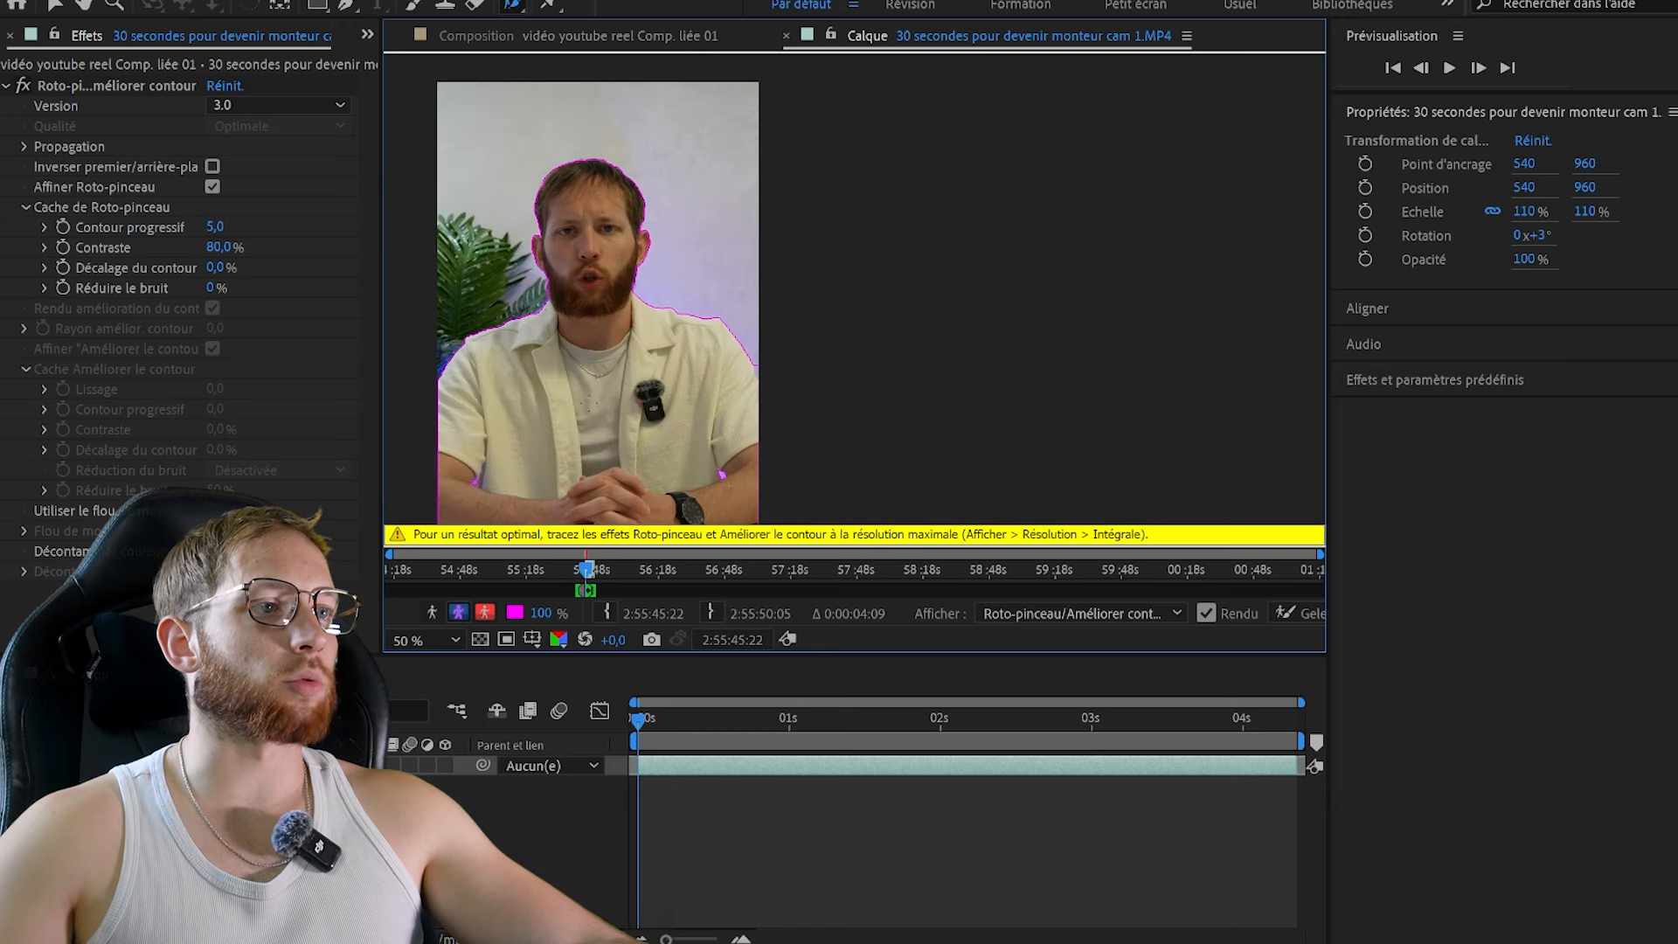
scroll(853, 297, down, 1)
click(422, 639)
click(424, 216)
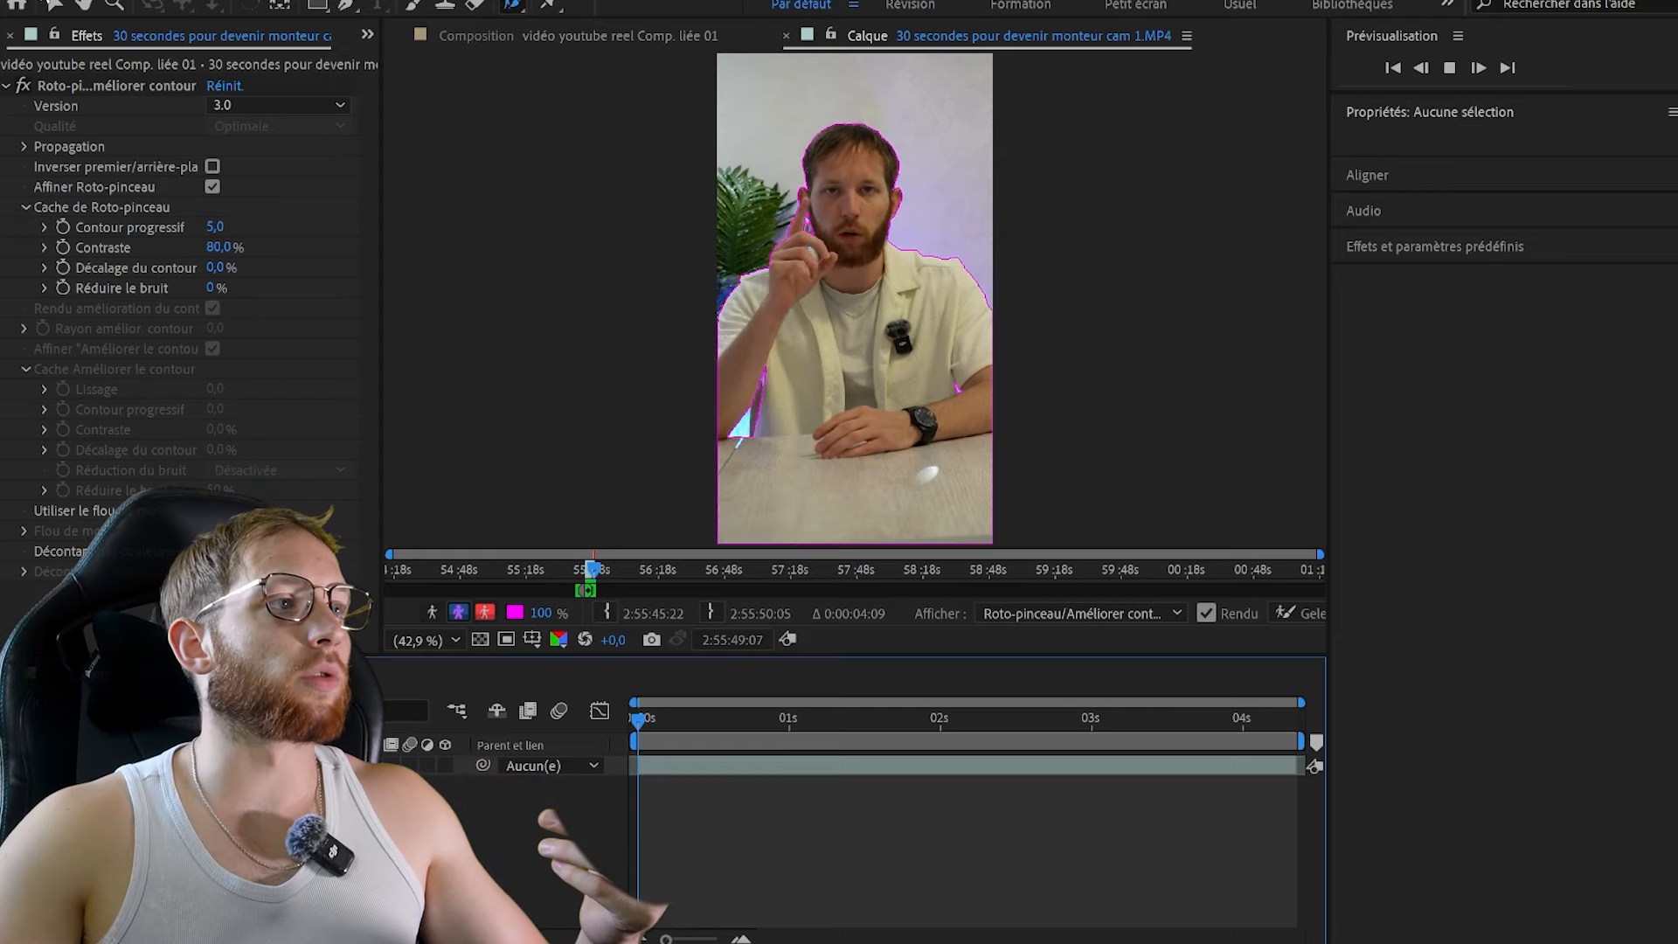
Add the rotoscoped composition to the render queue and open its output module format choices
key(alt+f)
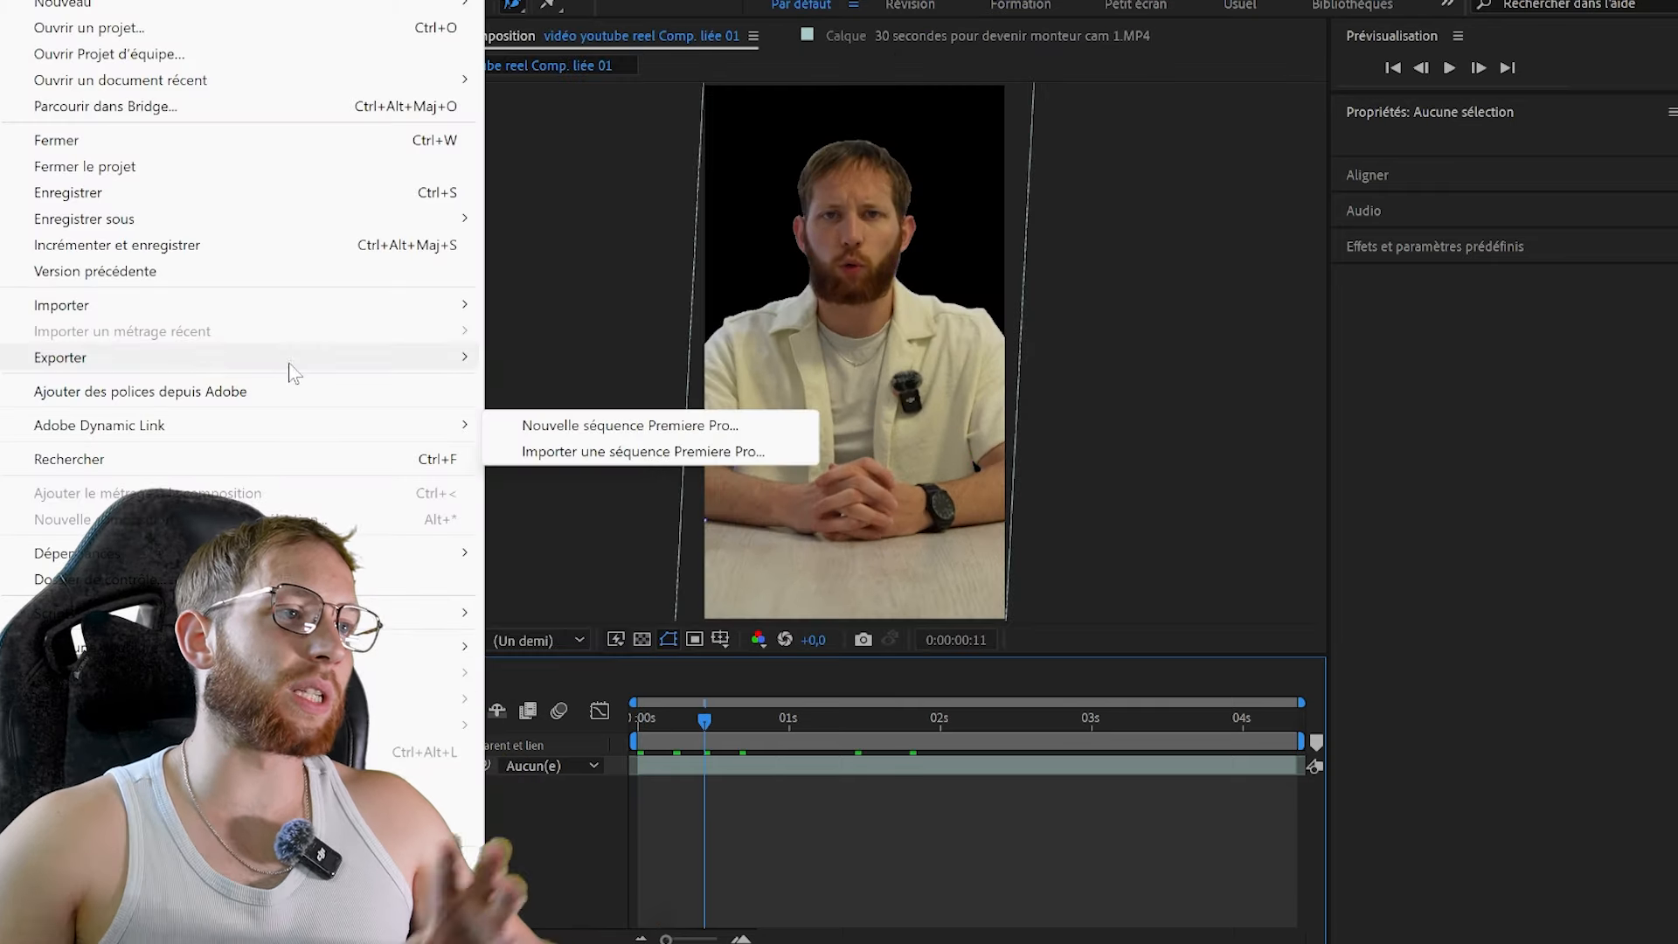
mouse_move(440, 373)
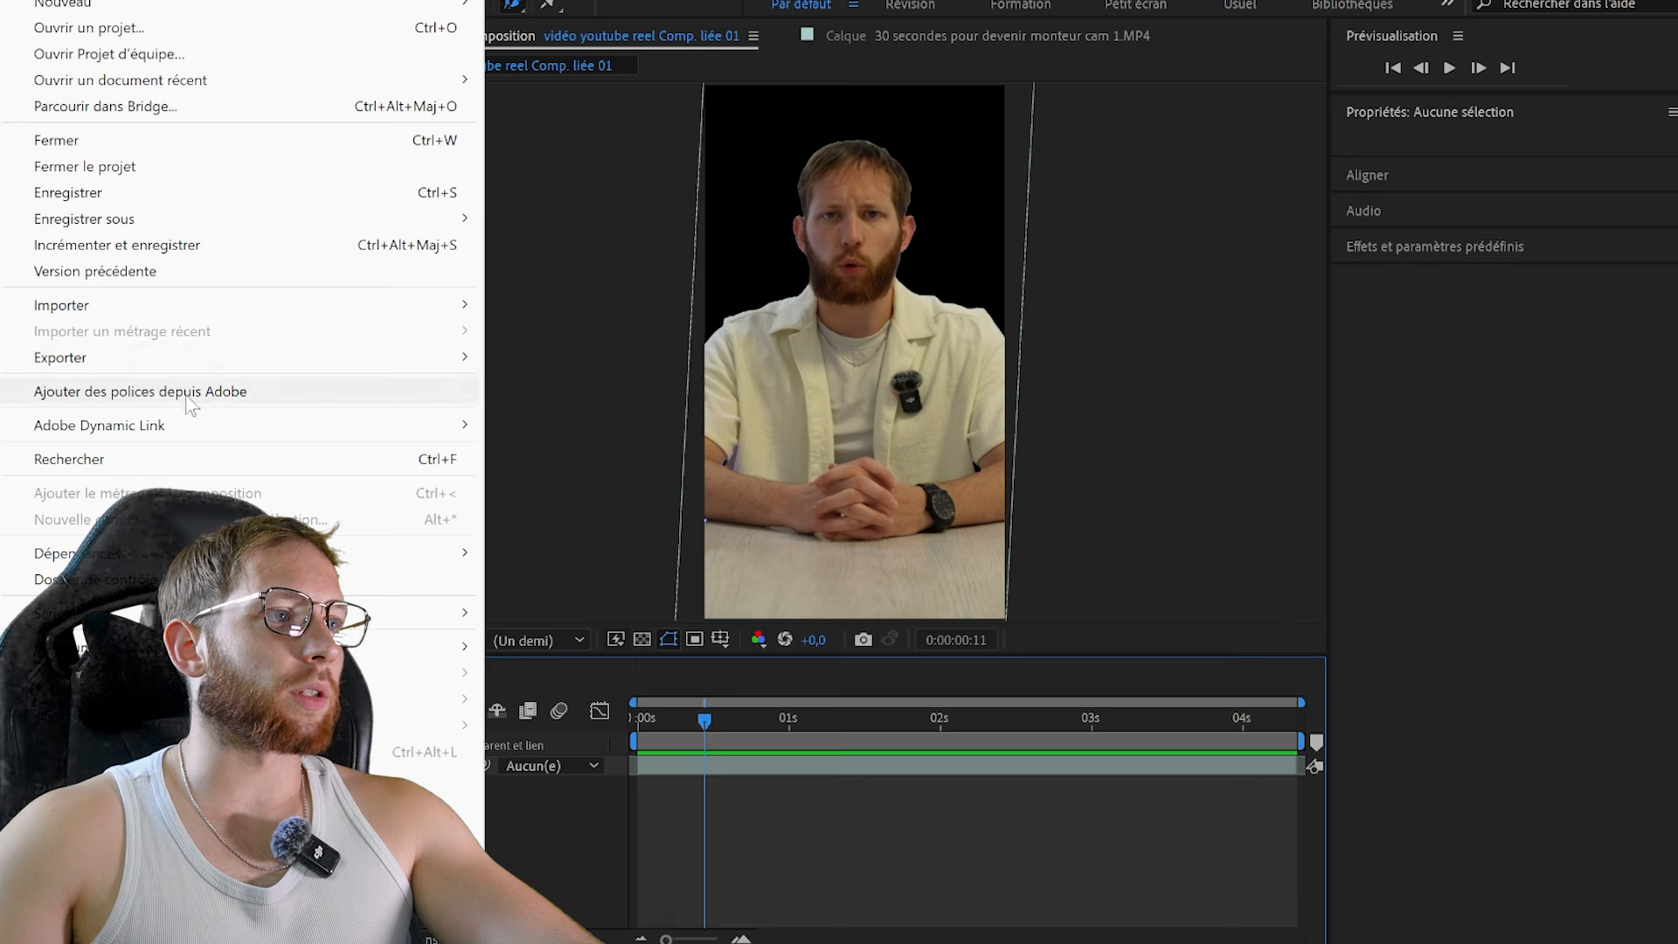
mouse_move(194, 359)
click(608, 389)
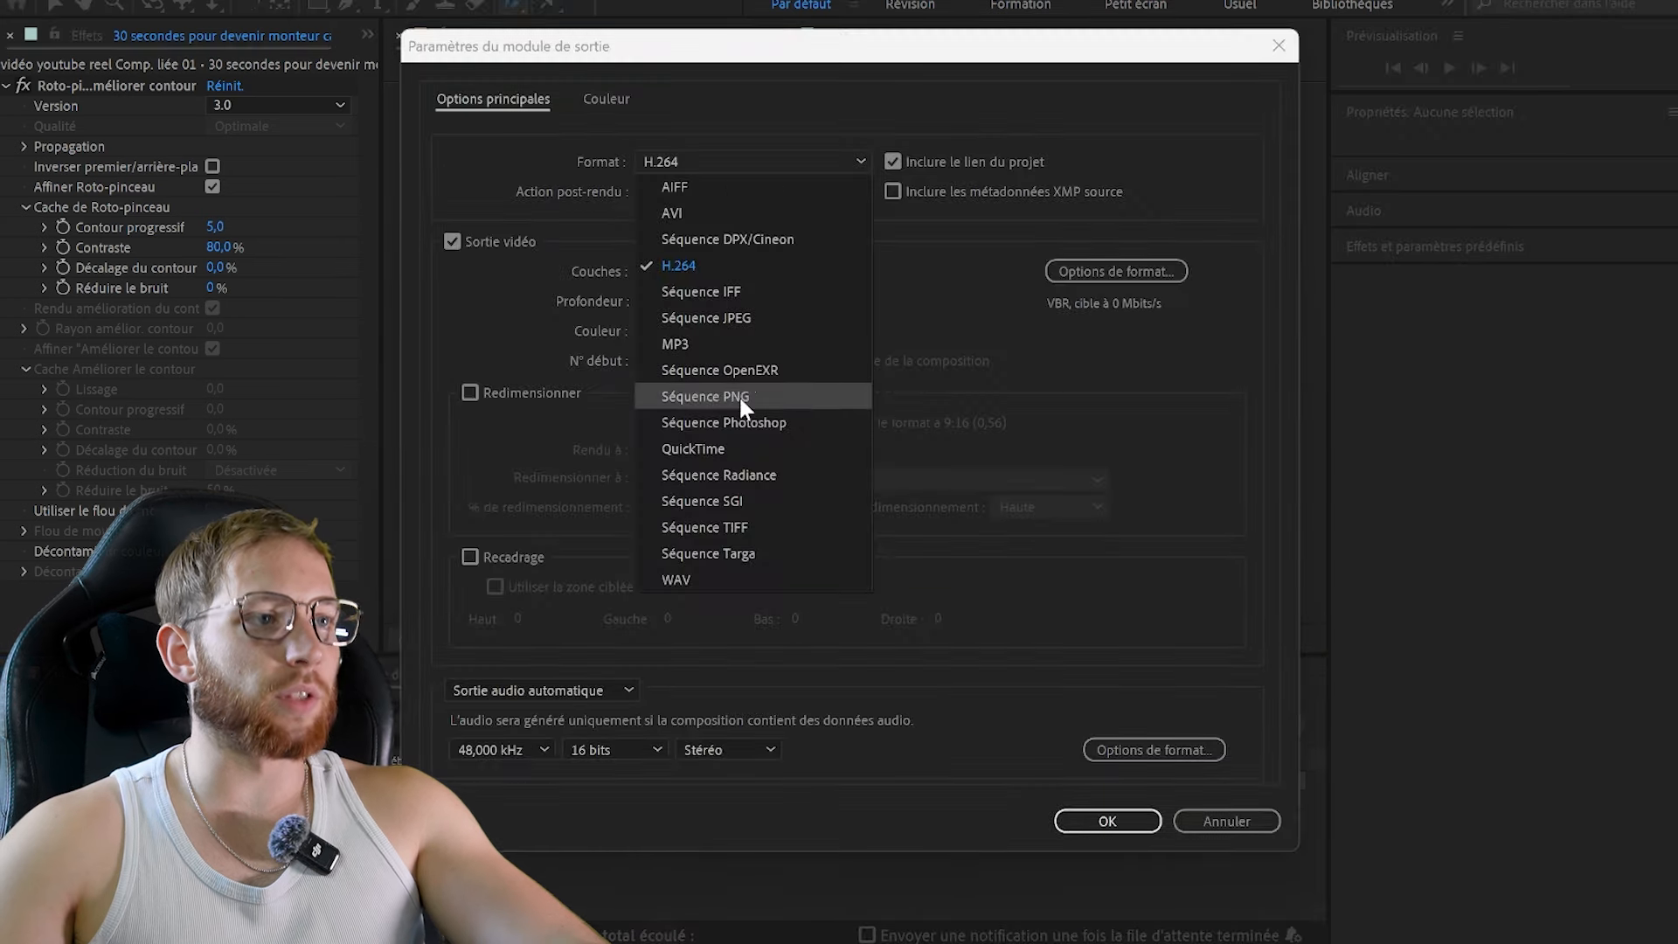
Set the output module to QuickTime format with RVB + Alpha channels
click(740, 455)
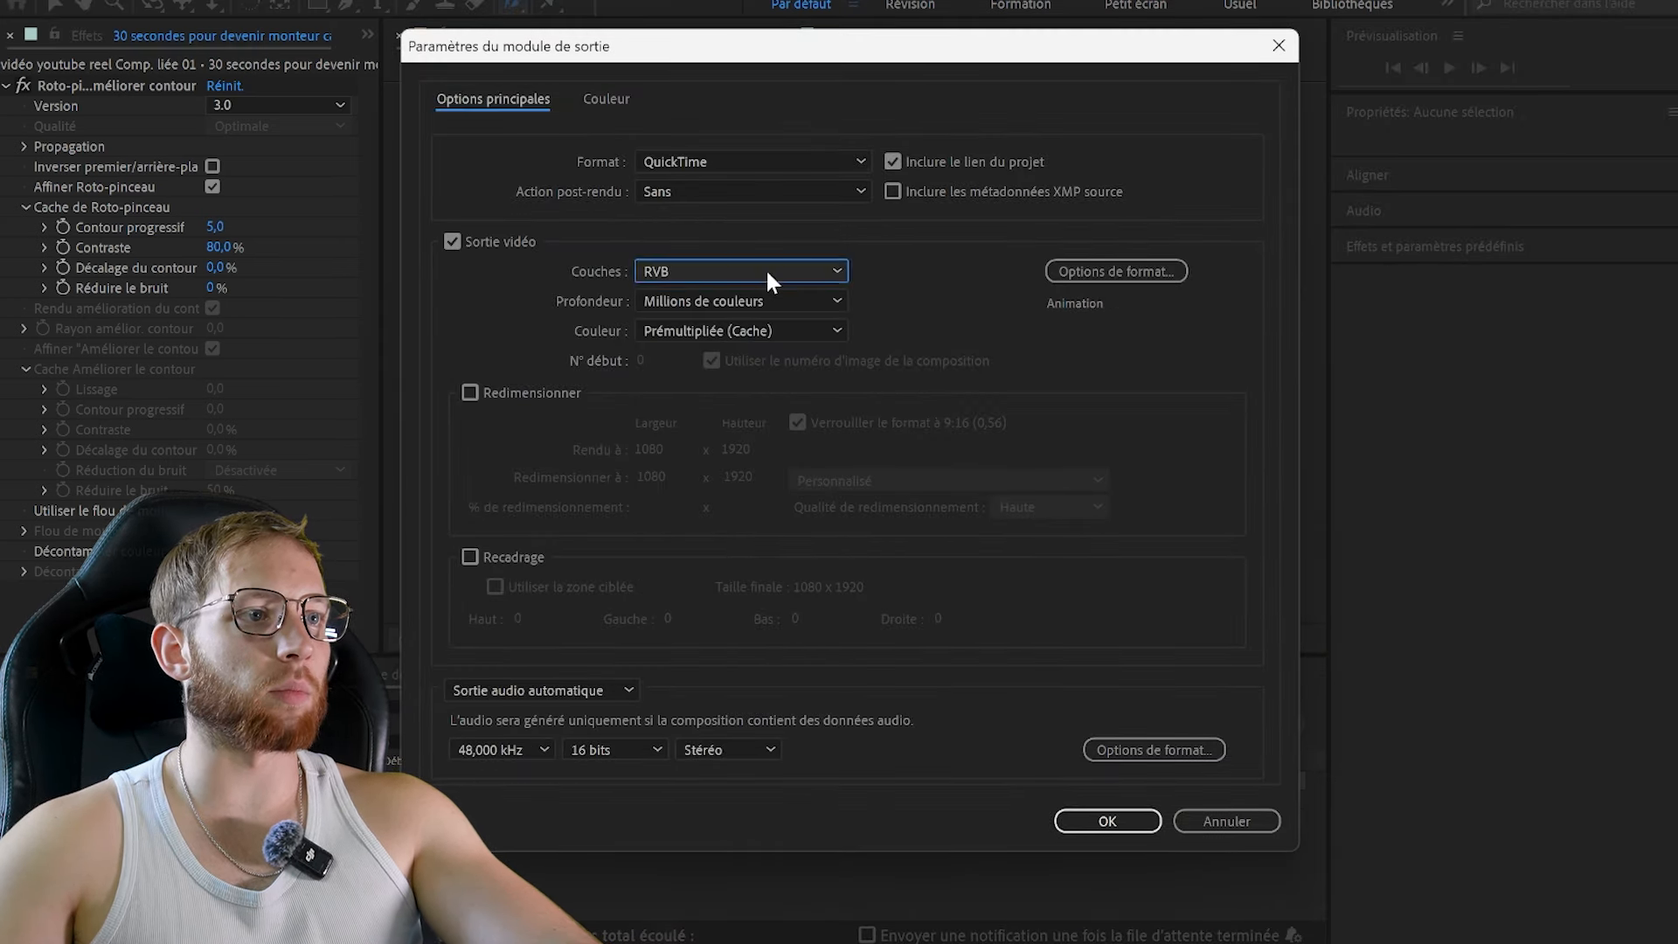
click(744, 273)
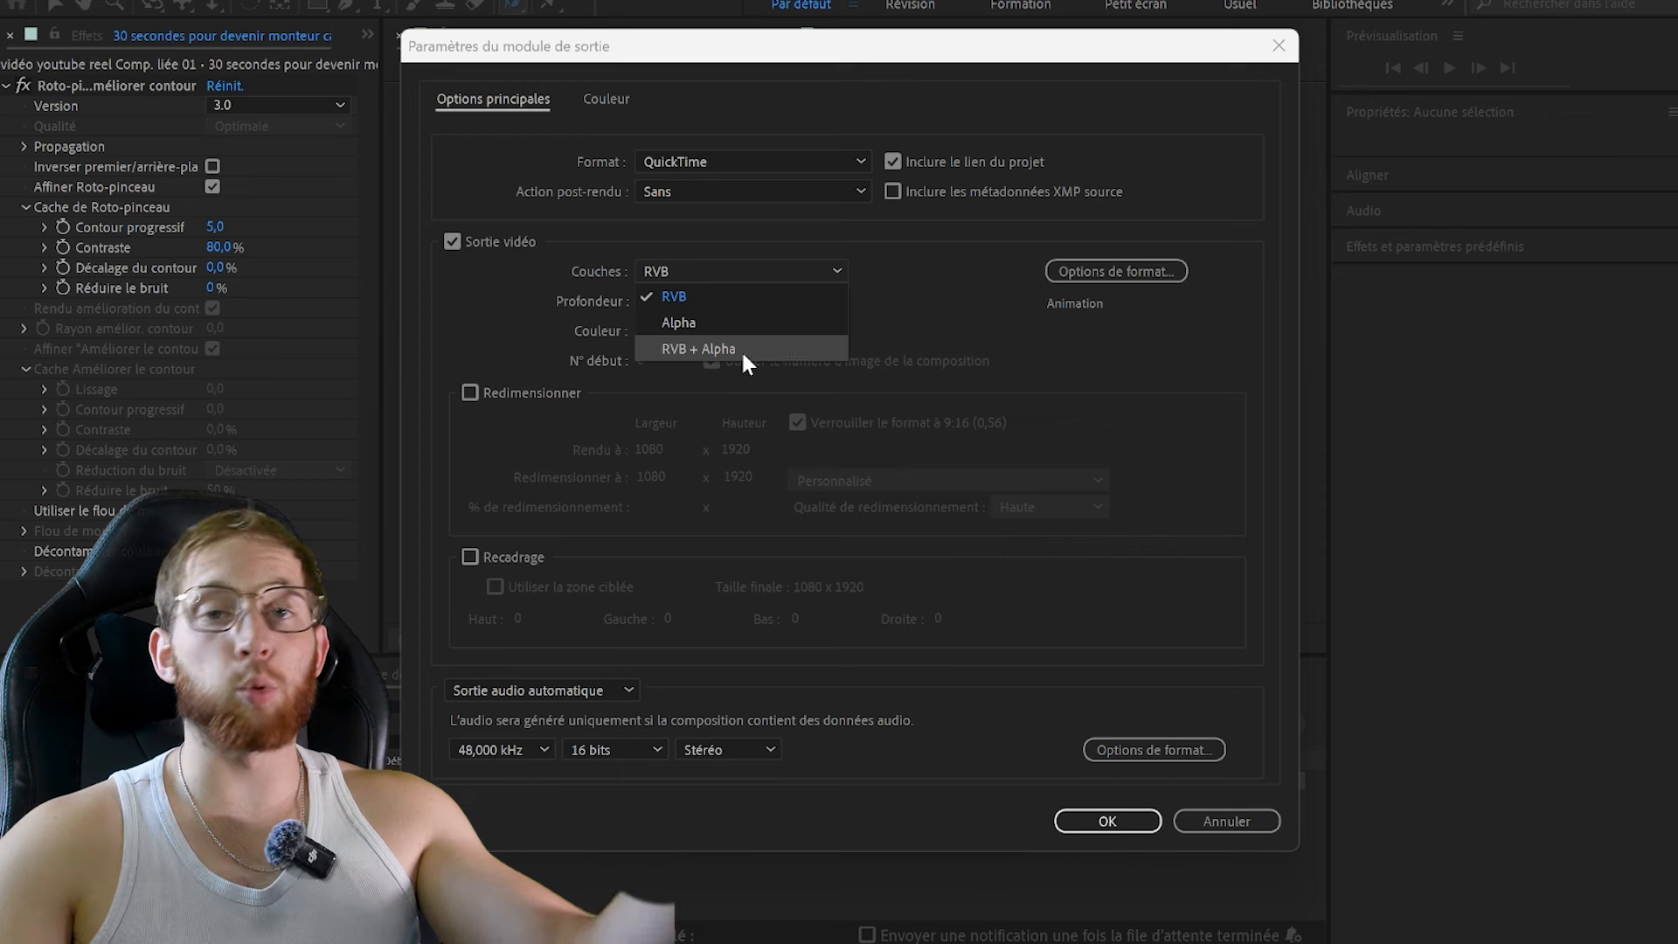
click(717, 349)
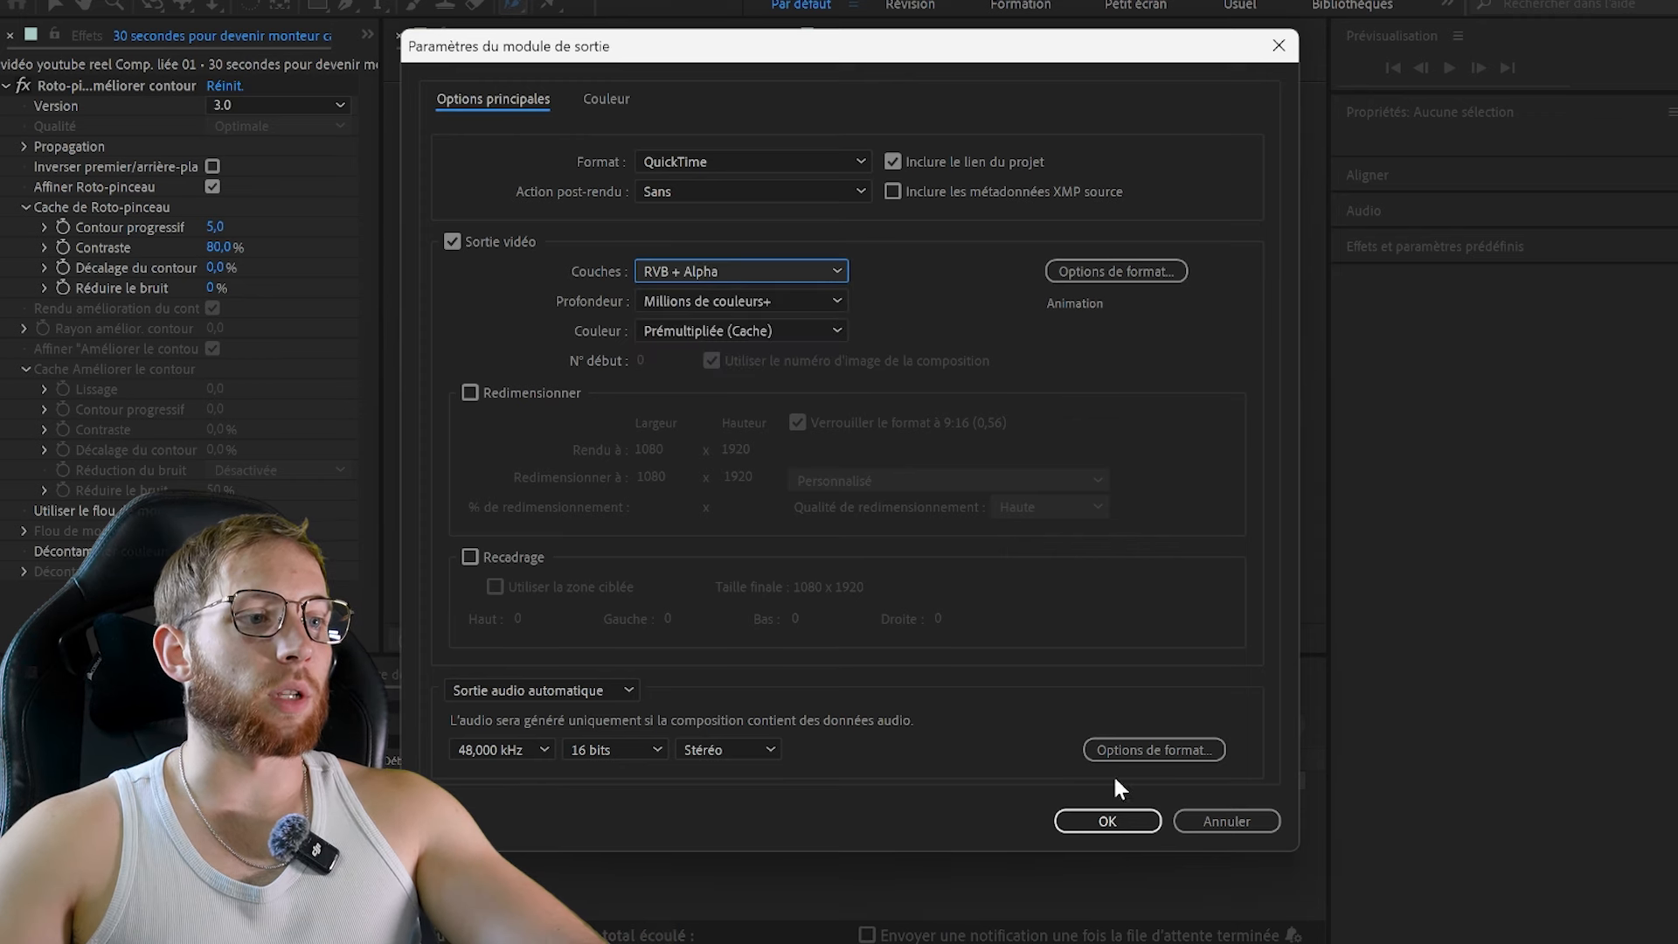
click(1092, 821)
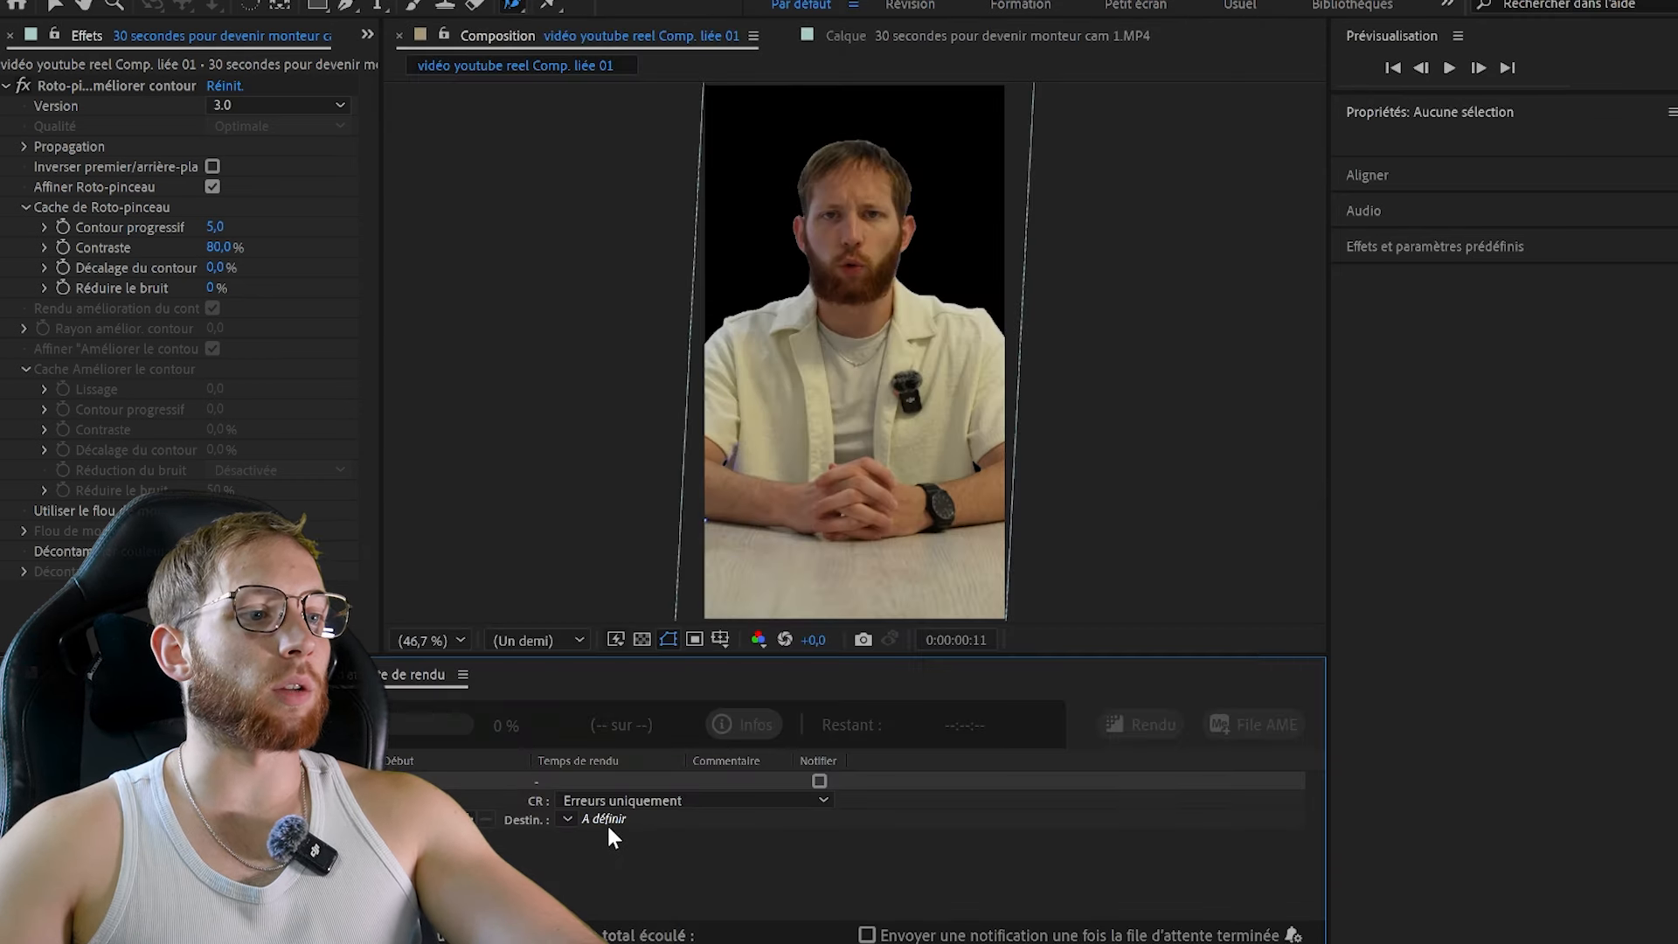
Set the render destination to VF roto Ae.mov in the Vidéo youtueb reel folder
click(609, 816)
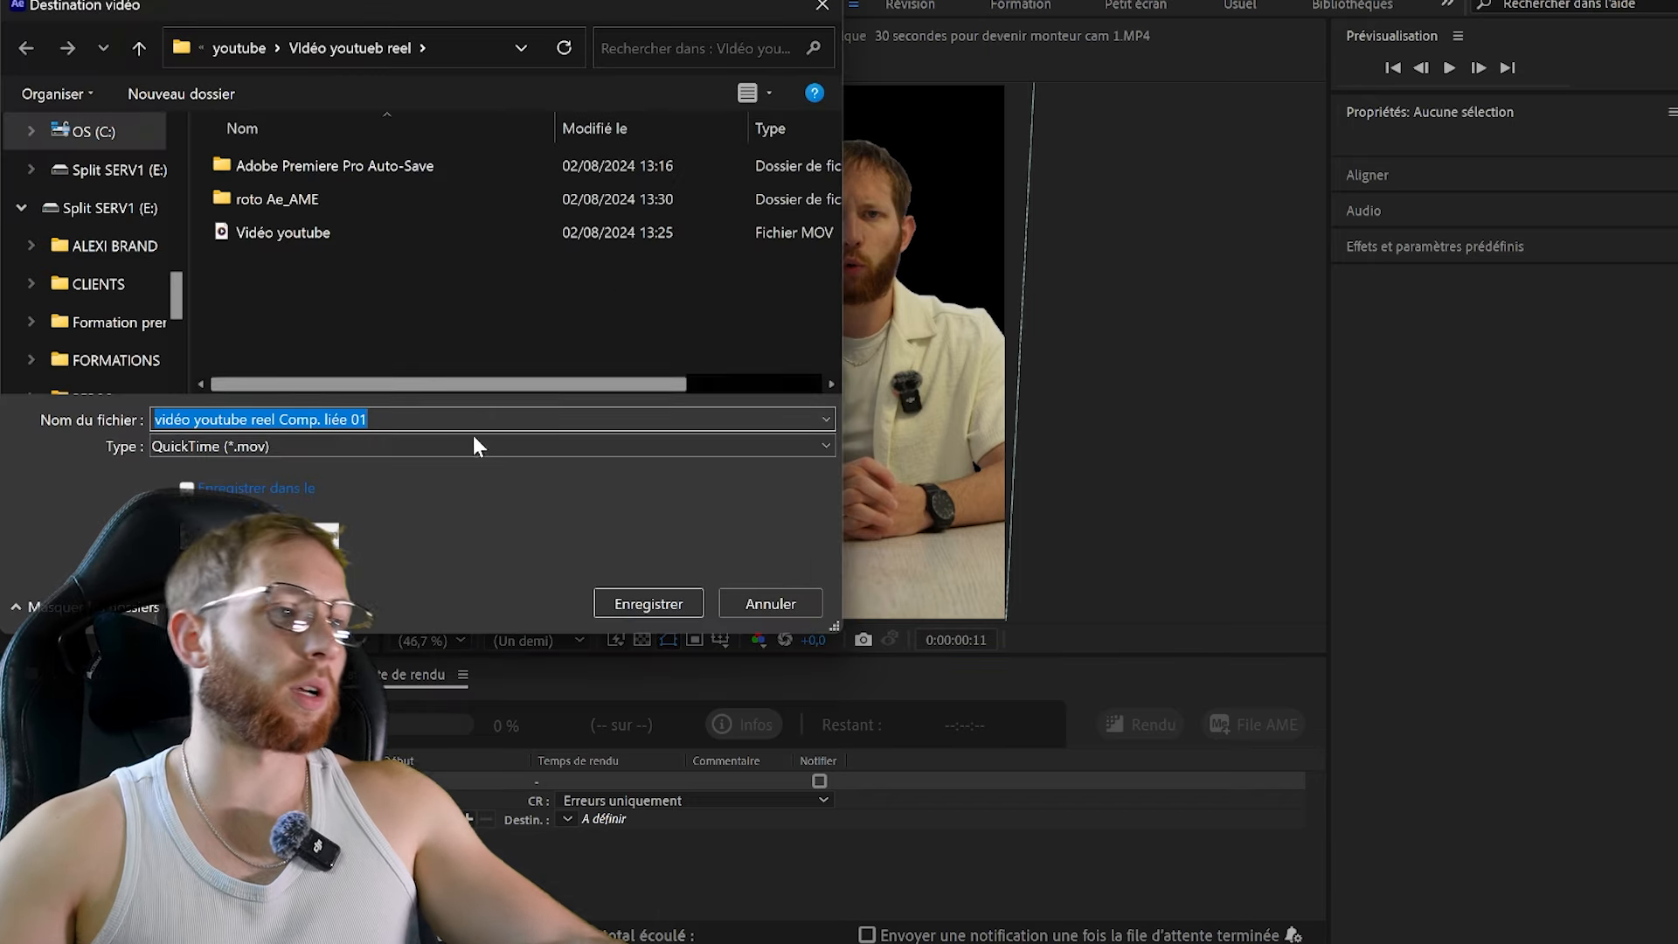
text(VF roto Ae)
key(Return)
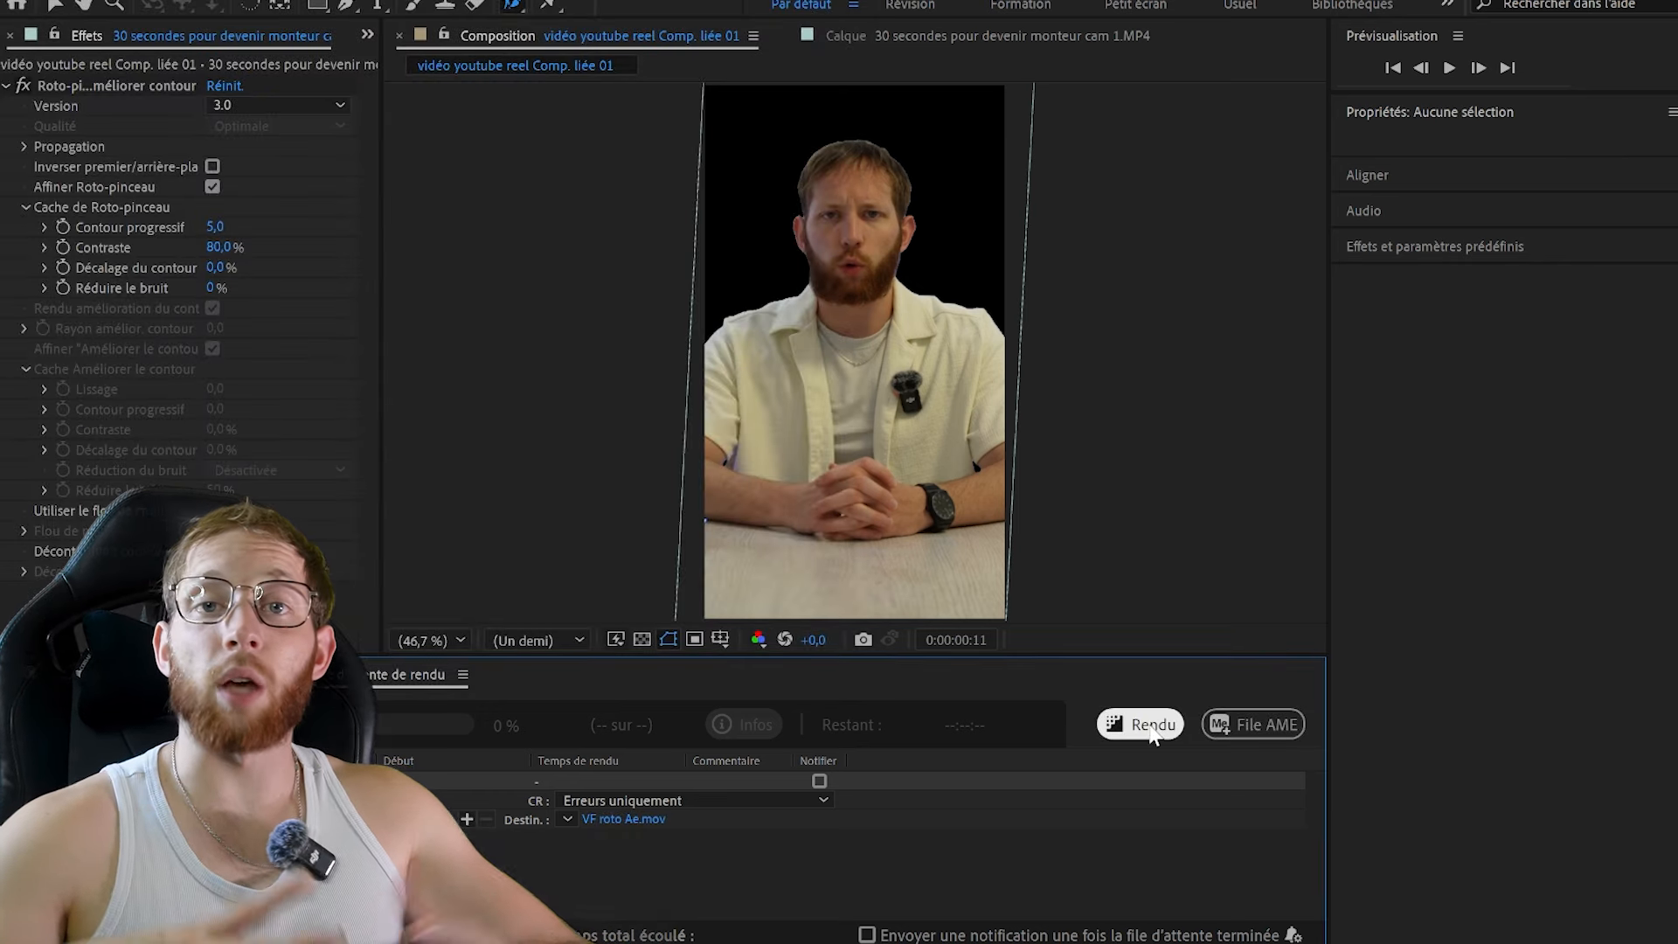
Close After Effects without saving the changes and return to the Premiere Pro sequence
key(ctrl+q)
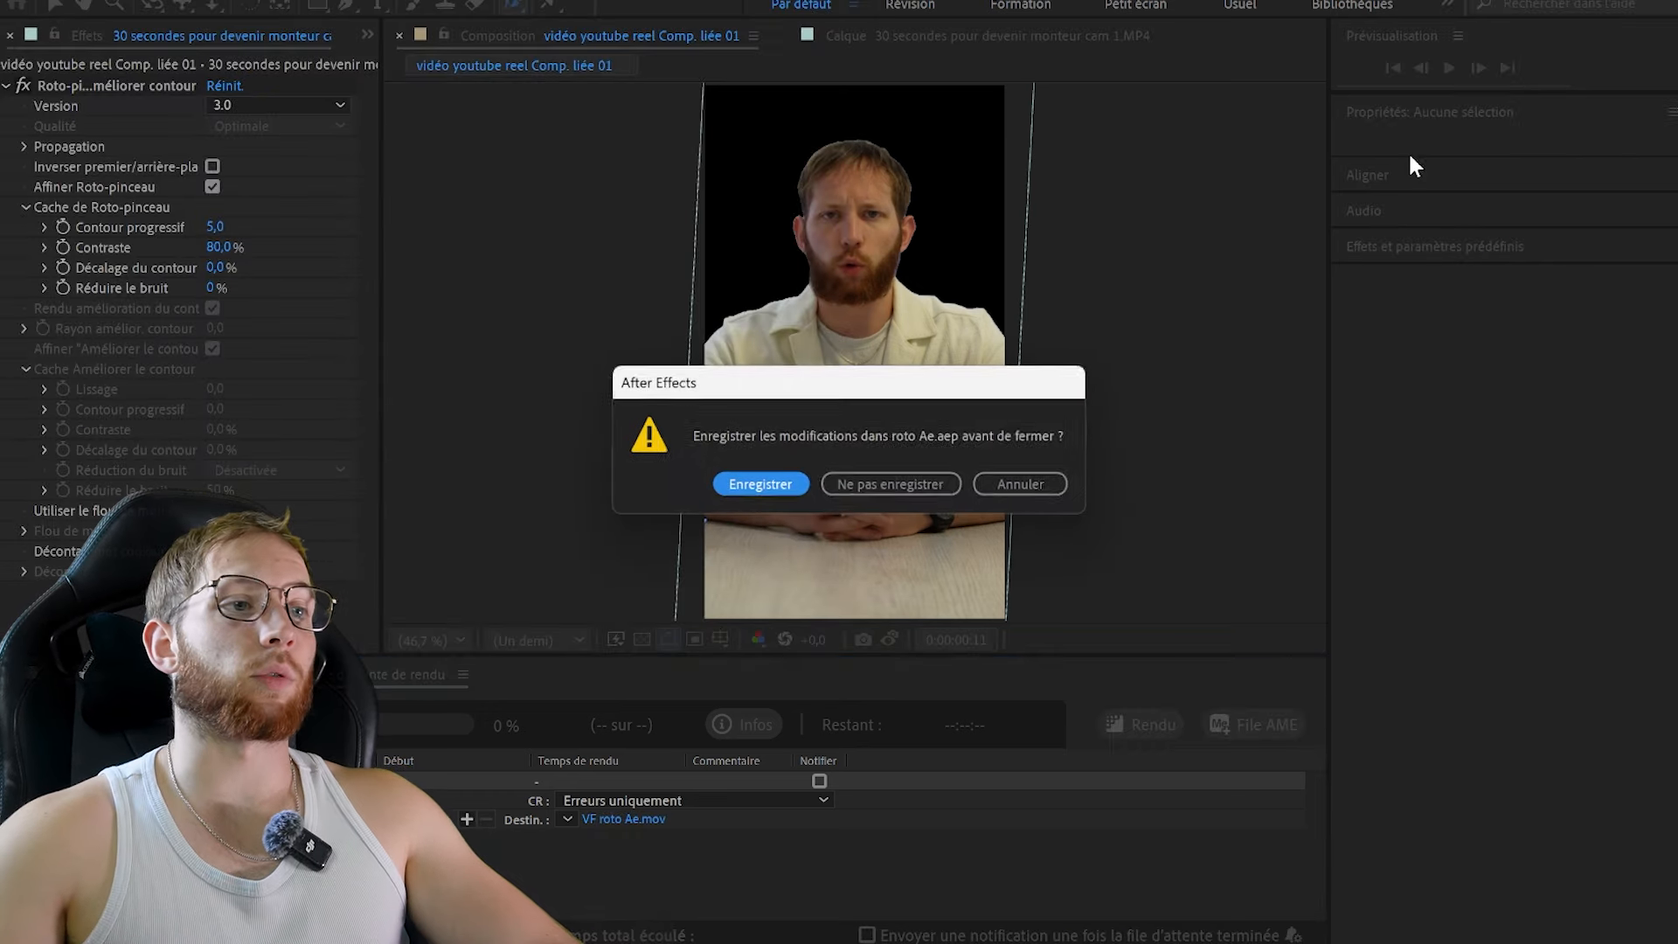
click(920, 480)
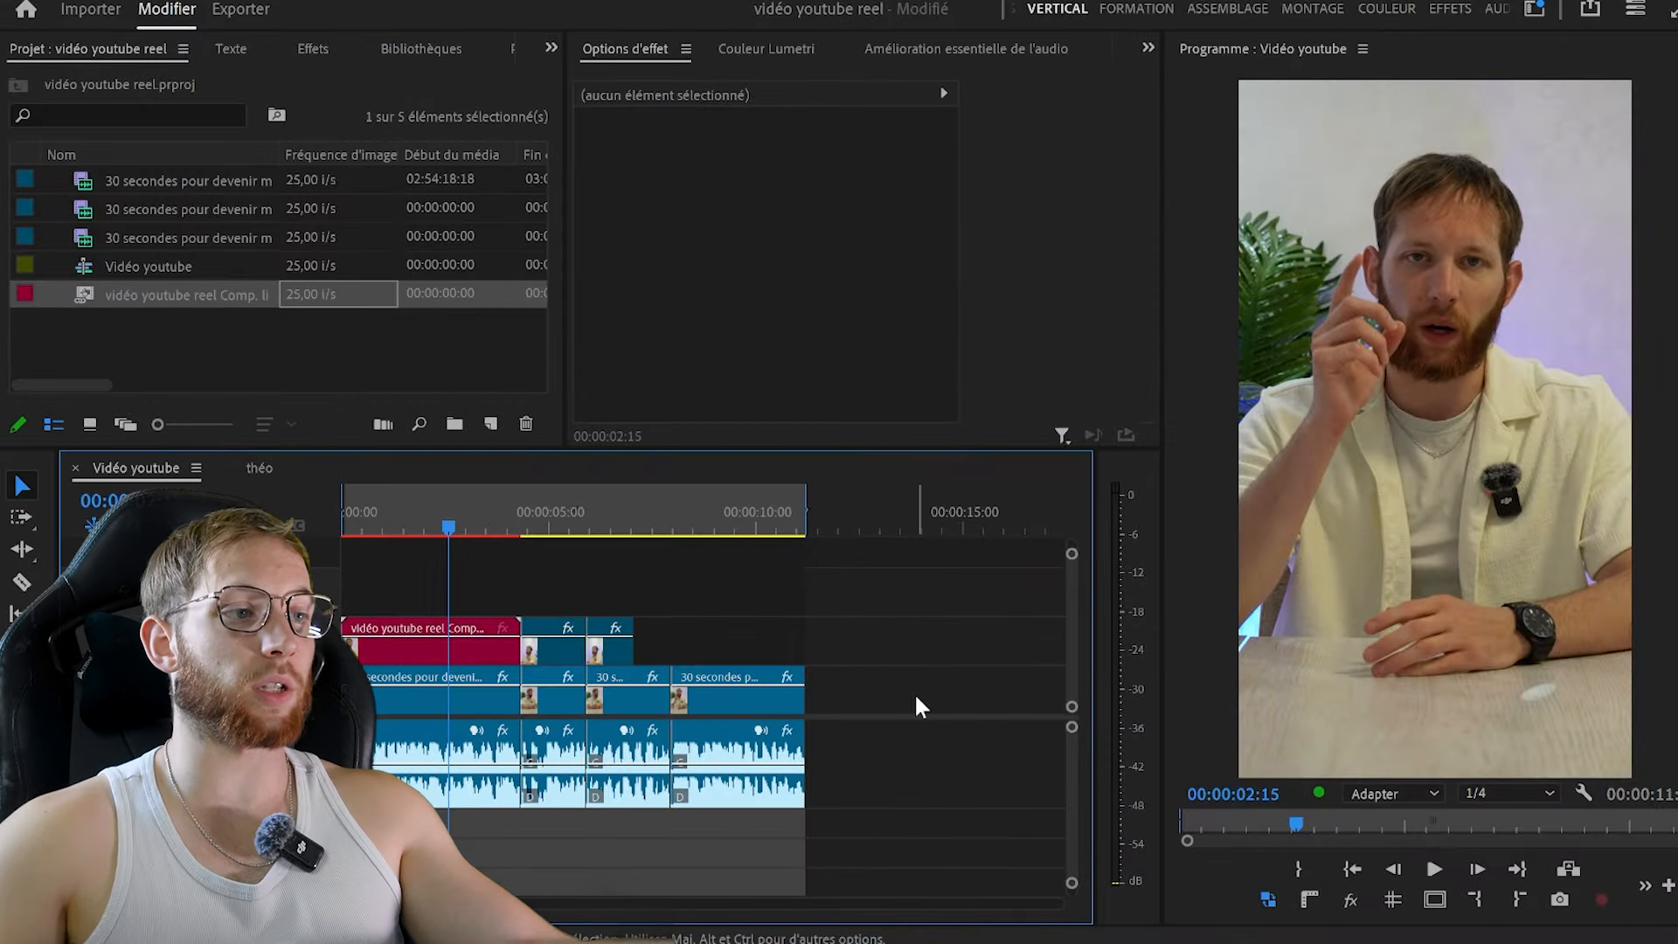
Undo the After Effects composition link and delete the upper copy of the opening clip on track V2
key(ctrl+z)
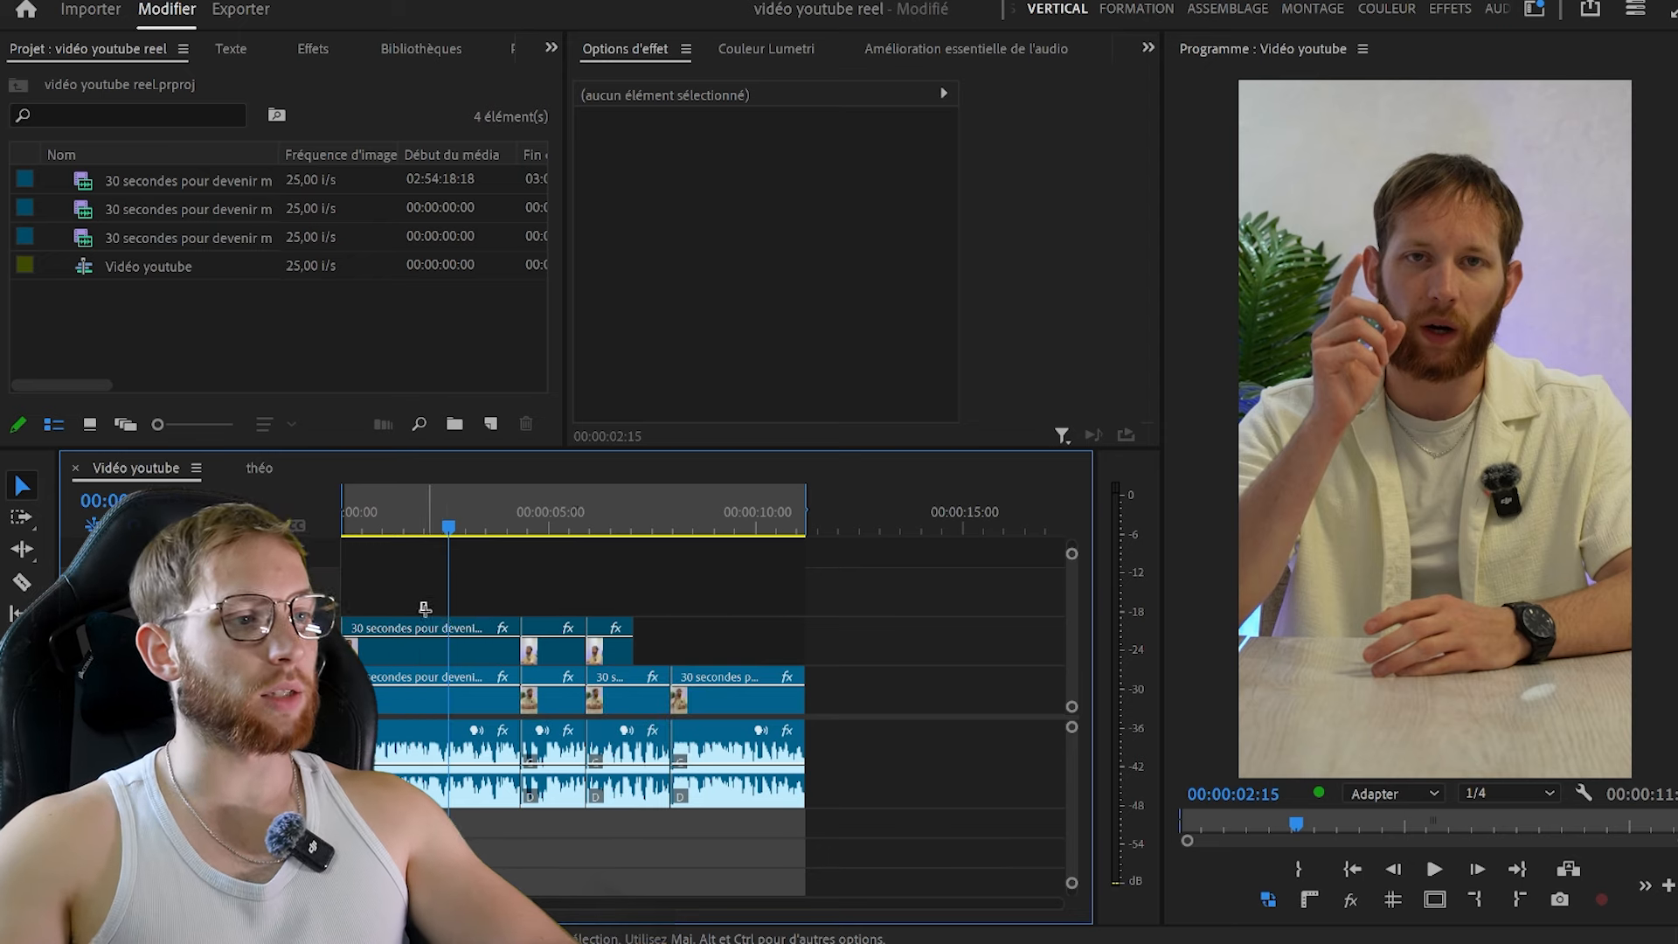
click(442, 635)
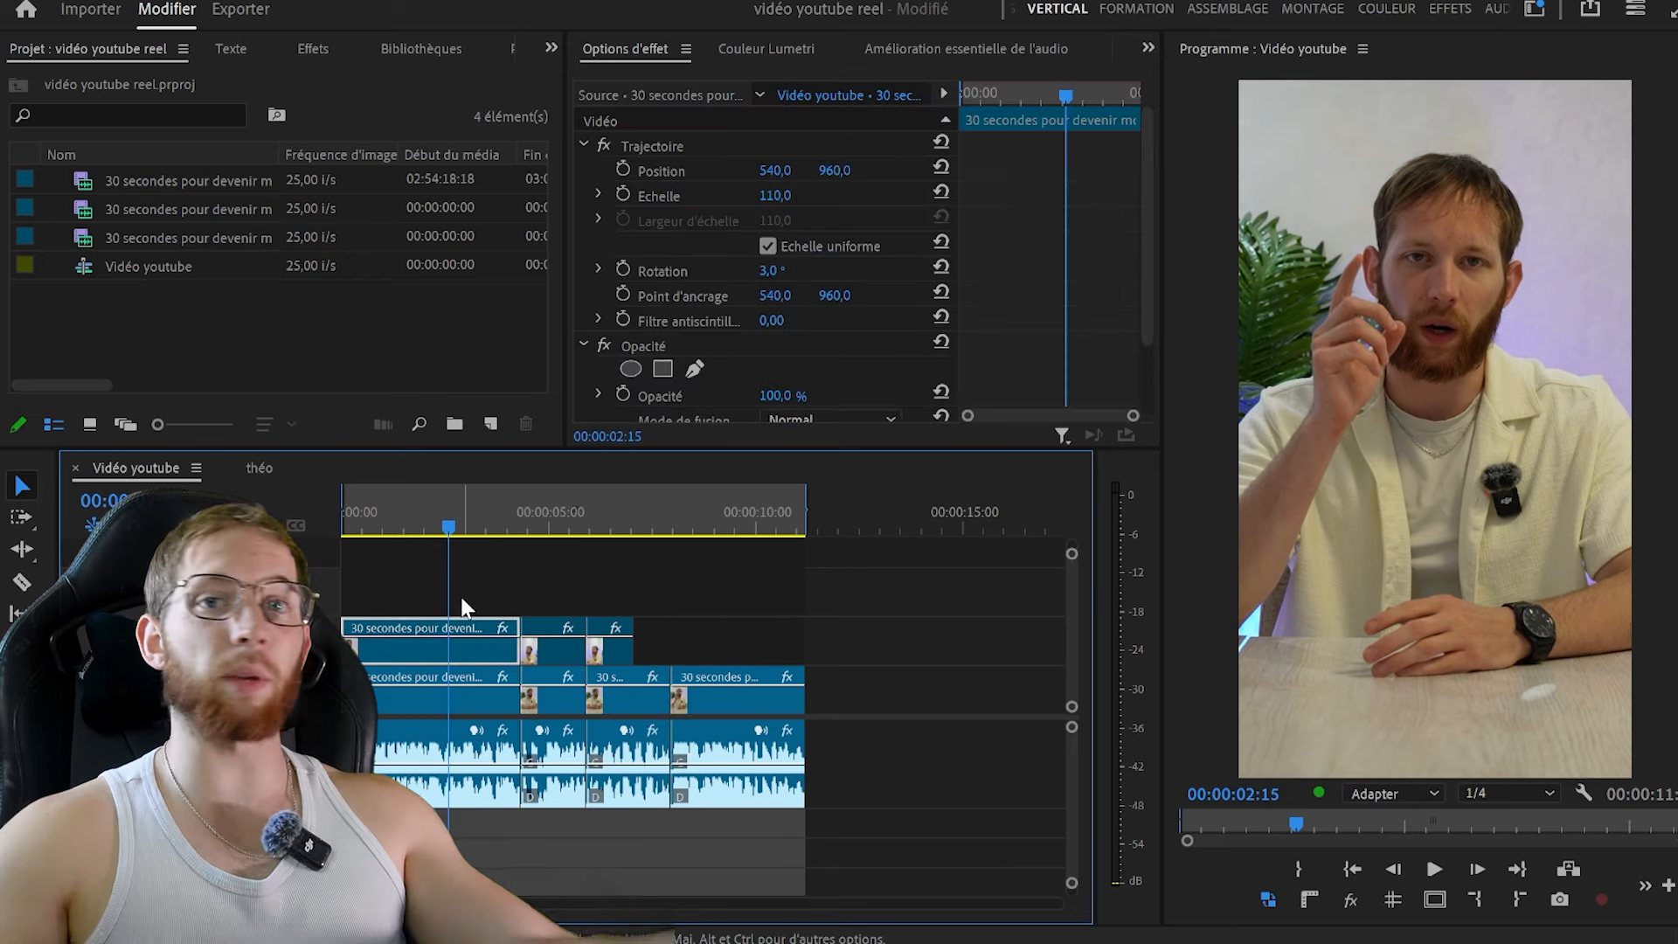
key(Delete)
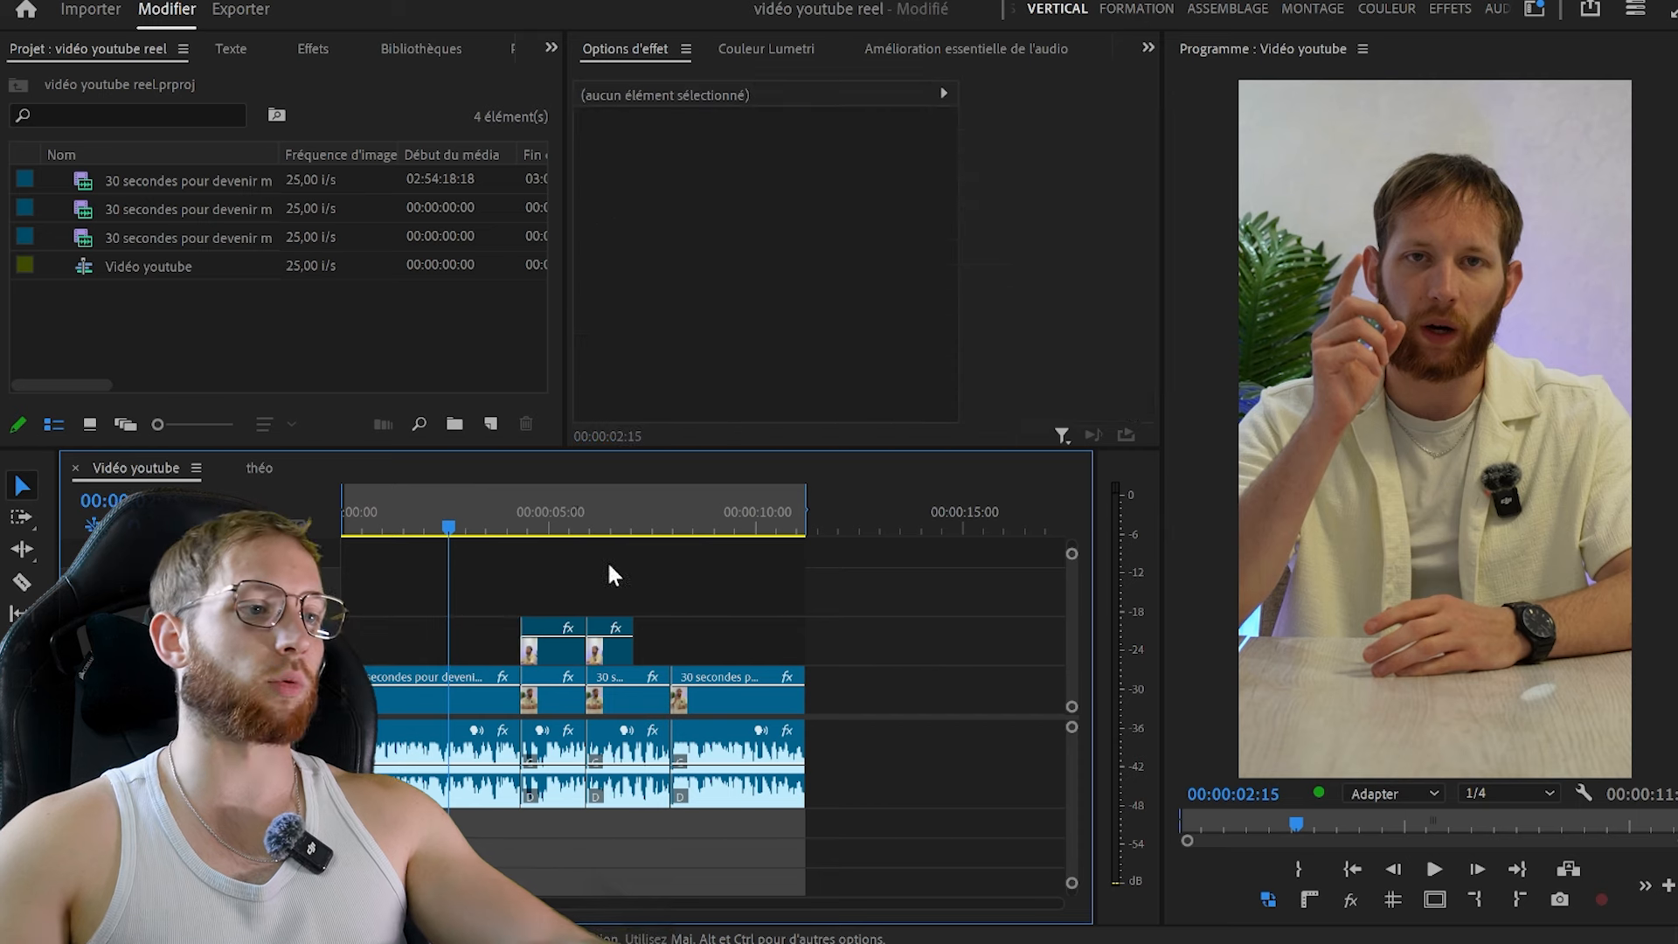
Import the rotoscoped théo_1.mov and place it from the sequence start on a track above both camera tracks
click(344, 515)
drag(543, 570, 650, 653)
click(598, 611)
drag(611, 597, 574, 635)
click(730, 605)
key(minus)
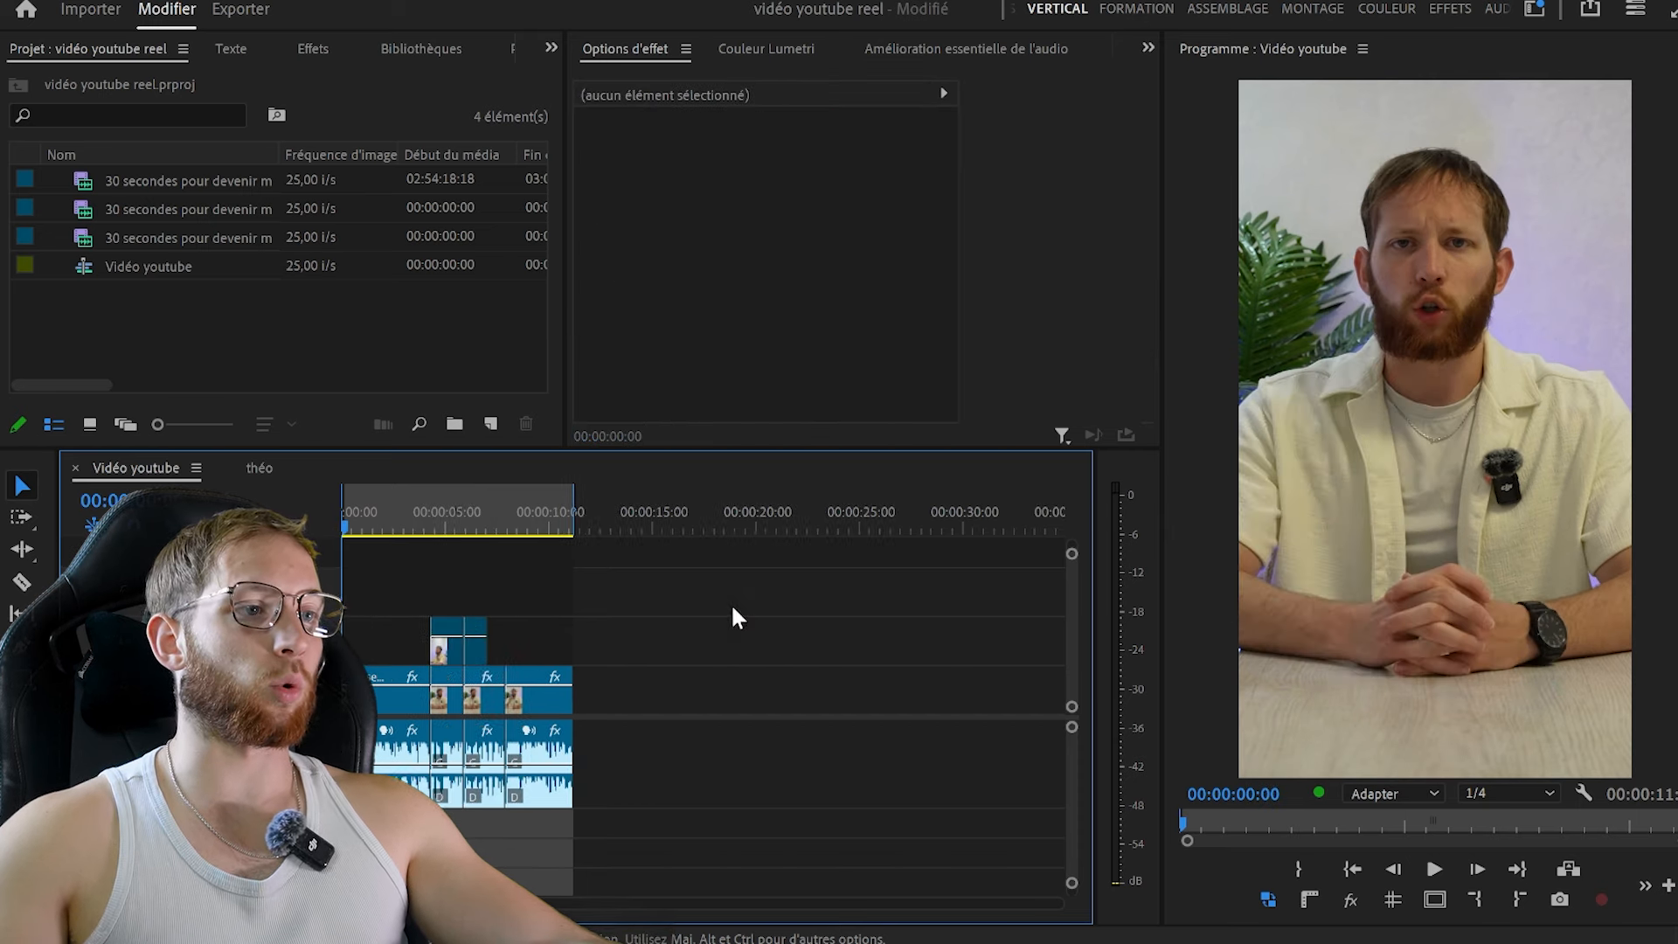
key(alt+Tab)
drag(1200, 935, 536, 632)
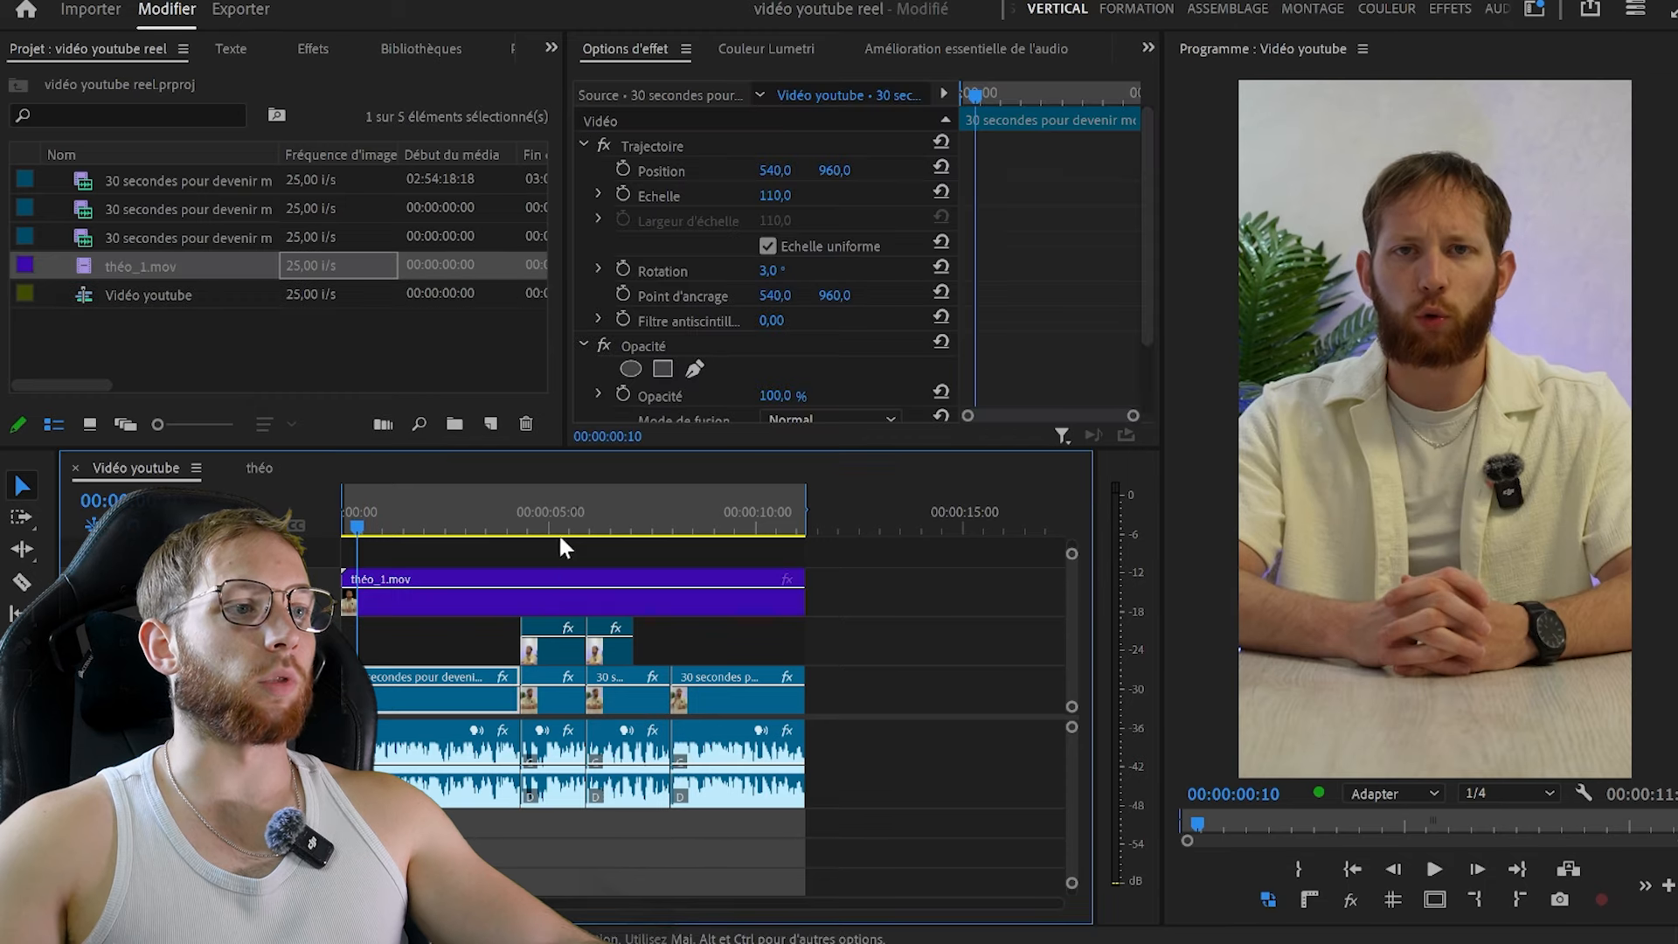
Place the Adobe After Effects logo image directly beneath théo_1.mov from the sequence start and reposition it in the frame
click(457, 524)
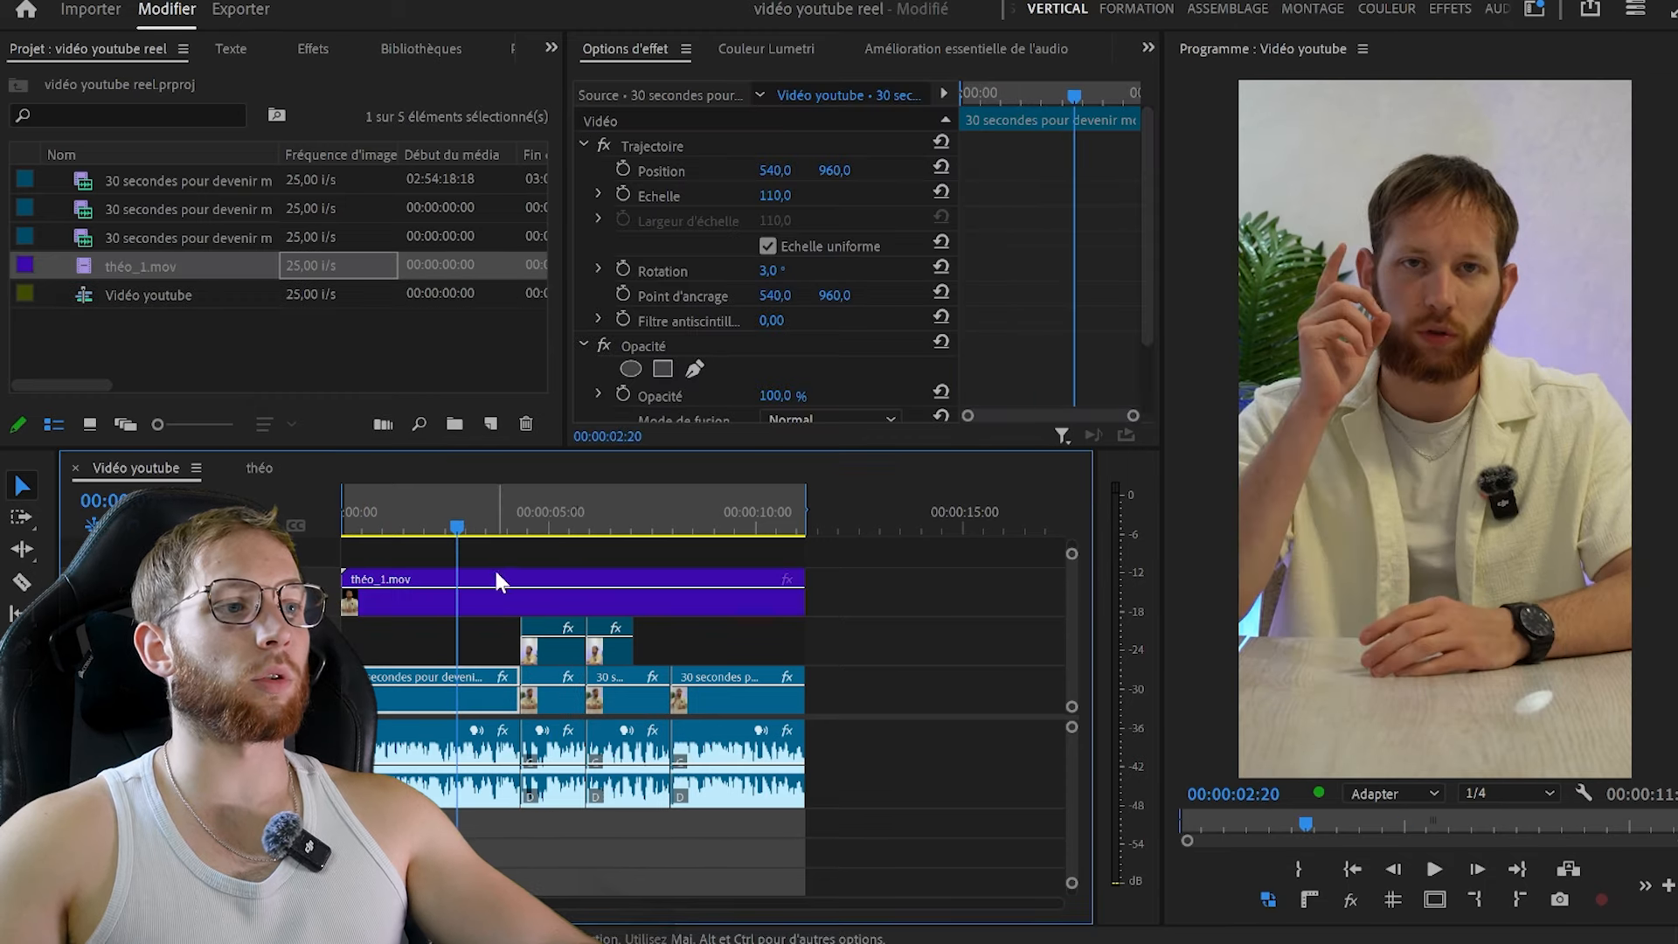
click(874, 630)
scroll(1068, 602, up, 1)
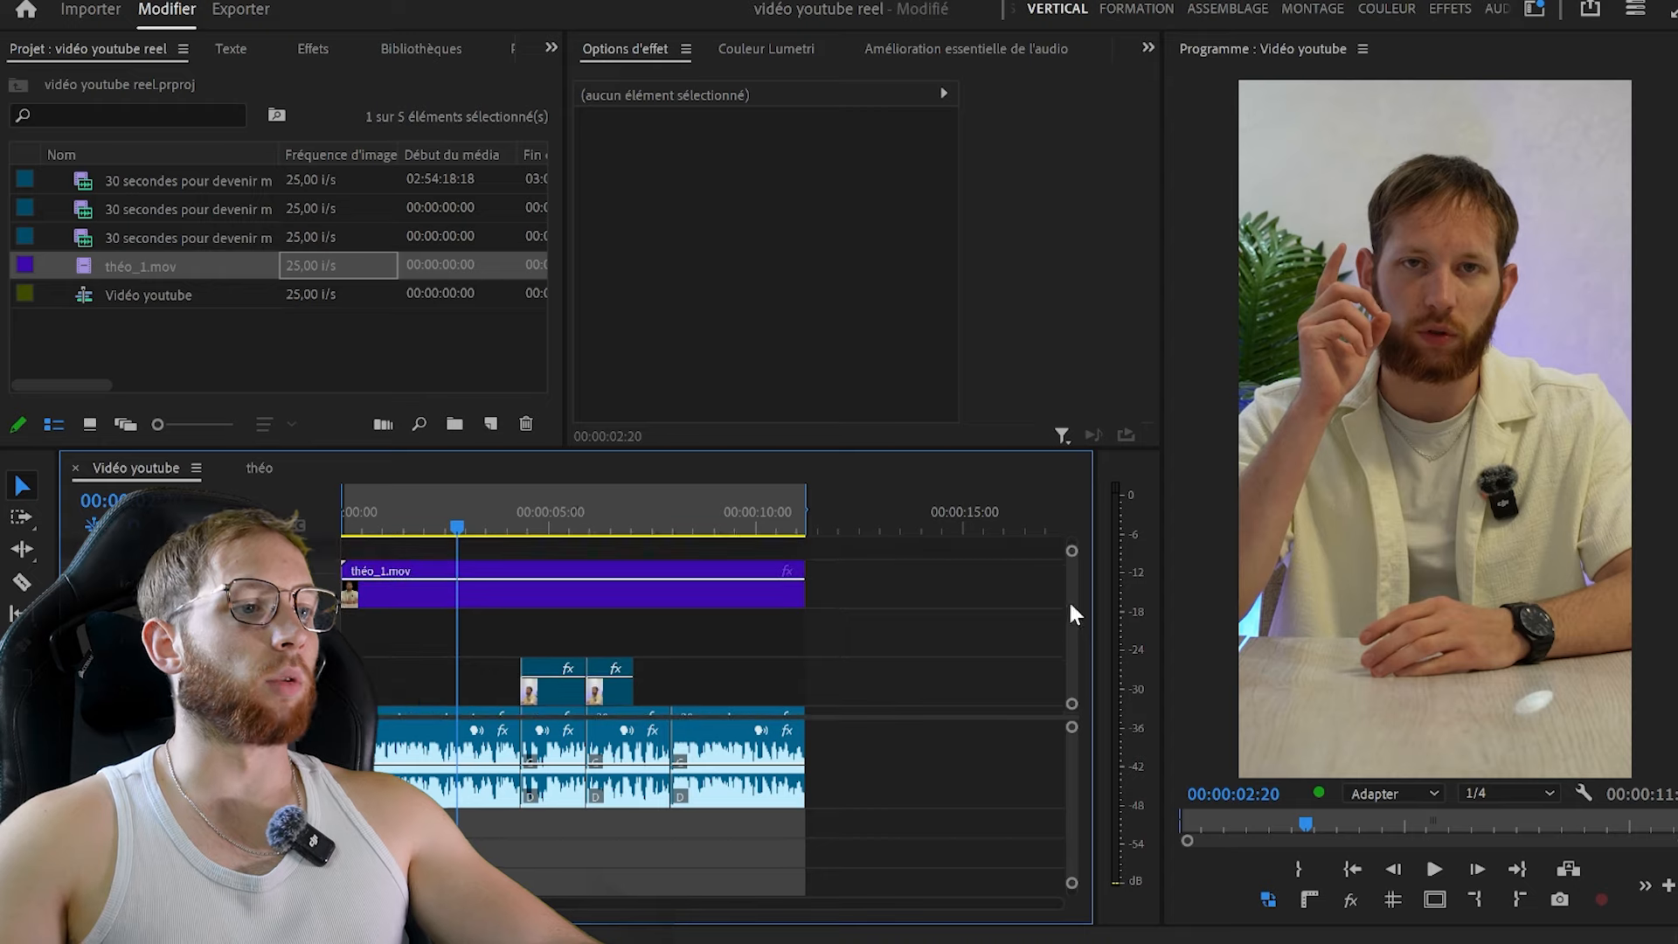
click(959, 935)
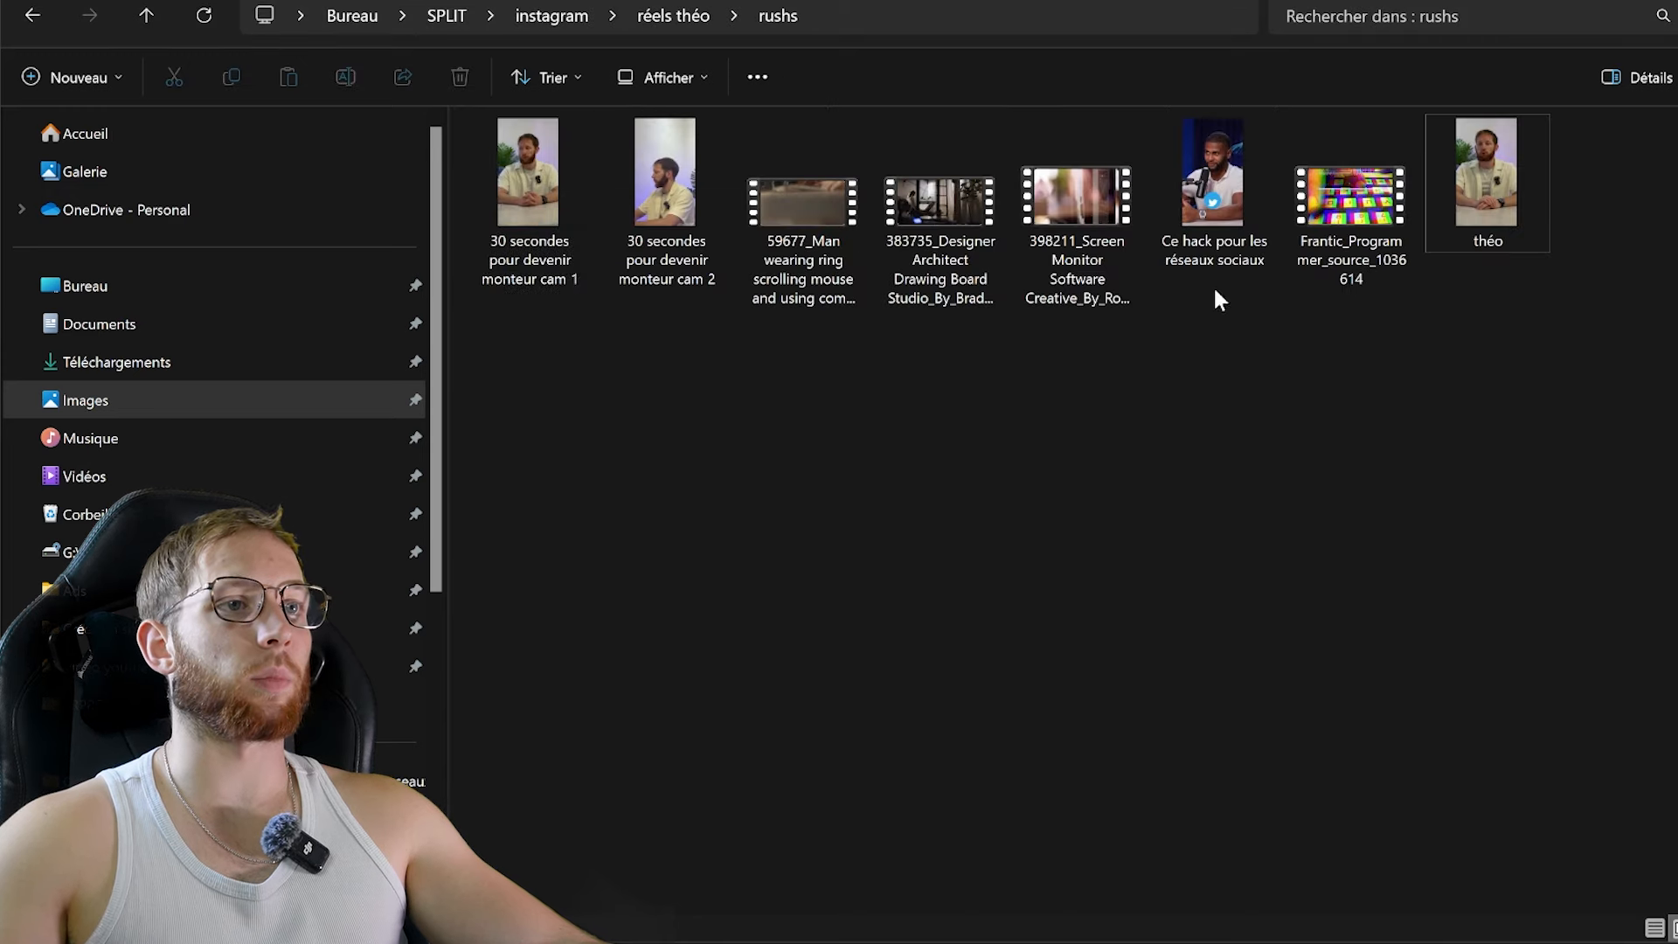
click(147, 15)
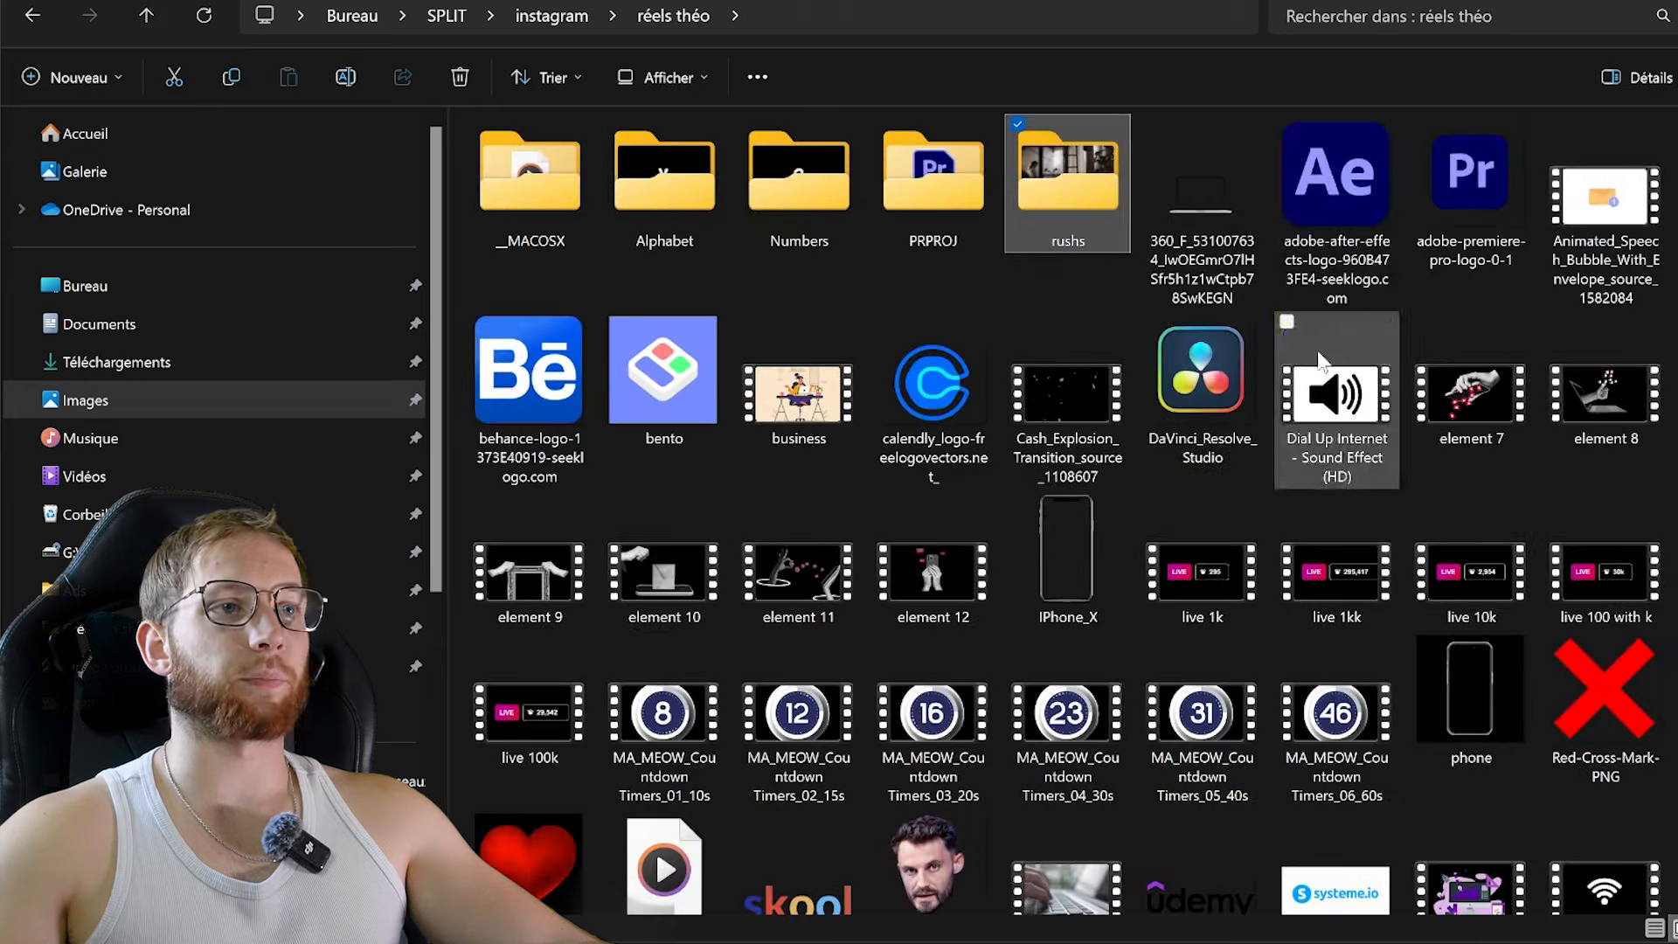
click(1330, 212)
drag(1333, 187, 349, 629)
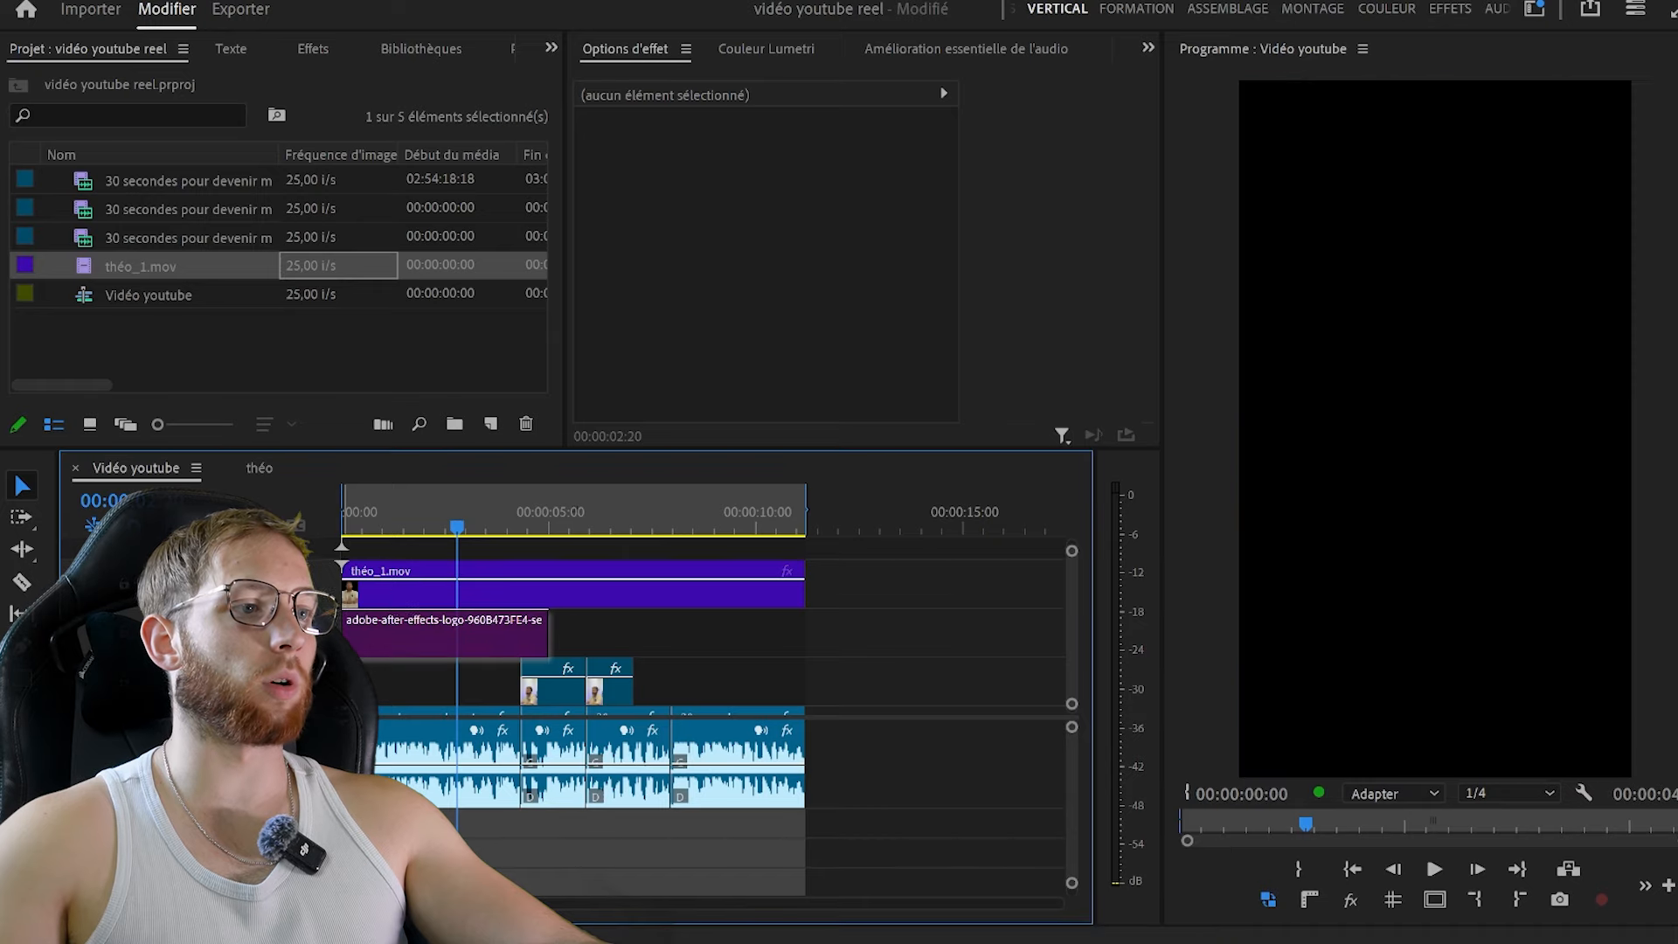
click(428, 617)
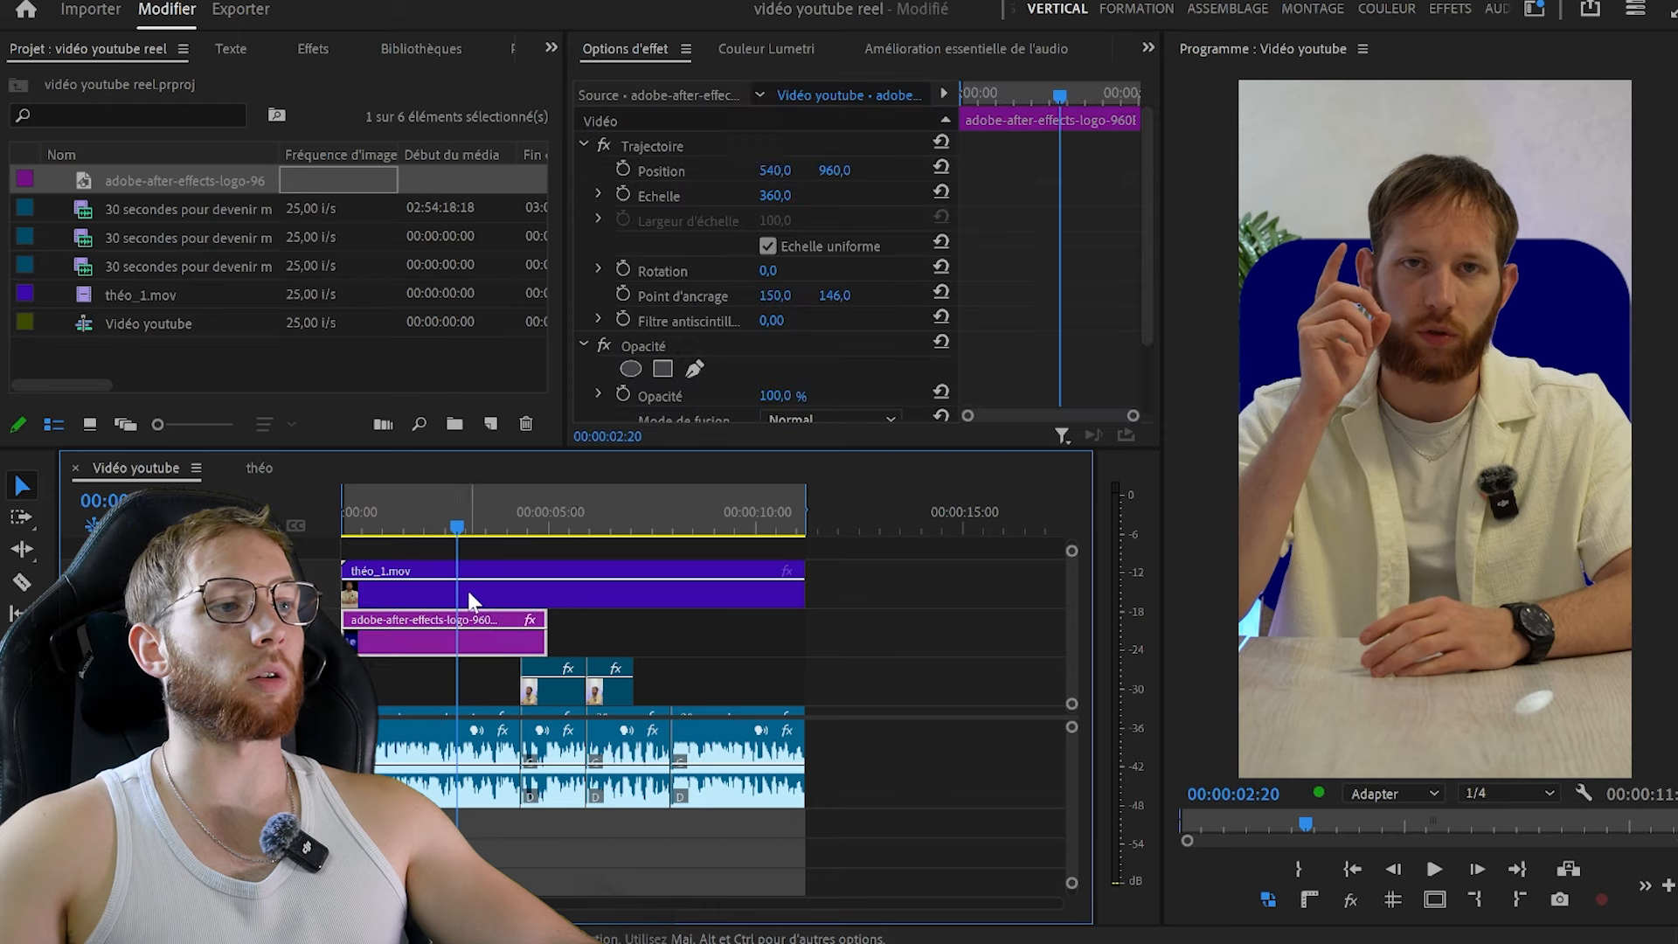
click(733, 145)
drag(1366, 400, 1434, 463)
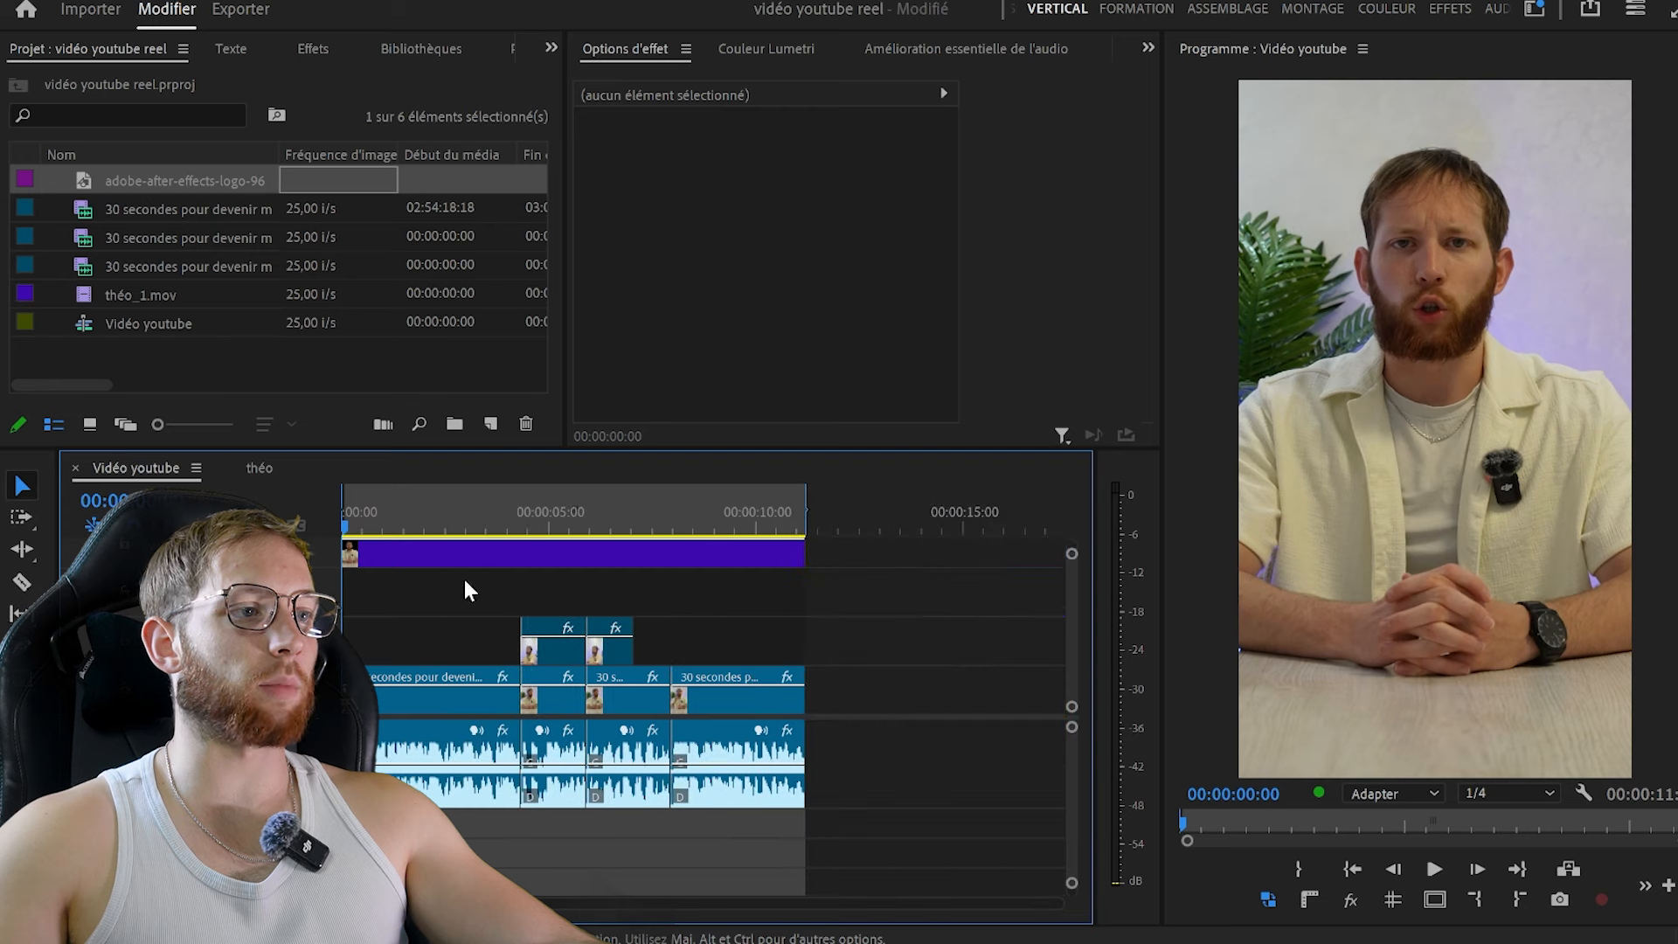
Move théo_1.mov up to track V7, keeping it aligned with the sequence start
key(grave)
drag(456, 335, 445, 183)
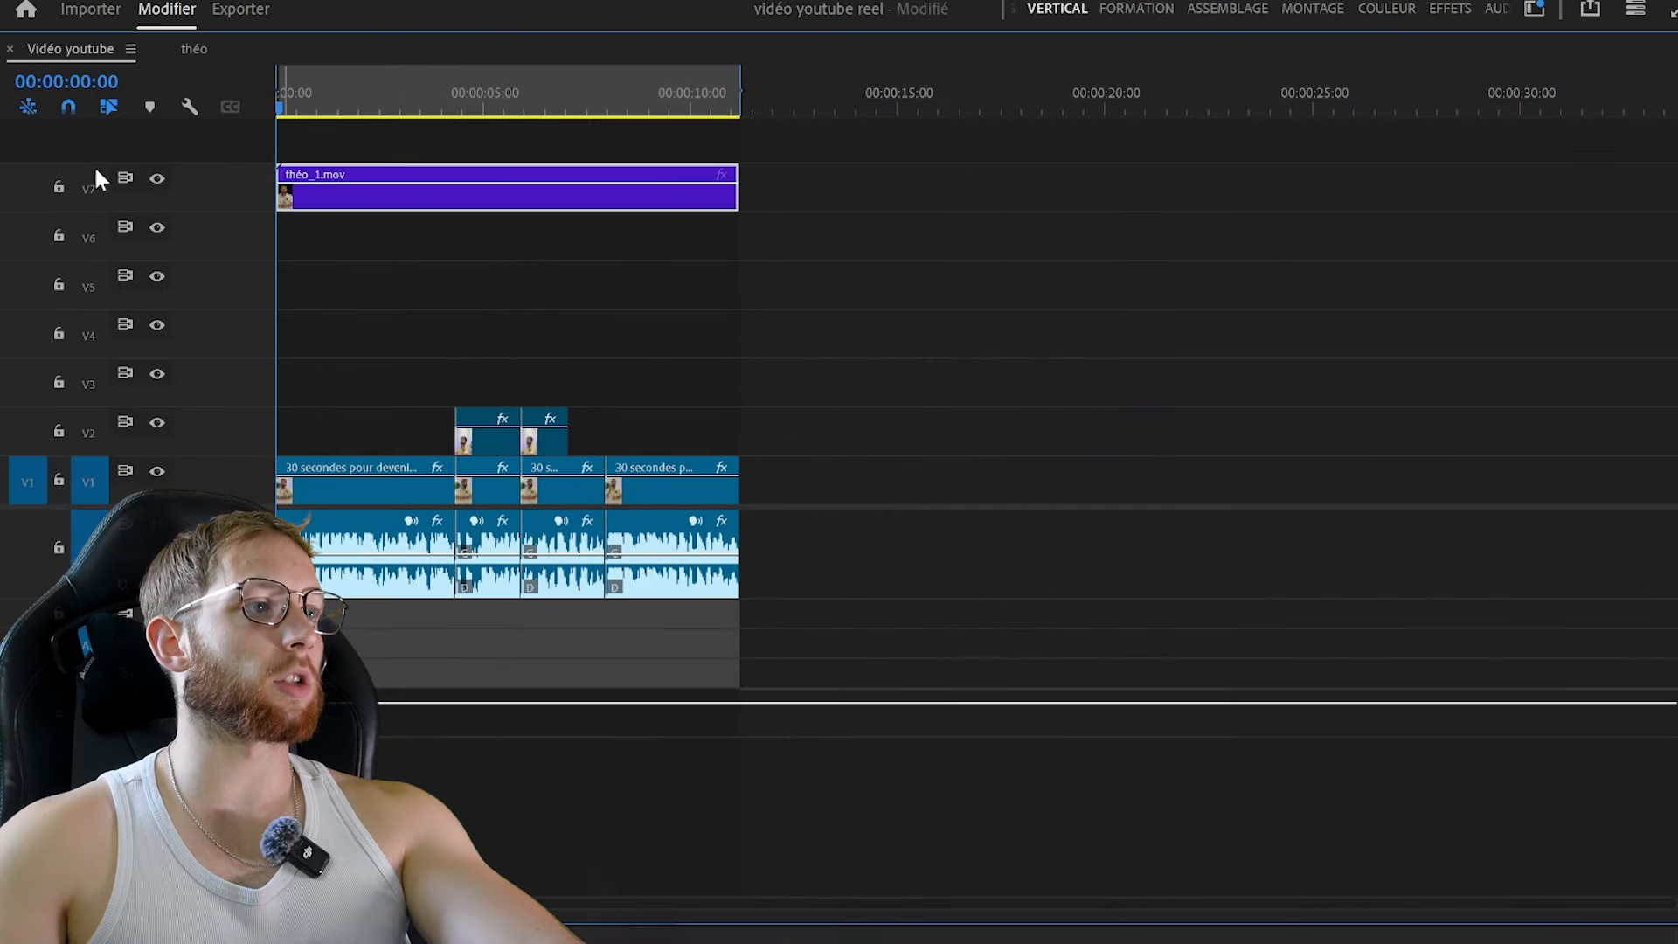
click(534, 271)
key(grave)
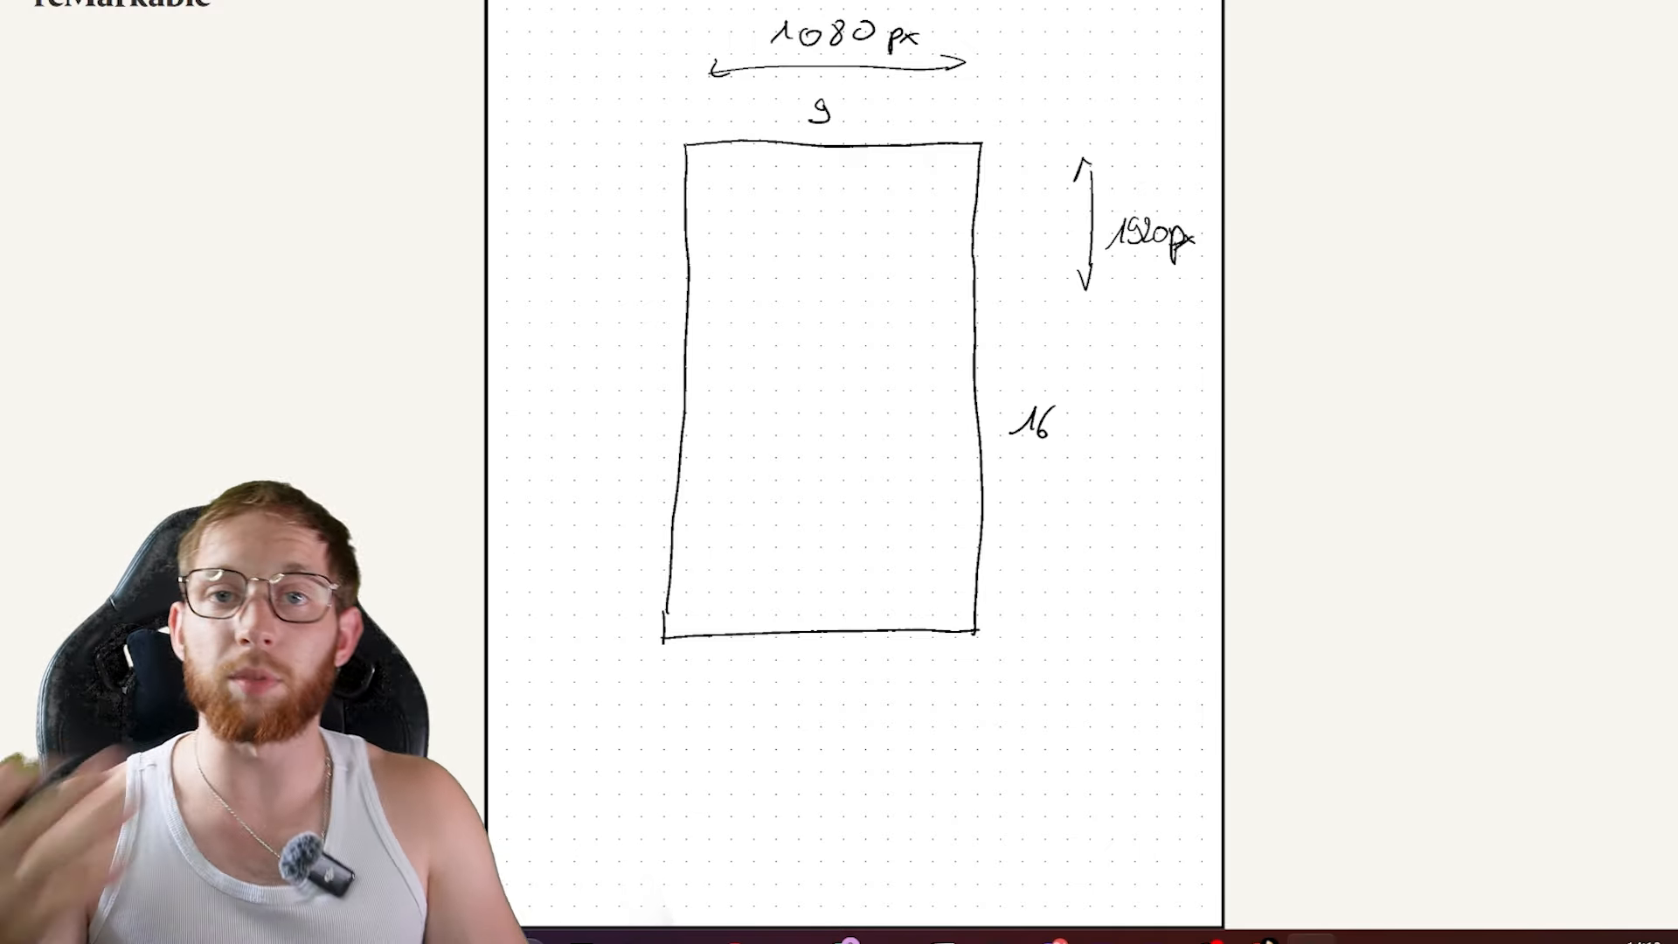
In the reMarkable sketch, draw a description box in the vertical frame's lower-left corner and a column of reel icons at lower right
drag(684, 561, 681, 618)
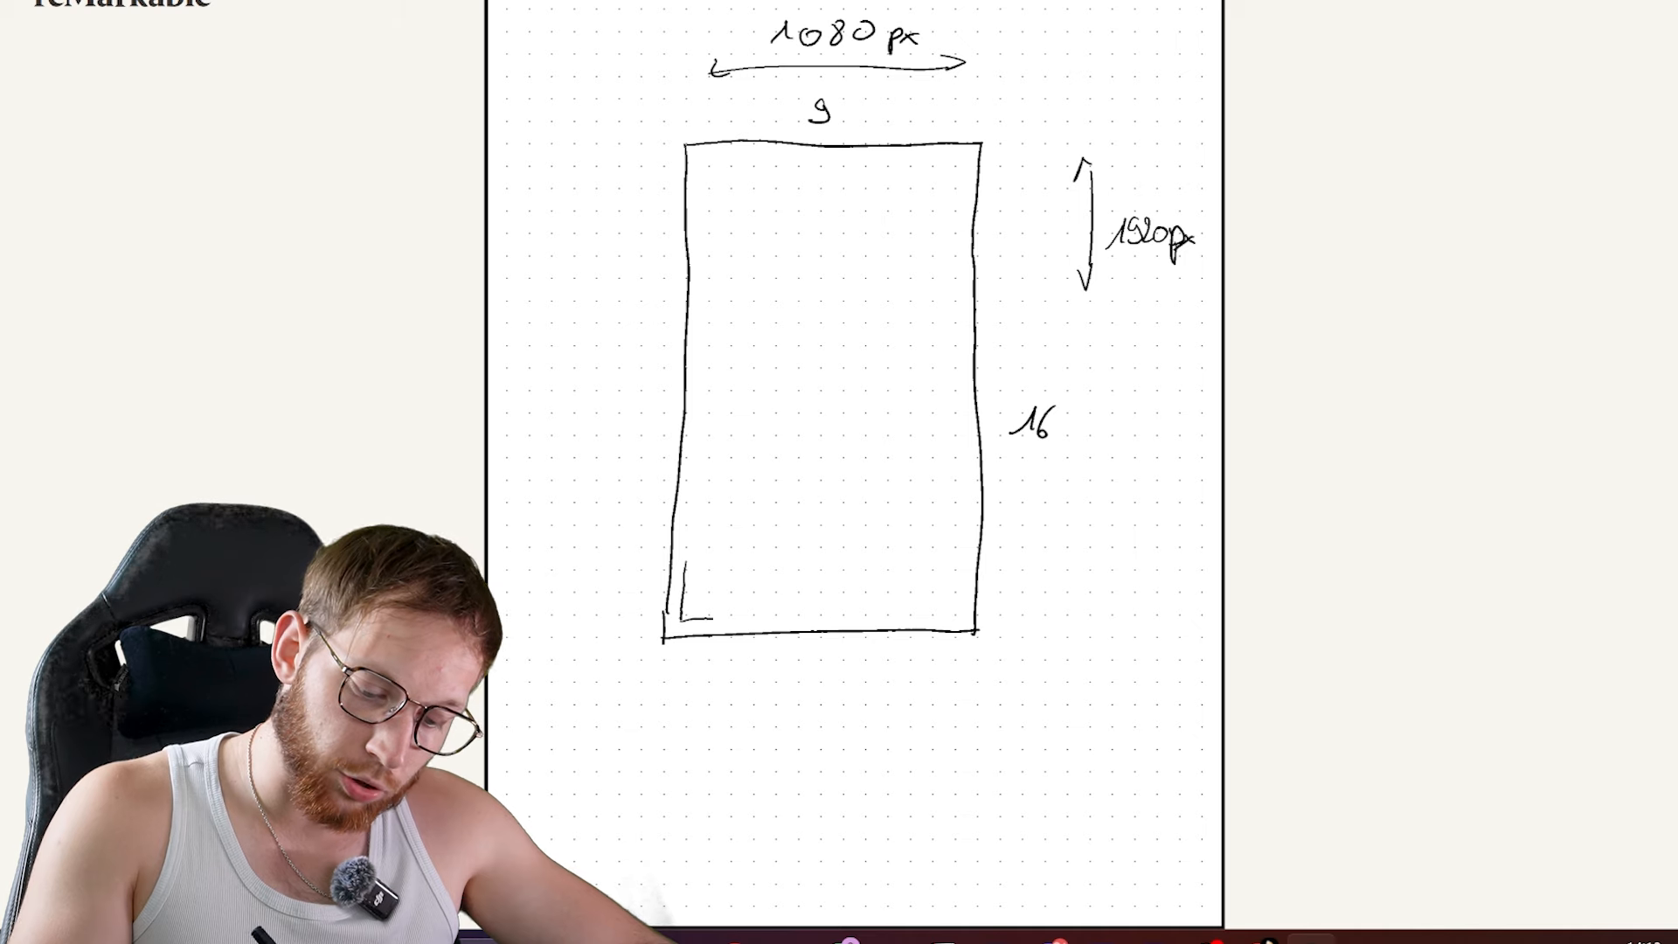
drag(684, 556, 864, 554)
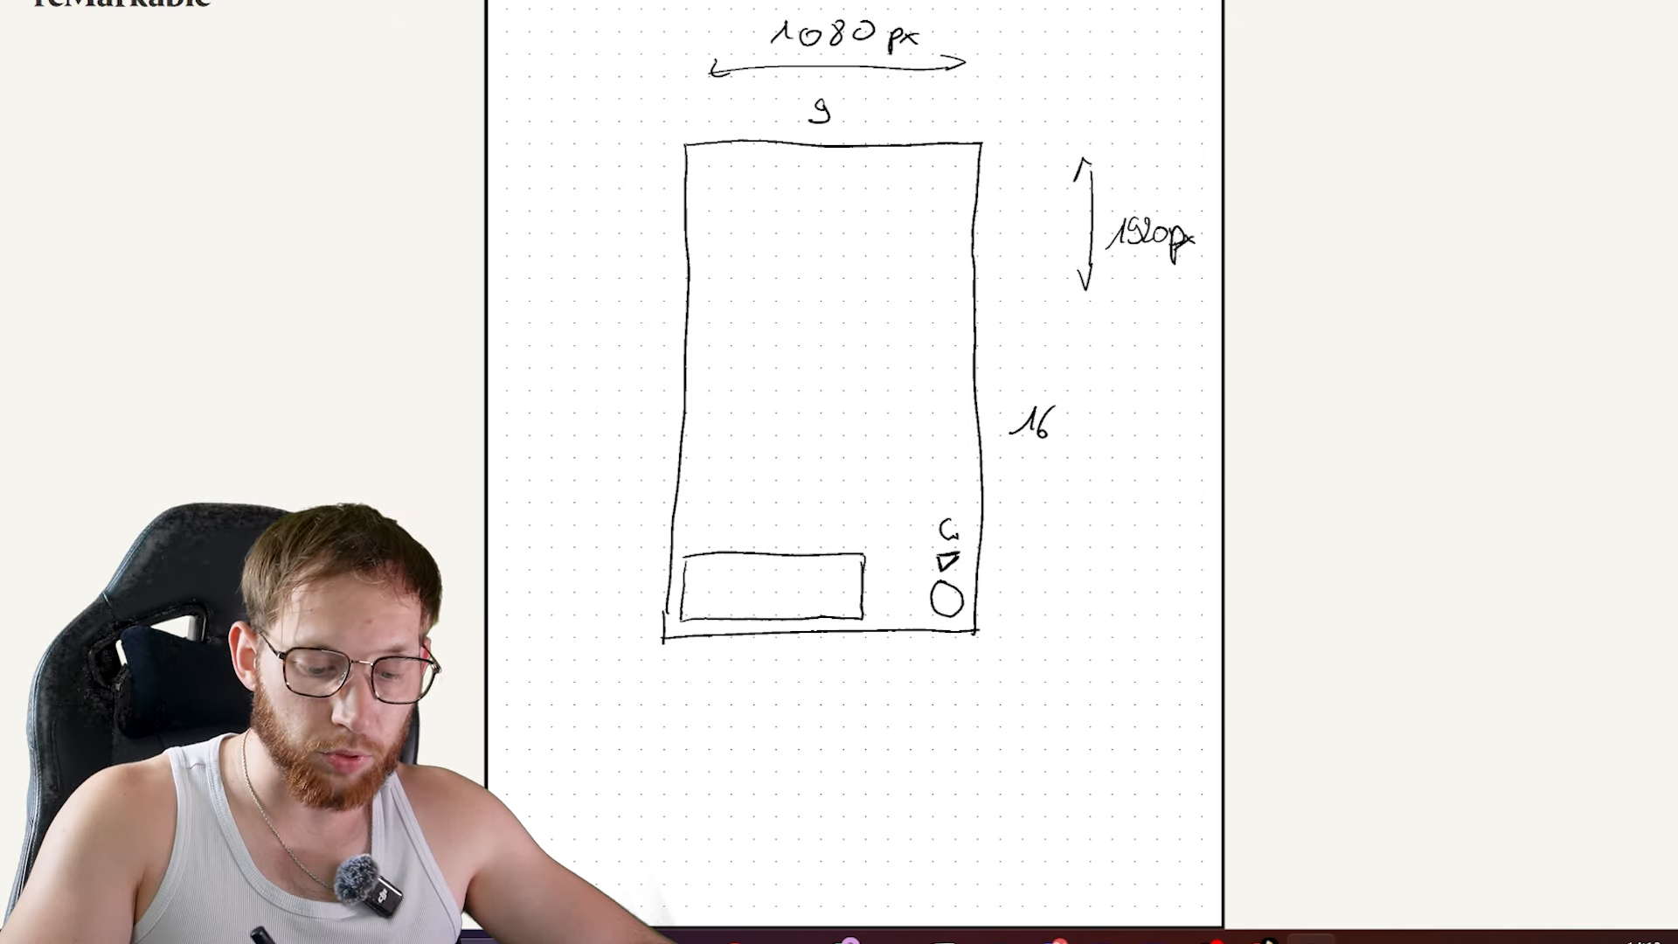
drag(948, 483, 951, 482)
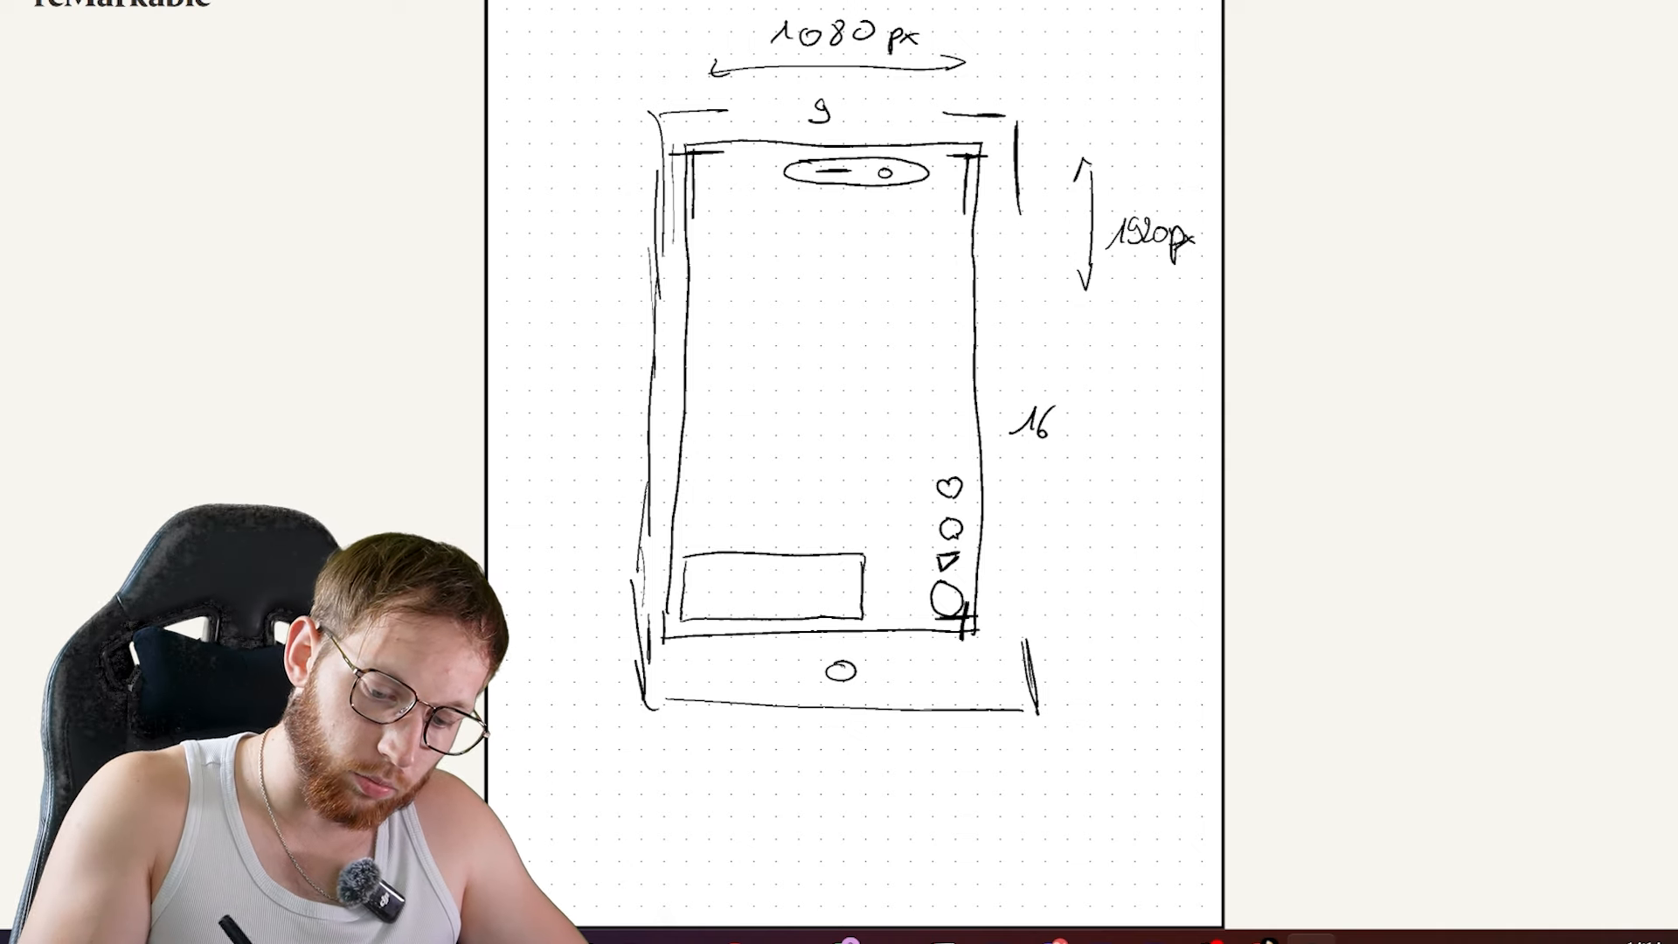
Mark the side margins of the sketched frame and extend the description box upward with an arrow and a higher top edge
drag(645, 621, 679, 621)
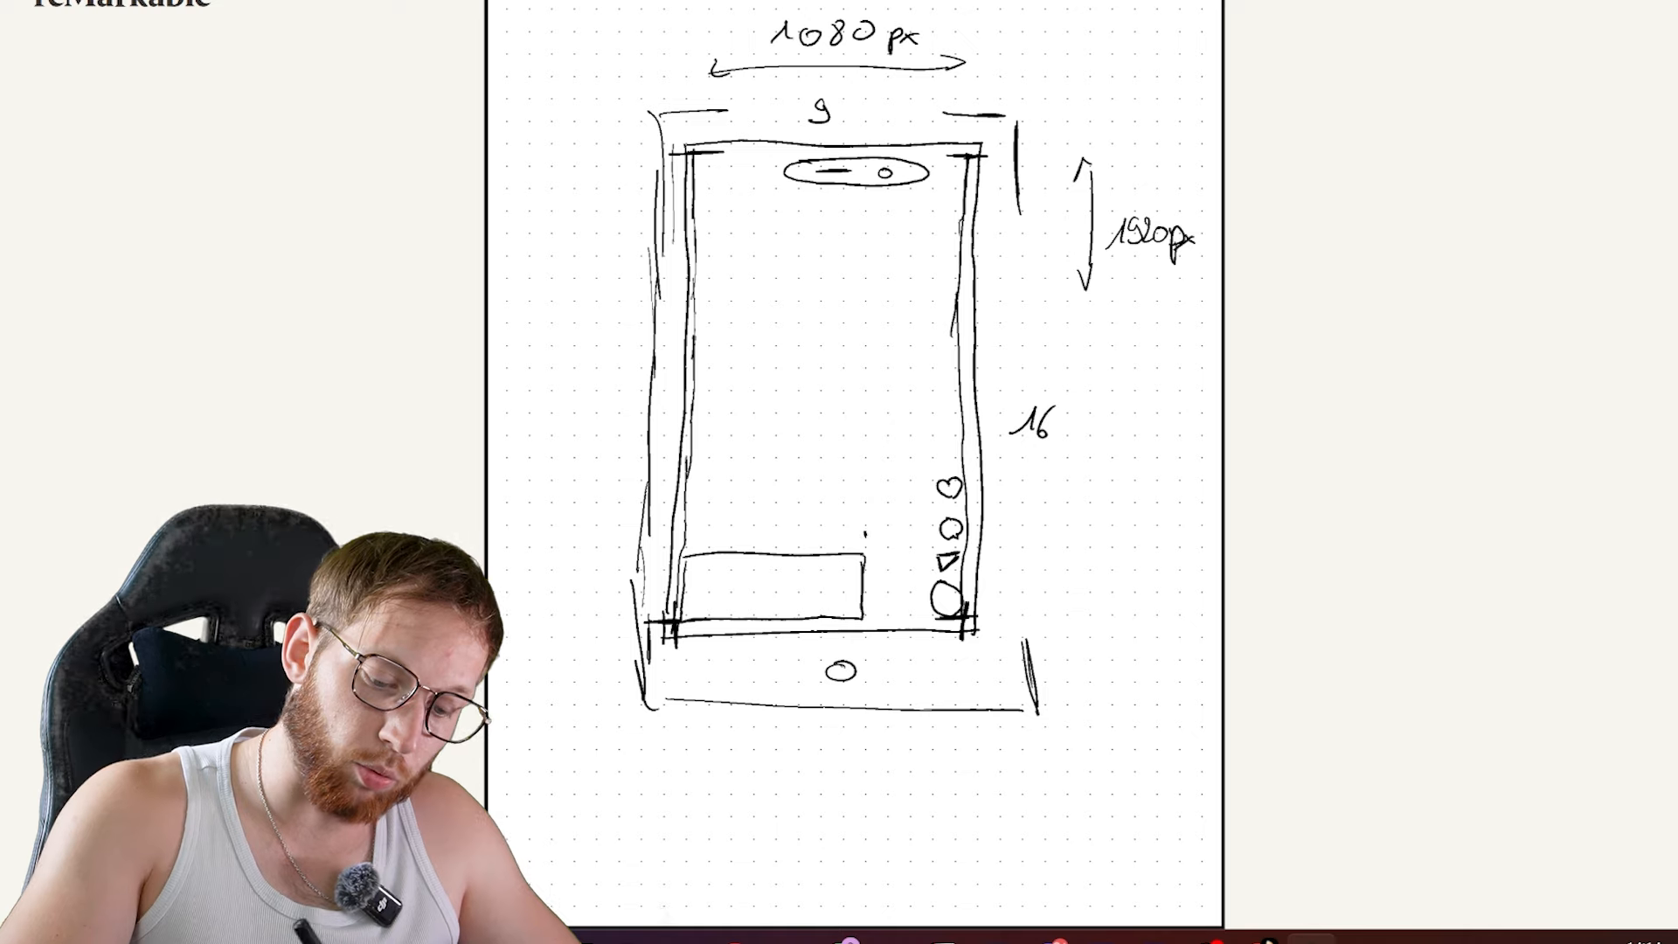
drag(863, 572, 868, 516)
mouse_move(698, 490)
mouse_down()
mouse_move(837, 490)
mouse_move(861, 568)
mouse_move(861, 497)
mouse_up()
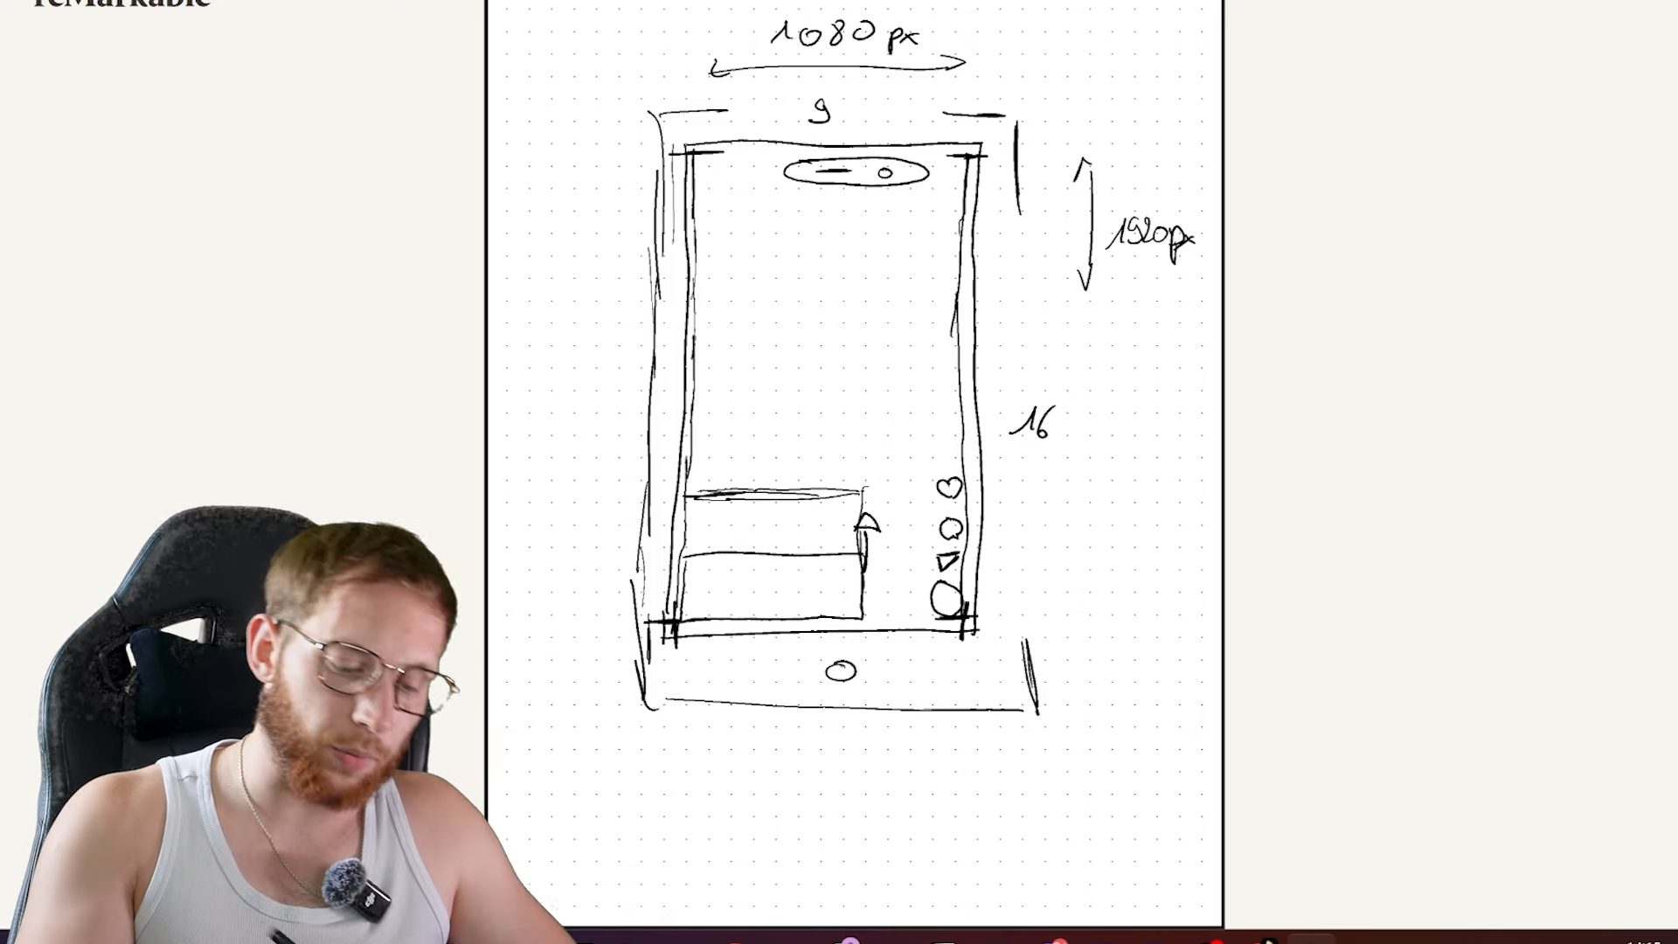
Draw guide lines above the description area, beside and above the icon column, and below the phone's camera notch
drag(556, 496, 1112, 501)
drag(926, 122, 938, 791)
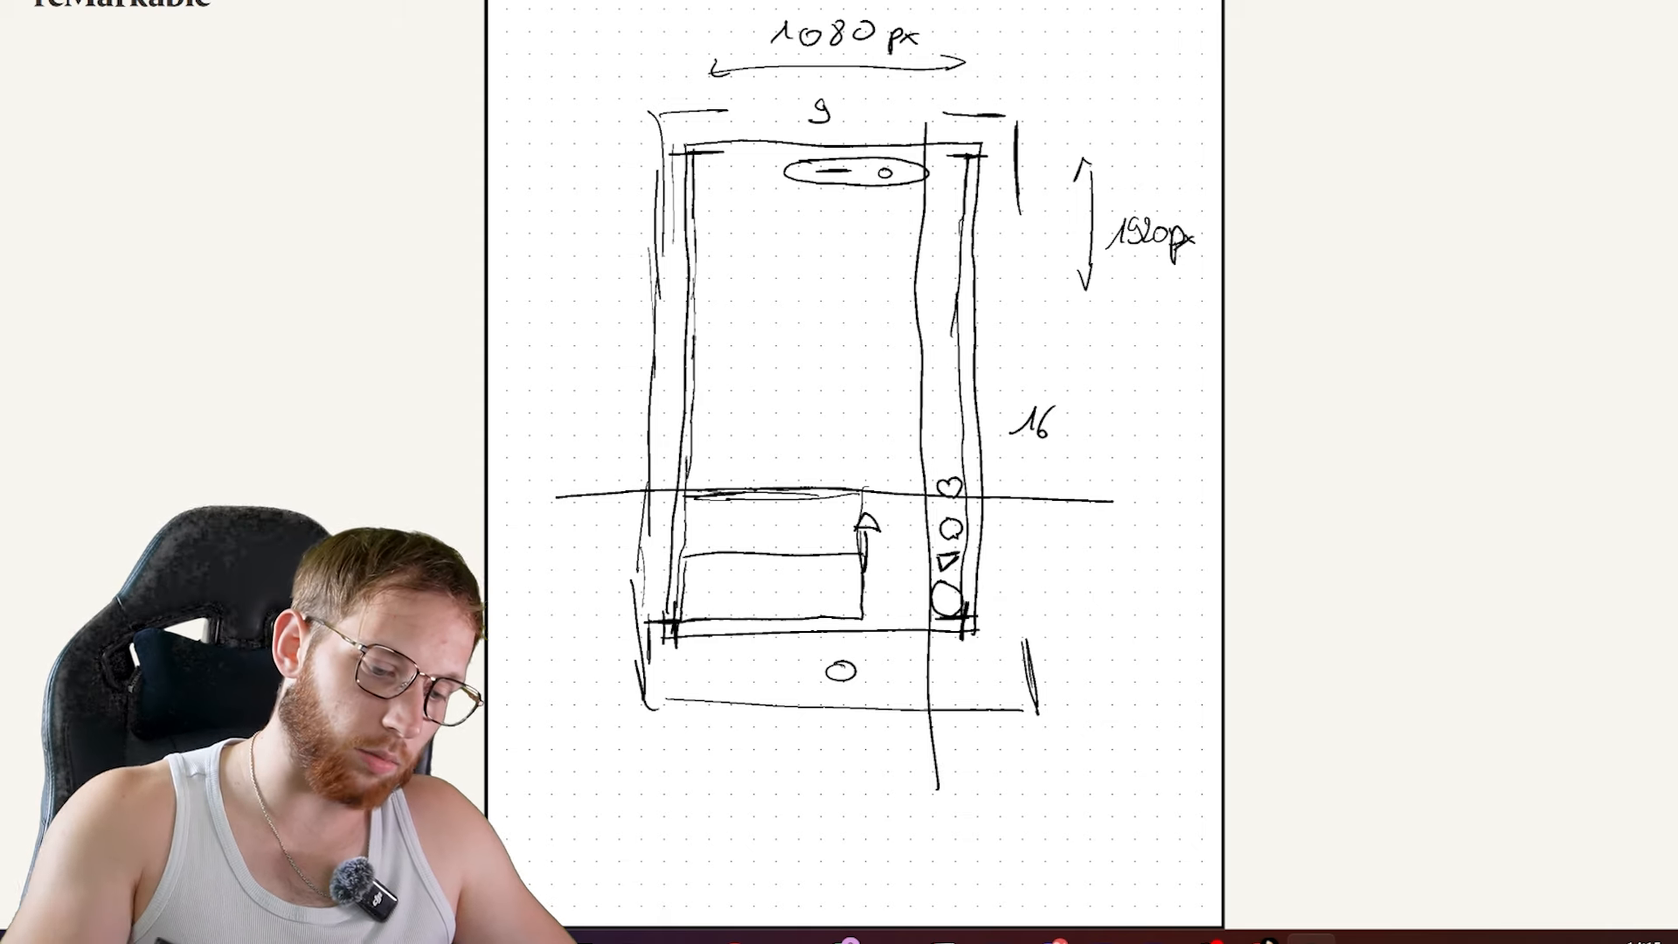
drag(590, 194, 1065, 200)
drag(613, 451, 1138, 459)
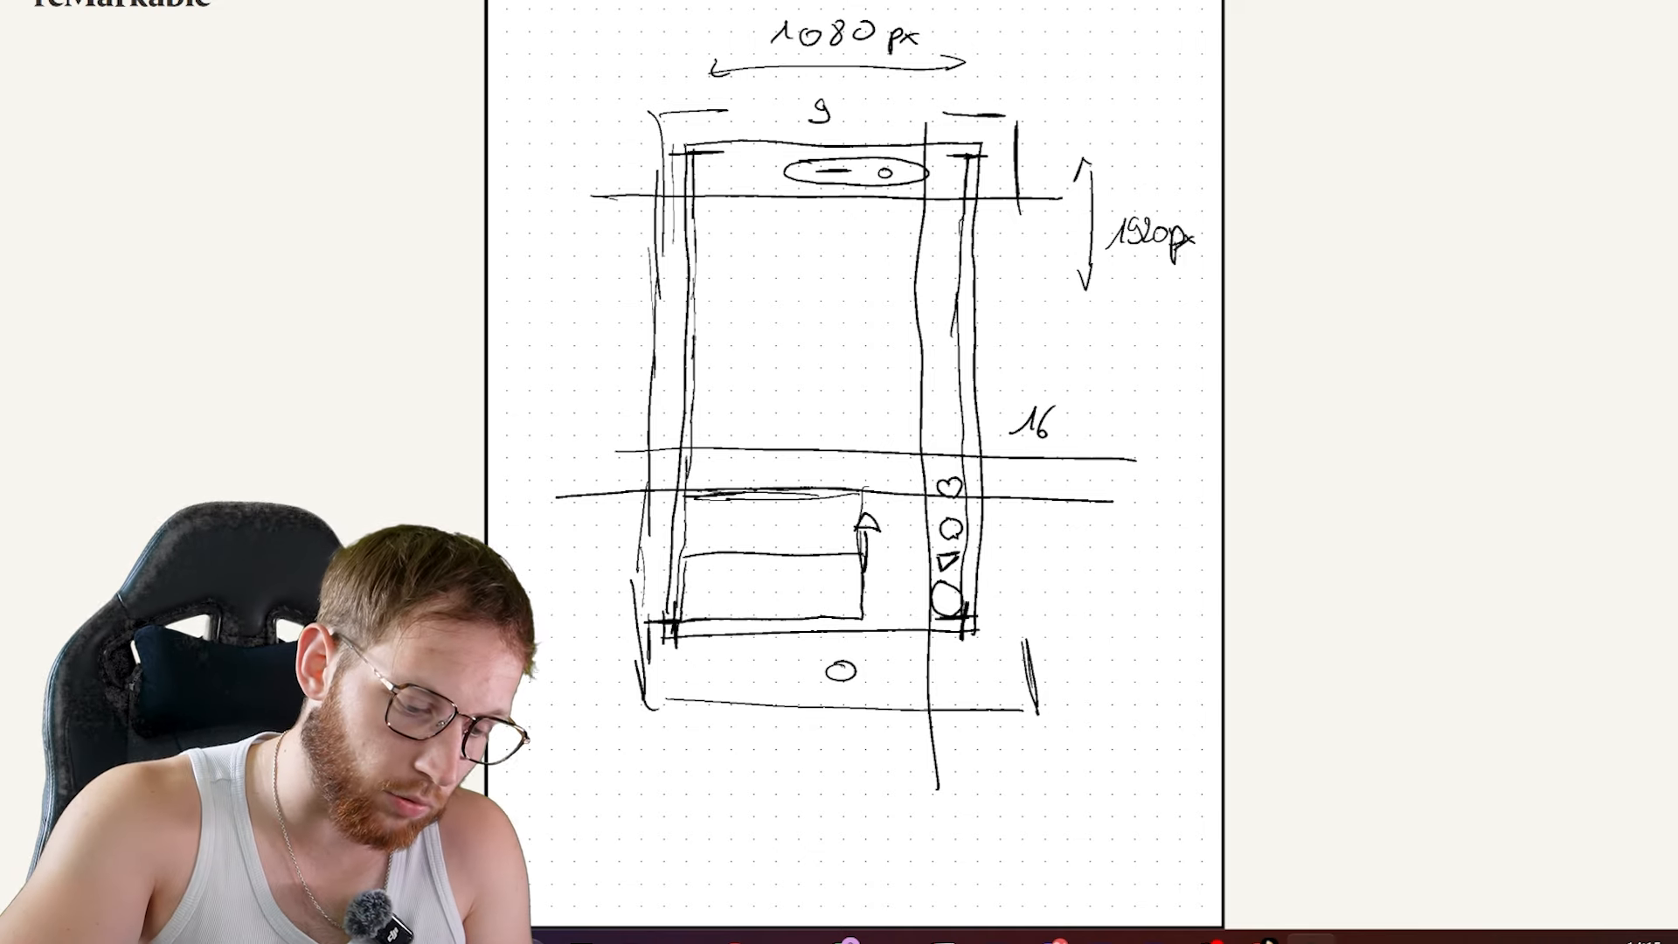
Outline the usable area inside the guide lines and write "Safe zone" in its centre
drag(722, 192, 697, 215)
drag(732, 200, 701, 234)
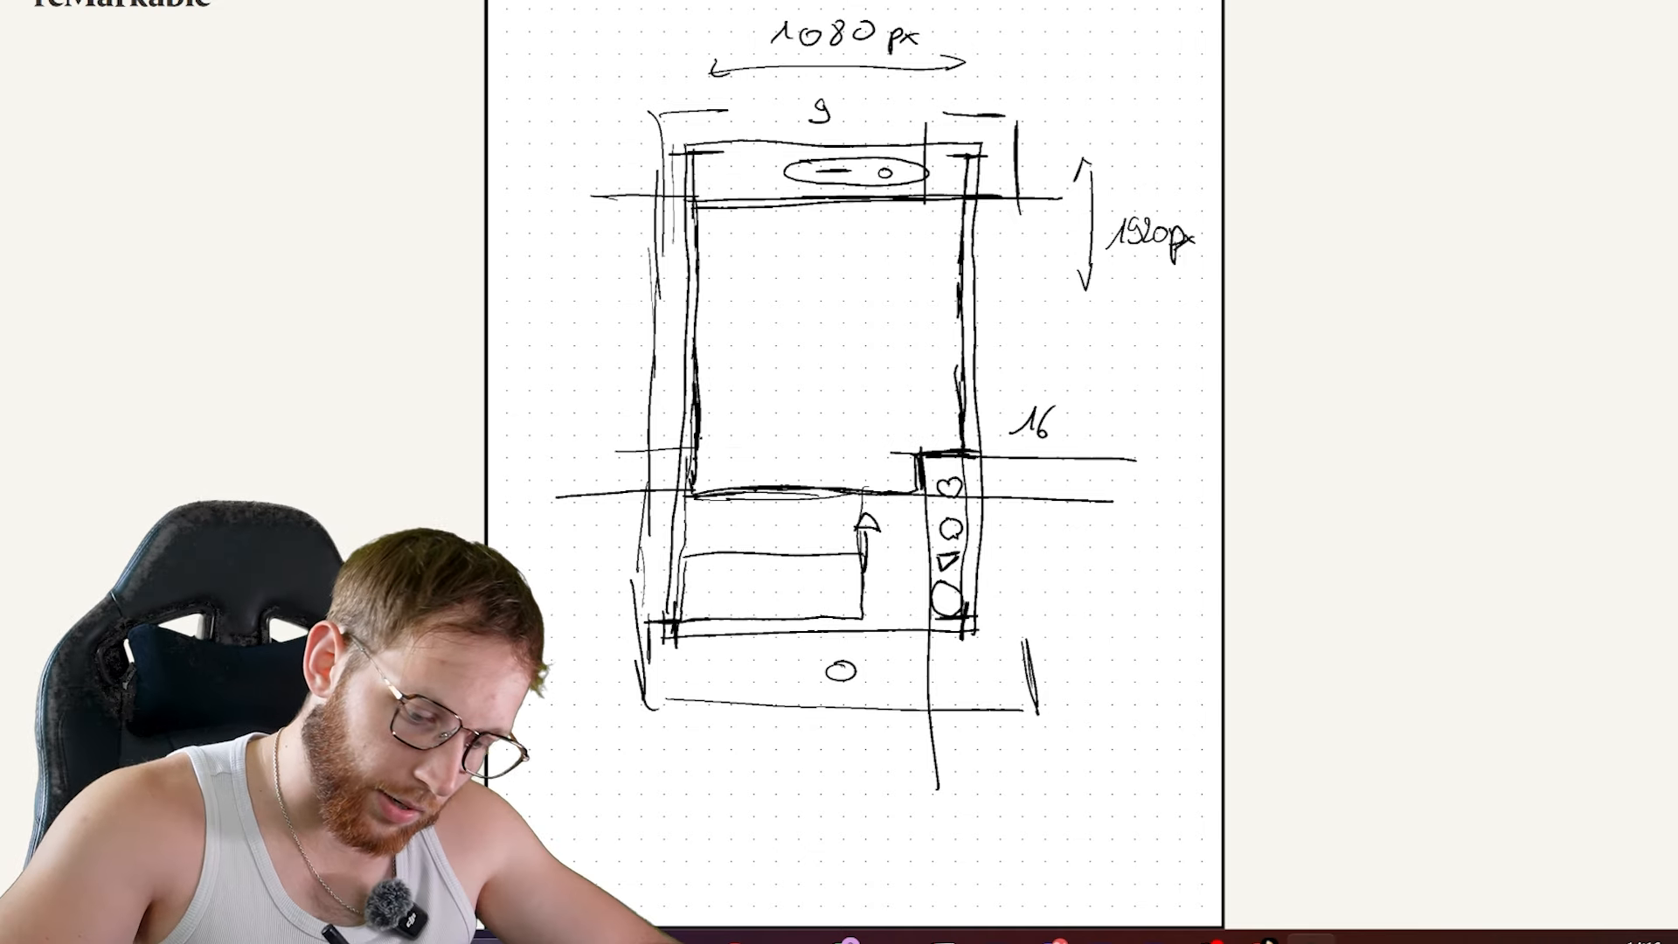
mouse_move(776, 302)
mouse_down()
mouse_move(761, 326)
mouse_move(799, 327)
mouse_move(804, 353)
mouse_up()
mouse_move(802, 321)
mouse_down()
mouse_move(848, 341)
mouse_move(827, 354)
mouse_up()
drag(864, 315, 862, 325)
drag(869, 327, 894, 322)
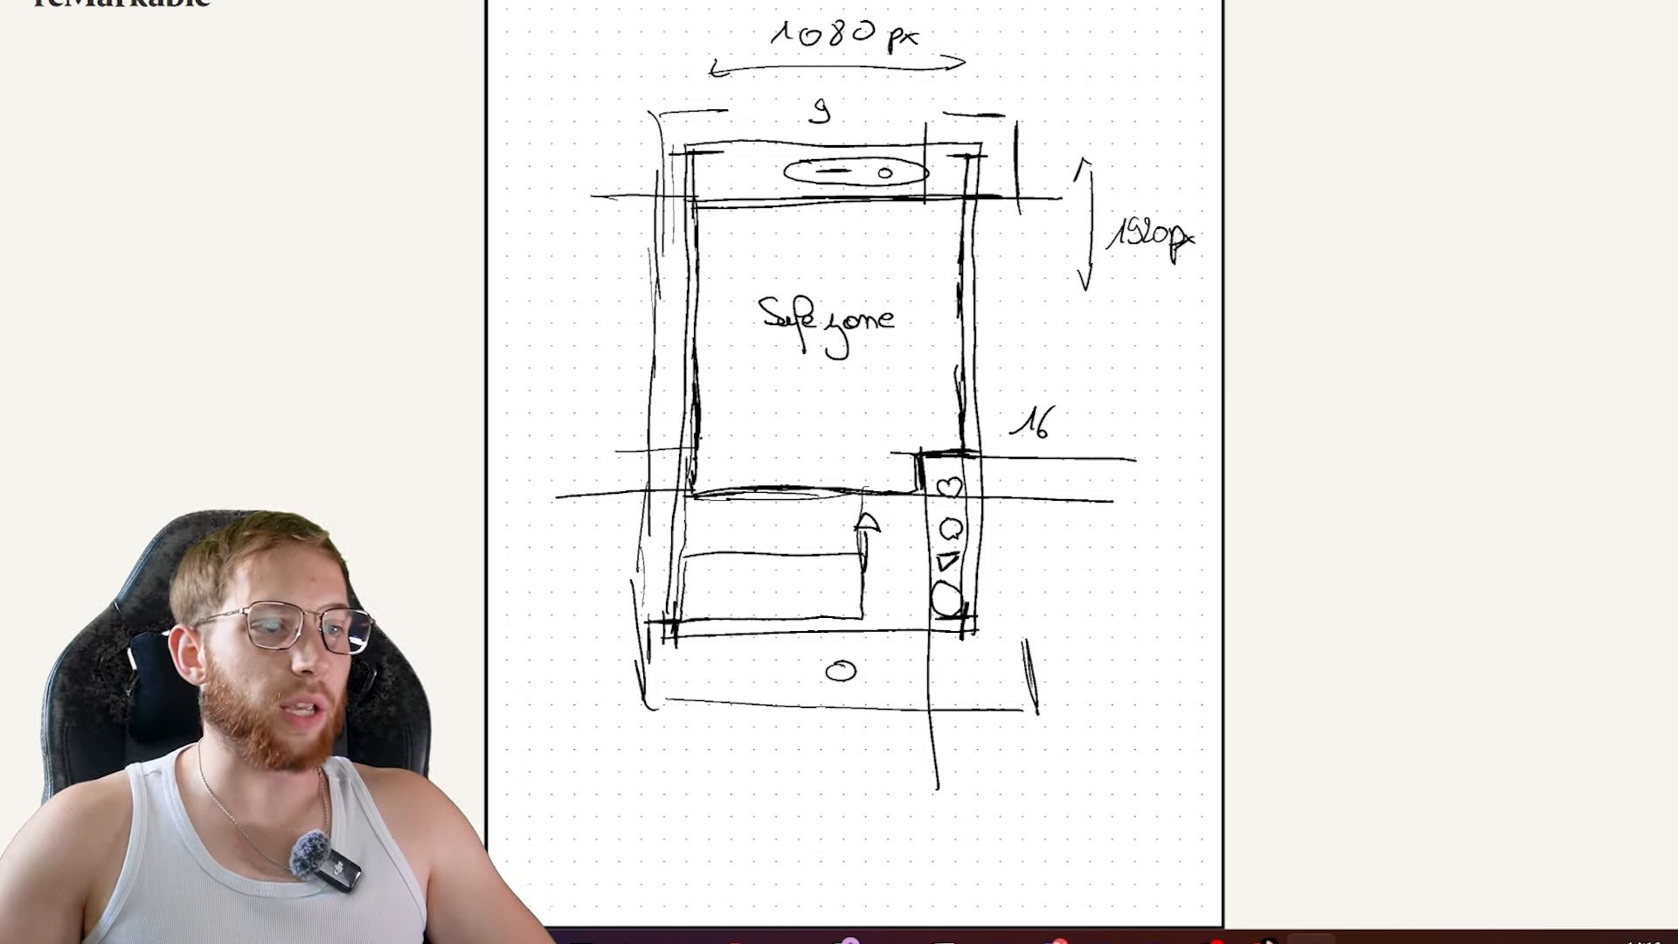
mouse_move(633, 675)
mouse_down()
mouse_move(1042, 719)
mouse_move(1032, 639)
mouse_up()
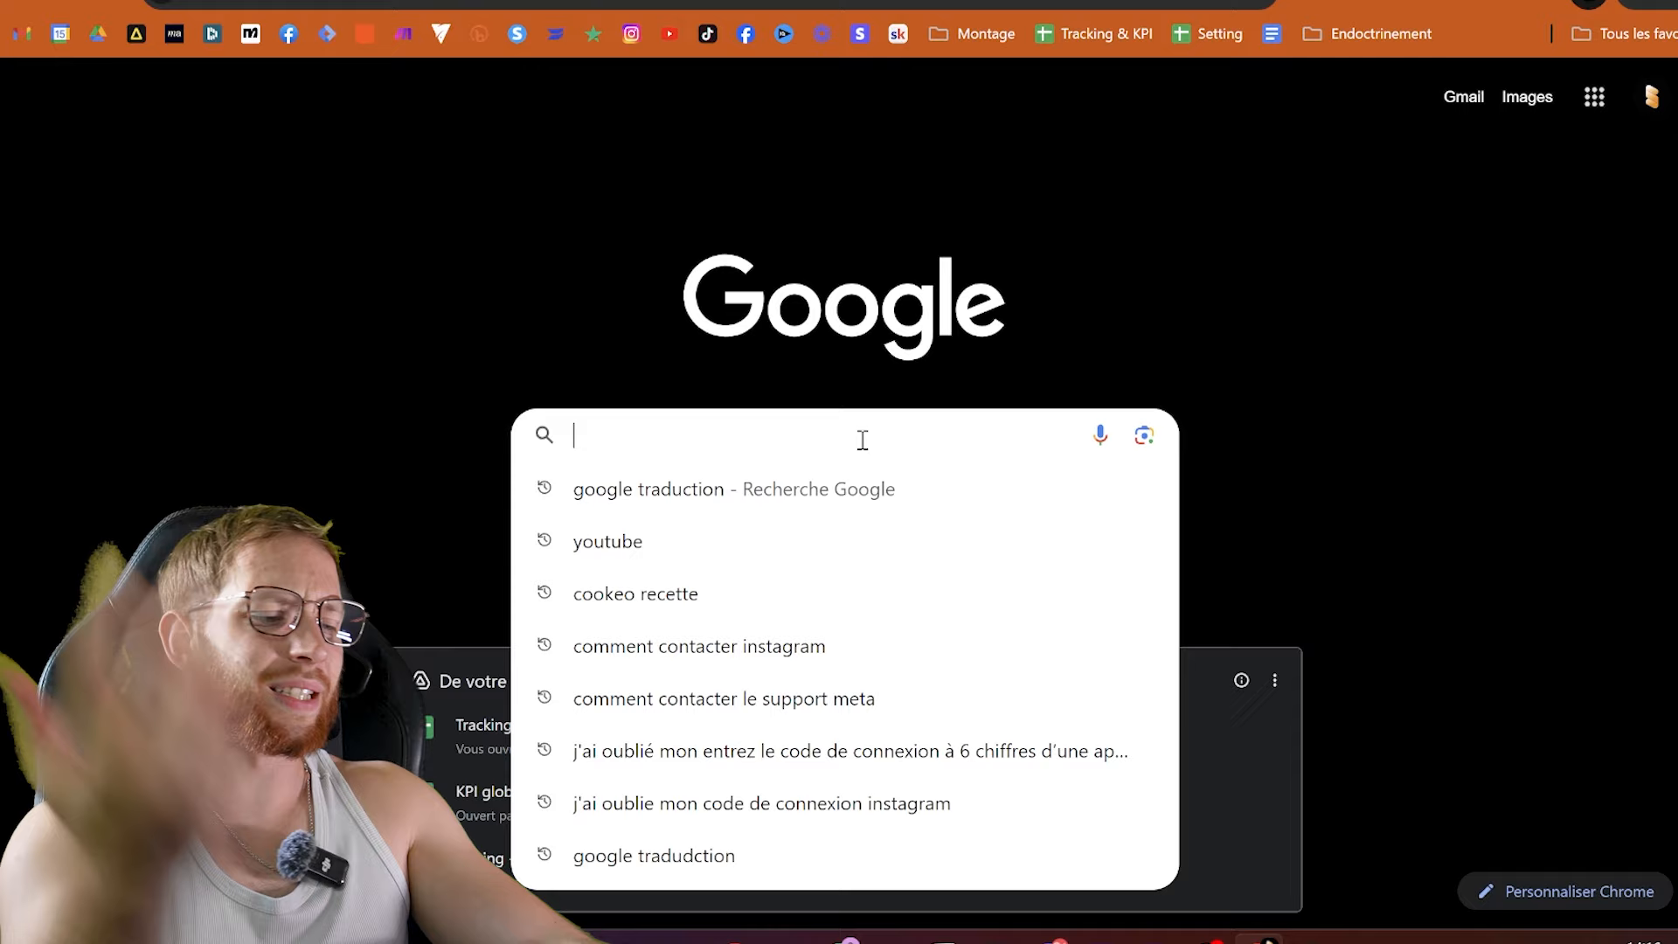
Search Google Images in Chrome for "safe zone png"
key(Caps_Lock)
text(s)
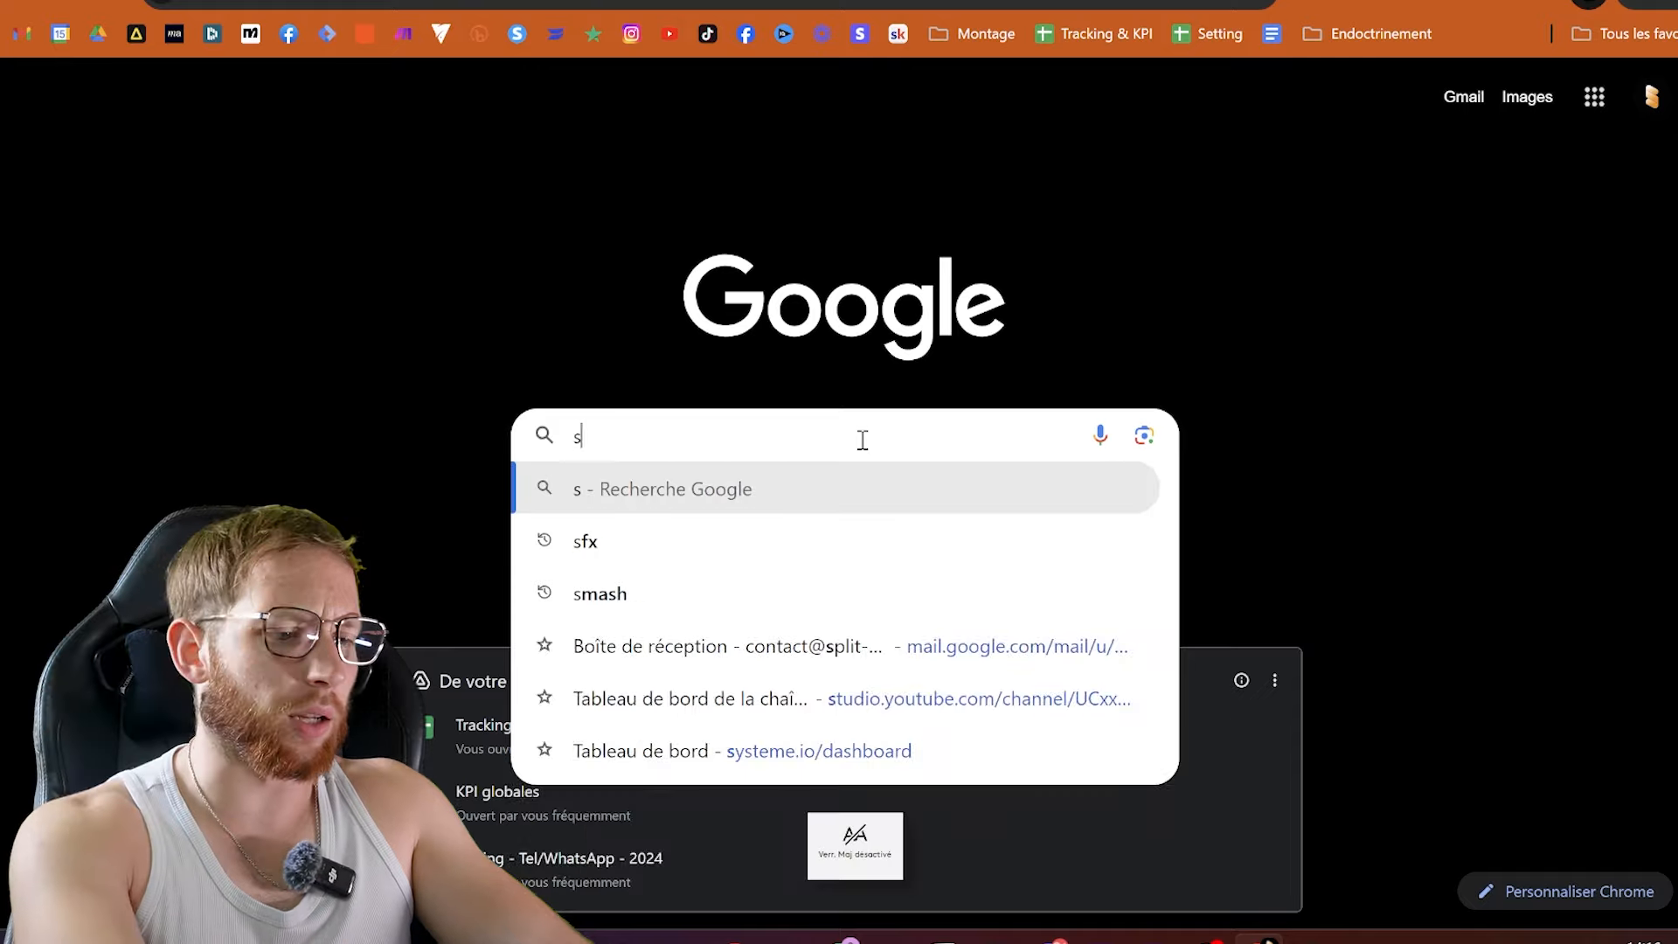
text(afe zone png)
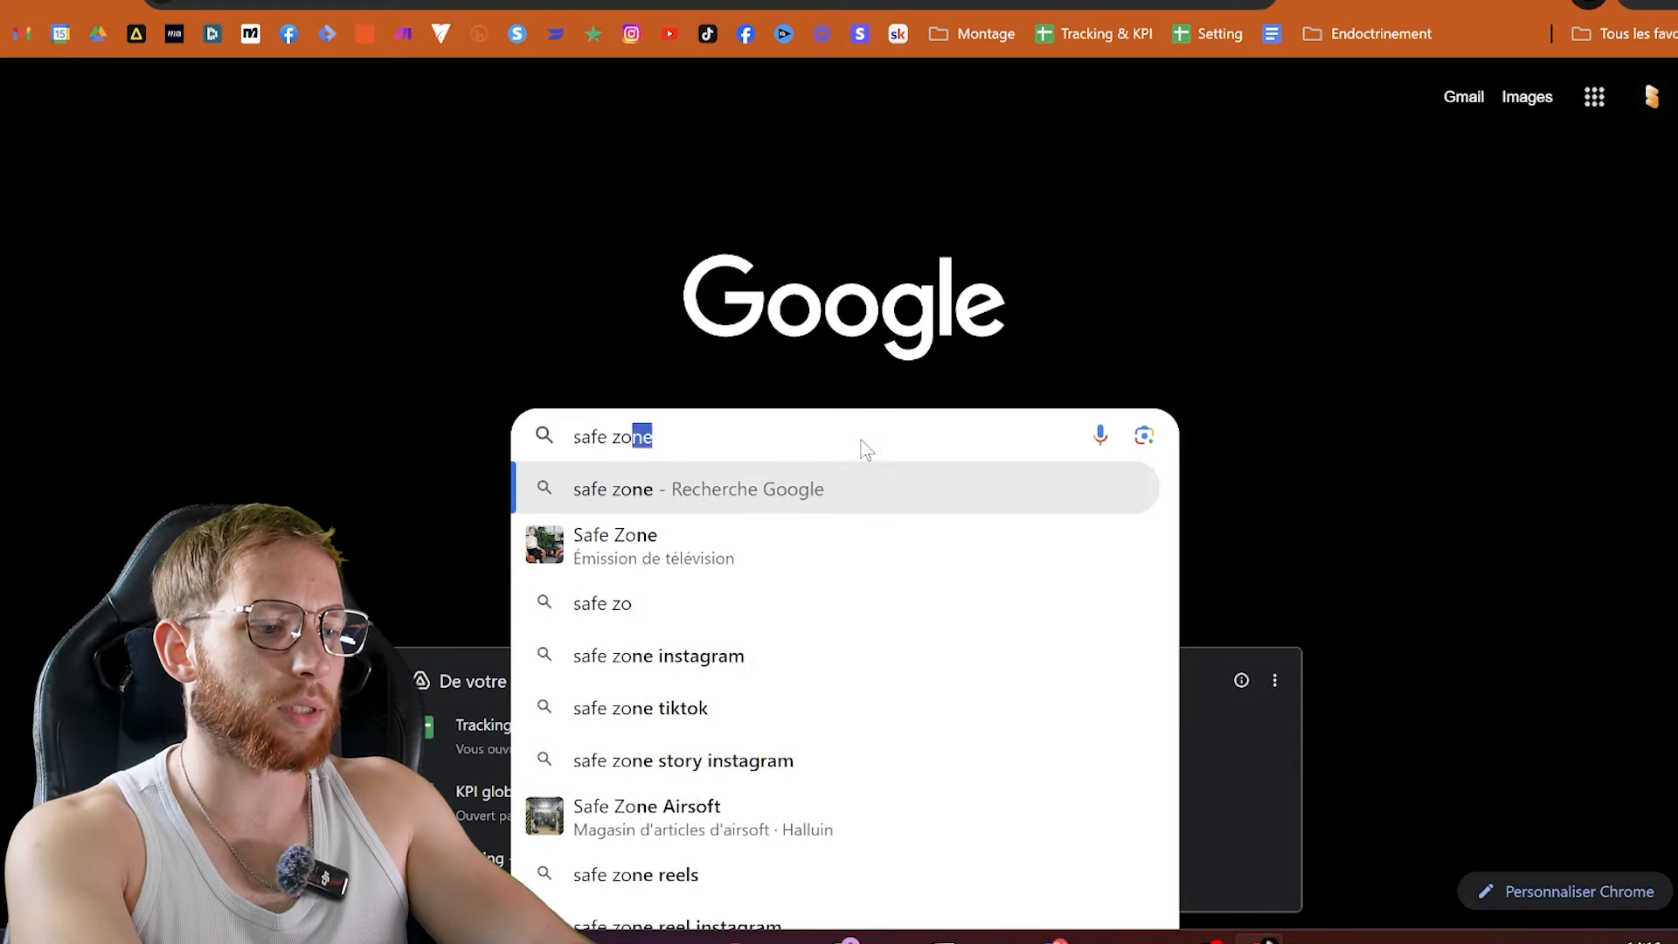
key(Return)
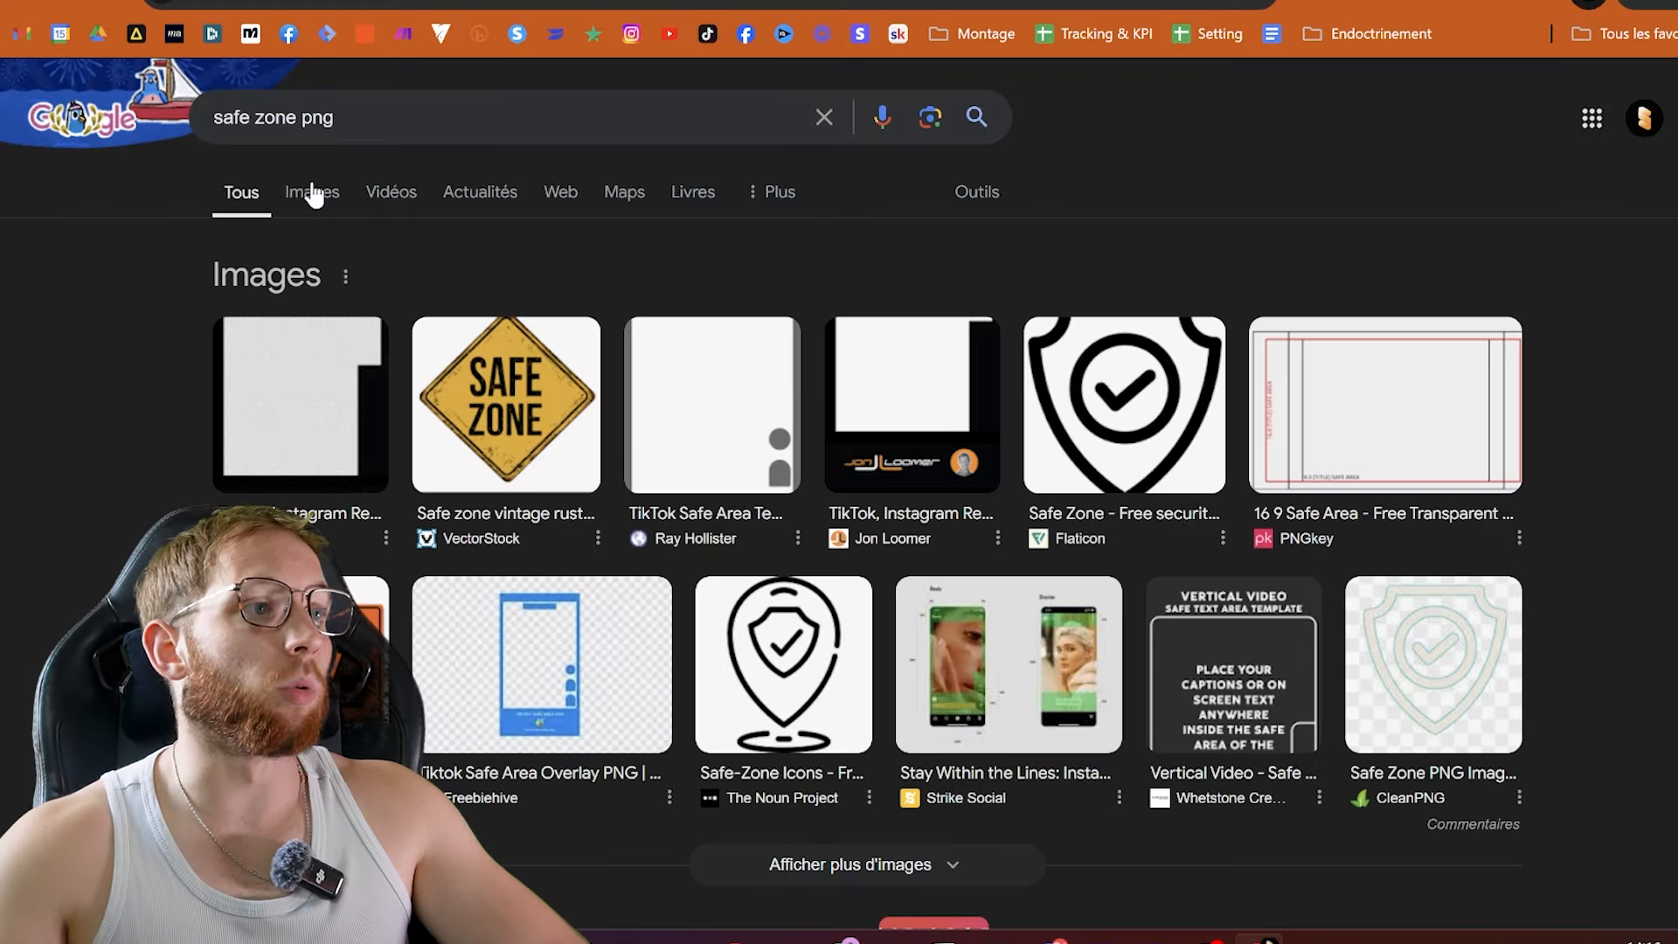
click(314, 193)
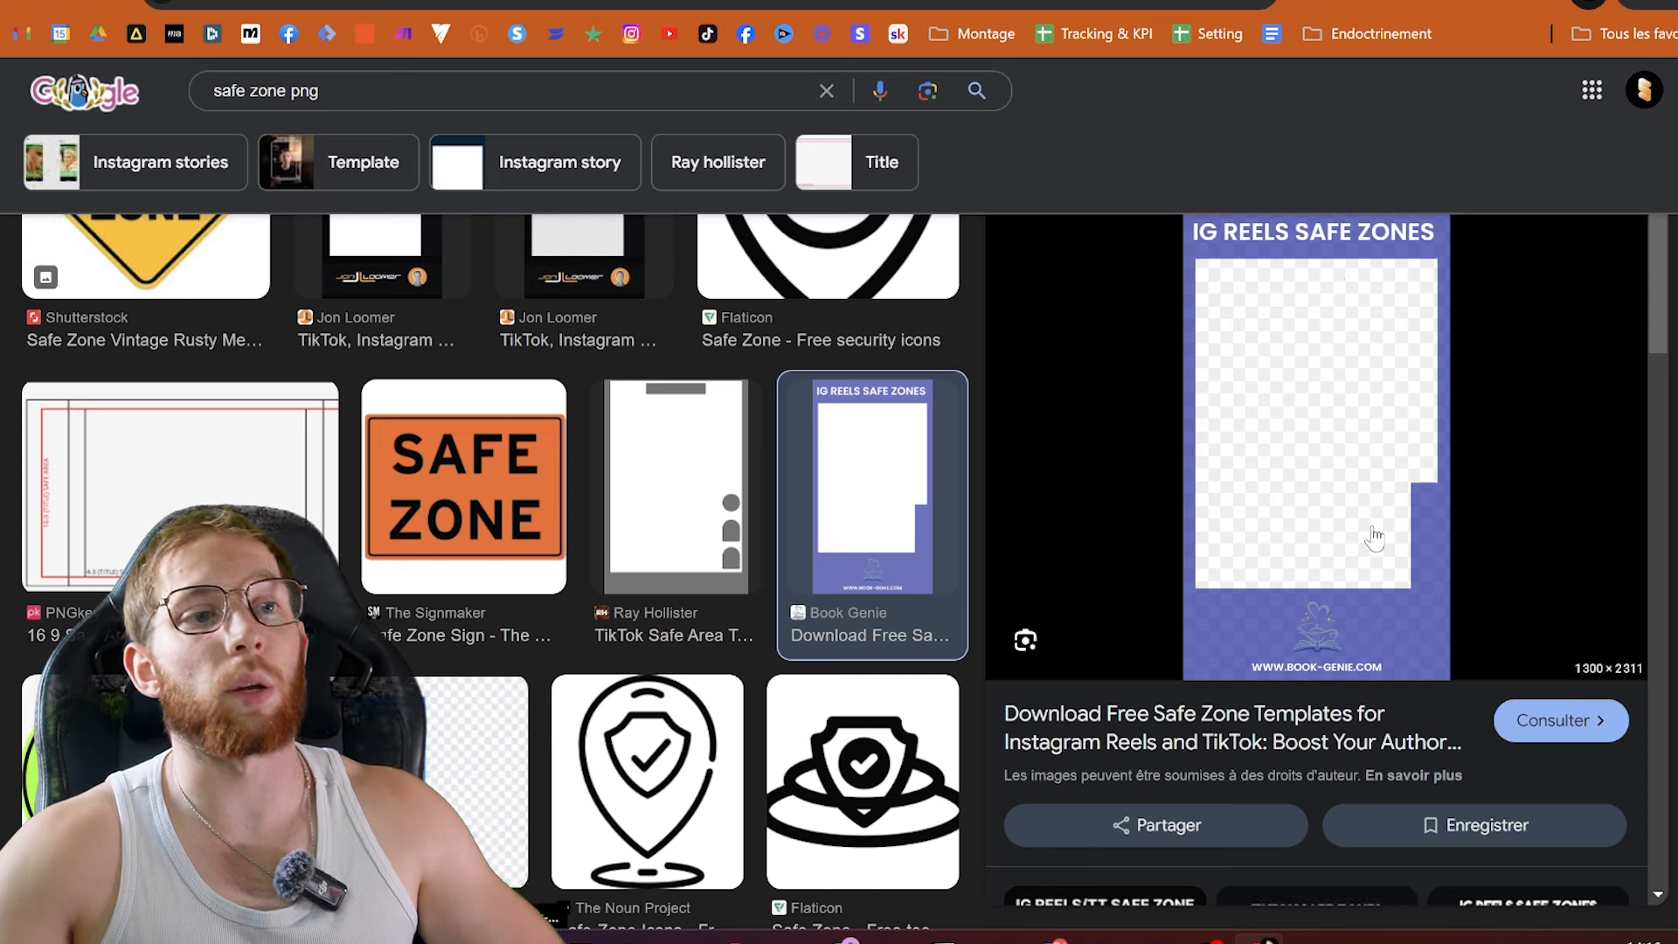
Save the Book Genie "IG Reels Safe Zones" template image under Bureau as safe zone.png
right_click(1364, 490)
click(1095, 333)
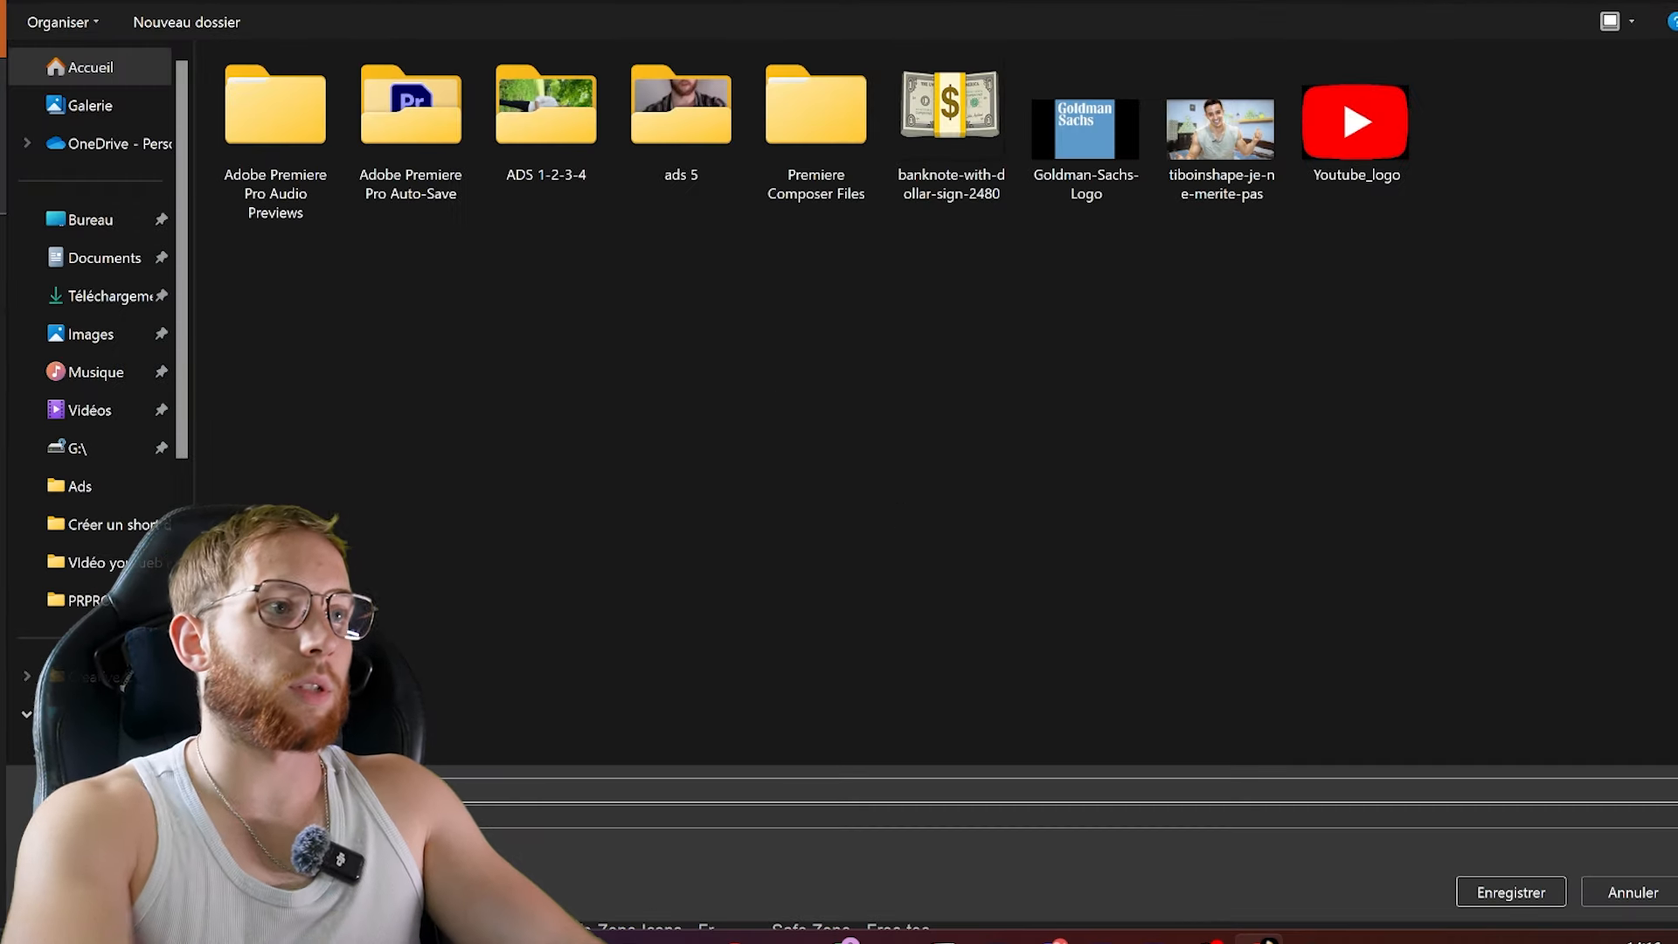
click(90, 219)
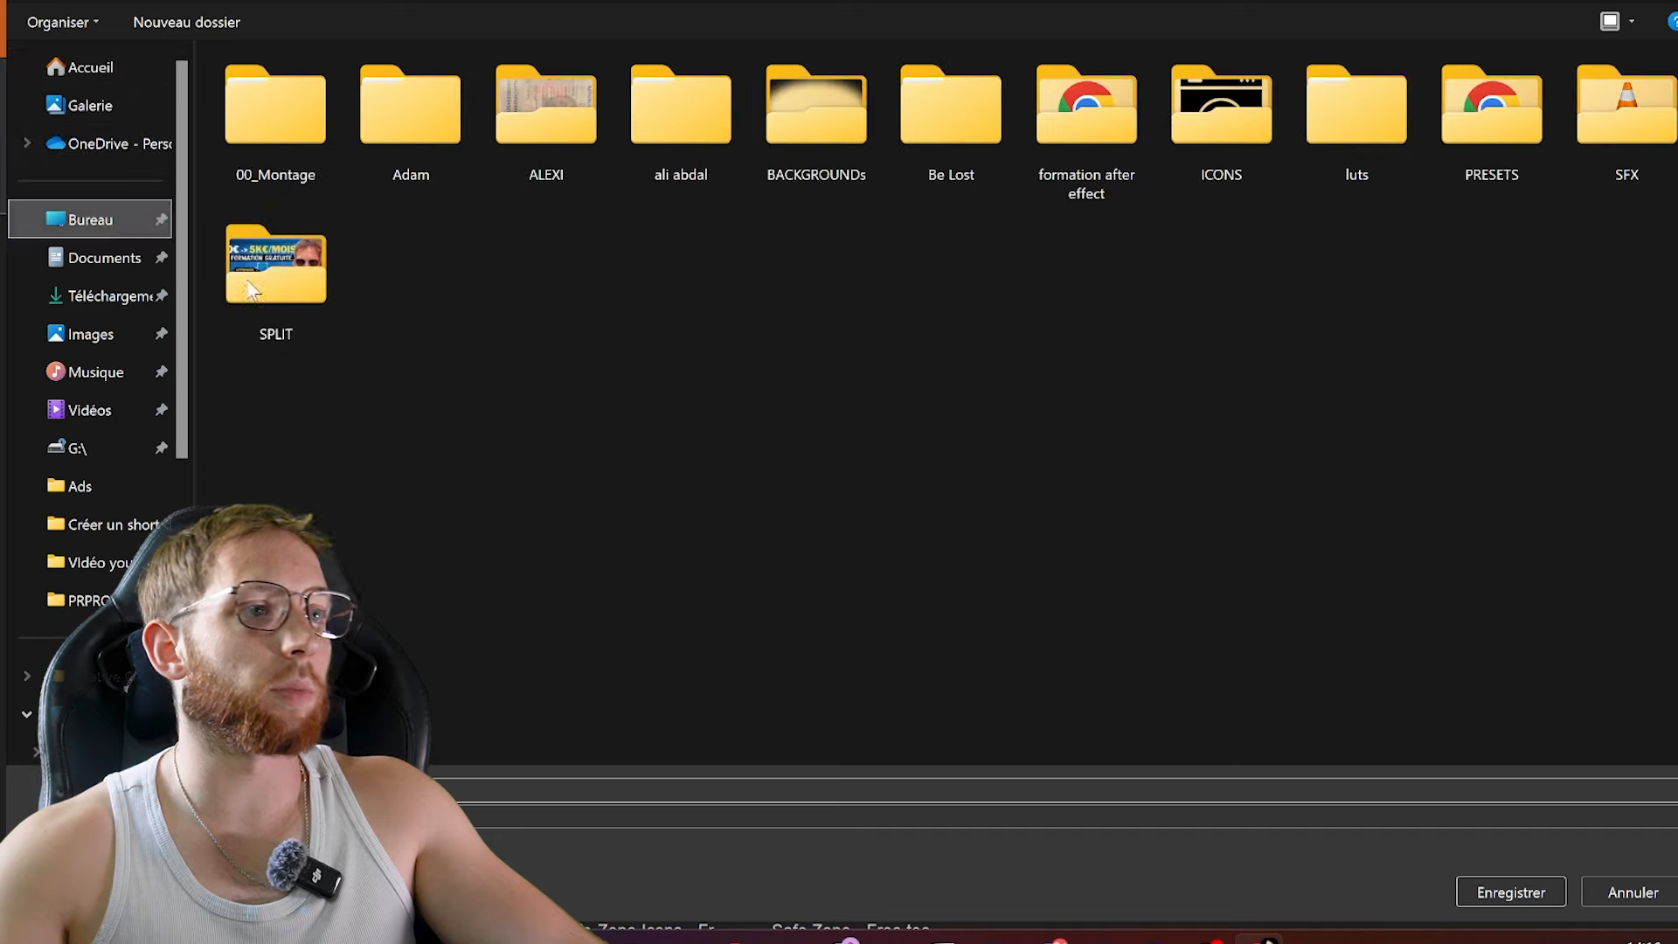
click(1508, 891)
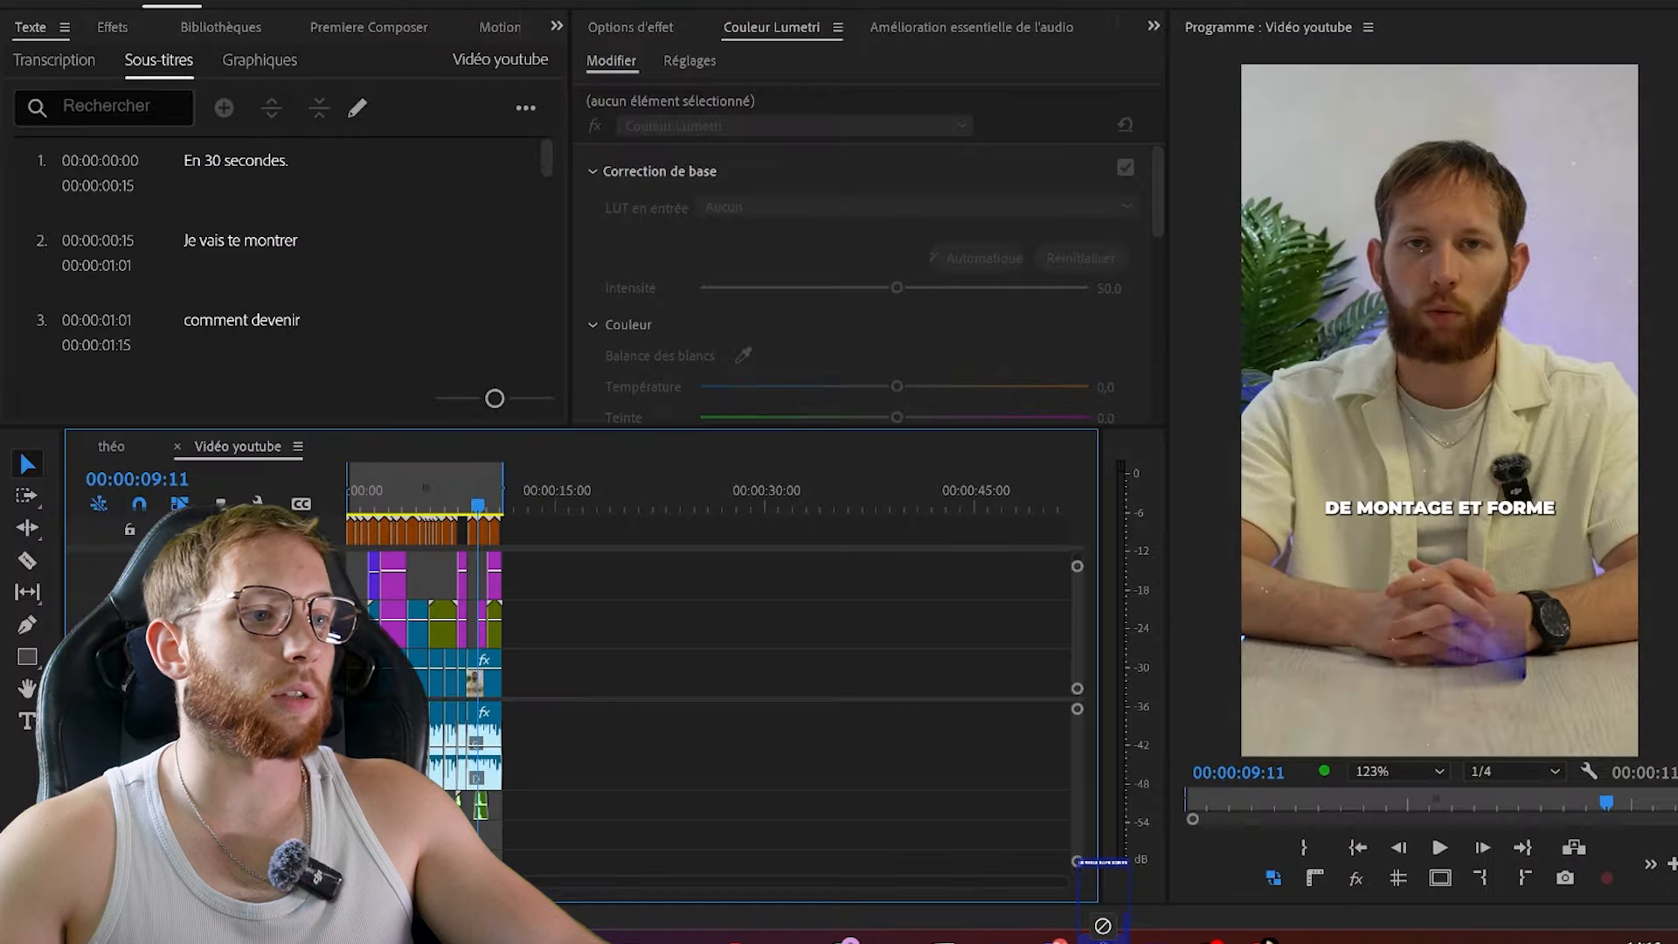
In Premiere Pro, lay safe zone.png on track V8 across the whole sequence and lower its opacity to reveal the video
key(ctrl+v)
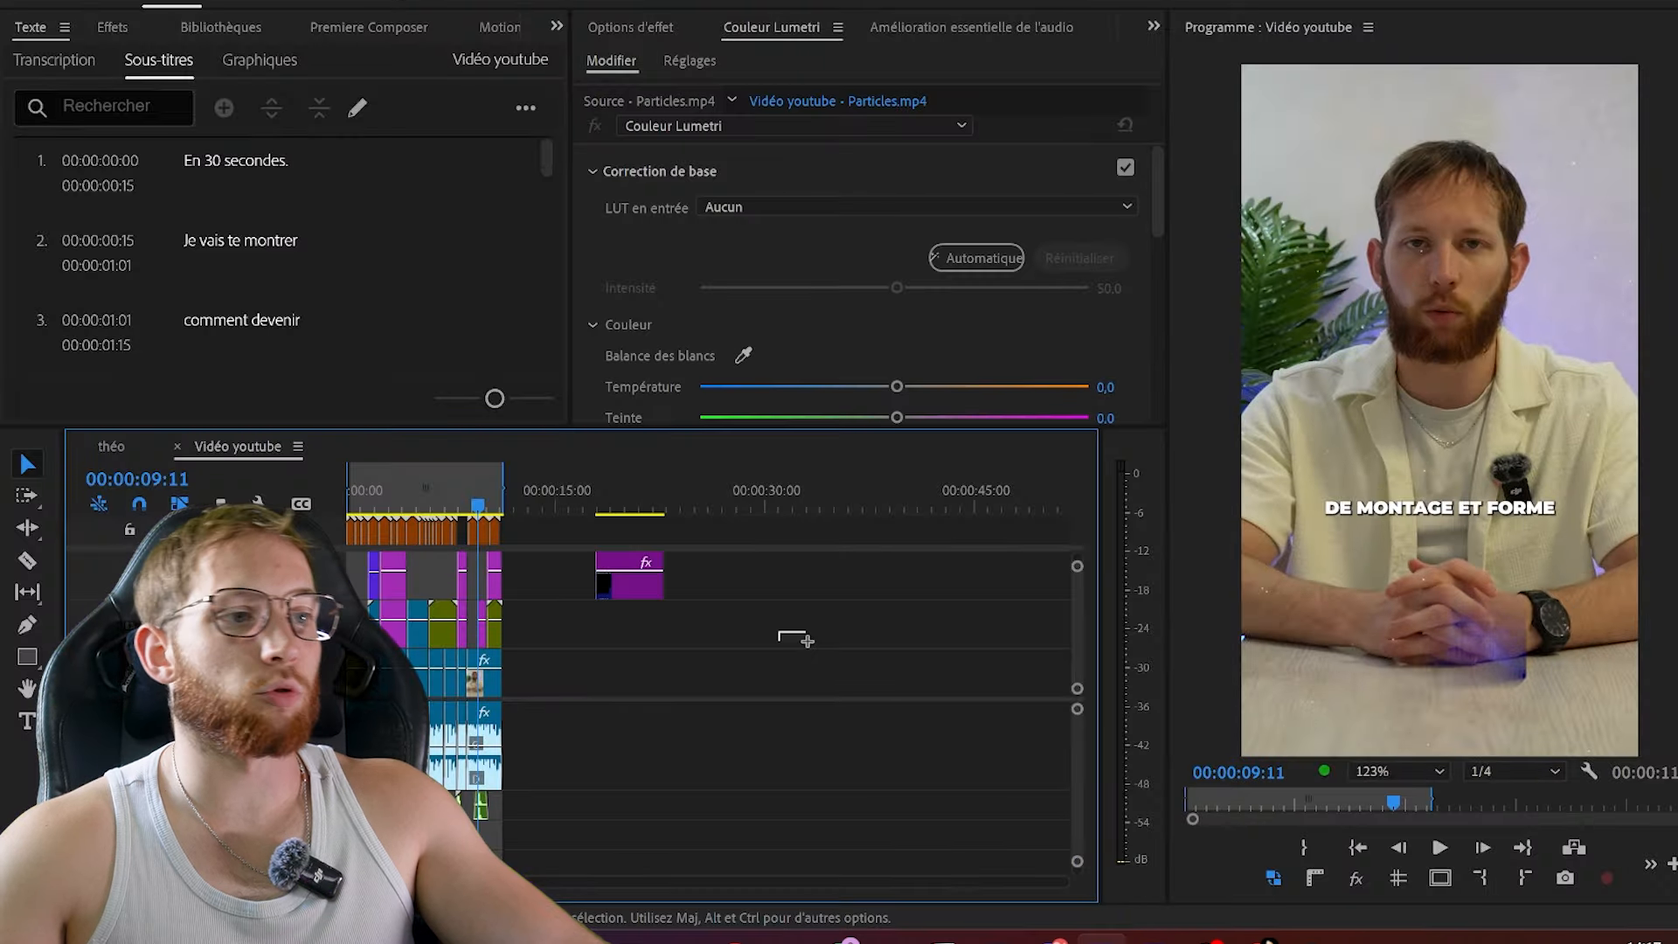
click(840, 660)
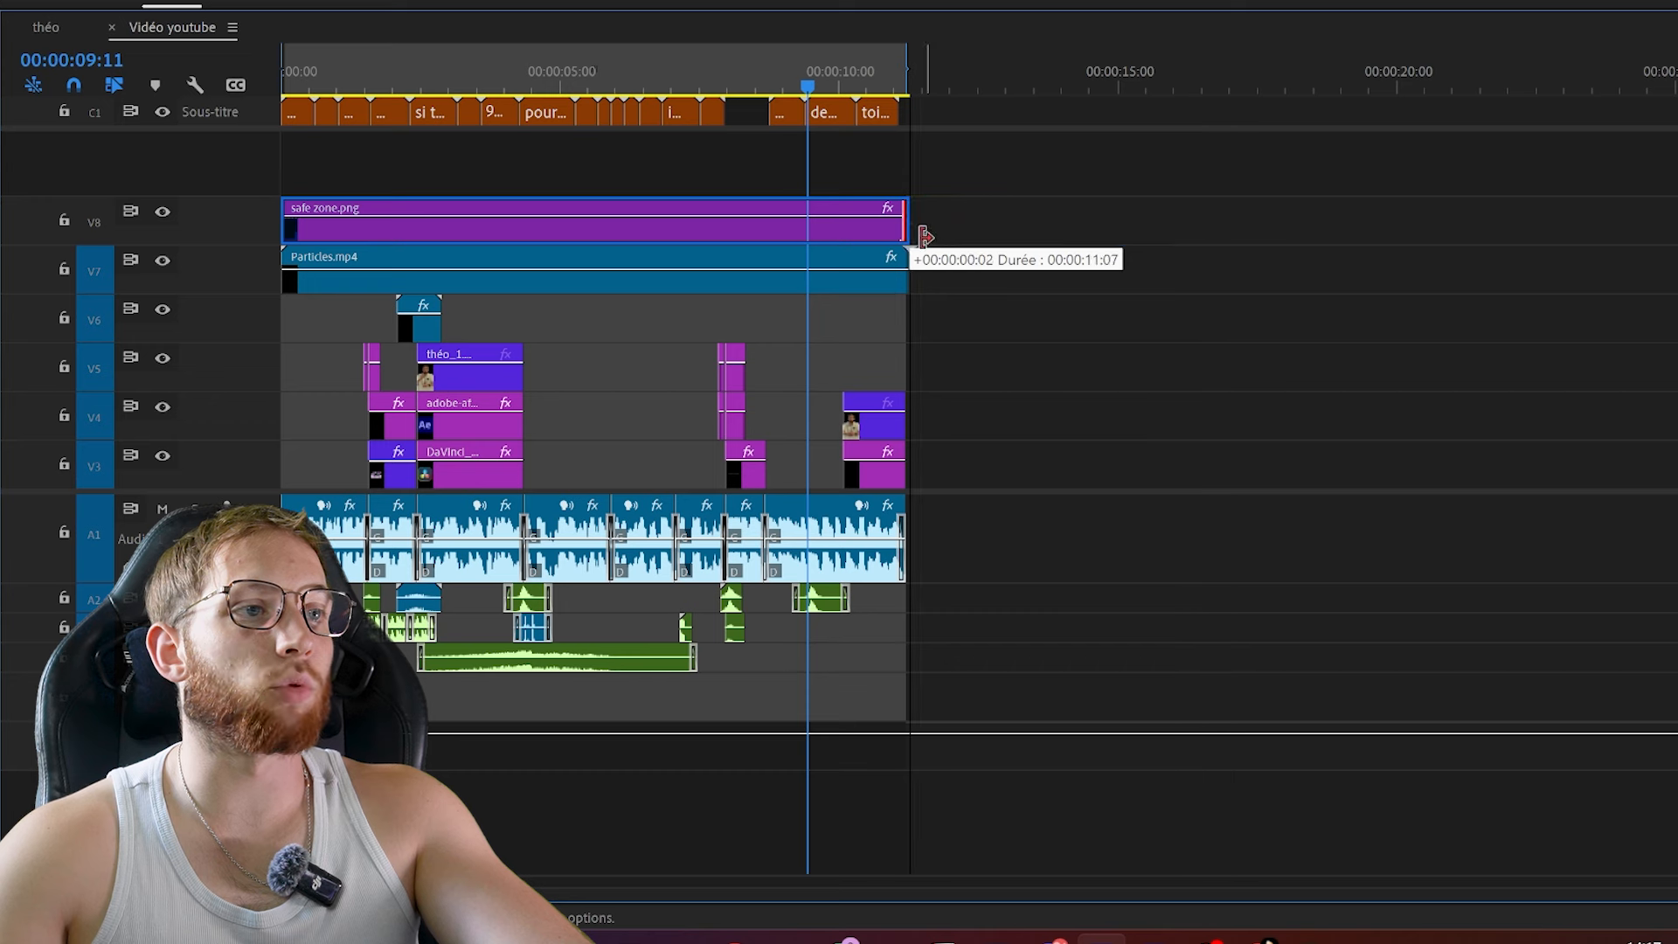
drag(925, 236, 911, 235)
drag(344, 217, 345, 221)
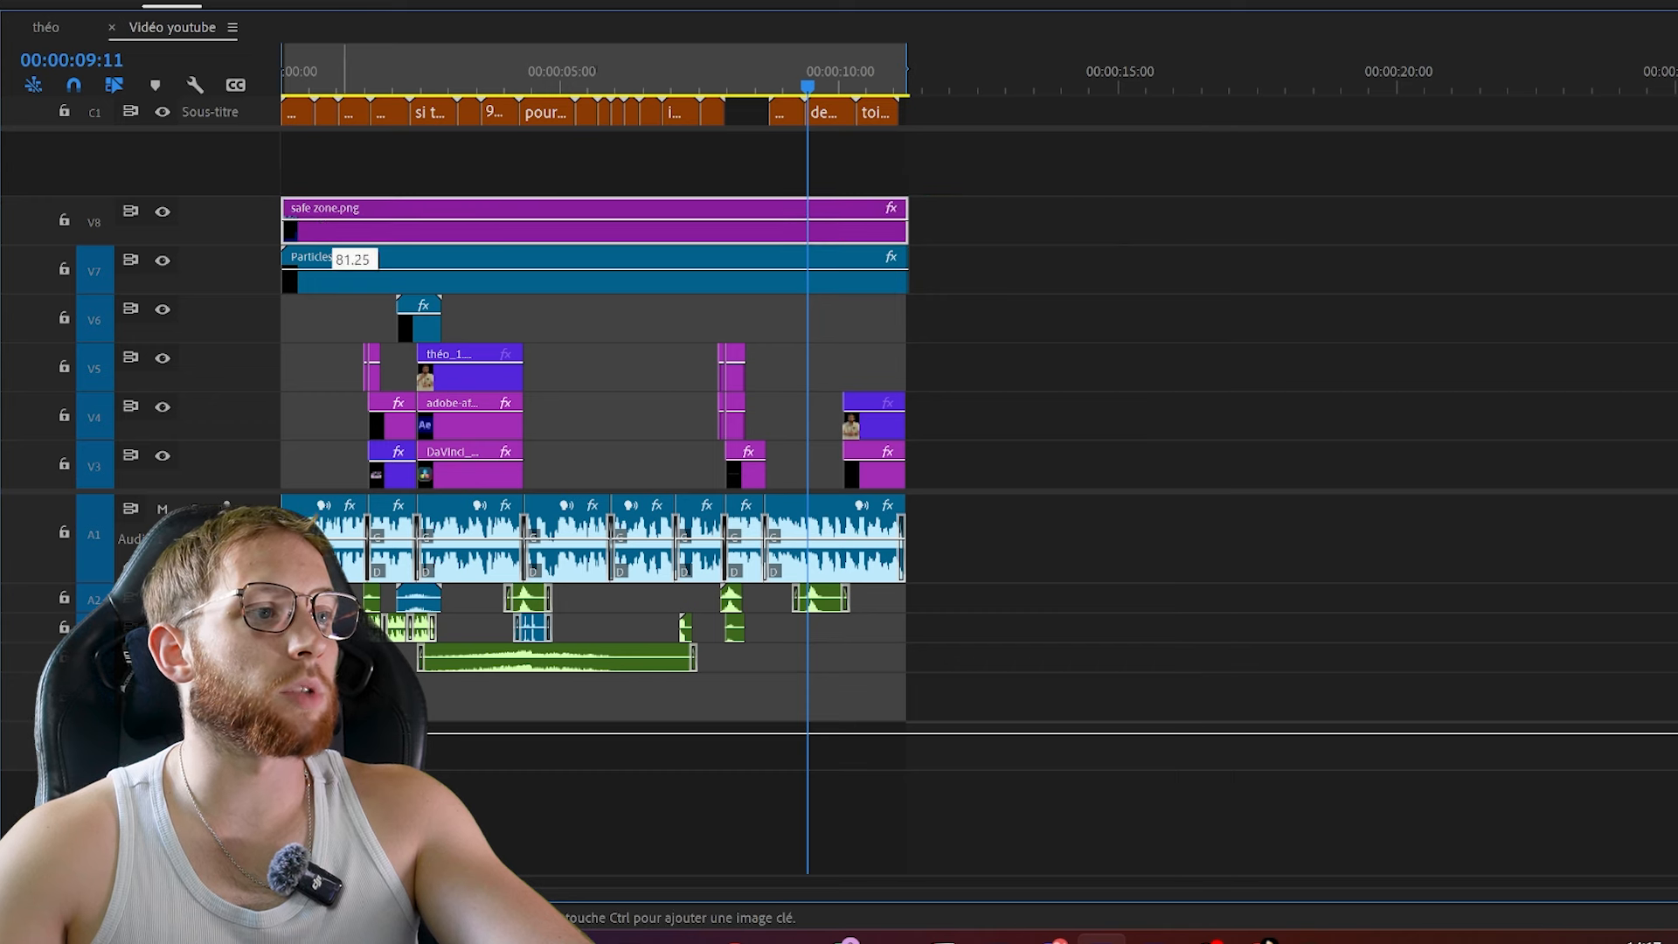
click(486, 82)
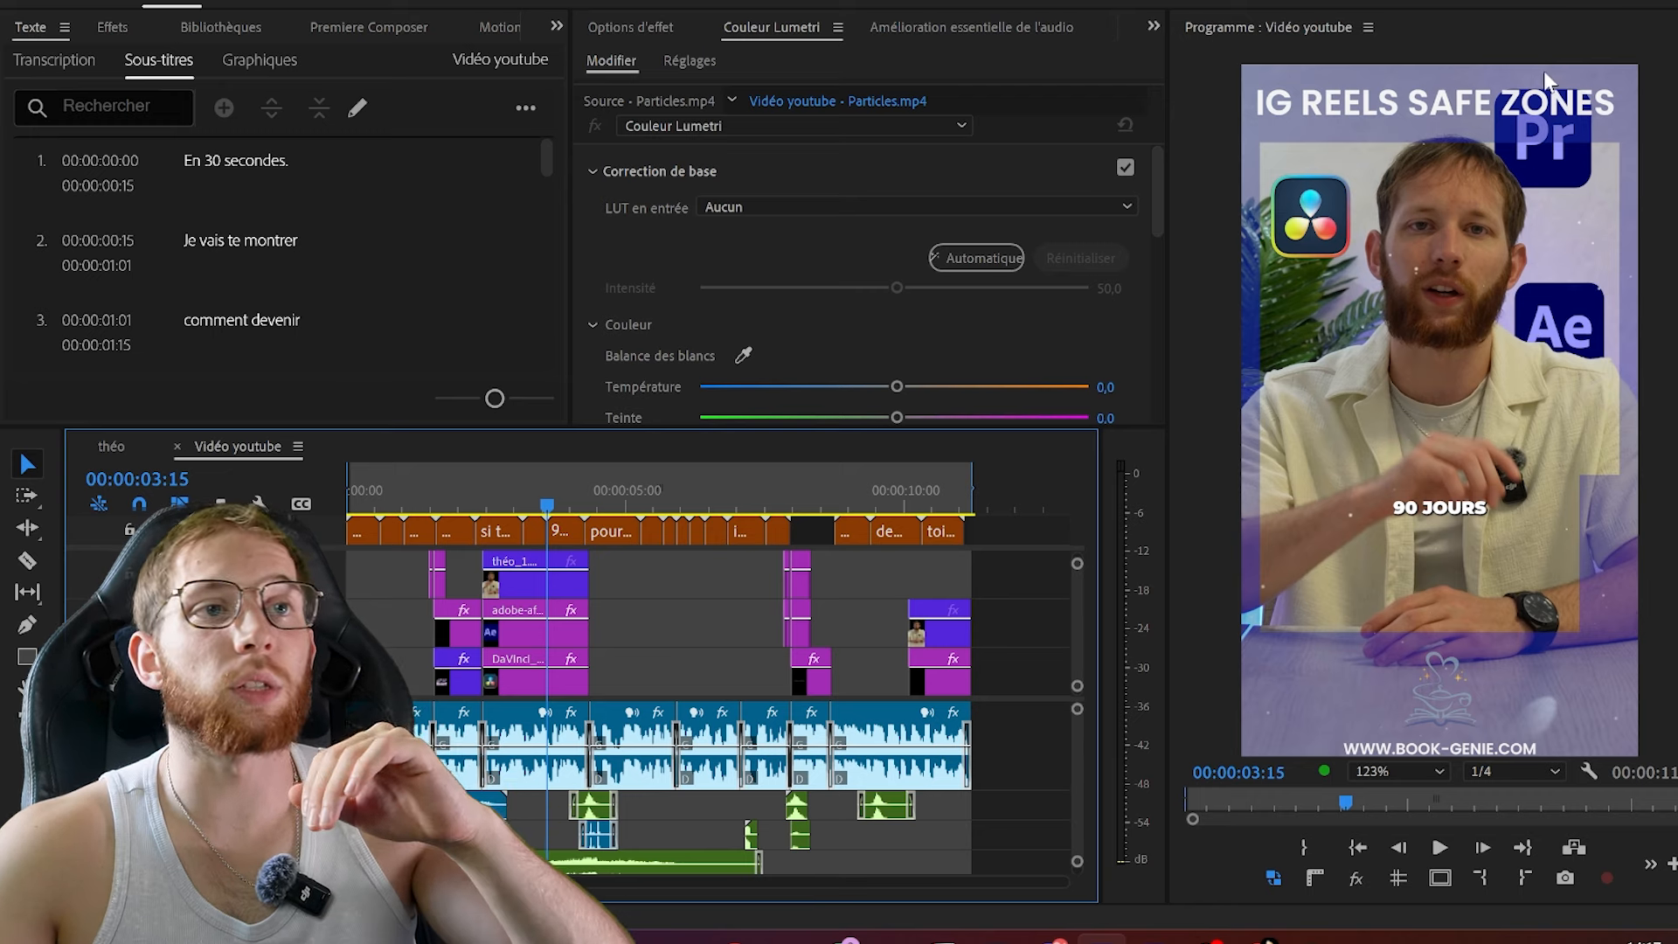
Show the guides, place a horizontal one on the lower edge of the safe zone, and delete the safe zone.png overlay
scroll(391, 599, up, 3)
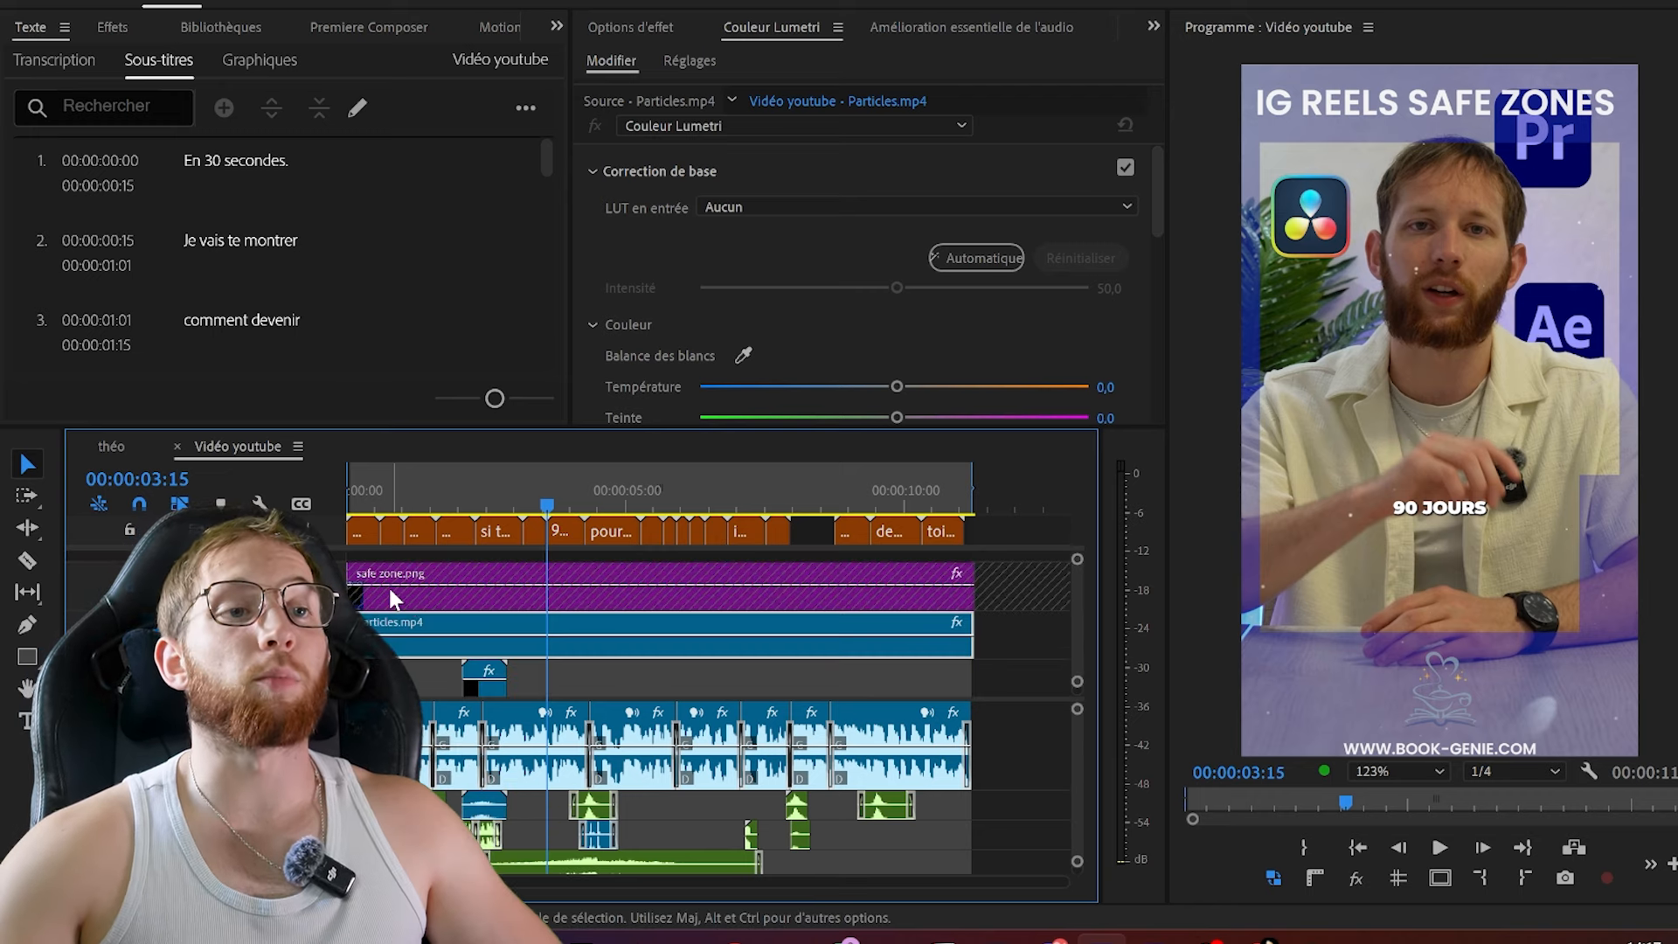
click(1314, 878)
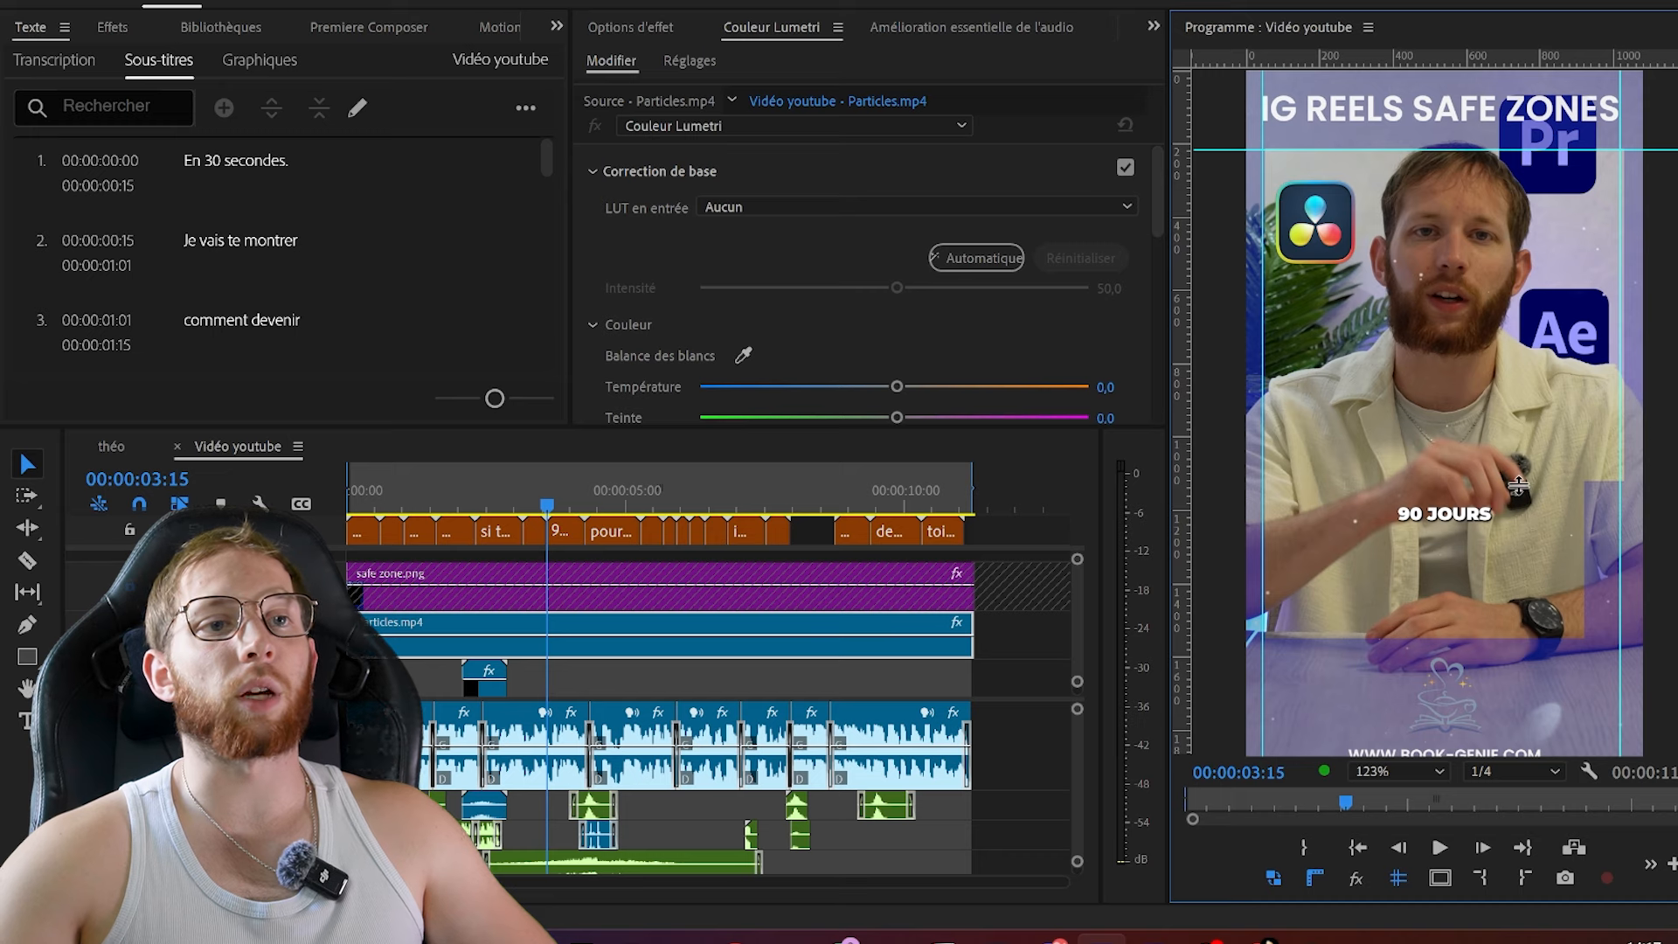
drag(1519, 510, 1518, 627)
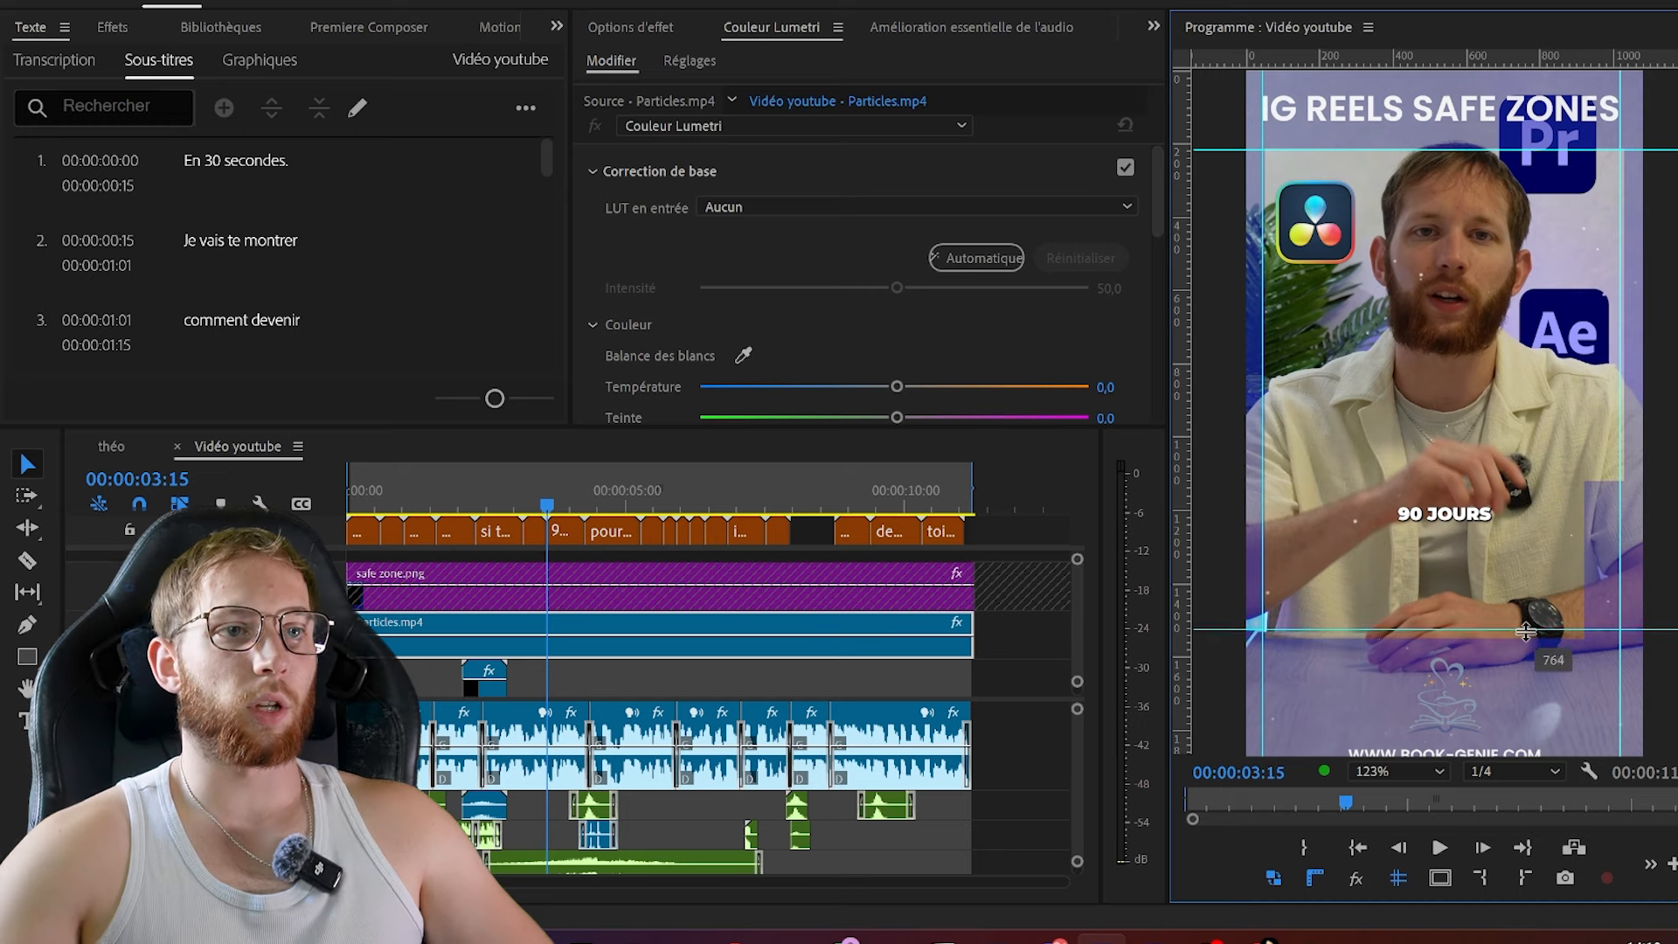
click(456, 594)
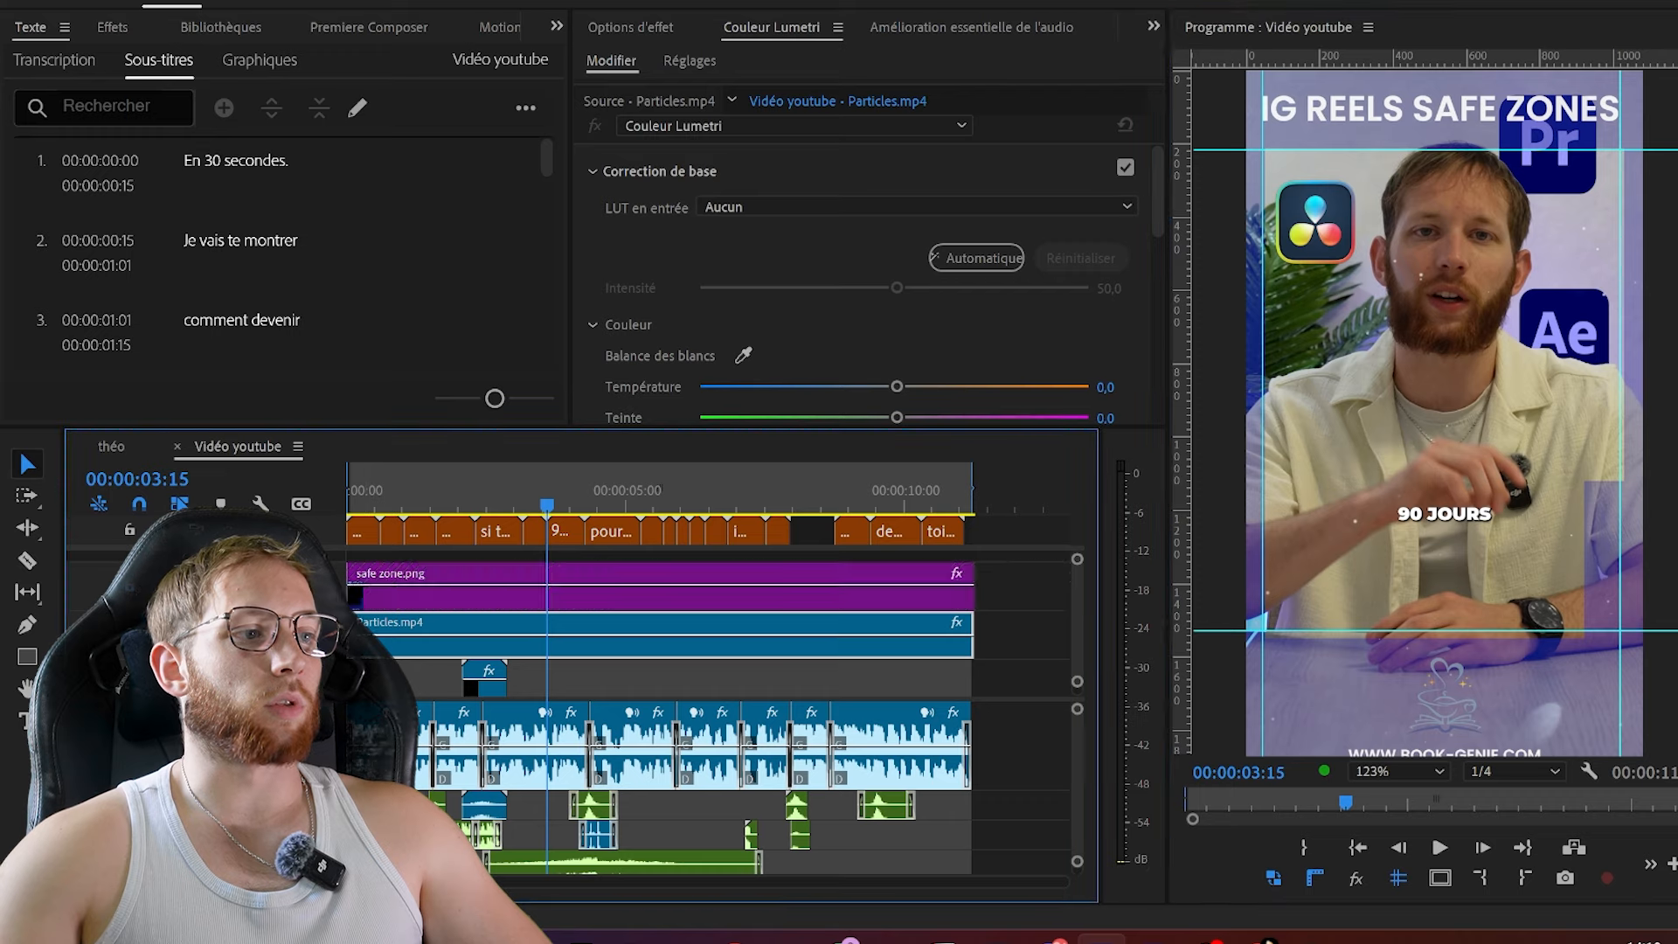
key(Delete)
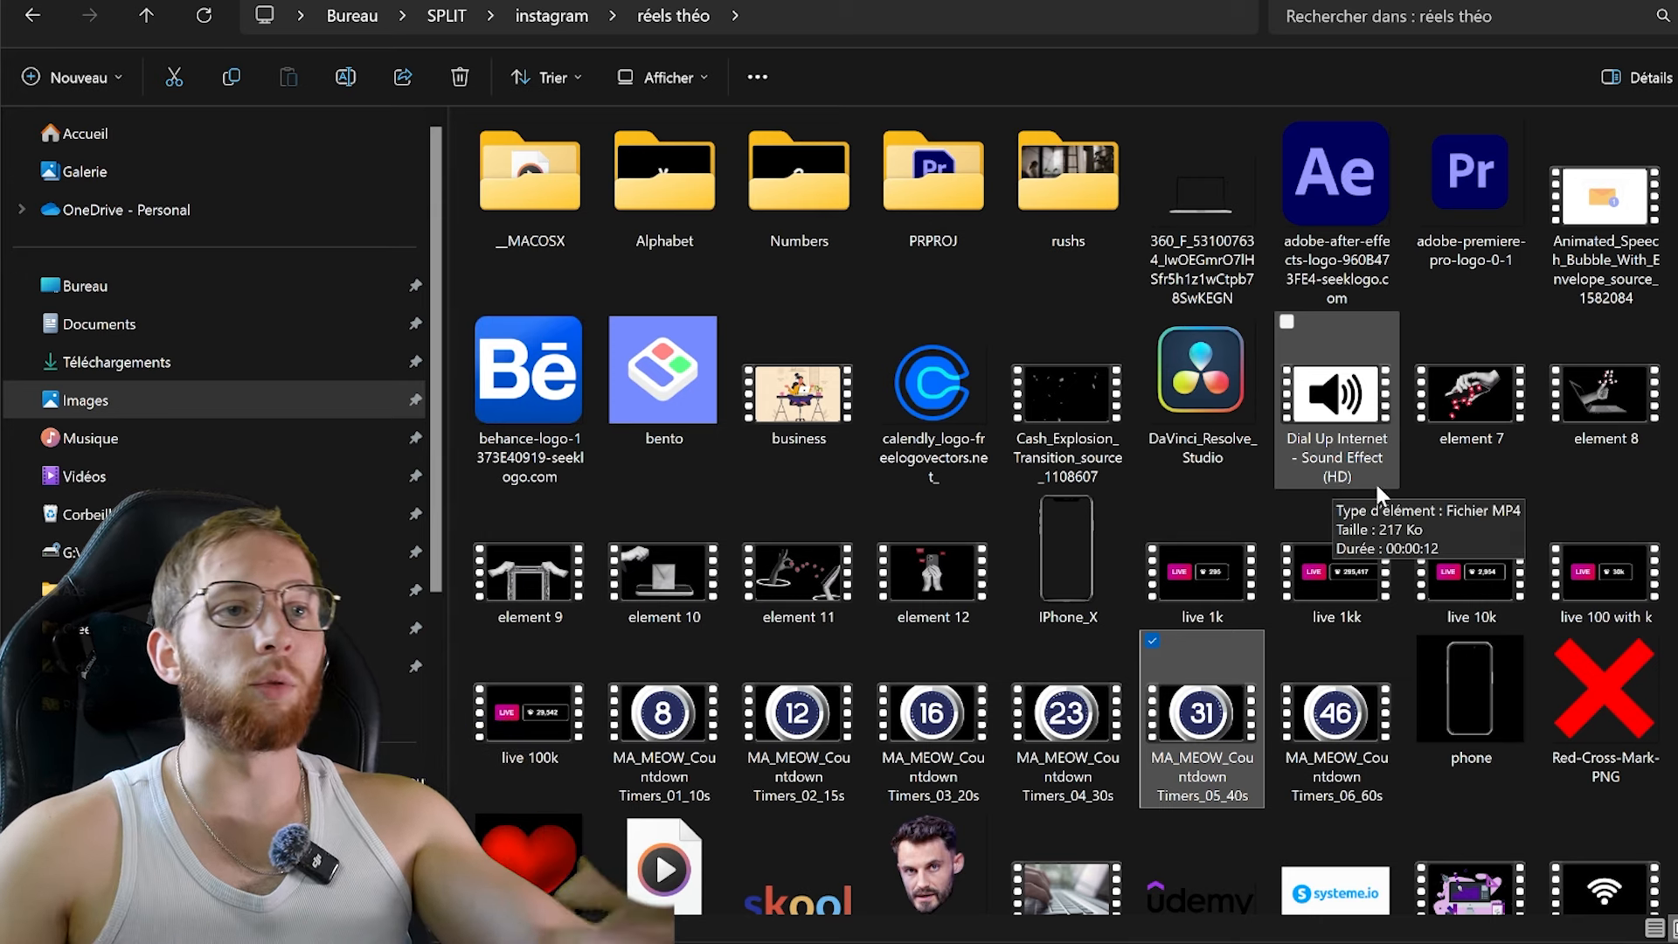
scroll(1376, 481, down, 2)
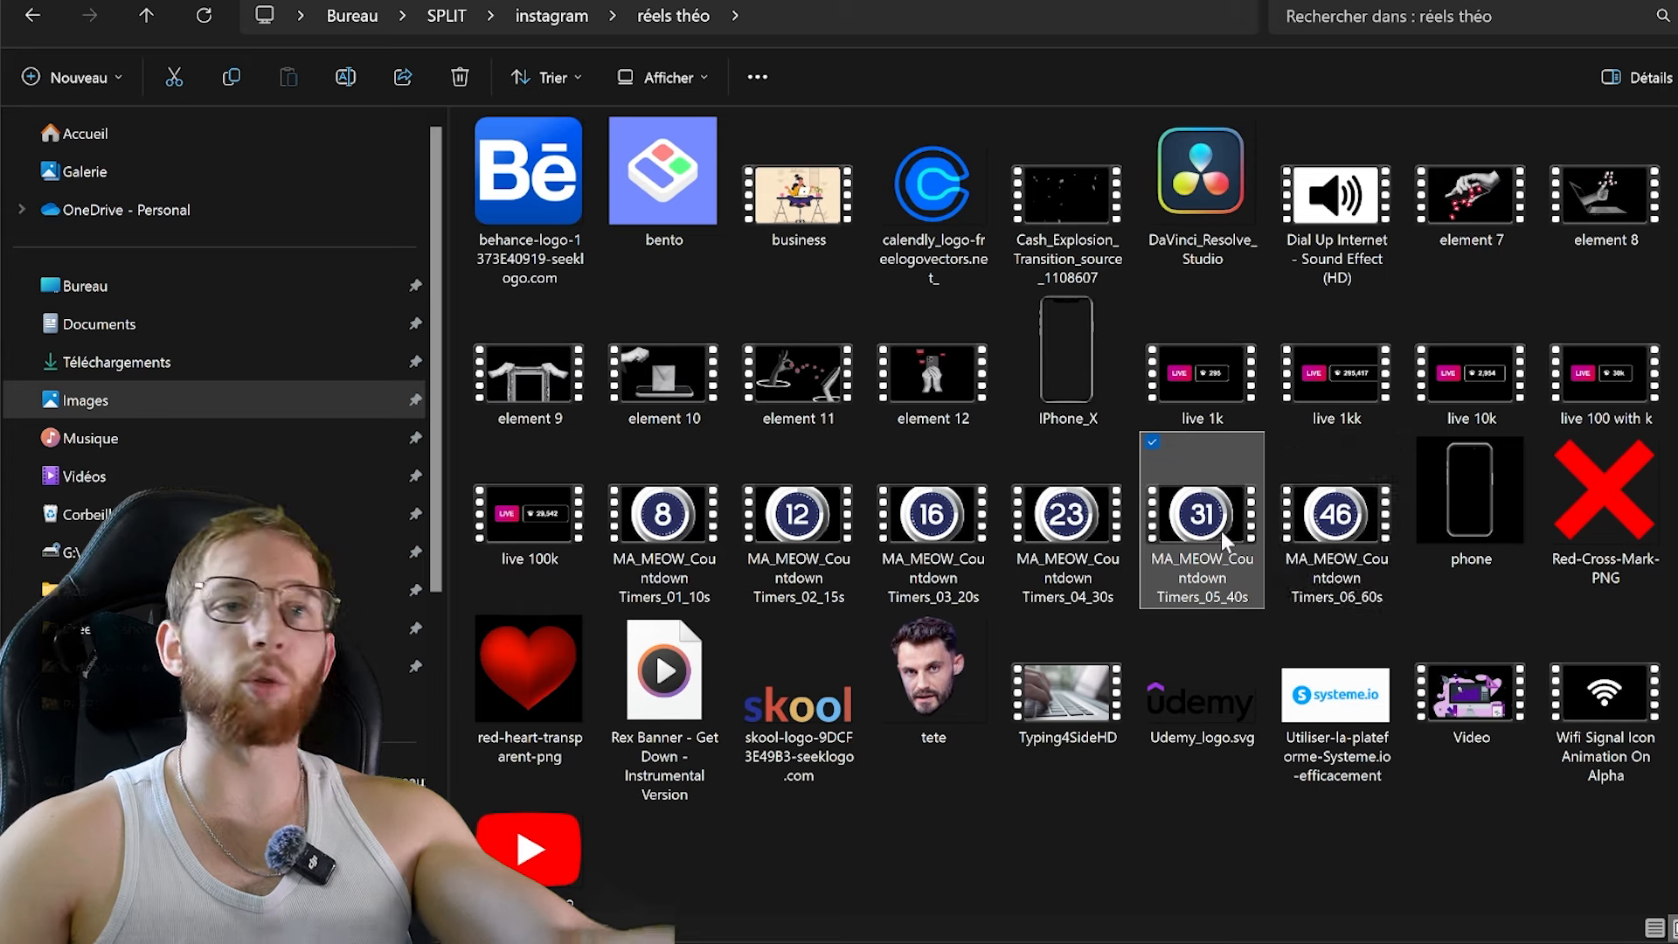
drag(1220, 531, 350, 581)
click(344, 532)
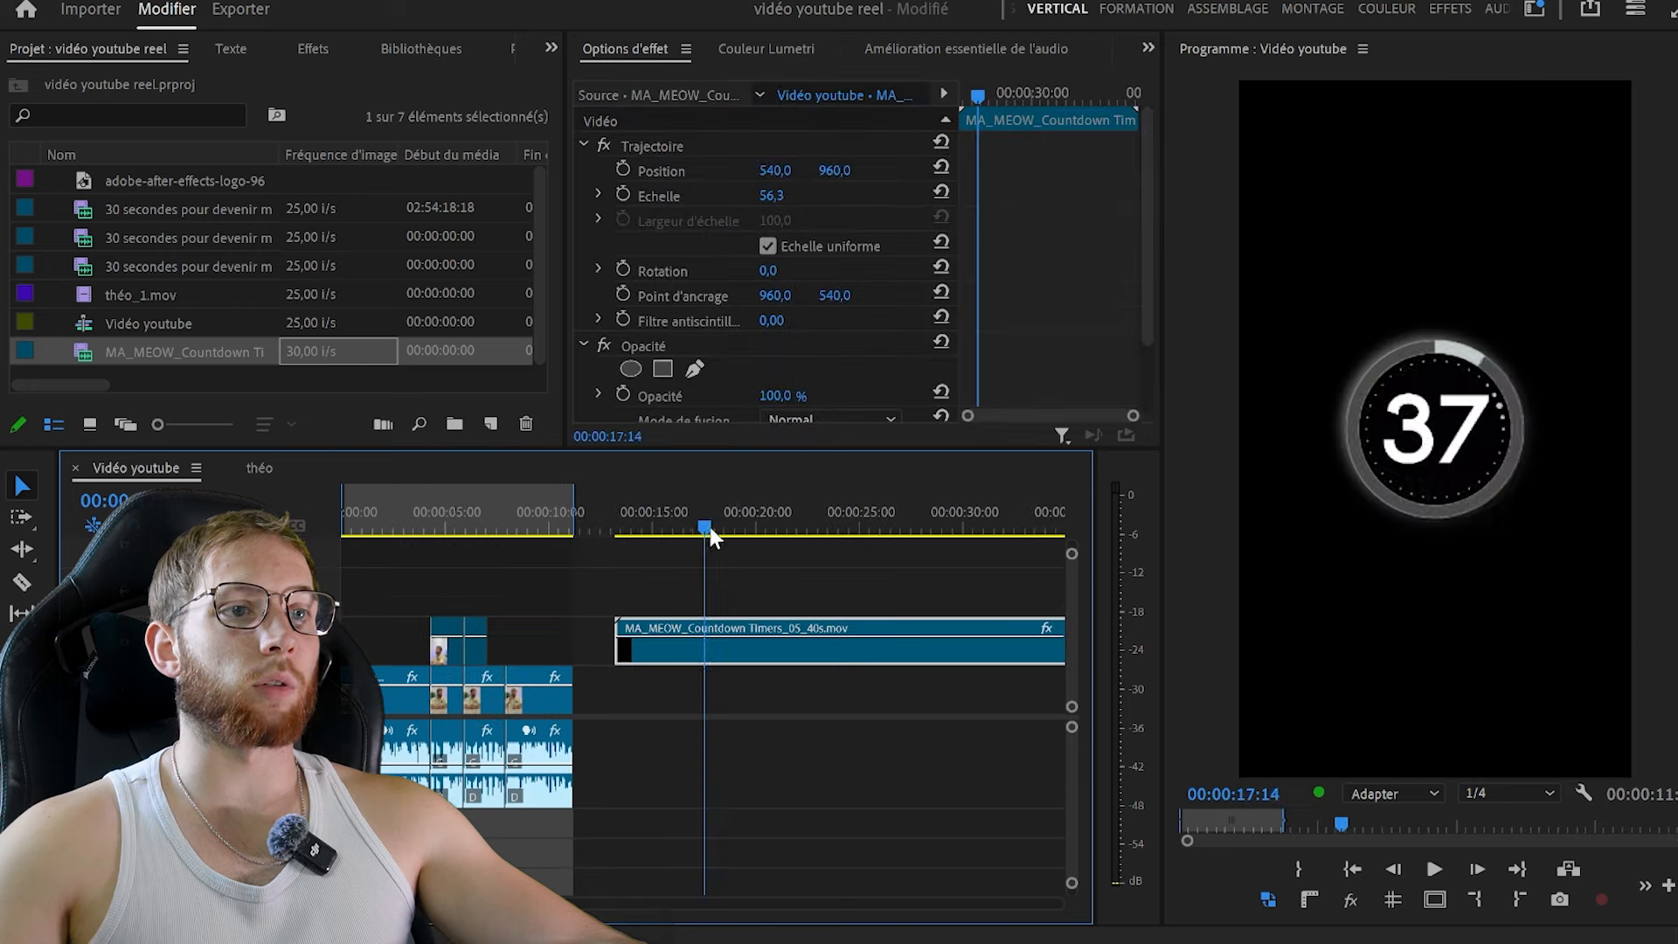
click(709, 525)
key(ctrl+z)
key(ctrl+z)
key(ctrl+z)
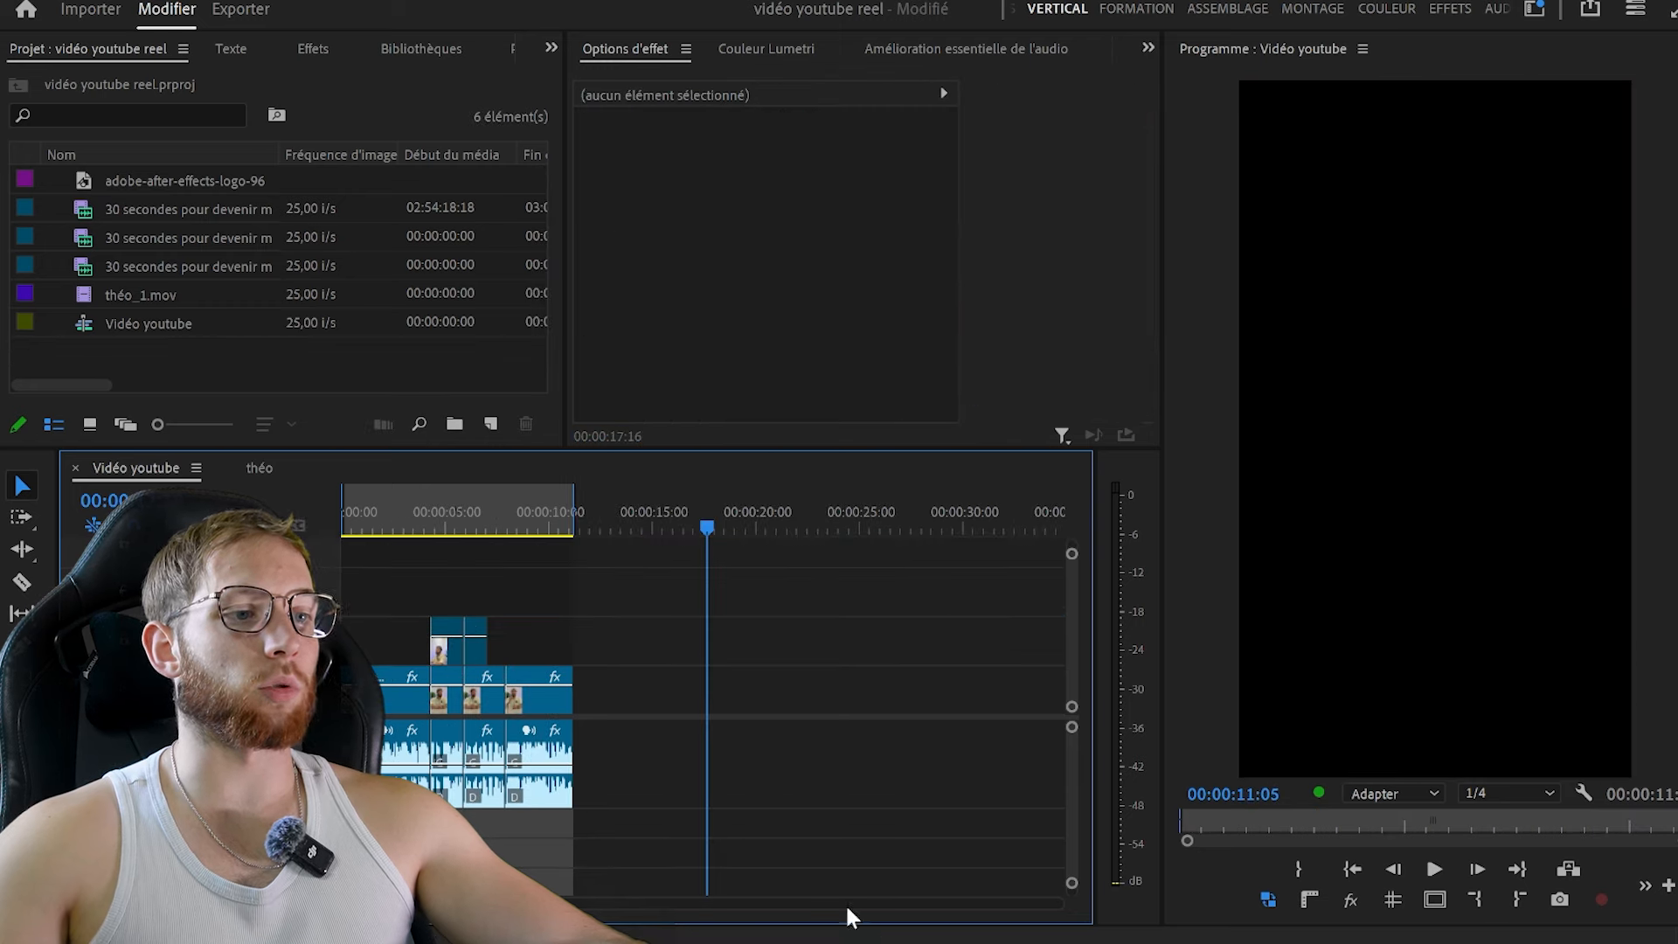
Add MA_MEOW_Countdown Timers_04_30s.mov to the Vidéo youtube sequence and delete its audio part
click(885, 941)
drag(1074, 541, 657, 712)
click(657, 532)
drag(657, 533, 683, 530)
click(769, 629)
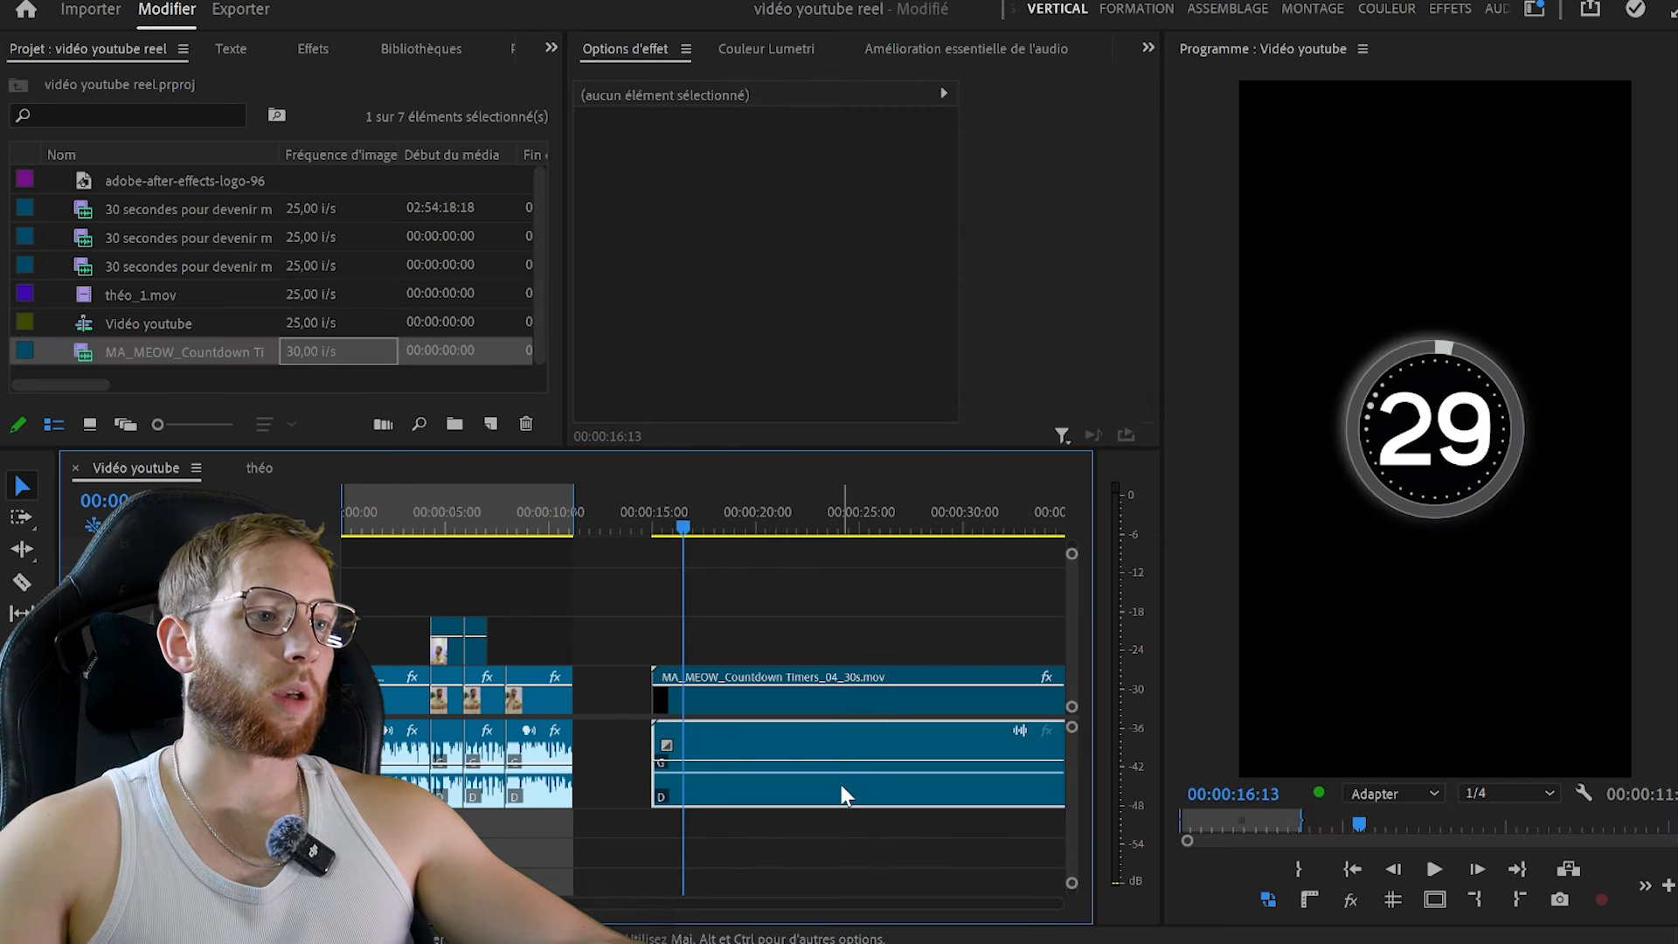
key(Delete)
Move the countdown clip to the very start of the sequence, on the free track above the speaker shots, and play it
drag(784, 700, 414, 596)
drag(416, 525, 340, 526)
click(776, 681)
key(equal)
key(equal)
key(space)
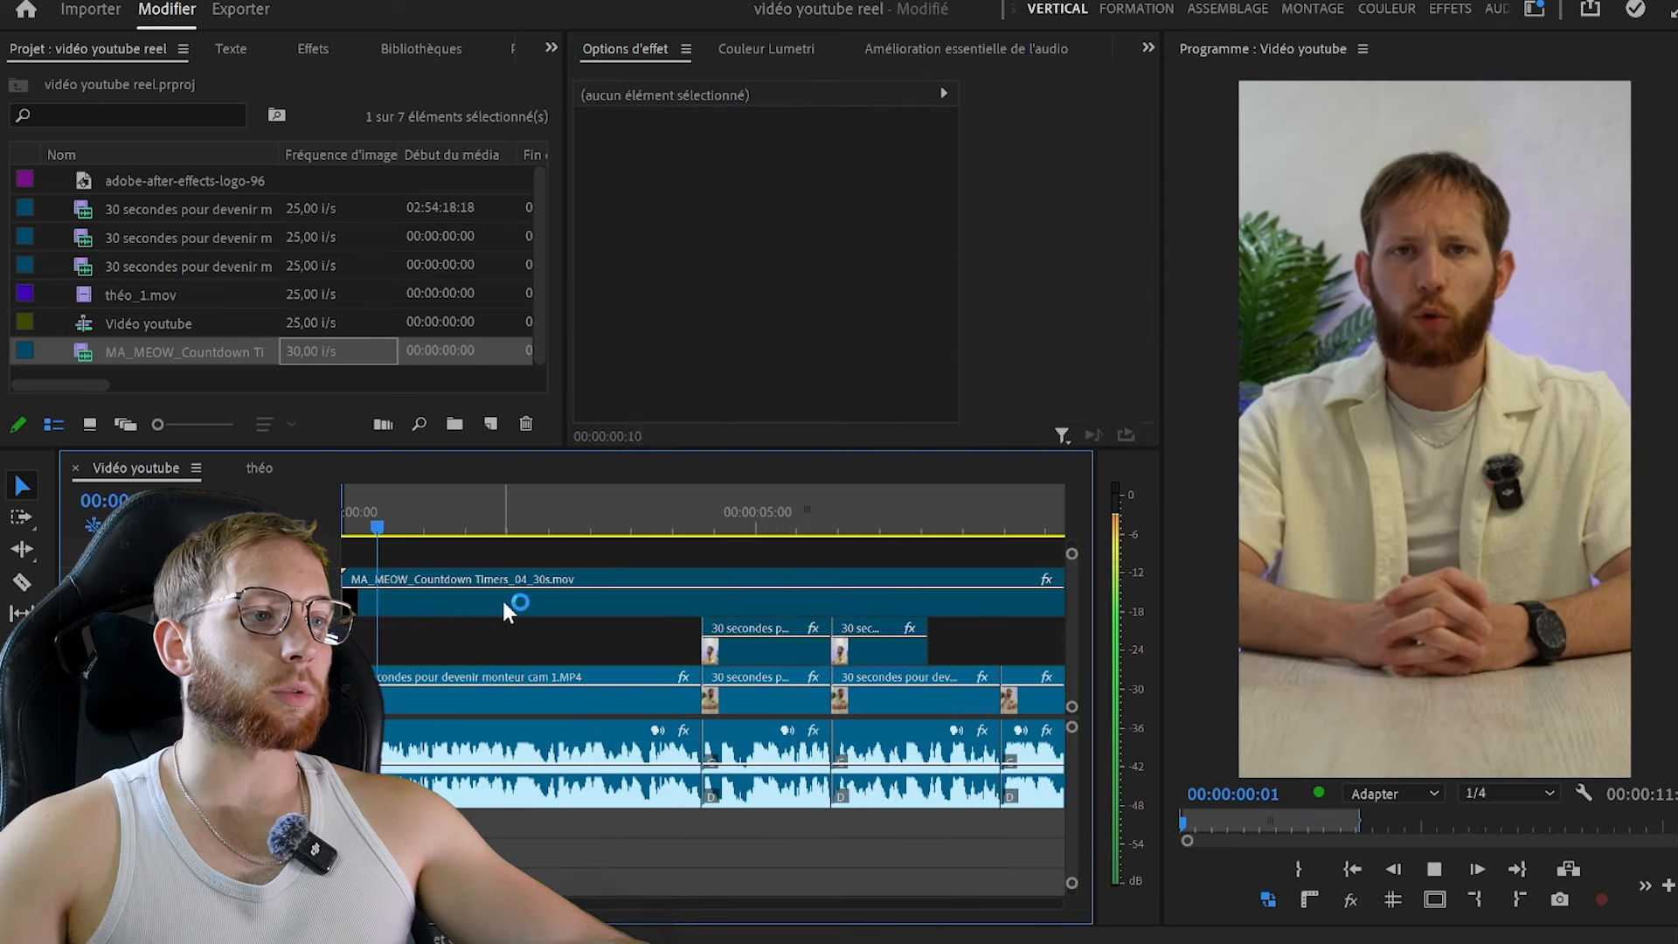
Enlarge the countdown to a scale of about 115 and centre it around the speaker's head at about 533.5, 543.9
click(504, 600)
click(774, 142)
drag(1434, 535, 1438, 577)
drag(1441, 441, 1446, 277)
drag(1430, 411, 1467, 429)
Set the countdown clip's speed to 200 %
drag(385, 525, 342, 527)
key(ctrl+r)
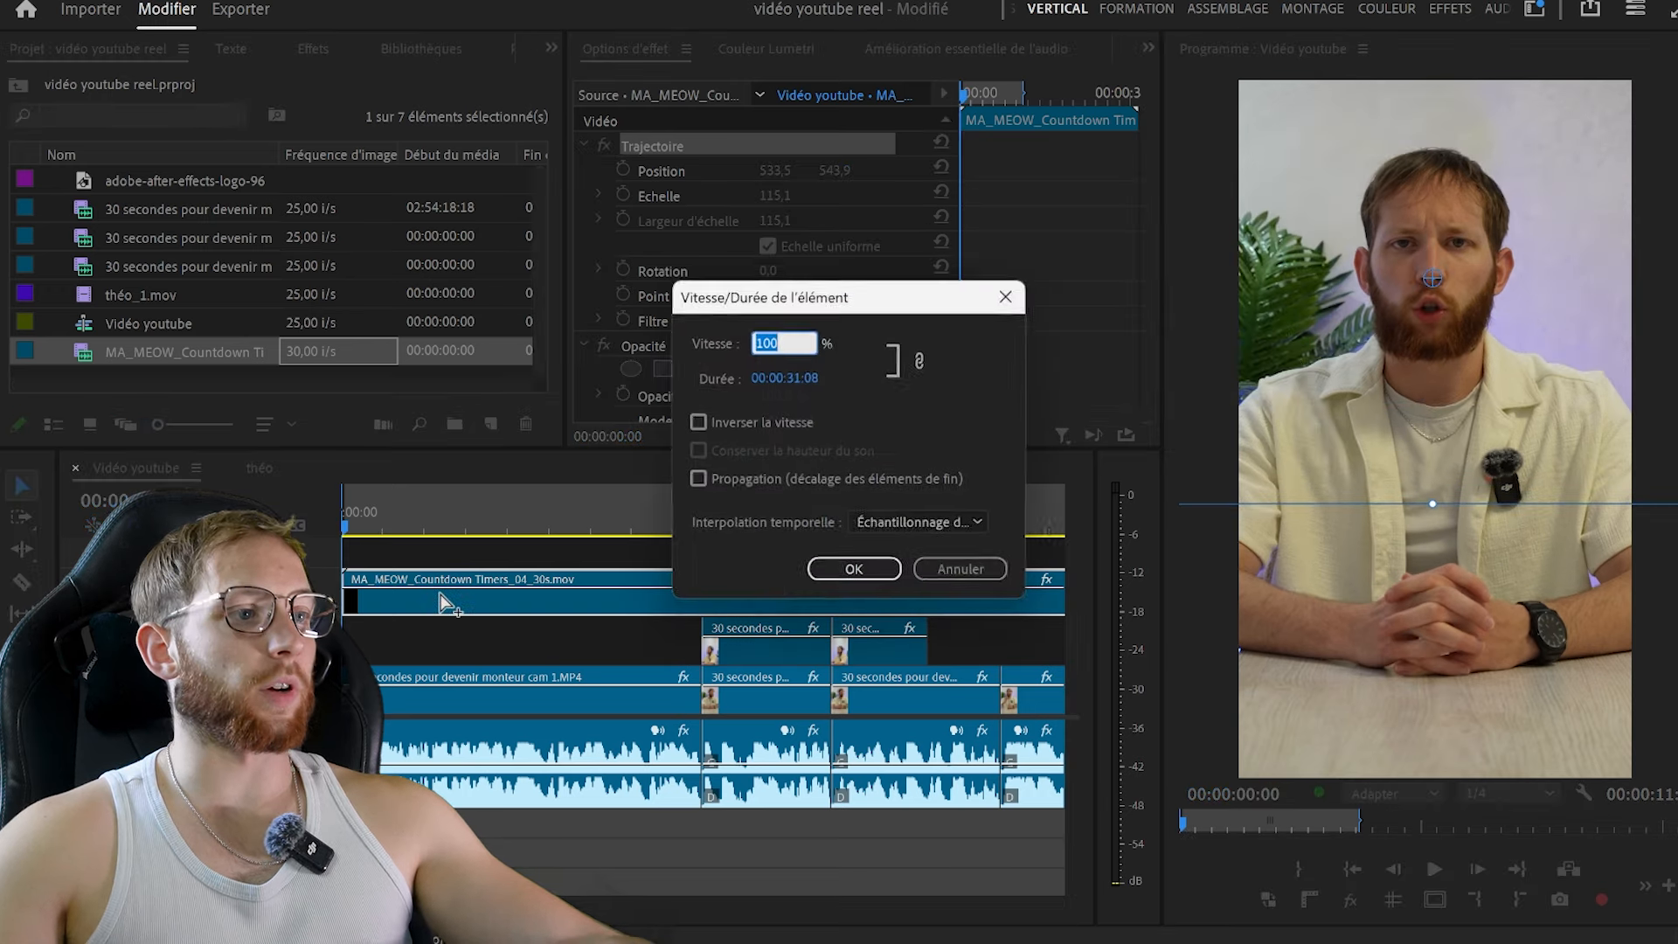
key(Caps_Lock)
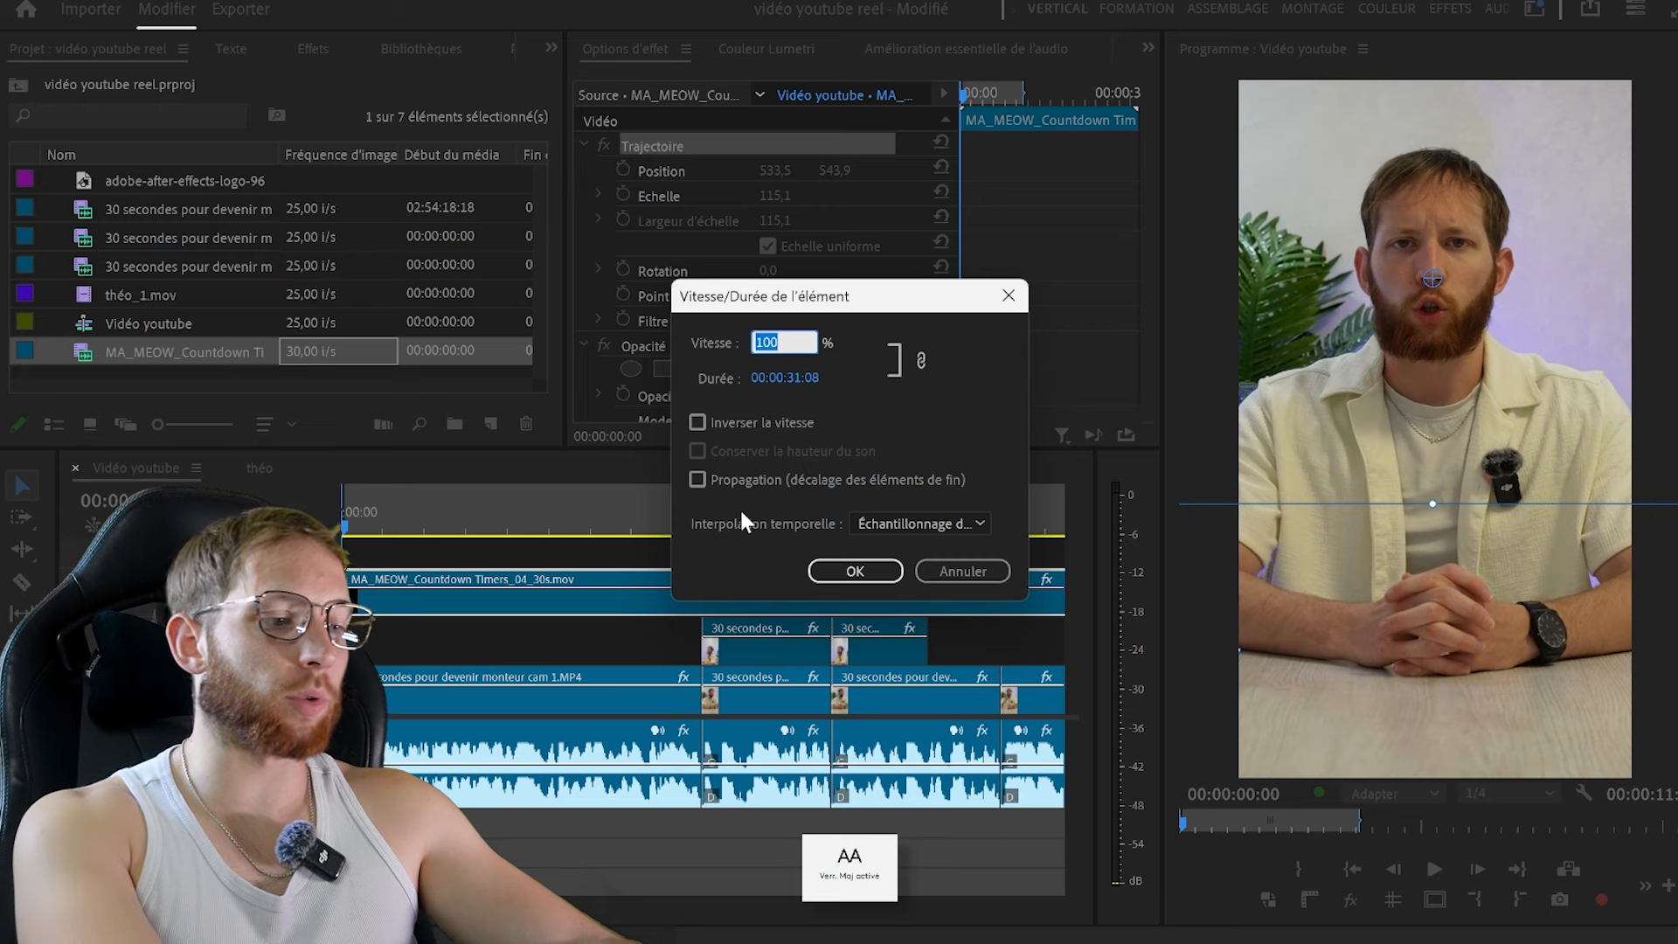
text(200)
key(Return)
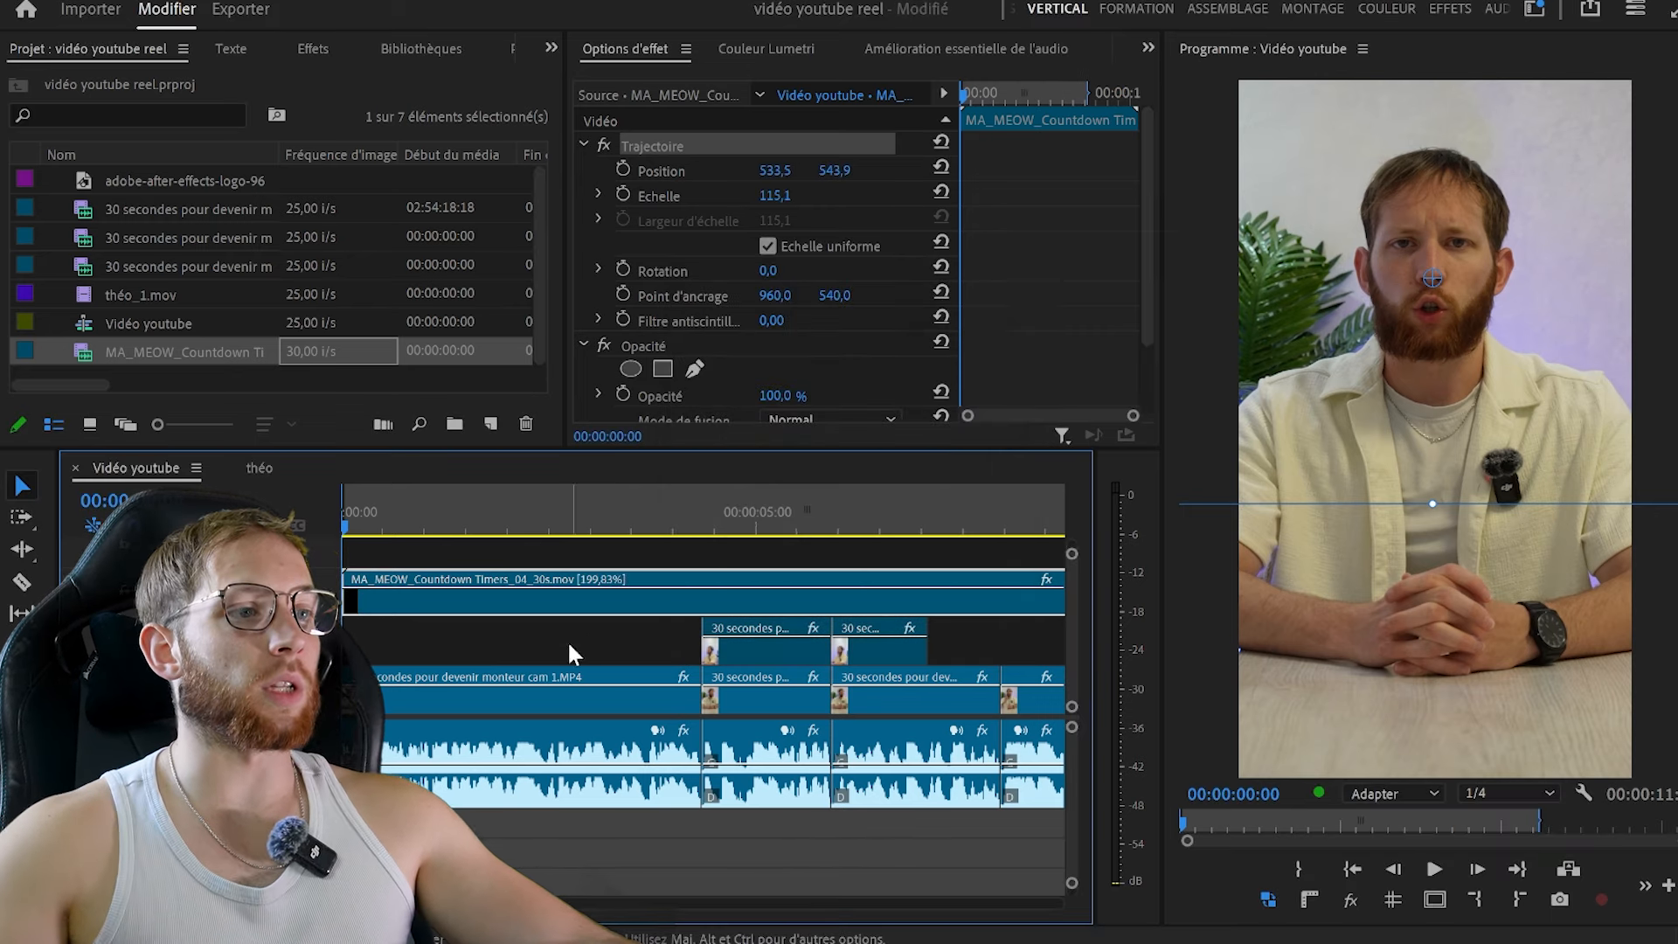
Cut the countdown at the end of the first shot, delete the remainder, and lower the kept part to the track just above the shot
click(612, 651)
key(space)
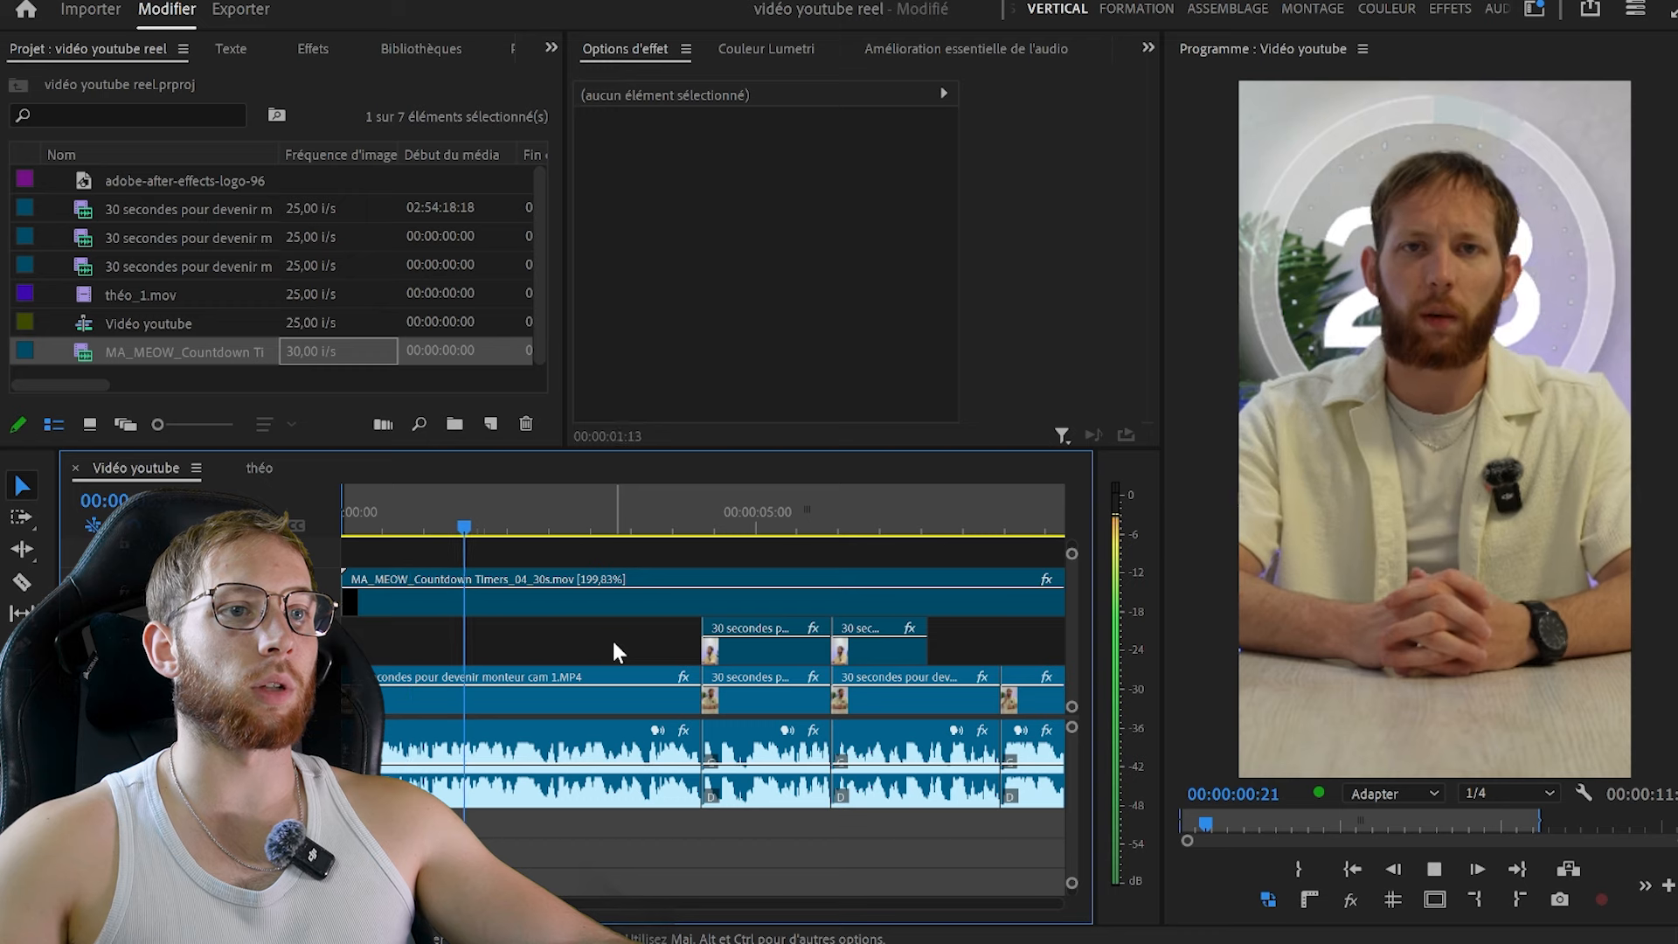
key(space)
key(c)
click(704, 594)
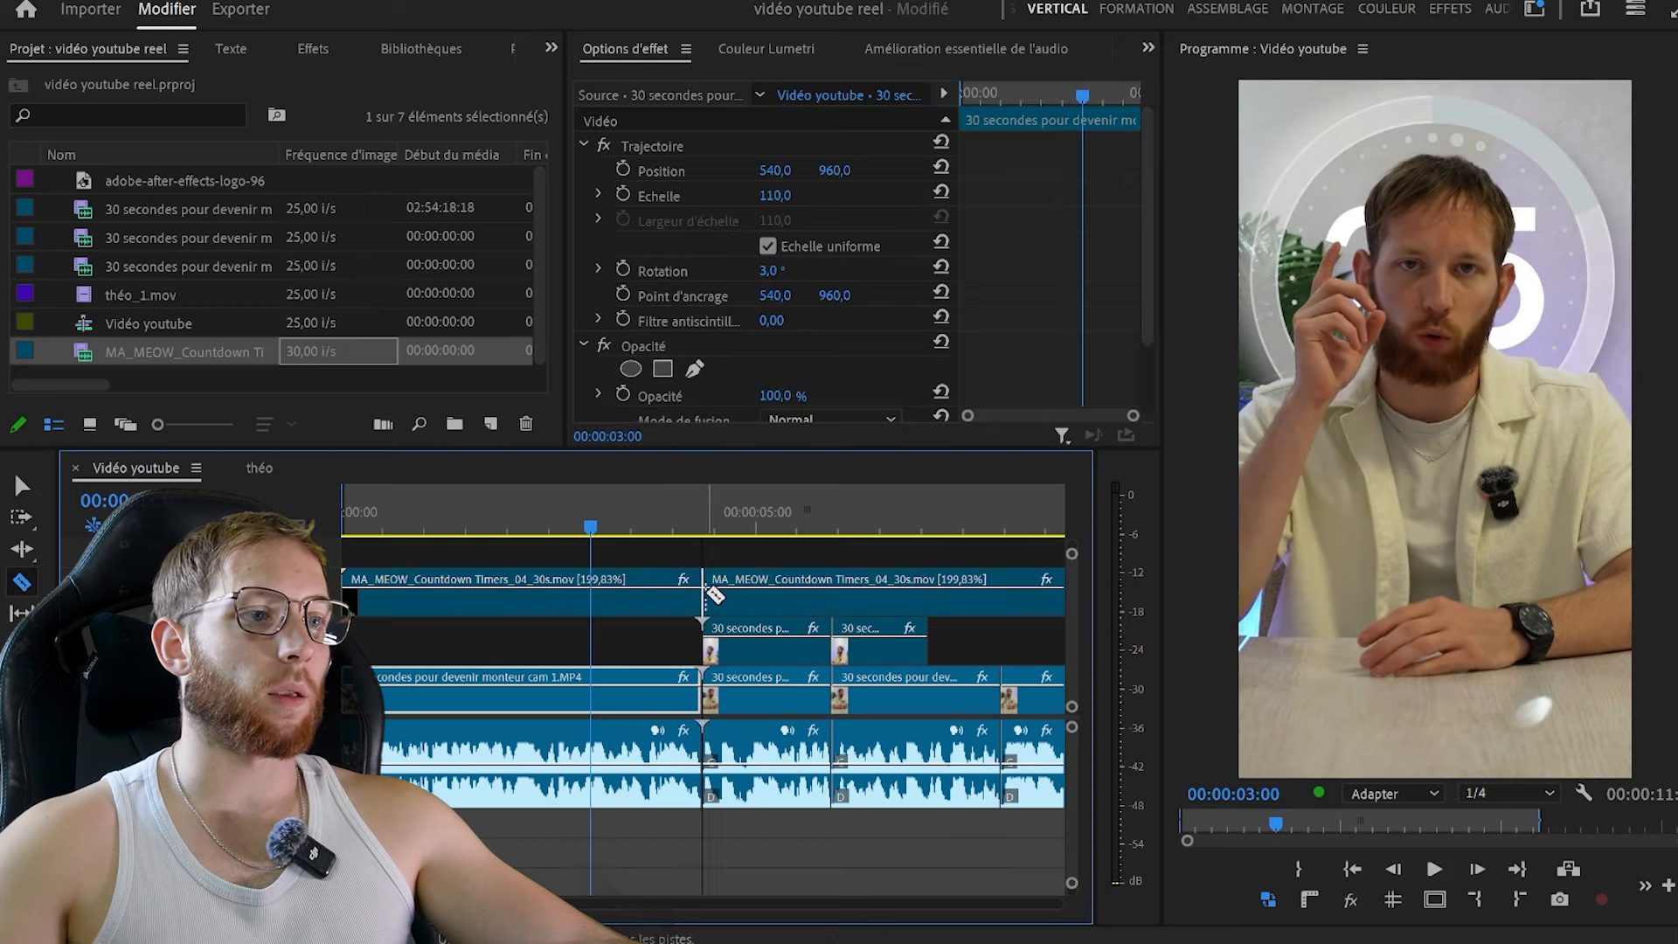
key(v)
click(736, 599)
key(Delete)
drag(643, 598, 611, 633)
drag(482, 526, 631, 585)
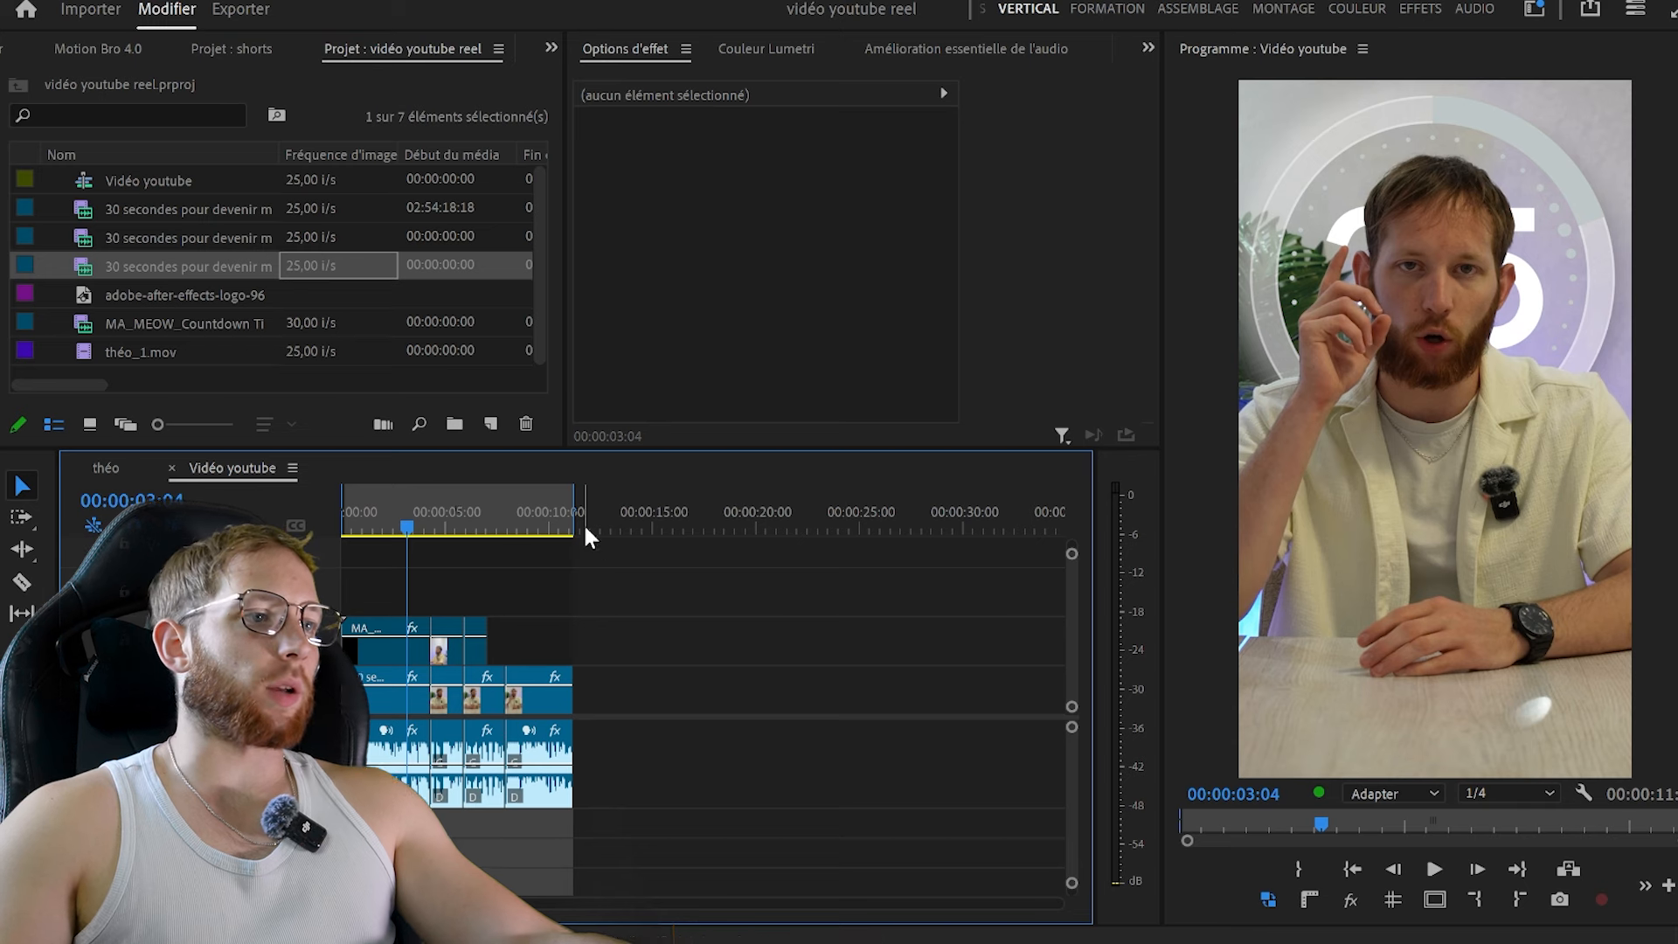
Create a project bin named Séquences
key(equal)
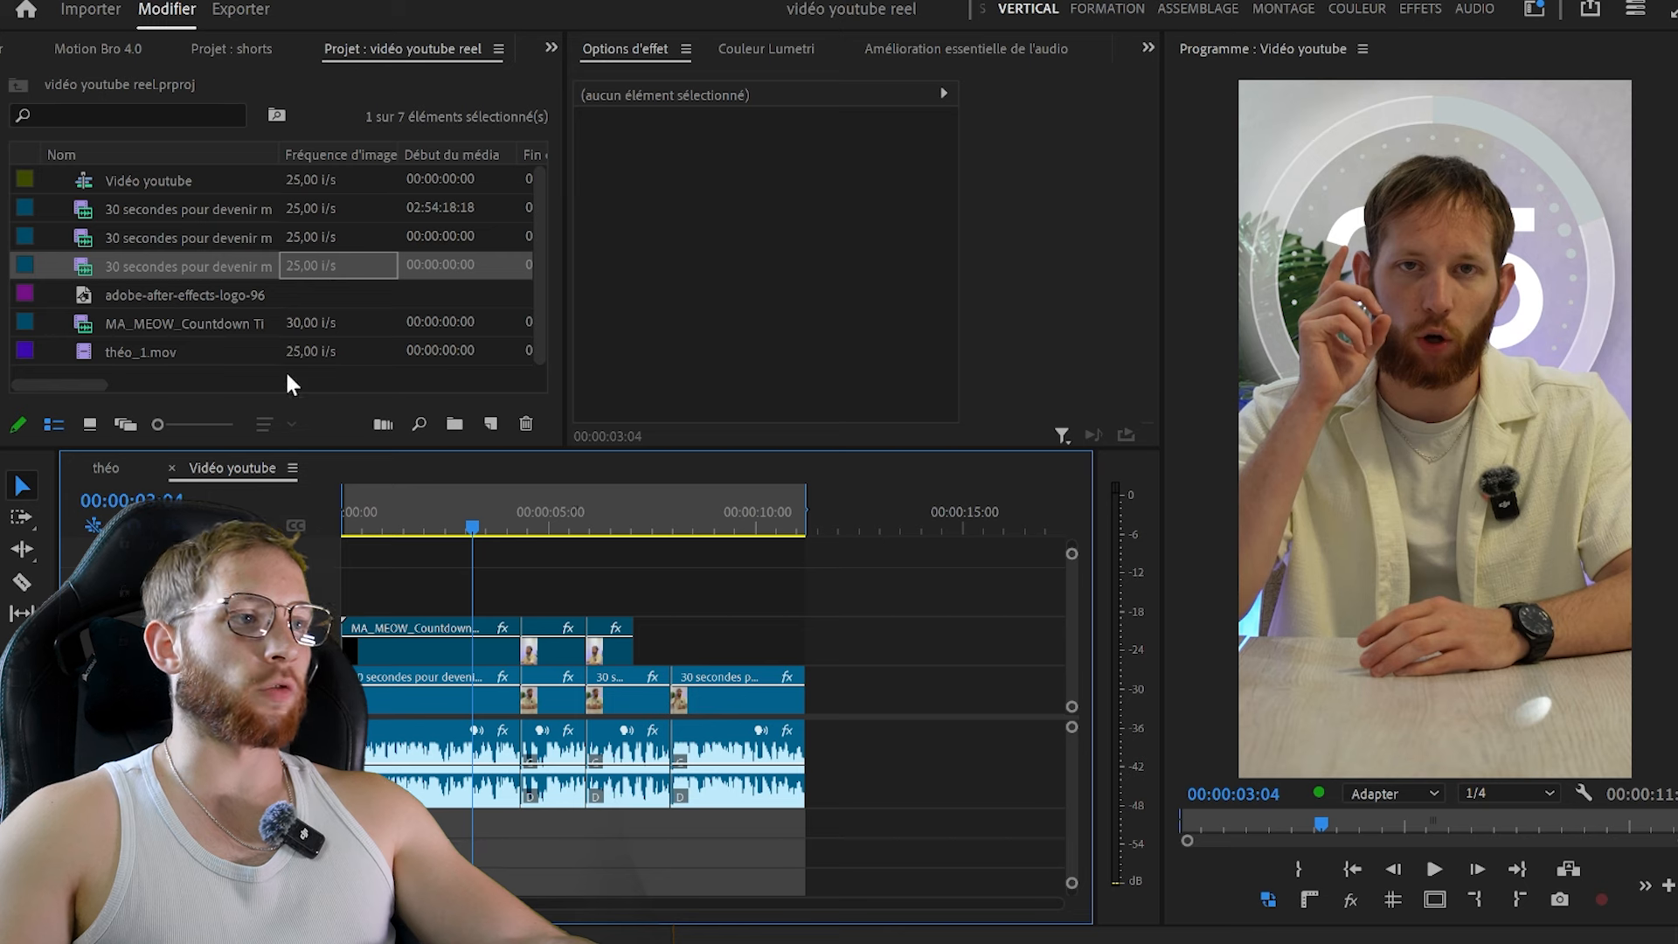
click(453, 424)
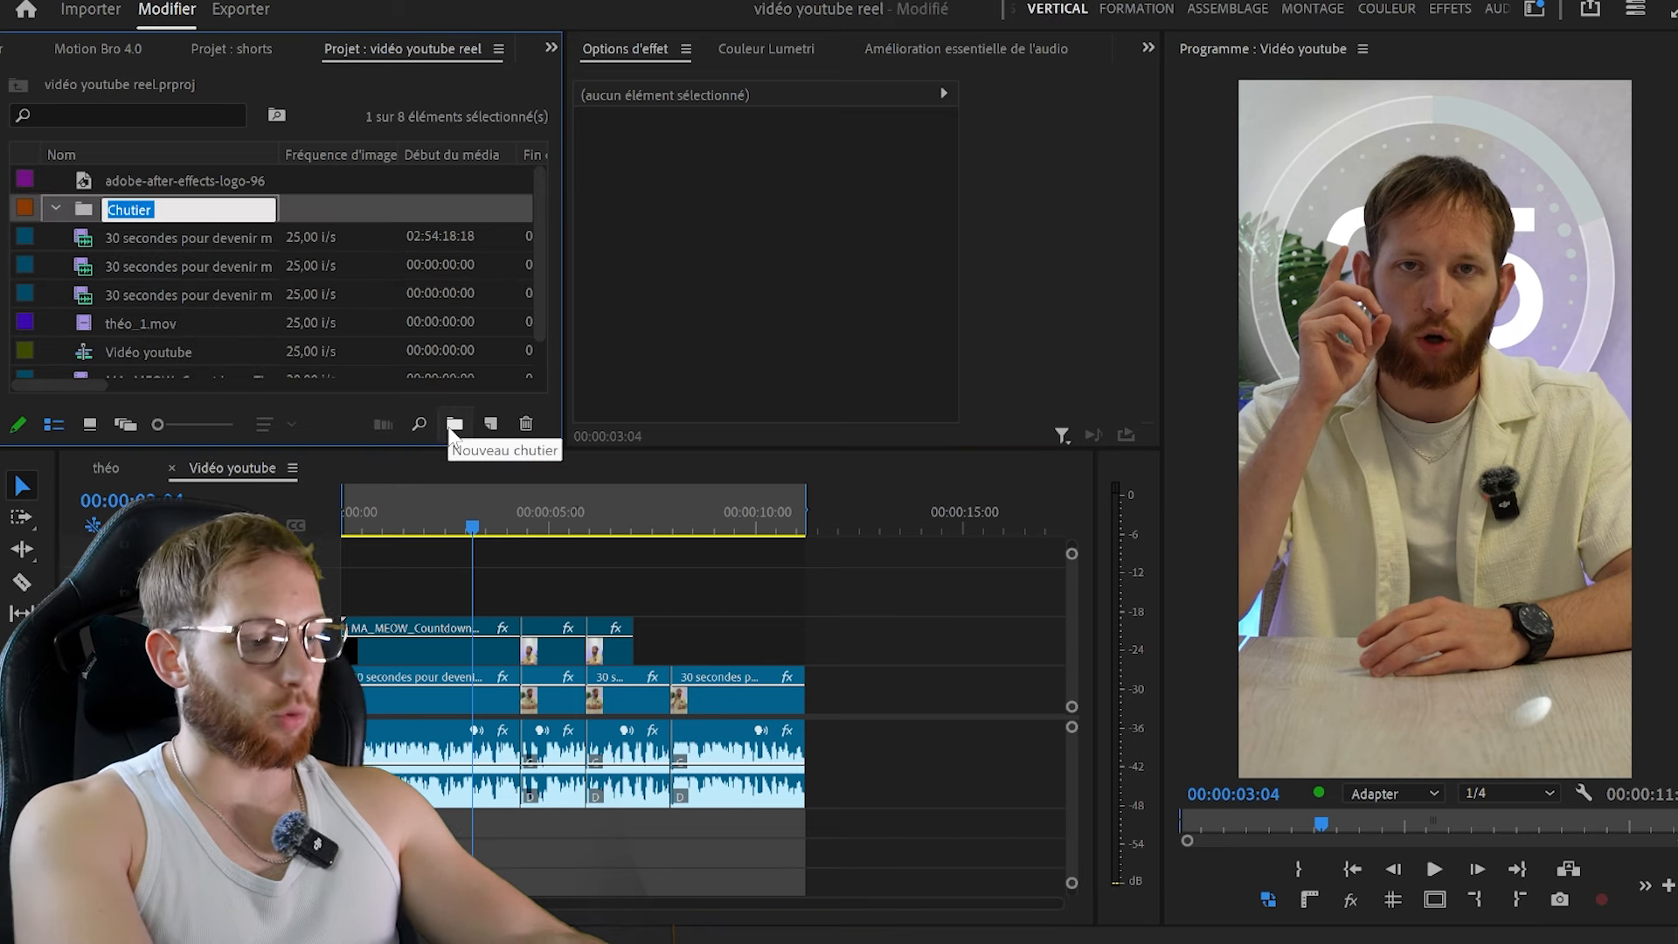
text(Séquence)
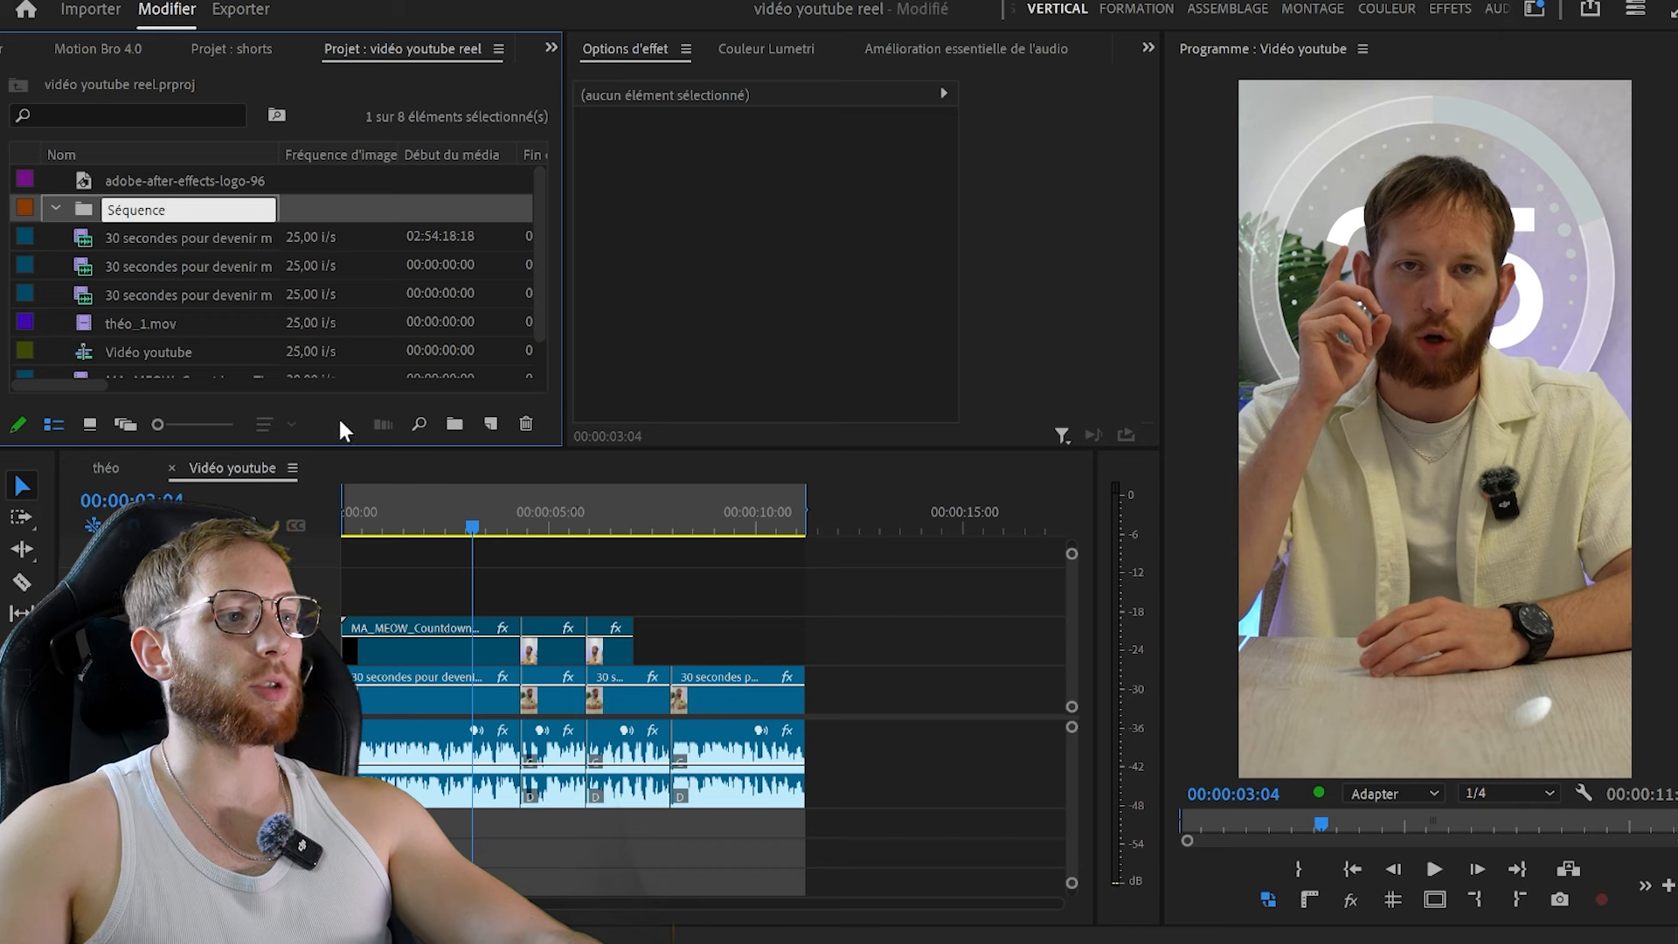
text(s)
key(Return)
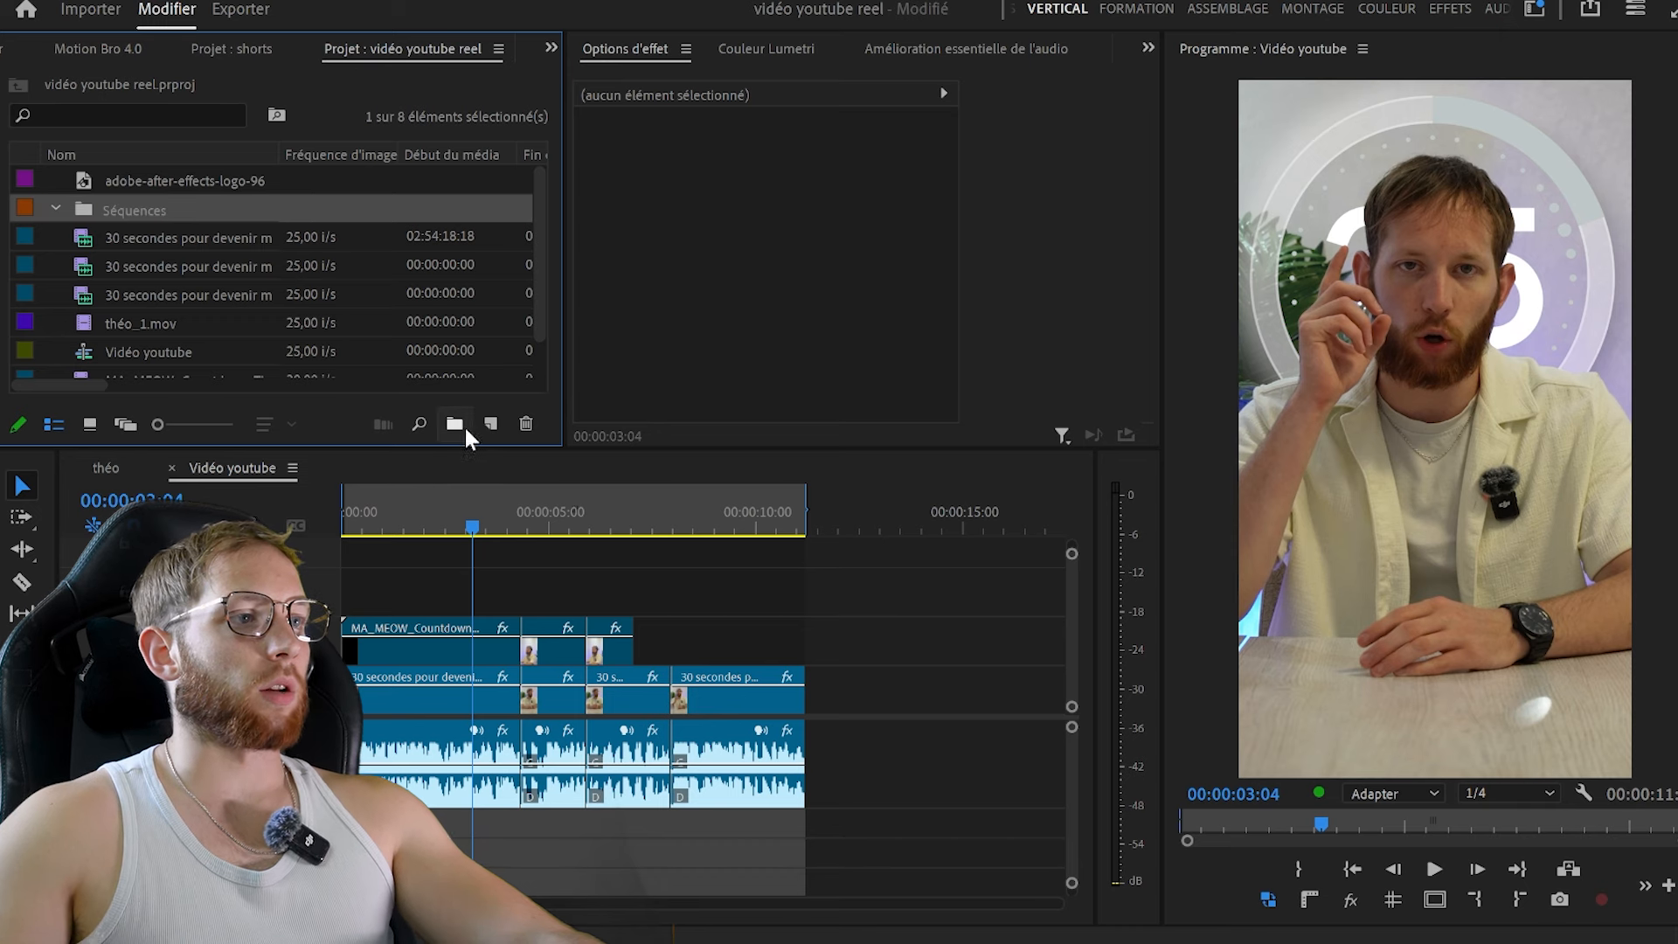
click(457, 426)
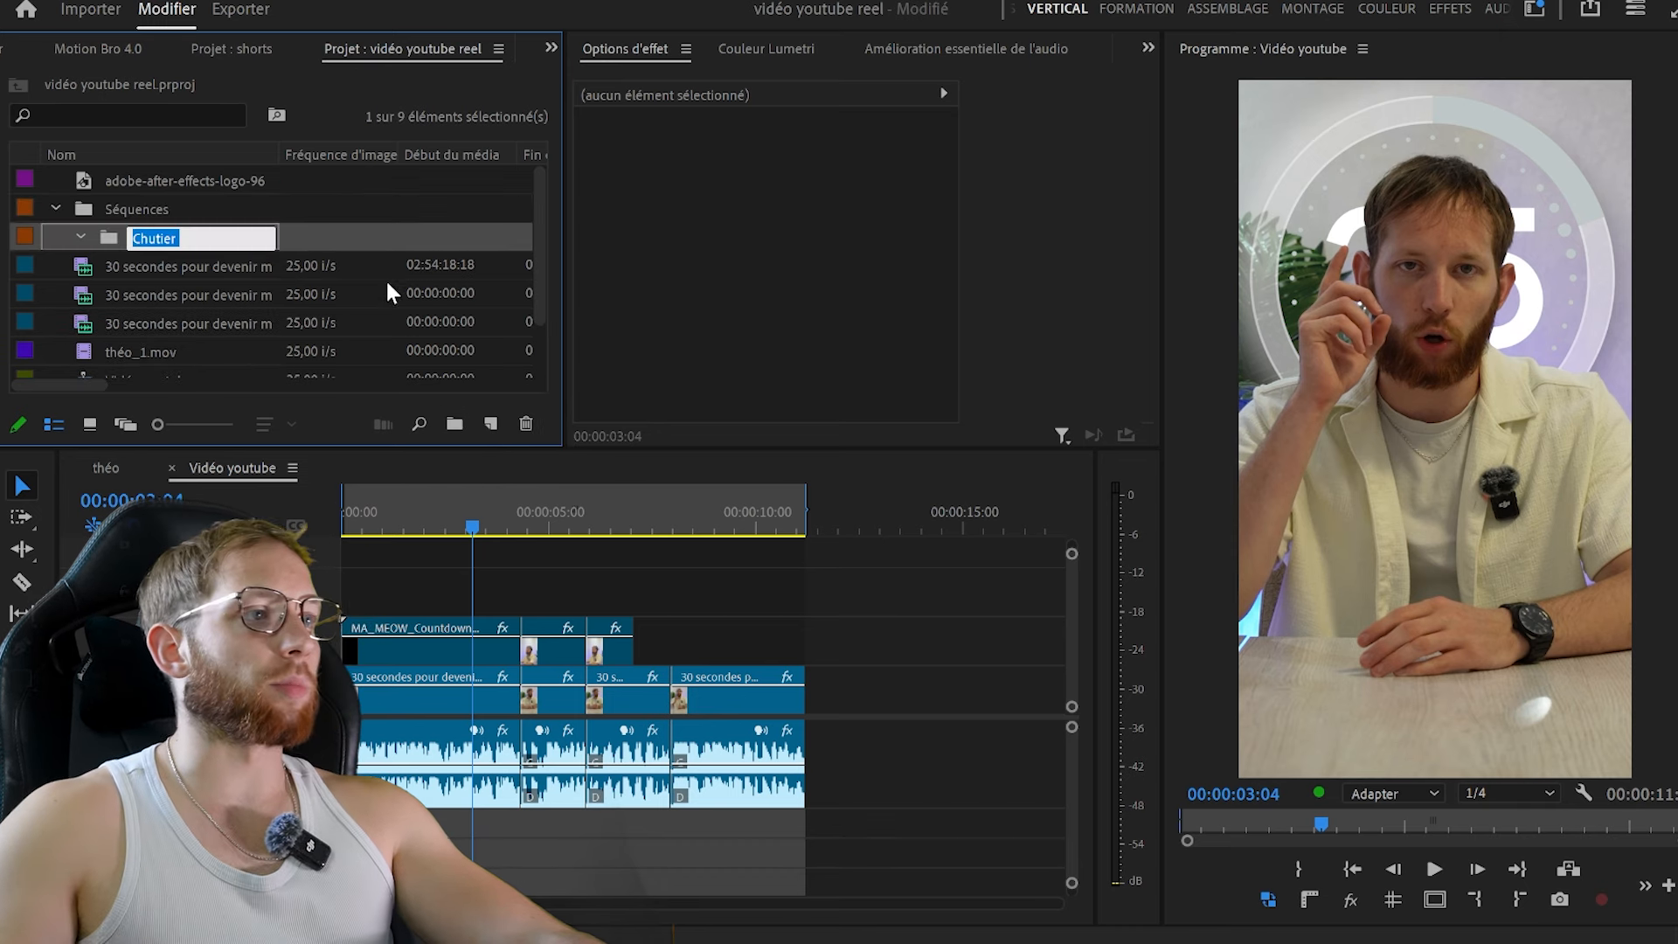
click(229, 211)
key(ctrl+z)
Move the Vidéo youtube sequence into the Séquences bin and collapse the bin
drag(191, 351, 172, 334)
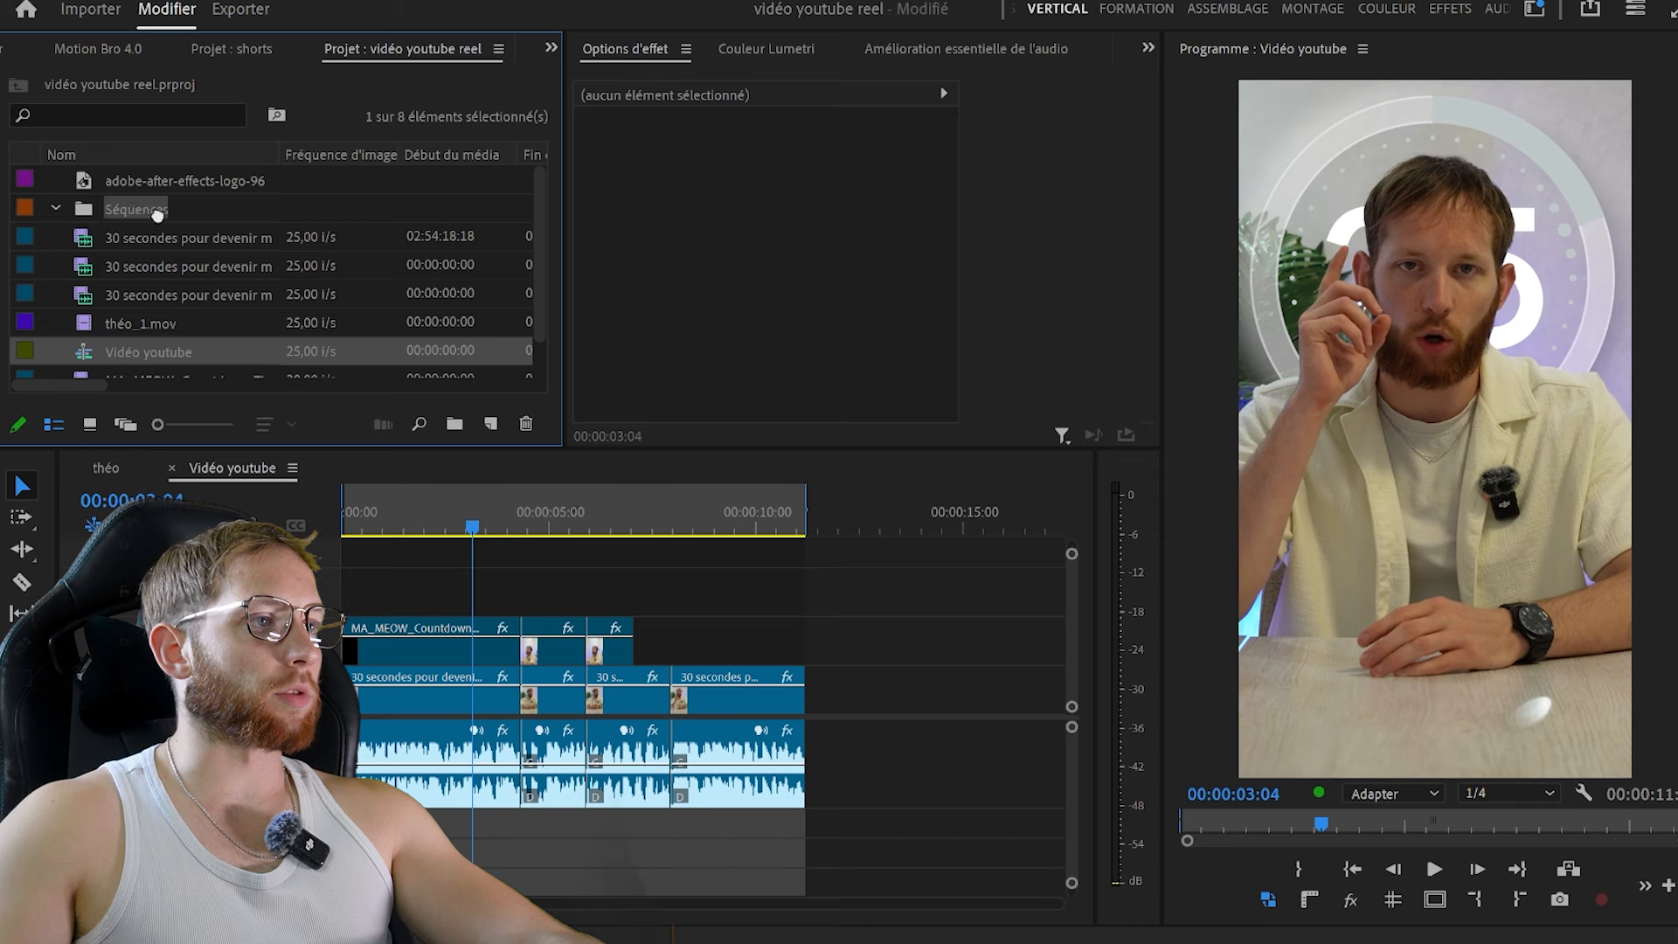
drag(157, 214, 158, 213)
click(55, 208)
Create a bin named élements at the top level of the project
click(113, 185)
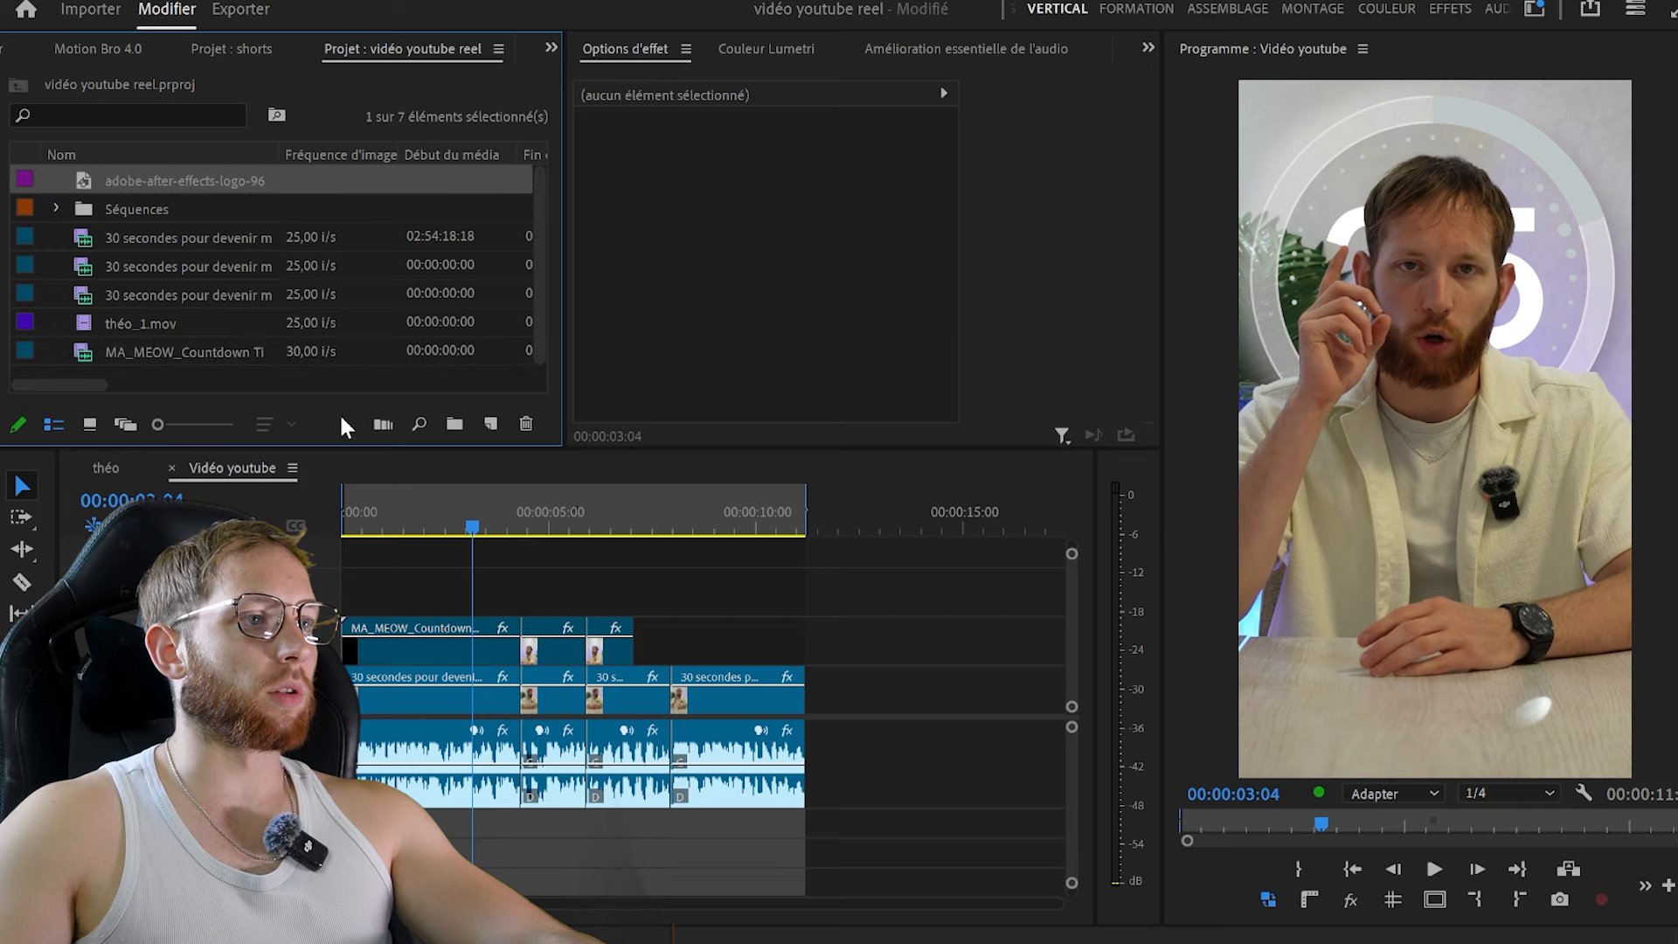
click(454, 424)
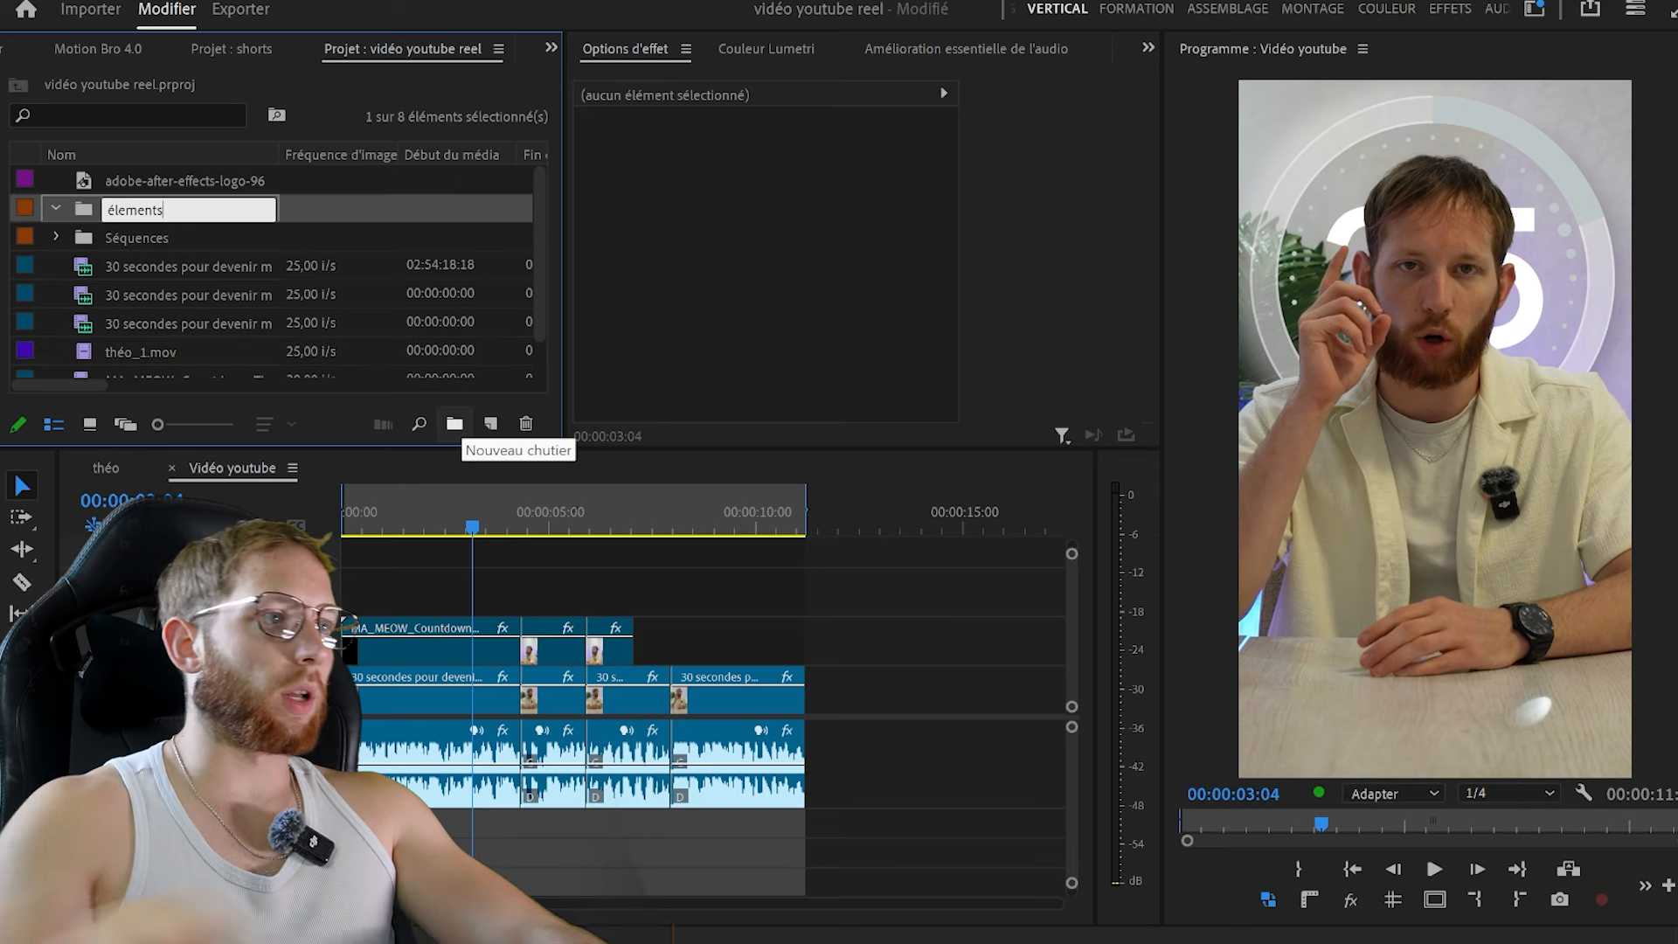
click(251, 287)
Move the After Effects logo and the MA_MEOW countdown clip into the élements bin and collapse it
click(222, 275)
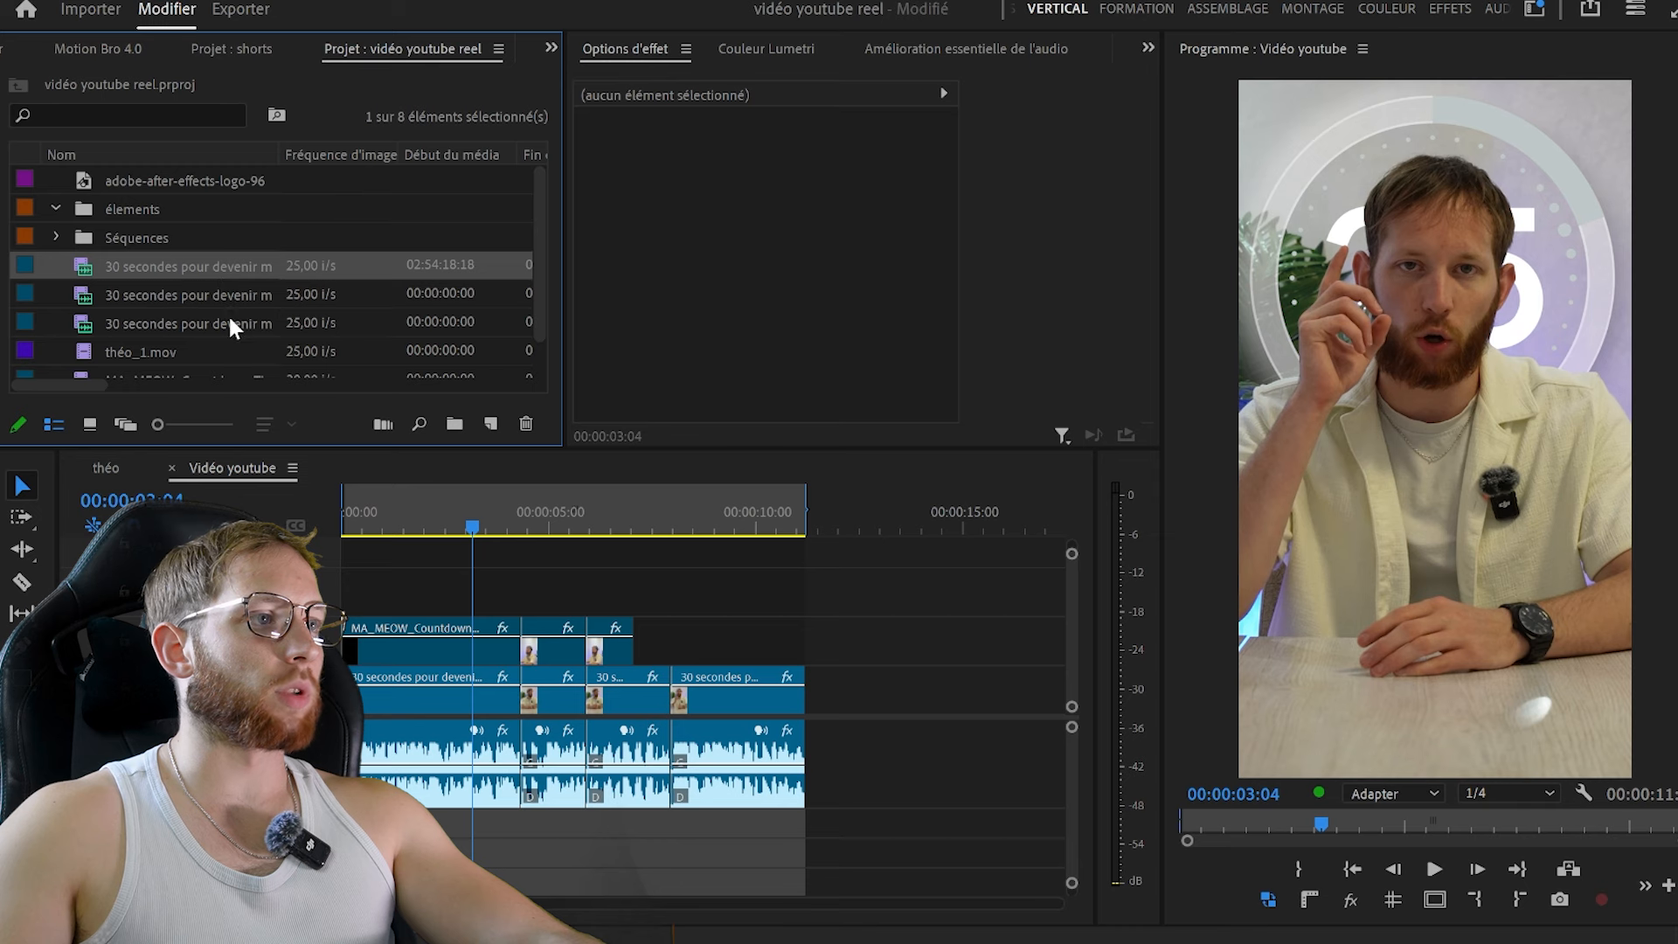
click(223, 352)
scroll(223, 353, down, 1)
click(223, 354)
scroll(223, 354, up, 1)
drag(222, 374, 173, 210)
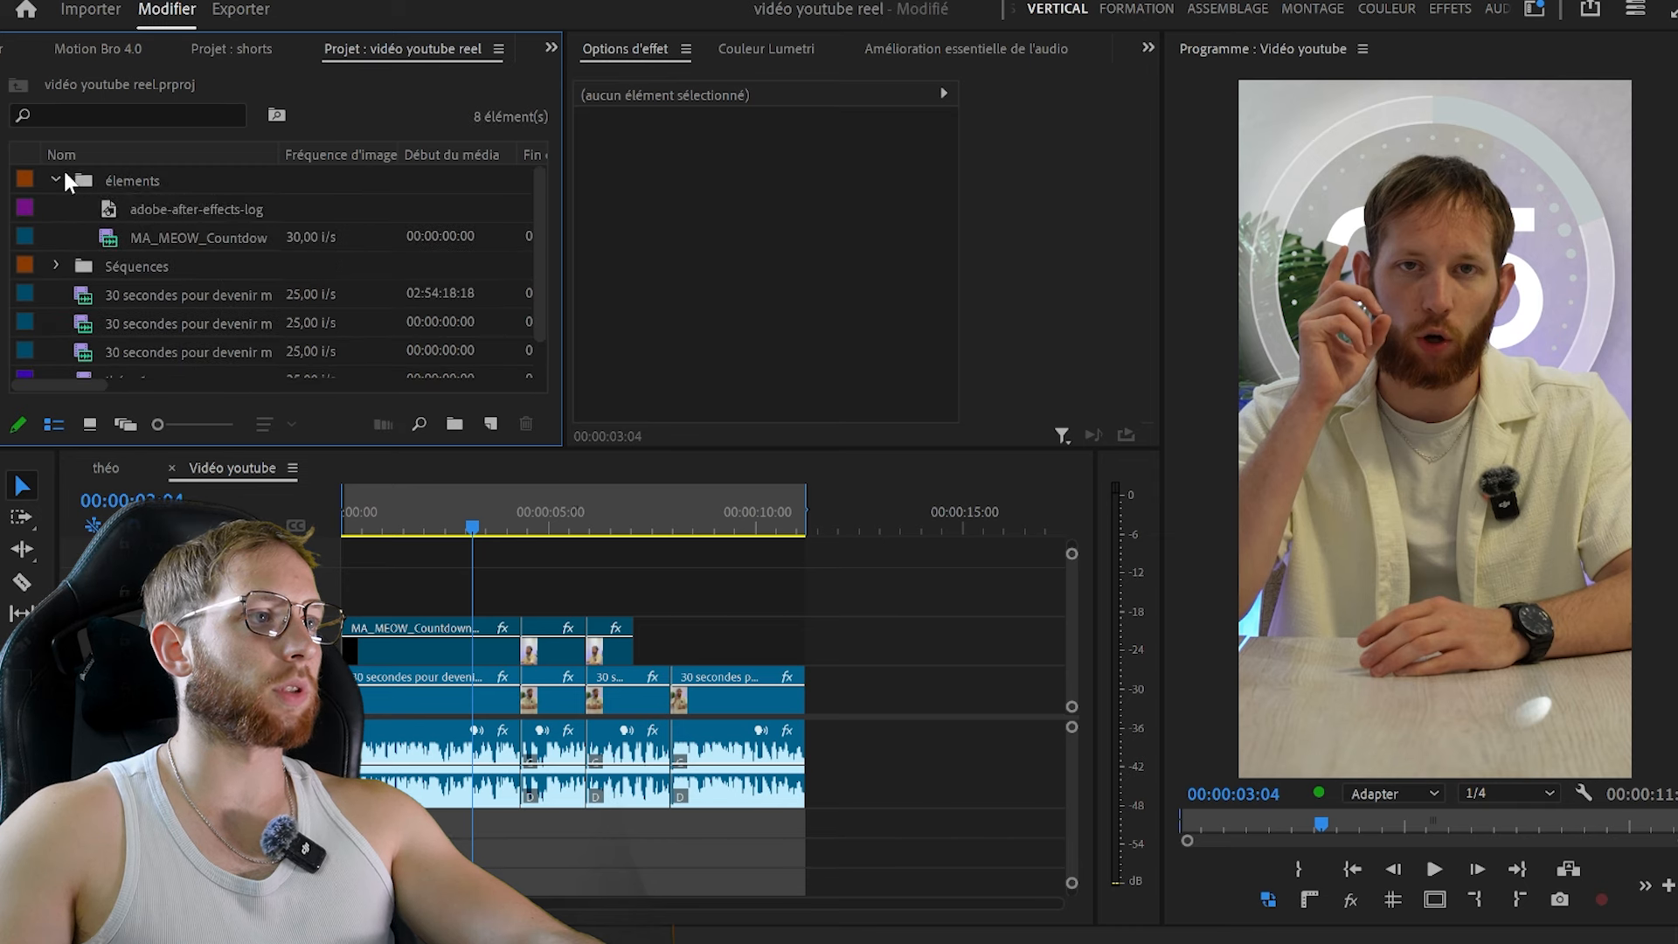
click(58, 180)
Create a bin named rushs and move the three 30 secondes clips and théo_1.mov into it
click(453, 426)
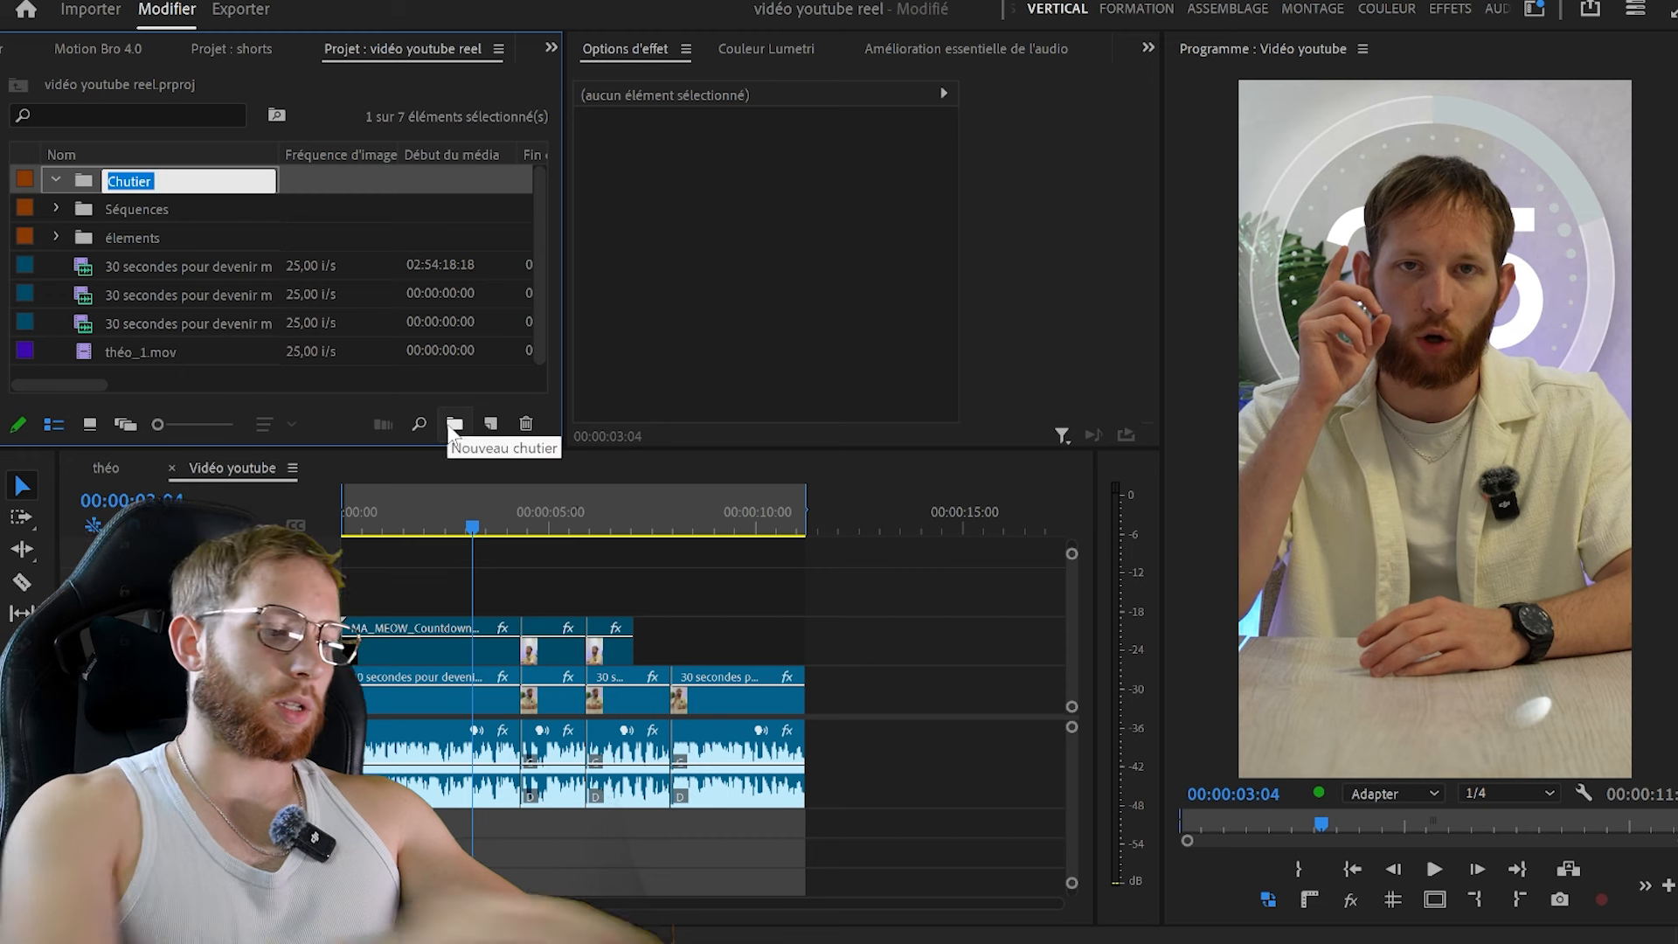
click(269, 262)
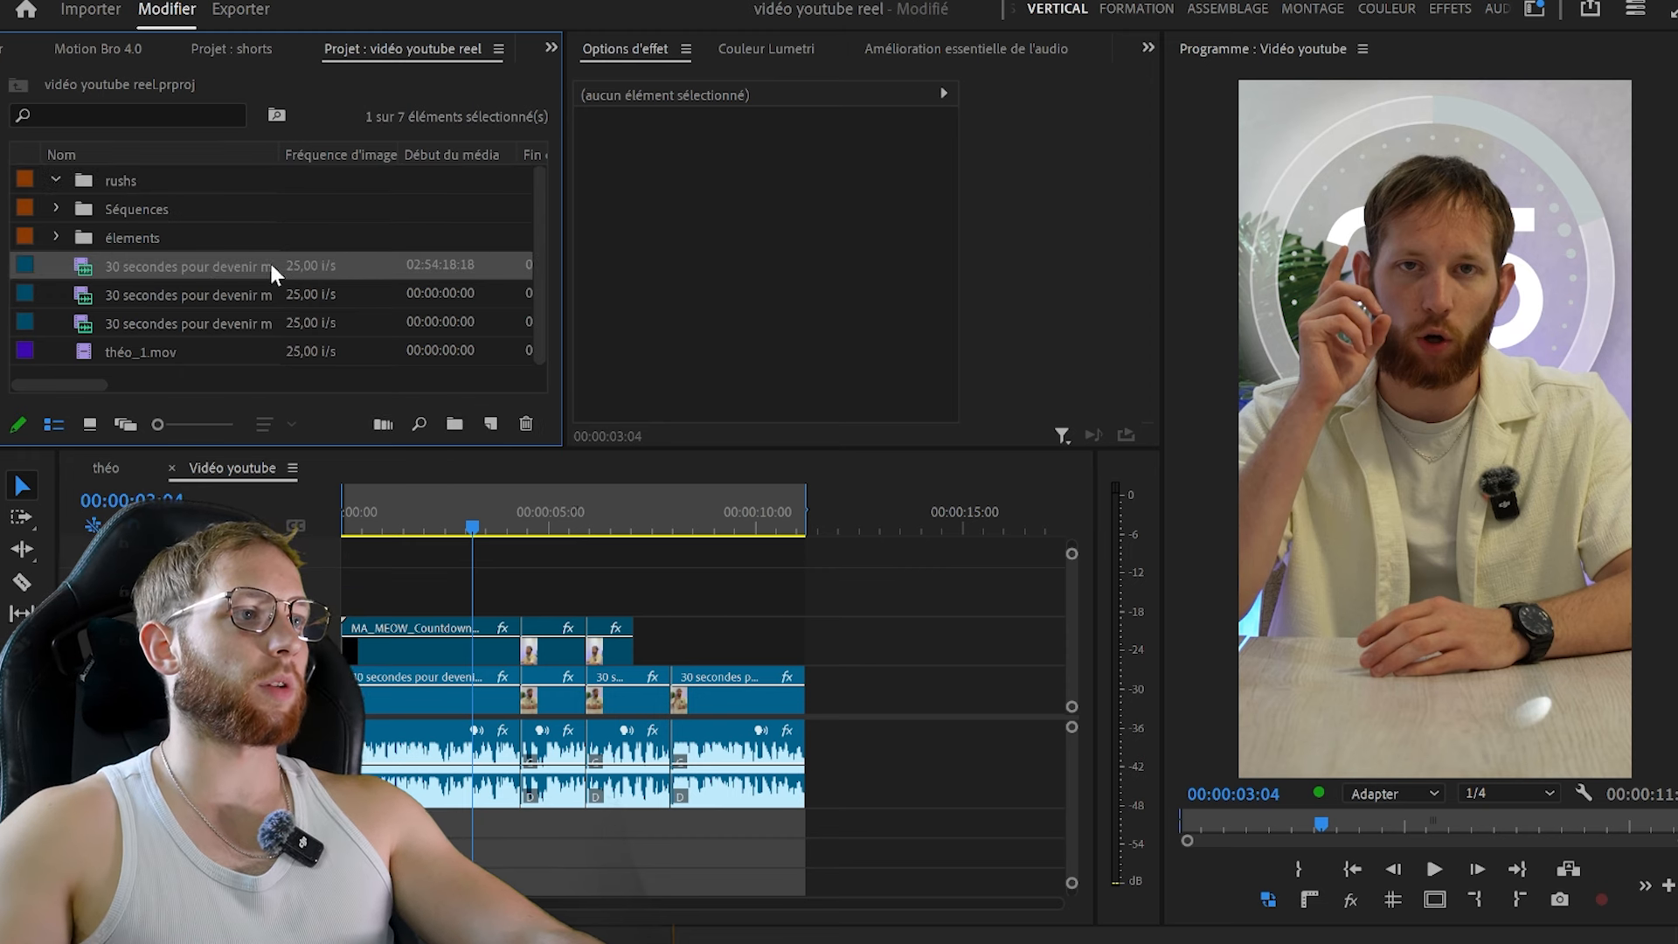
shift+click(202, 350)
drag(157, 192, 140, 184)
click(58, 179)
click(775, 611)
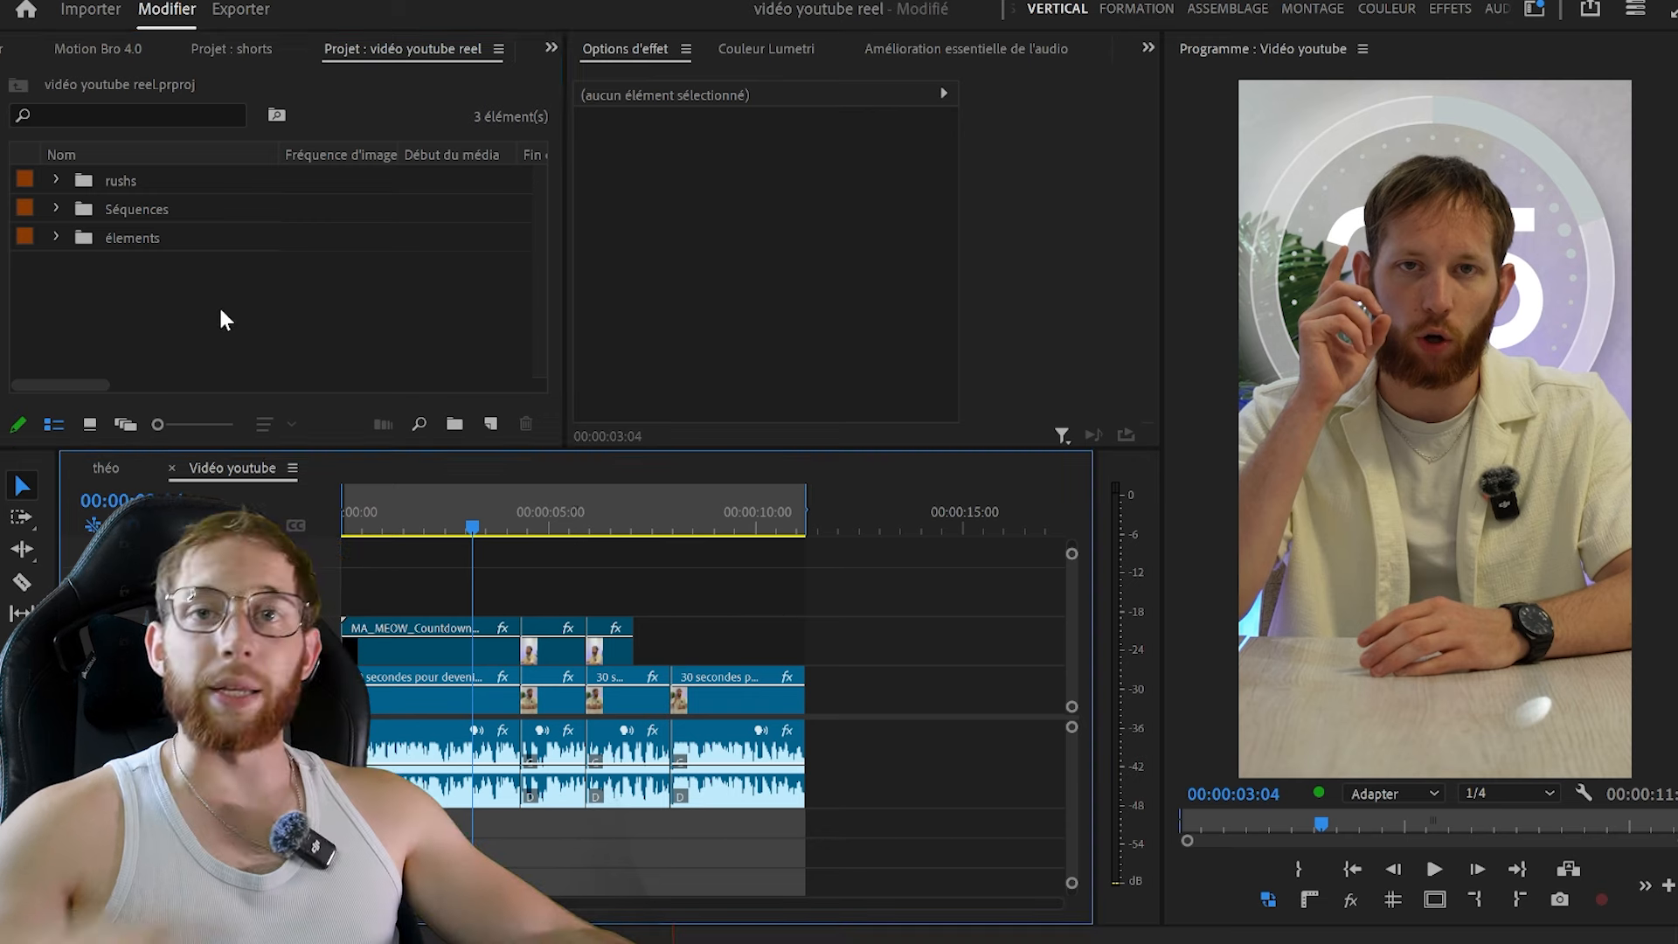
Create a top-level bin named Séquences imbriquées
click(180, 297)
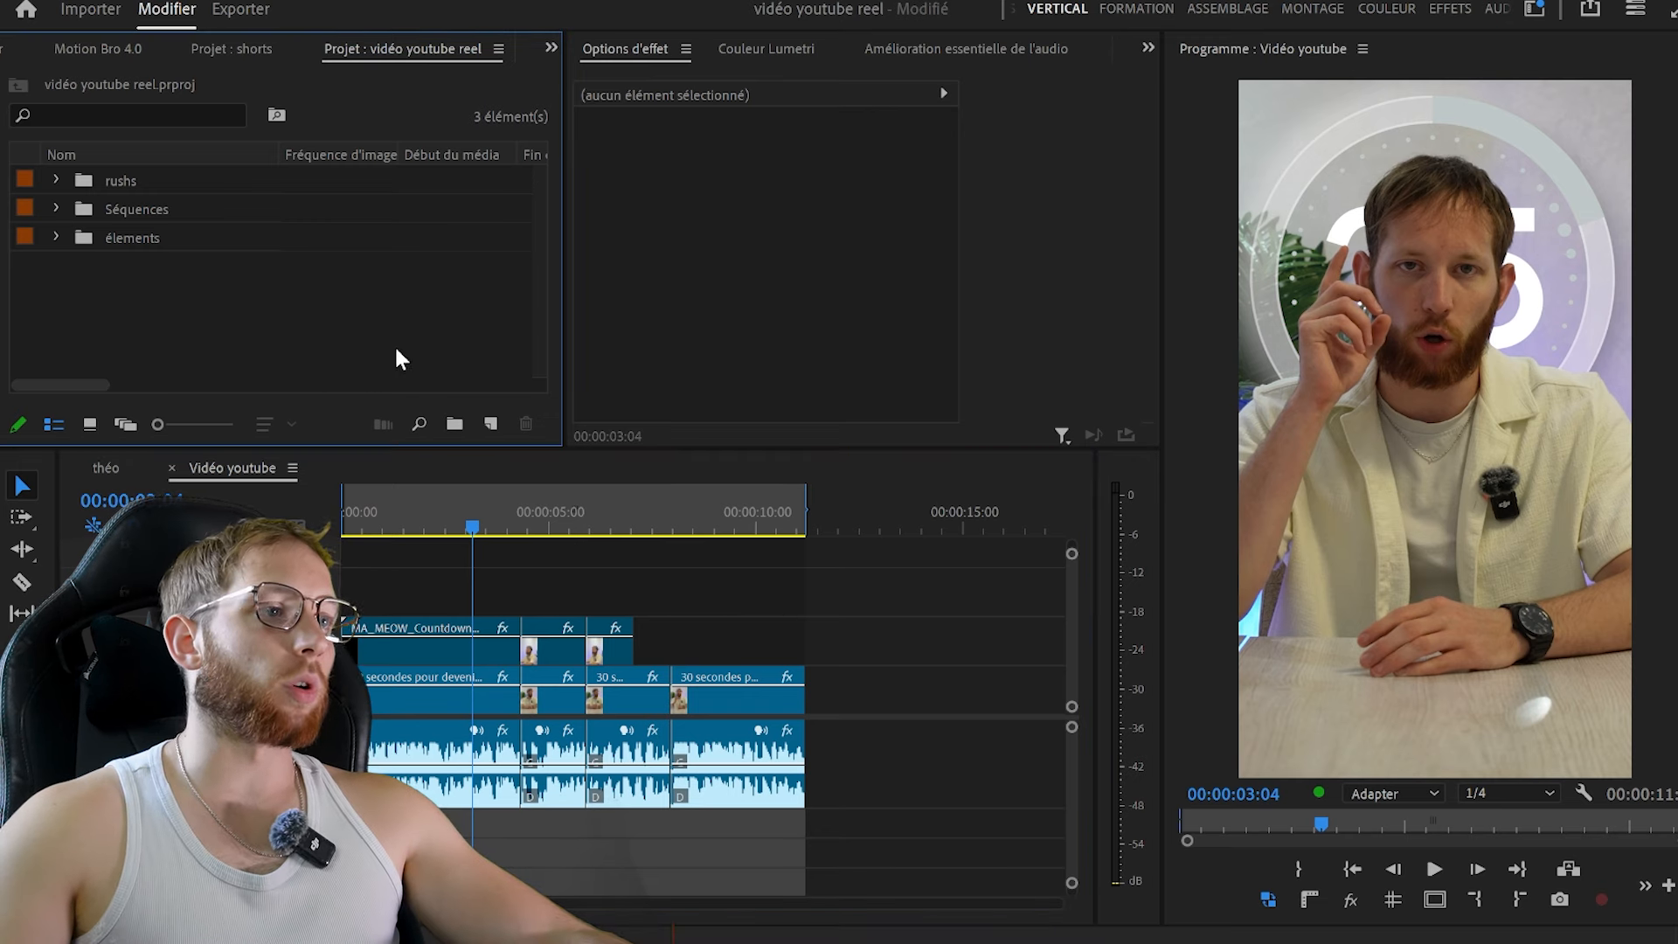
click(455, 424)
text(Séq)
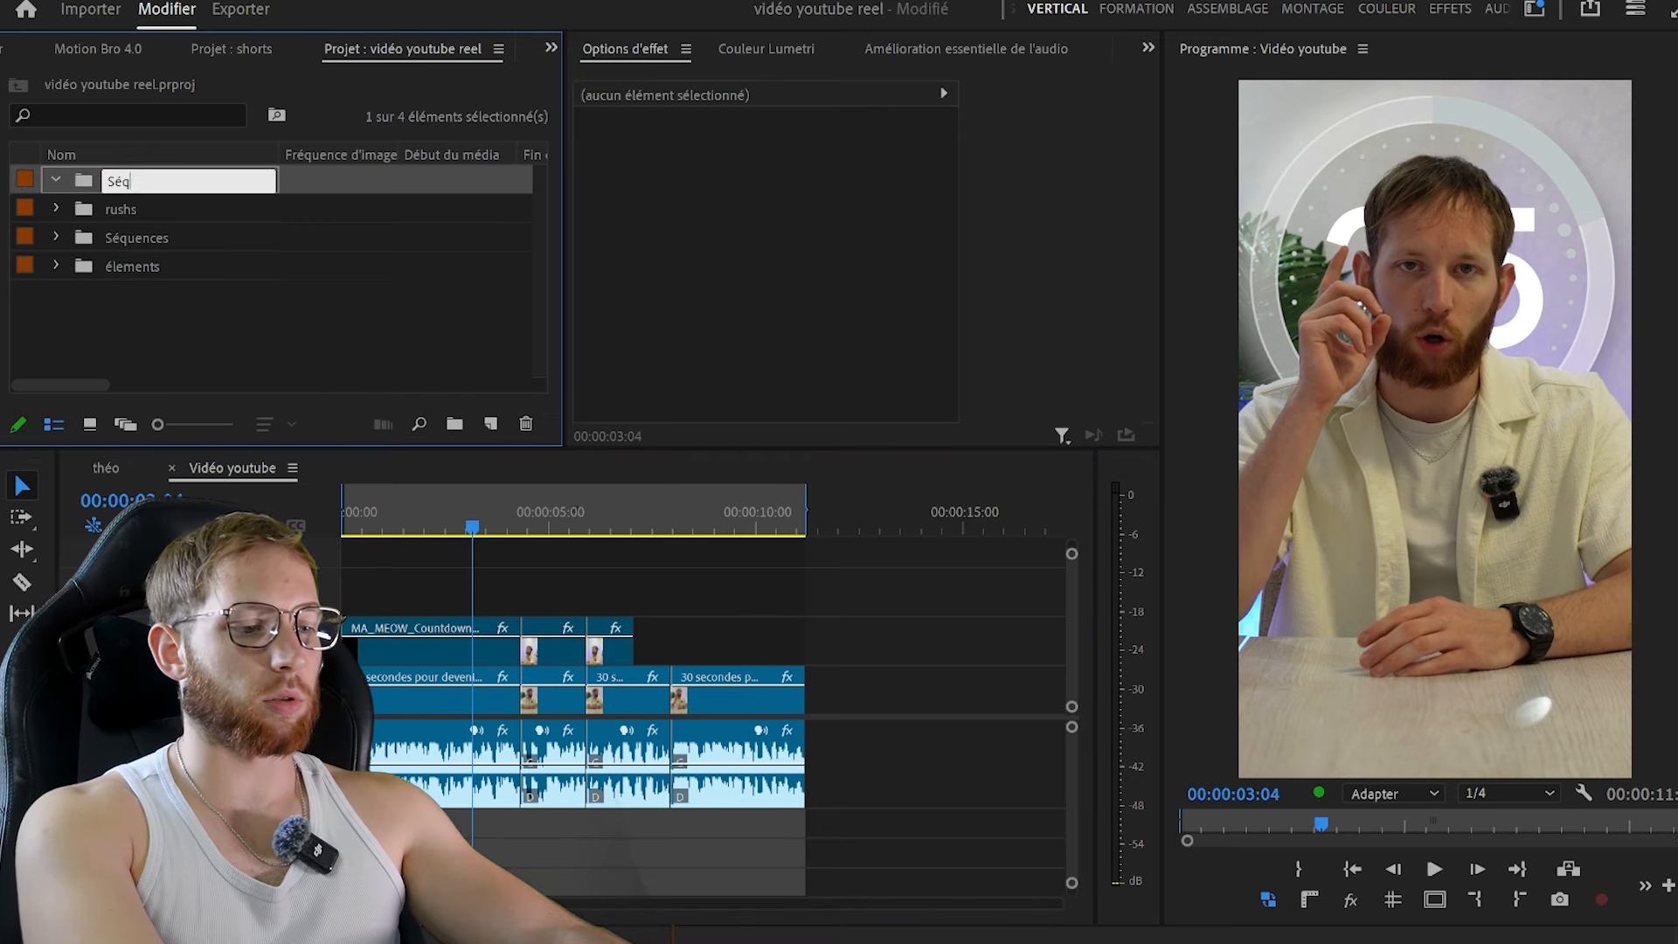
text(uences imbriq)
text(uées)
key(Return)
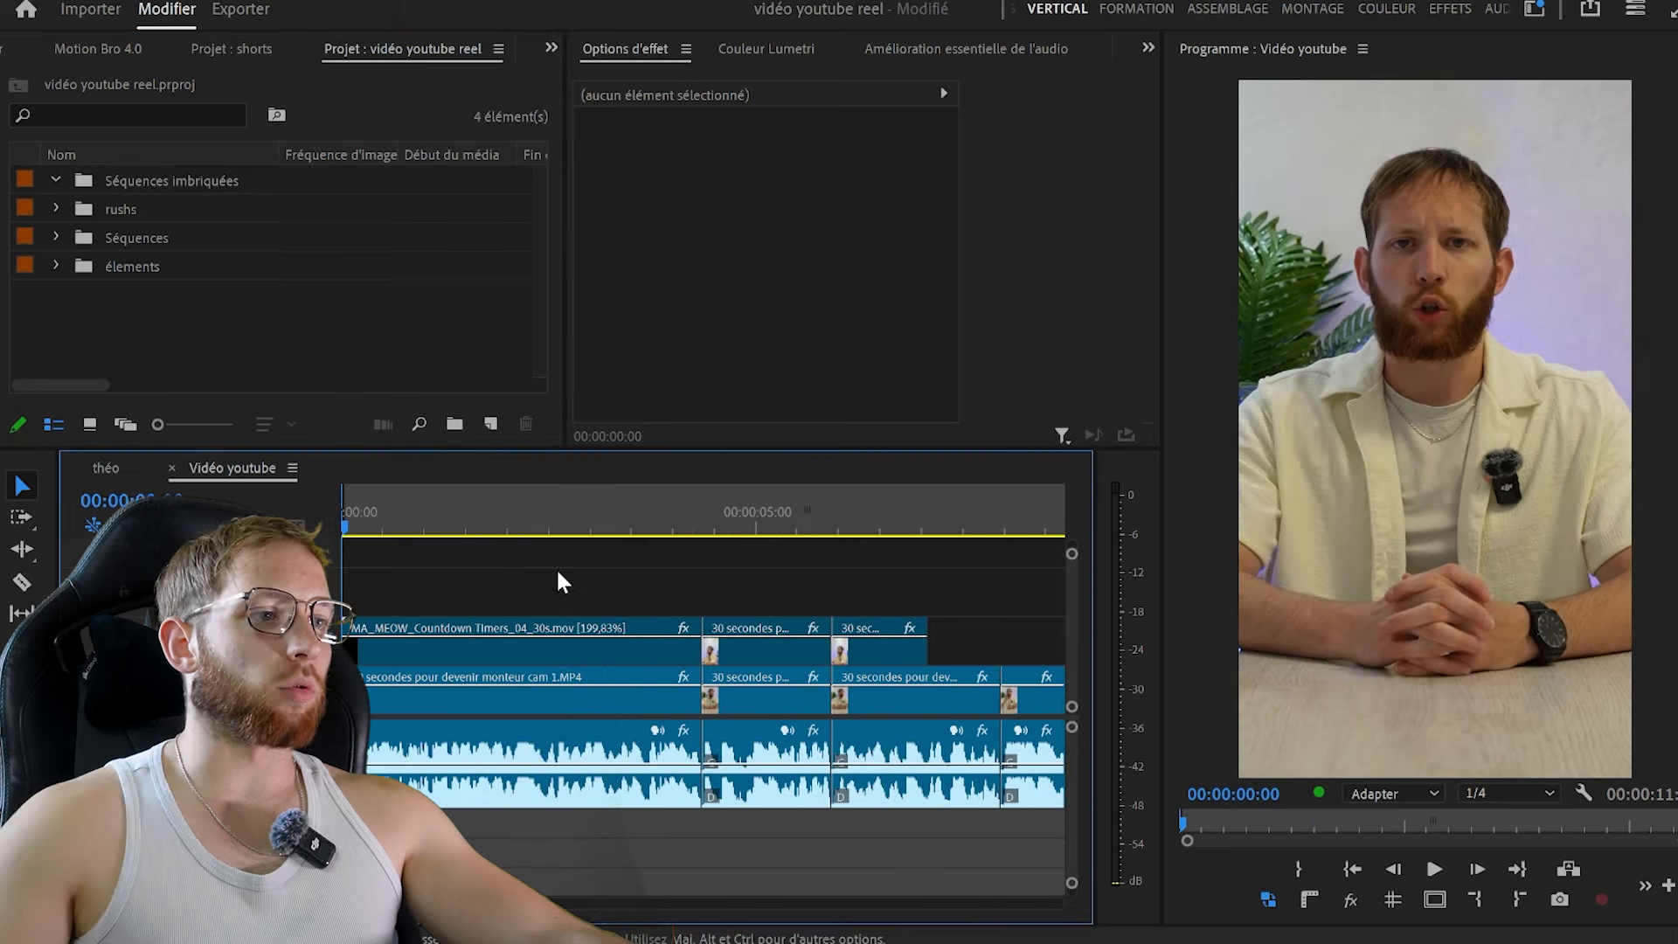
Play the opening and split the countdown and speaker clips at 00:00:01:14
key(space)
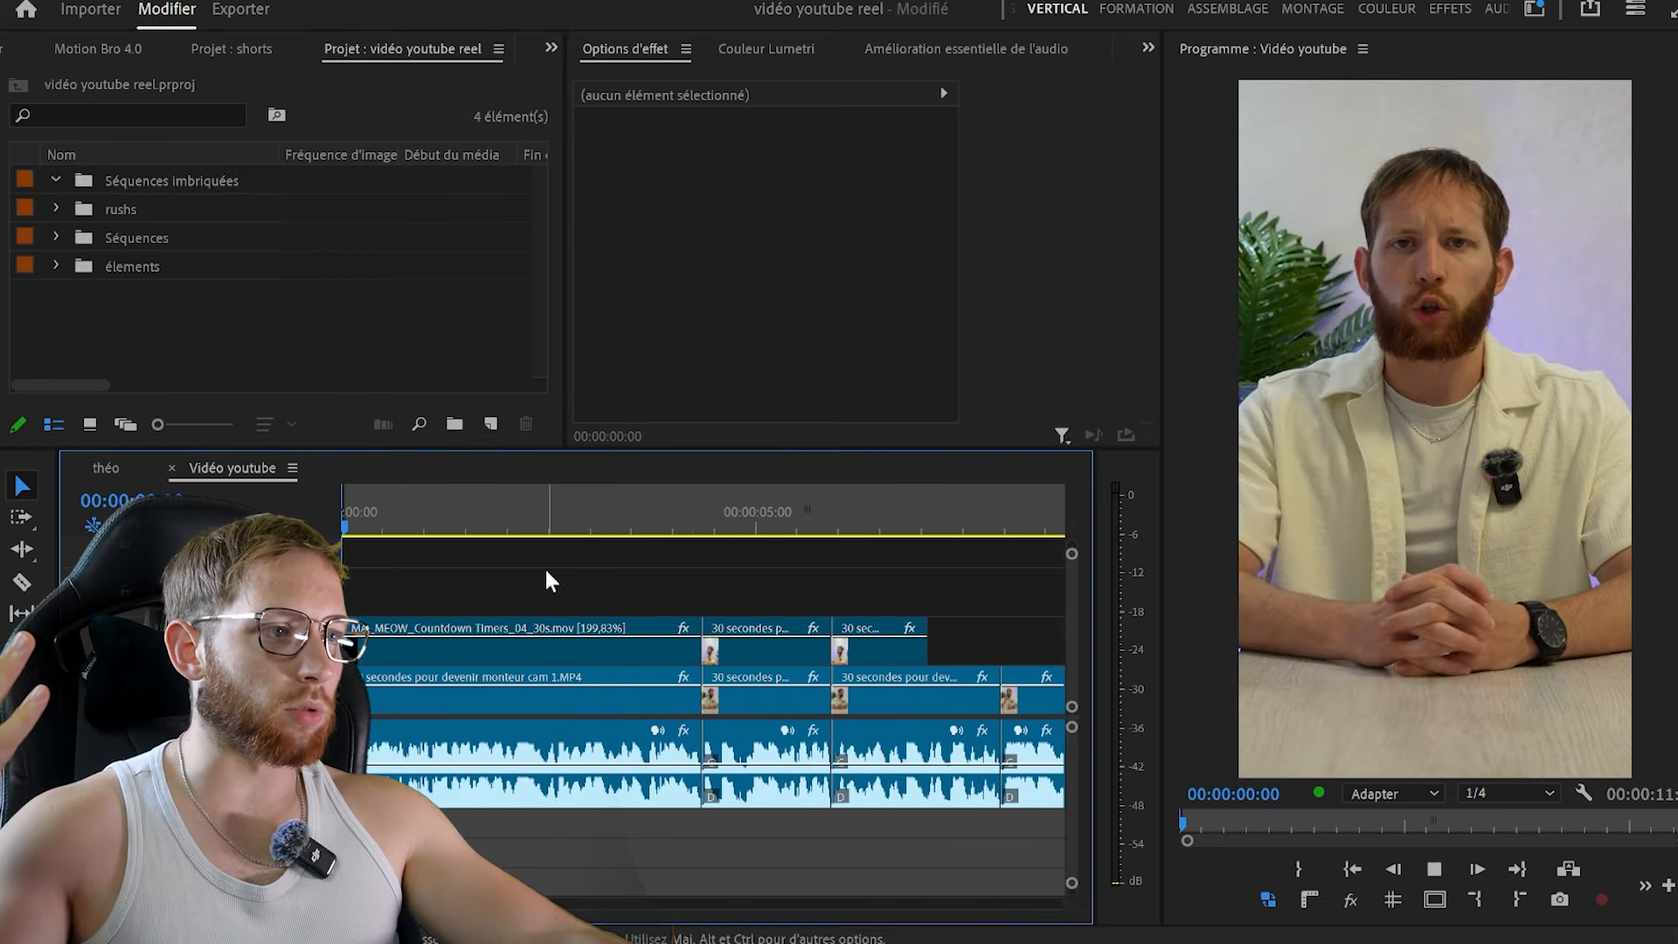
key(space)
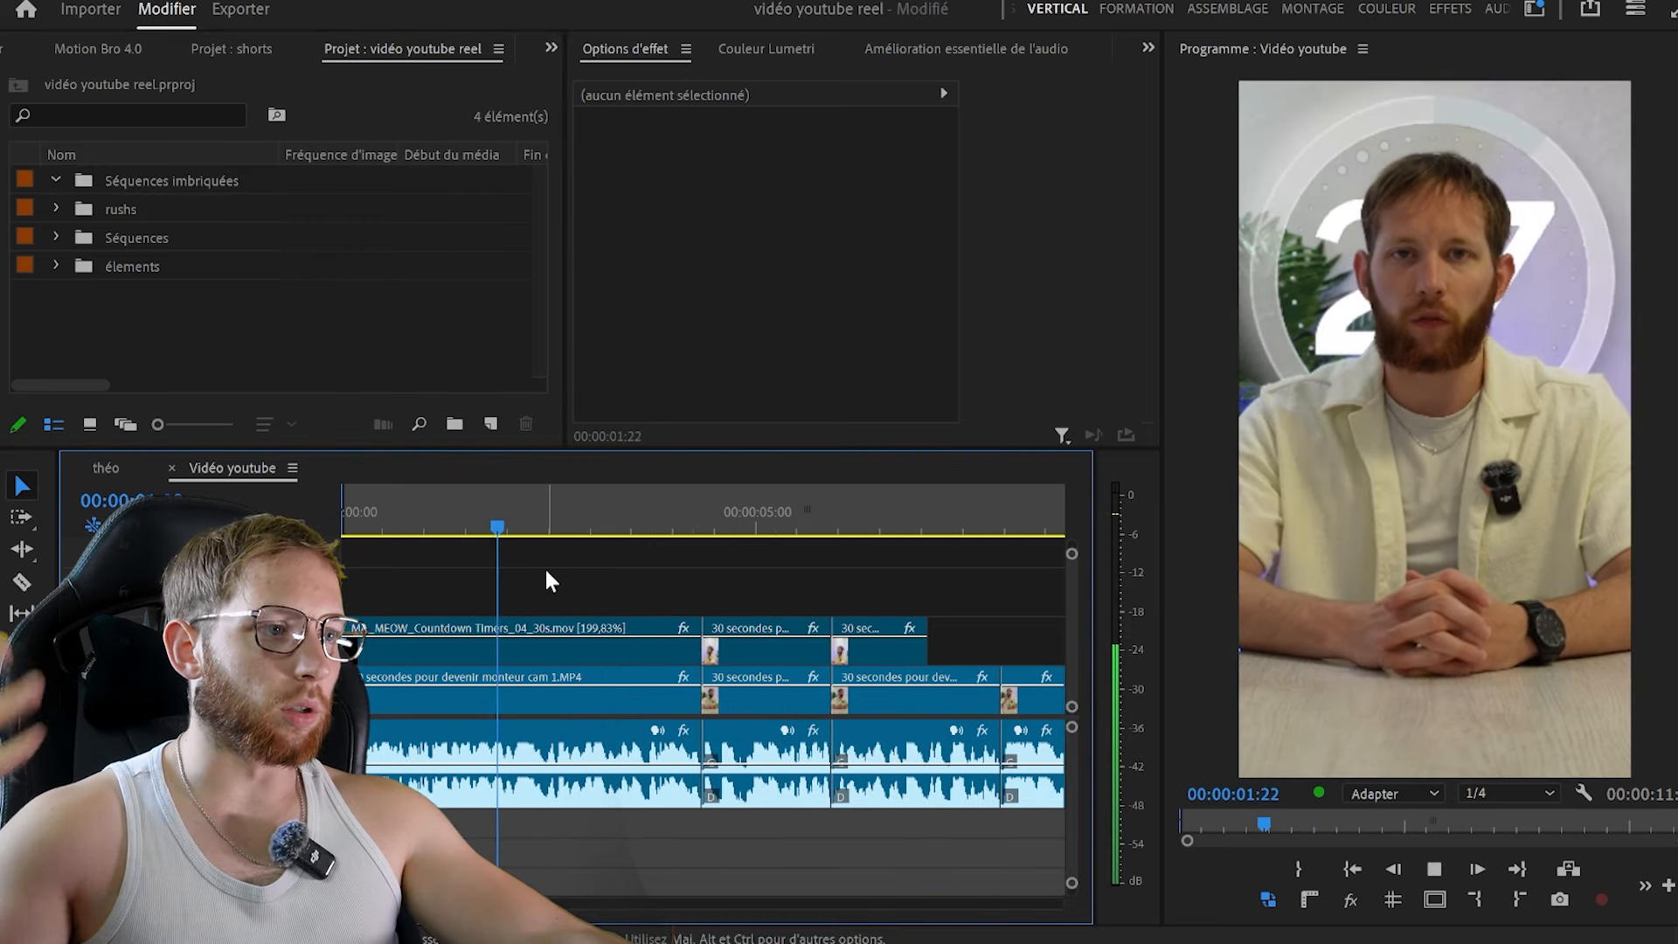
key(d)
key(equal)
click(519, 523)
click(719, 598)
key(space)
key(space)
key(d)
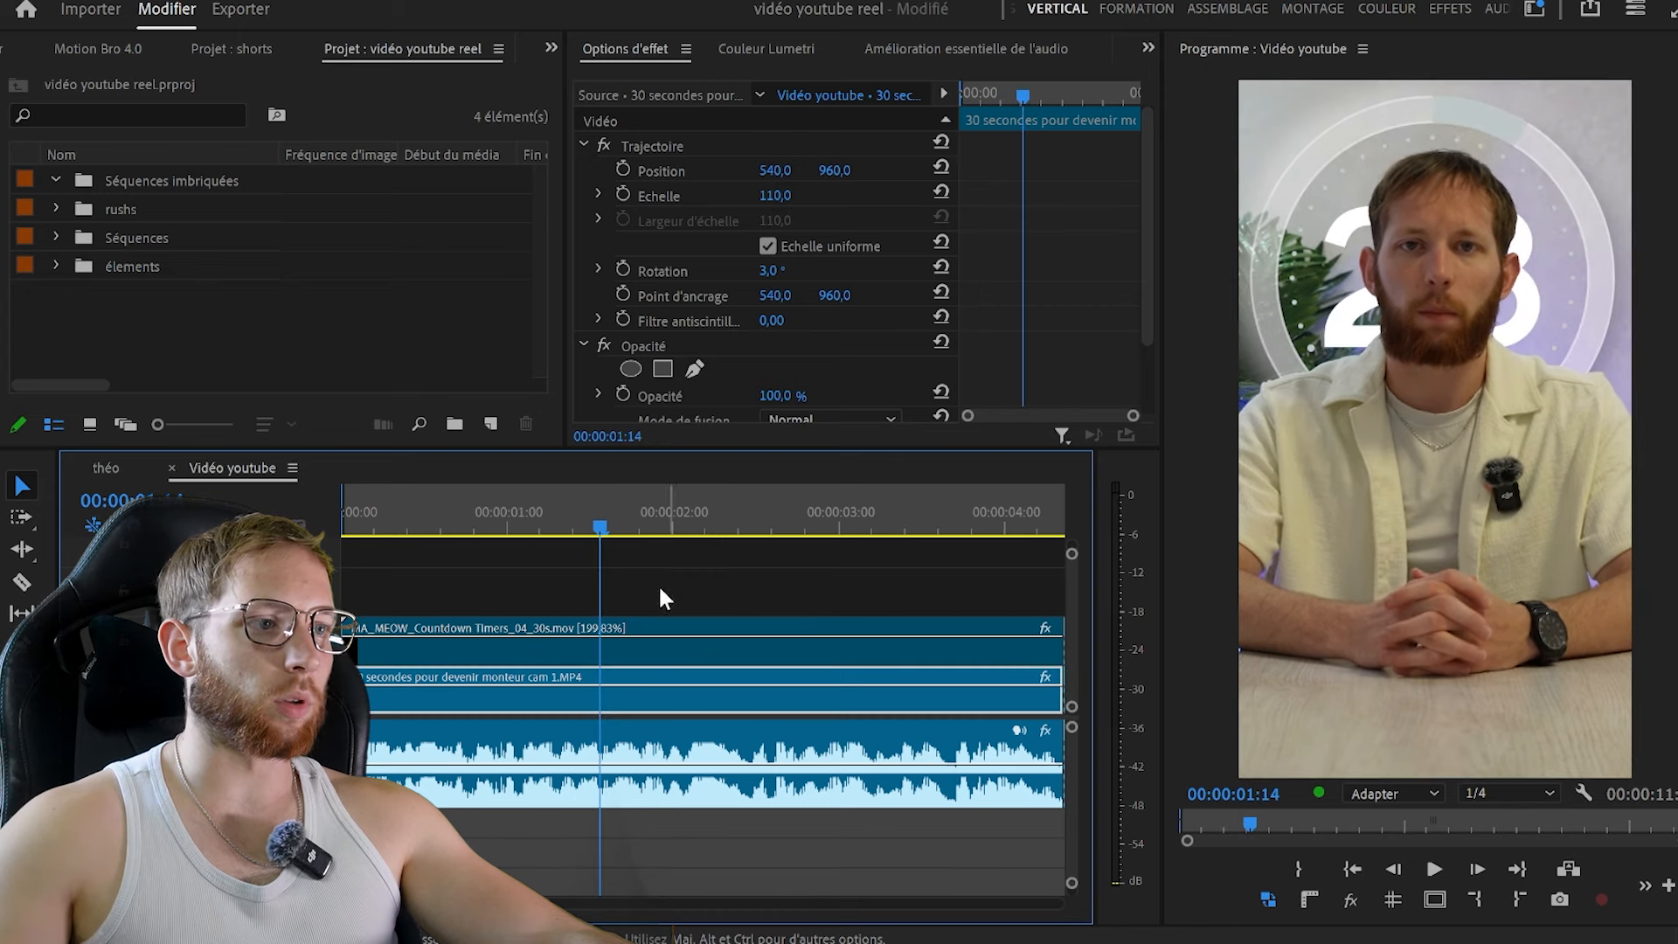
key(ctrl+k)
Split the clips at 00:00:02:11 and delete the countdown segment between the two cuts
key(space)
key(space)
key(d)
click(750, 528)
key(ctrl+k)
click(710, 648)
key(Delete)
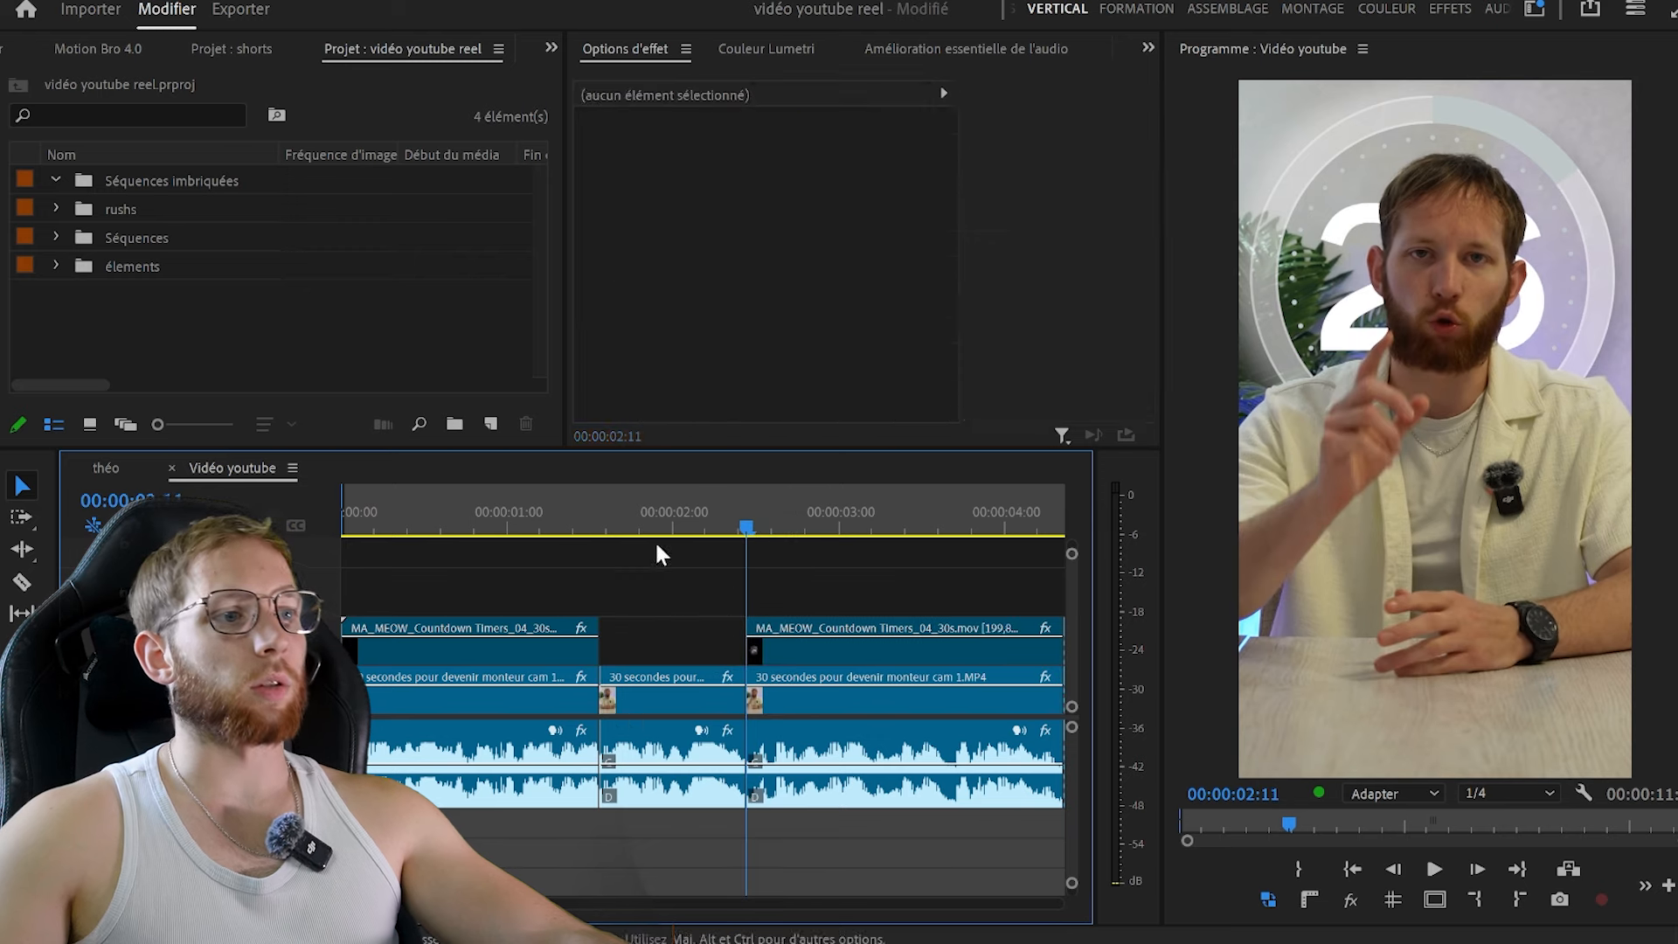
Replay the passage between the two new cuts to check where the countdown is missing
click(640, 528)
key(space)
key(space)
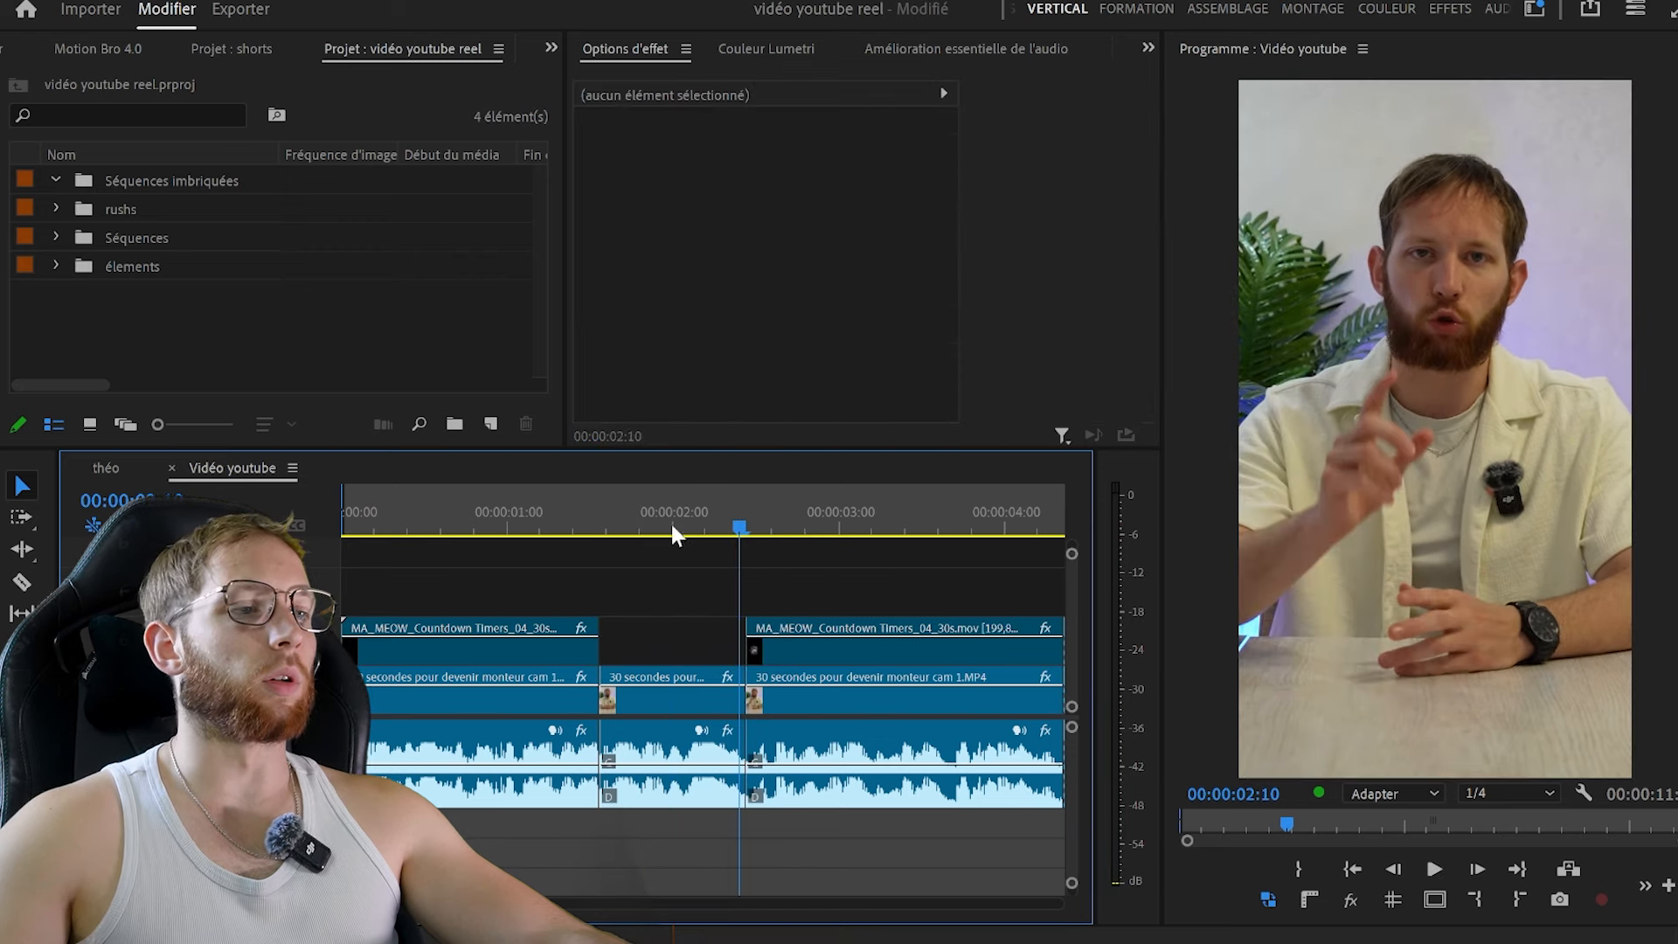
click(607, 525)
click(835, 626)
key(space)
key(space)
click(832, 586)
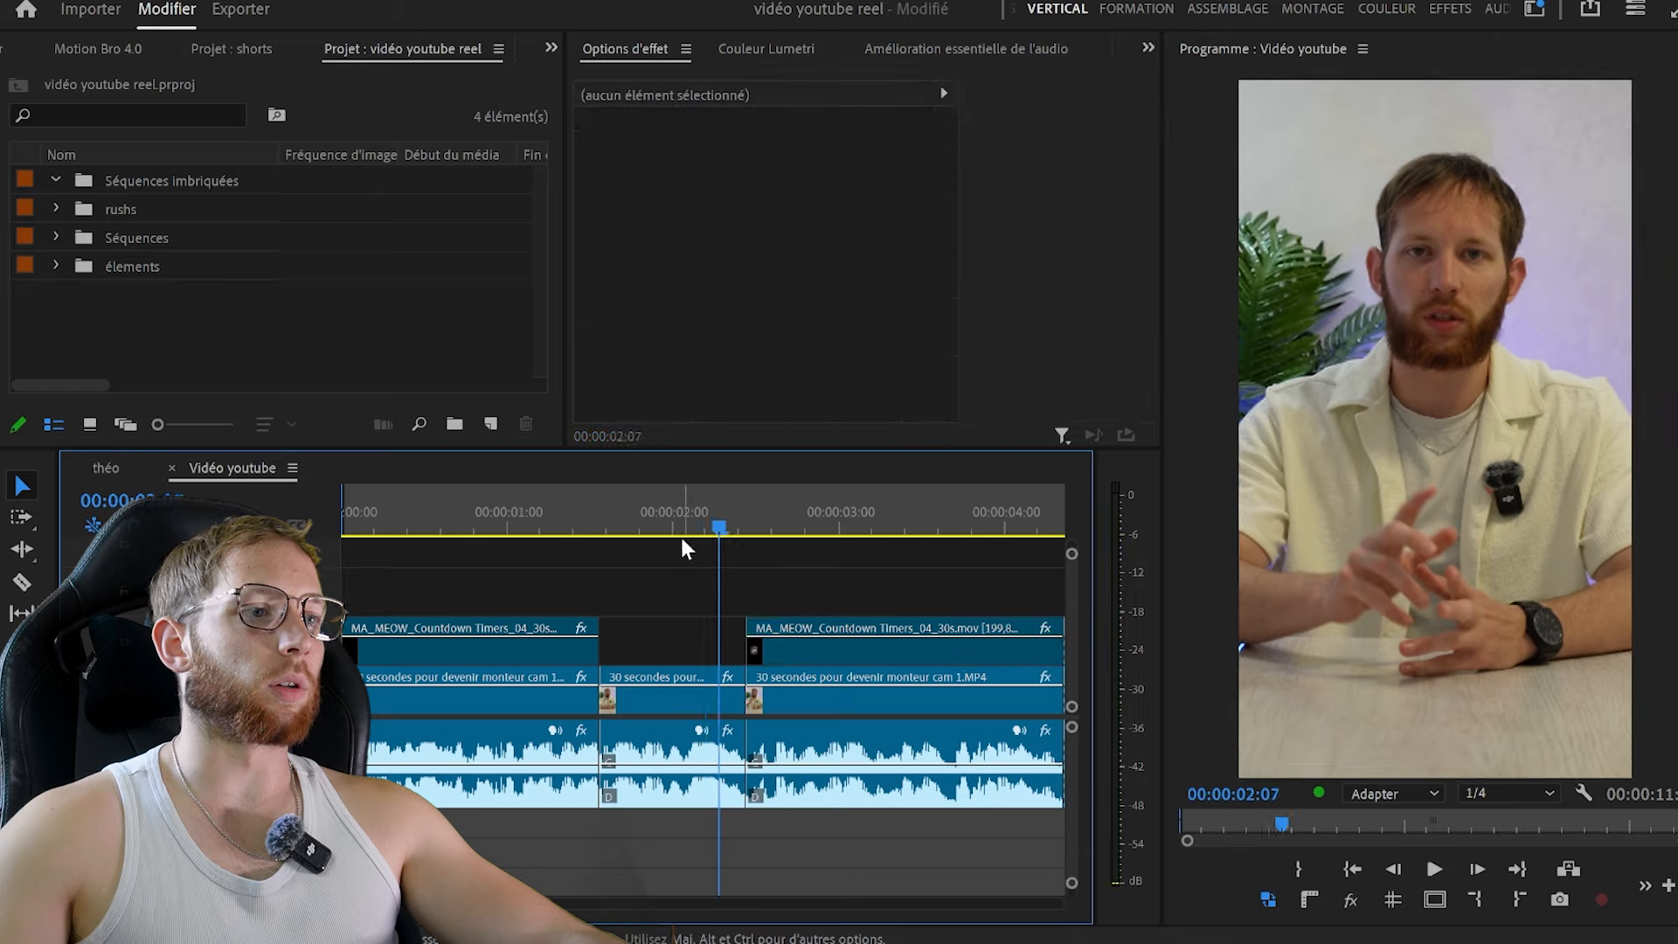
click(667, 529)
key(minus)
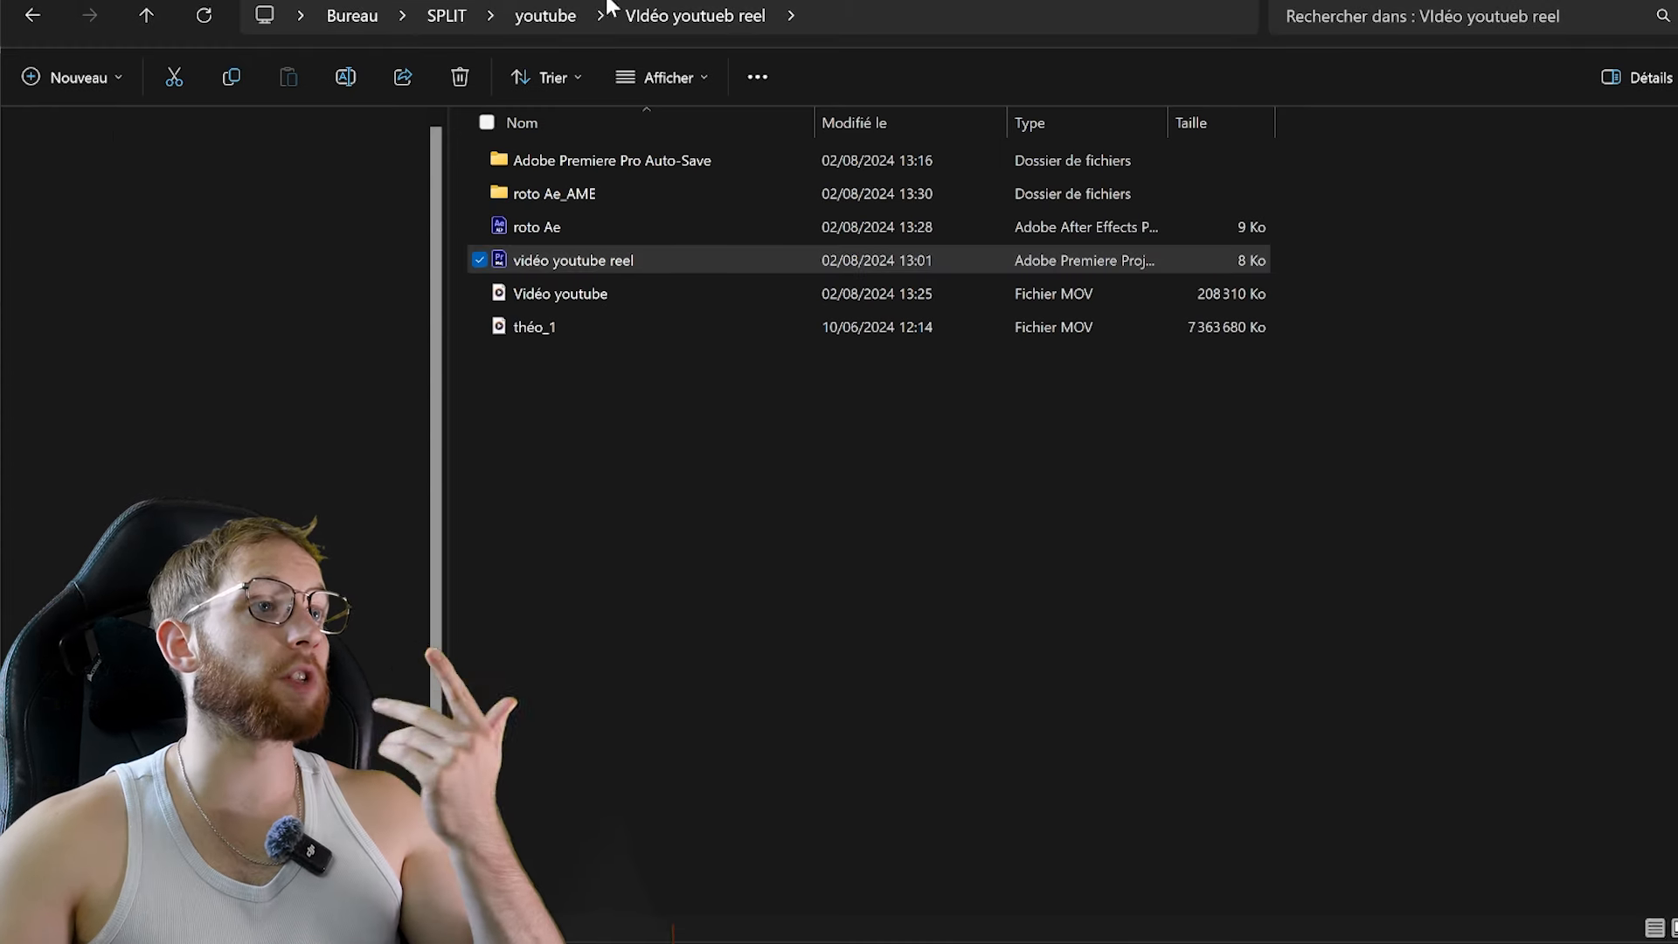
Switch to File Explorer and browse the desktop's BACKGROUNDs folder for a background clip
click(84, 132)
click(85, 286)
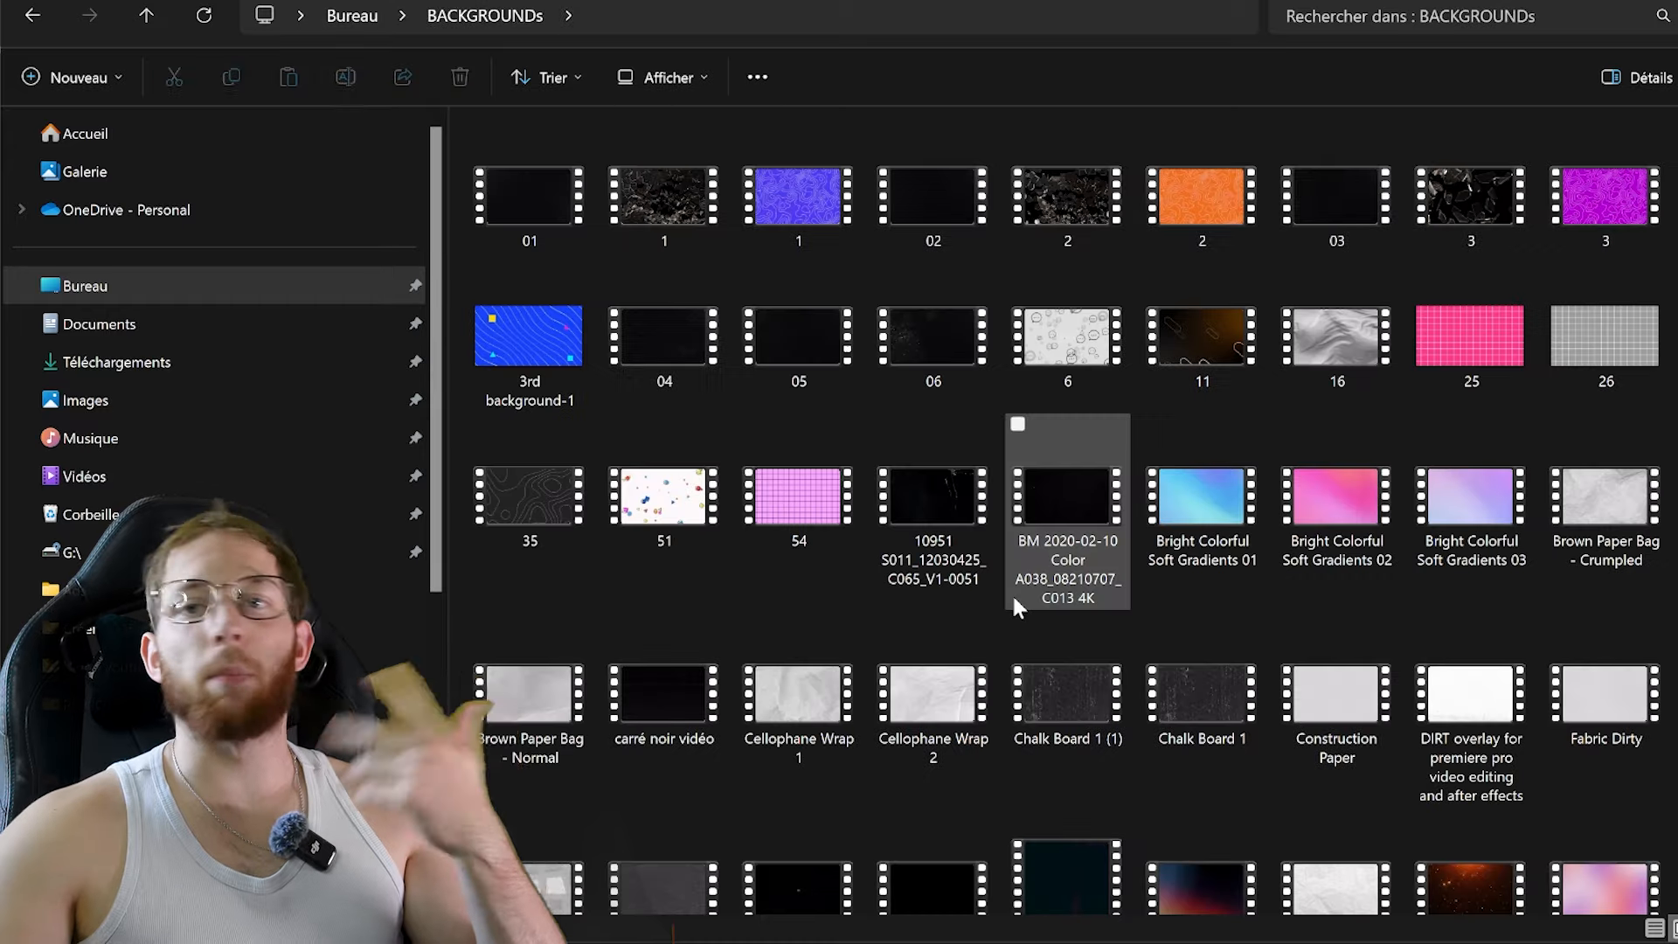
scroll(865, 601, down, 5)
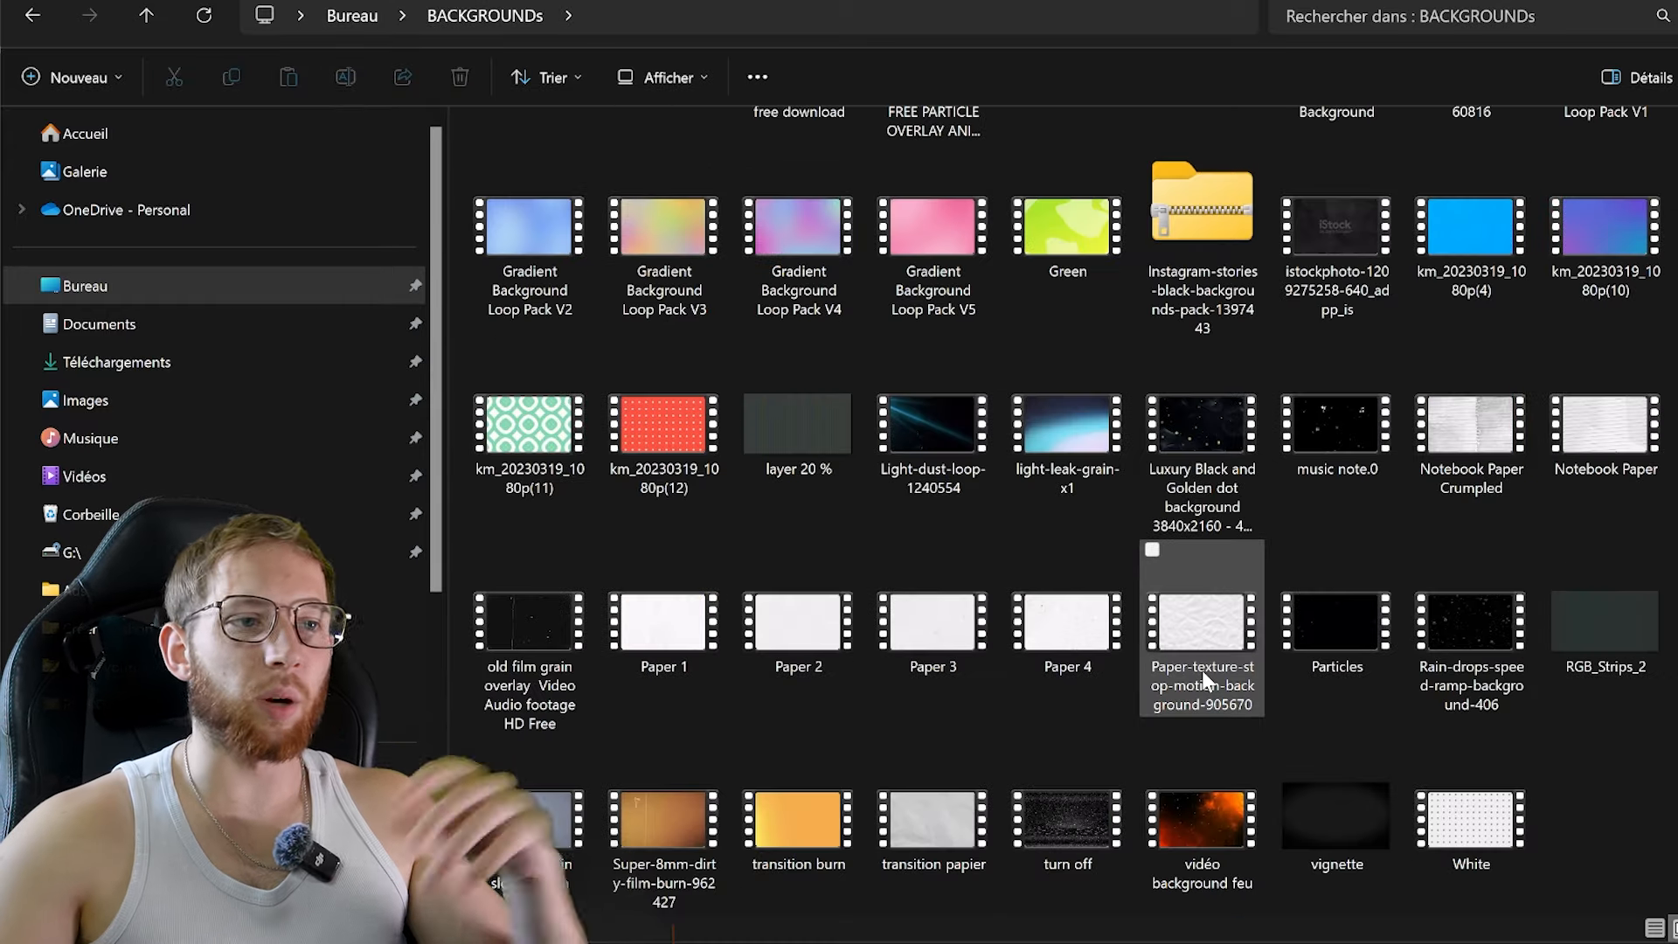
click(1555, 662)
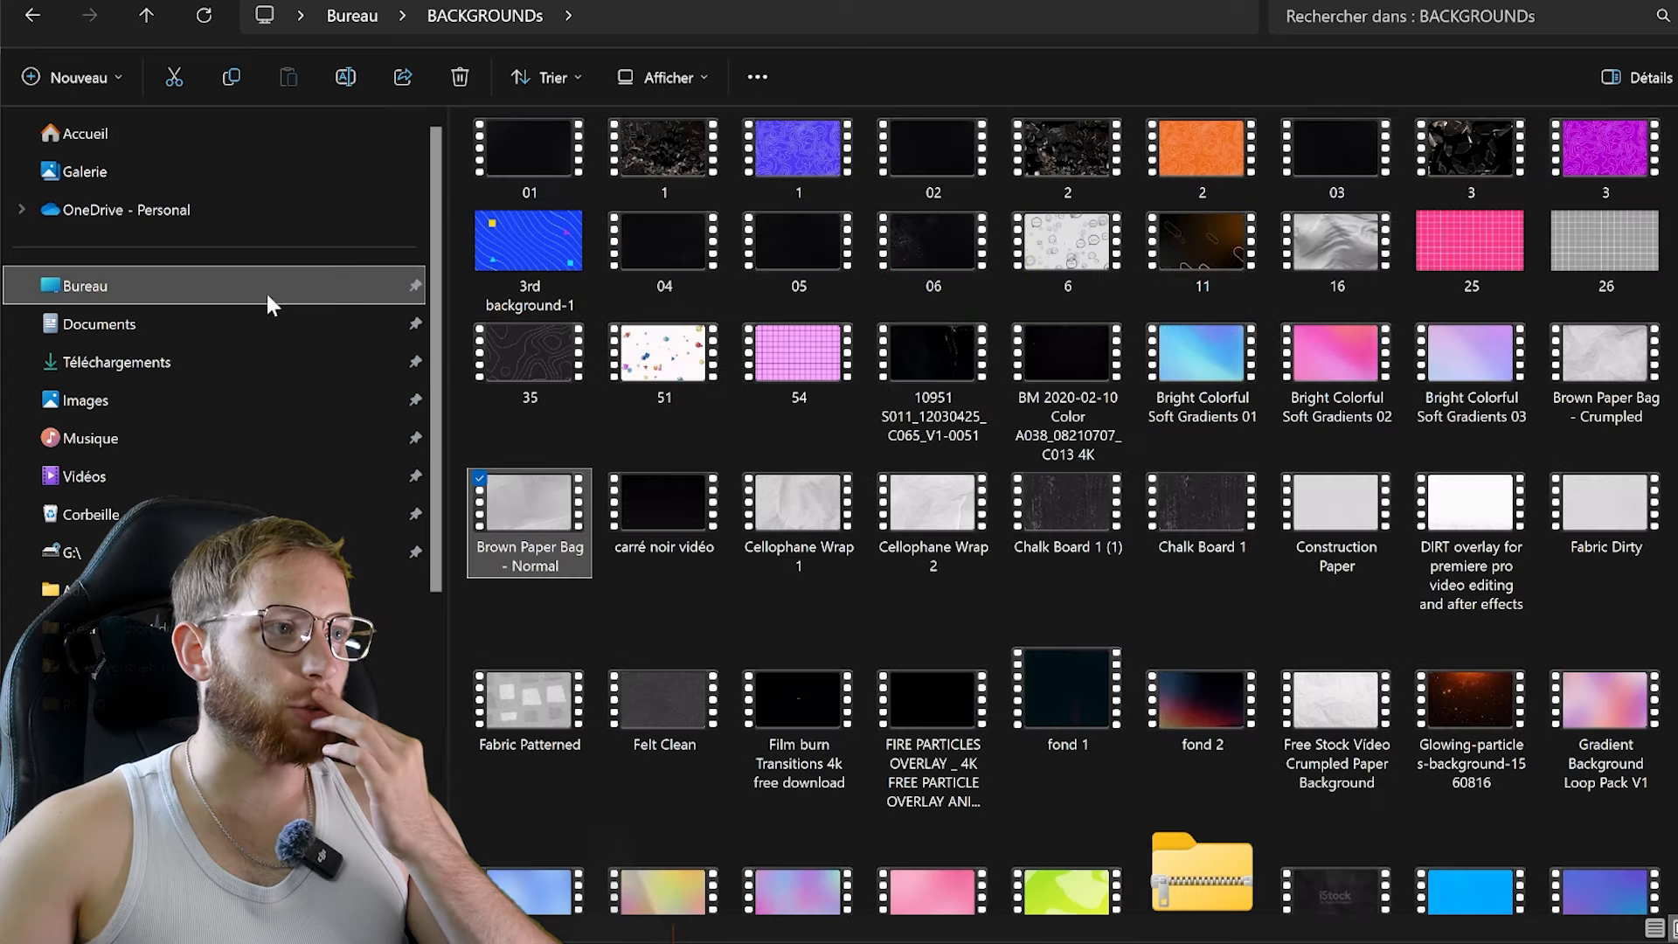
Bring IT_BG_01.mp4 from formation after effect > NEW Assets > BG into the countdown gap on V2 in Premiere Pro
click(267, 297)
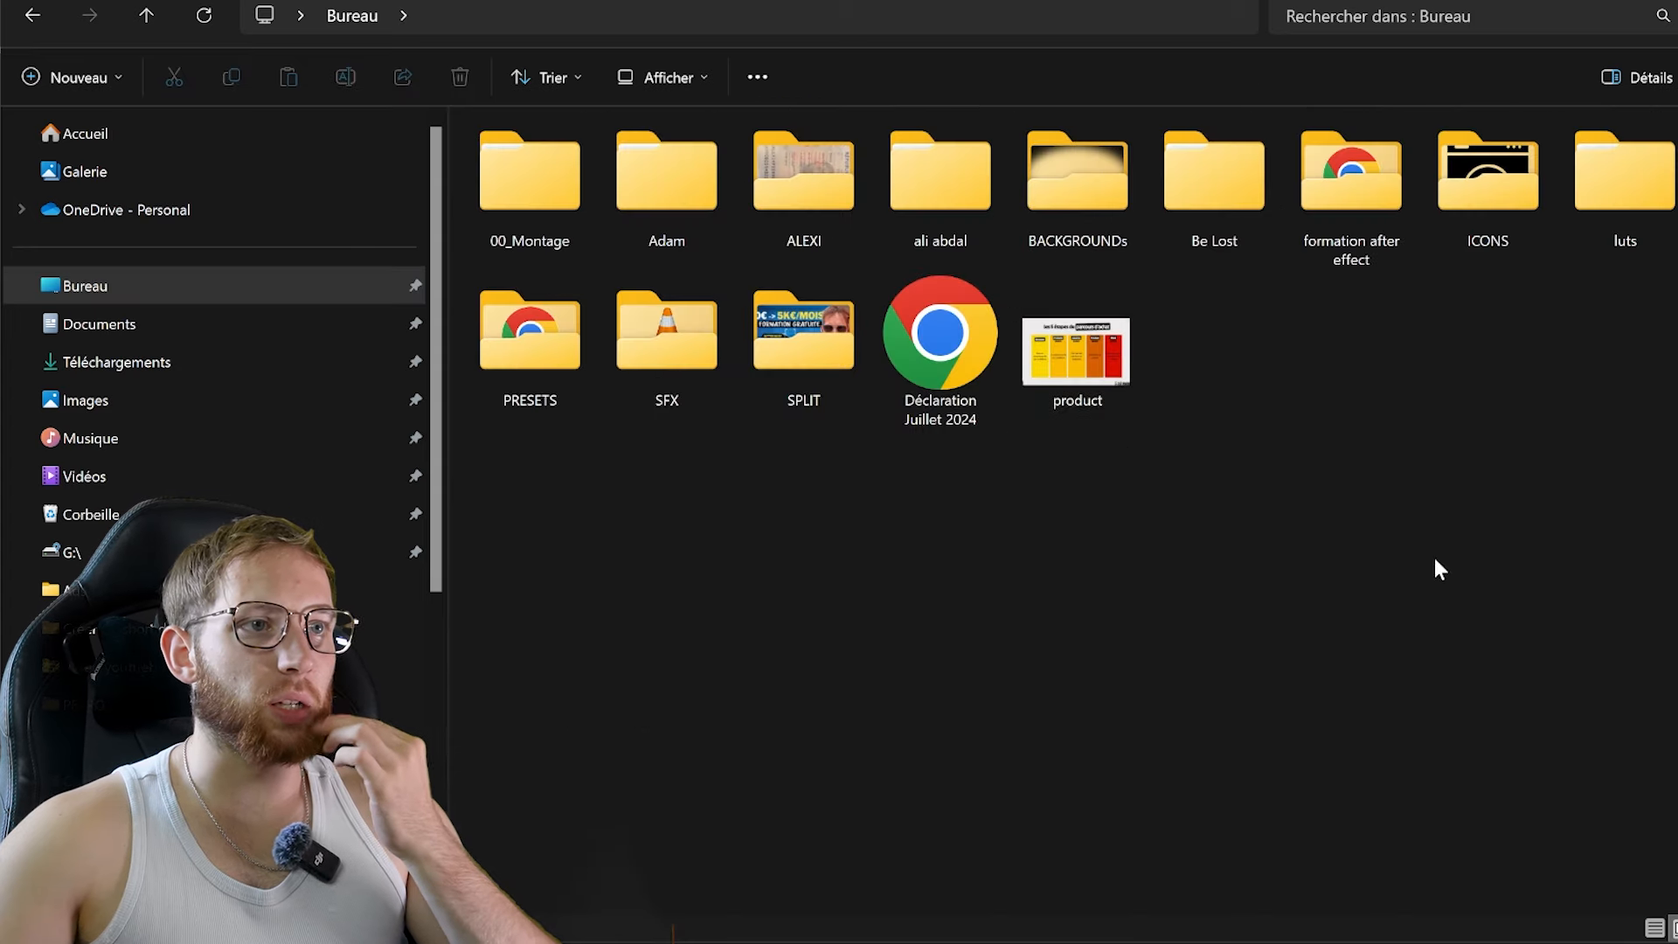
double_click(1350, 223)
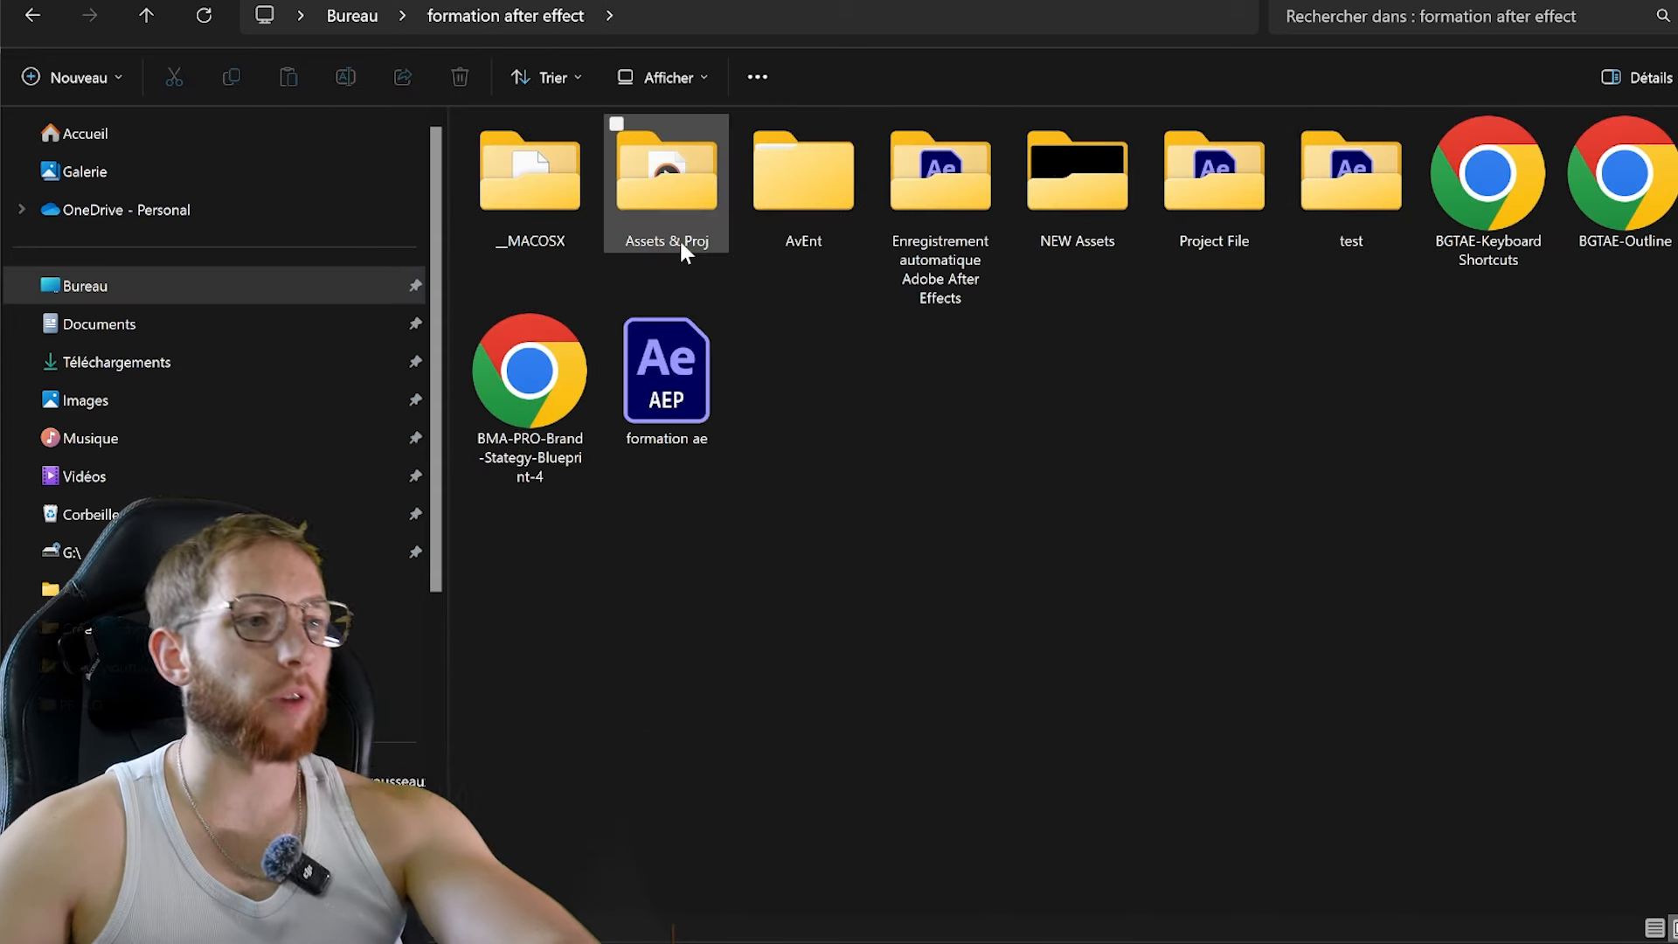
double_click(1087, 201)
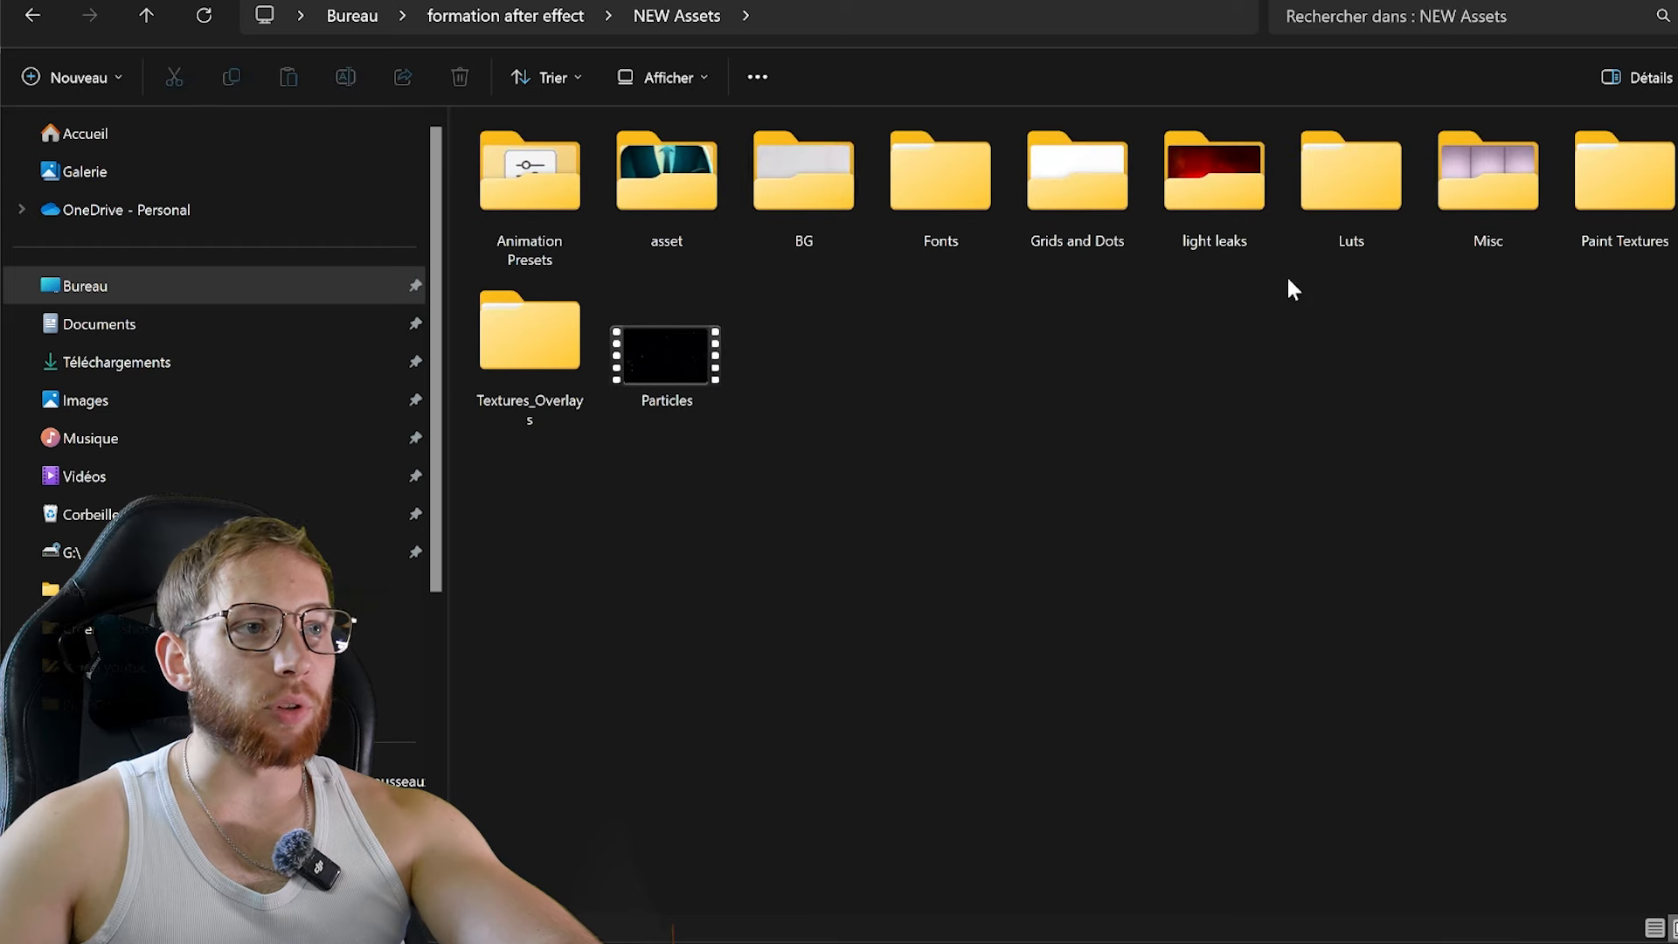
double_click(797, 219)
drag(534, 227, 1233, 943)
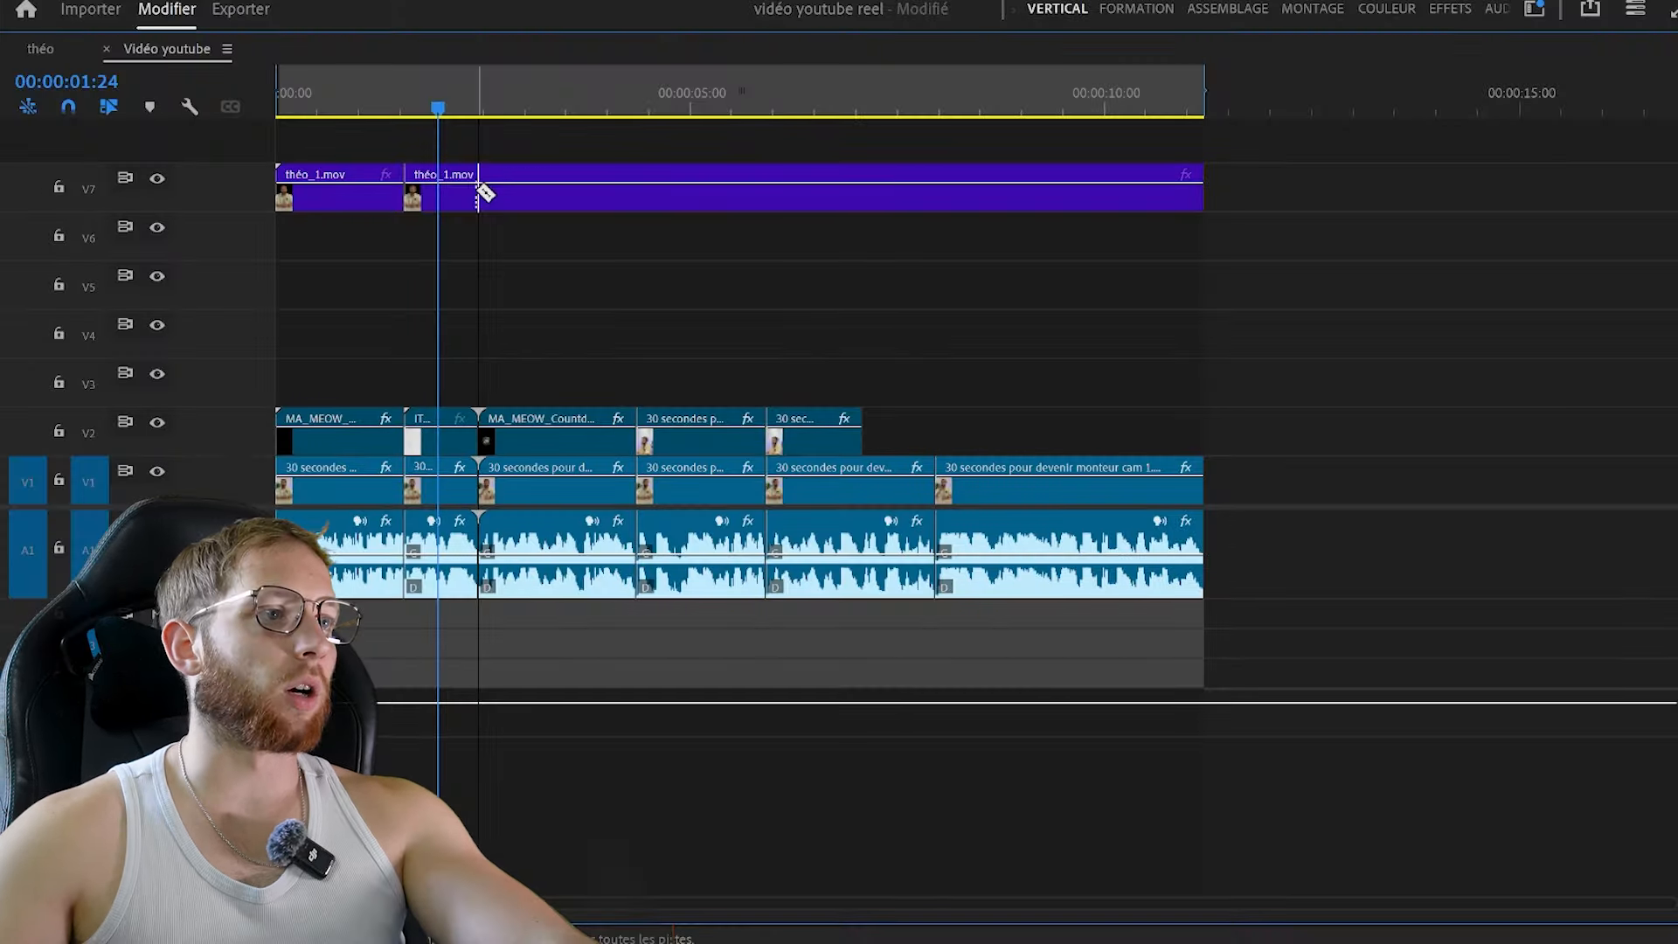
Delete the théo_1.mov segment above the background clip and lock track V7
click(453, 205)
key(Delete)
click(62, 186)
drag(724, 323, 916, 357)
key(grave)
Play the sequence across the new IT_BG_01.mp4 background passage
click(441, 521)
click(749, 570)
key(equal)
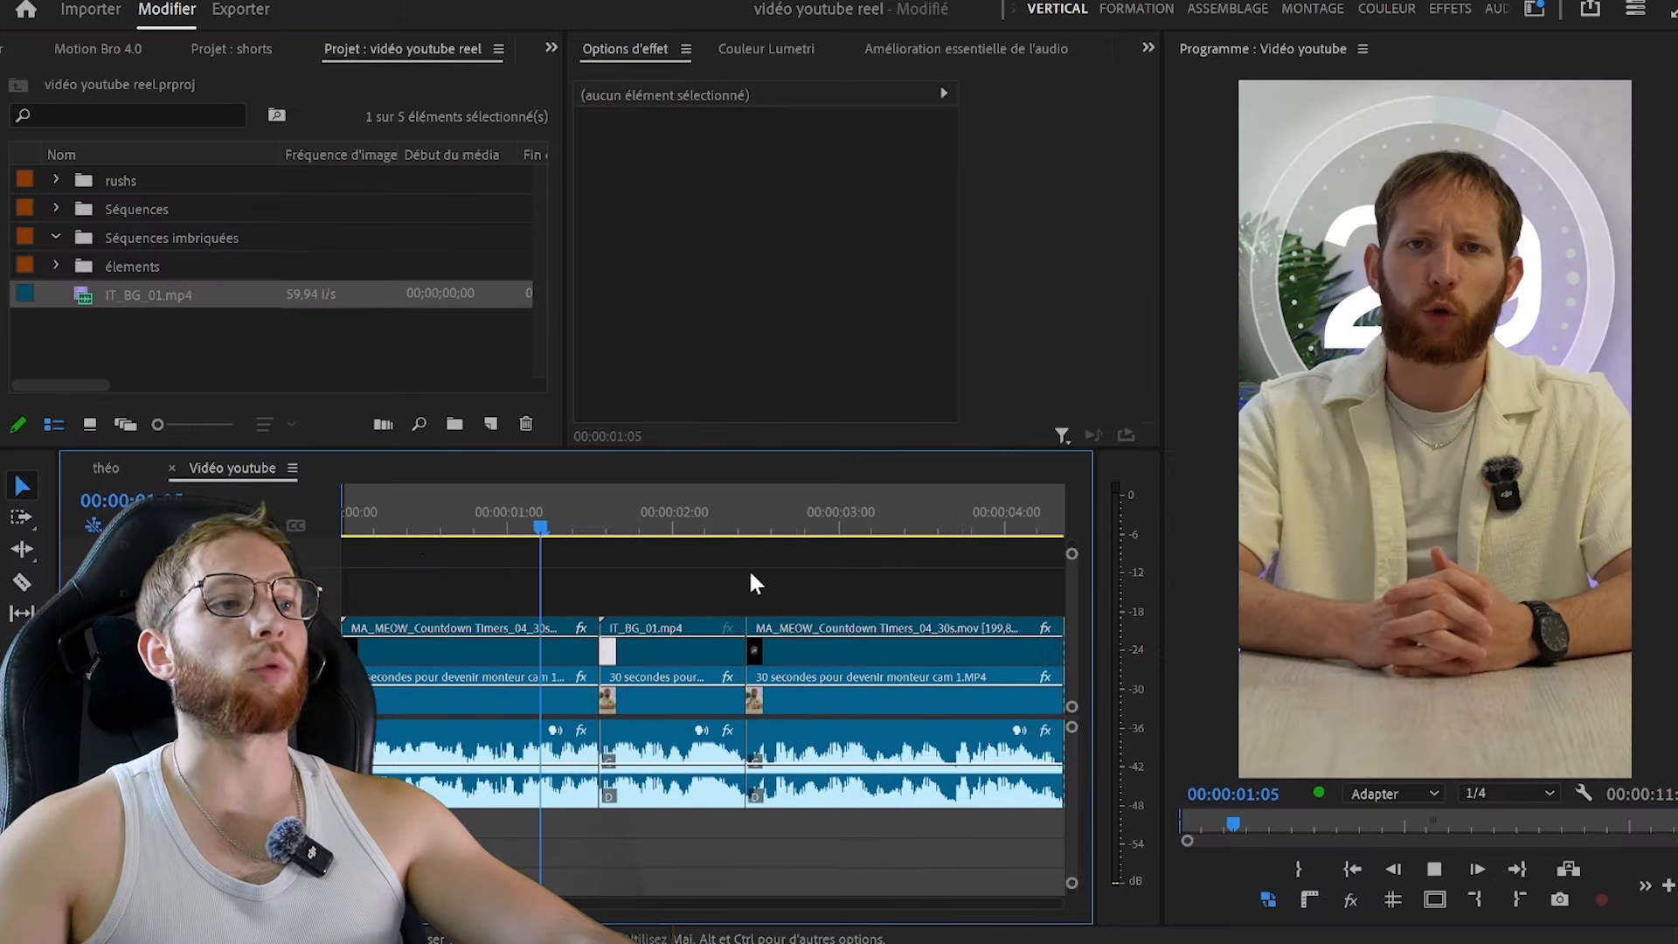
key(space)
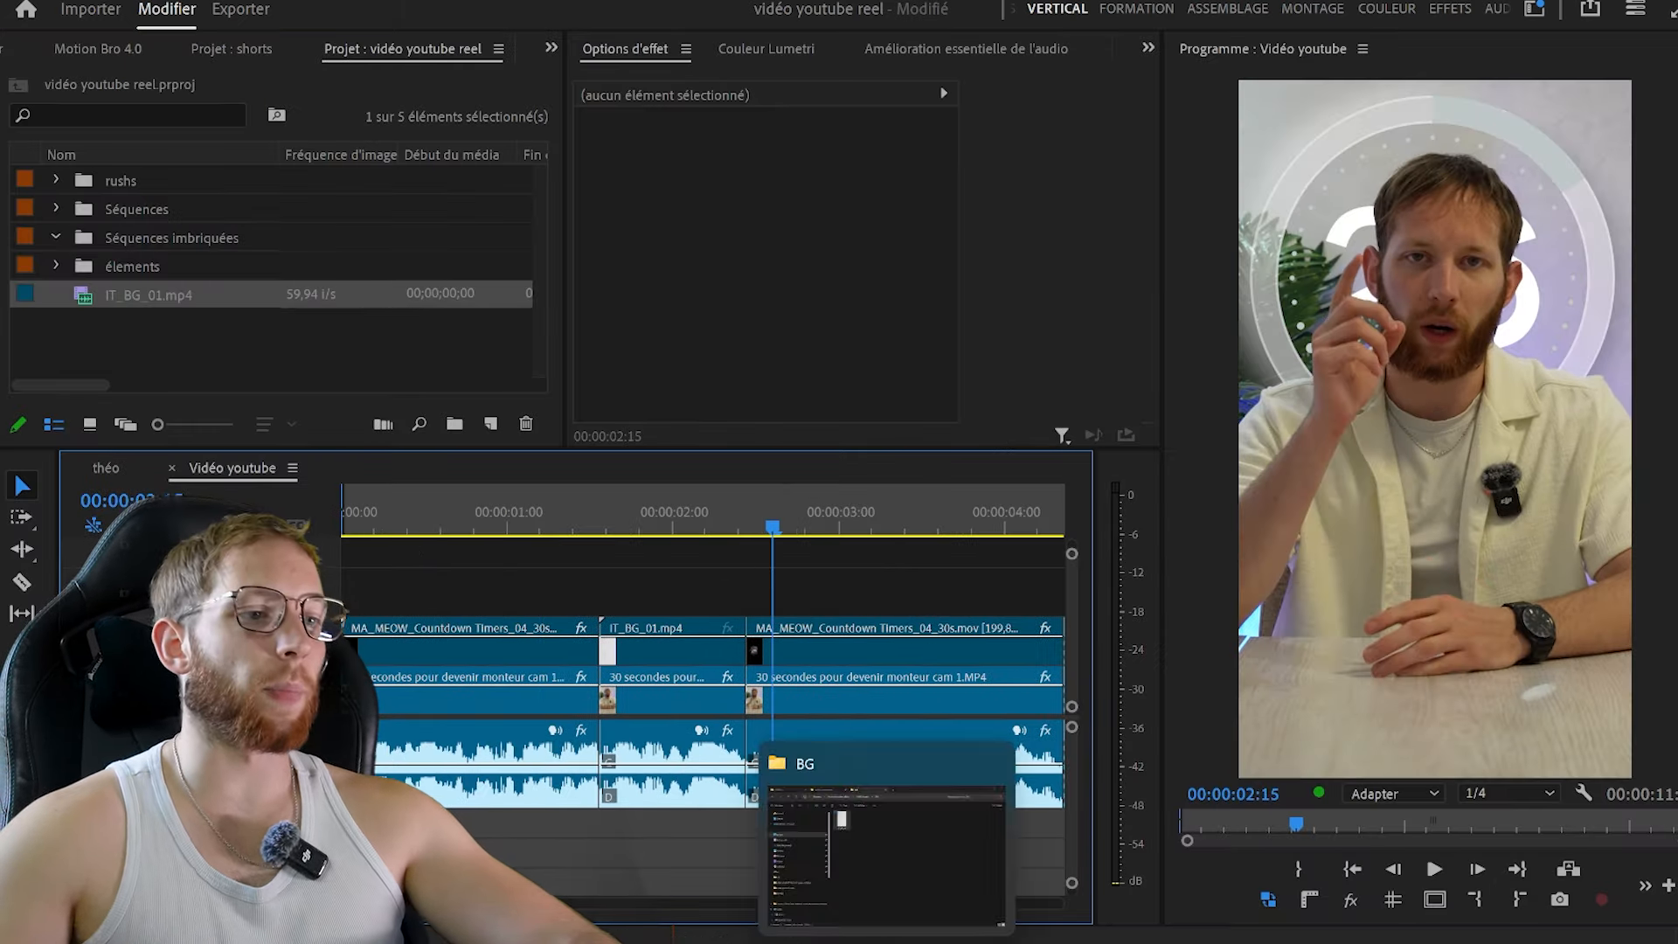
Import the Video clip from the SPLIT > instagram > réels théo folder in File Explorer into the Premiere Pro project
click(884, 942)
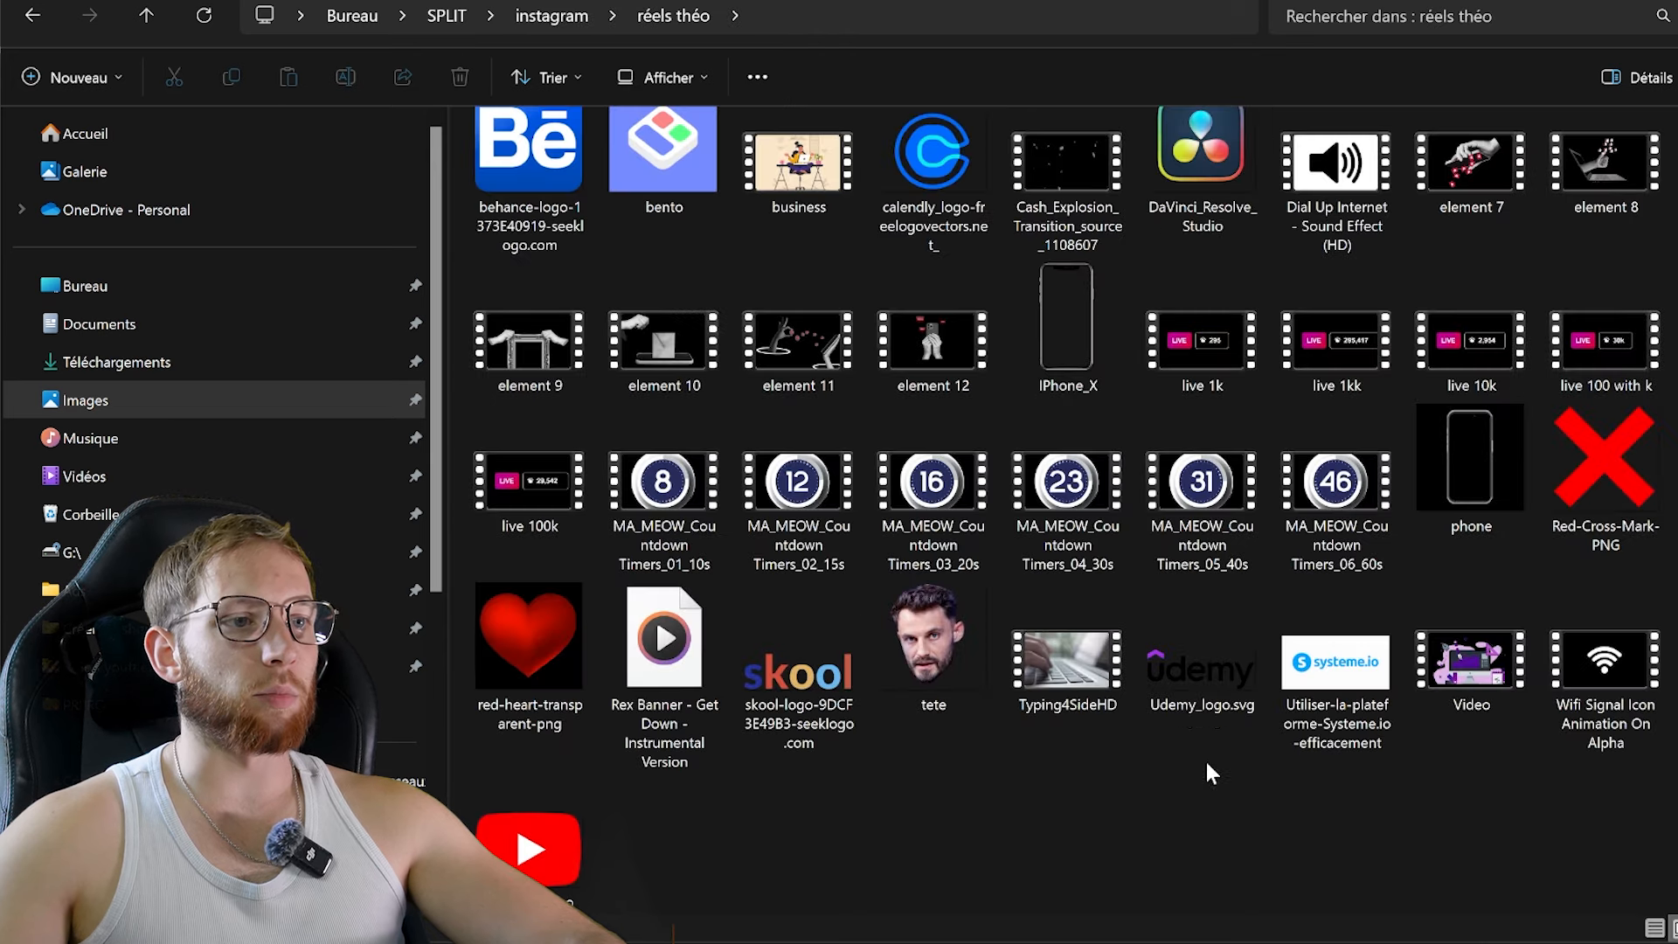
drag(1473, 666, 300, 339)
click(171, 322)
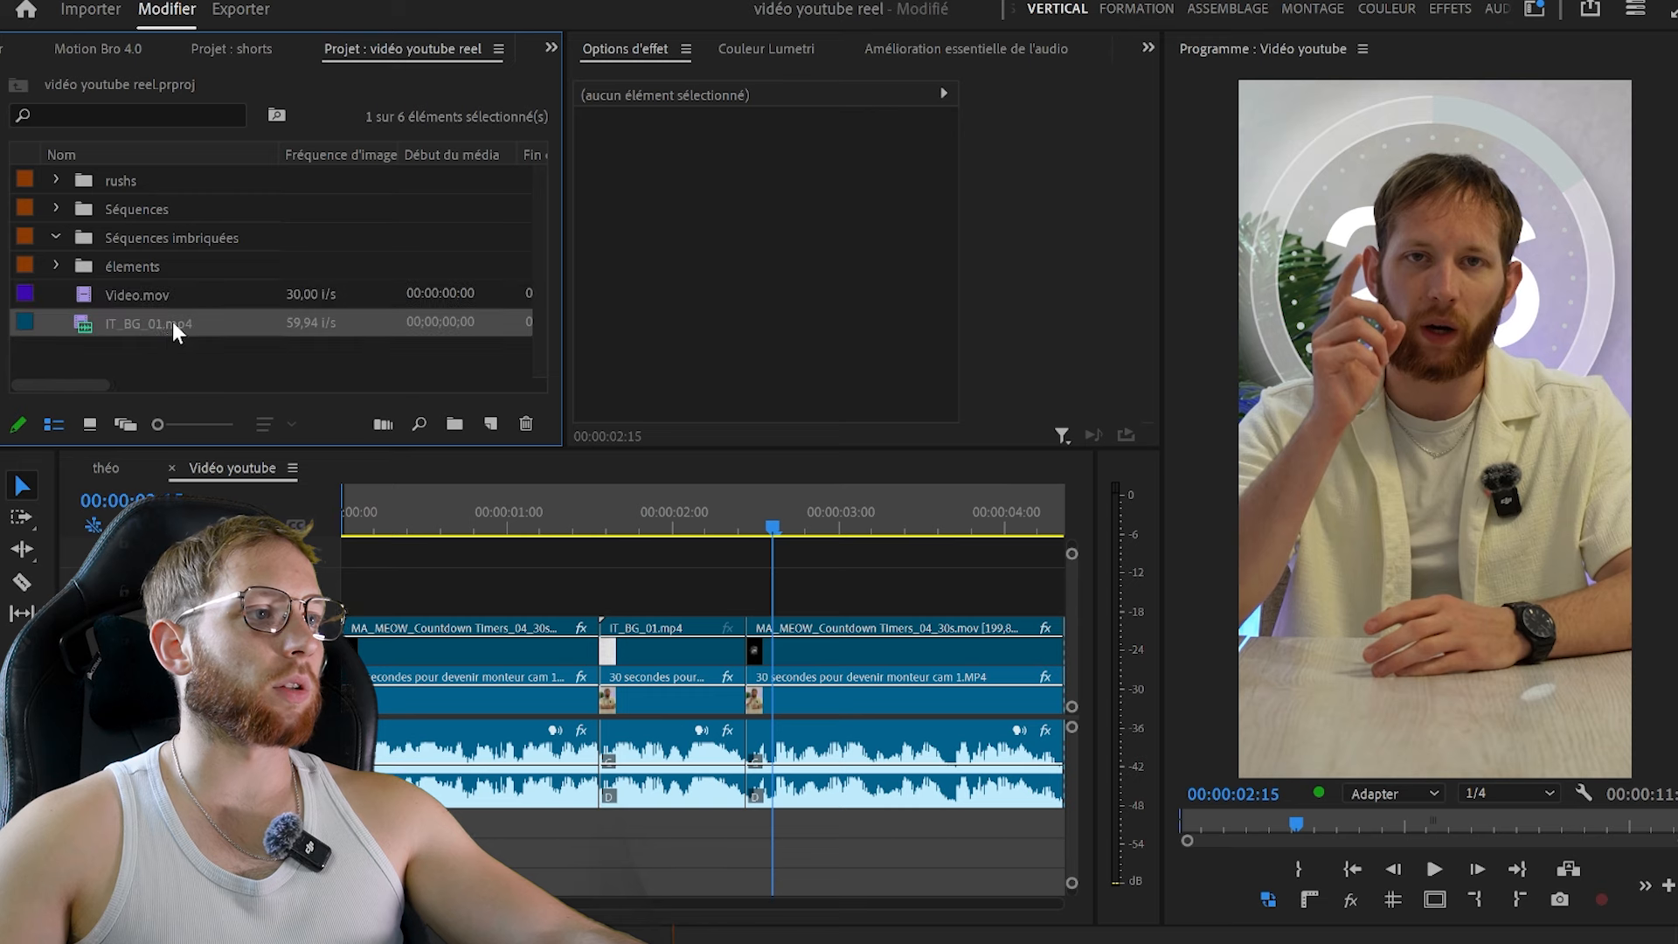
Create a top-level bin named backgrounds and move IT_BG_01.mp4 into it
click(241, 354)
click(452, 424)
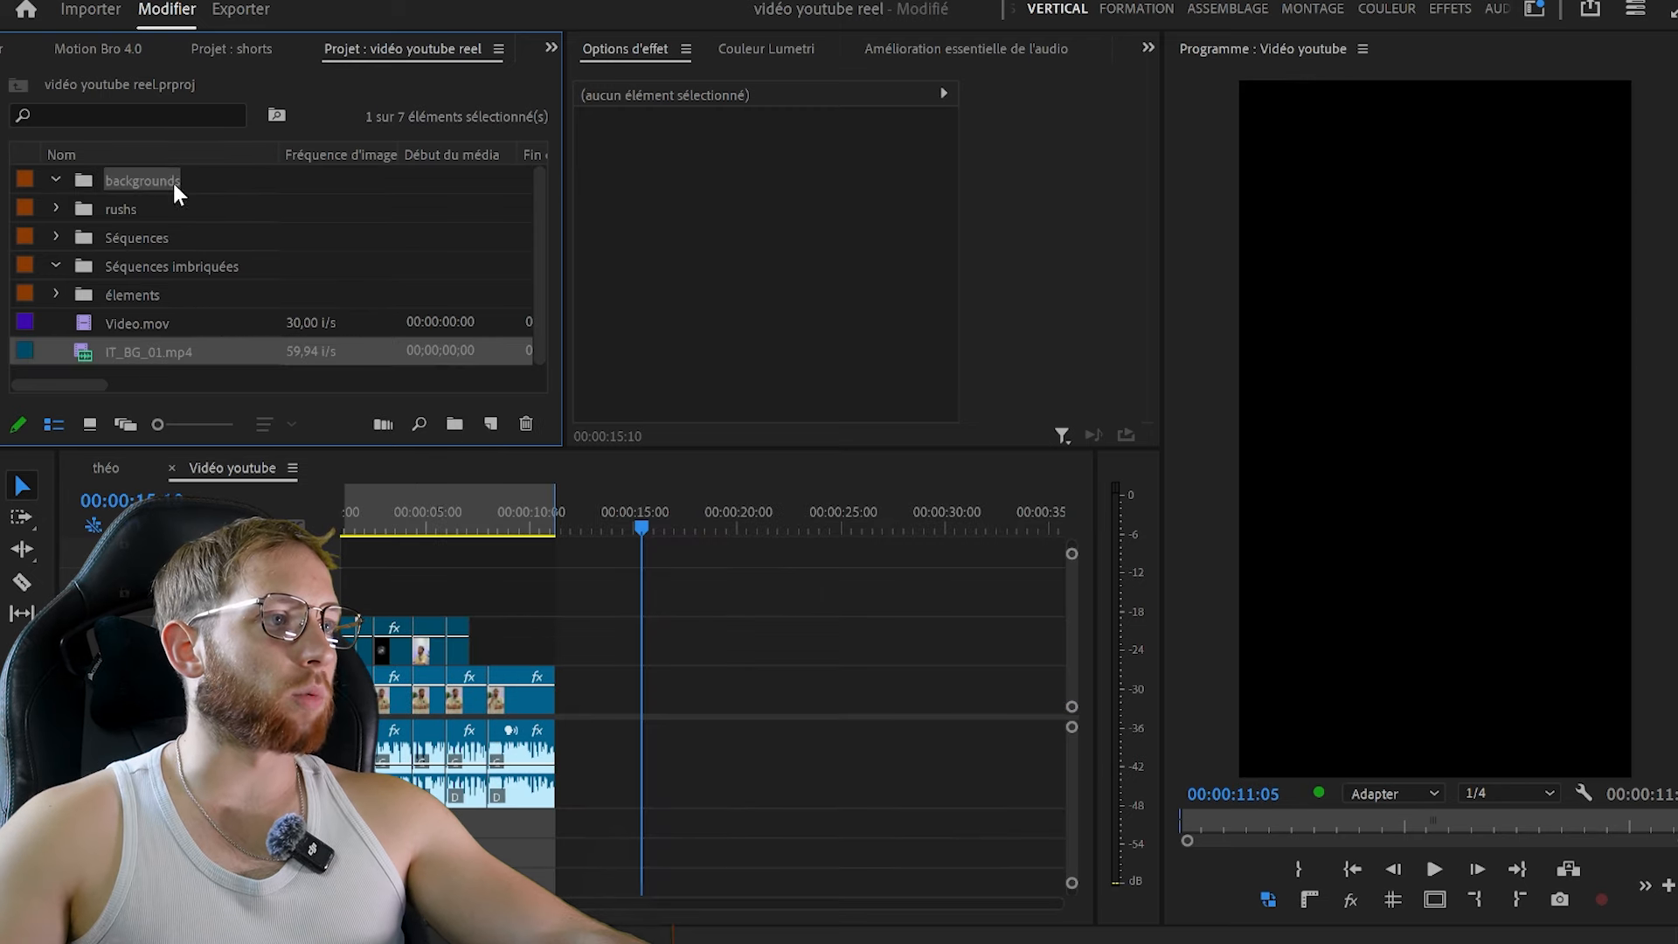
drag(173, 182, 173, 182)
click(133, 350)
Place Video.mov on V1 in the empty area past the edit and file its project item in the élements bin
drag(442, 378, 621, 701)
drag(139, 343, 140, 323)
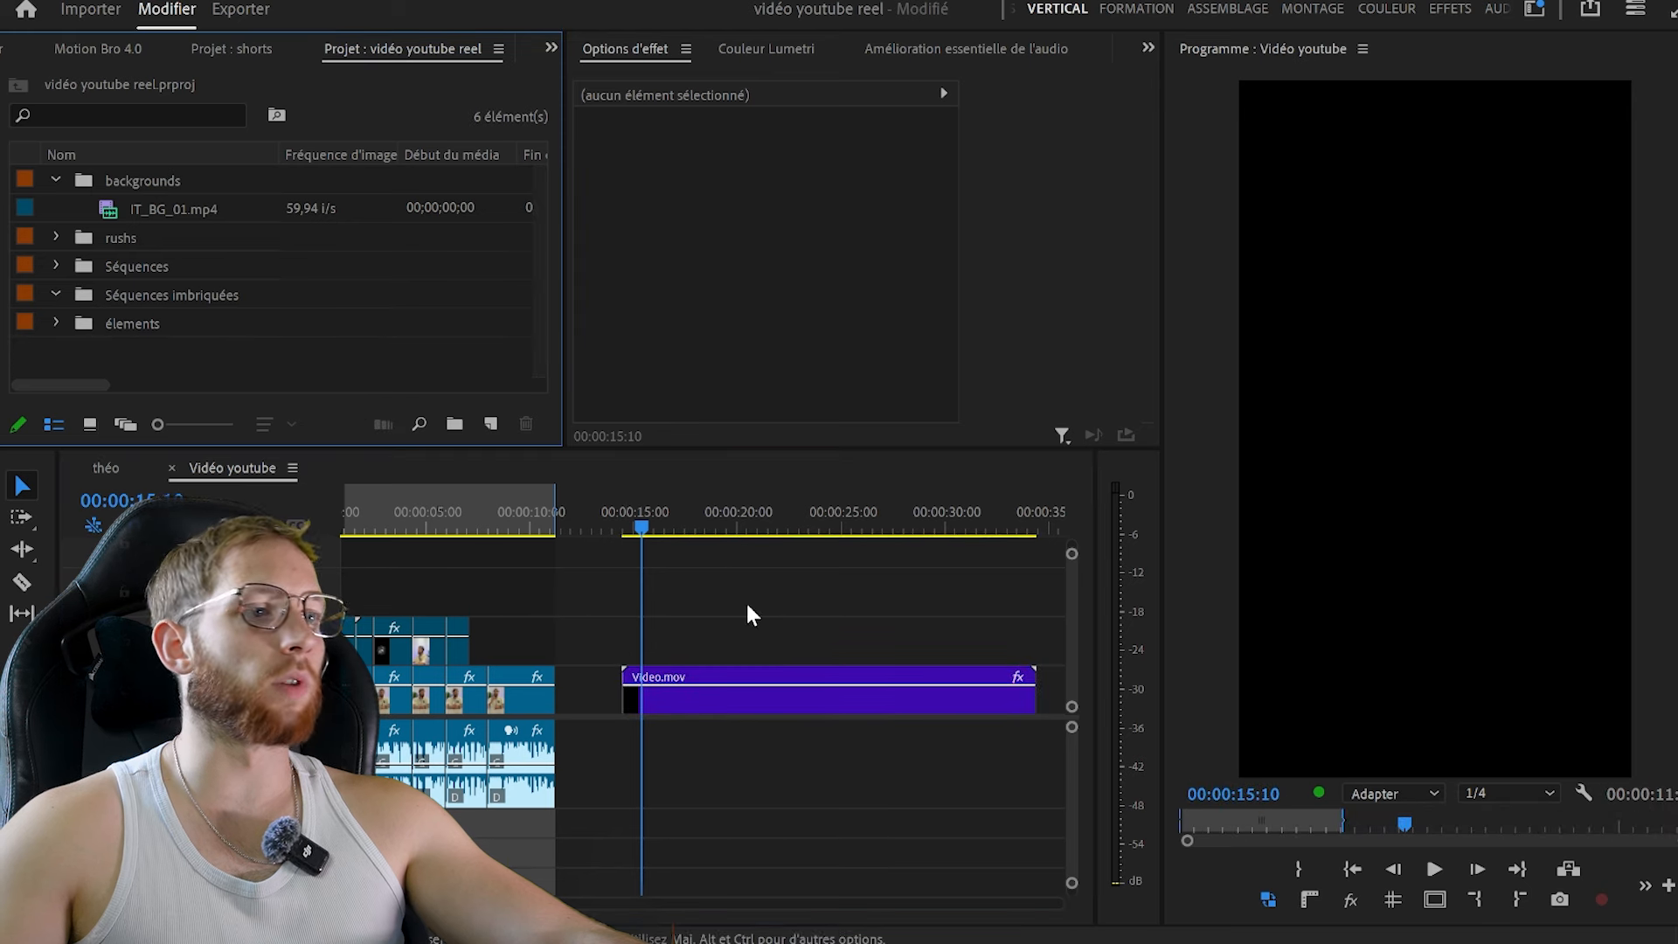
Preview Video.mov in the timeline, then cut off and delete its opening part before the computer illustration is drawn
click(585, 510)
scroll(592, 512, up, 3)
click(628, 514)
key(space)
scroll(863, 597, down, 3)
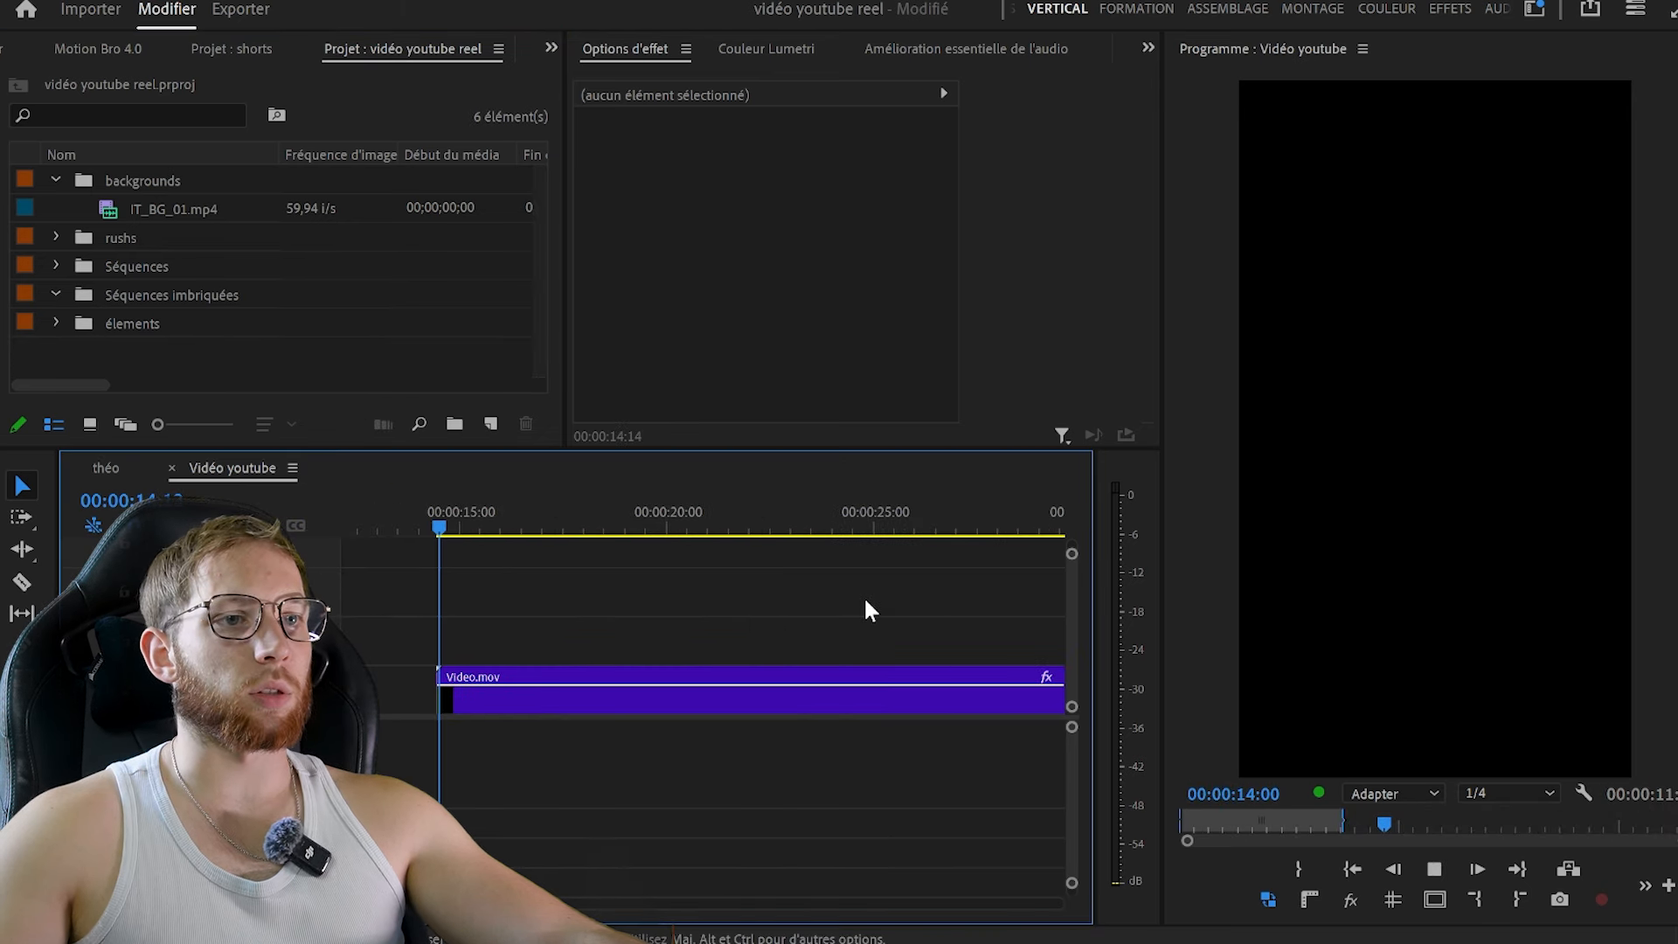
key(minus)
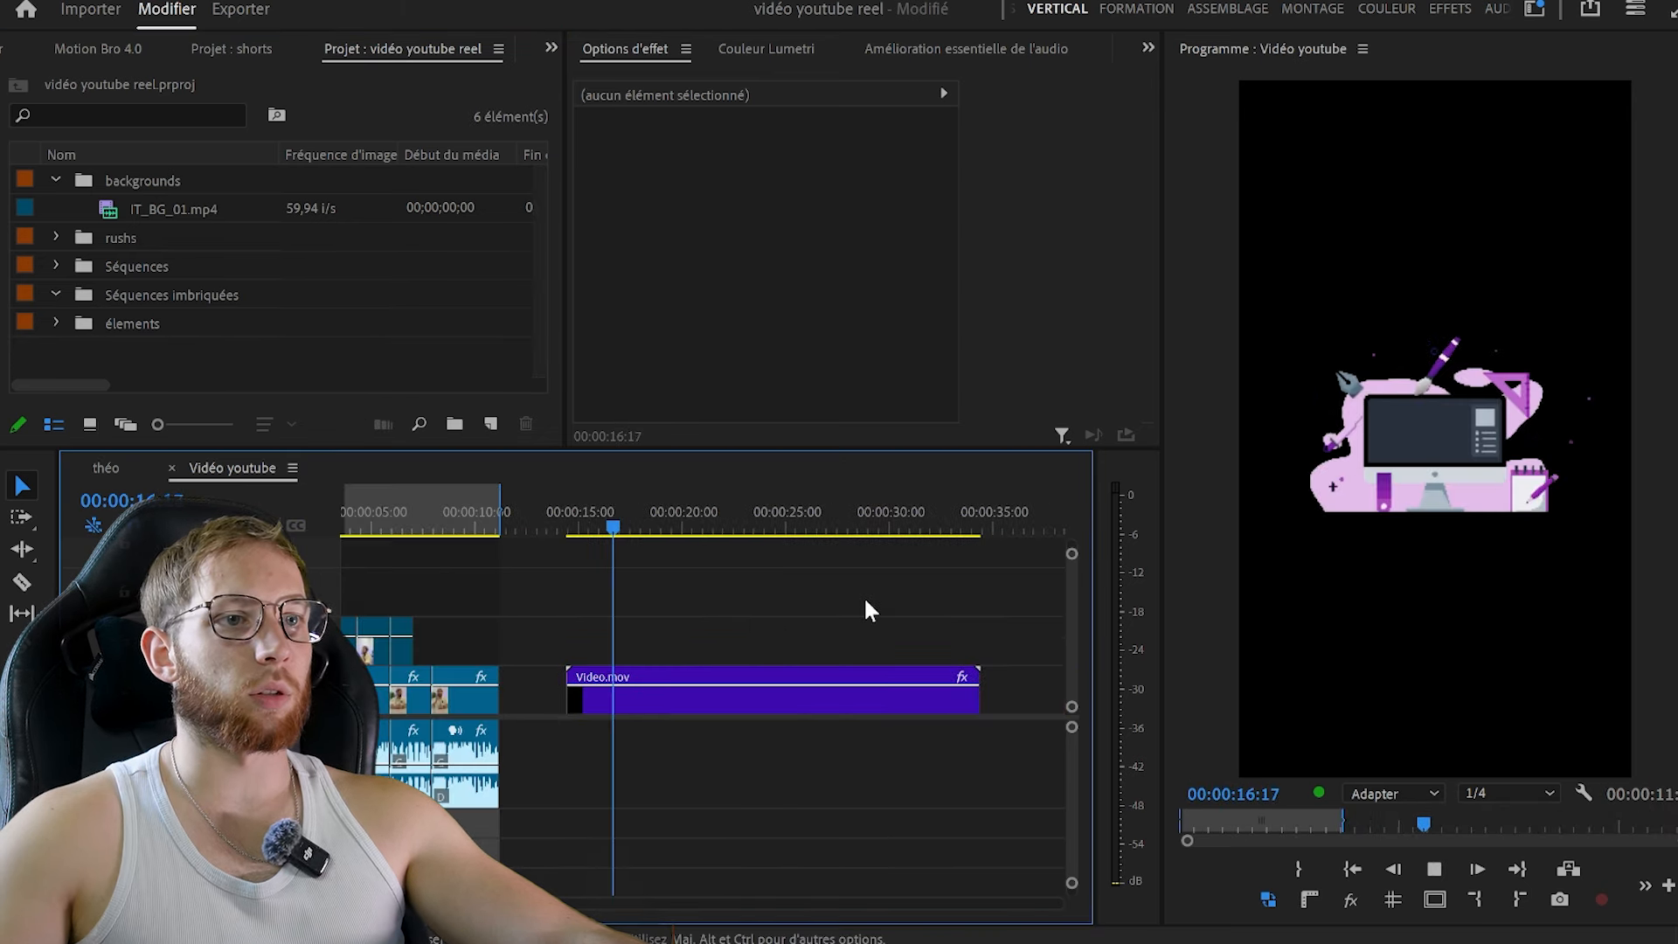
key(equal)
key(space)
click(841, 598)
key(c)
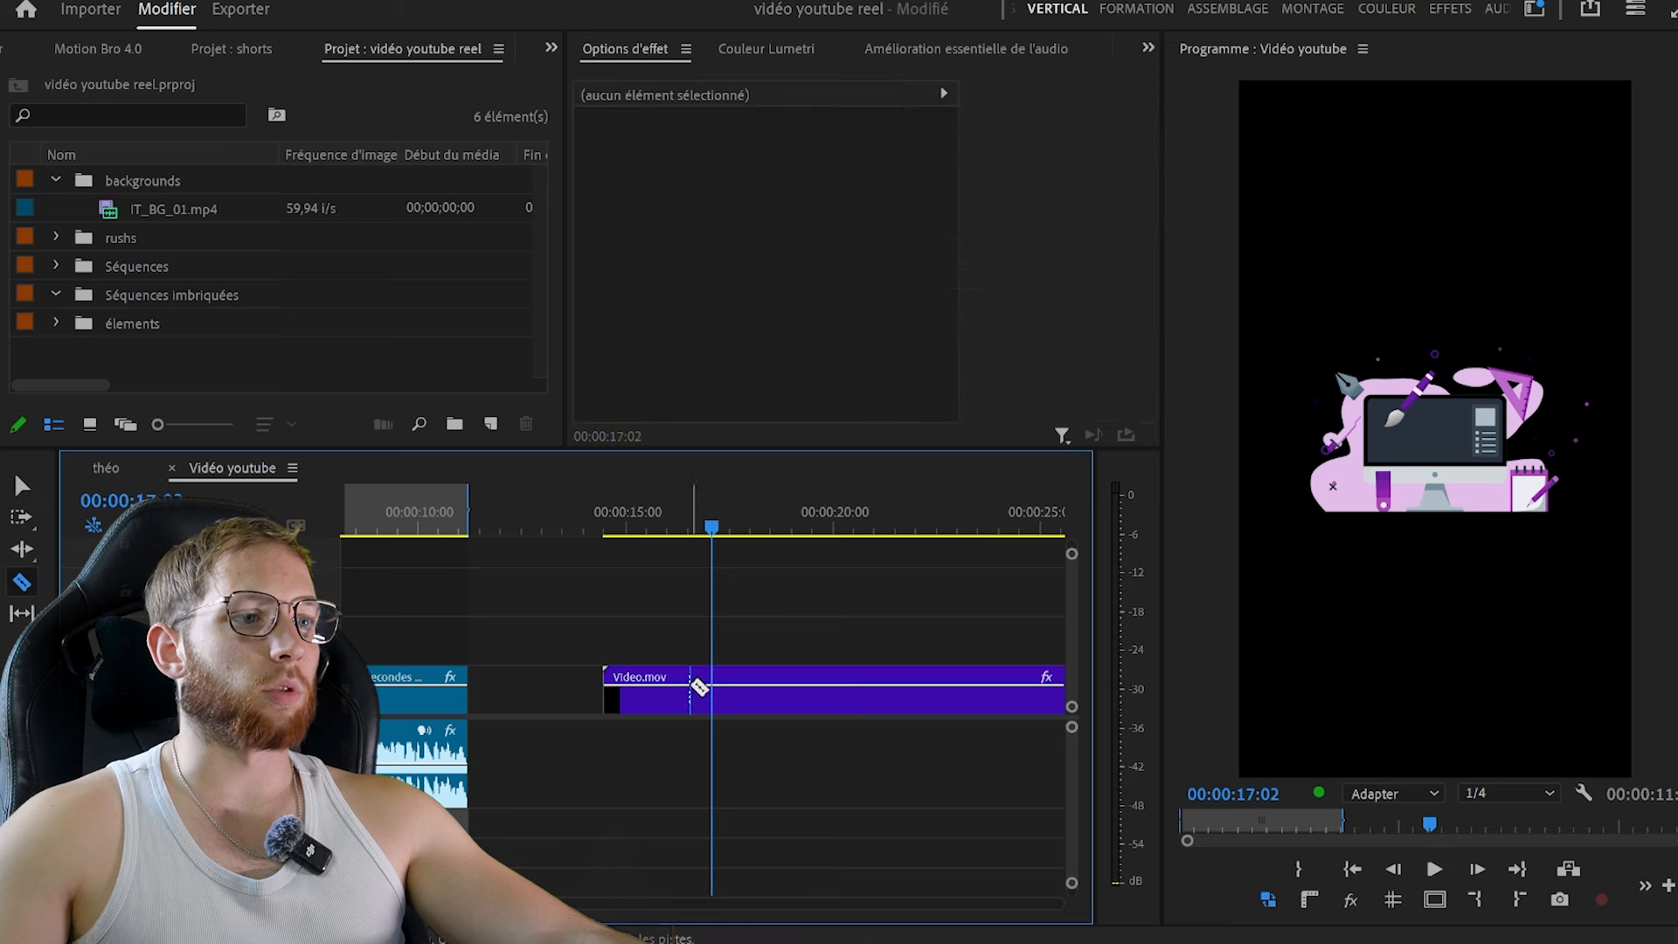
key(v)
click(651, 691)
key(Delete)
Play the remaining Video.mov and trim it down to a short excerpt ending at 00:00:18:17
key(space)
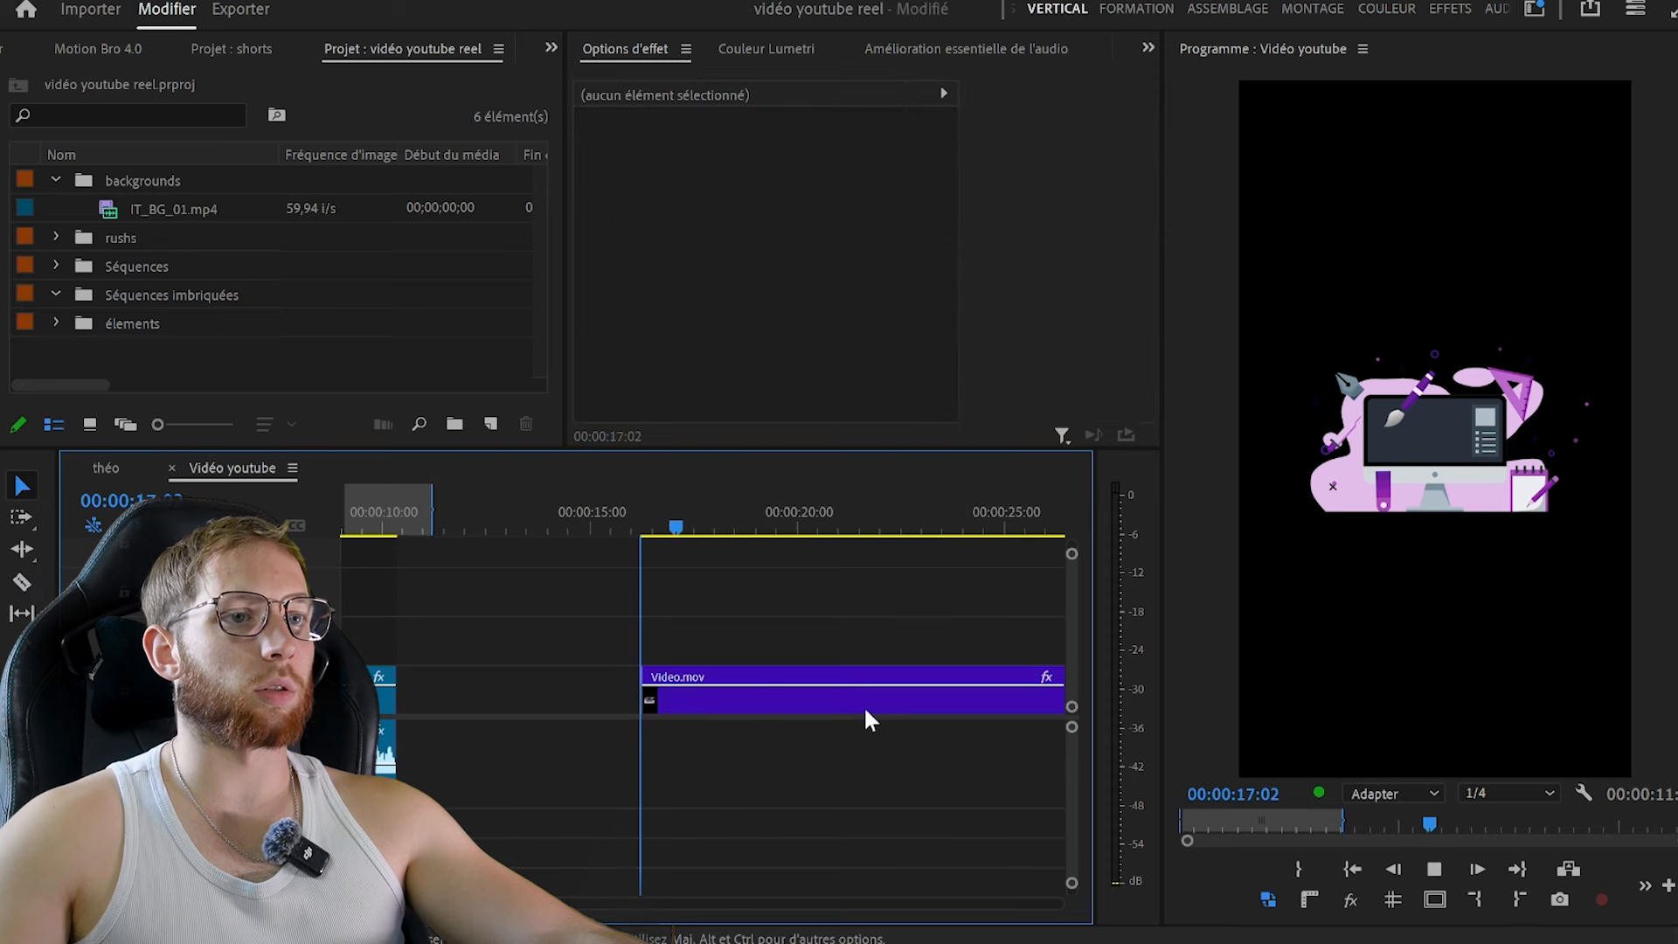
key(space)
key(c)
click(602, 689)
key(v)
drag(648, 645, 817, 718)
key(Delete)
Move the trimmed Video.mov excerpt up to V3 and cut it from the timeline for pasting
click(568, 706)
scroll(580, 701, up, 10)
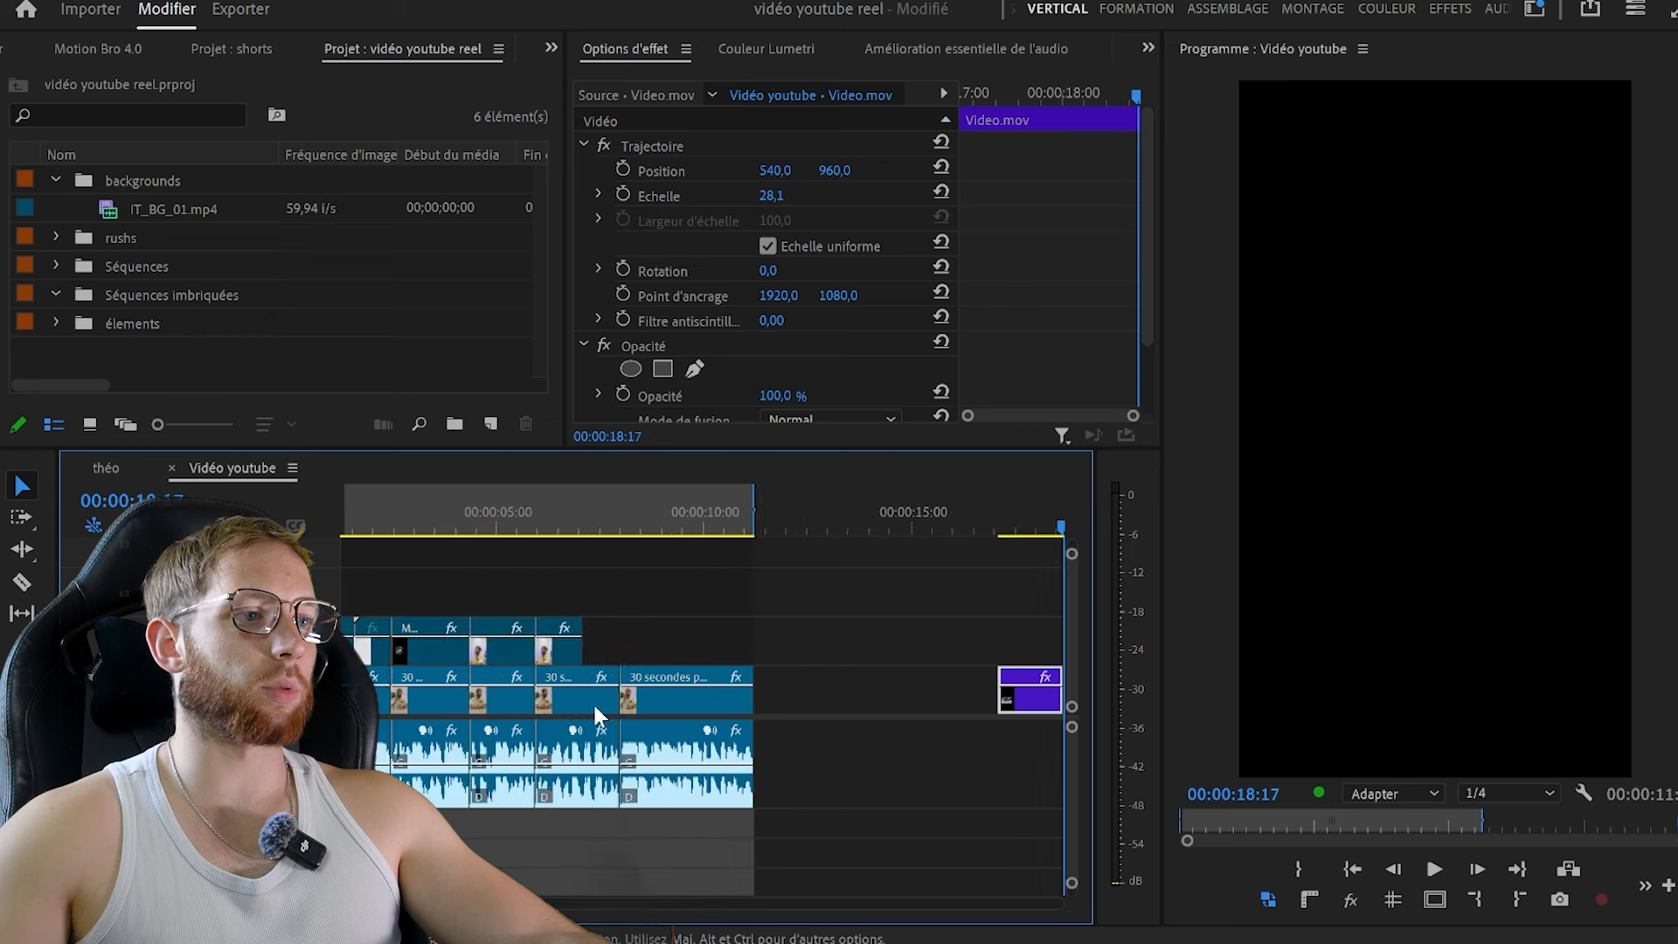
key(minus)
click(695, 601)
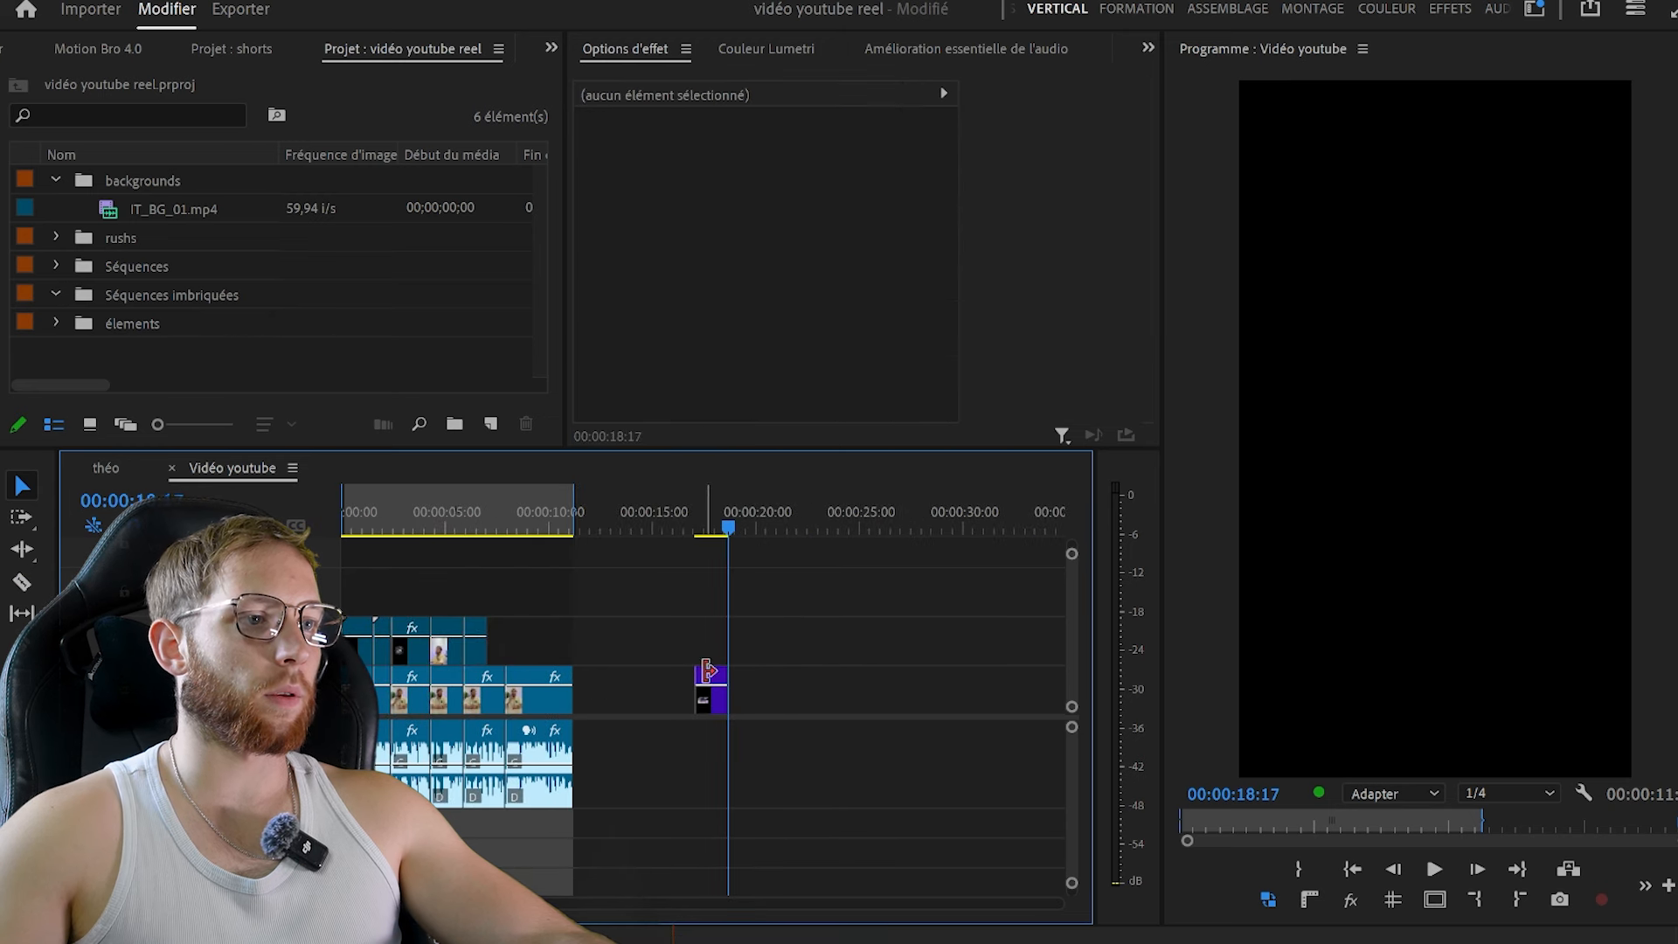
drag(703, 590, 705, 595)
drag(825, 581, 514, 642)
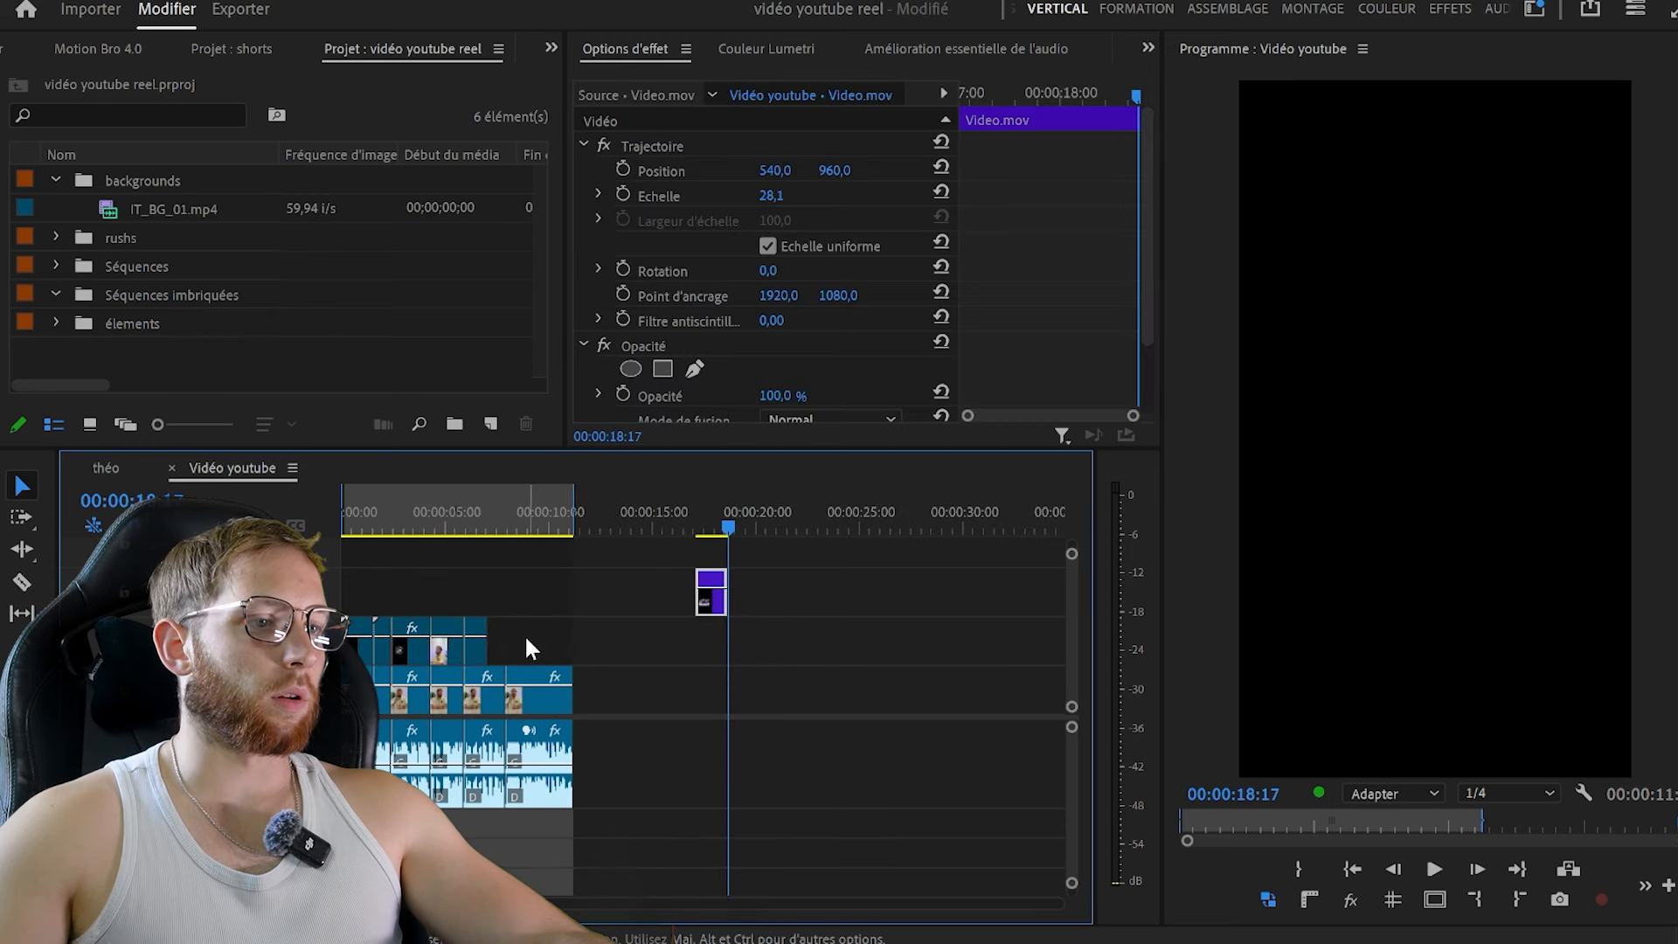
key(Delete)
Paste the Video.mov excerpt on V3 at 00:00:01:14, above the IT_BG_01.mp4 background
drag(489, 518, 336, 526)
key(equal)
key(equal)
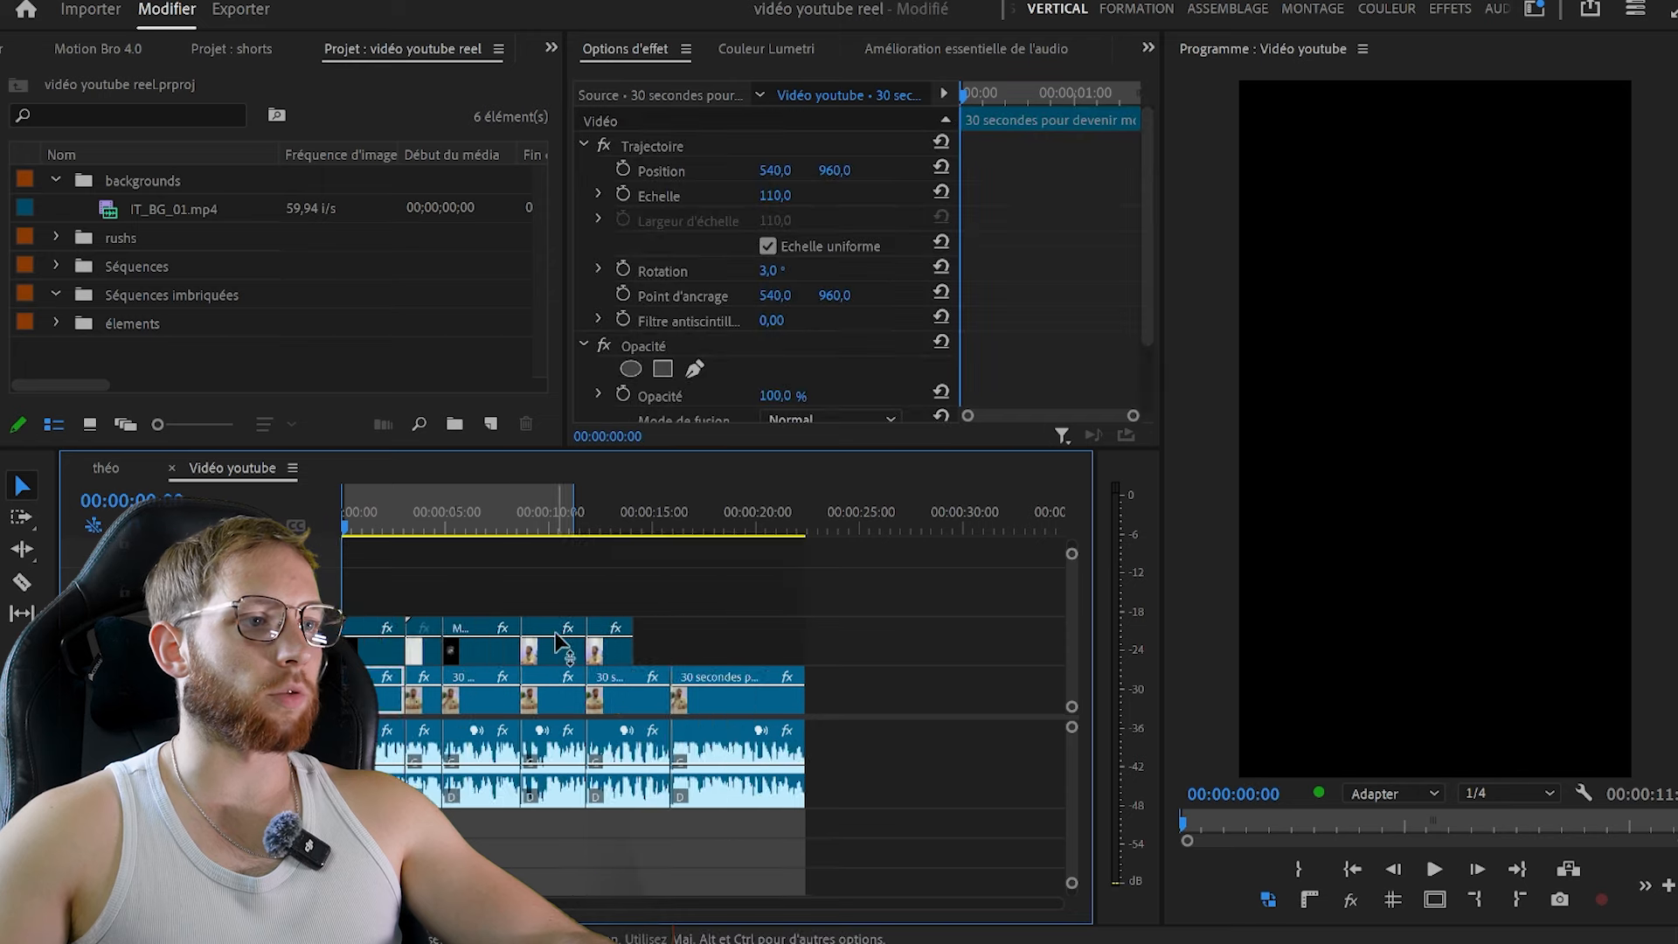
click(613, 581)
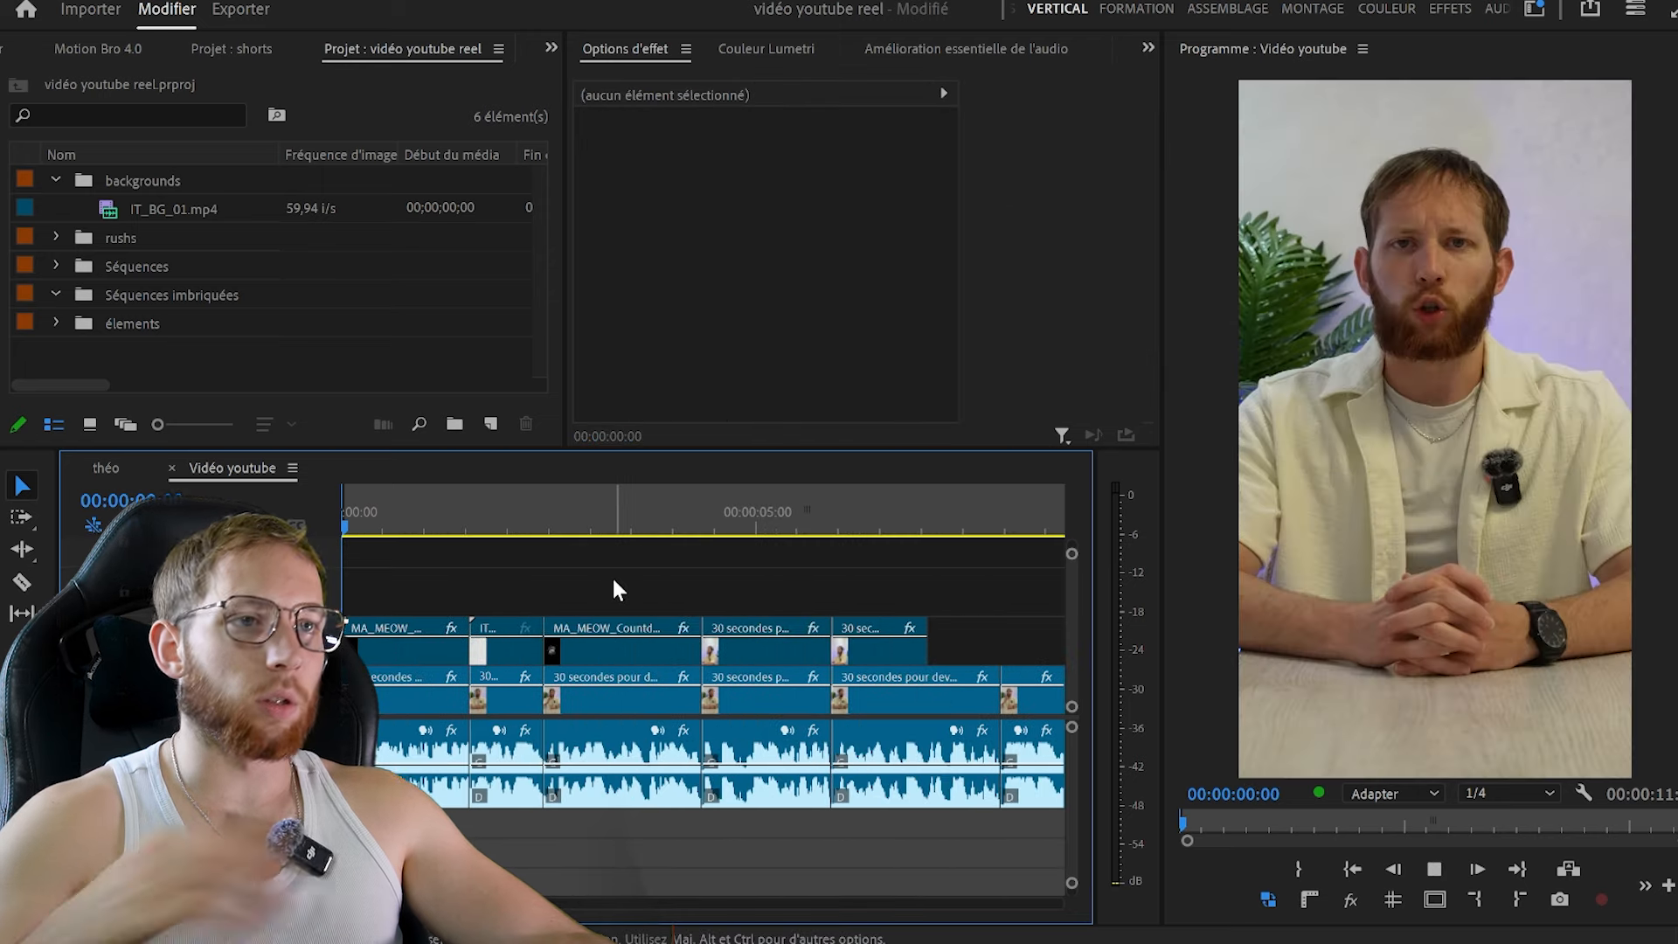
key(space)
key(Down)
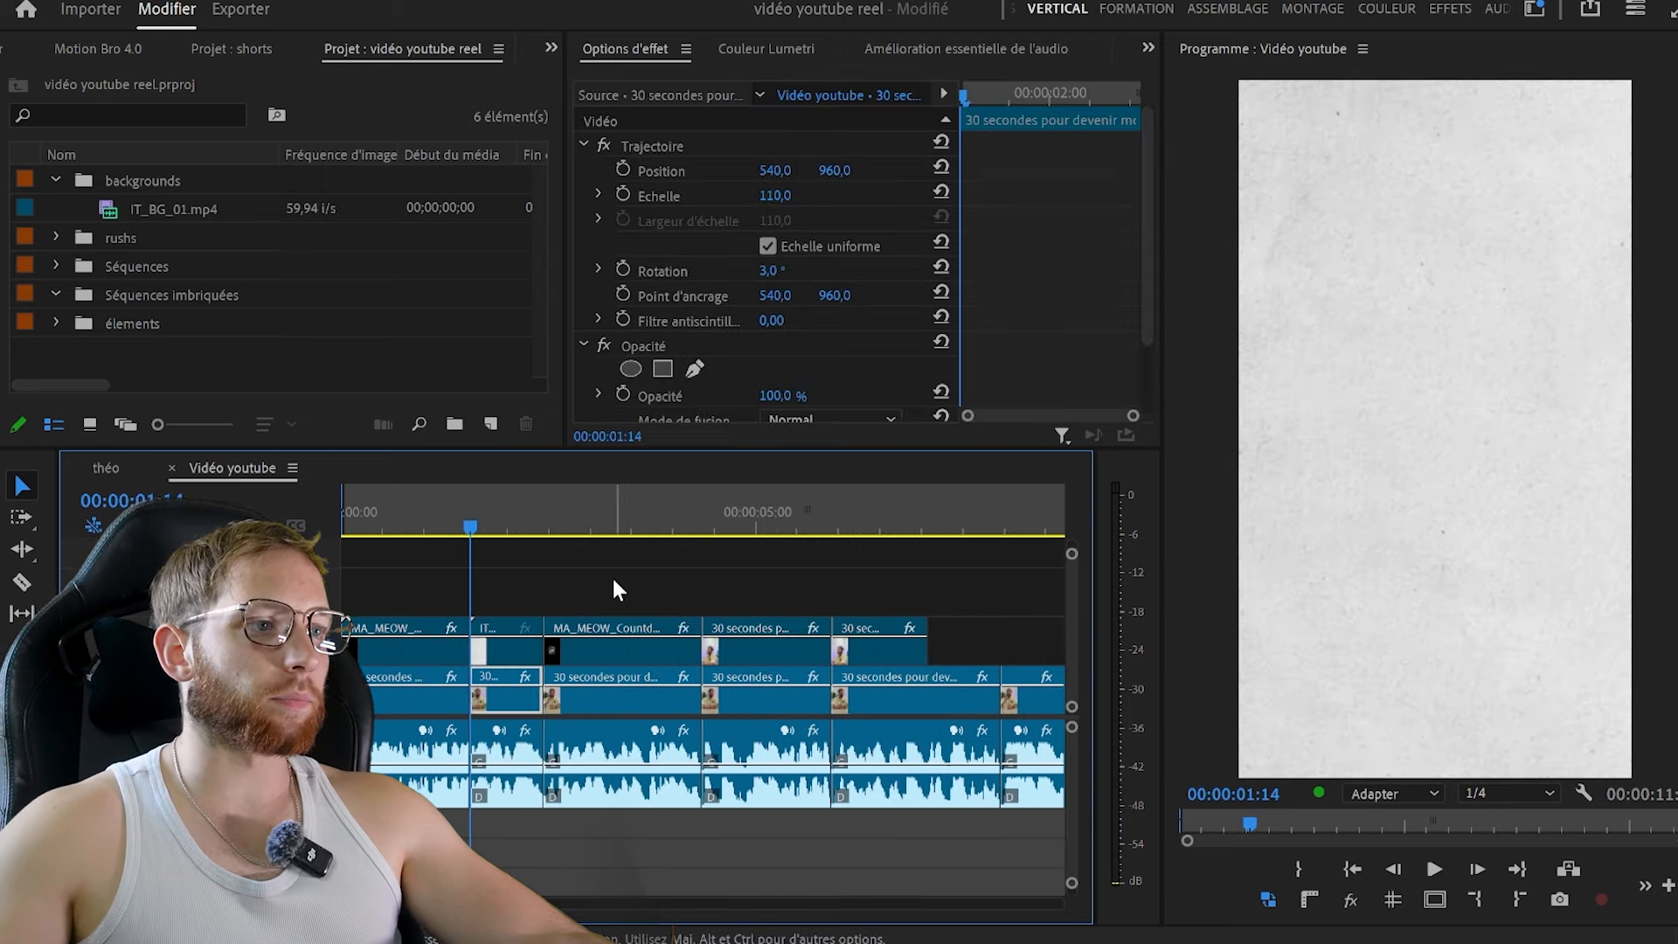
key(equal)
key(ctrl+v)
Split Video.mov where the IT_BG_01.mp4 background ends and delete the excess part
click(610, 509)
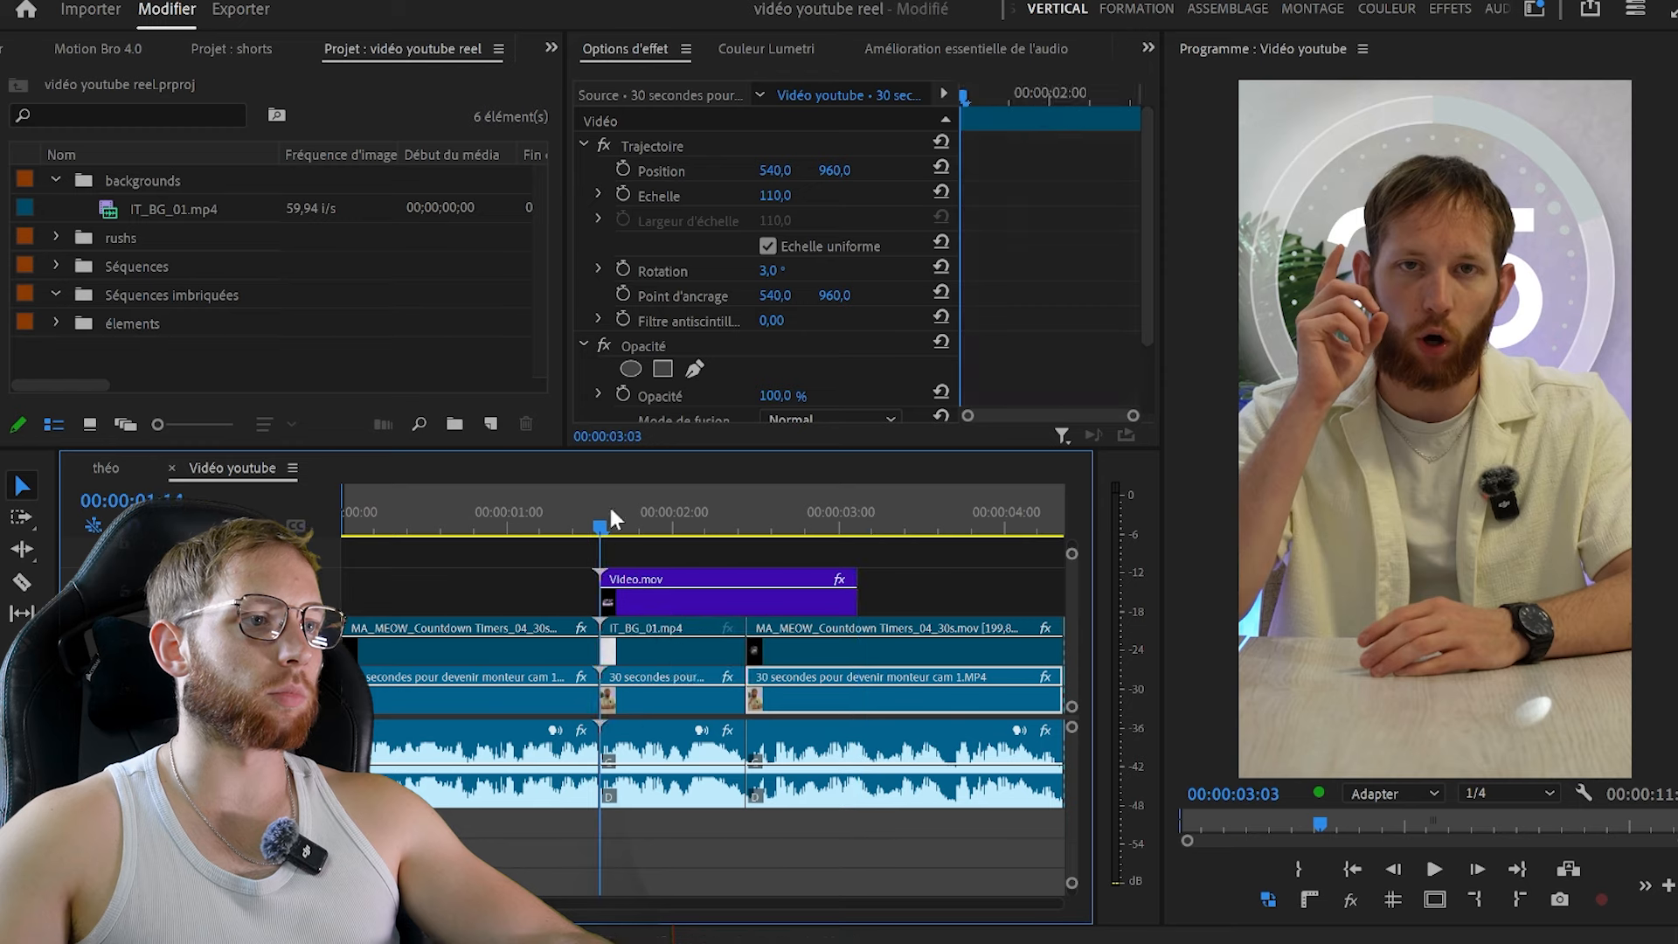
key(space)
key(space)
key(c)
click(748, 588)
key(v)
click(779, 596)
key(Delete)
Enlarge the Video.mov computer illustration slightly in the frame
click(723, 599)
key(shift+5)
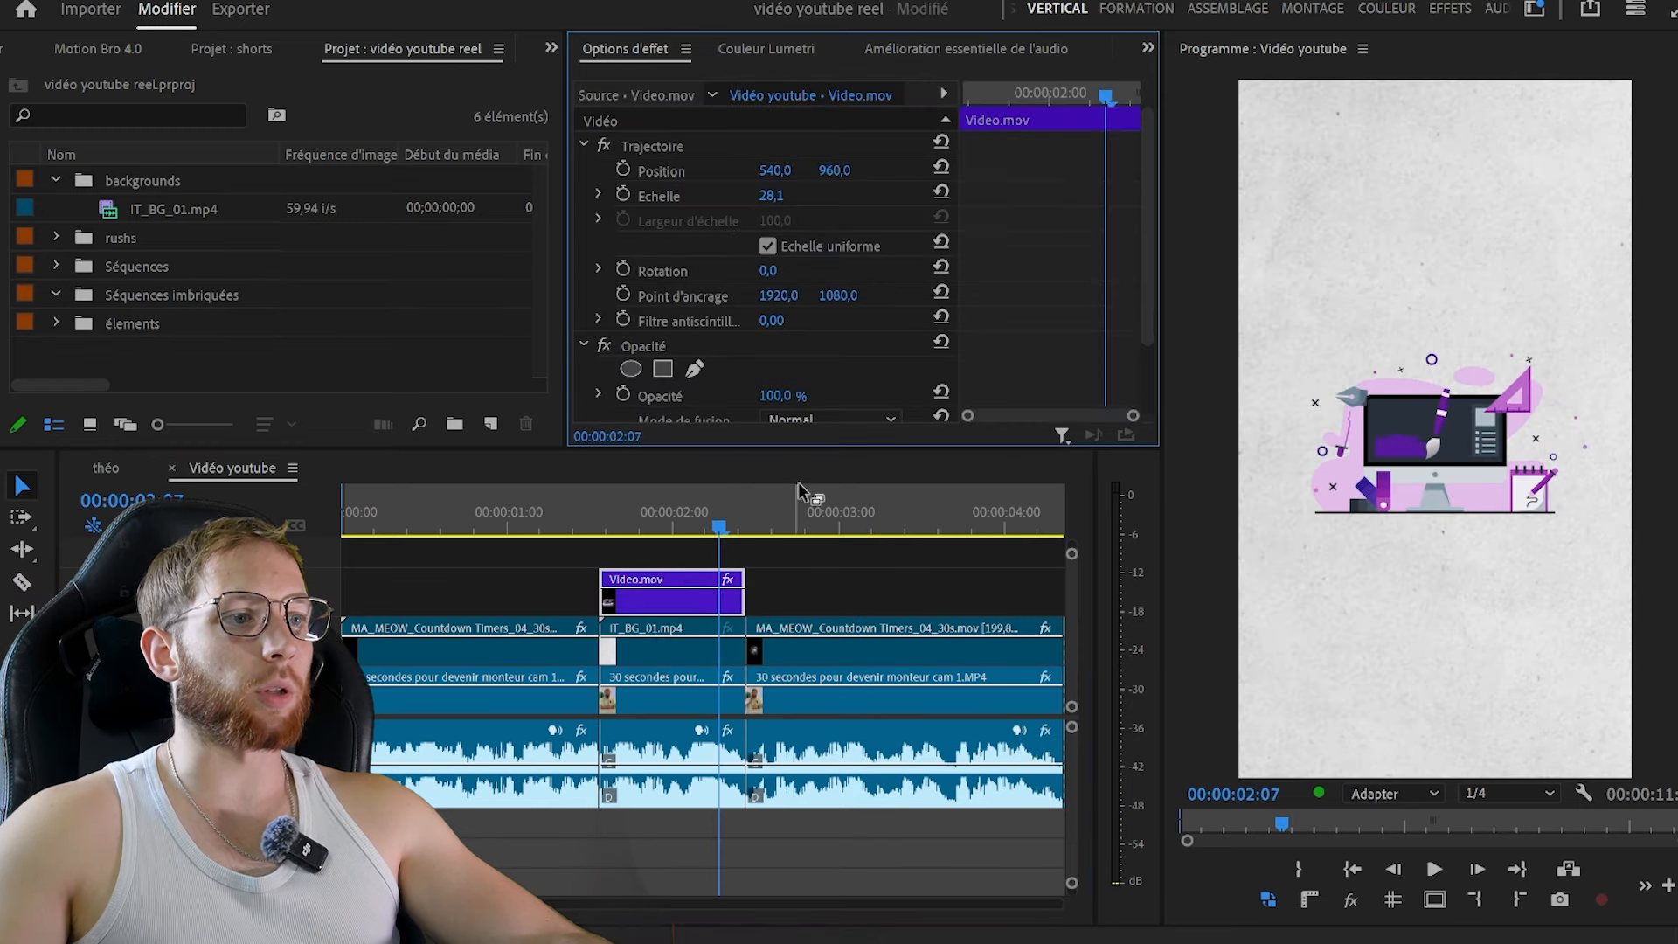
click(781, 184)
drag(1435, 538, 1431, 565)
click(827, 559)
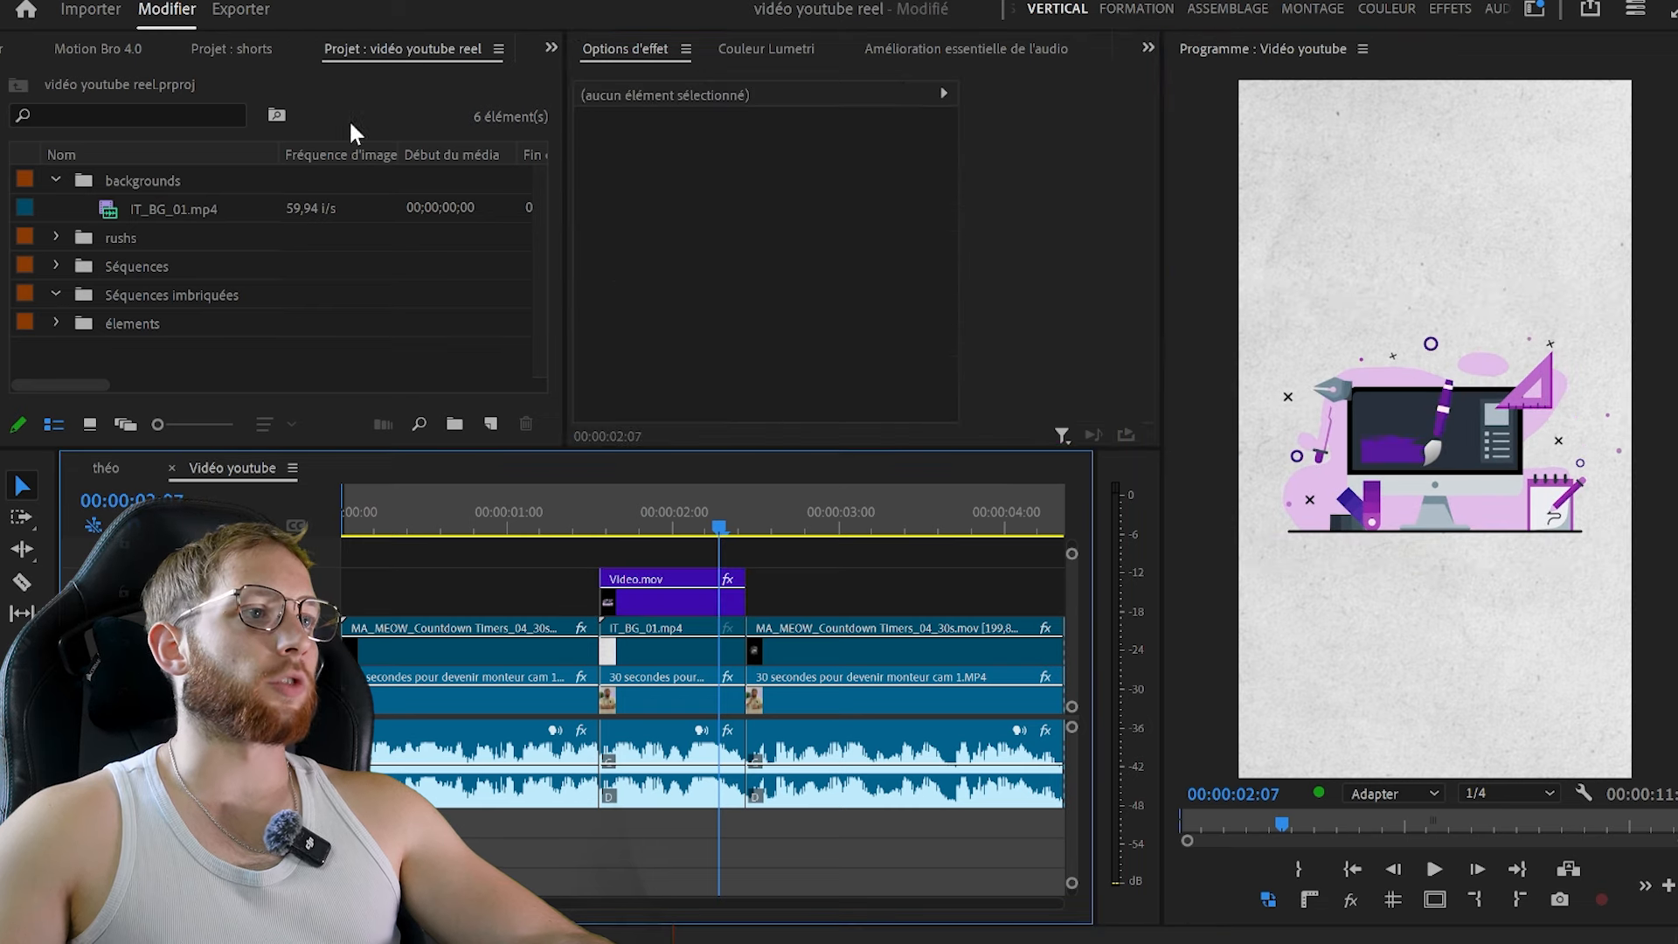
Find the Noir & blanc video effect by searching "noir blanc", apply it to the Video.mov illustration and clear the search
click(538, 53)
click(592, 103)
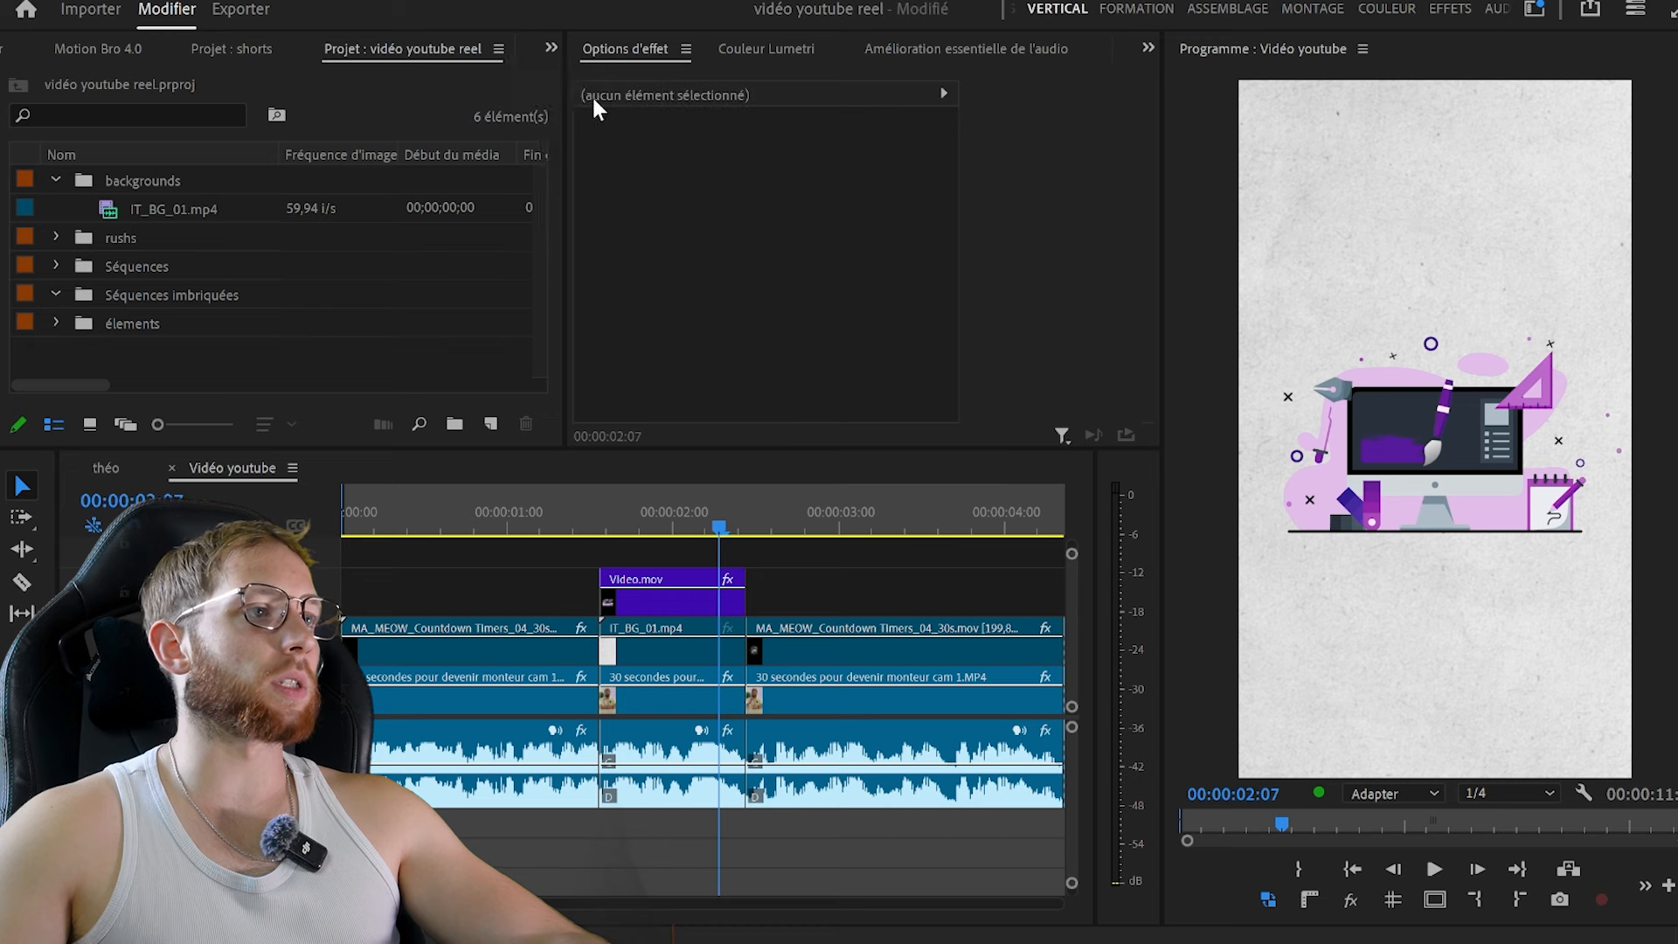
click(175, 83)
text(noir blanc)
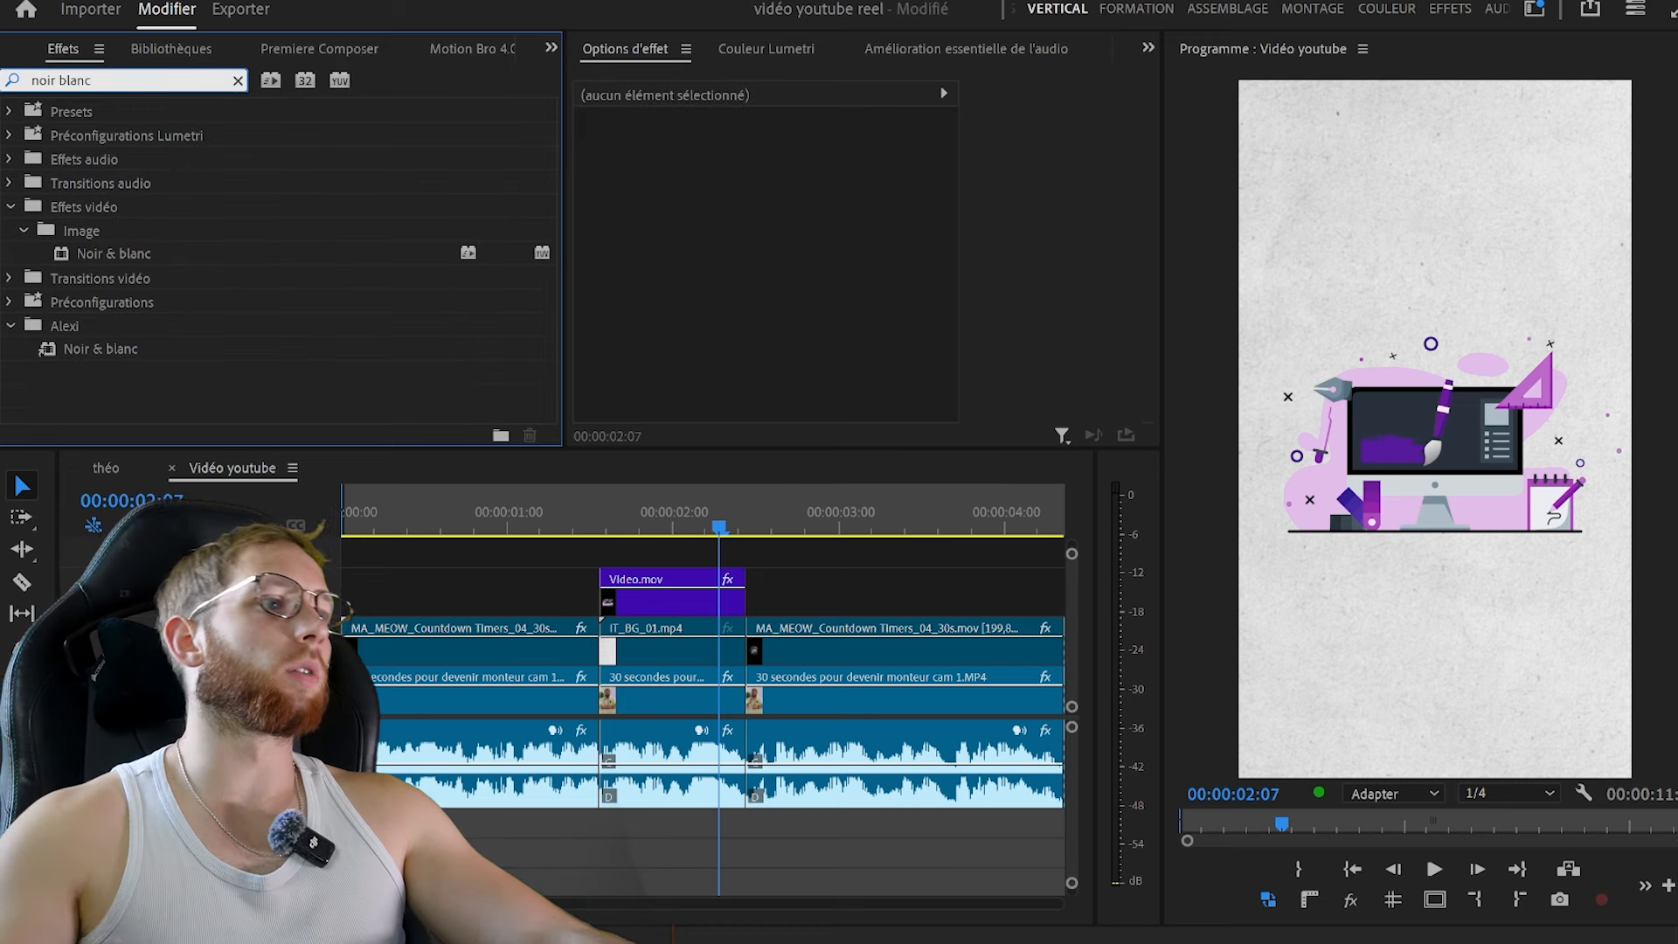
drag(90, 260, 266, 284)
drag(687, 601, 687, 602)
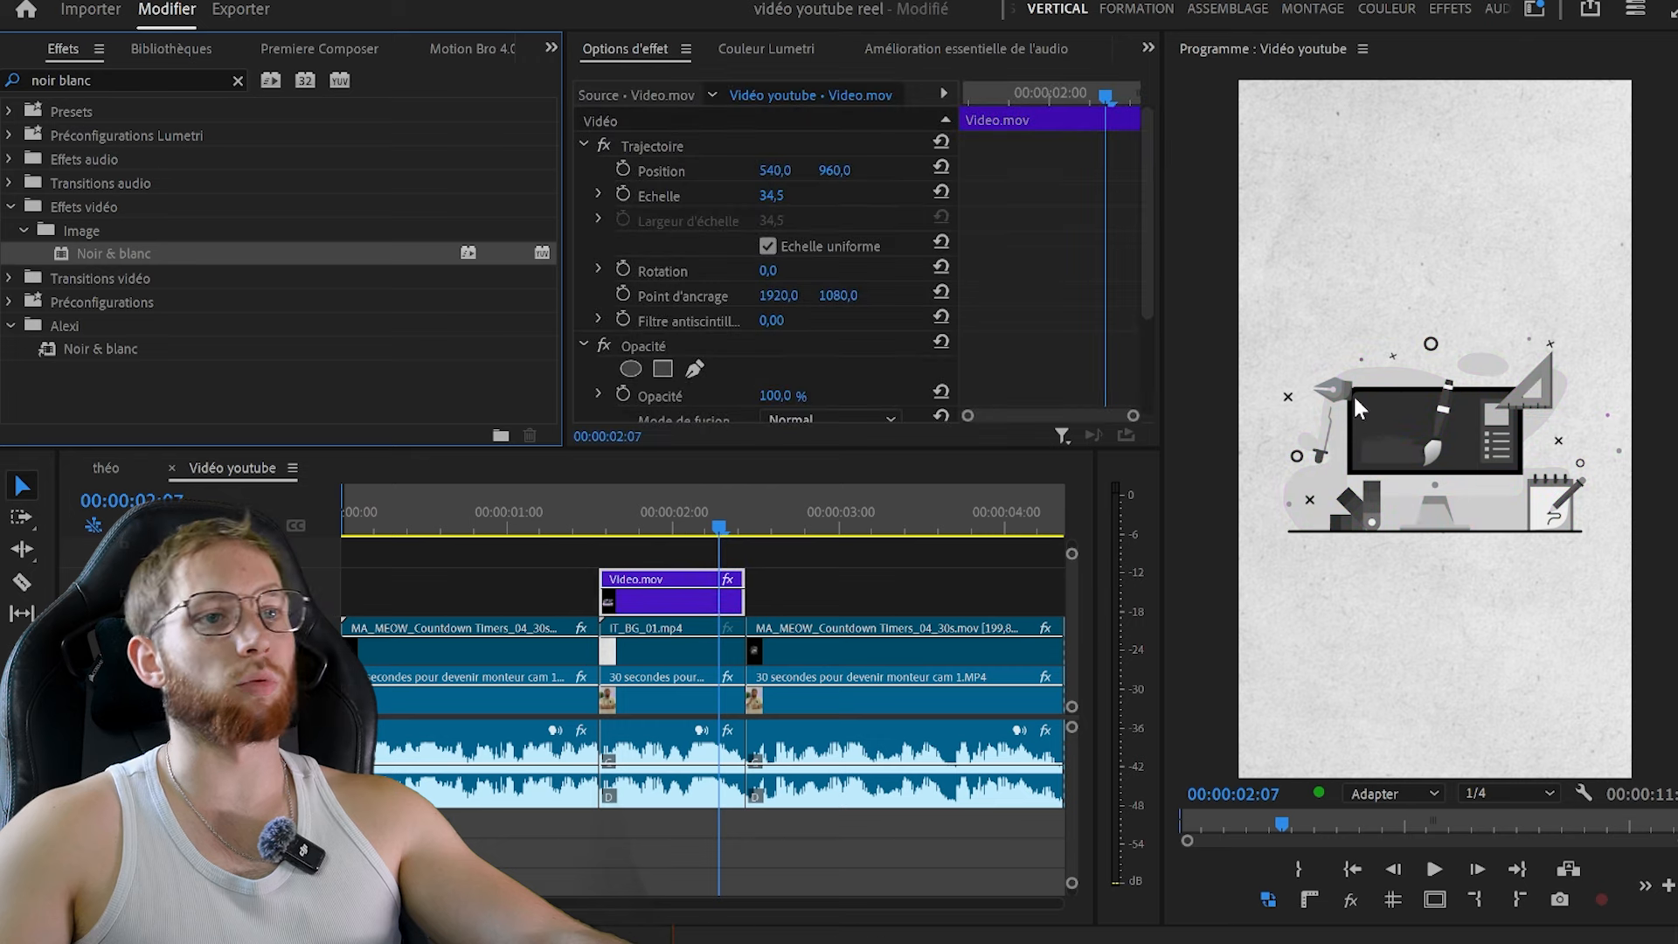
click(236, 80)
Set the Video.mov illustration's opacity to 93,8 %
click(700, 597)
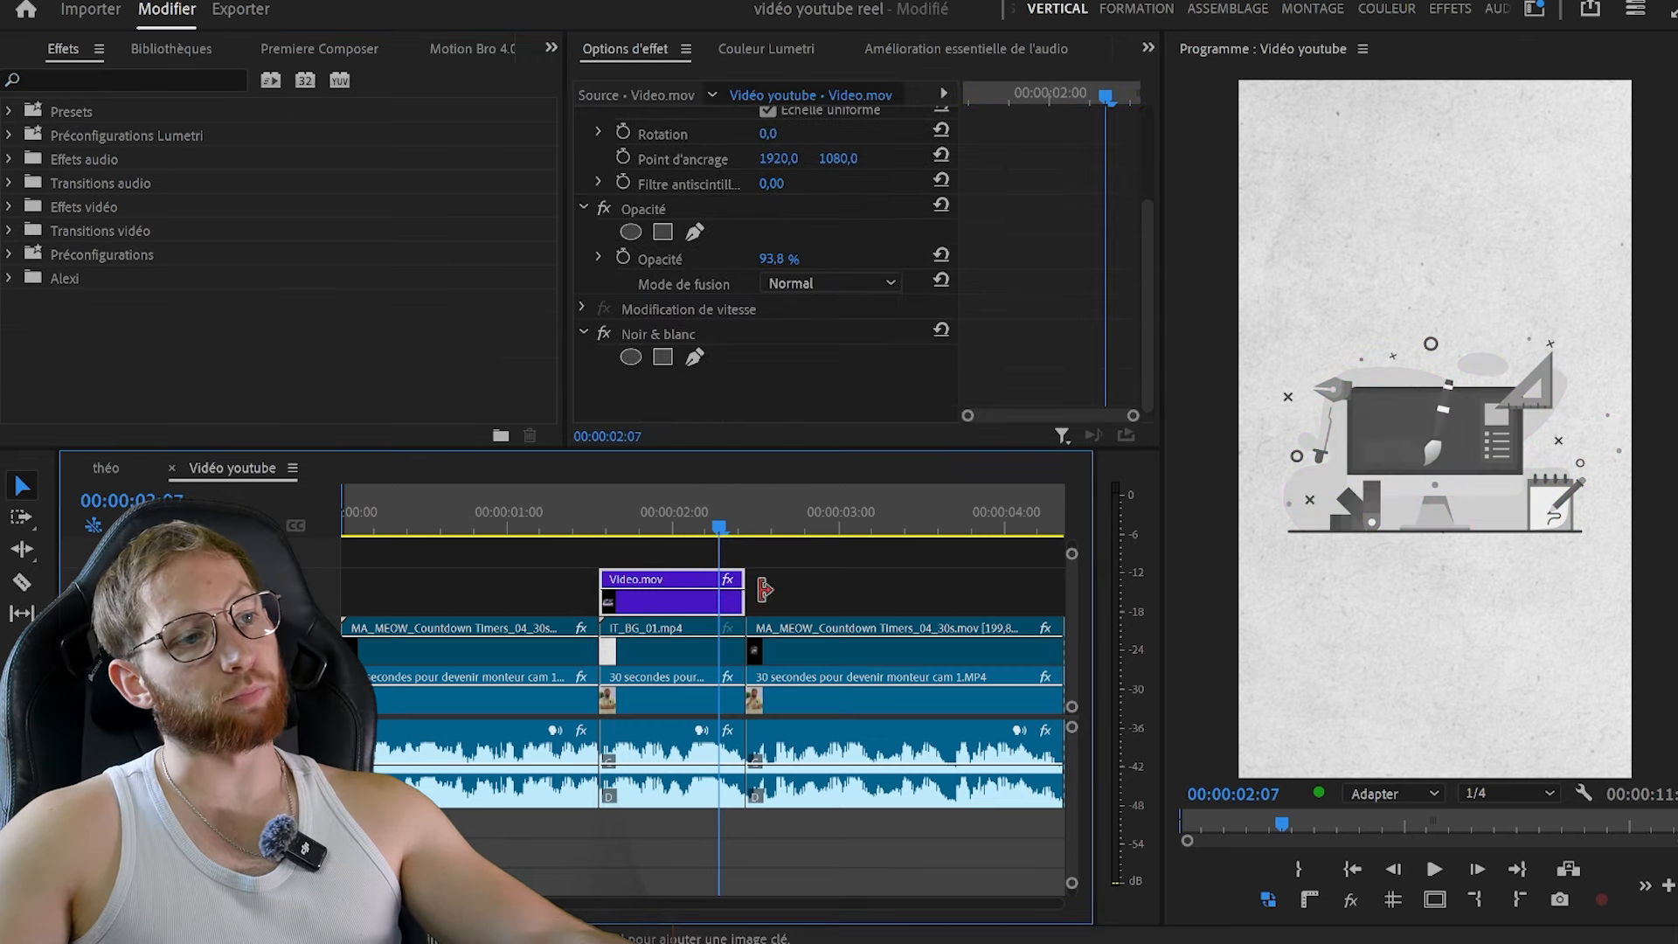
click(820, 599)
Switch to File Explorer and open the Grids and Dots folder inside NEW Assets of the desktop's formation after effect folder
key(minus)
click(870, 942)
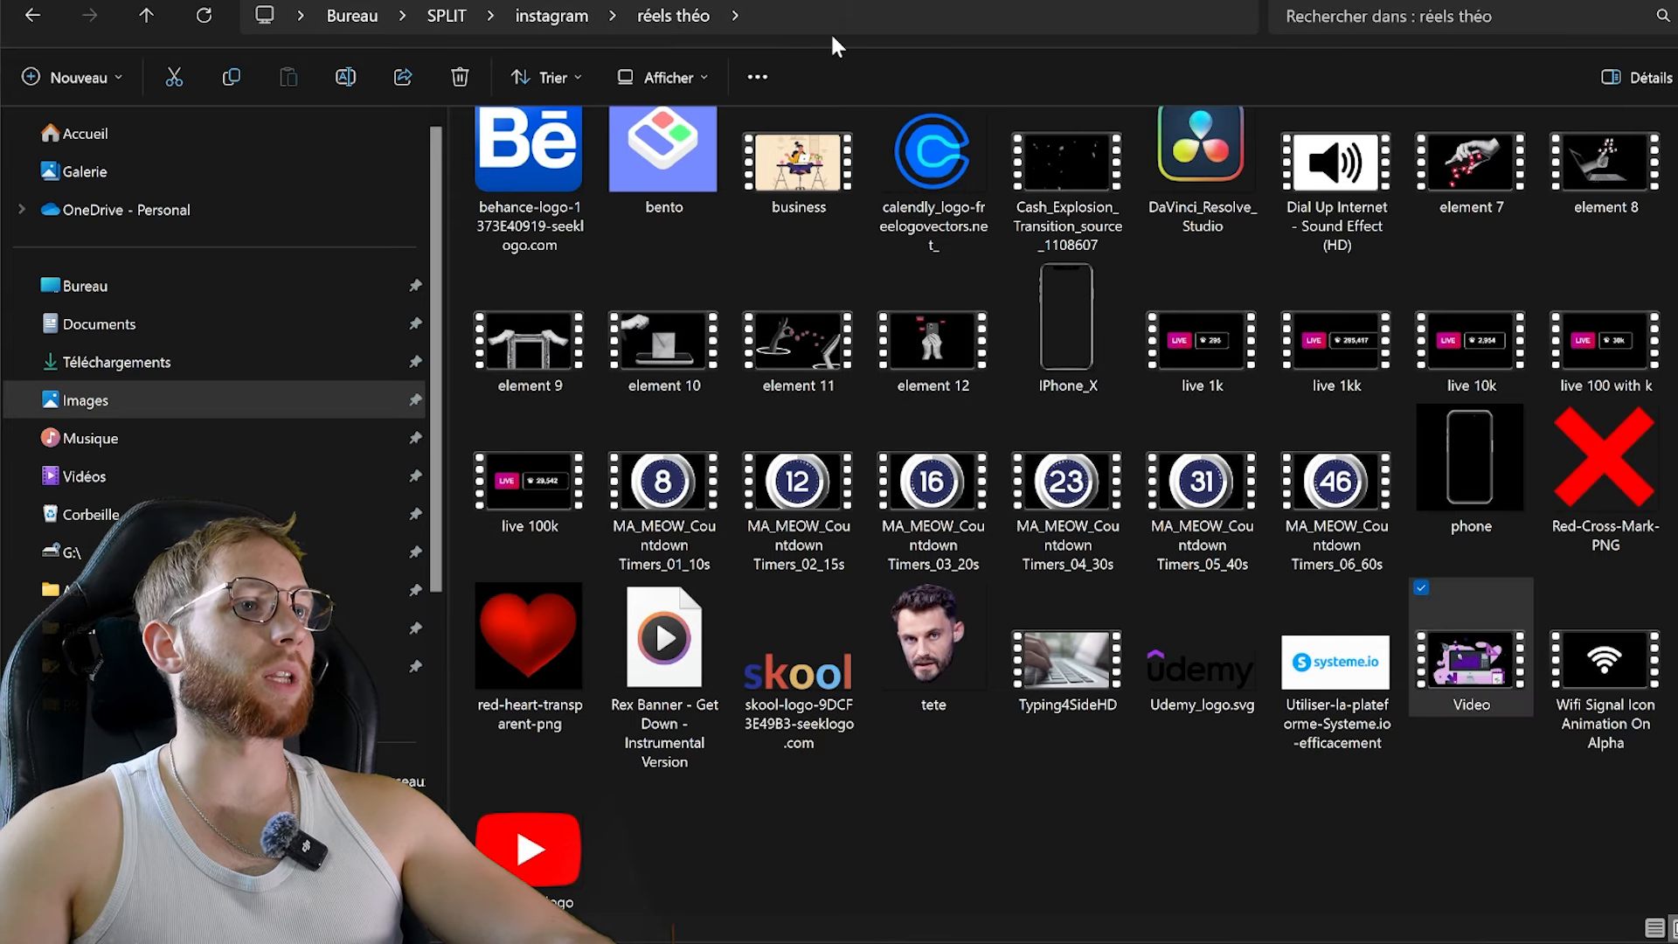
click(84, 133)
click(262, 284)
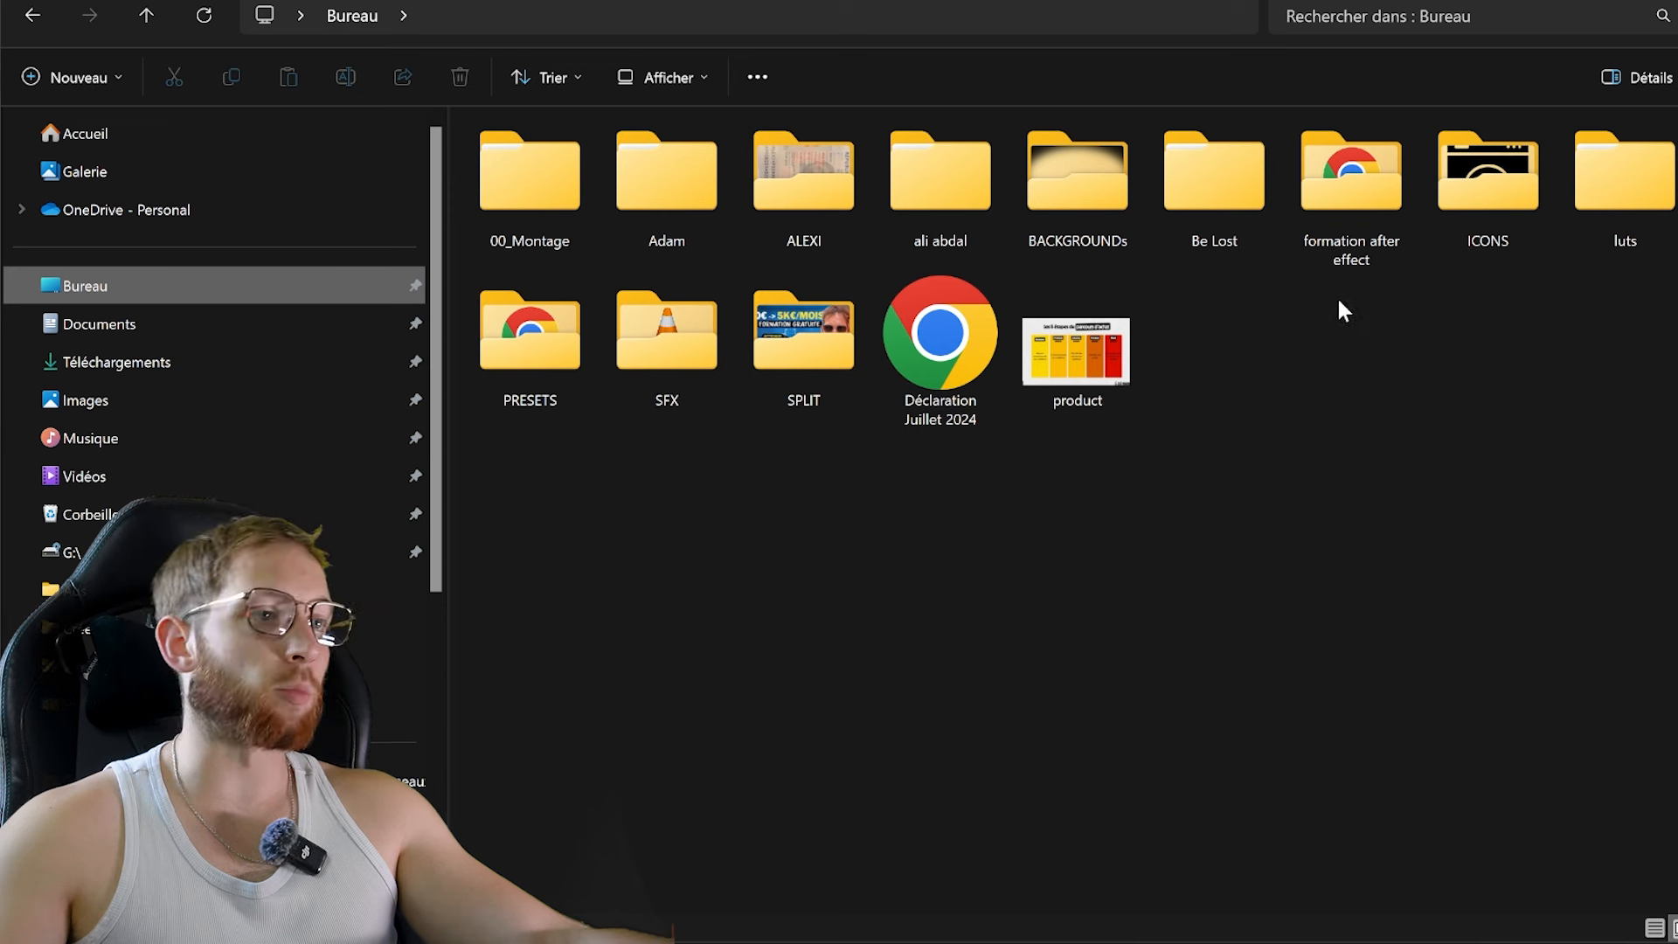
double_click(1353, 202)
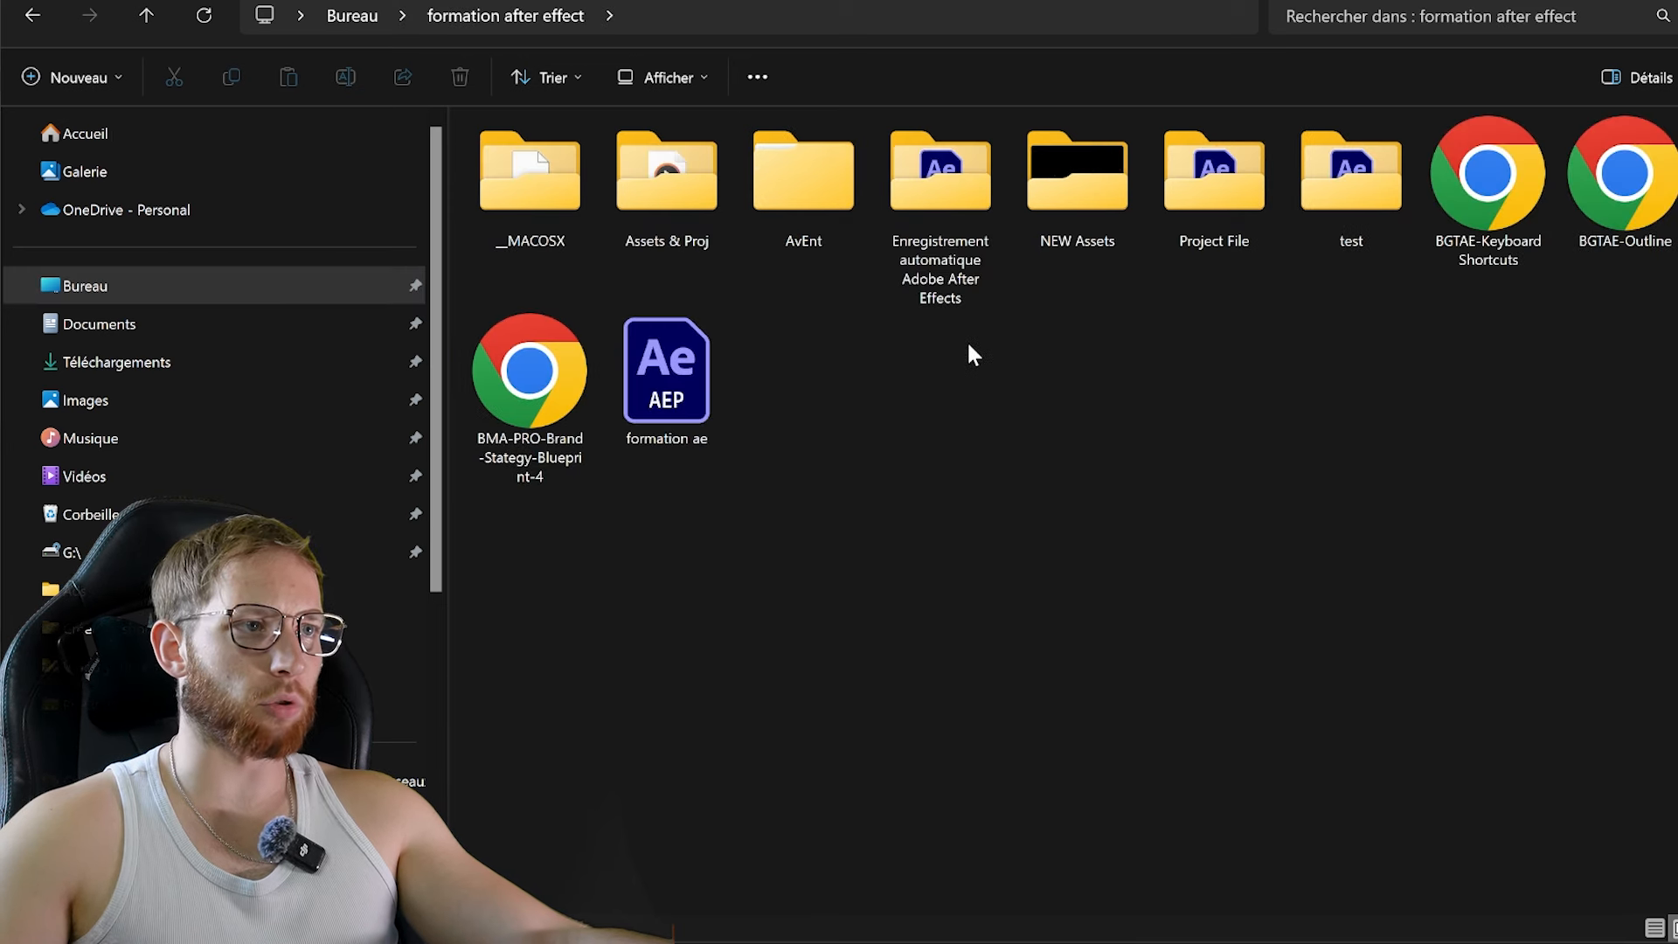
double_click(1077, 229)
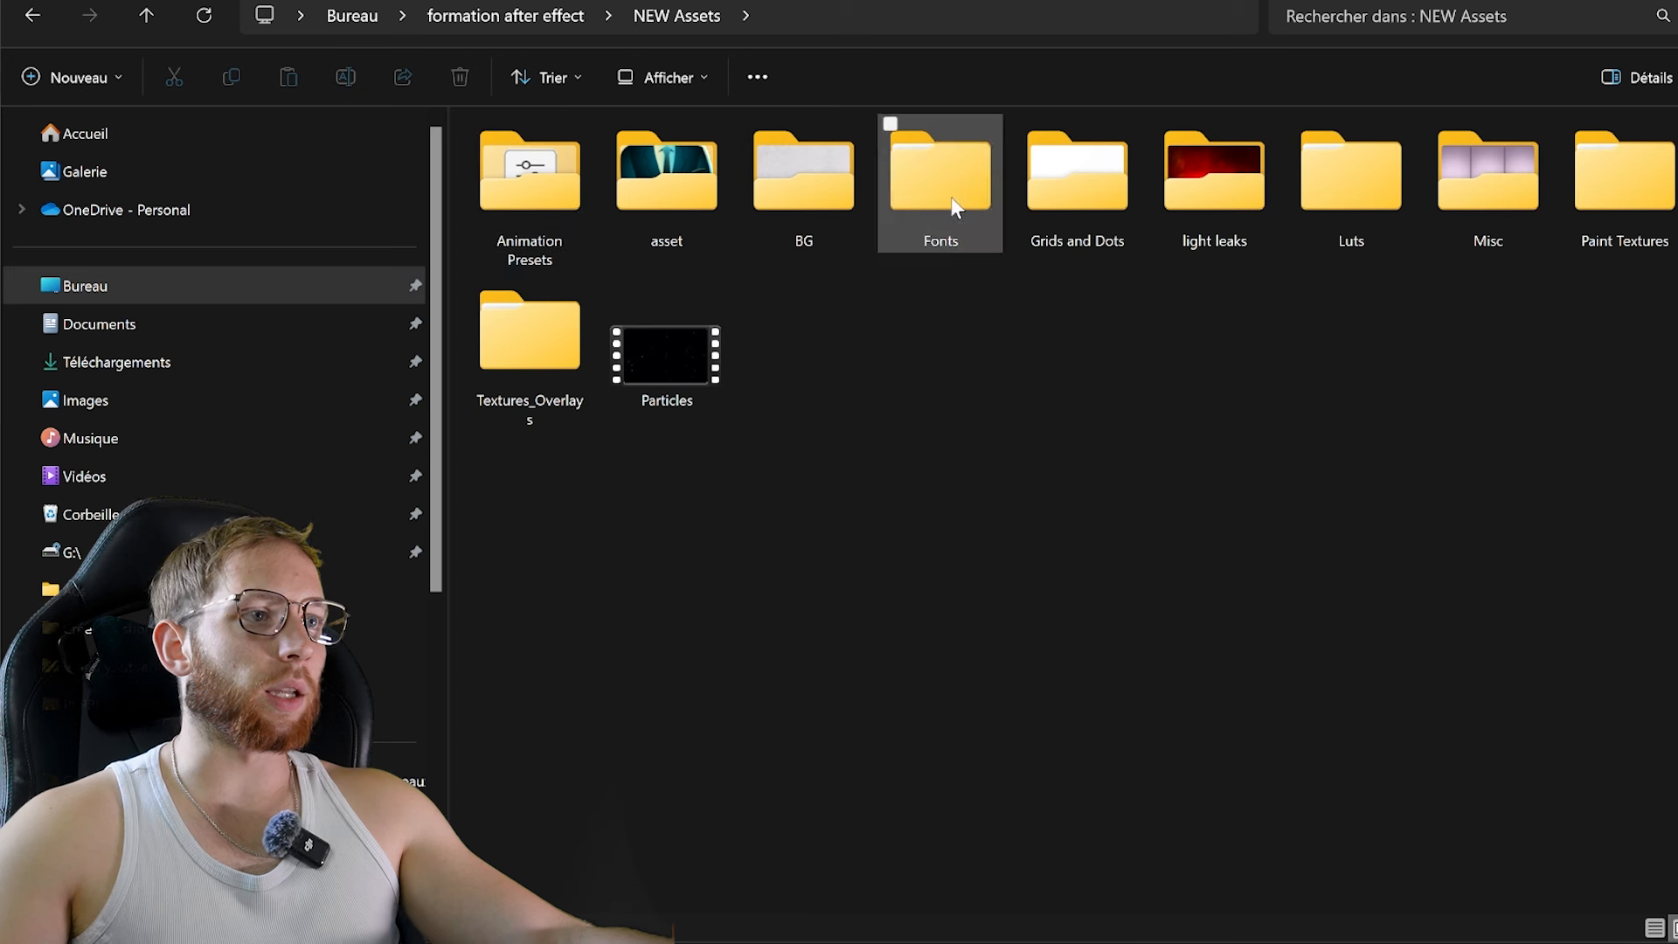
double_click(1080, 188)
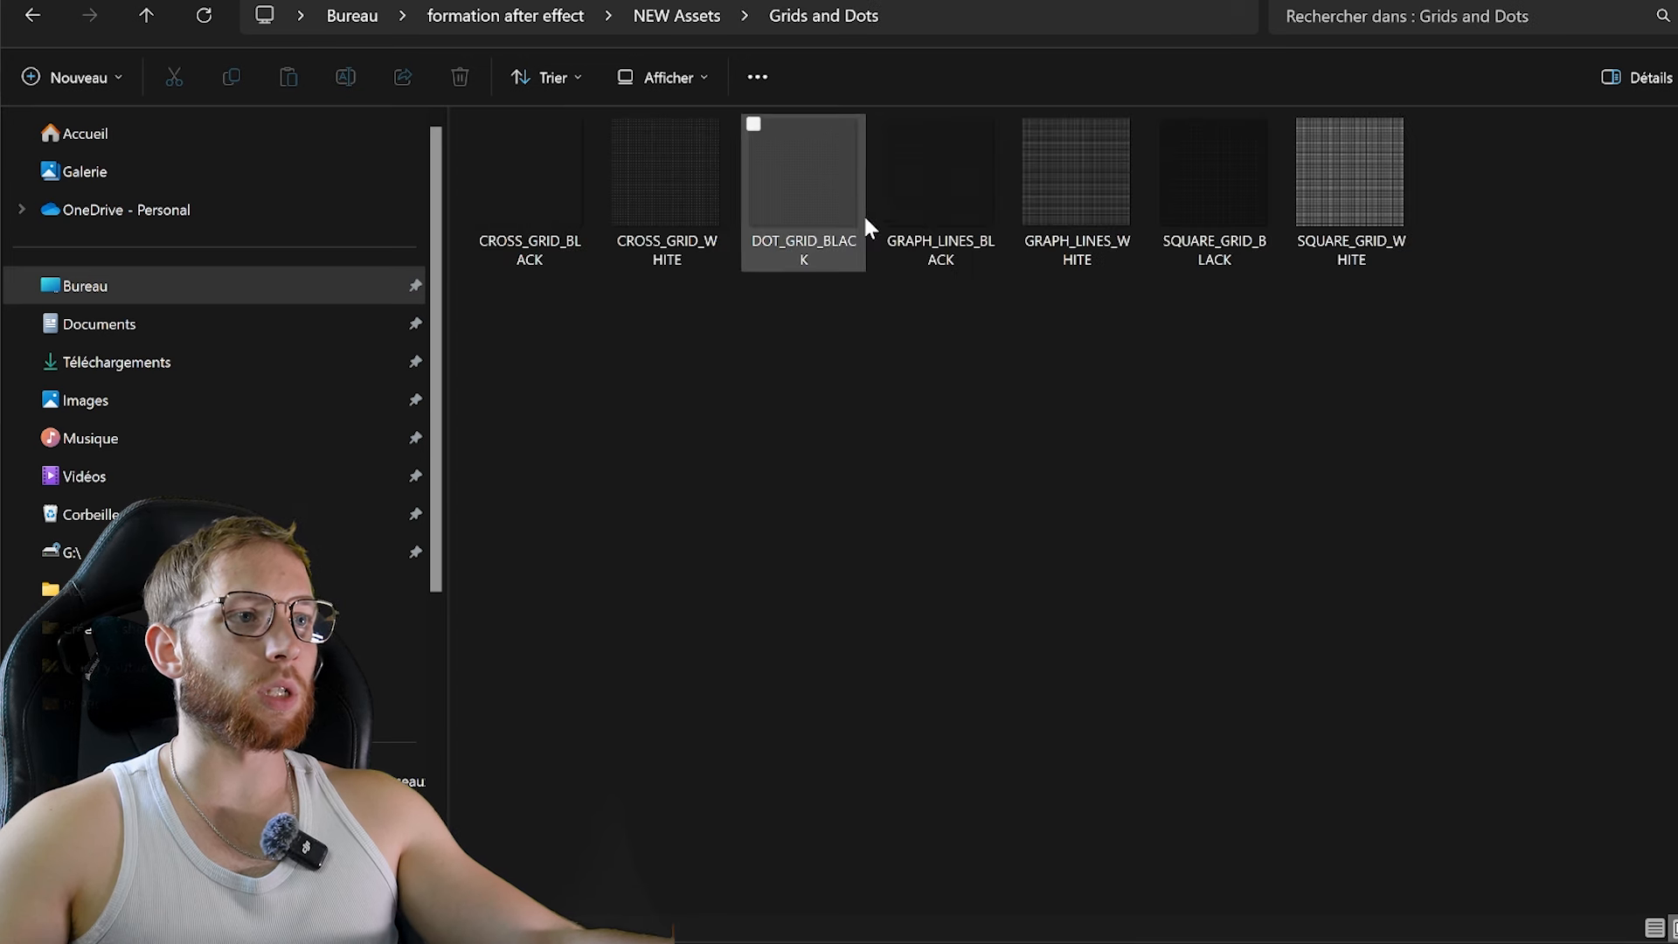
Try CROSS_GRID_BLACK.png as an overlay on V4 above the Video.mov illustration and enlarge it in the frame
click(607, 218)
key(Left)
click(952, 187)
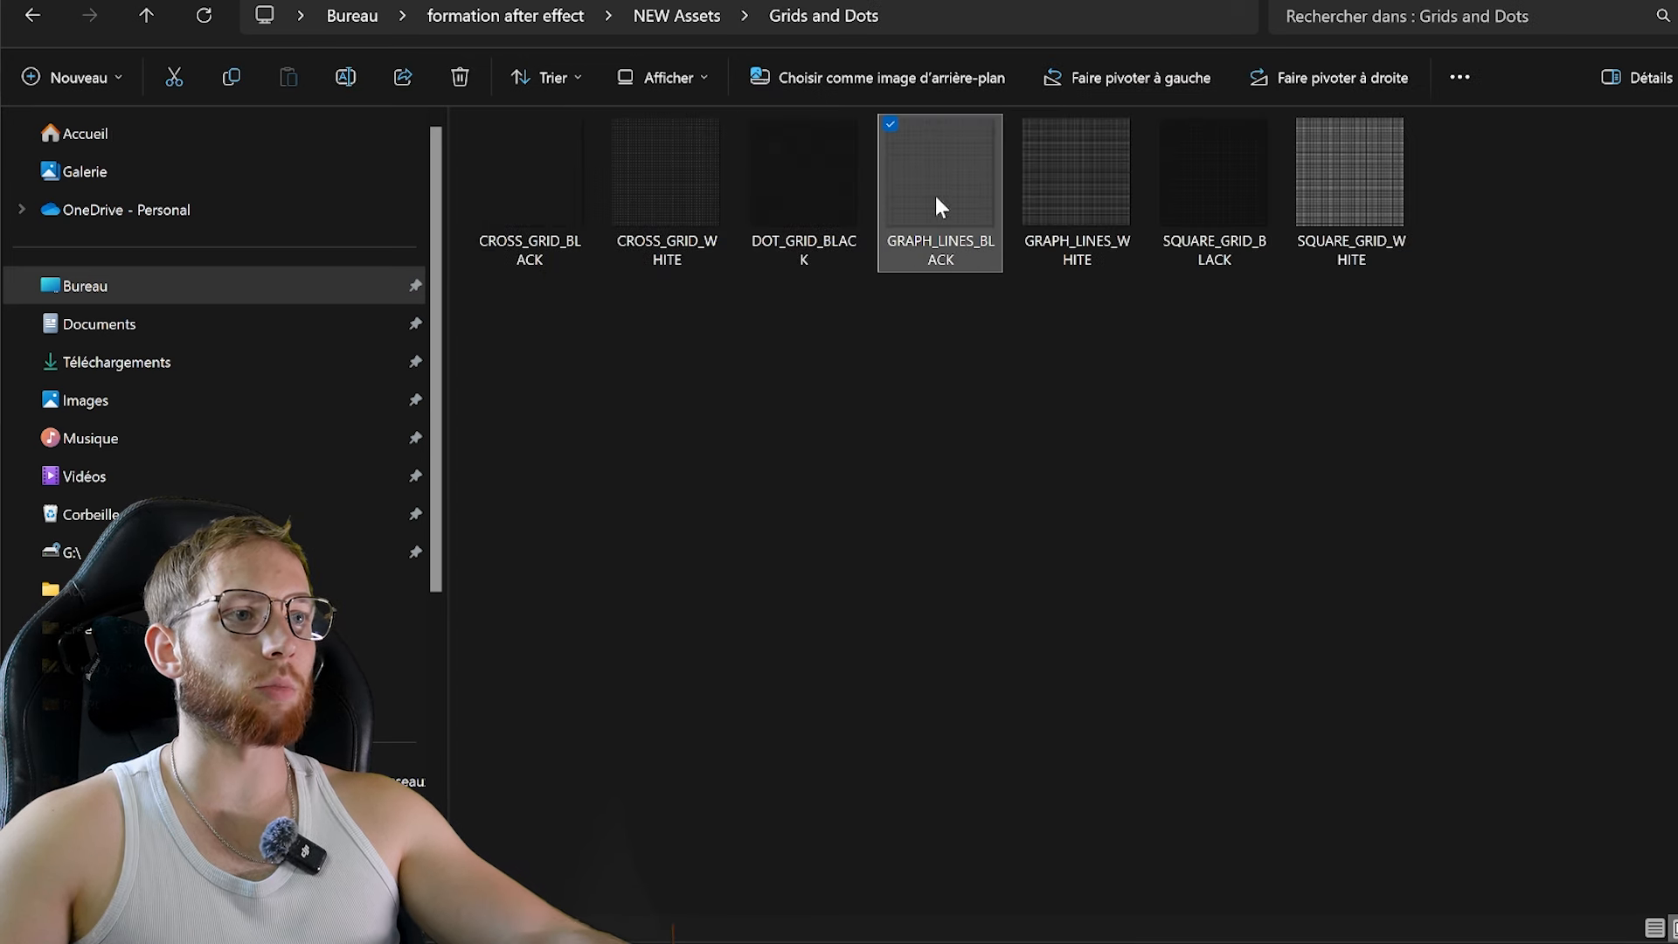
key(Left)
drag(553, 210, 547, 554)
click(783, 147)
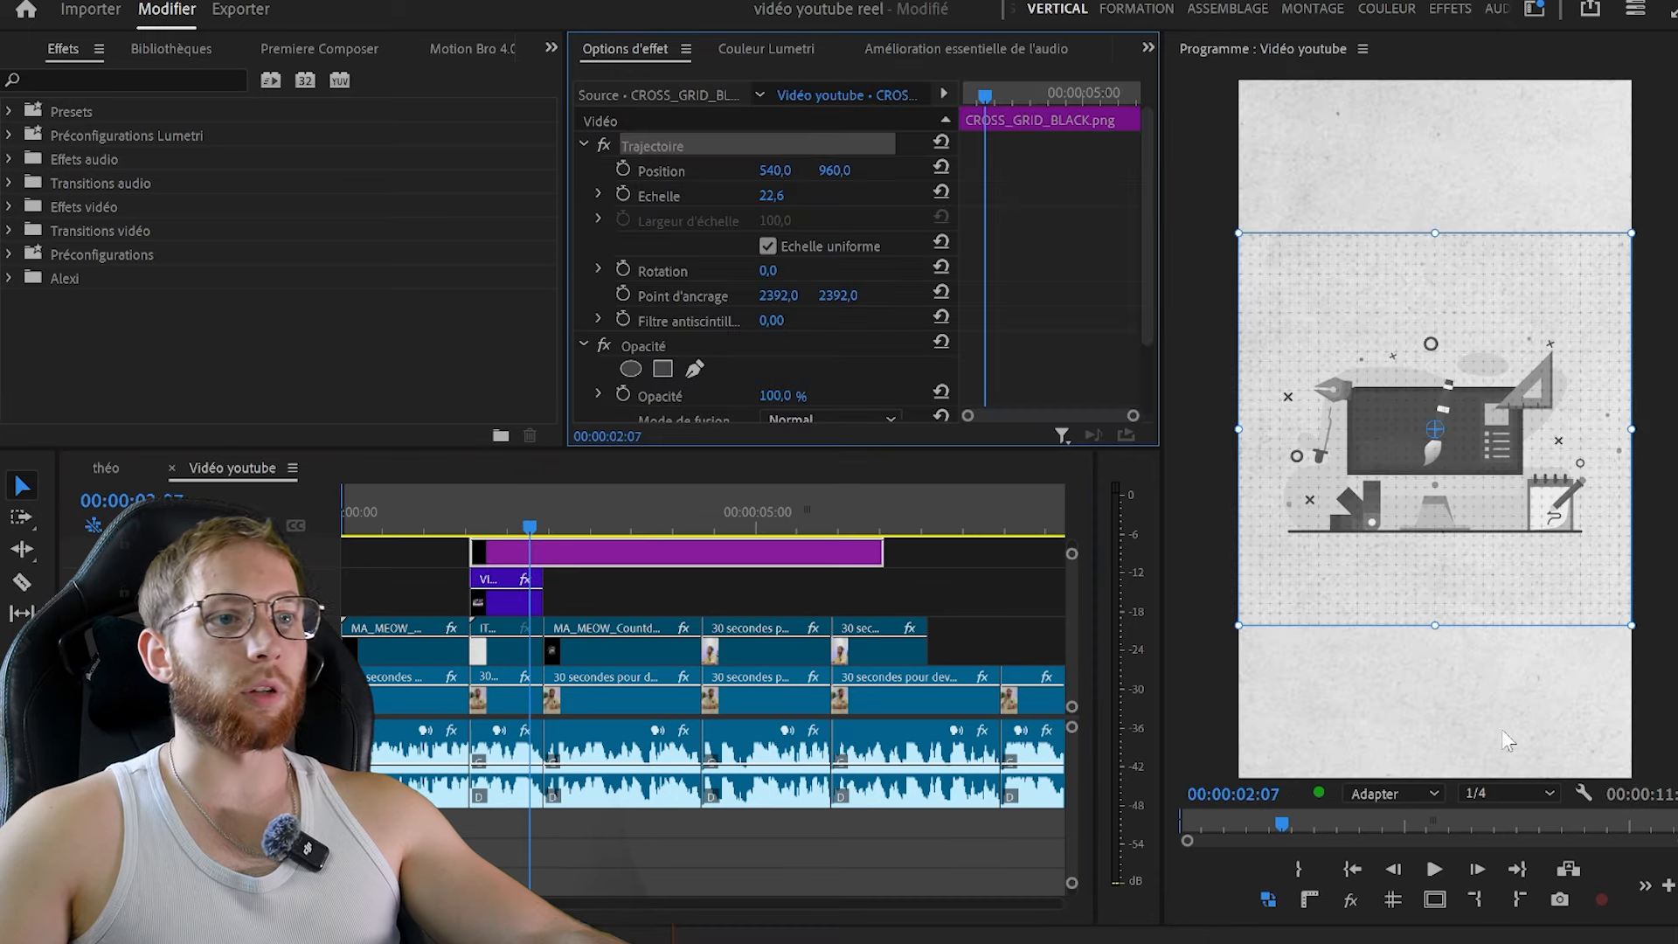
drag(1438, 745, 1438, 817)
Delete the CROSS_GRID_BLACK.png overlay from V4
click(683, 592)
key(equal)
click(699, 552)
key(Delete)
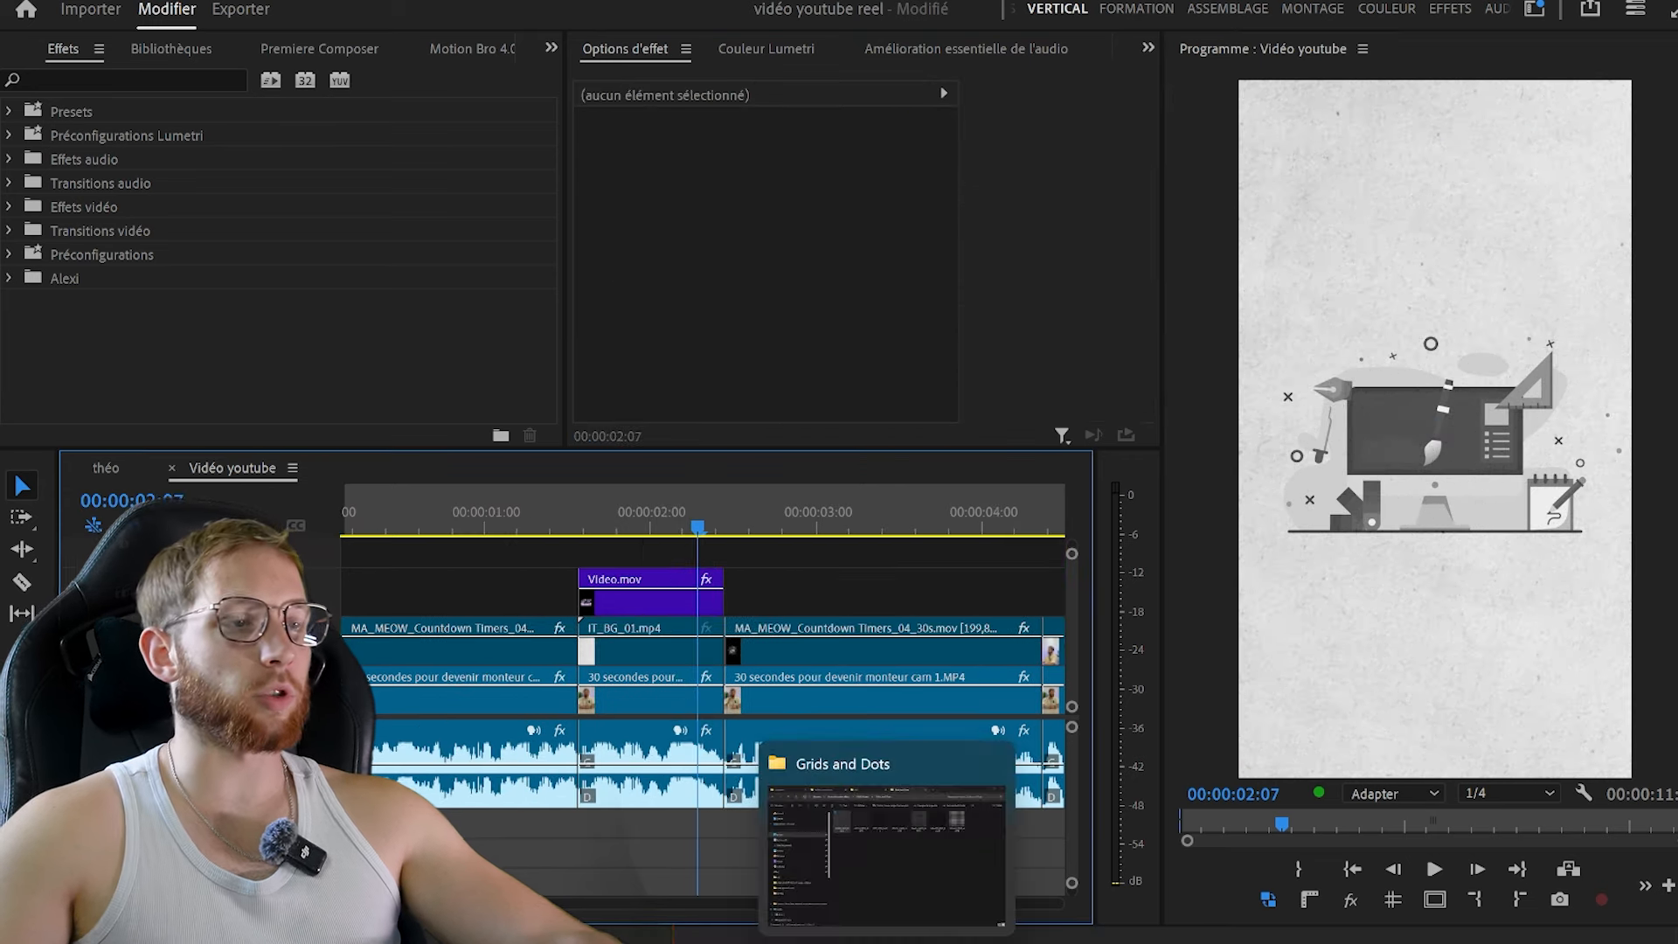
Place DOT_GRID_BLACK.png from the Grids and Dots folder on V4 above Video.mov and set its scale to 39,7
click(852, 936)
click(682, 213)
click(794, 198)
drag(795, 197, 731, 555)
drag(777, 195, 816, 195)
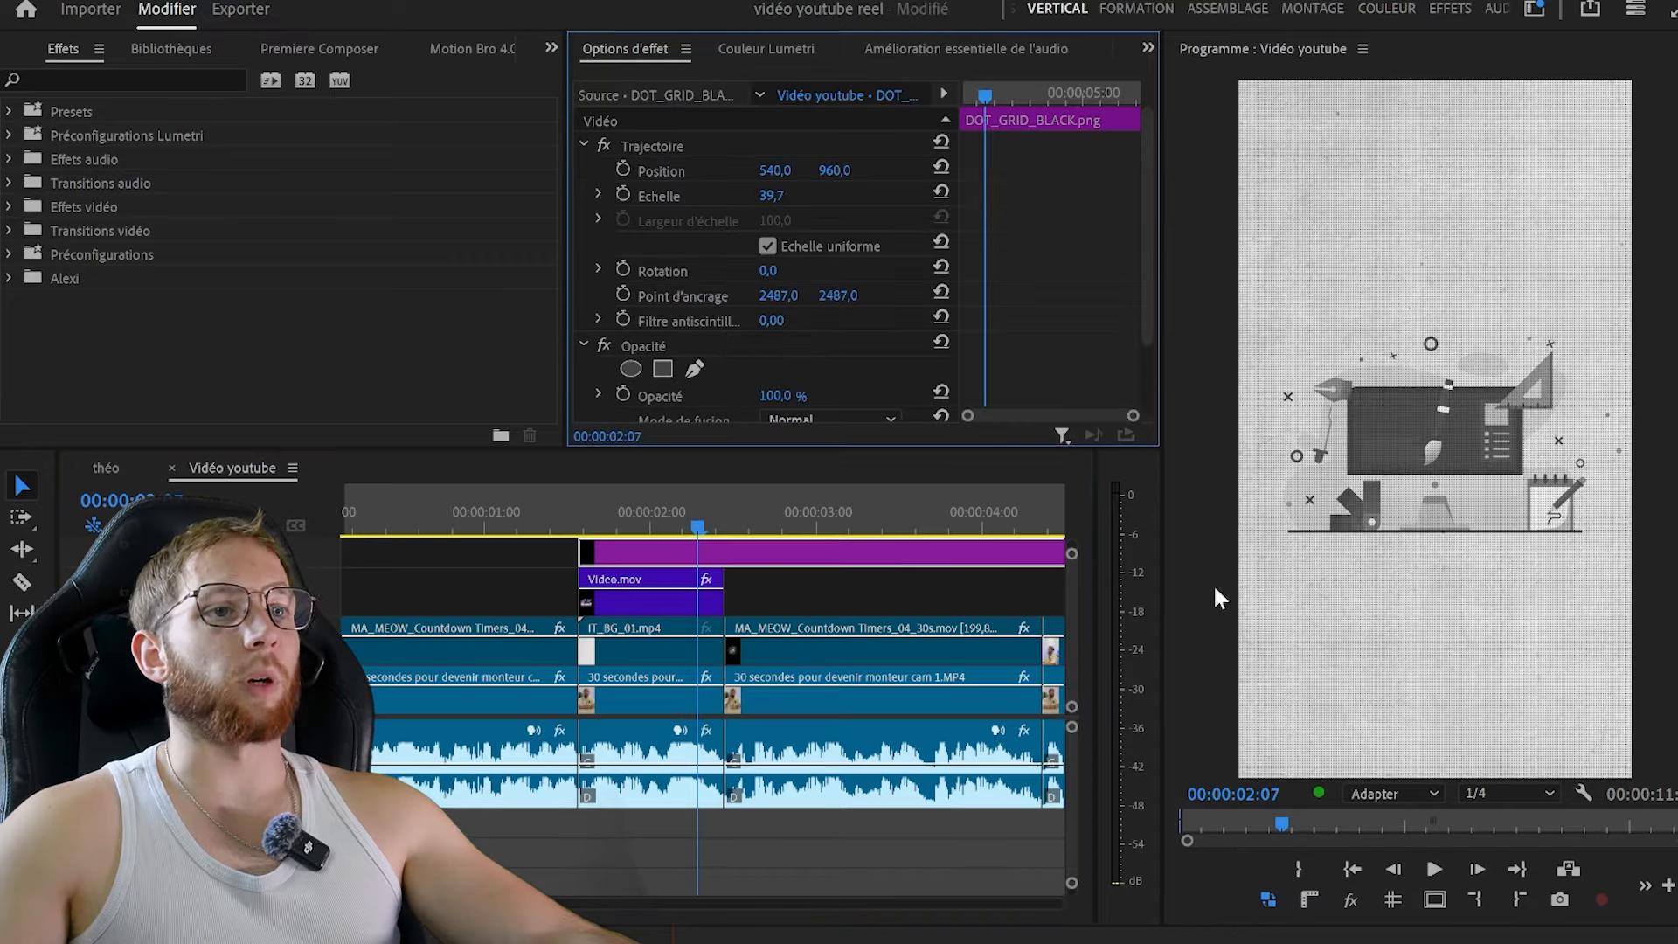
Trim the DOT_GRID_BLACK.png overlay so it ends together with the Video.mov clip
scroll(1397, 480, down, 2)
scroll(1399, 482, up, 12)
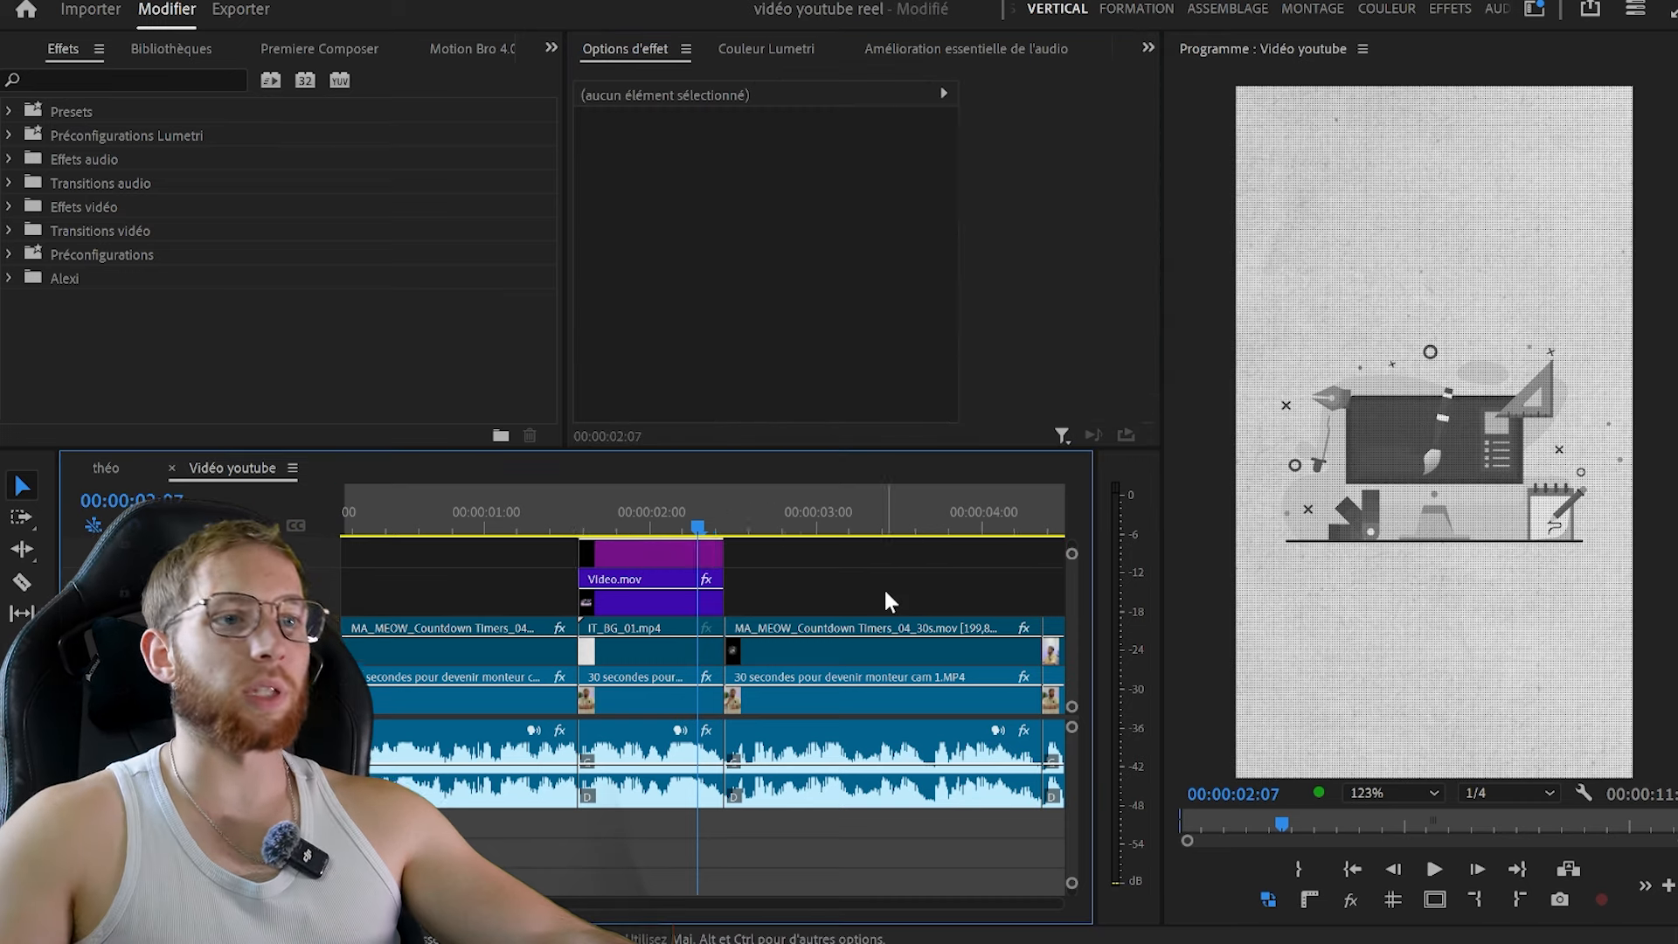
key(minus)
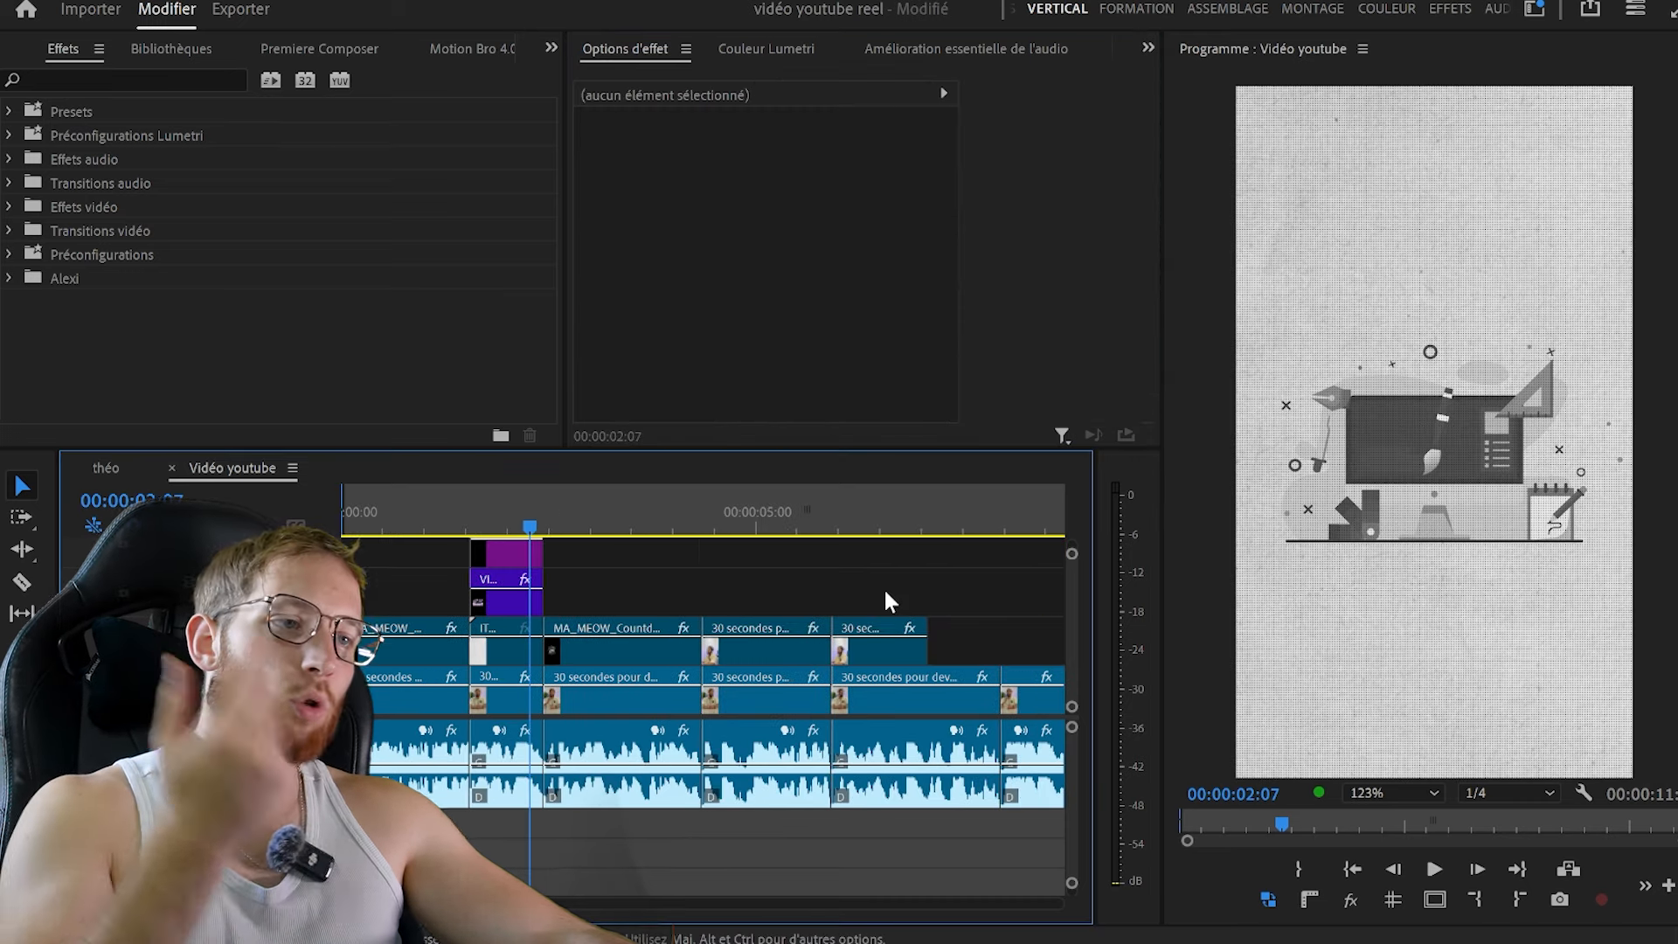
Play past the background insert and delete the MA_MEOW_Countdown Timers_04_30s.mov clip that follows it on V2
key(space)
key(space)
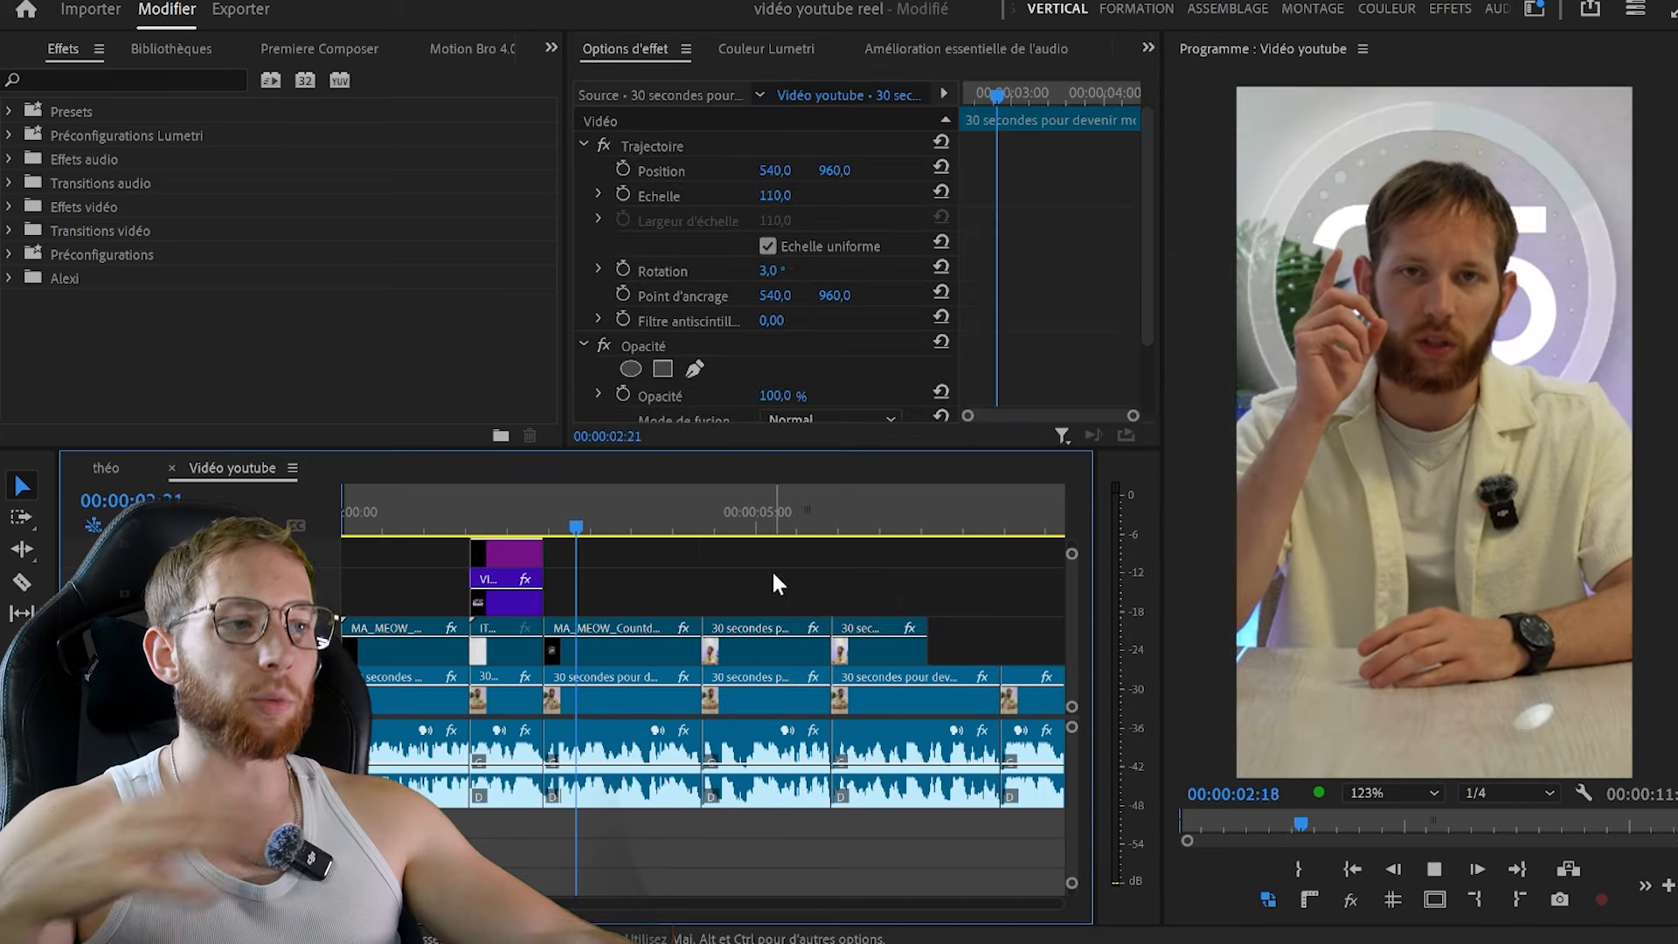
drag(605, 548, 661, 553)
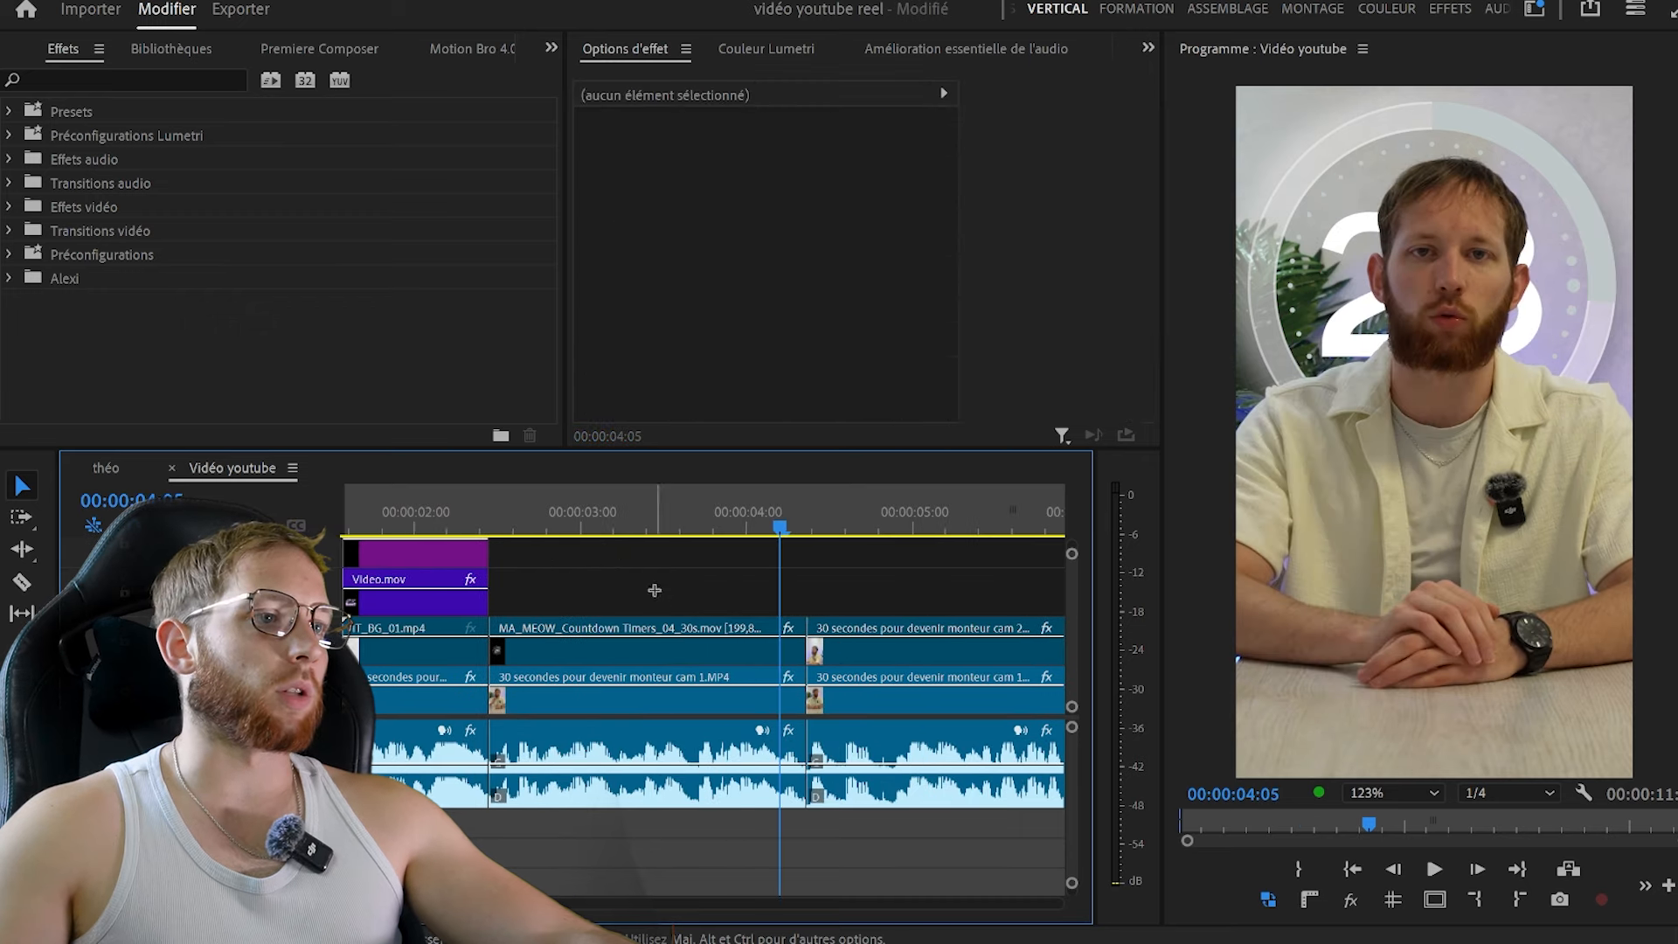
key(Delete)
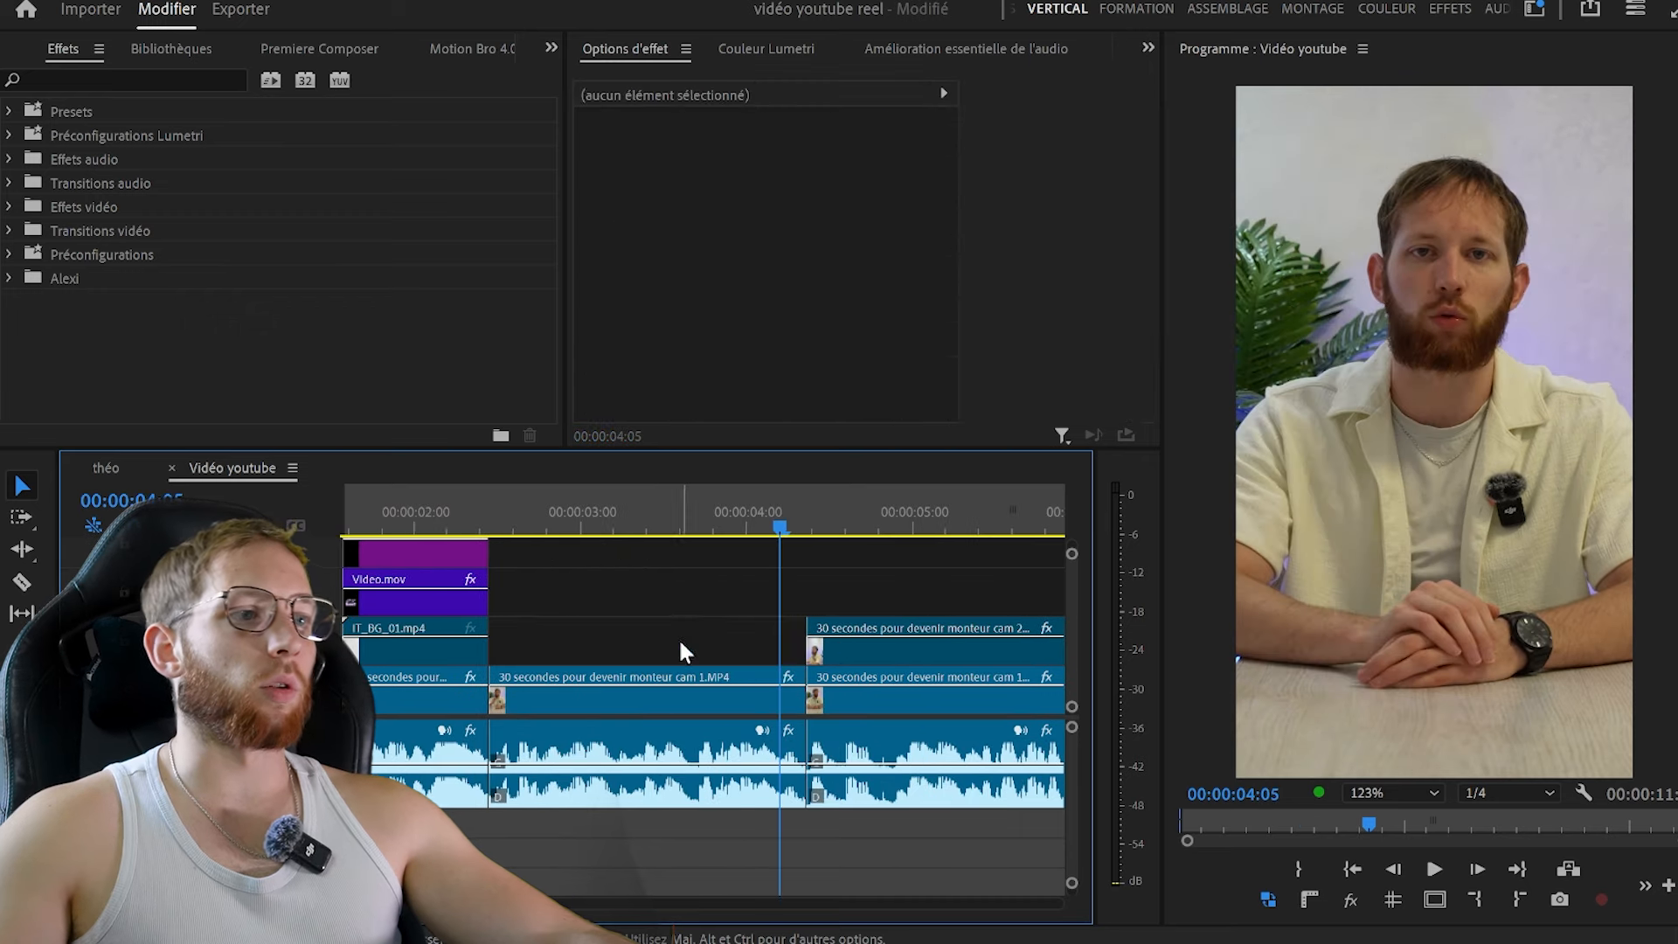
Return the playhead to 00:00:02:21, just after the background insert
scroll(696, 630, up, 2)
drag(523, 514, 794, 558)
click(796, 564)
scroll(850, 591, down, 2)
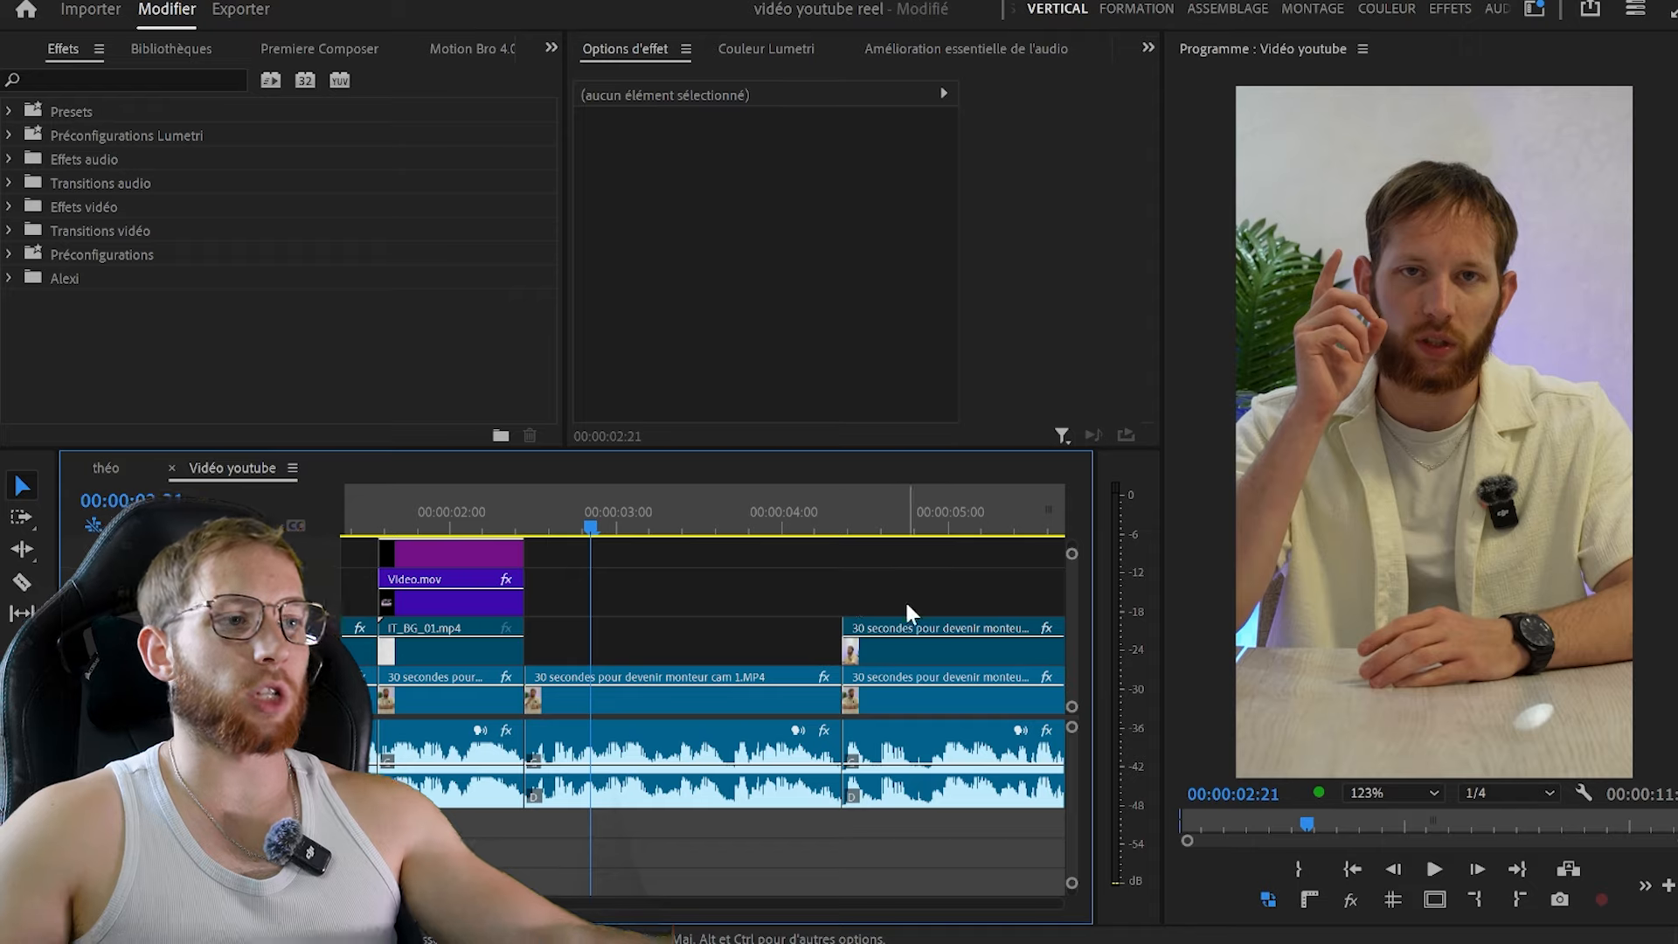
Add the DaVinci Resolve, After Effects and Premiere Pro logo images from the réels théo folder to V4, after the background insert
mouse_move(874, 927)
click(875, 840)
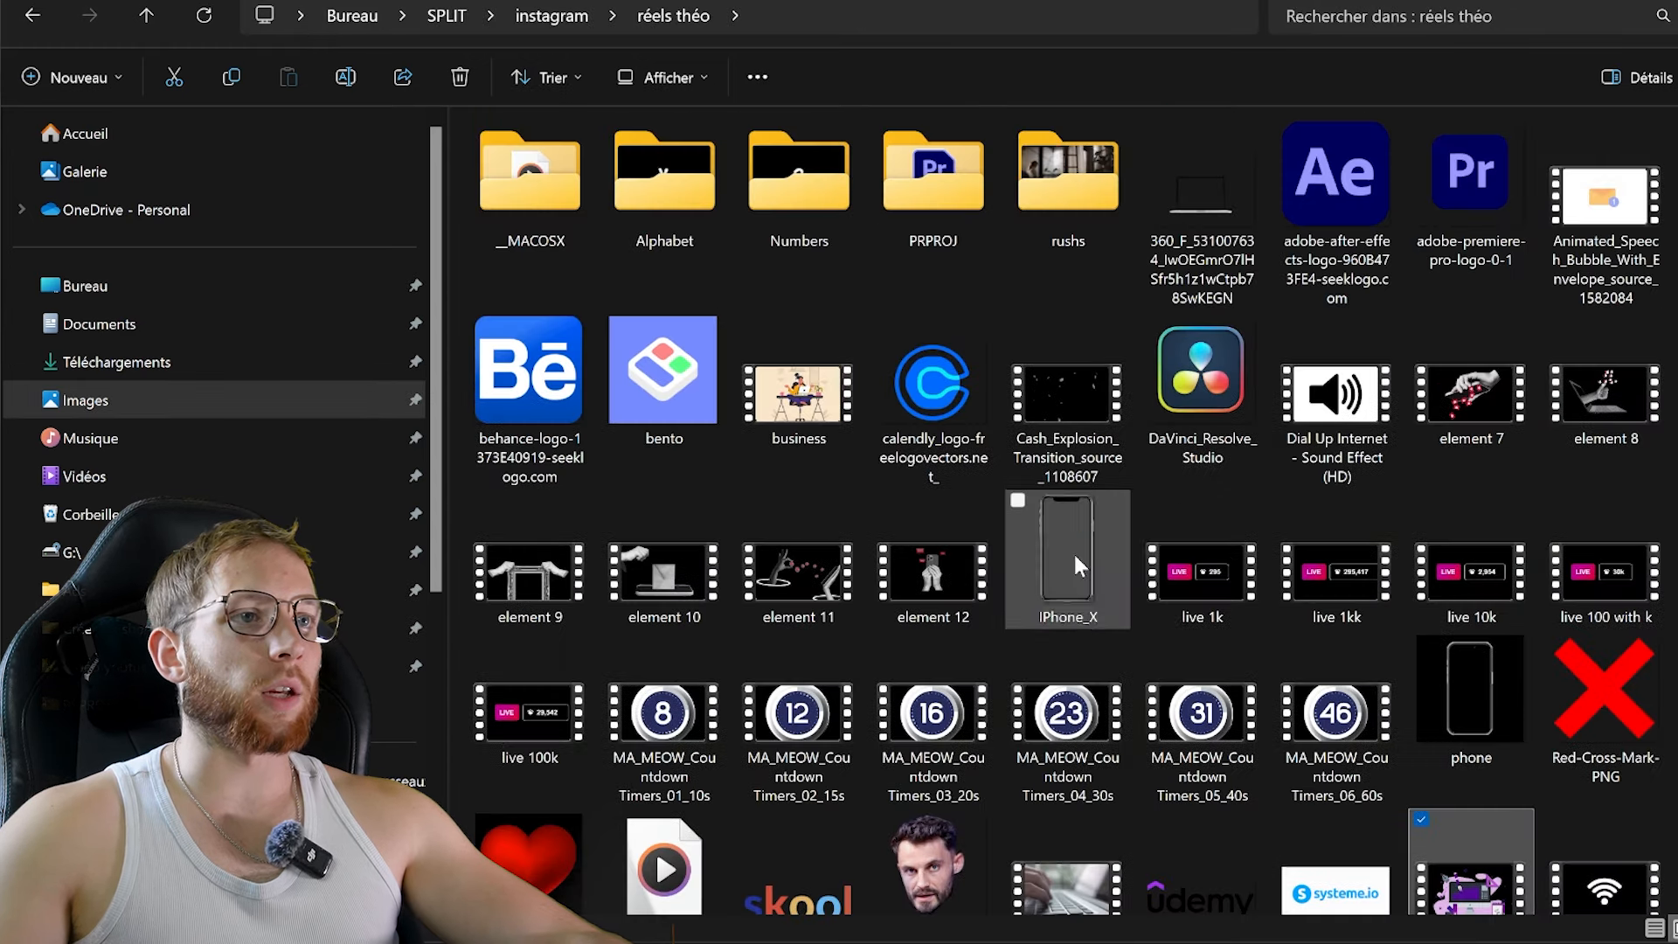
click(1191, 411)
ctrl+click(1346, 206)
ctrl+click(1465, 180)
drag(1465, 180, 679, 570)
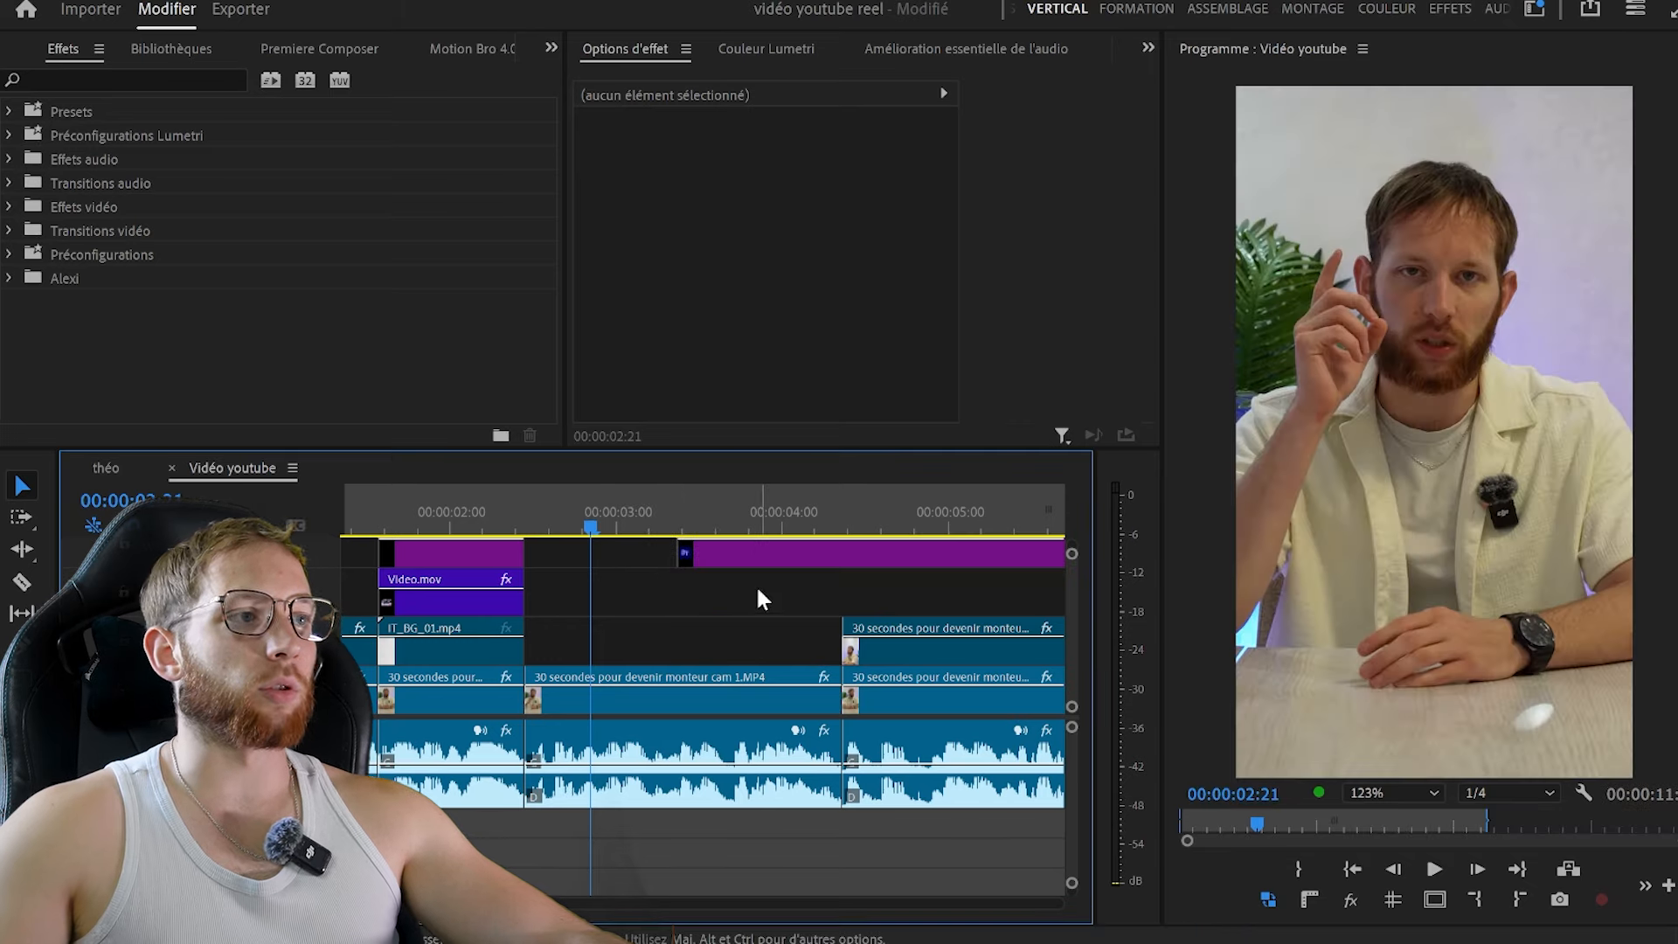
File the loose CROSS_GRID_BLACK, DOT_GRID_BLACK, DaVinci Resolve and Adobe logo images into the vidéo youtube reel project's bins
click(551, 48)
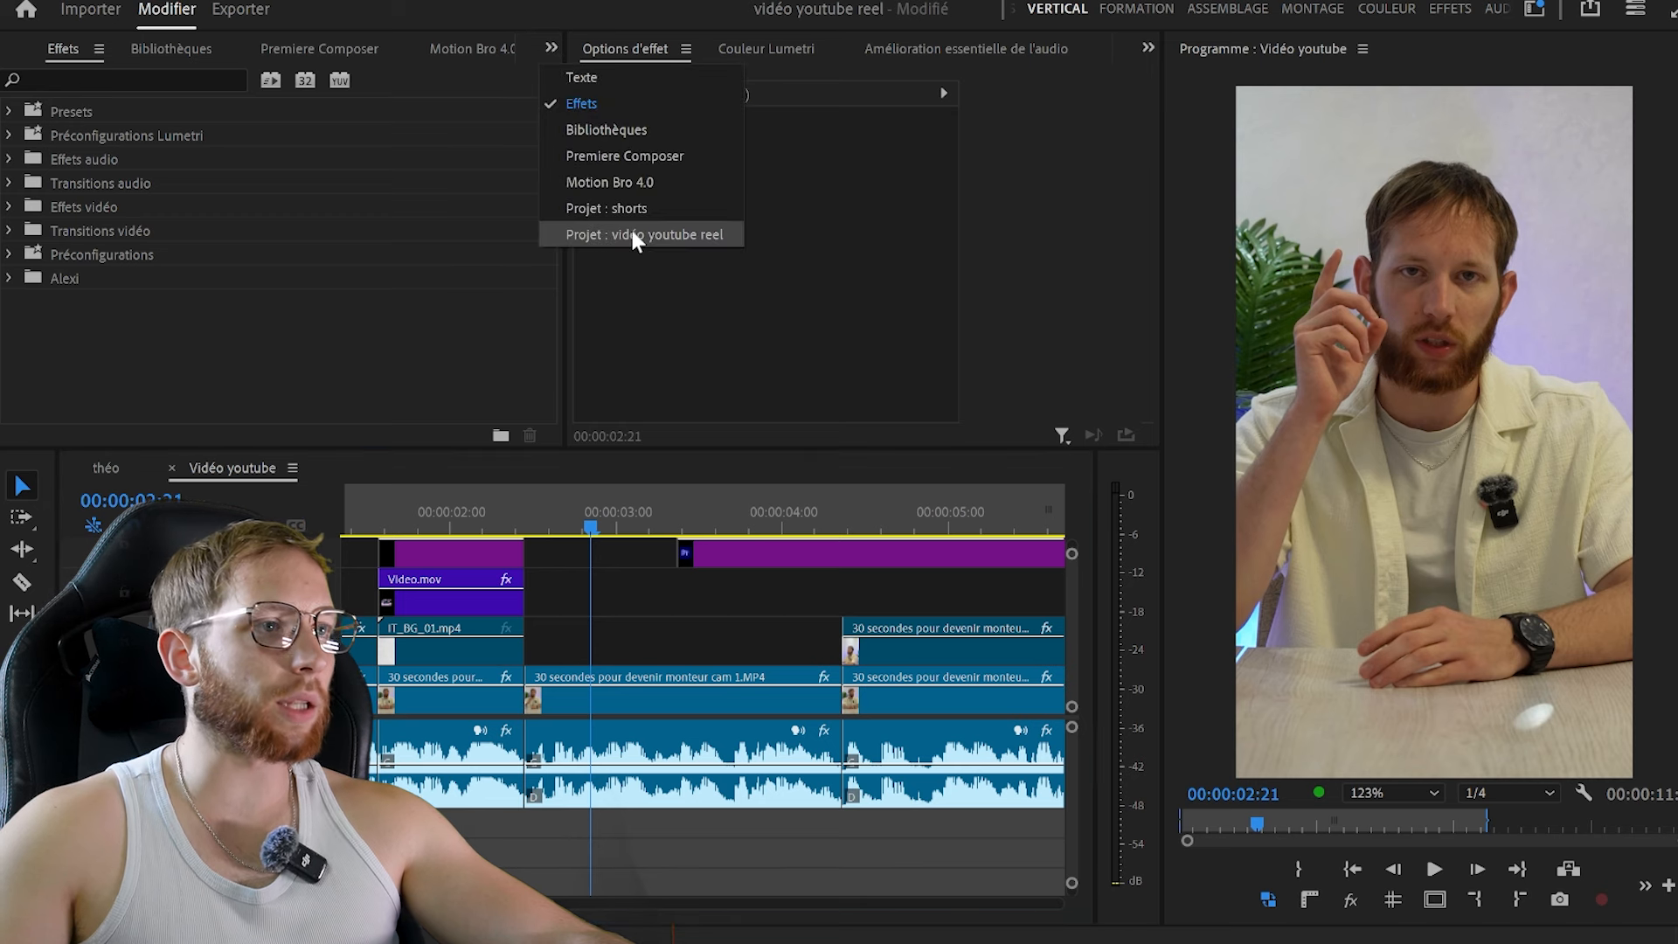
click(635, 236)
click(176, 229)
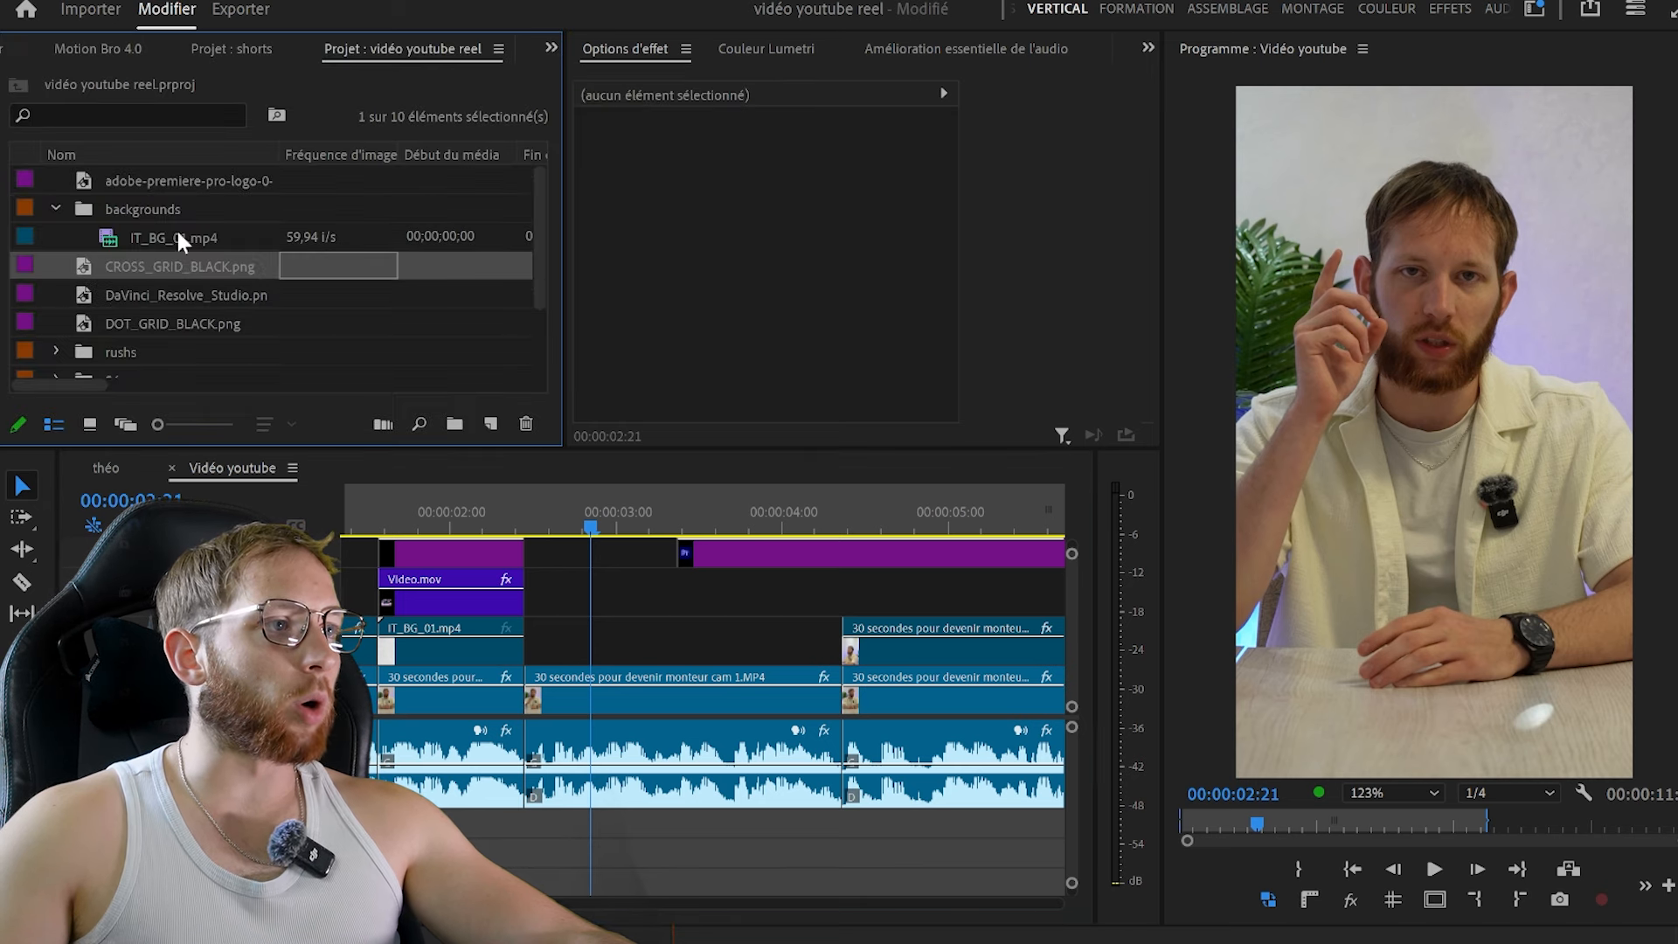
click(58, 209)
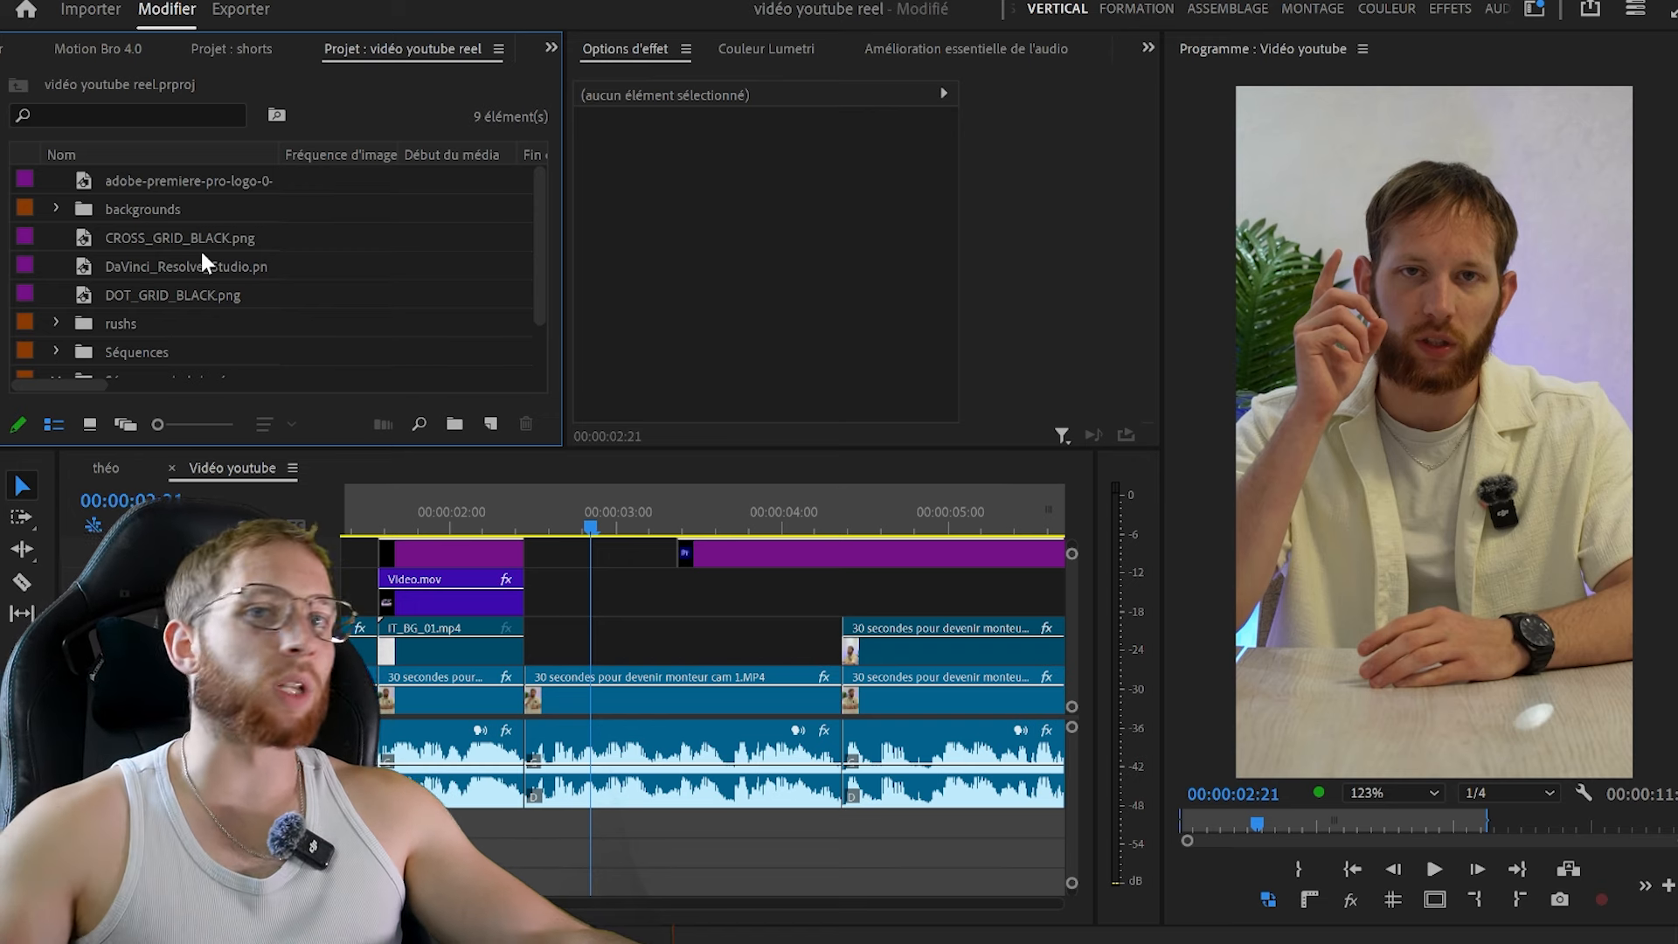
click(199, 246)
shift+click(206, 295)
drag(244, 270, 221, 331)
drag(139, 171, 140, 295)
Move the Premiere Pro logo clip down to V3 so it starts directly after Video.mov
click(706, 603)
key(minus)
key(minus)
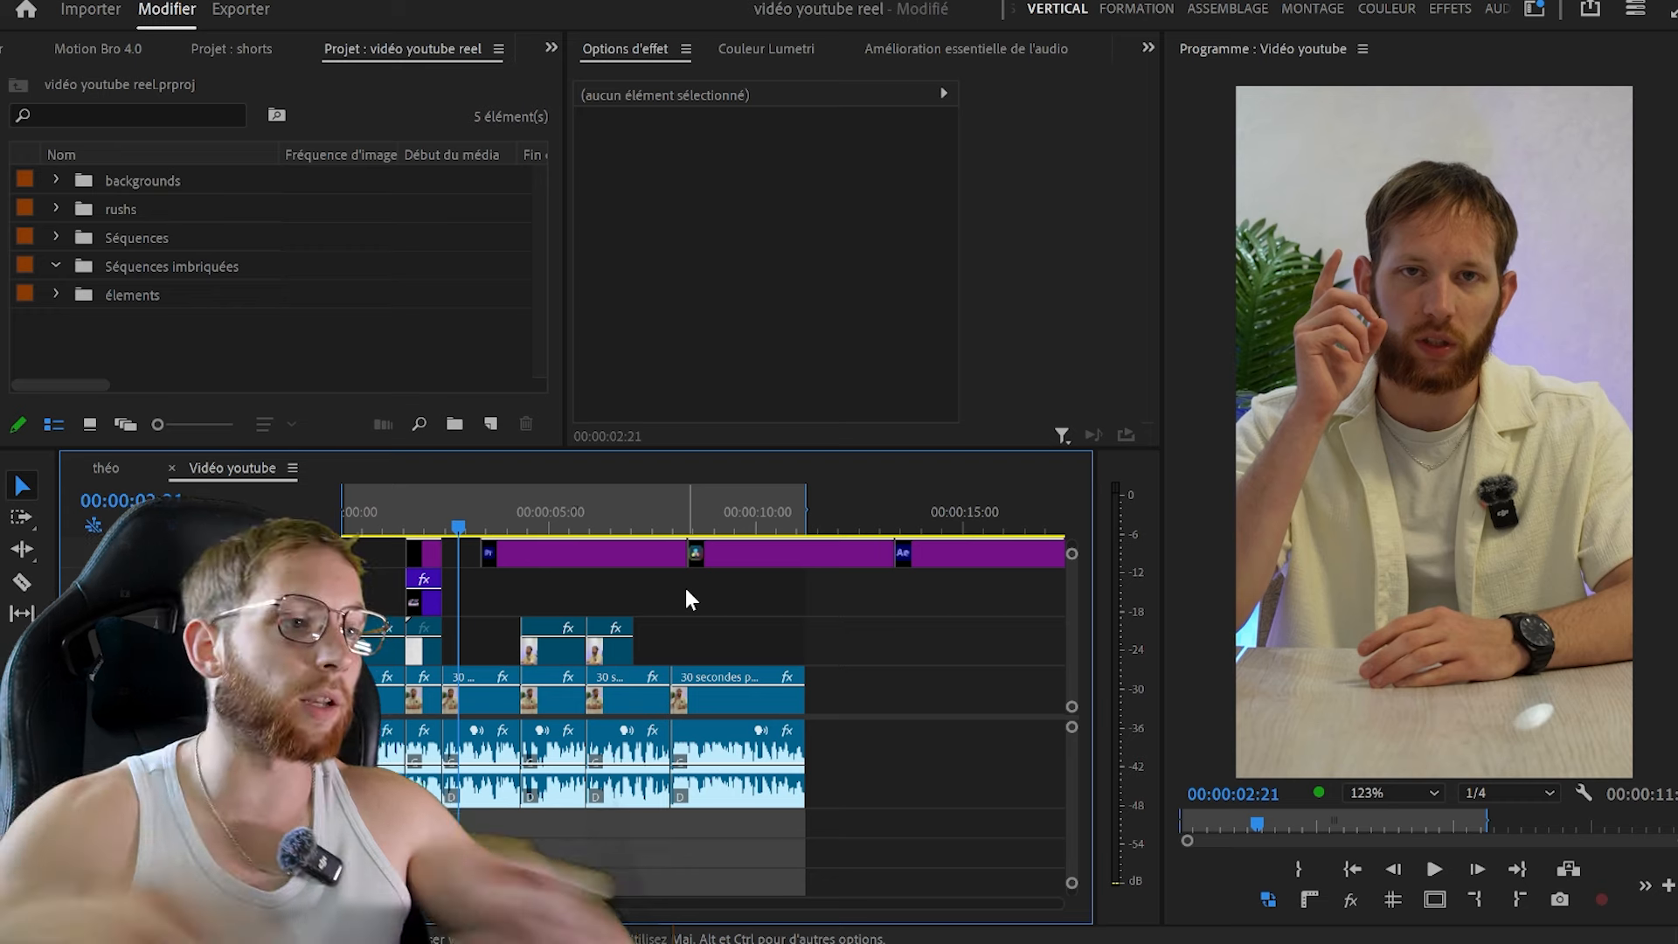
drag(543, 556, 503, 613)
Cut the Premiere Pro logo to the length of the cam 1 clip beneath it and move it down to V2
key(c)
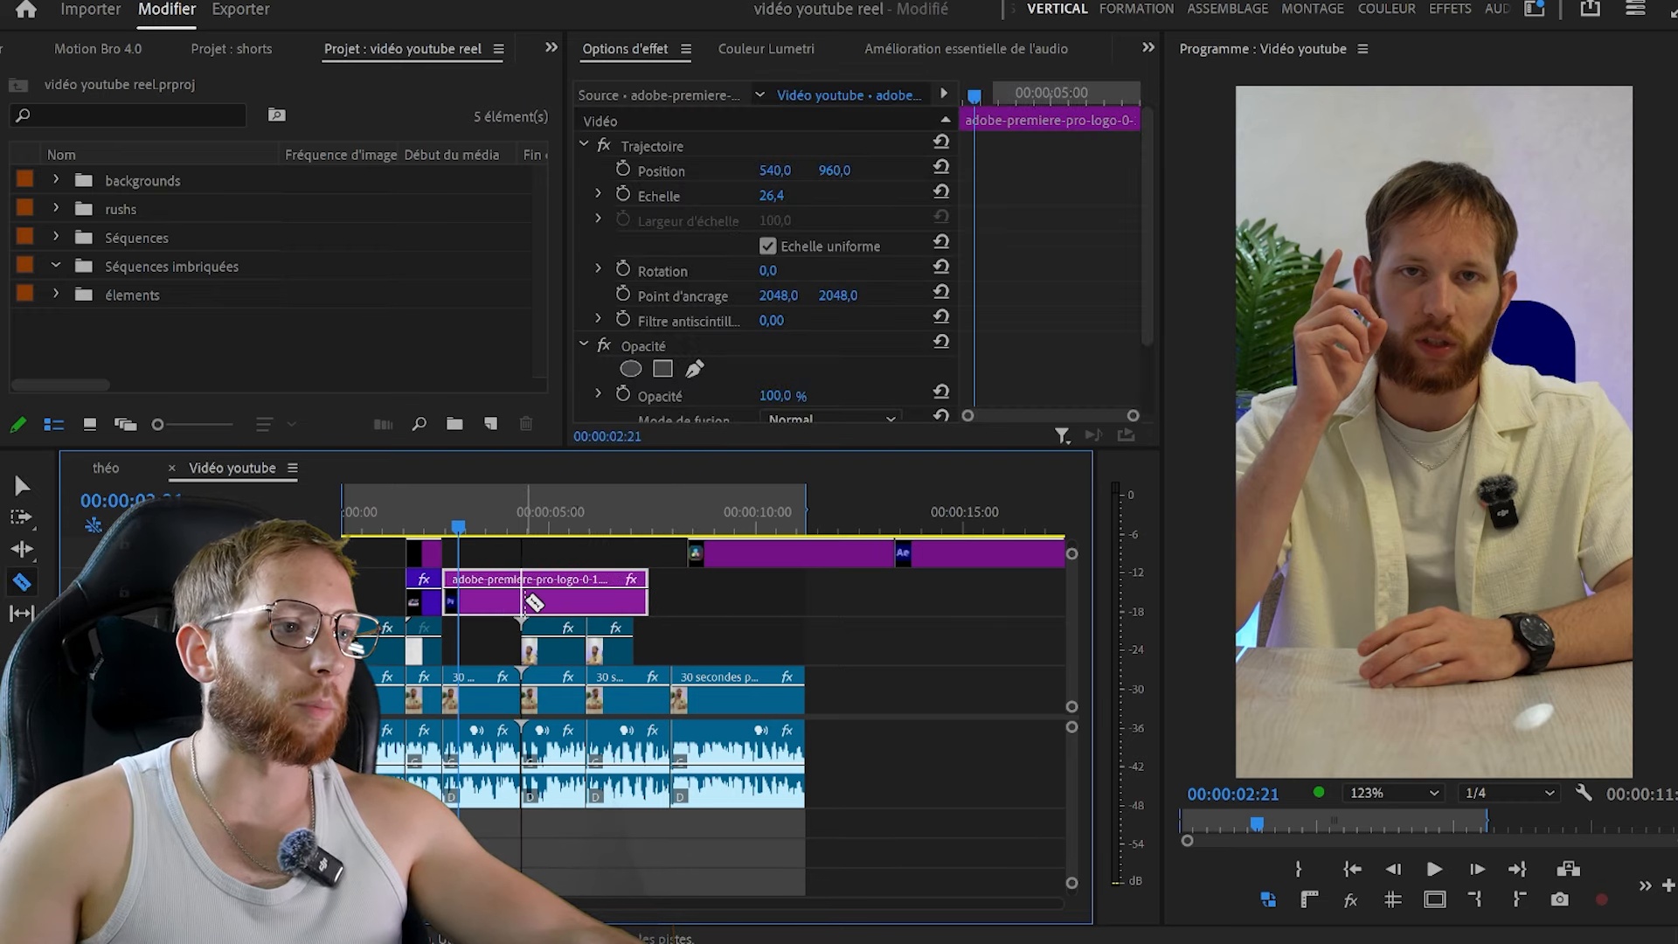
click(525, 600)
key(v)
click(543, 605)
key(Delete)
click(474, 604)
key(alt+Down)
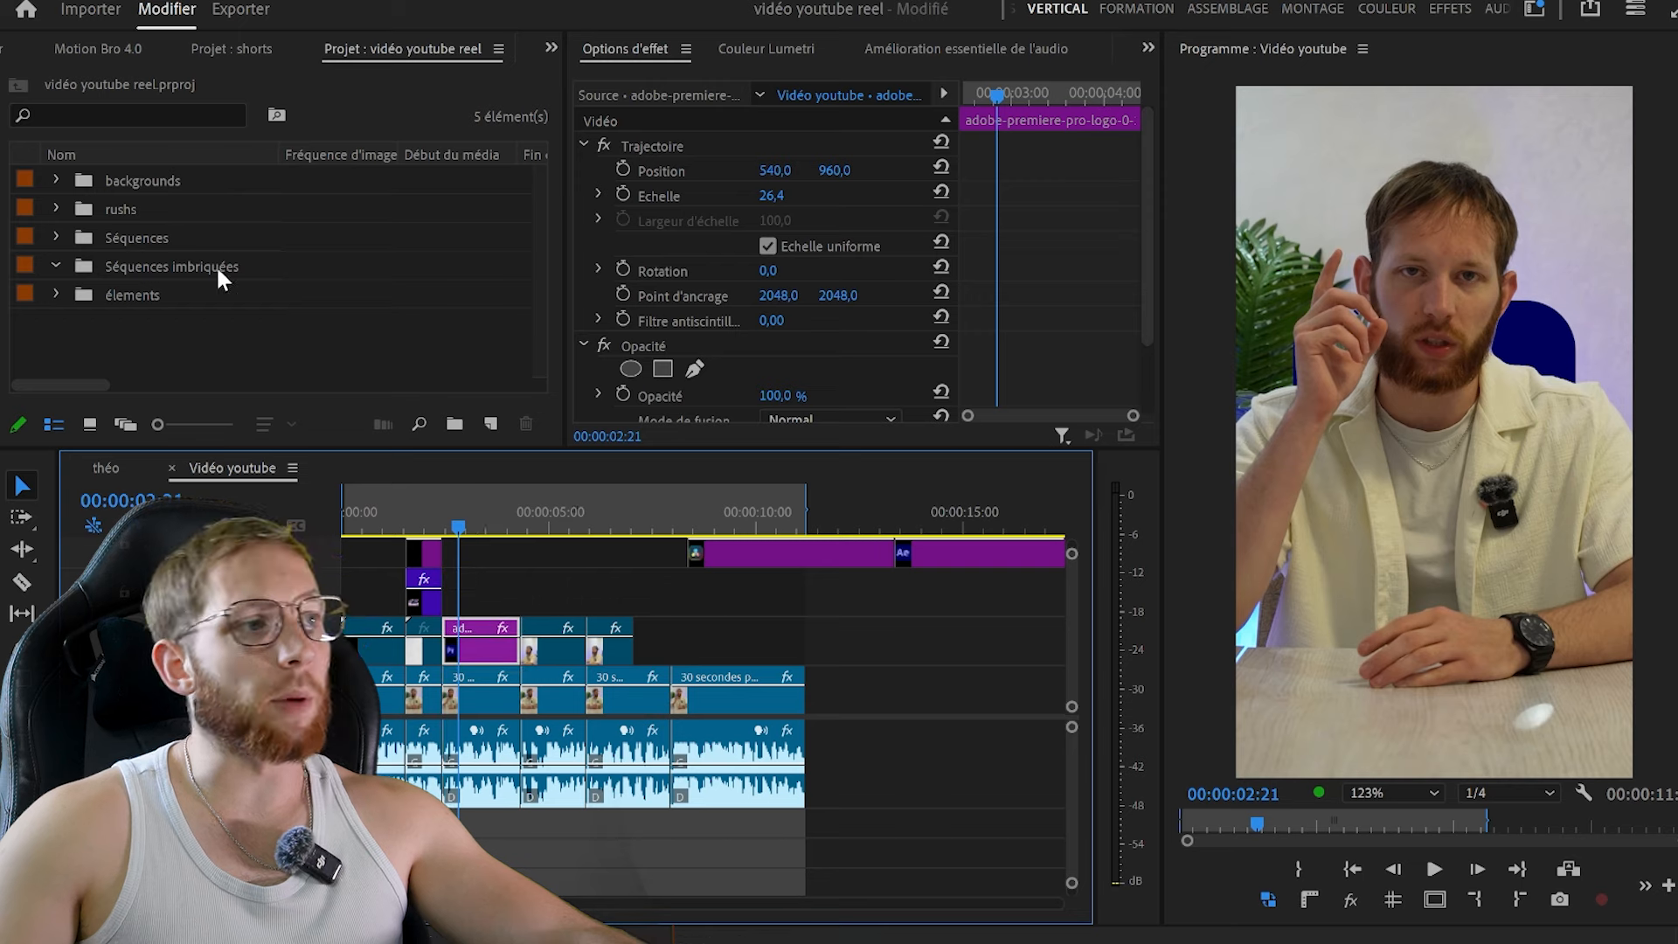
Move the DaVinci Resolve and After Effects logo clips to V3 above the Premiere Pro logo and delete their split-off excess
drag(924, 638, 597, 577)
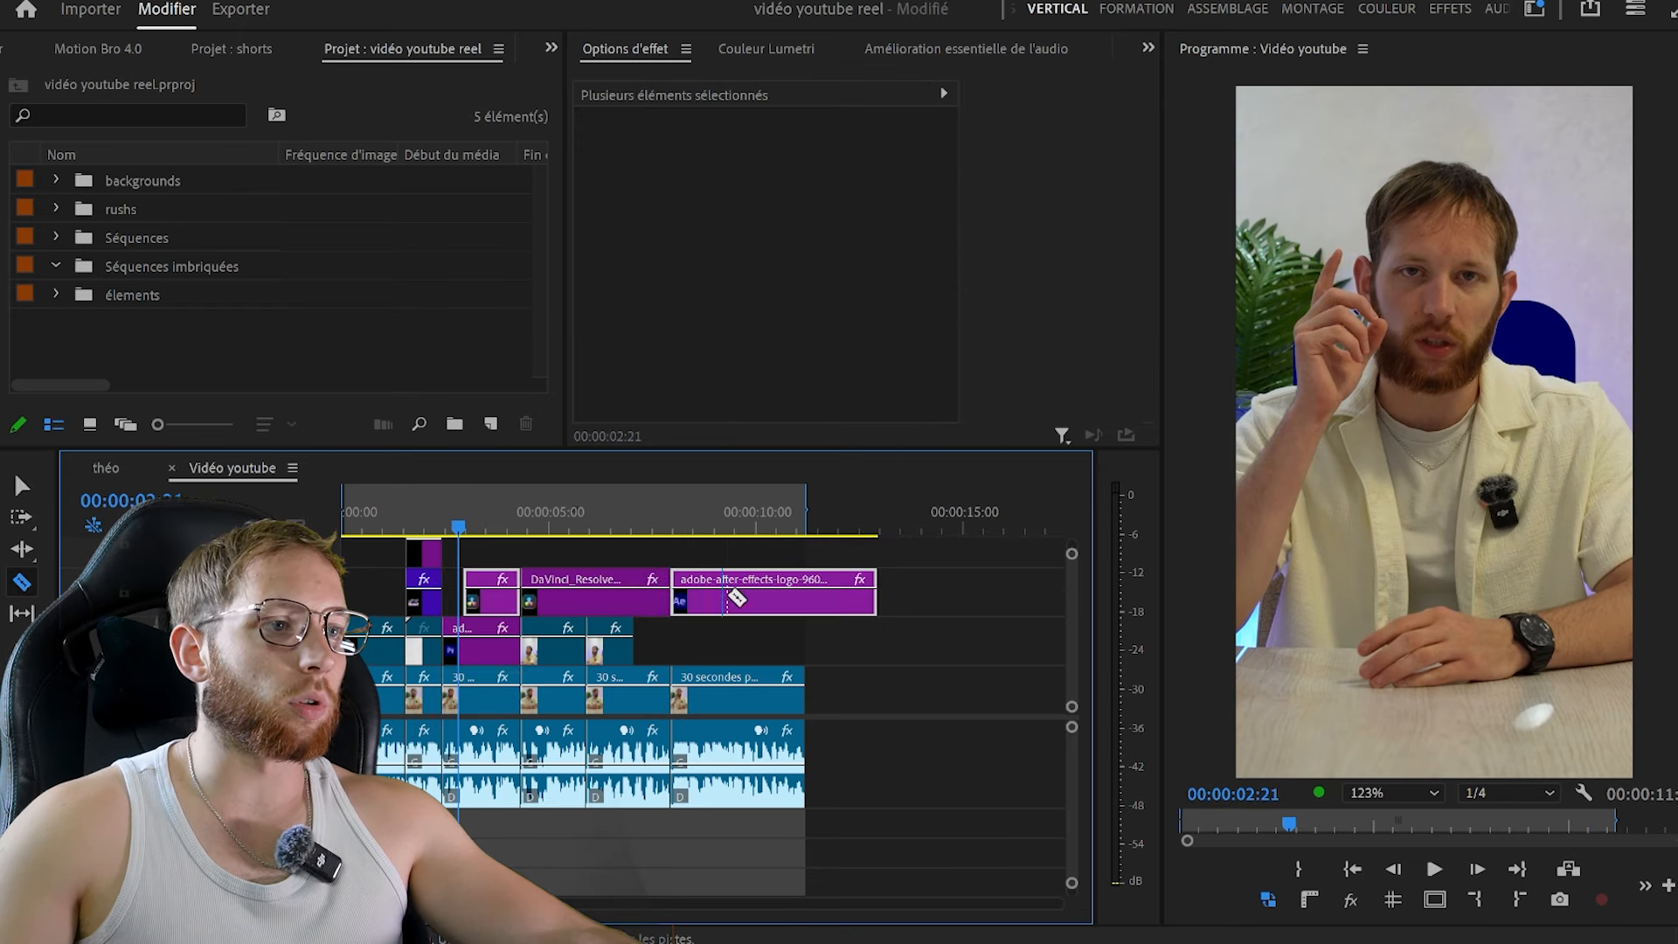
click(795, 570)
key(Delete)
key(Delete)
Move the After Effects logo up to V4 and align it and the DaVinci Resolve logo with the Premiere Pro logo's start
drag(605, 584, 476, 559)
key(equal)
key(equal)
key(equal)
key(equal)
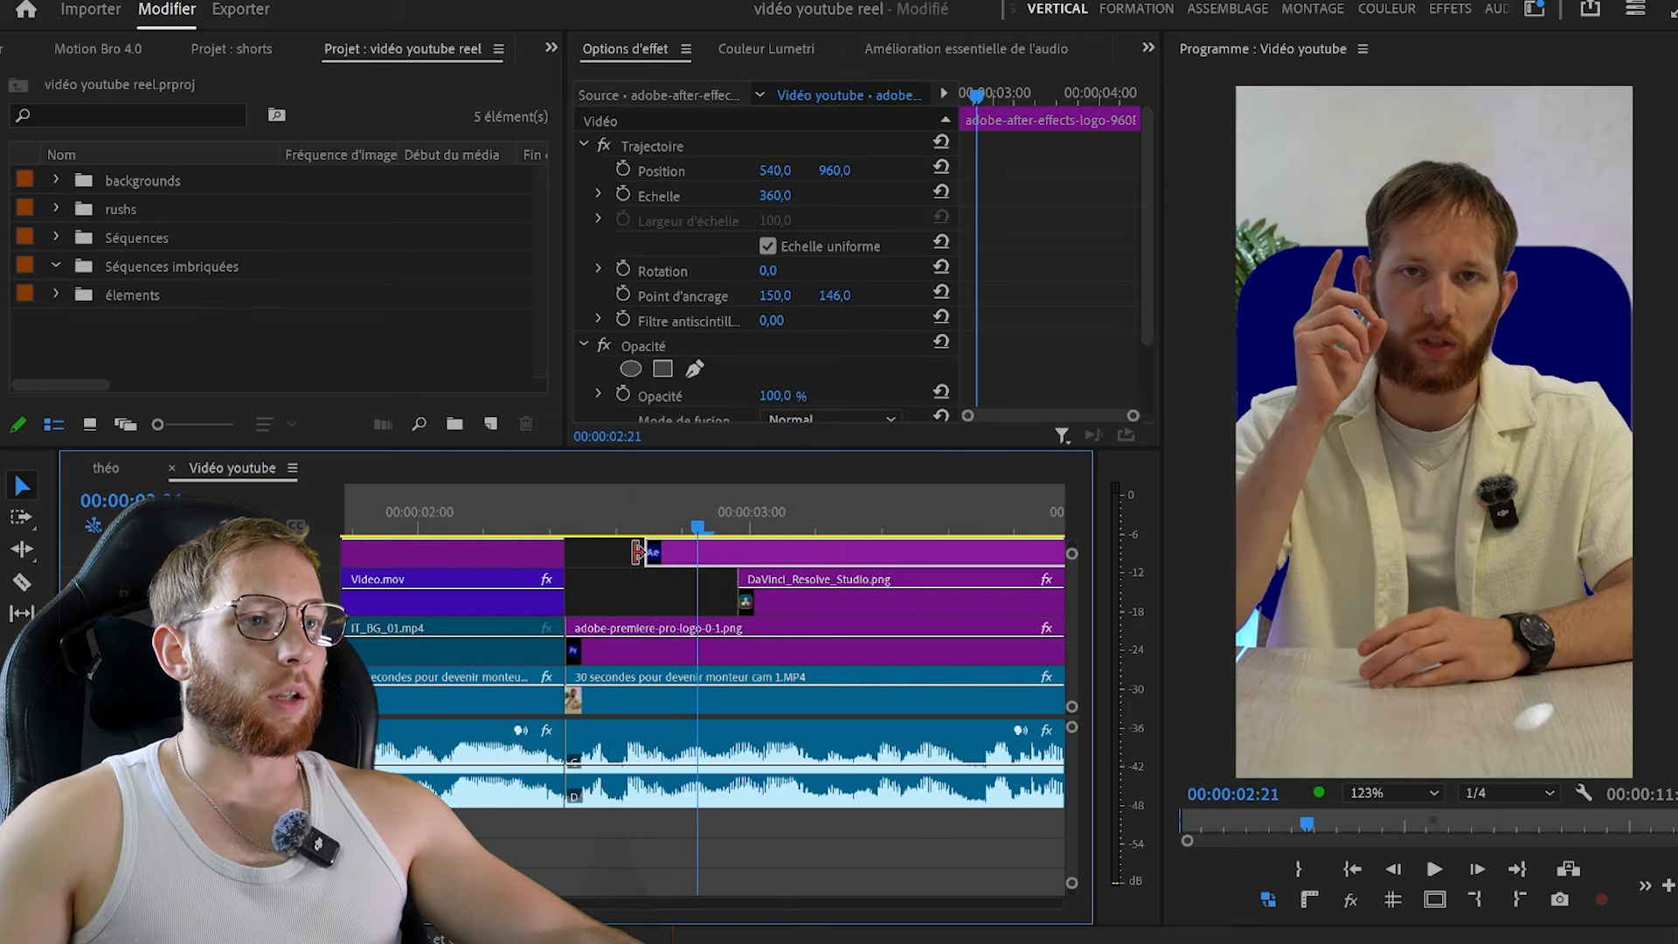
drag(651, 603, 438, 568)
Extend the After Effects and DaVinci Resolve logo clips to end with the Premiere Pro logo clip
key(minus)
drag(819, 552, 858, 554)
drag(775, 586, 859, 585)
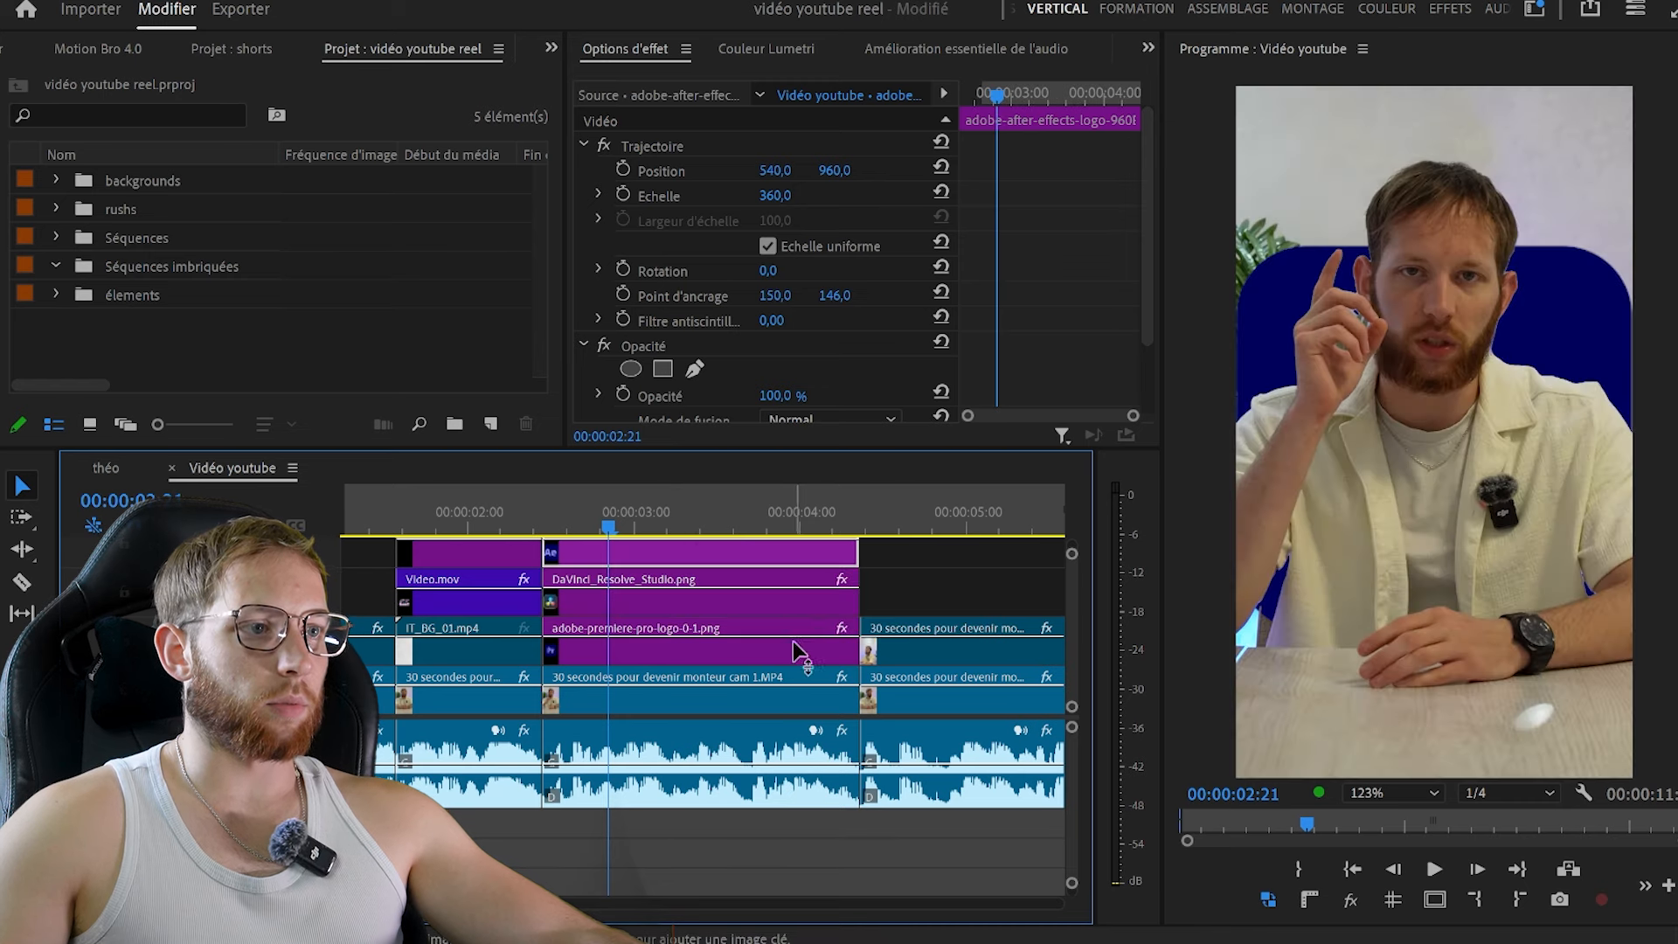
Select the Premiere Pro logo clip on V2 for adjusting its Trajectoire settings
click(753, 638)
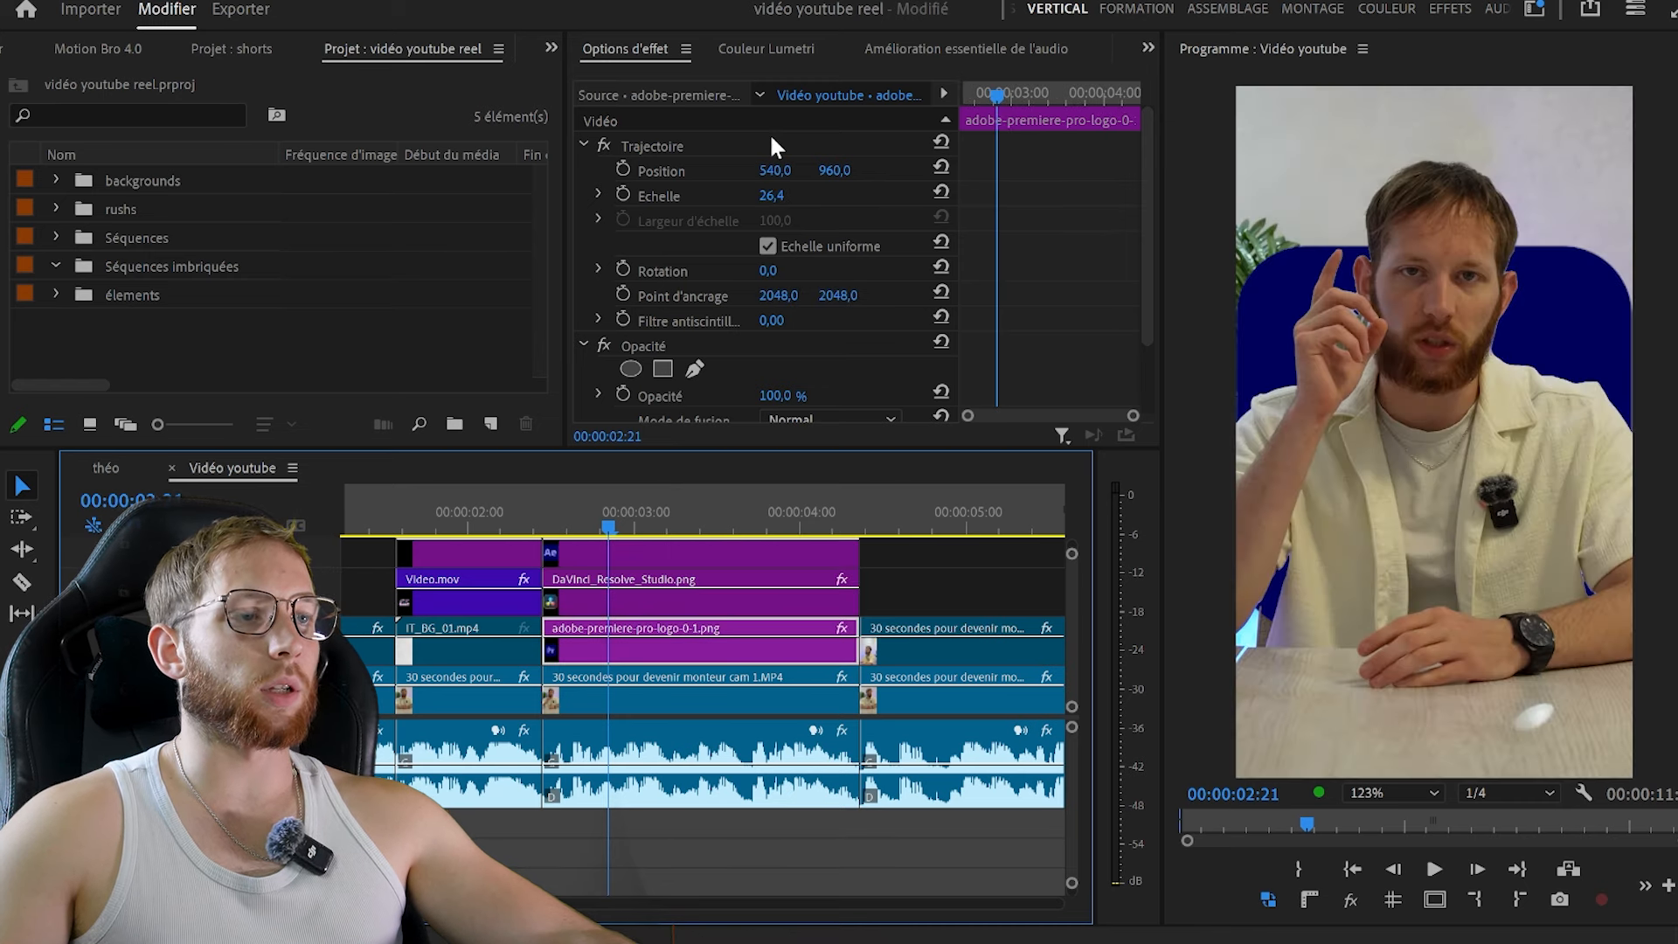
Hide the locked V7 video track so that the overlay images below it show in the programme preview
click(964, 580)
key(grave)
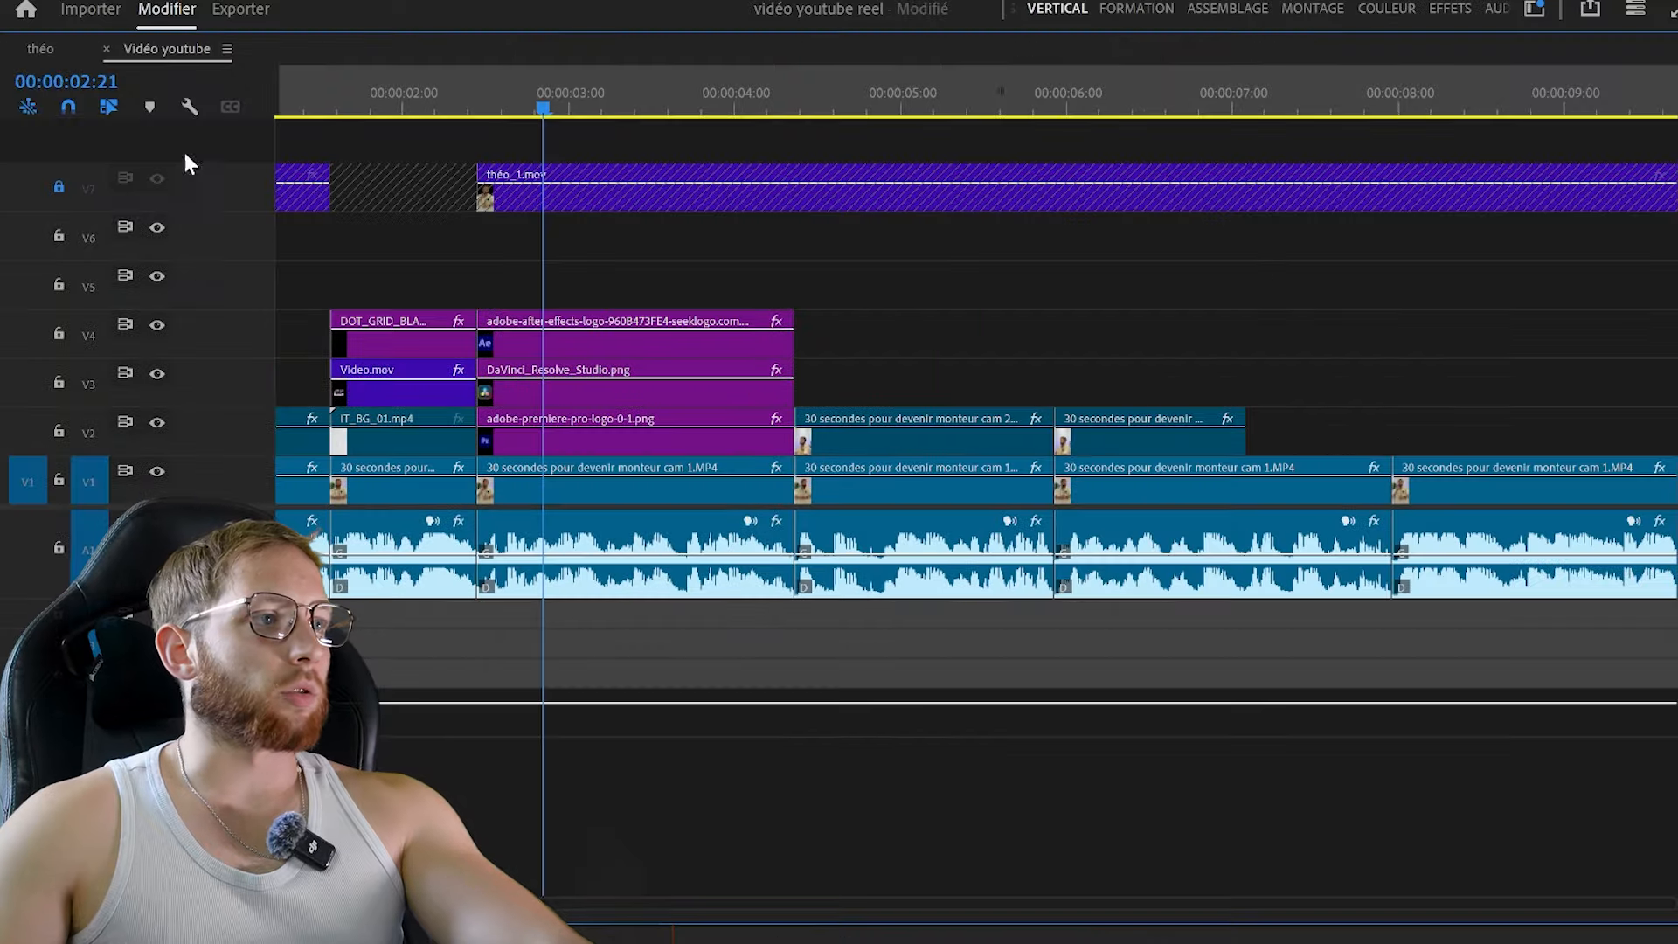
click(157, 179)
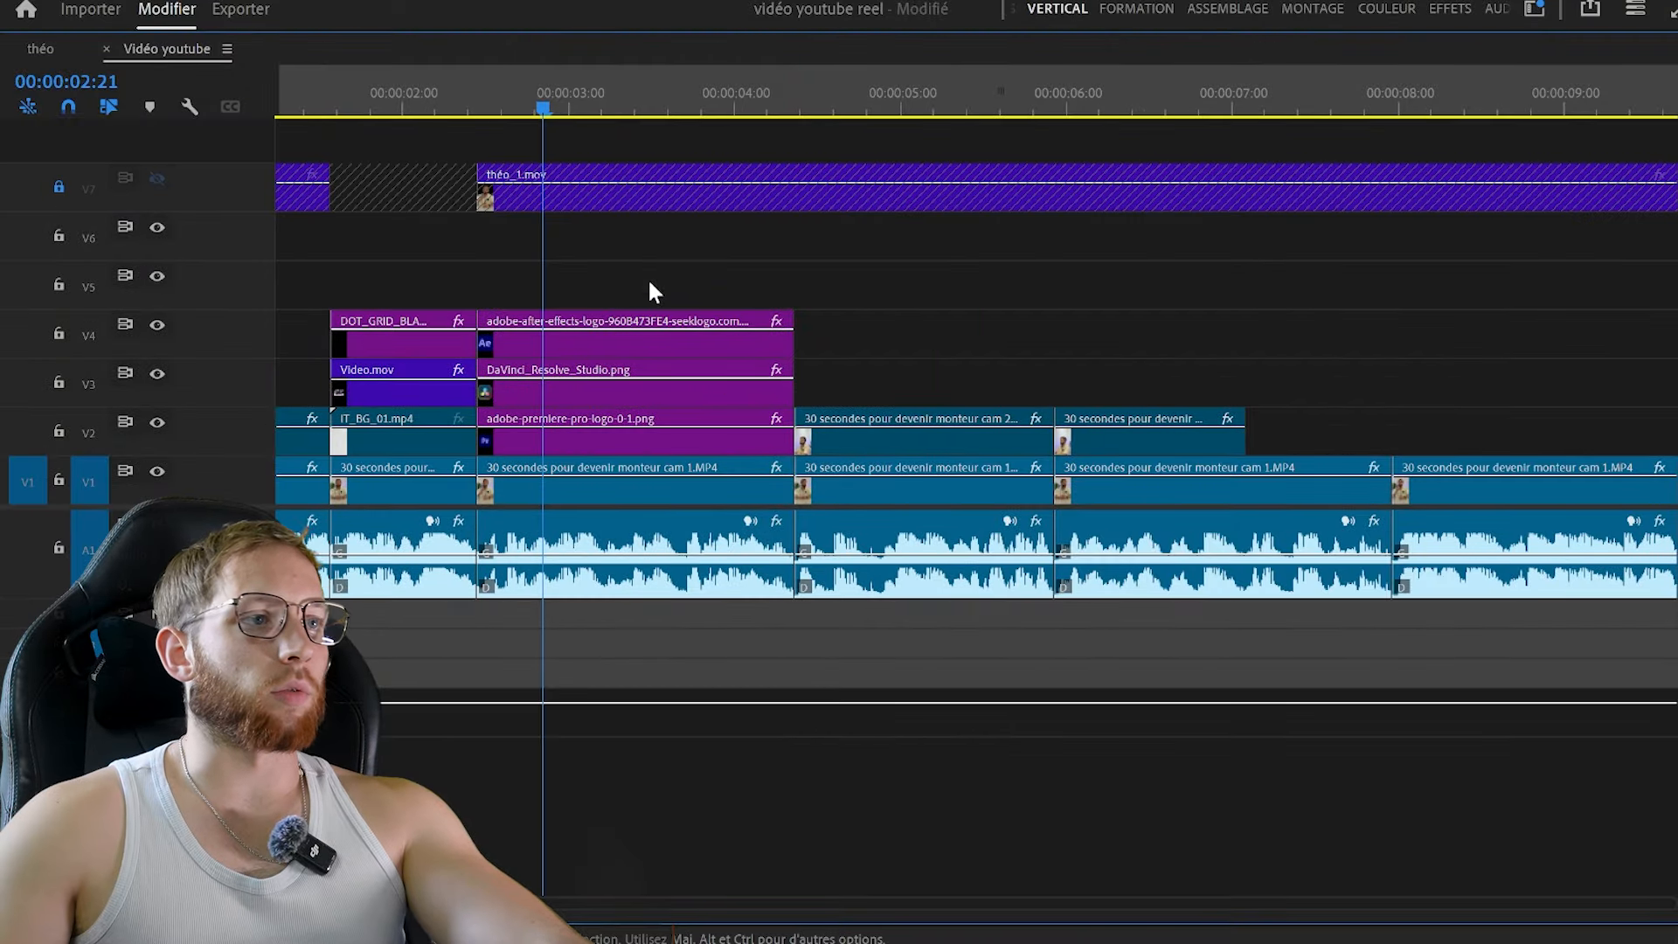
key(grave)
Scale the Premiere Pro logo to 7.6 and move it to the frame's upper-right corner at position 906.5, 170.6
click(719, 626)
click(754, 145)
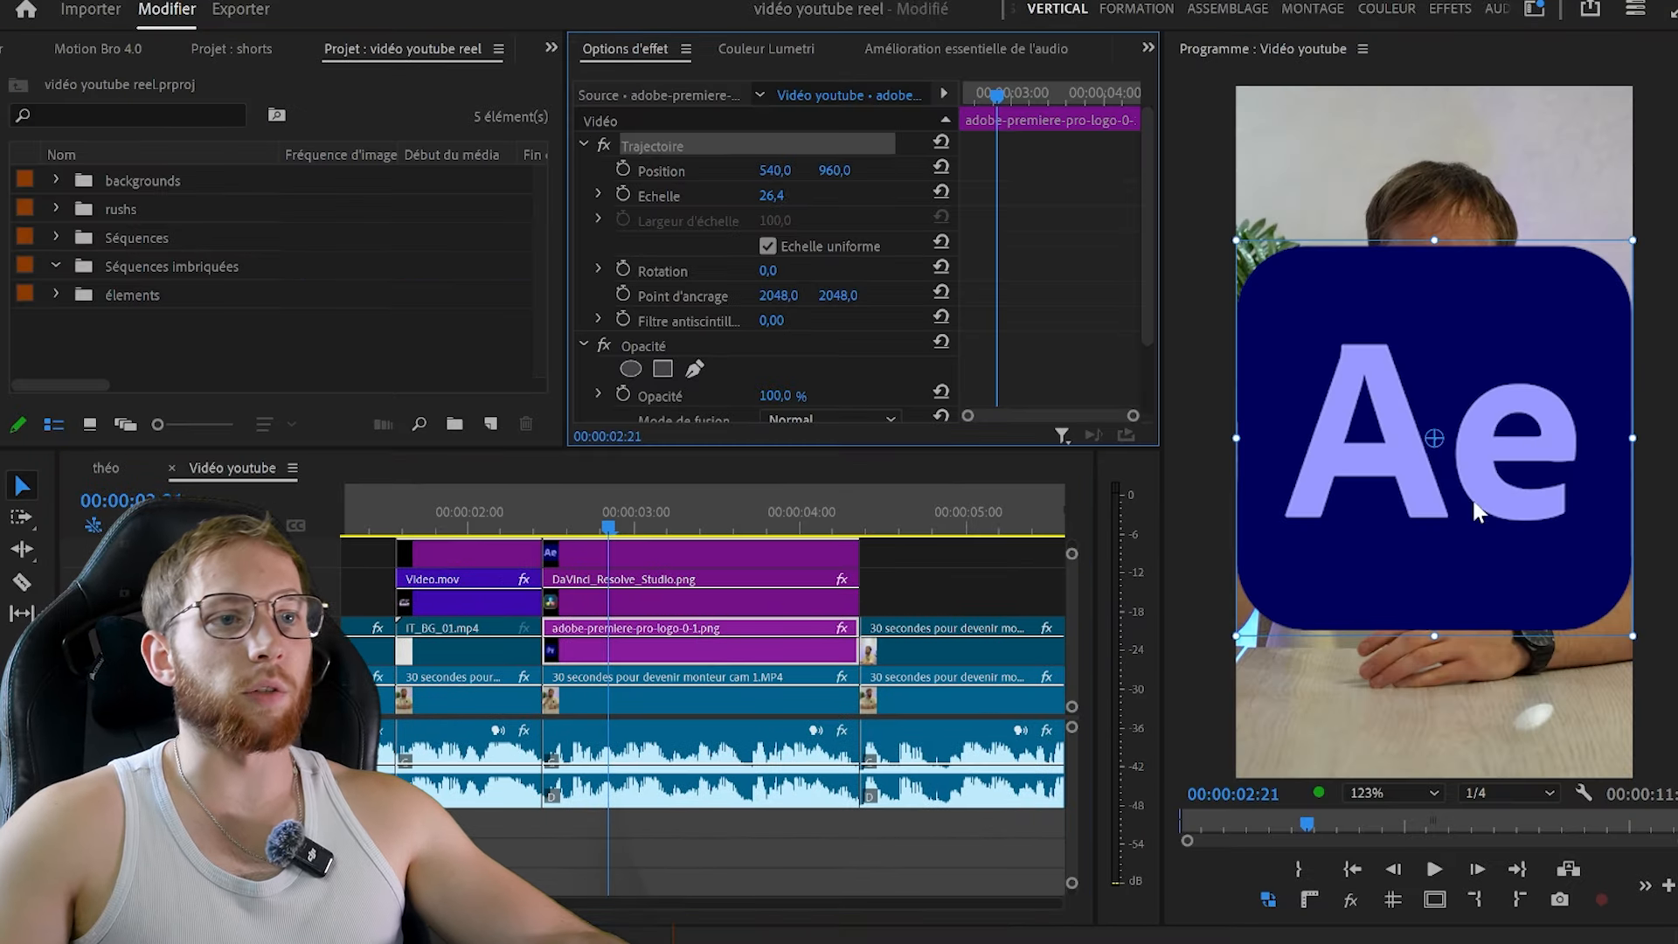
drag(1436, 635, 1593, 183)
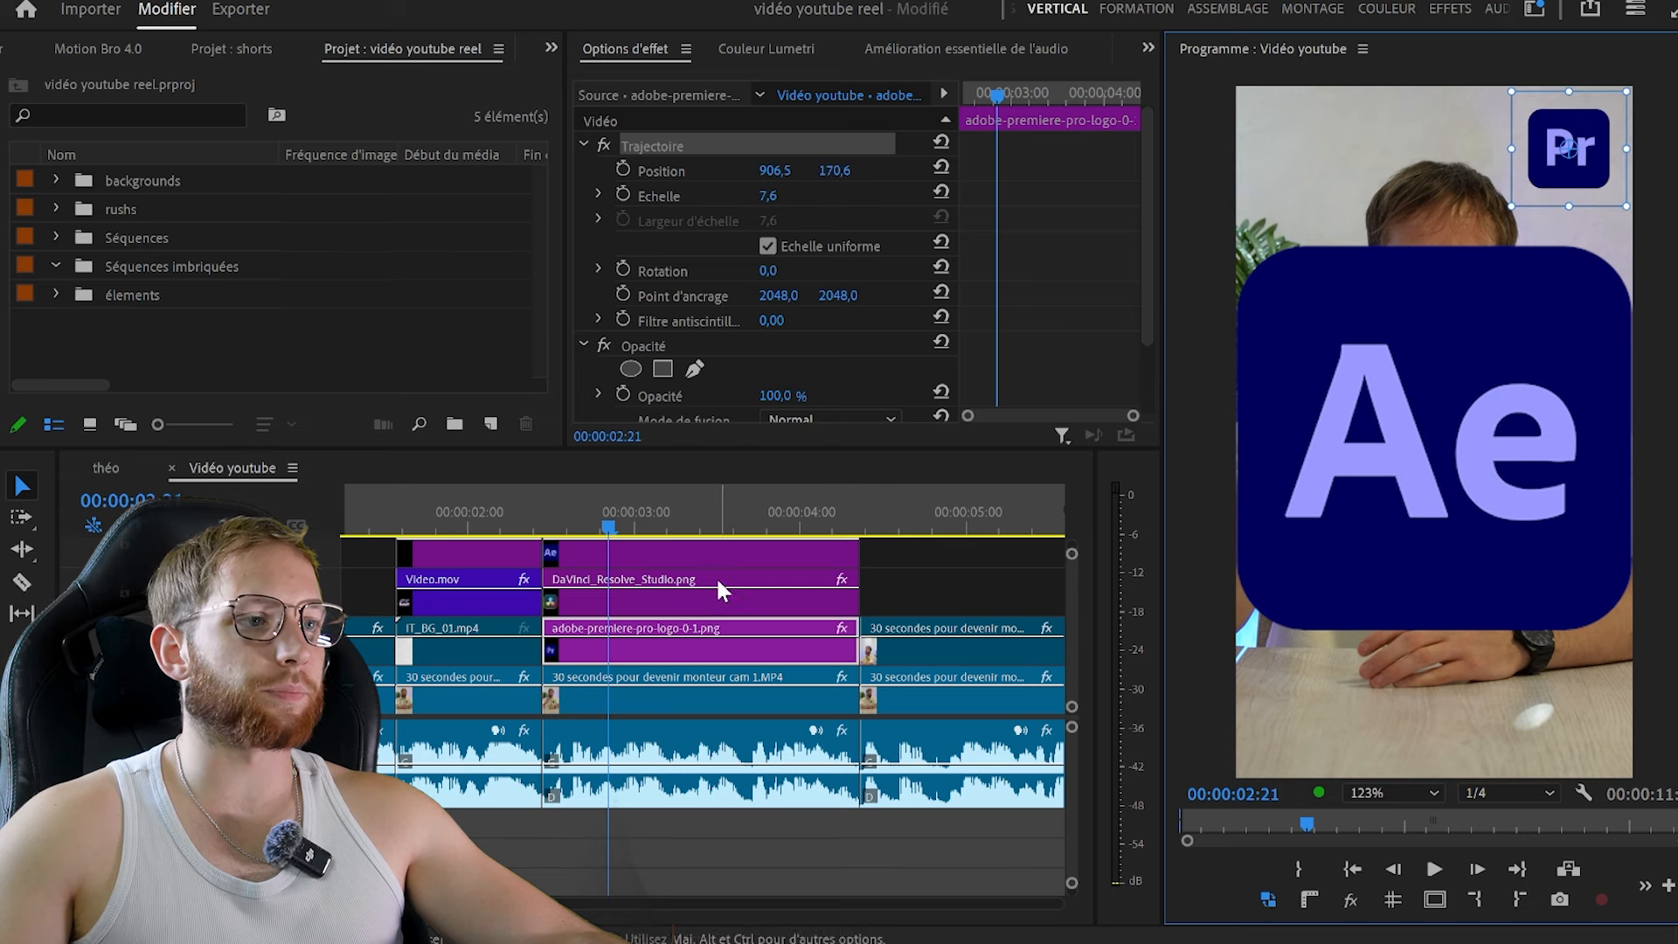
Shrink the DaVinci Resolve logo into the frame's upper-left corner and the After Effects logo beside the speaker, below the Premiere Pro logo
click(844, 572)
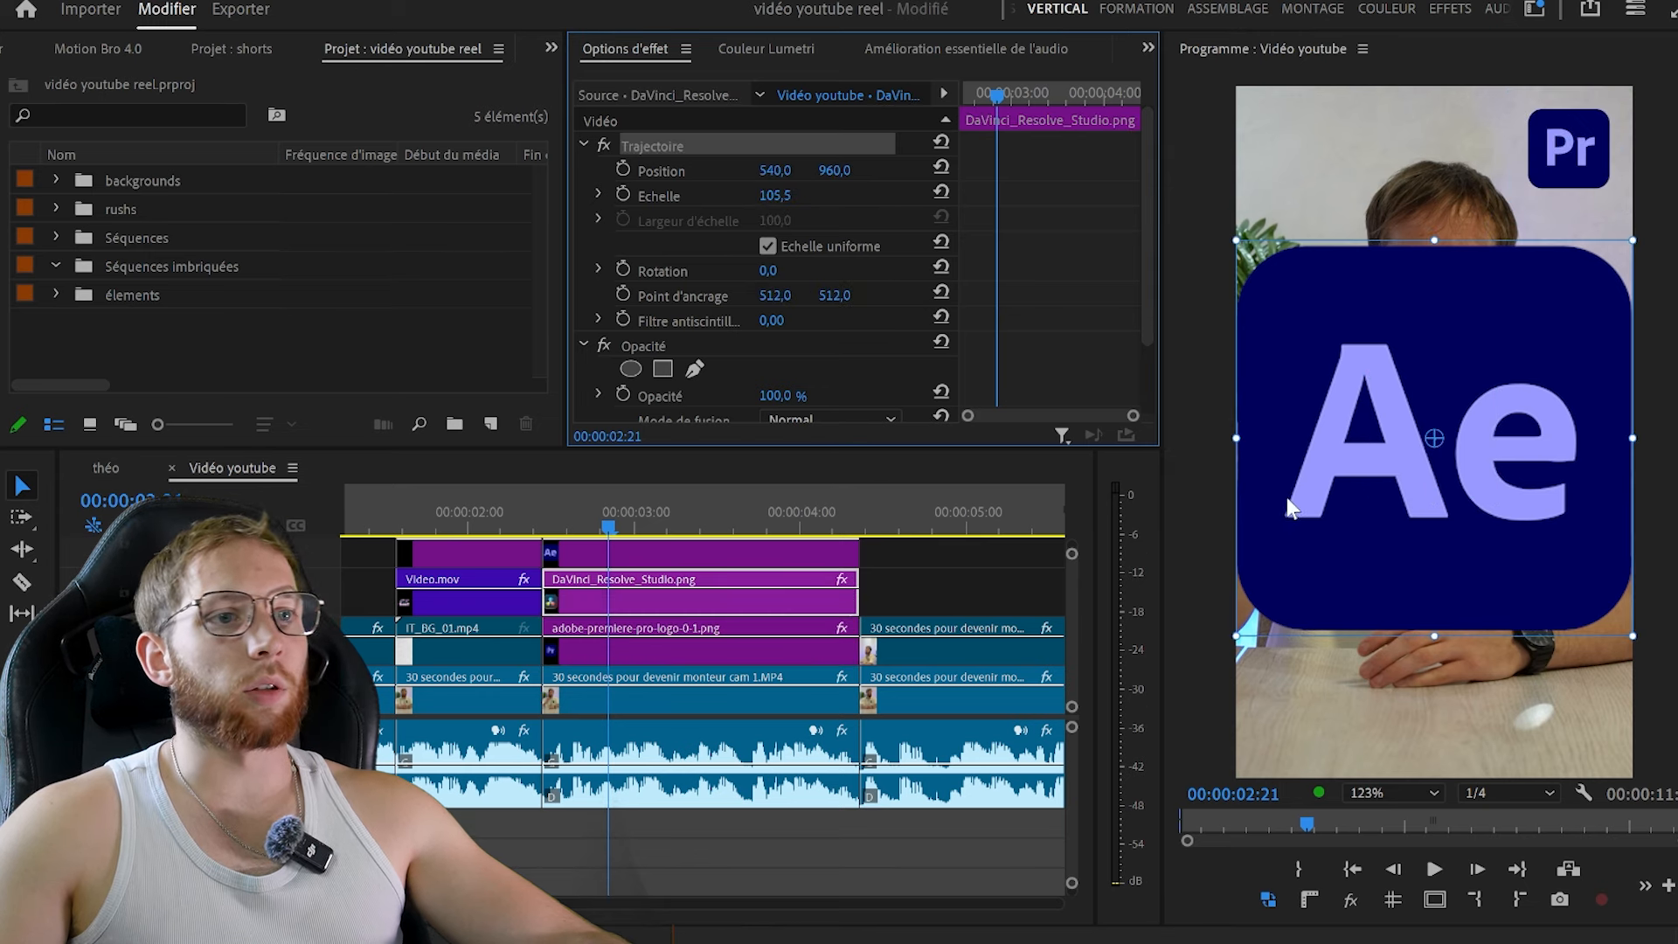
drag(1434, 637, 1304, 211)
click(787, 555)
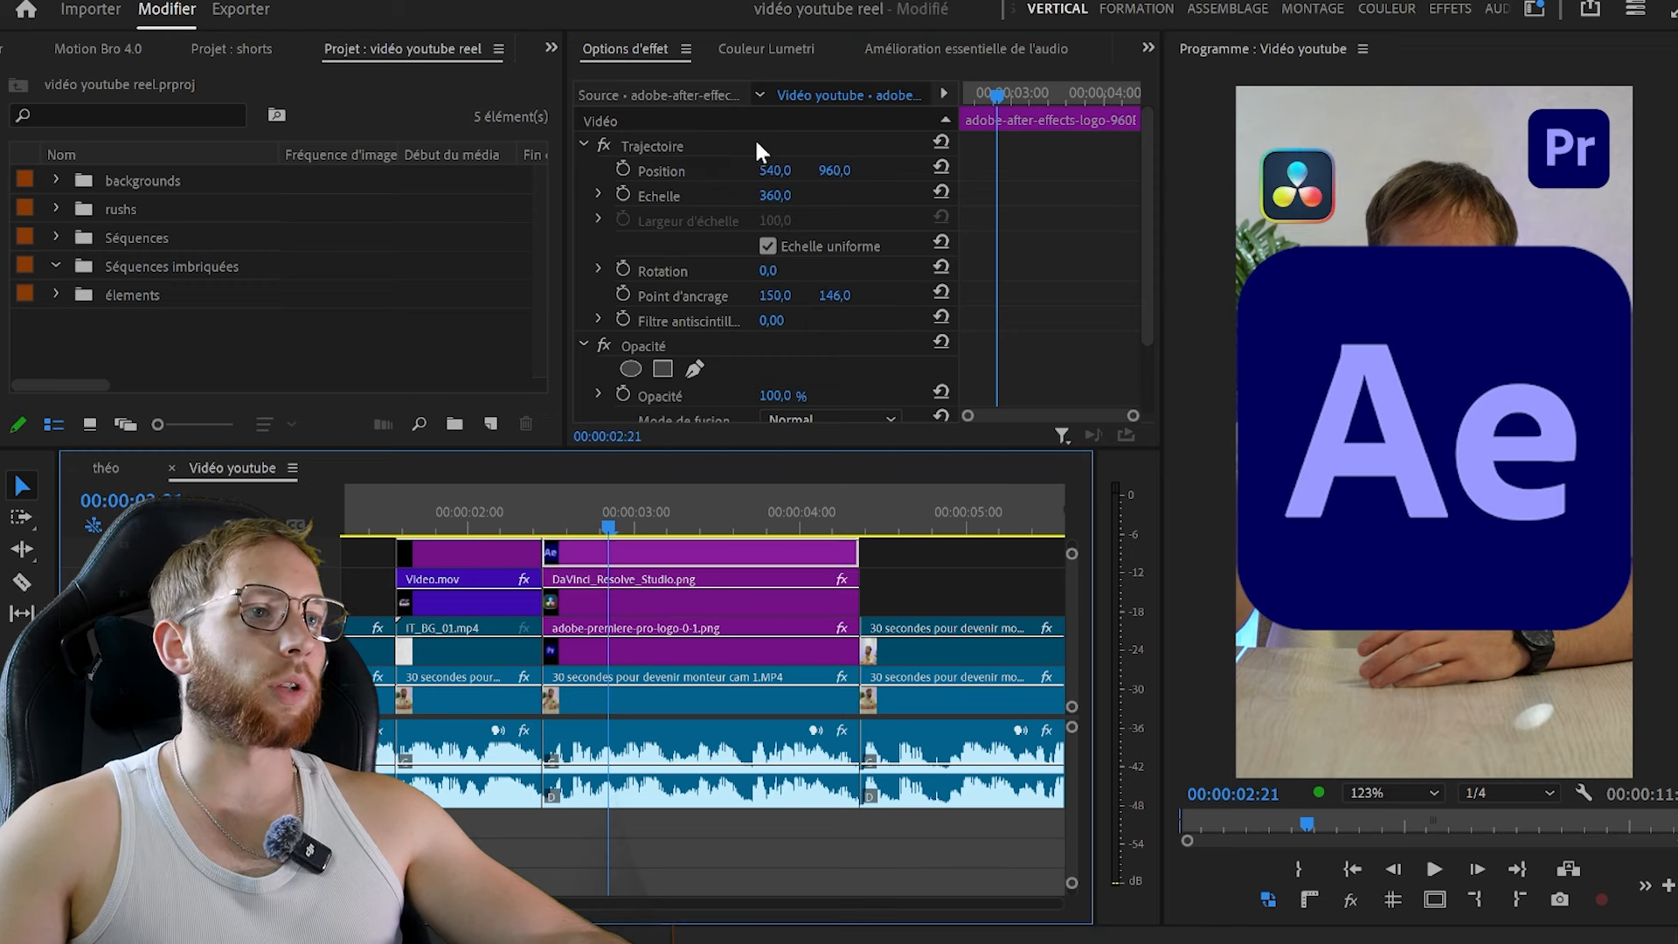
click(1430, 625)
drag(1430, 626, 1566, 356)
click(977, 581)
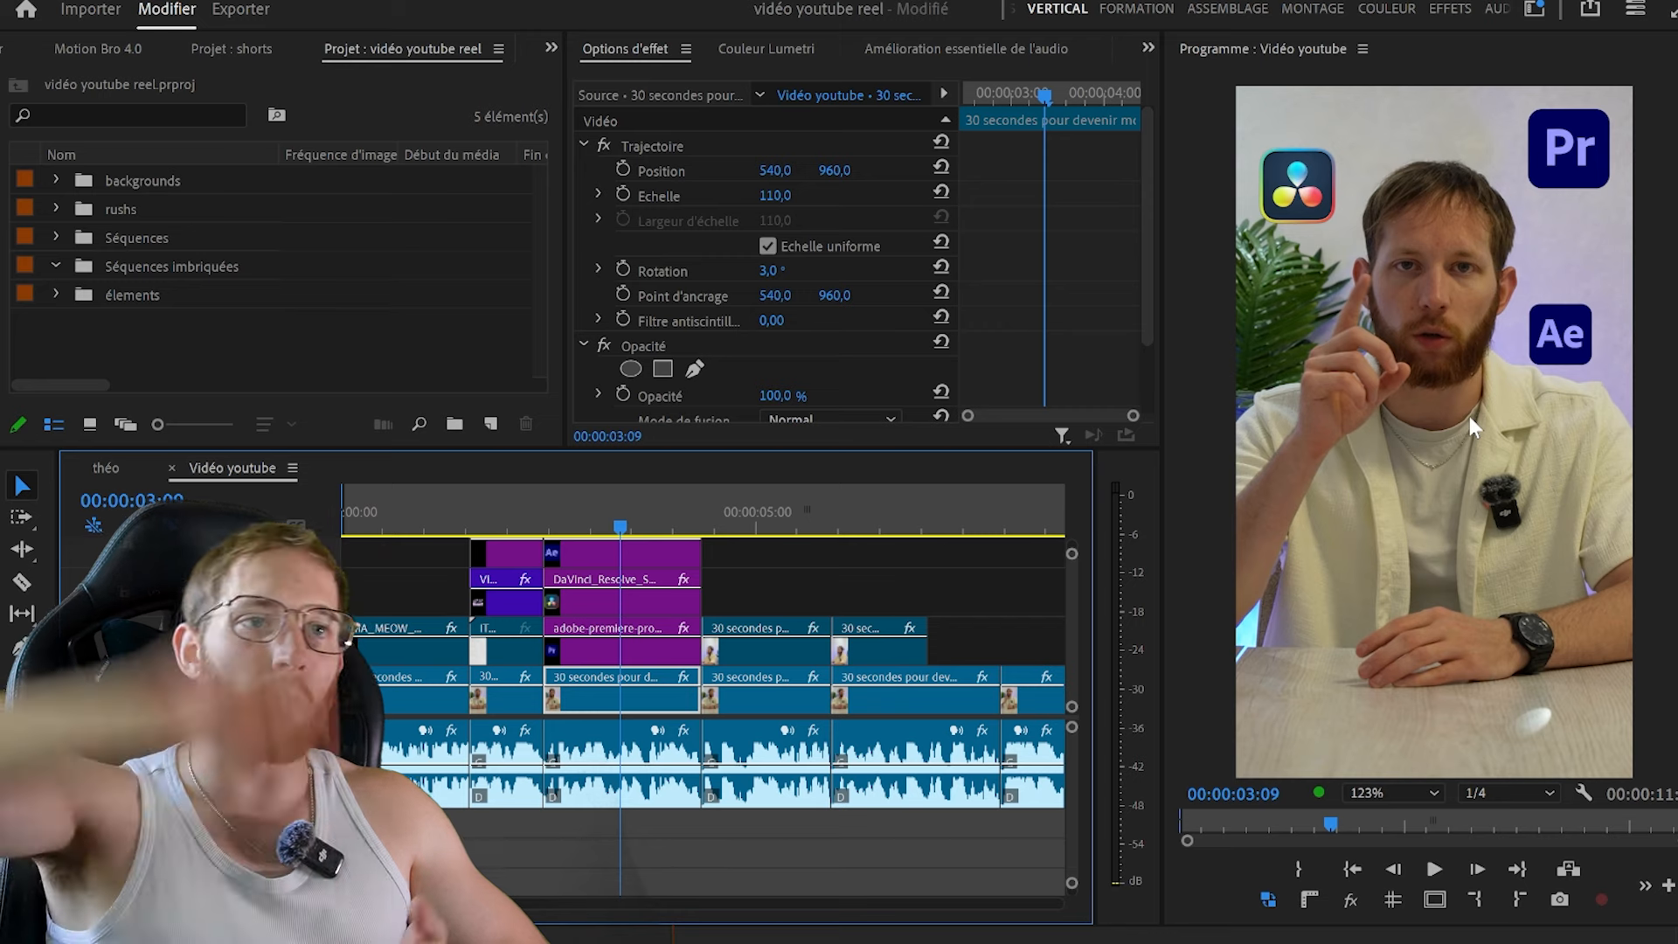
Reframe the first cam 2 clip closer on the speaker, with scale 66.0 and position 503.3, 685.6
click(704, 523)
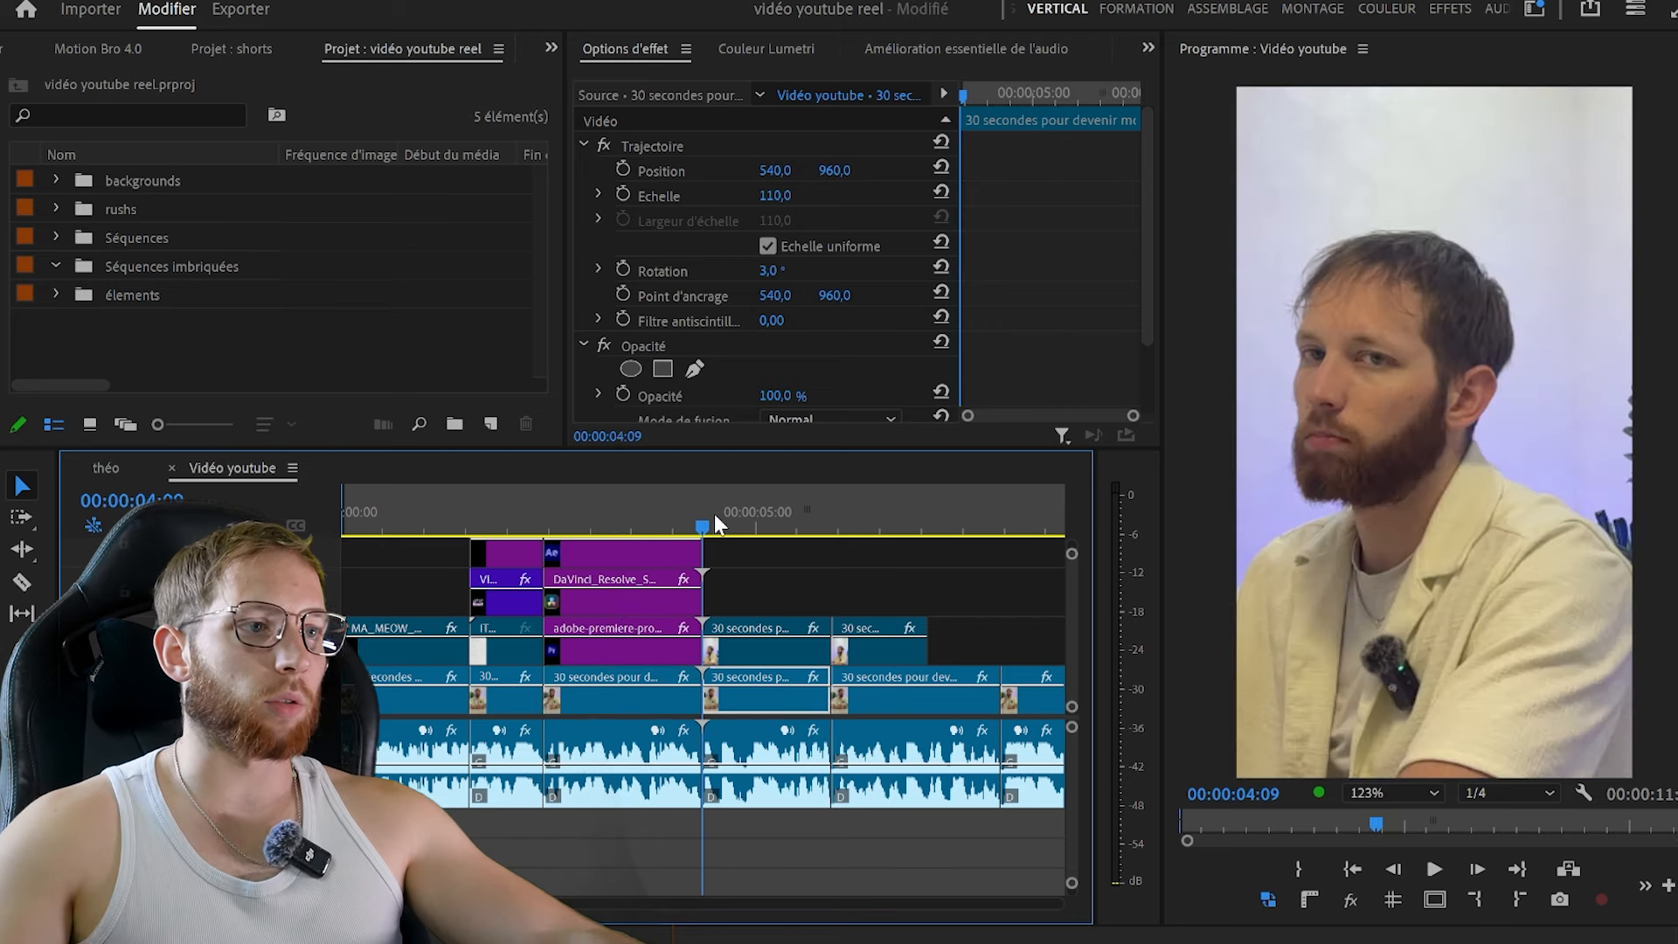
drag(799, 580, 848, 562)
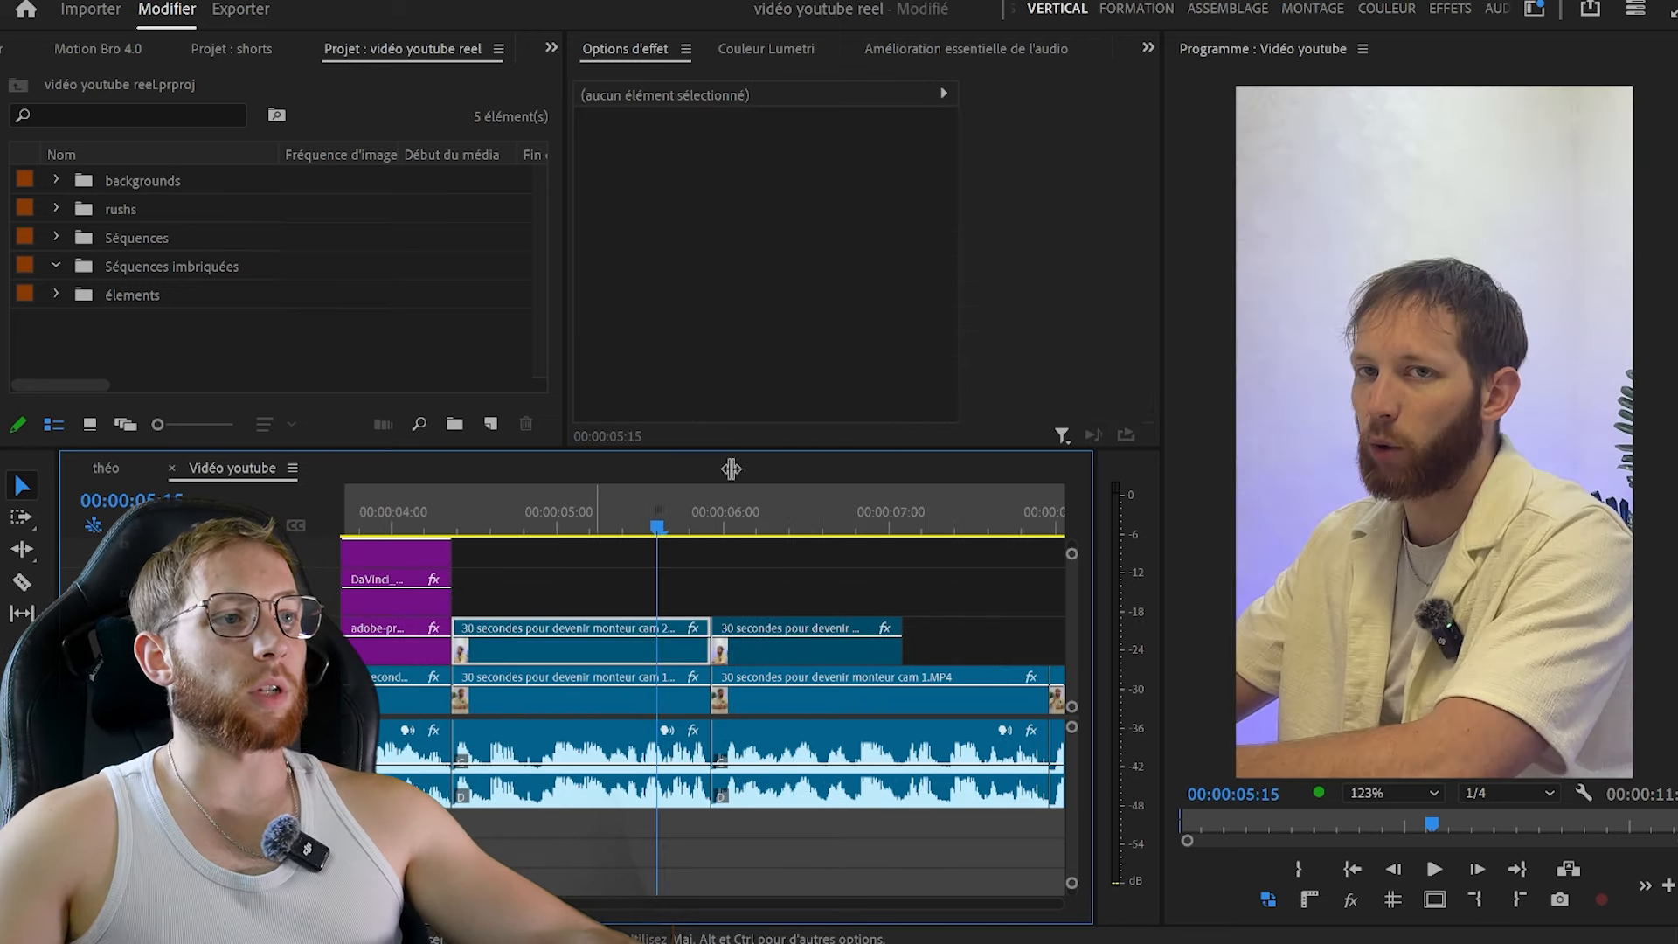
click(1331, 418)
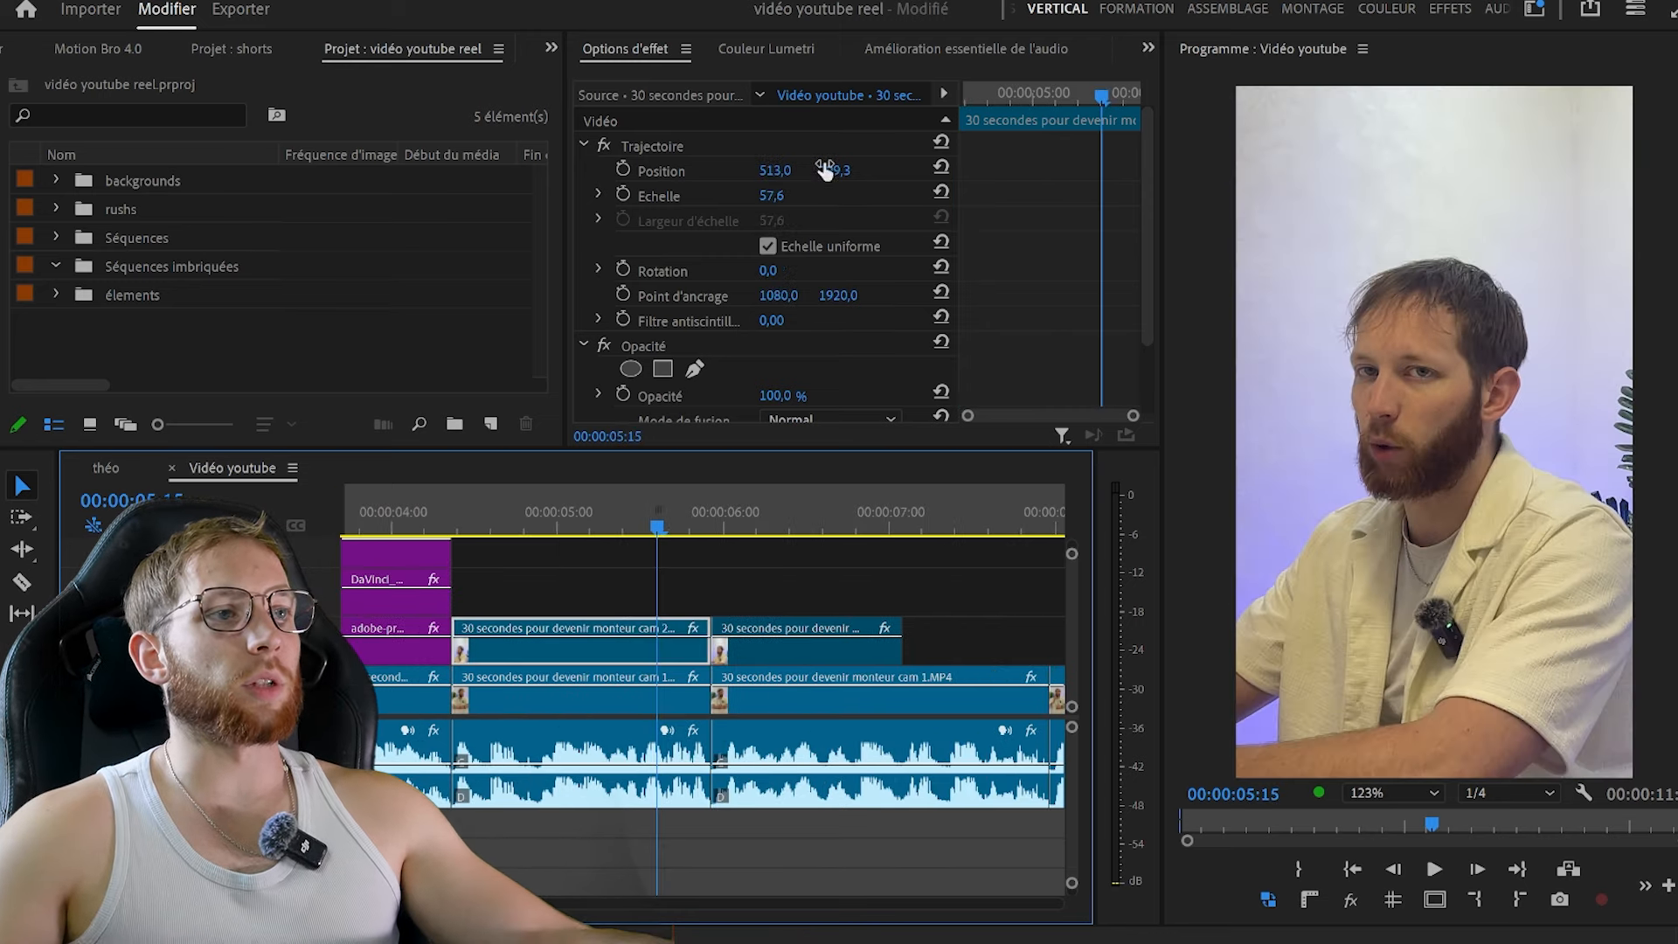
drag(1194, 382, 1183, 380)
drag(1426, 501, 1428, 453)
drag(1180, 329, 1158, 329)
drag(1455, 437, 1450, 445)
click(806, 159)
click(805, 152)
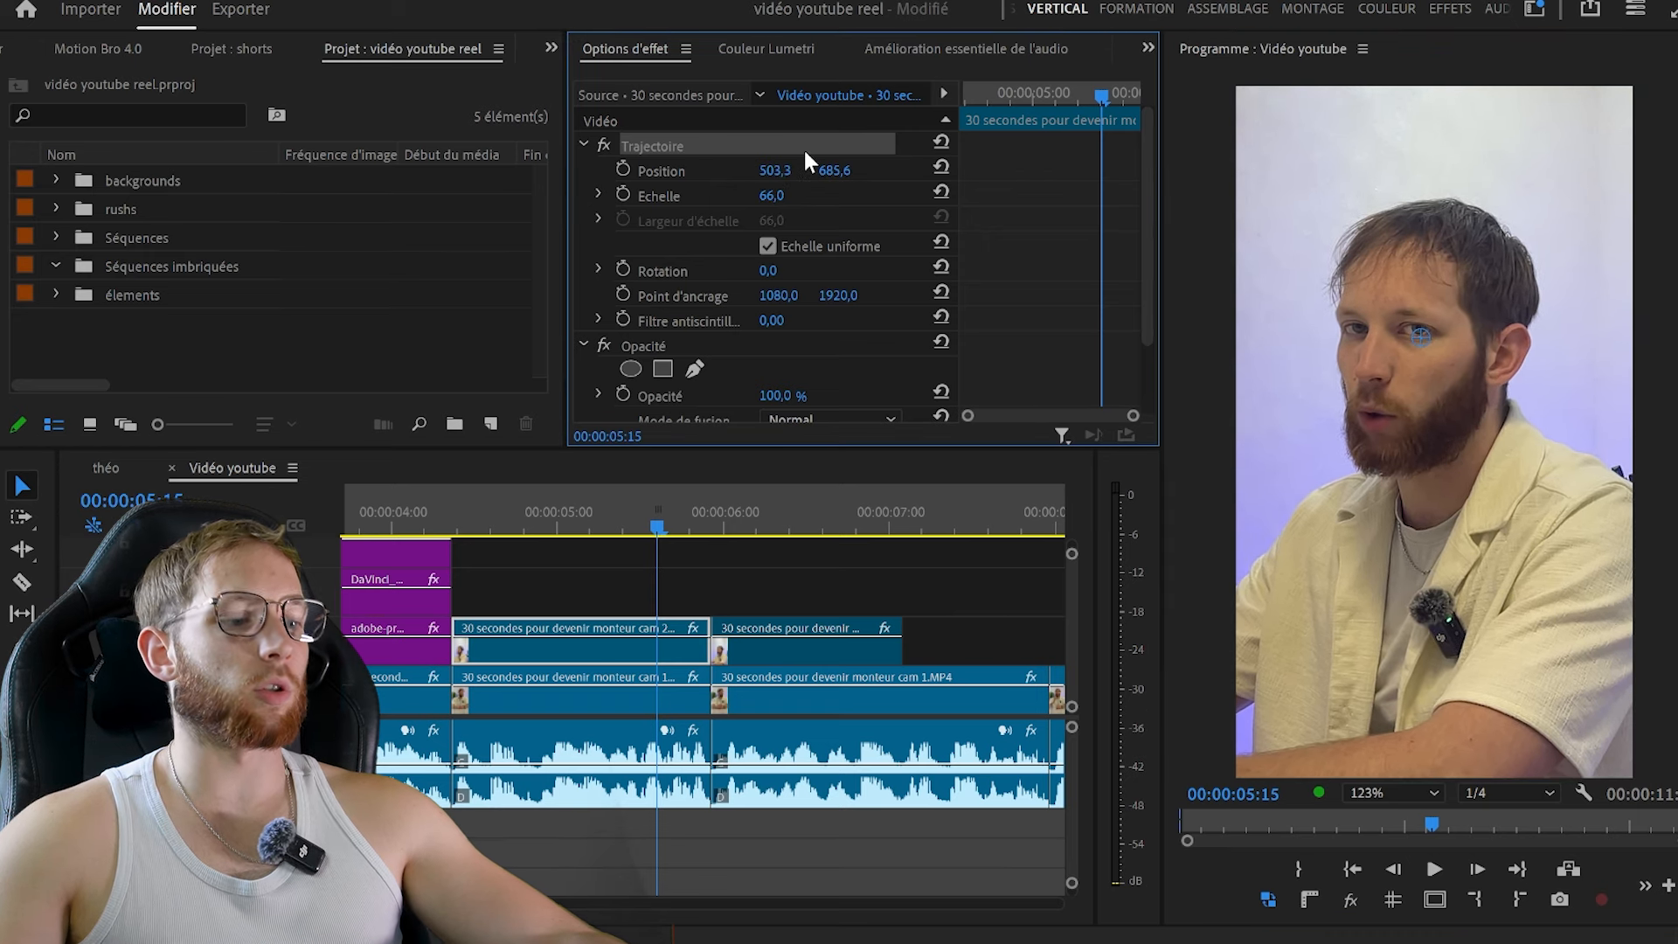
Apply the same framing, scale 66.0 and position 503.3, 685.6, to the second cam 2 clip
key(space)
key(space)
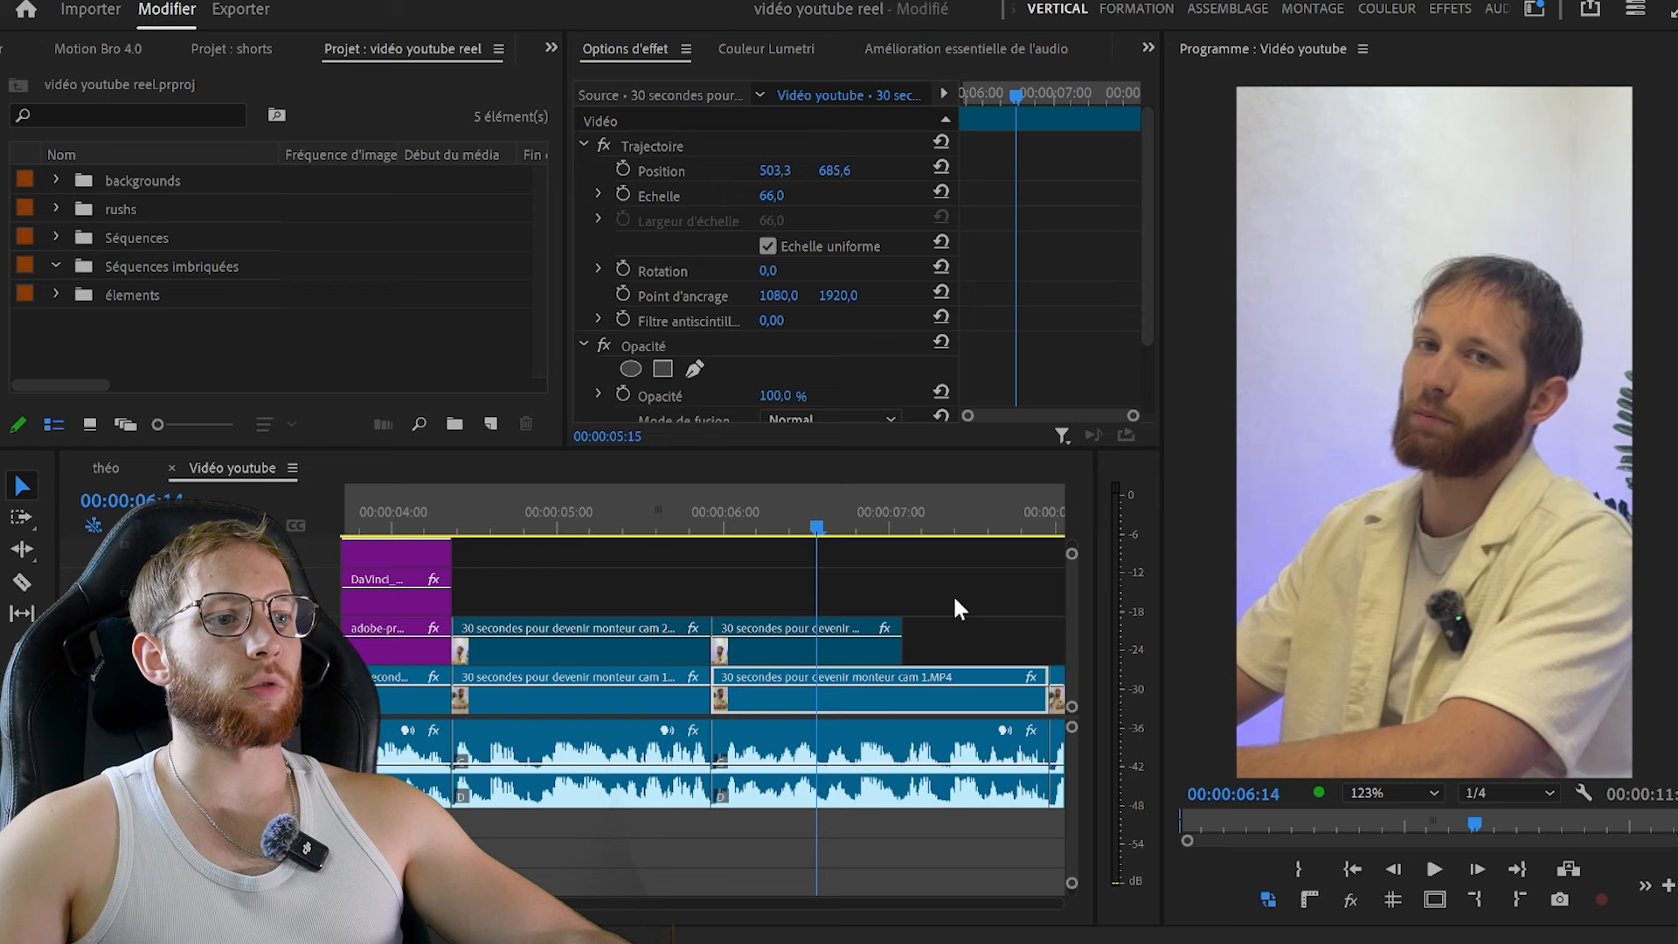
click(818, 642)
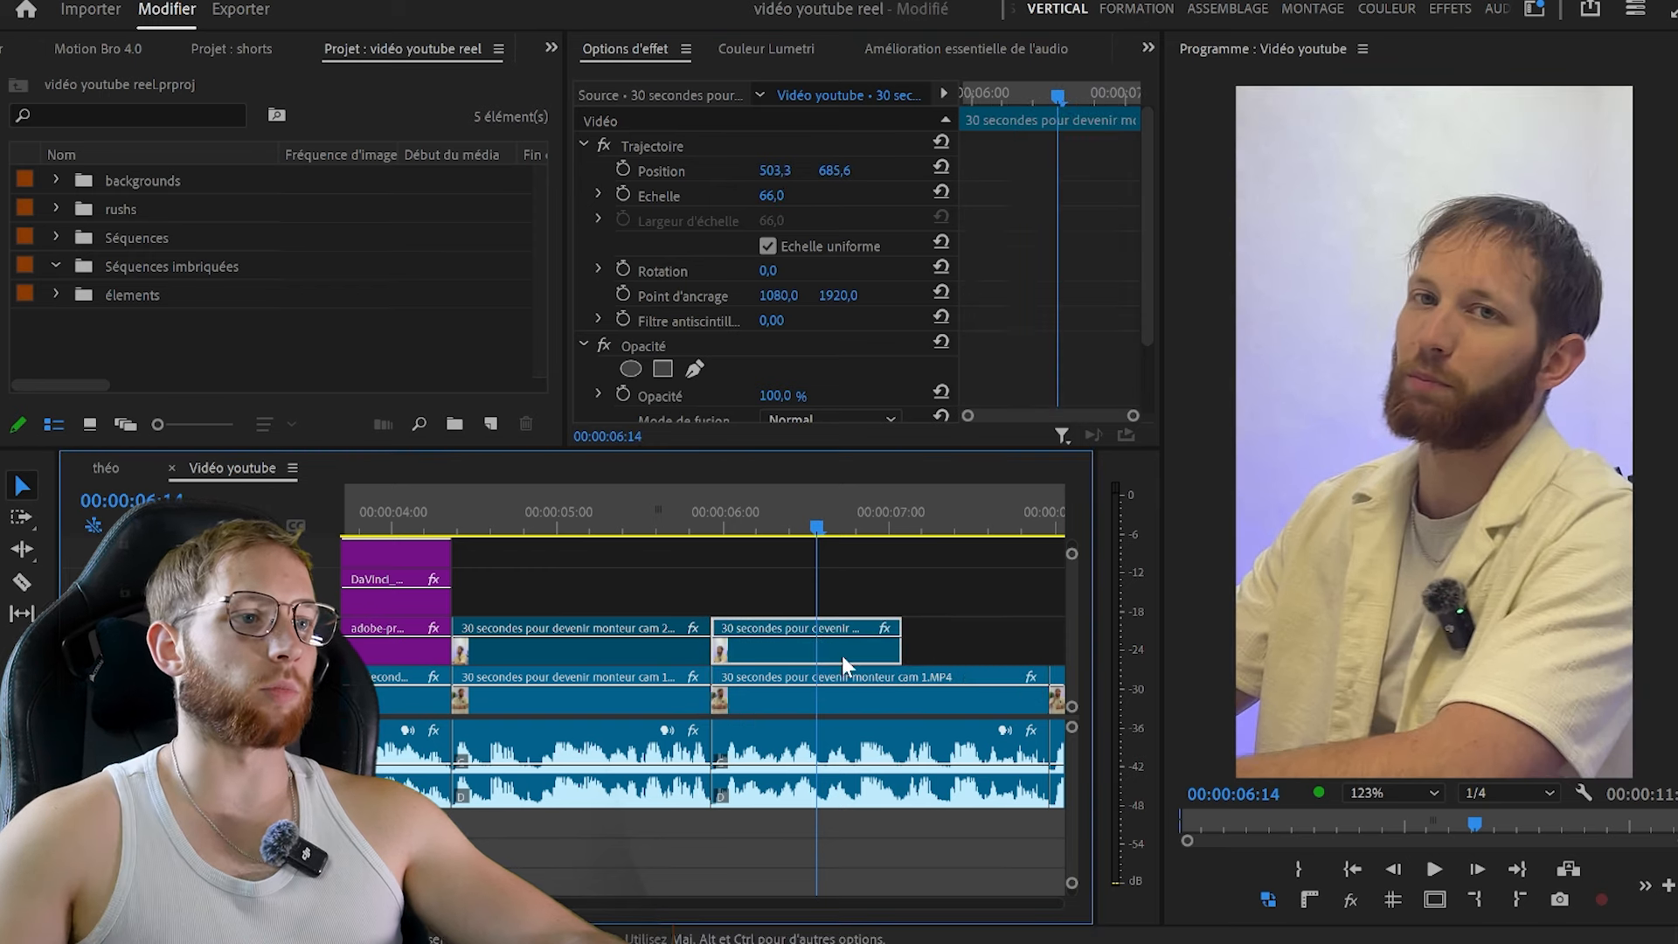
click(909, 570)
drag(839, 496, 815, 501)
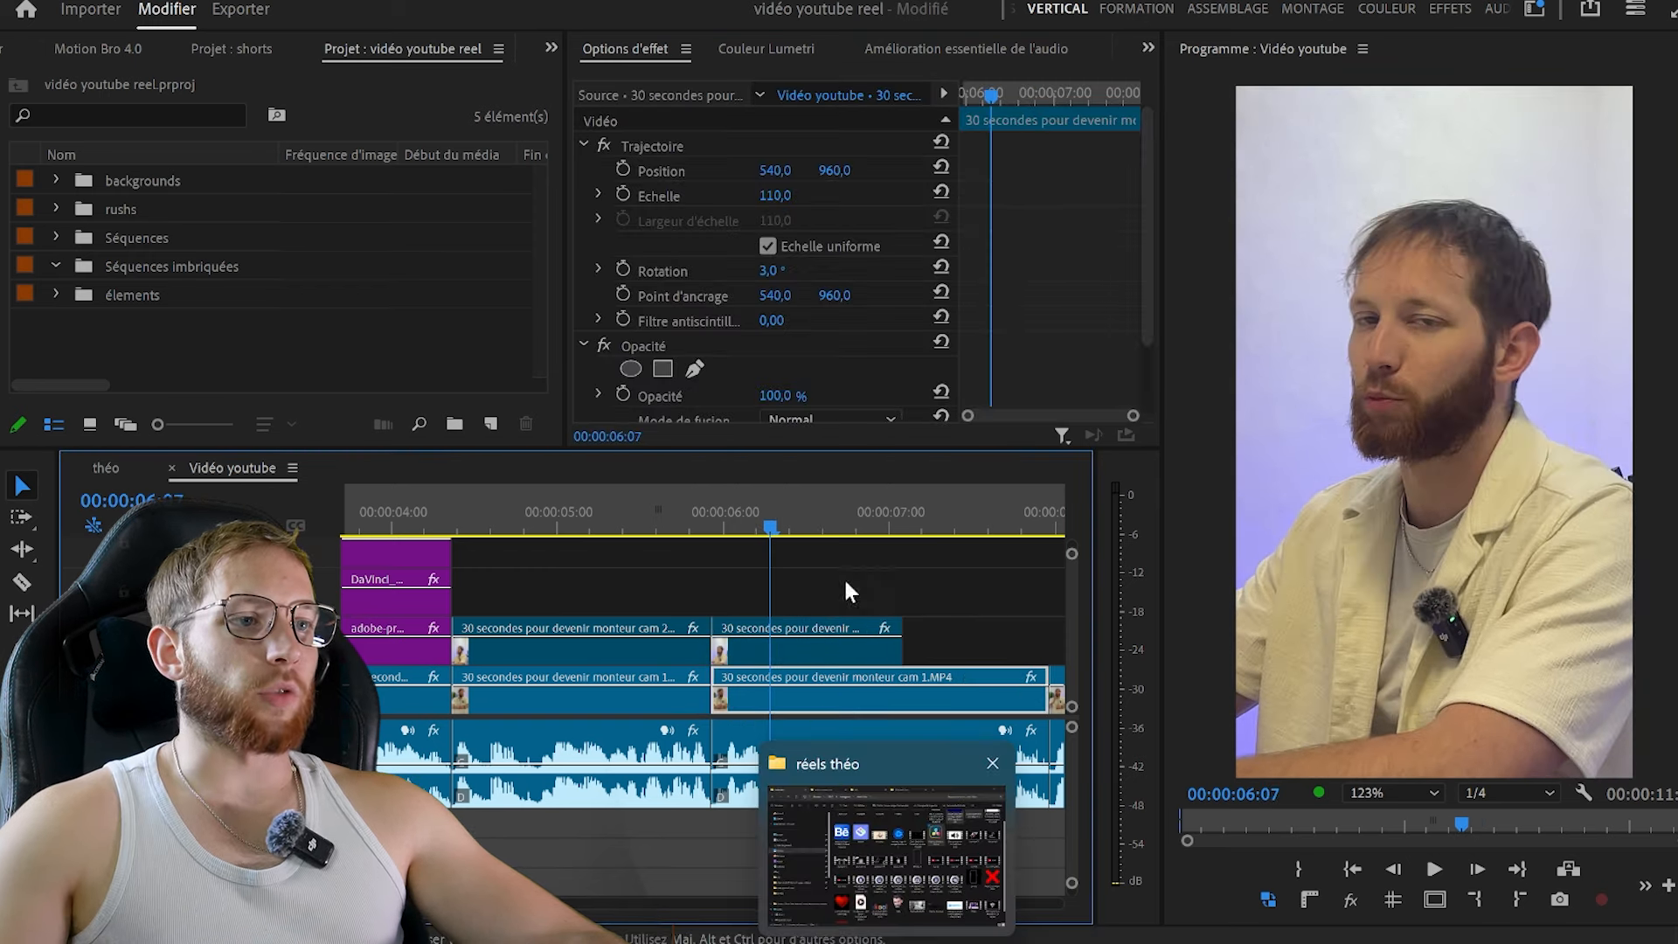
Split the cam 1 clip on V1 where the second cam 2 clip above it ends
click(909, 577)
key(c)
click(903, 691)
key(v)
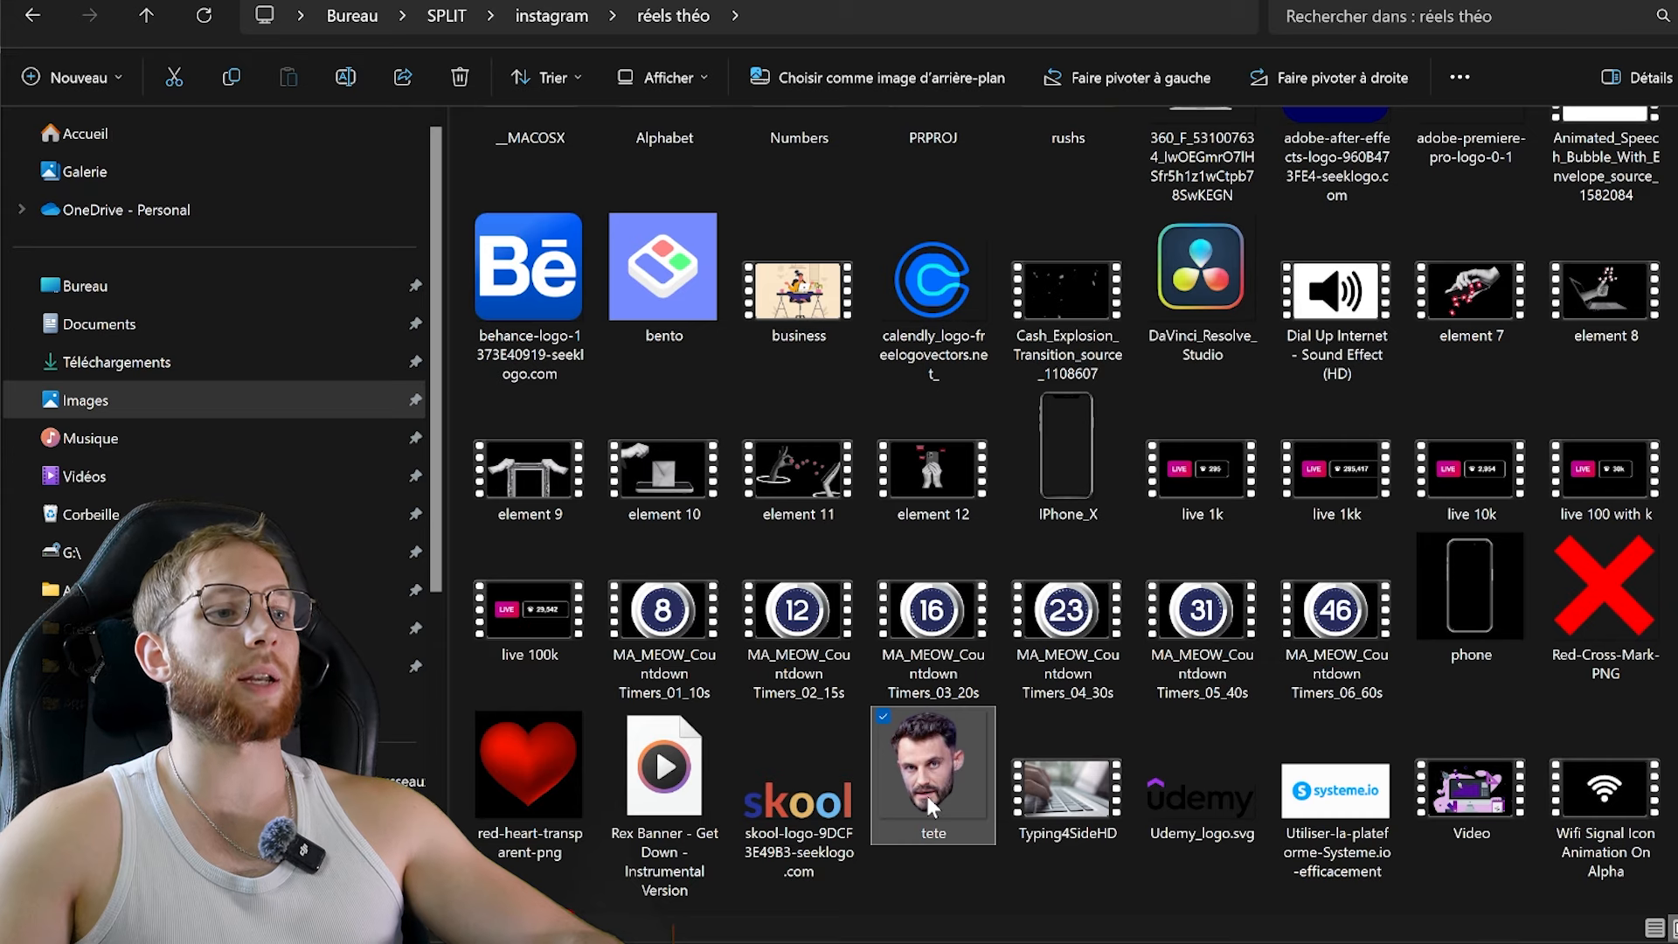
Place tete.png above the second cam 2 clip and fit it over the speaker's face at scale 427.6, rotation 9.8° and position 591.9, 755.3
drag(927, 804, 717, 588)
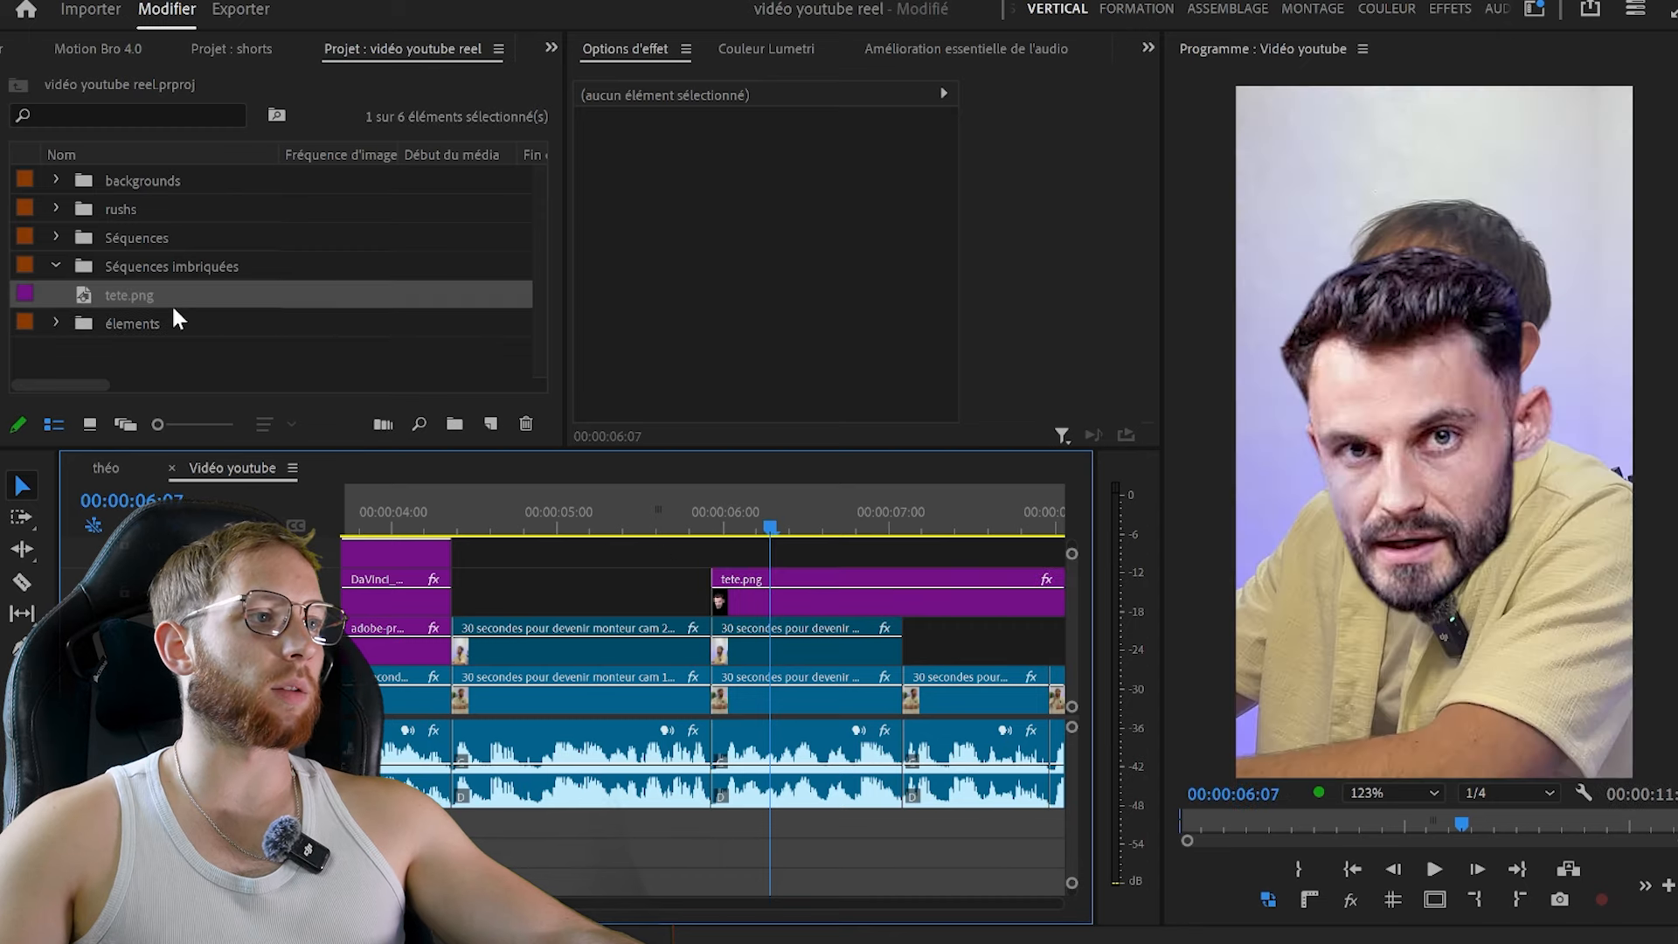
click(784, 151)
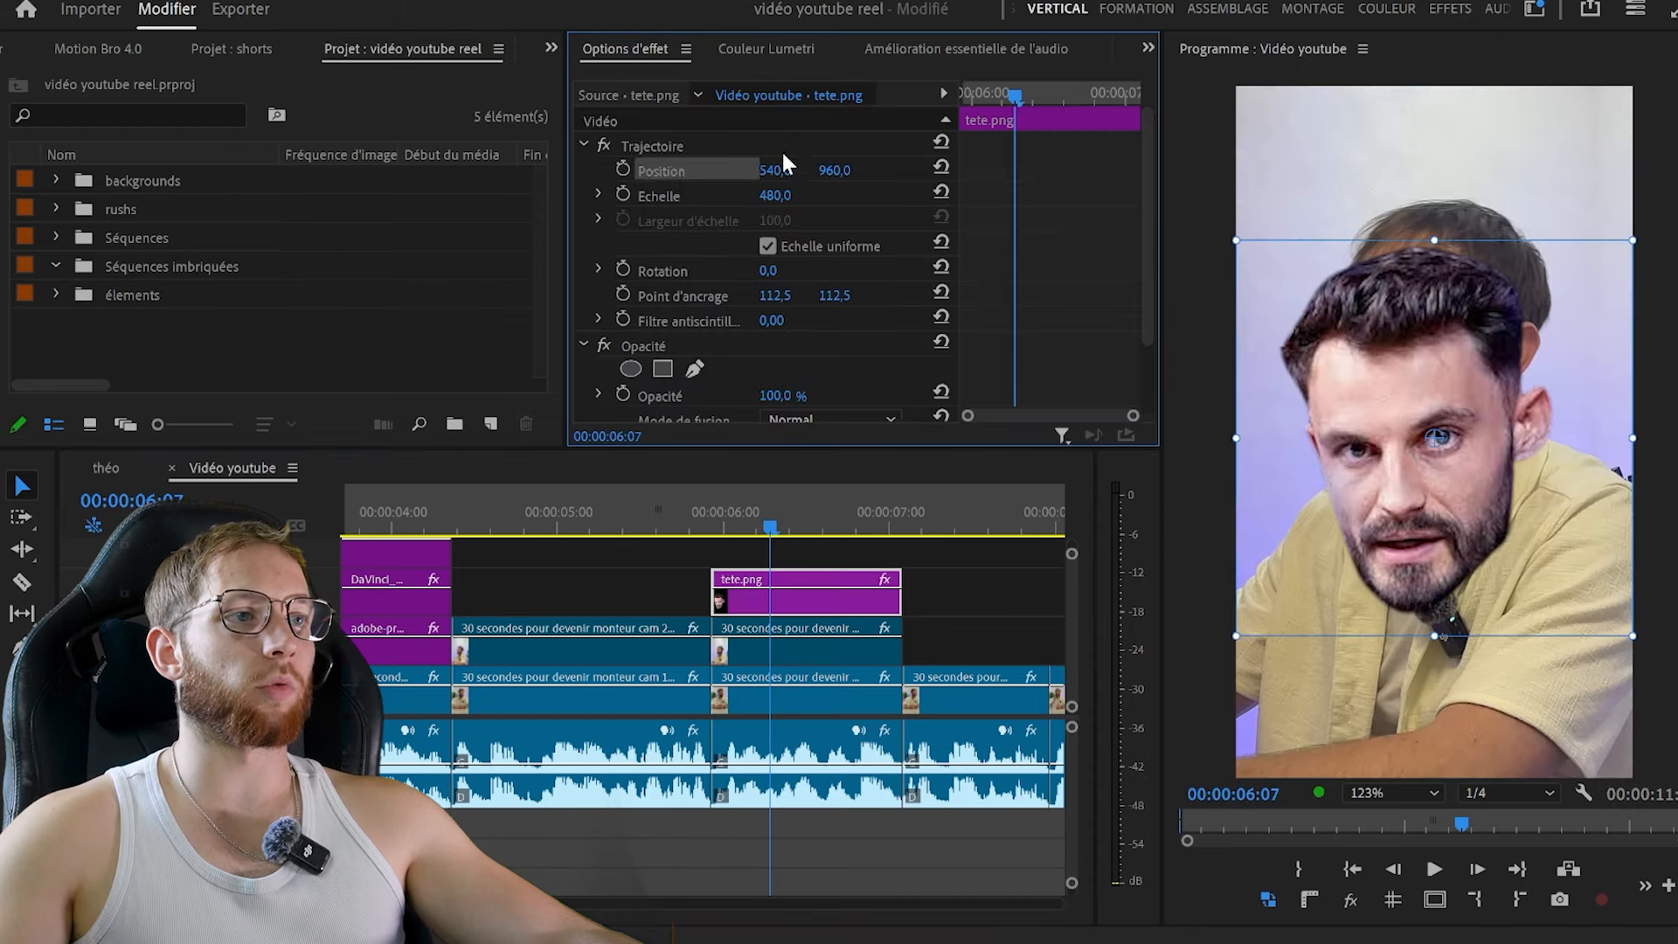
drag(1436, 637, 1436, 591)
drag(1430, 486, 1438, 493)
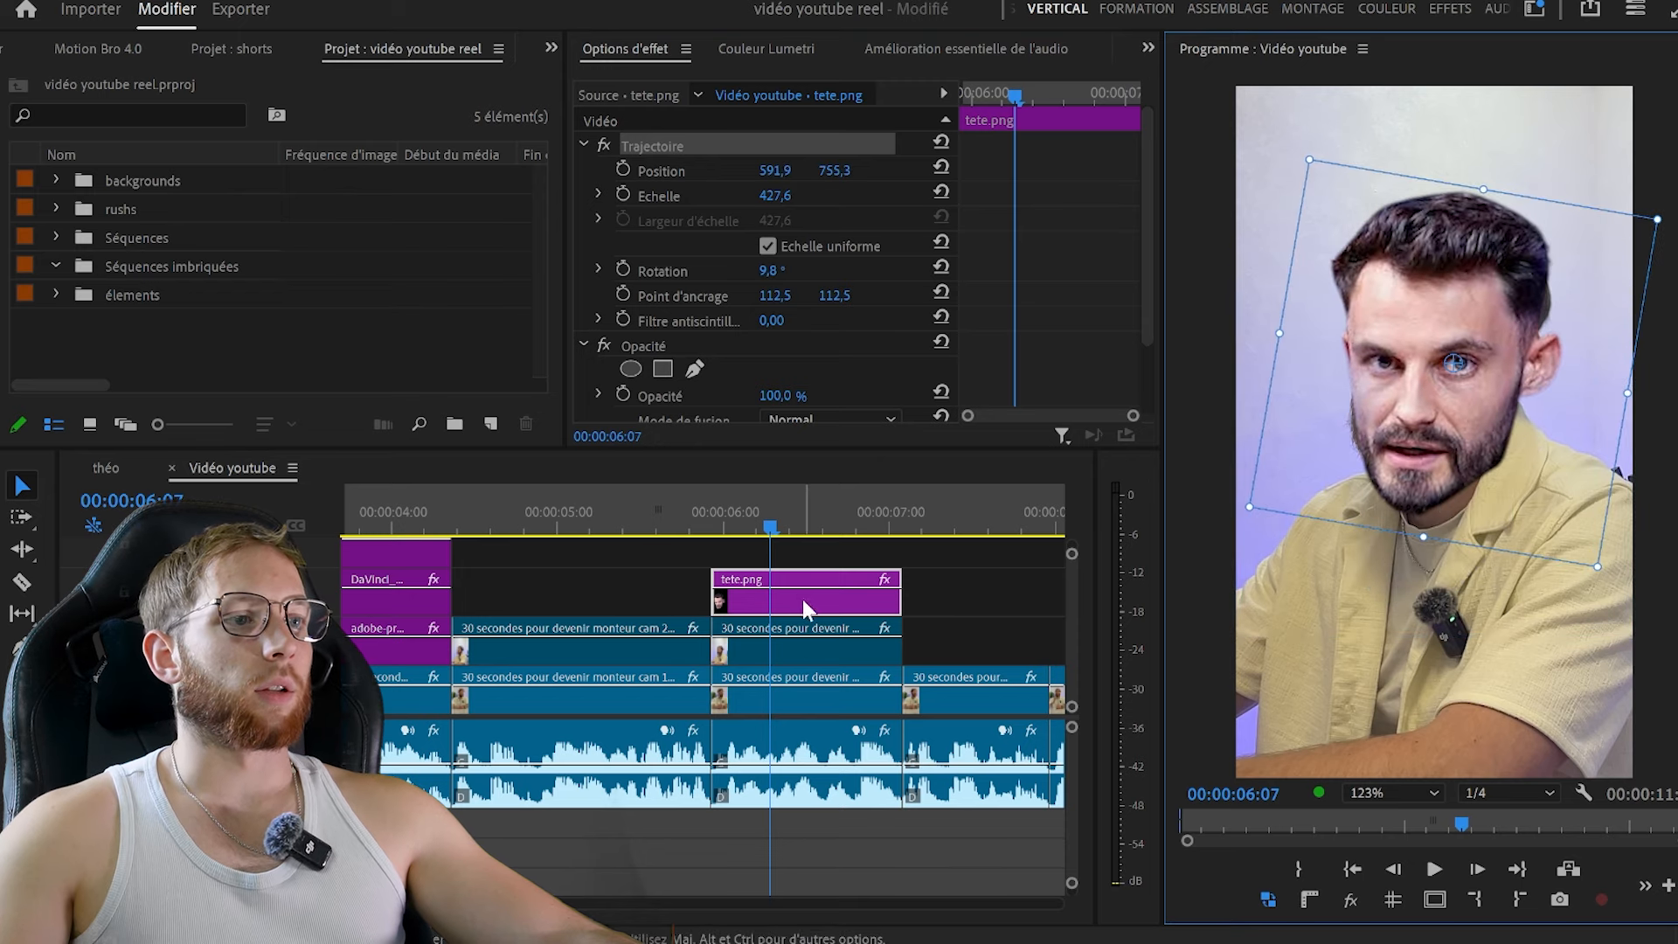
Mark the tete.png clip at 00:00:06:07 and play the sequence past the end of the face overlay
click(844, 615)
click(796, 603)
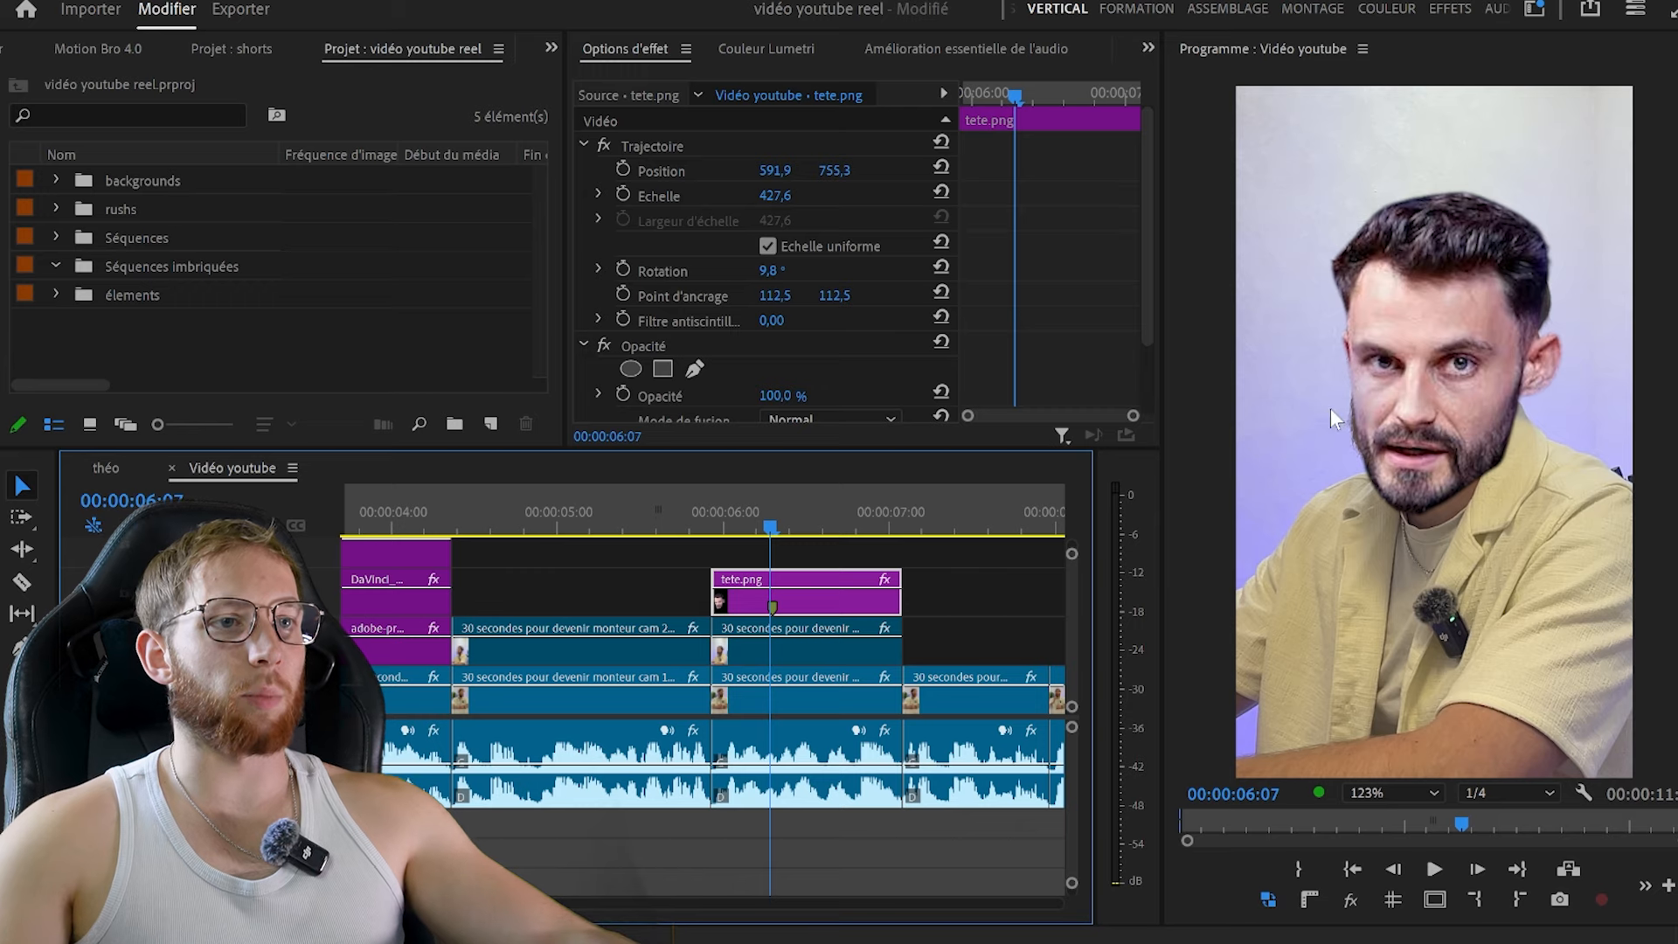
key(space)
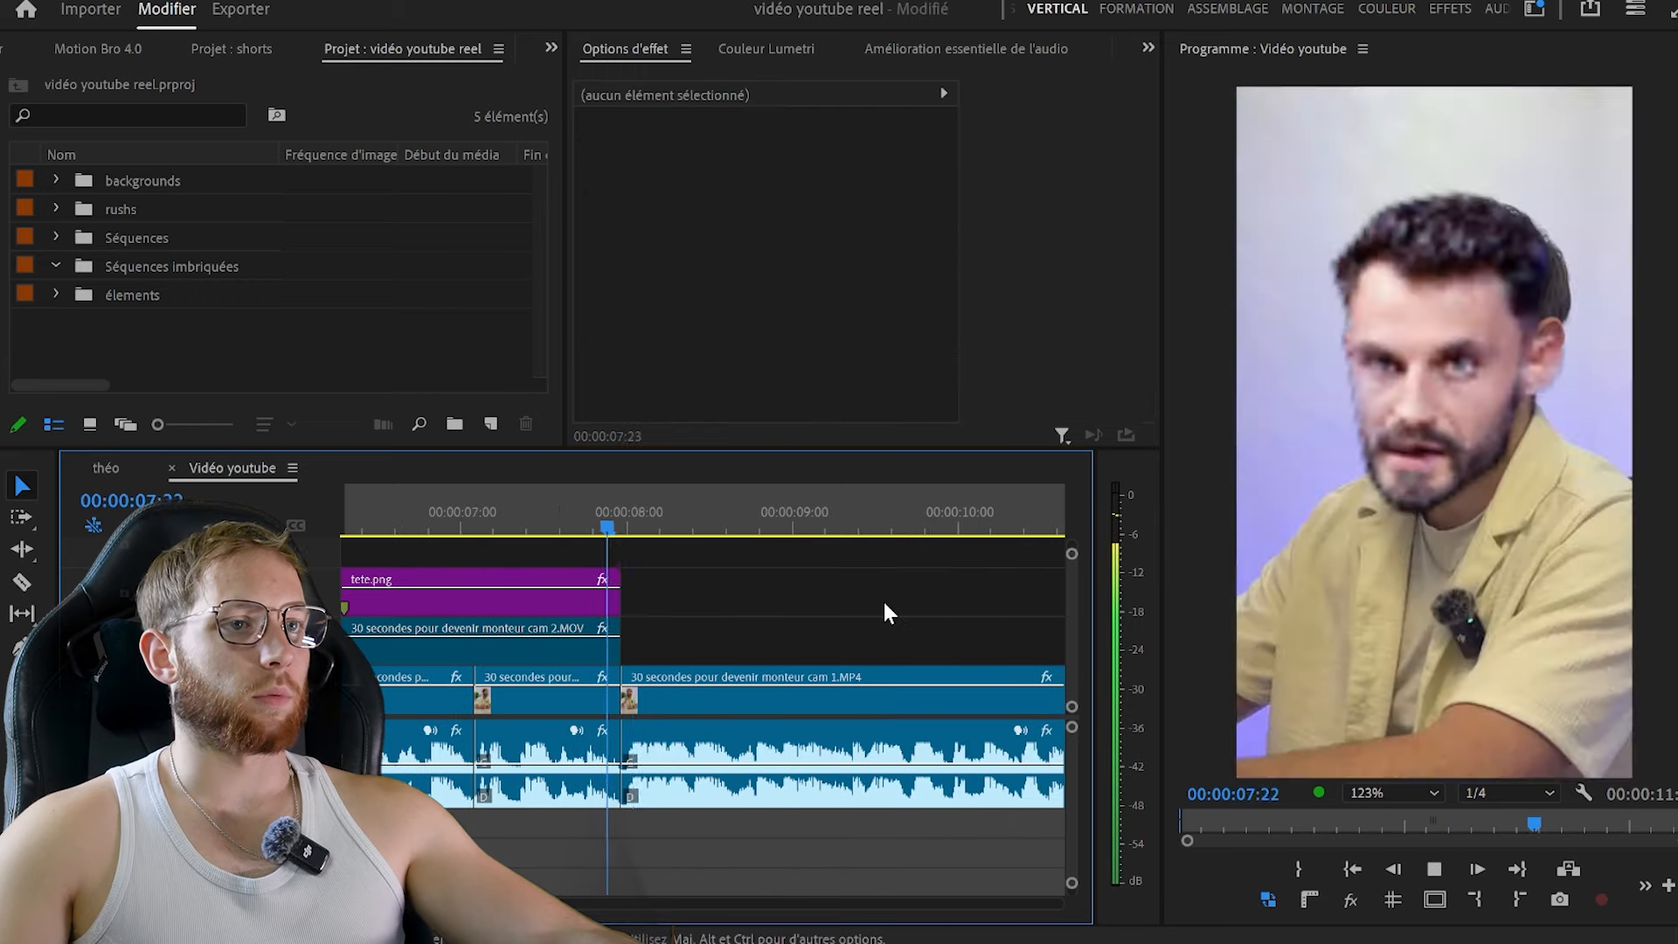
key(space)
click(884, 604)
scroll(885, 603, down, 2)
key(space)
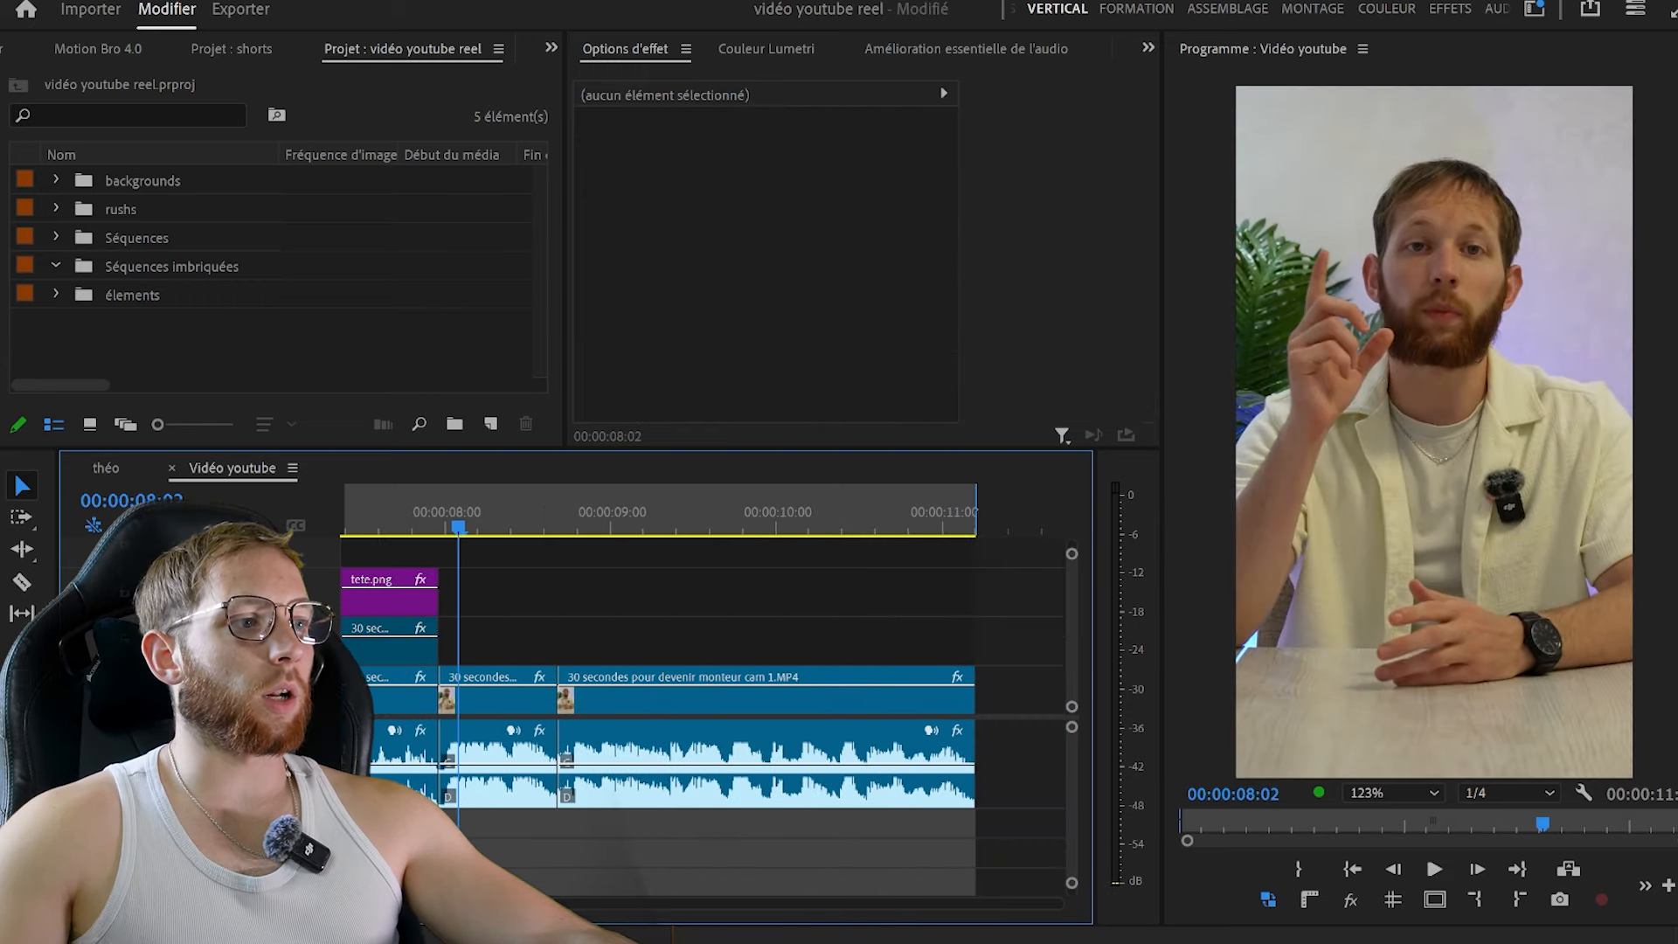
Add the text "ETAPE 1" over the speaker's chest at 00:00:08:02
key(t)
click(1373, 435)
text(eTA)
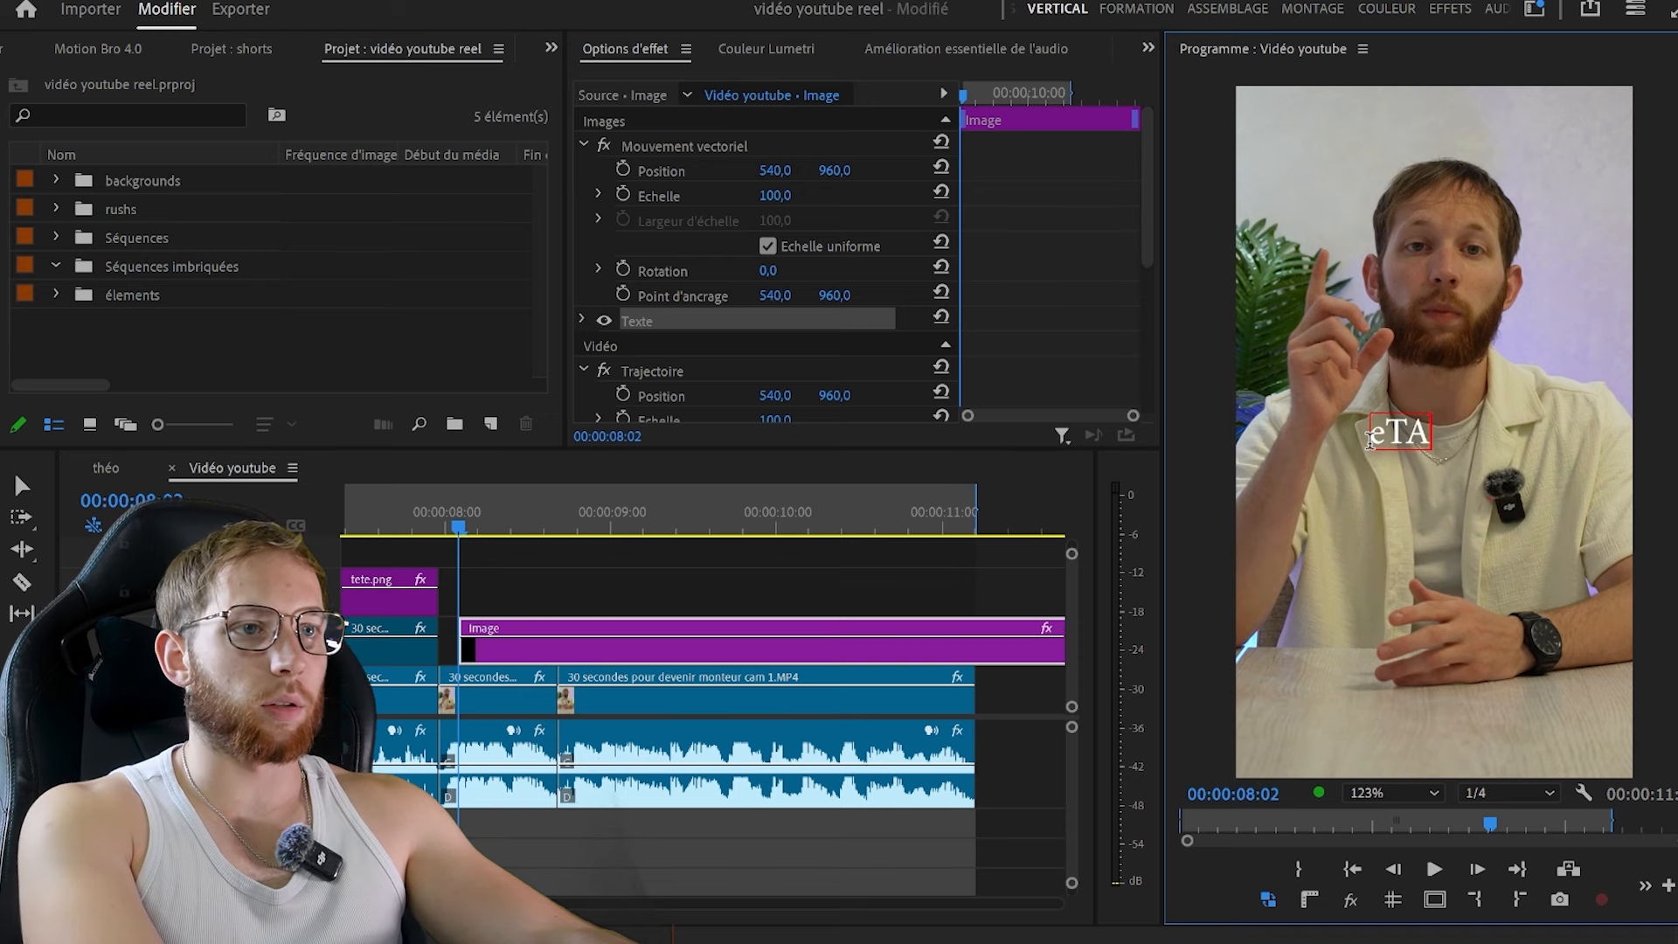
text(PTEAPE 1)
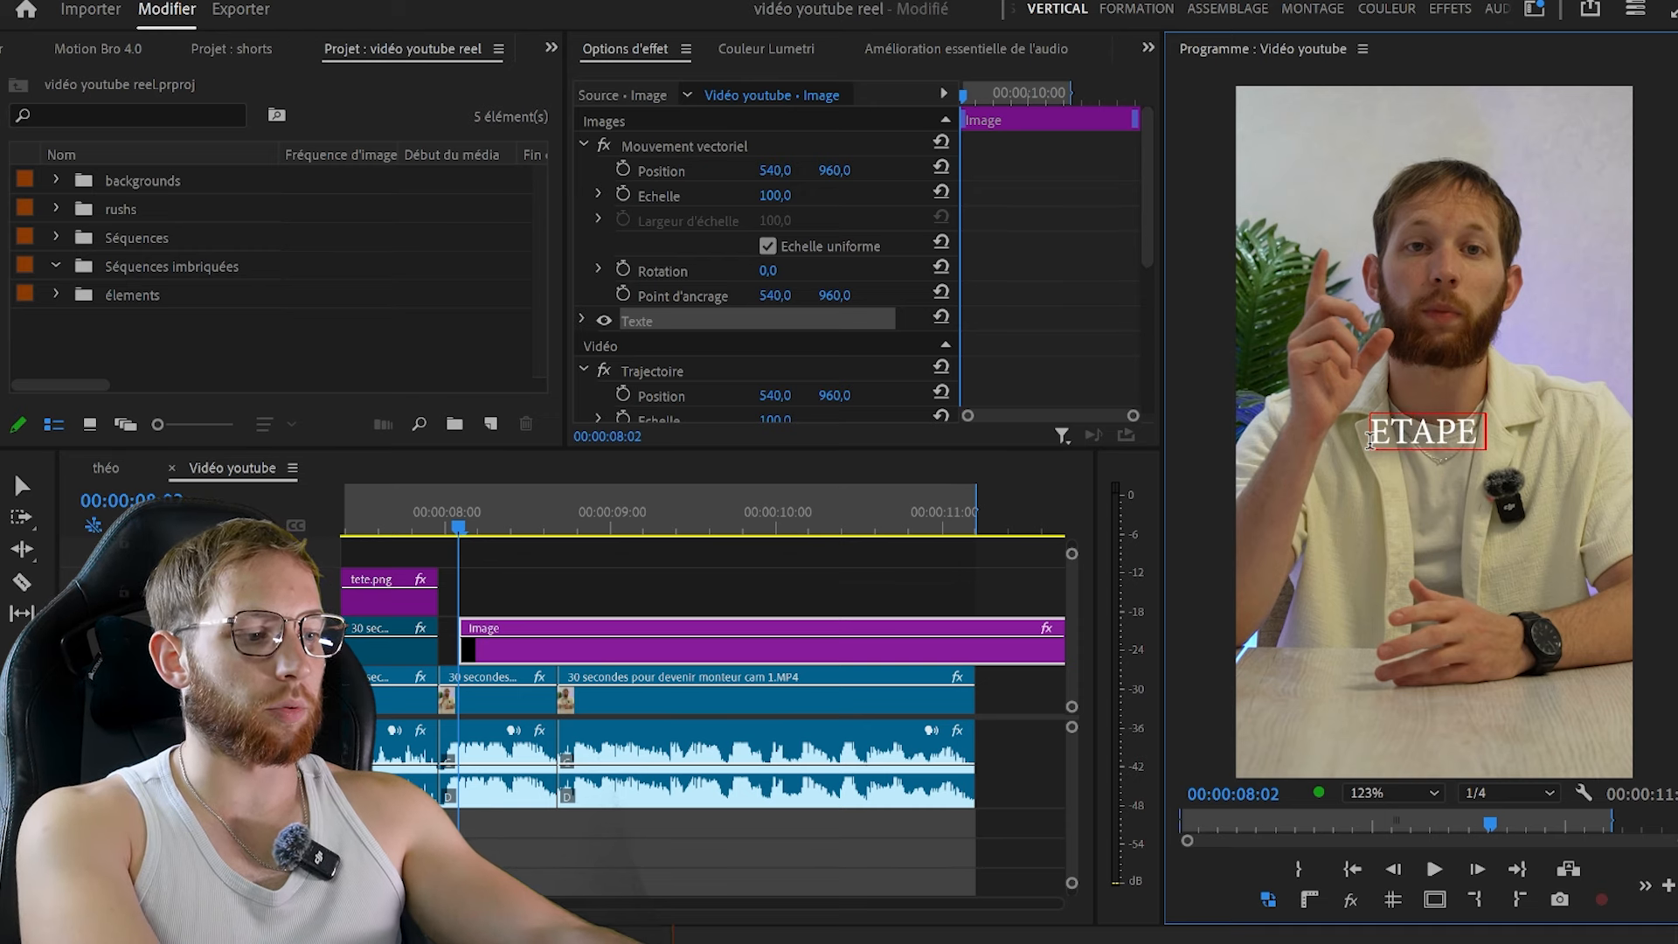
Duplicate the ETAPE 1 title on the track above, change the copy's text to "LOGICIEL" and cut it to the segment's length
click(510, 589)
key(=)
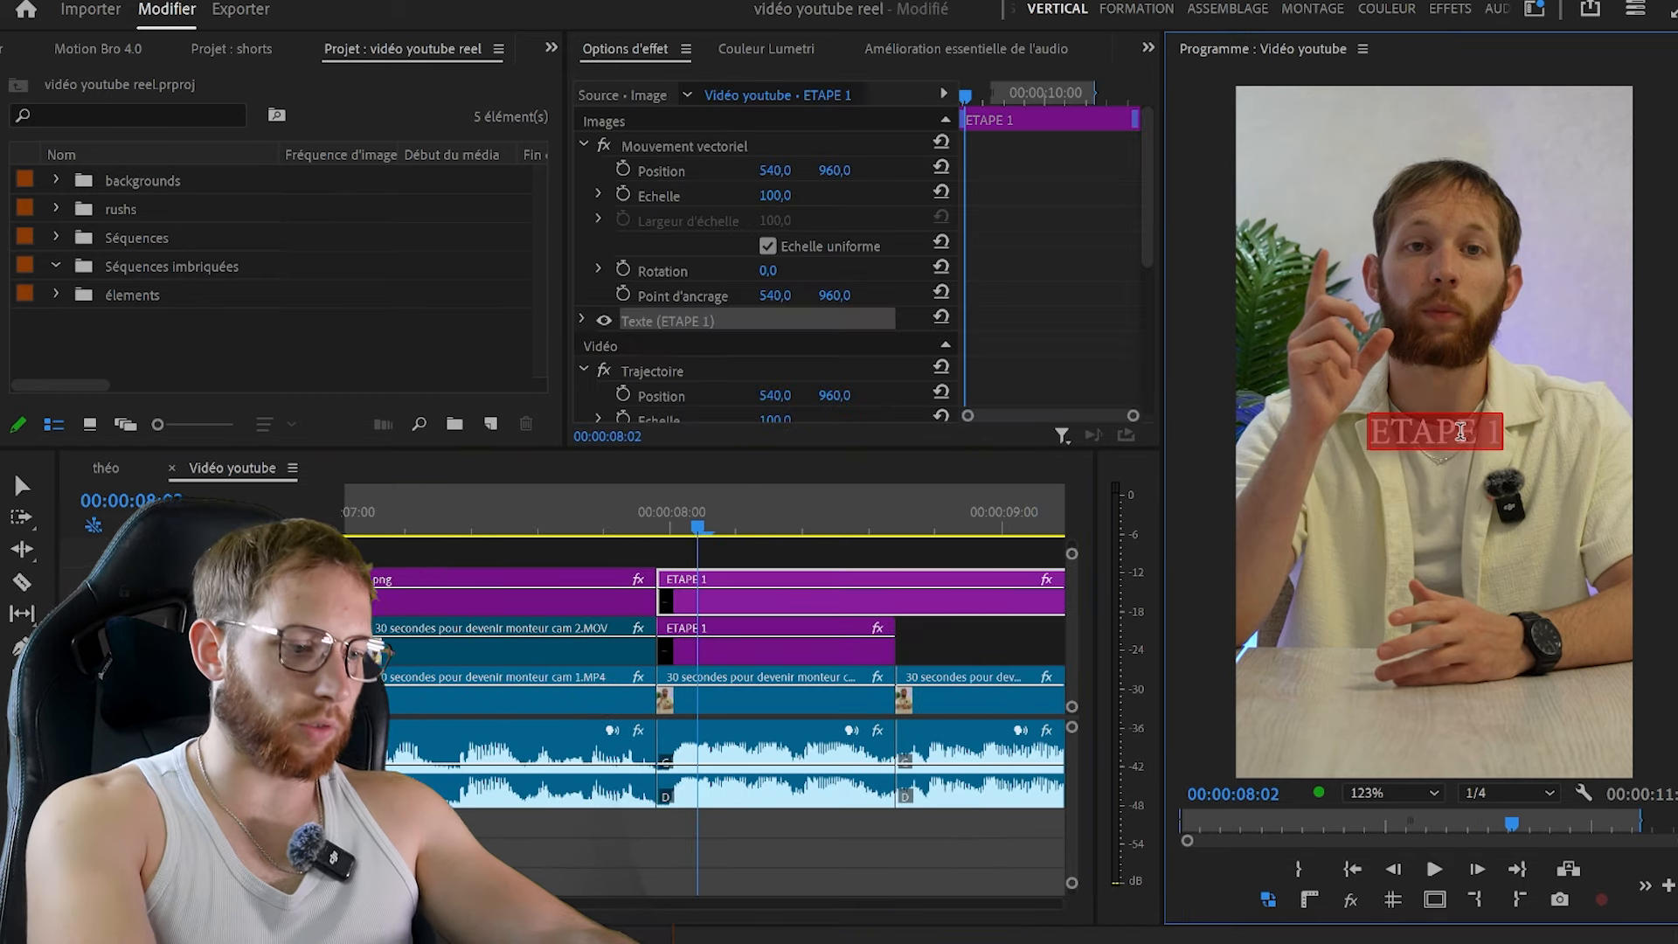
text(LOGICIEL)
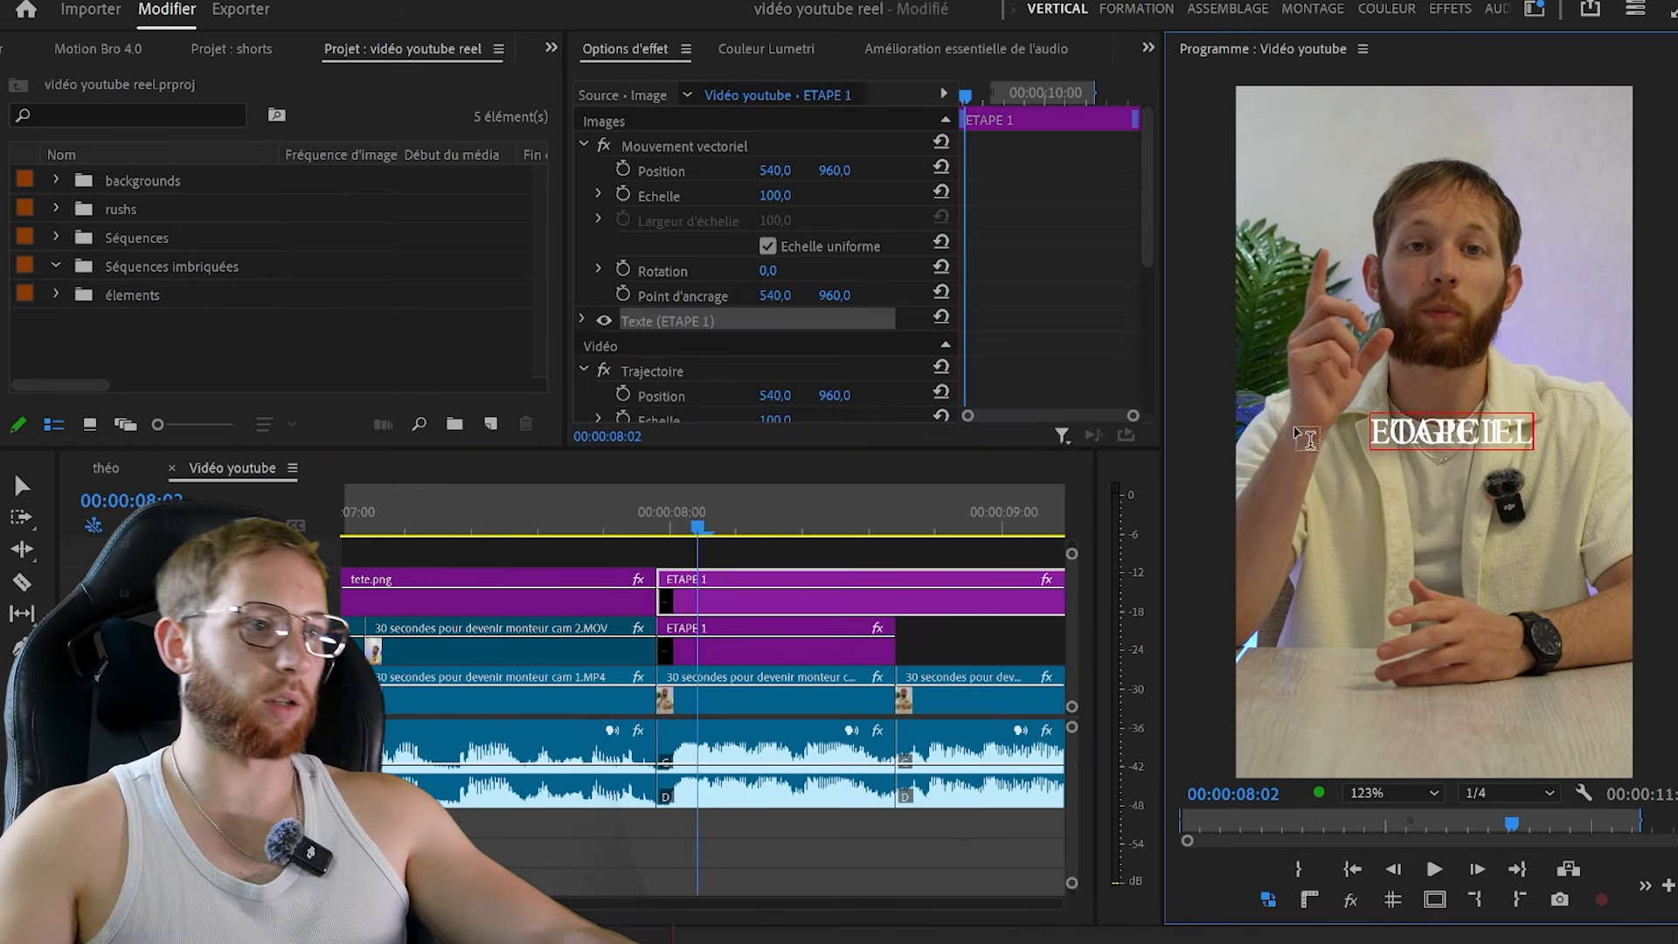
text(c)
click(898, 598)
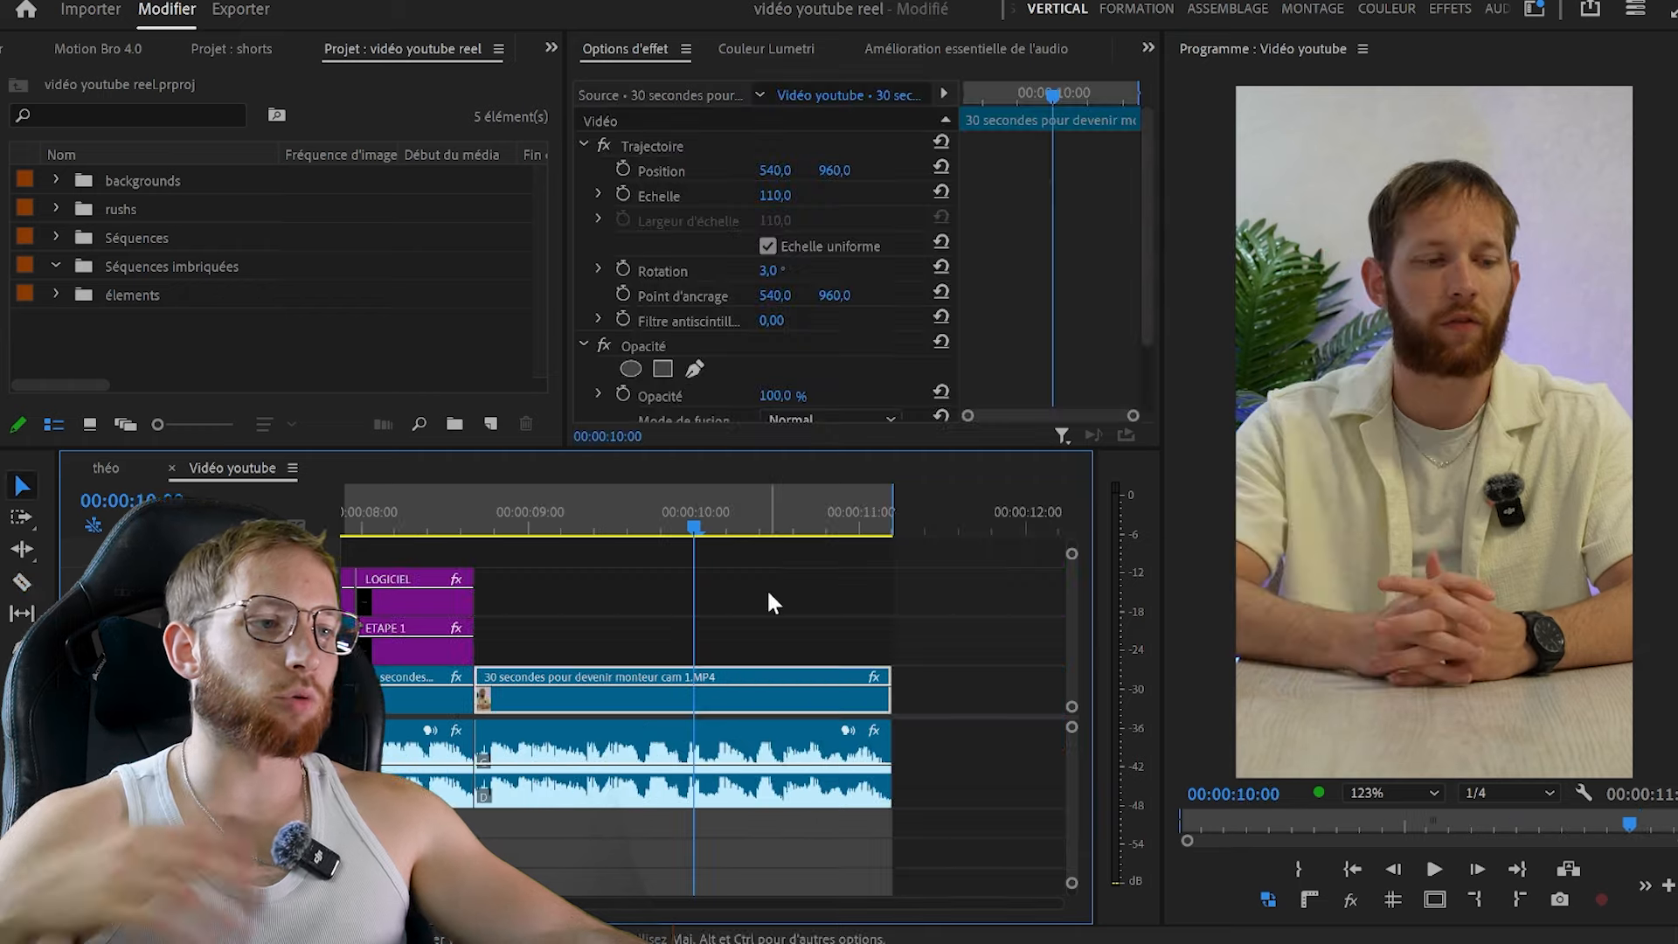
Copy the Premiere Pro logo clip above the final cam 1 segment near 00:00:10:00 and shorten it
scroll(774, 639, up, 3)
scroll(751, 663, left, 5)
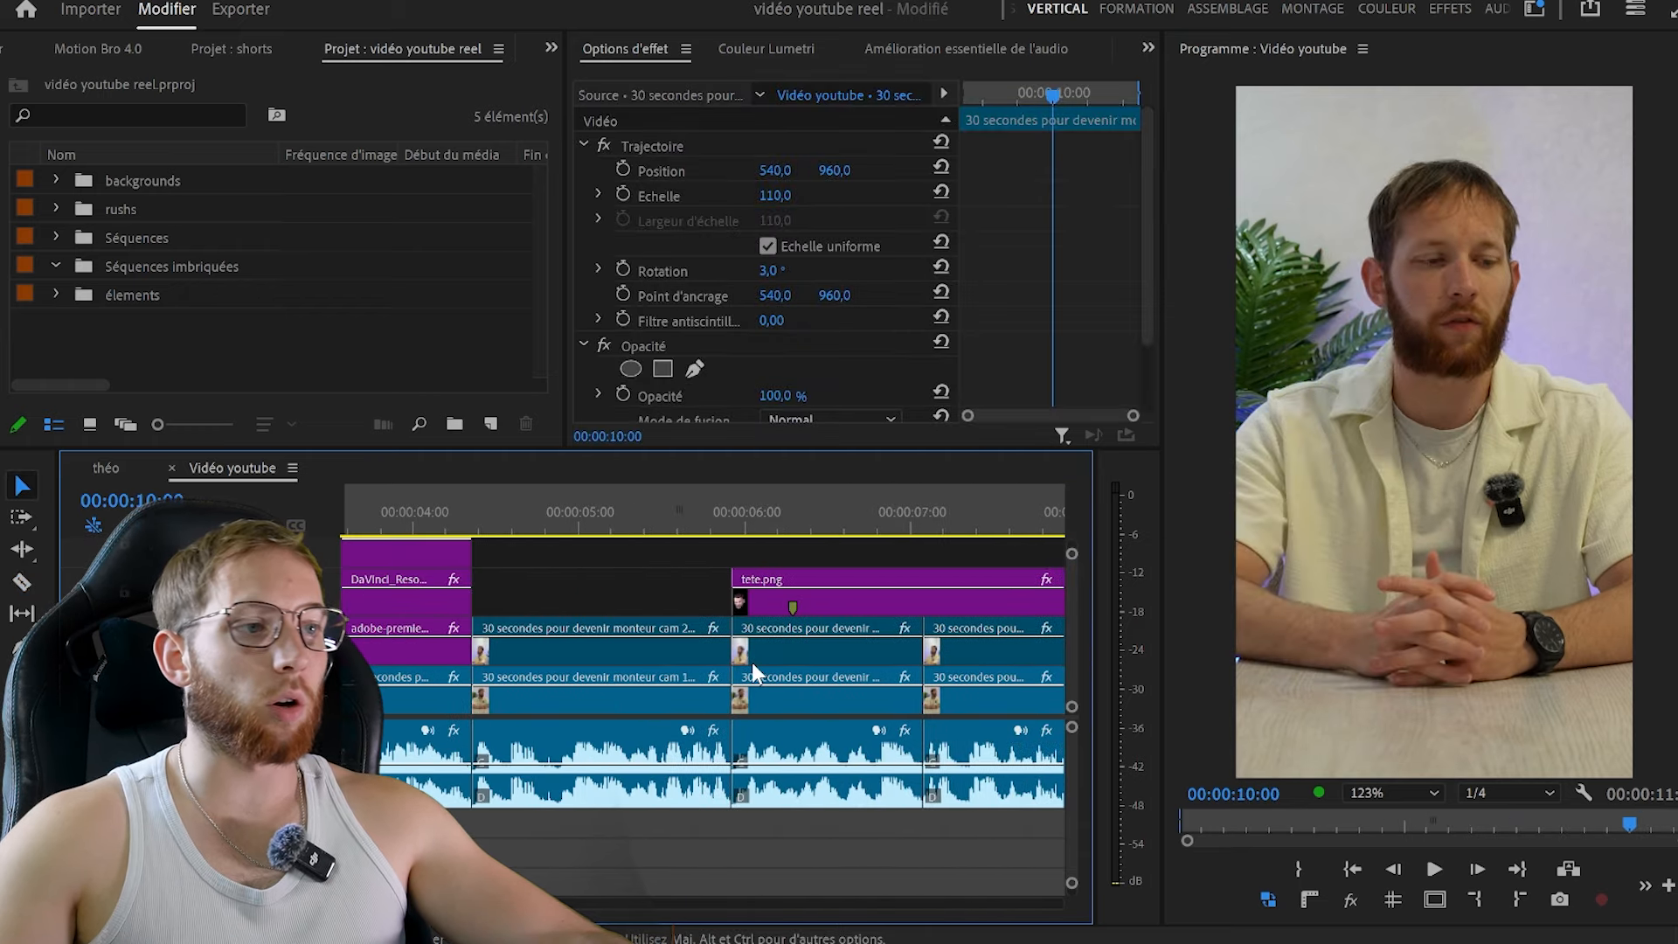
click(655, 642)
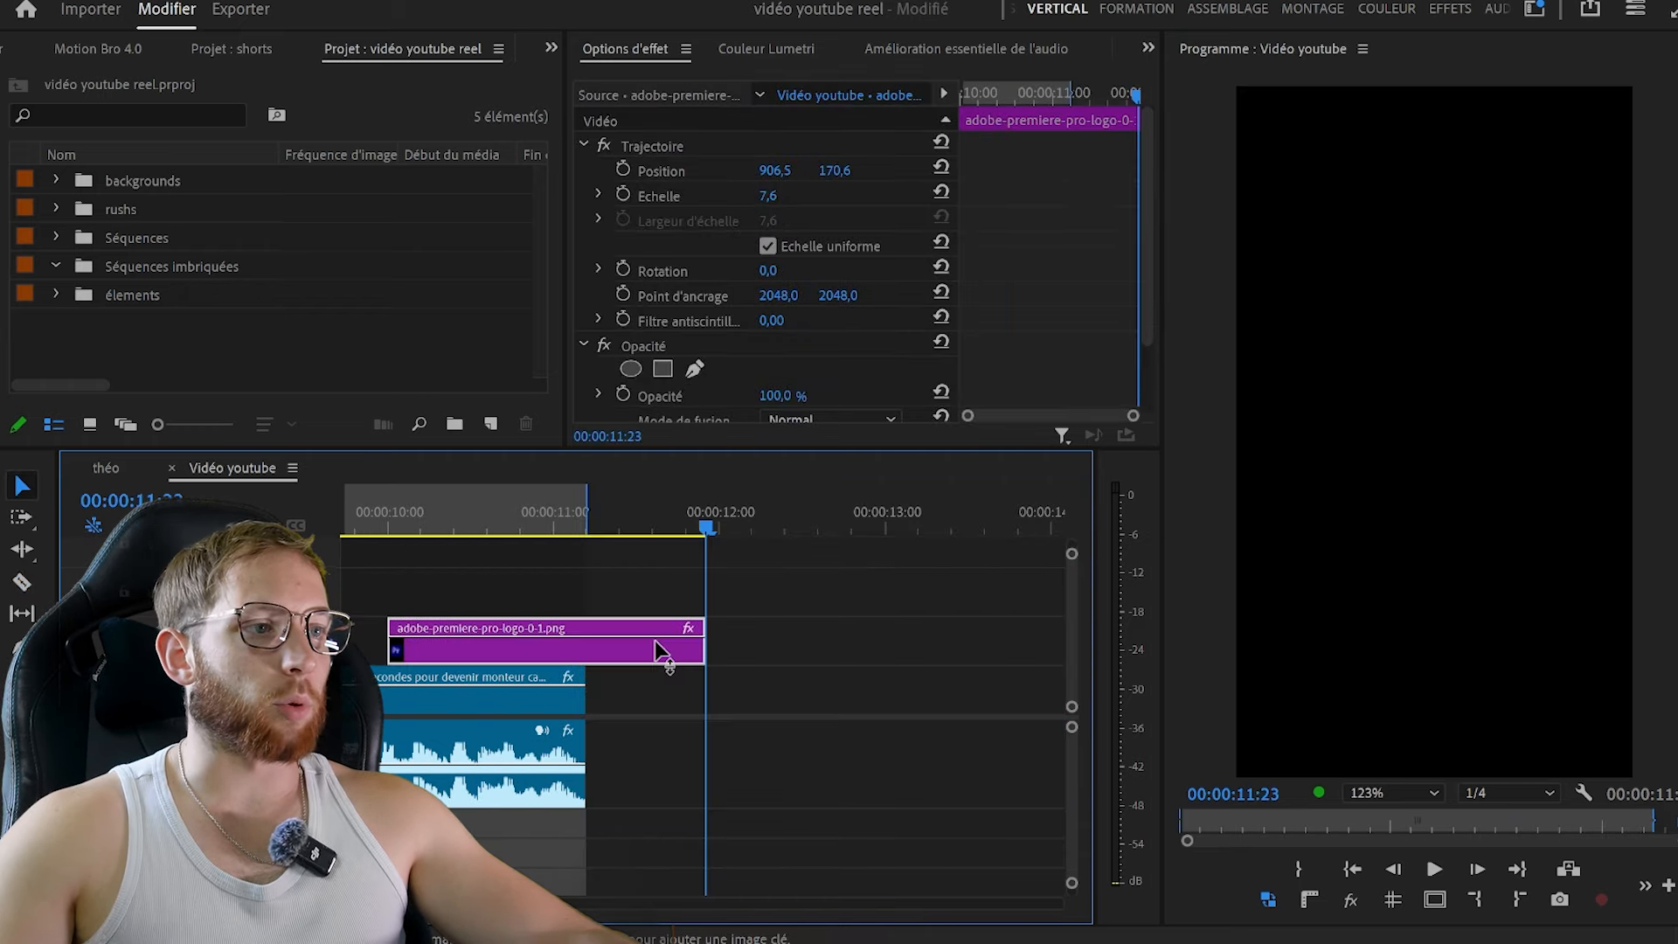
scroll(551, 637, left, 3)
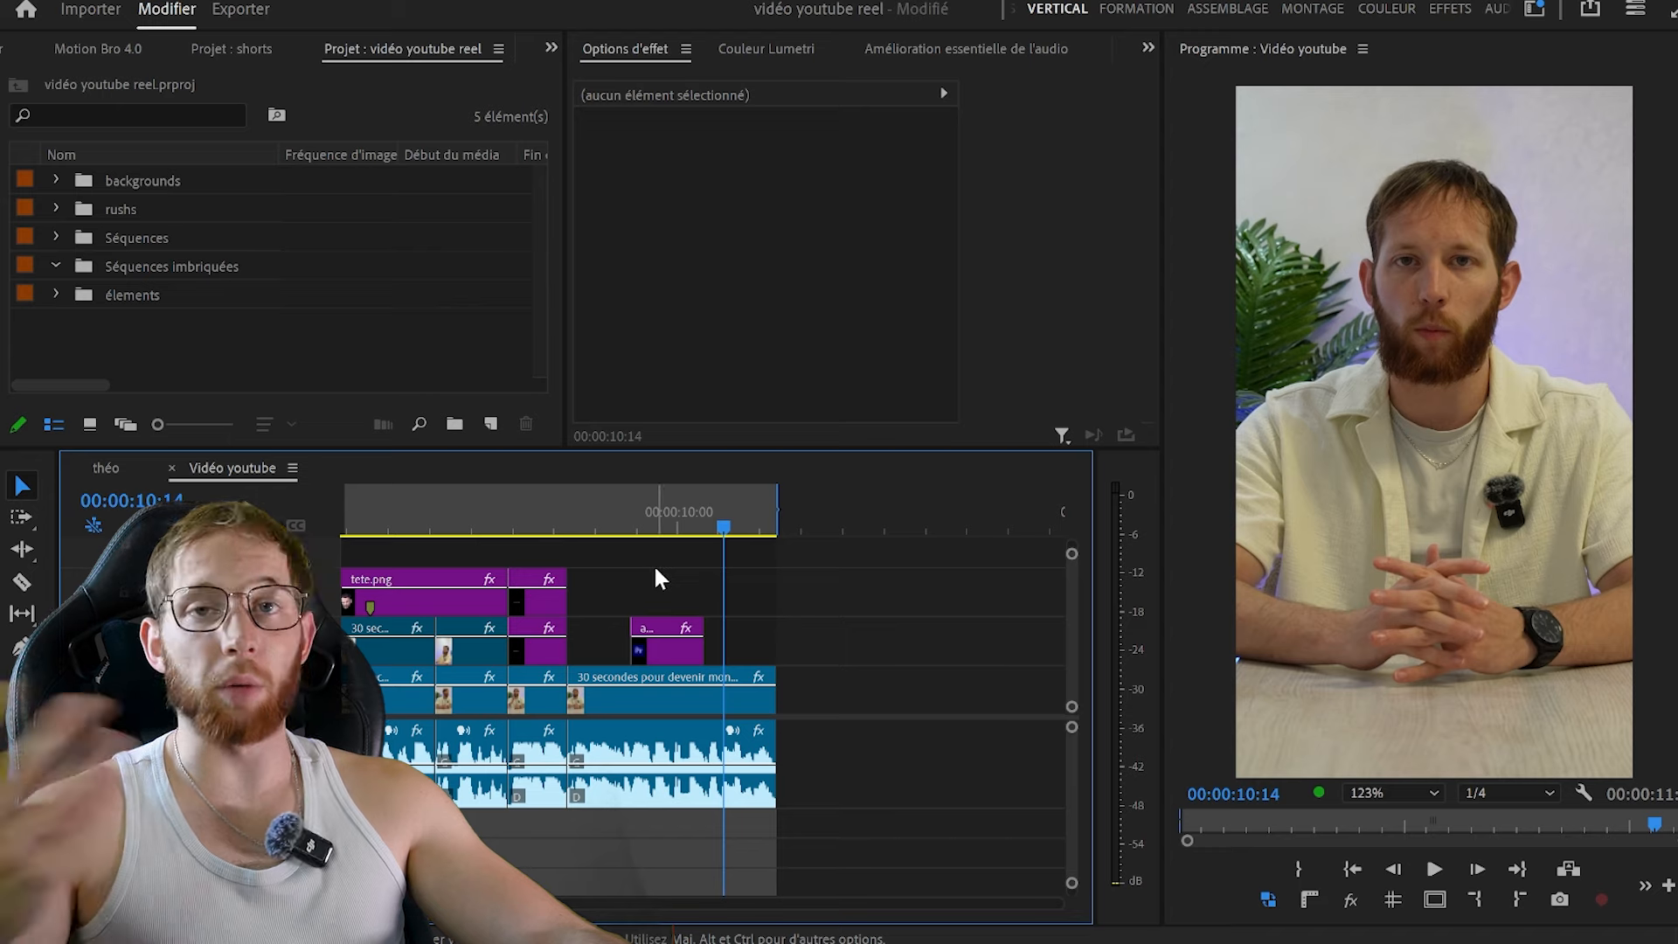
drag(703, 651, 688, 656)
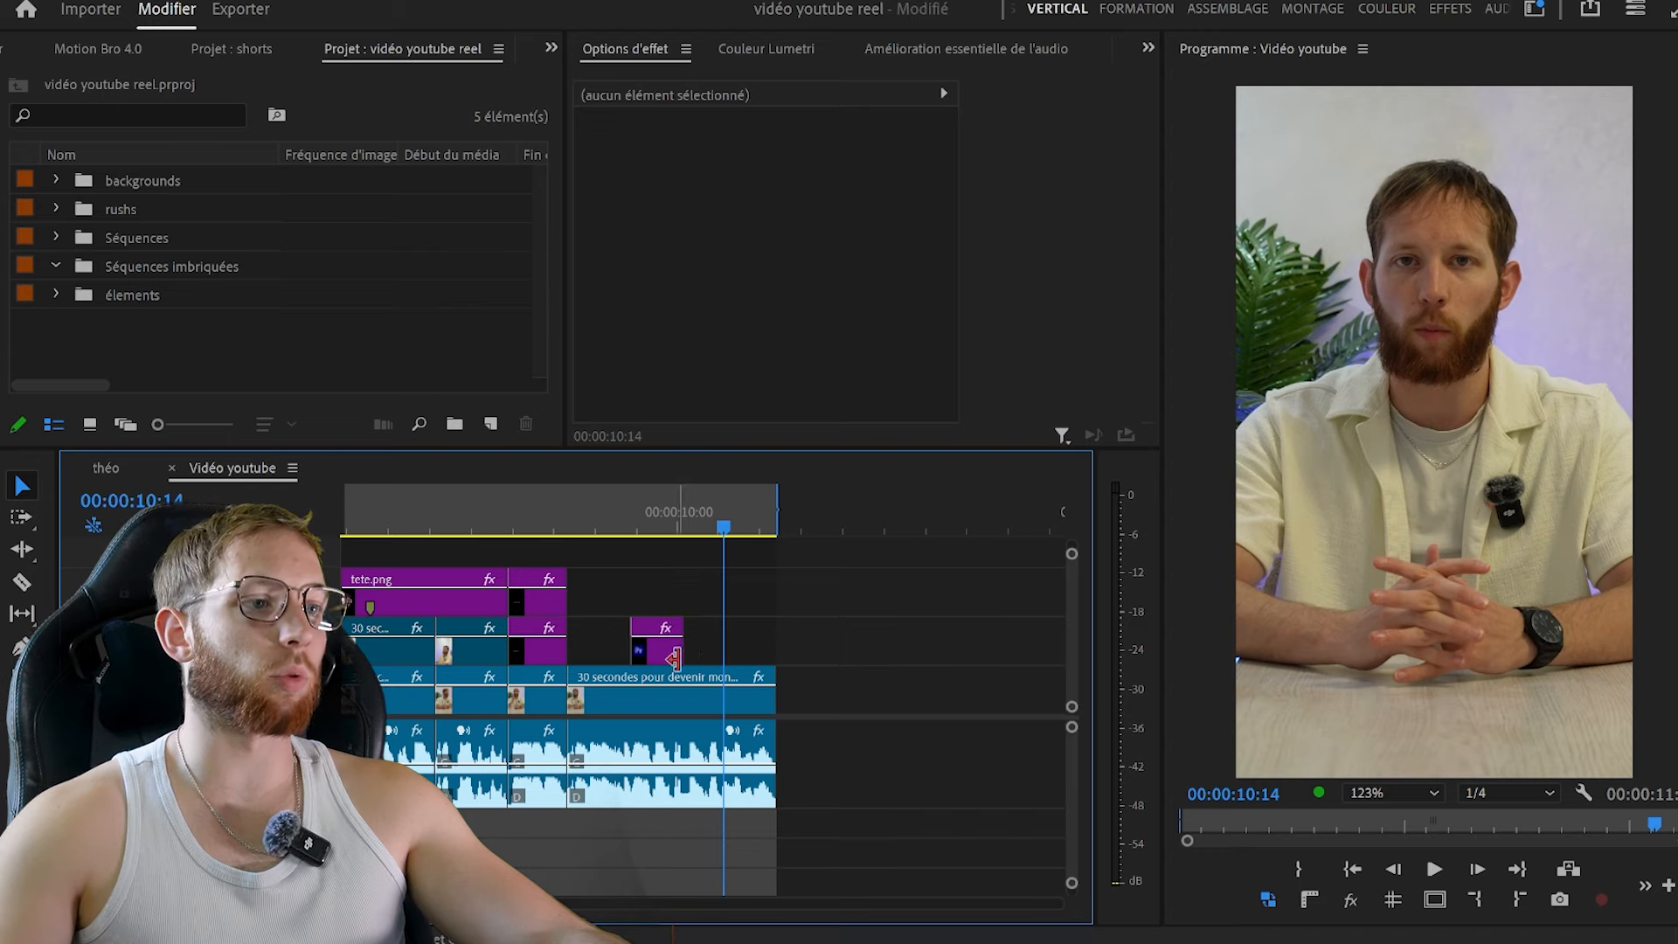
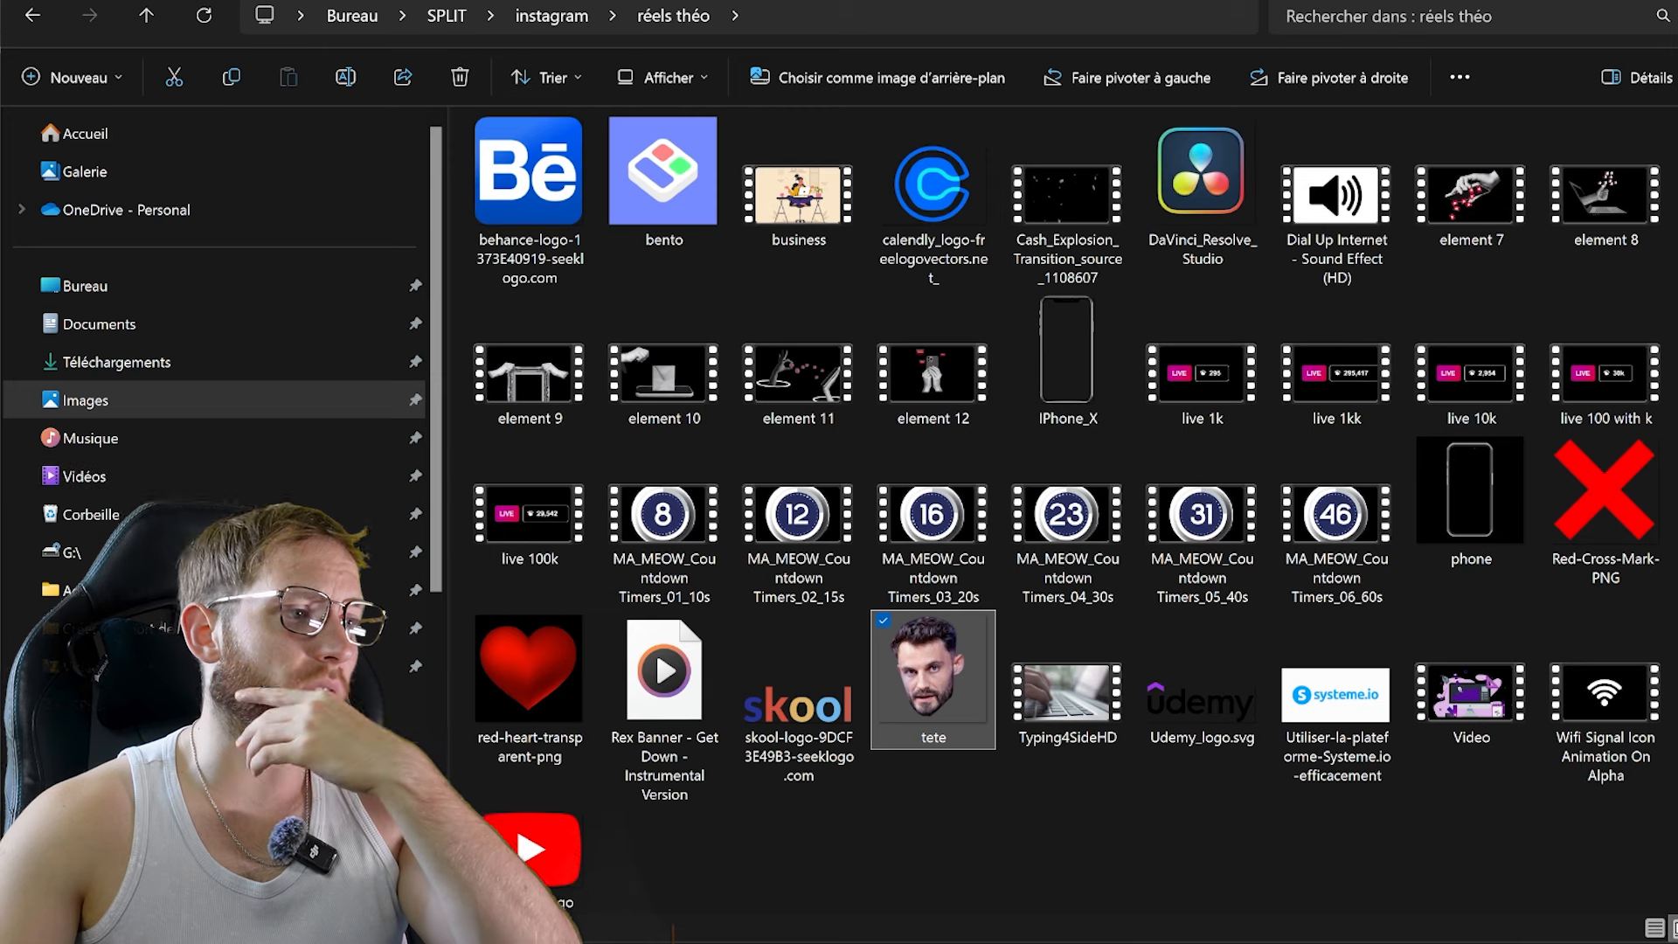
click(170, 479)
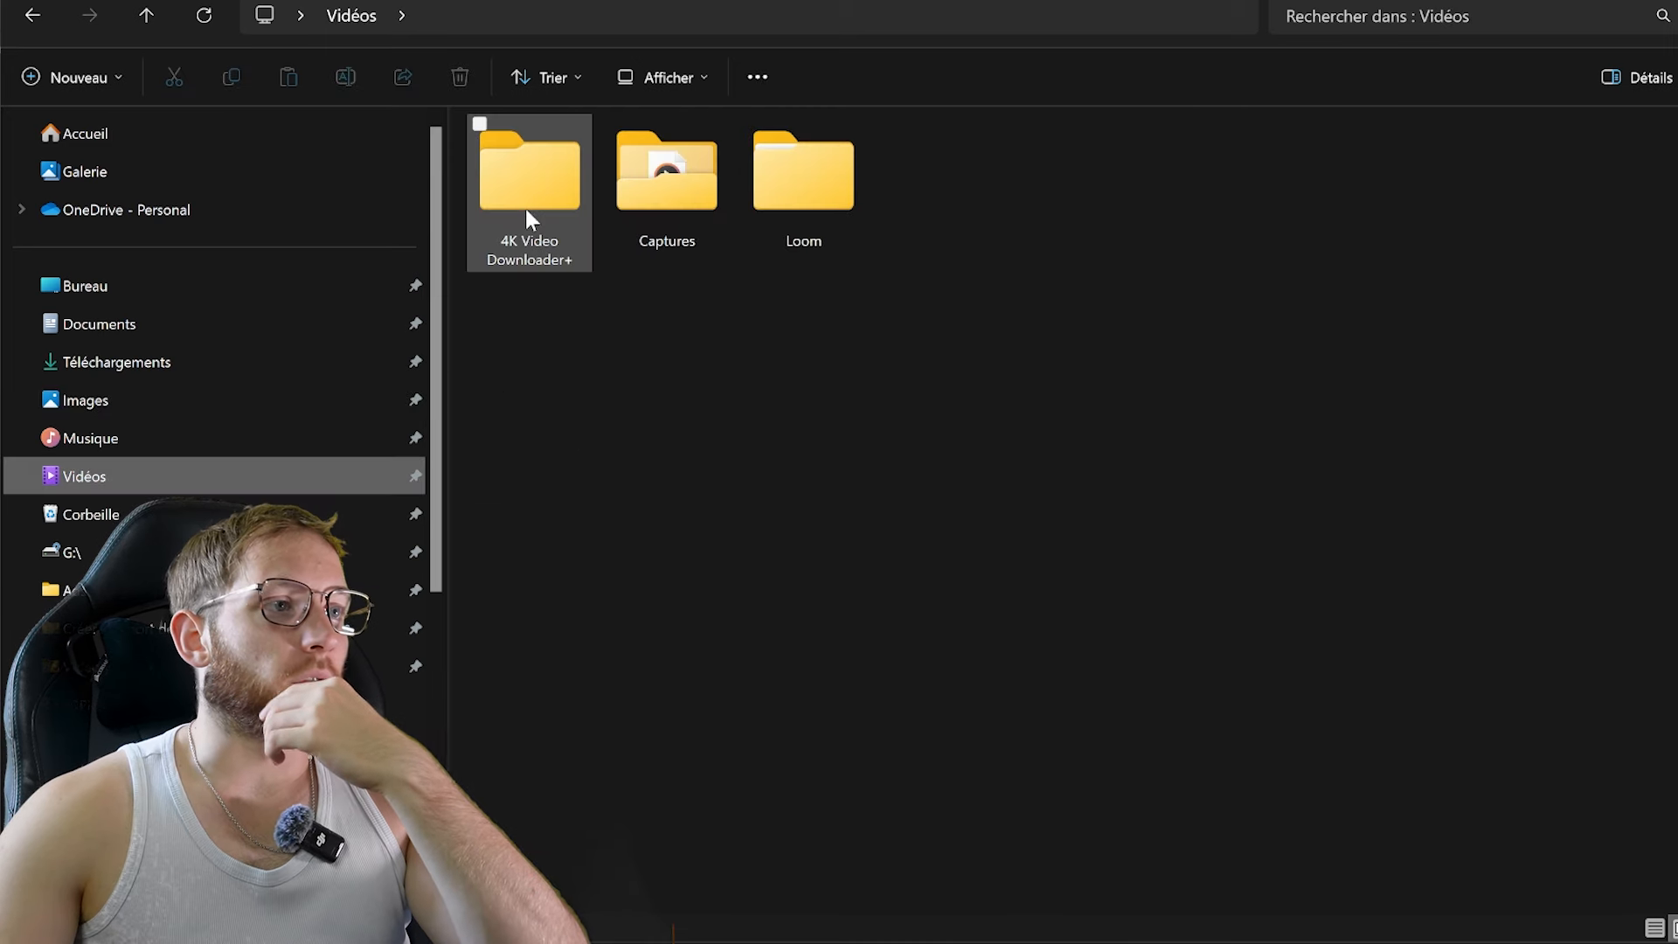
double_click(680, 213)
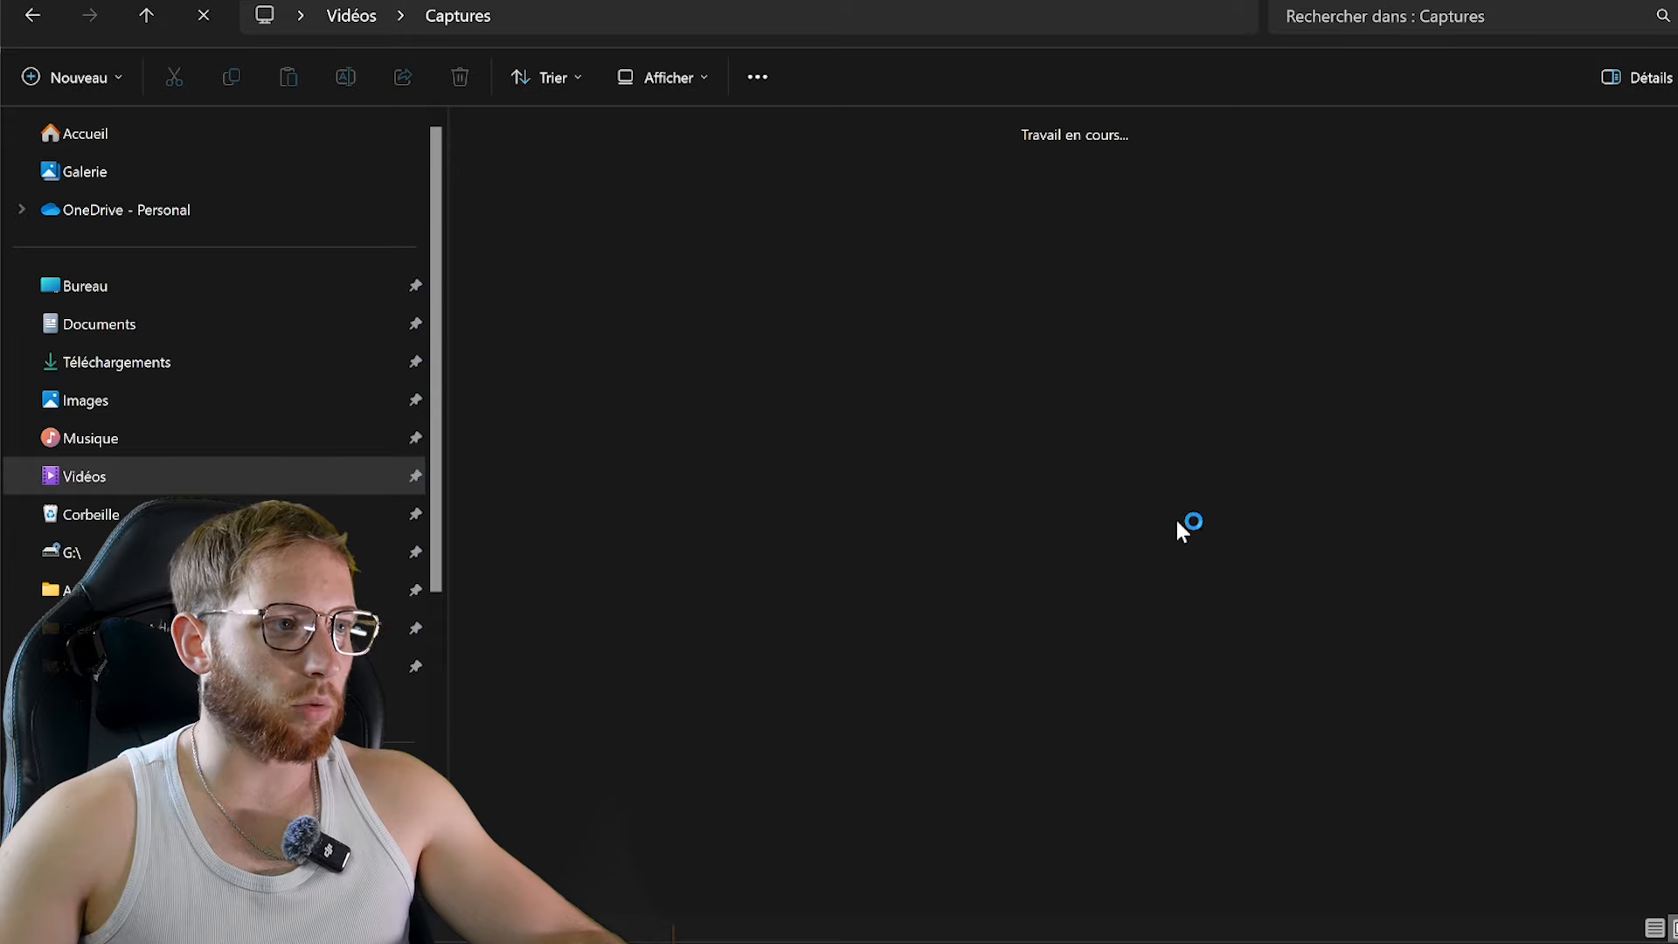
scroll(1175, 551, down, 1)
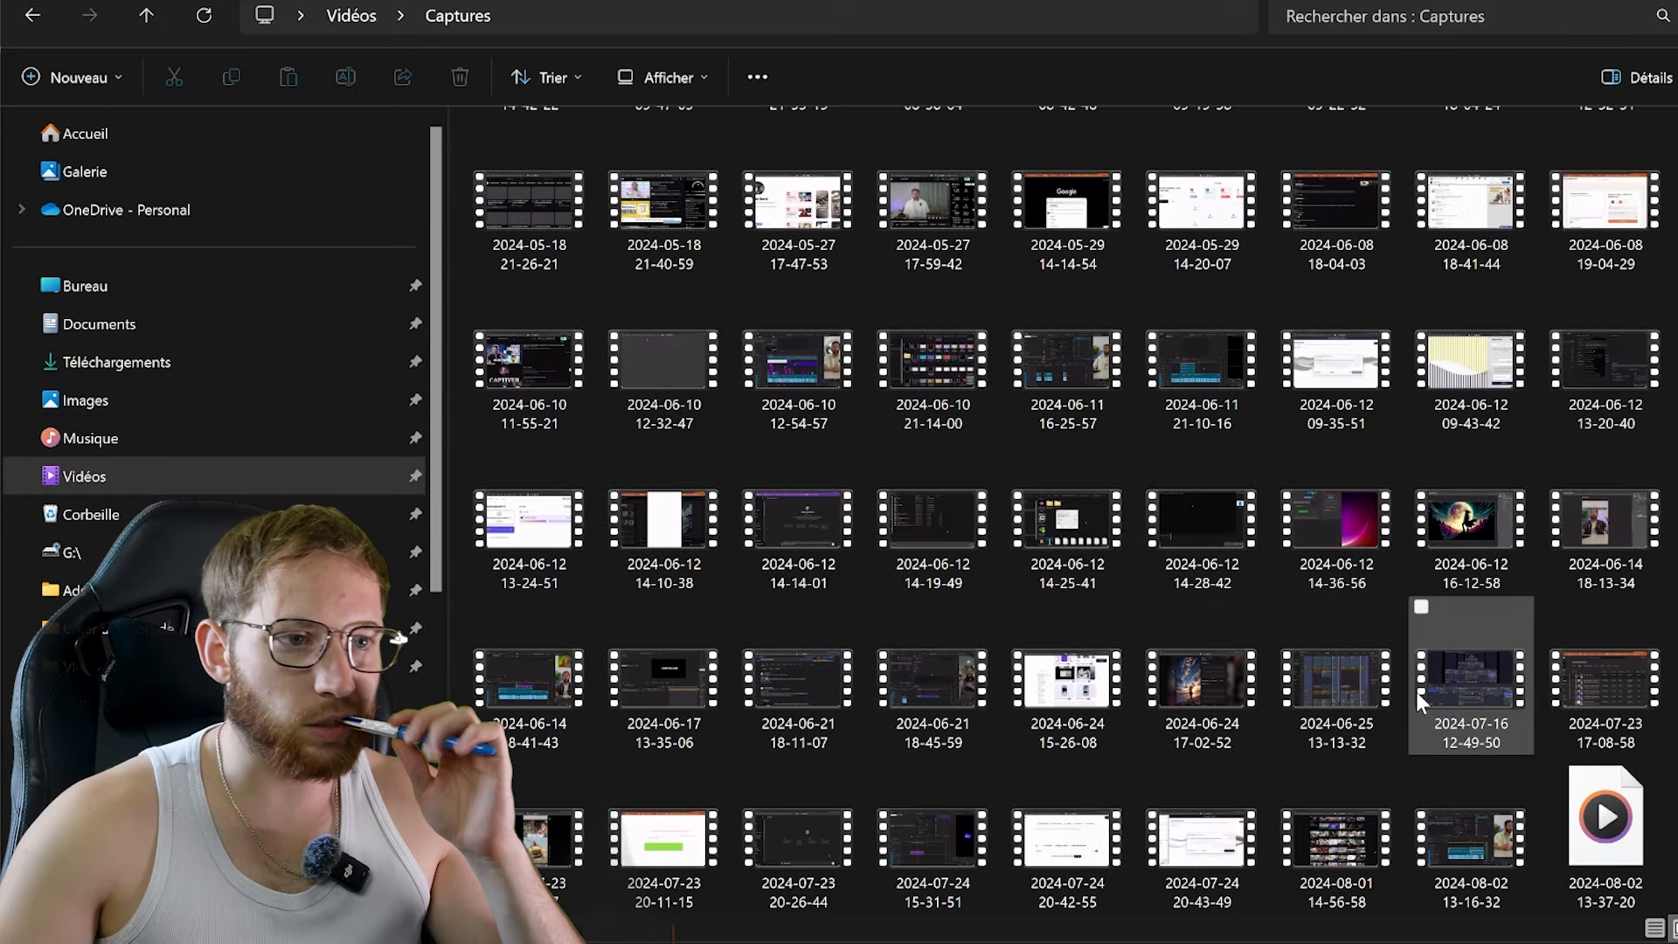
drag(1438, 861, 192, 353)
mouse_move(635, 346)
mouse_down()
mouse_move(663, 344)
mouse_move(614, 345)
mouse_up()
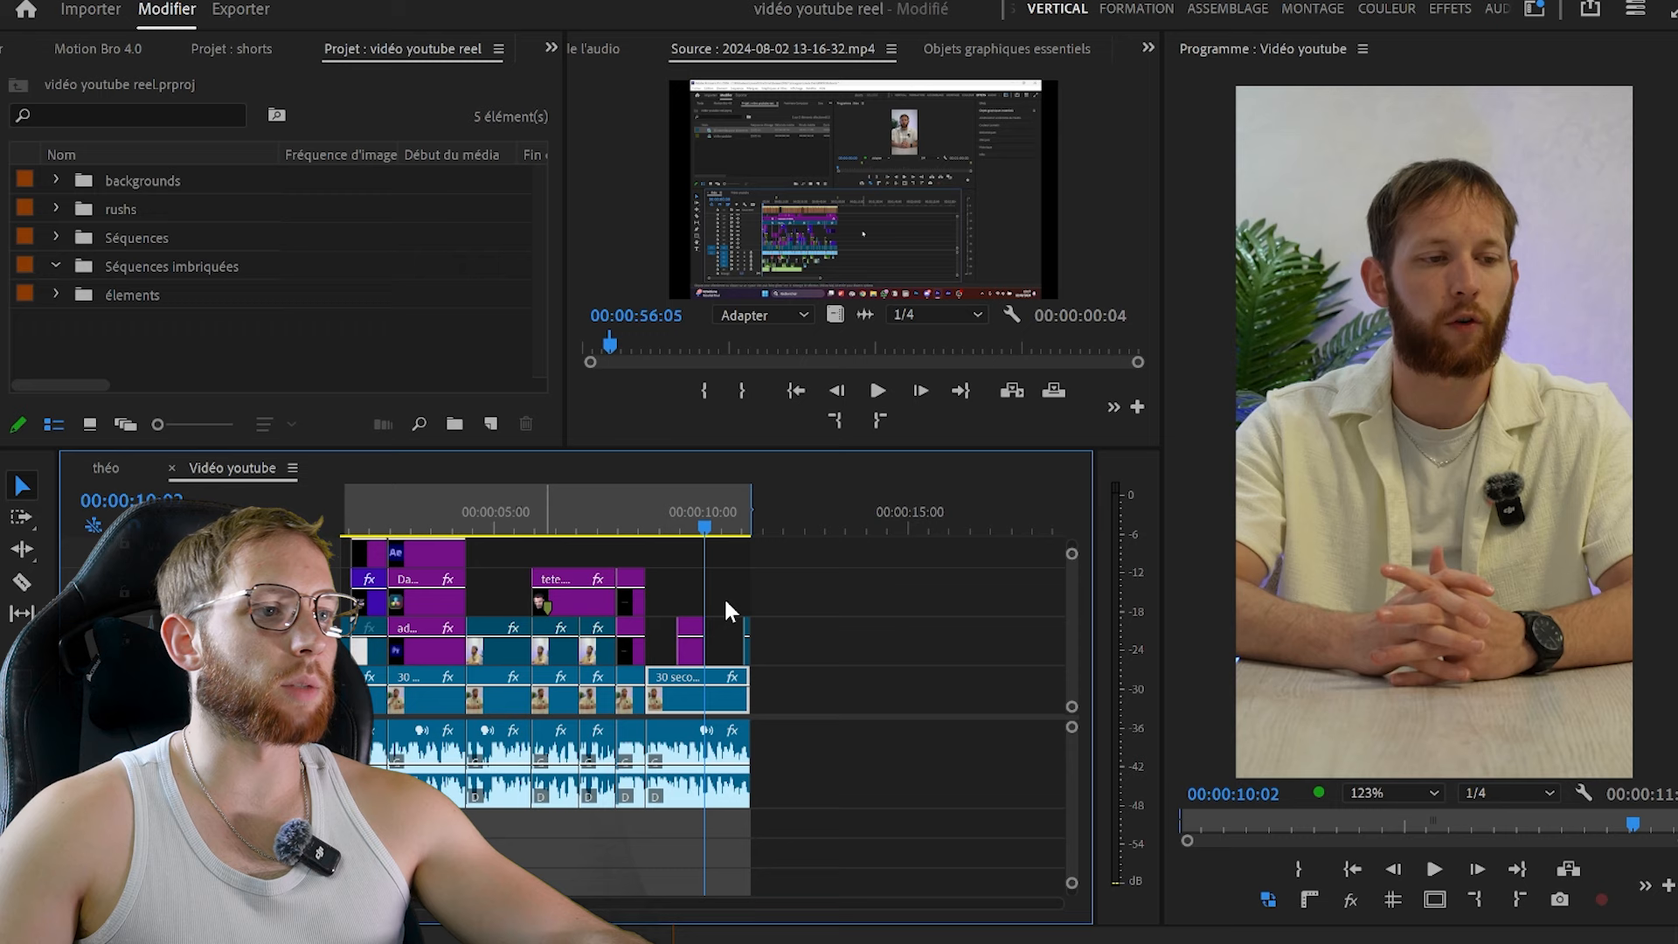
Extend the screen capture back to the Premiere Pro logo clip's end and enlarge it to about scale 263.8 at position 1305.4, 34.1
key(=)
key(=)
key(=)
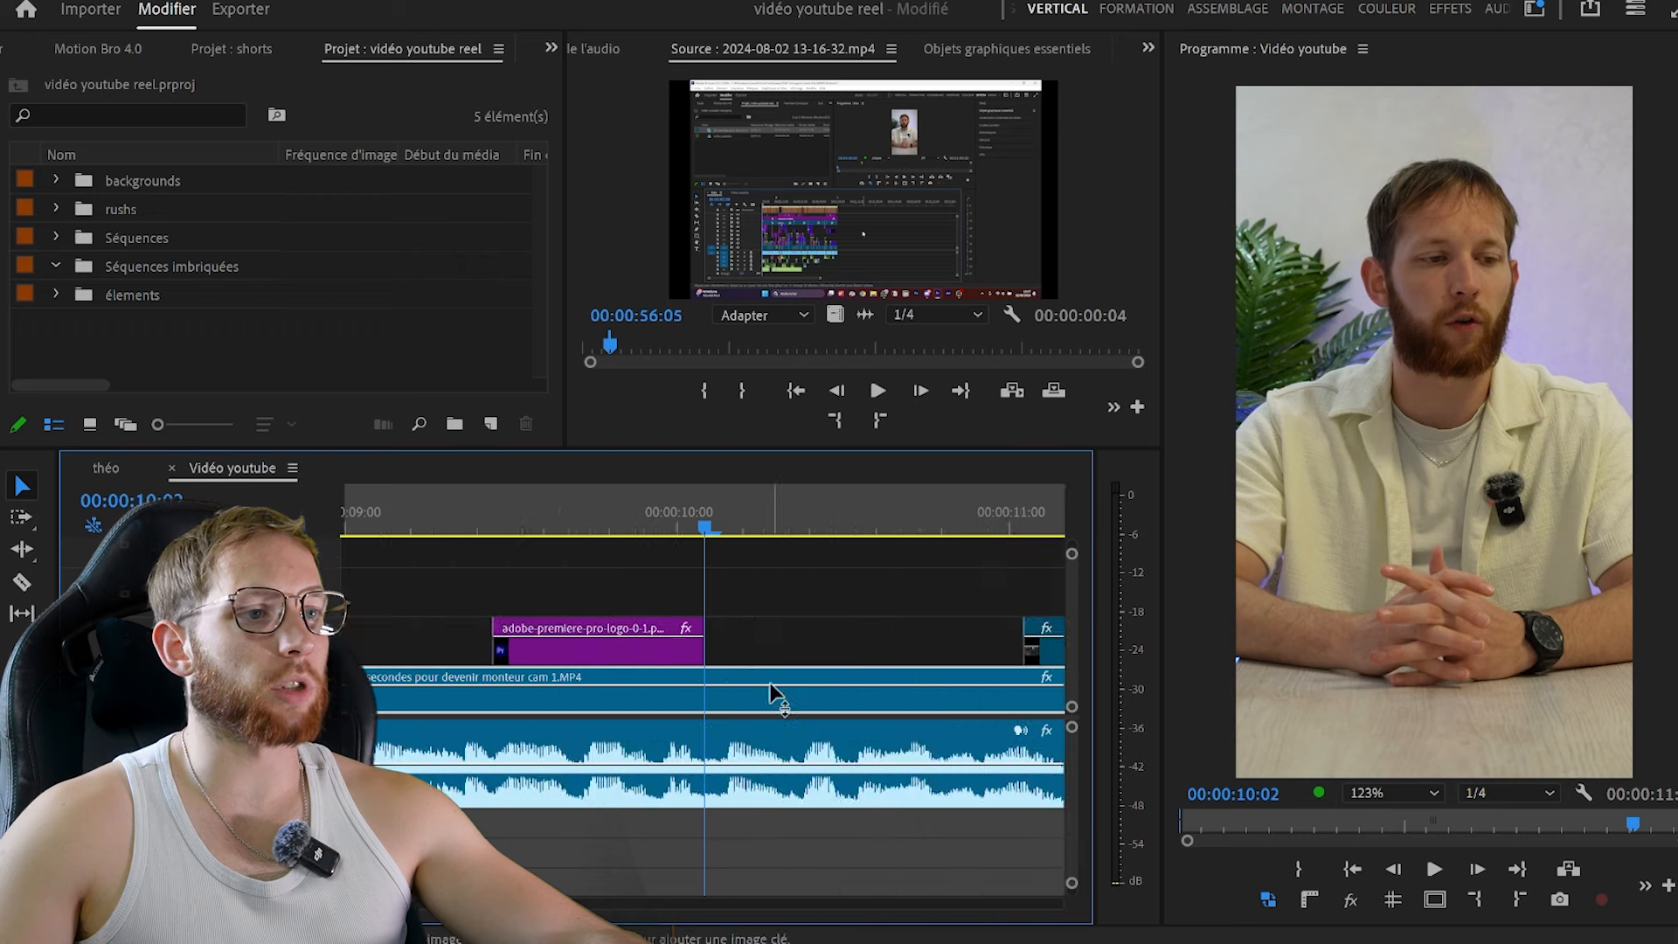
mouse_move(890, 653)
mouse_down()
mouse_move(551, 649)
mouse_move(871, 645)
mouse_up()
double_click(1462, 517)
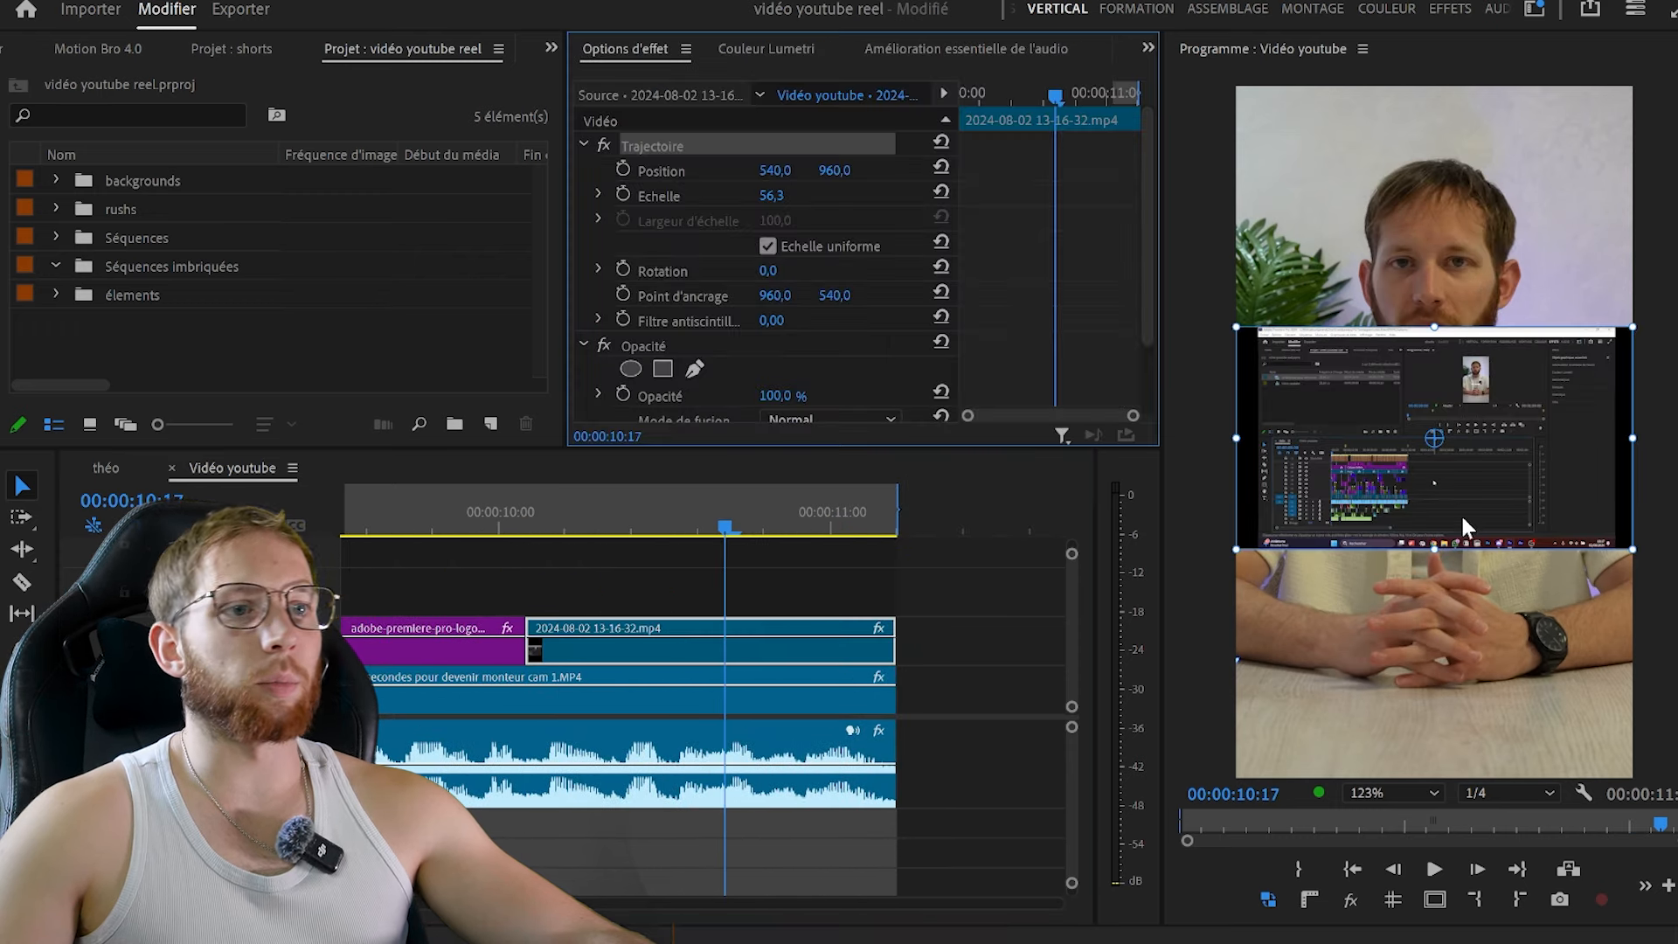
drag(1435, 549, 1506, 943)
drag(1390, 724, 1665, 383)
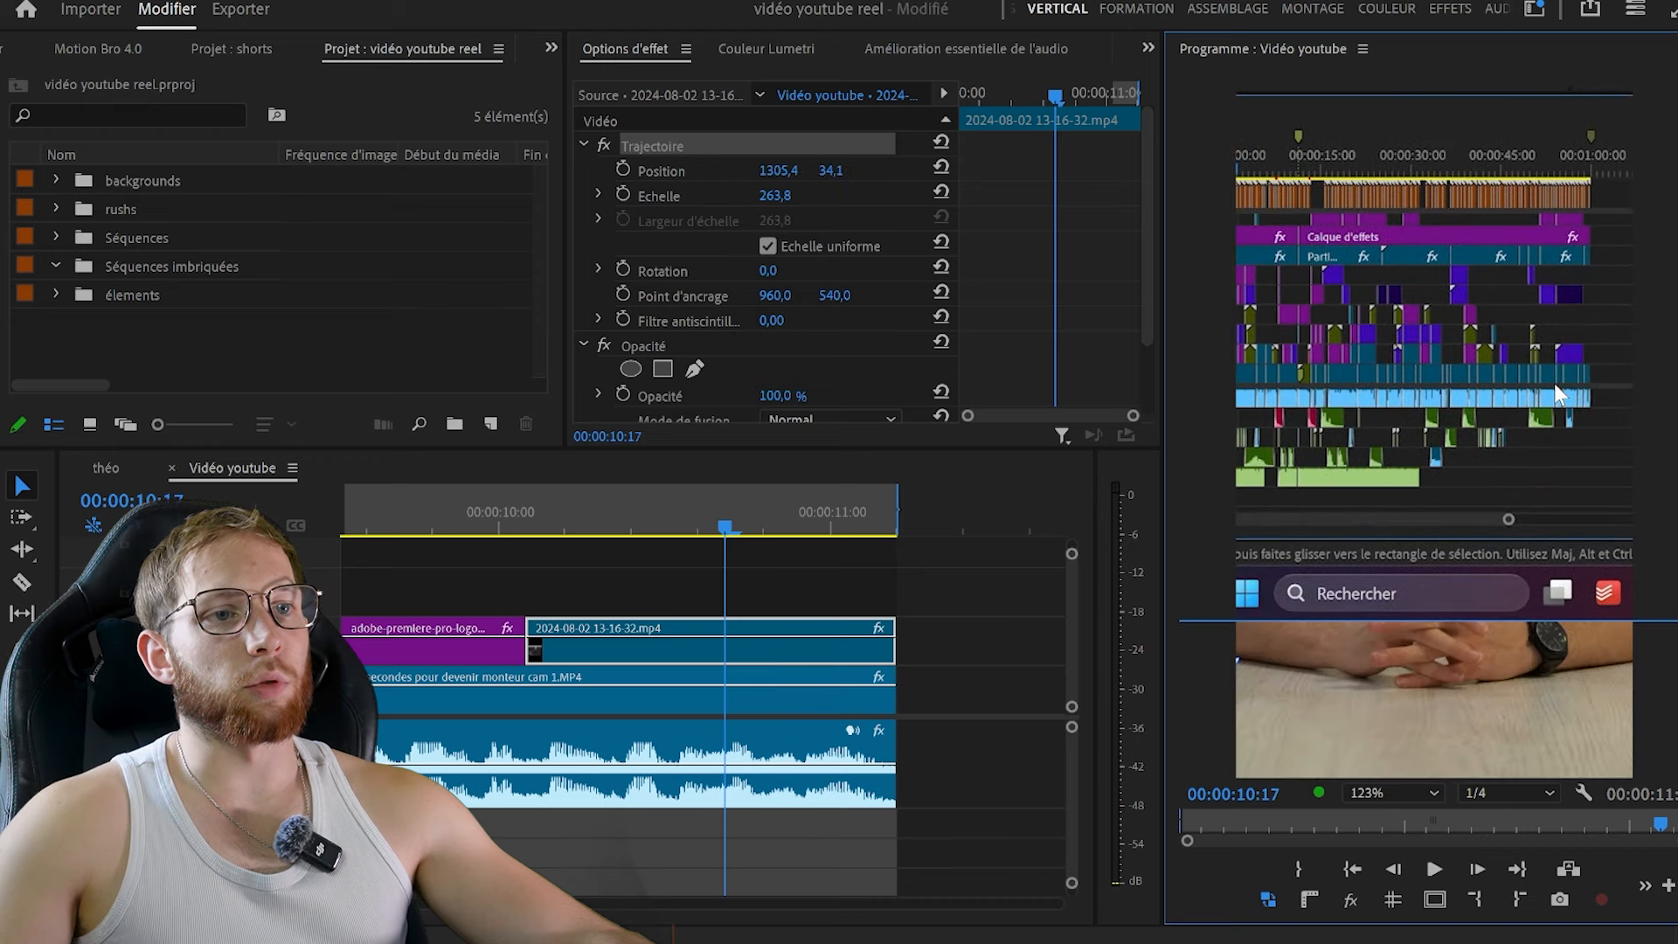
Unlock and show track V7 so the théo_1.mov cutout of the speaker sits in front of the layers below
click(874, 585)
key(minus)
key(minus)
key(minus)
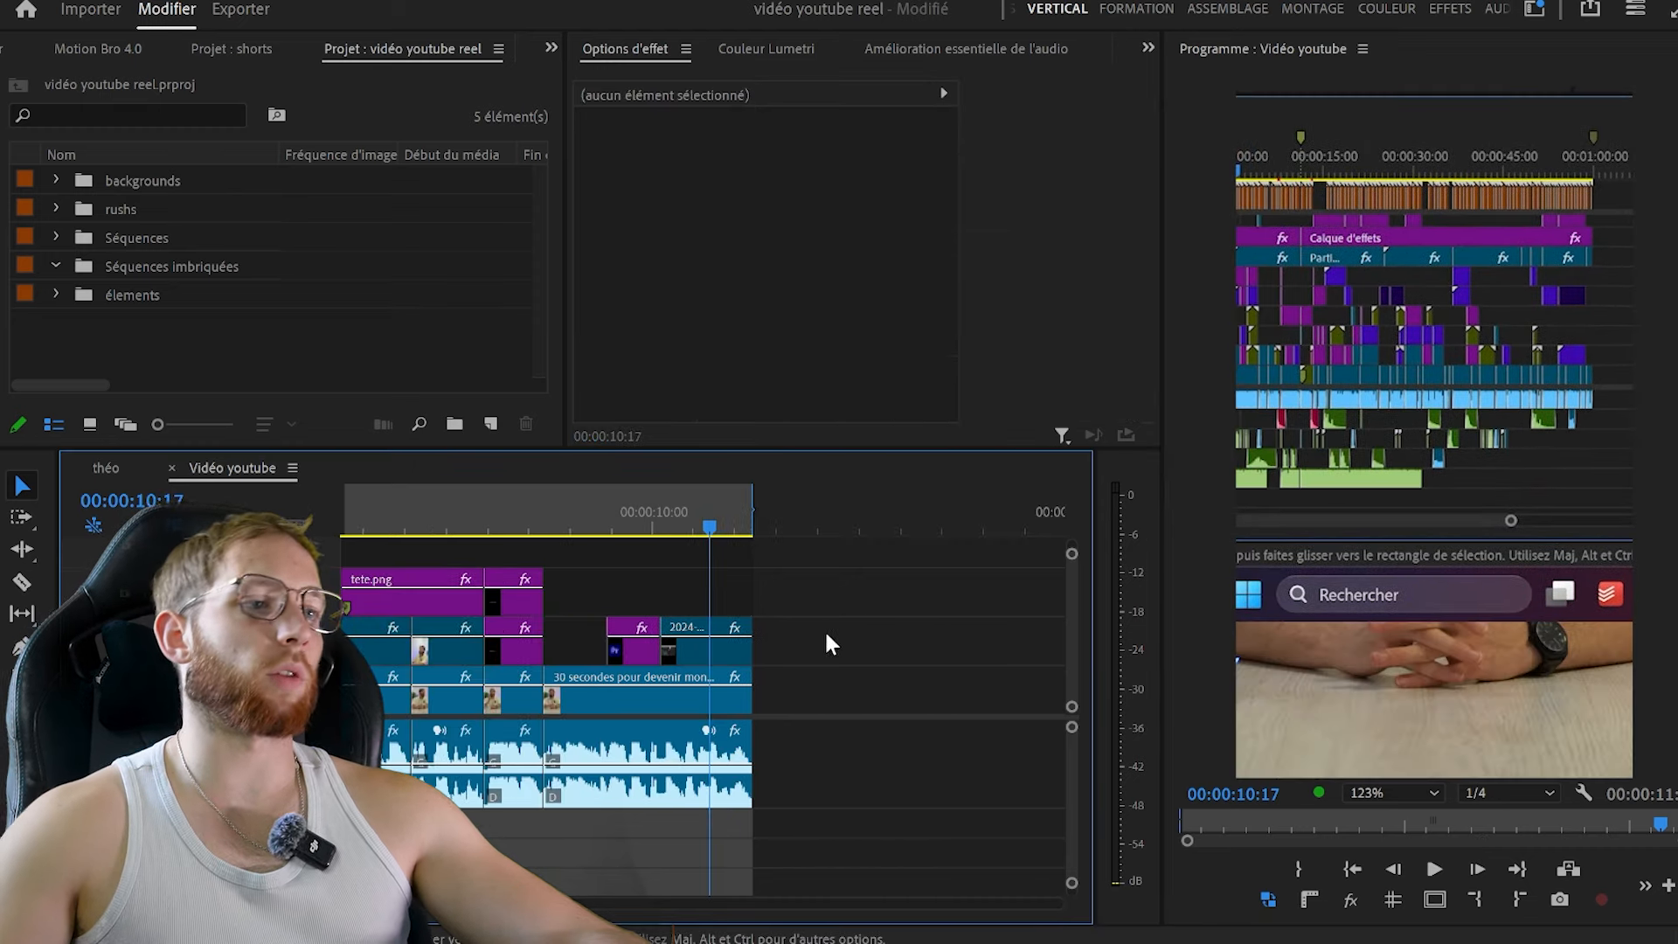
key(grave)
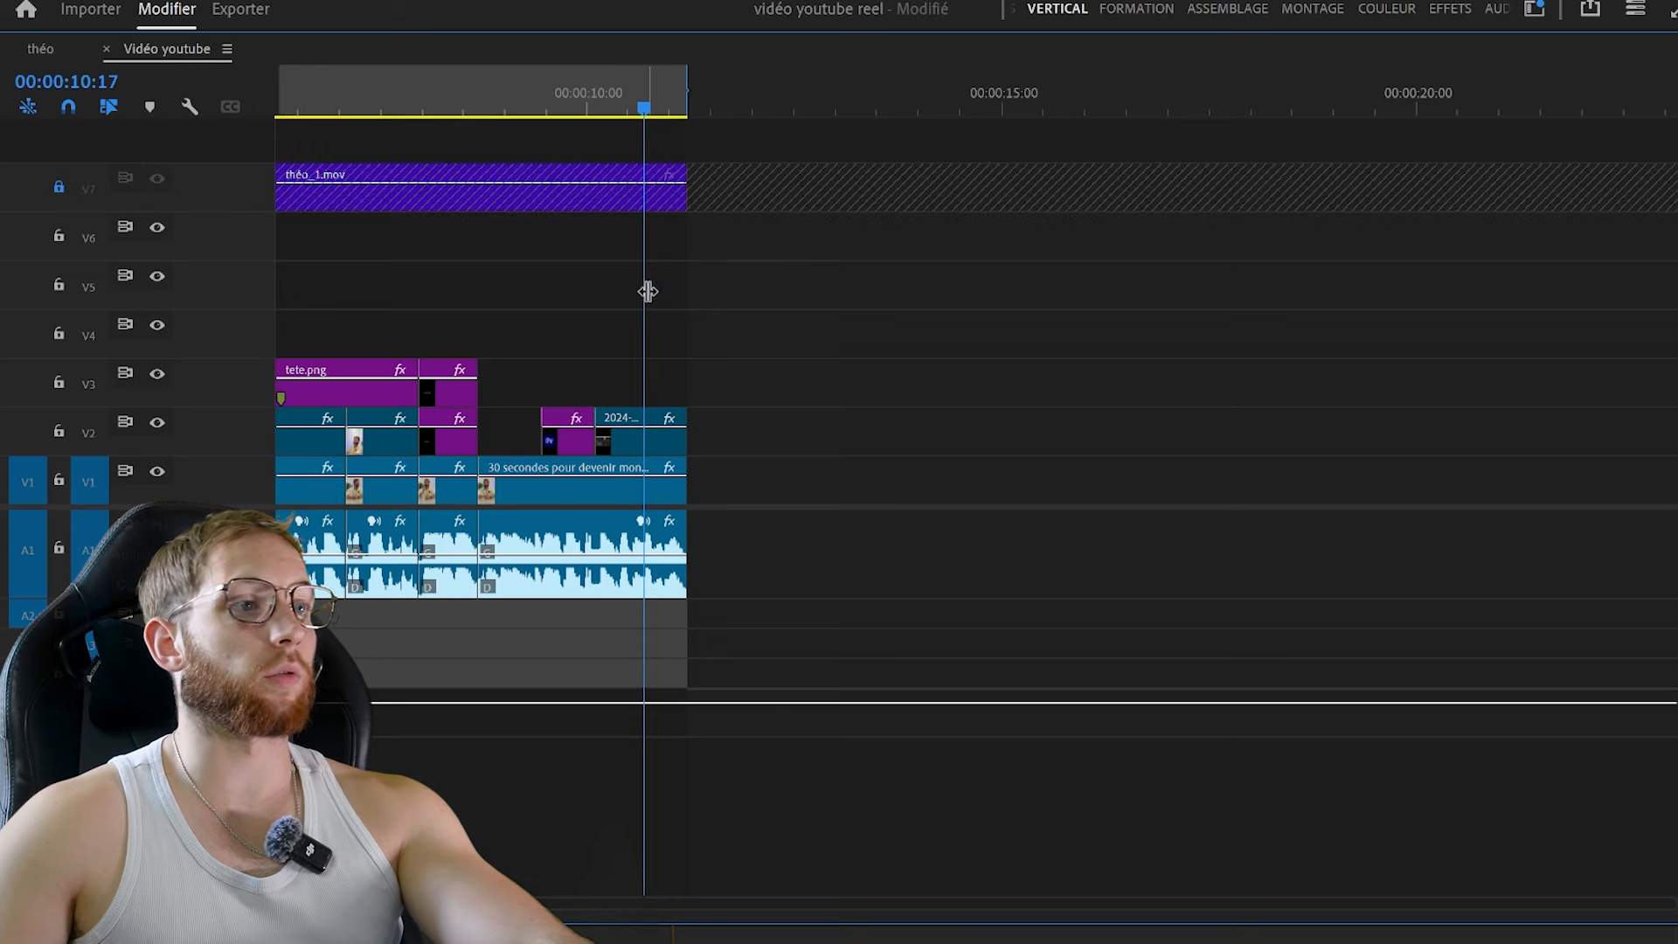
key(grave)
scroll(754, 523, up, 5)
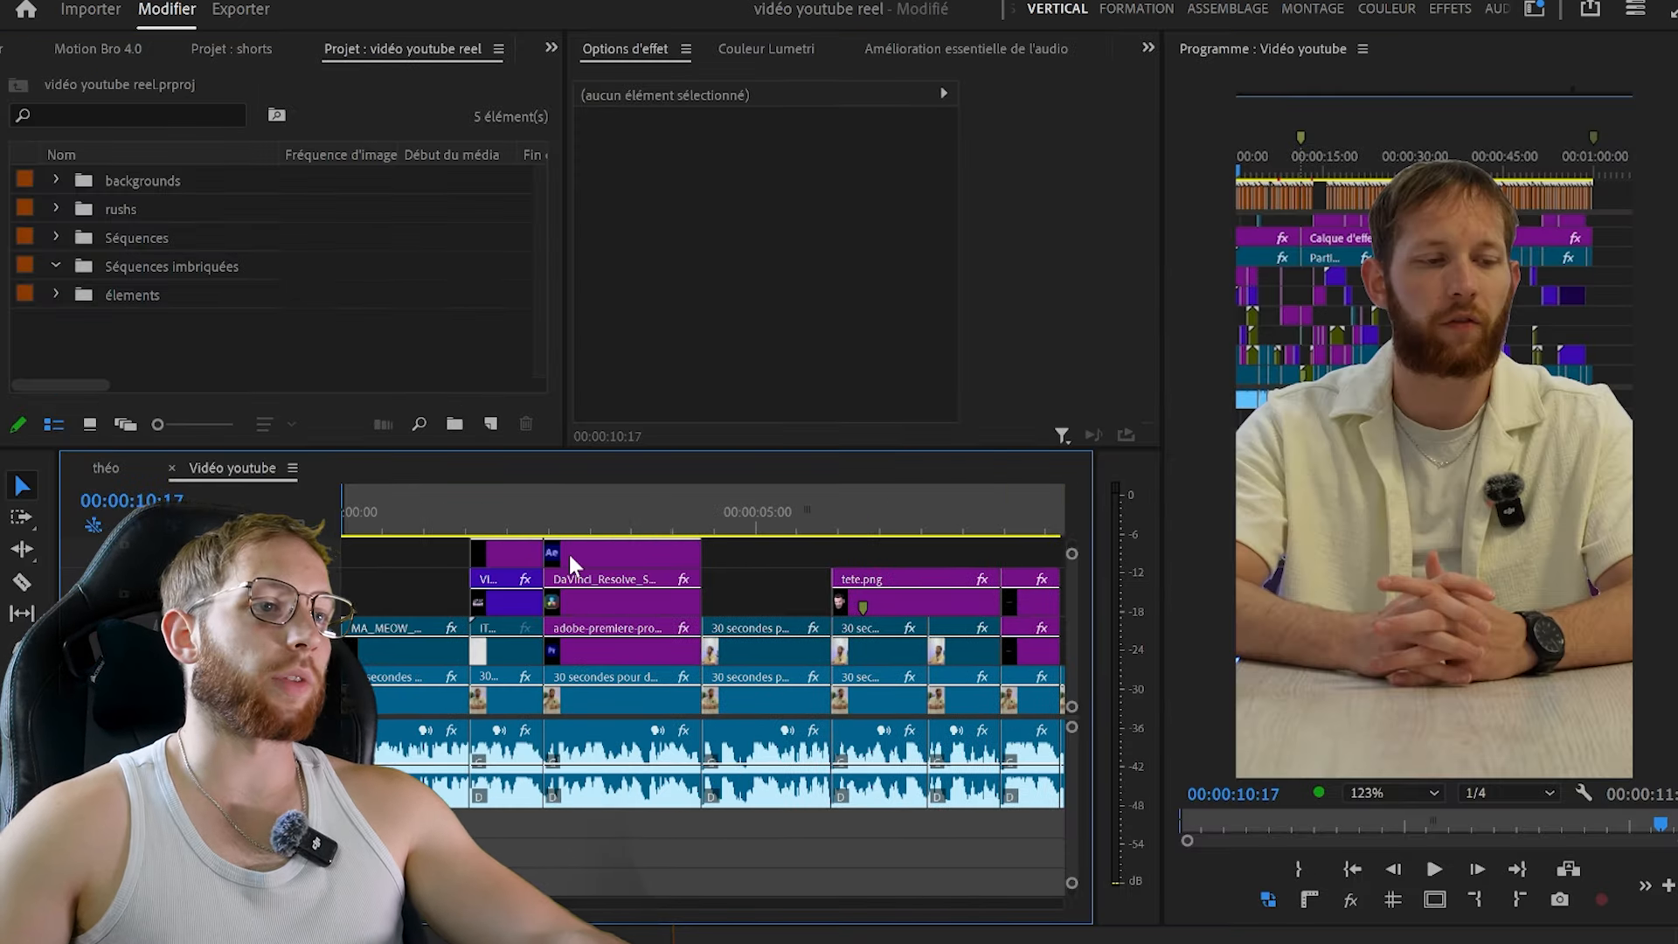
Nest the opening théo_1.mov, countdown and cam 1 clips as "intro" and move the nest into the Séquences imbriquées bin
click(367, 514)
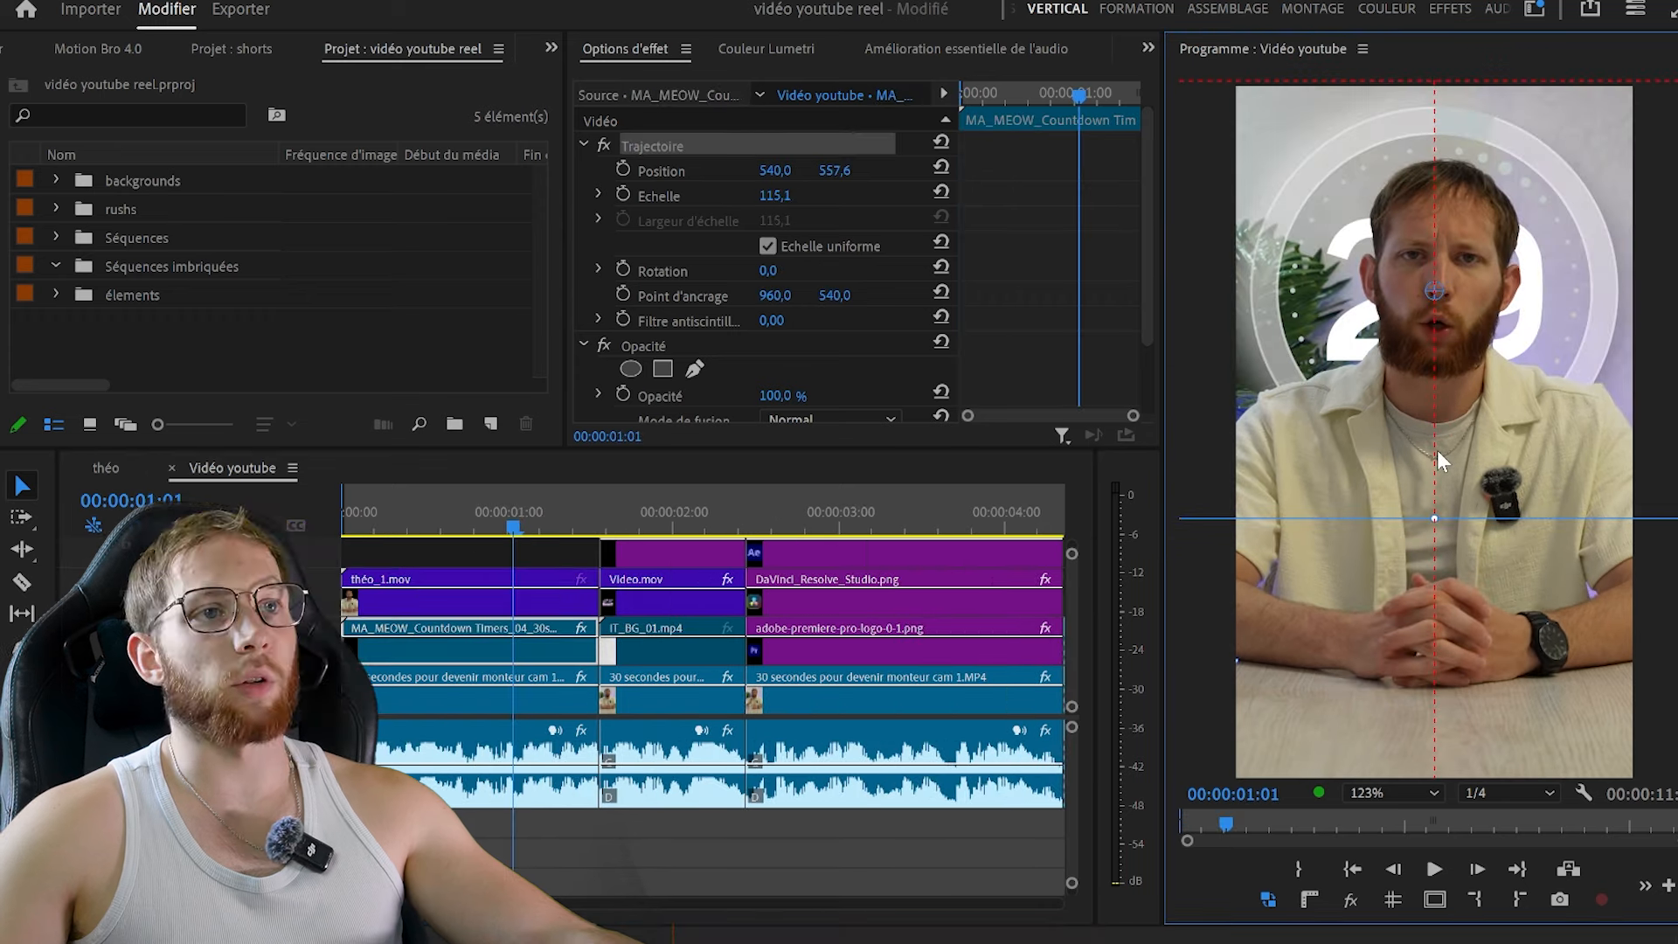
drag(400, 556, 469, 677)
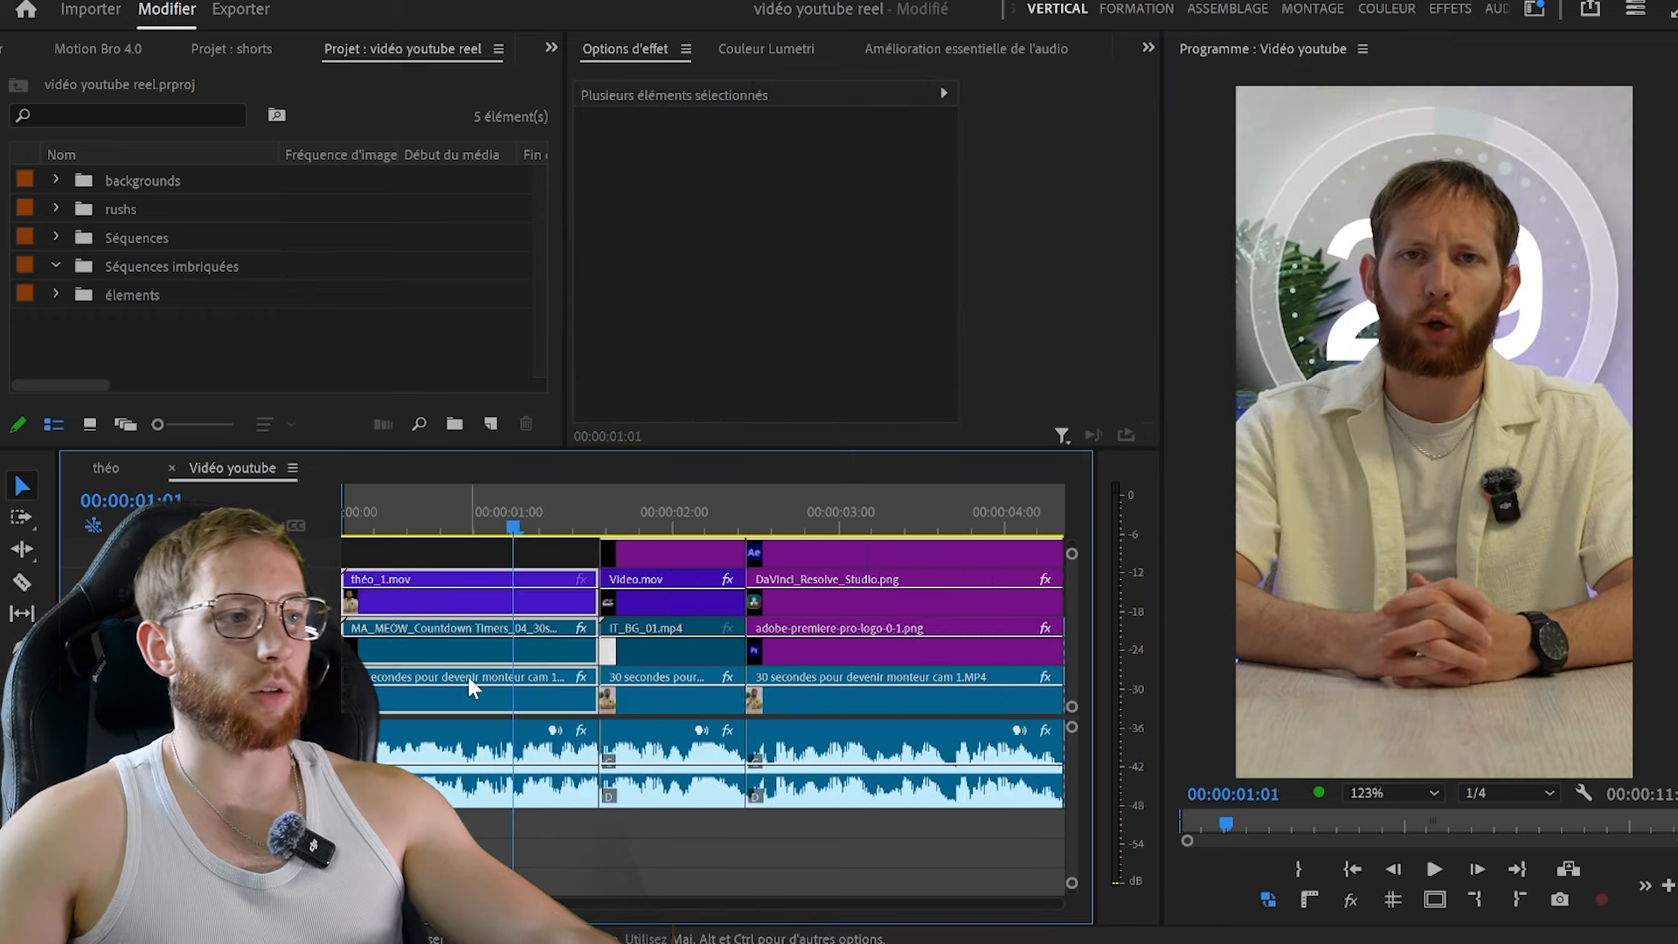
text(n)
text(intro)
key(Return)
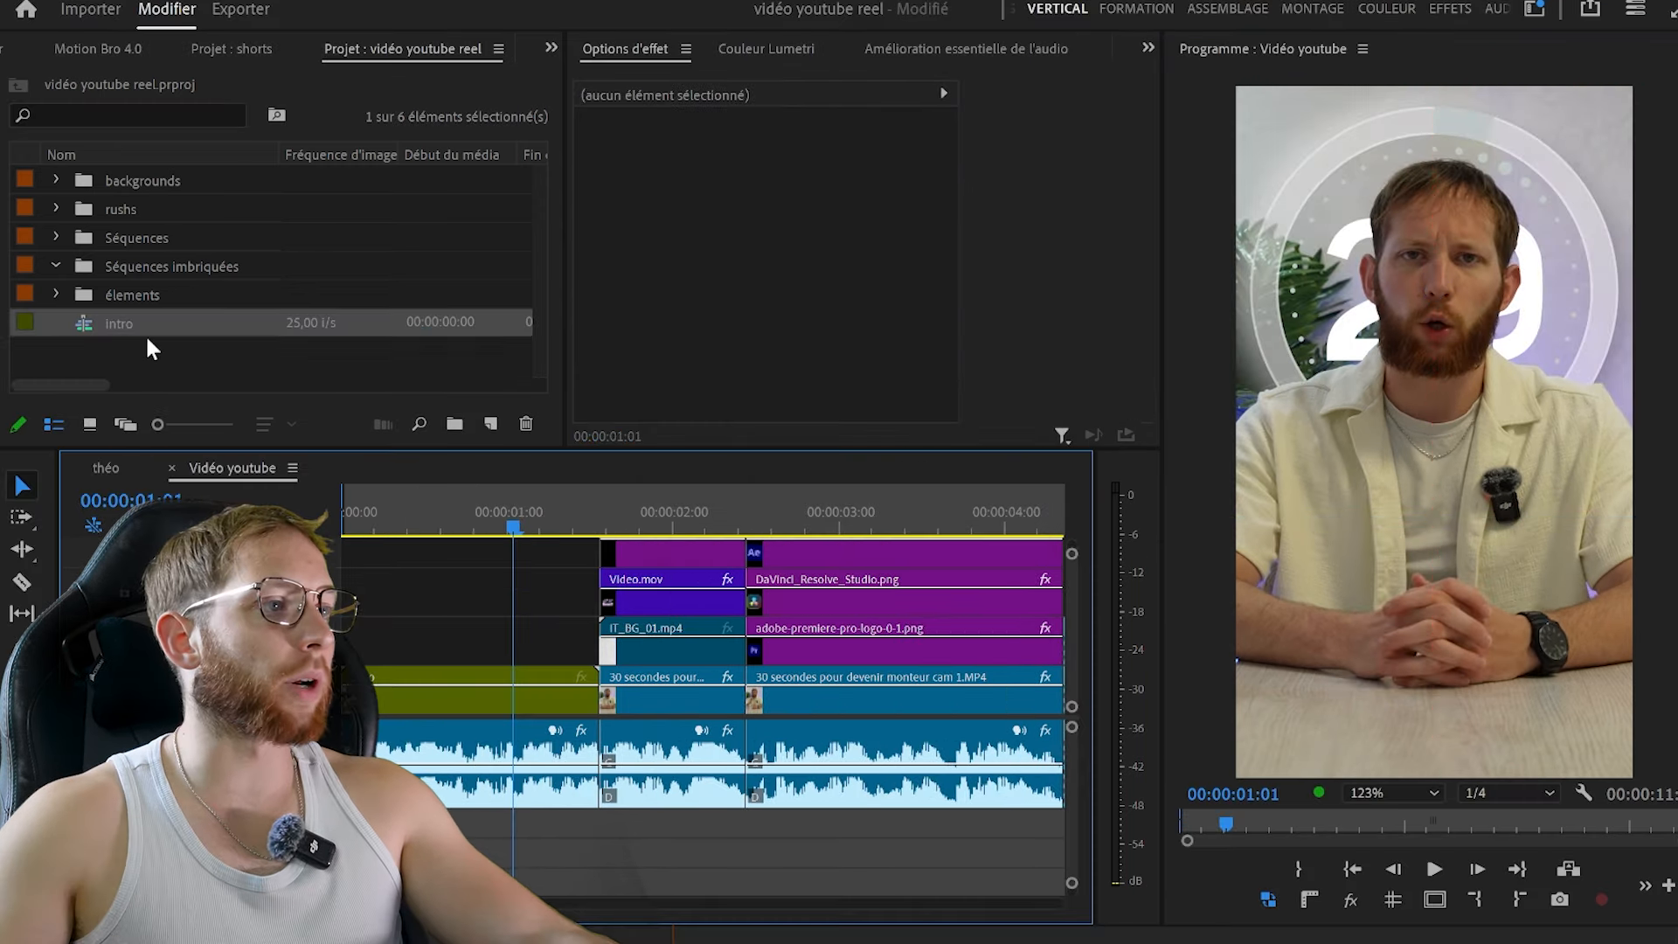
drag(171, 293, 188, 267)
Animate the intro nest's scale with keyframes from 100 at its start to 105 at its end, and preview the zoom
click(526, 623)
click(507, 699)
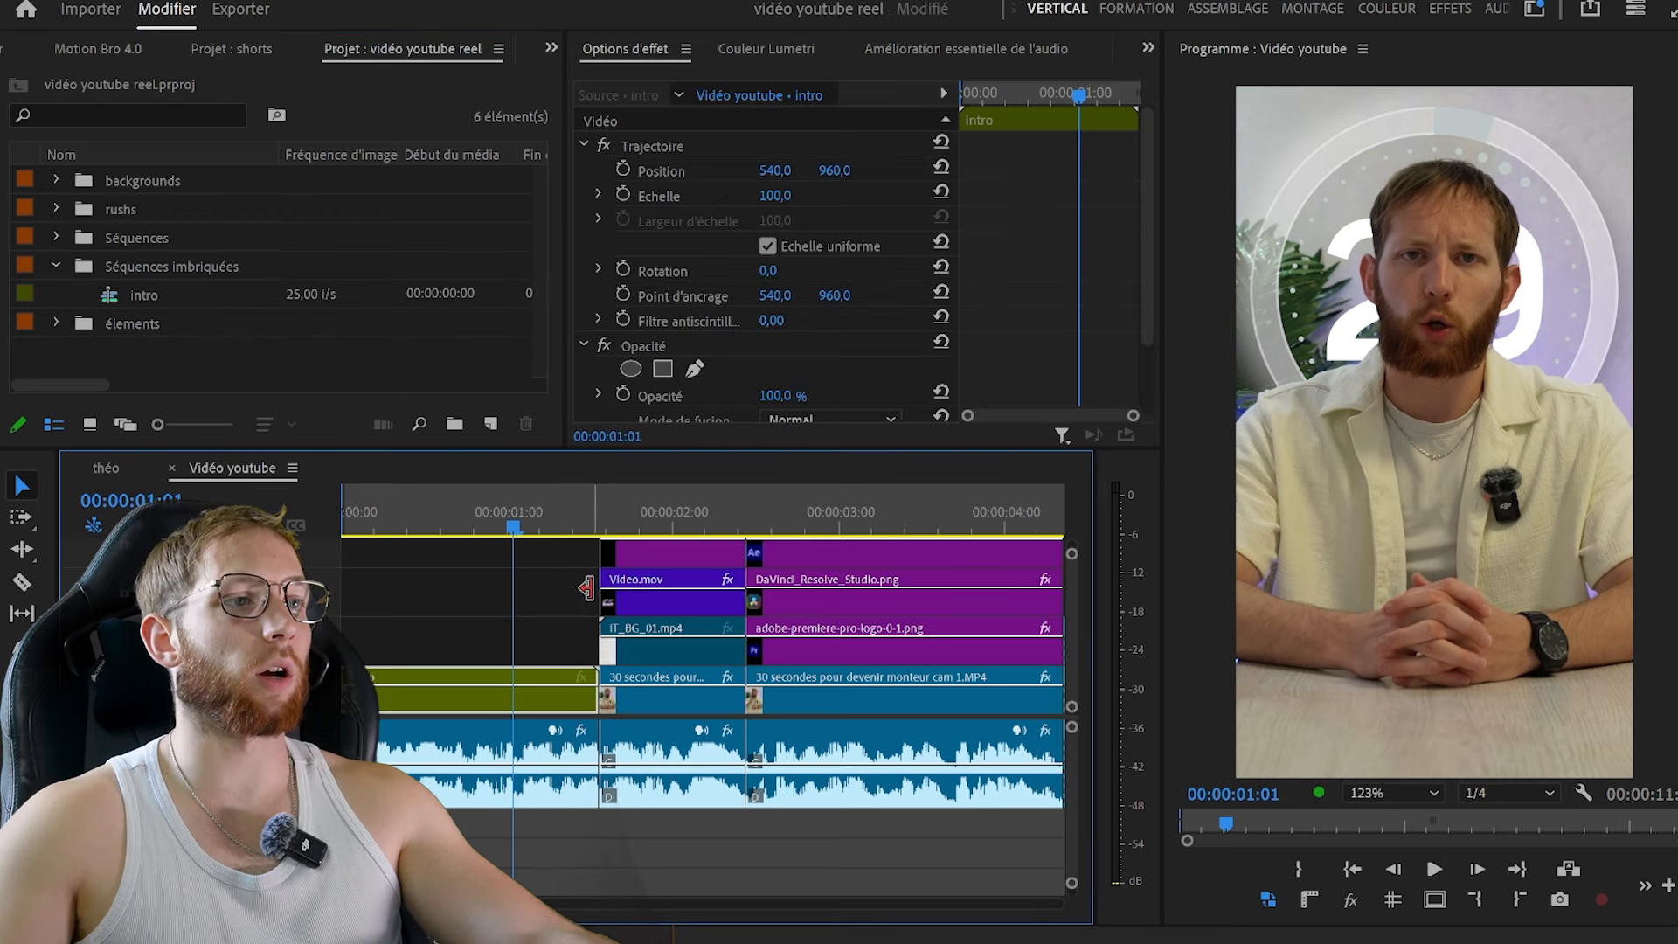
click(624, 195)
drag(1078, 194, 972, 196)
drag(773, 196, 787, 197)
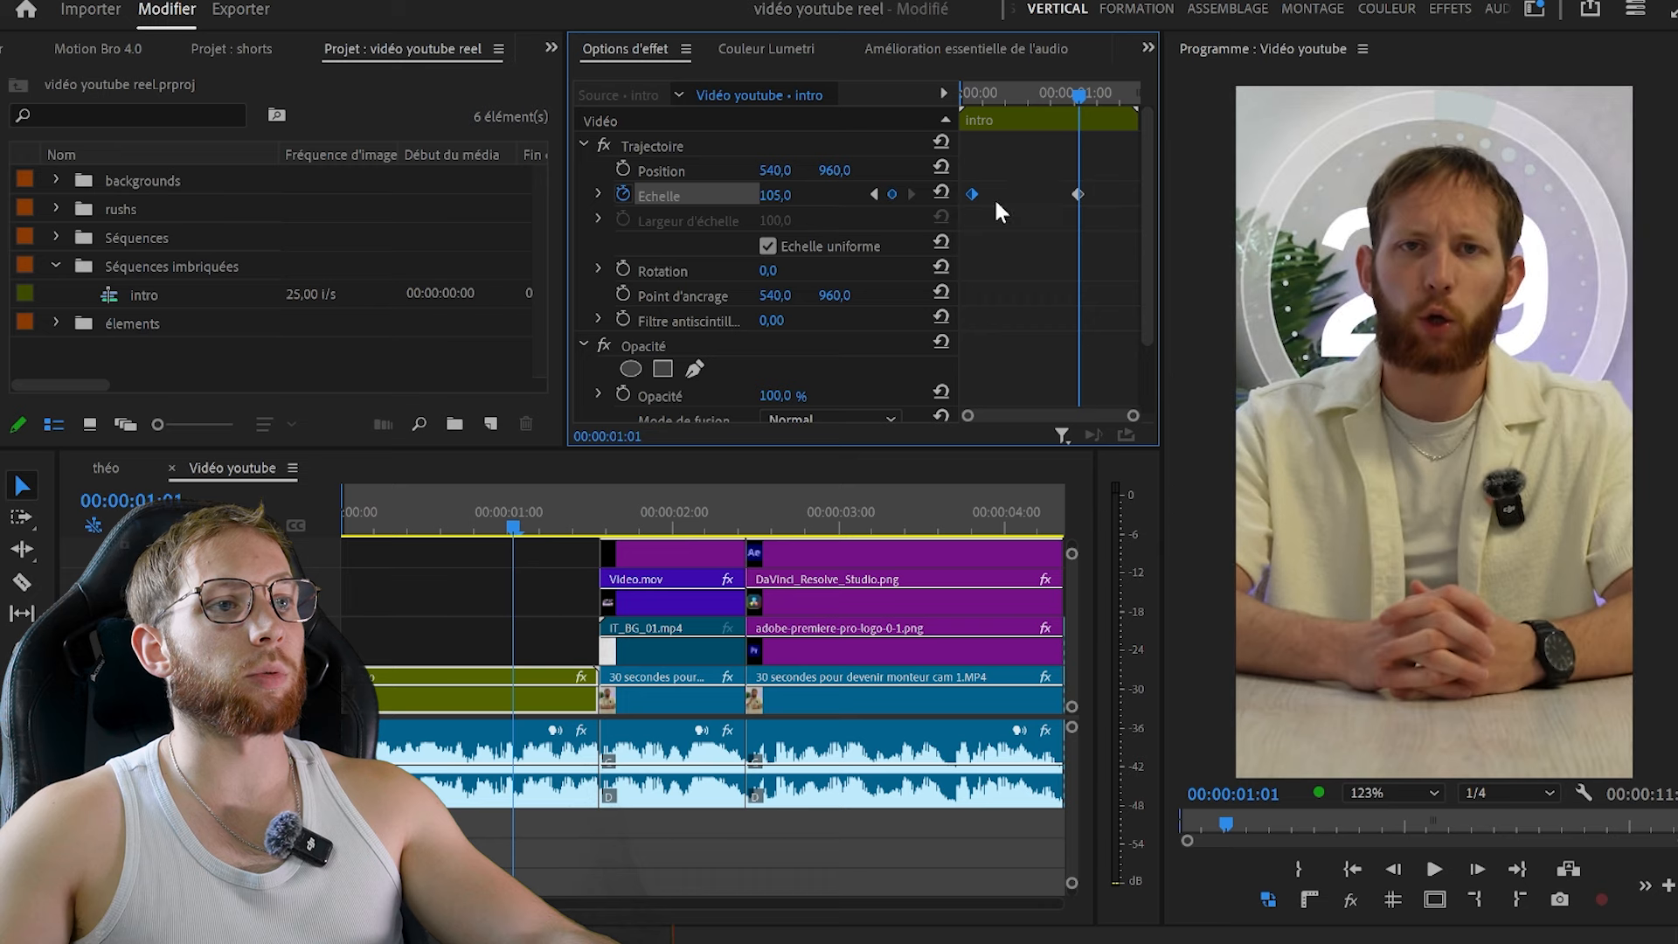
drag(1078, 194, 1180, 192)
drag(418, 522, 341, 559)
drag(424, 574, 500, 589)
key(space)
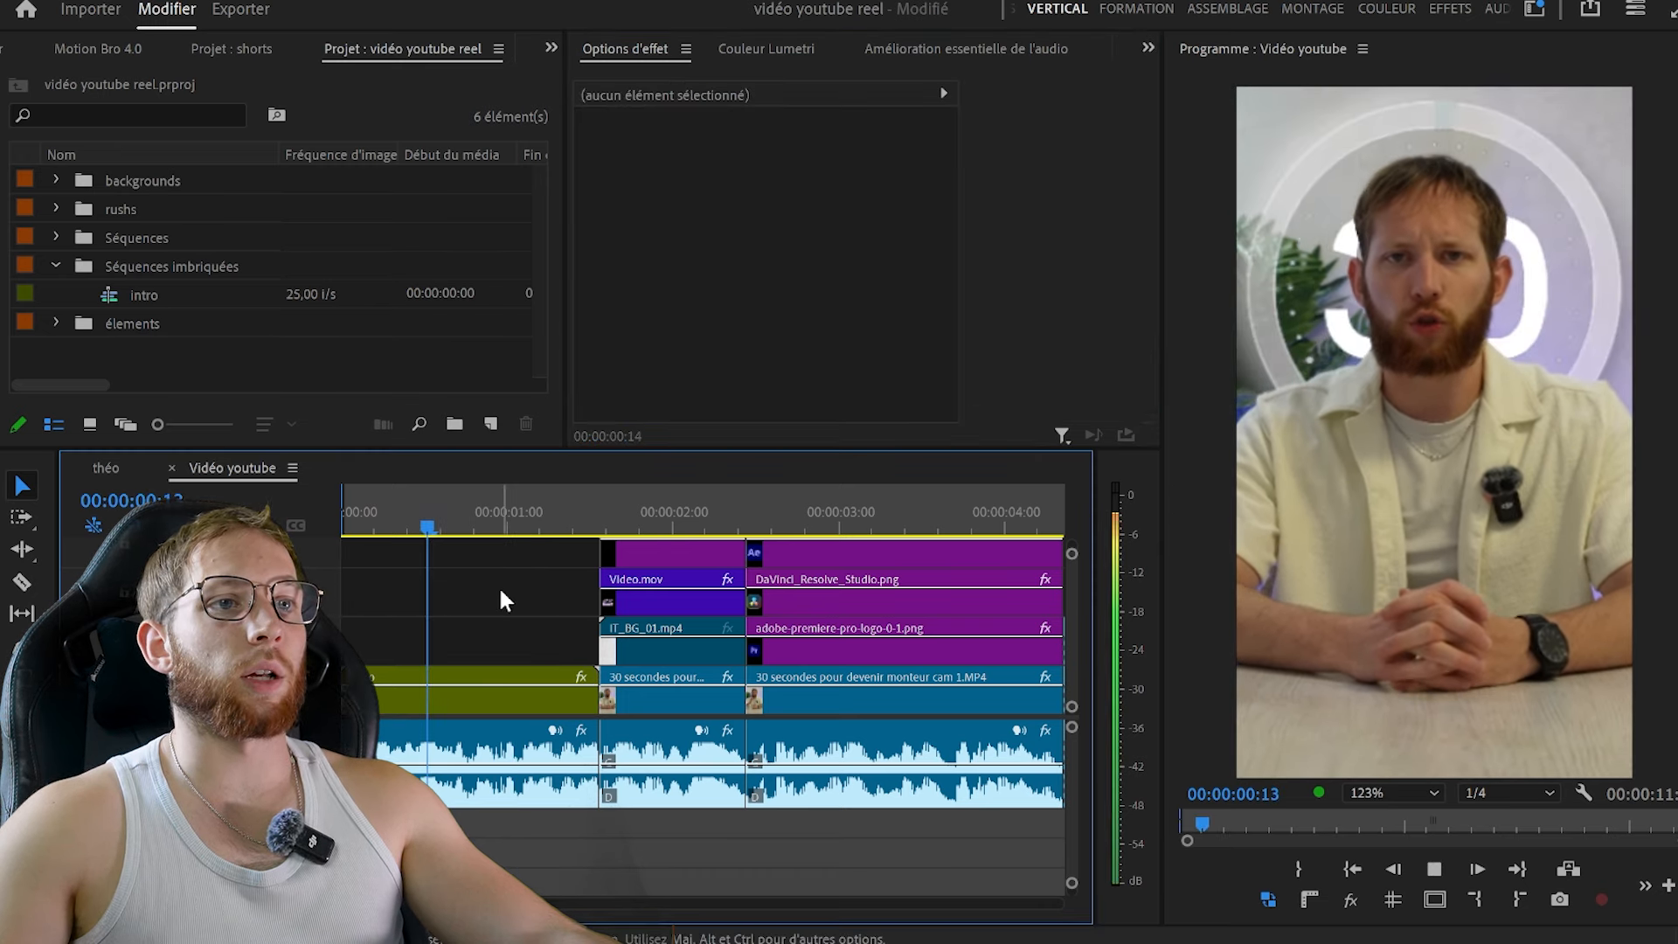
Find the 10_Pop up preset with the search "pop" and apply it to the Premiere Pro logo clip after 00:00:02:11
click(649, 517)
drag(648, 517, 750, 516)
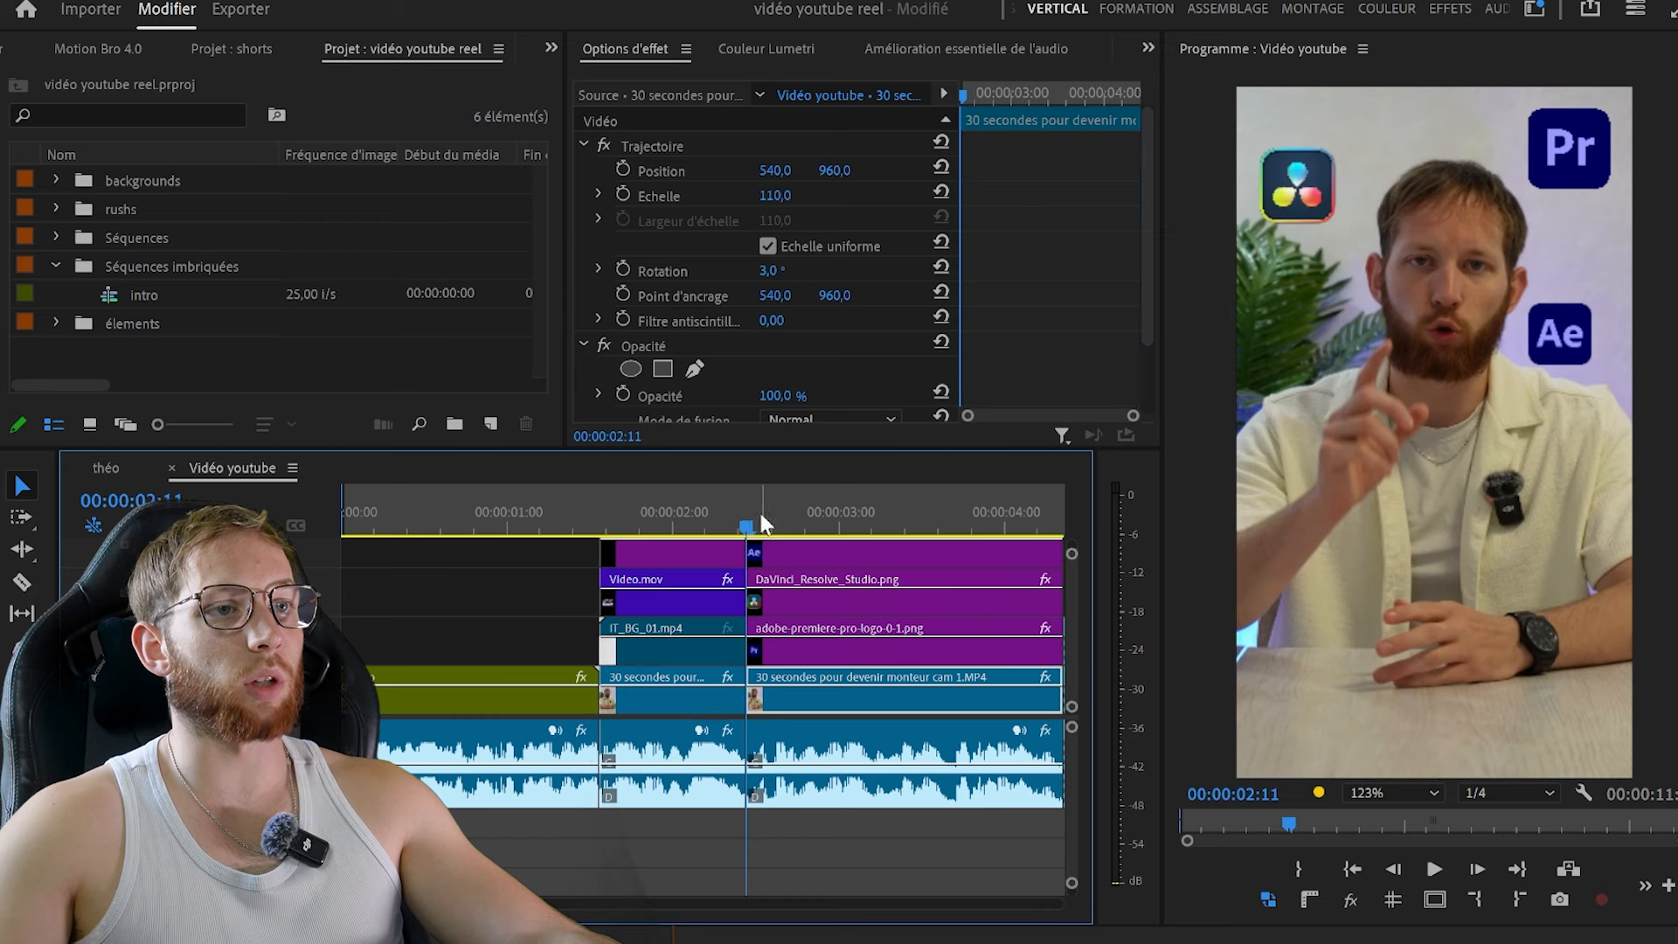
scroll(718, 634, down, 2)
key(space)
click(715, 652)
click(551, 47)
click(625, 118)
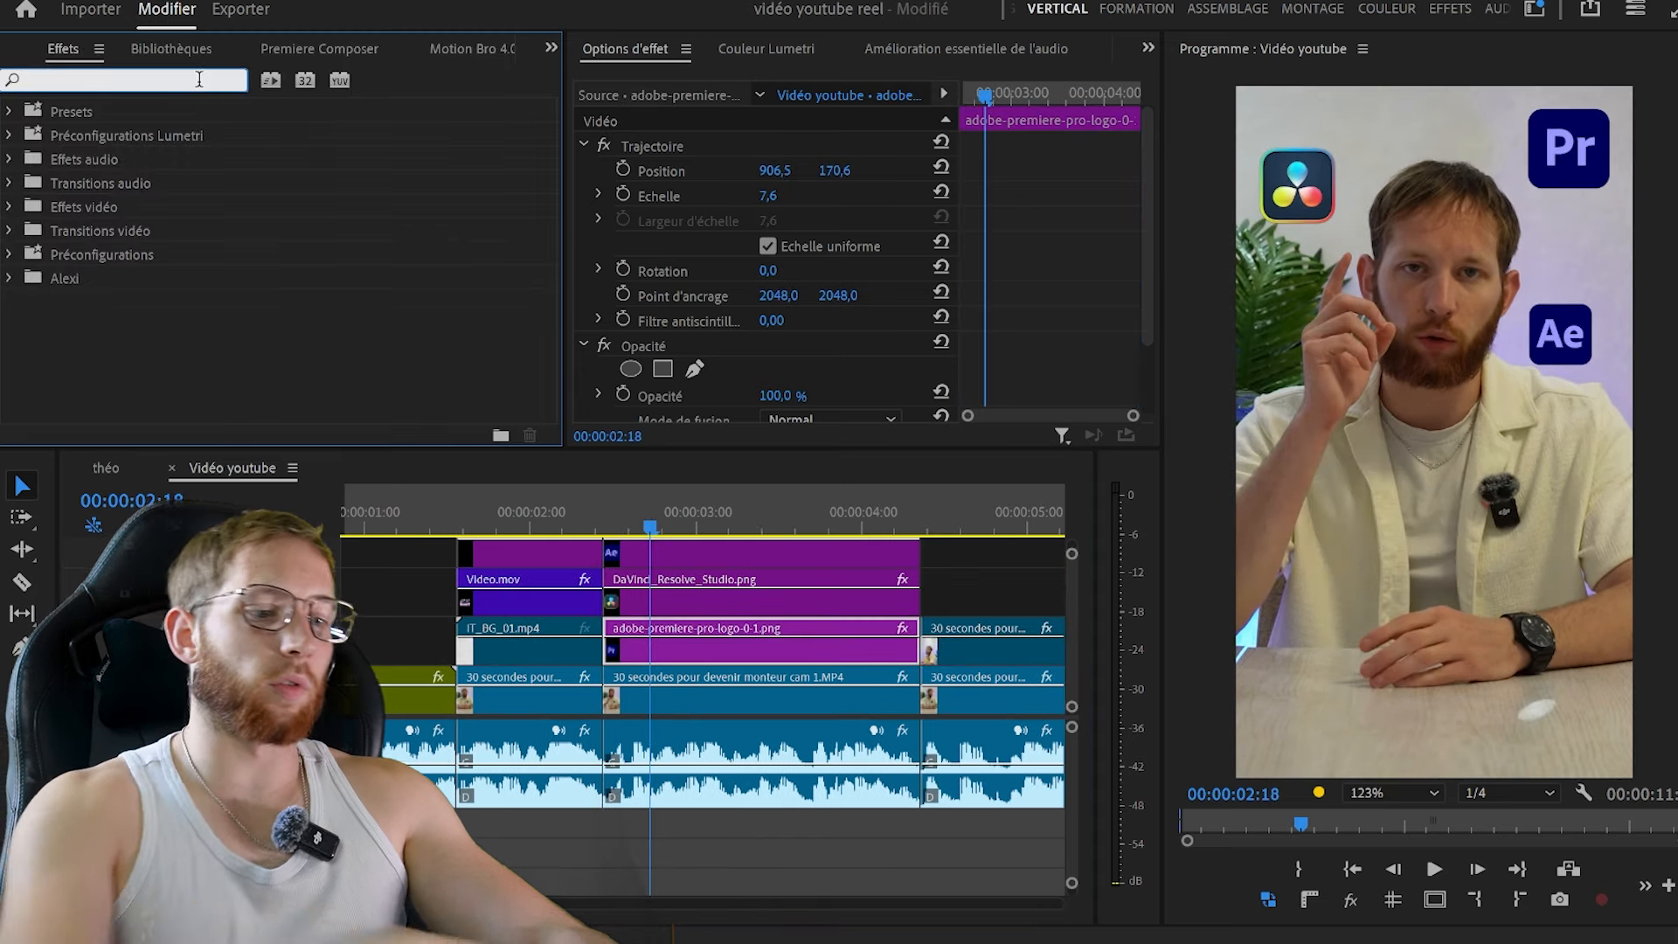
text(pop)
drag(105, 134, 753, 636)
click(605, 522)
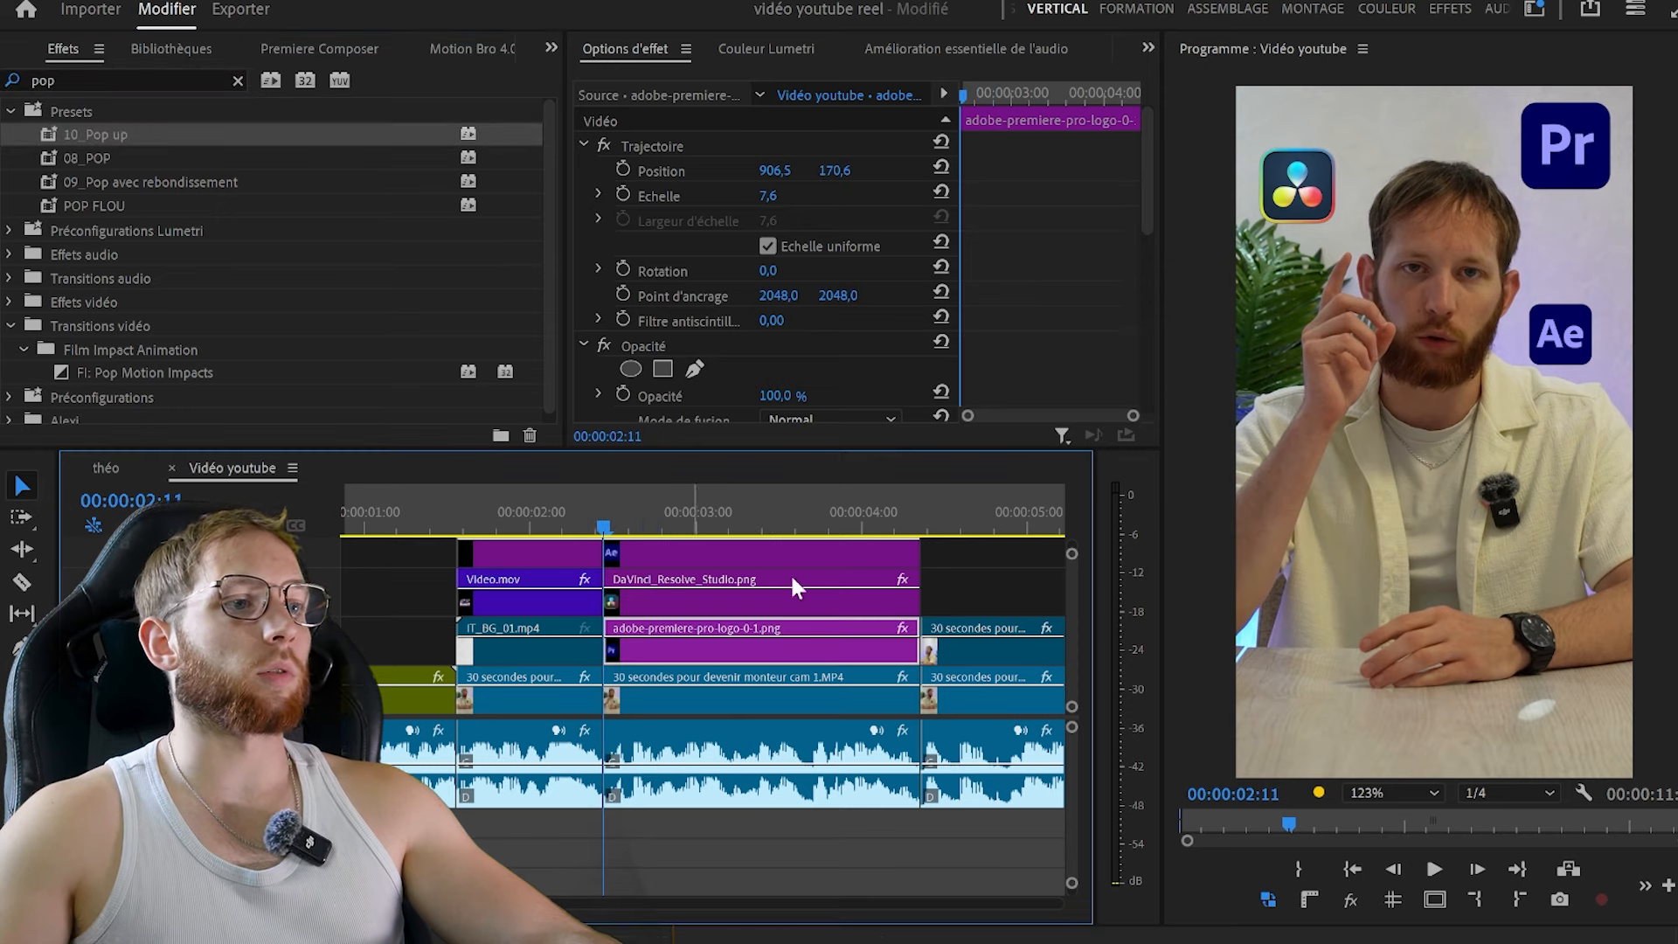
Play the logo segment and turn off uniform scale in the Premiere Pro logo's pop-up Transformation effect
click(1004, 580)
key(space)
scroll(1008, 580, down, 2)
click(678, 654)
key(space)
scroll(983, 271, down, 5)
click(768, 134)
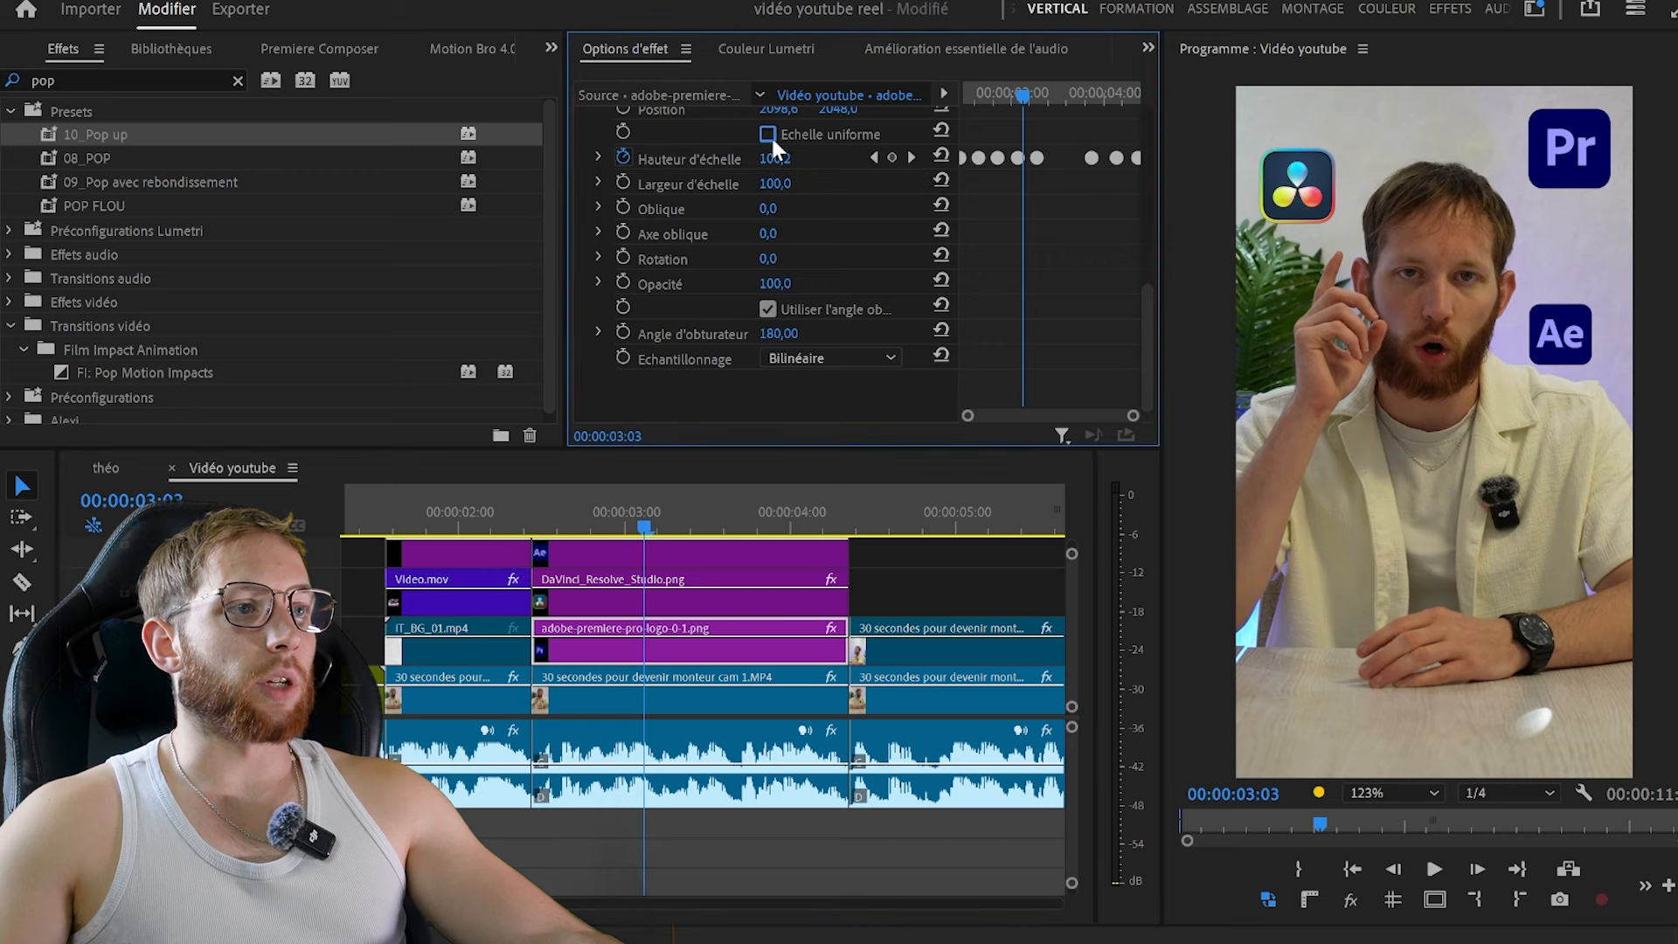
Review the Premiere Pro logo's Transformation settings against the other logo clips and play back the segment from about 00:00:02:08
click(551, 529)
drag(550, 529, 637, 528)
click(674, 593)
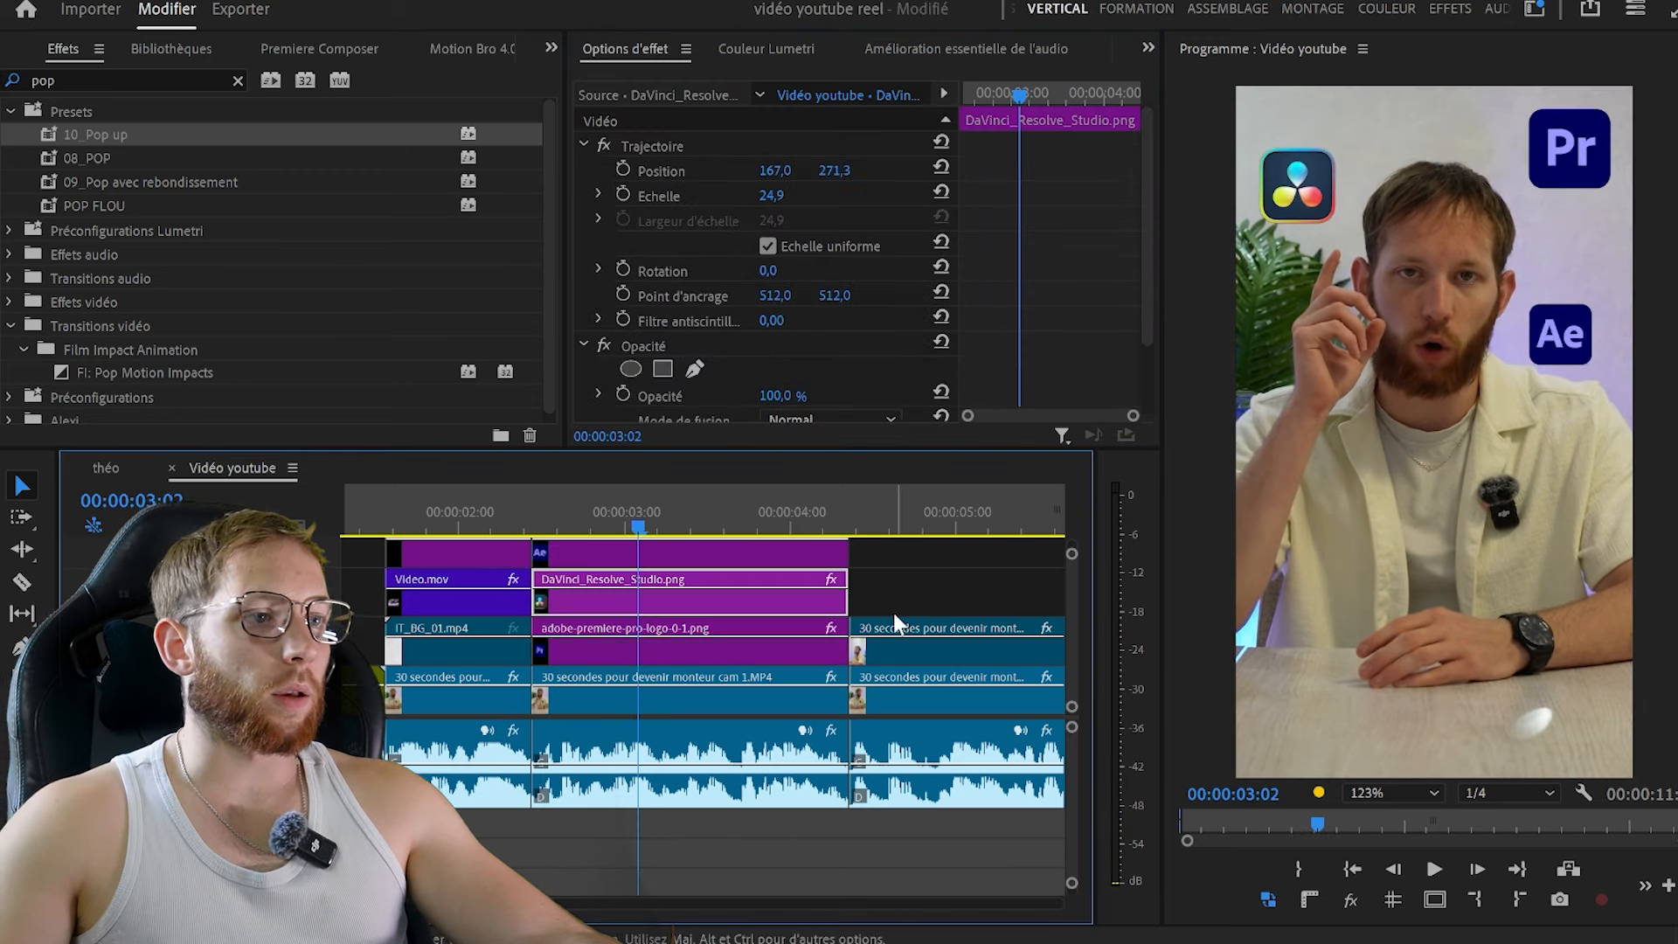
click(713, 635)
scroll(1004, 365, down, 5)
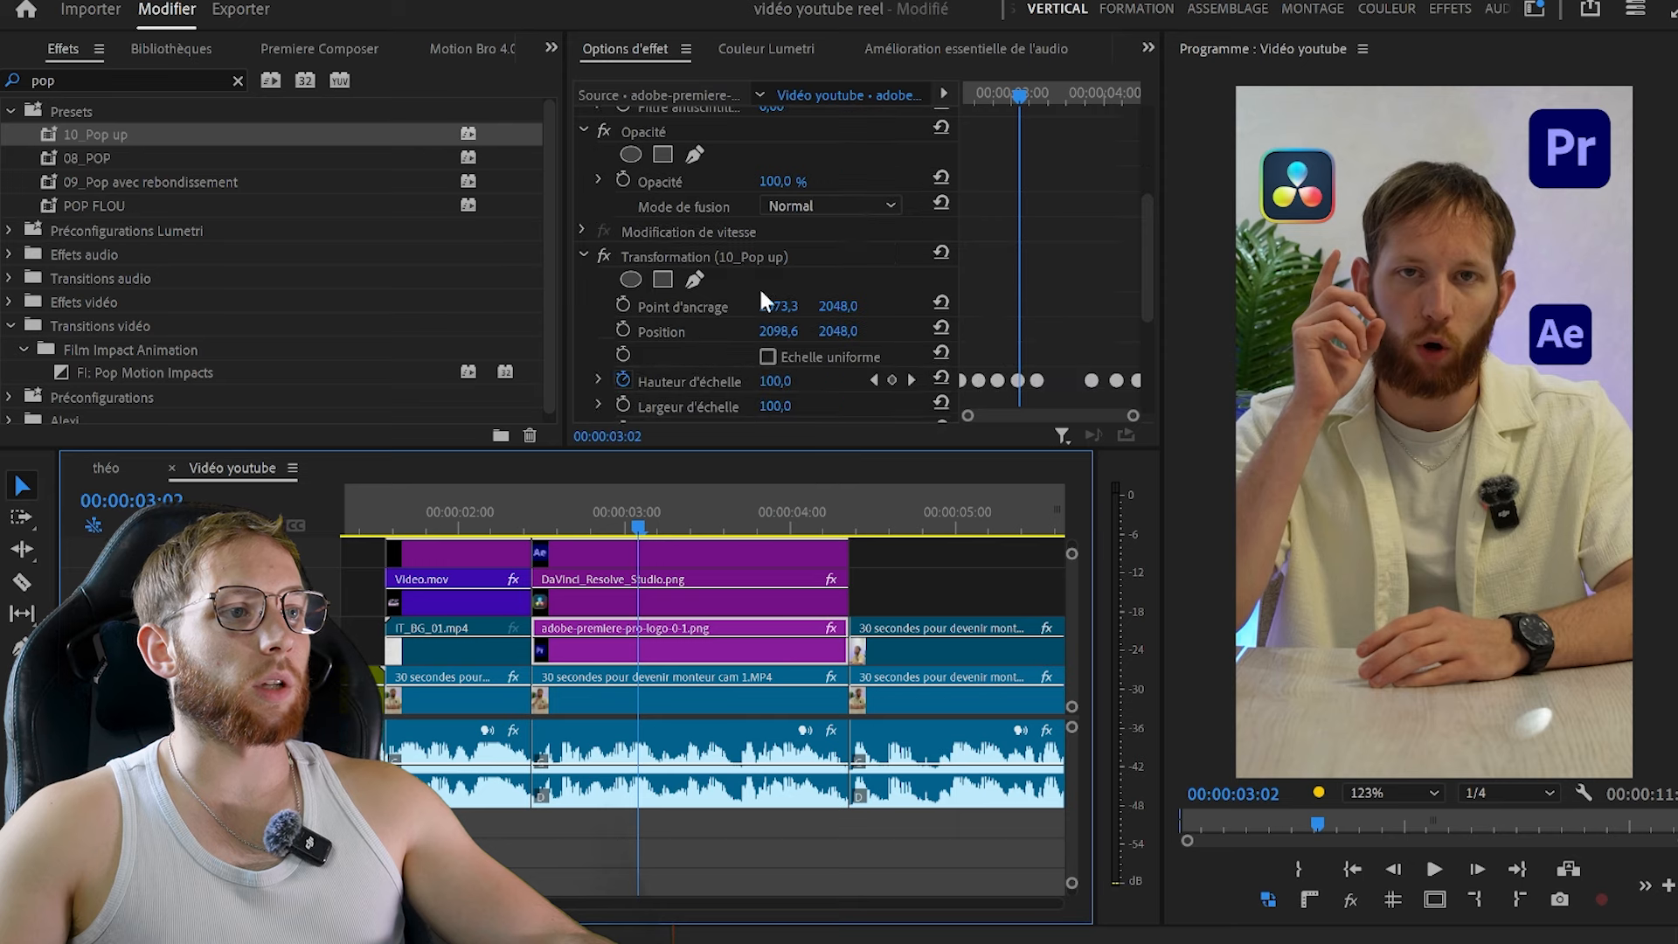
drag(911, 606, 801, 552)
drag(547, 513, 518, 517)
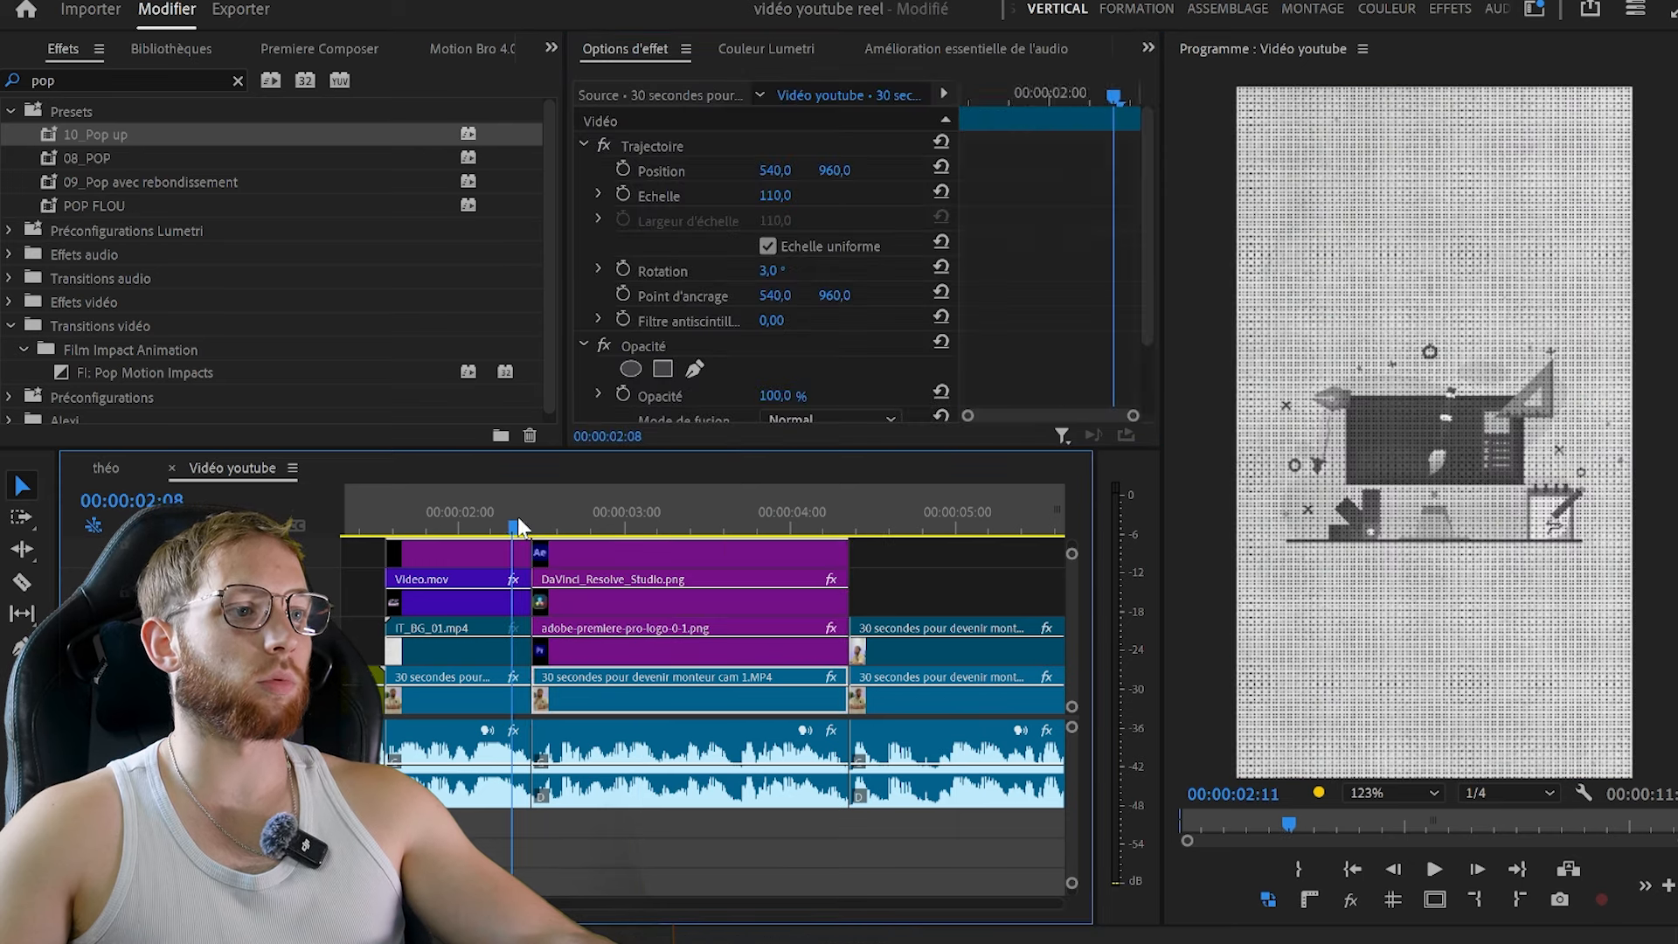
key(space)
key(space)
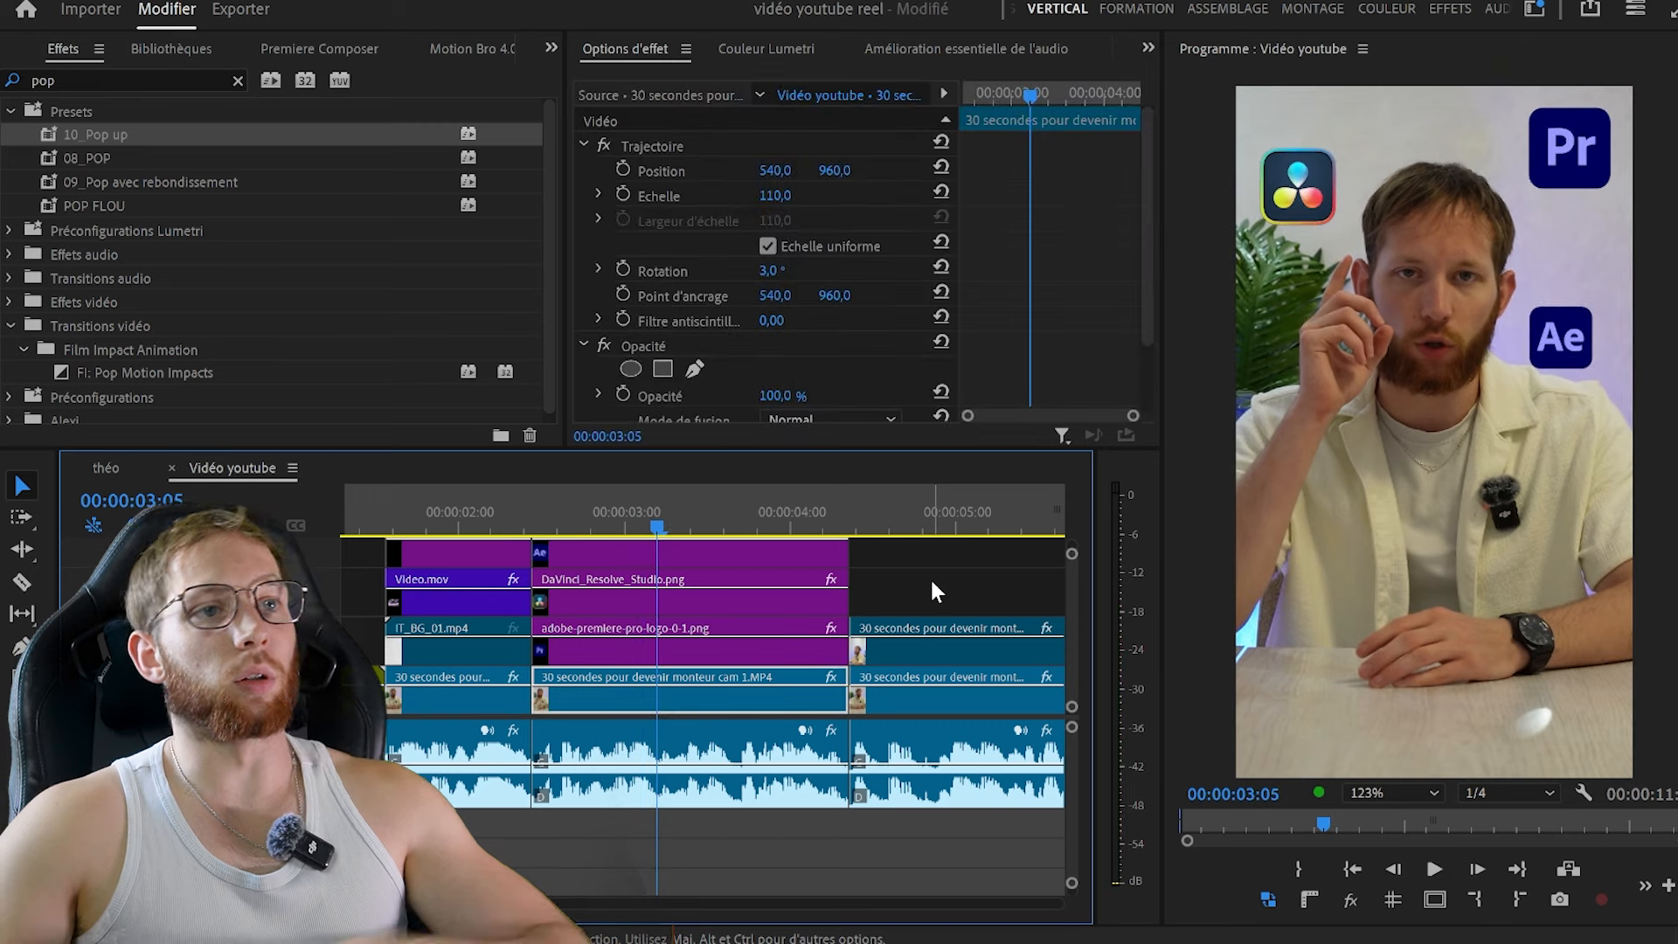
Resize and reposition the After Effects logo beside the speaker at about scale 81.9 and position 864.3, 687.1
click(744, 598)
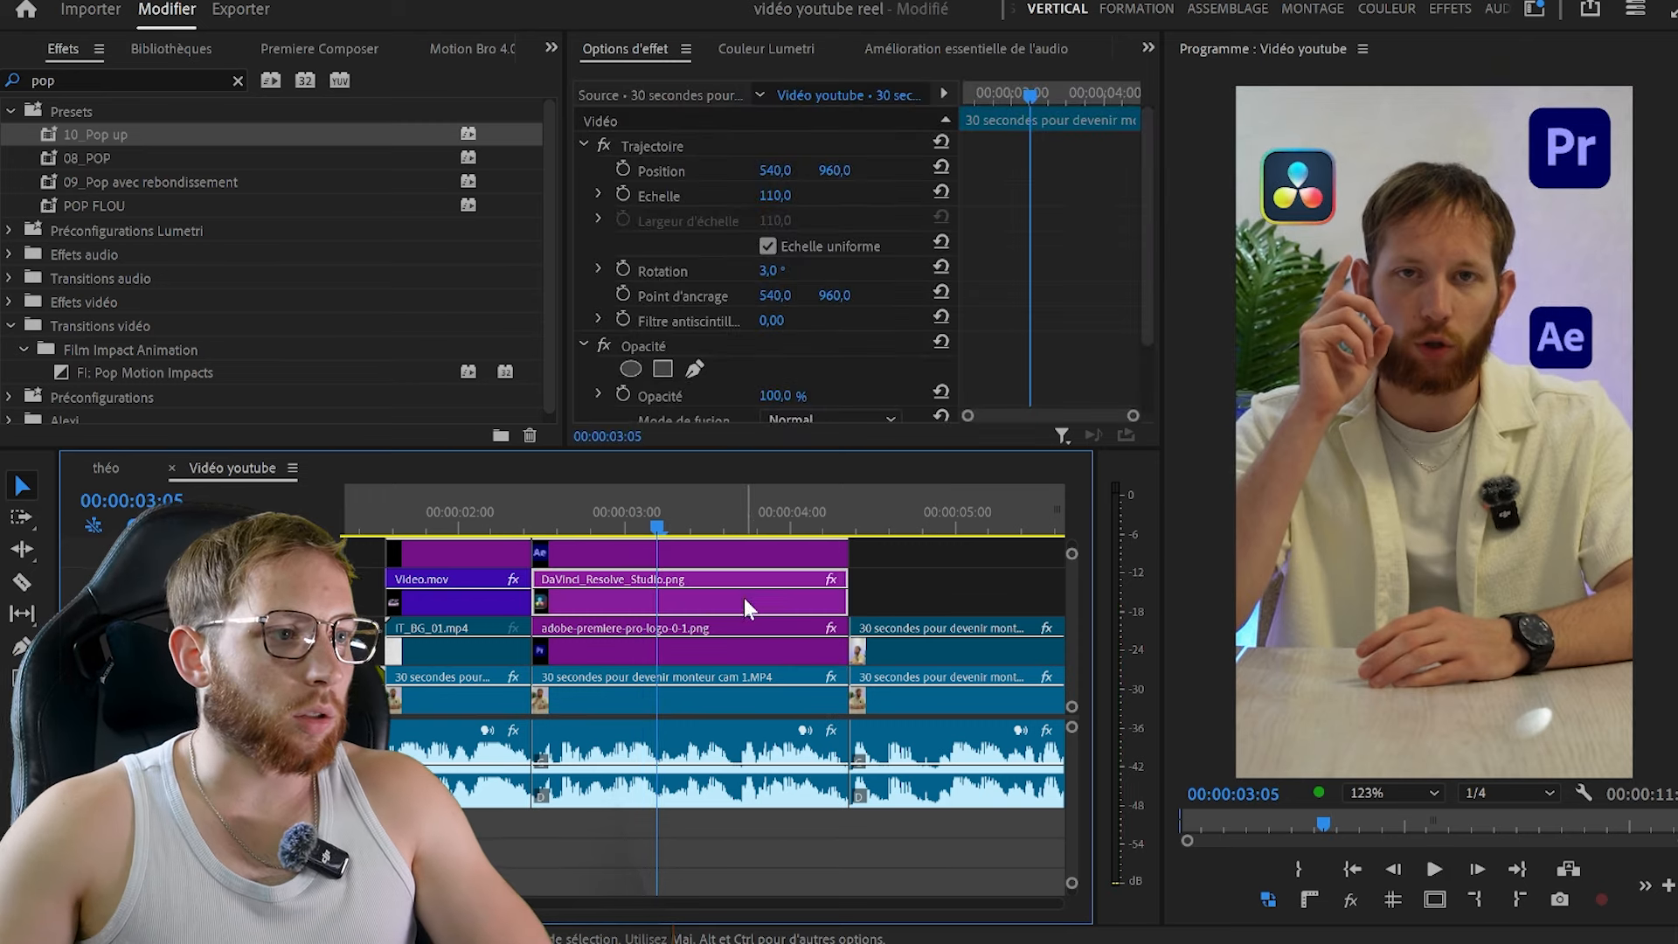
scroll(787, 627, up, 1)
click(861, 559)
scroll(1054, 666, up, 2)
drag(1561, 368, 1563, 379)
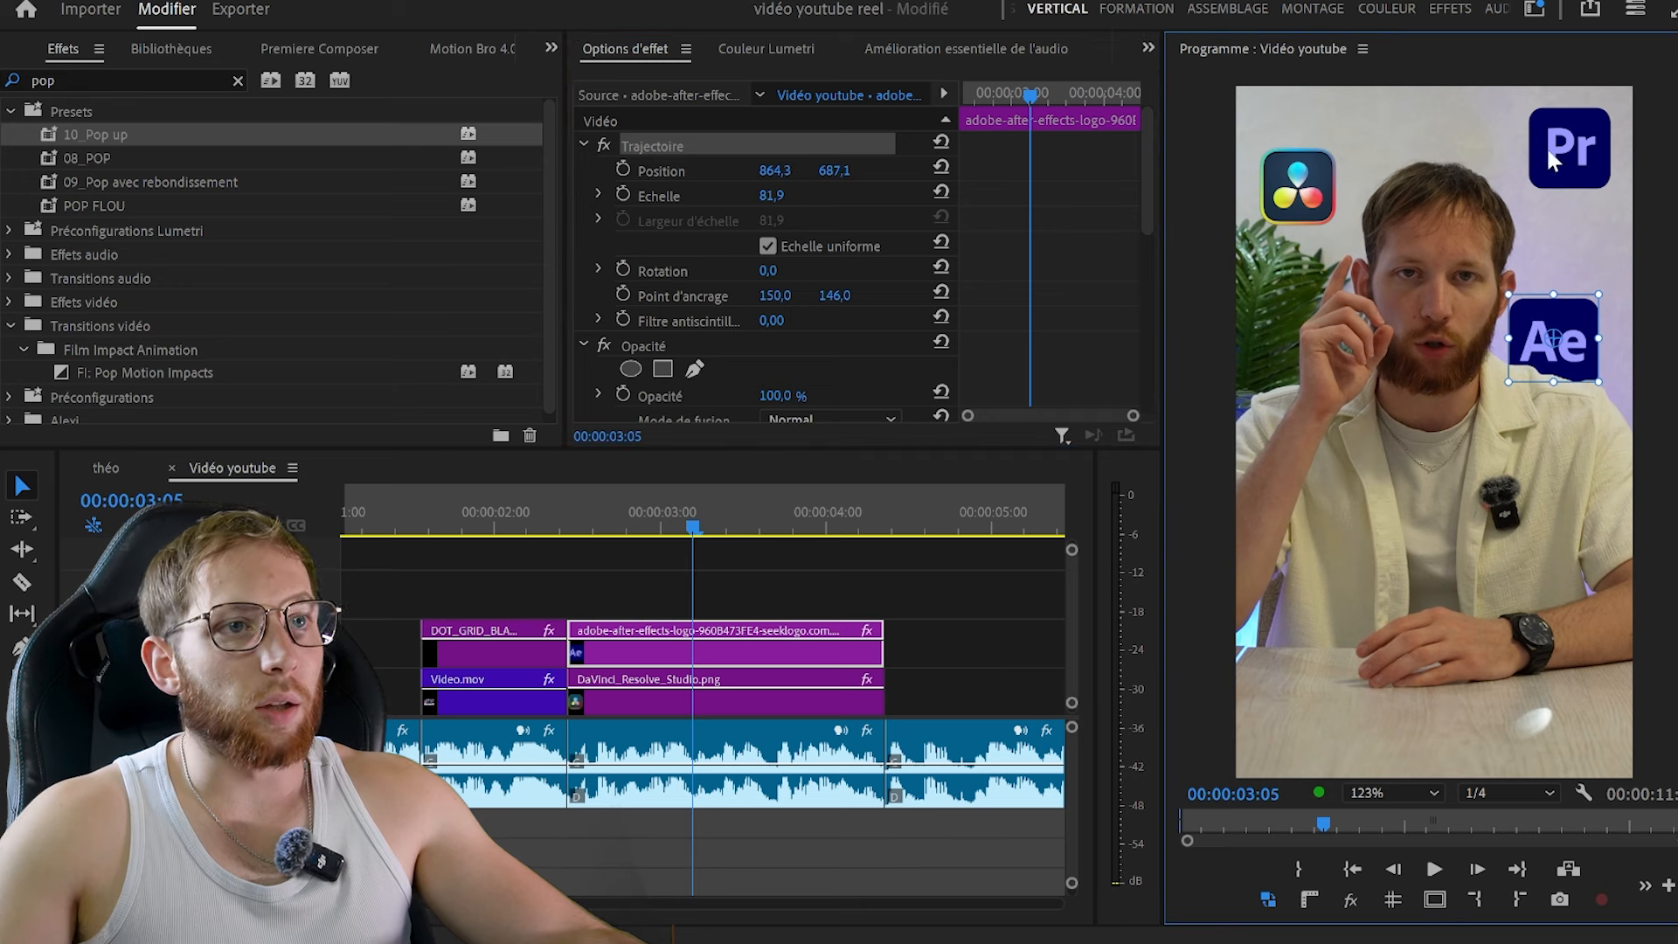
Enlarge the DaVinci Resolve logo to about scale 26.2 at position 186.5, 407.7 and move the Premiere Pro logo slightly lower
click(780, 696)
scroll(1075, 602, down, 1)
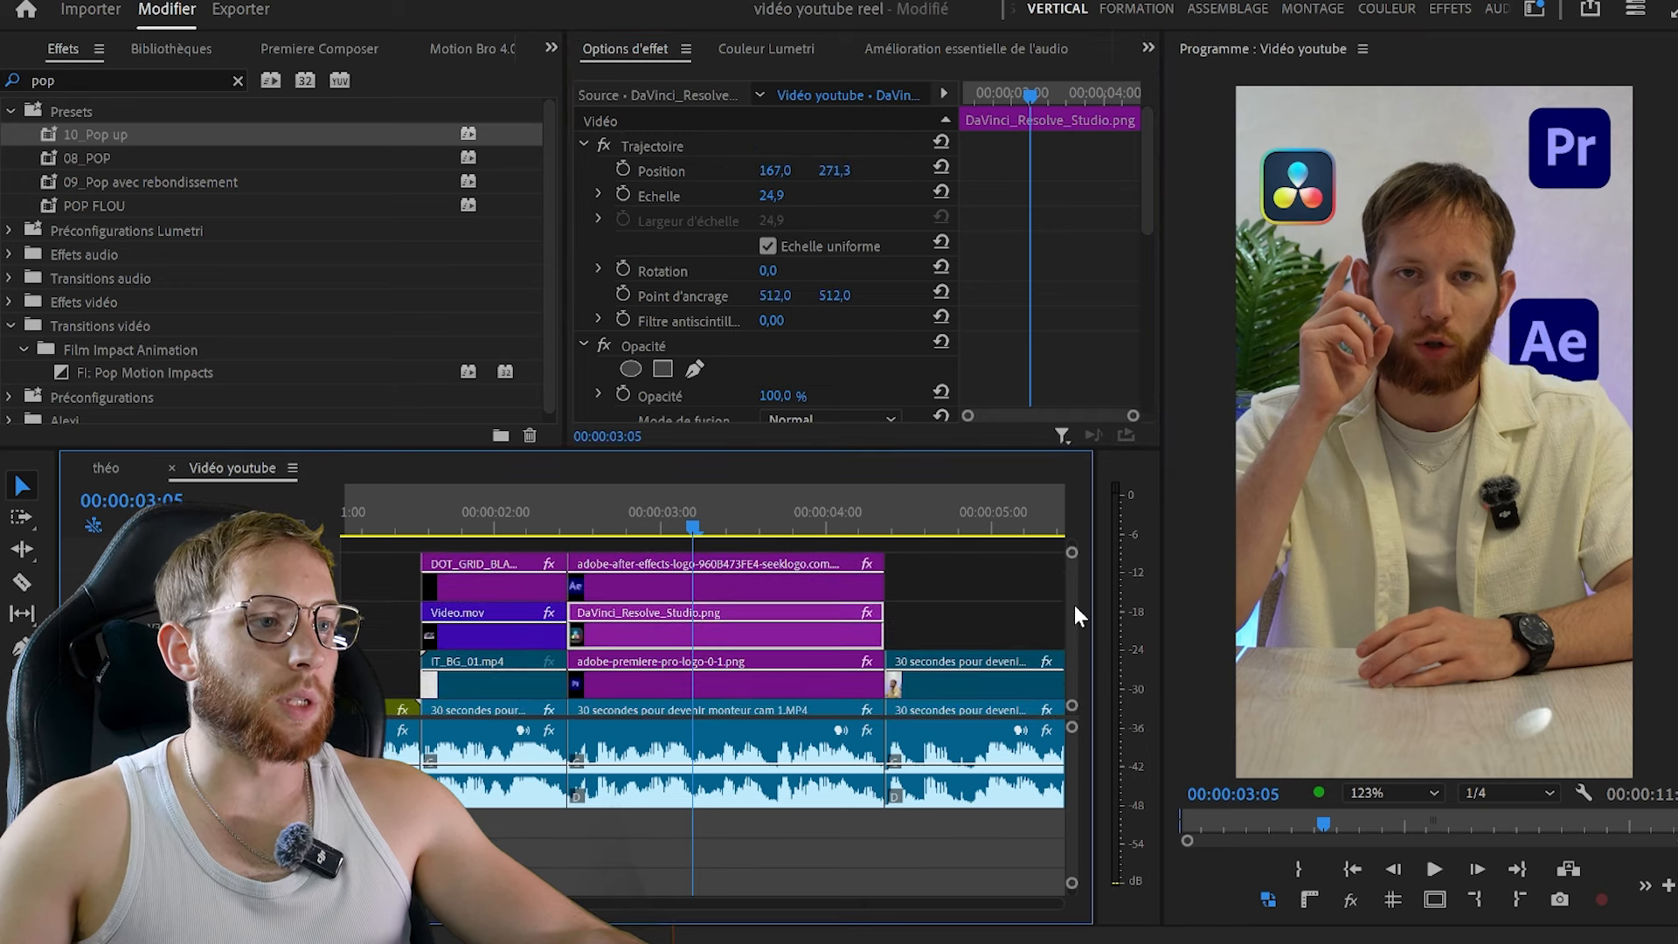
click(816, 145)
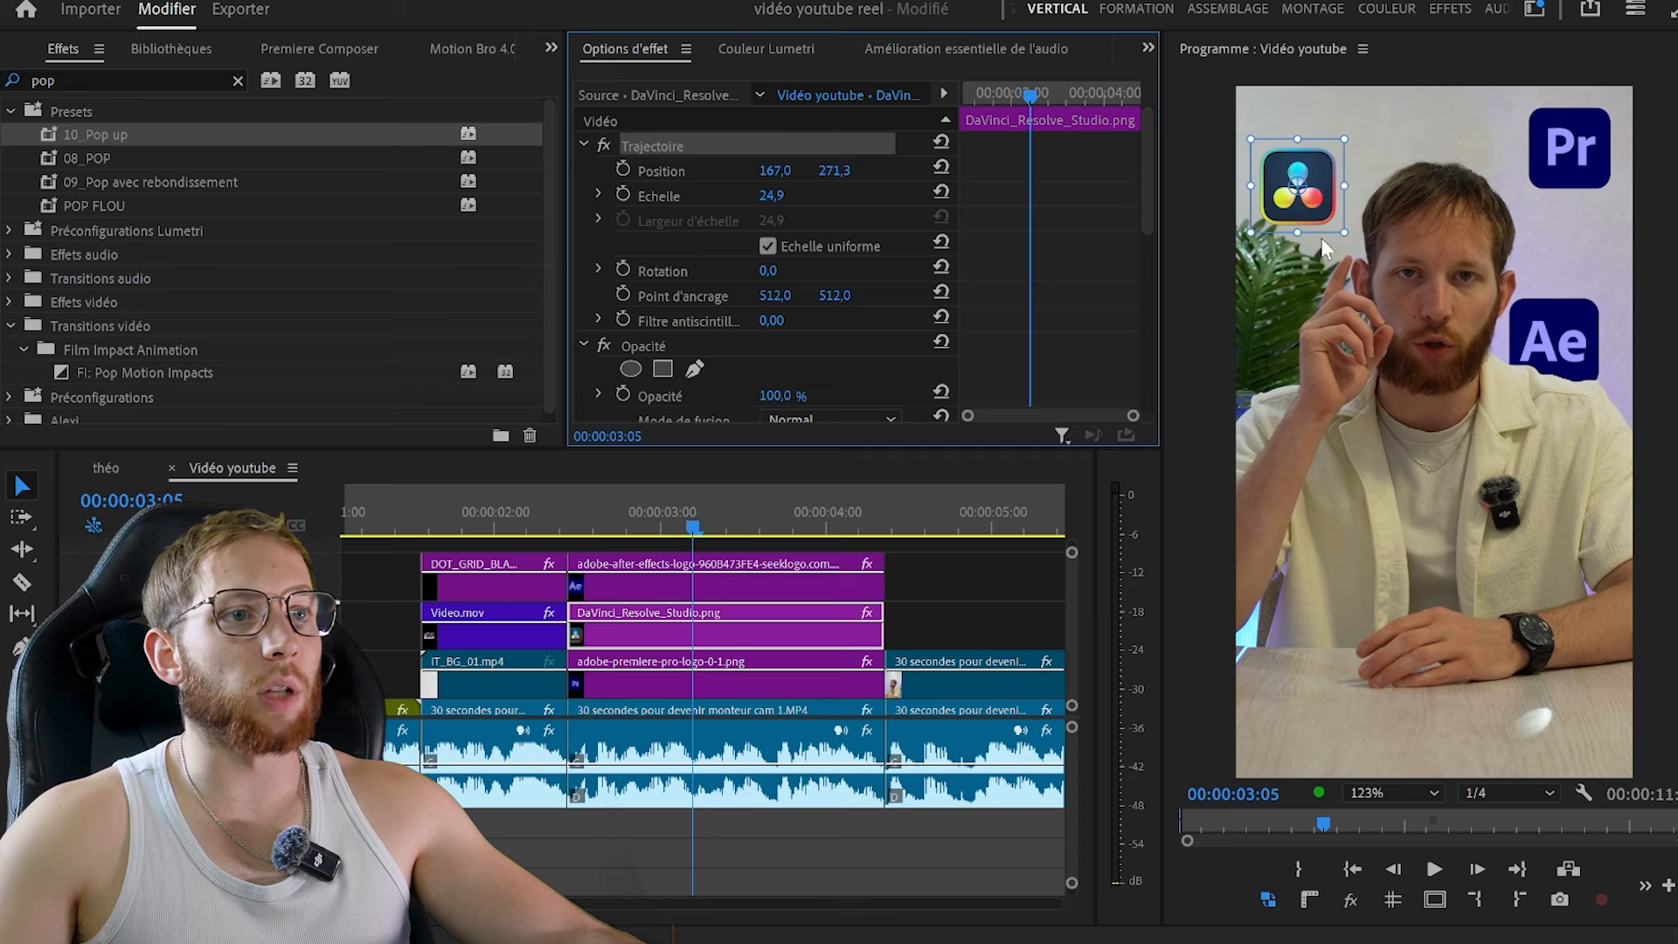
drag(1343, 231, 1336, 273)
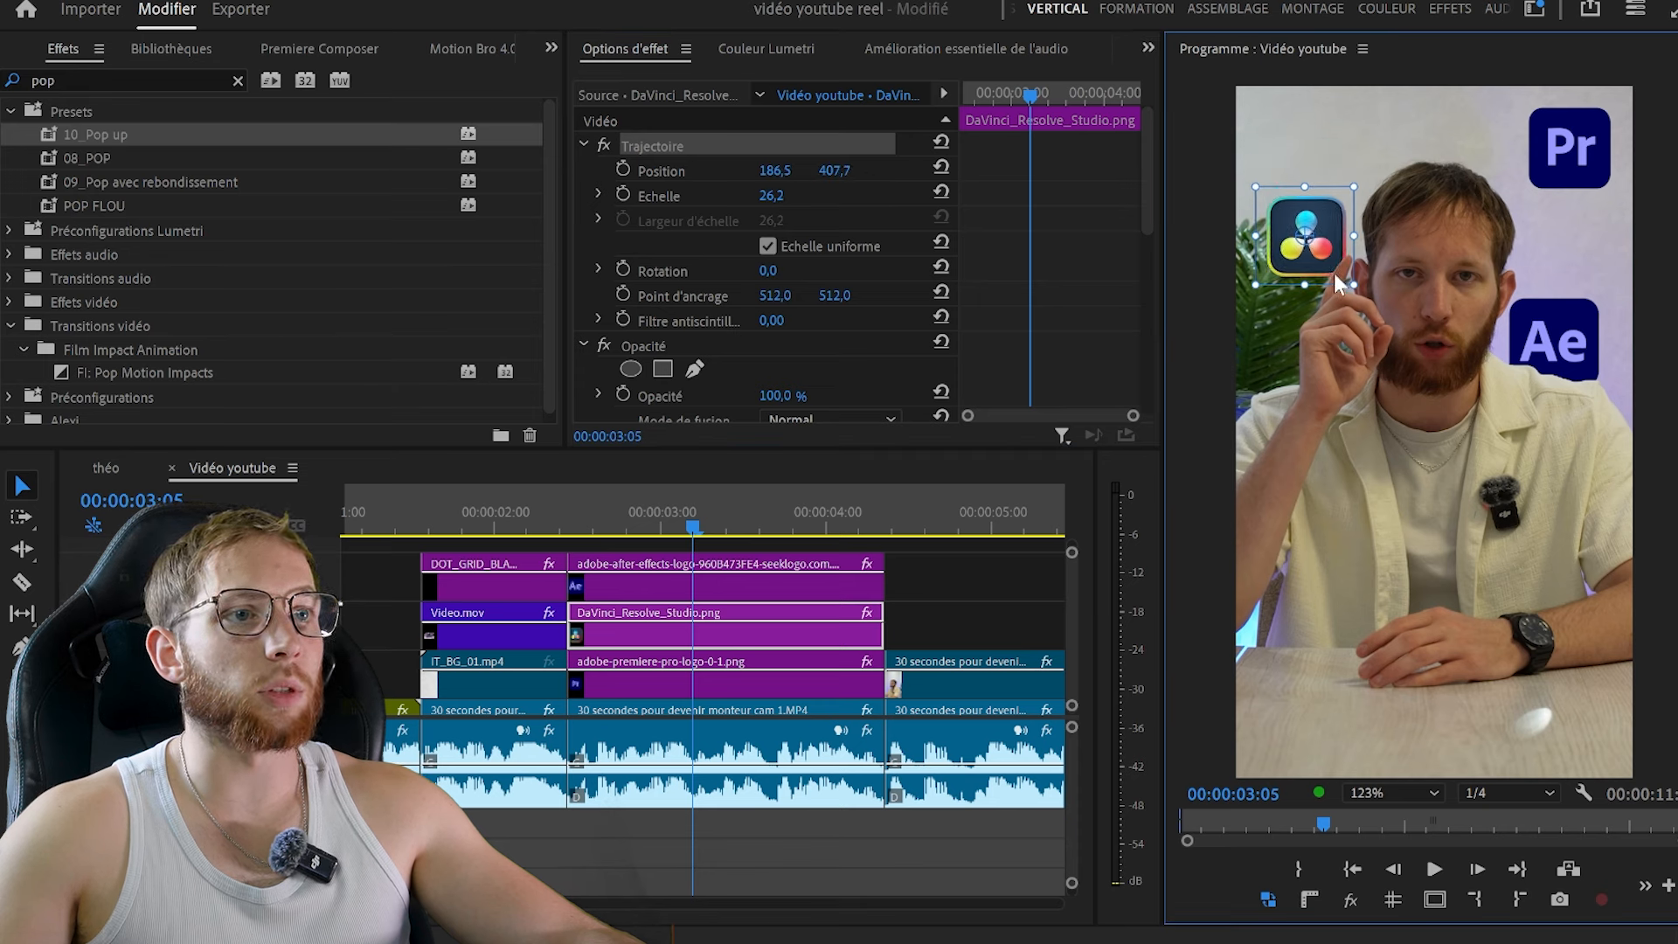
click(712, 682)
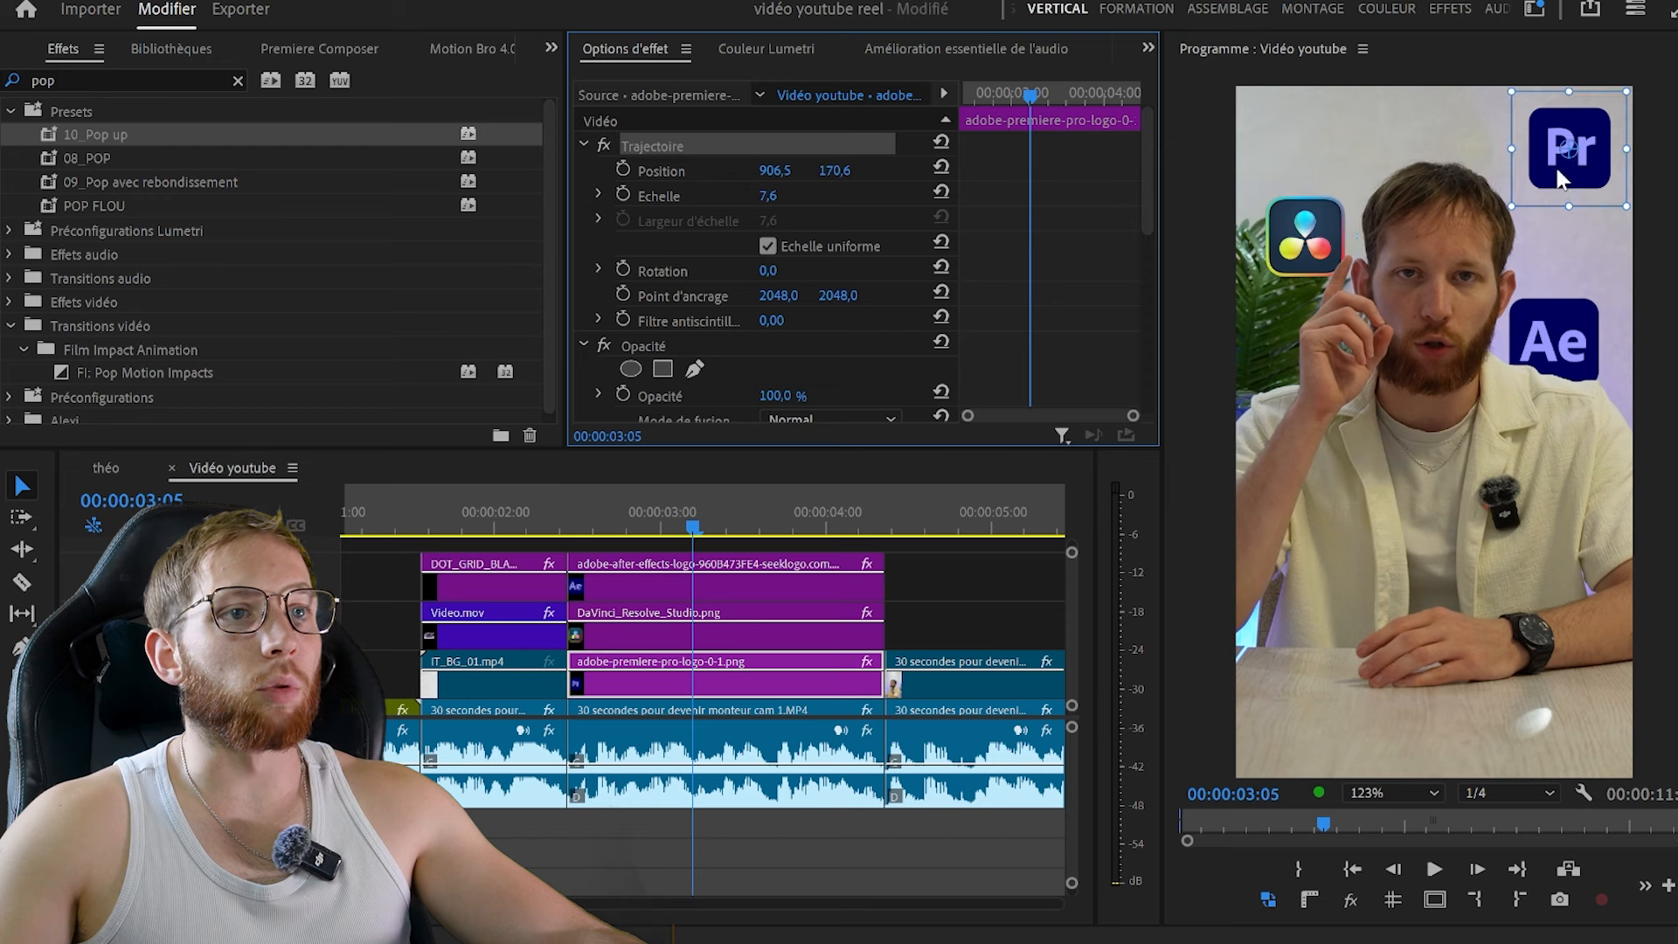
drag(1555, 165, 1543, 207)
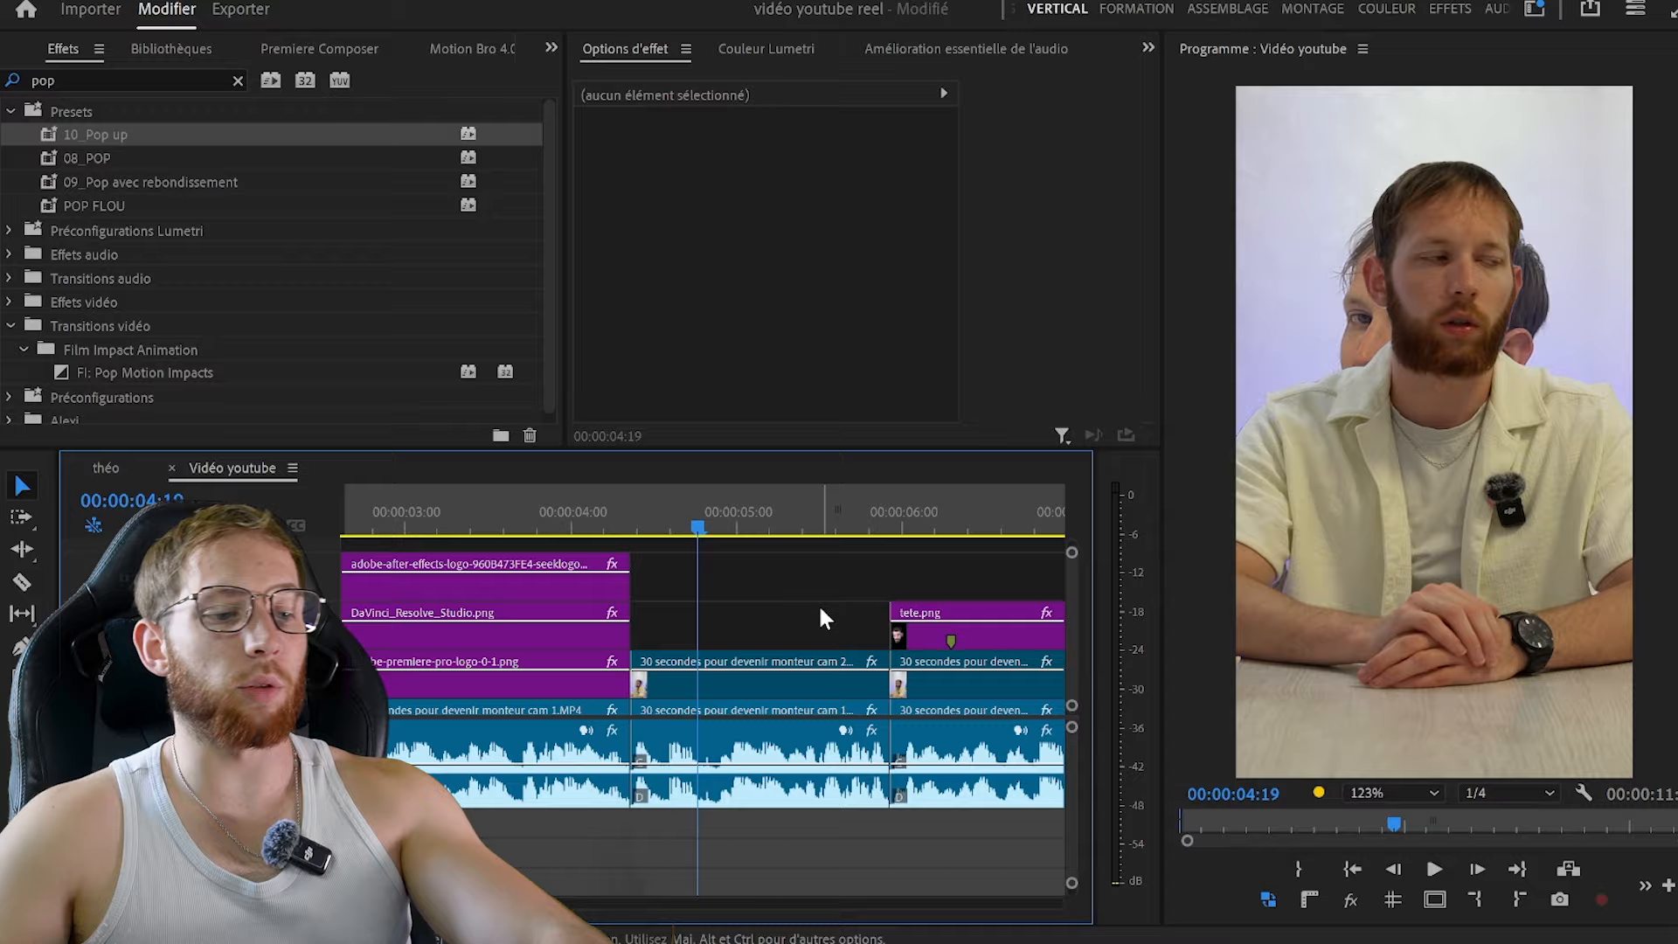
Split théo_1.mov at the end of the logo clips and the start of ETAPE 1, and delete the part between
key(grave)
key(c)
click(566, 187)
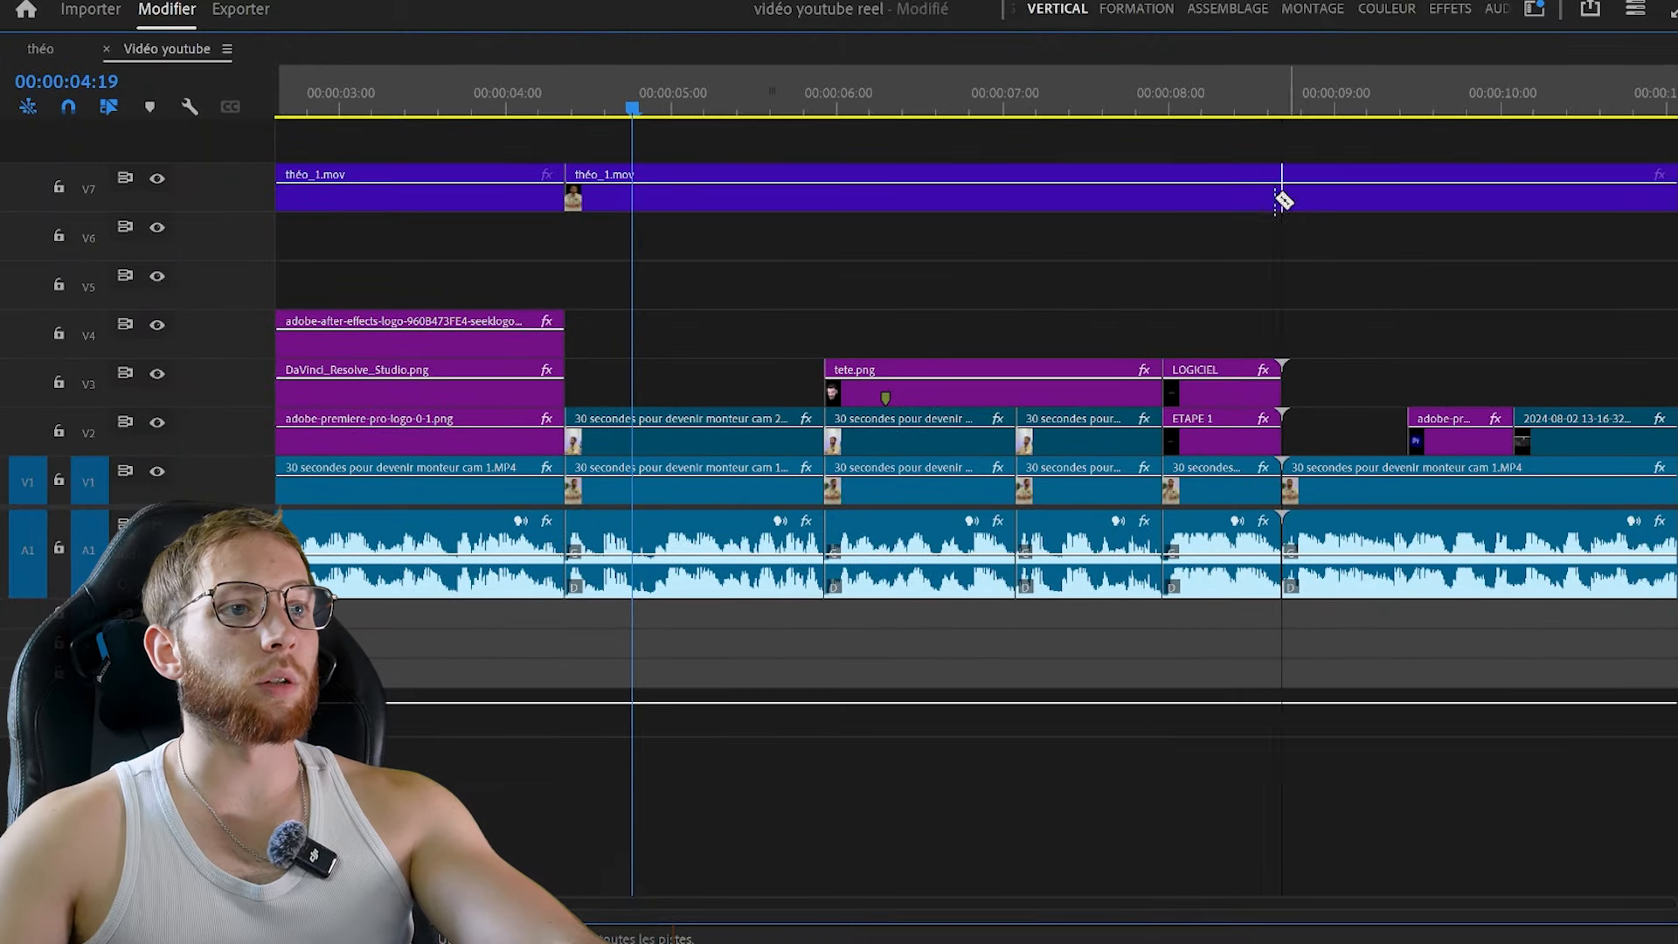
click(1154, 199)
key(v)
click(945, 187)
key(Delete)
key(backslash)
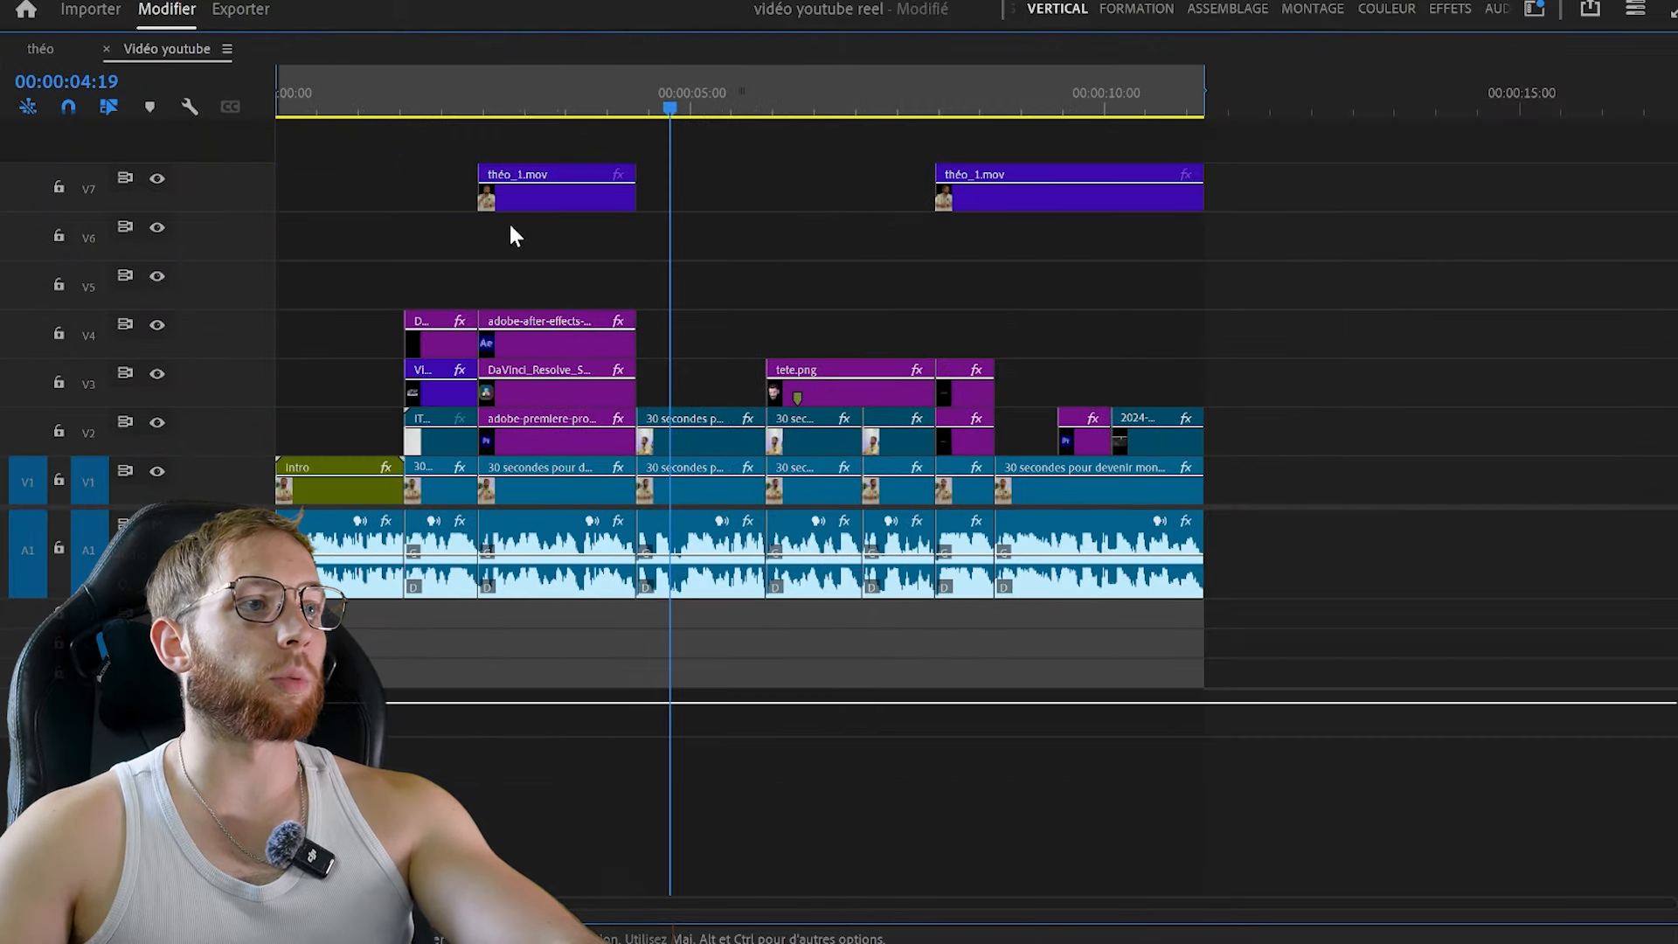
Move both remaining théo_1.mov pieces from V7 to a lower track, closer to the clips they cover
drag(527, 254, 529, 302)
drag(974, 204, 974, 303)
key(grave)
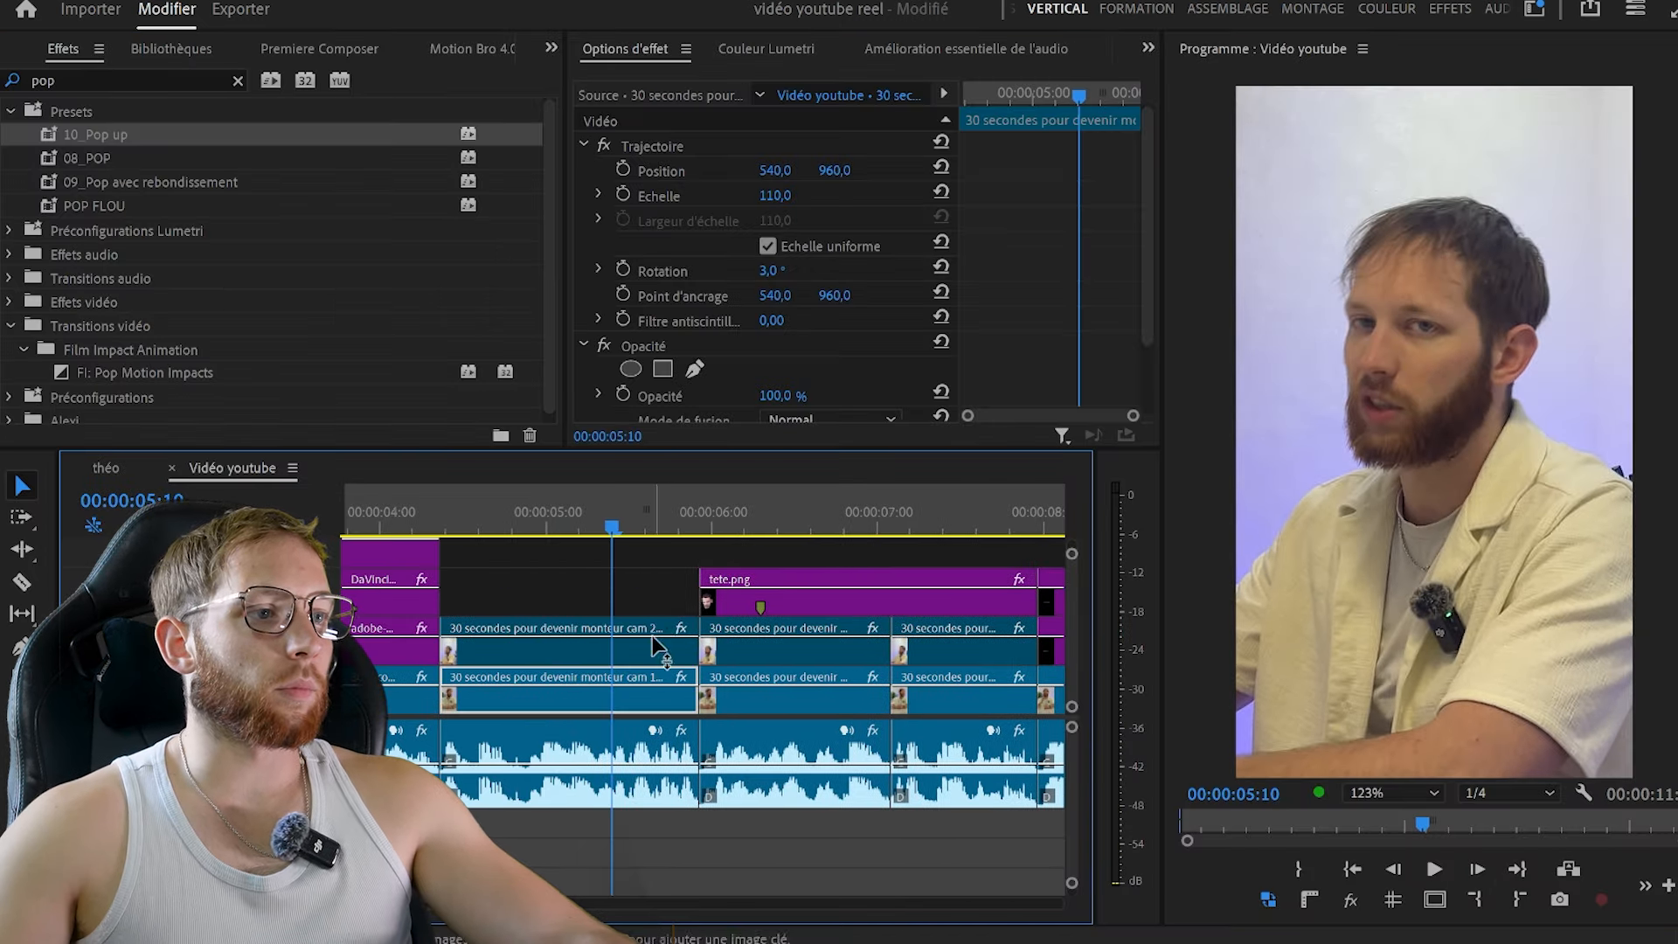
Reframe the first cam 2 clip at 00:00:05:10 to about position 470.9, 620.7 at scale 72.6
click(654, 647)
click(757, 144)
drag(1676, 336, 1677, 340)
drag(1560, 370, 1547, 347)
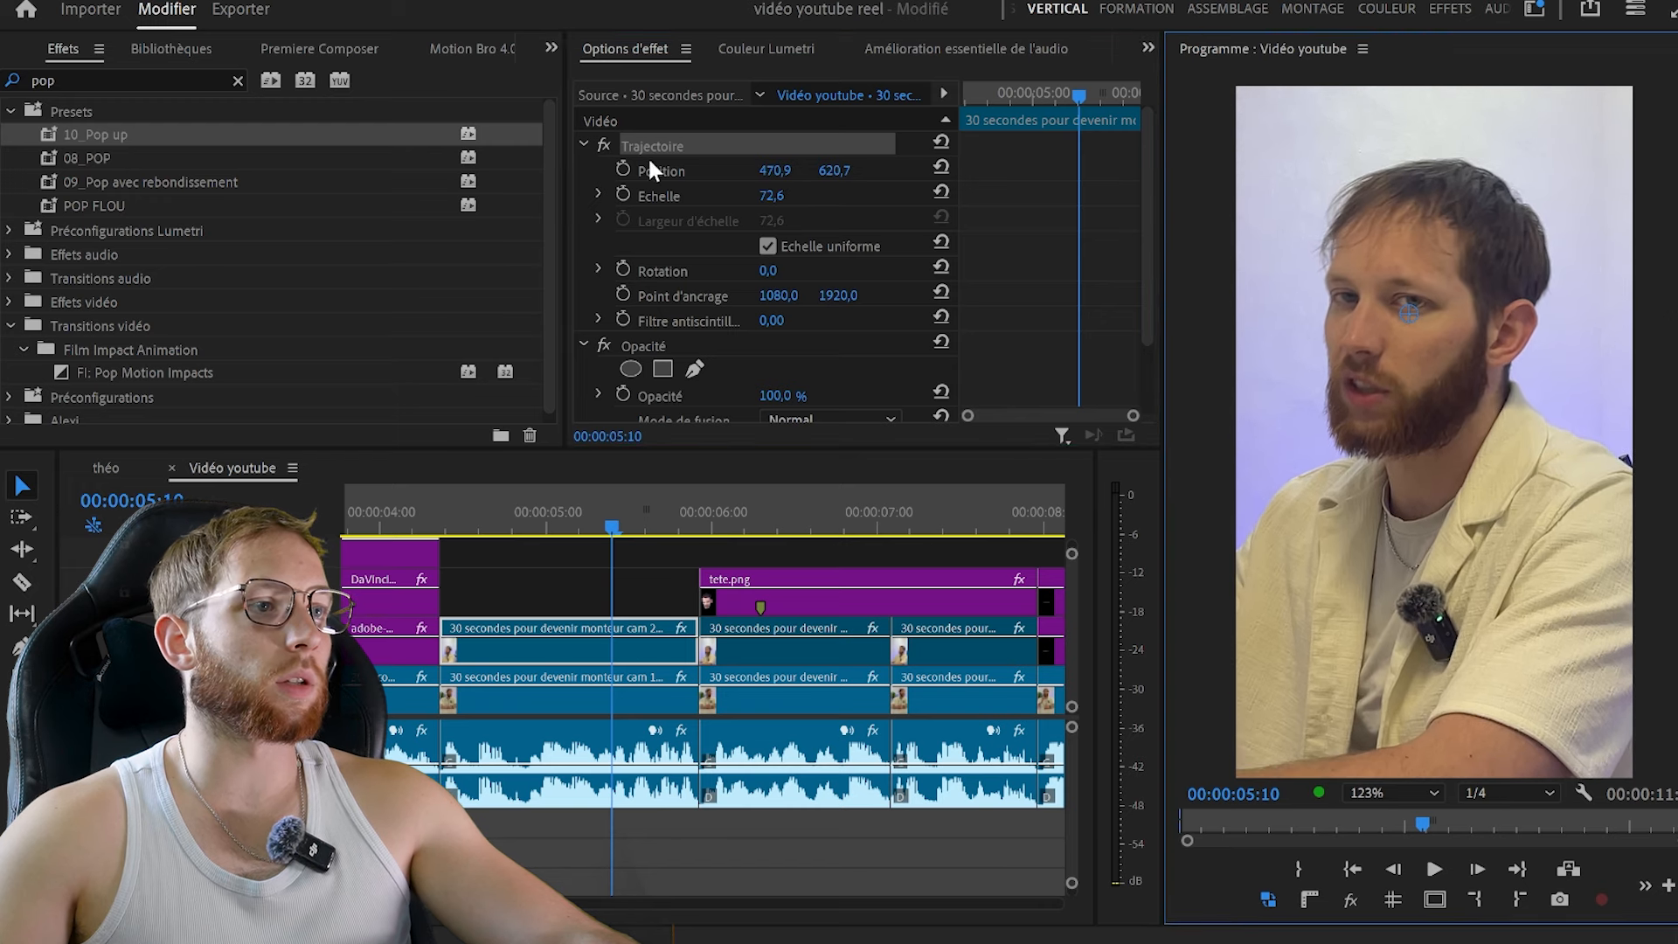
Keyframe the first cam 2 clip's position and scale to keep the face aligned, with about 531.7, 610.9 at 00:00:04:20
click(623, 169)
click(624, 194)
key(Up)
drag(1444, 595, 1473, 298)
drag(1513, 418, 1536, 423)
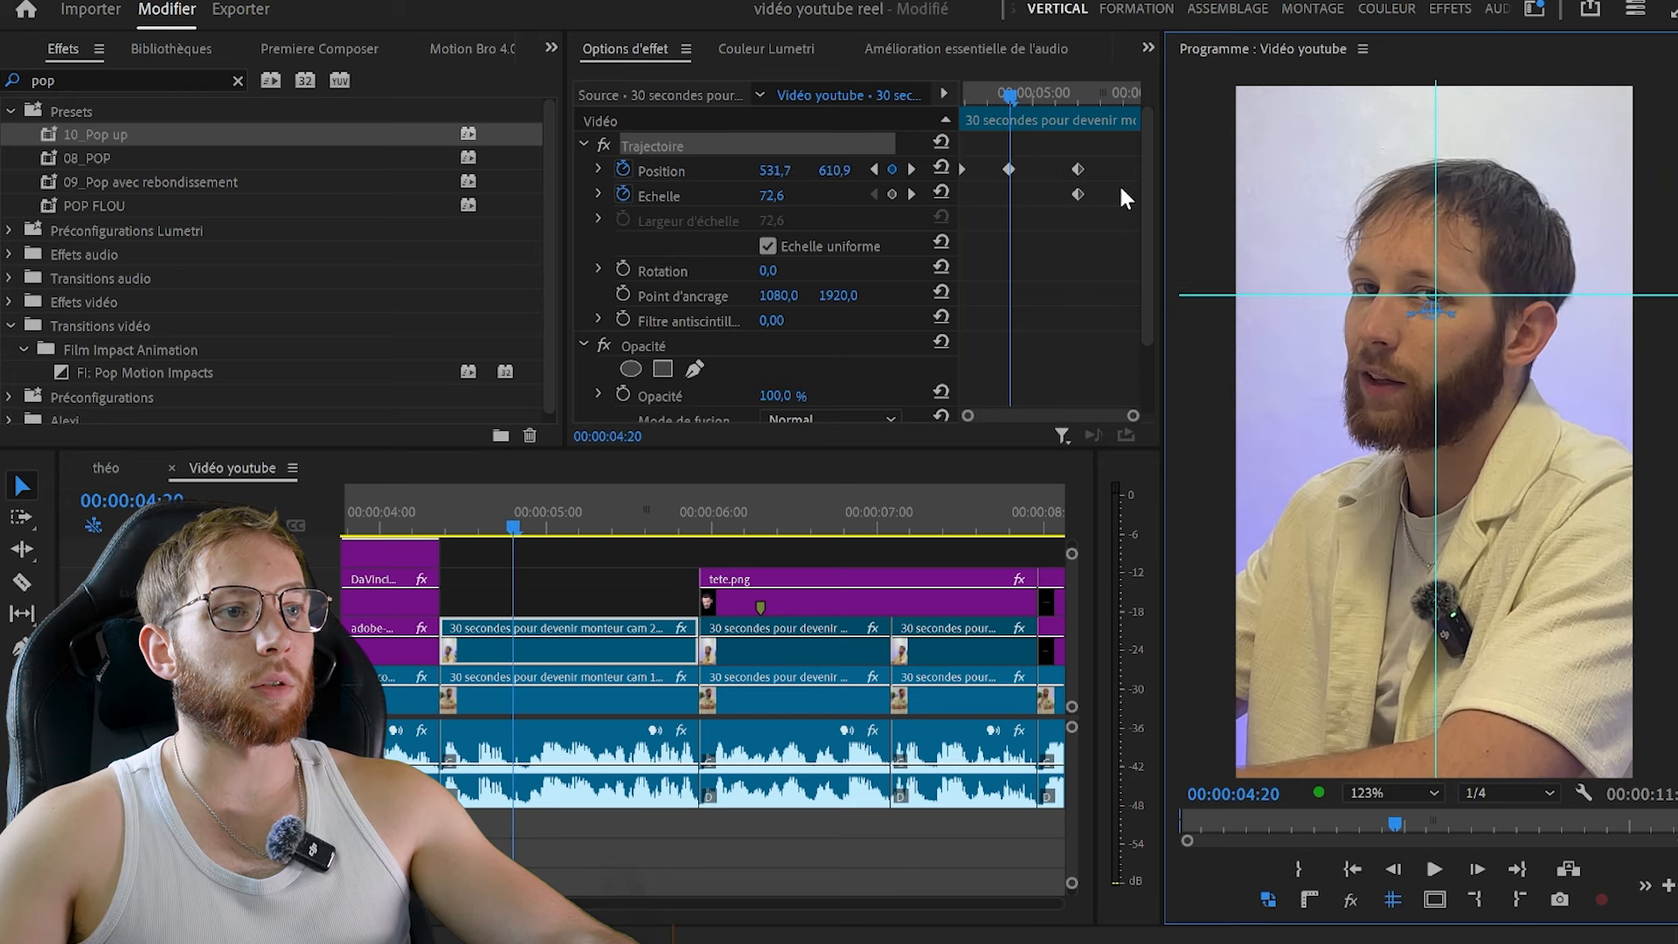
click(1047, 92)
drag(1461, 379, 1387, 303)
click(1116, 90)
Keyframe tete.png's position at about 676.2, 726.1 at 00:00:06:11 to follow the speaker's head
click(758, 523)
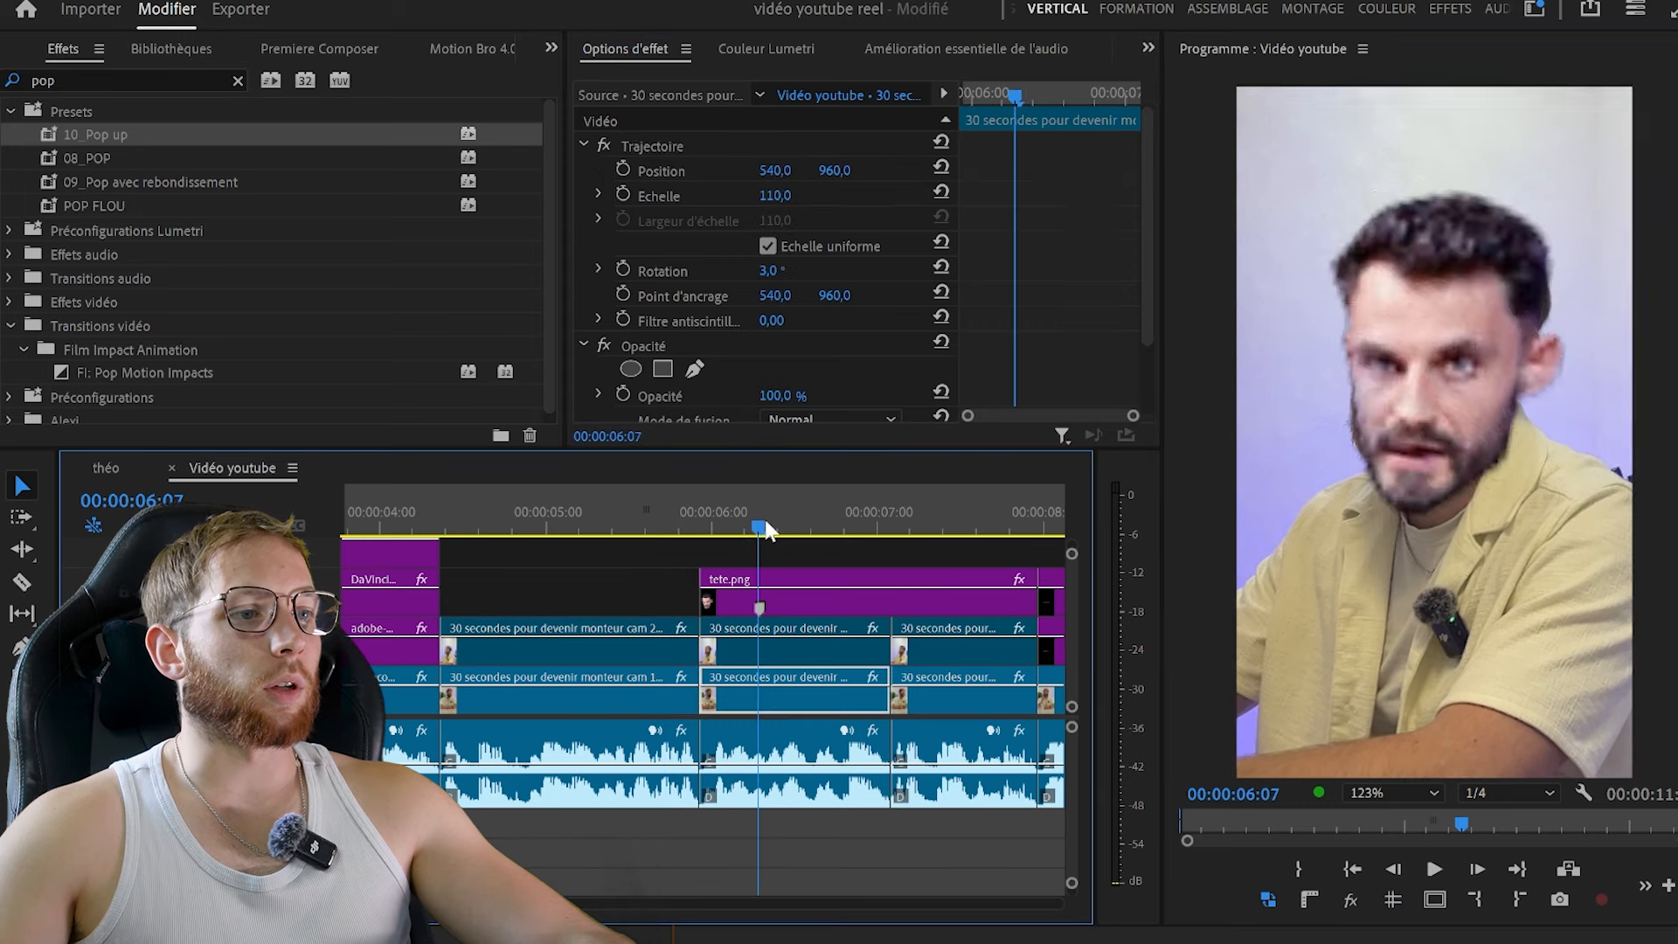
click(788, 607)
click(693, 147)
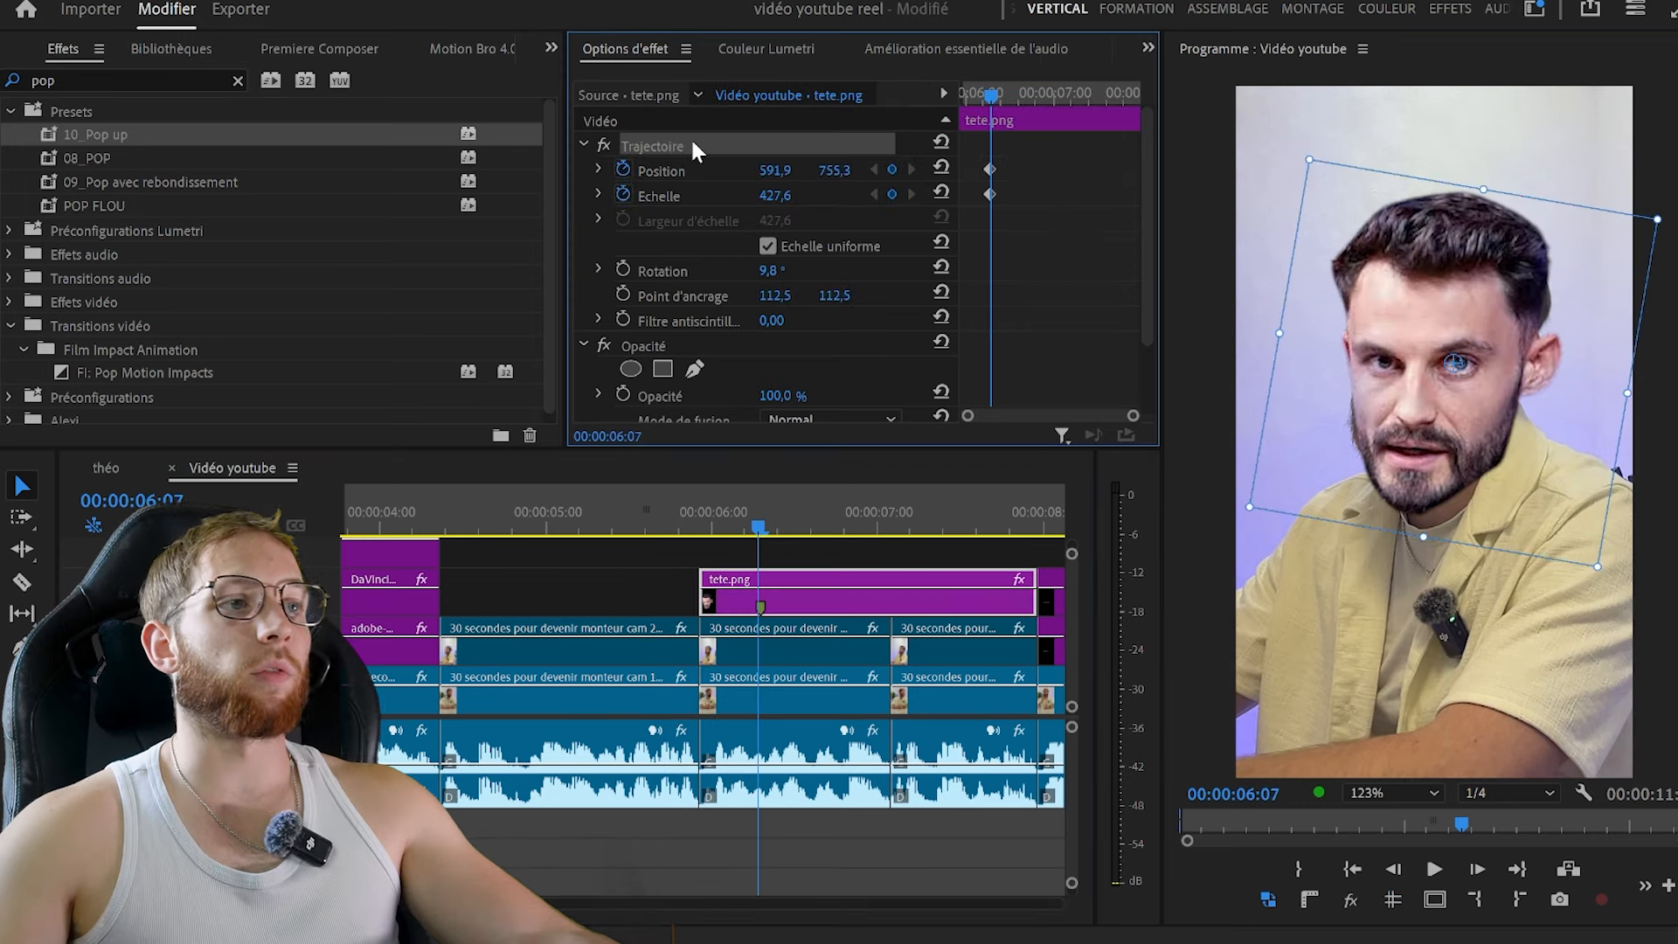
click(784, 528)
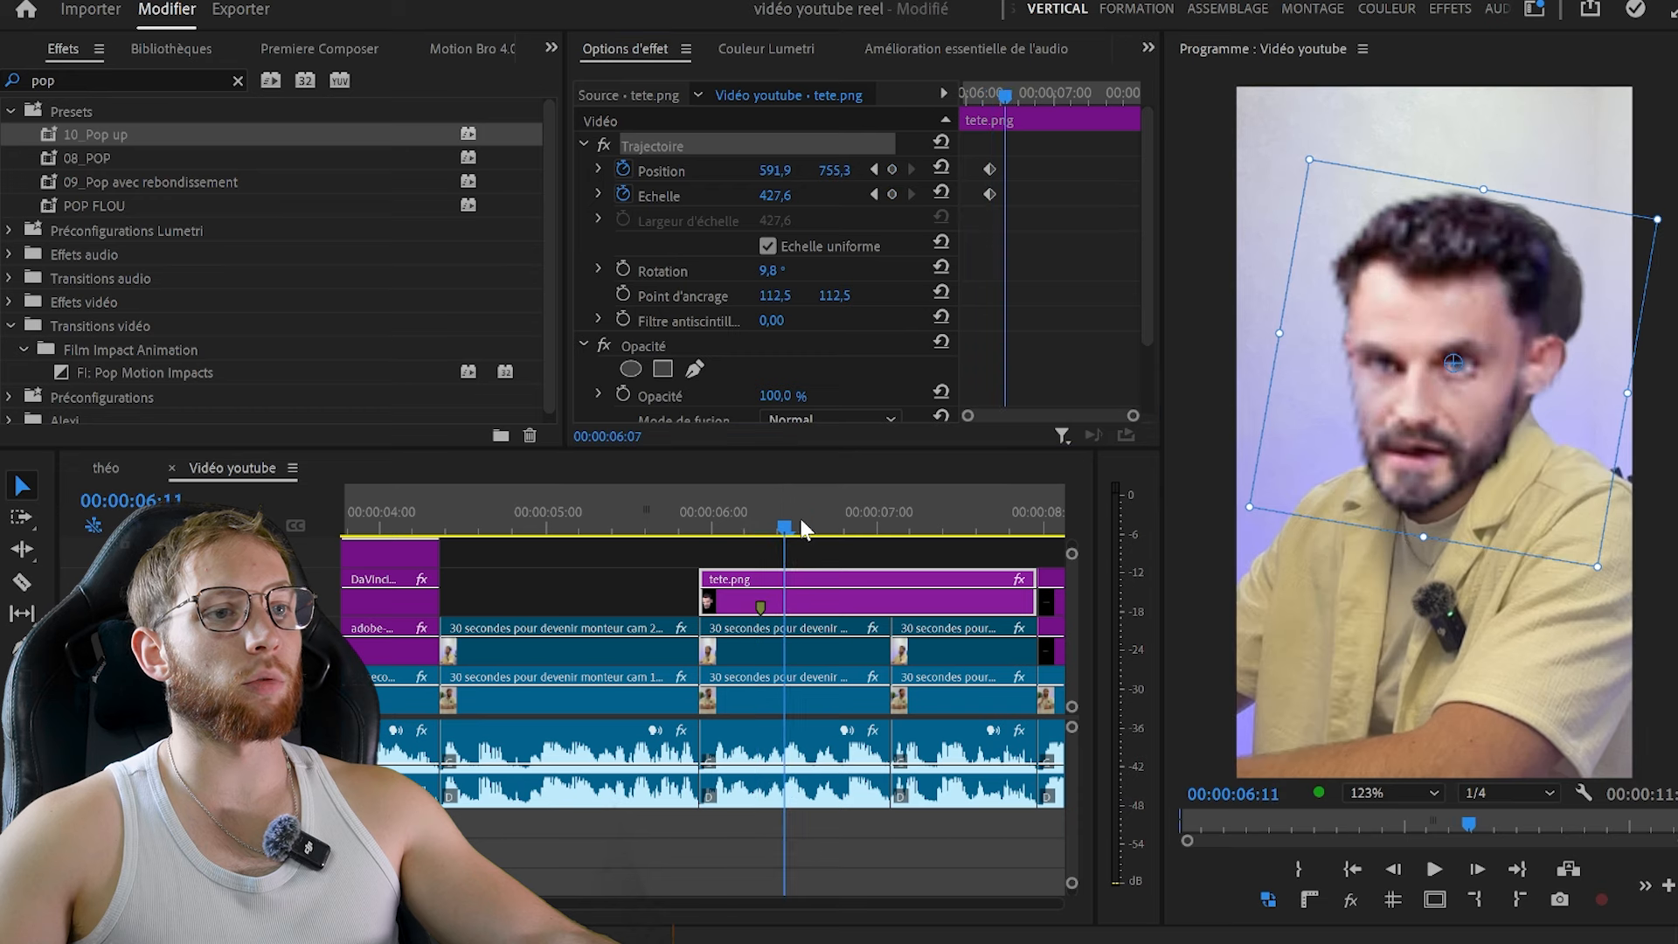
drag(1443, 468, 1473, 457)
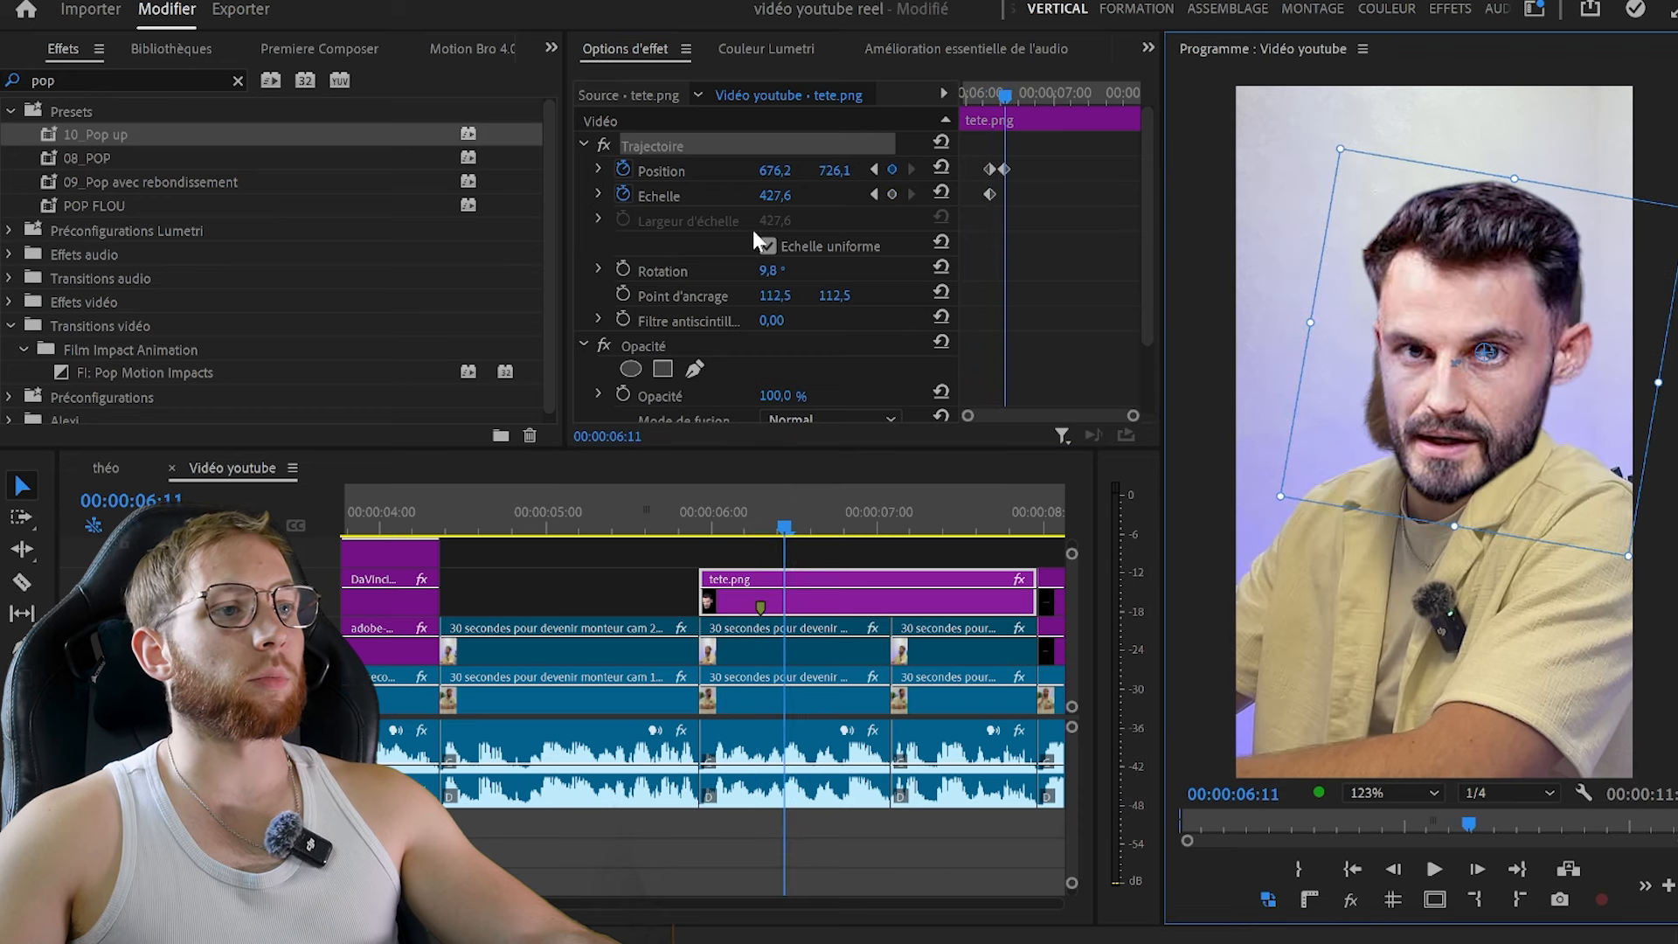
Start animating tete.png's rotation and tilt it to about 28.8° at 00:00:06:11
click(624, 269)
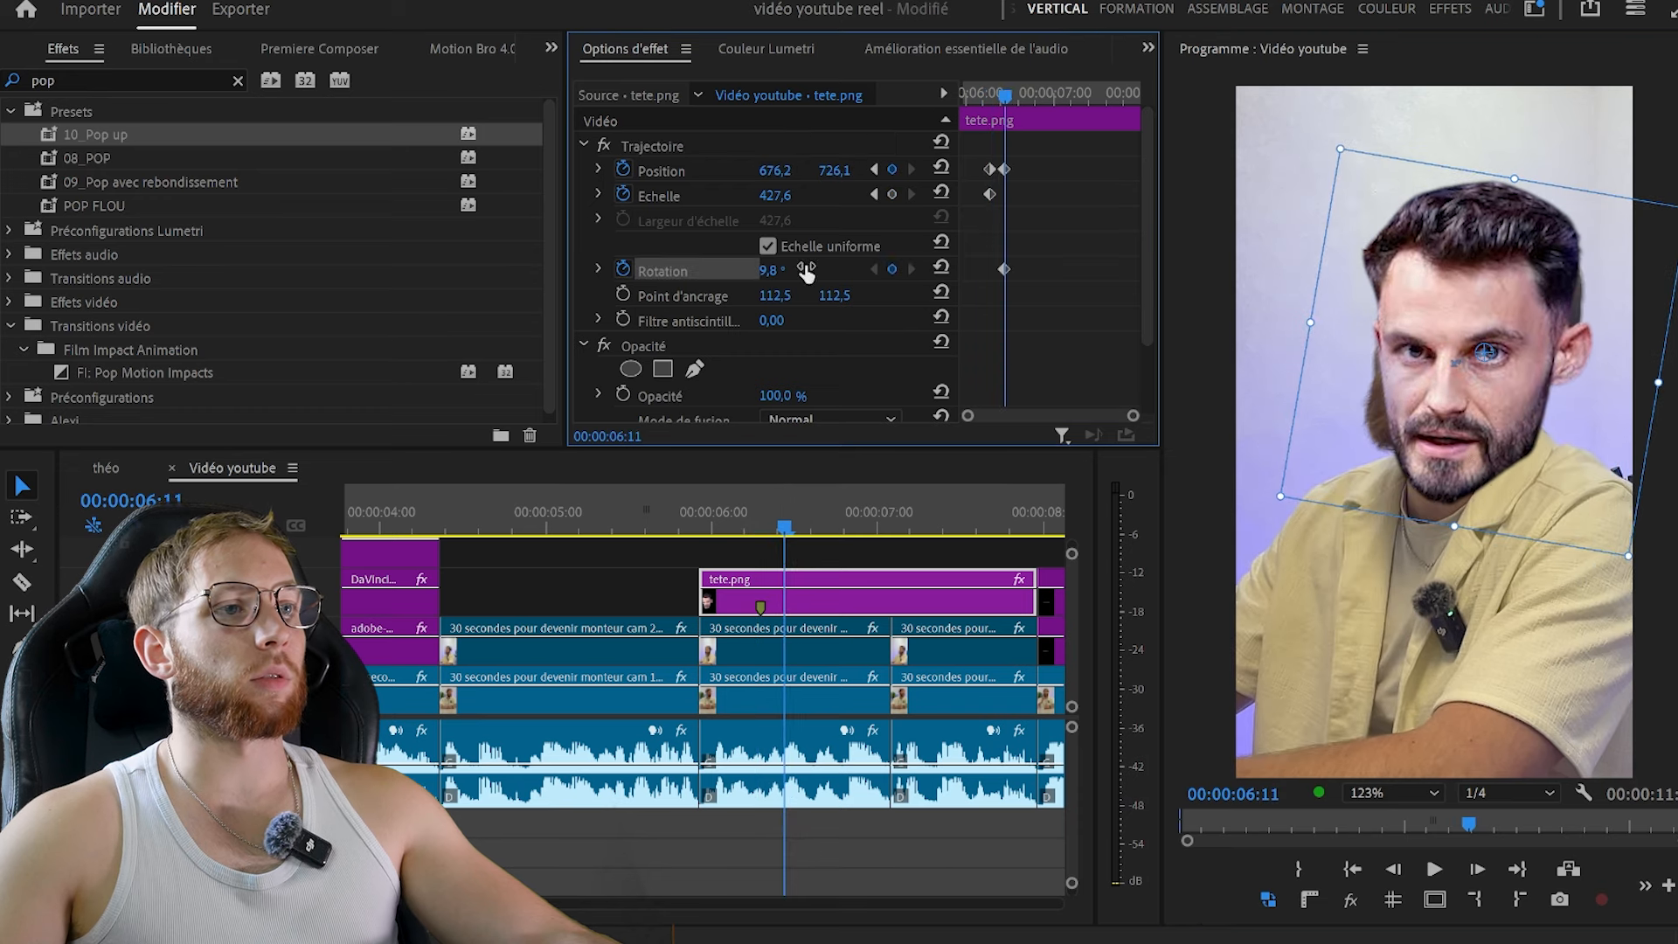
click(776, 139)
drag(1474, 545, 1392, 525)
Keyframe tete.png's position and rotation up to 00:00:07:08, with about 728.1, 729.3 at 00:00:07:02 and 598.4, 719.6 with 5.9° at 00:00:07:08
click(812, 522)
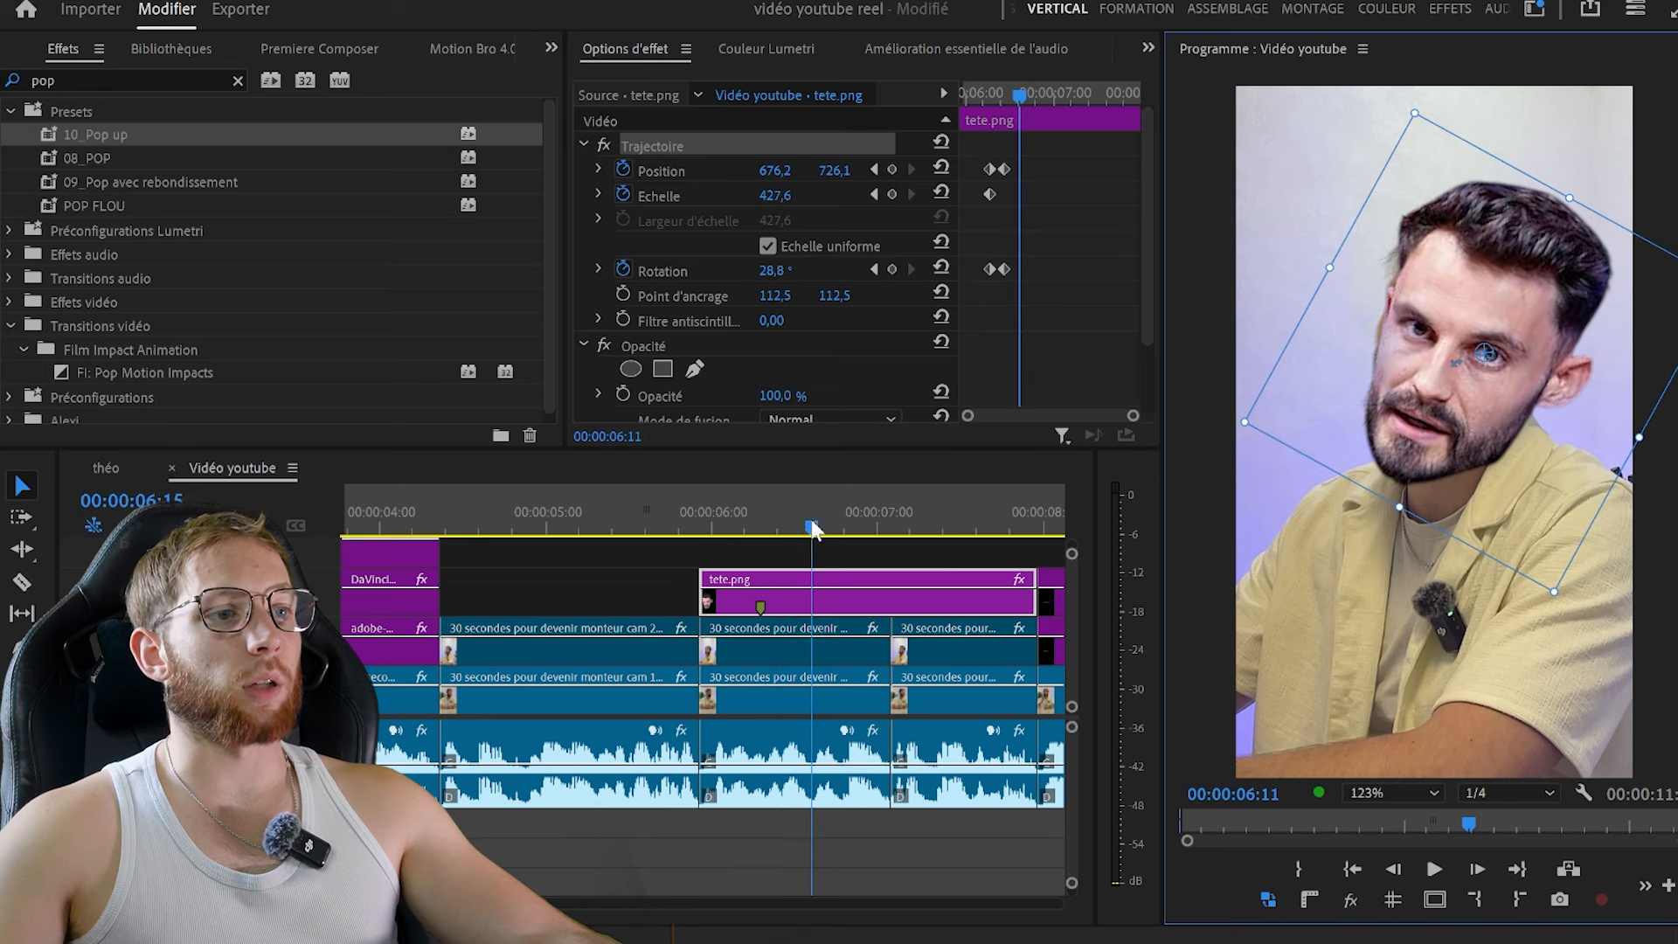
drag(1397, 519, 1416, 528)
drag(1474, 454, 1481, 454)
click(891, 516)
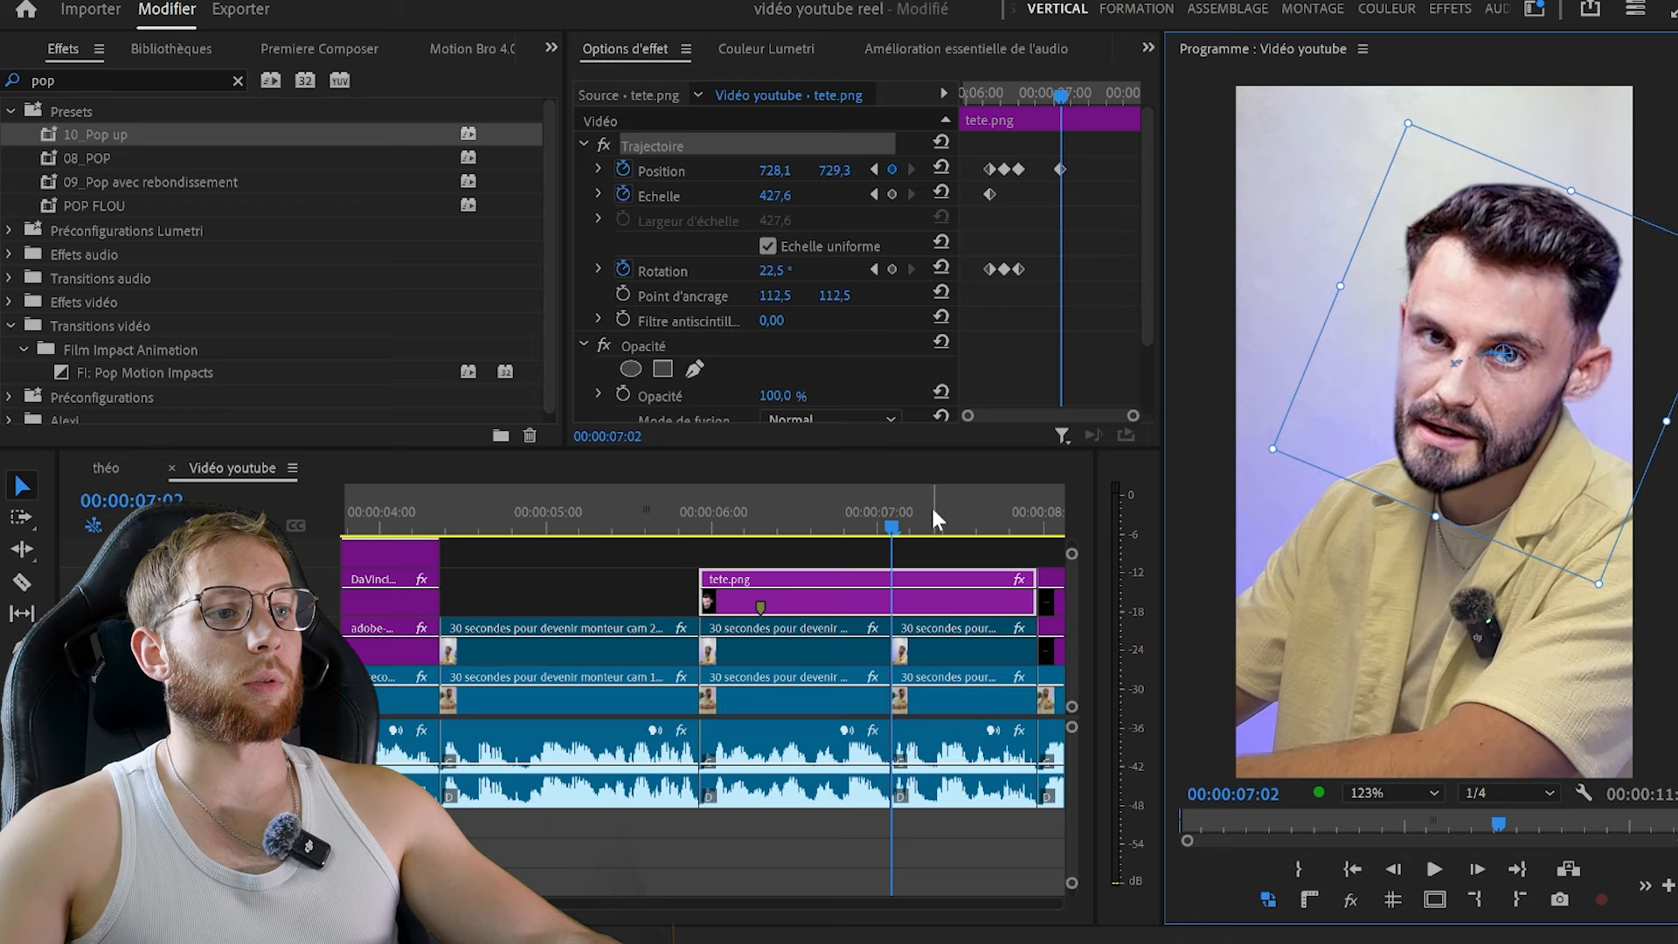
click(934, 518)
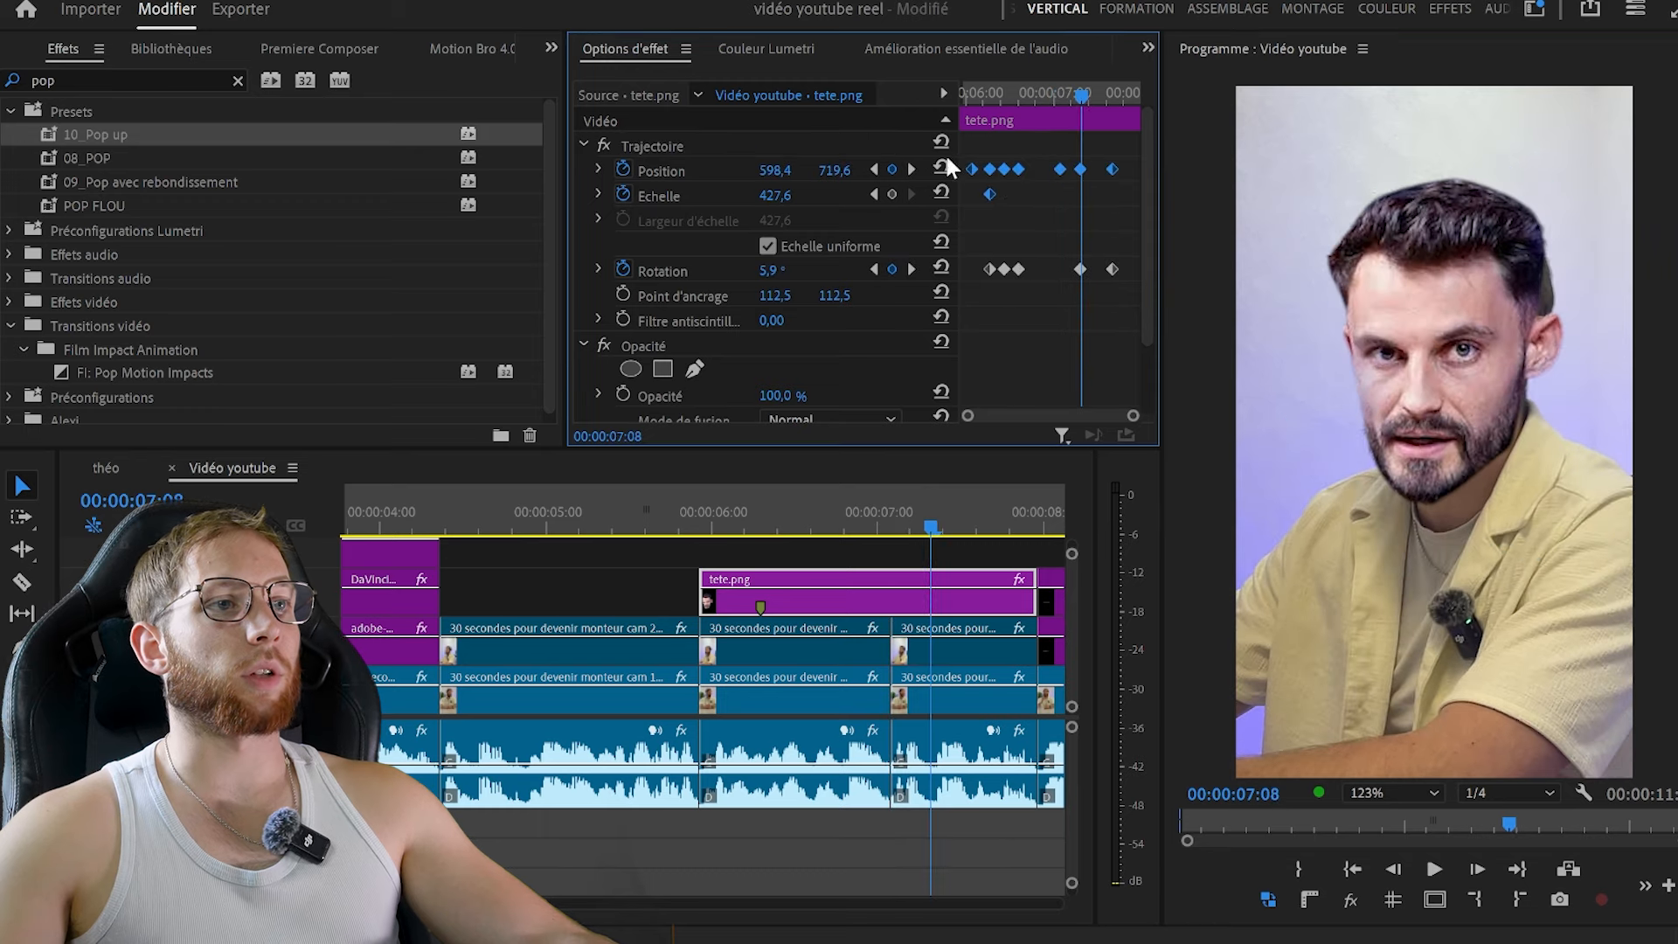
Set the temporal interpolation of tete.png's position and scale keyframes to Bézier auto, and go back before the clip to check the motion
right_click(1006, 170)
mouse_move(1137, 369)
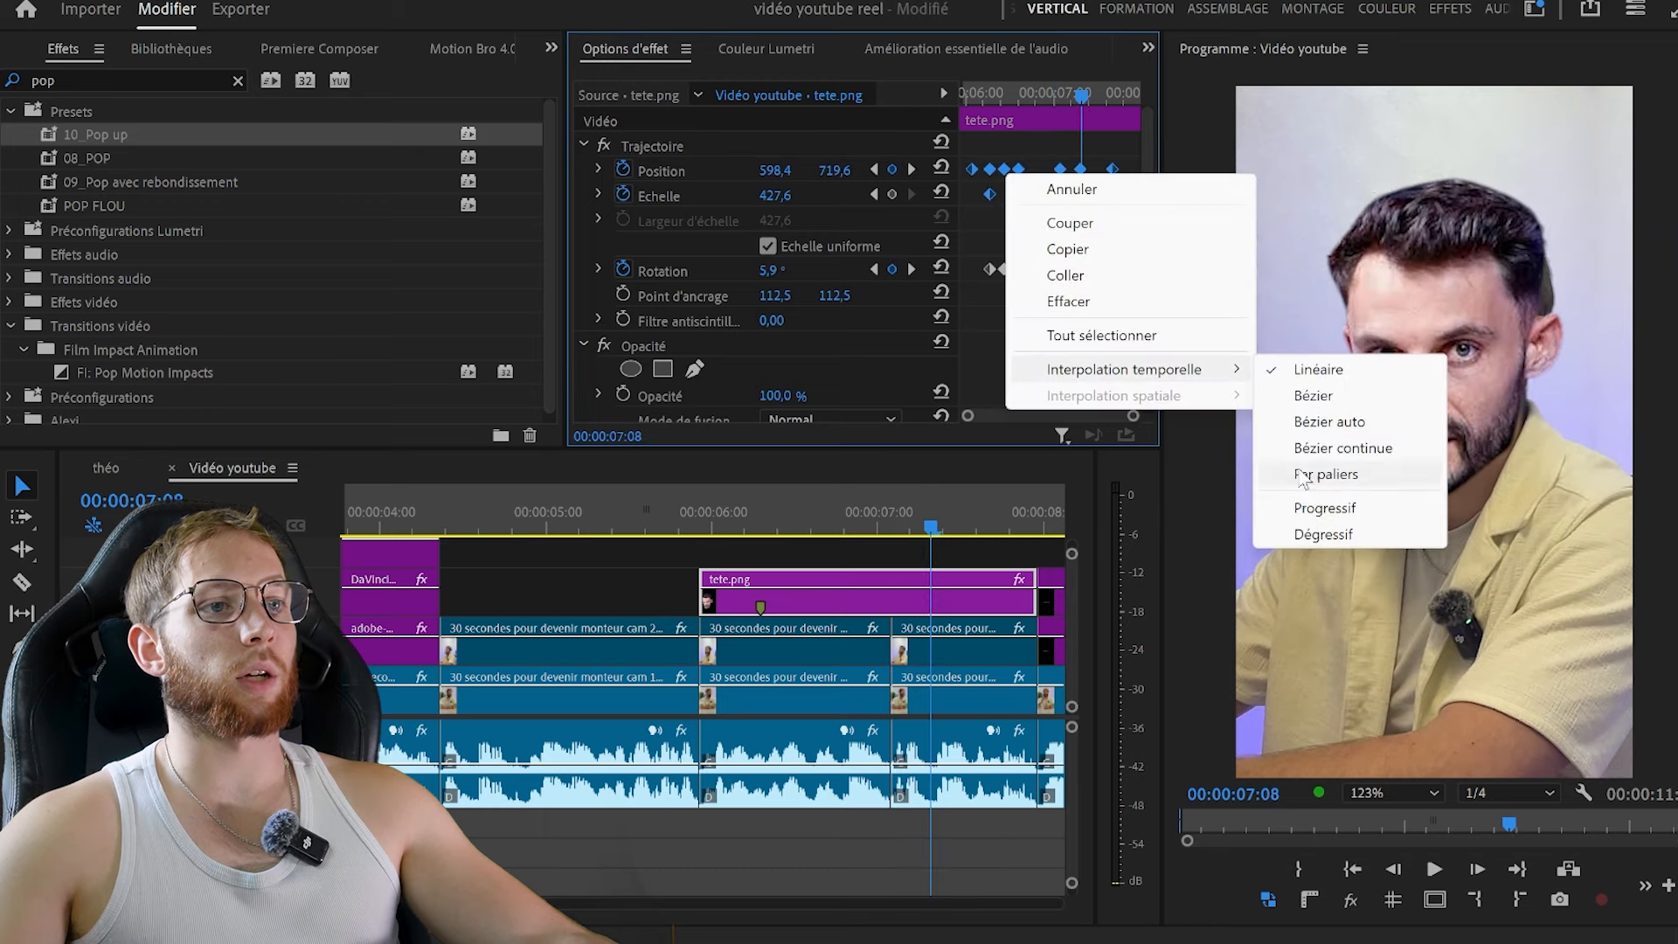
click(1366, 425)
click(681, 516)
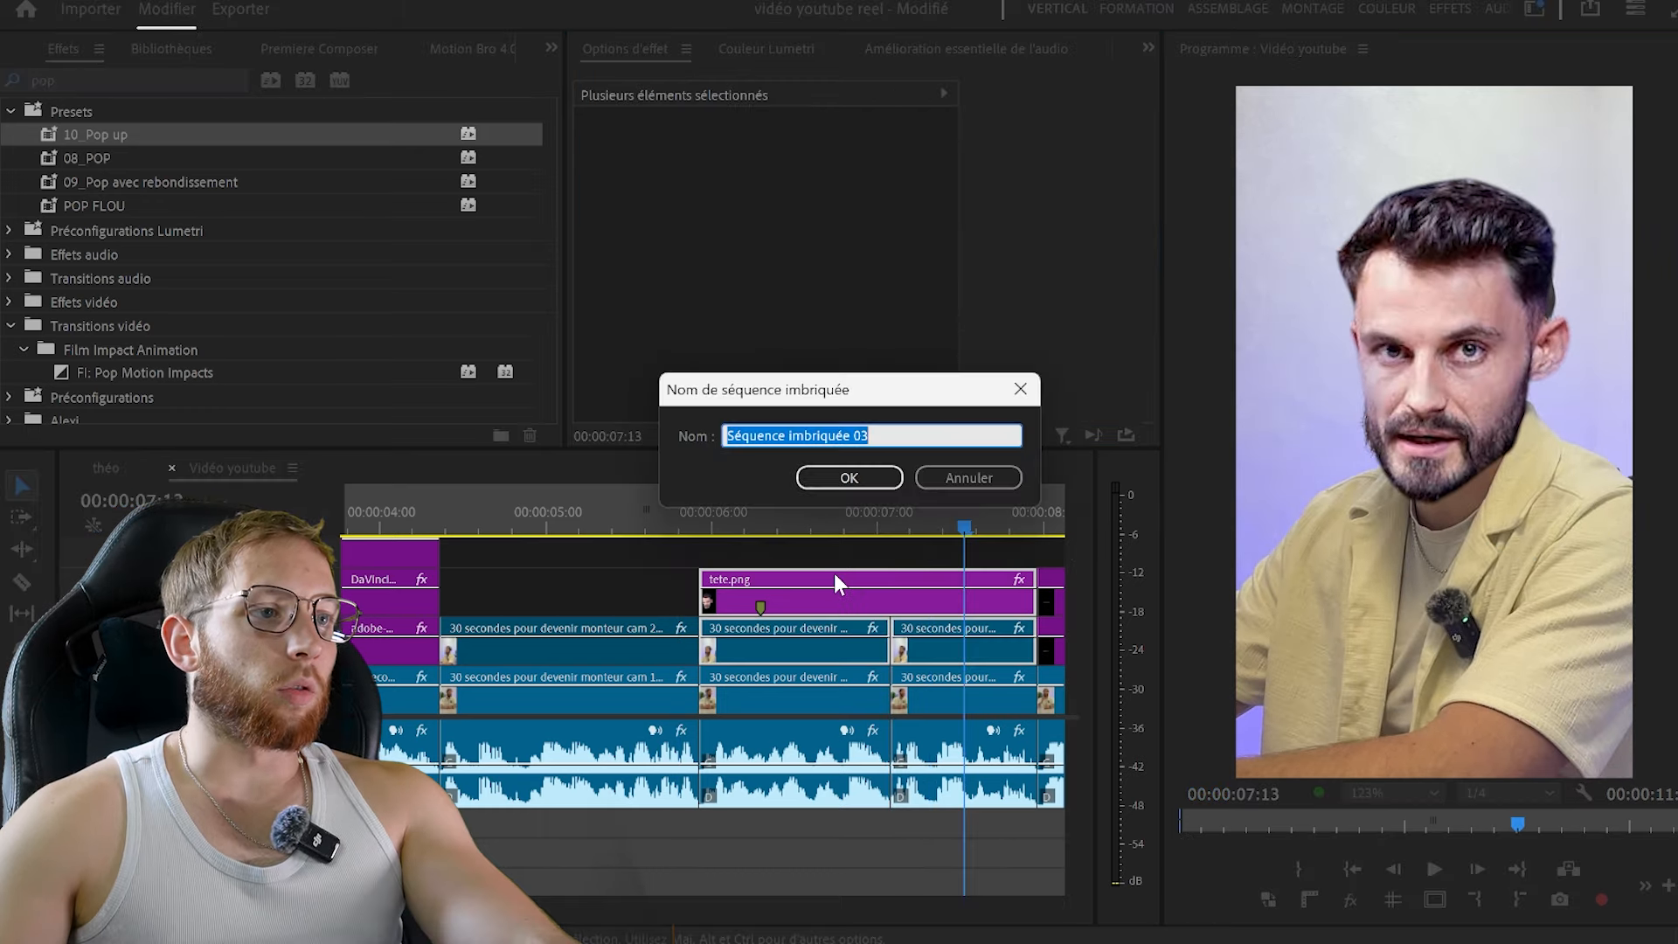
Nest tete.png with the two cam 2 clips beneath it as a sequence named "théo tête"
text(th)
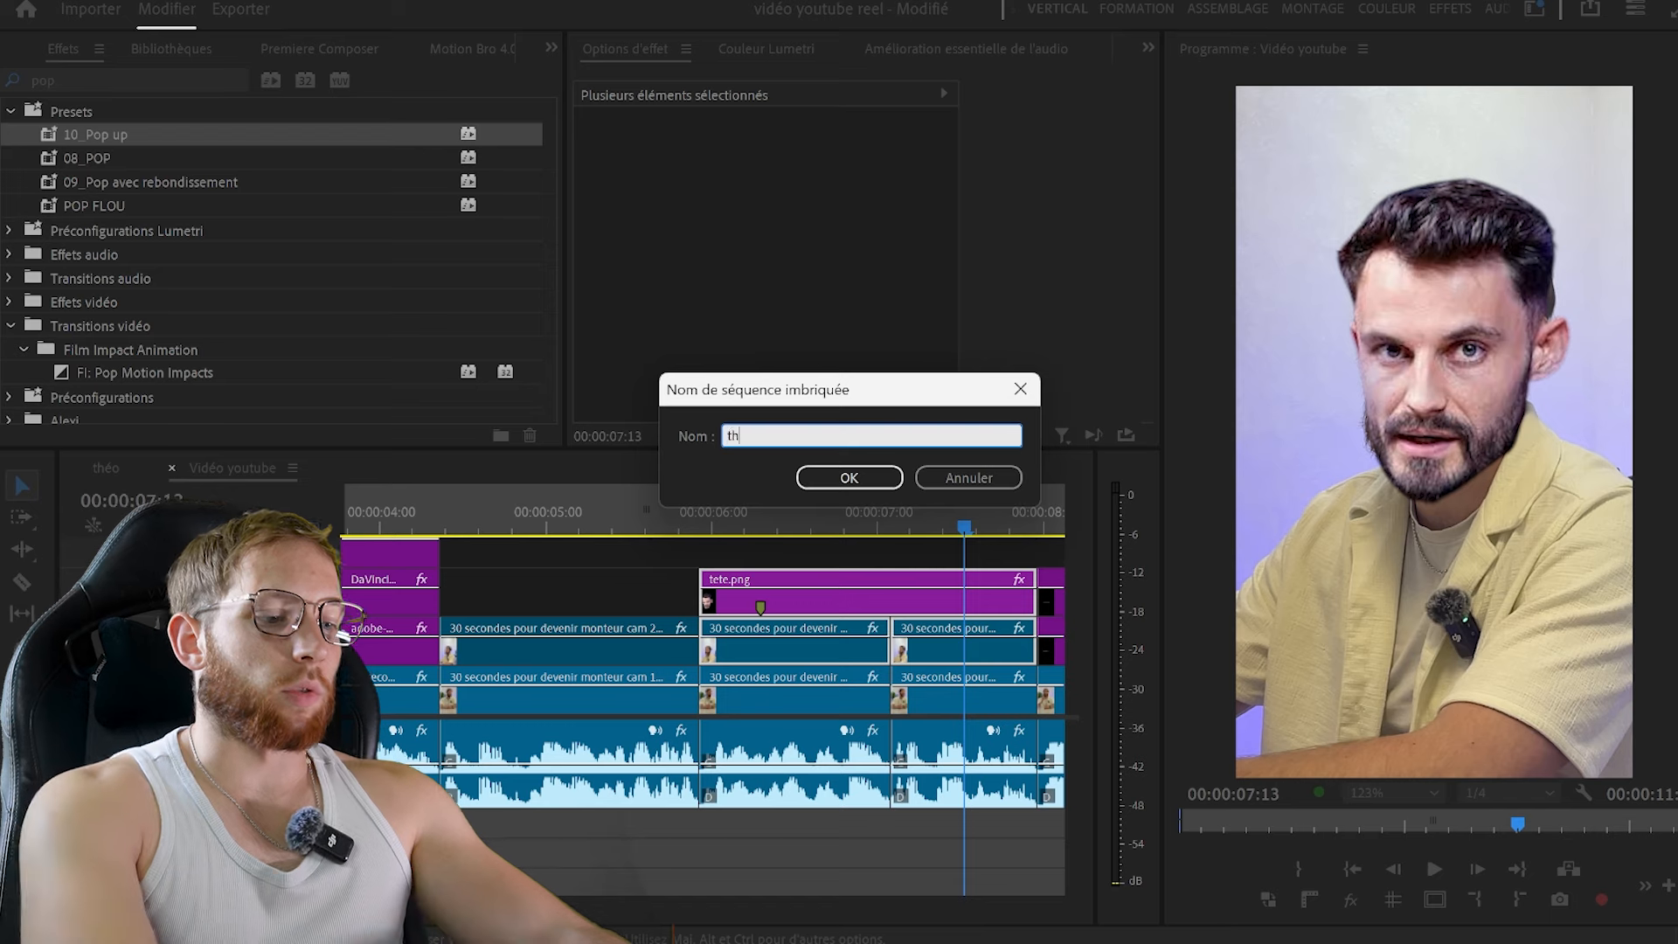
text(éo tête)
key(Return)
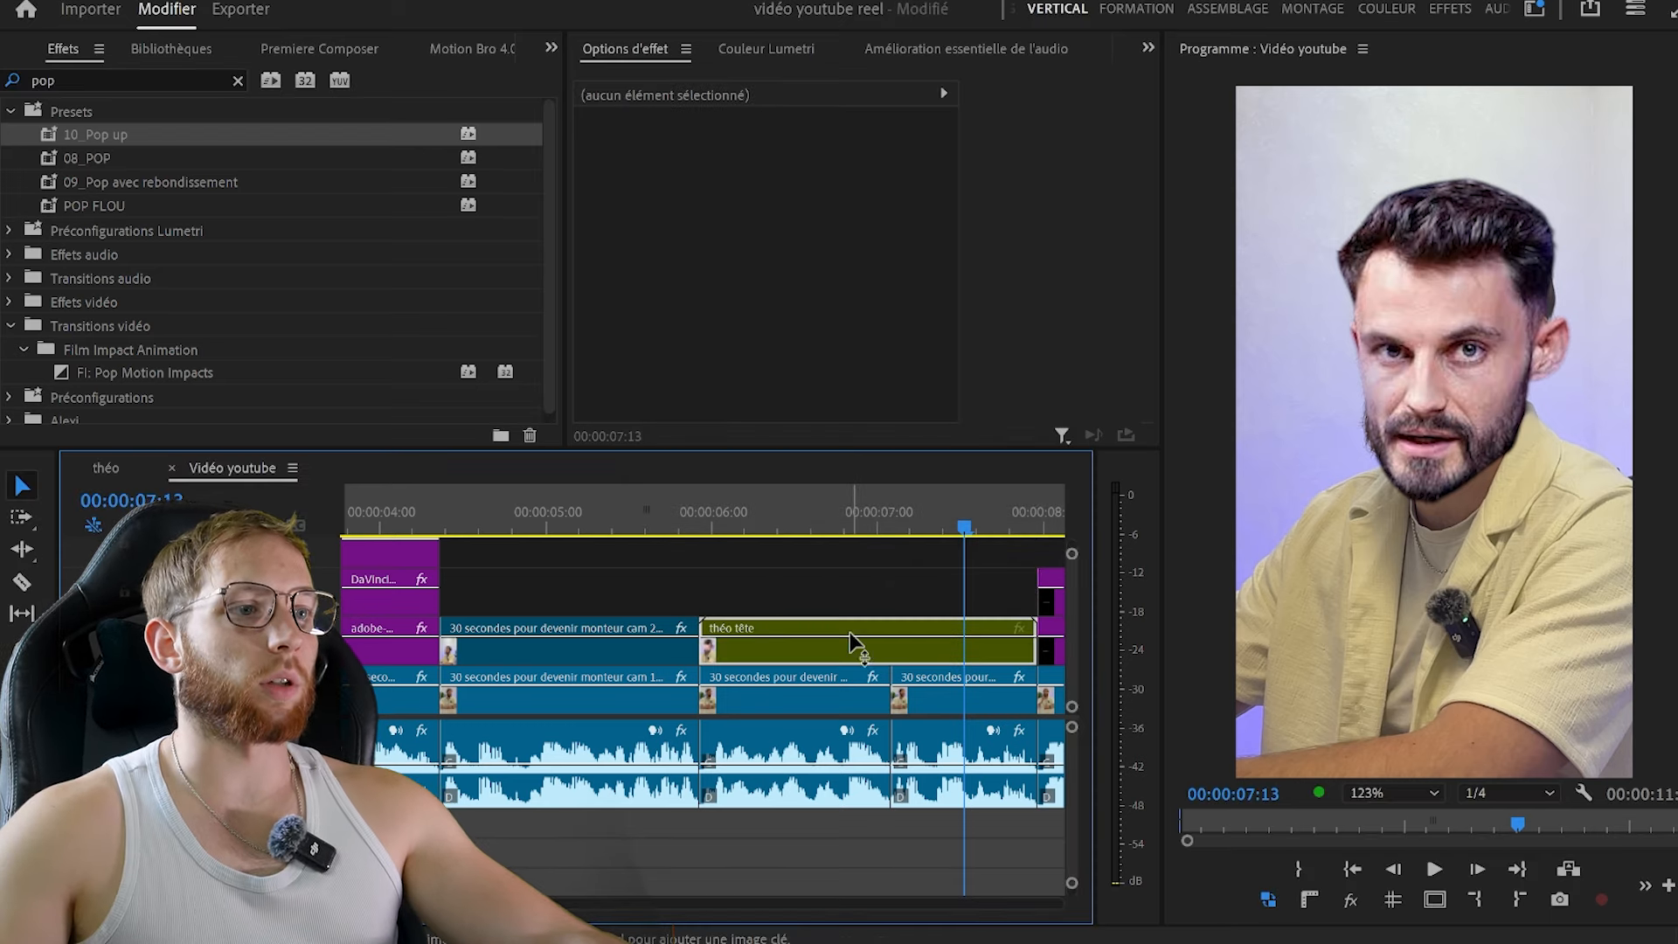
Find the Noir & blanc effect and apply it to the théo tête nested clip
click(148, 80)
key(BackSpace)
text(noir)
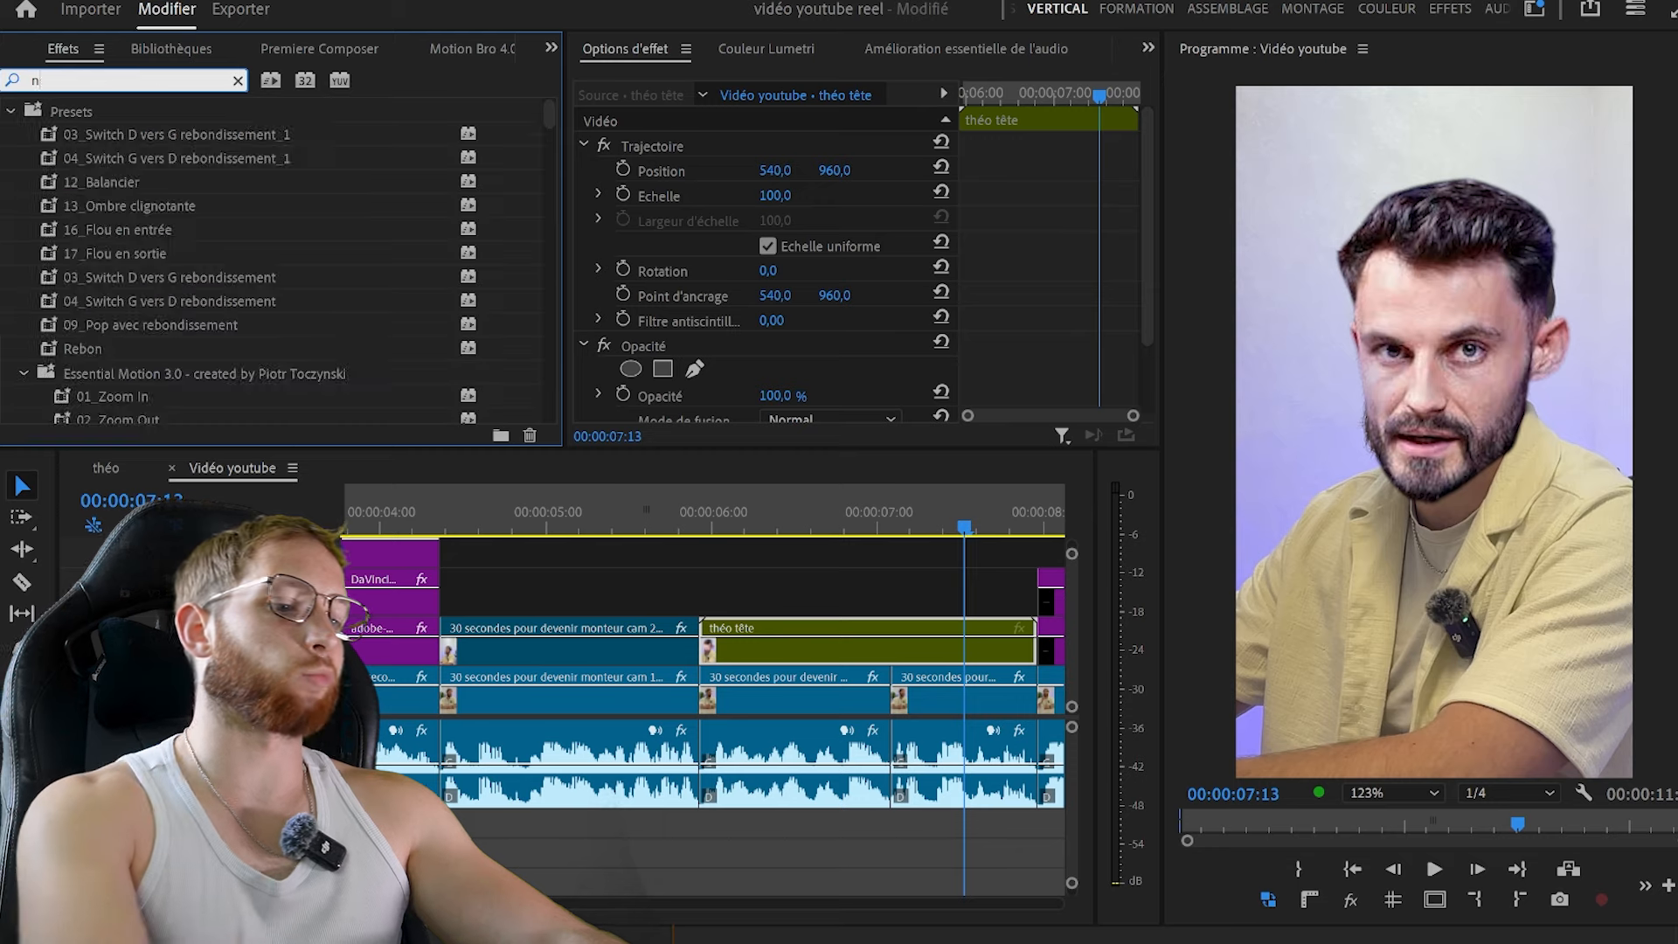
text( blanc)
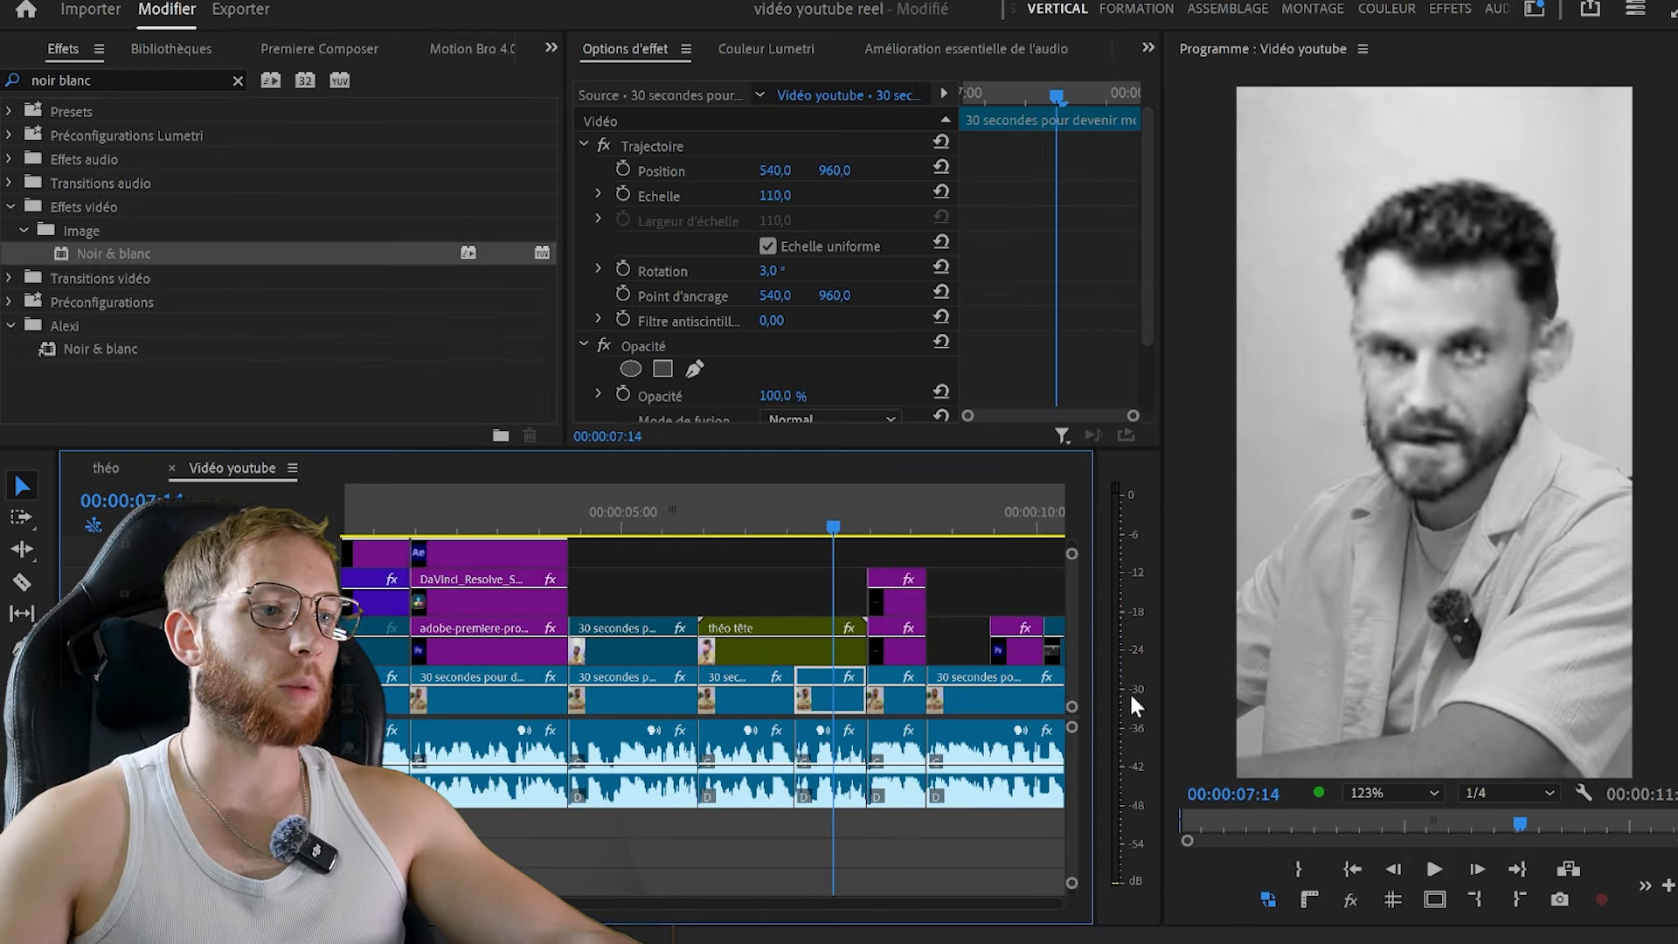
Animate théo tête's scale from 100 at the clip's start to a larger value at its end
click(841, 657)
click(622, 193)
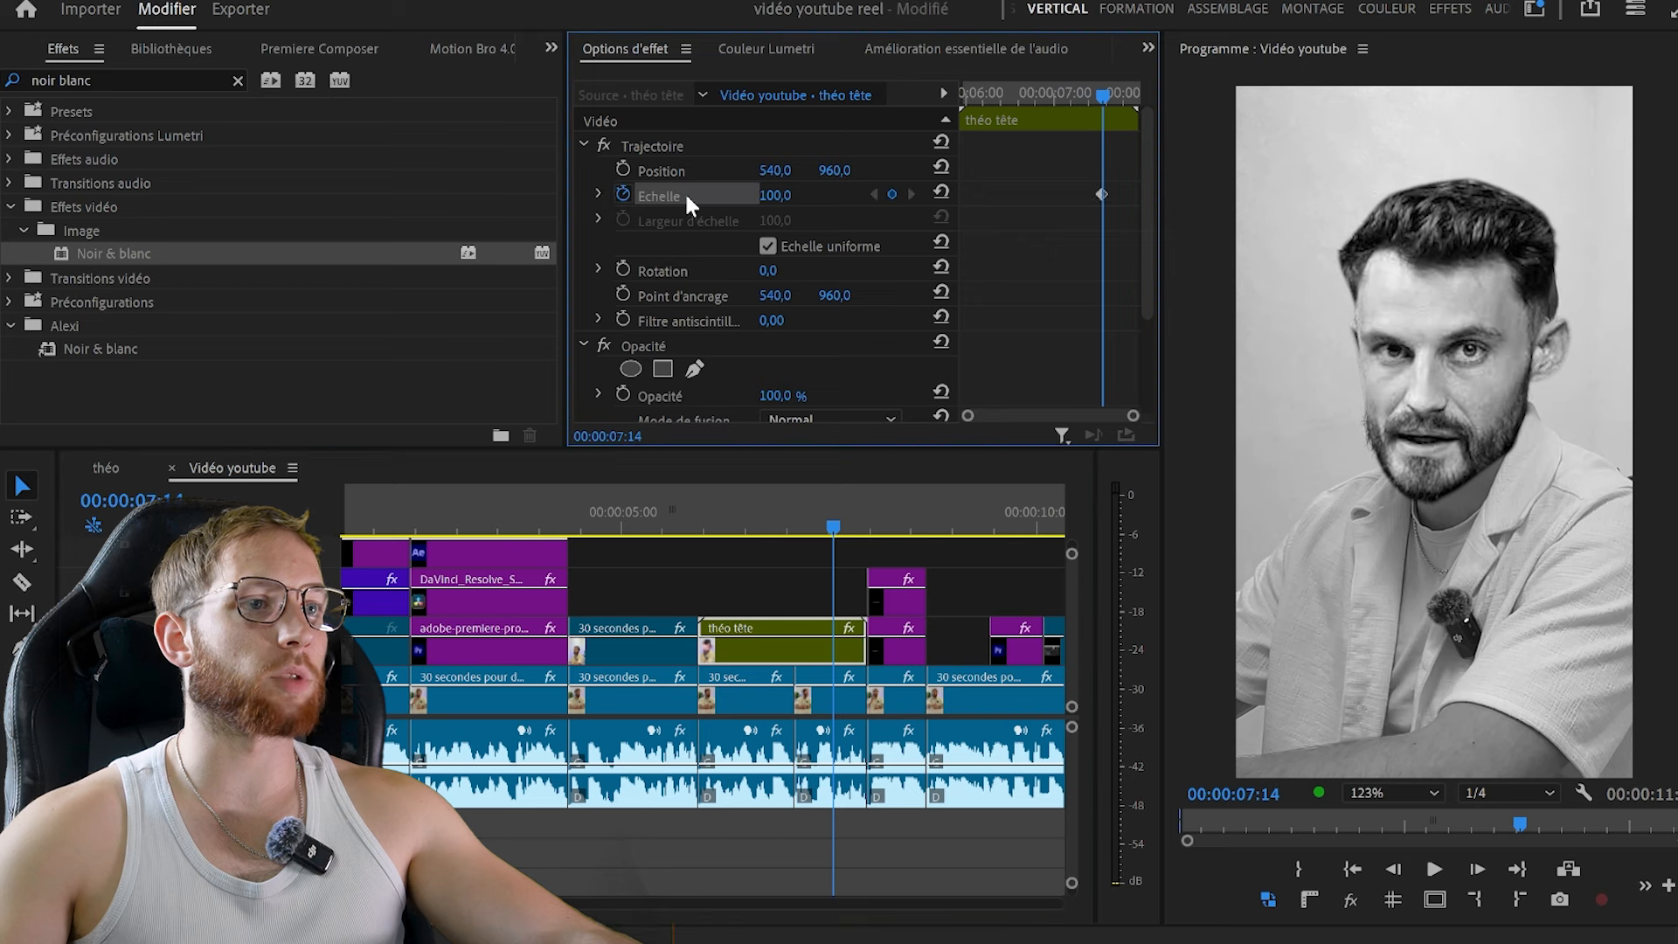
mouse_move(1101, 196)
mouse_down()
mouse_move(750, 200)
mouse_move(1071, 229)
mouse_move(1153, 198)
mouse_up()
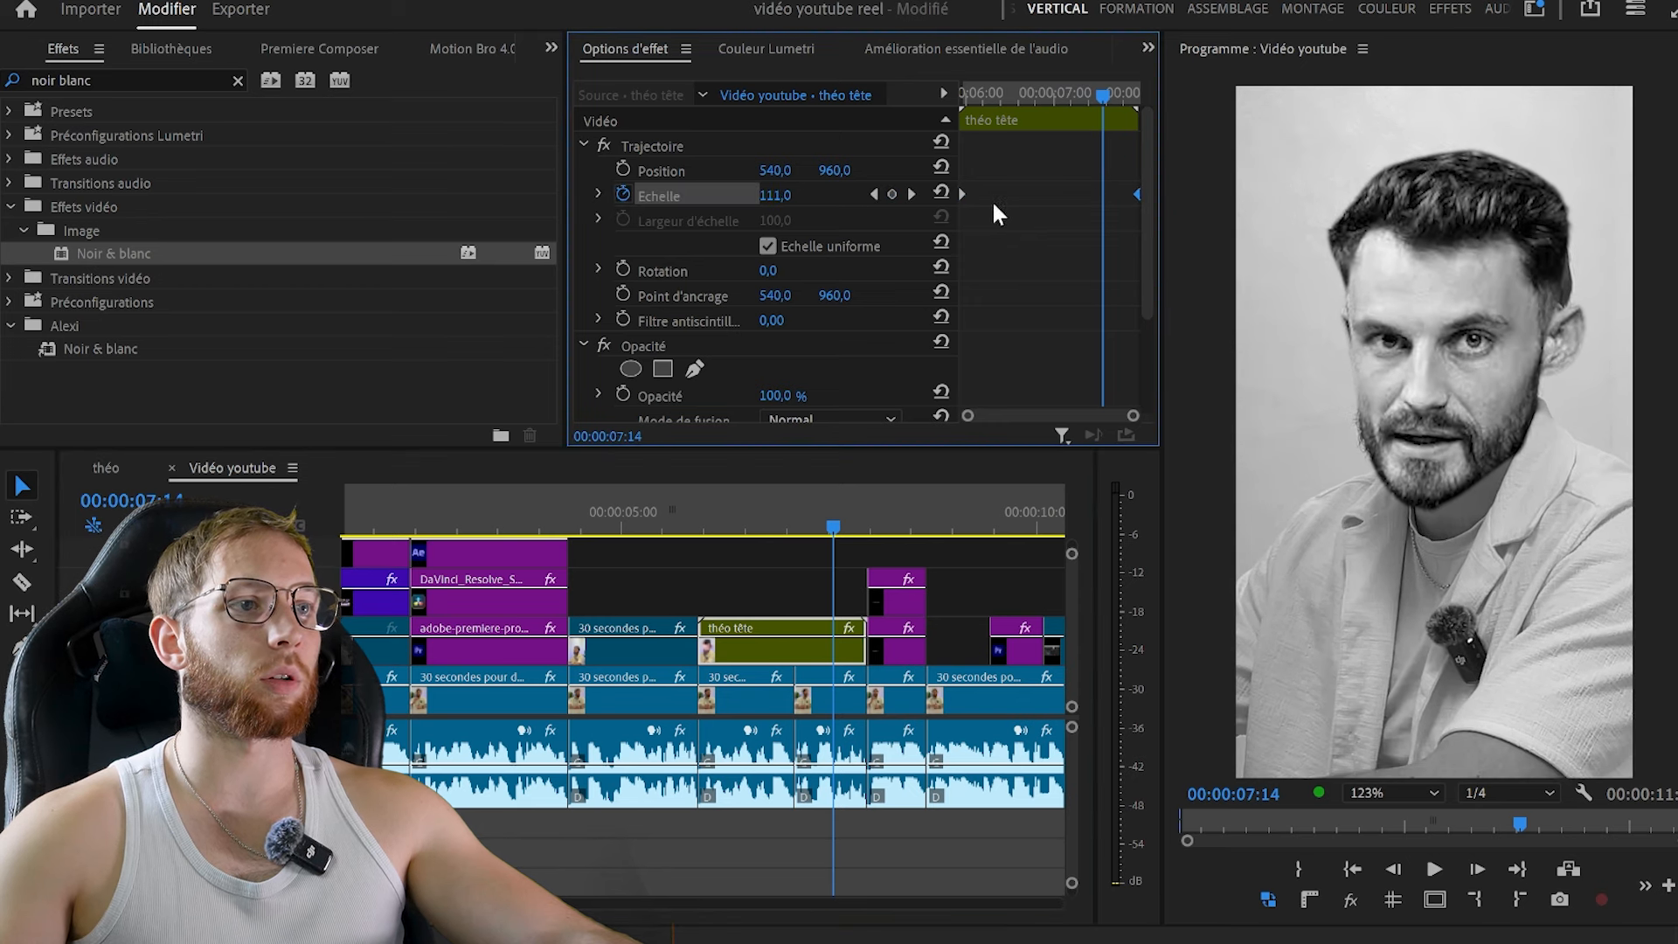
Swap théo tête's start and end scale keyframes to make the clip zoom out, and play it back
drag(964, 195, 1027, 195)
drag(1137, 195, 976, 199)
click(691, 511)
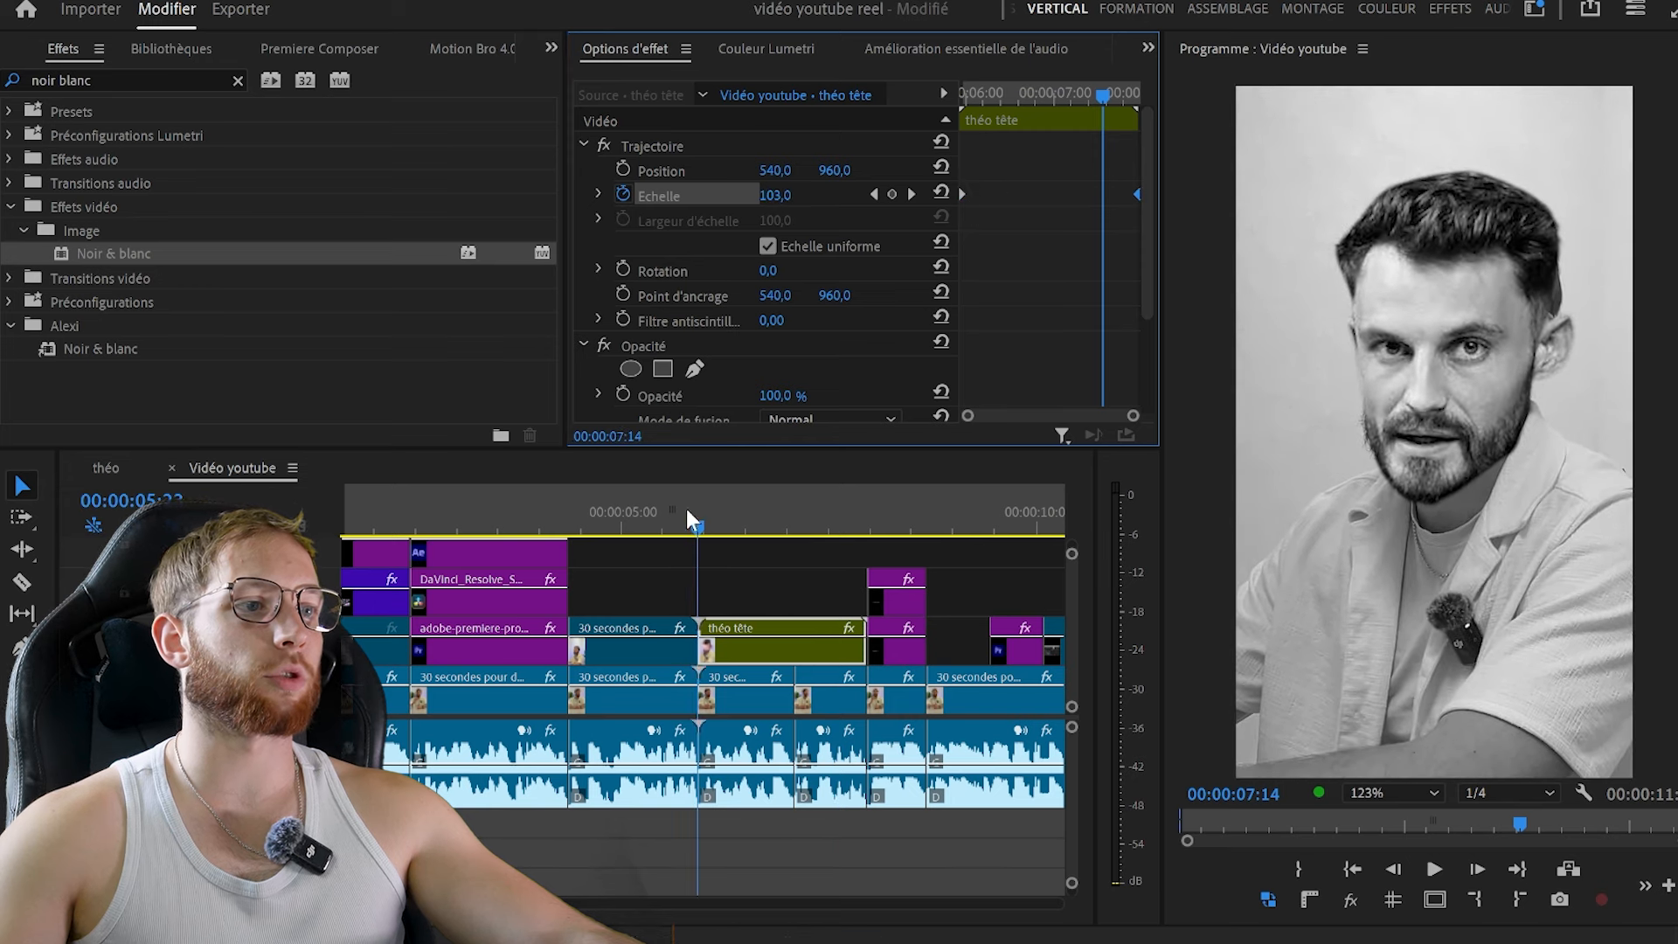
click(804, 584)
key(space)
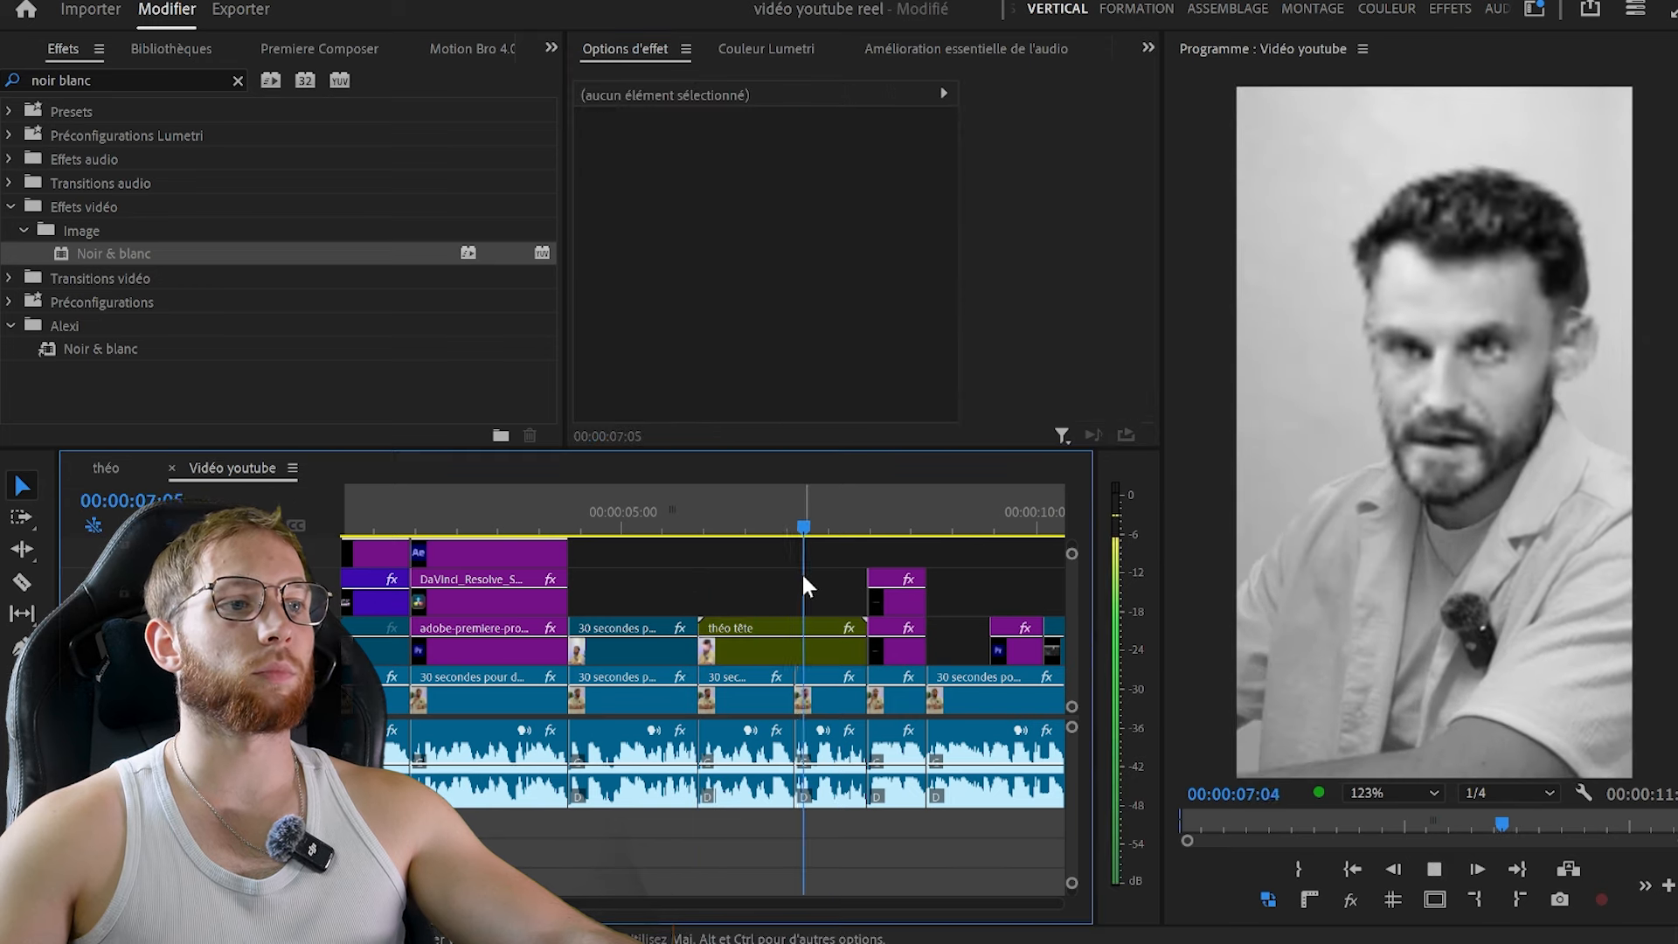
Split théo_1.mov at the end of the ETAPE 1 title and delete the part above the titles
key(=)
click(804, 575)
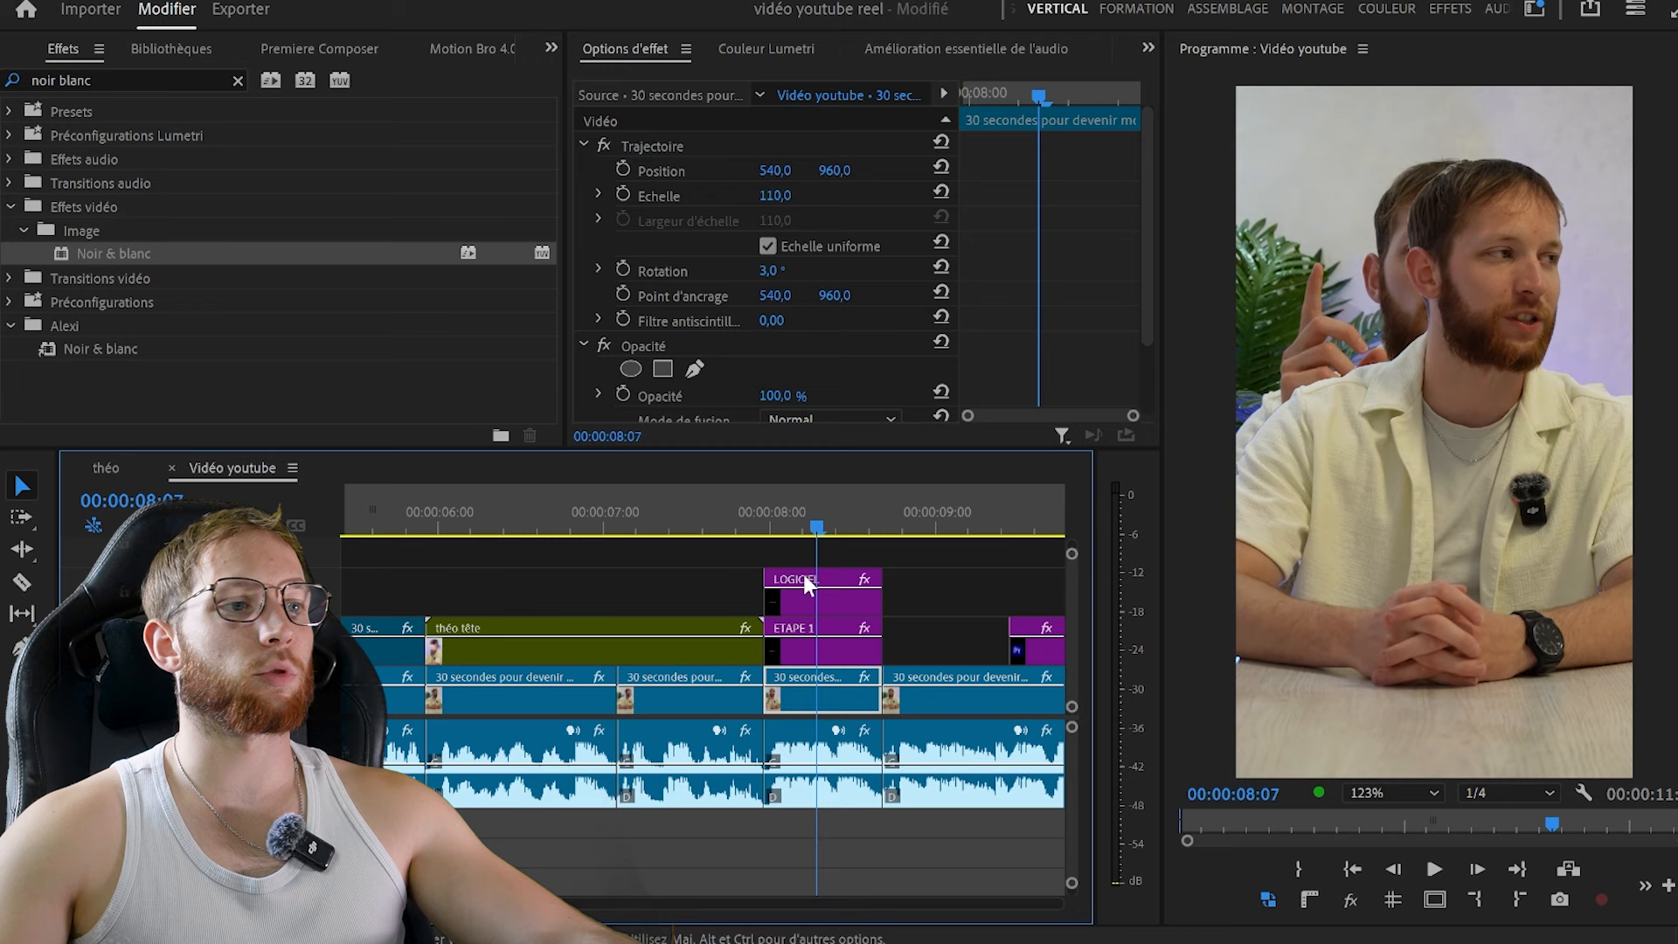
click(963, 583)
key(grave)
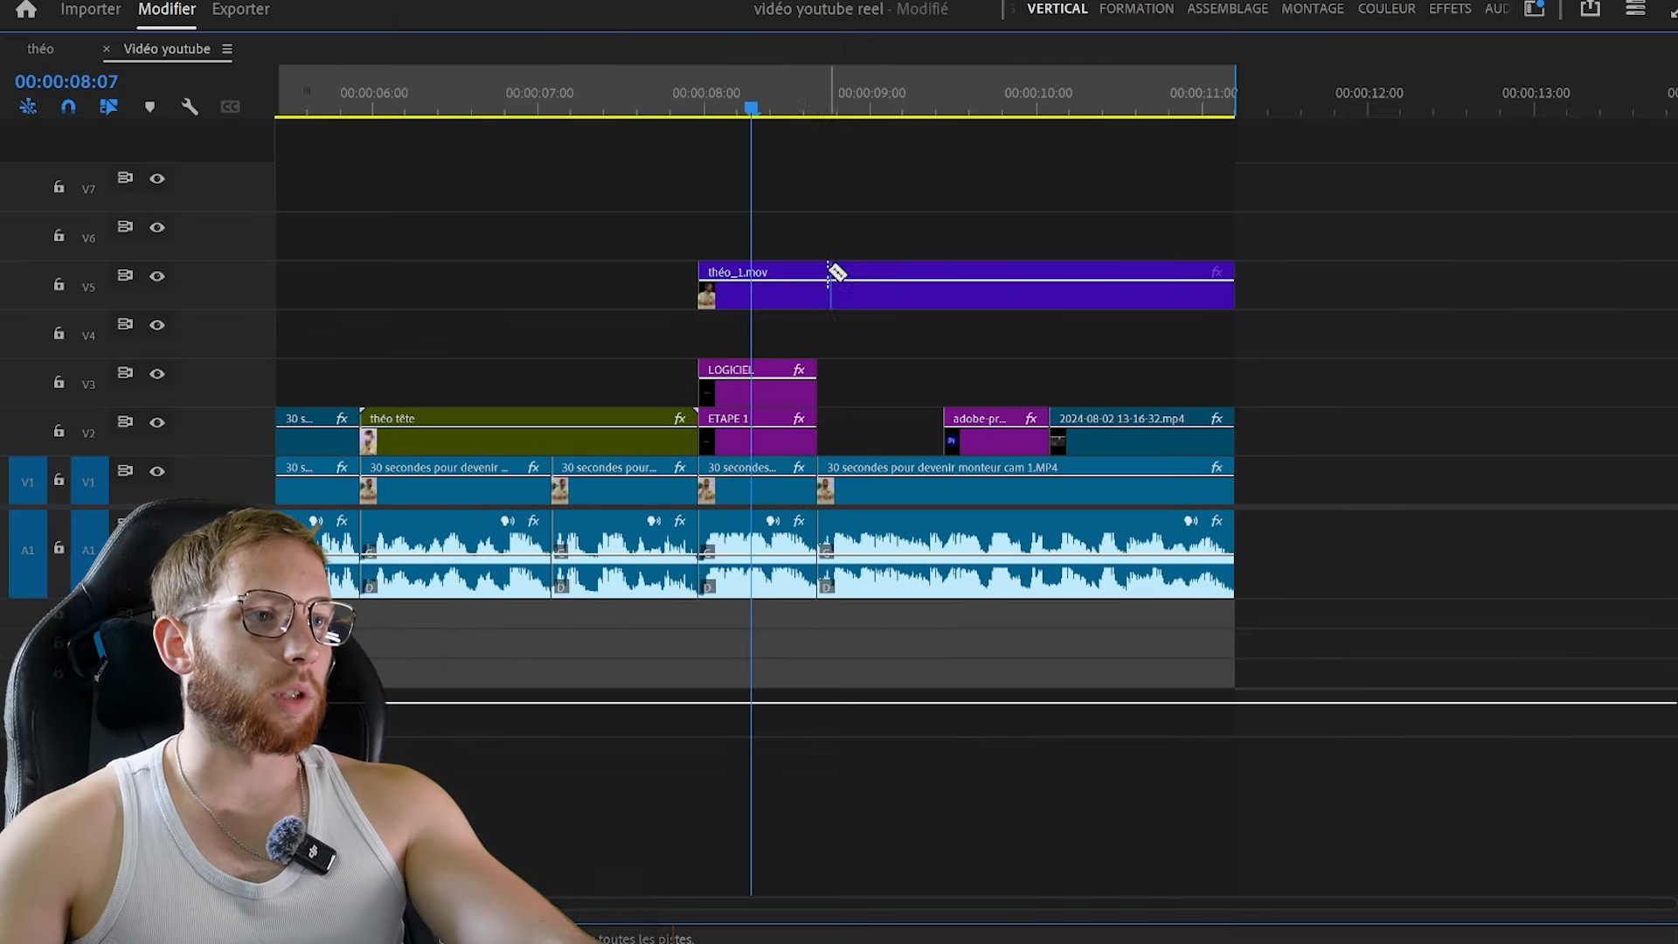
key(v)
click(769, 284)
key(Delete)
key(grave)
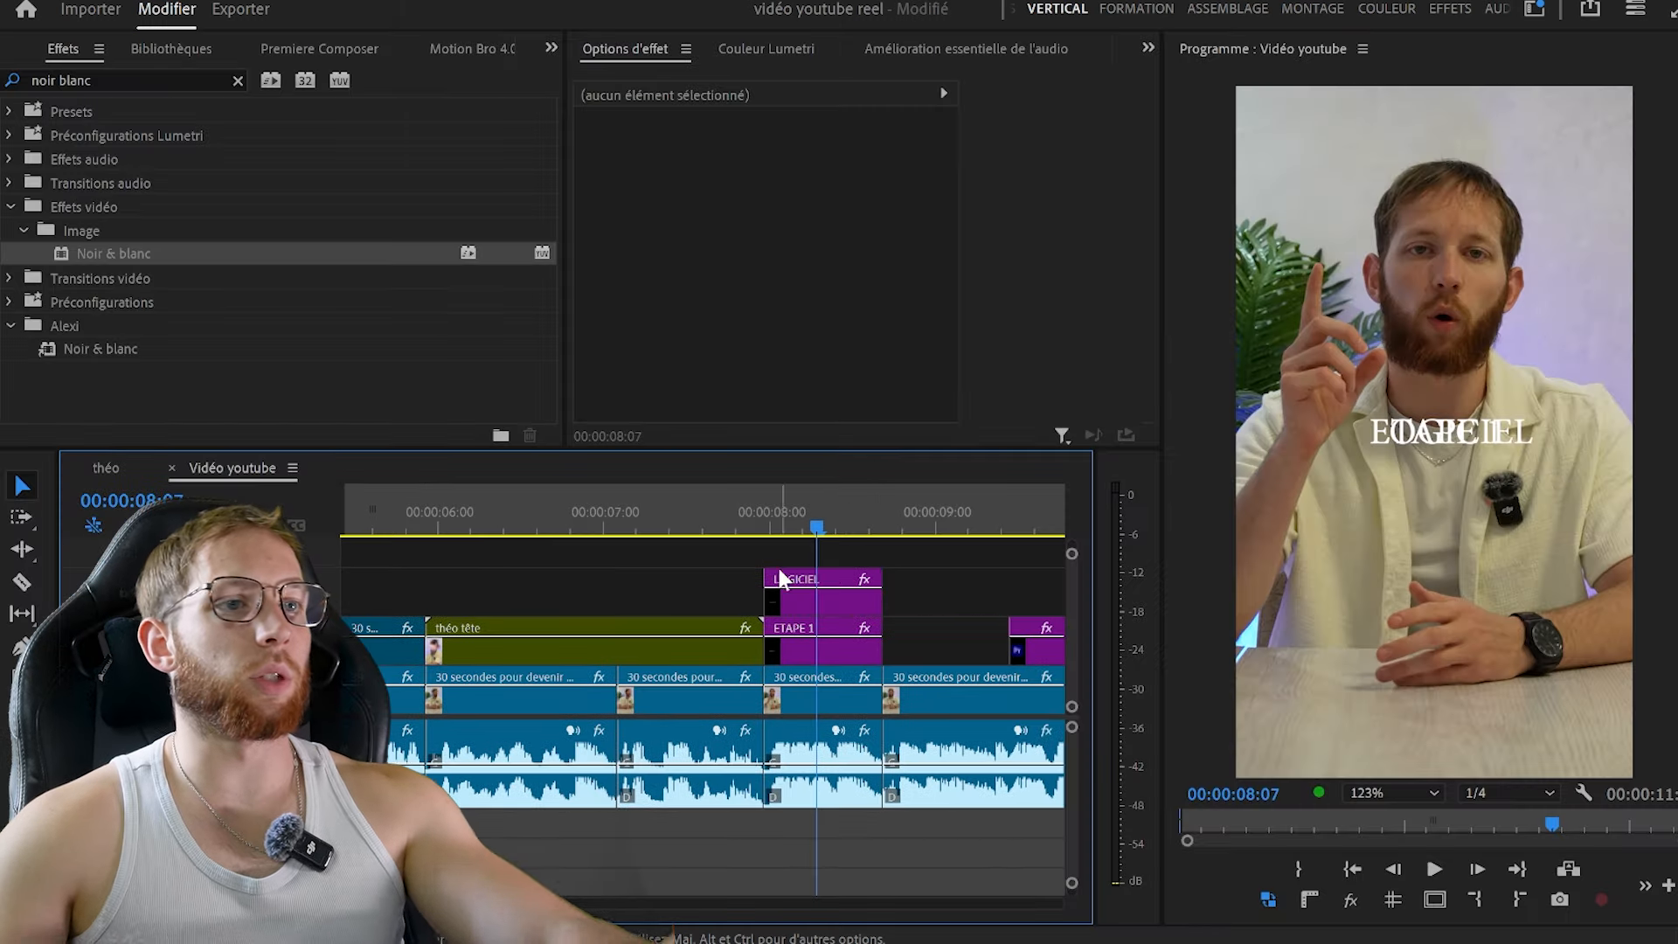
Move the LOGICIEL and ETAPE 1 titles up one track together
key(=)
drag(741, 562, 776, 624)
drag(757, 584, 738, 569)
Apply the Flou gaussien effect to the cam 1 clip beneath the titles and raise its blur until the speaker is softly out of focus
click(758, 676)
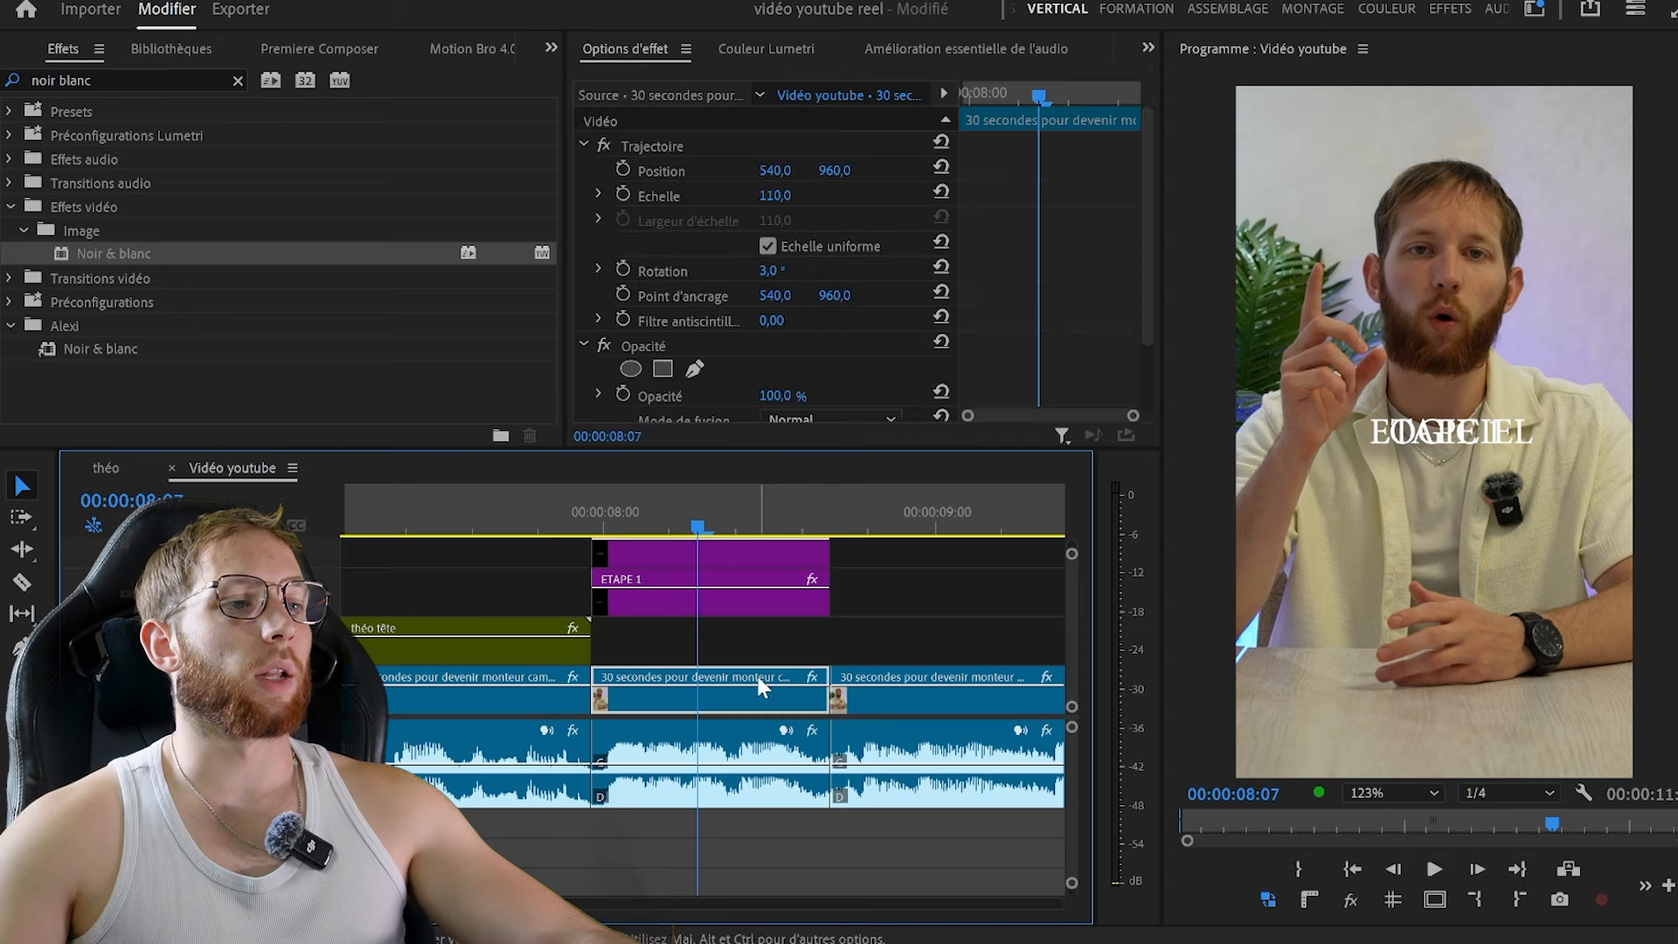
double_click(218, 74)
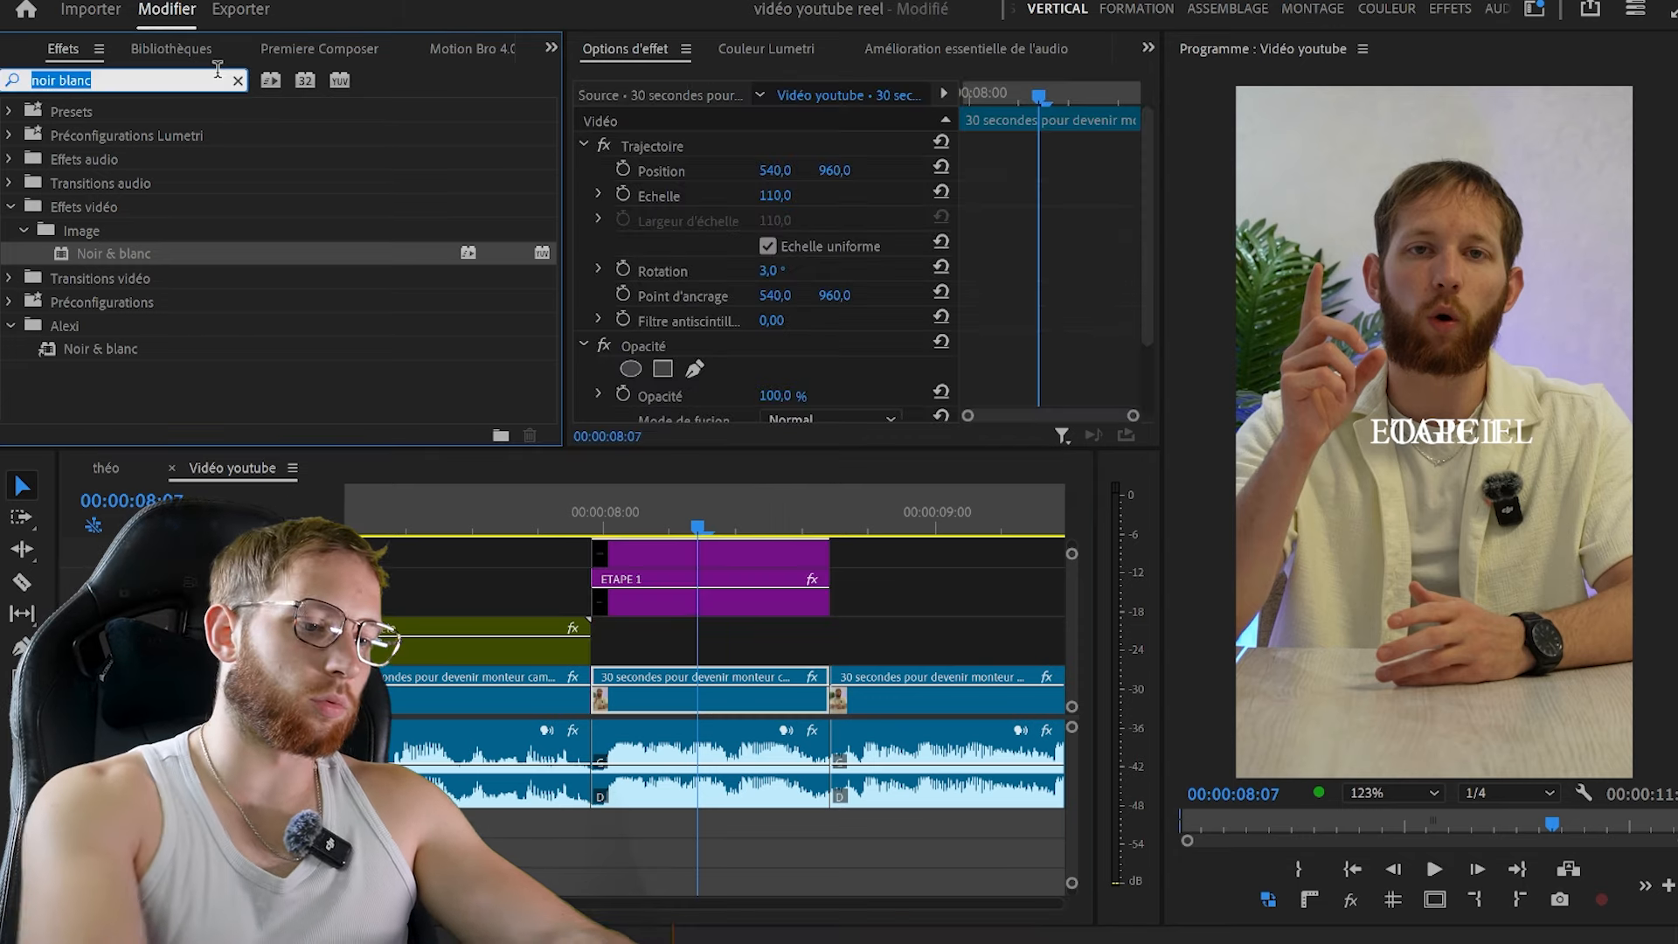
text(flou gauss)
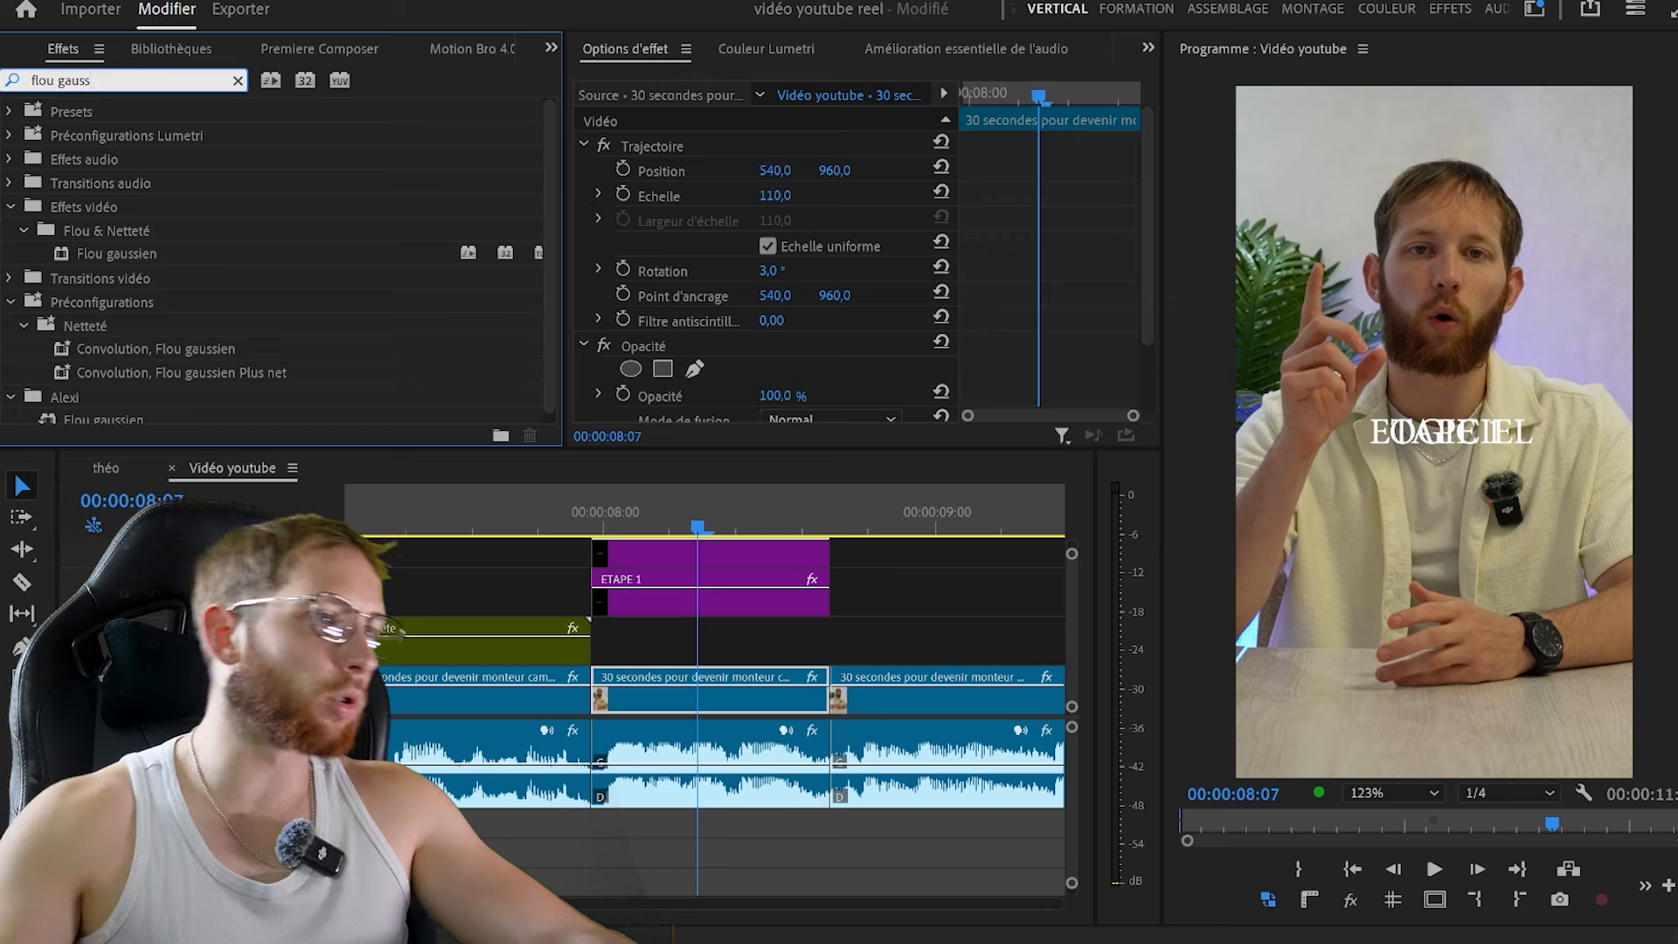
drag(138, 251, 789, 652)
scroll(1014, 234, down, 5)
mouse_move(764, 308)
mouse_down()
mouse_move(793, 309)
mouse_move(762, 309)
mouse_move(779, 308)
mouse_up()
Delete the LOGICIEL title from above ETAPE 1 and select the ETAPE 1 title
click(897, 629)
click(773, 605)
scroll(773, 606, up, 2)
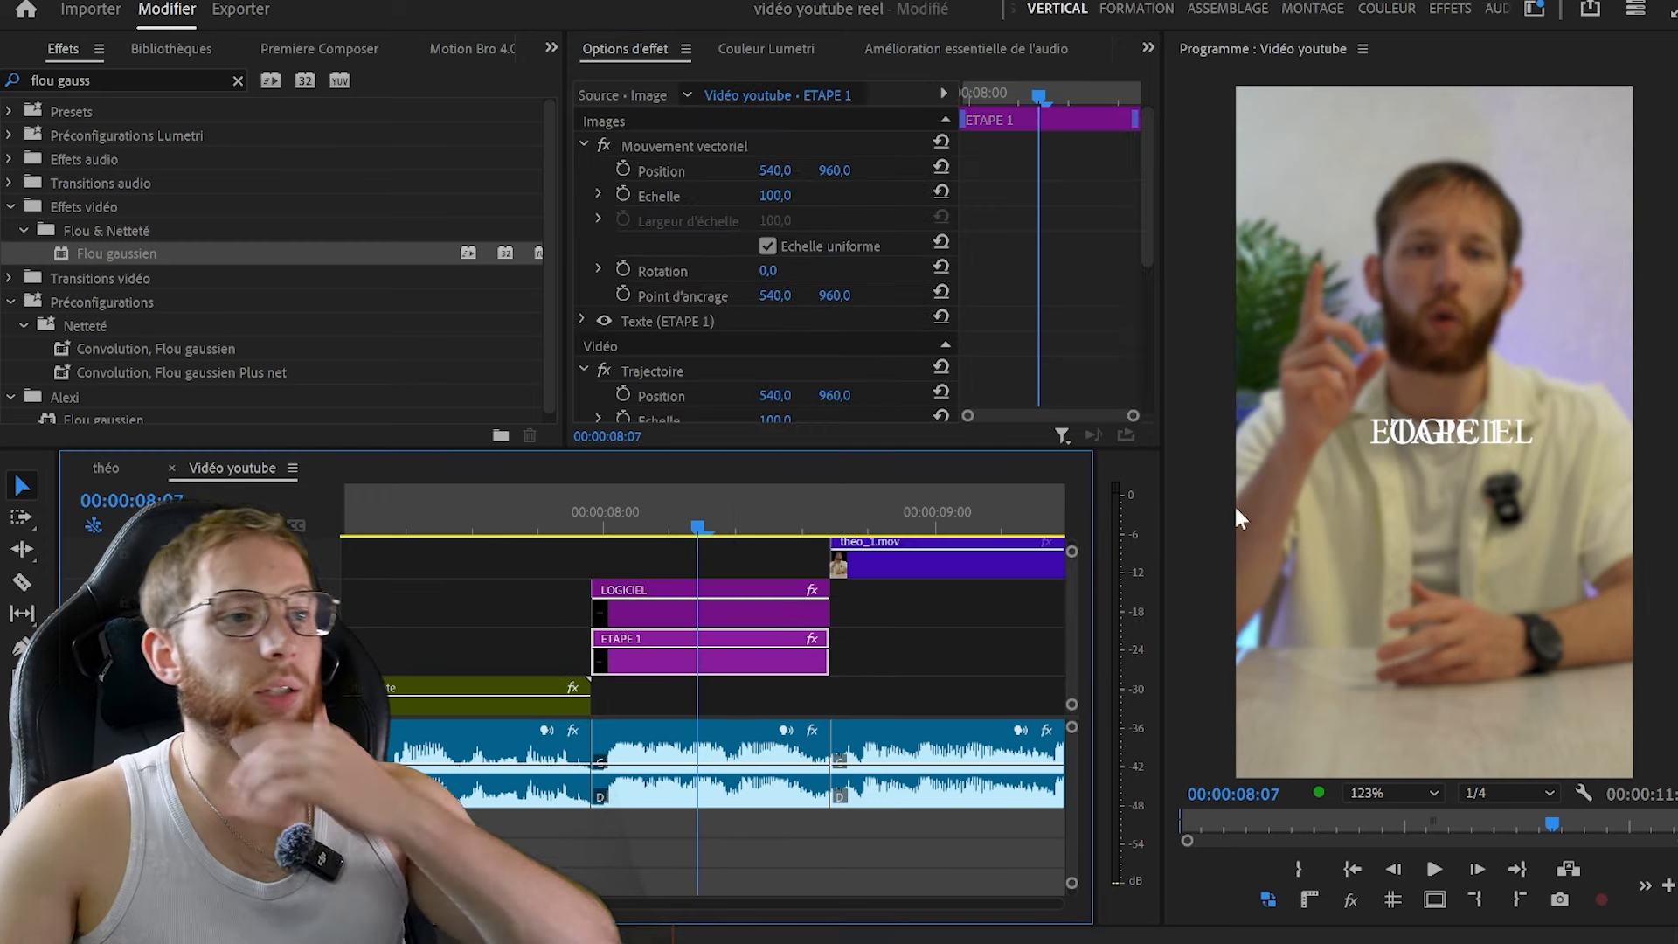
click(710, 600)
key(Delete)
click(736, 652)
click(773, 49)
click(962, 48)
click(782, 47)
scroll(1154, 254, down, 3)
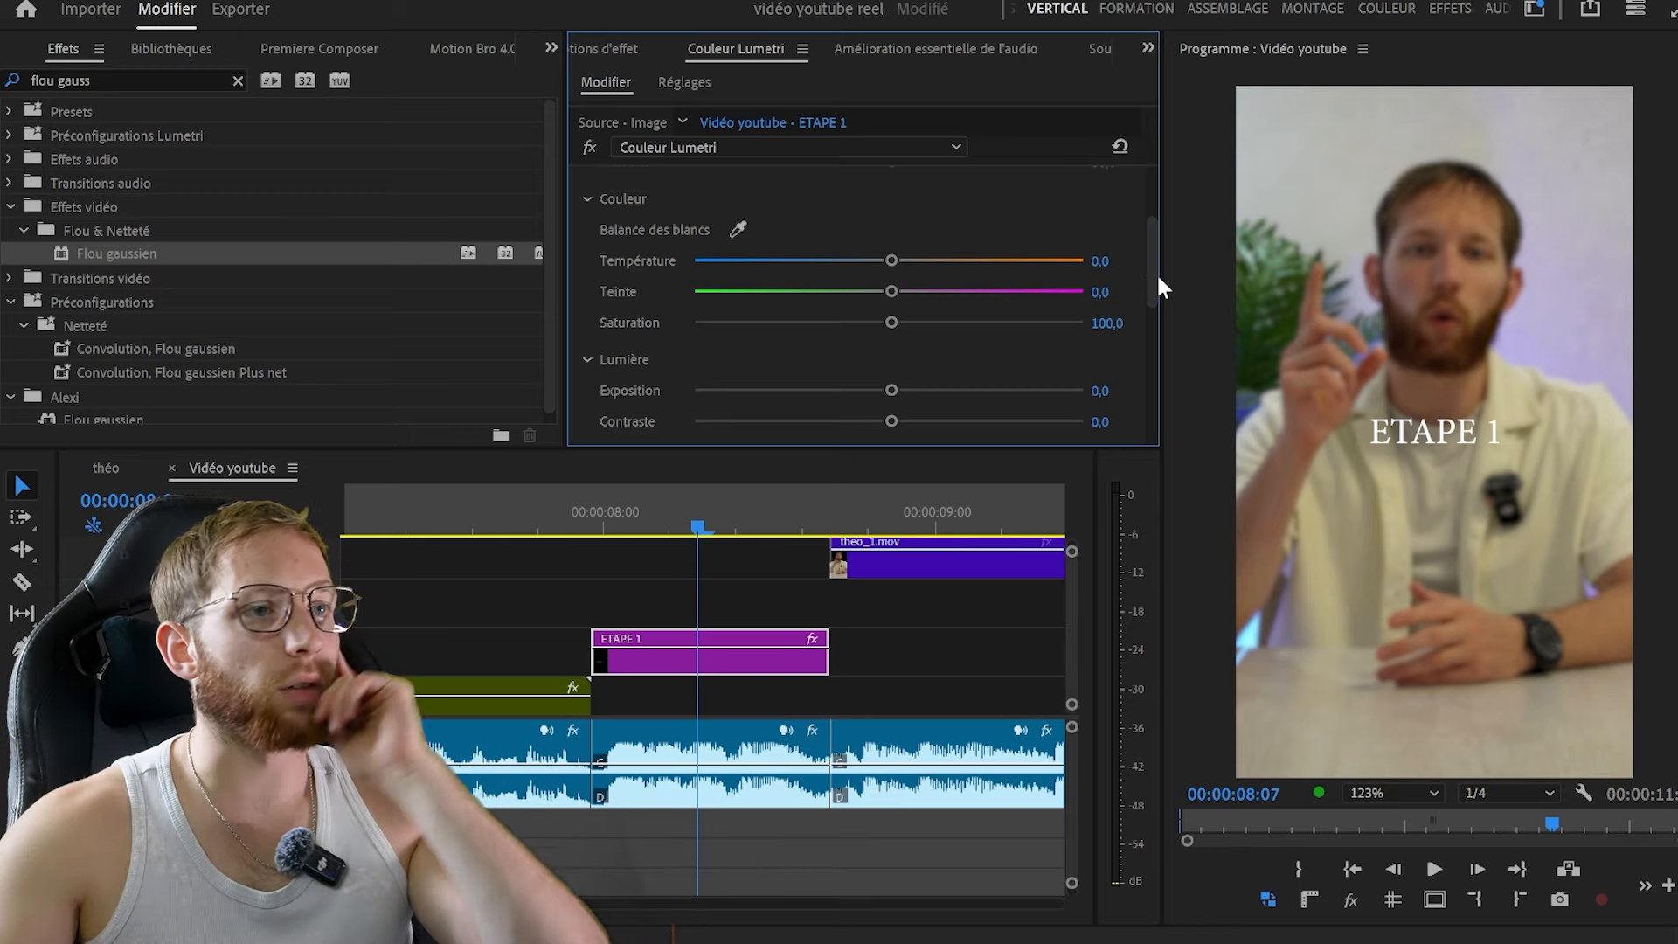
scroll(1151, 288, down, 2)
scroll(1152, 297, up, 4)
Open the ETAPE 1 text layer in Objets graphiques essentiels and set its font to Montserrat Black in all caps
click(1148, 47)
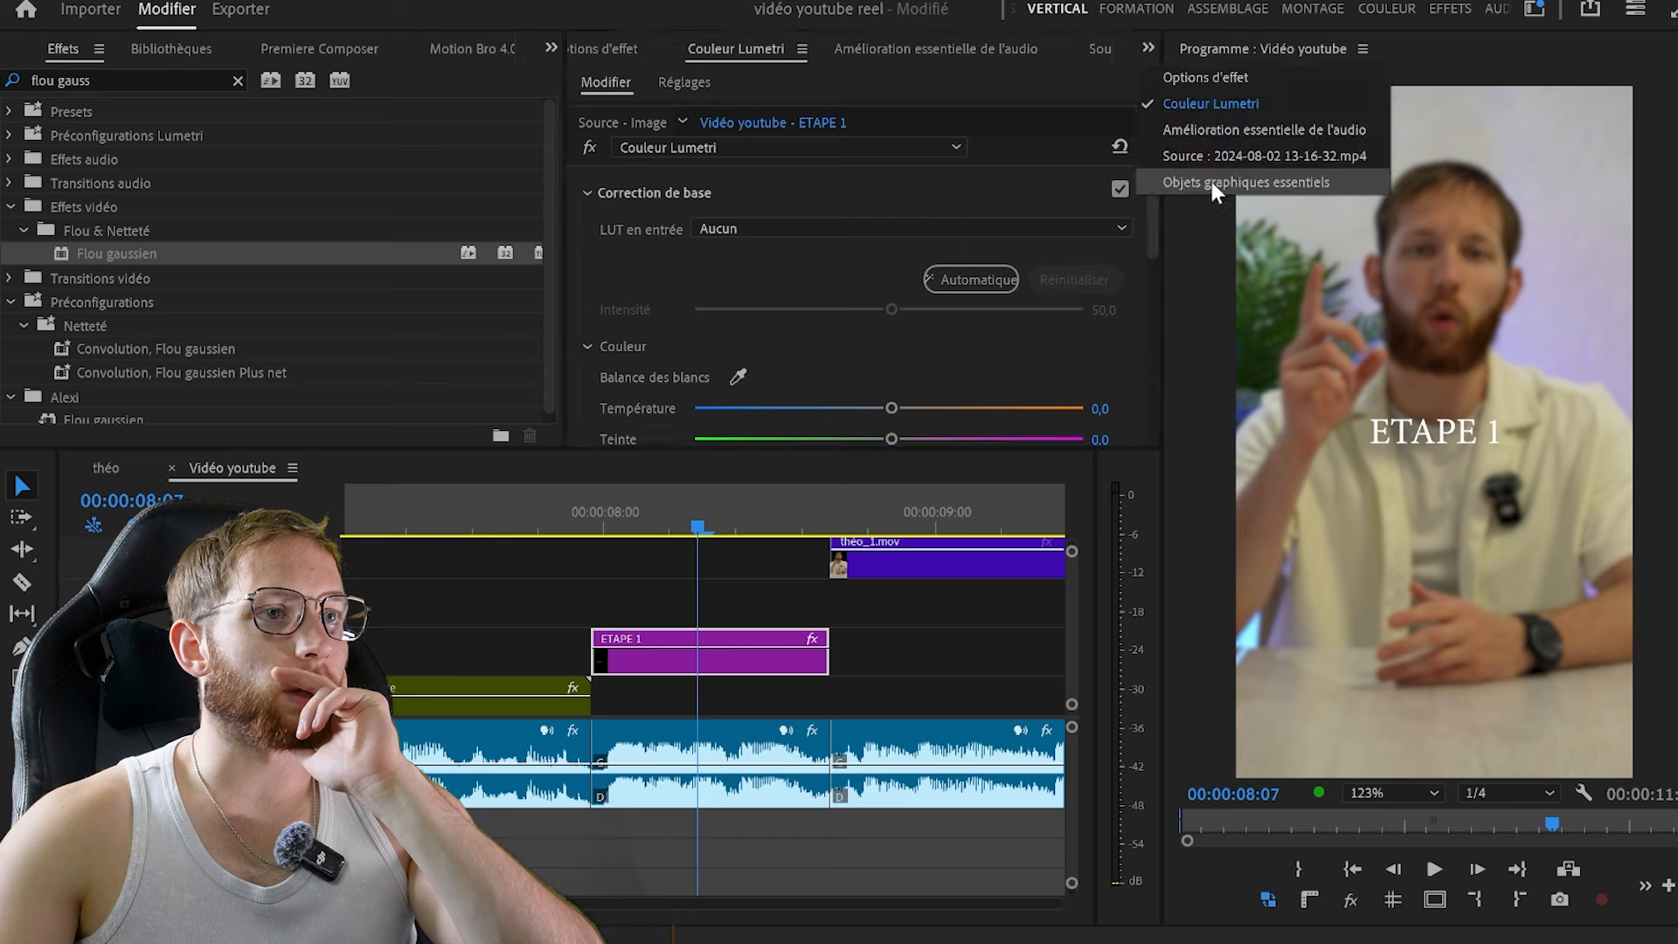
click(1210, 174)
click(734, 153)
drag(1151, 199, 1146, 302)
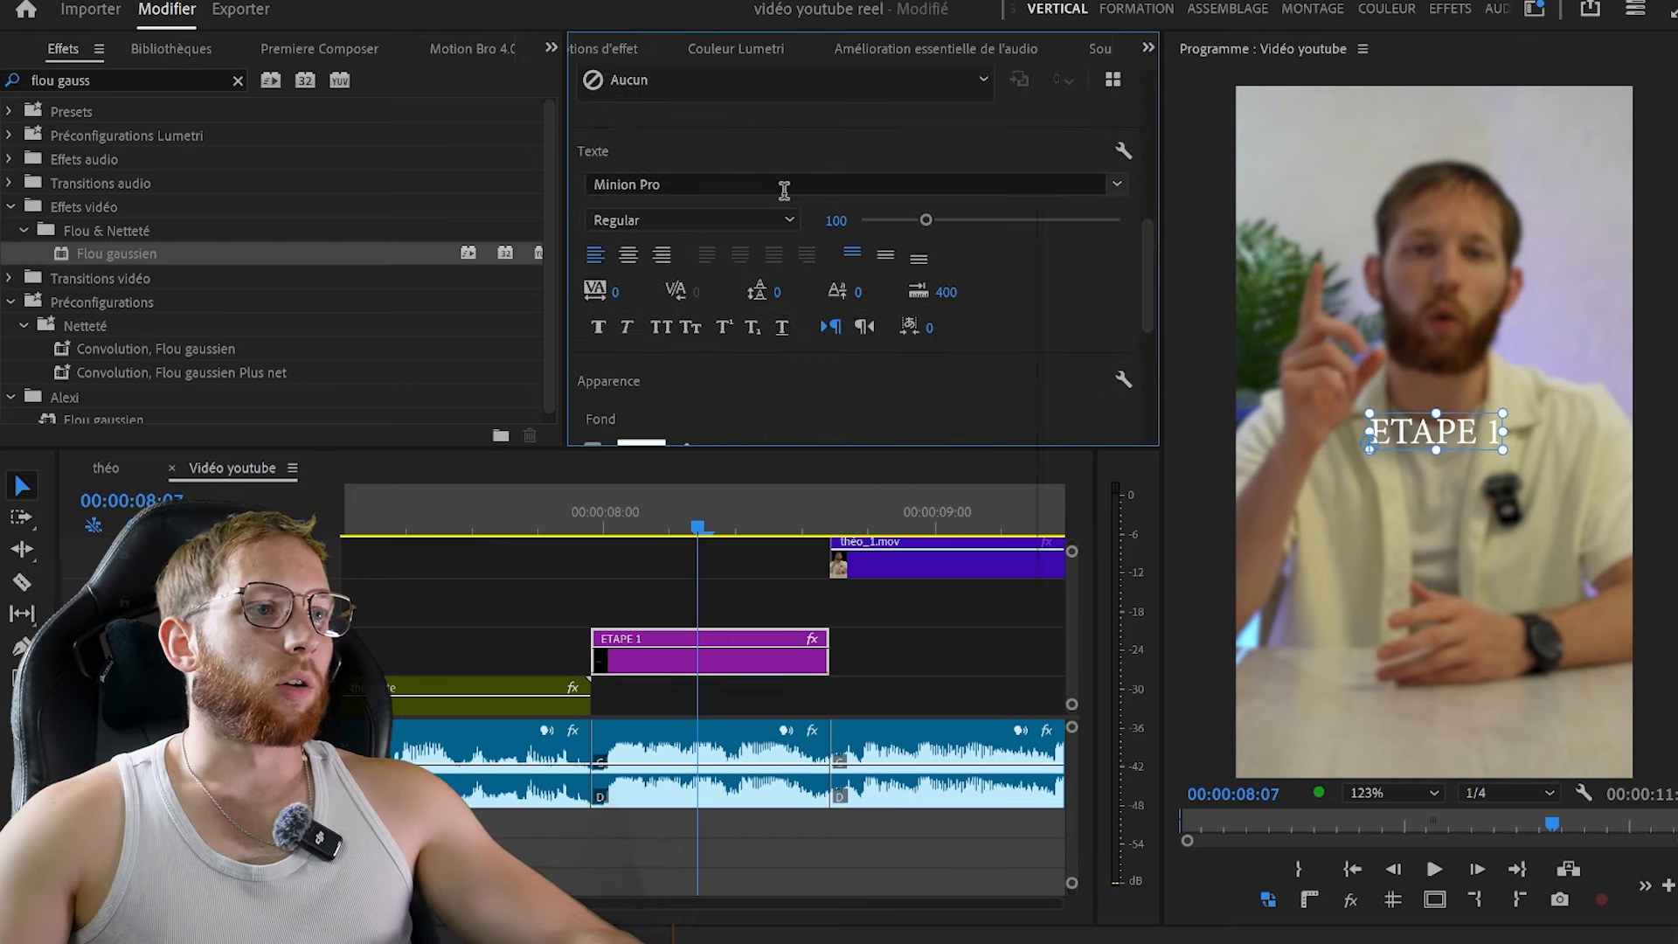
click(784, 189)
text(mont)
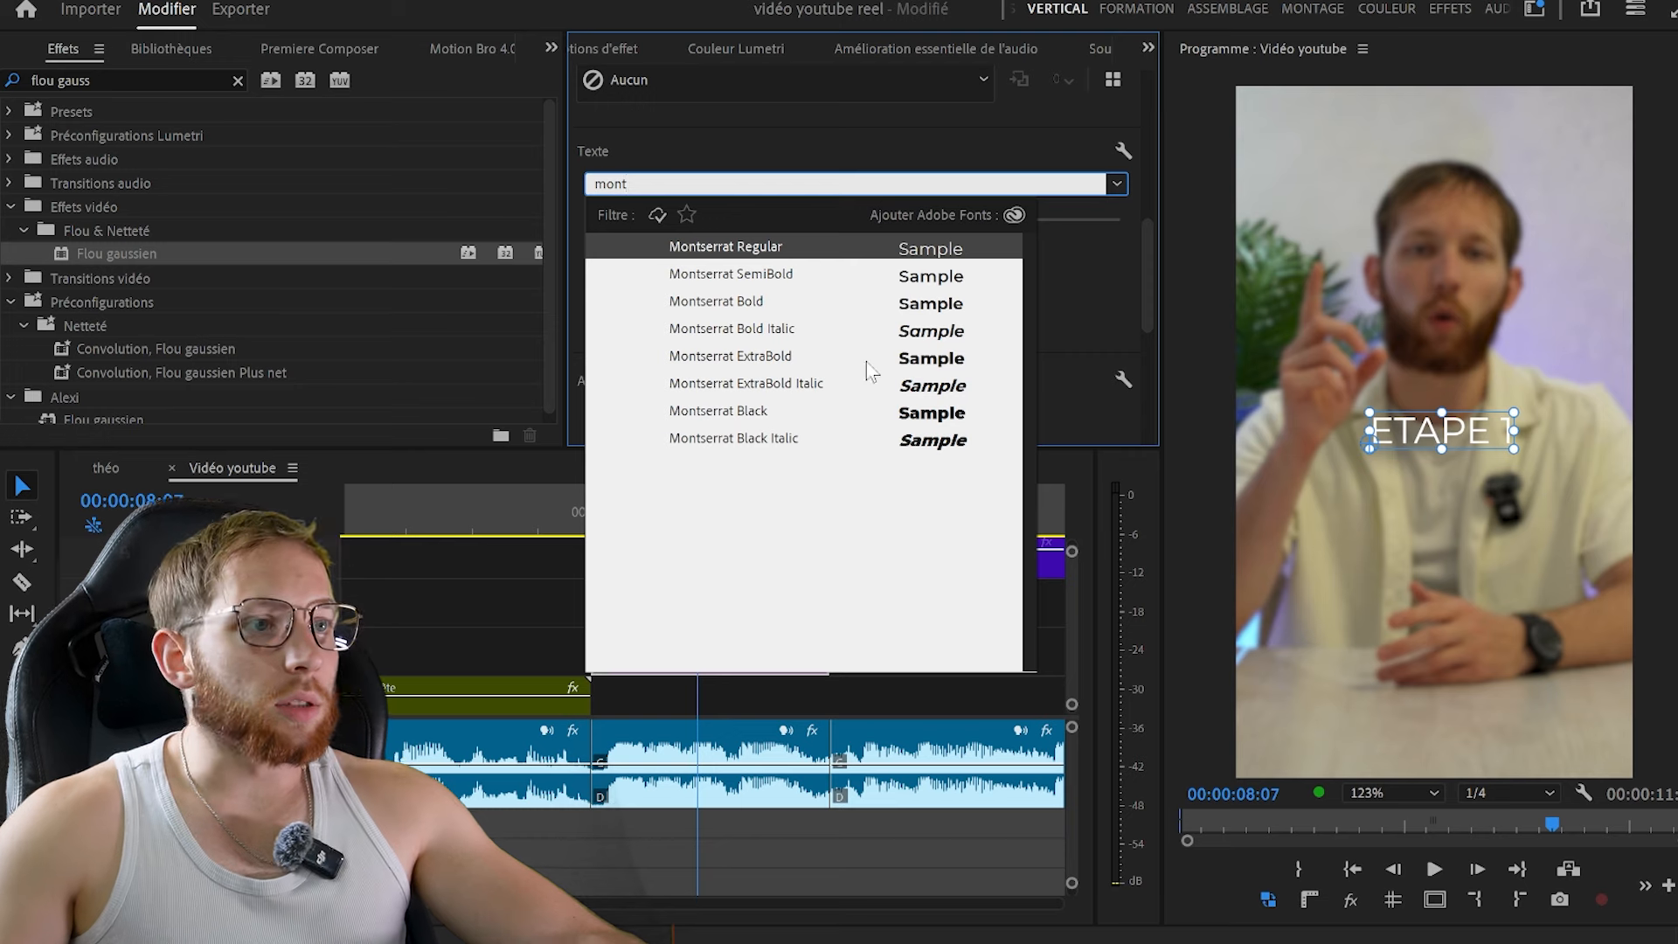
click(888, 411)
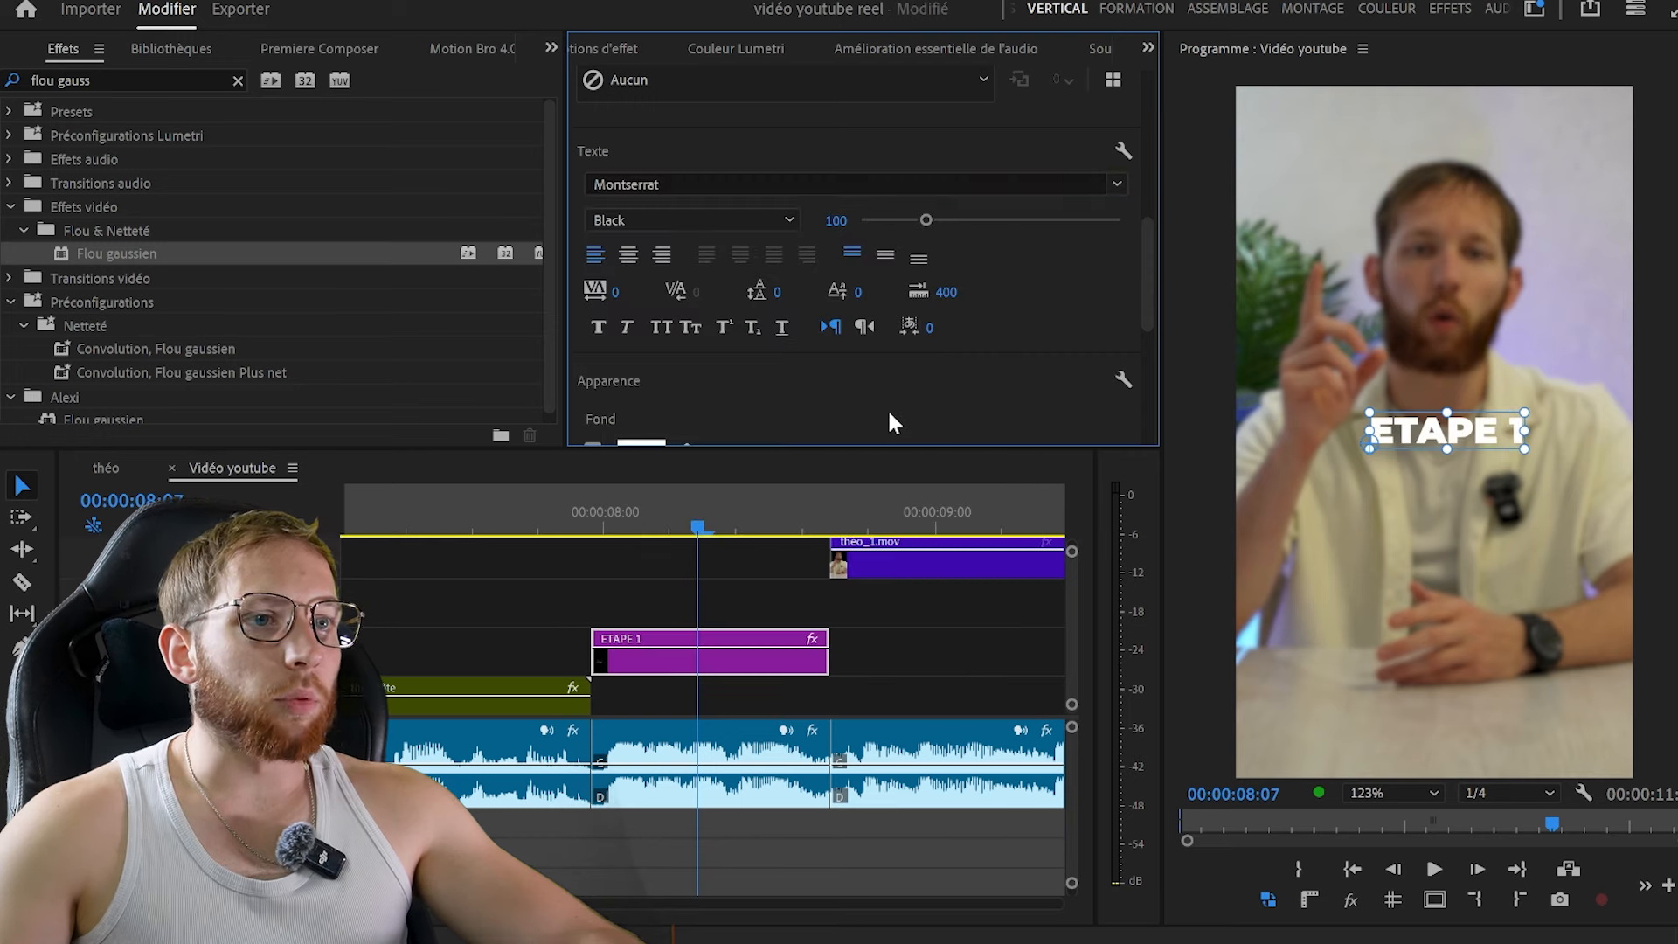
click(661, 328)
scroll(1027, 271, down, 3)
scroll(1025, 264, down, 1)
click(641, 260)
click(864, 615)
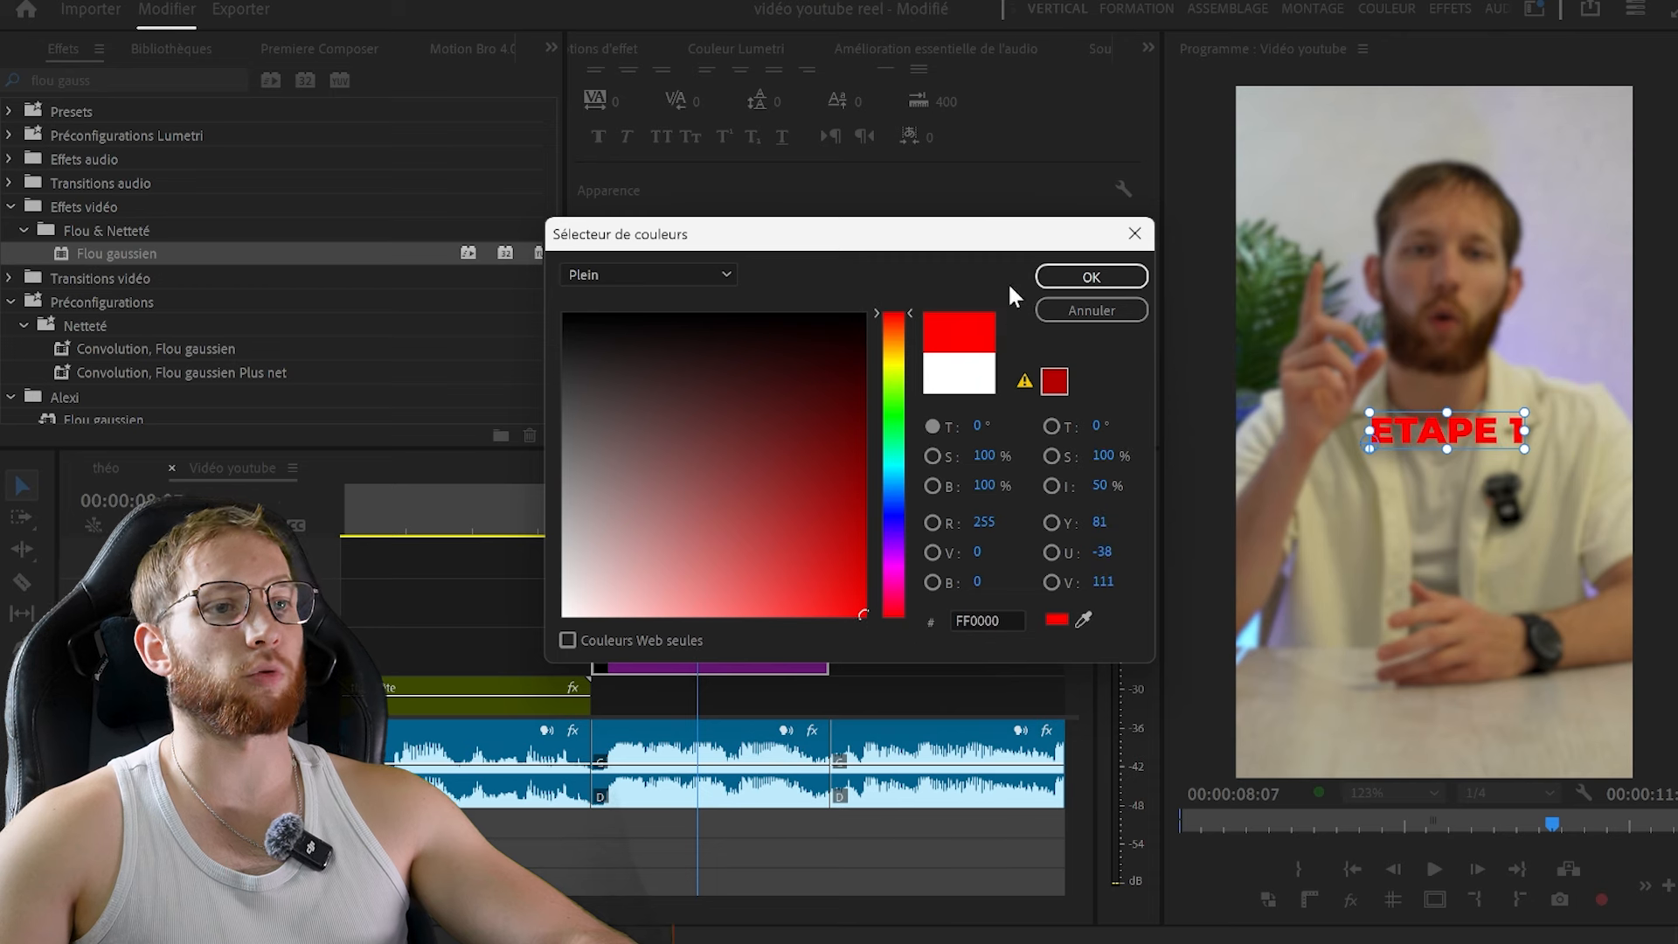
click(1068, 311)
Give the ETAPE 1 text a black shadow with 100% opacity, distance 5.3, size 8.0 and blur 33
scroll(905, 236, down, 1)
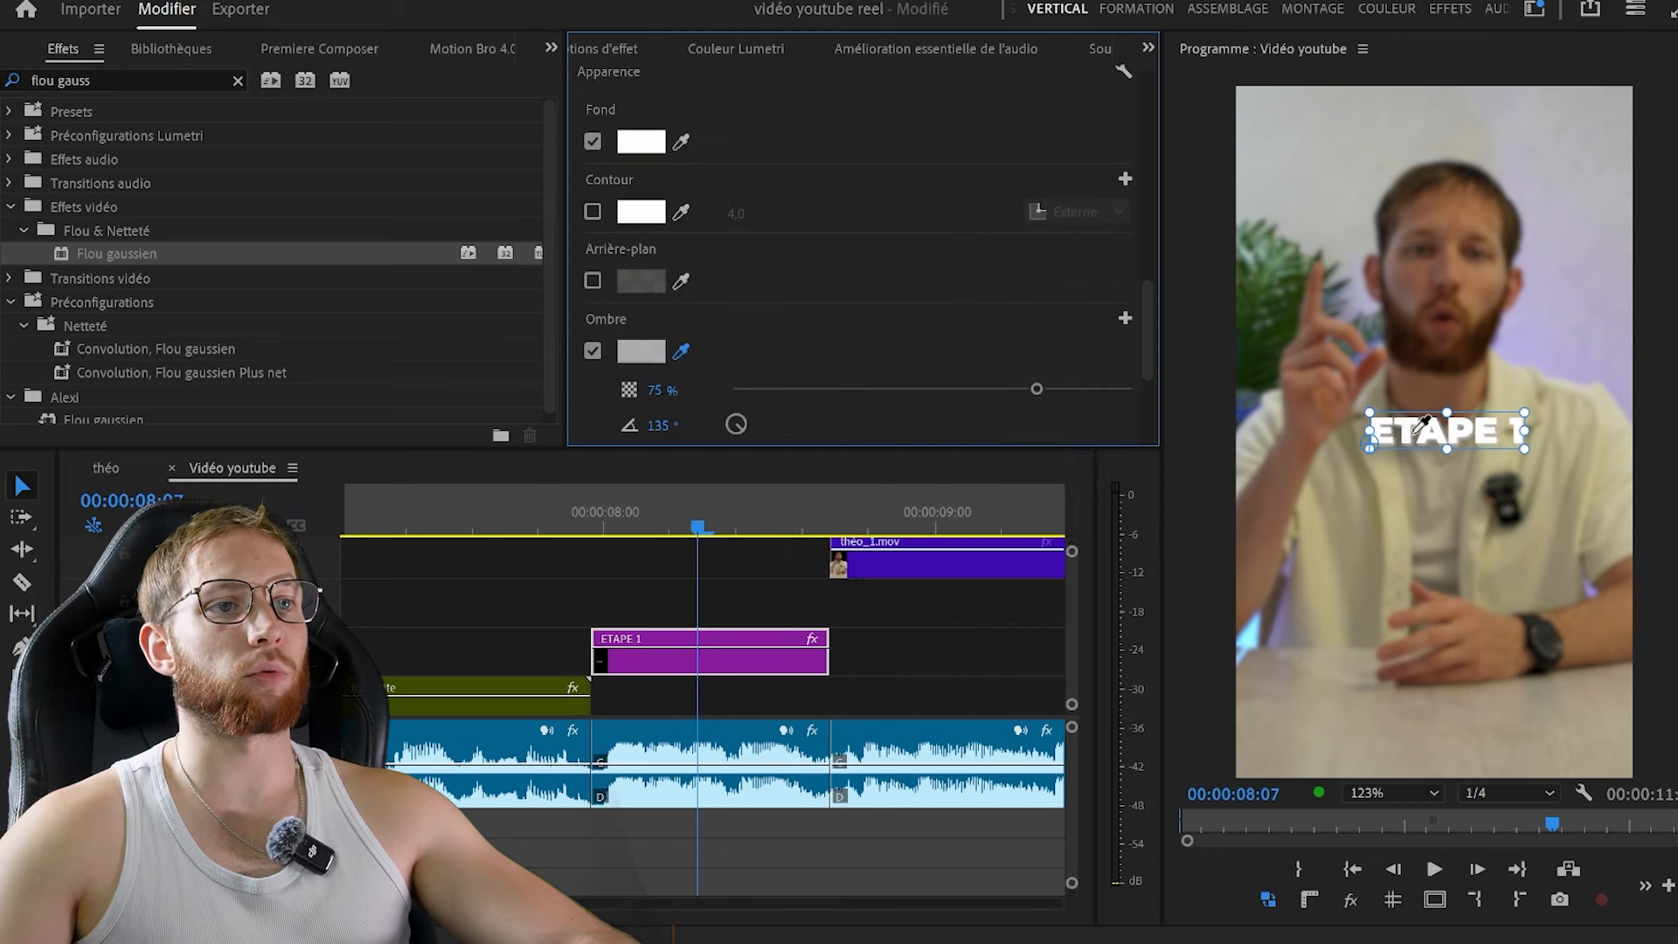
scroll(737, 401, down, 3)
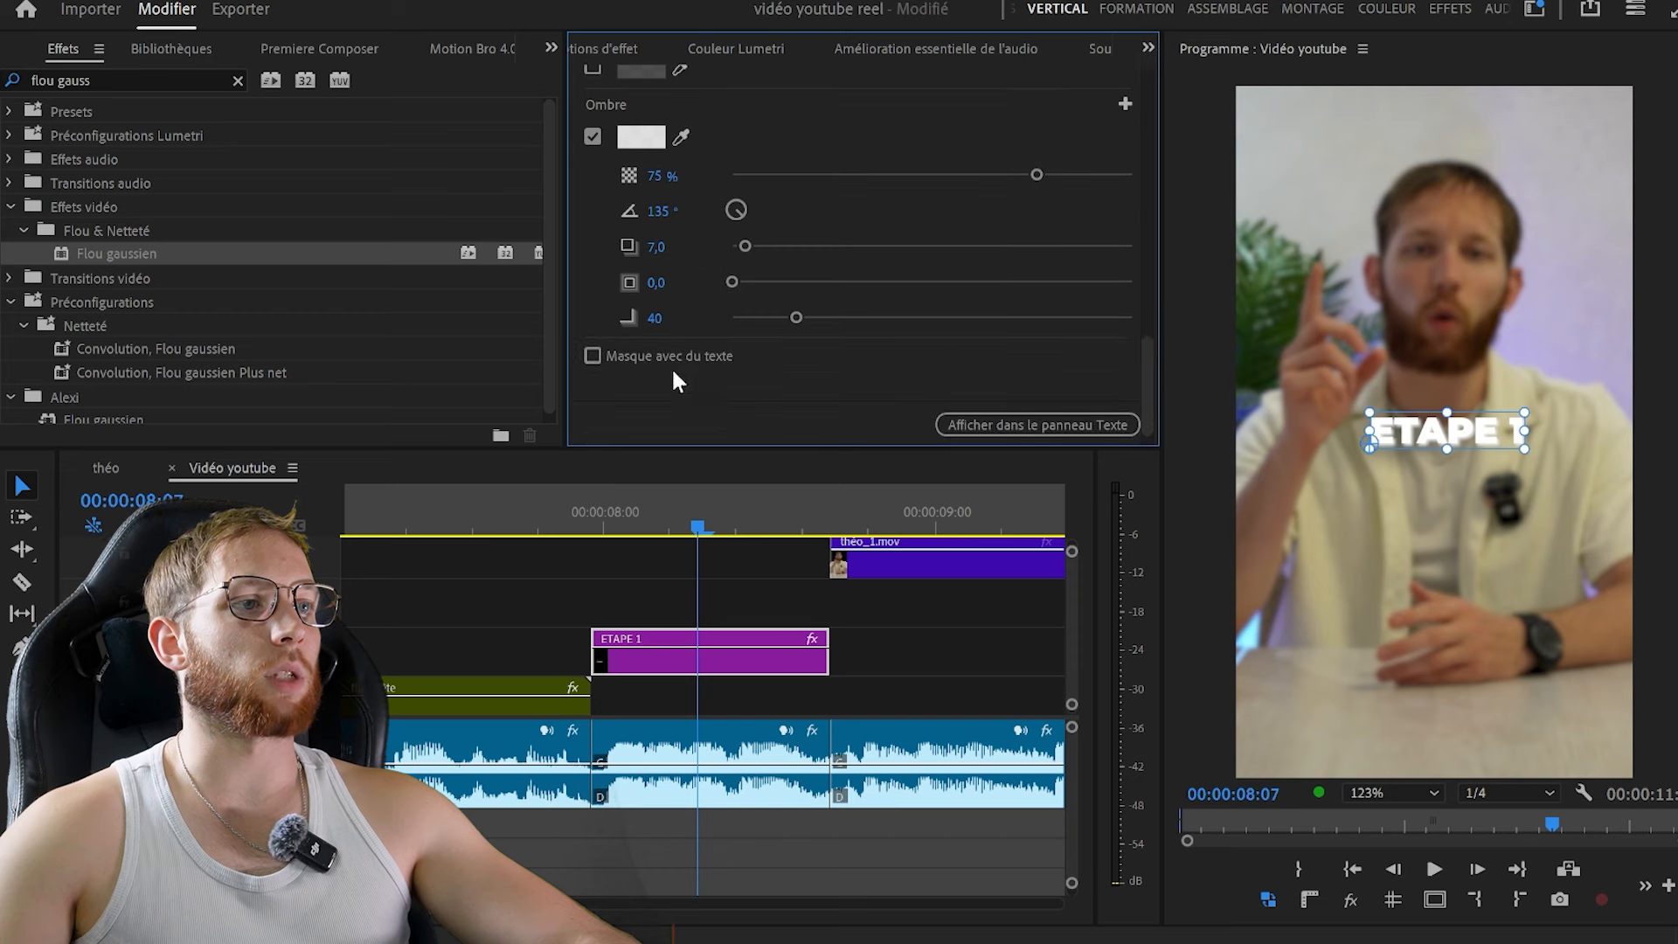
click(648, 146)
click(1090, 274)
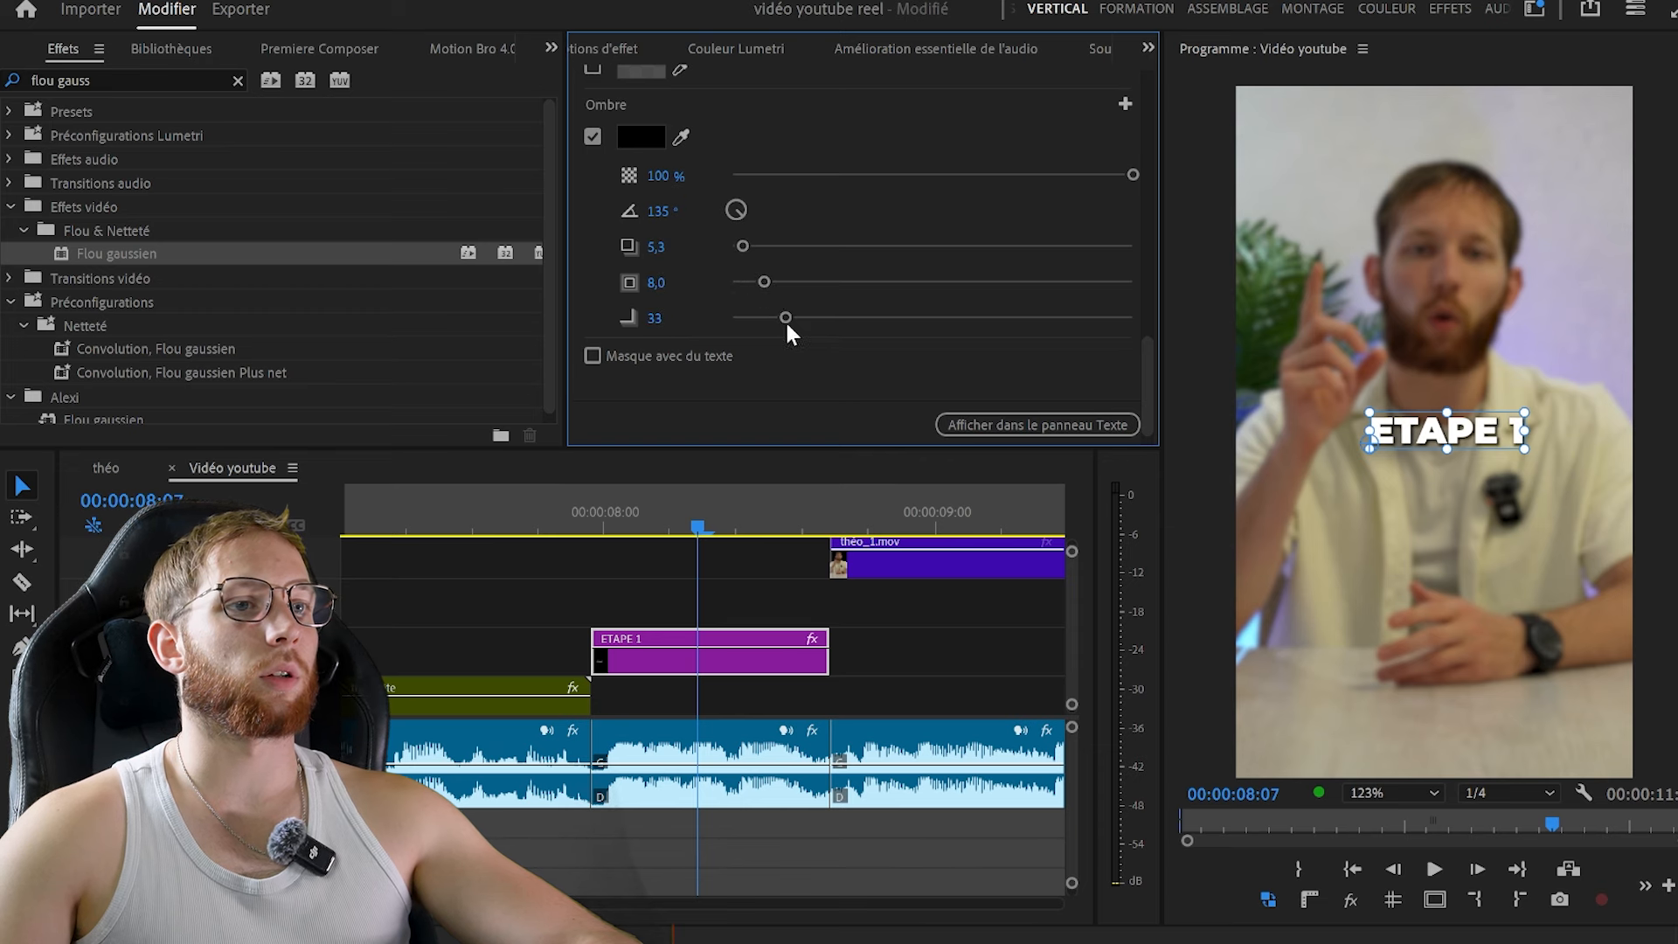
click(745, 618)
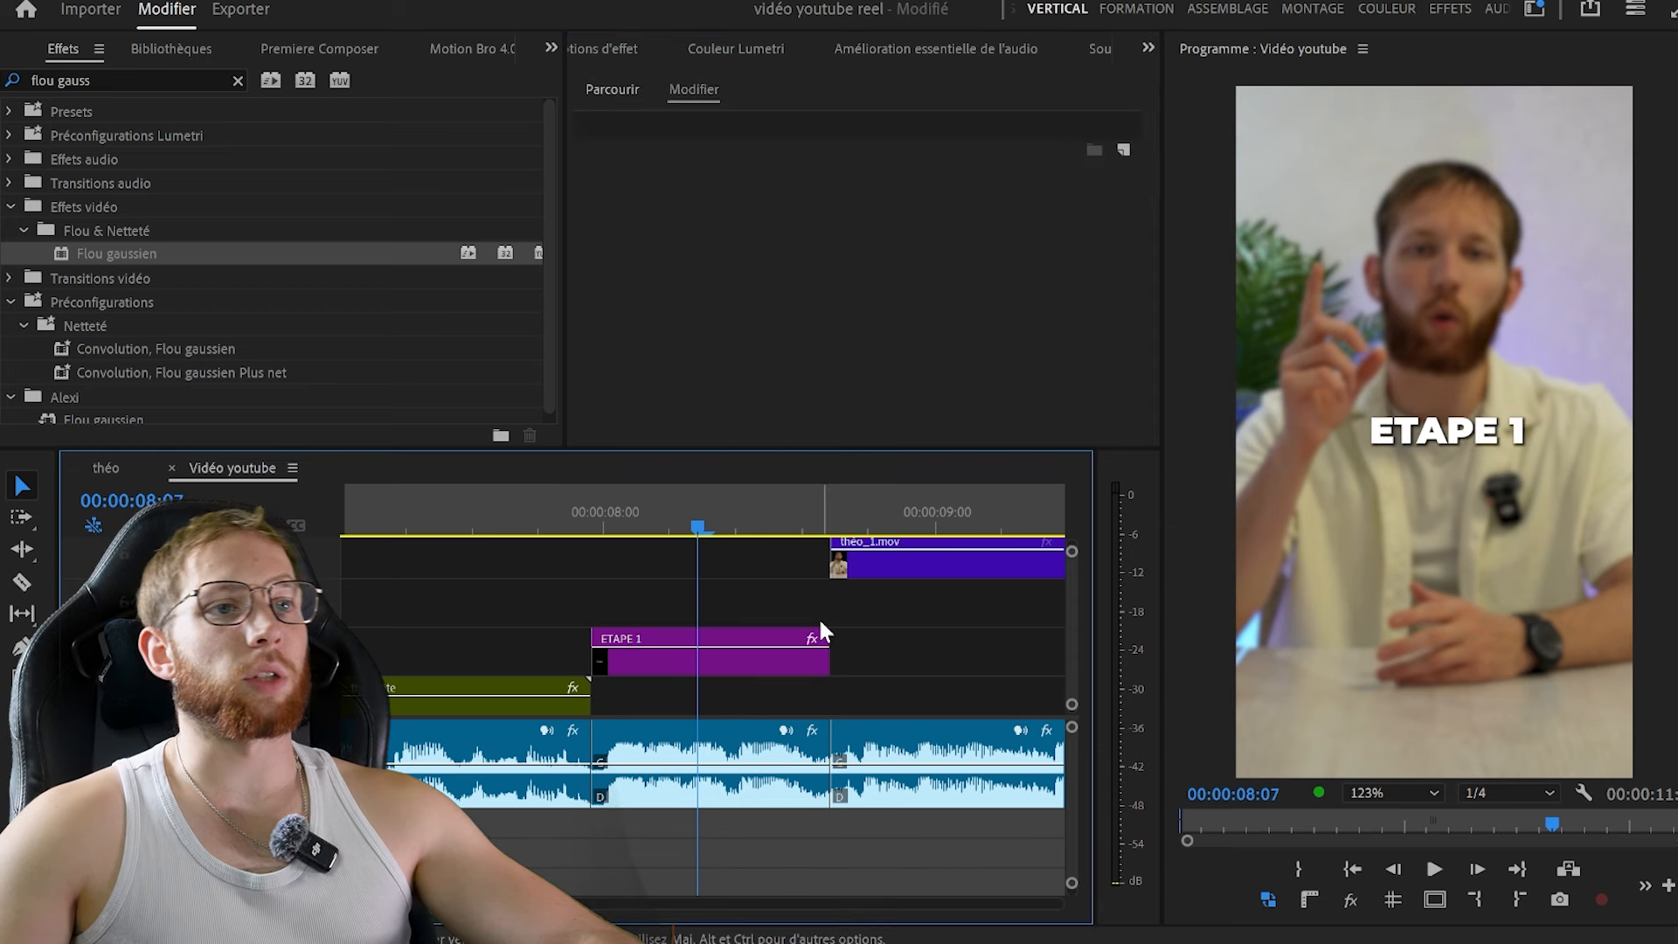
Enlarge the ETAPE 1 text to size 165, raise it to just below the speaker's chin and centre it horizontally
click(768, 648)
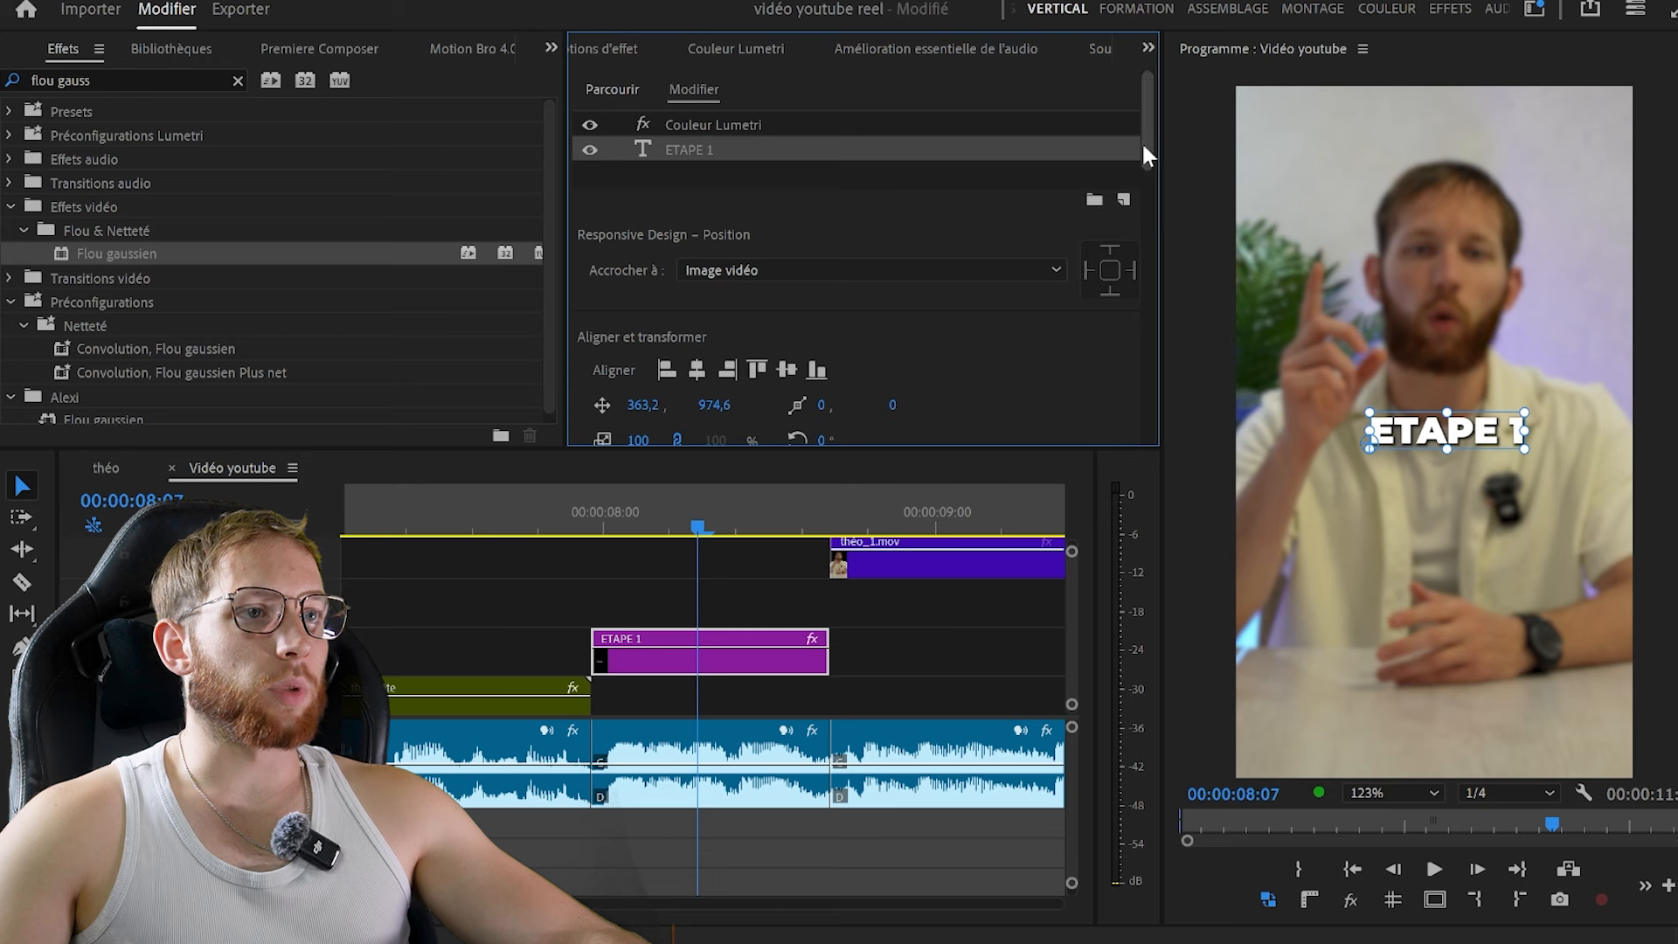
drag(1143, 147, 1147, 211)
scroll(1014, 271, down, 4)
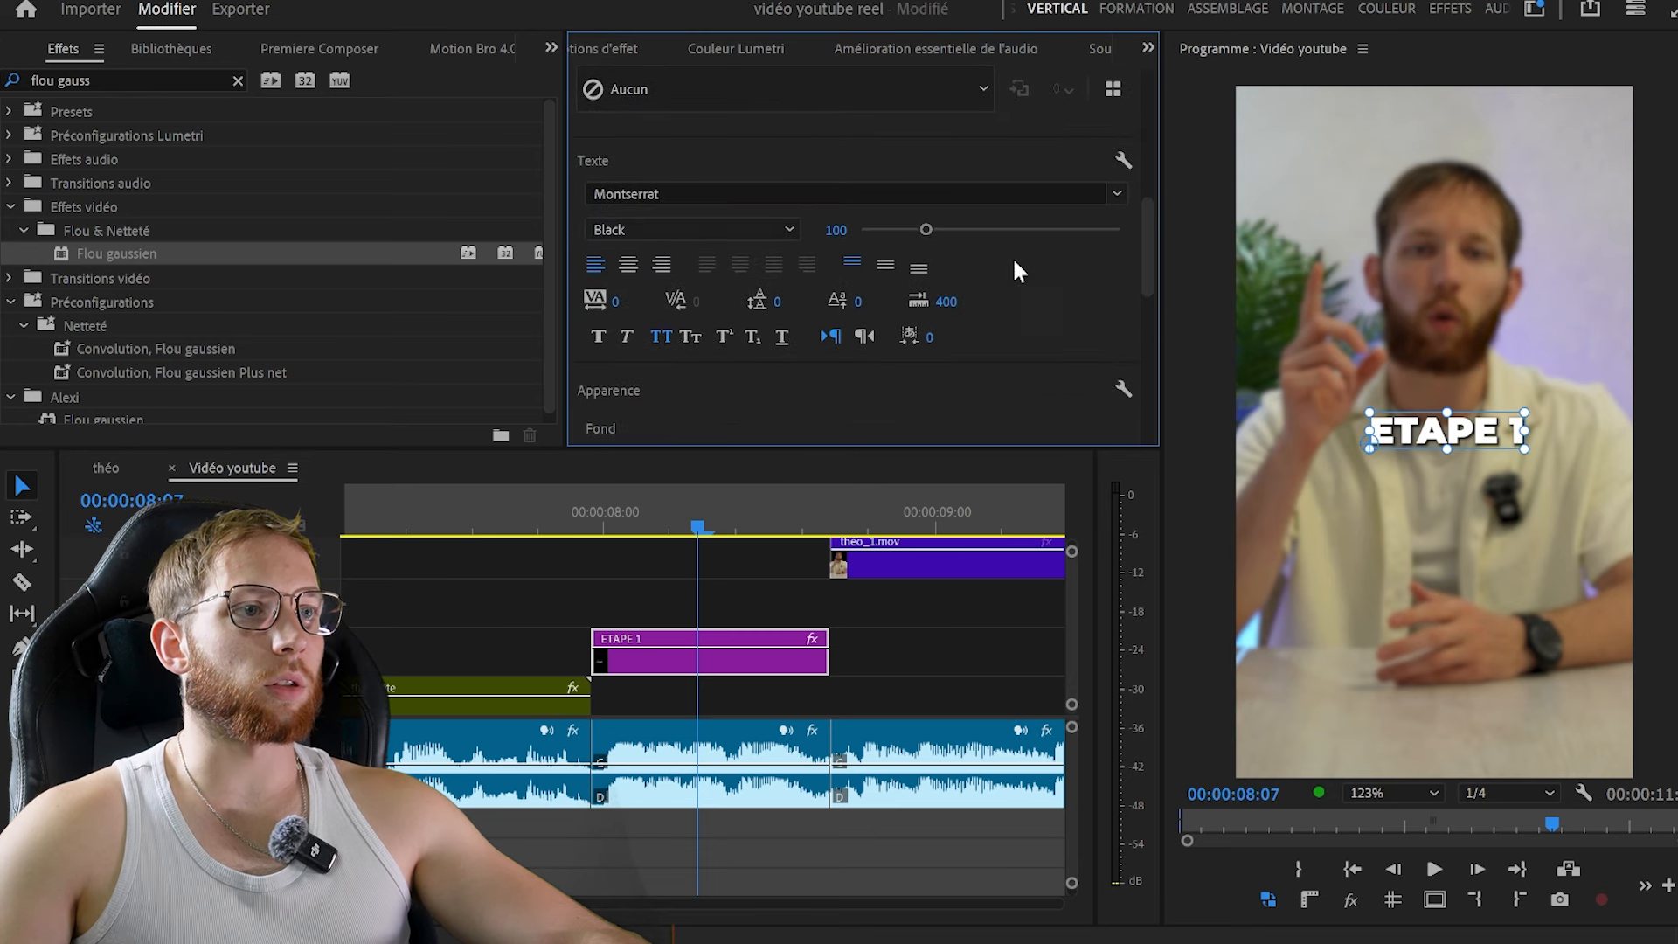
drag(929, 227, 944, 232)
scroll(944, 232, up, 4)
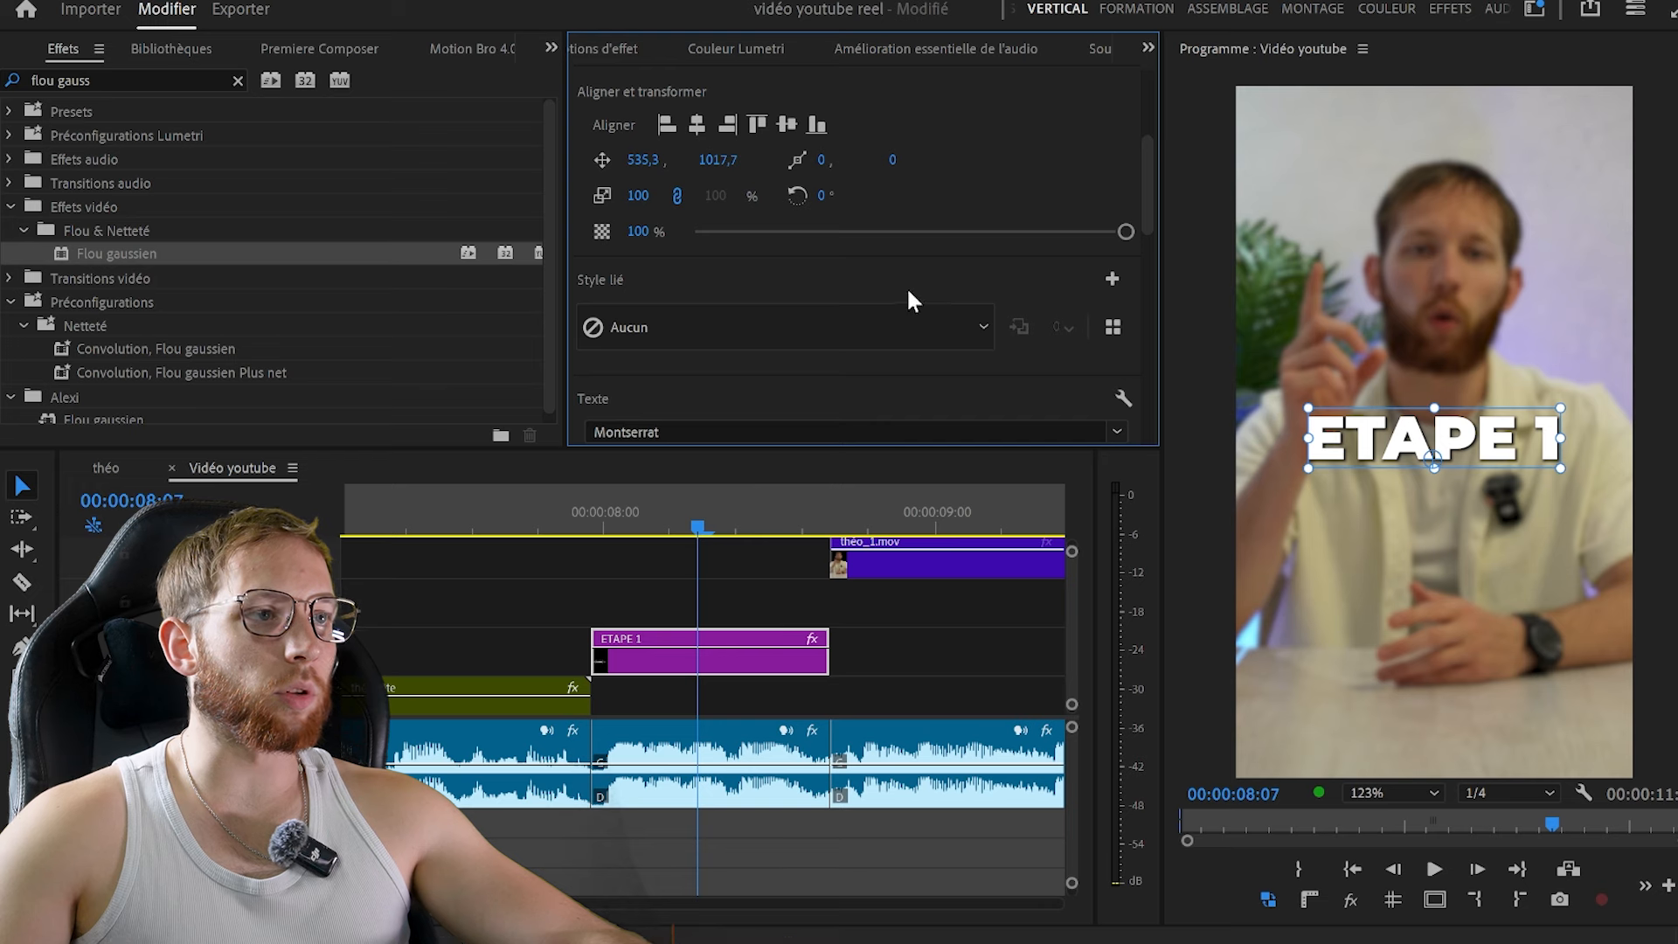
drag(1434, 437, 1432, 373)
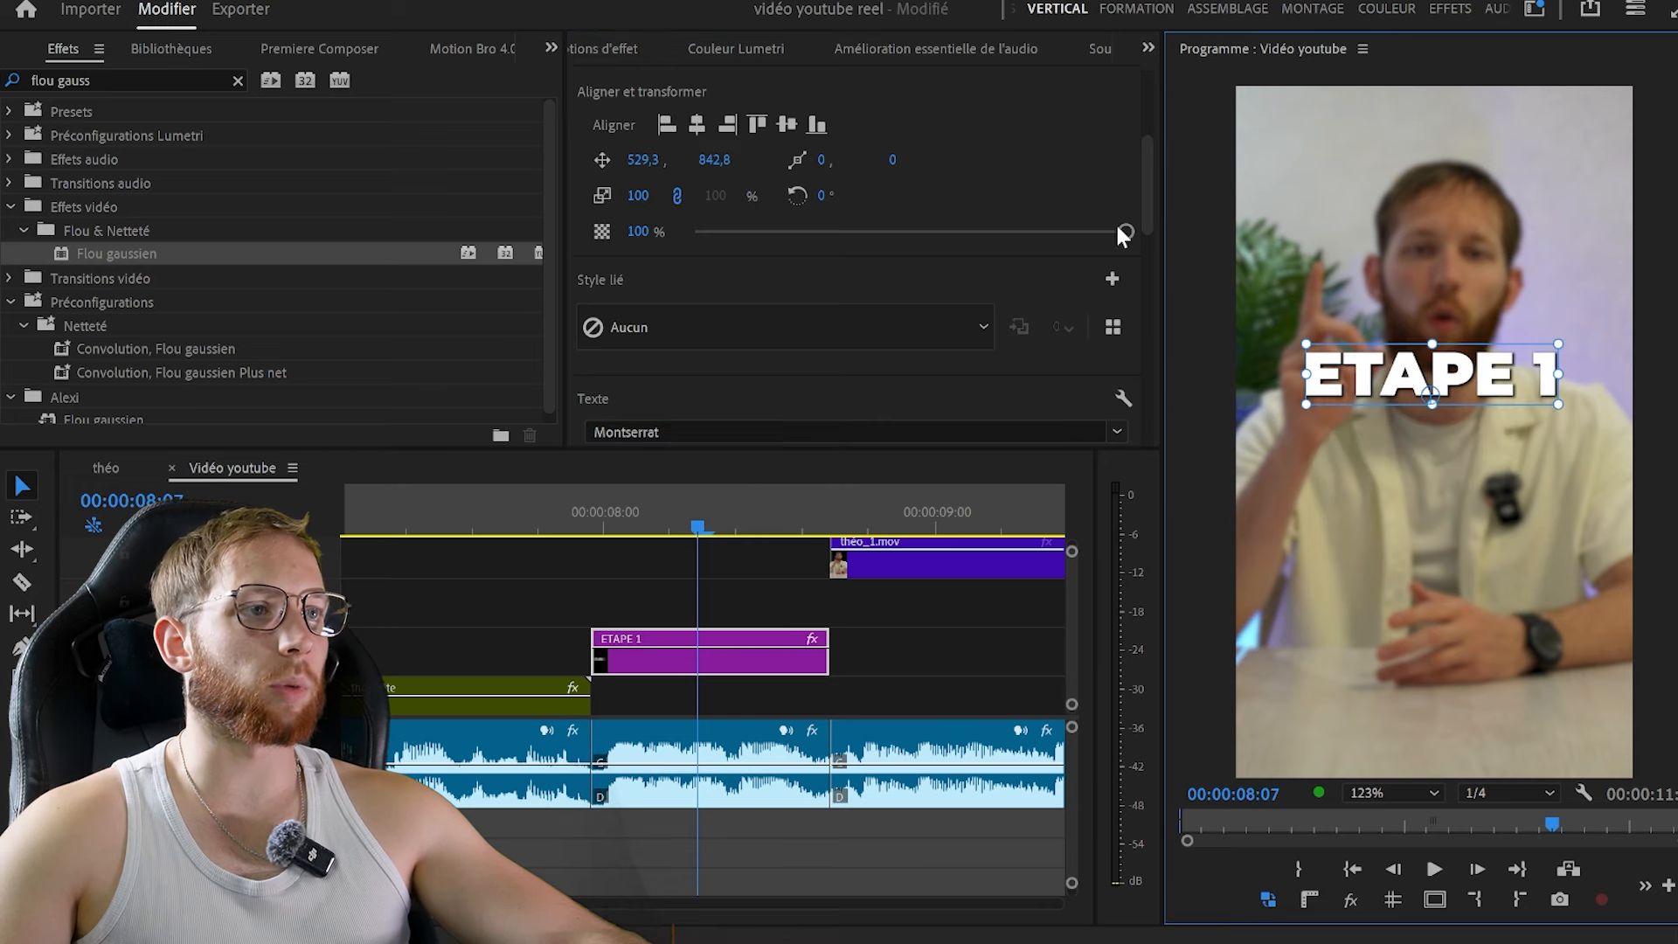
click(698, 125)
Duplicate the ETAPE 1 title onto the adjacent track and replace the upper copy's text with "logiciel"
drag(708, 656, 743, 706)
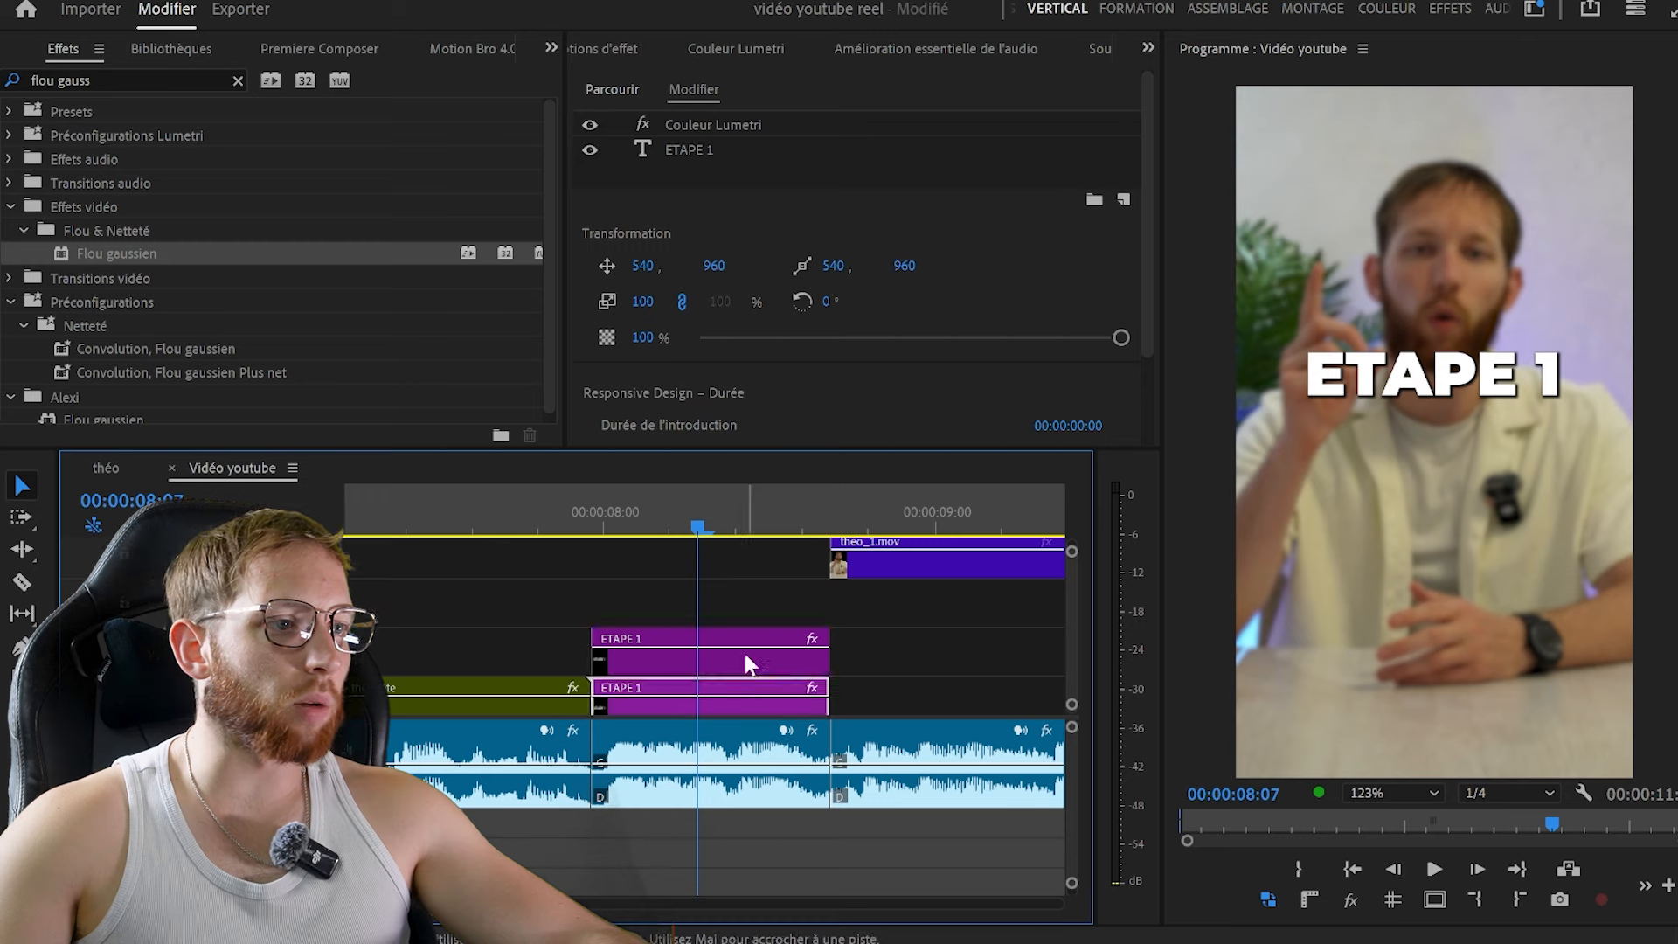
click(745, 654)
click(700, 152)
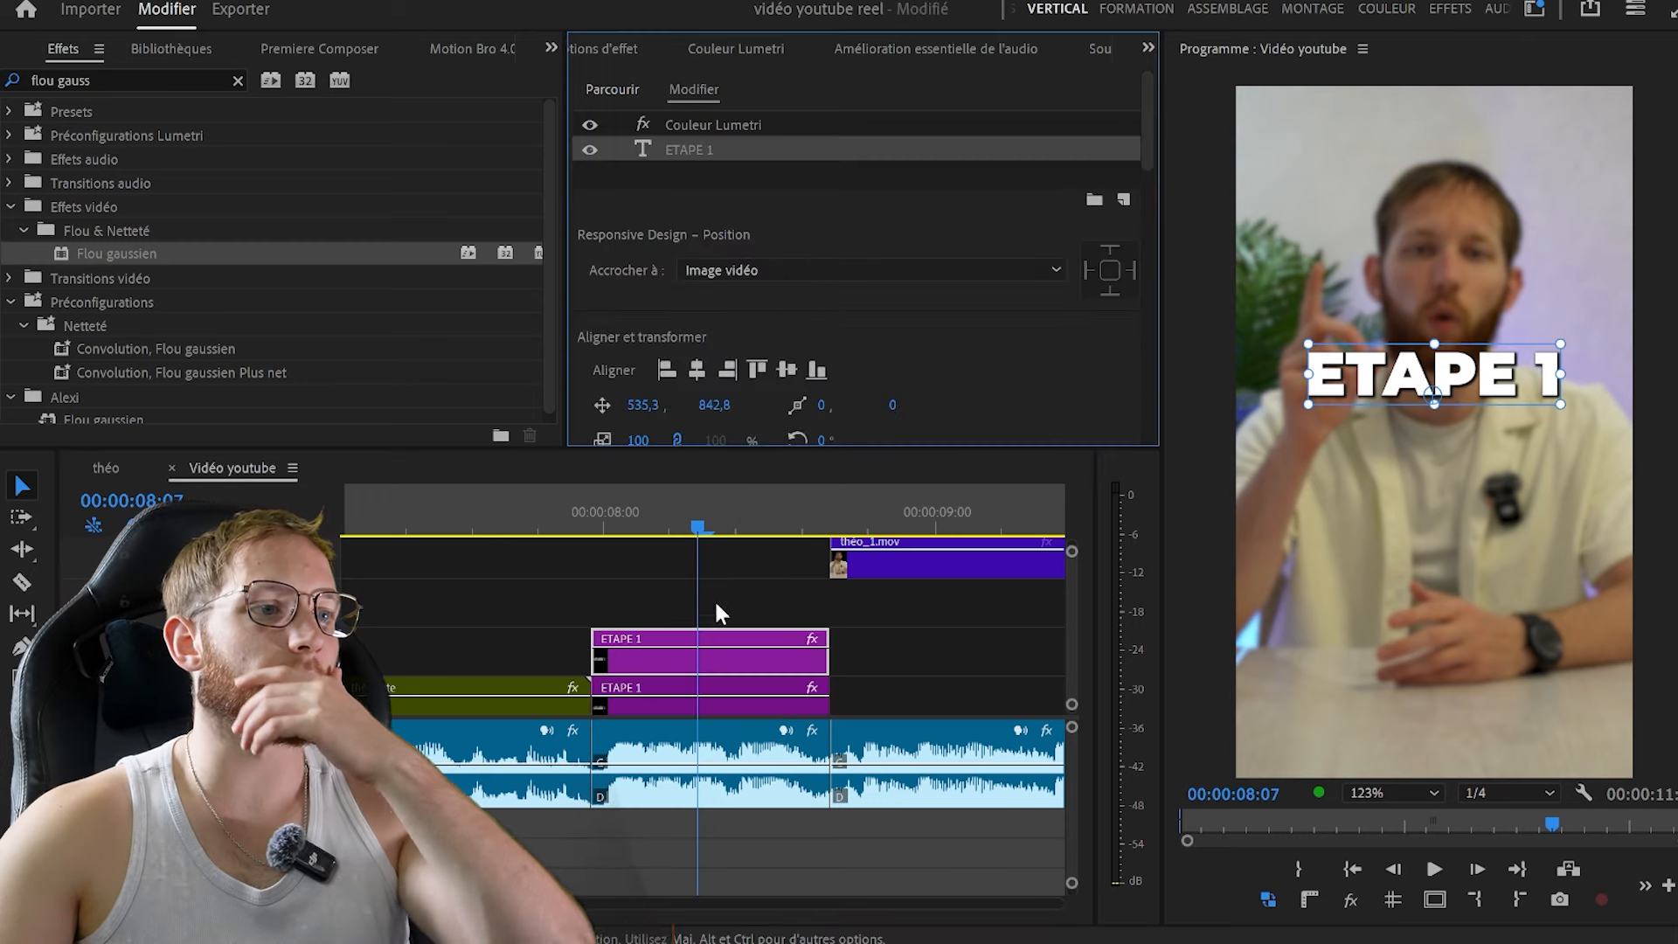
click(742, 652)
double_click(1411, 382)
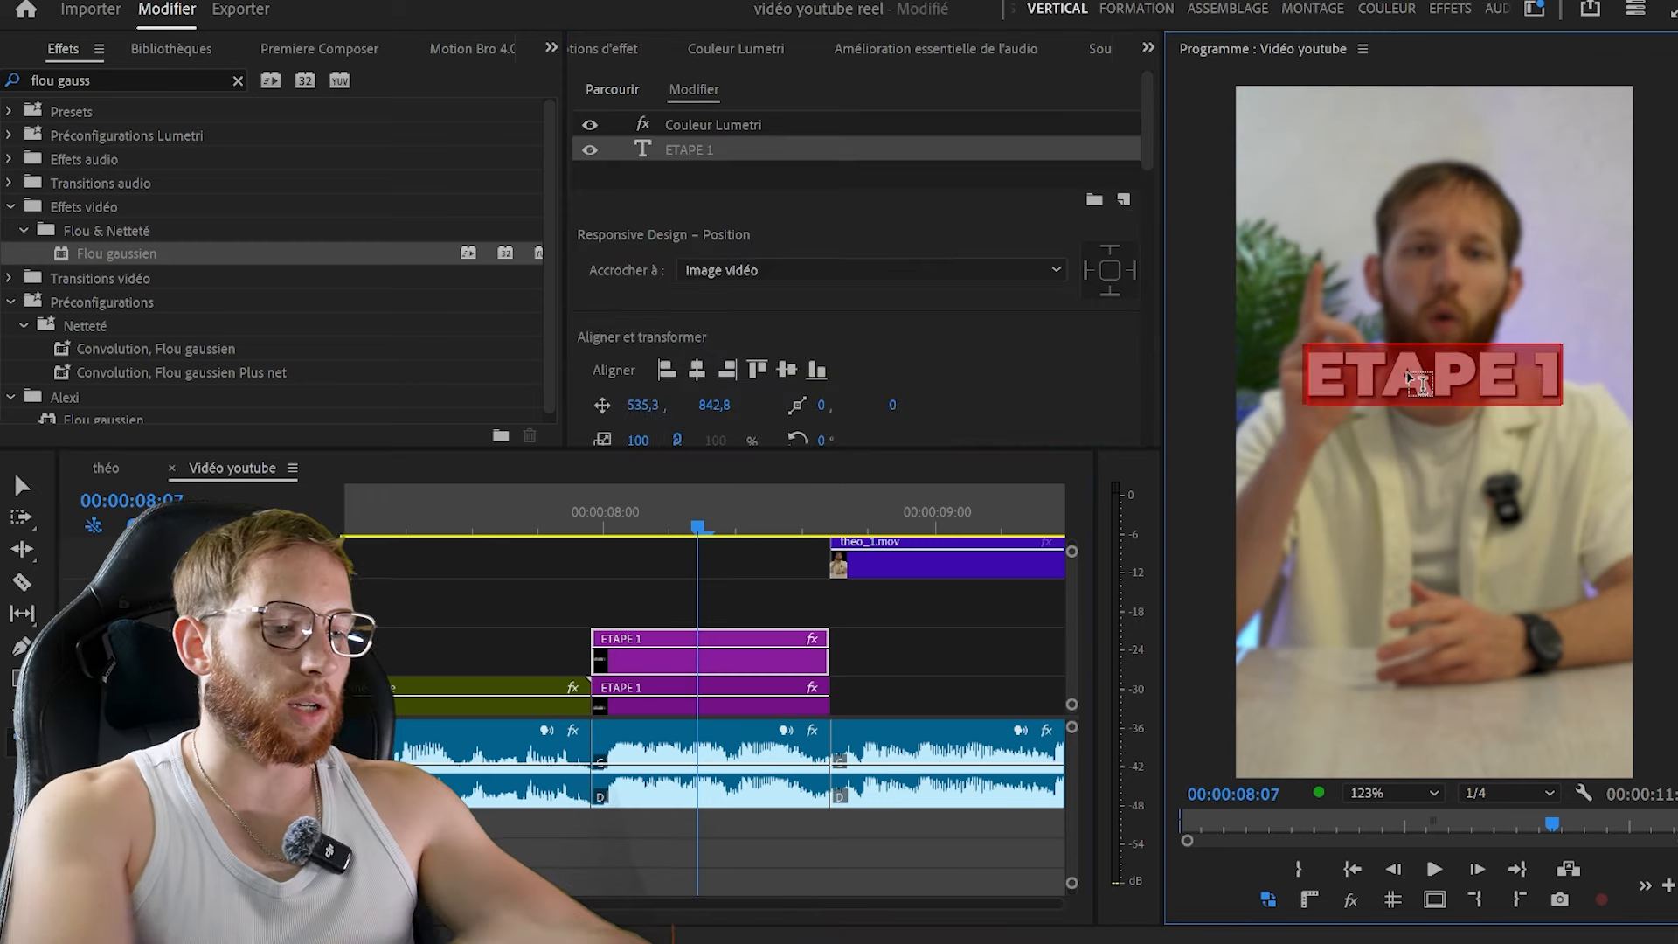
text(logiciel)
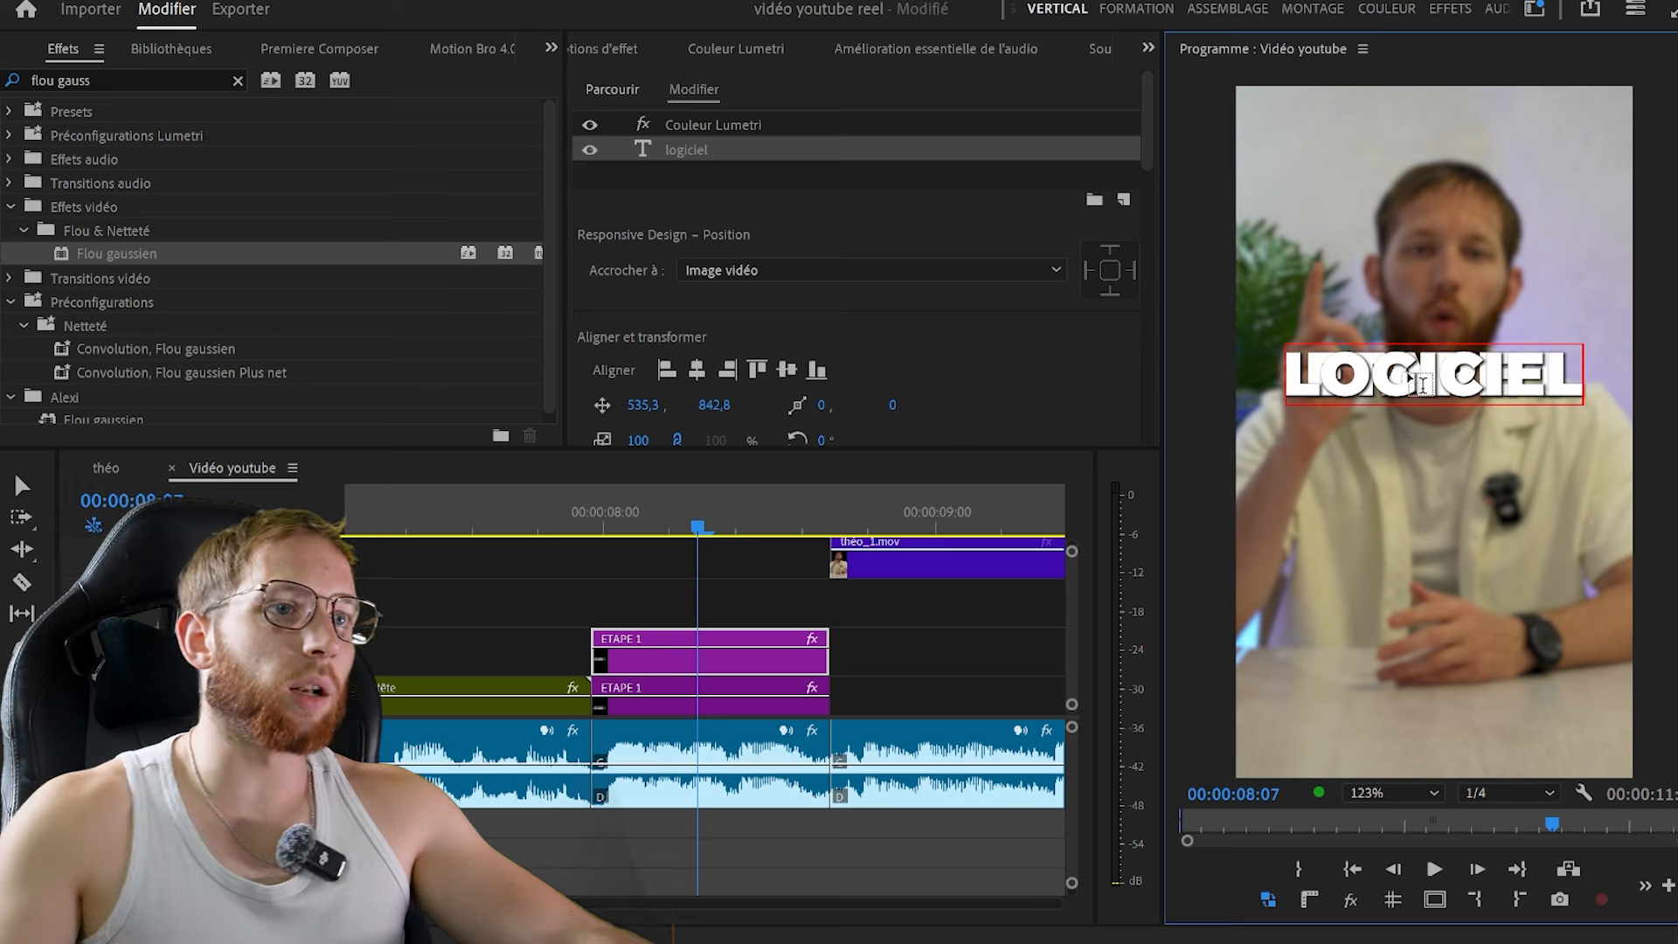
Set the LOGICIEL text's font style to Regular and move it below the ETAPE 1 title
drag(1152, 133, 1150, 298)
click(690, 96)
click(612, 132)
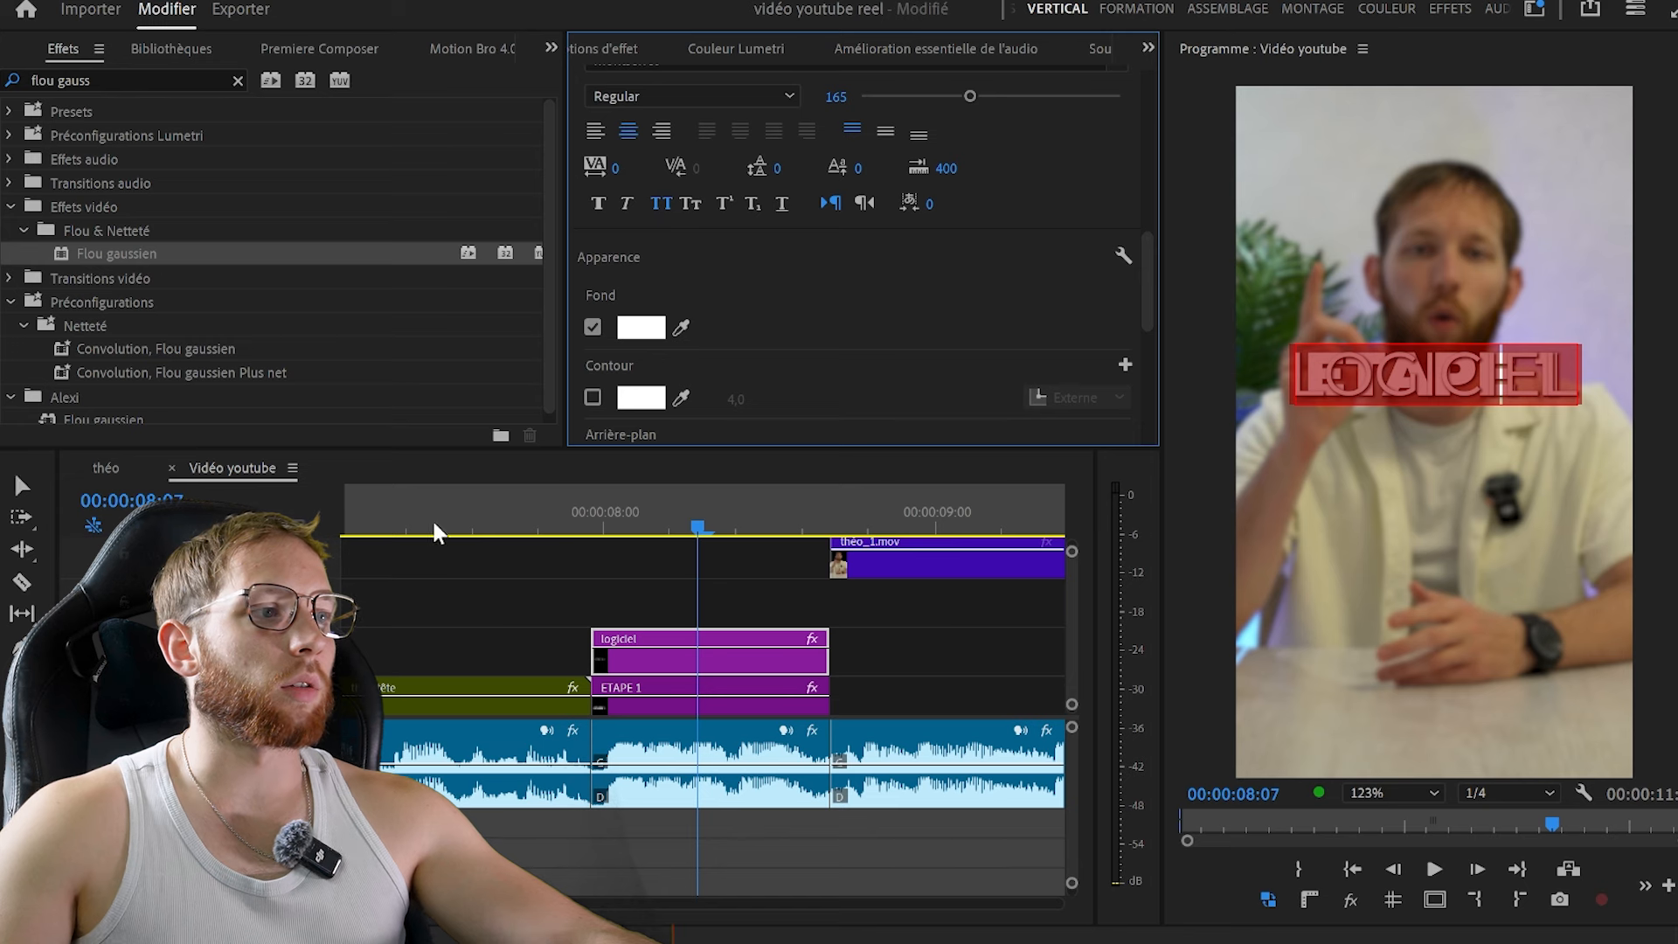
click(16, 483)
drag(1416, 384, 1441, 440)
Extend the subtitle text to read "le logiciel de montage"
double_click(1465, 457)
click(1363, 450)
text(LE)
click(1546, 450)
text(DE MONTA)
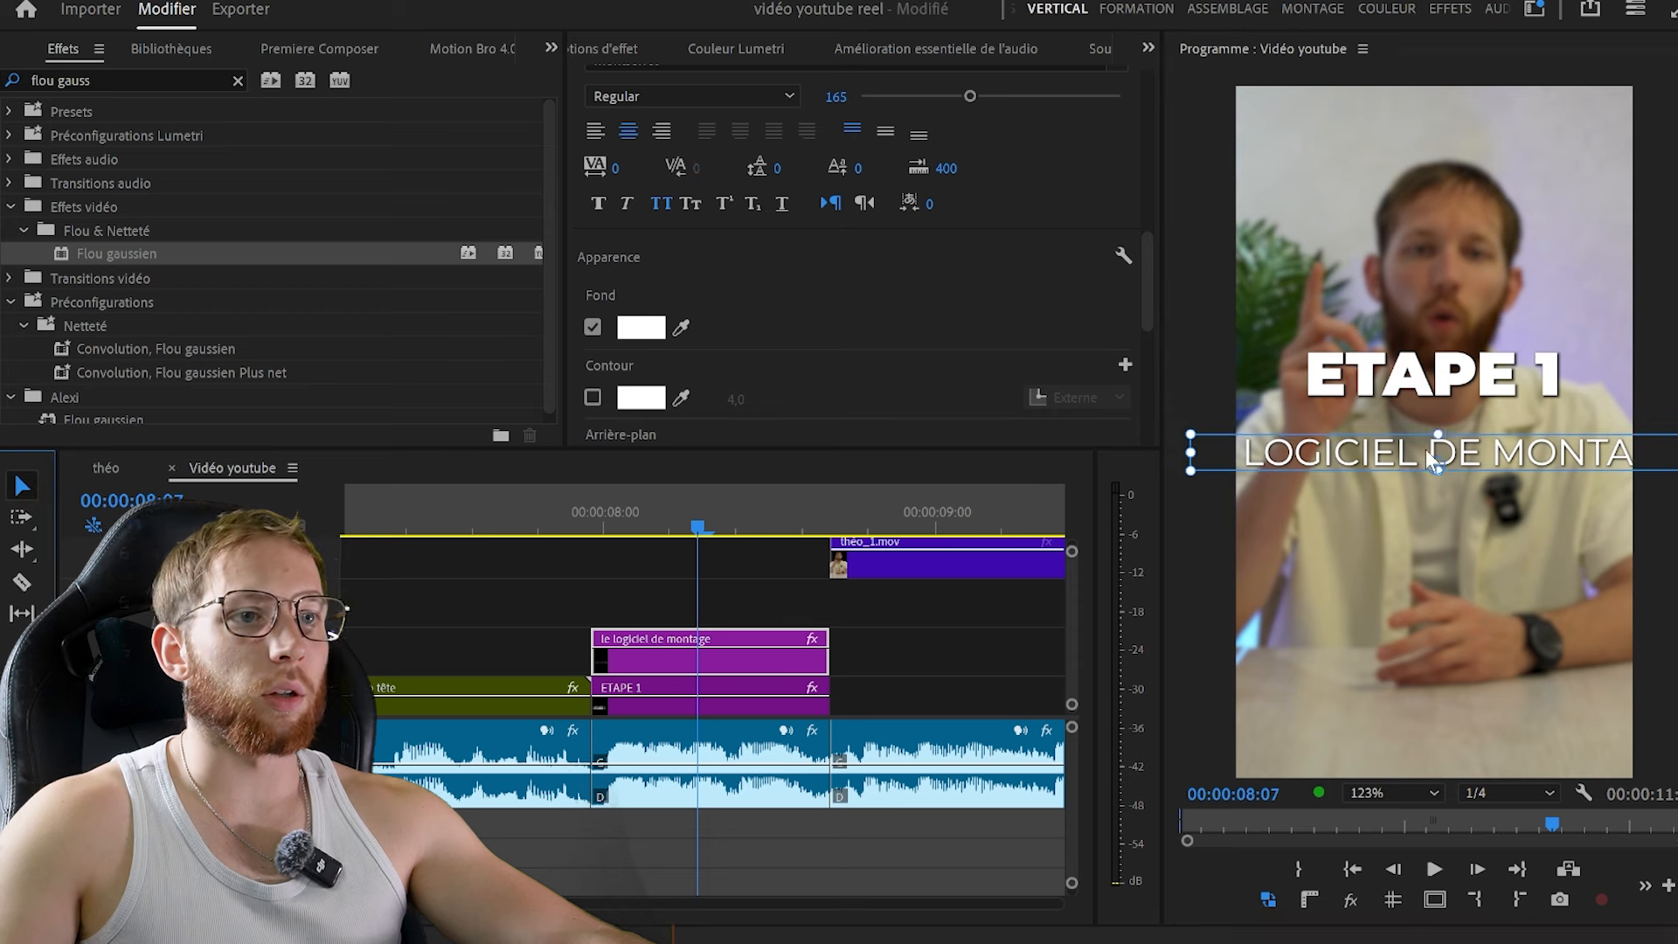
text(GE)
key(Escape)
Shrink the subtitle to match the width of ETAPE 1 and place it centred directly beneath that title
drag(1433, 446, 1456, 407)
scroll(791, 261, up, 5)
click(696, 204)
click(719, 599)
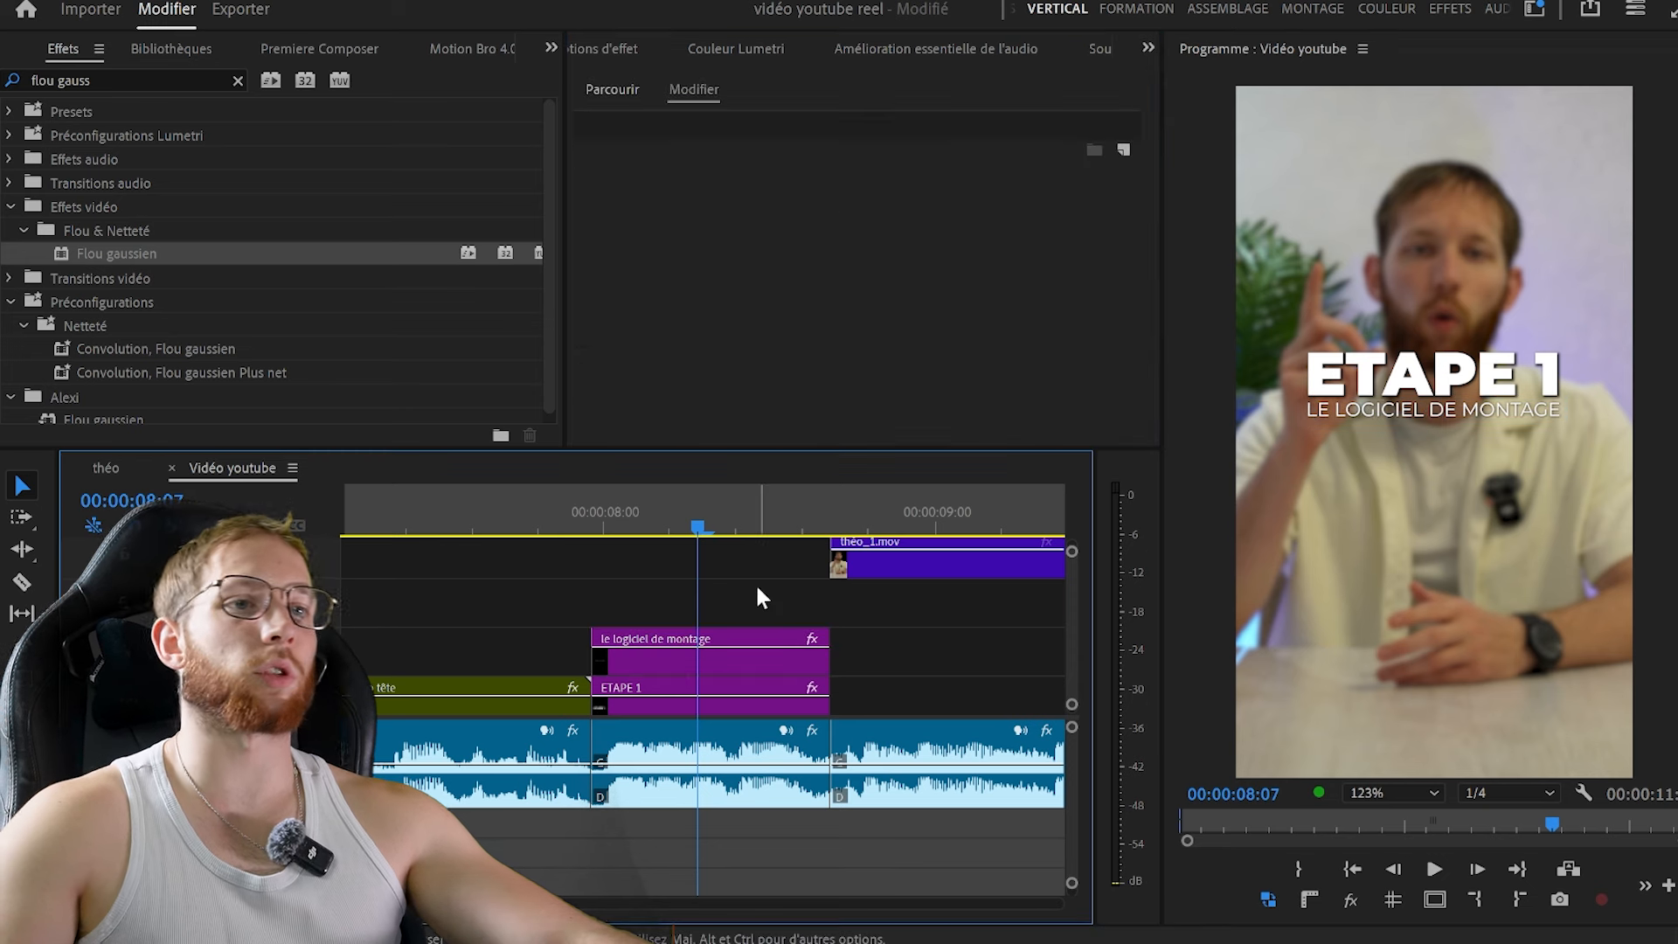
Try an outline-only look on the ETAPE 1 text with a white contour and no fill, and undo it
click(770, 648)
click(766, 690)
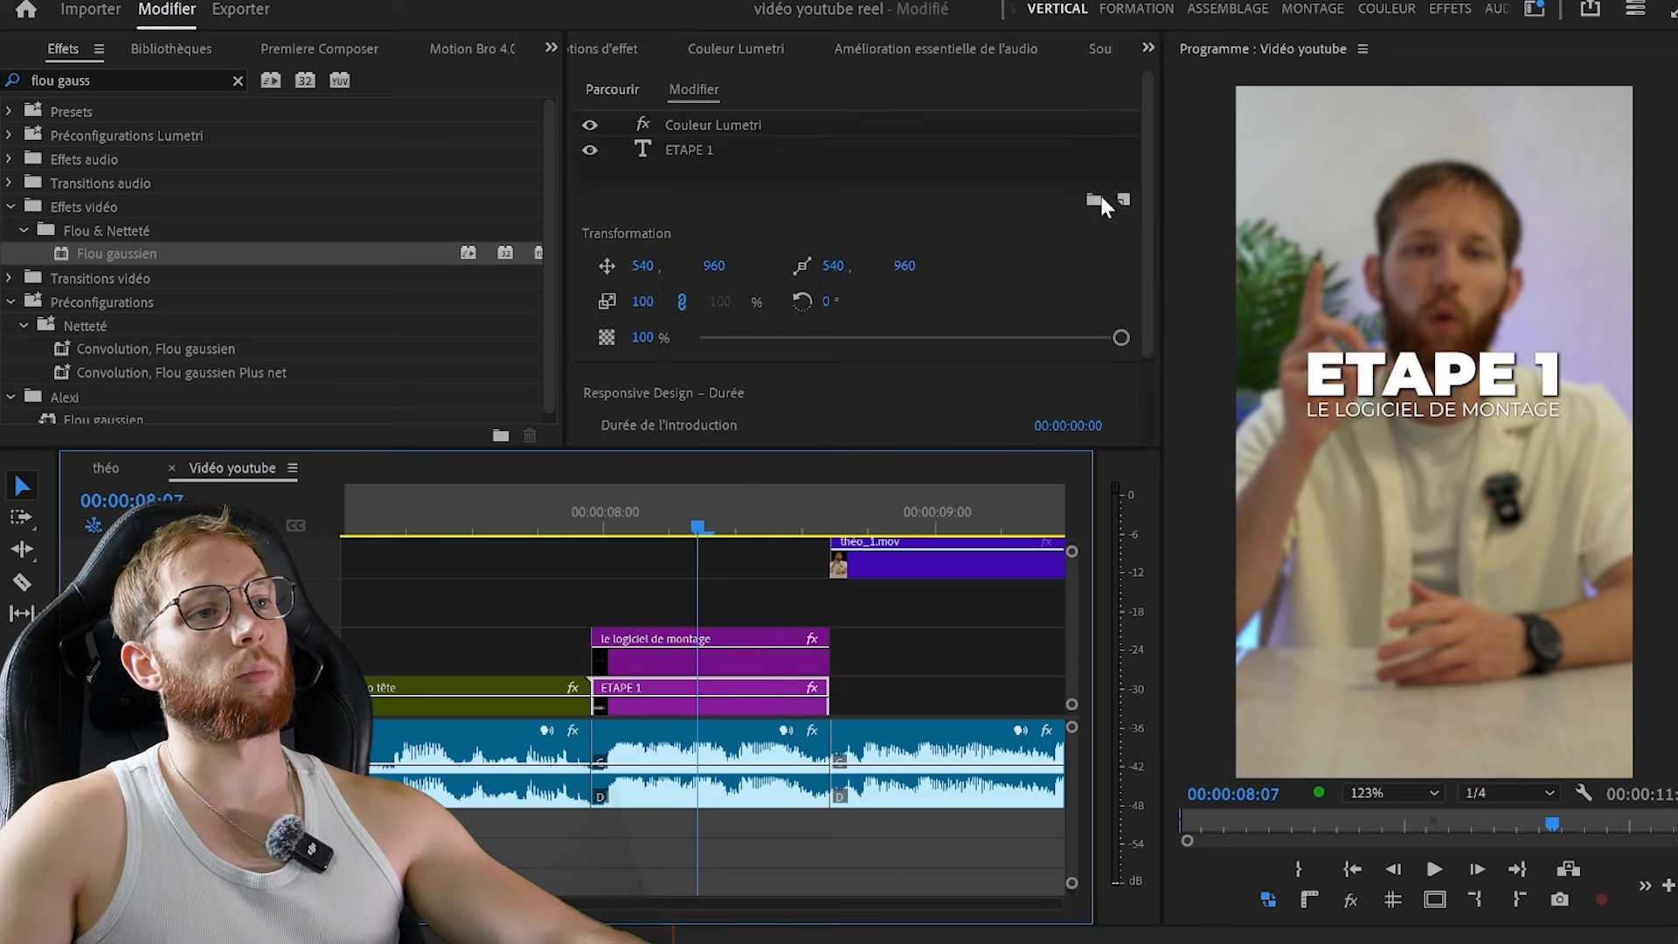
click(847, 150)
drag(1143, 164, 1150, 374)
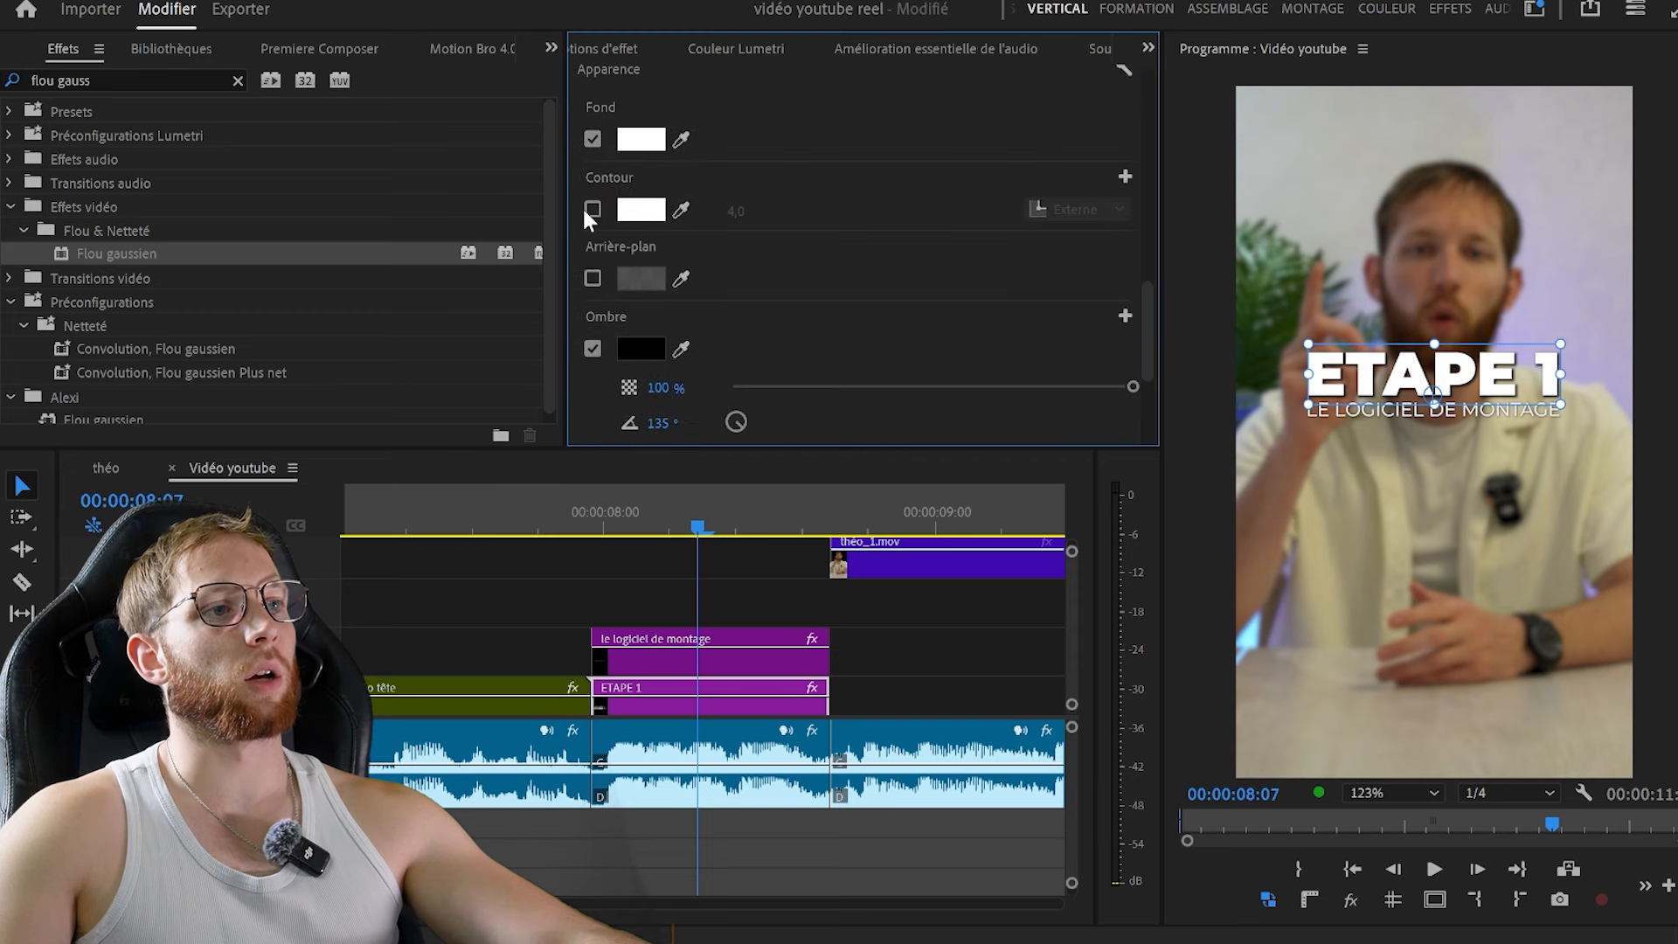
click(592, 210)
click(592, 139)
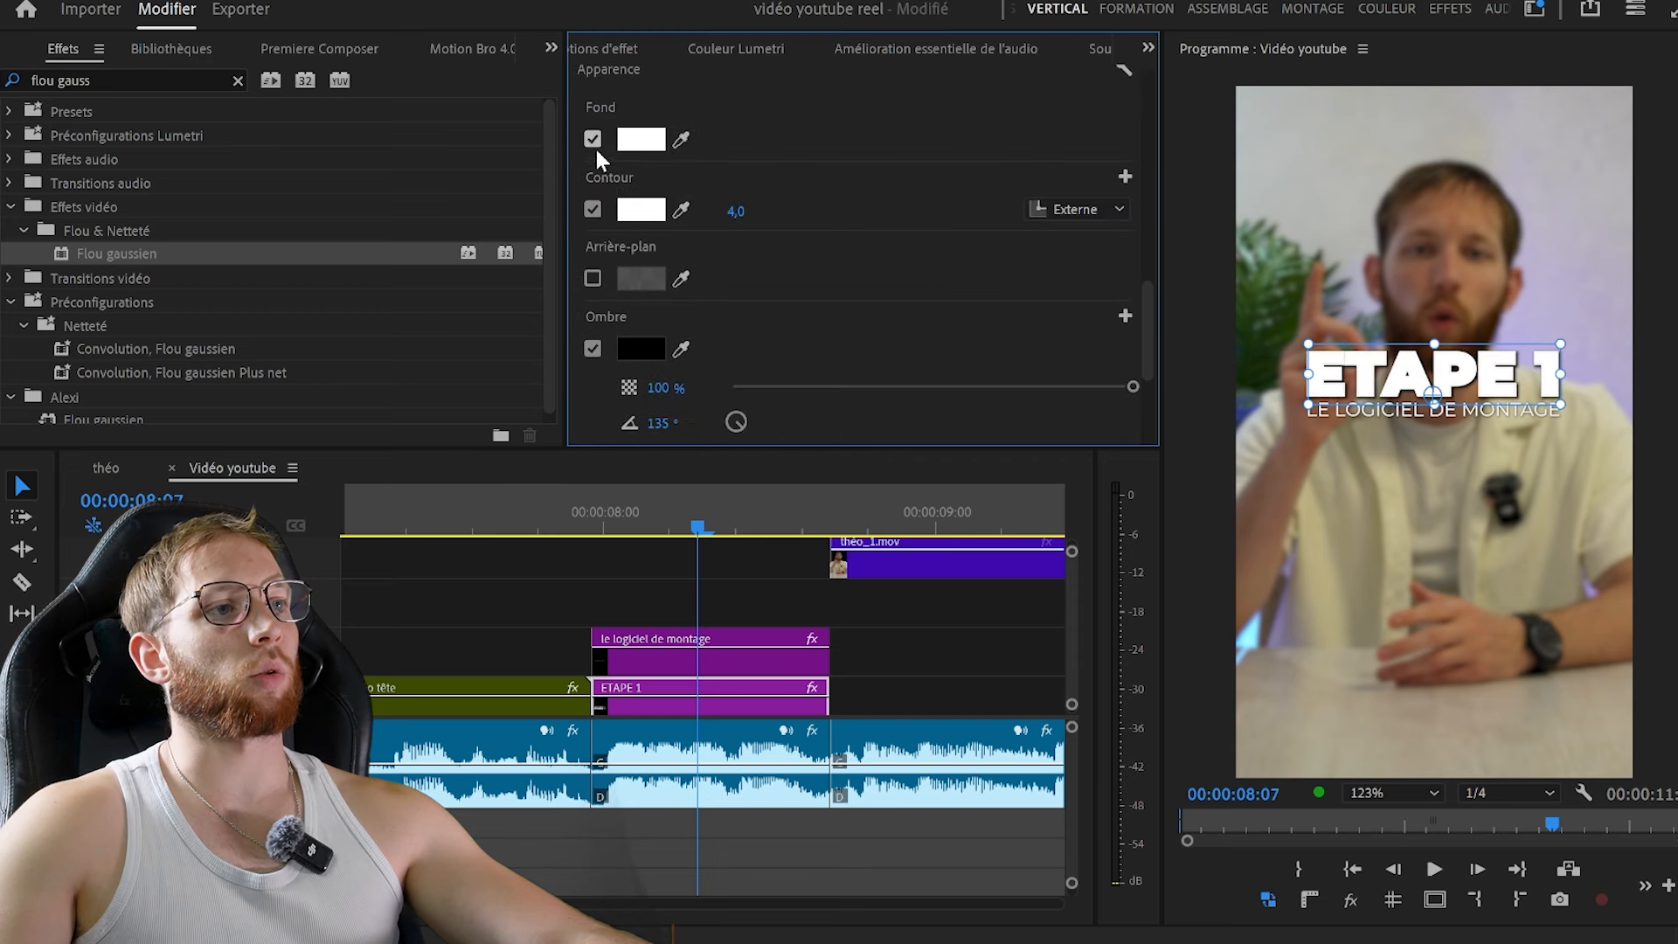
click(729, 583)
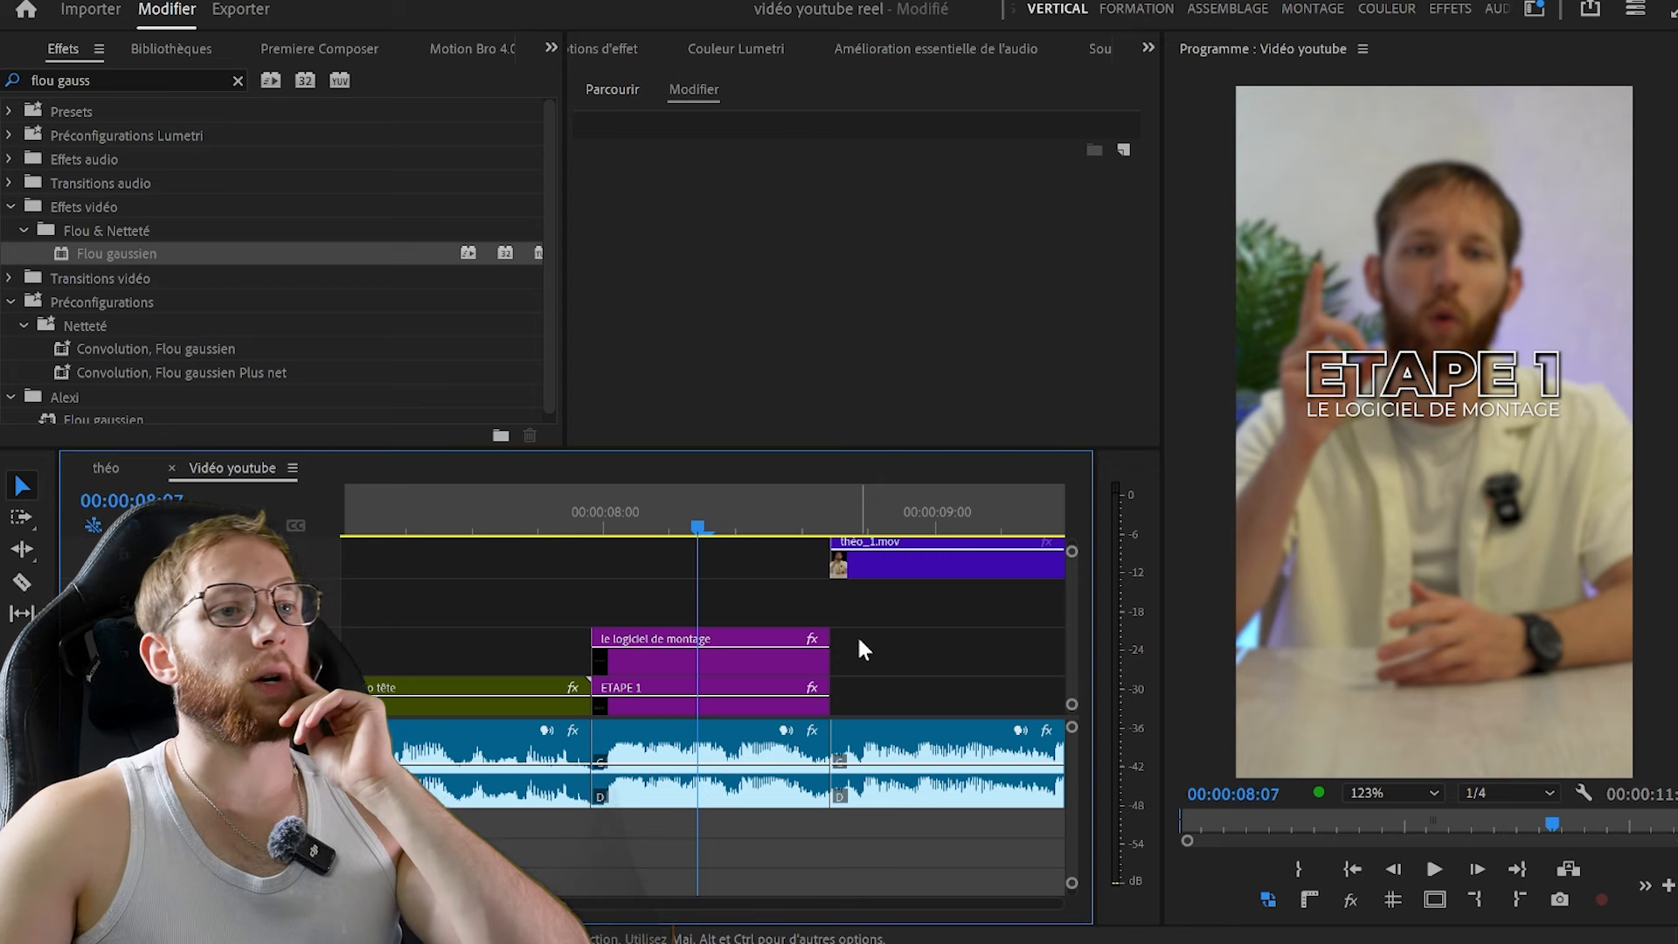
key(ctrl+z)
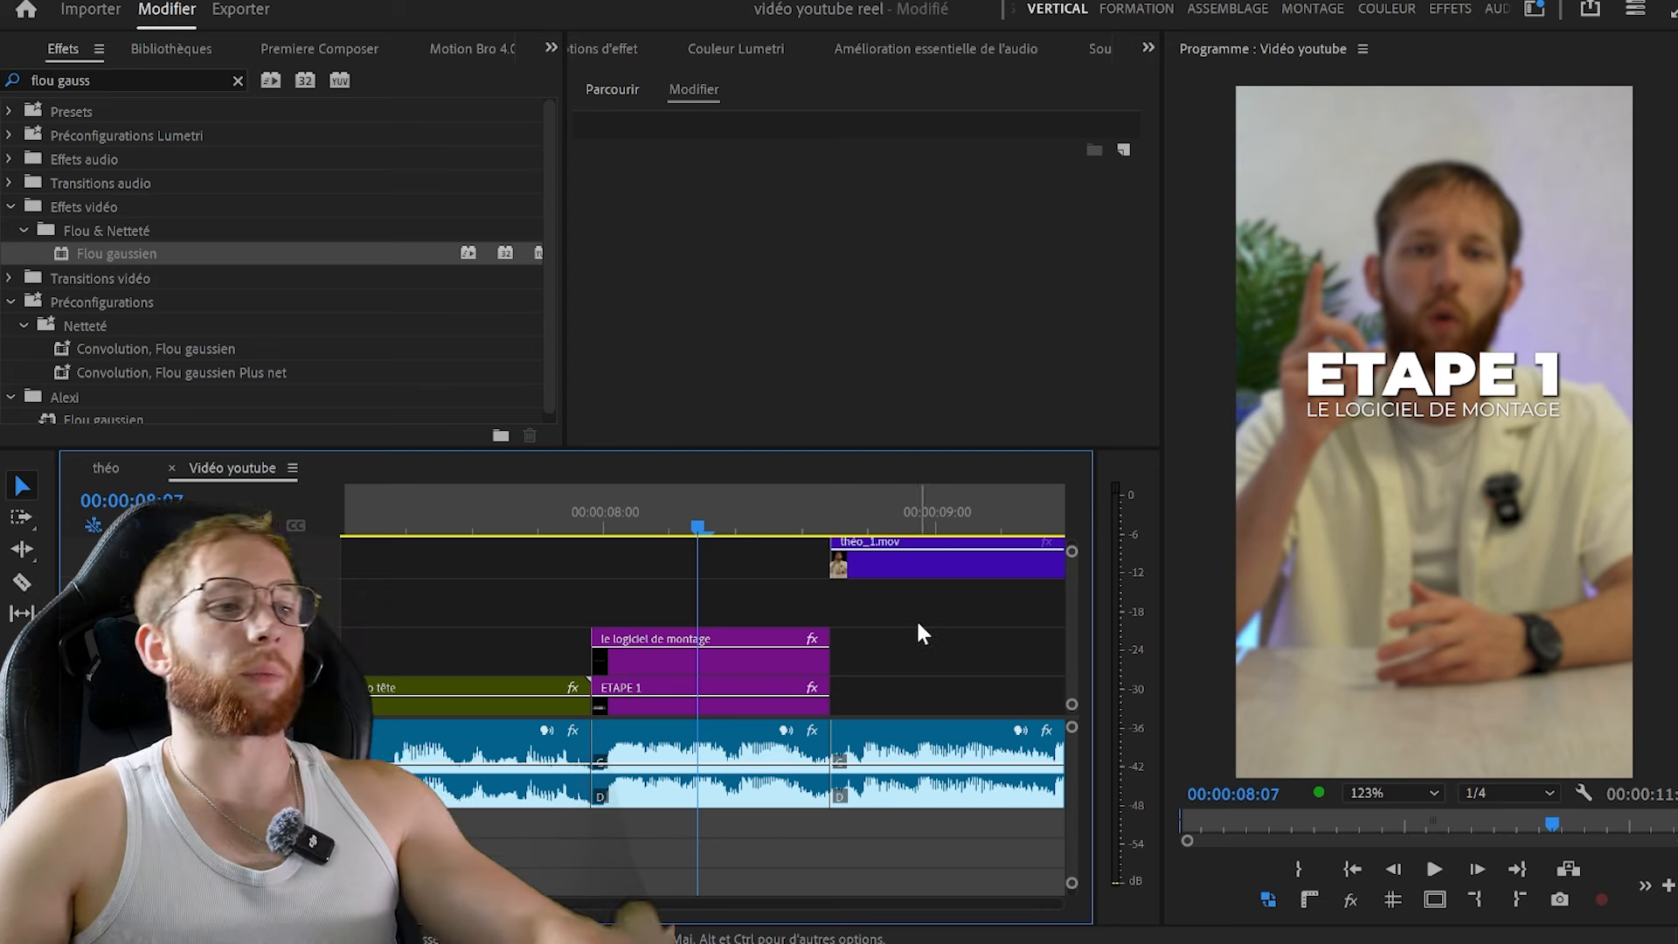
Enlarge the Adobe Premiere logo to a scale of 15.6 and move it to the lower centre at 543.2, 1502.5
scroll(916, 617, right, 3)
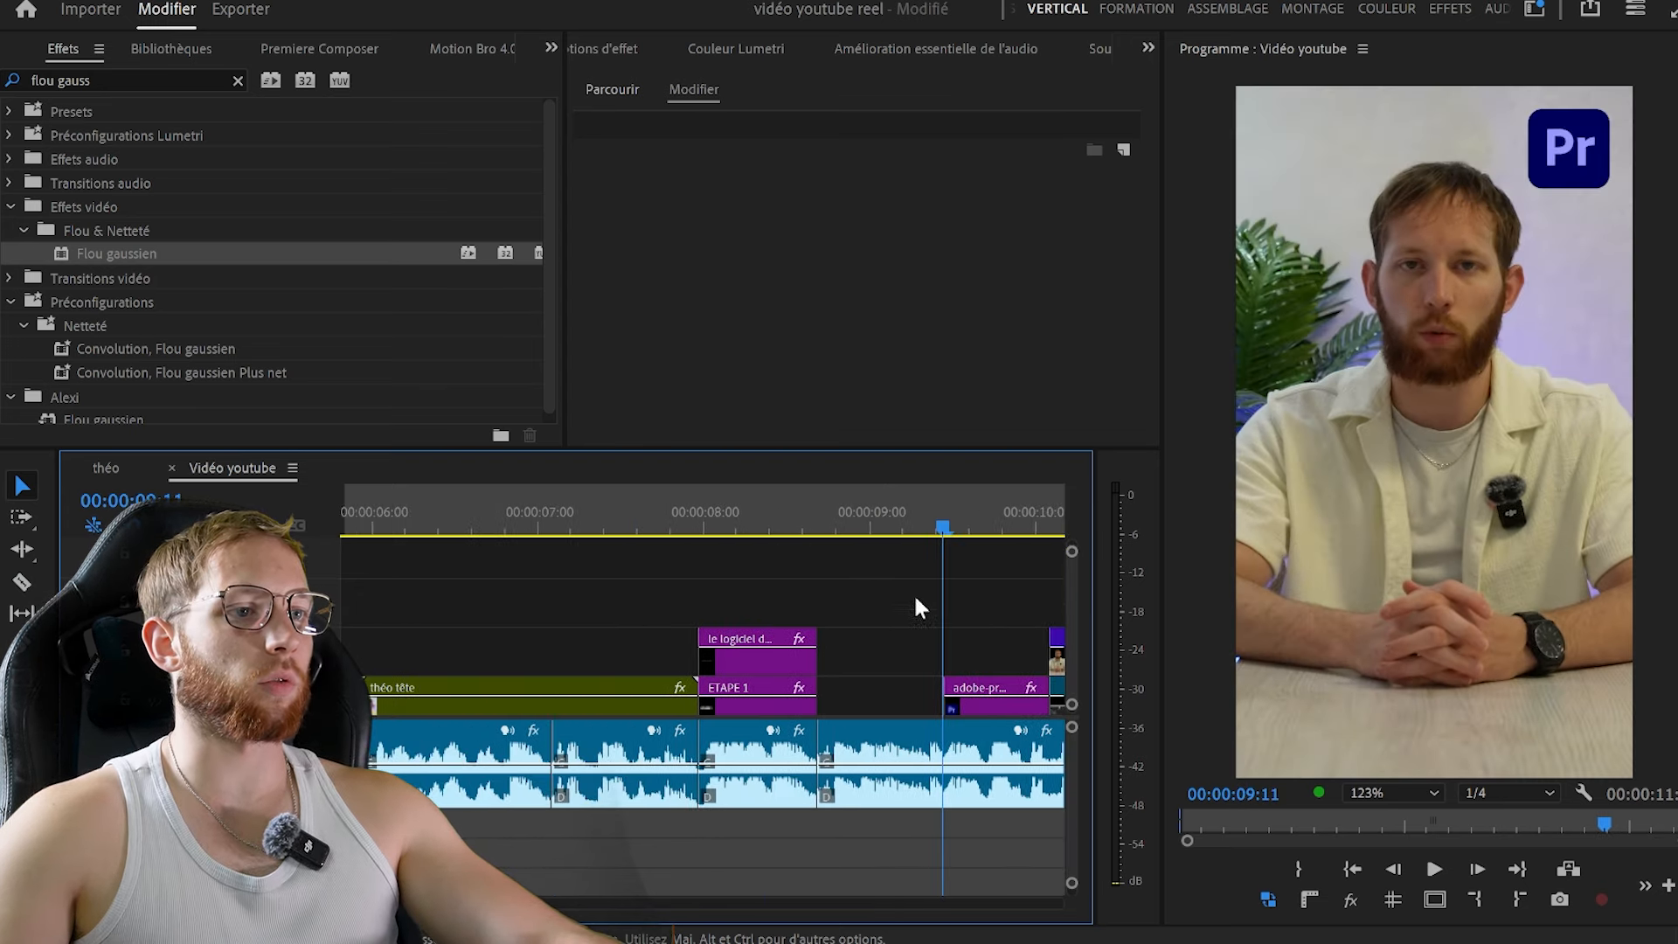
scroll(1074, 635, down, 2)
scroll(988, 642, right, 4)
click(832, 642)
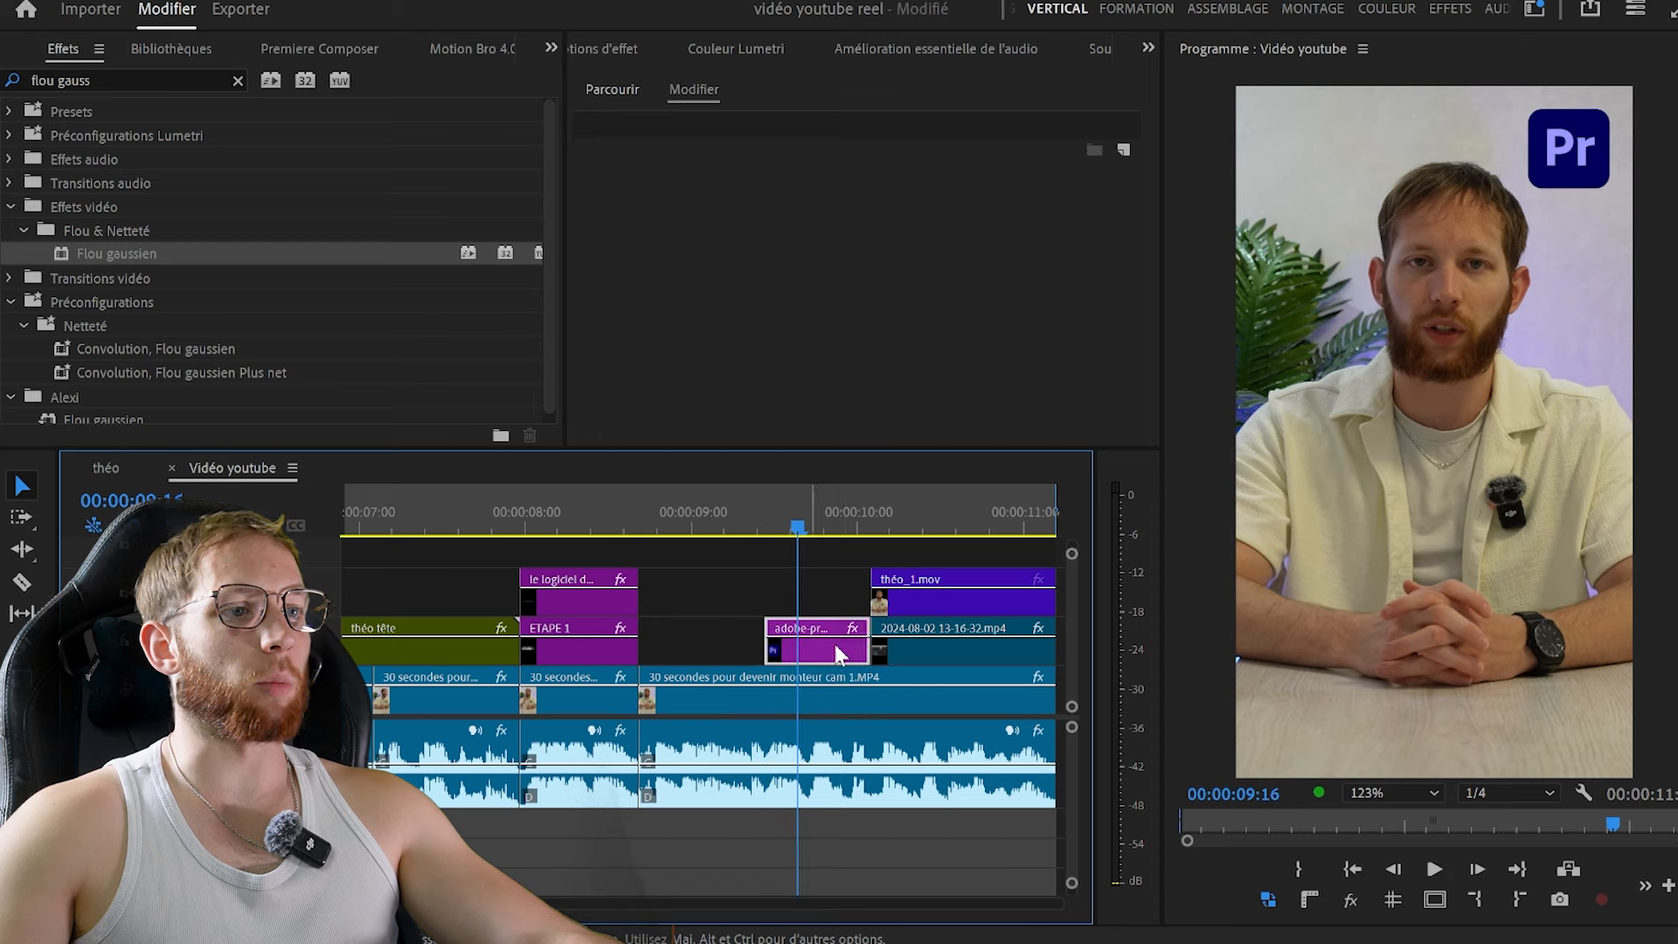
click(701, 149)
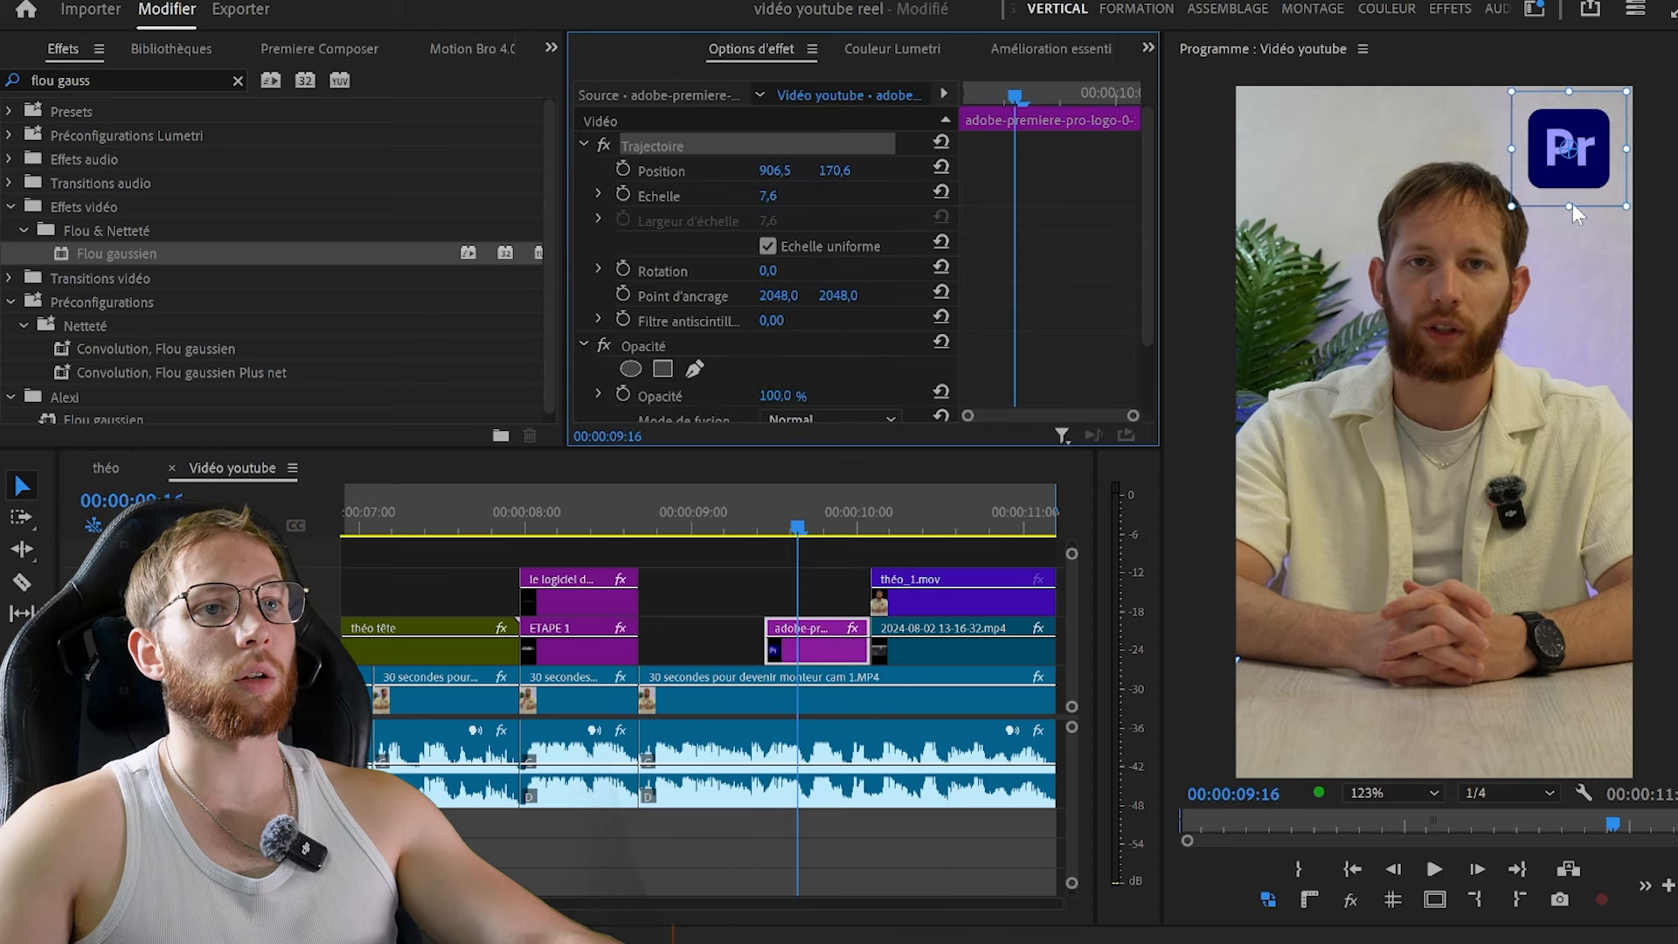
drag(1570, 207, 1578, 254)
drag(1578, 249, 1437, 751)
drag(1451, 704, 1449, 718)
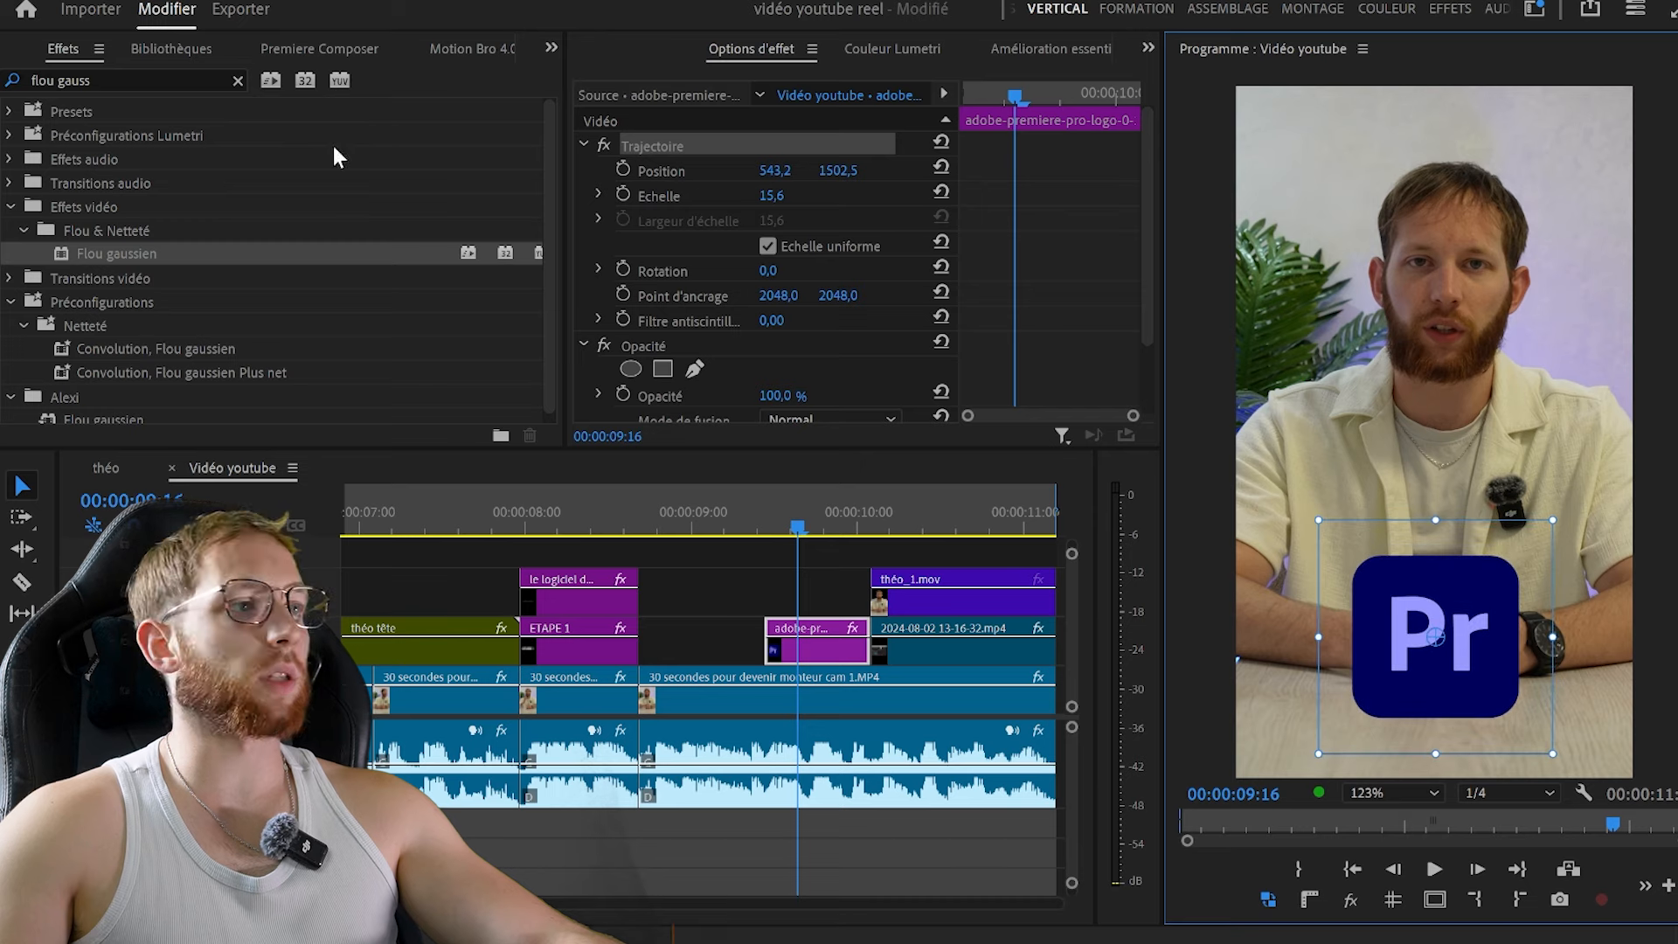
Find the POP FLOU preset, apply it to the Adobe Premiere logo clip and play back the logo's entrance
triple_click(177, 77)
key(BackSpace)
scroll(166, 245, down, 10)
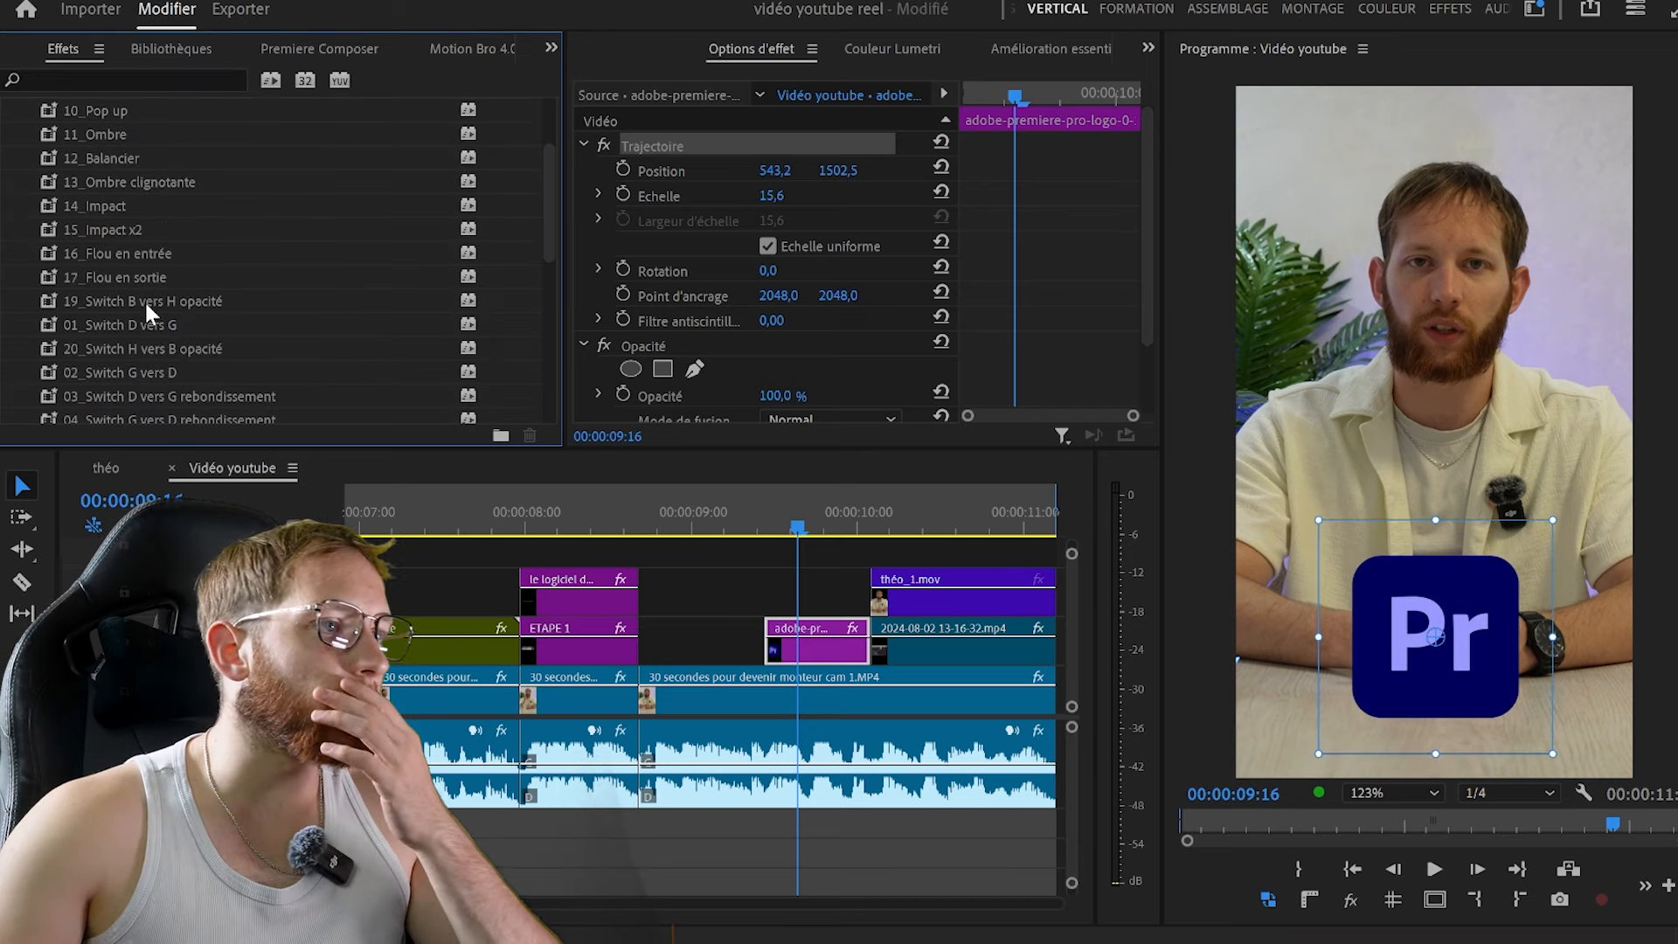
text(pop)
scroll(760, 564, up, 3)
click(760, 564)
key(Left)
key(Left)
key(Left)
key(Left)
key(Left)
key(Left)
key(Left)
key(space)
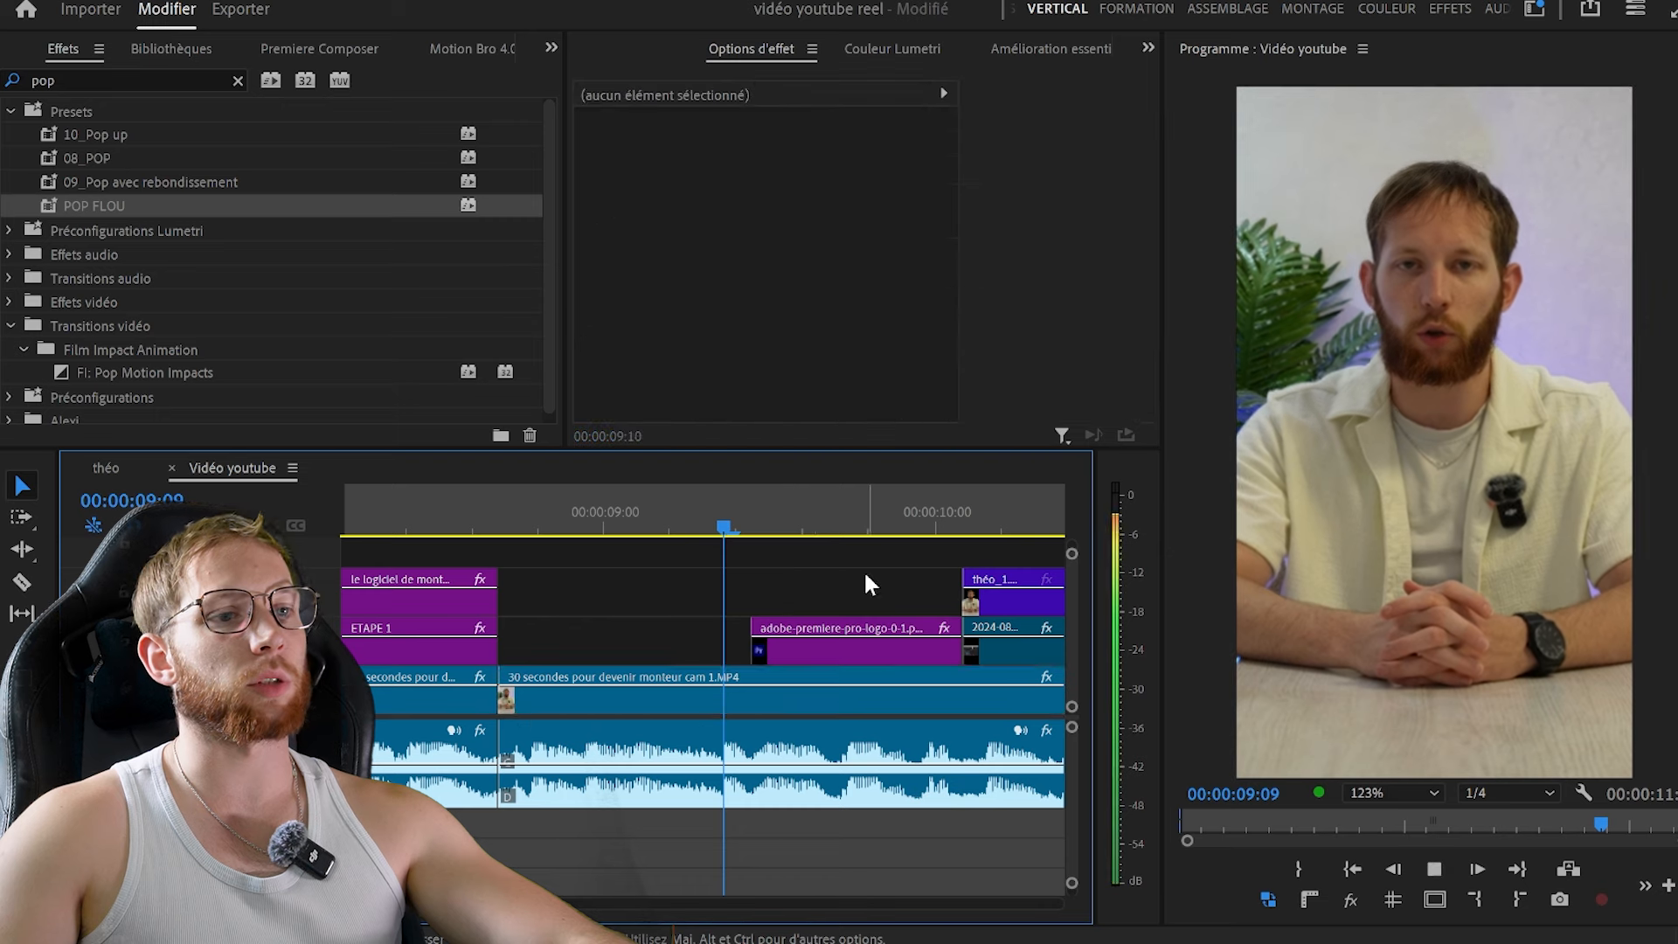
key(space)
key(minus)
key(Left)
key(Left)
key(Left)
key(Left)
click(744, 516)
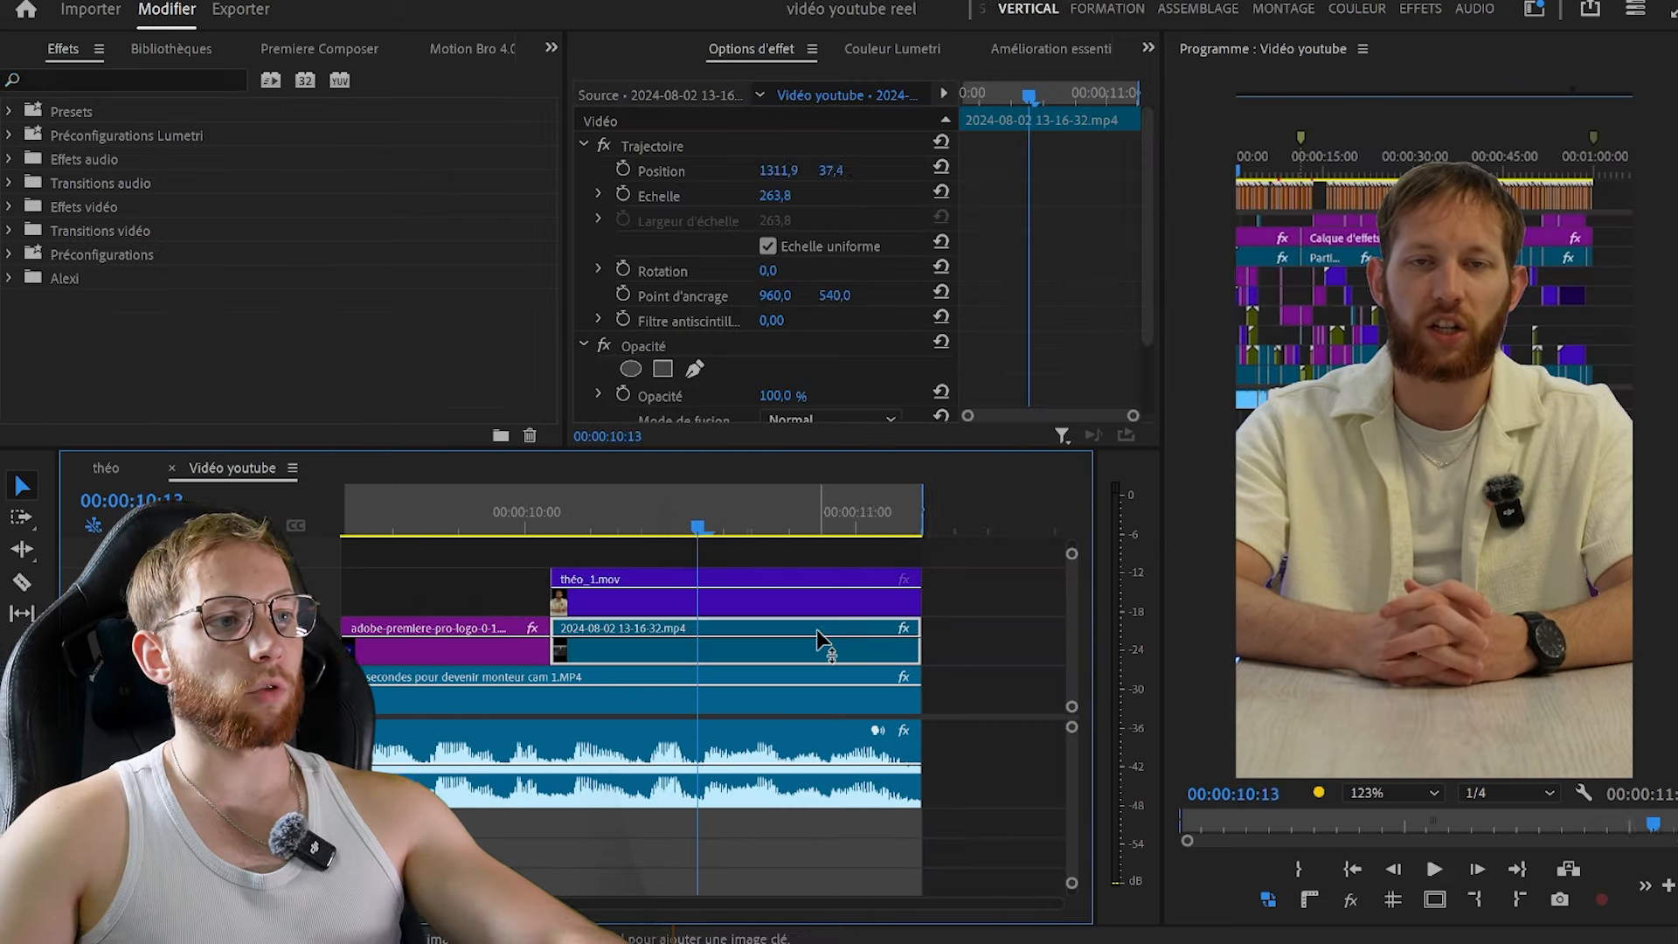
key(ctrl+alt+n)
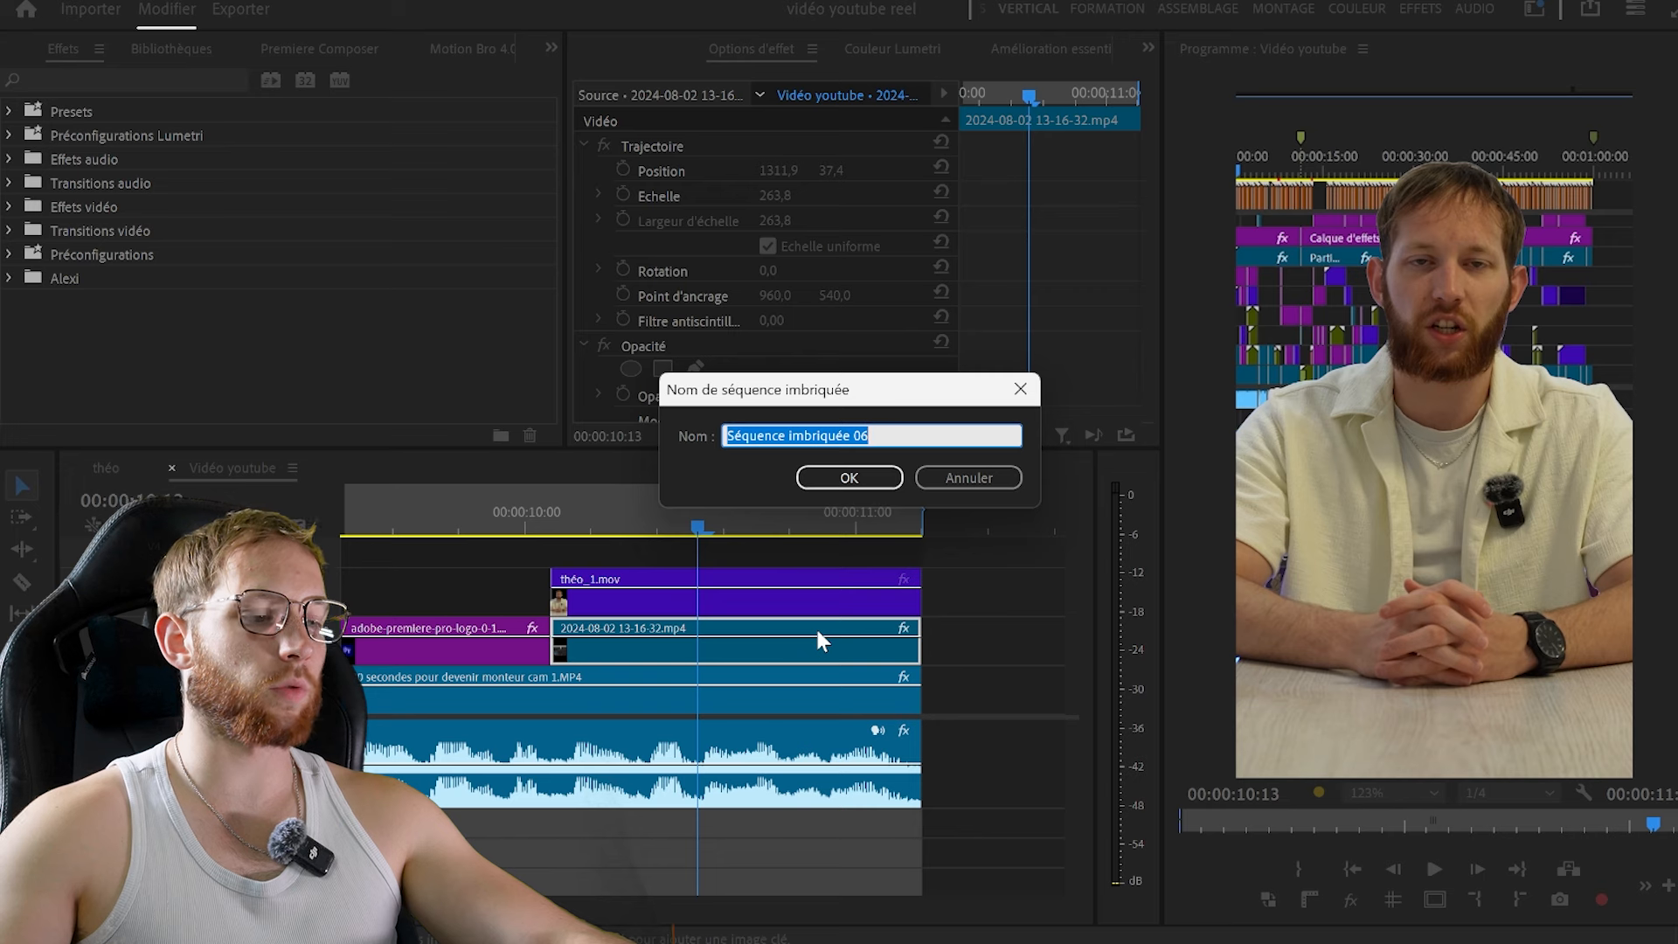
text(timeline)
key(Return)
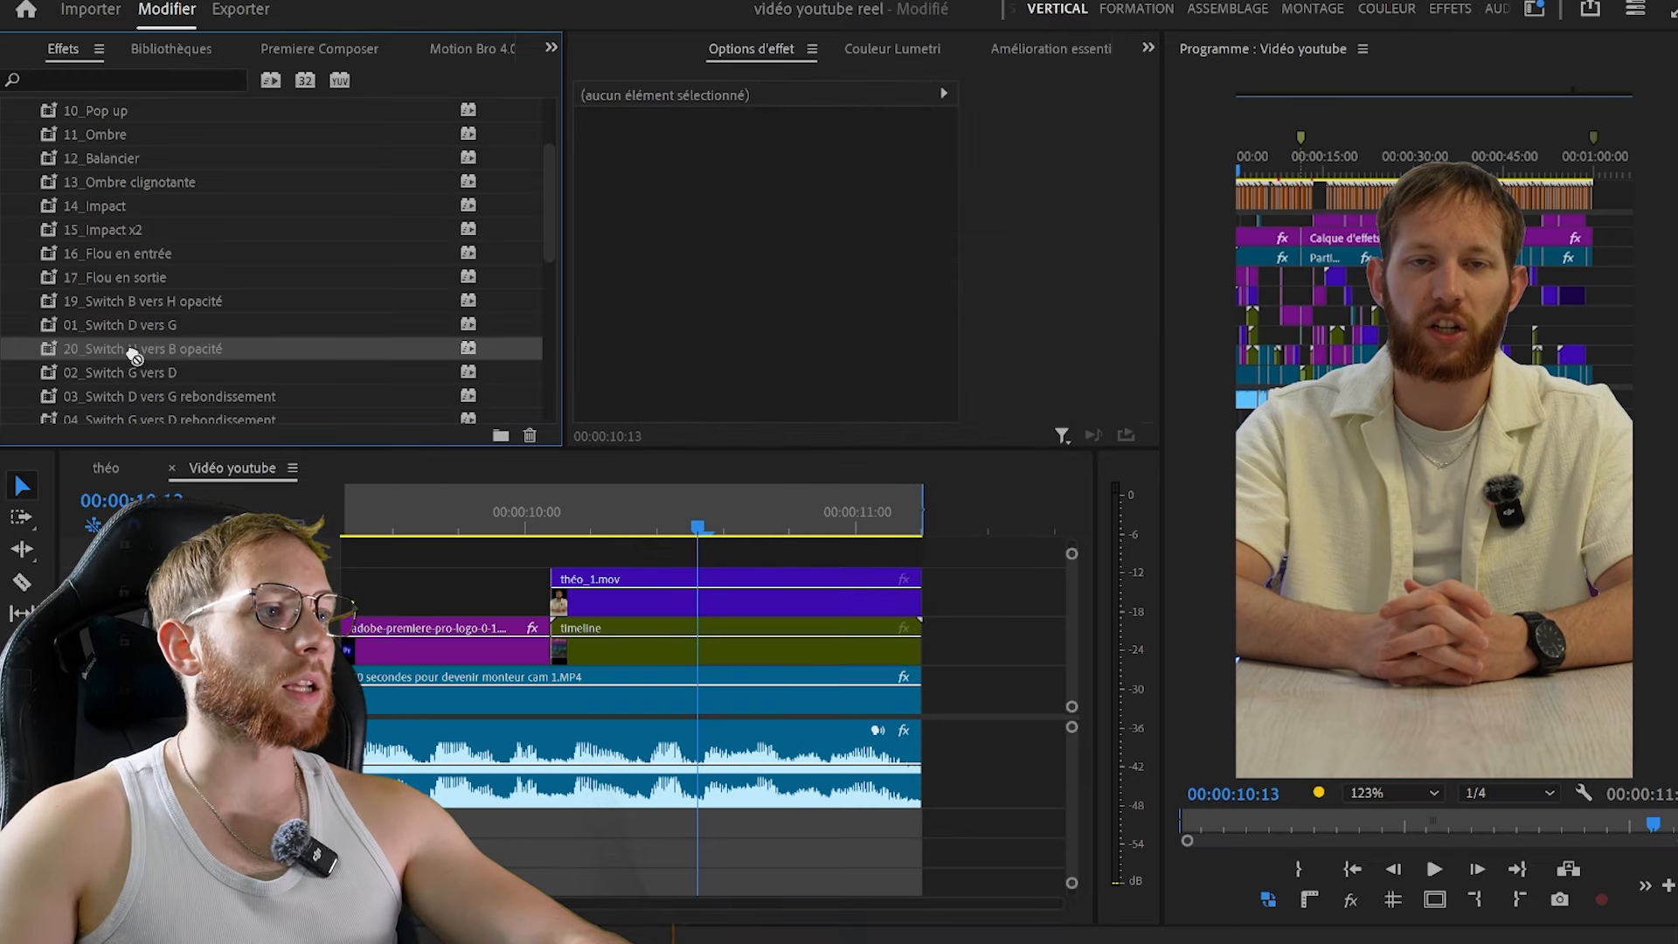
Apply the 02_Switch G vers D preset to the nested timeline clip and play back its entrance
drag(130, 348, 769, 602)
drag(137, 370, 763, 632)
click(554, 514)
key(space)
key(space)
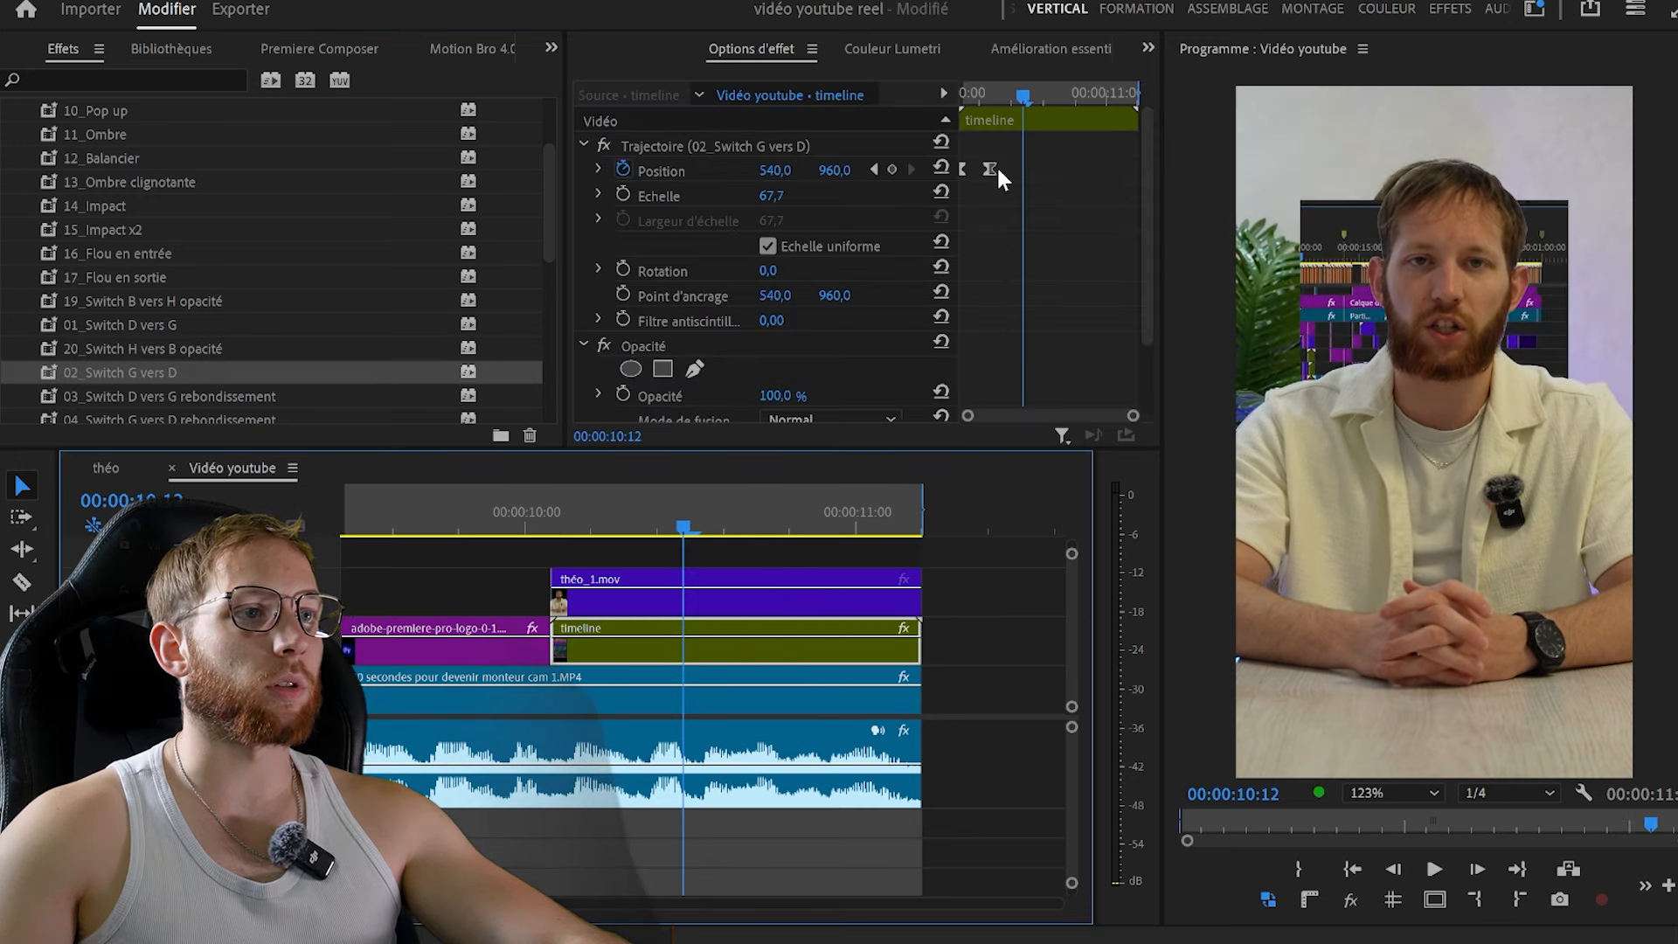
Increase the nested timeline clip's scale until the capture fills the frame behind the speaker, and play it back
drag(773, 198, 826, 197)
click(545, 515)
key(space)
key(space)
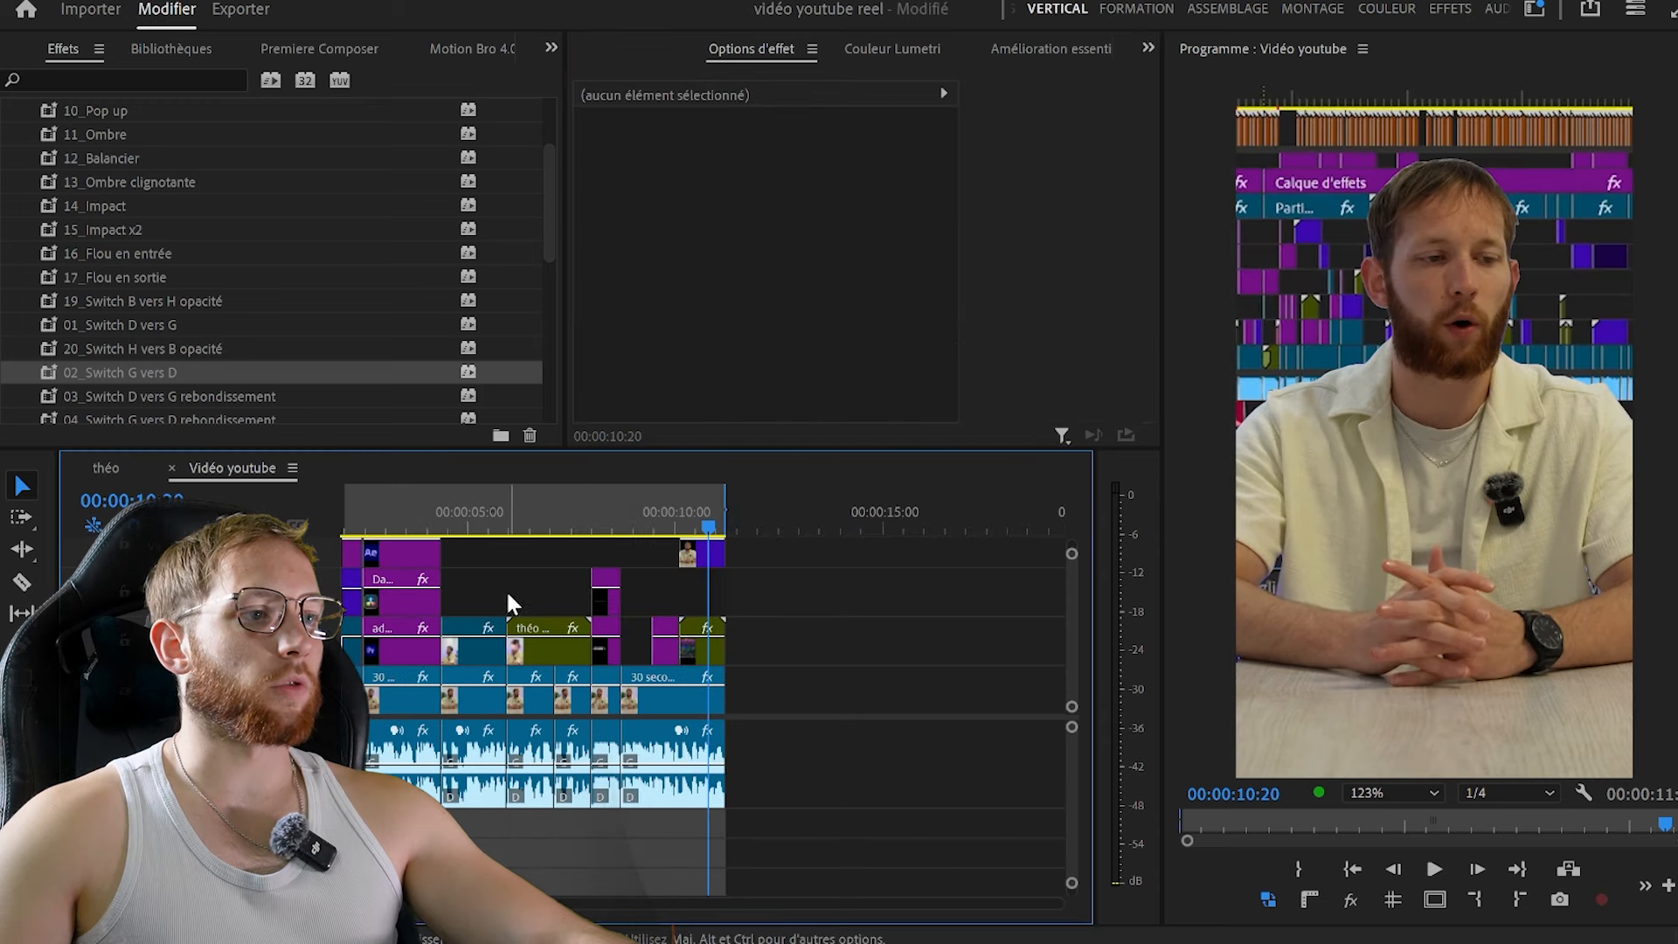
scroll(498, 586, up, 2)
drag(423, 550, 778, 595)
click(886, 607)
key(equal)
key(equal)
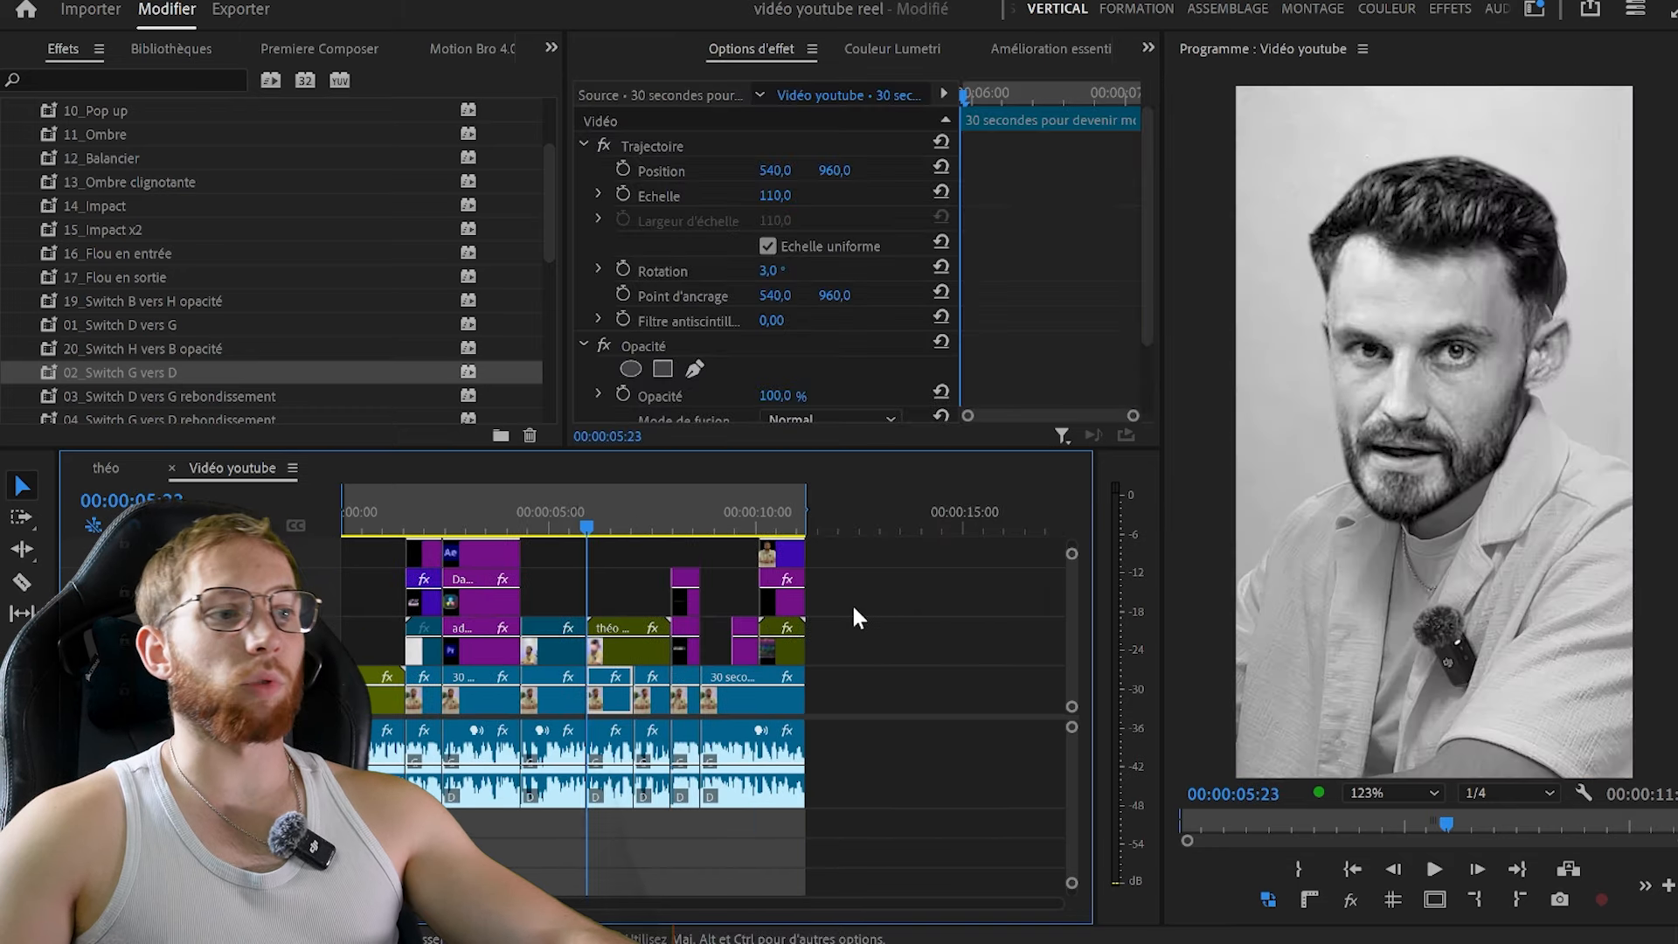
click(861, 619)
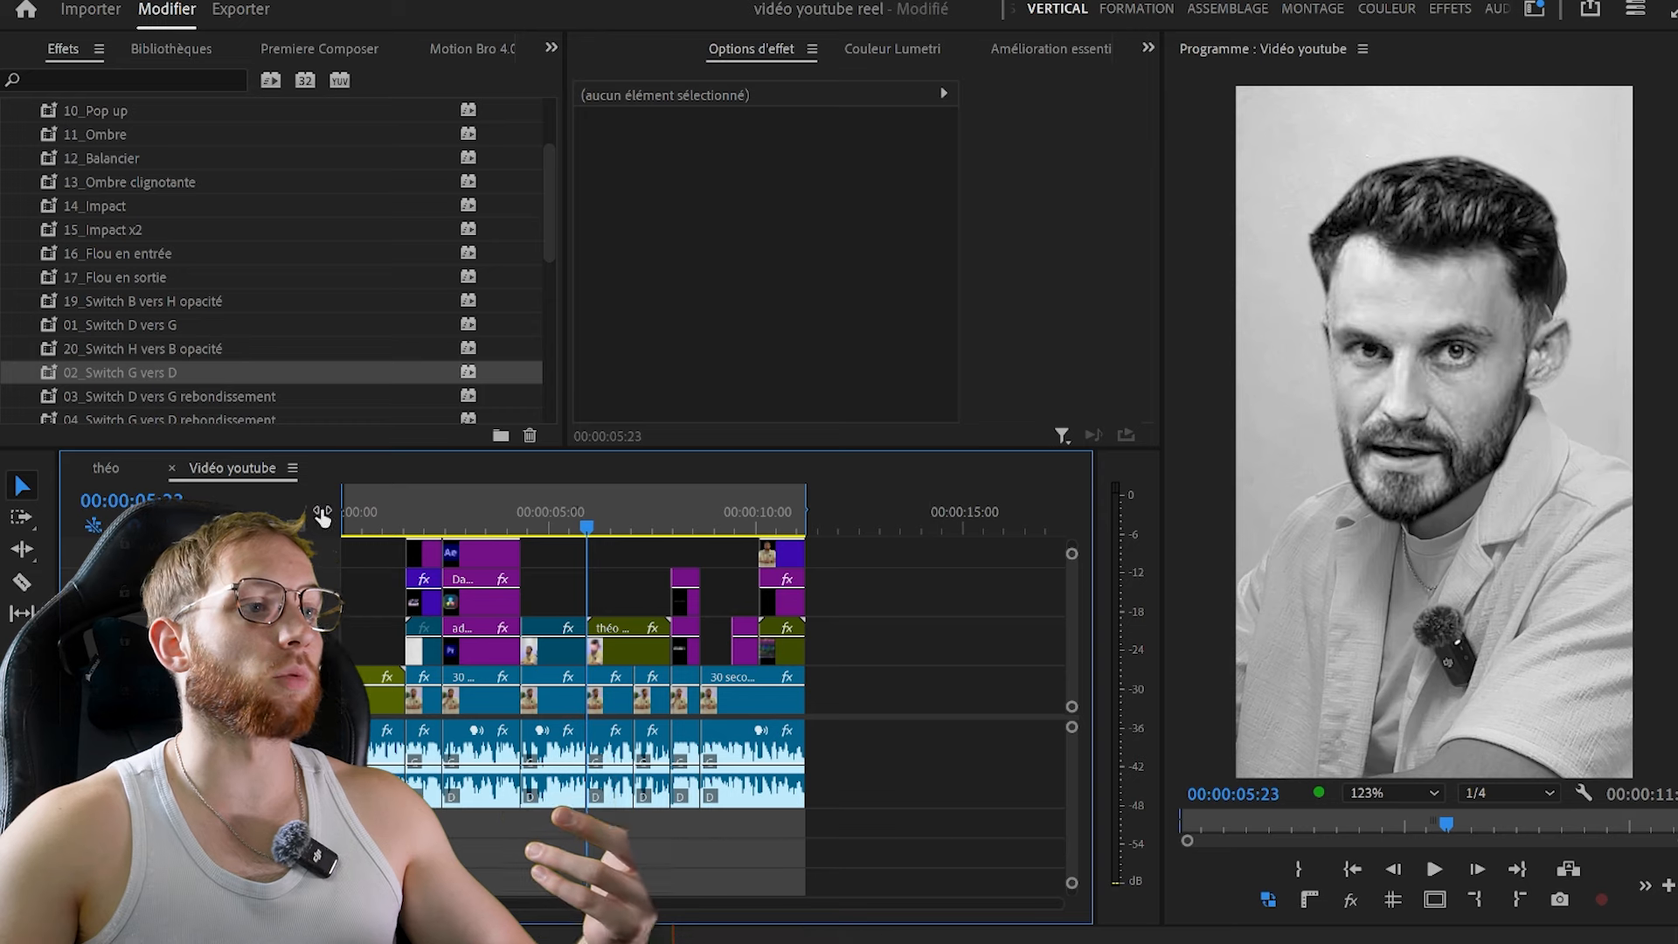
Apply the Motion Bro Zoom In Out transition at the 00:00:01:14 cut where the DOT_GRID_BLACK.png section begins
click(409, 524)
key(equal)
key(equal)
key(equal)
key(equal)
drag(1073, 636, 1072, 632)
click(511, 50)
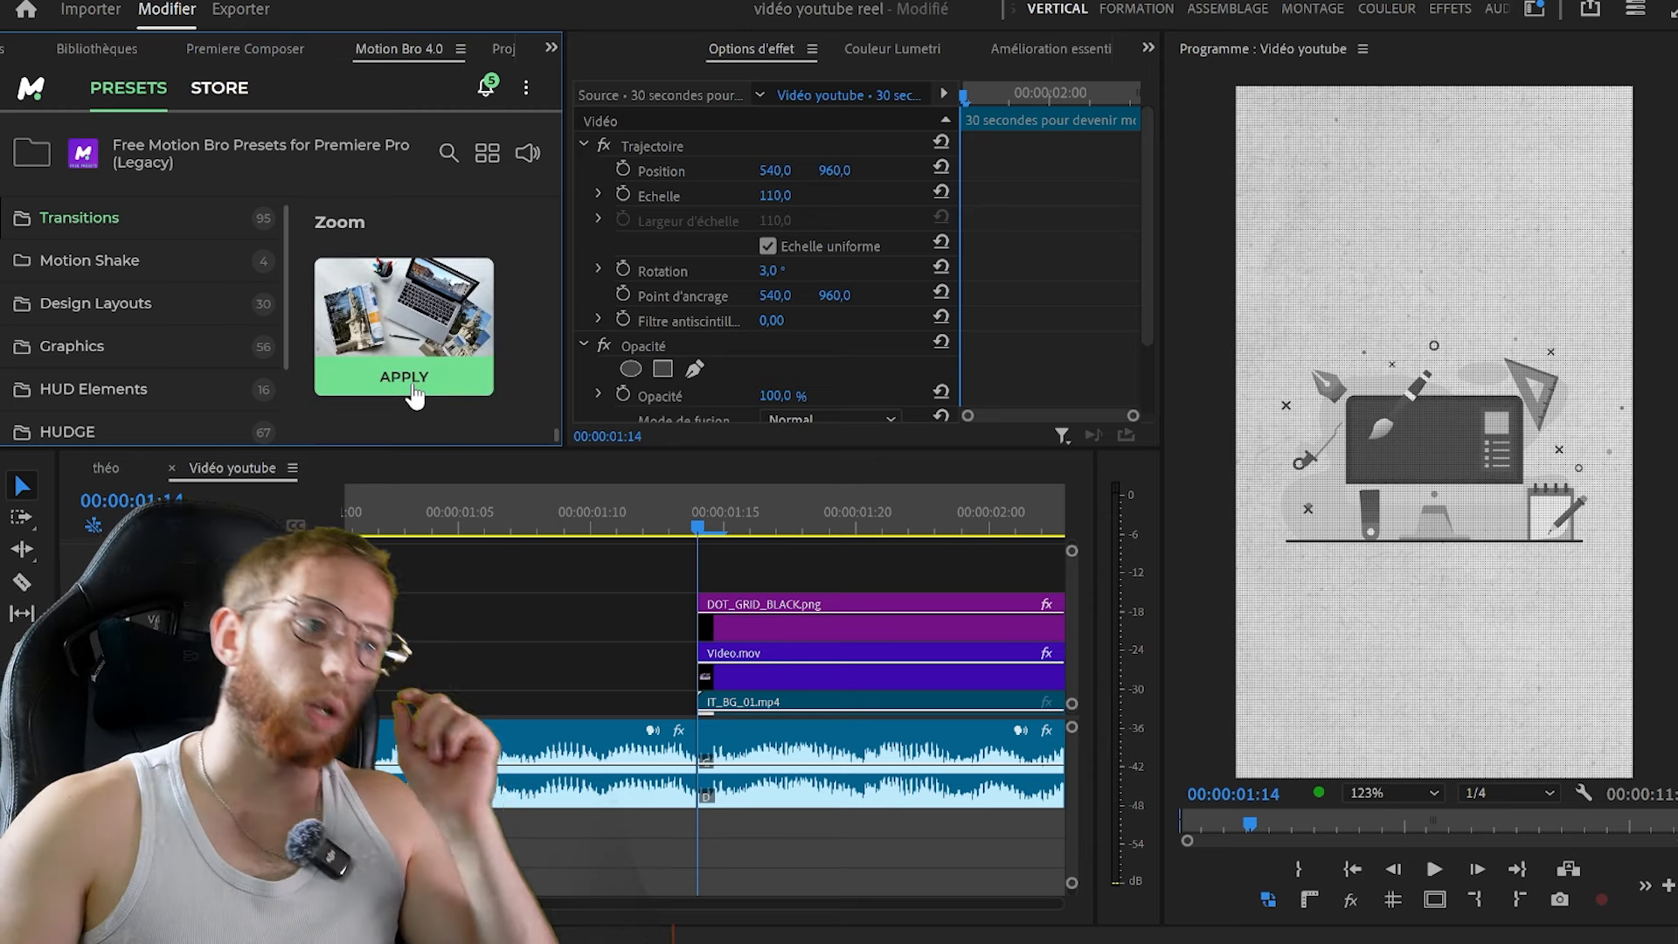
click(415, 394)
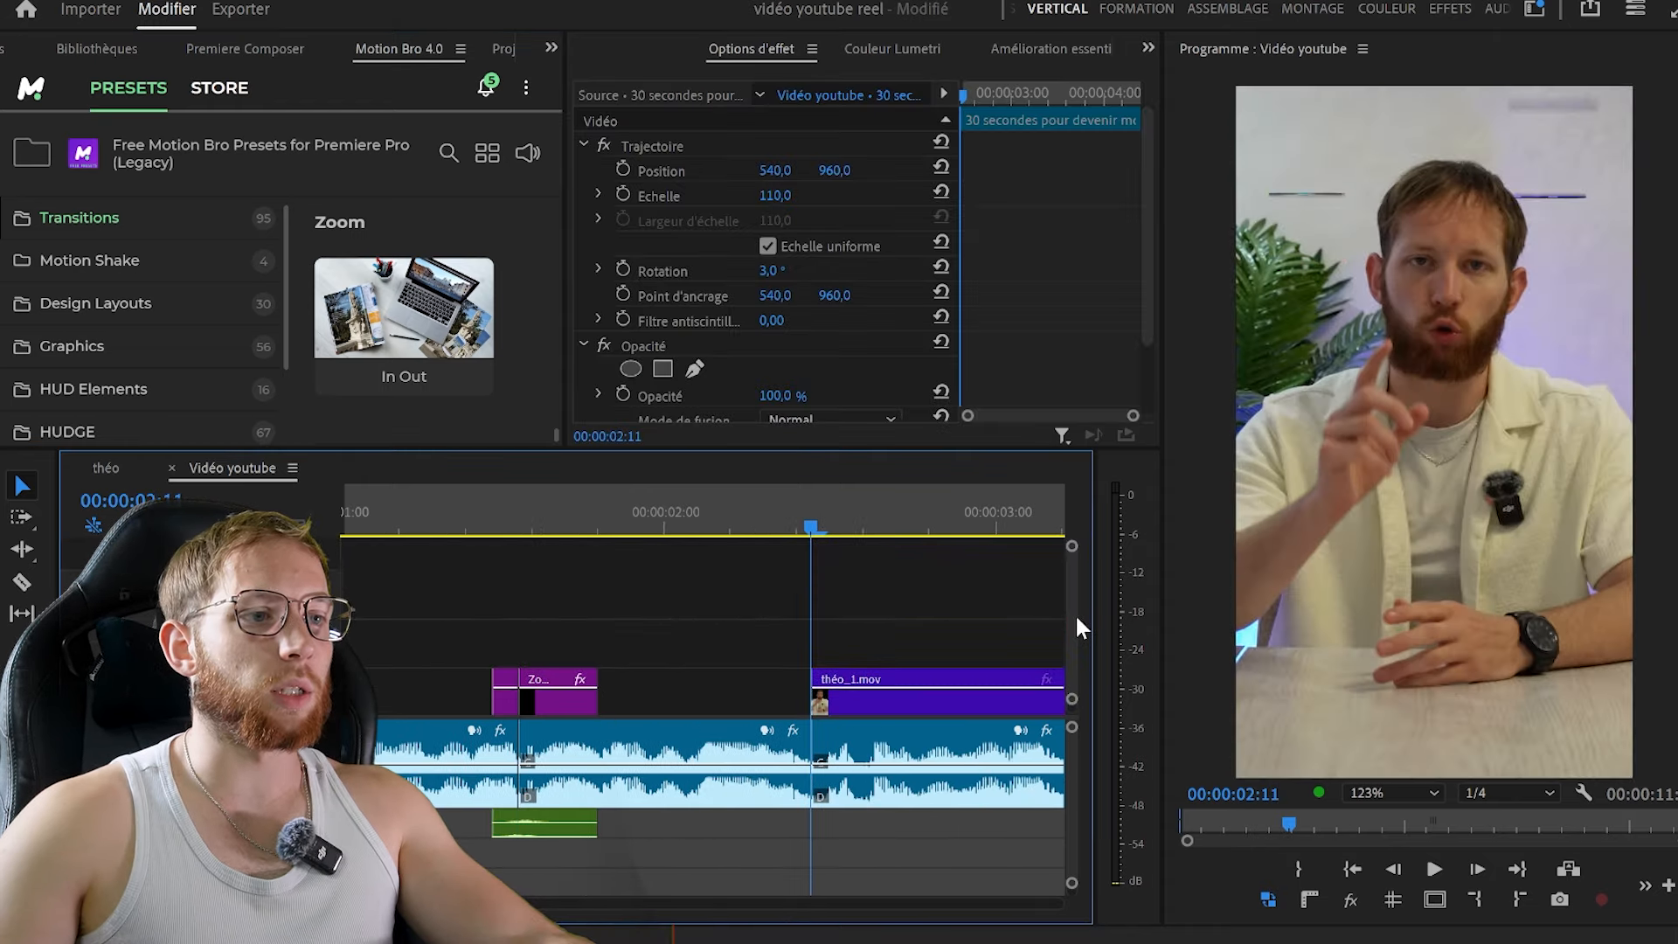
Browse to the light leaks folder in NEW Assets and import the LL08.mov light leak into the project
click(1075, 612)
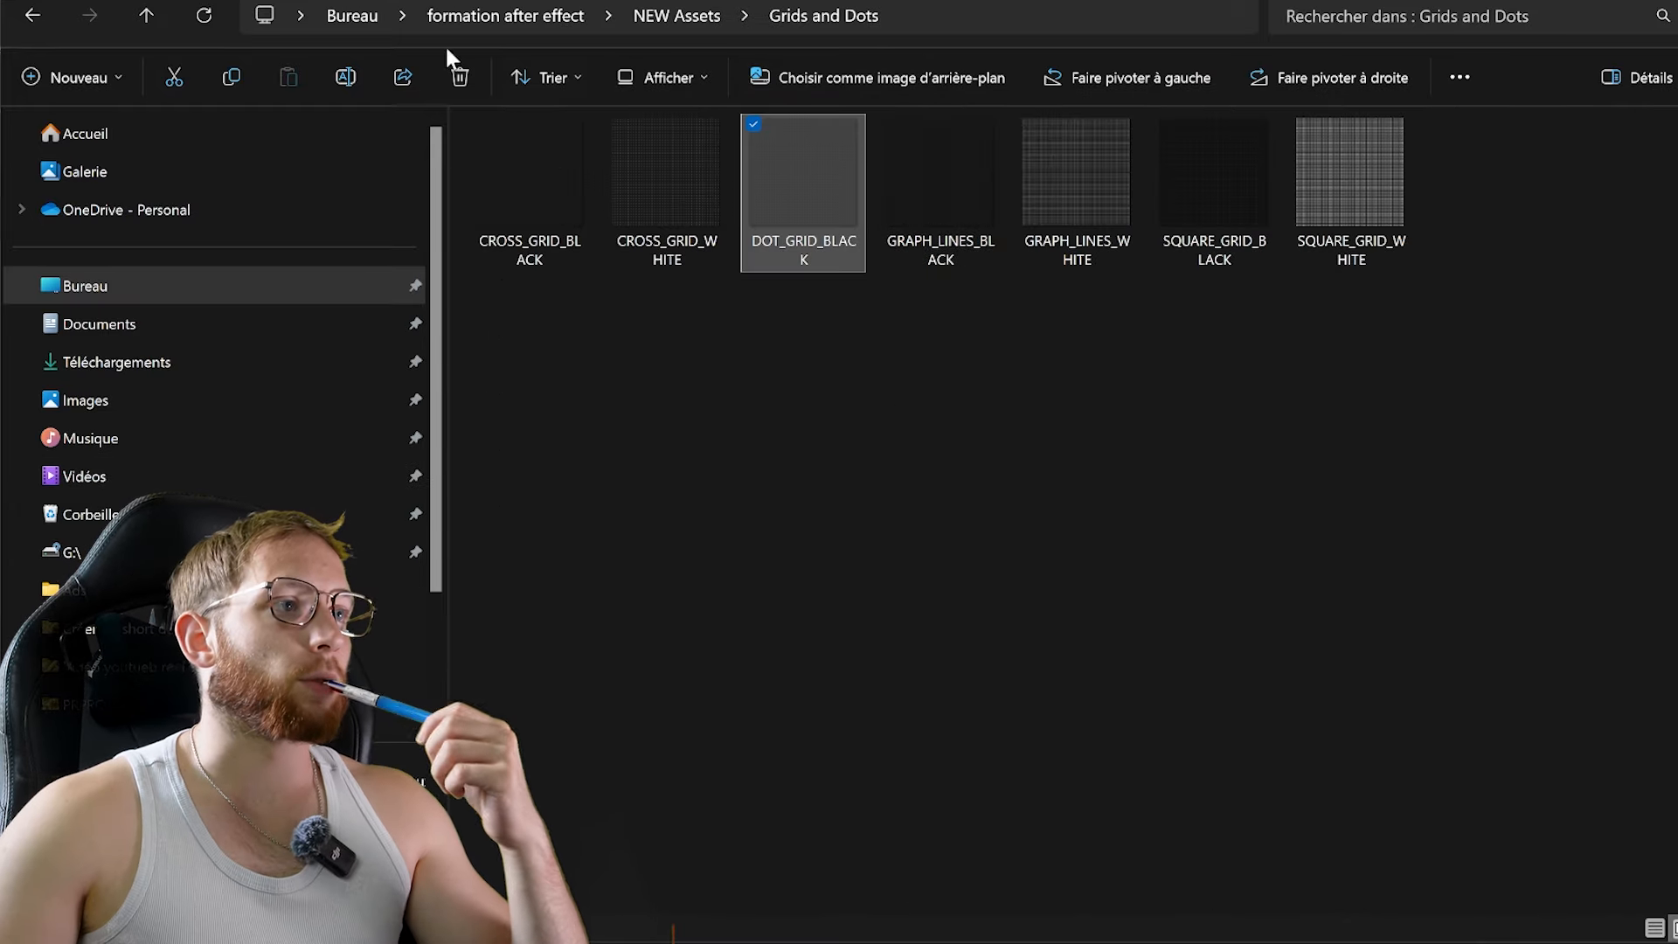
click(148, 17)
click(1182, 221)
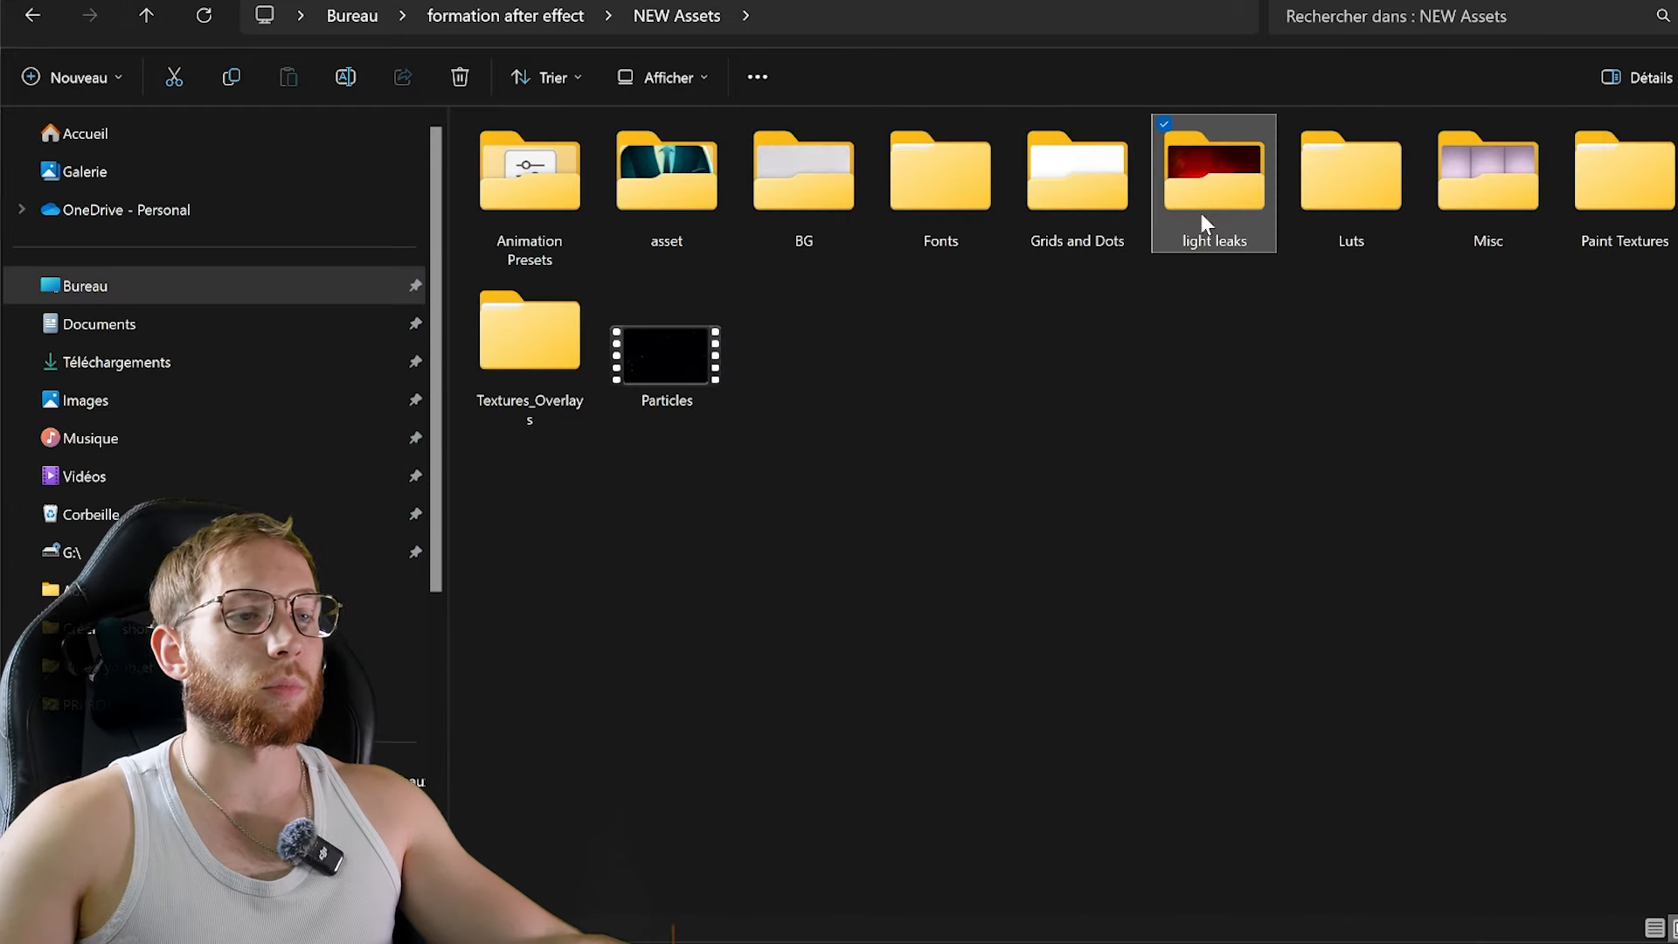
double_click(1199, 218)
click(1211, 226)
drag(1206, 221, 1264, 885)
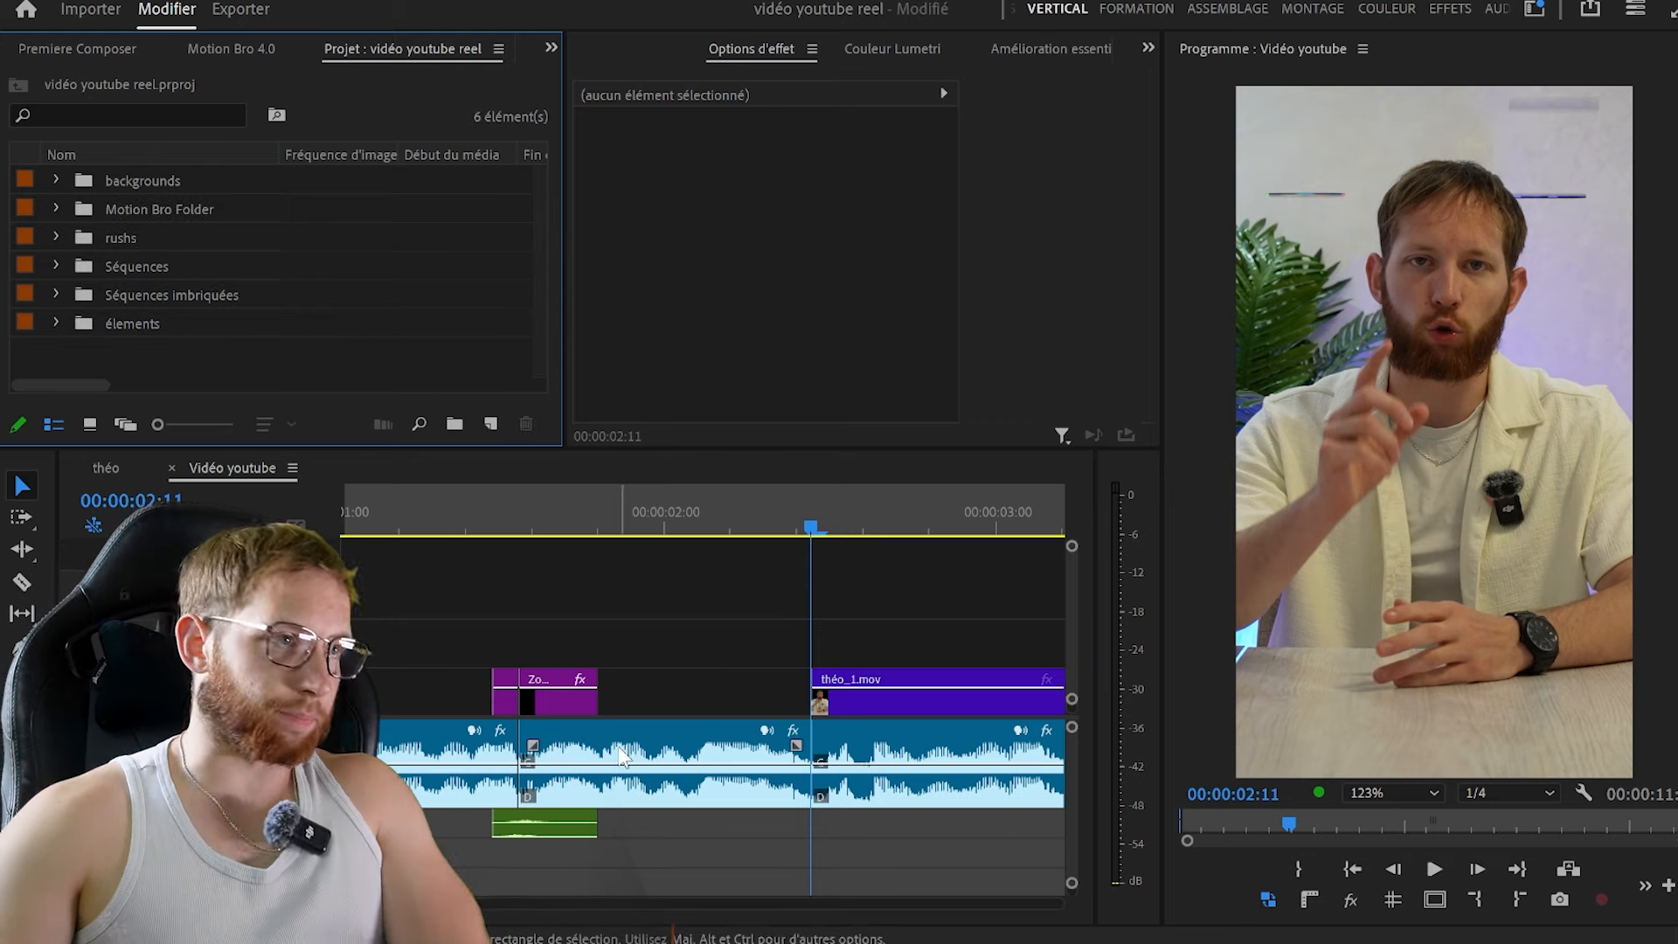
click(887, 940)
drag(1213, 201, 255, 355)
Place LL08.mov above the théo_1.mov layer around the 00:00:02:11 cut and set its speed to 195%
double_click(364, 359)
drag(759, 353, 559, 651)
key(ctrl+r)
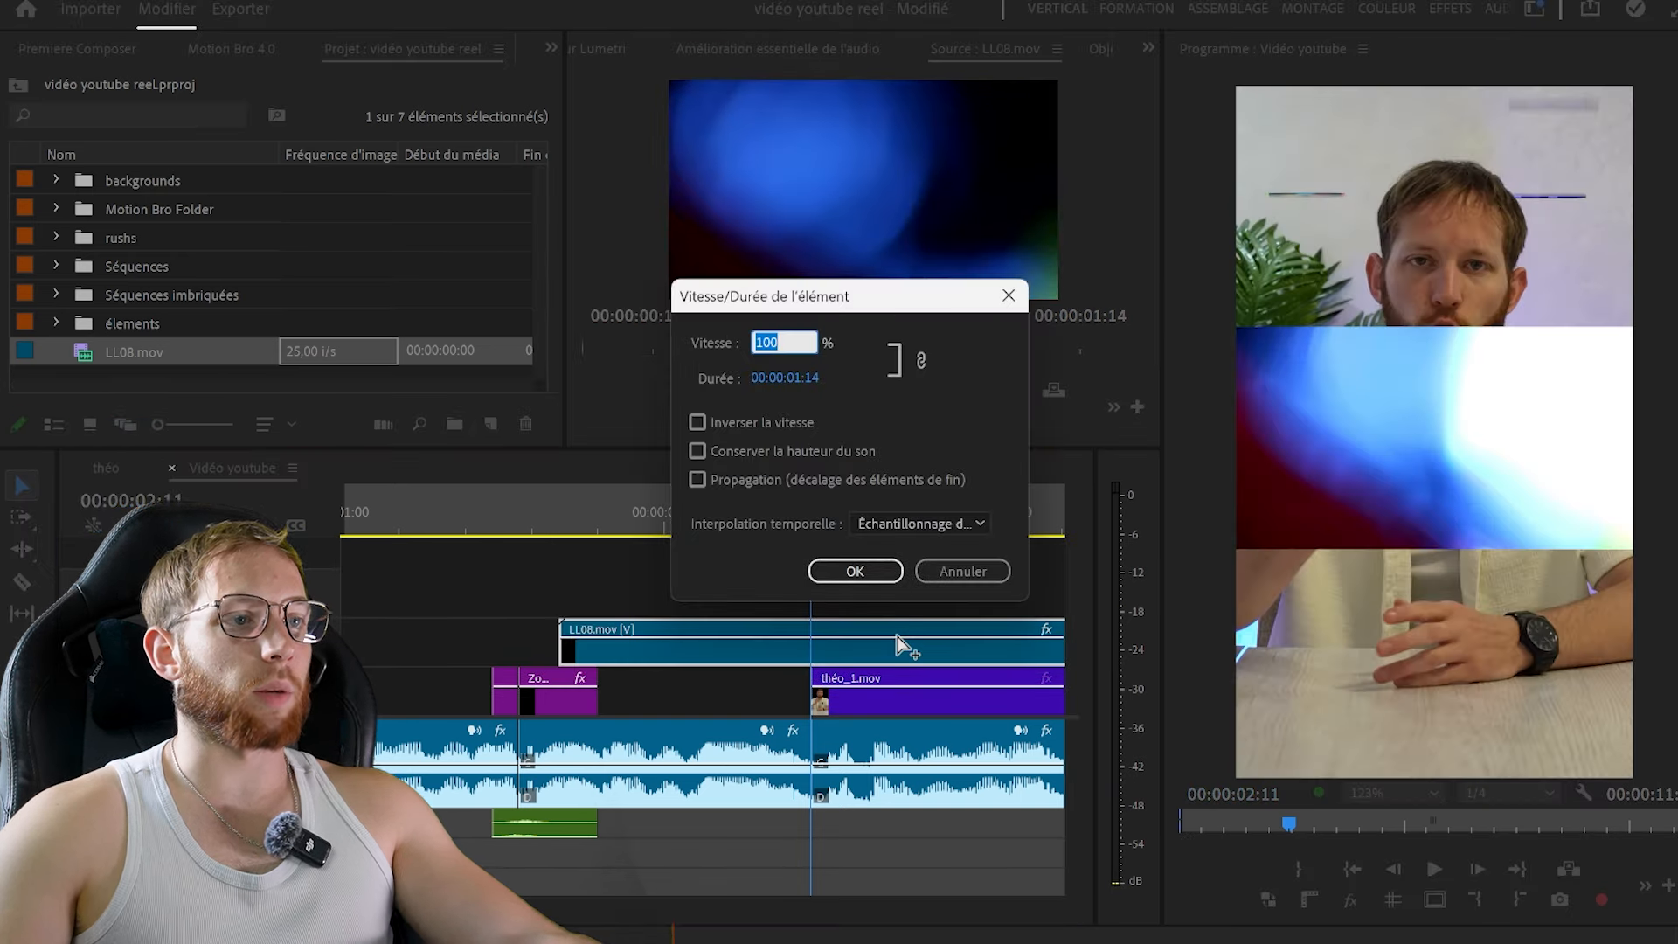
key(Caps_Lock)
text(295)
key(Return)
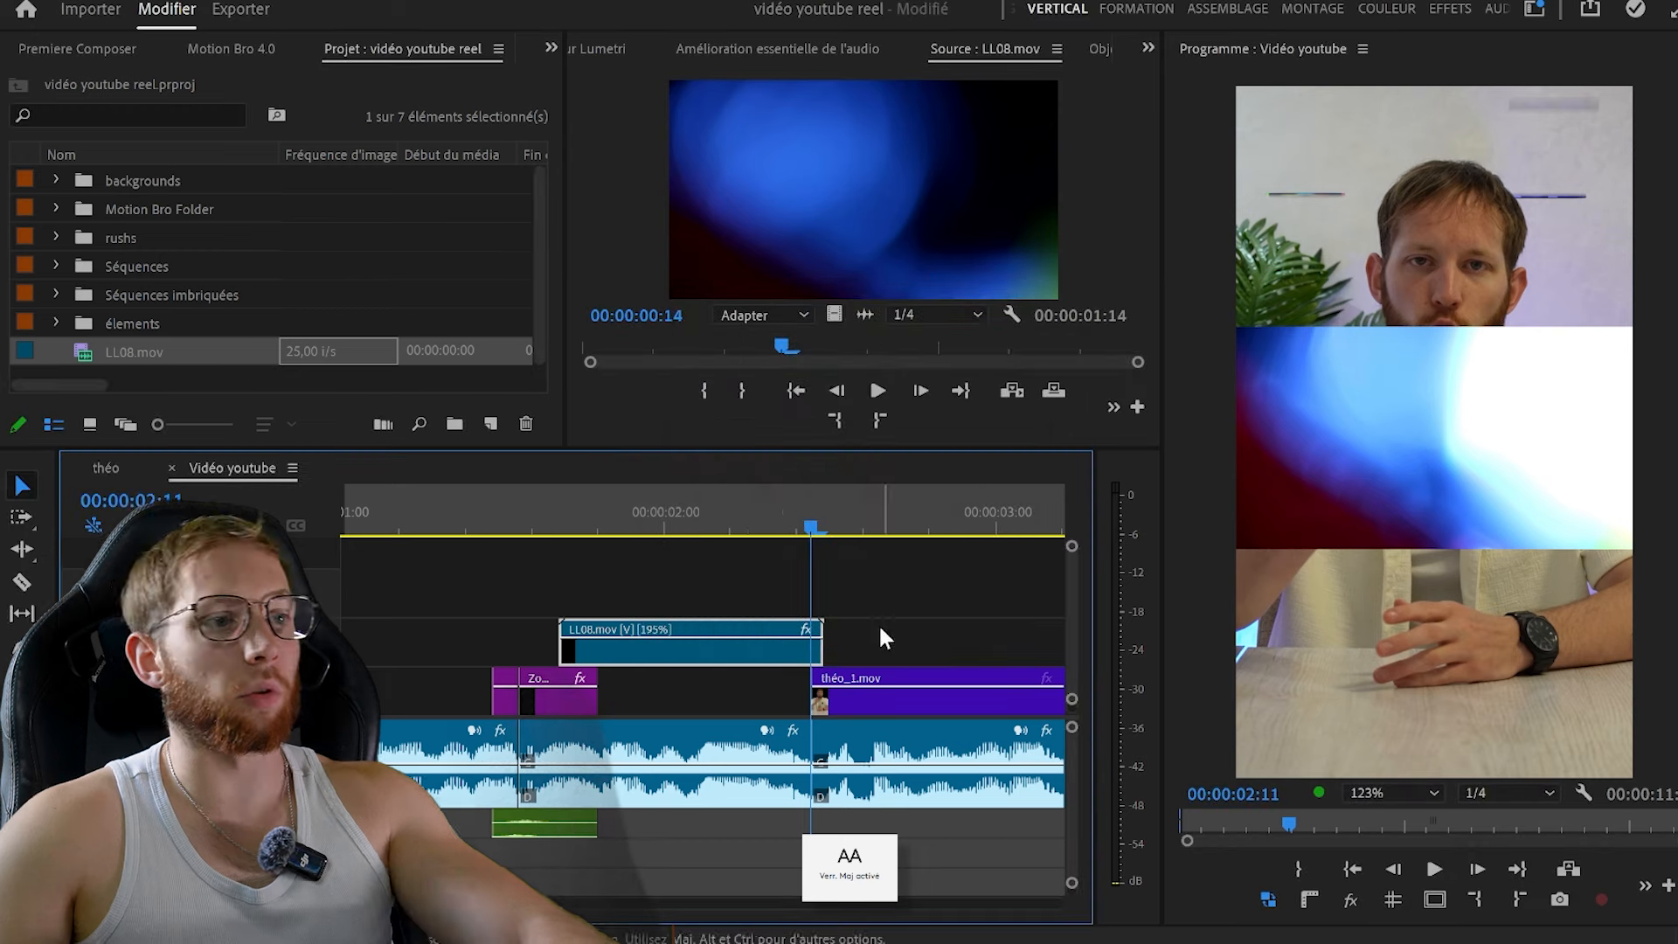
Rotate the LL08.mov light leak 90°, scale it to 116,3 to fill the frame, and set its blend mode to Ecran
key(shift+5)
click(774, 270)
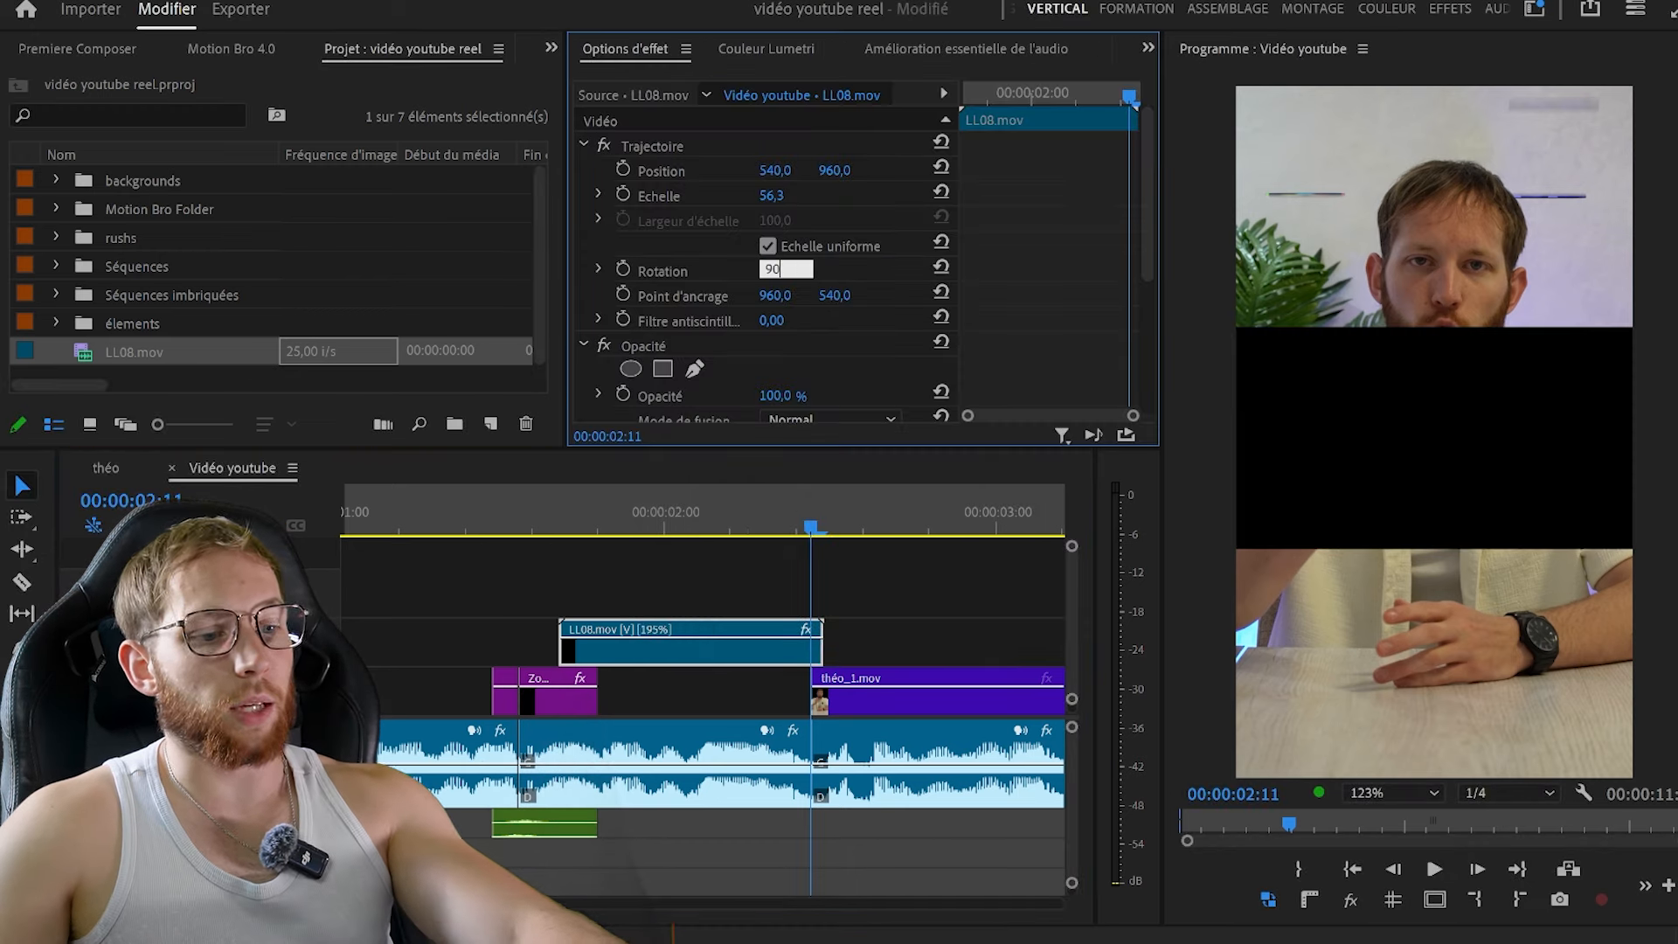
drag(771, 196, 793, 197)
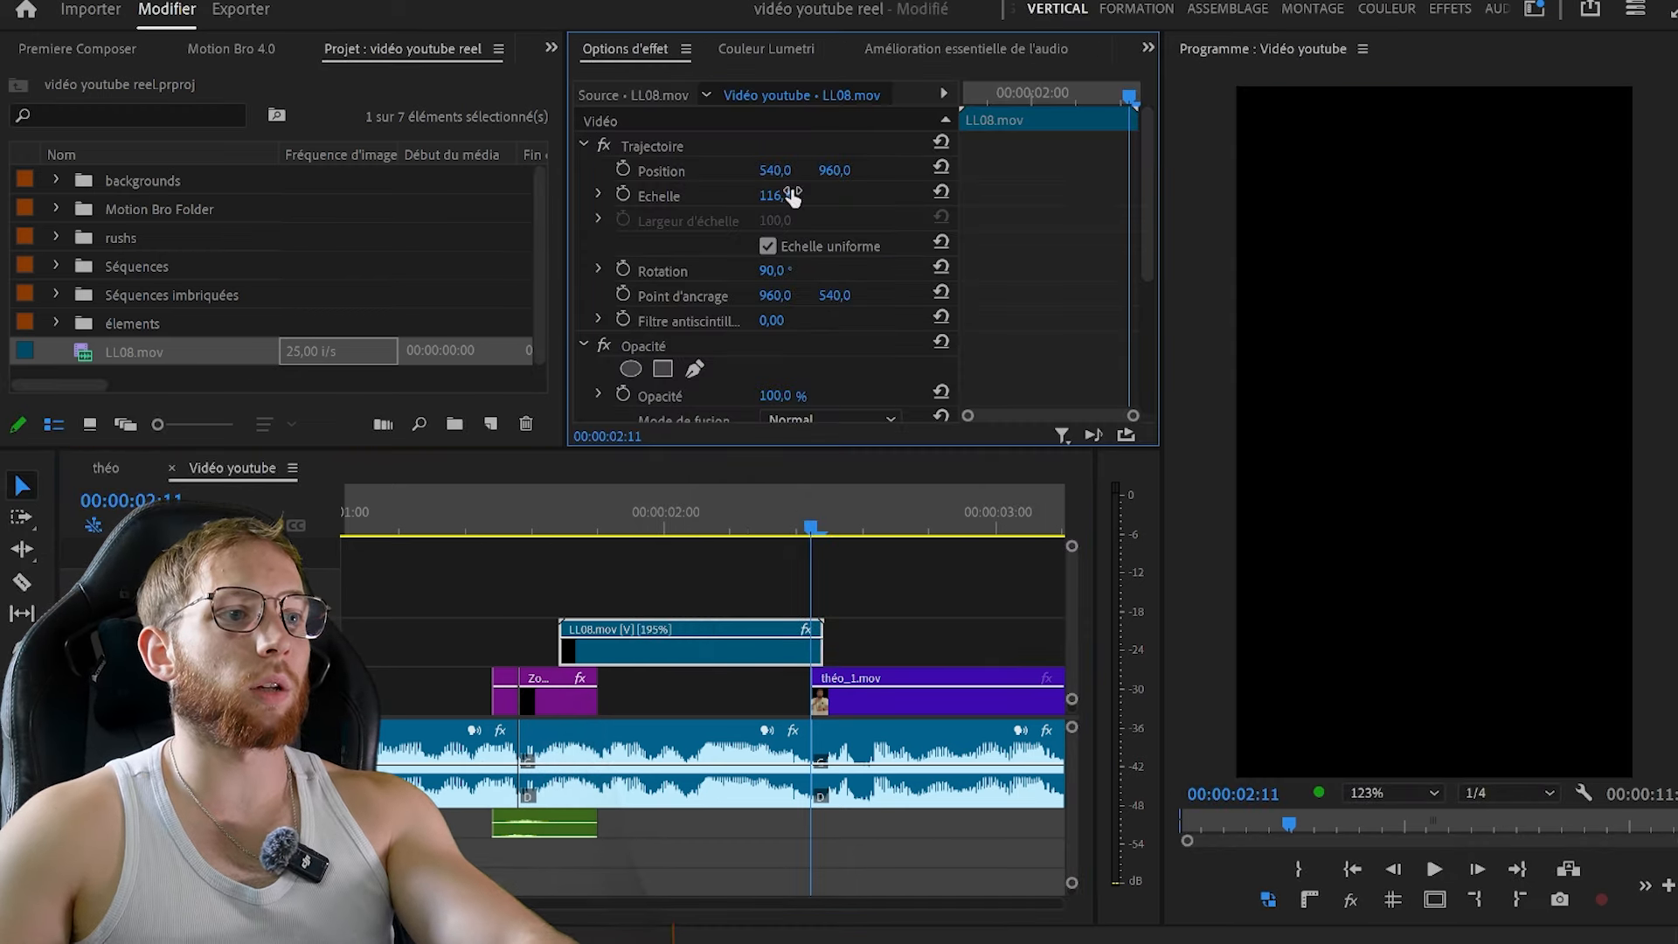
click(678, 522)
click(831, 419)
click(811, 665)
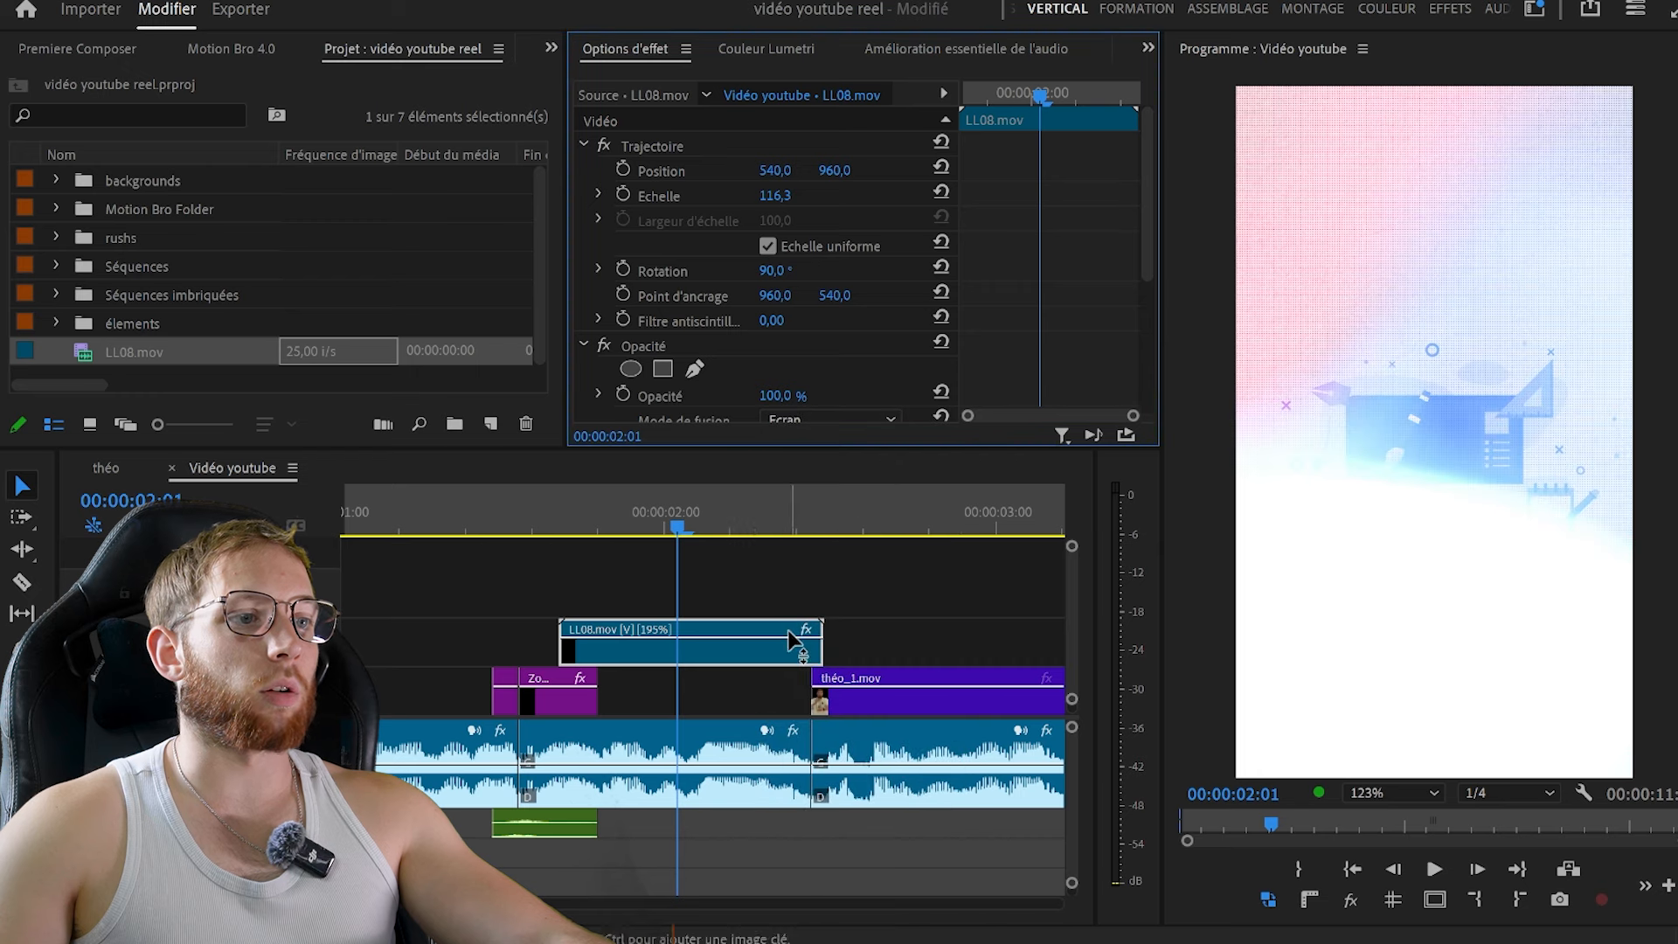
Centre the LL08.mov light leak over the cut where théo_1.mov begins and play back the transition
drag(662, 642, 792, 579)
click(815, 570)
key(minus)
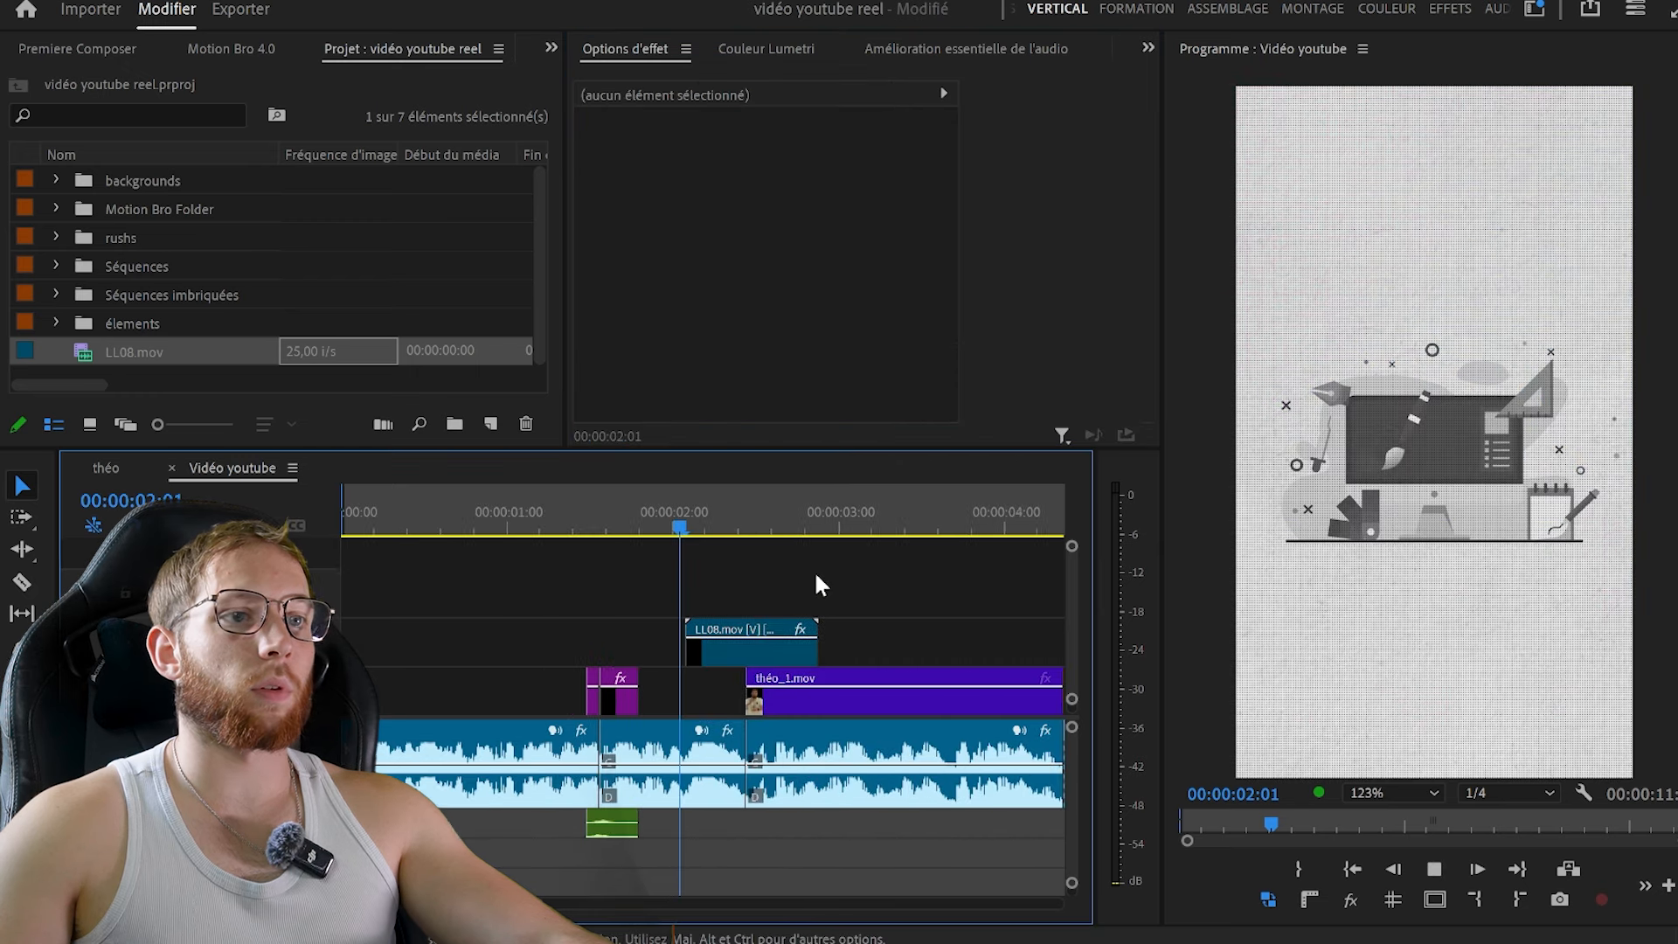
key(space)
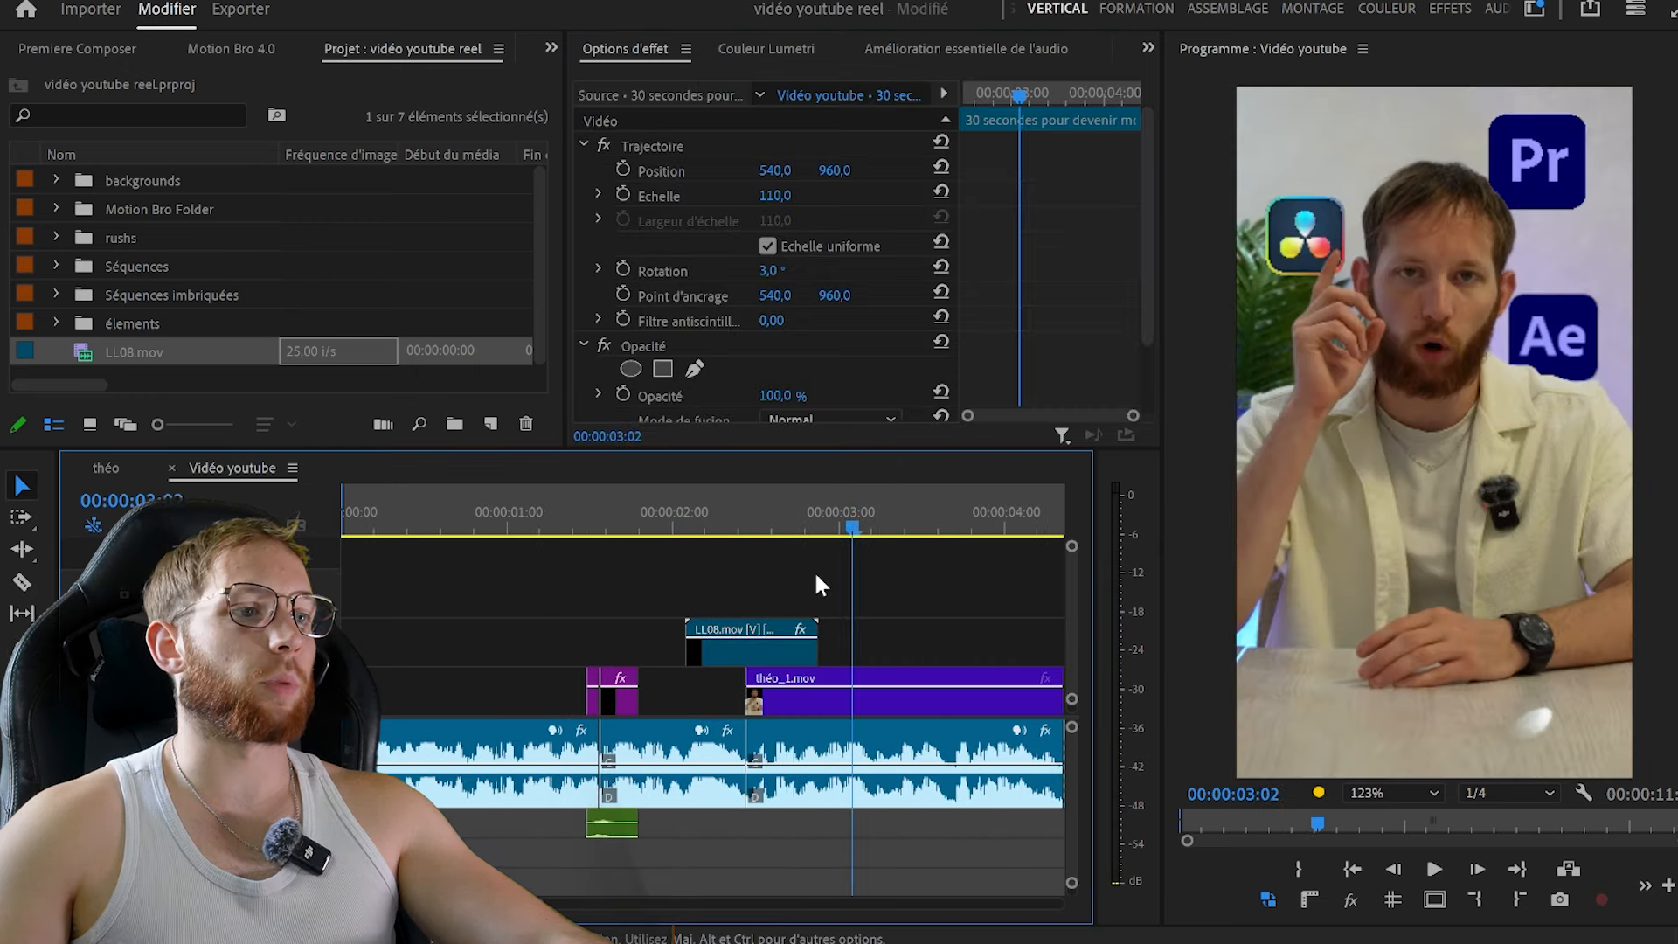
key(space)
Apply a transition from the Premiere Composer Starter Pack at the 00:00:07:24 cut where the ETAPE 1 title begins
drag(1071, 603, 1060, 617)
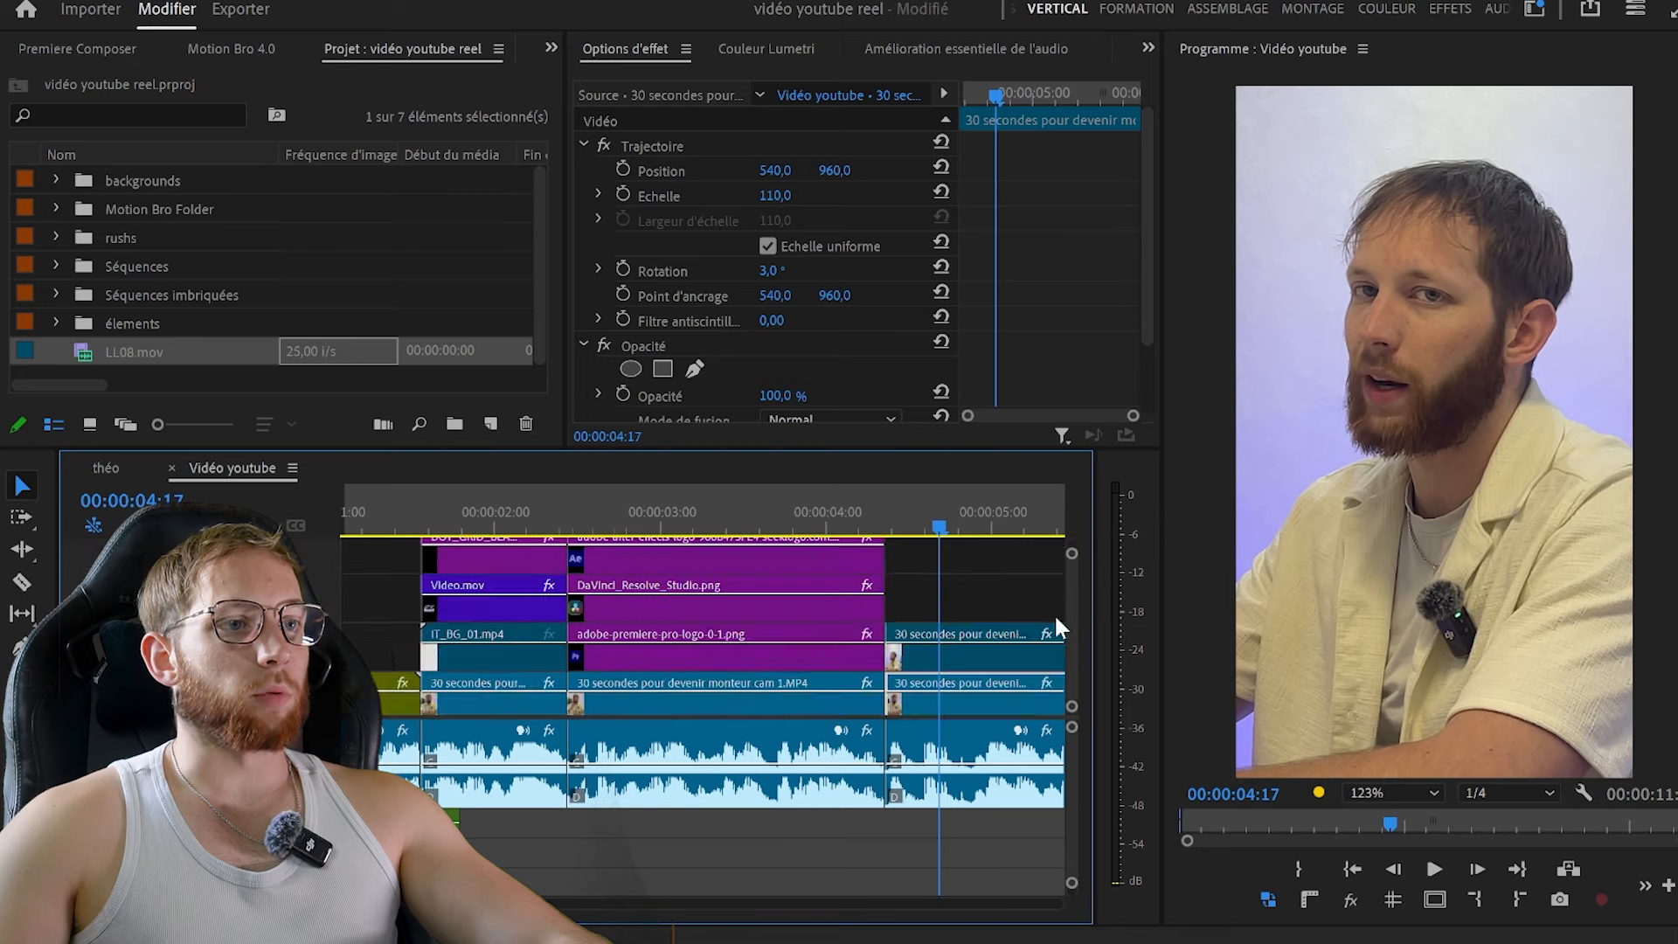
key(minus)
scroll(932, 606, down, 4)
drag(568, 513, 817, 527)
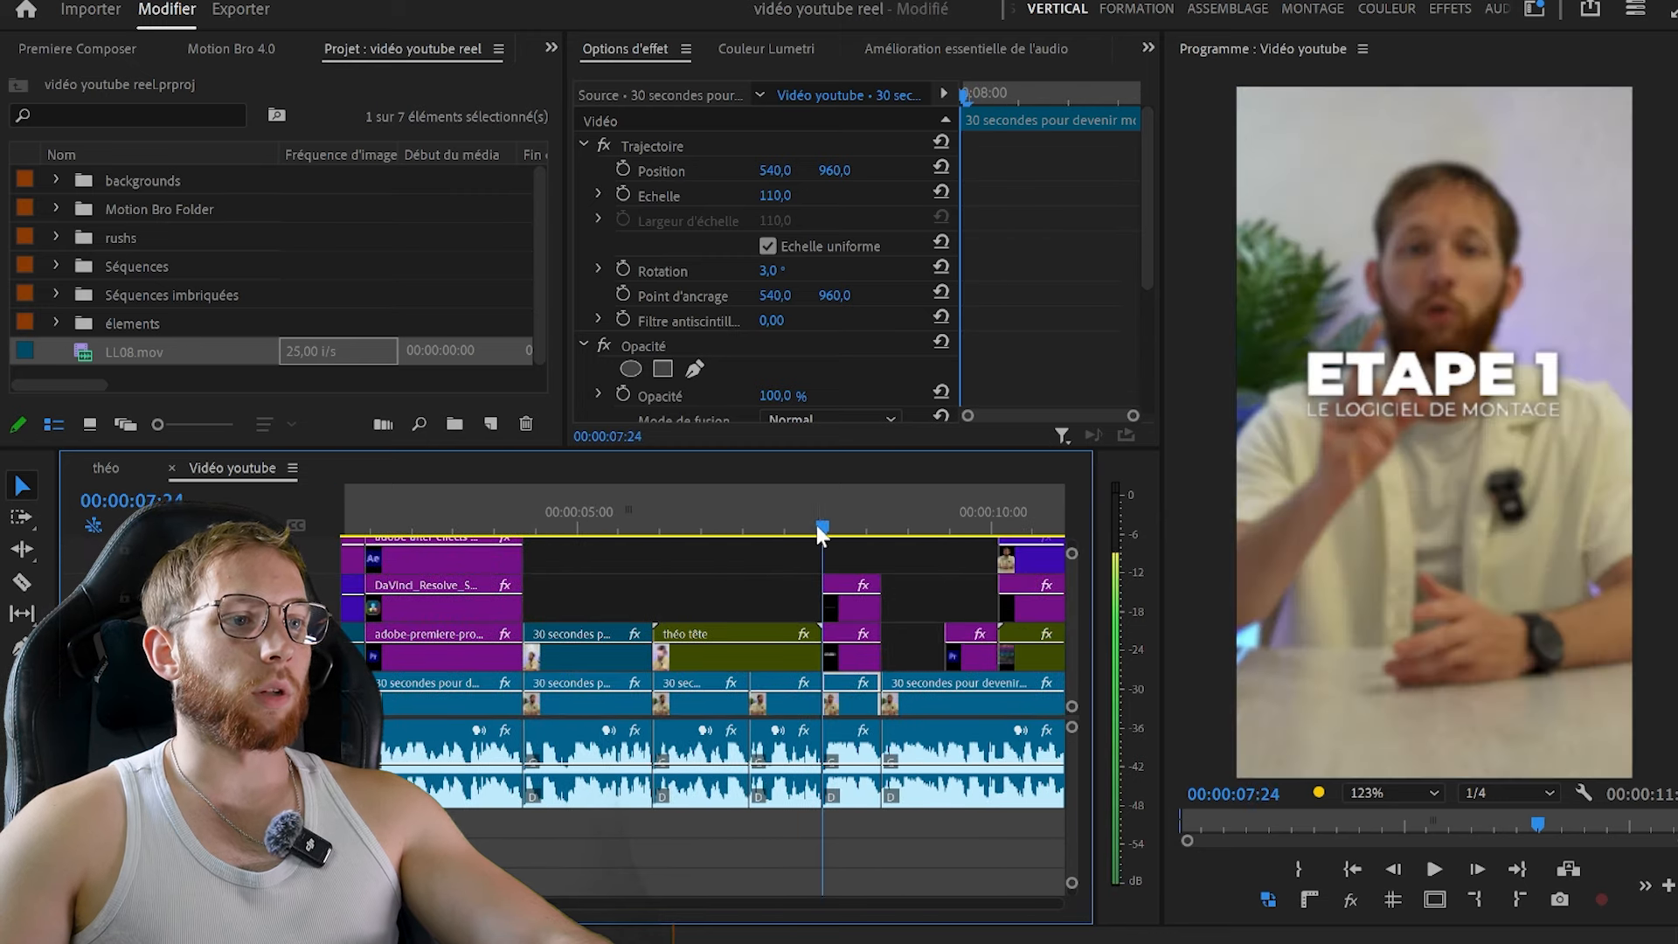
key(equal)
click(554, 46)
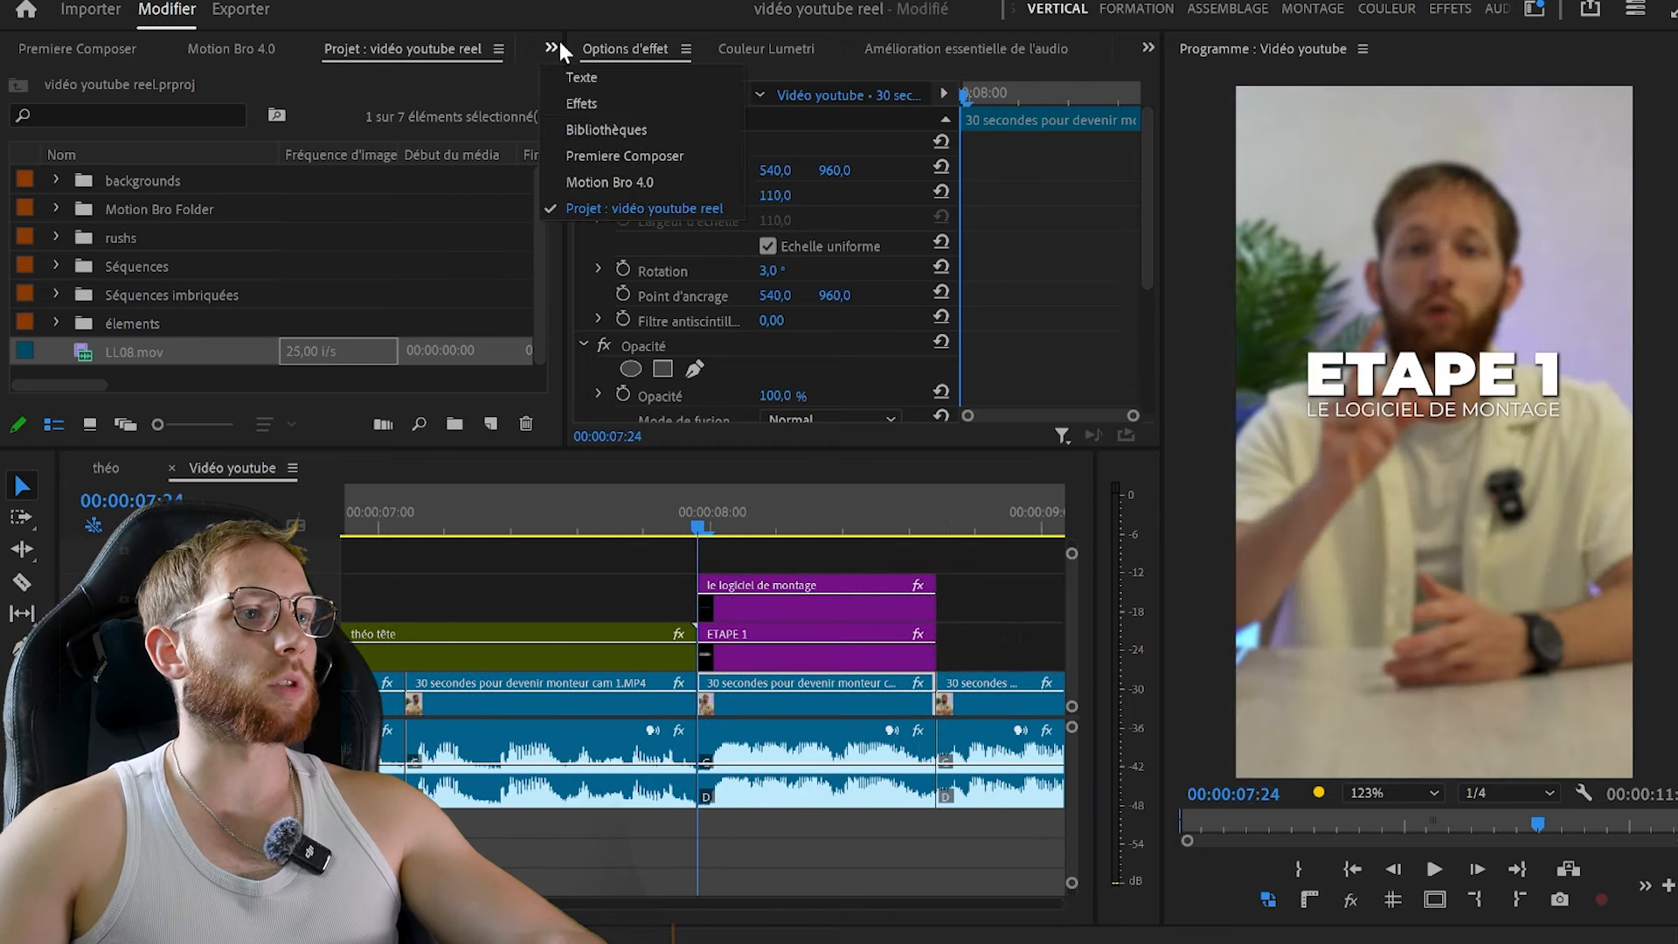
click(647, 178)
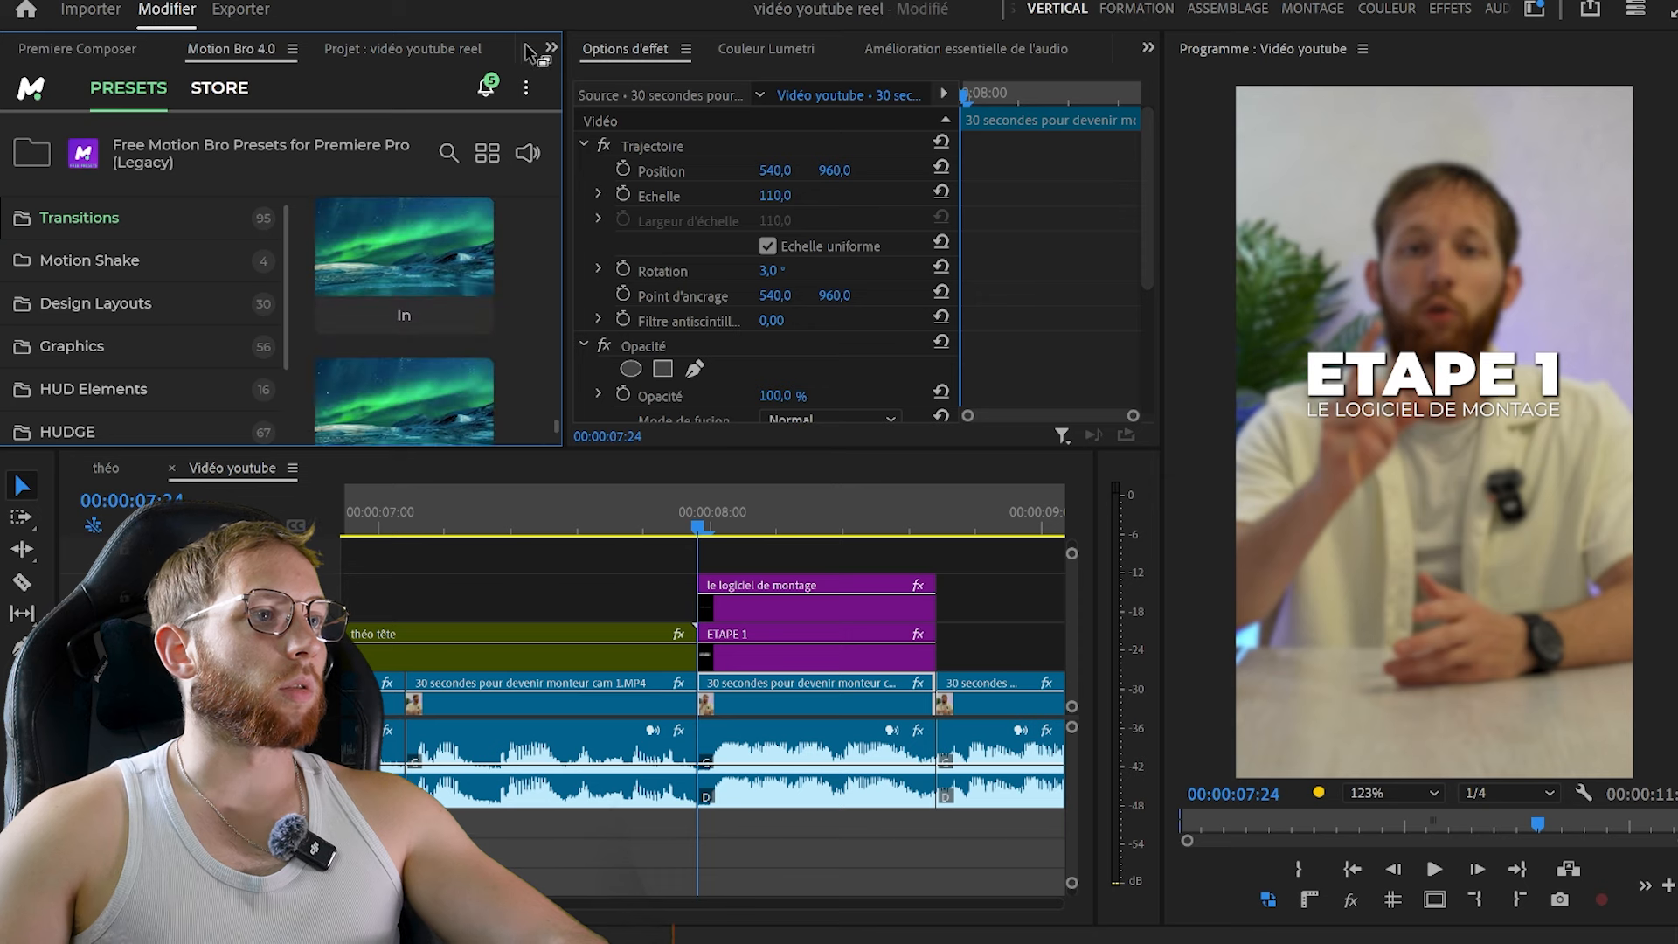
click(550, 47)
click(627, 157)
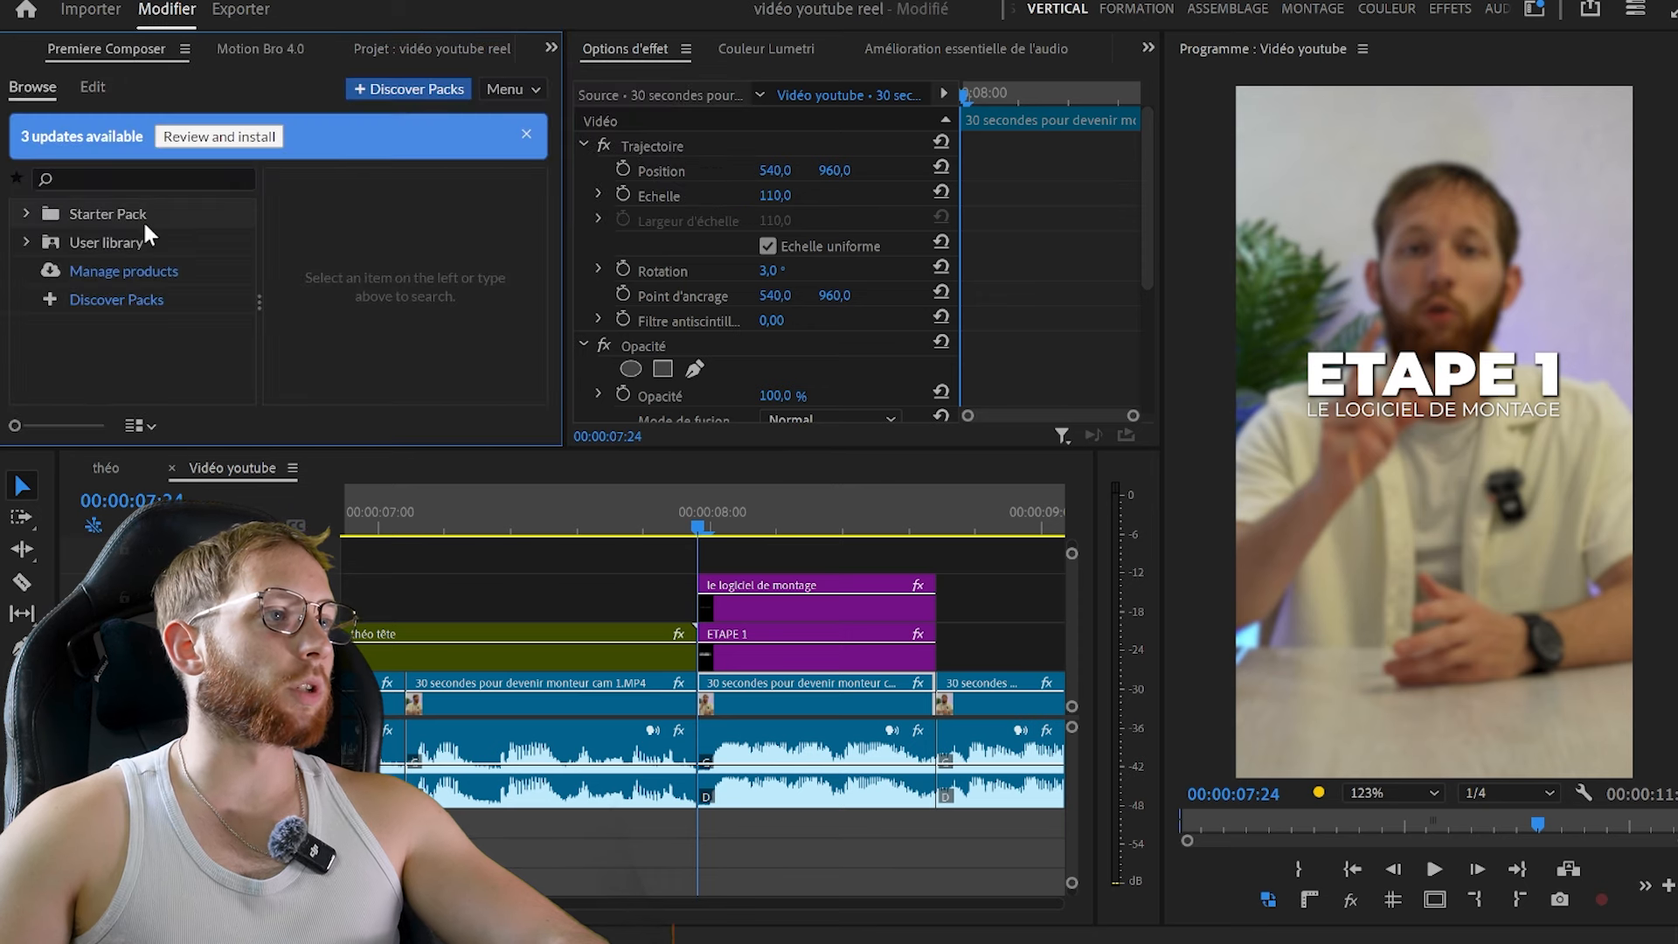
click(25, 212)
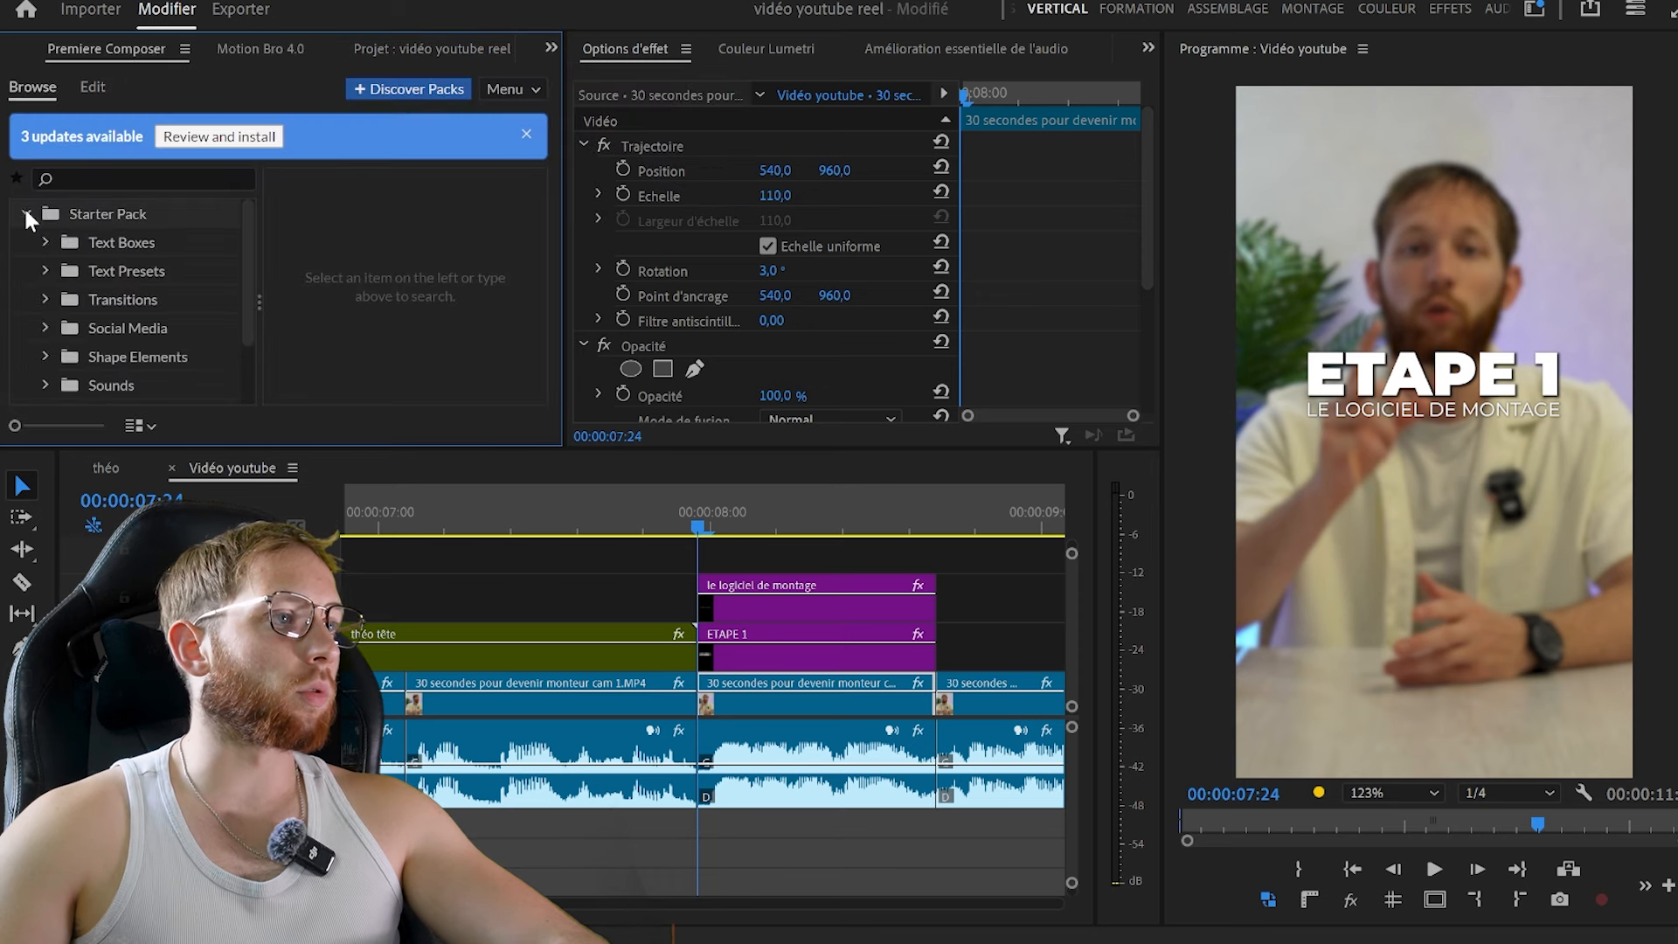
click(123, 299)
double_click(341, 212)
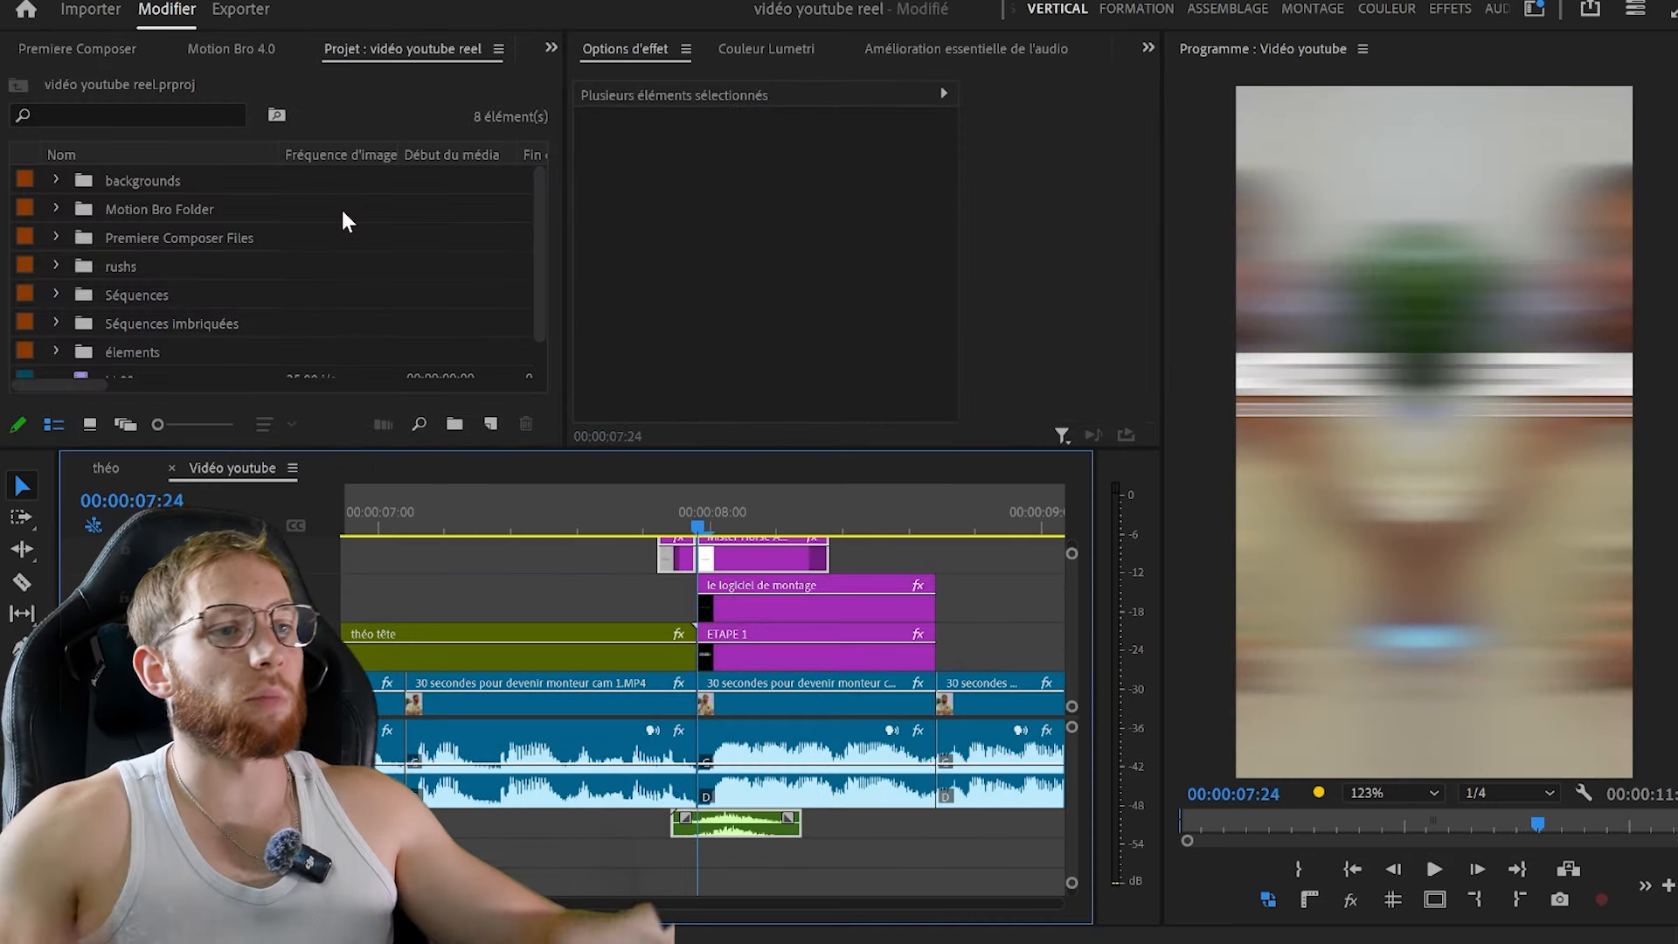
Review the ETAPE 1 title section and the following footage up to the Premiere Pro logo
key(minus)
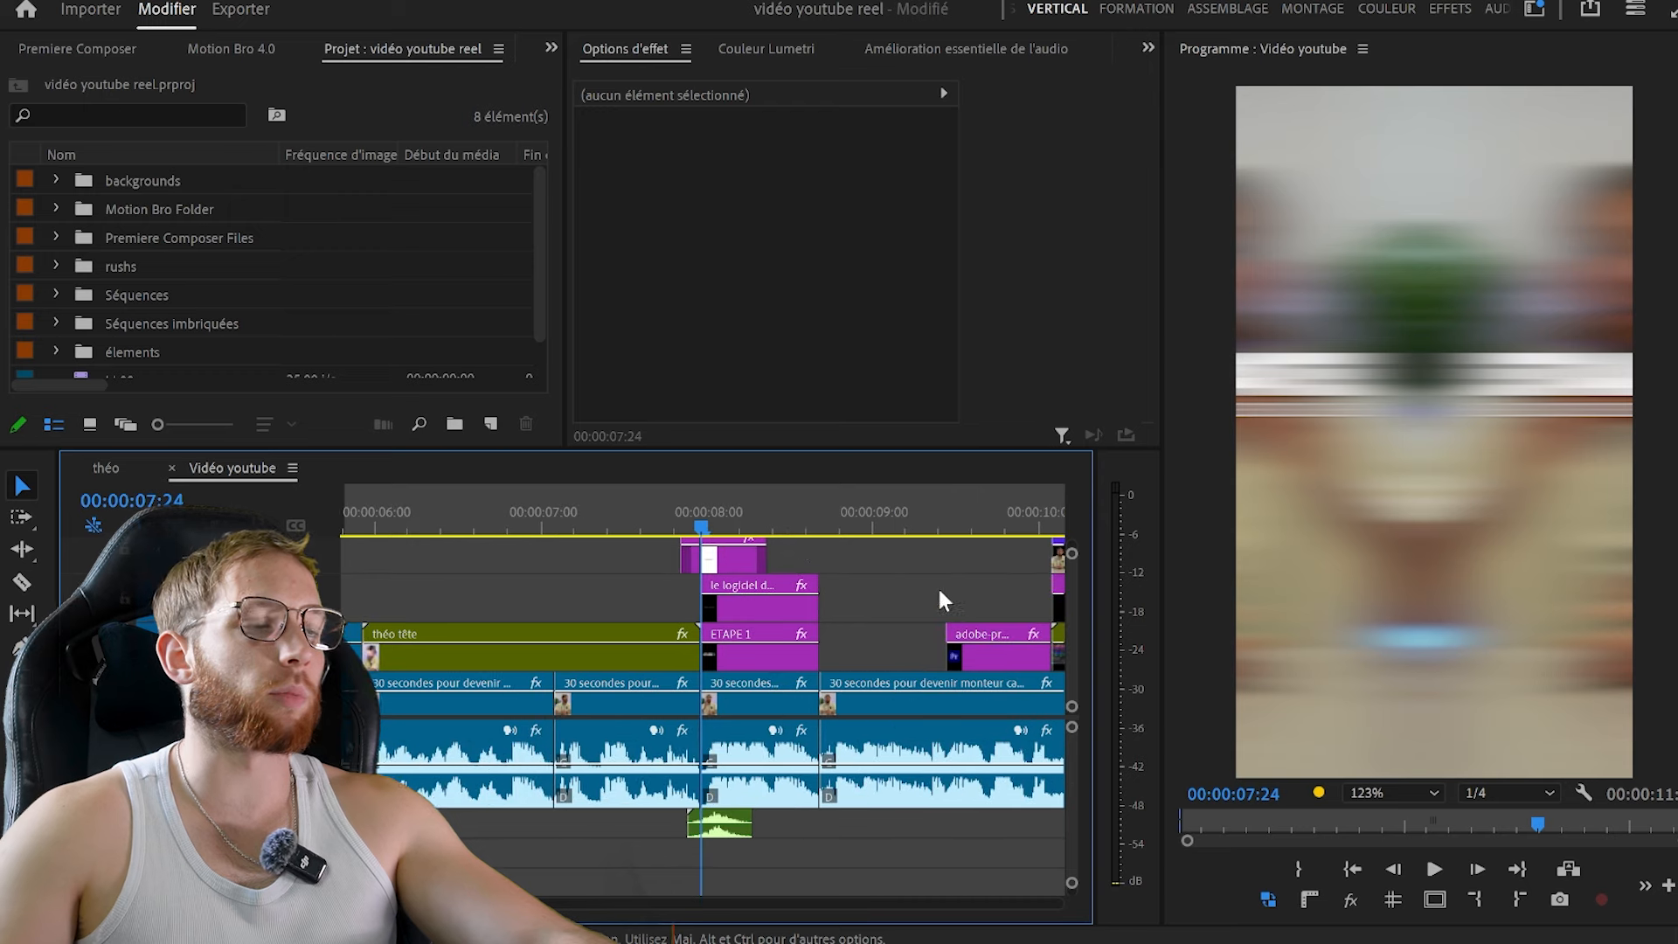
click(804, 506)
key(equal)
key(equal)
click(894, 626)
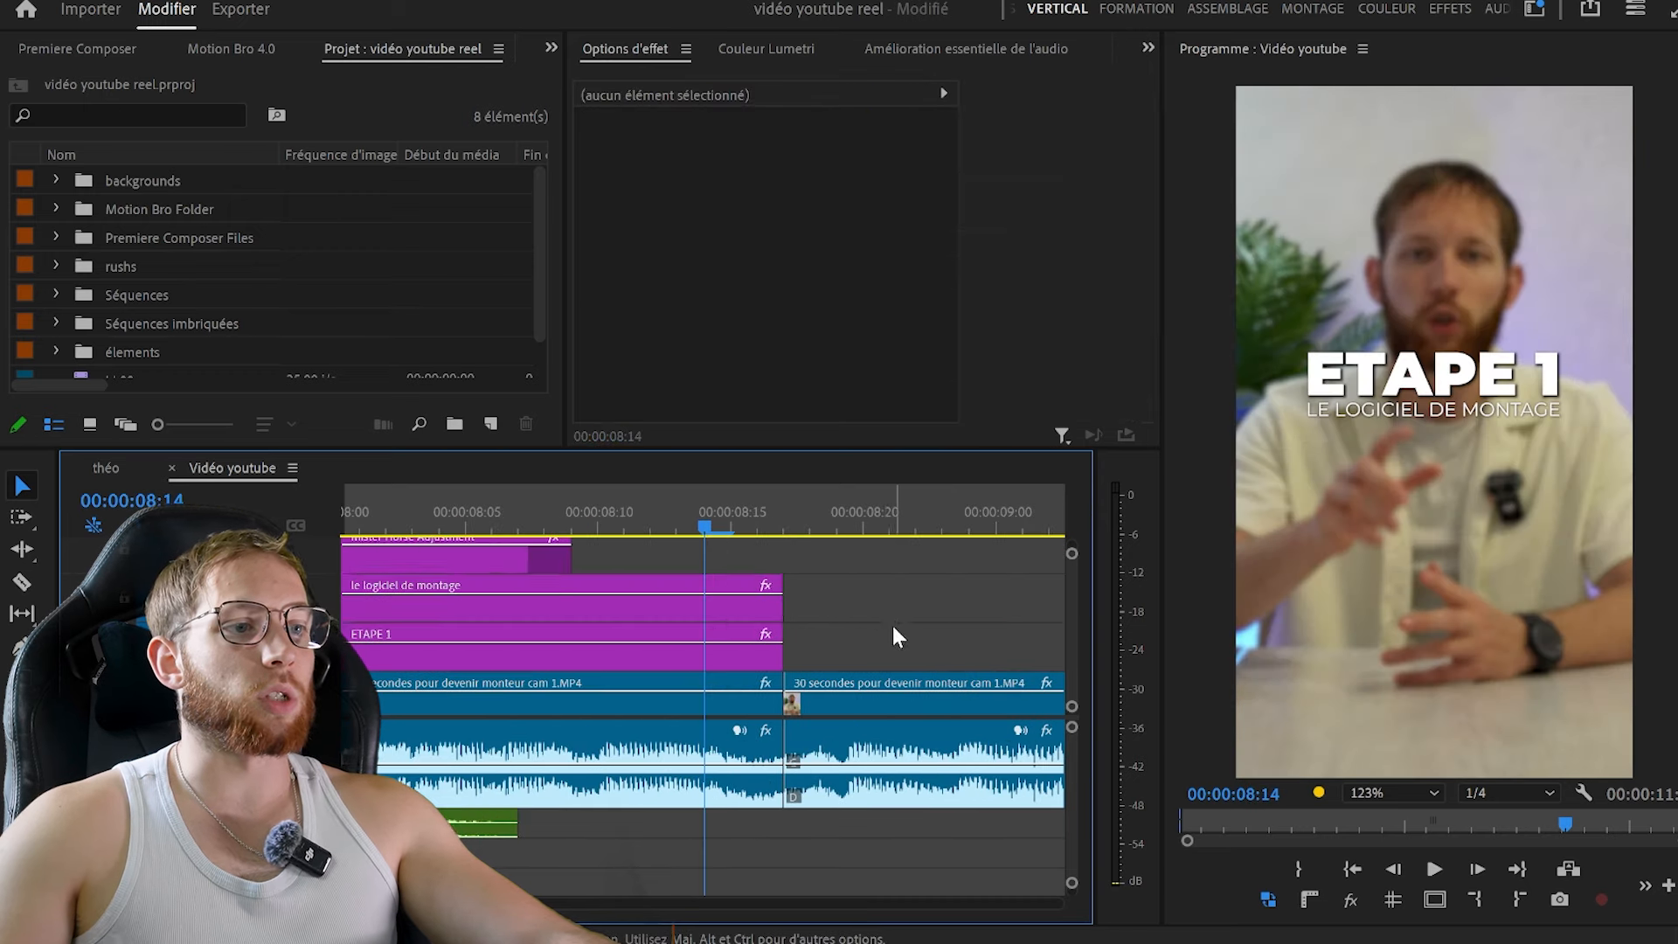
key(minus)
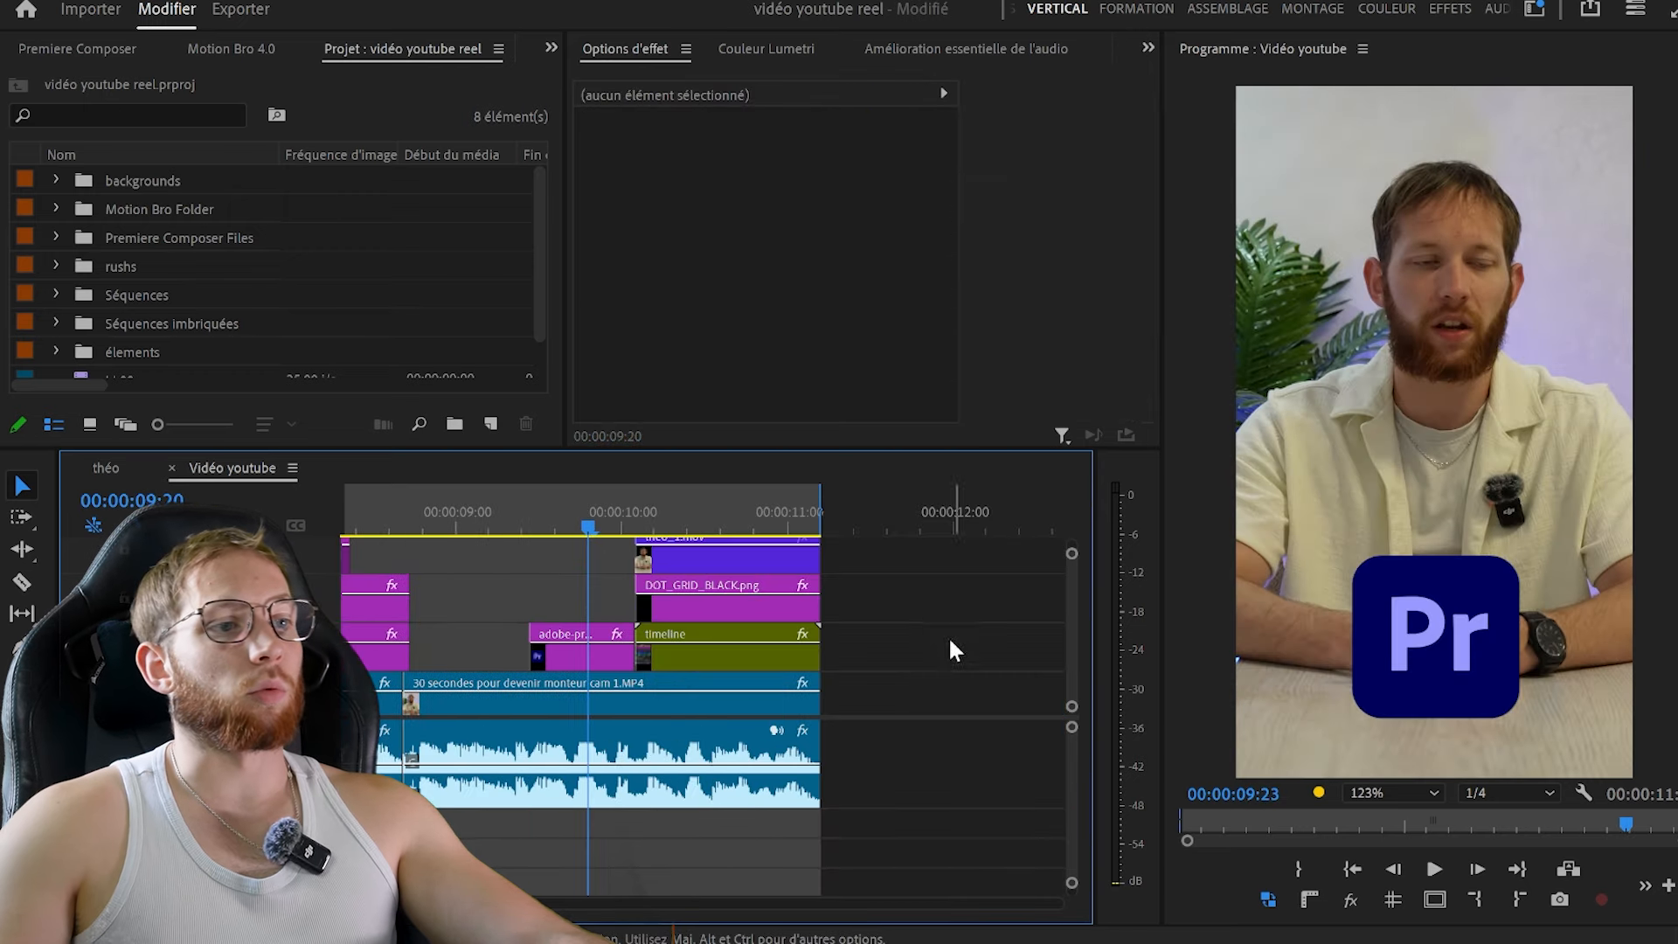
key(minus)
key(minus)
scroll(835, 612, up, 2)
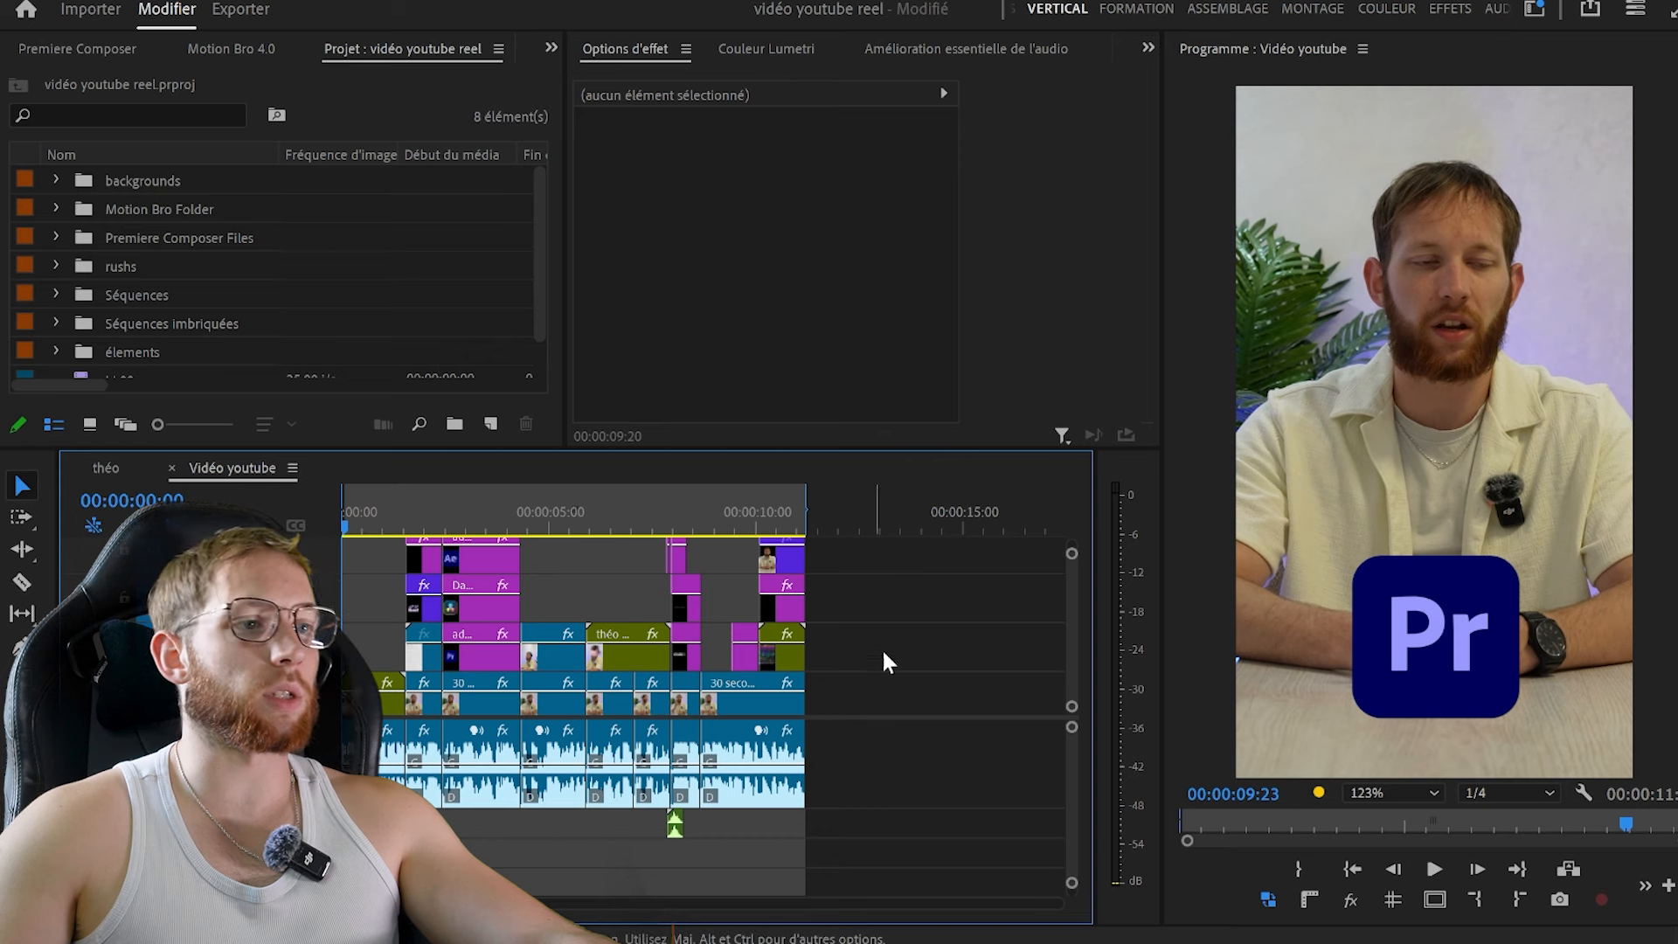
Move the LL08.mov audio up to the track directly below the dialogue, beside the first transition's sound effect
key(equal)
drag(262, 718, 262, 616)
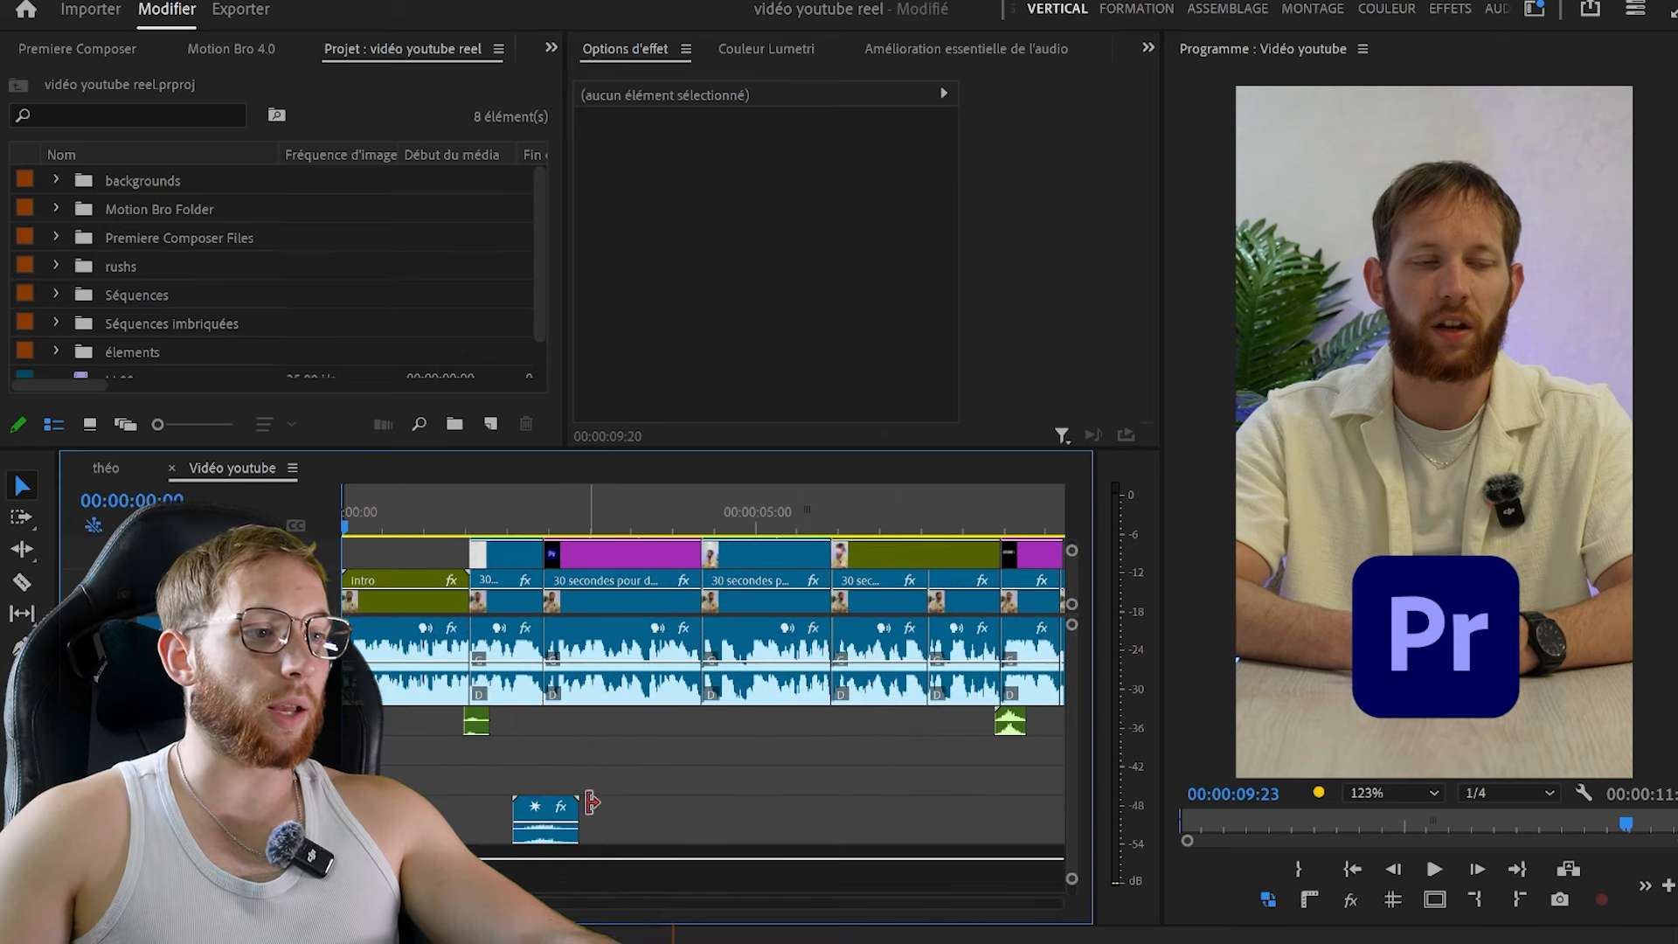
click(543, 815)
drag(548, 827, 548, 813)
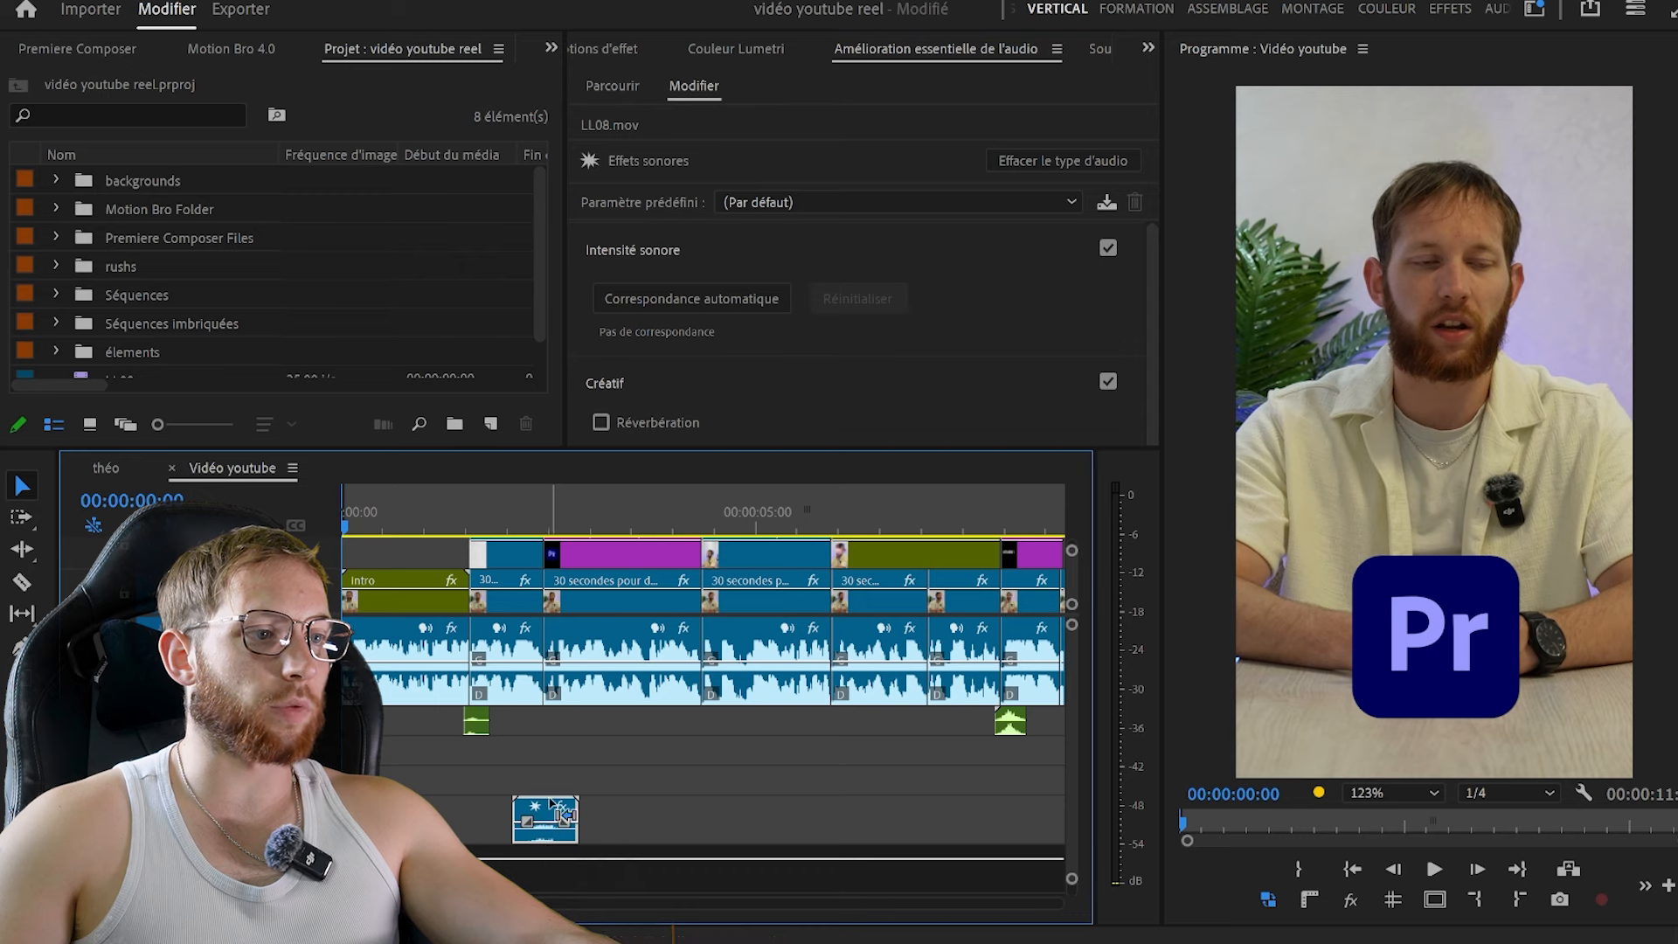
key(equal)
drag(740, 806, 749, 724)
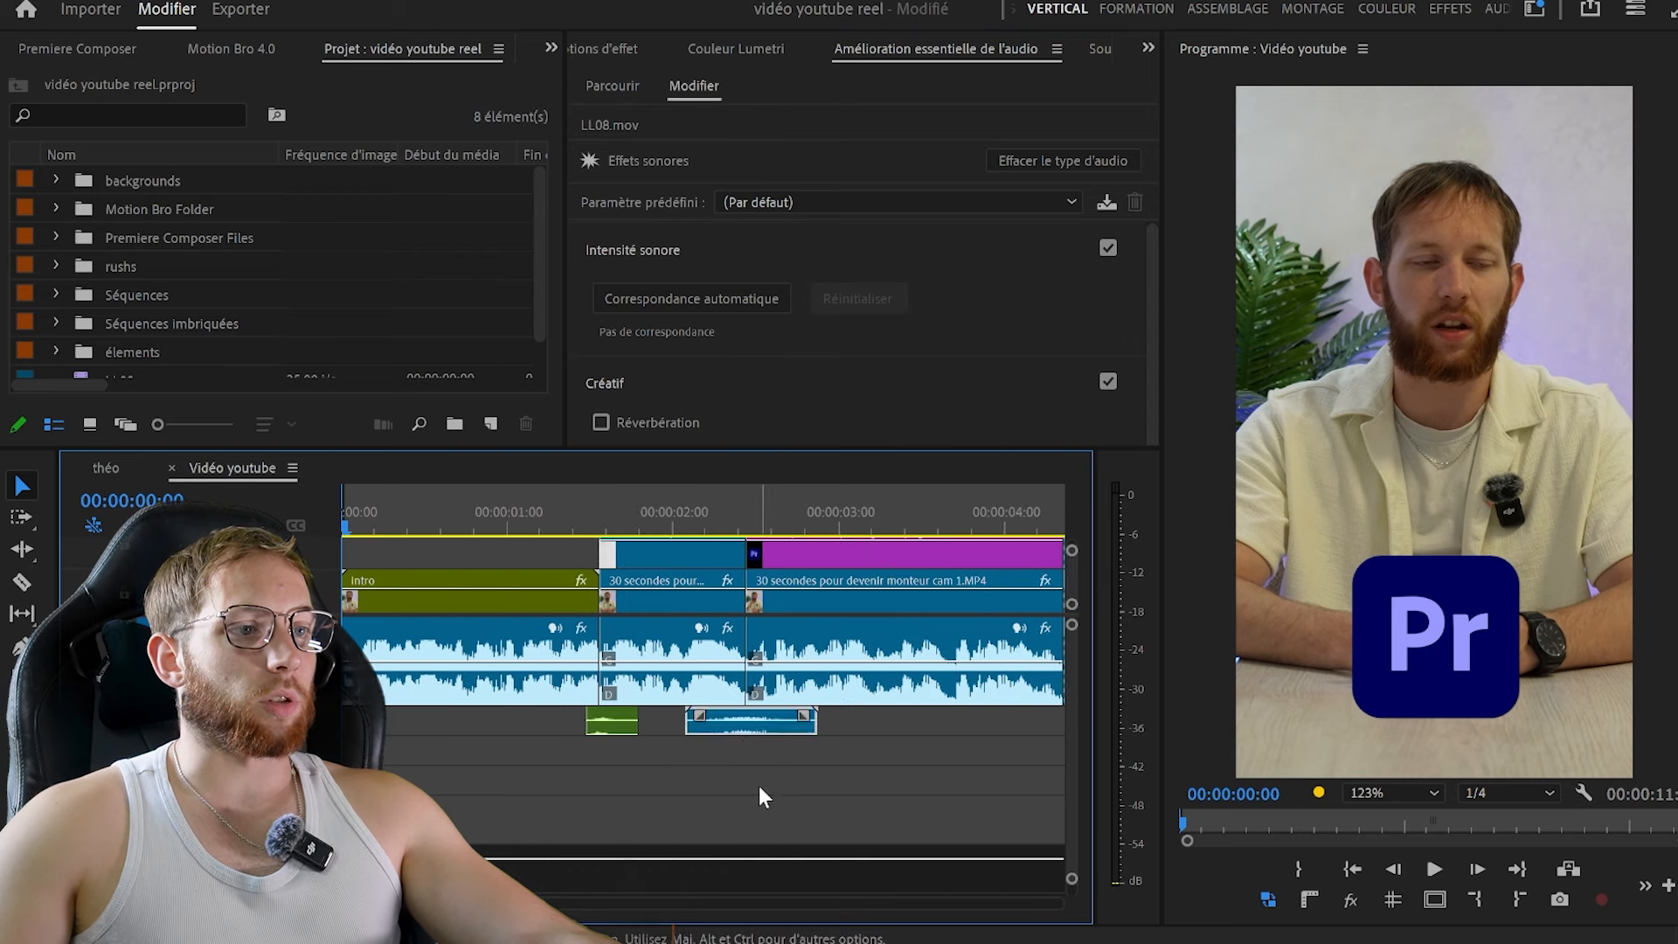
click(760, 788)
Select all the dialogue audio clips and add audio crossfades at their cuts, checking them around 00:00:01:20
key(minus)
key(minus)
drag(955, 665, 367, 710)
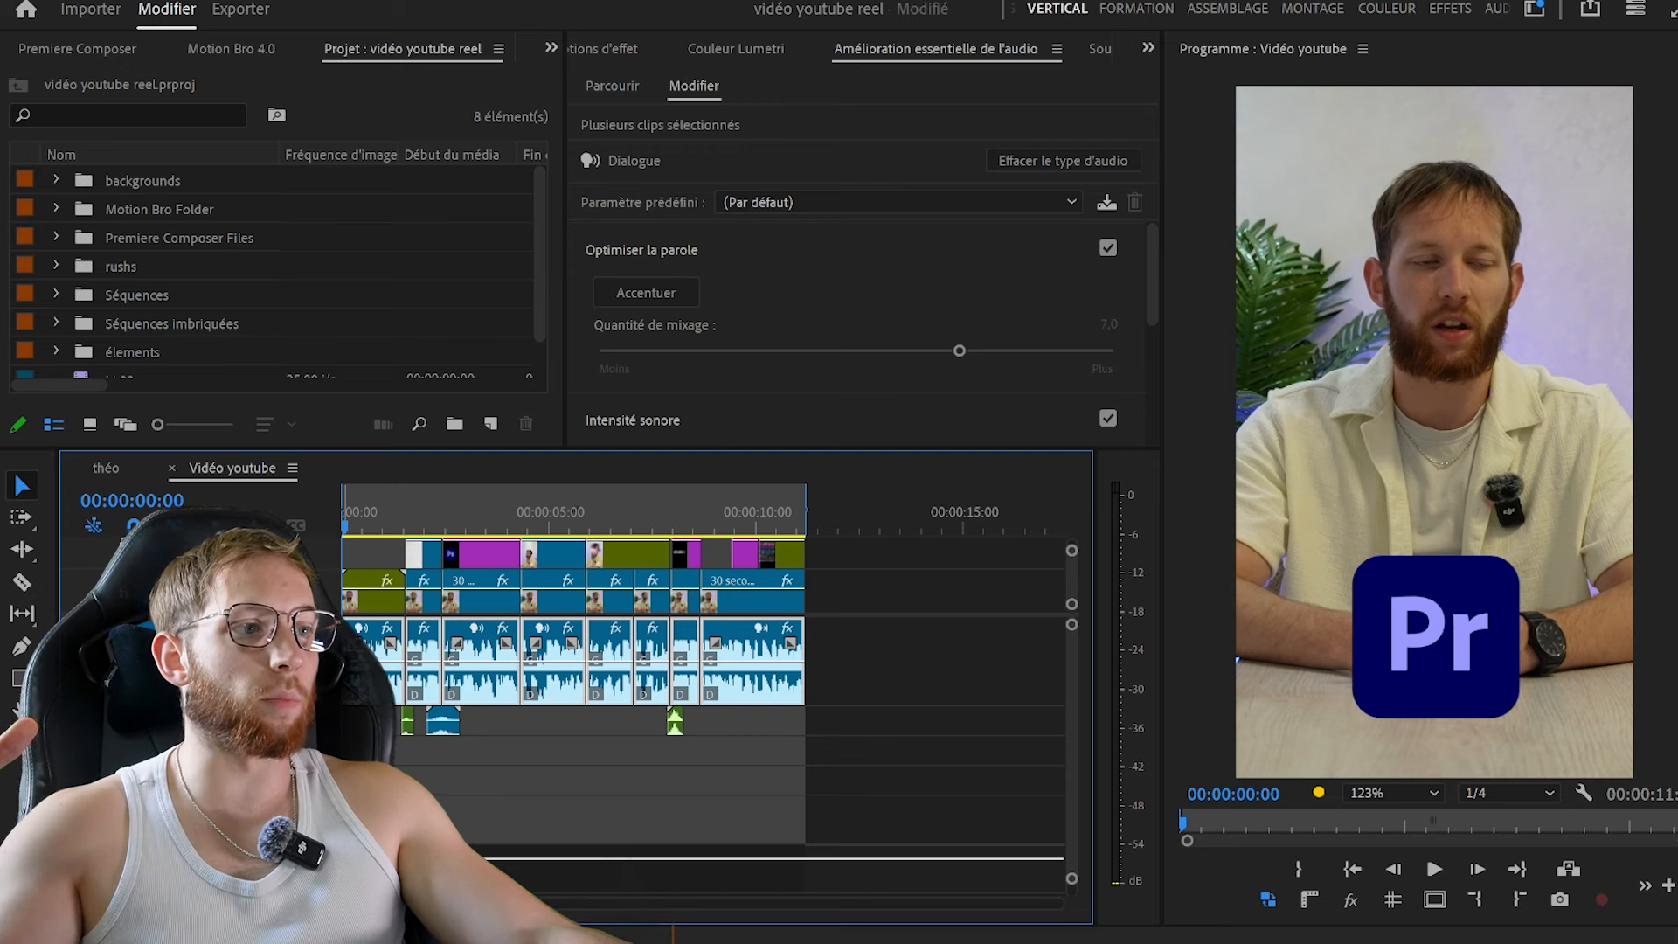
click(418, 510)
key(equal)
key(equal)
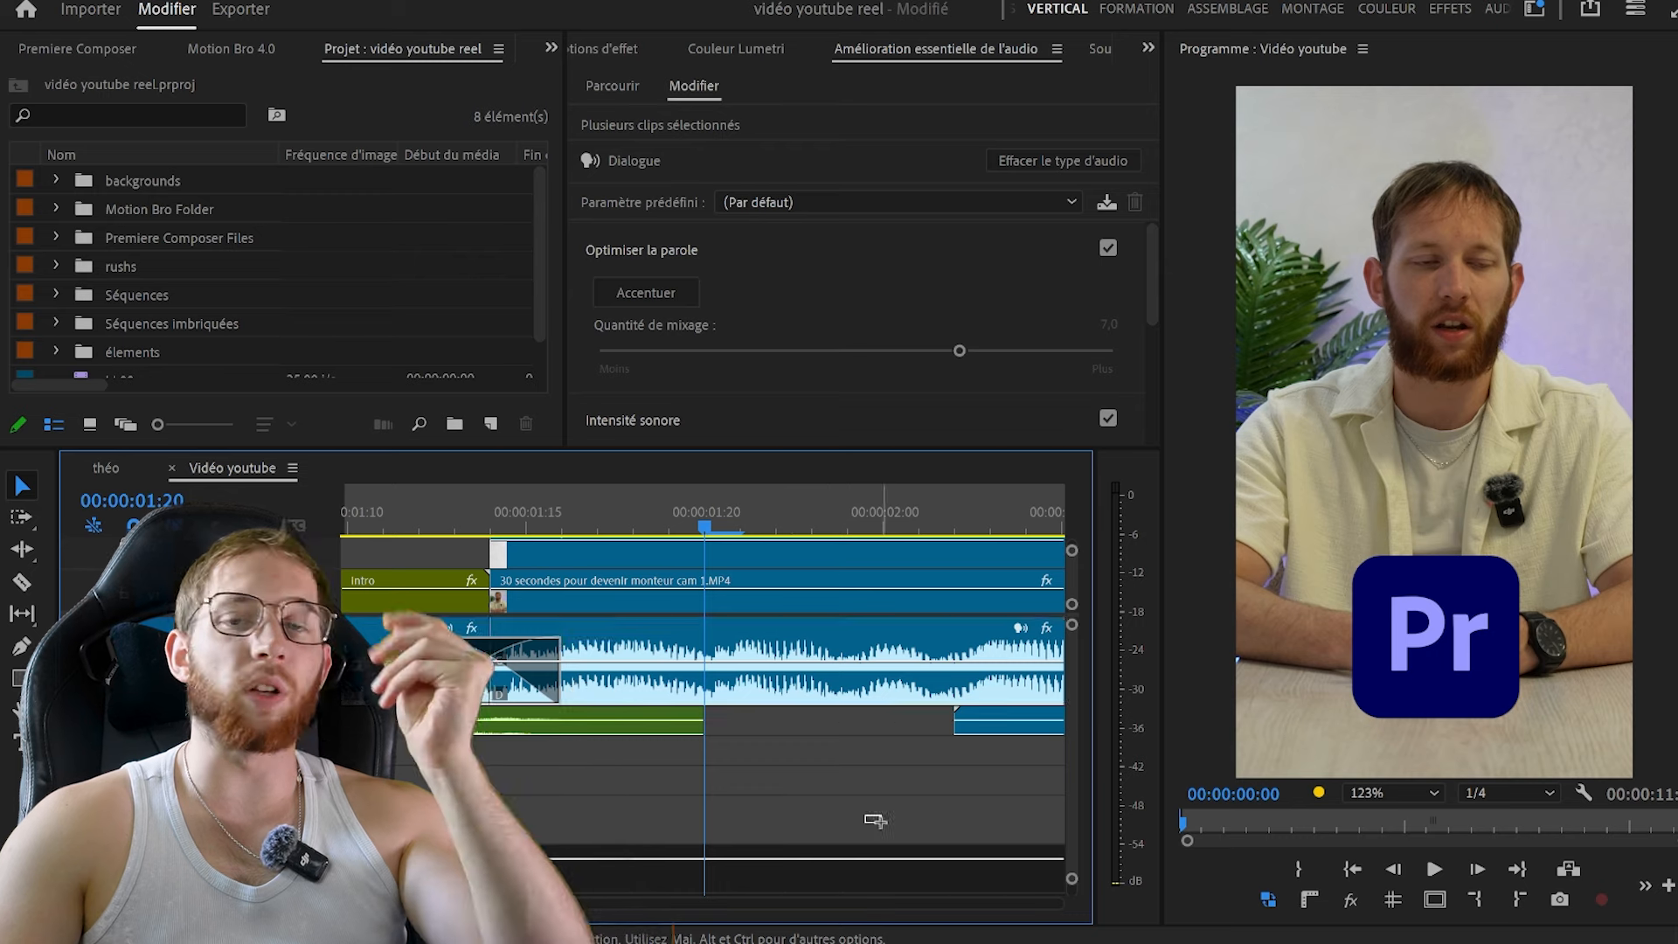
click(879, 822)
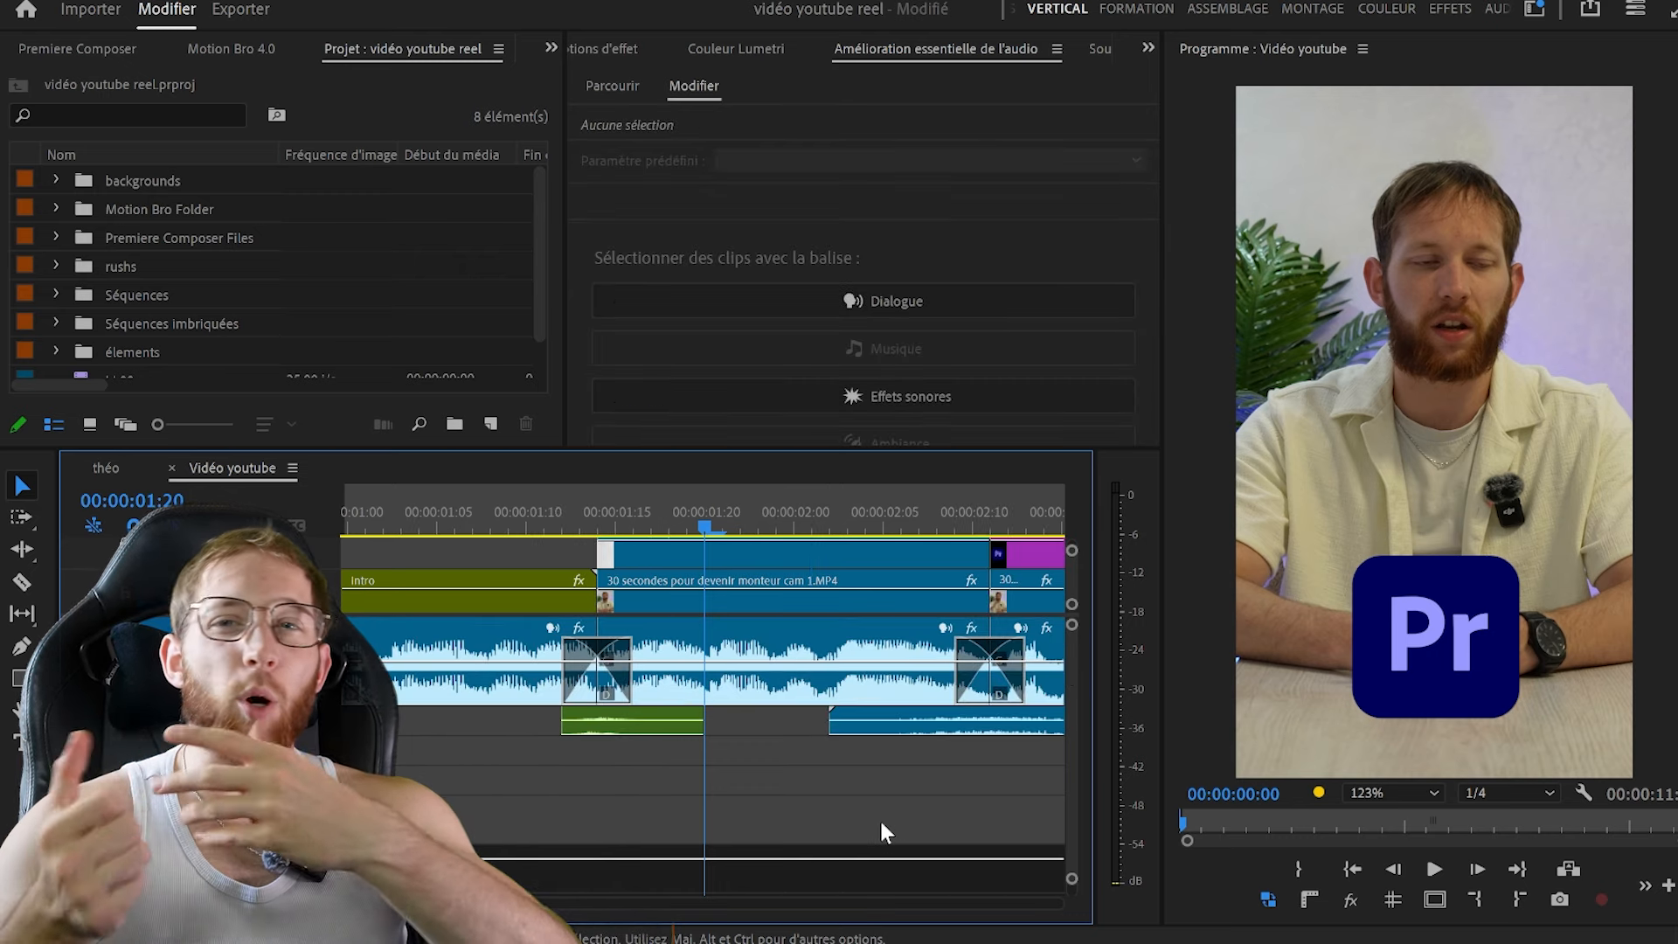
Switch to Chrome with the split-editor.fr profile and open Artlist's sound effects library
key(backslash)
key(equal)
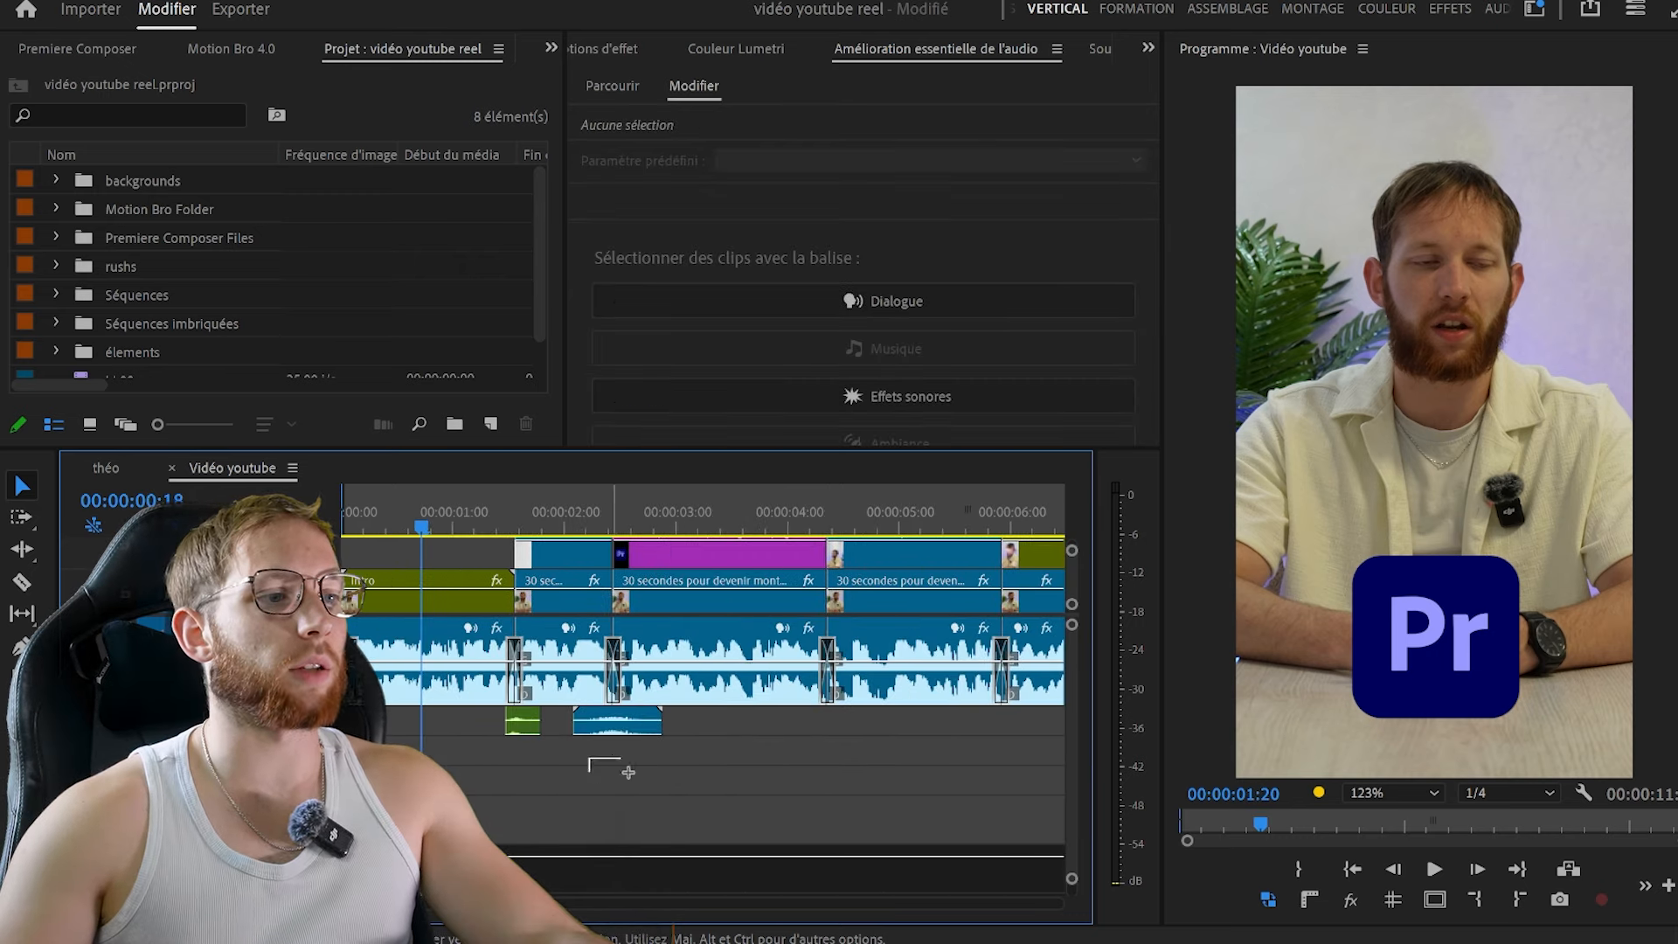
mouse_move(884, 940)
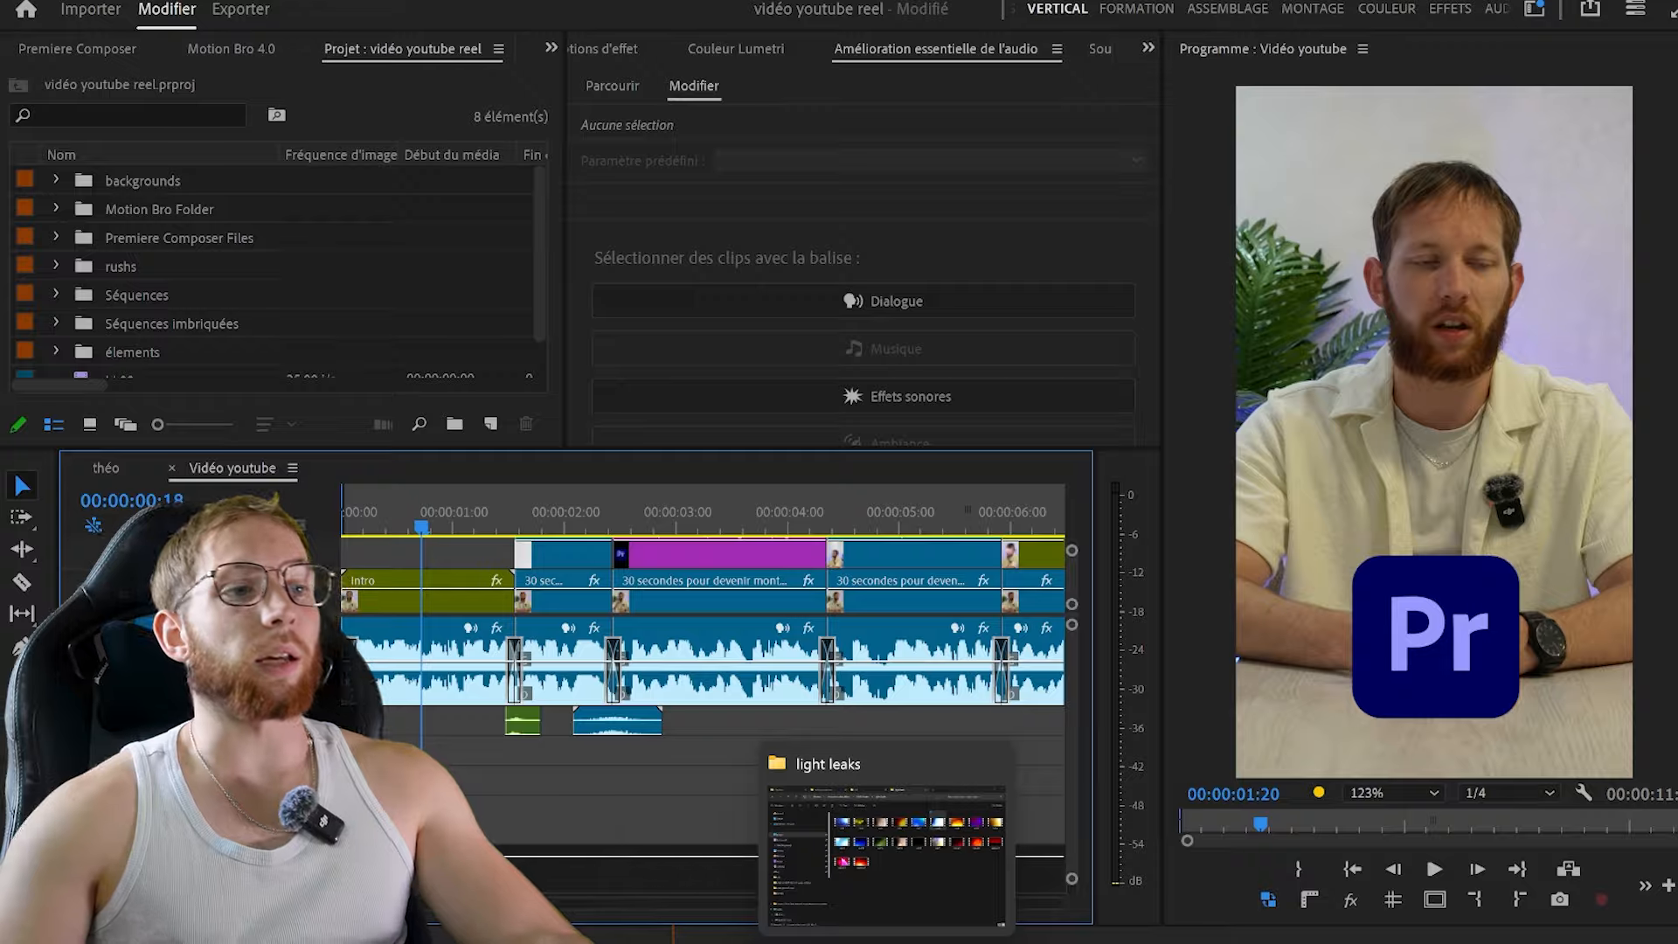
click(885, 856)
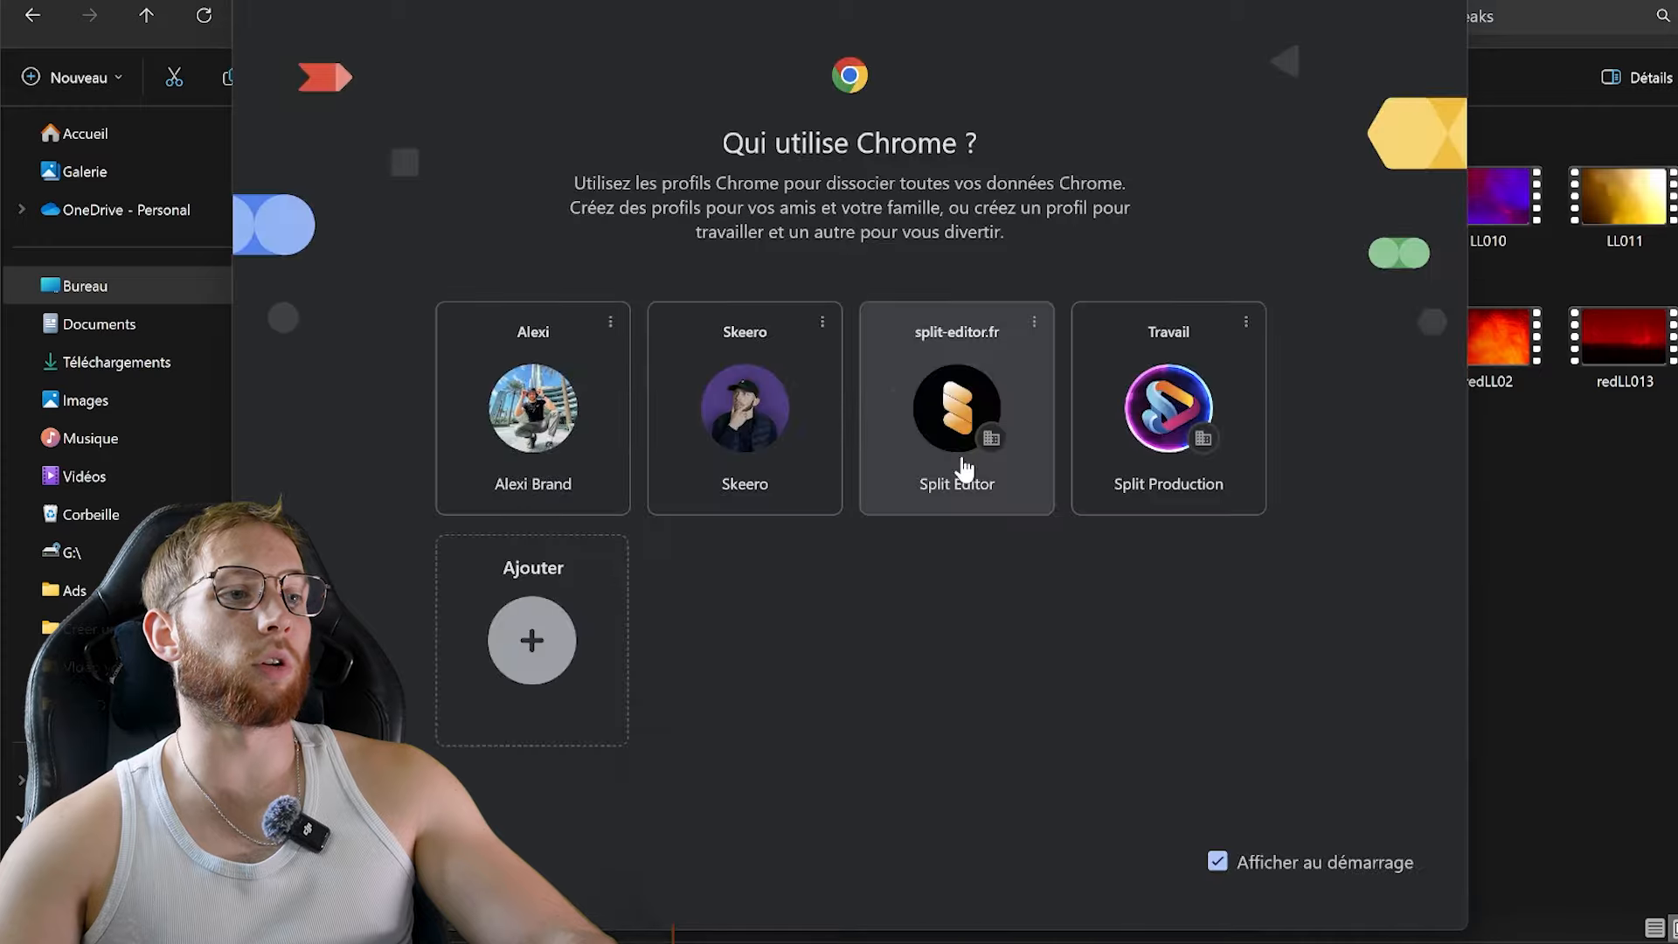
click(959, 465)
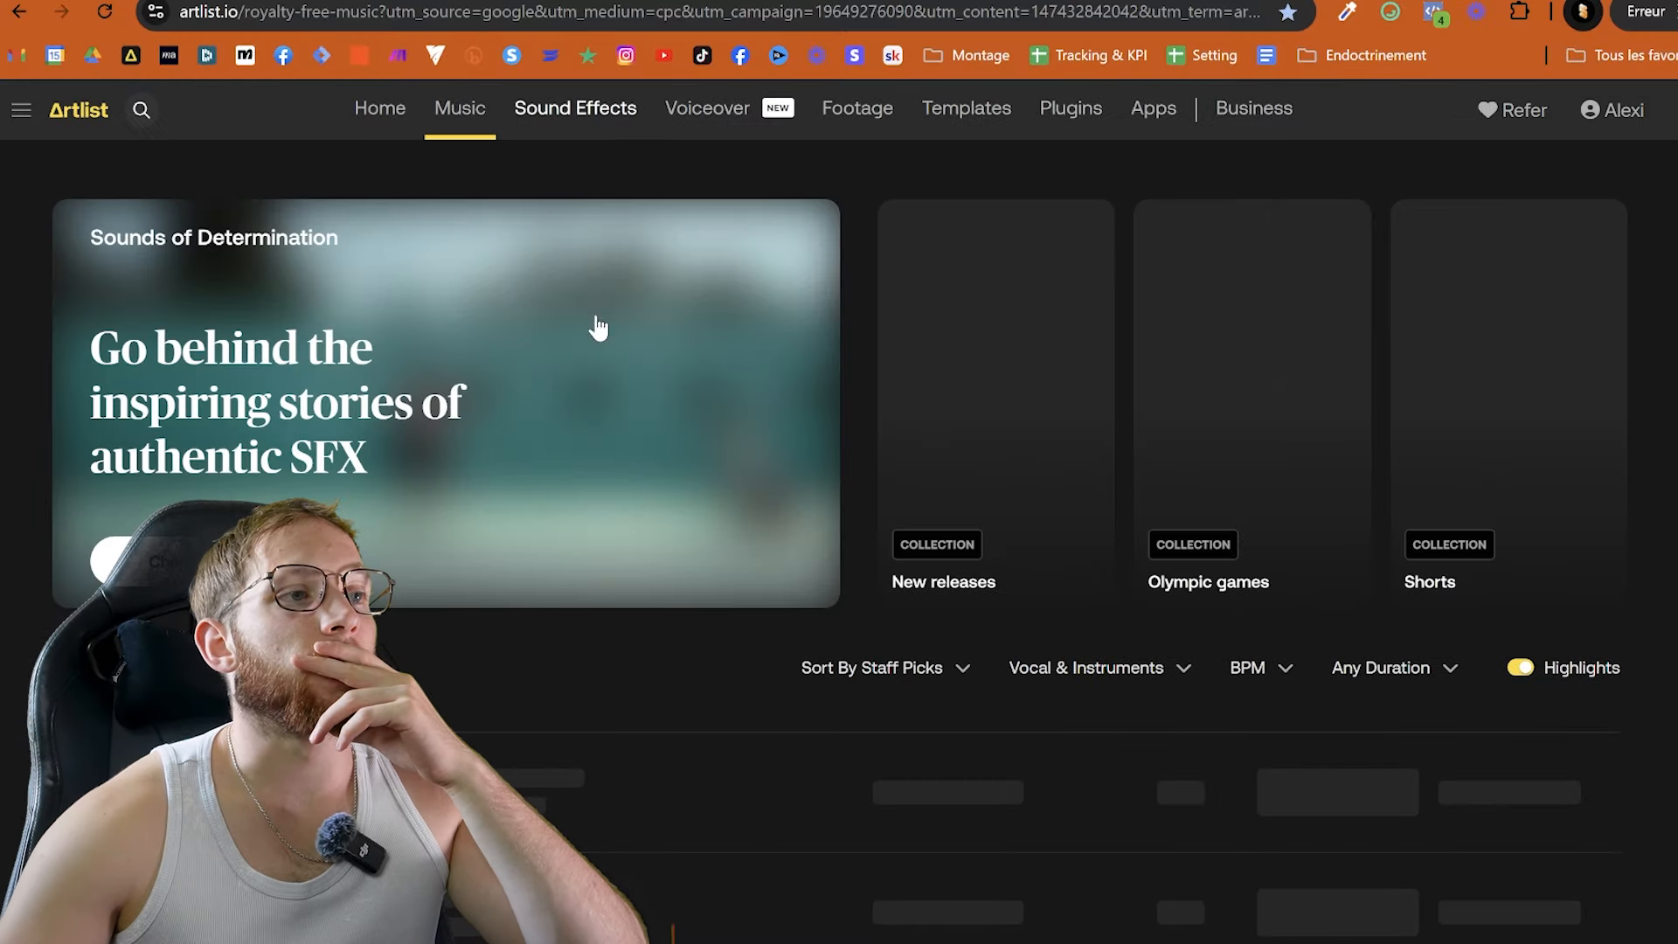
click(577, 112)
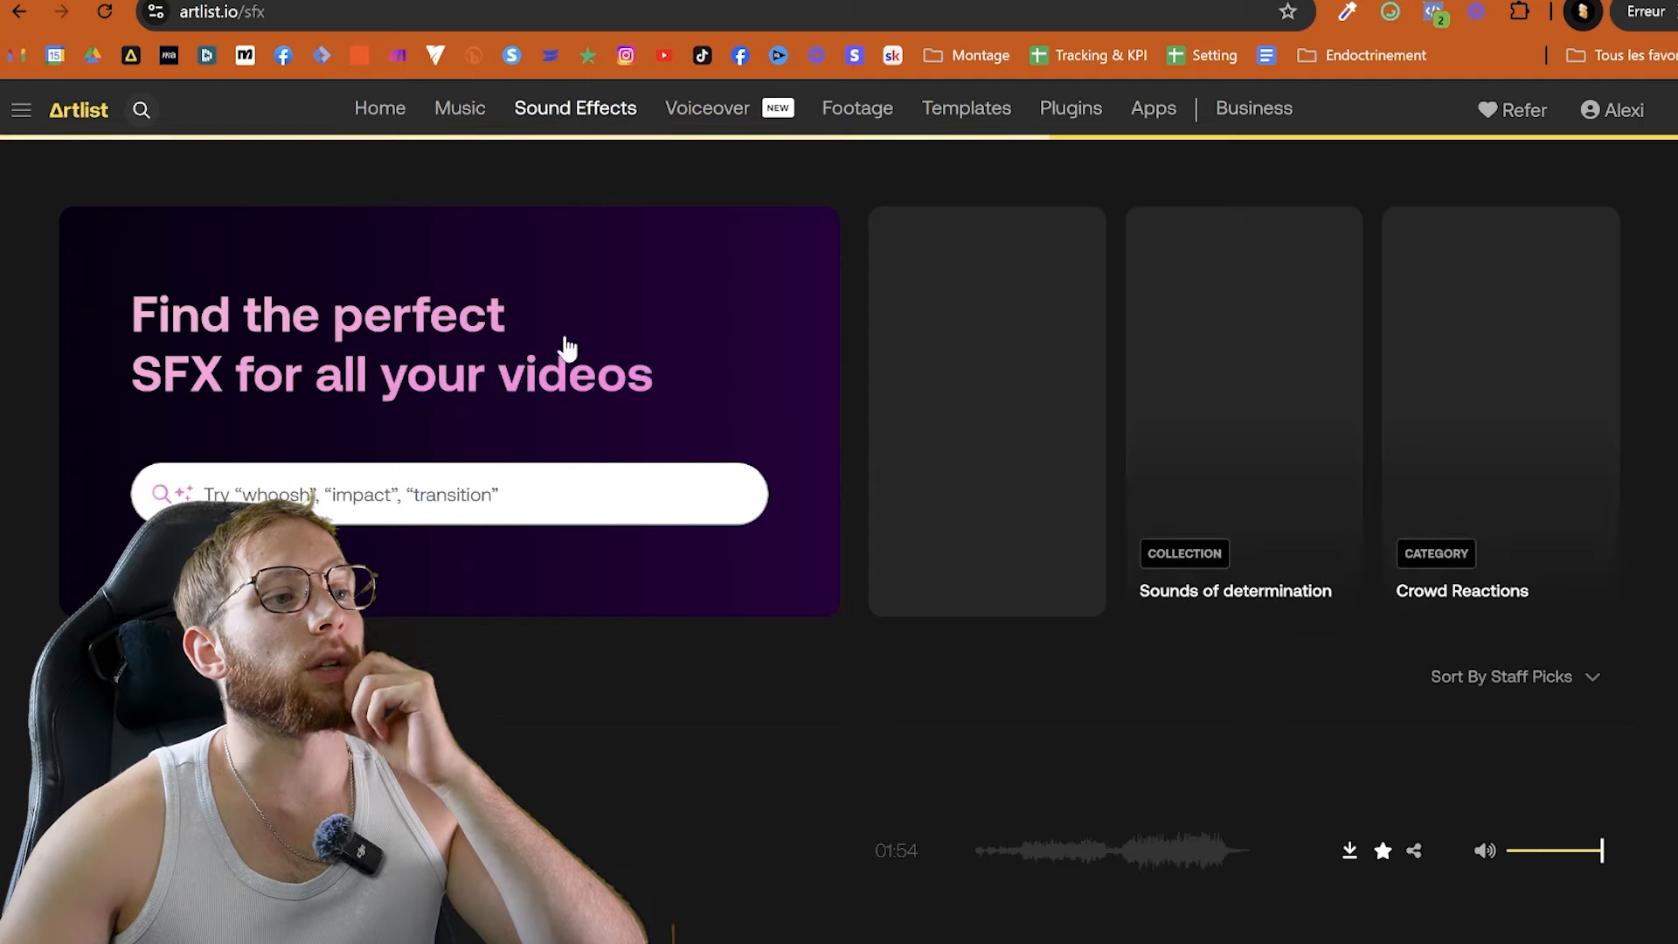
Search the sound effects for "CLOCK" and preview the Clocks - Spooky Rhythm, Clock Ticking sound
click(490, 484)
text(CLO)
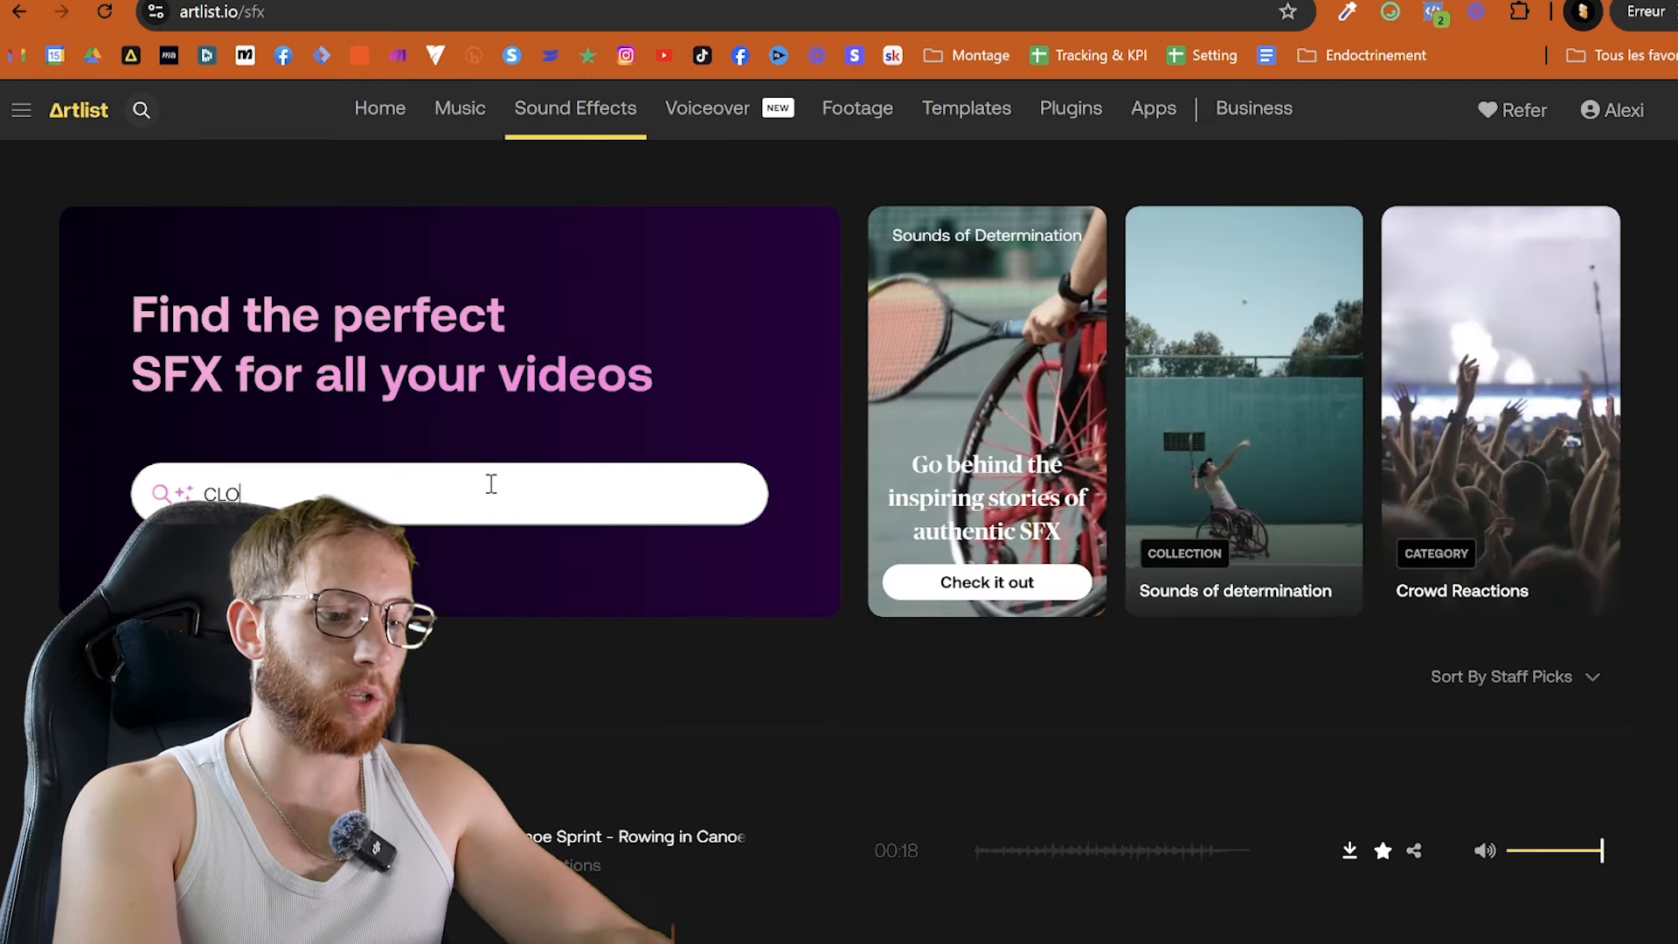
text(CK)
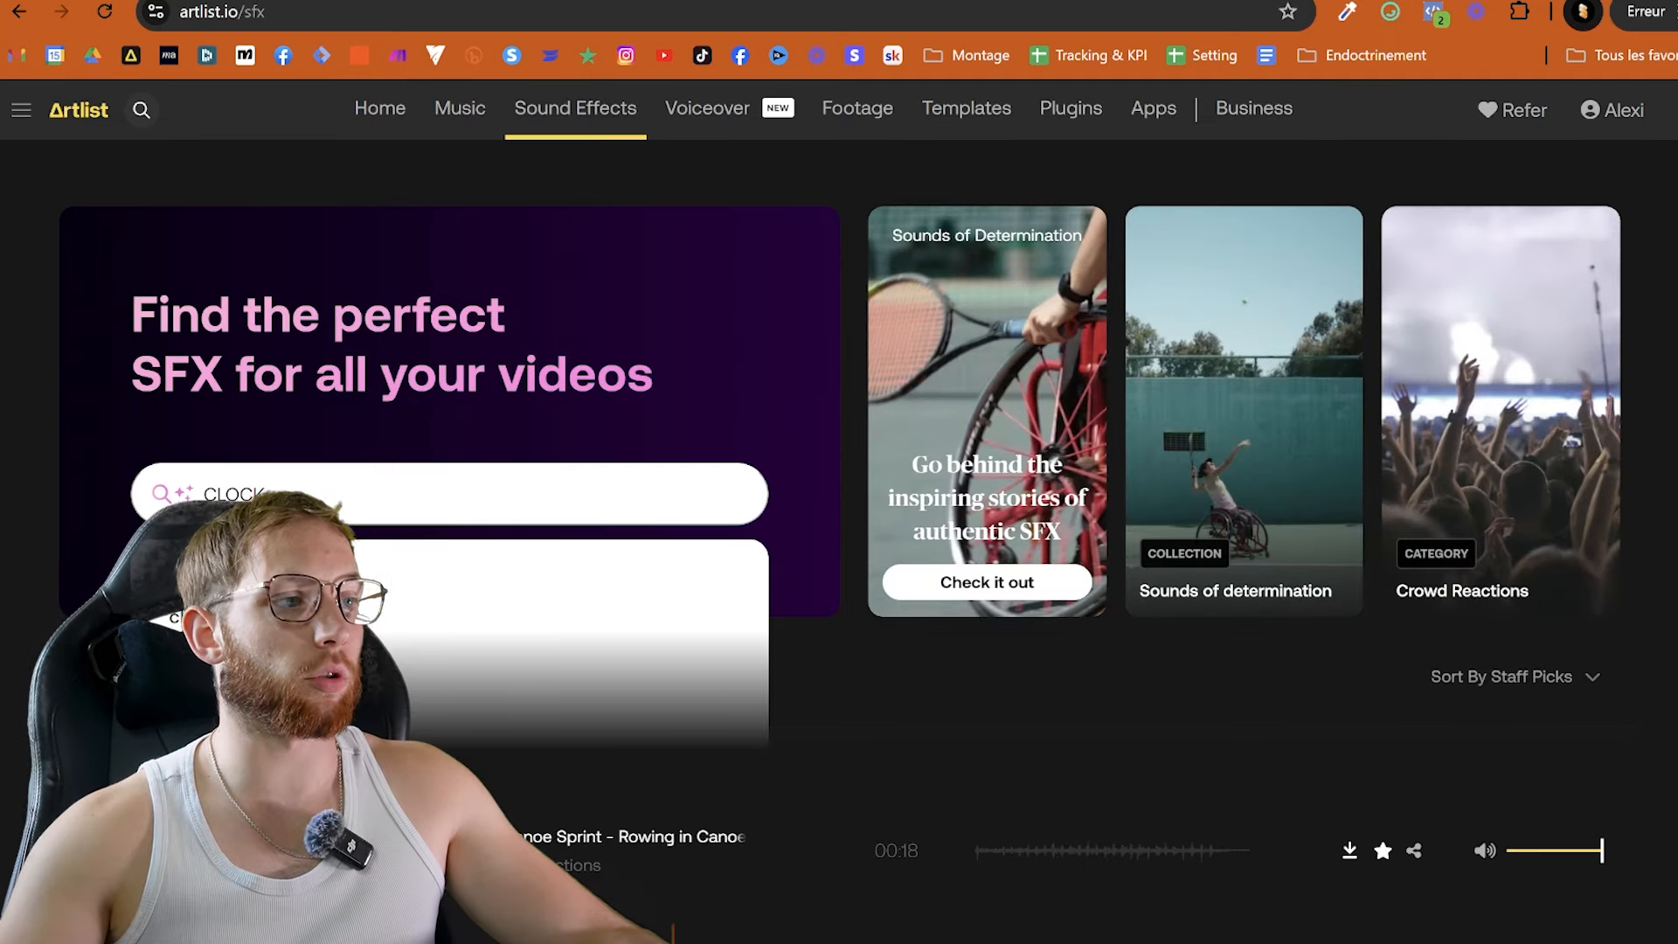
key(Return)
scroll(1248, 562, up, 2)
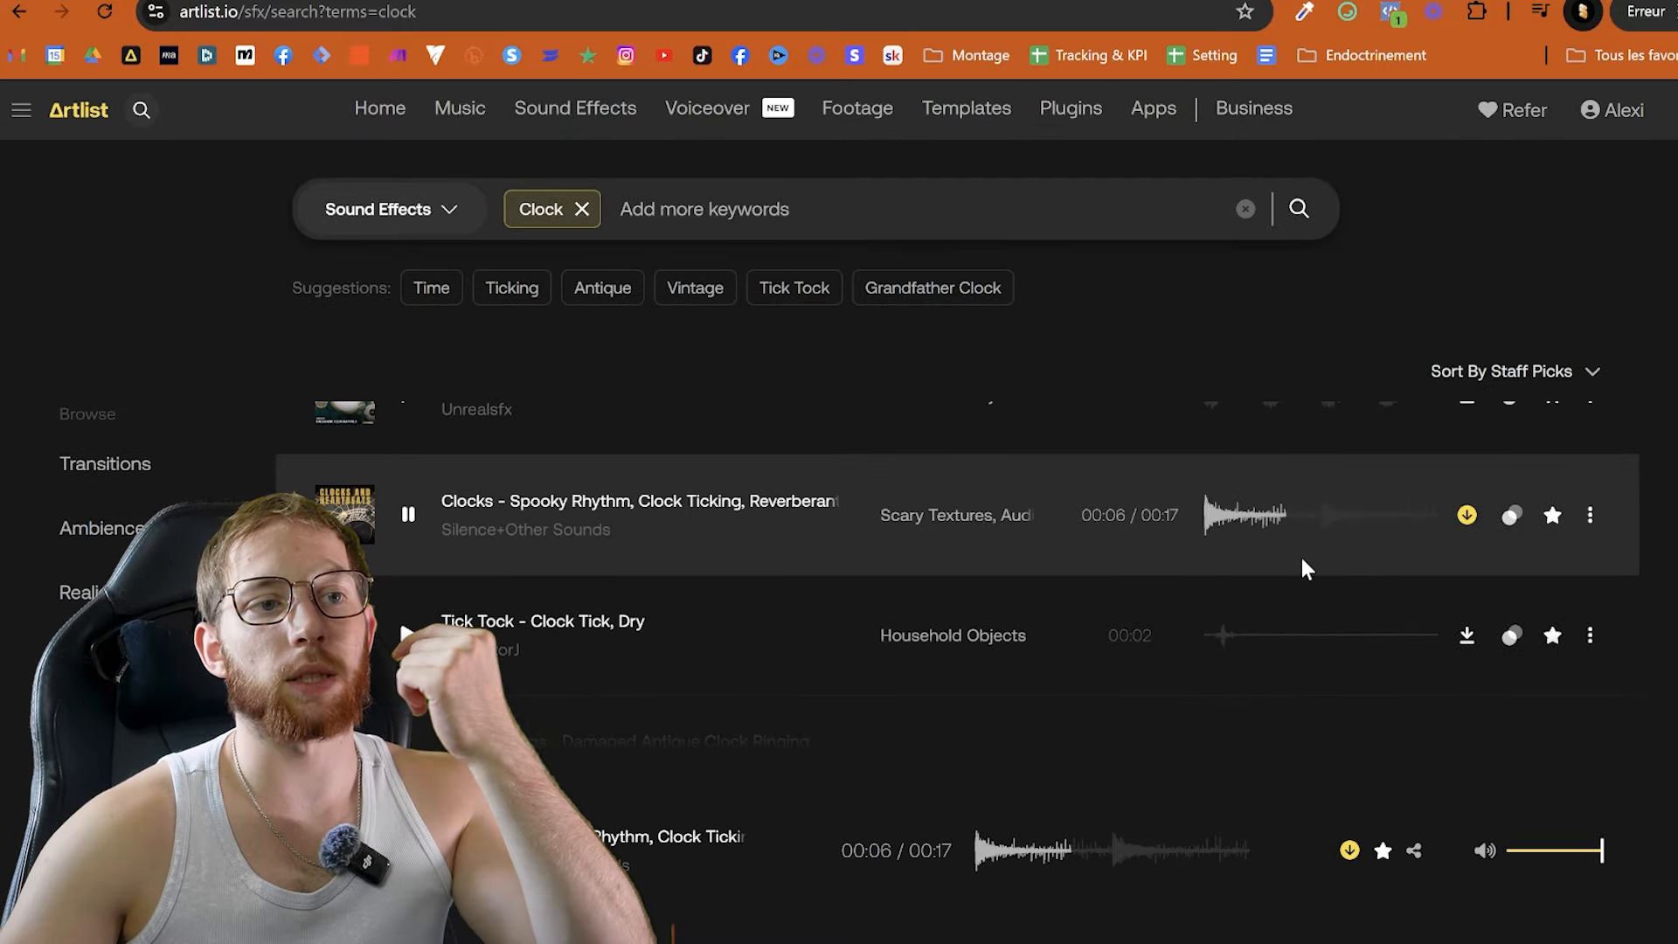
Pause the clock sound preview and switch back to the start of the Vidéo youtube sequence in Premiere Pro
click(407, 514)
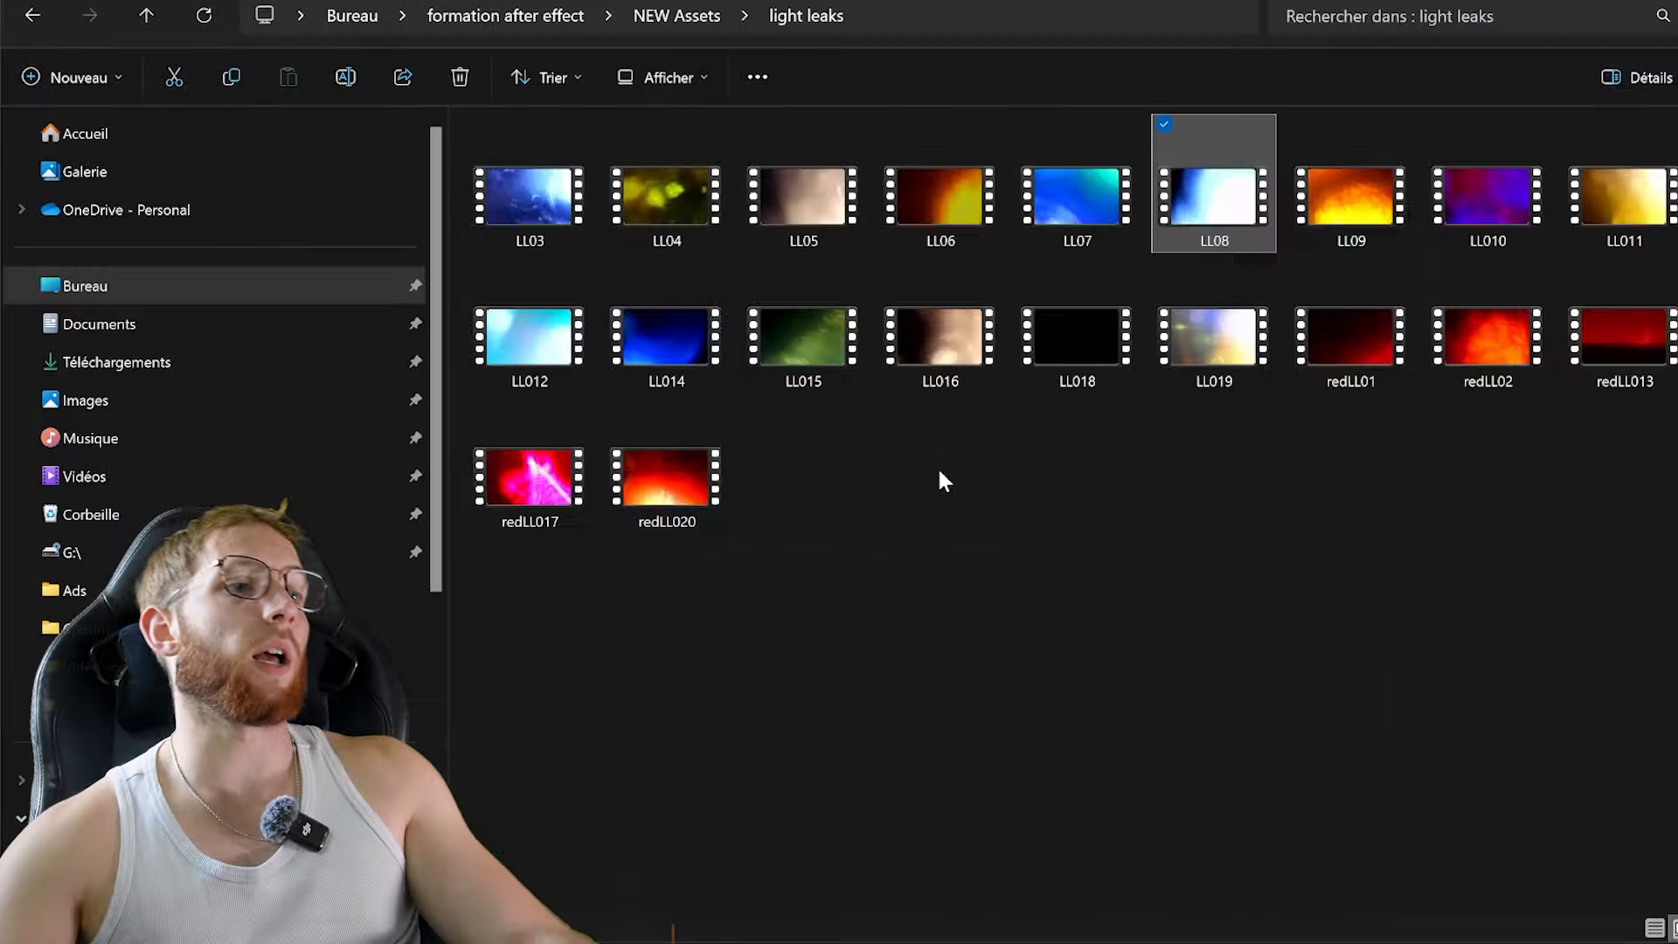
click(1351, 942)
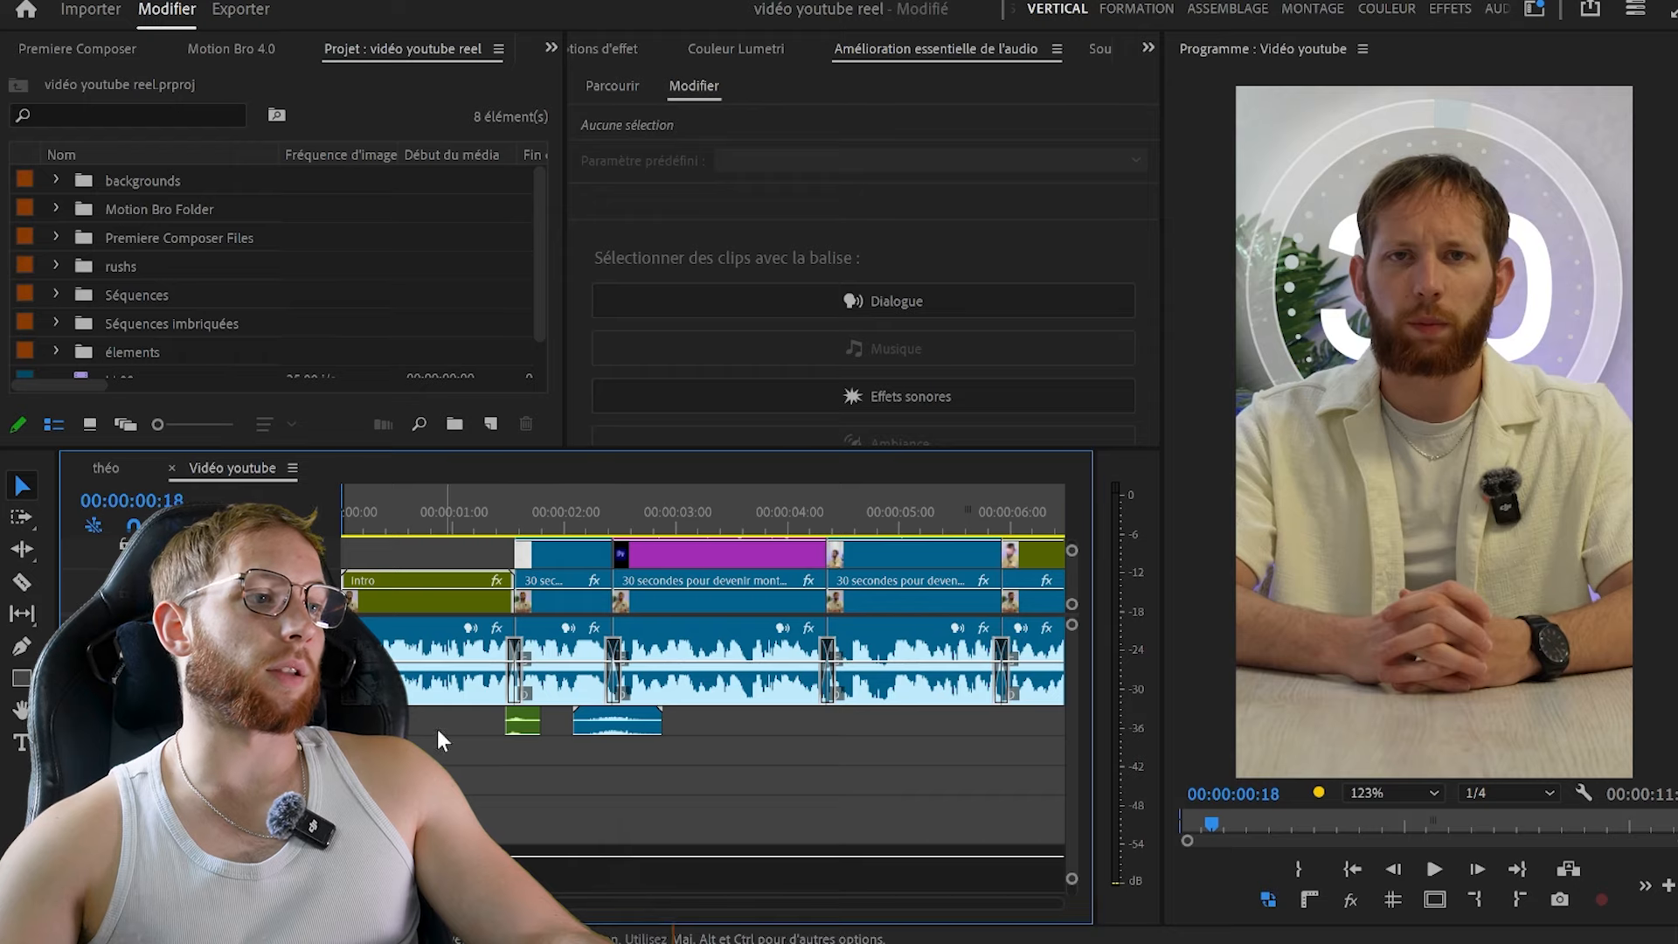
click(120, 465)
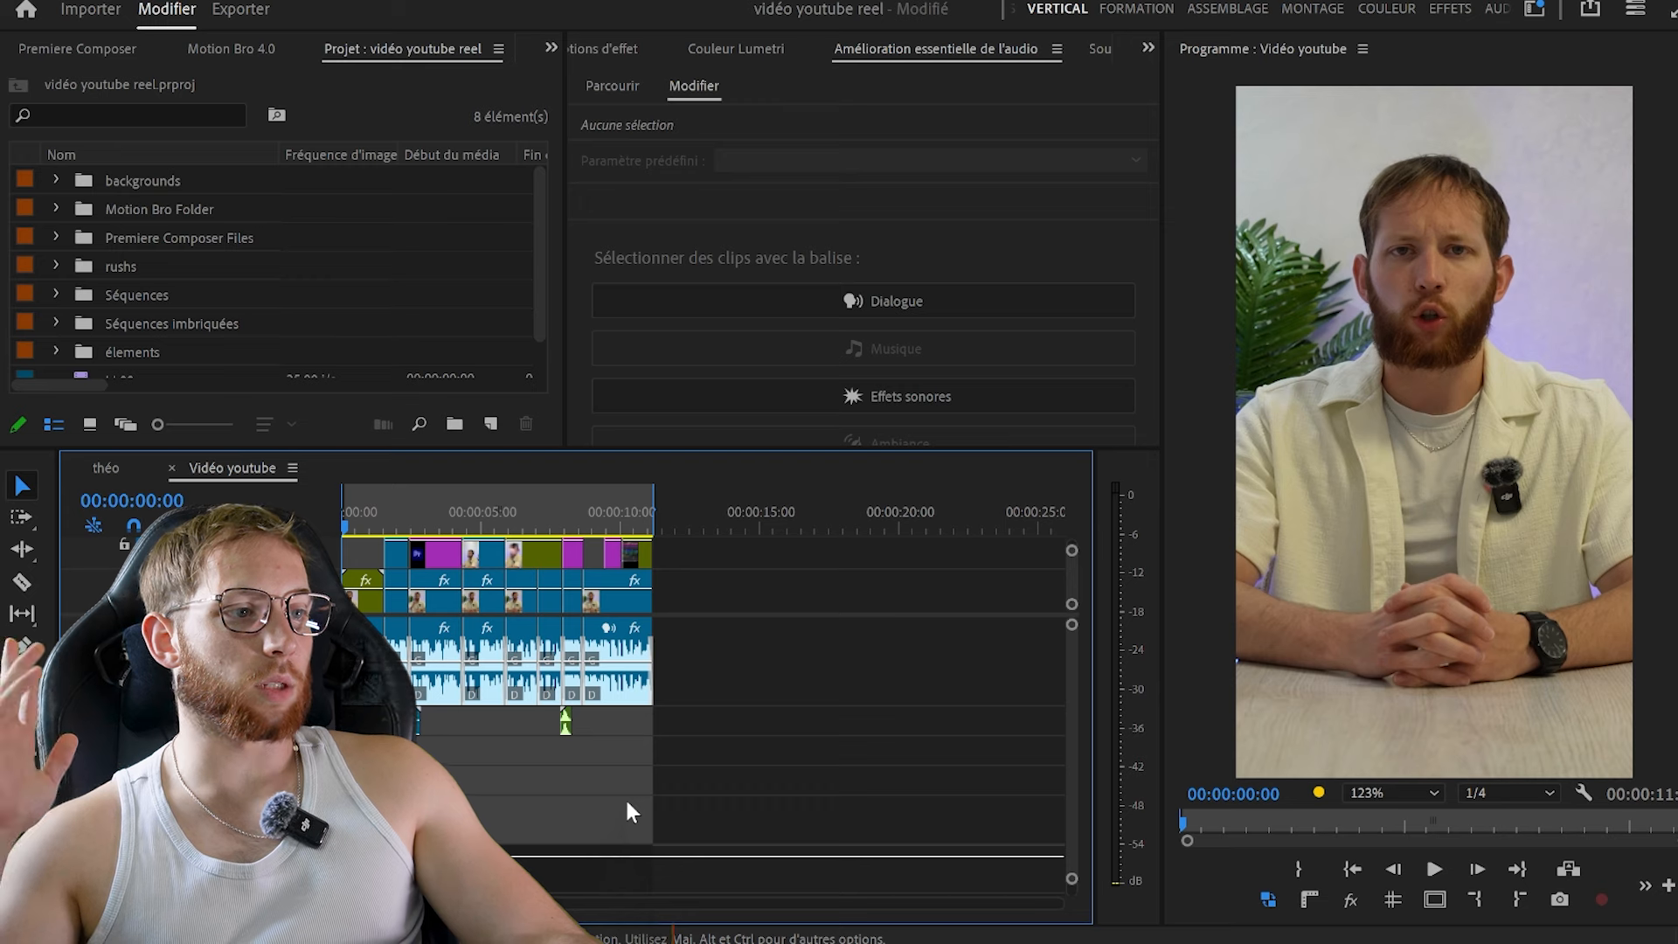
Paste the copied sound effect clips onto the tracks below the dialogue and play the sequence back from 00:00:00:00
key(ctrl+v)
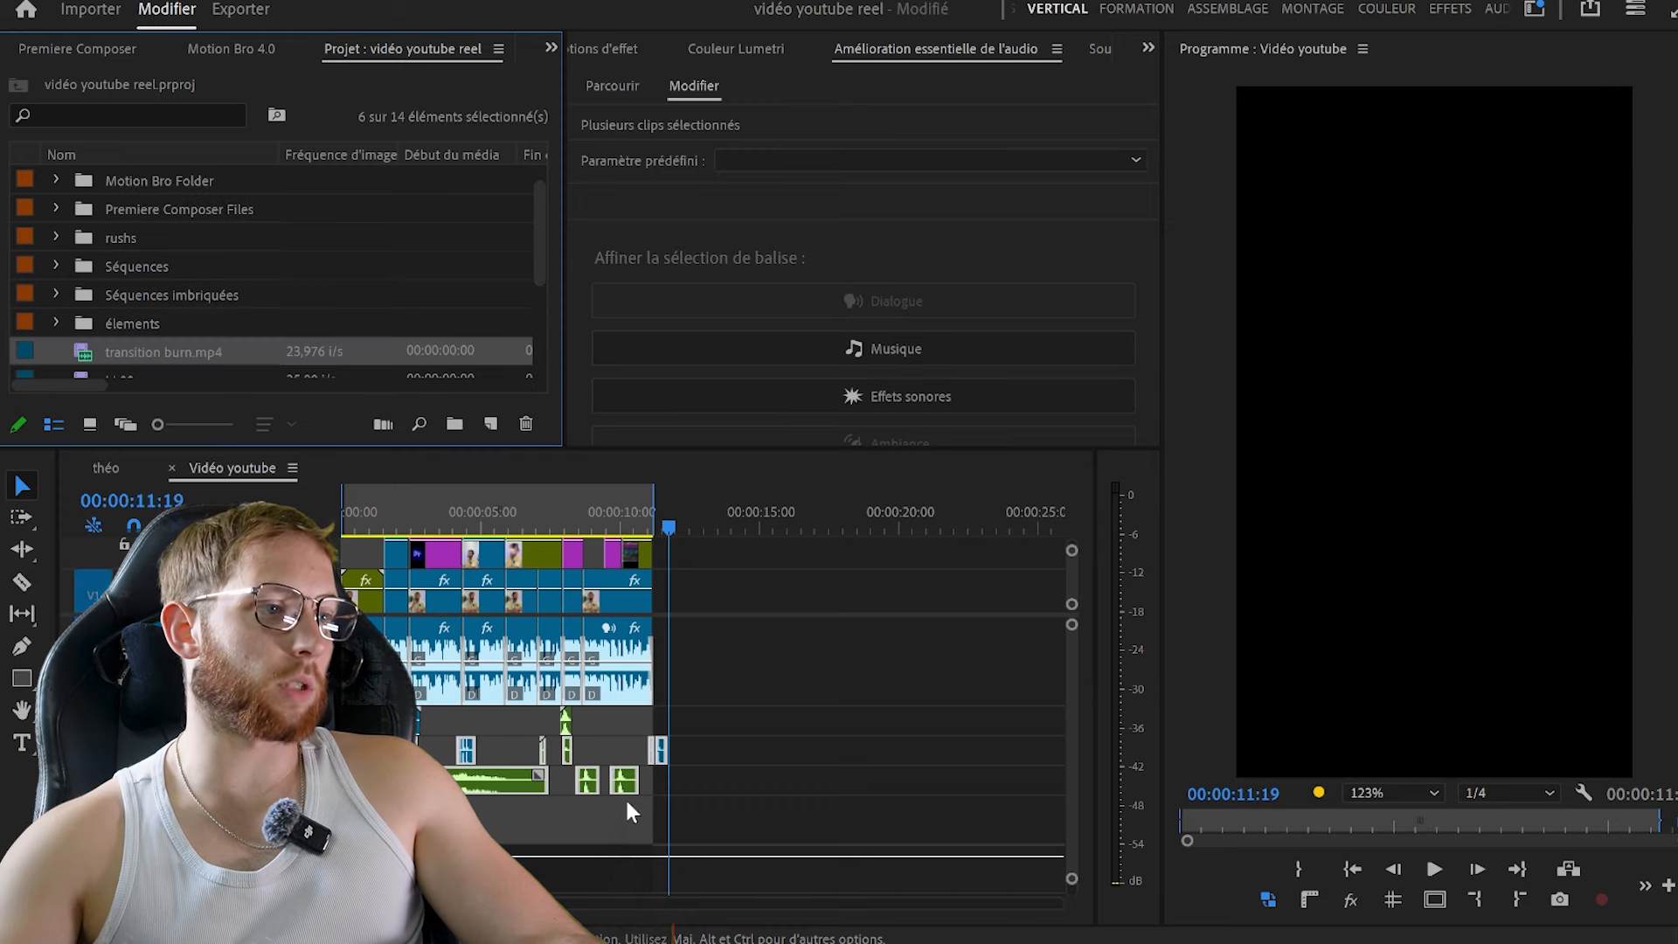
click(797, 759)
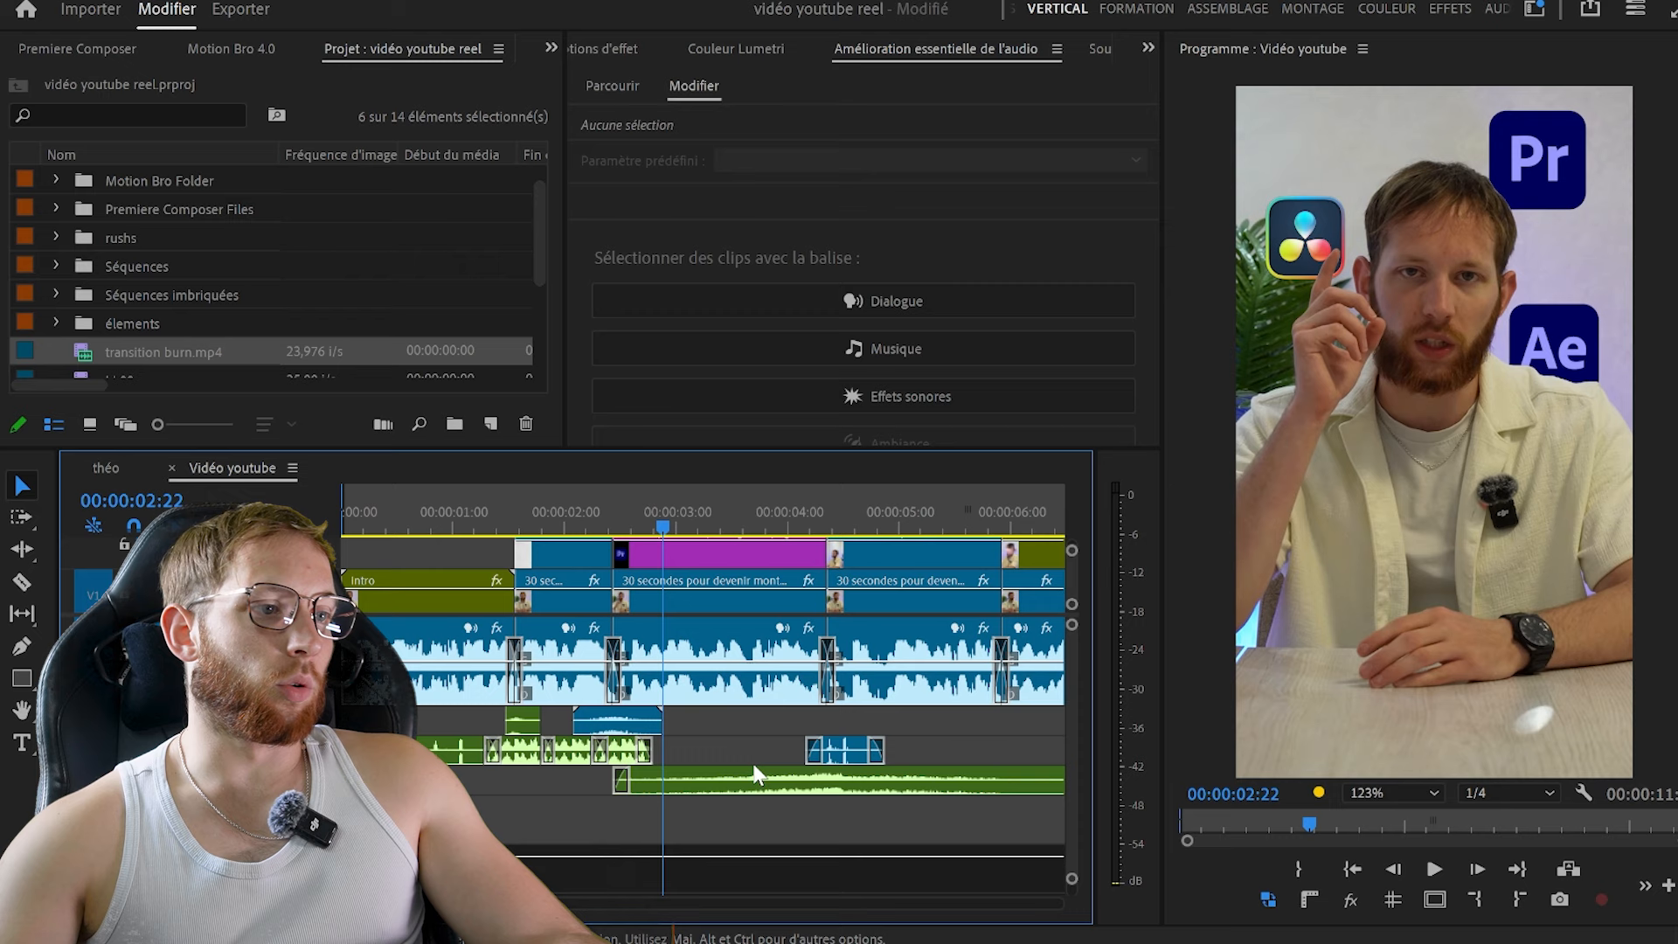
key(minus)
drag(449, 527, 348, 544)
key(equal)
key(equal)
key(equal)
key(equal)
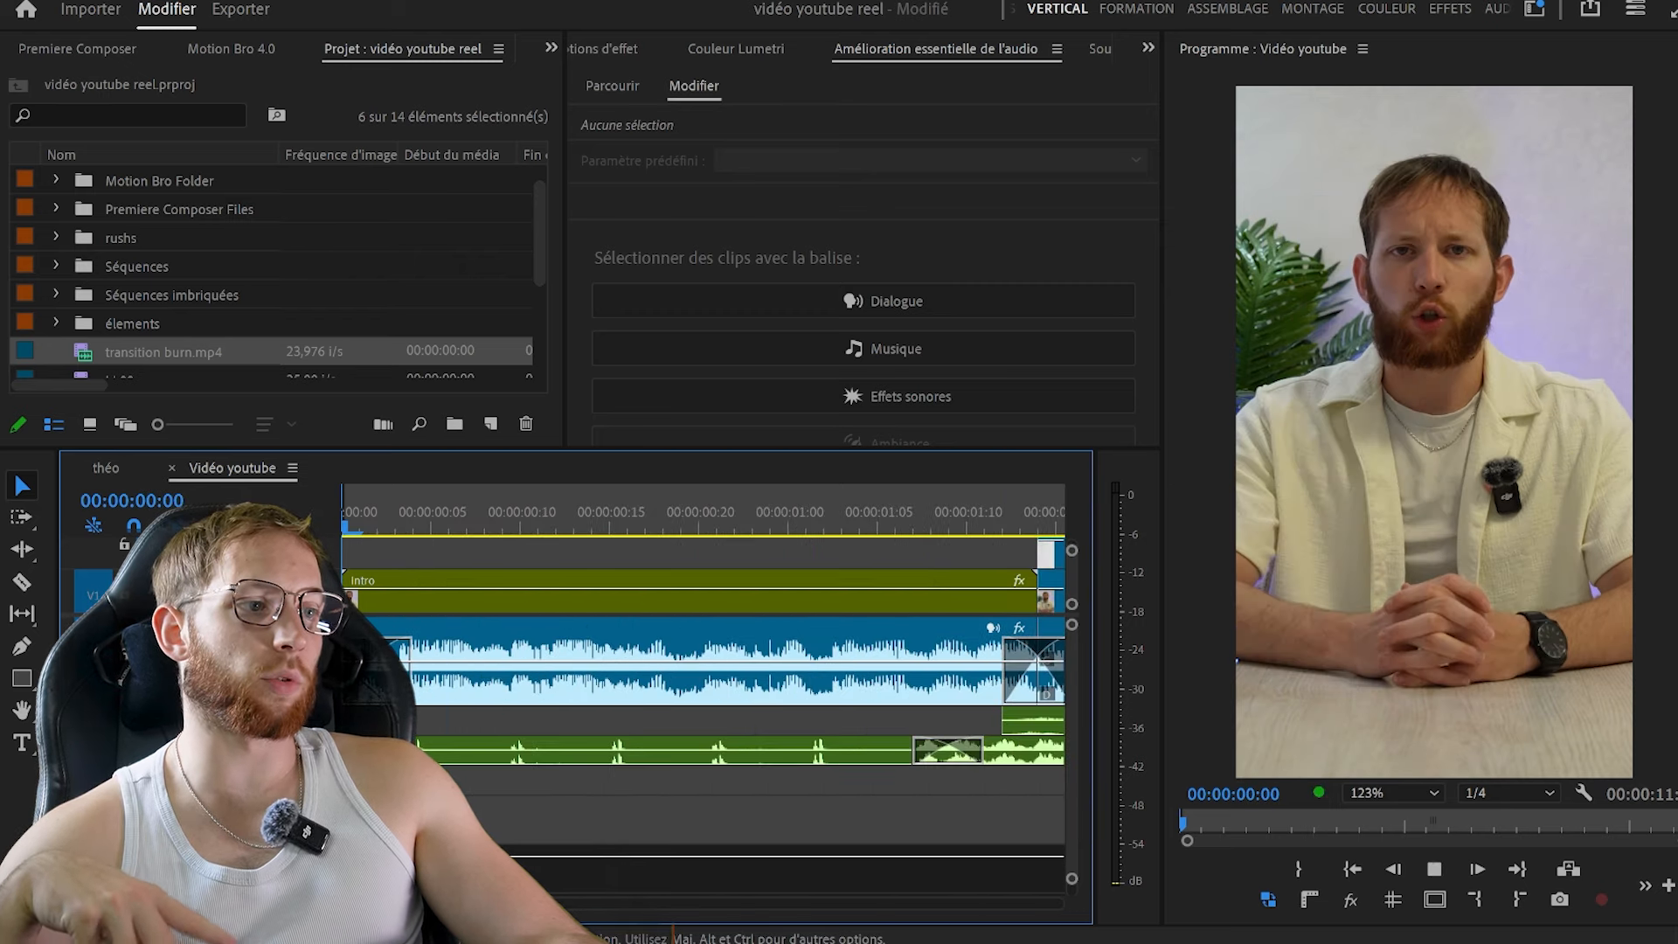
key(space)
key(space)
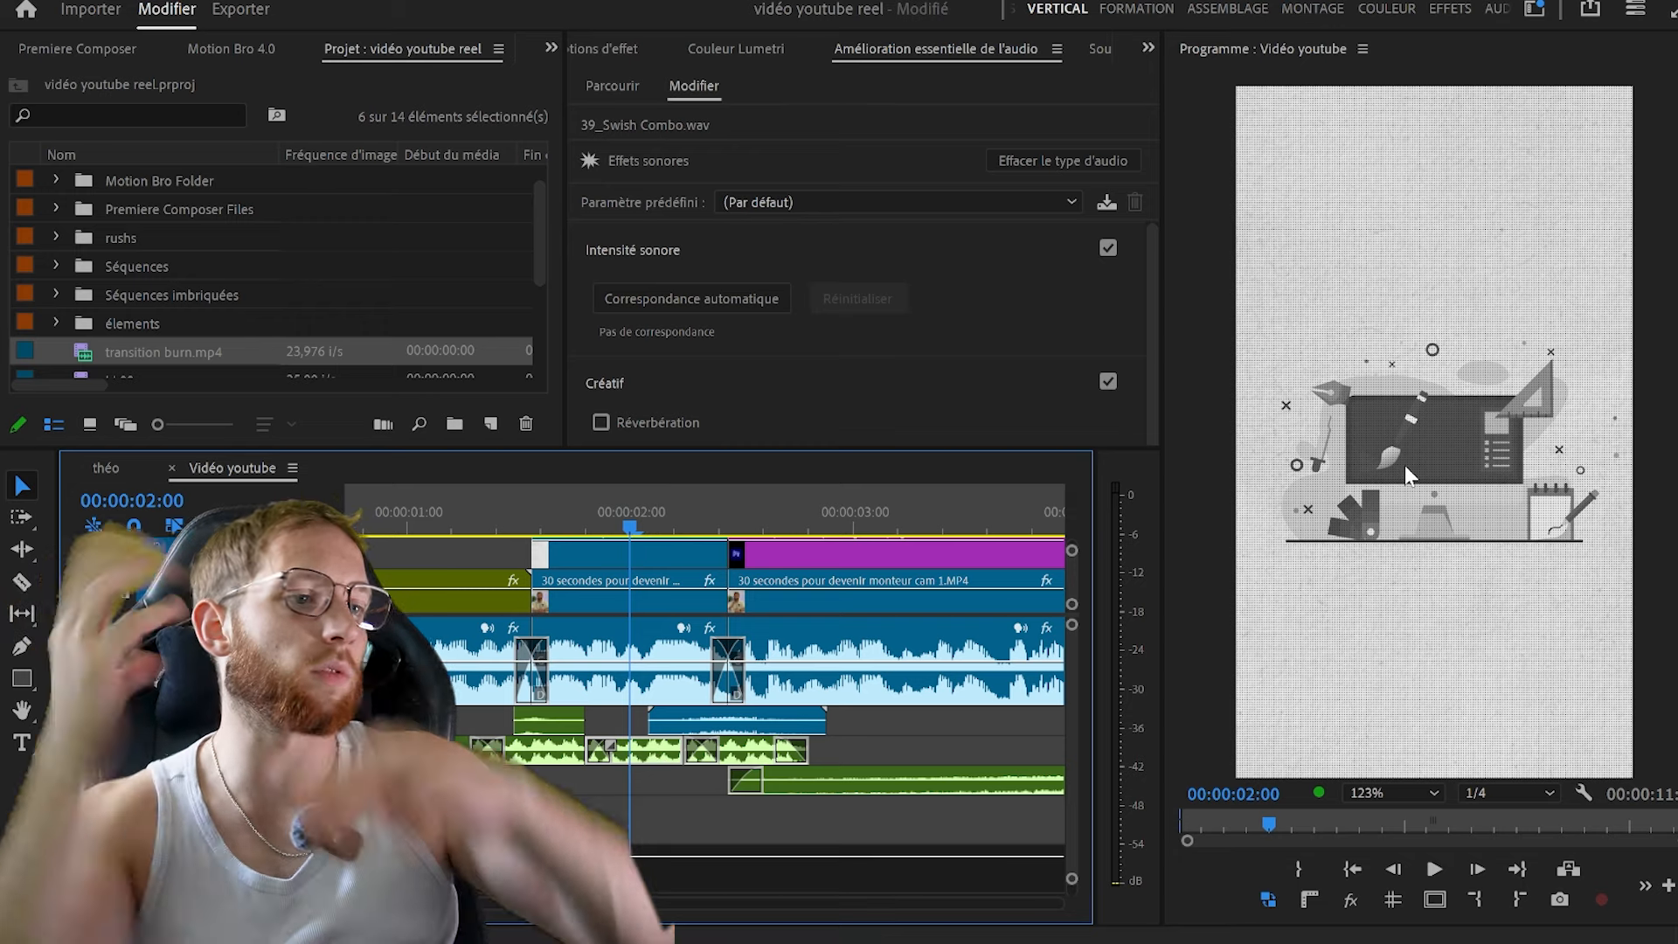
Raise the system volume and play the sequence from about 00:00:02:20 to check the sound effects against the picture
click(778, 500)
click(876, 743)
key(minus)
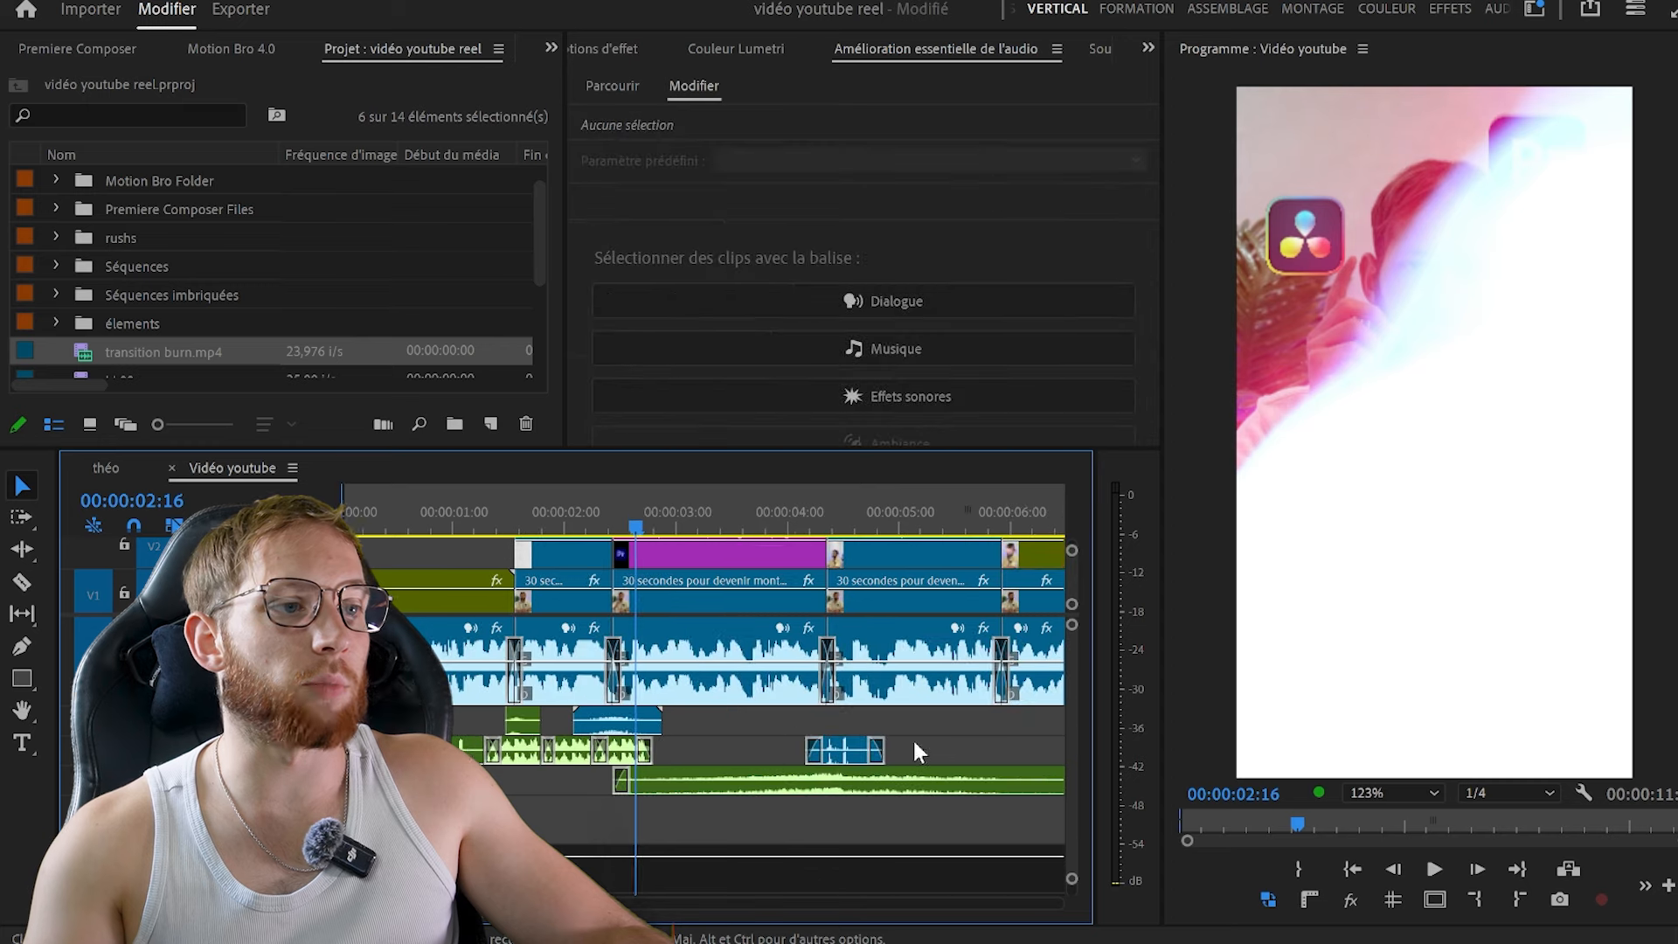
key(minus)
click(804, 721)
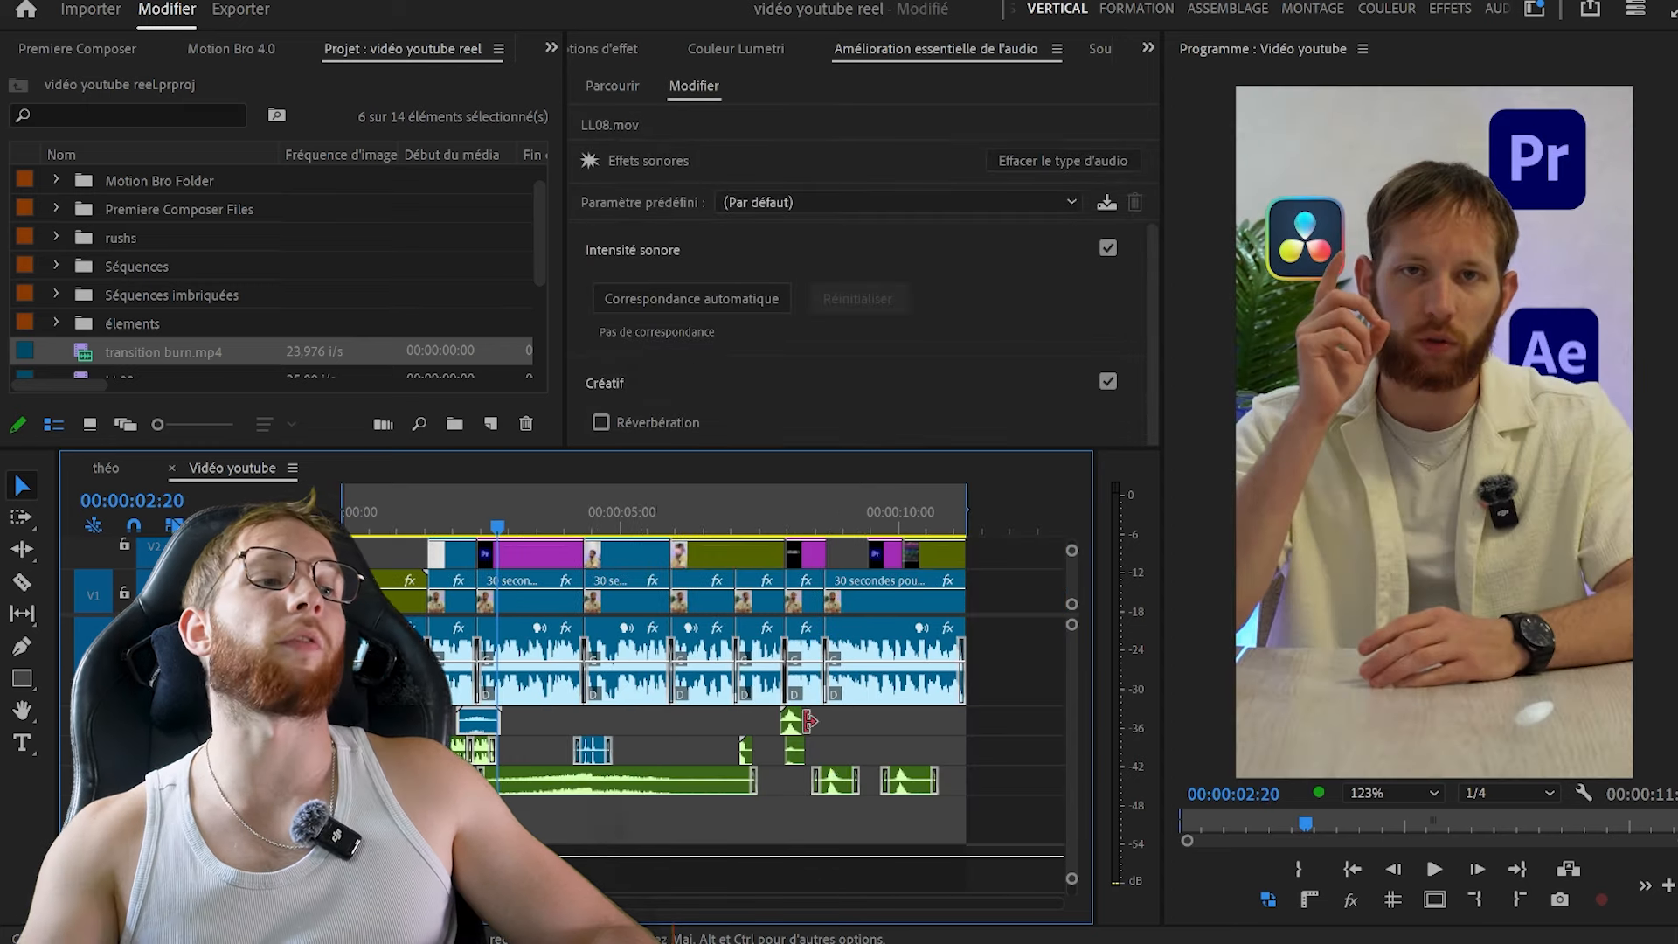
click(884, 741)
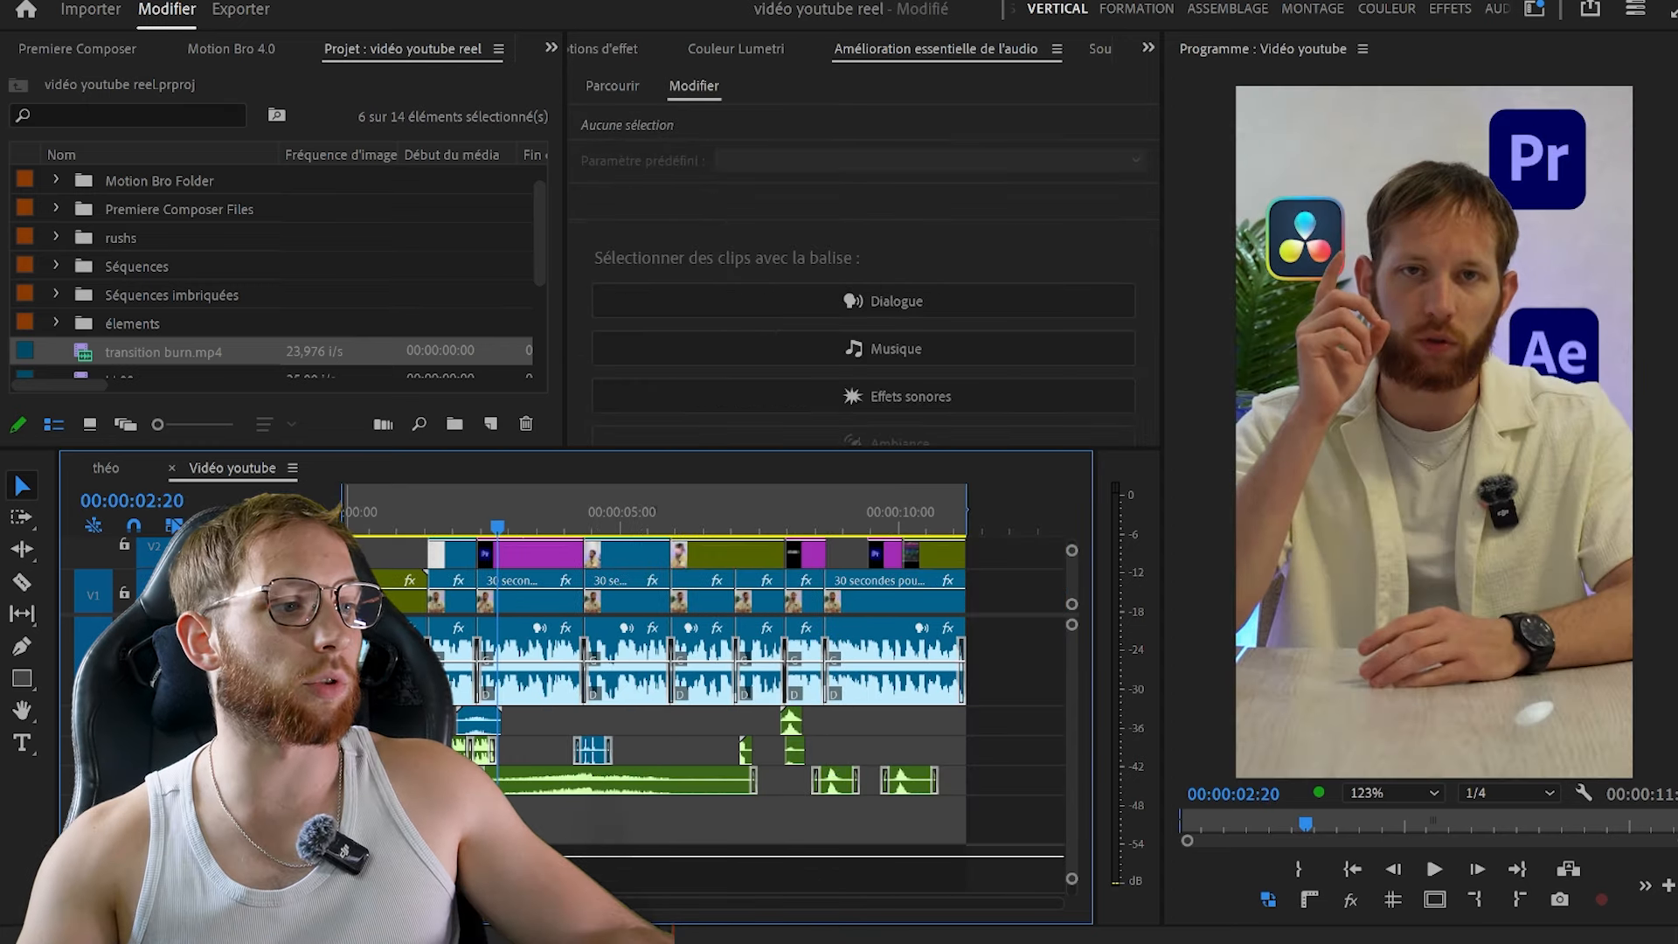
key(XF86AudioRaiseVolume)
key(XF86AudioRaiseVolume)
key(XF86AudioRaiseVolume)
key(XF86AudioRaiseVolume)
key(space)
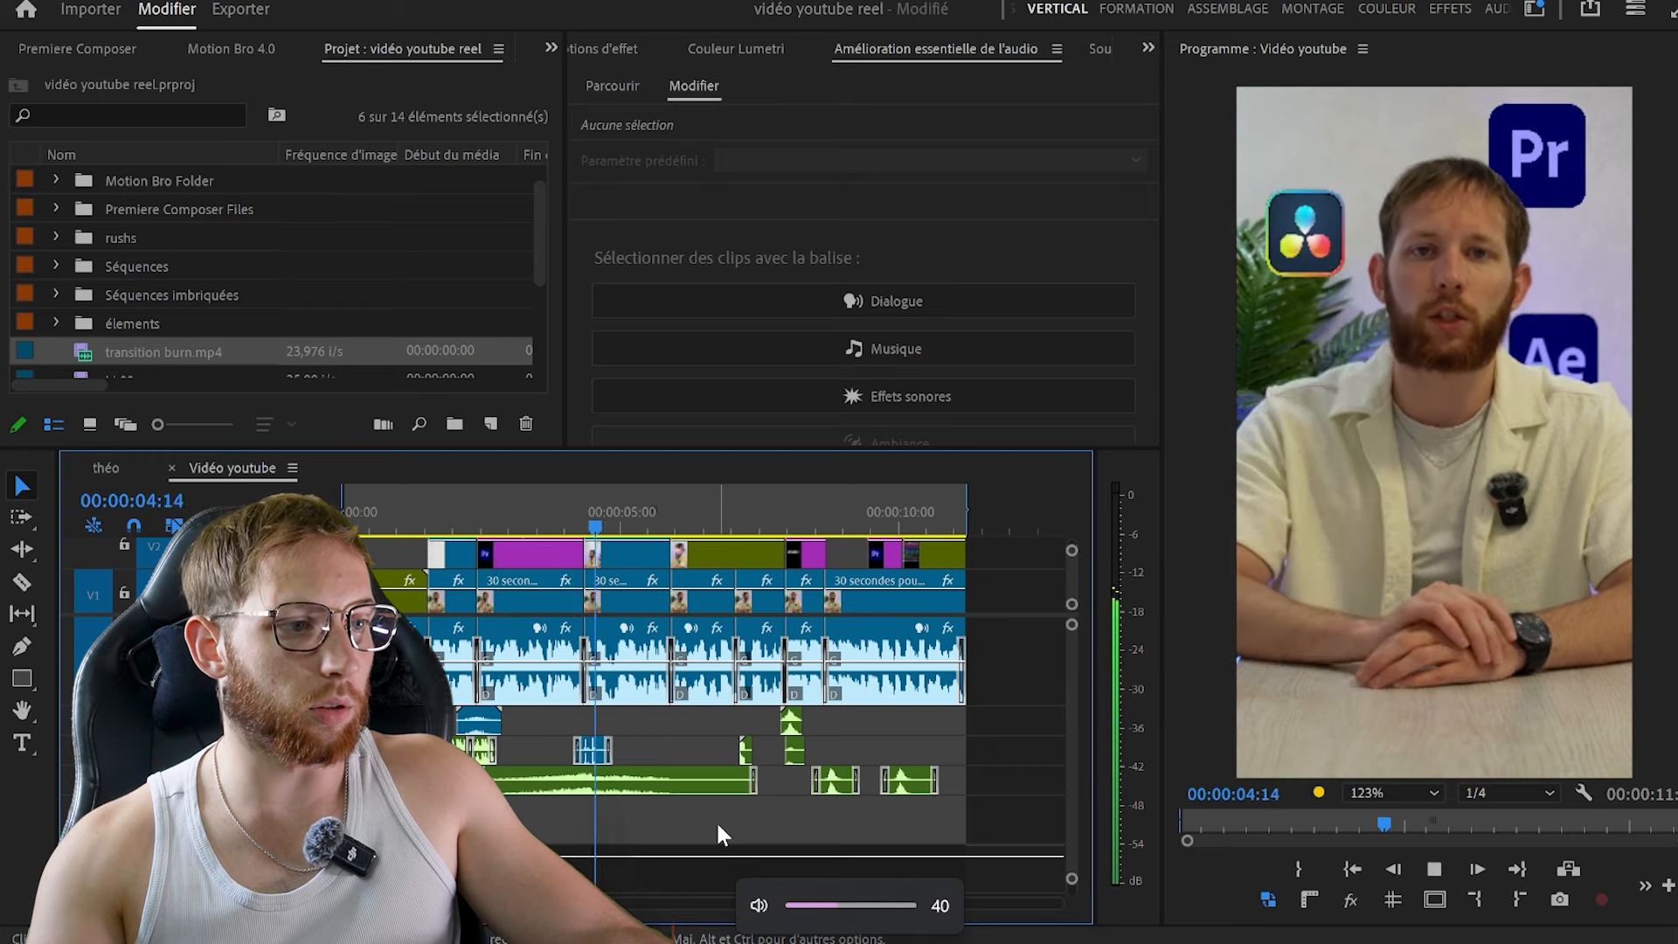
key(space)
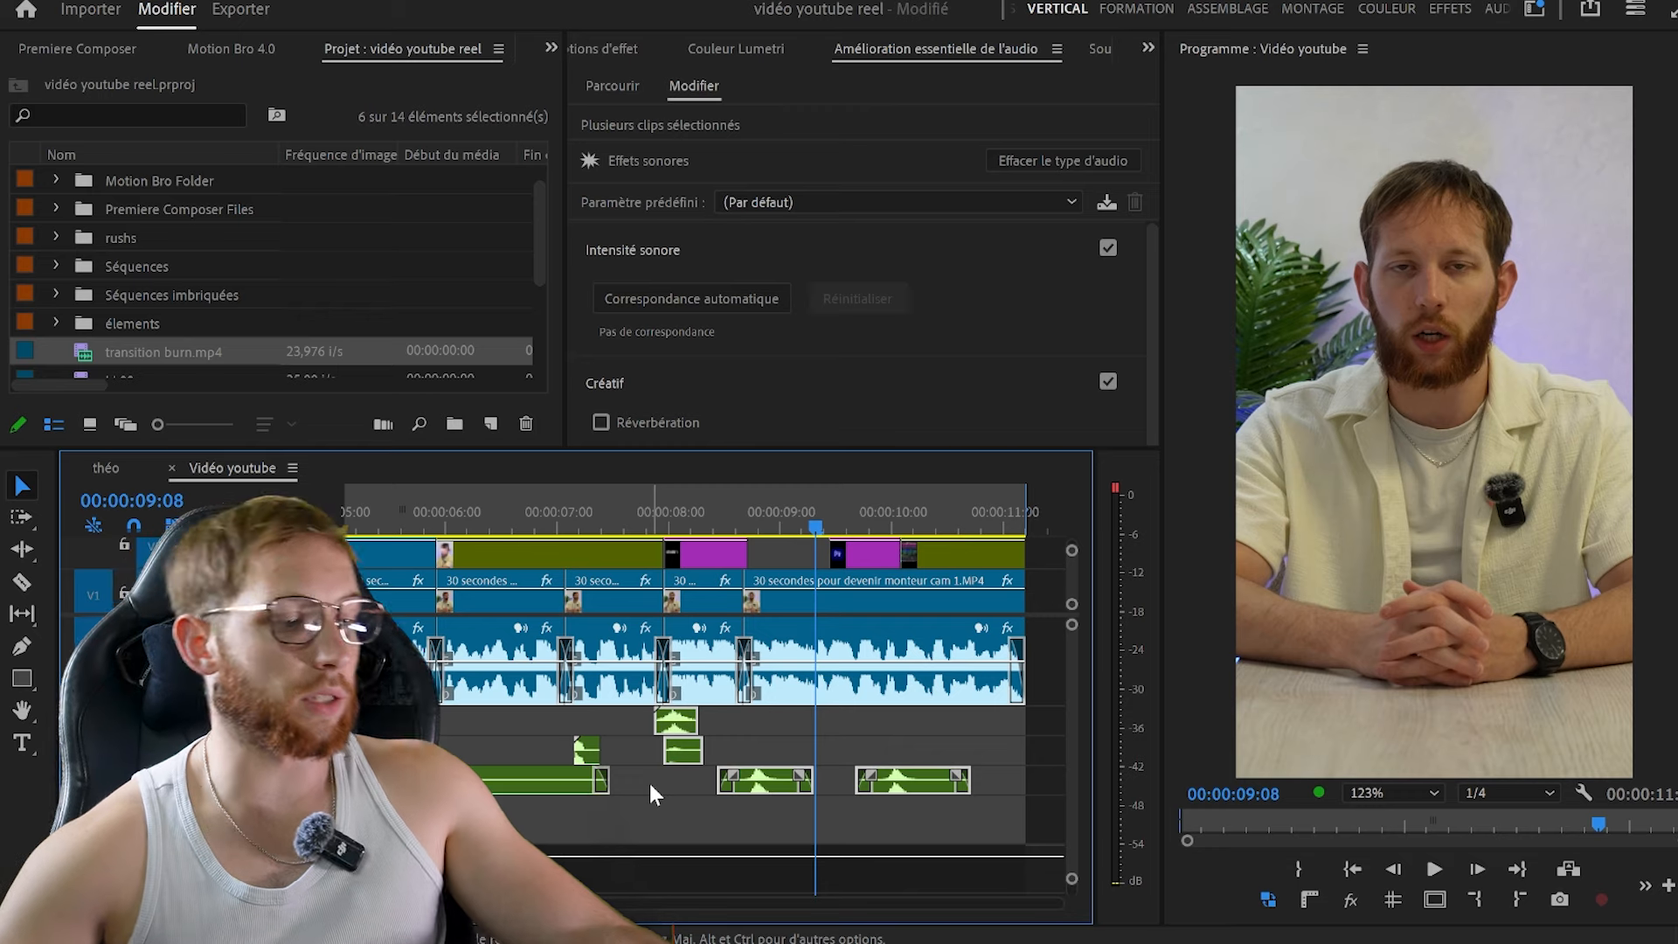
Lower the system volume and move the last Whoosh_4.mp3 clip directly below the dialogue, aligning its peak with the Pr logo at about 00:00:09:12
key(XF86AudioLowerVolume)
key(XF86AudioLowerVolume)
key(XF86AudioLowerVolume)
key(XF86AudioLowerVolume)
key(XF86AudioLowerVolume)
key(XF86AudioLowerVolume)
key(XF86AudioLowerVolume)
key(XF86AudioLowerVolume)
click(897, 753)
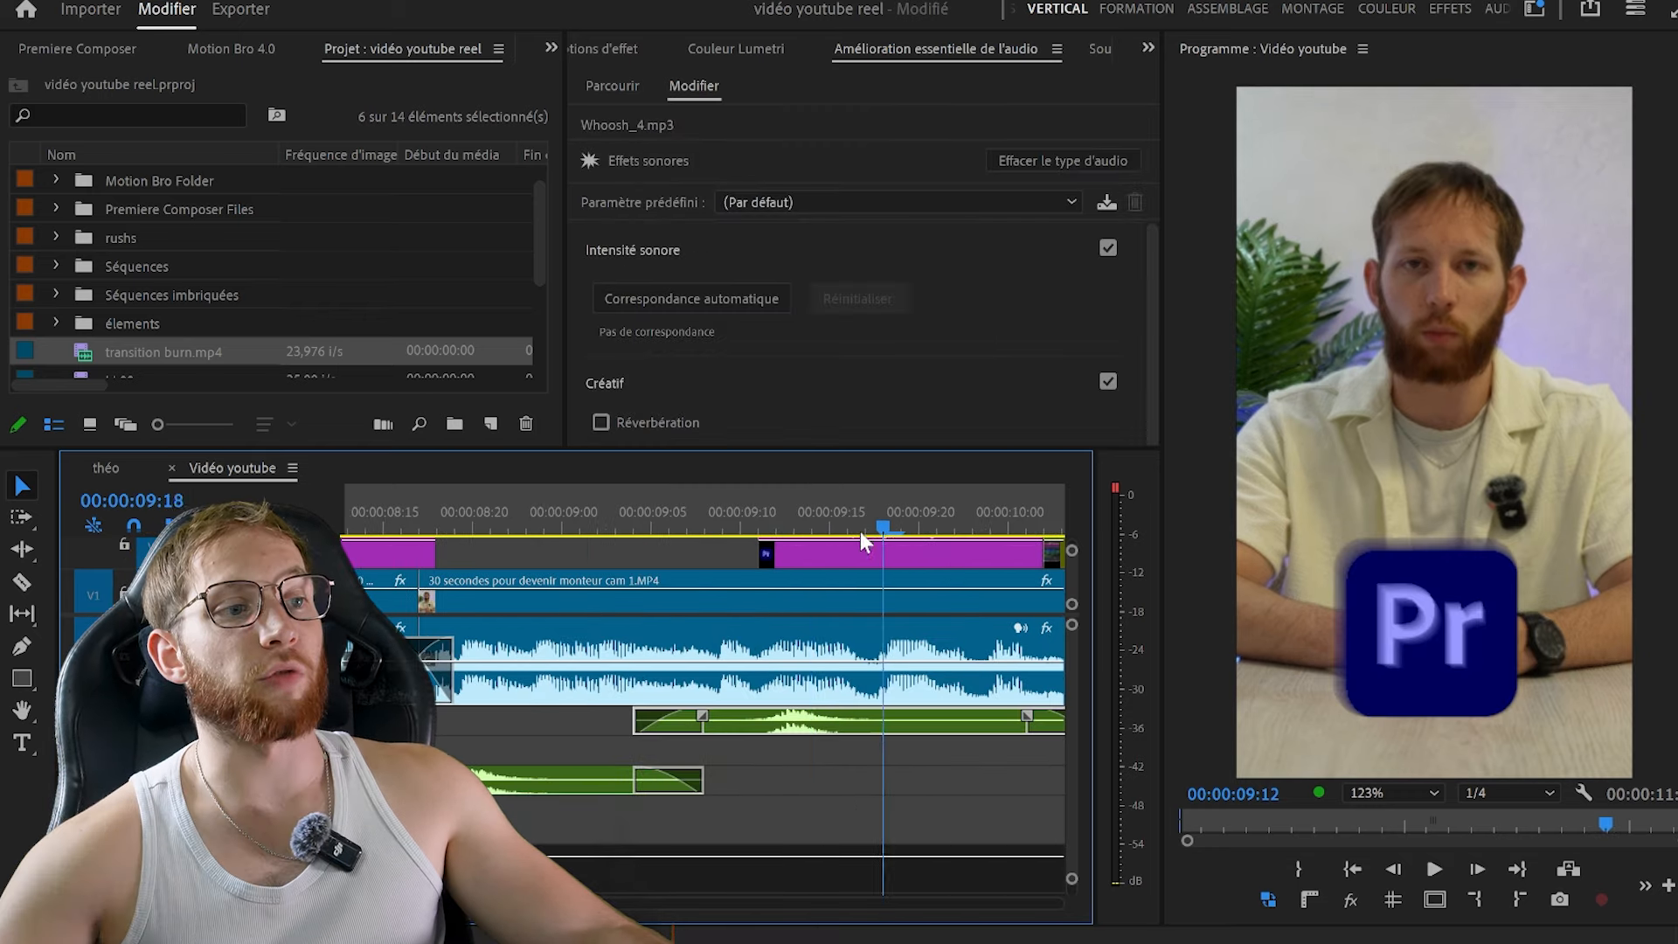
scroll(691, 689, down, 2)
key(minus)
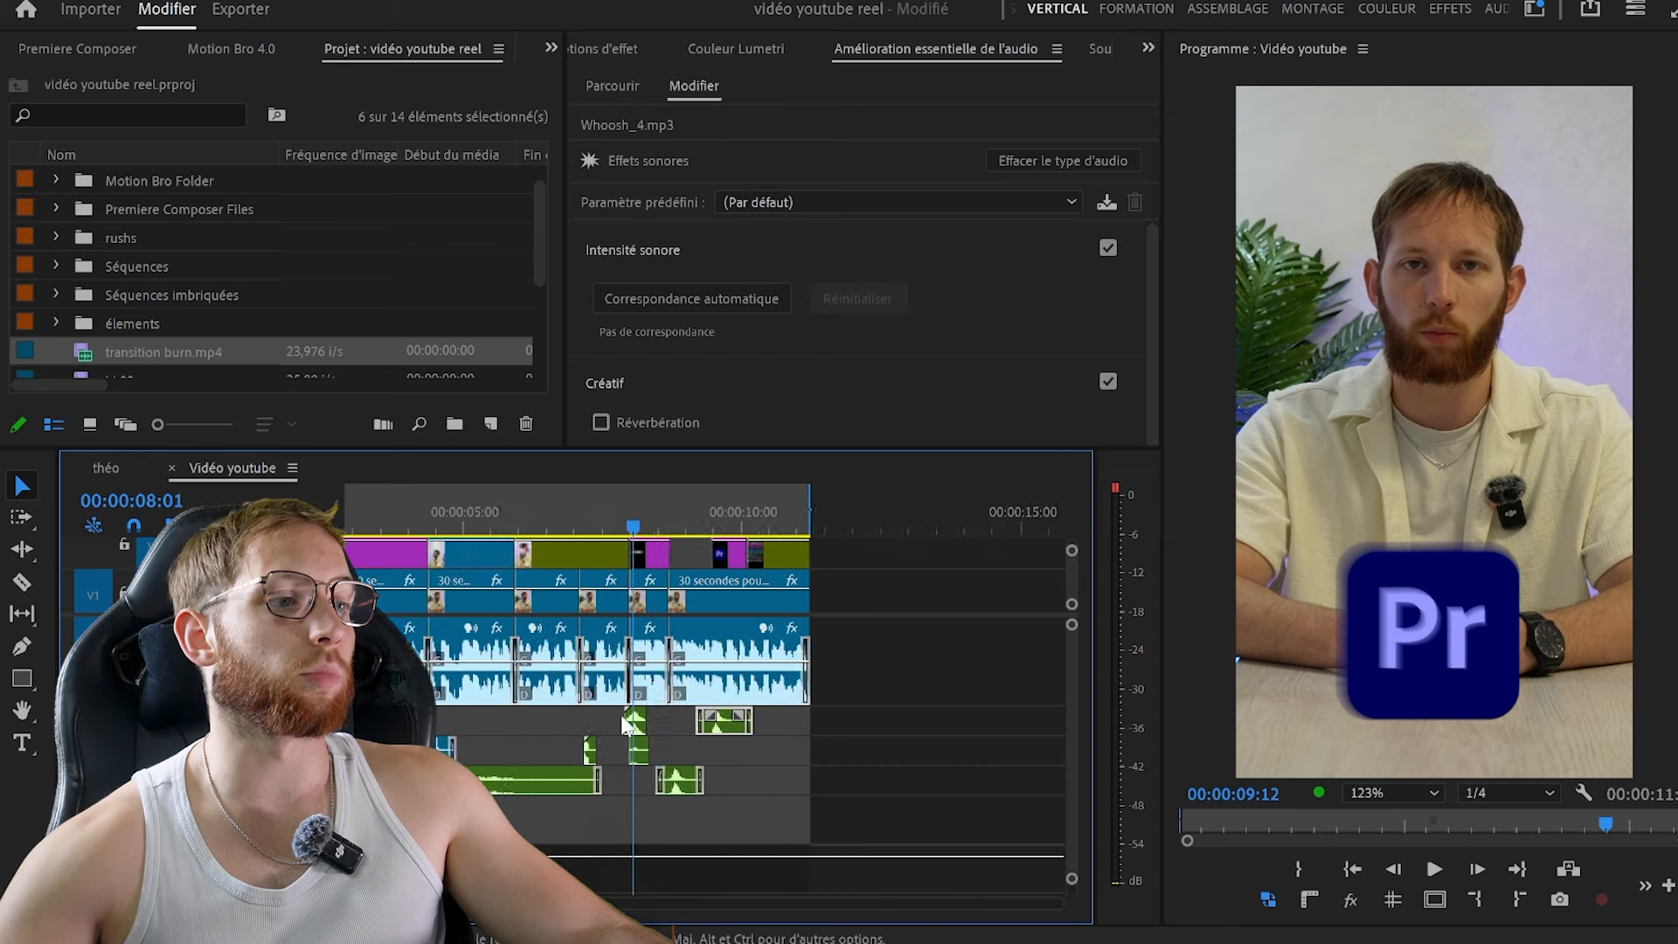
Check the sound effects under the ETAPE 1 title around 00:00:08:05
key(equal)
key(equal)
key(equal)
drag(700, 514, 830, 544)
drag(655, 545, 776, 540)
key(minus)
key(minus)
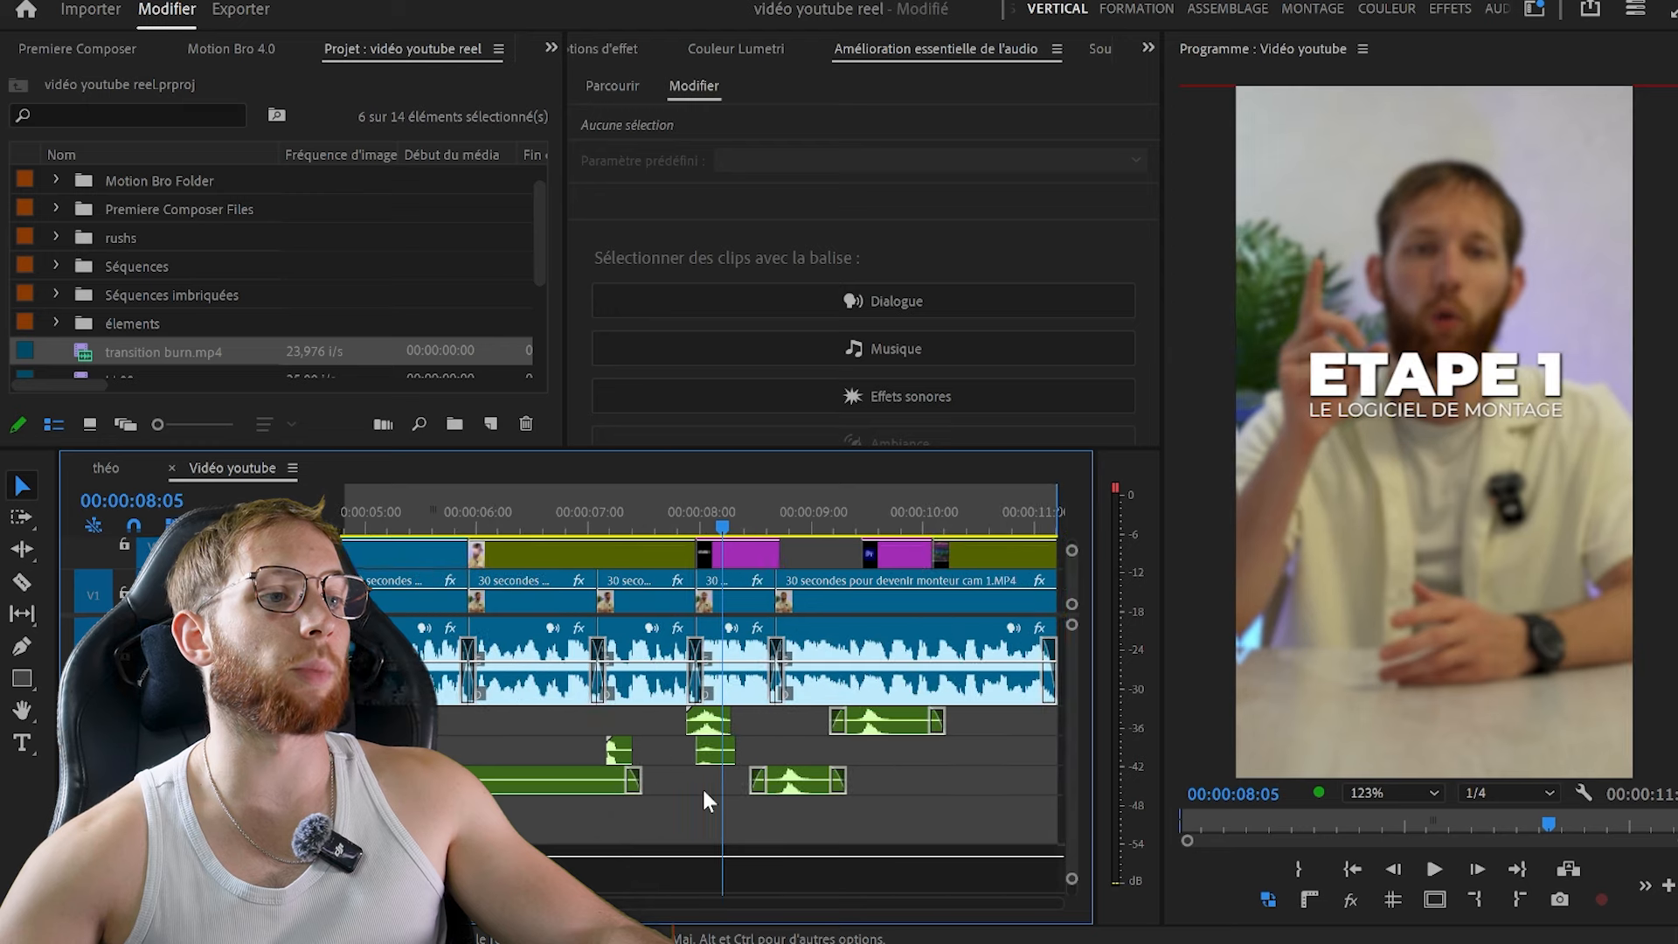
Move the other Whoosh_4.mp3 clip to the track directly below the dialogue, at the cut at about 00:00:05:22
click(460, 507)
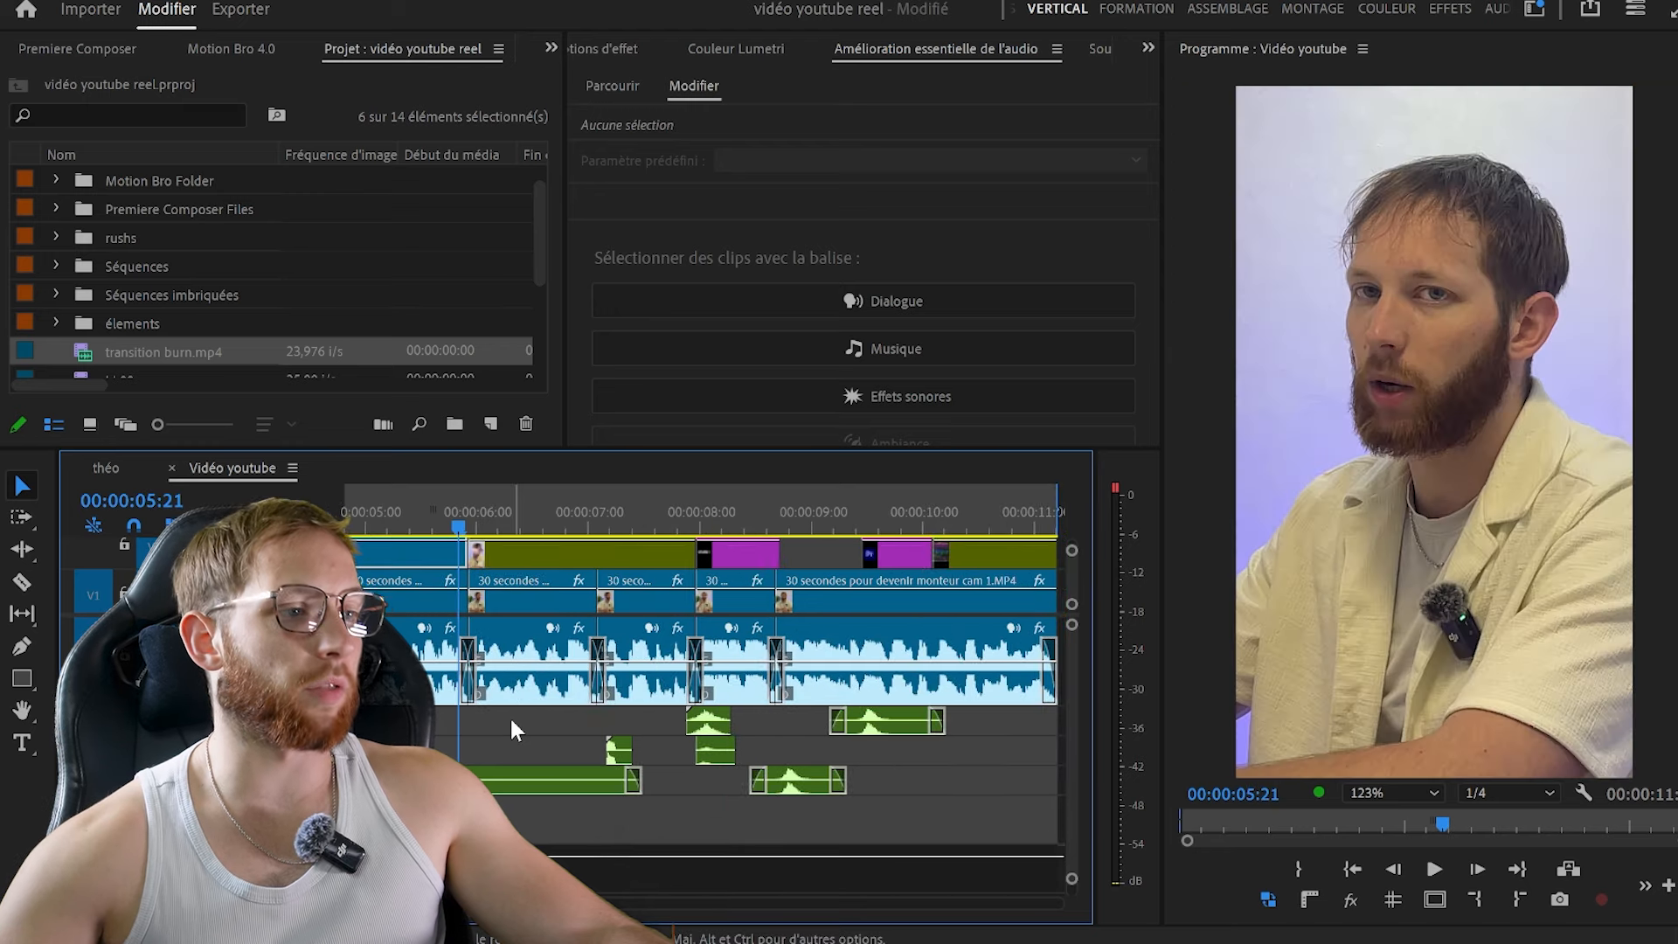
scroll(612, 735, up, 3)
click(1024, 785)
mouse_move(736, 749)
mouse_down()
mouse_move(720, 728)
mouse_move(772, 751)
mouse_move(762, 726)
mouse_move(726, 724)
mouse_up()
key(equal)
key(equal)
click(726, 518)
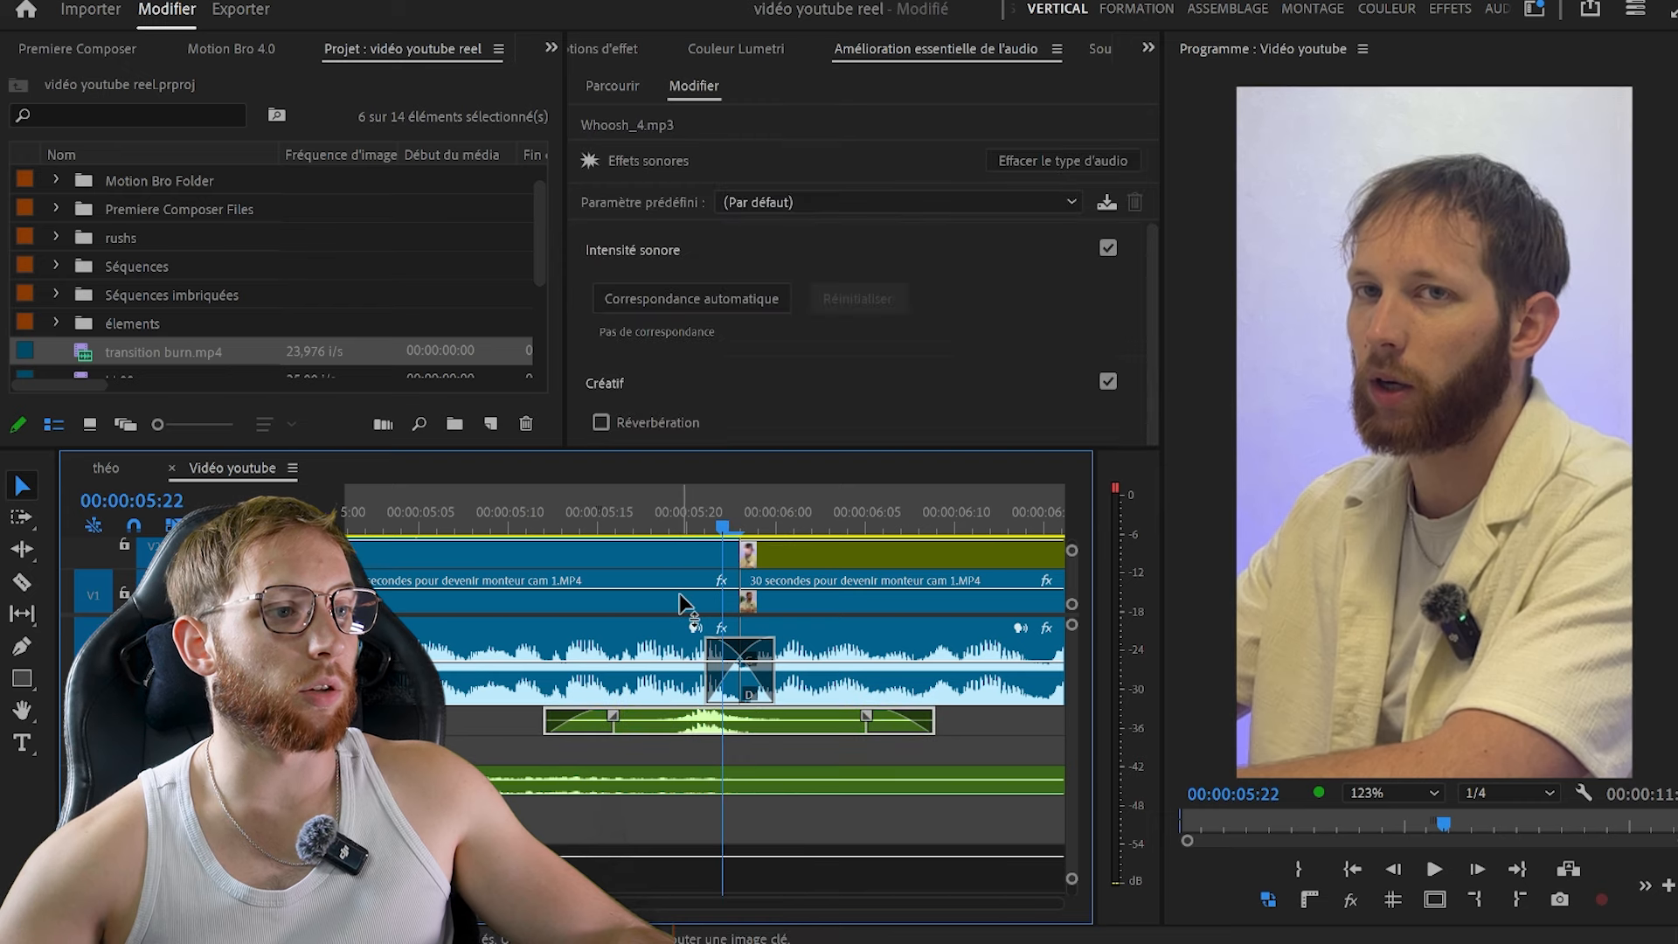
Move the Whoosh_4.mp3 clip to the earlier cut, aligning its peak with about 00:00:04:09
key(minus)
key(minus)
drag(770, 723, 601, 722)
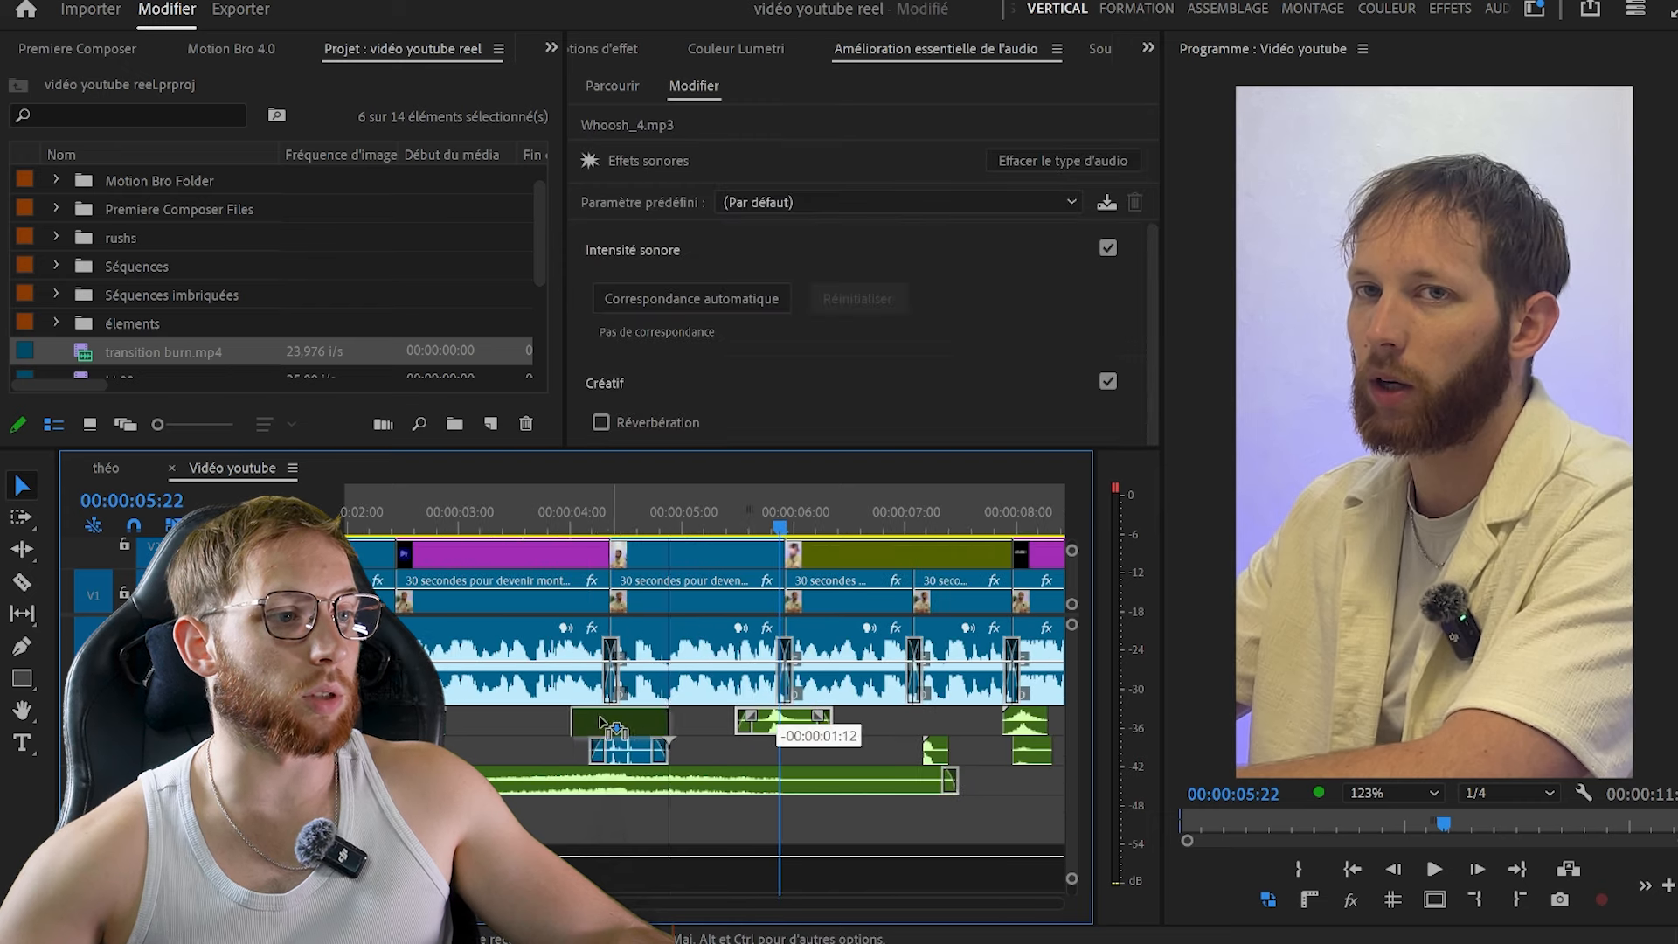
key(equal)
key(equal)
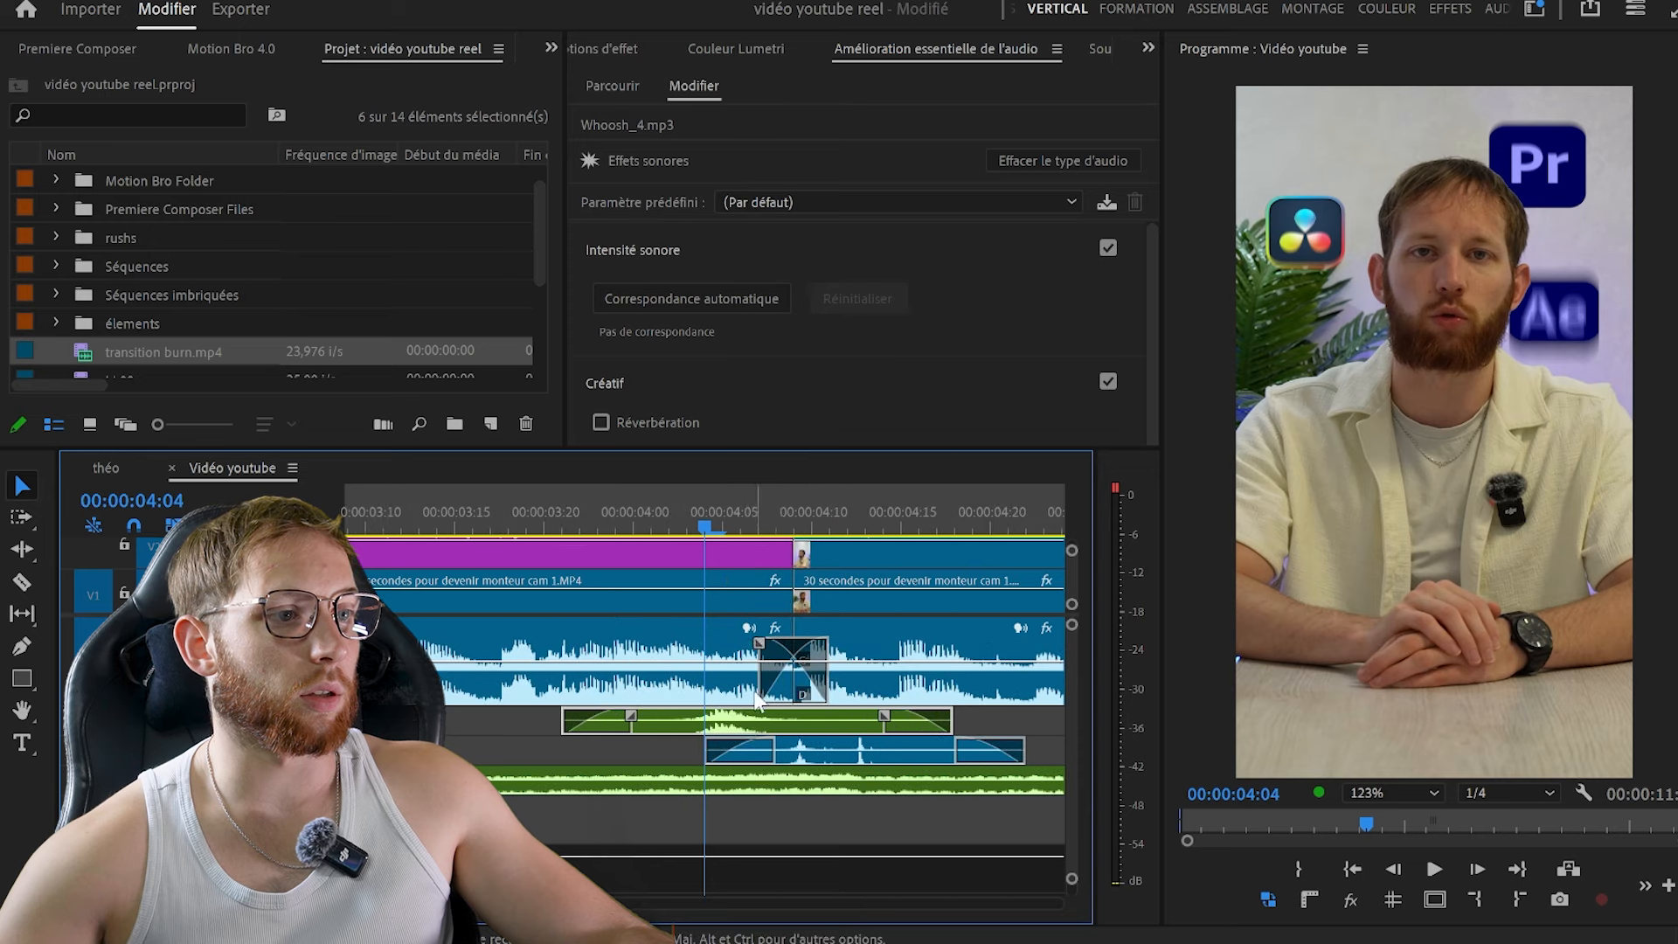
drag(746, 723, 817, 723)
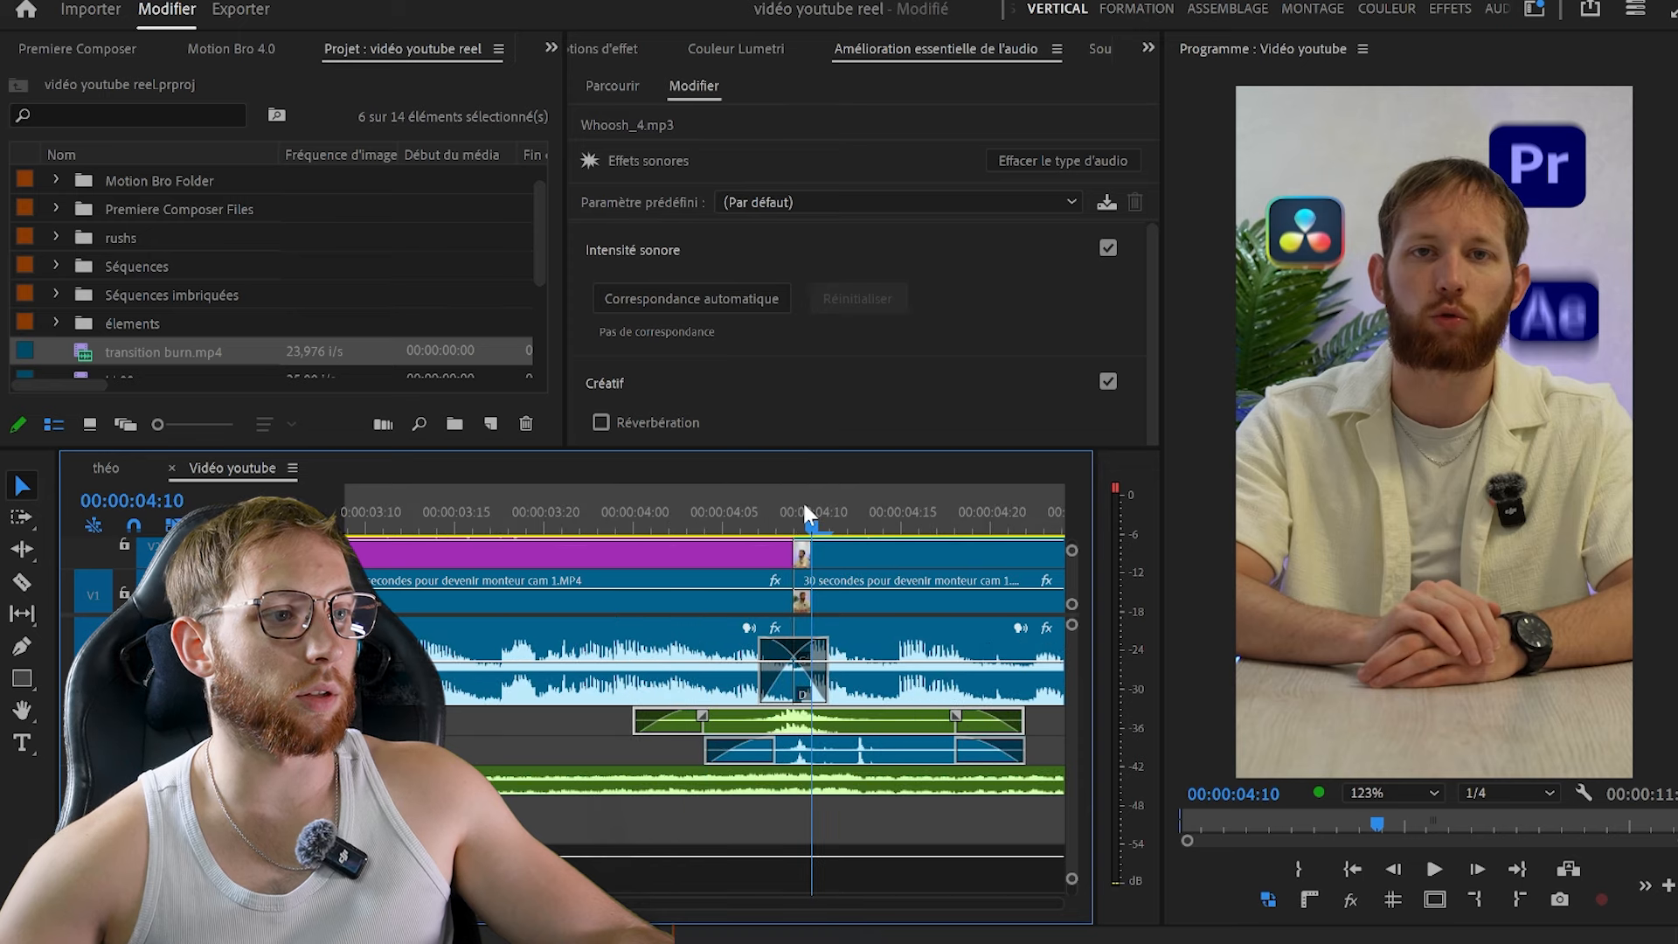
key(minus)
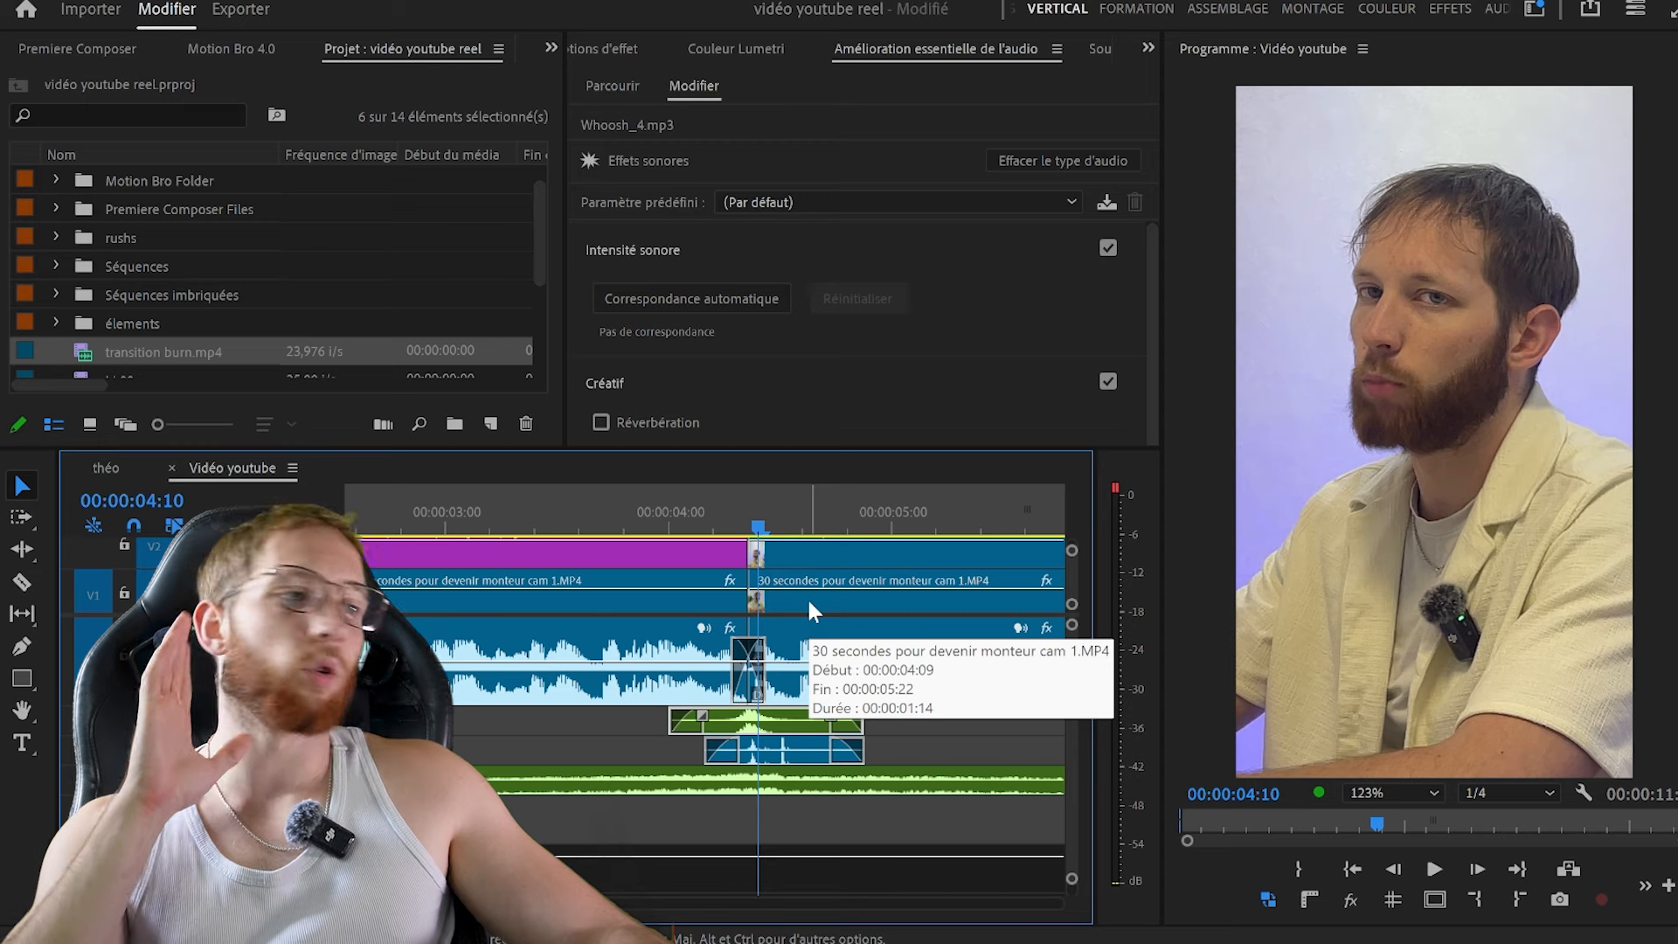
File the project's loose media clips into a bin and show all the video tracks of the sequence in the timeline
scroll(235, 306, down, 3)
drag(213, 244, 205, 214)
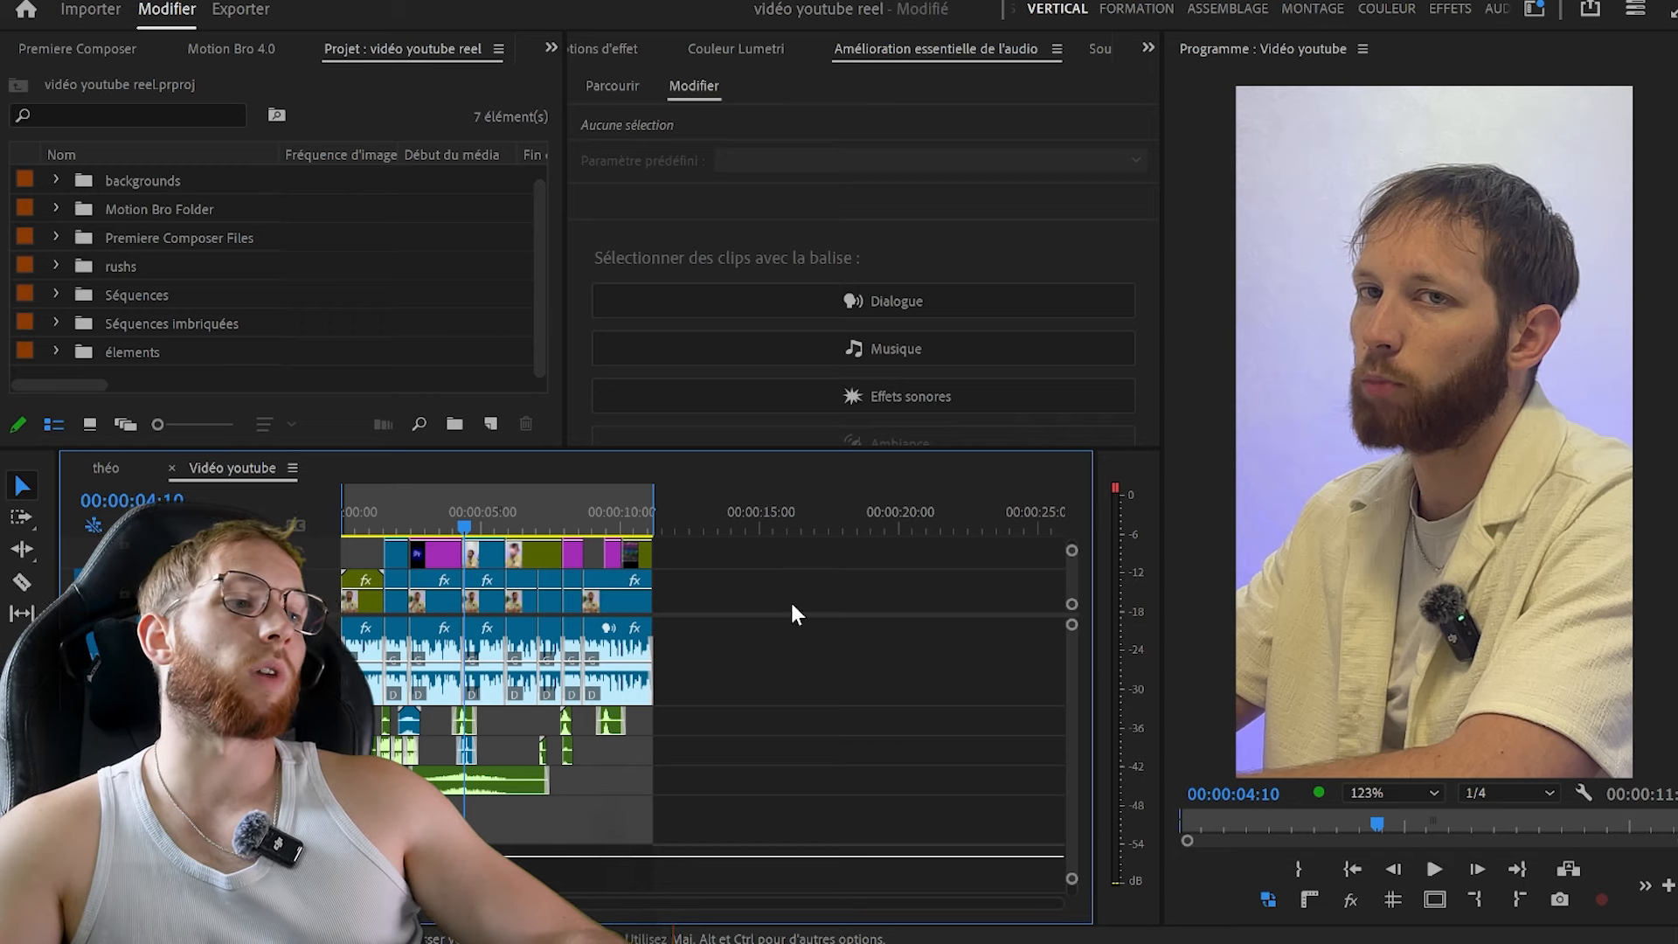
drag(743, 774, 743, 773)
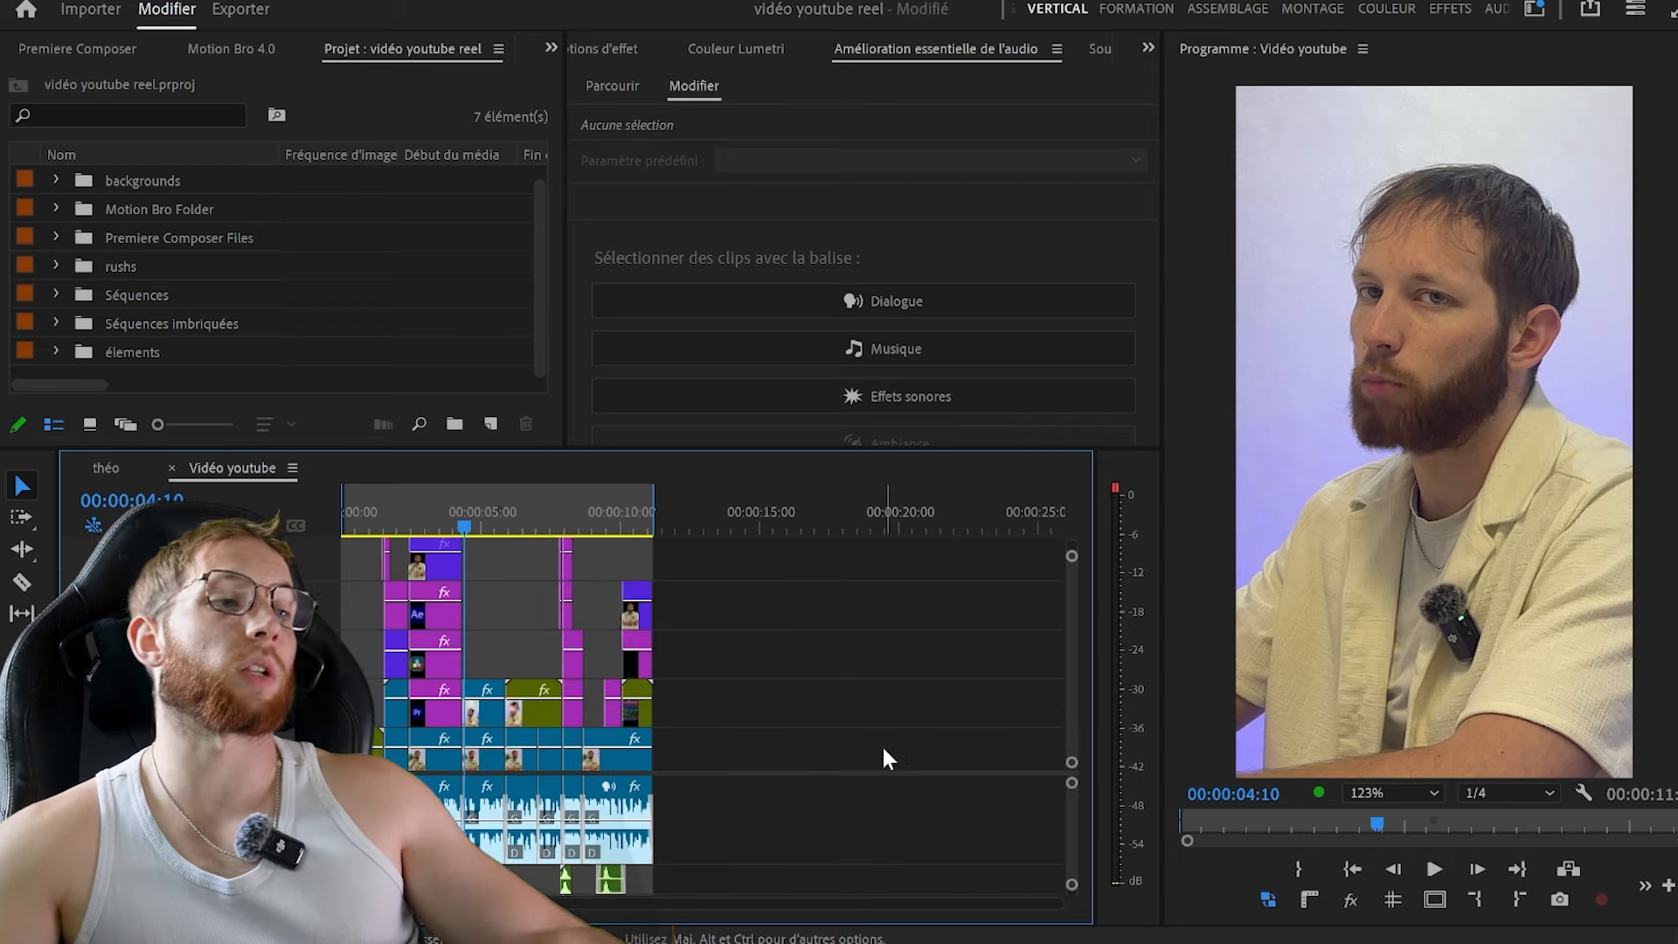
drag(352, 773, 351, 848)
key(backslash)
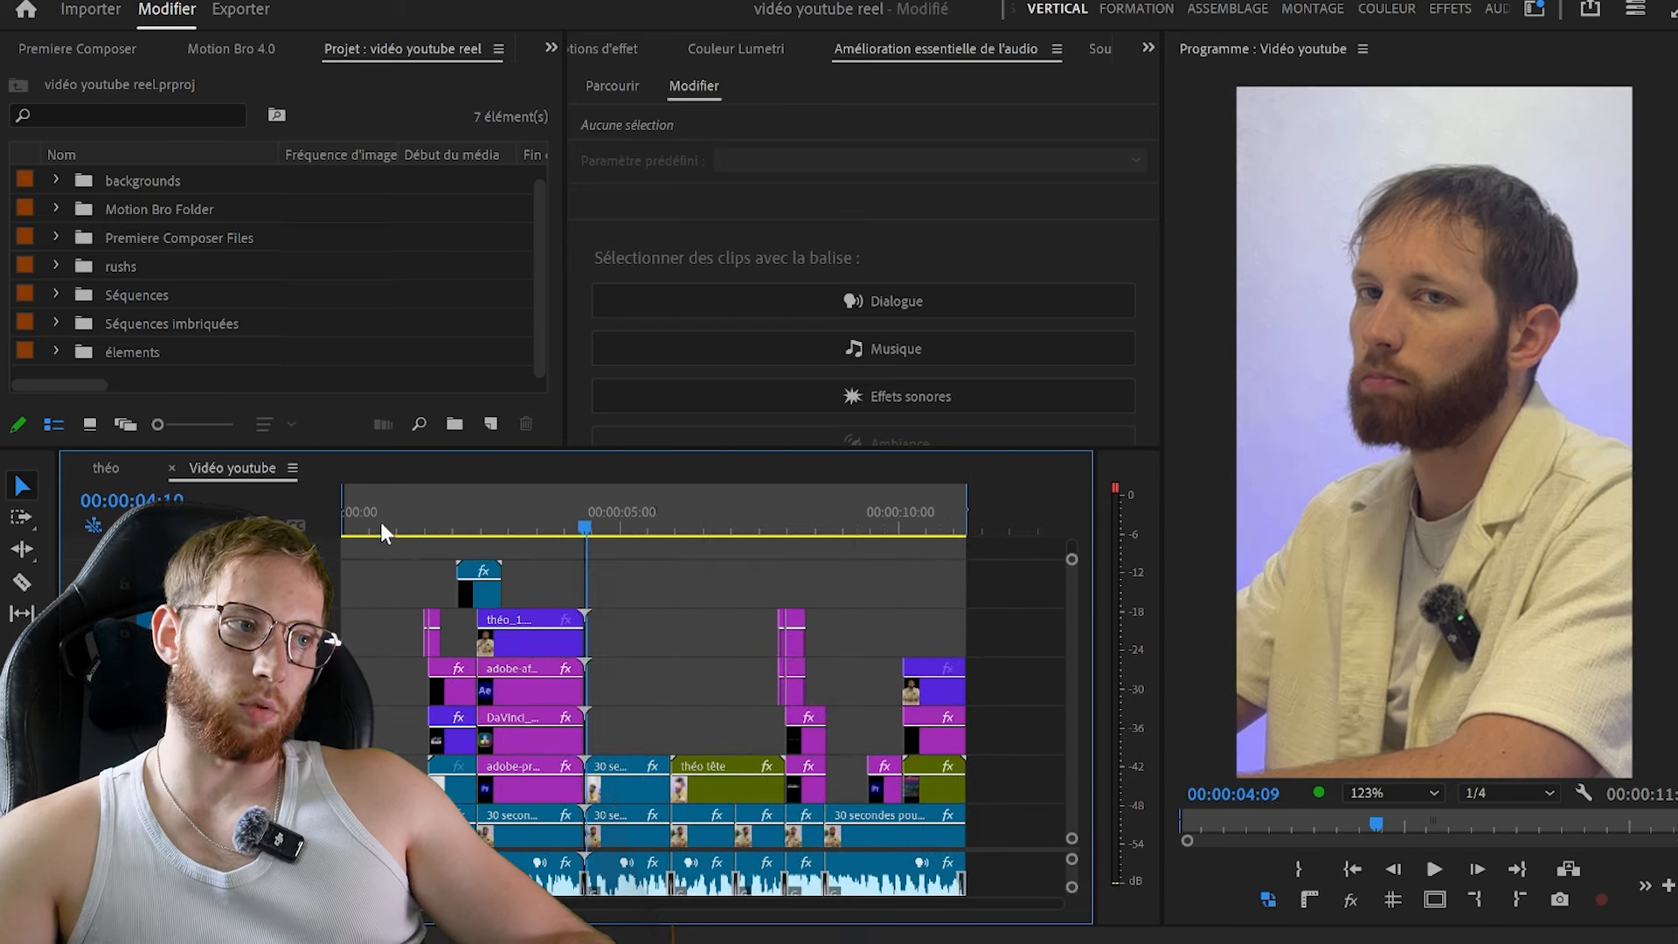
From the sequence's start, open the static transcription settings for the Vidéo youtube sequence
key(Home)
click(551, 48)
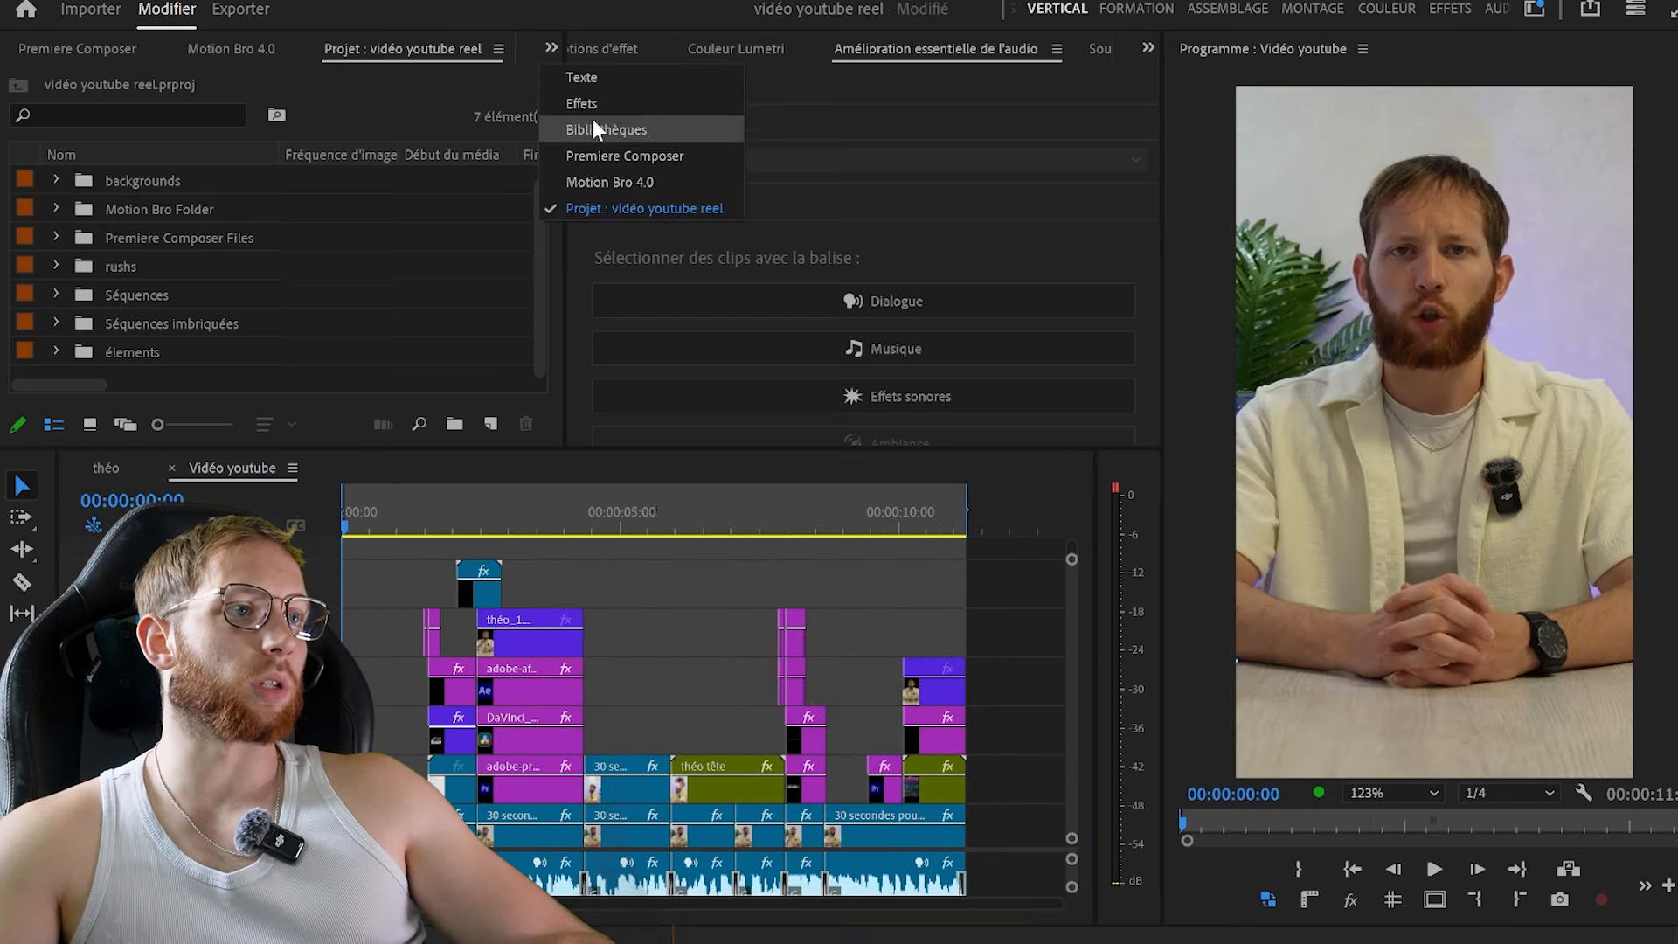
click(593, 67)
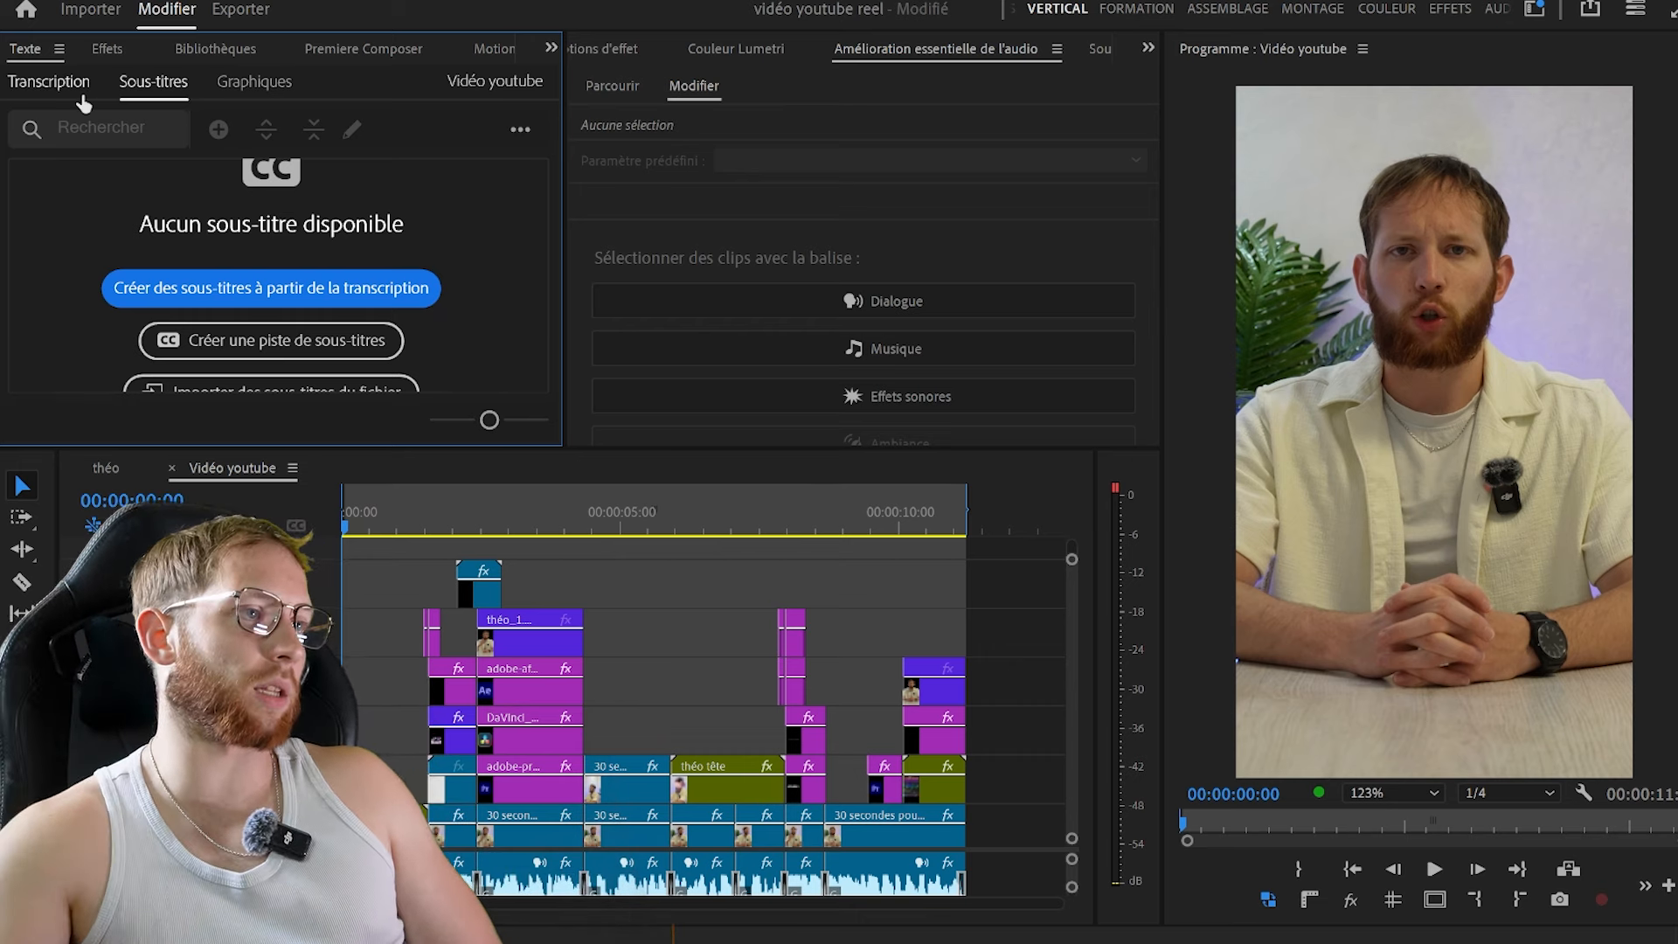
click(73, 95)
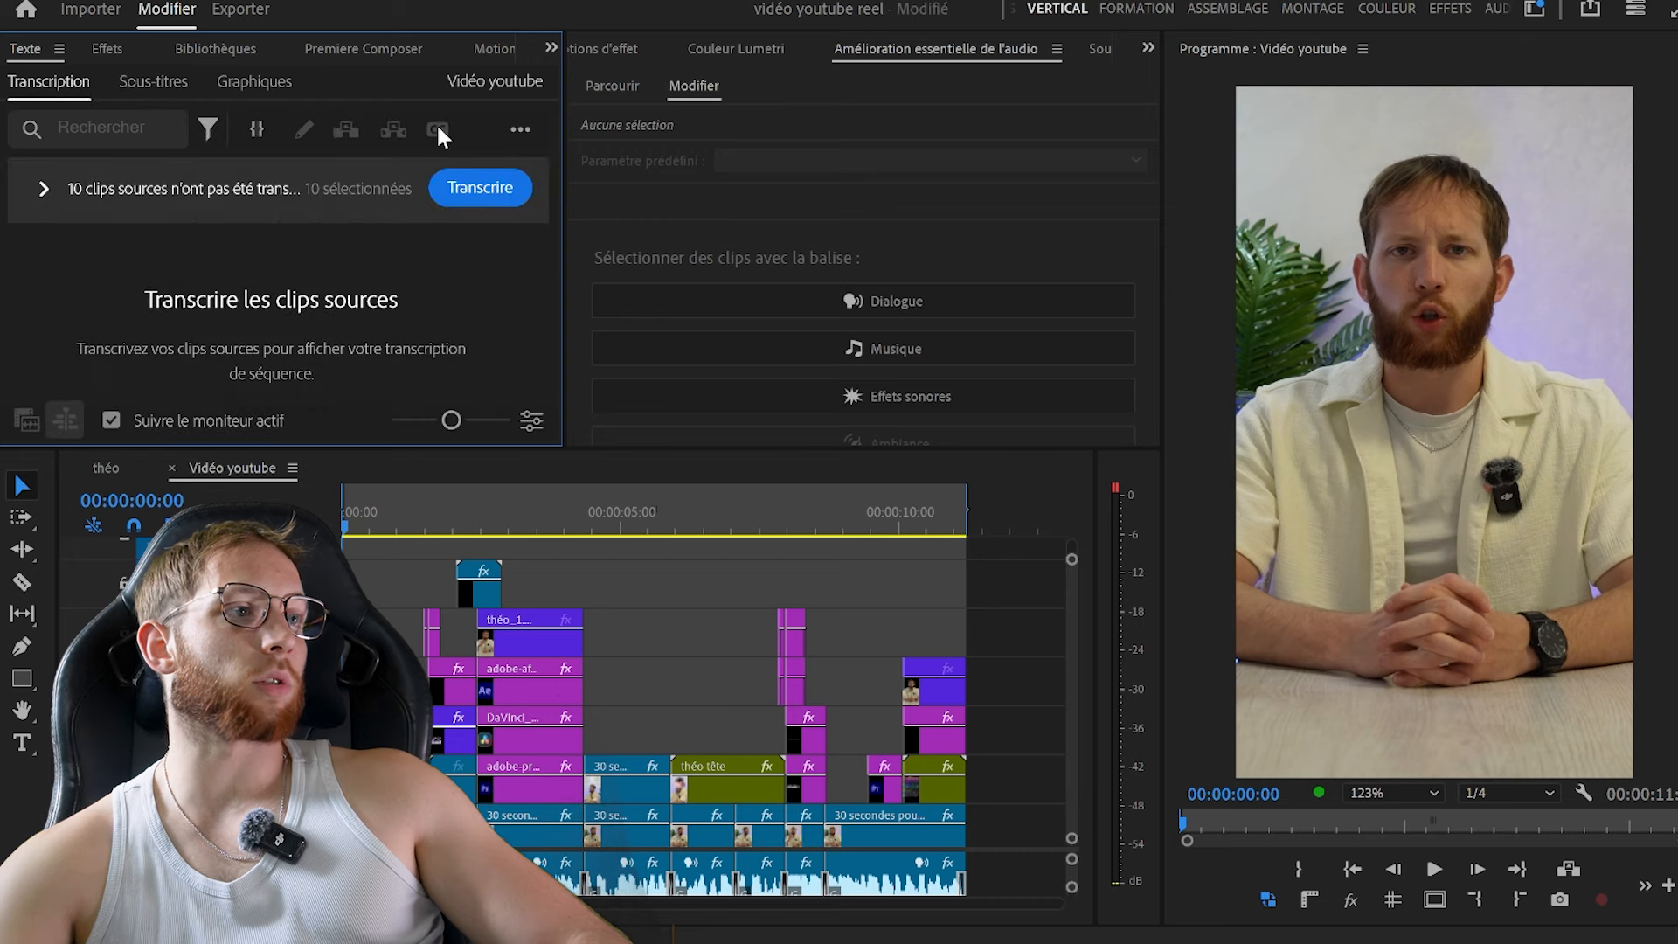
click(521, 129)
click(456, 298)
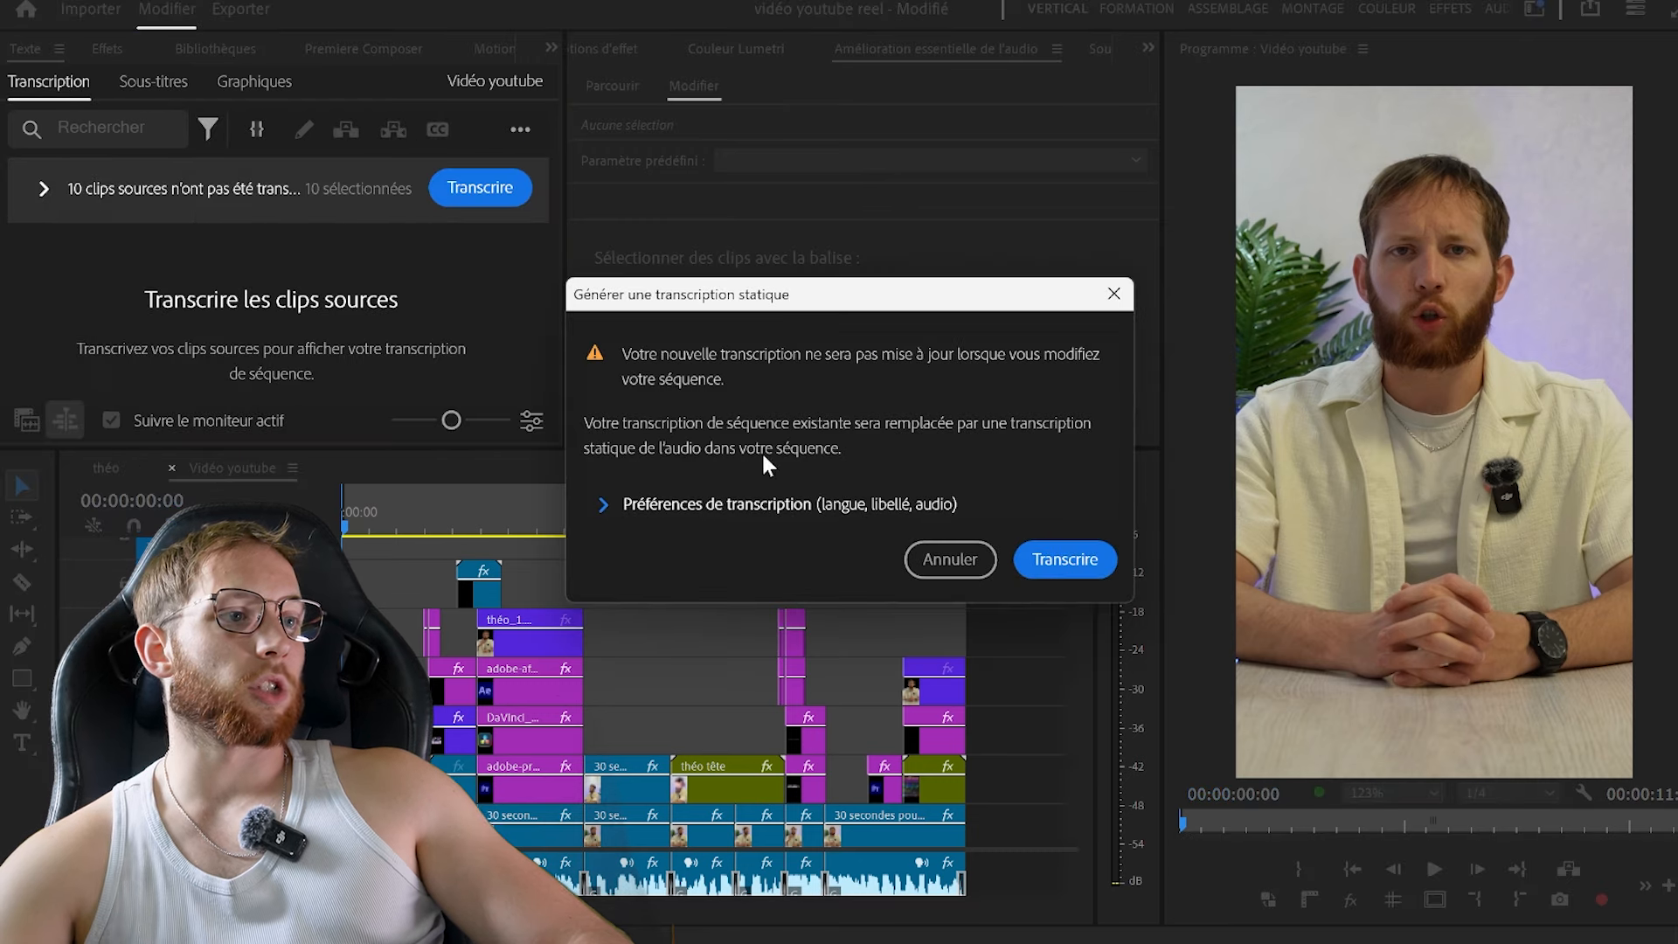
Set the transcription language to Français and transcribe the sequence's Mixage audio
click(738, 507)
click(674, 612)
scroll(754, 711, down, 5)
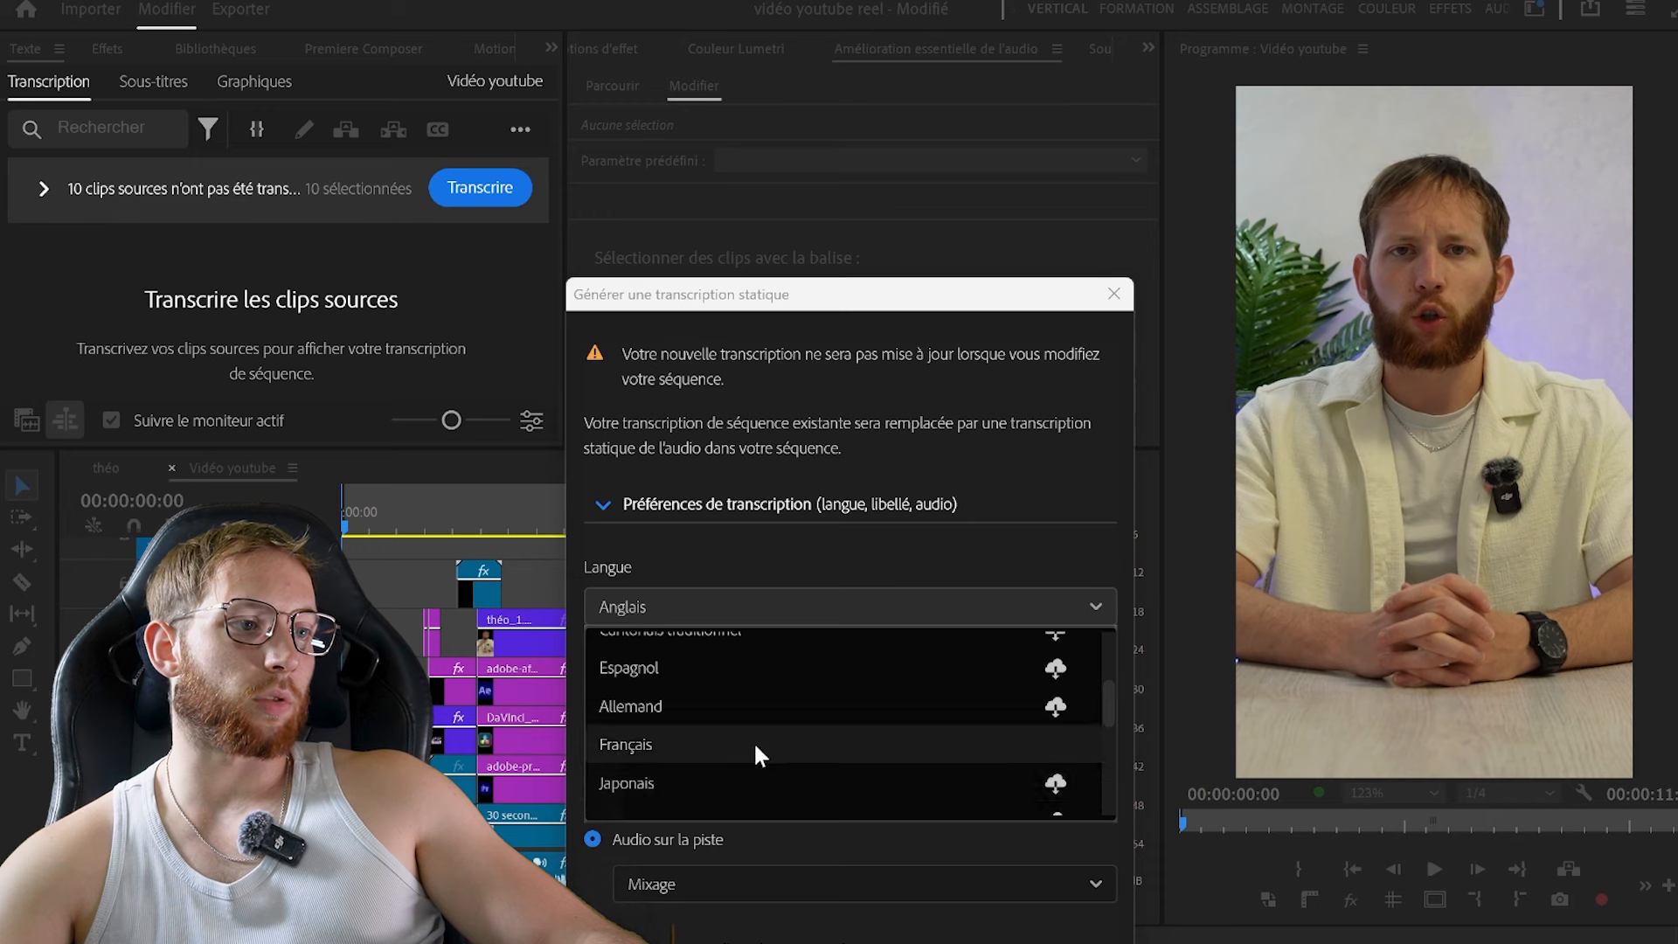
scroll(797, 739, up, 1)
click(749, 764)
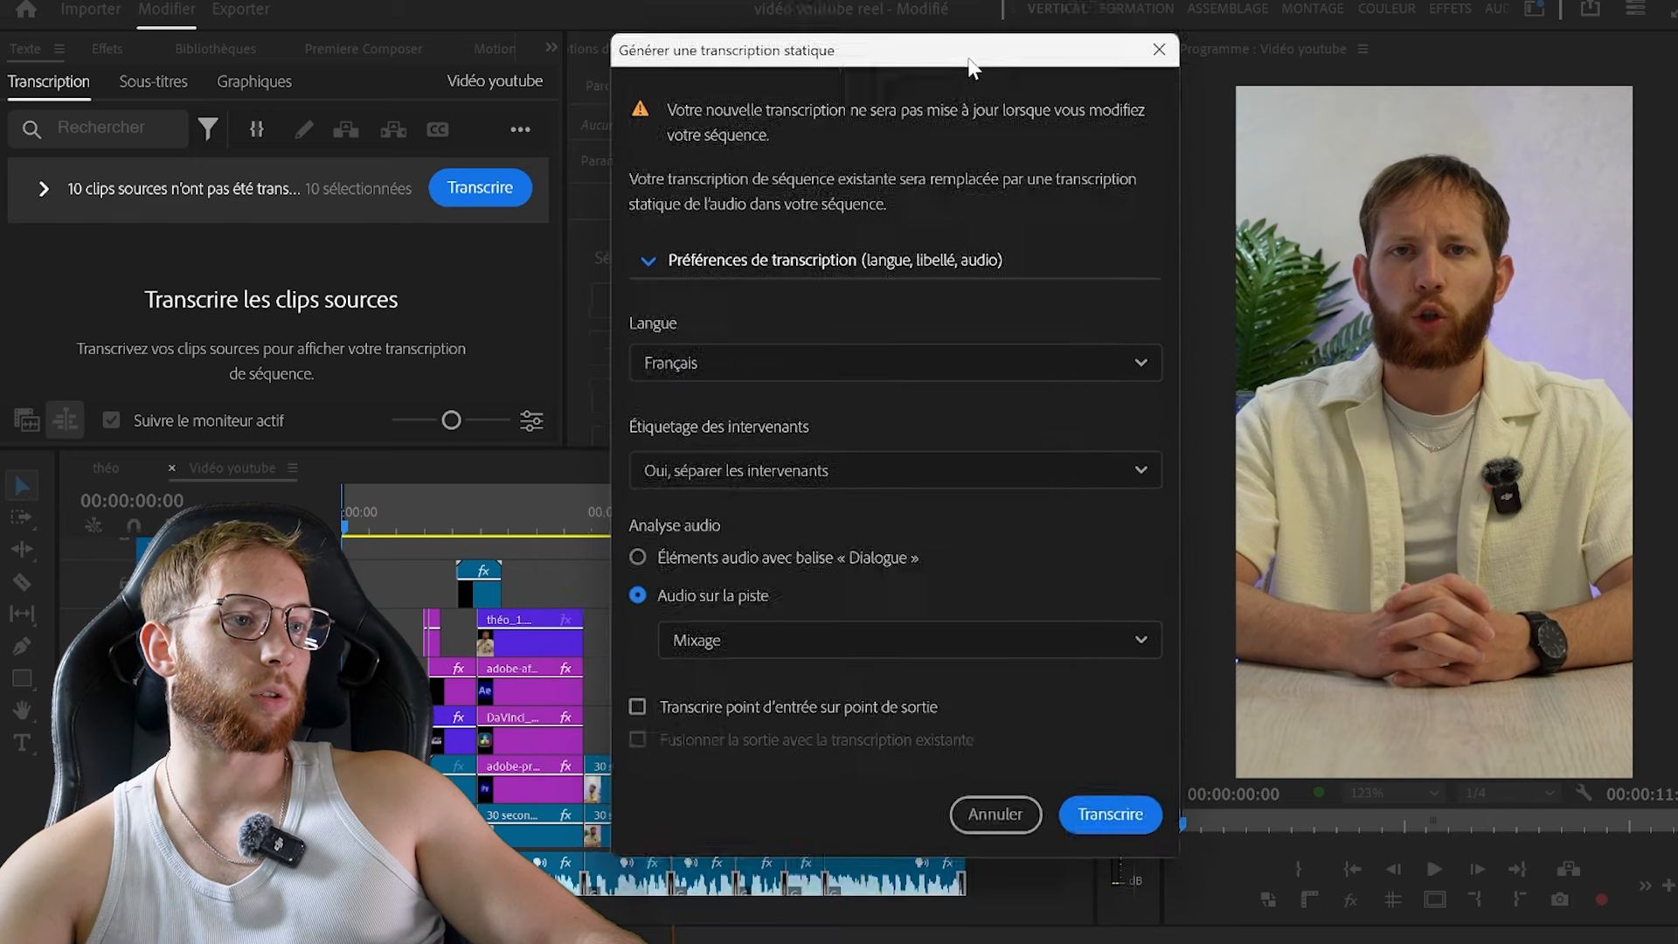
click(1106, 778)
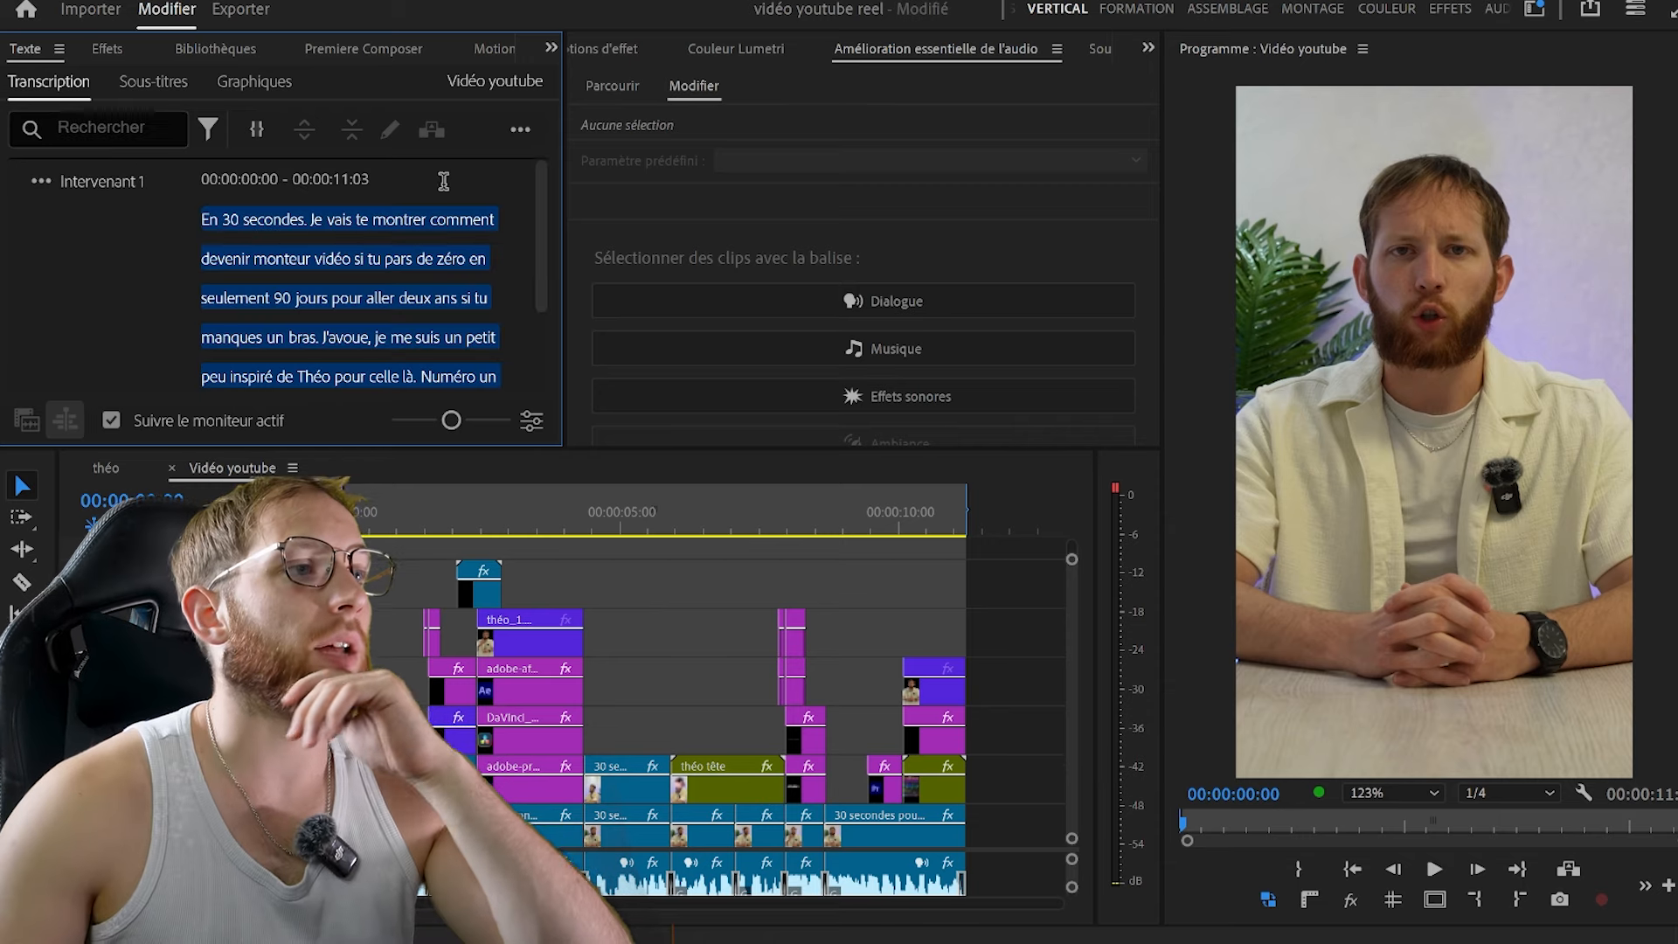
Start creating captions from the transcription and expand the caption preferences
click(520, 129)
click(153, 82)
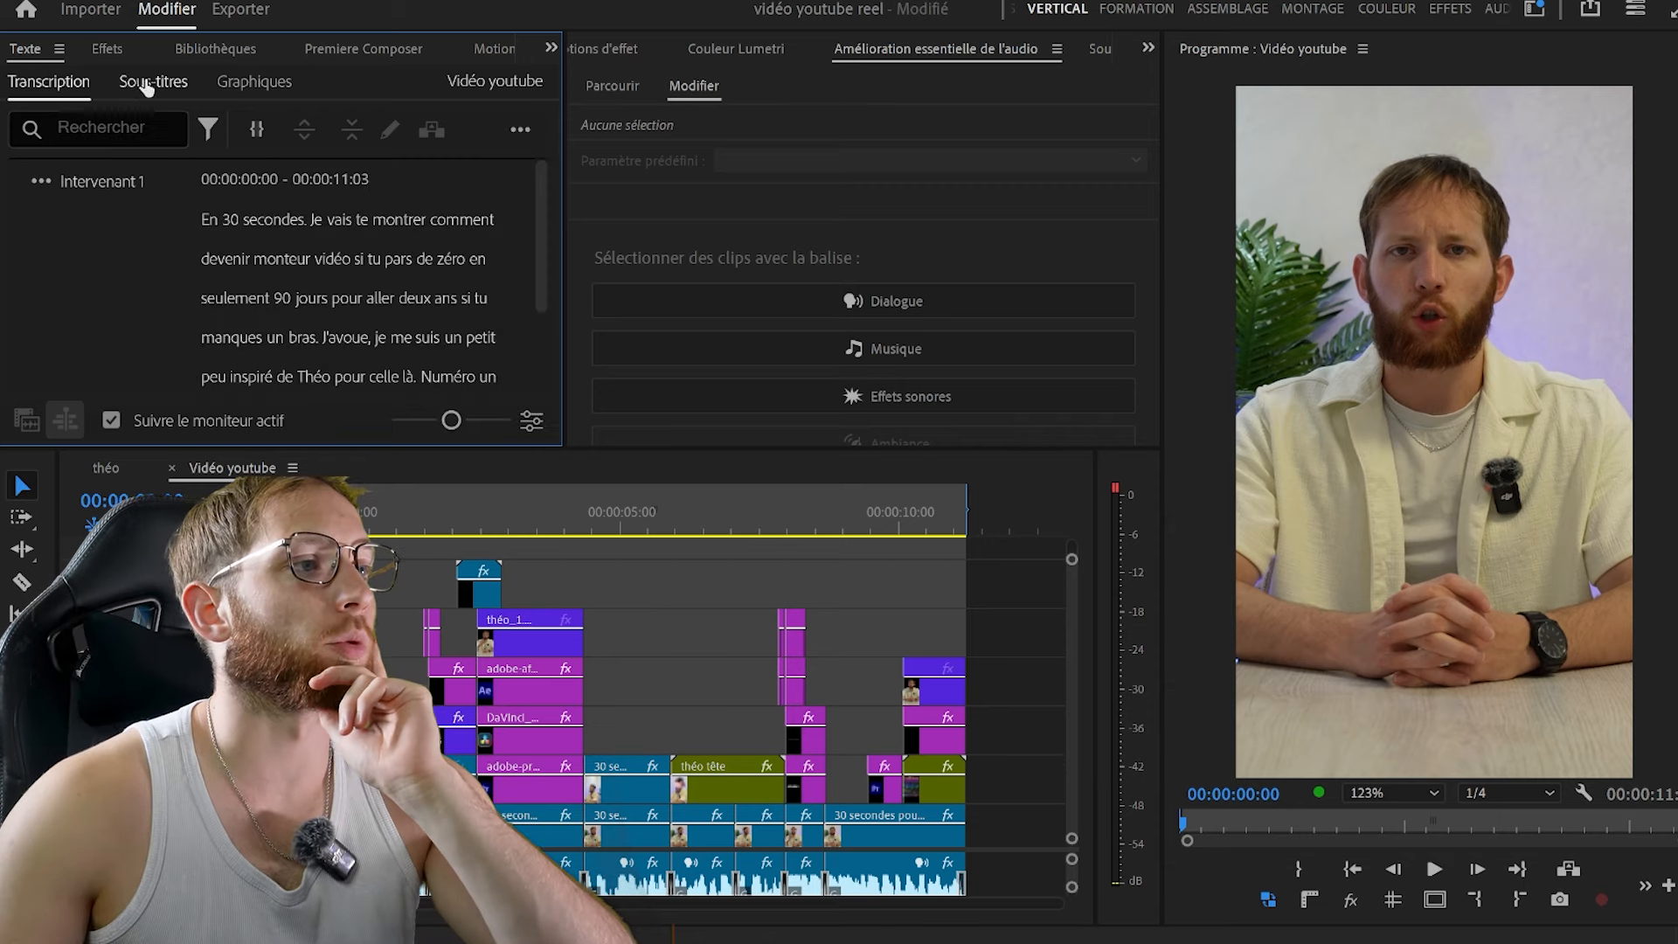
click(520, 129)
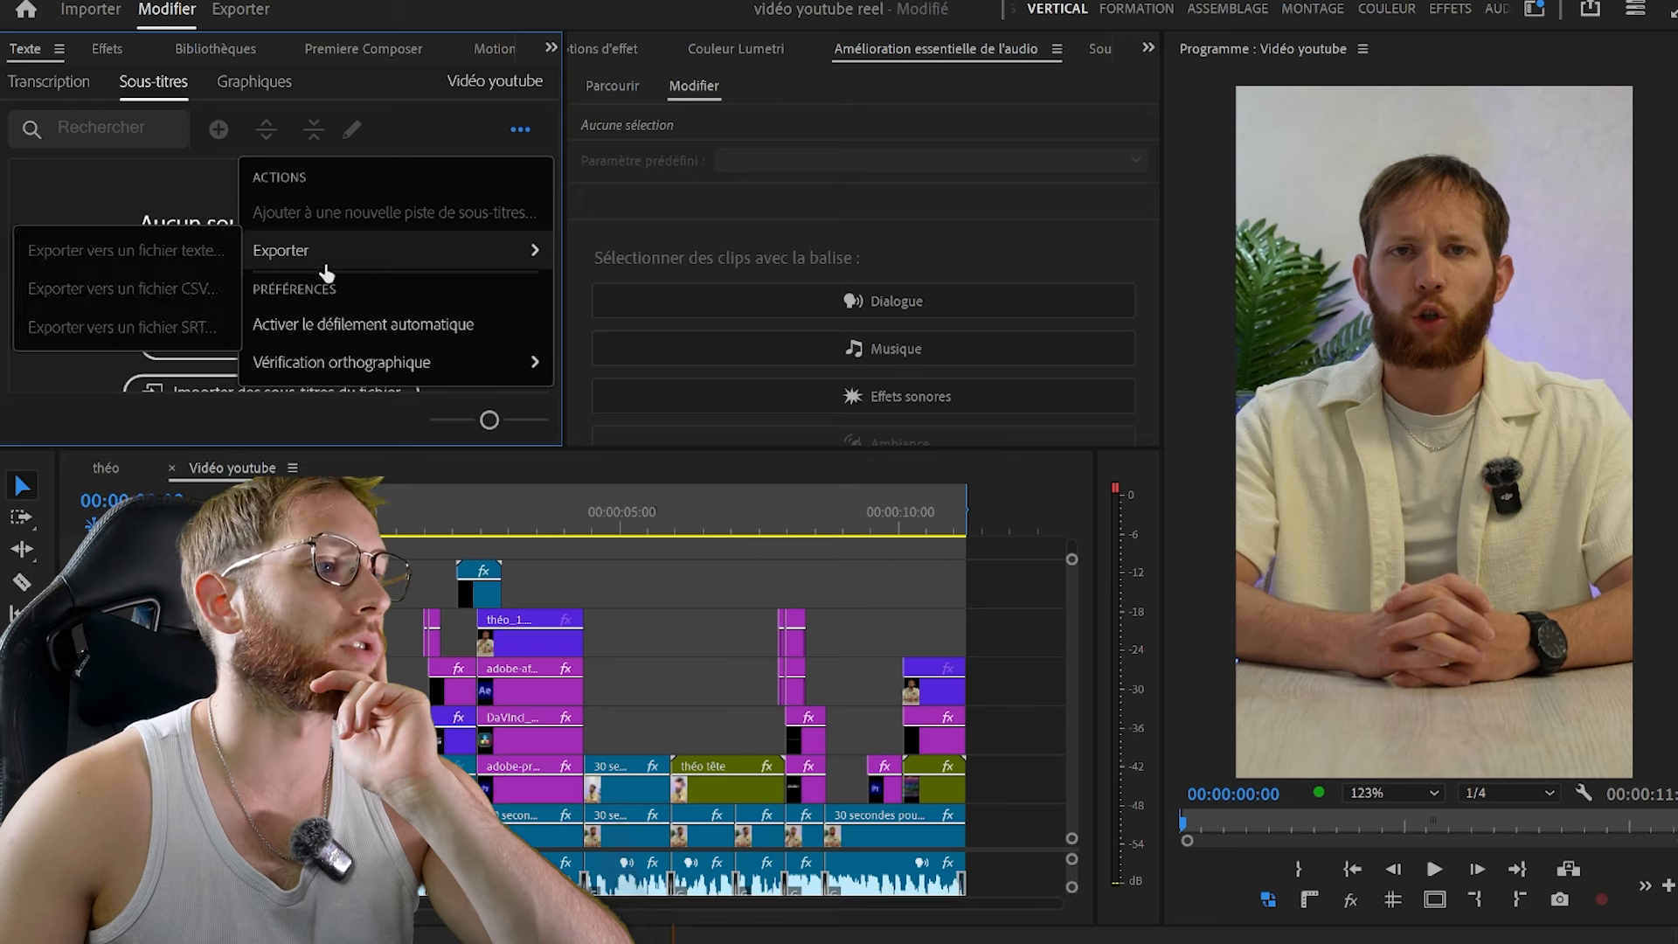
click(187, 276)
click(896, 470)
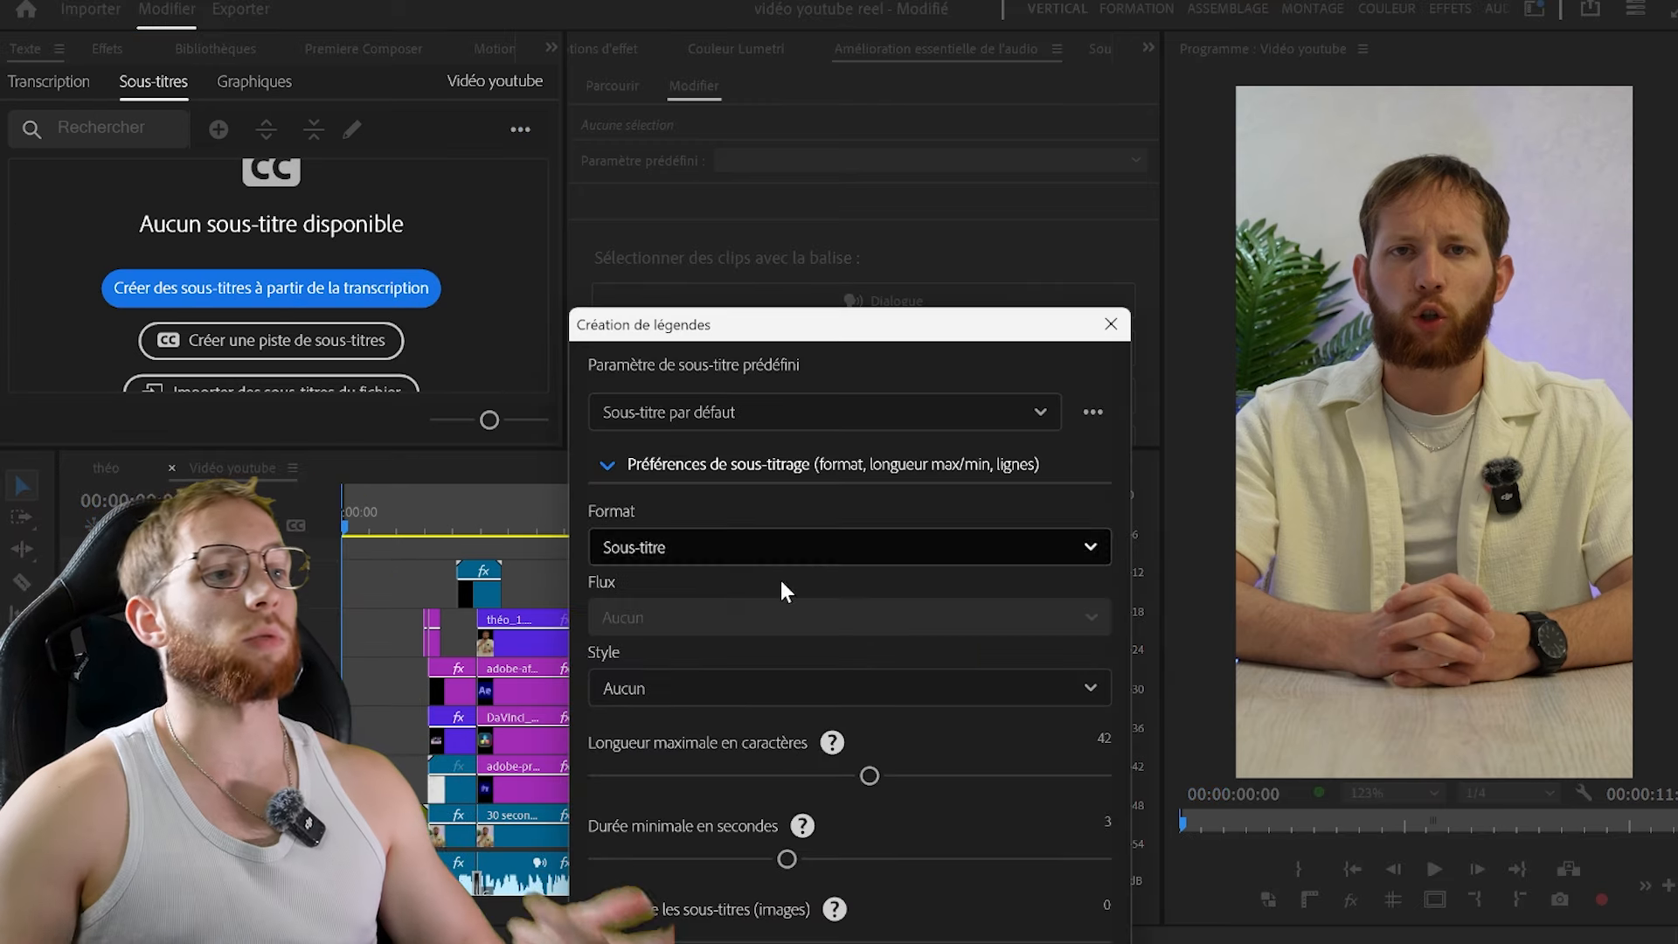
Create the captions with a maximum length of 21 characters, a shorter minimum duration and Simple lines
drag(836, 337, 881, 172)
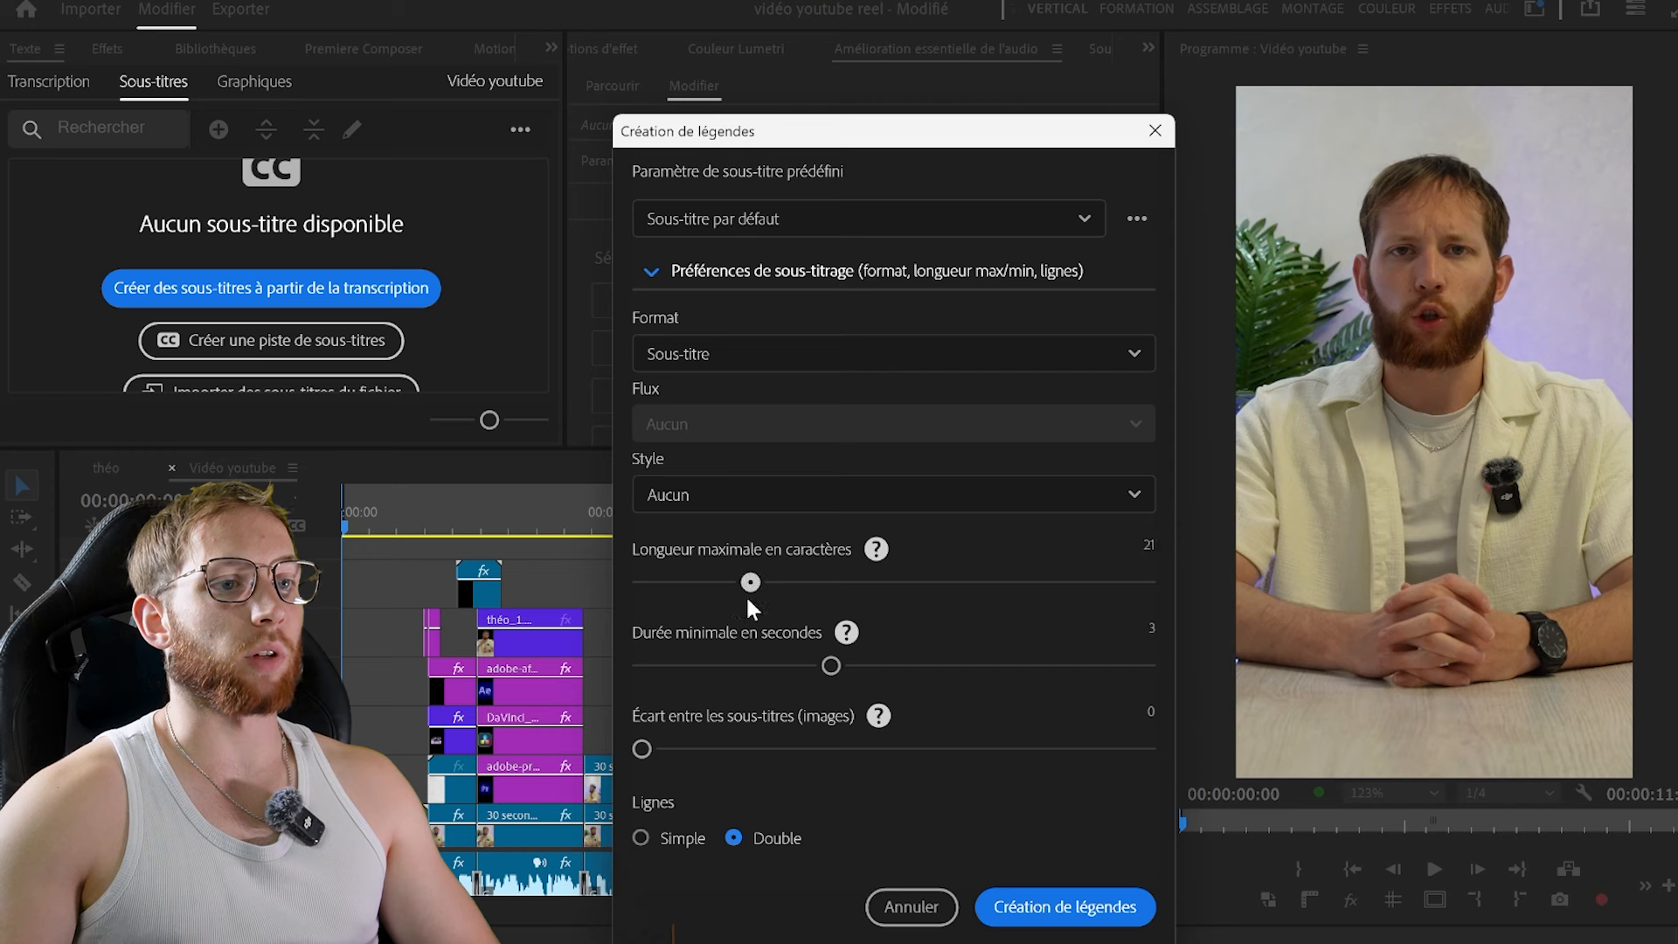
click(722, 668)
click(641, 838)
click(1065, 907)
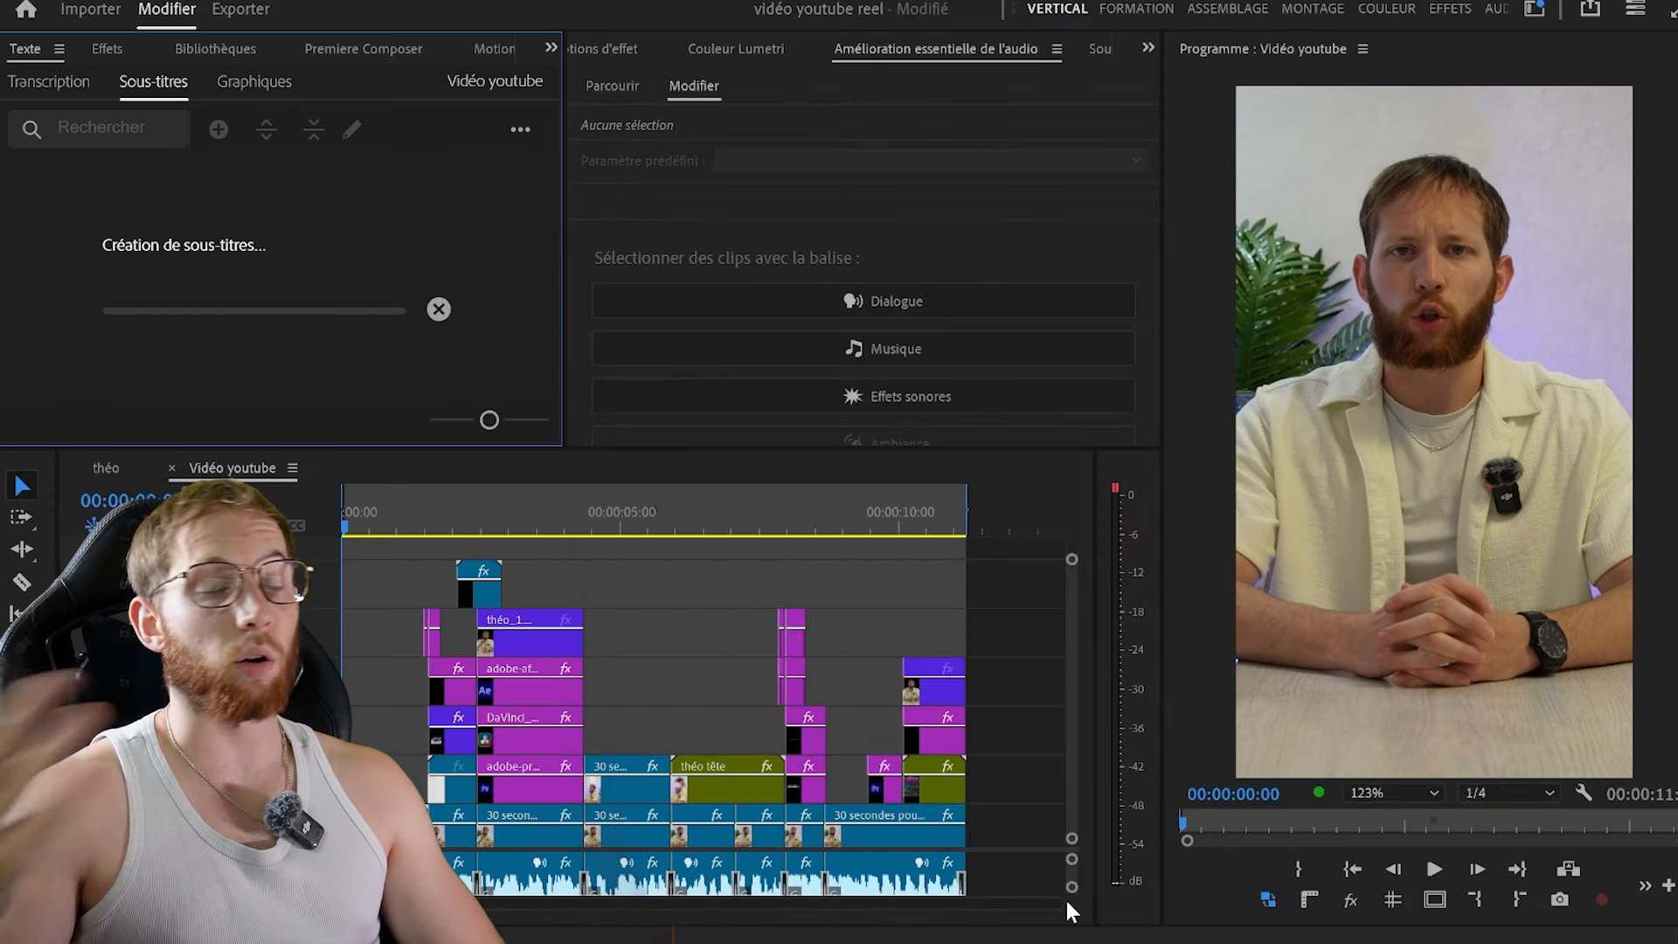
Select all the captions, anchor them to the centre zone and set their vertical position to 250
click(635, 528)
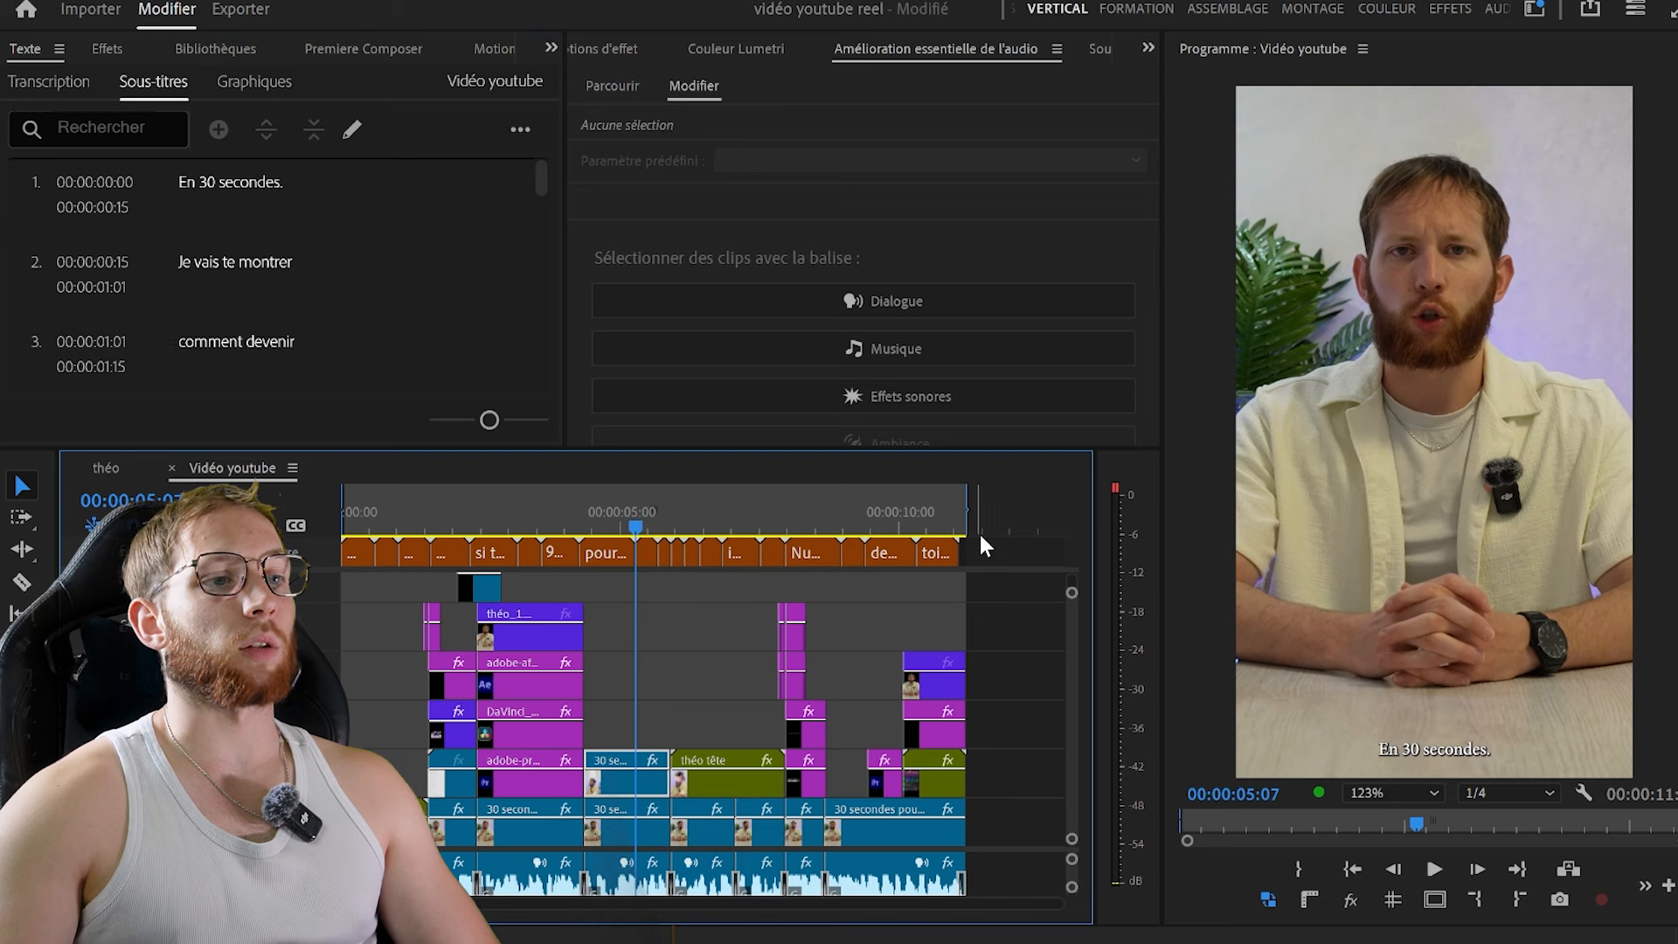
click(1149, 48)
click(1214, 182)
drag(1145, 124, 1138, 238)
click(645, 307)
click(781, 307)
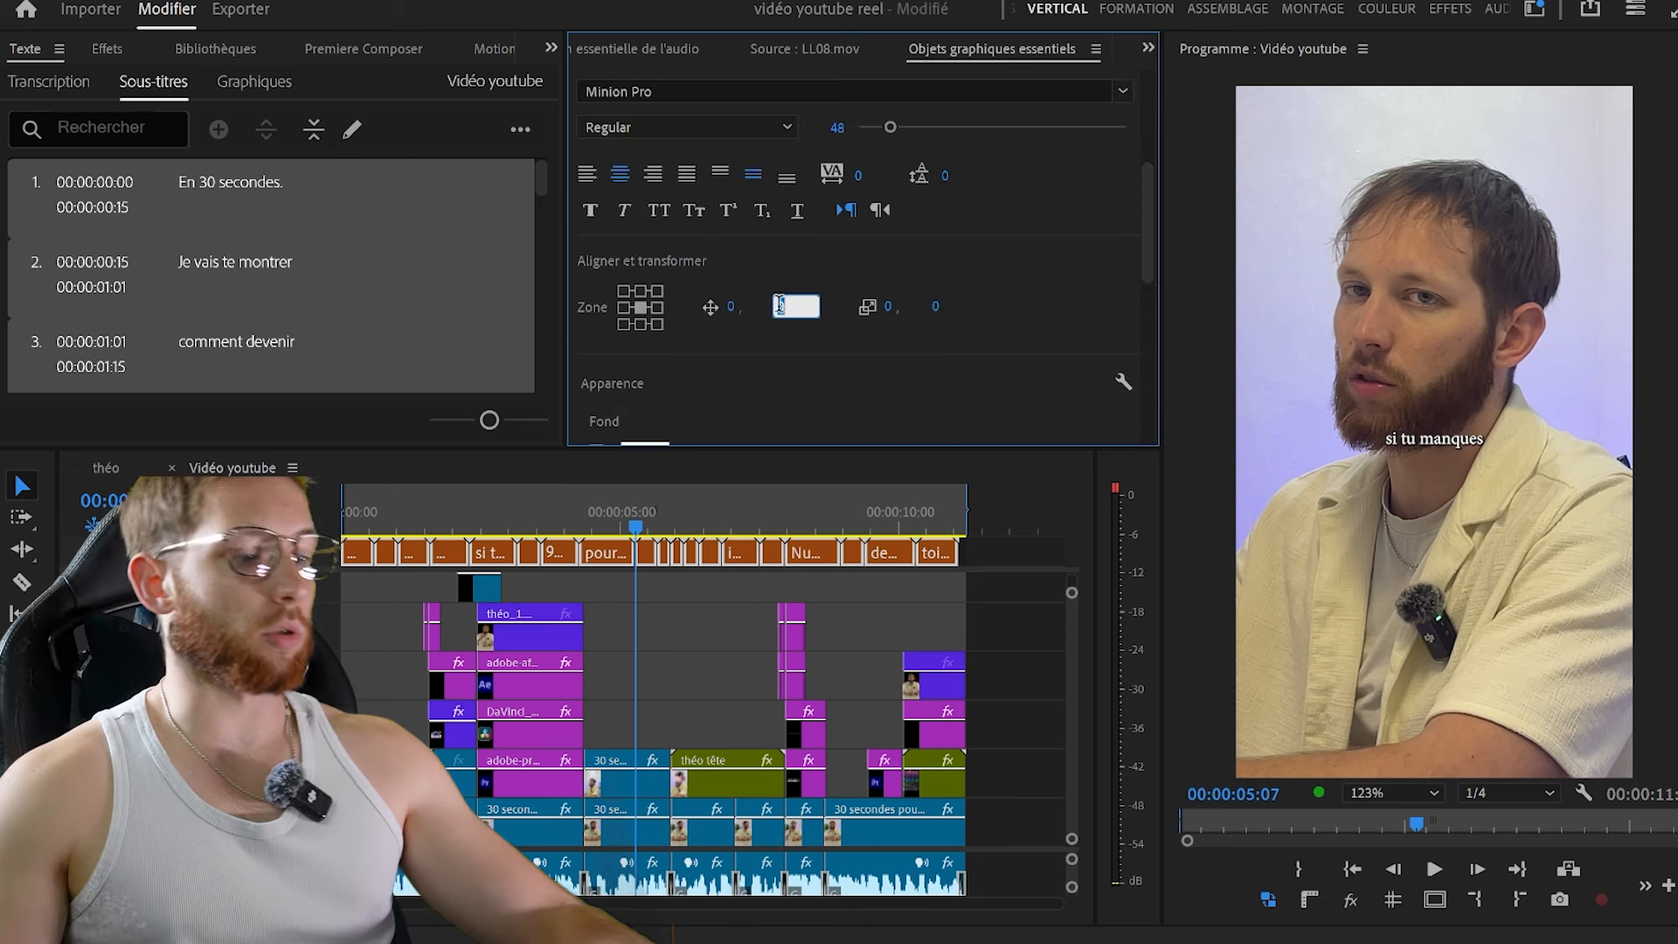
key(Caps_Lock)
text(250)
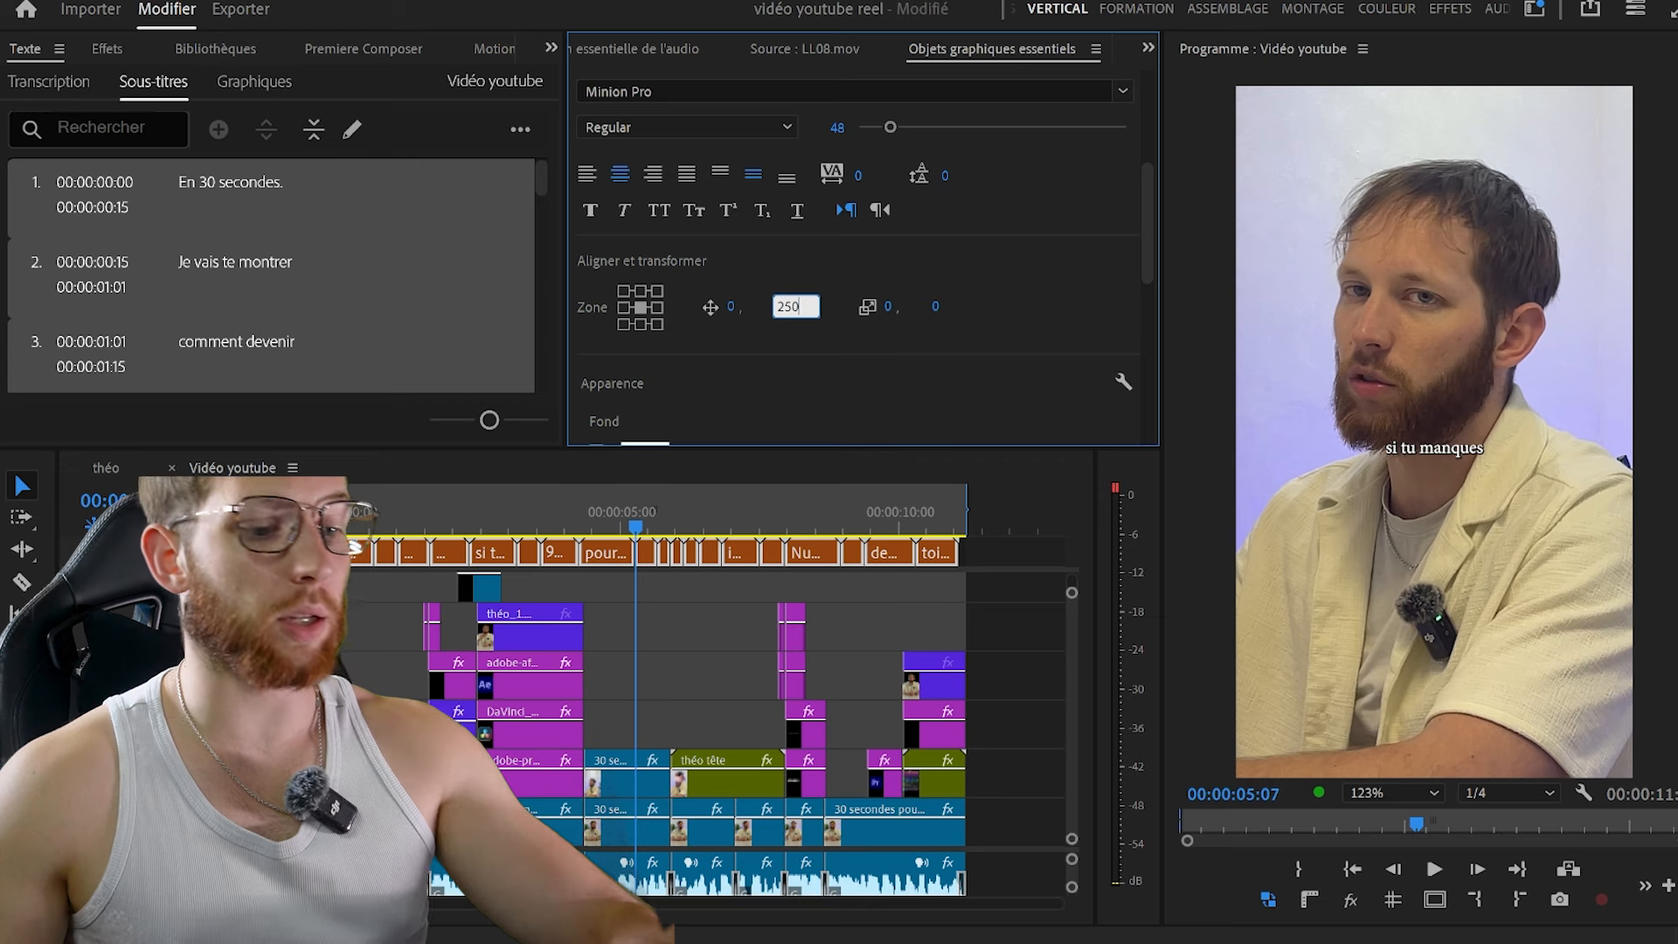
key(Return)
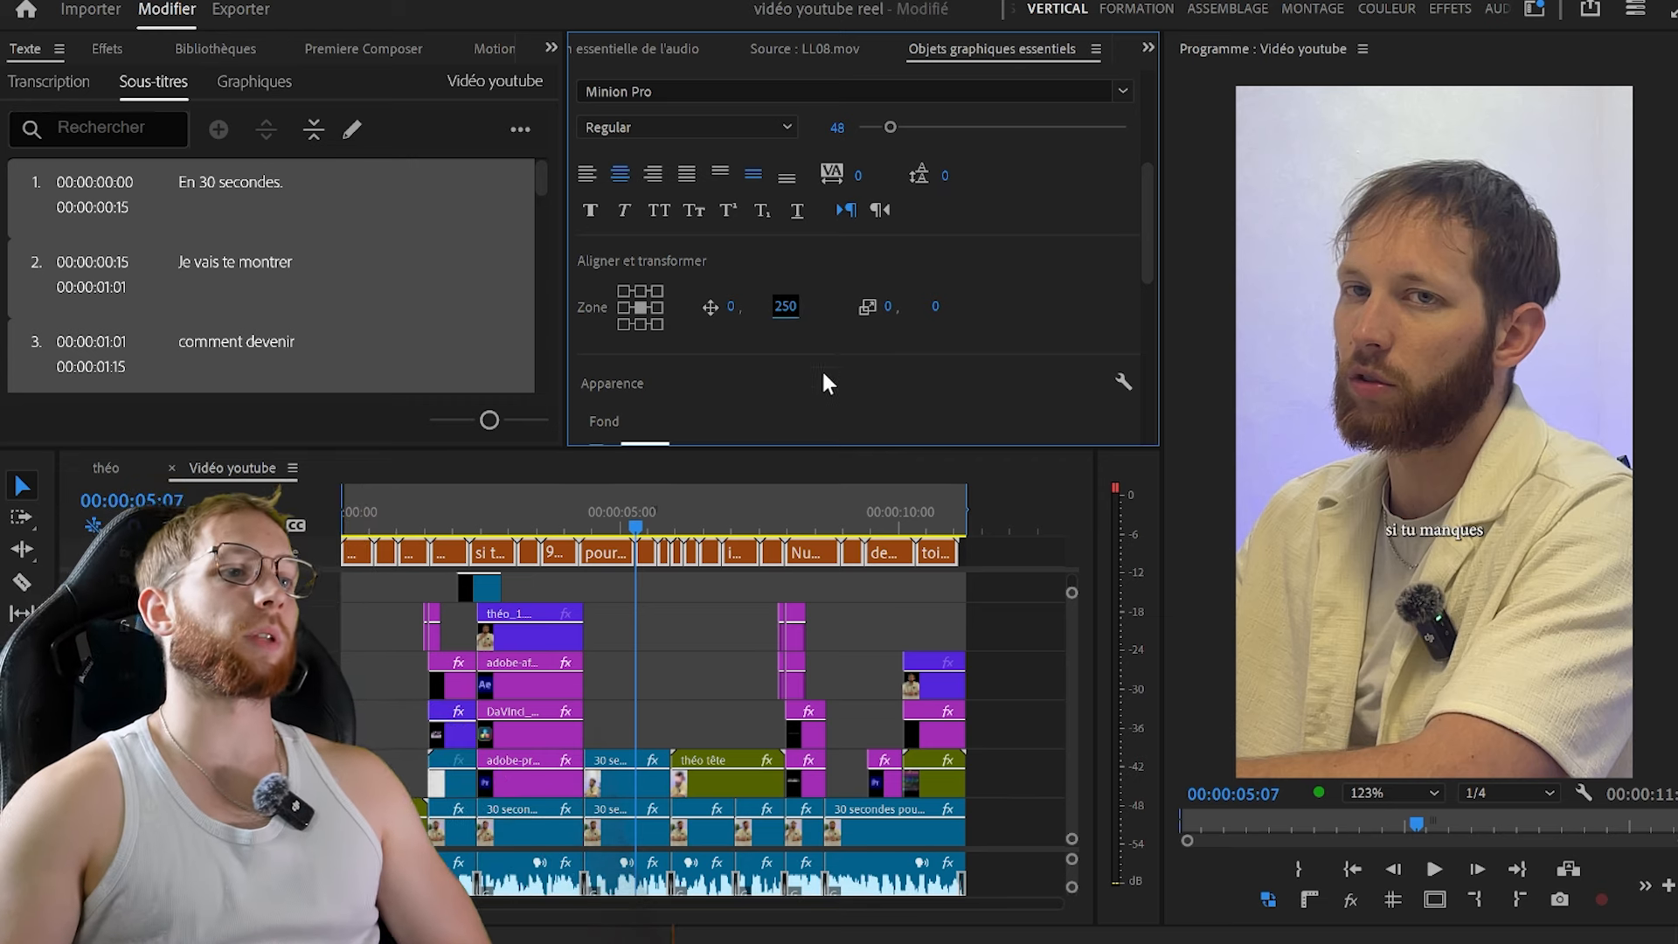
Set the captions' font to Montserrat Black and turn on all caps
click(676, 92)
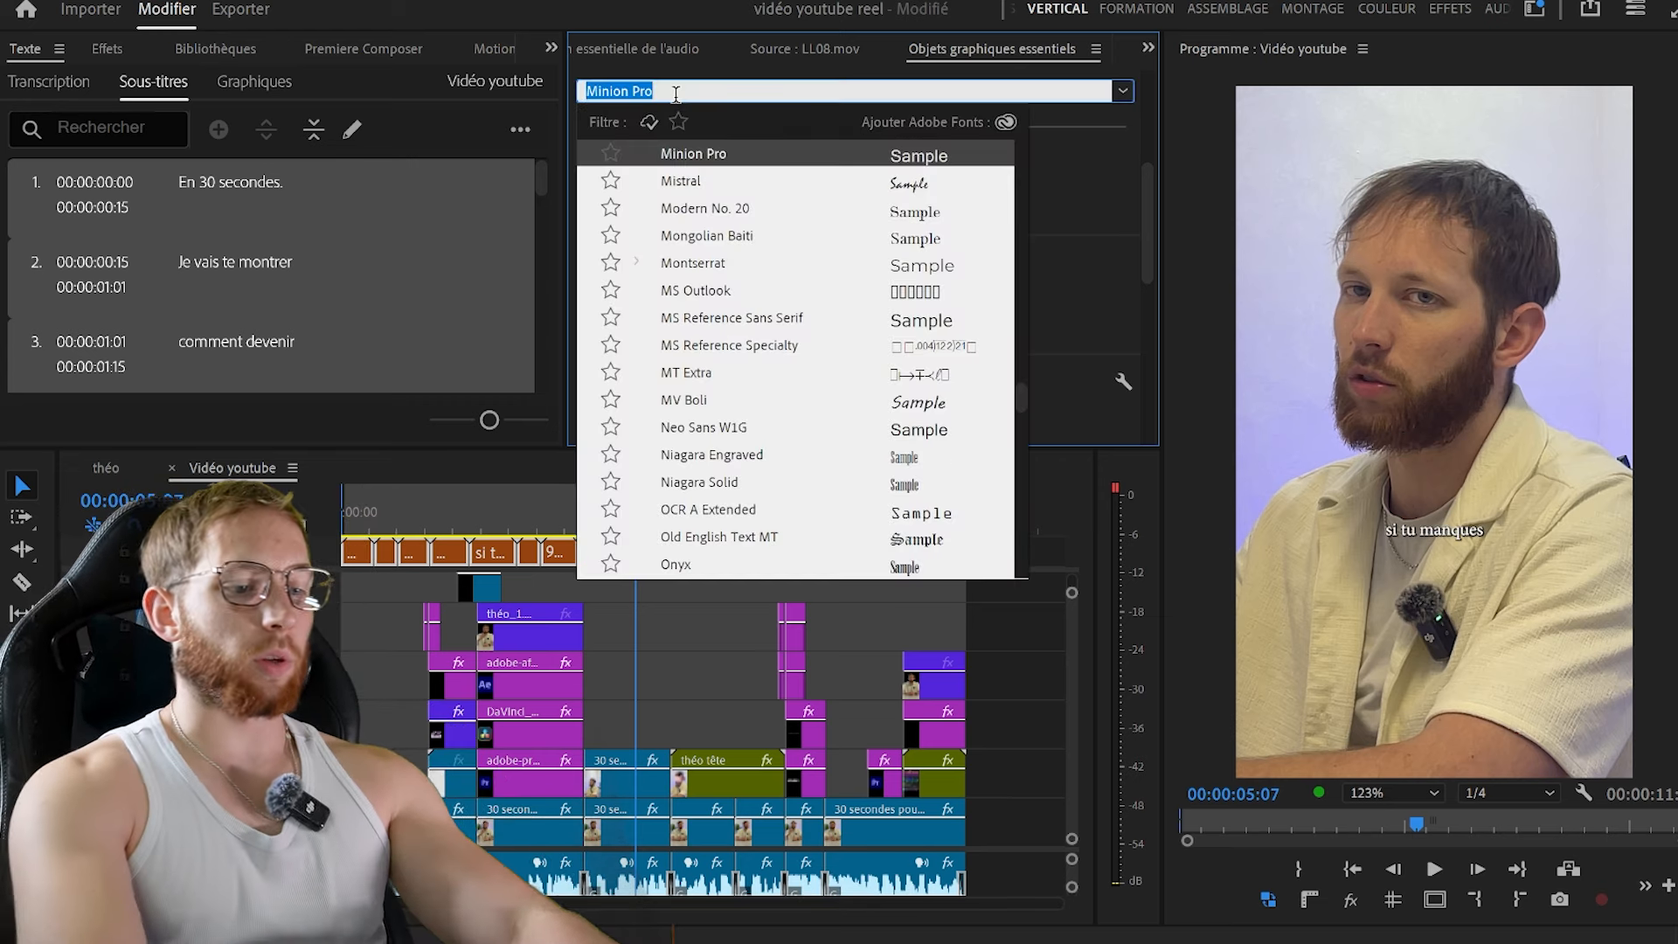
text(MONT)
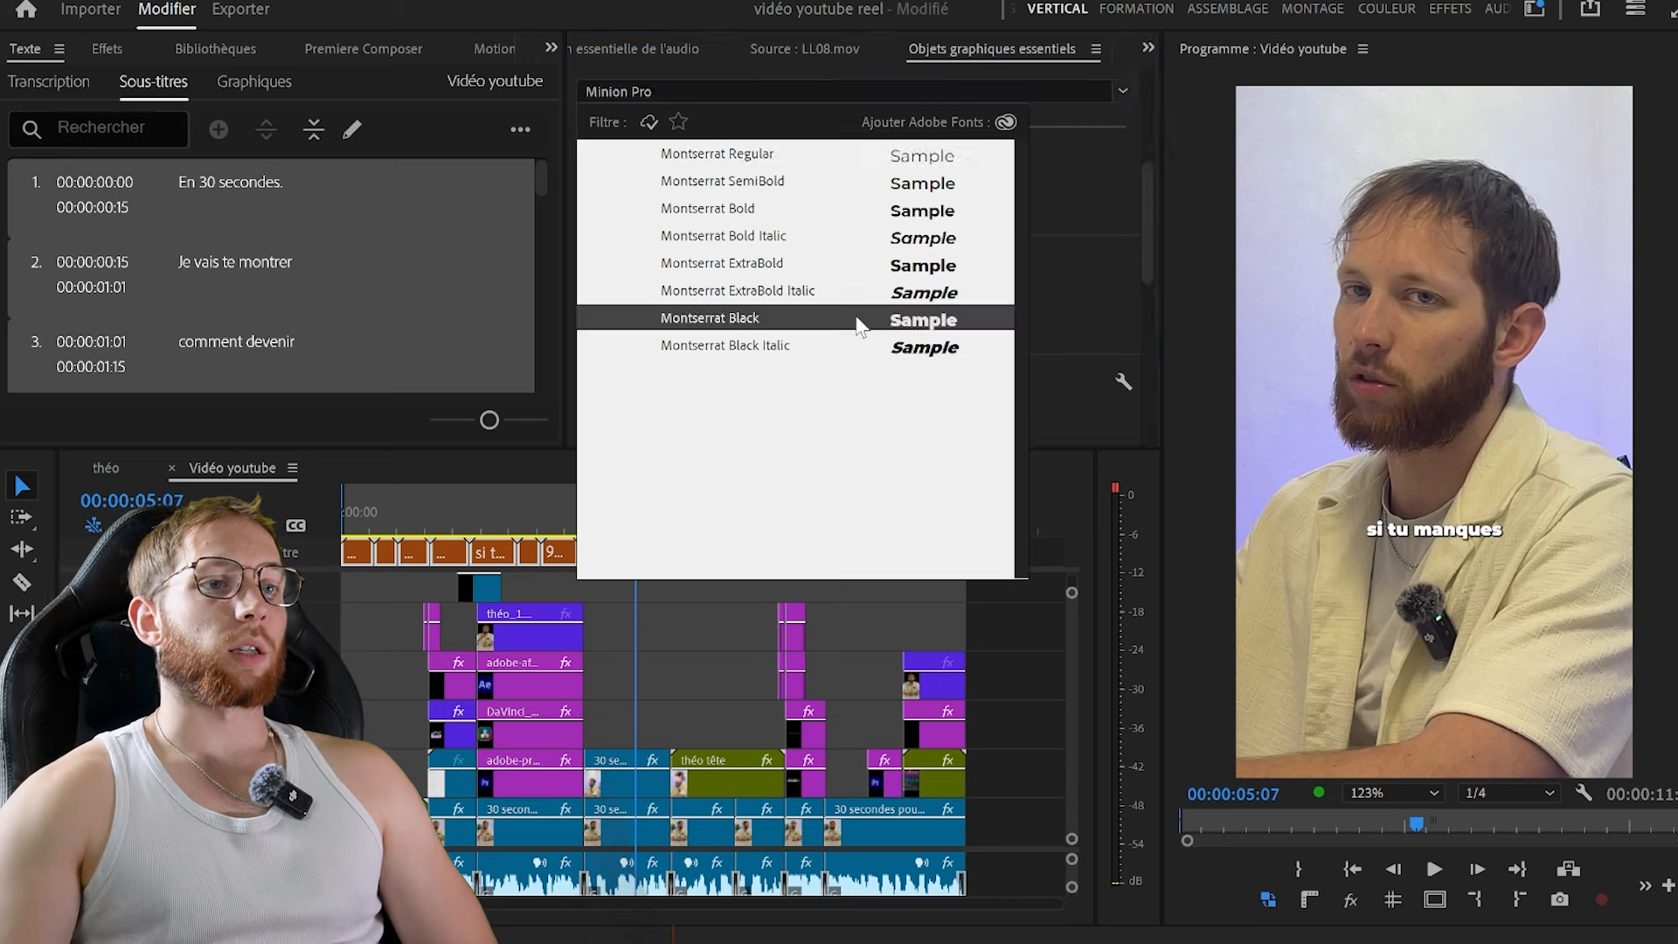
click(857, 320)
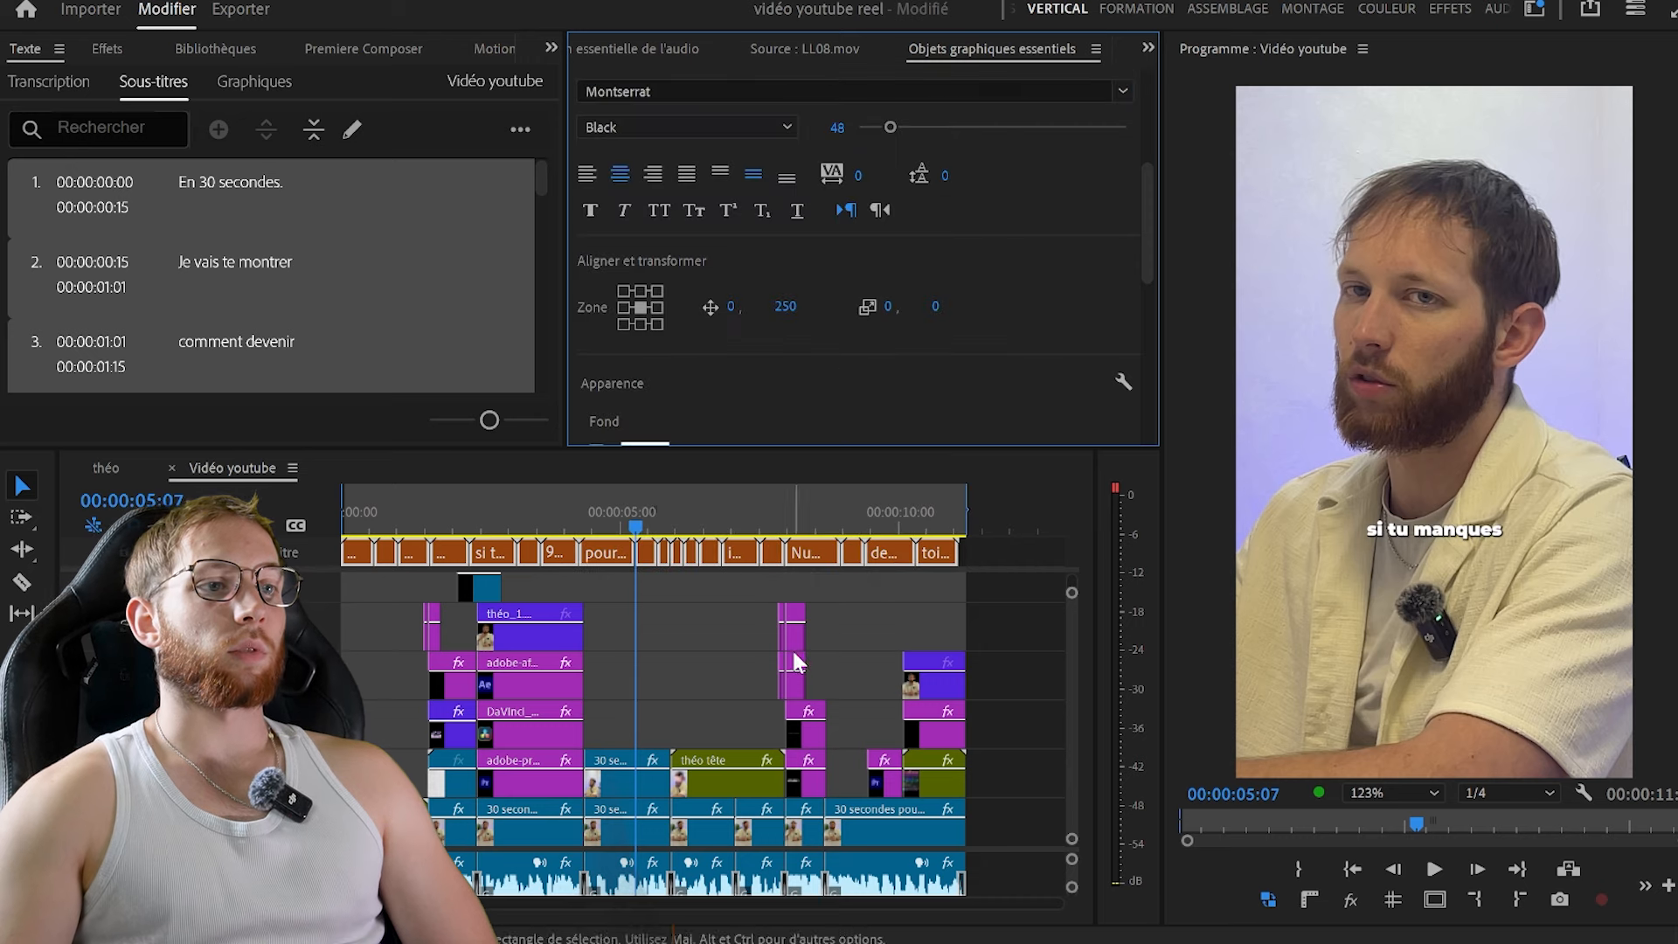
click(659, 211)
click(877, 611)
Delete the "Numéro un choisit" caption that overlaps the ETAPE 1 title
key(equal)
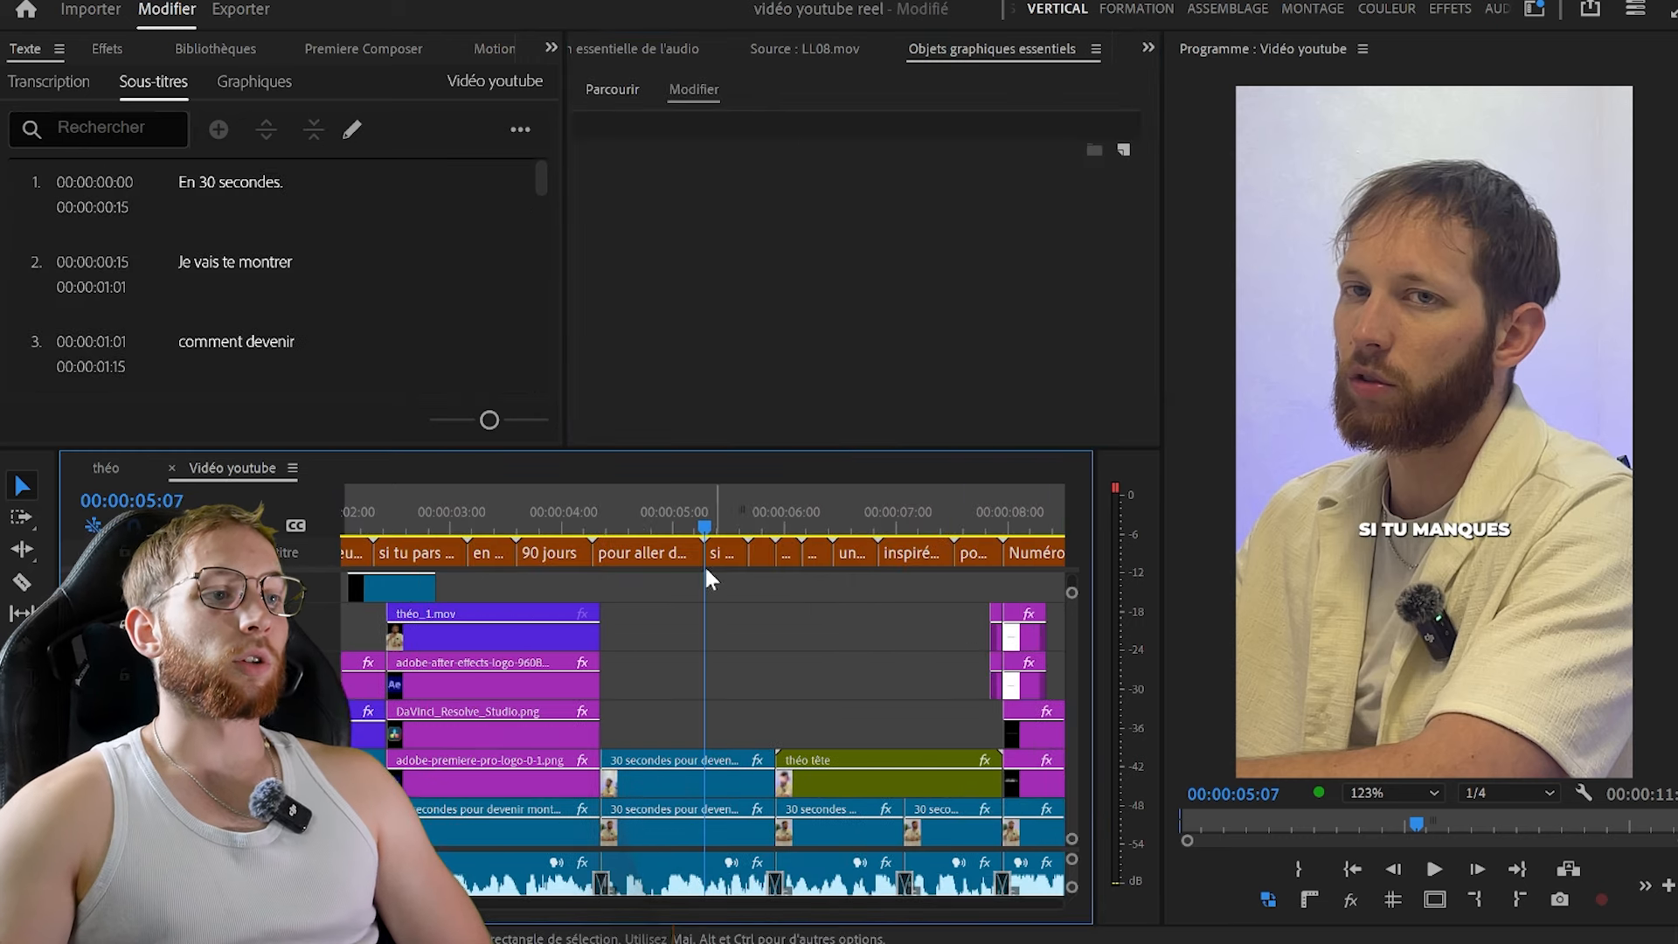
key(backslash)
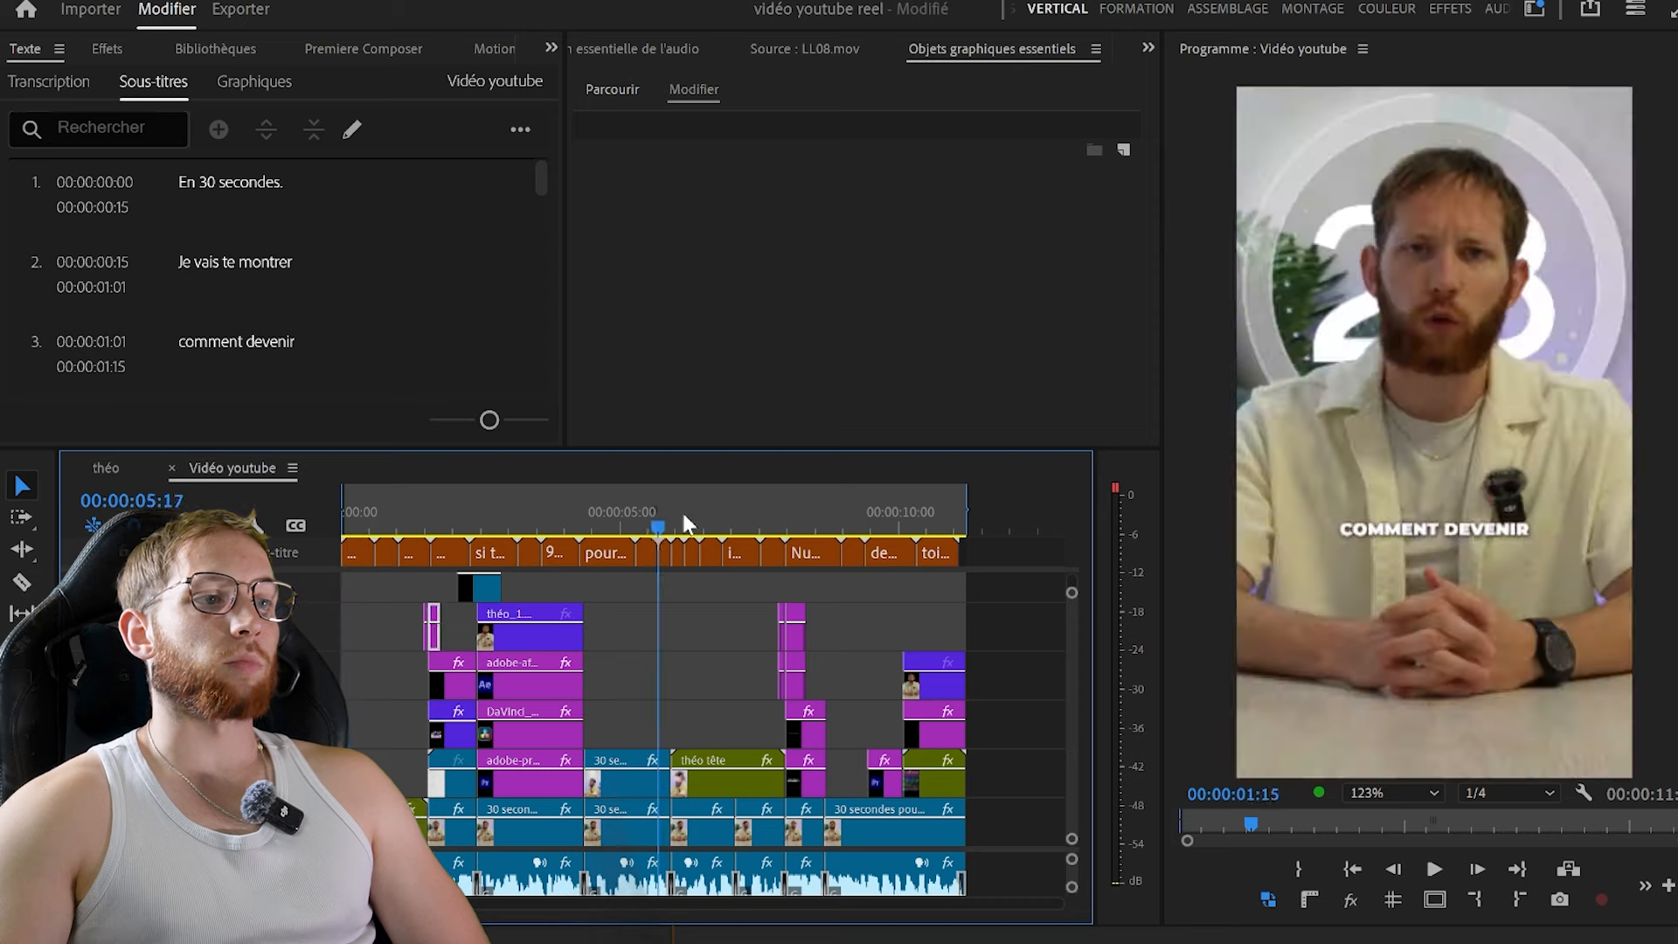
click(807, 527)
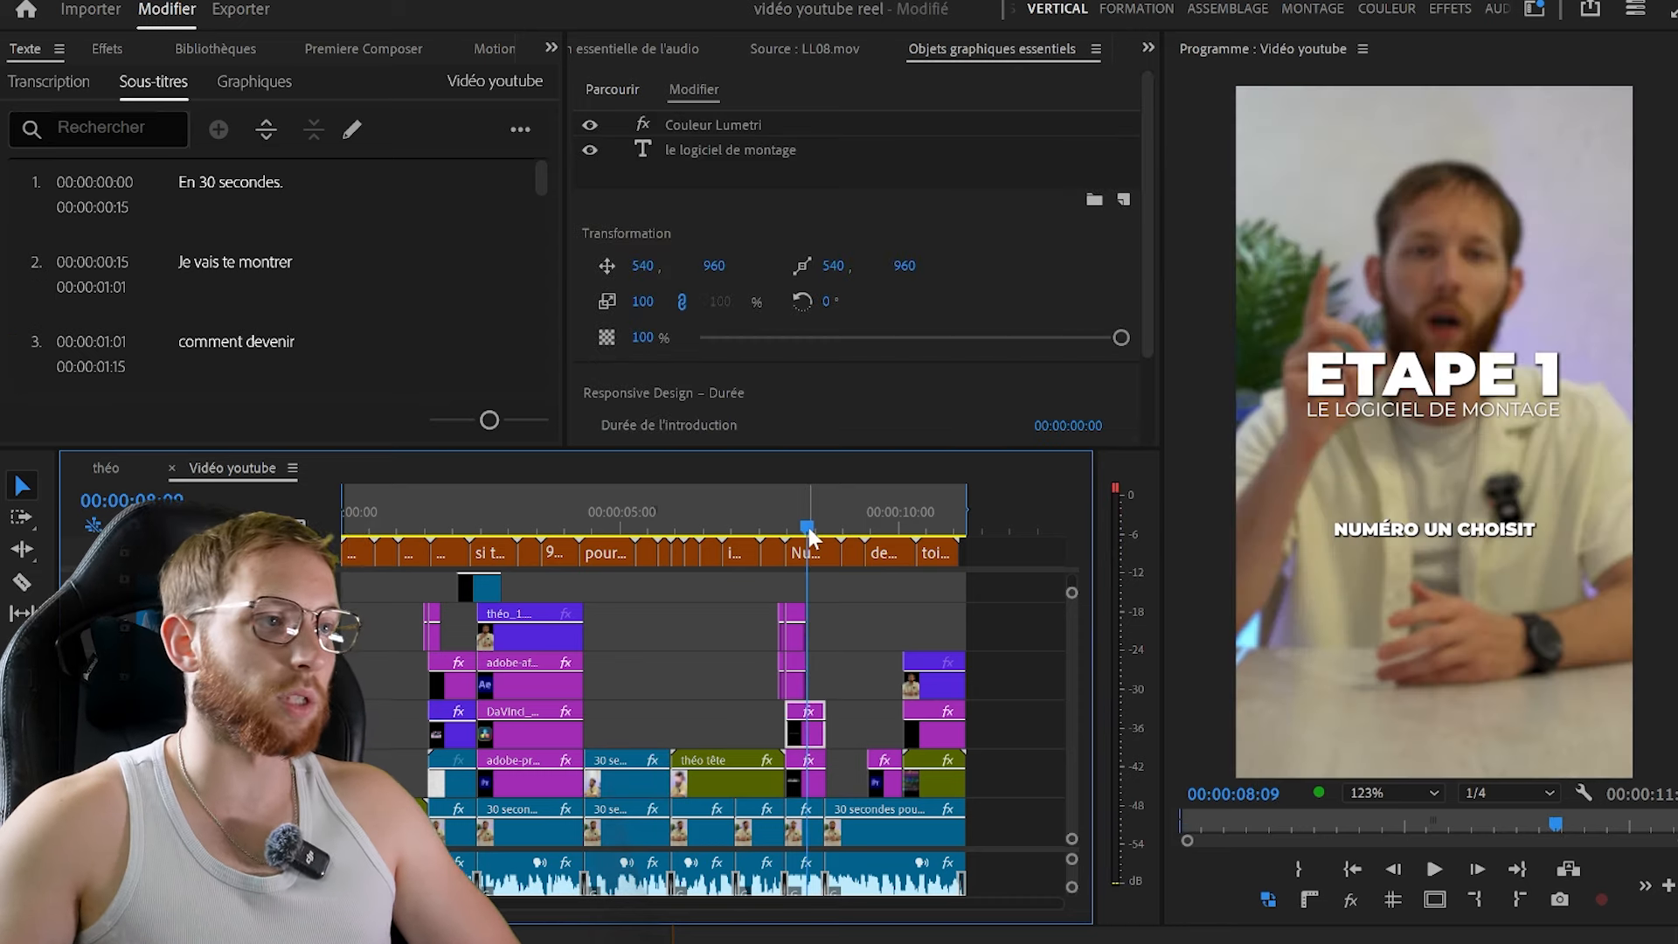
key(equal)
click(724, 549)
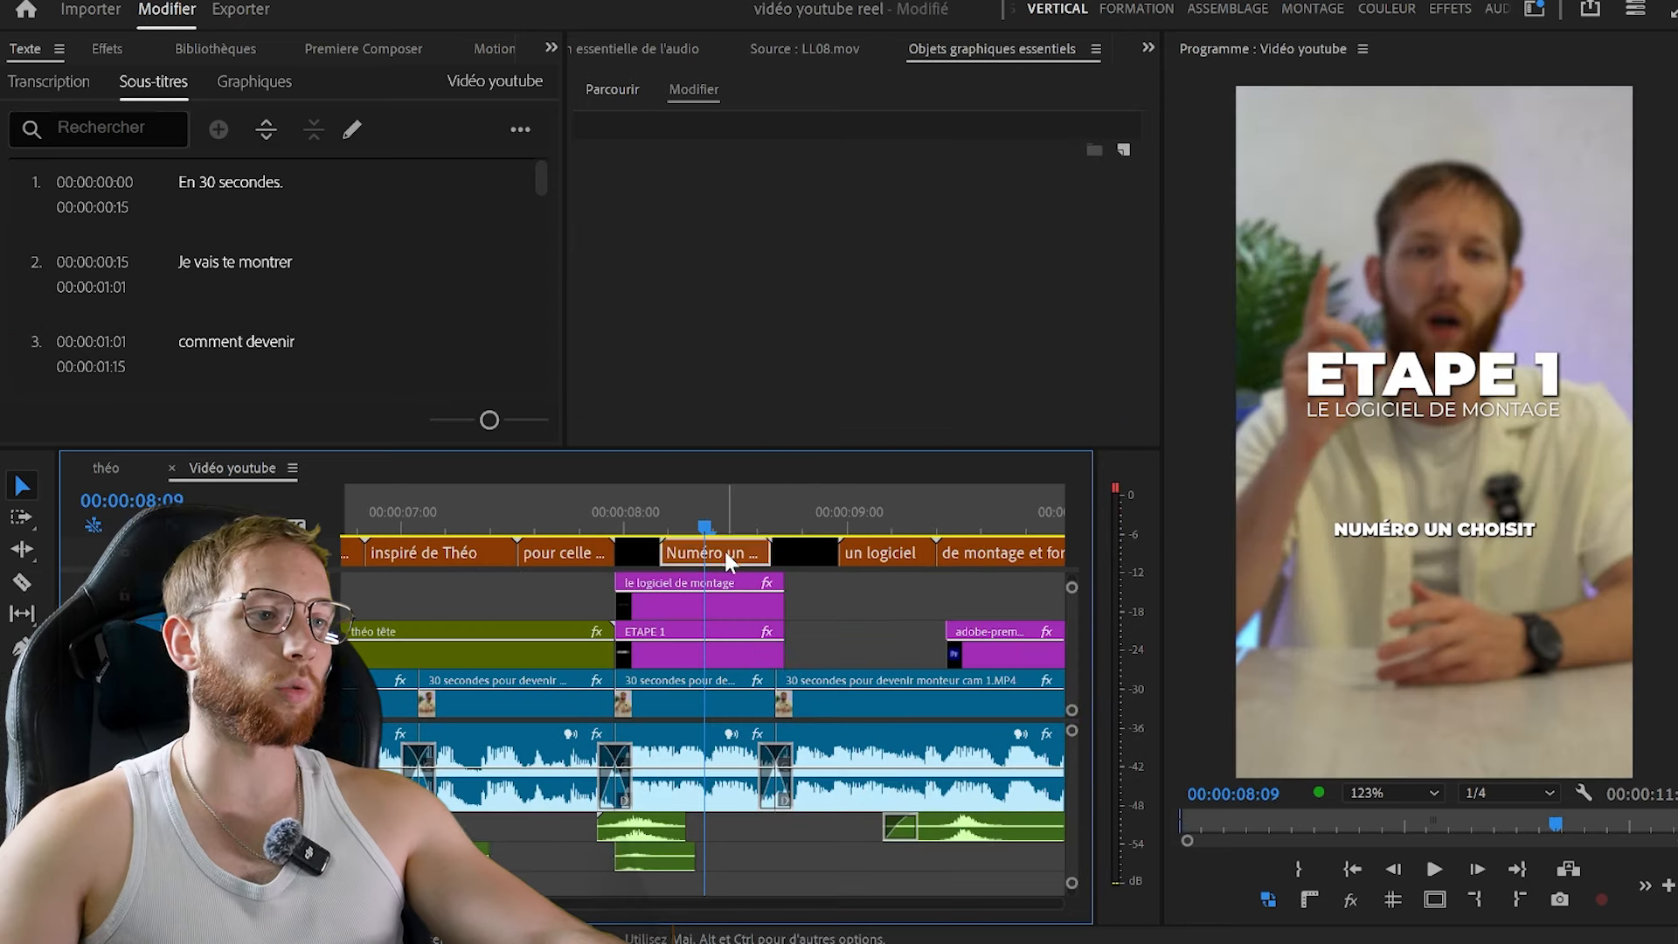
key(Delete)
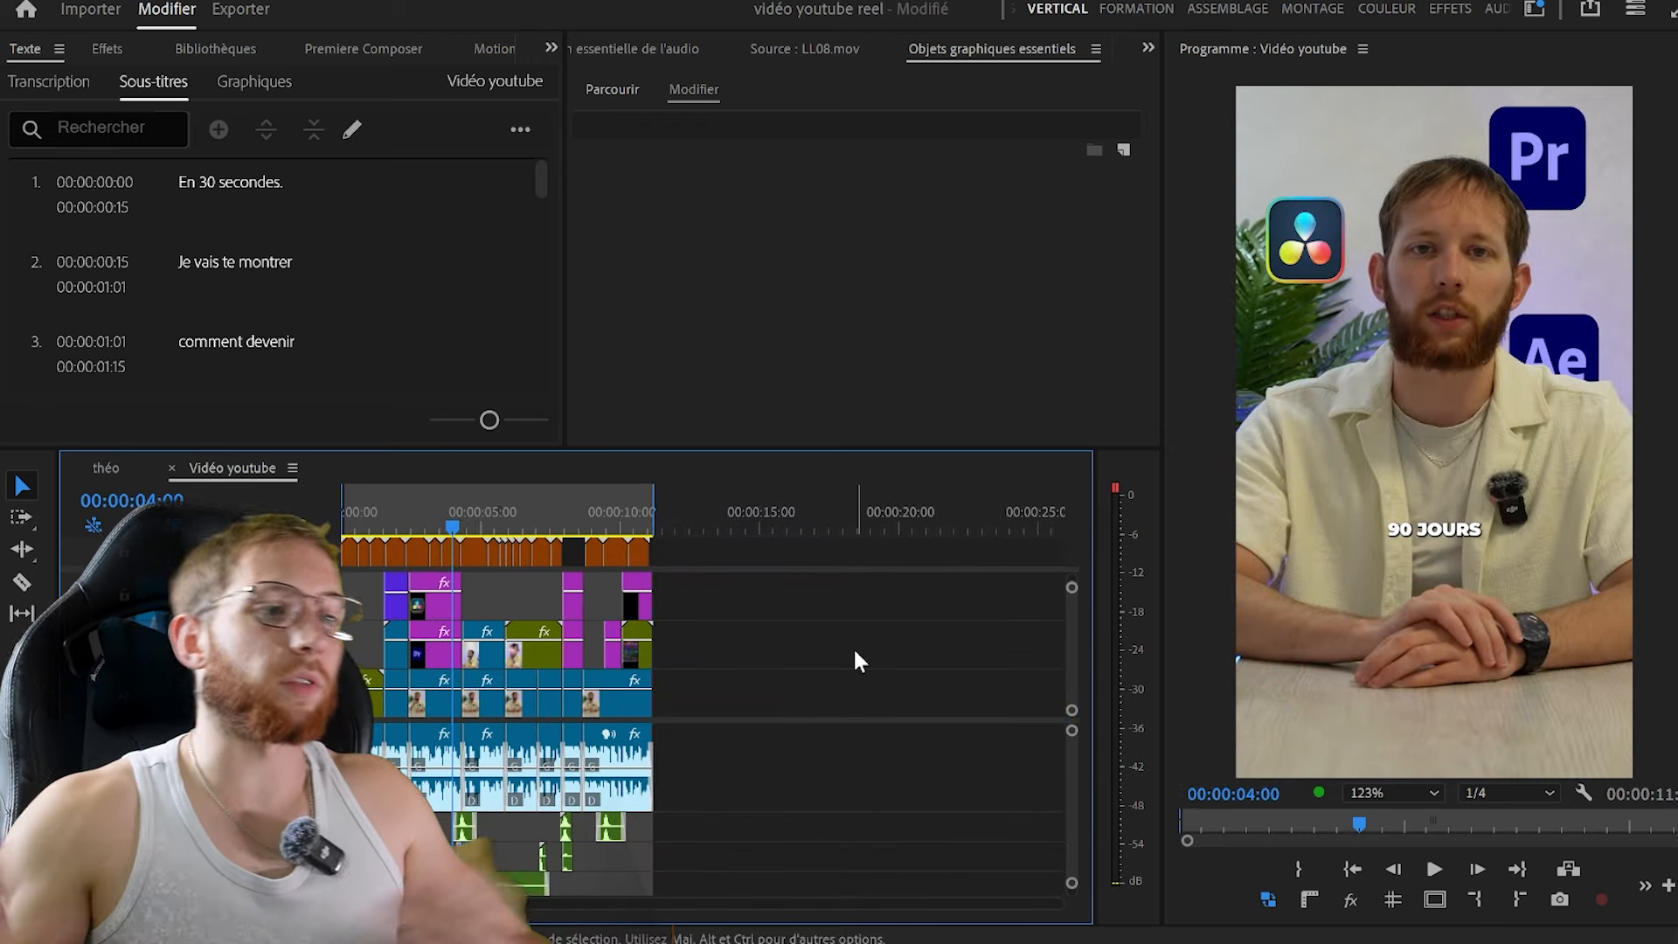
Open the export settings for the Vidéo youtube sequence and look through the presets, keeping EXPORT FINAL
key(ctrl+m)
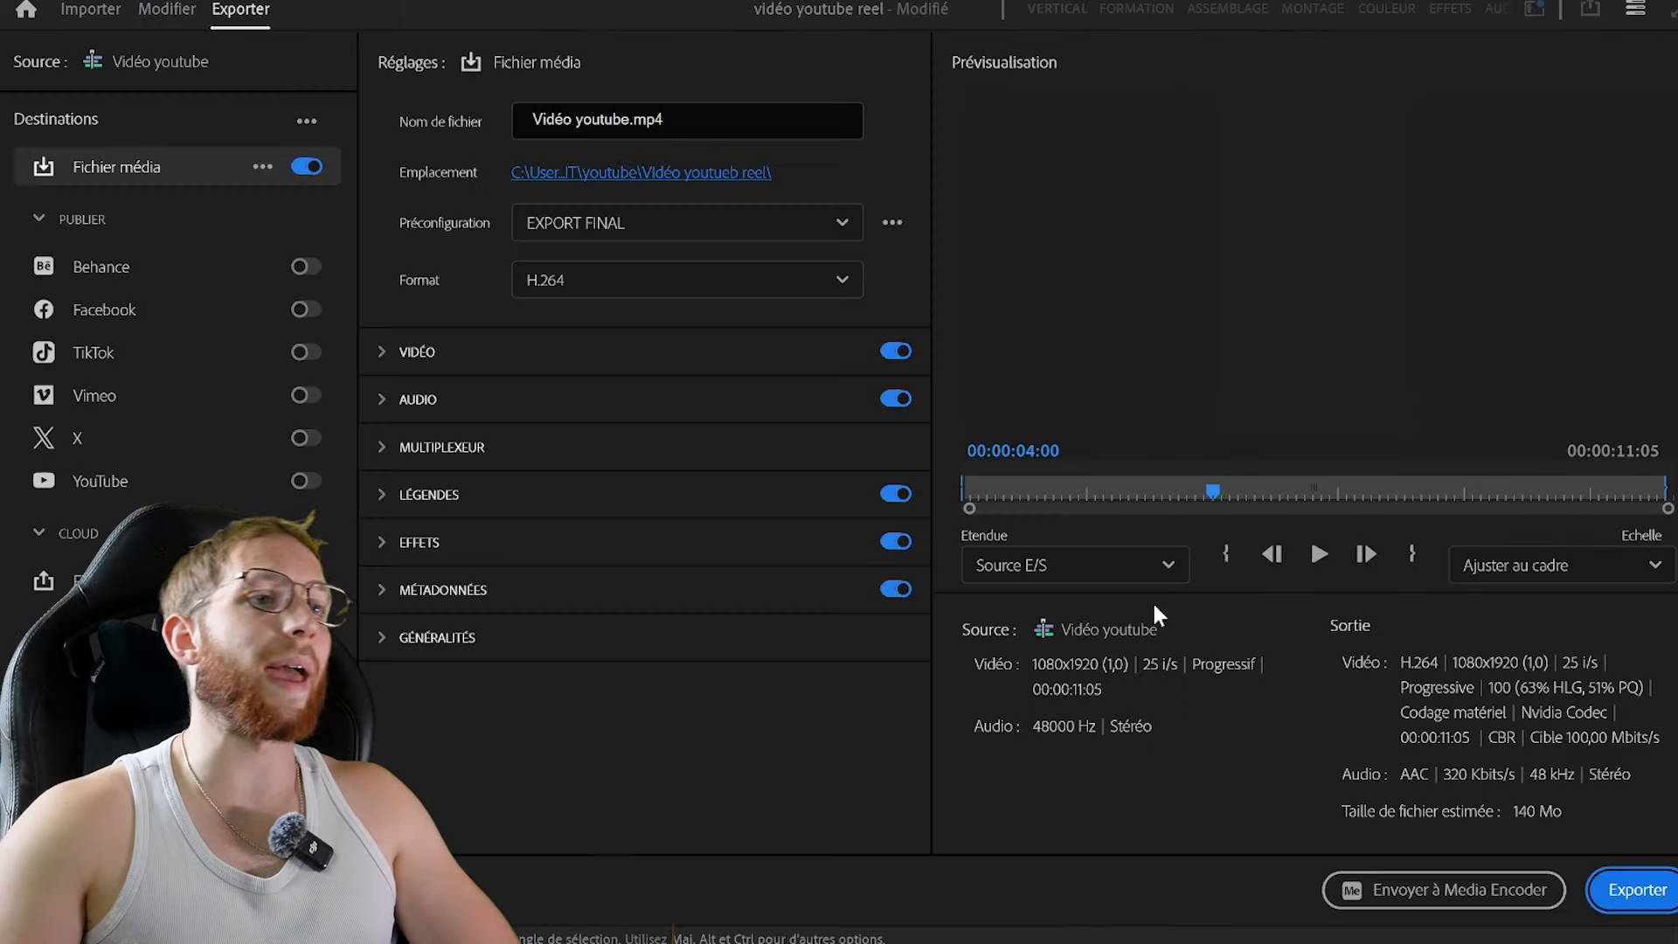
click(718, 238)
scroll(694, 598, down, 10)
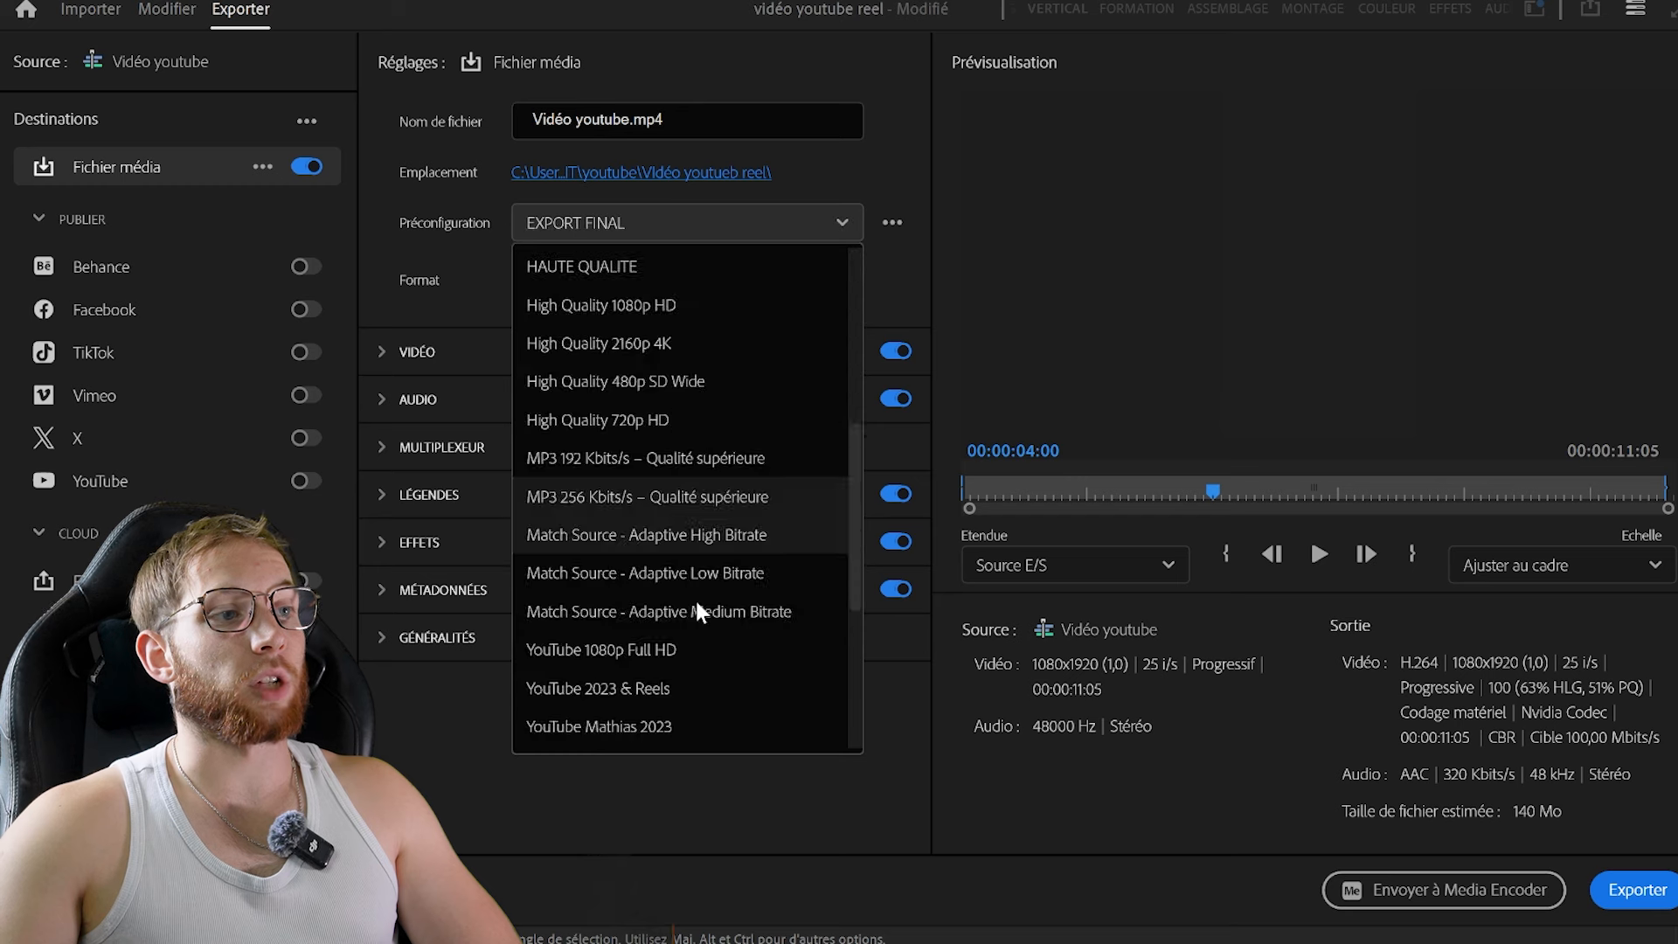
click(641, 522)
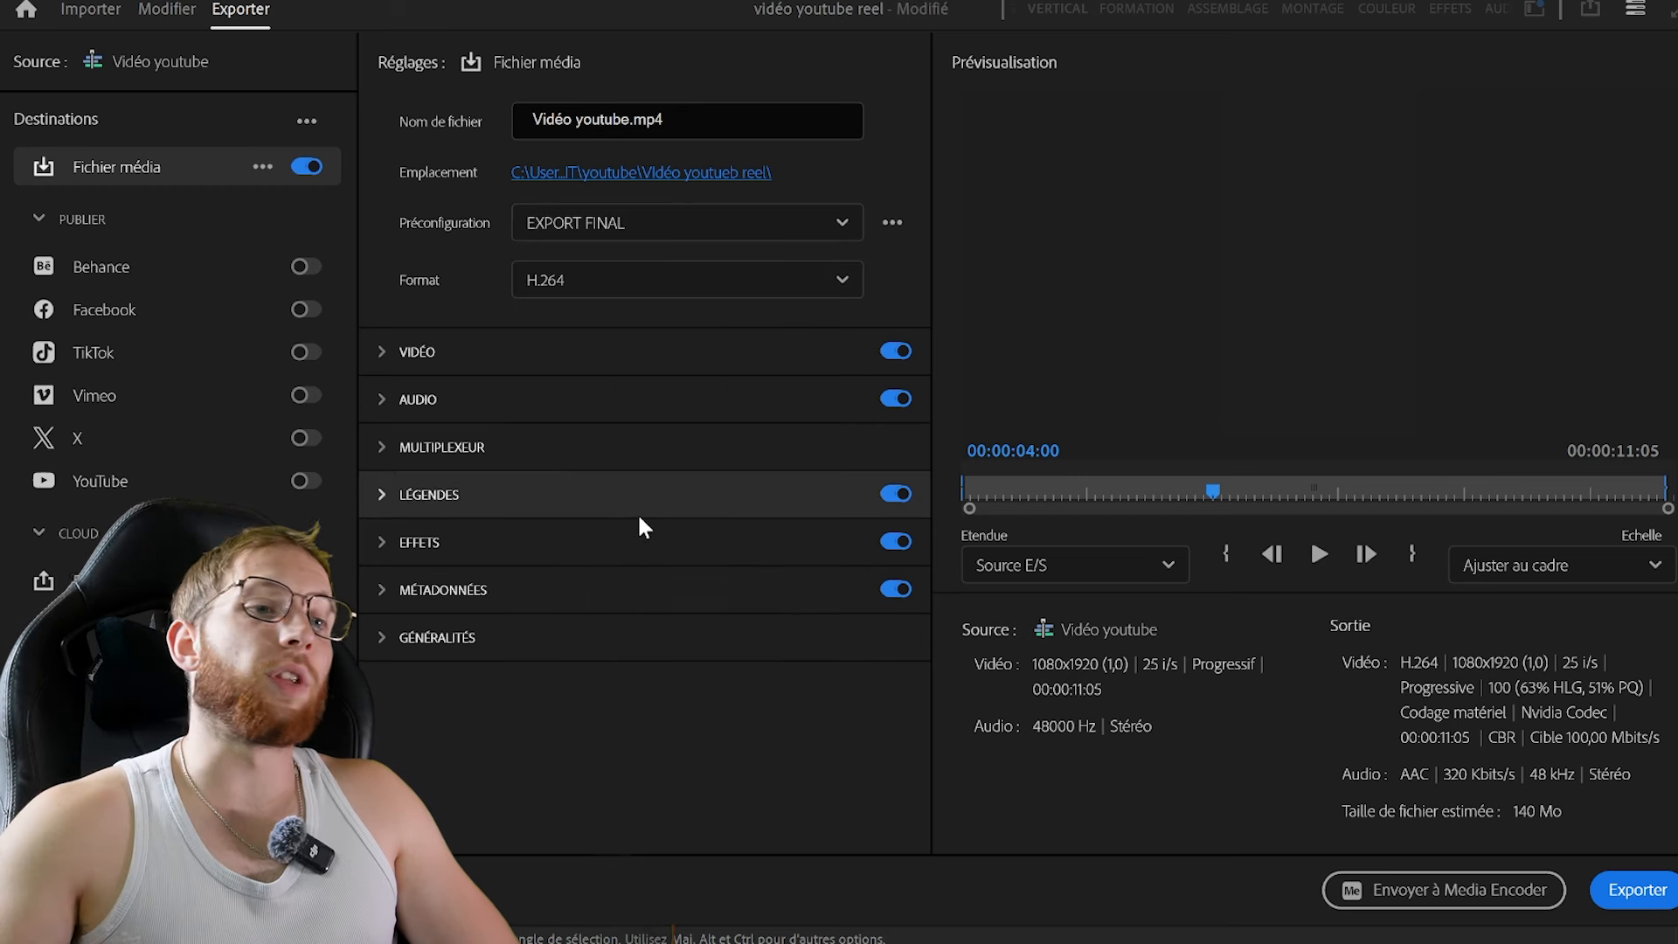
Name the export file Vidéo youtube VF and export the sequence as H.264
click(600, 172)
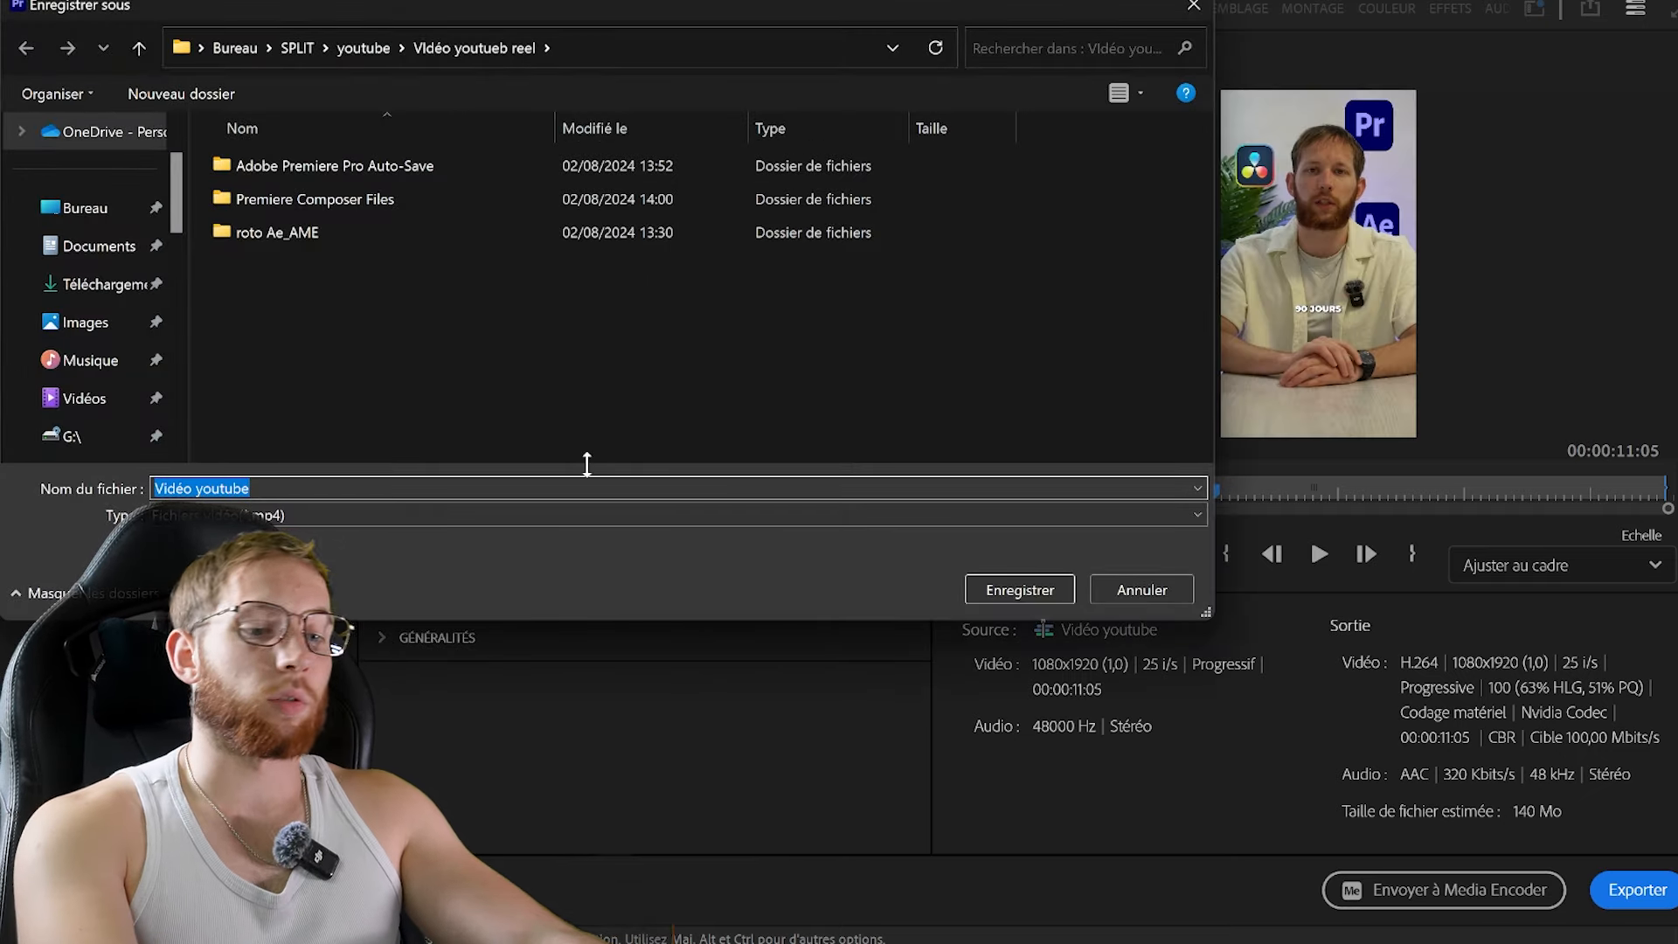
text(V1)
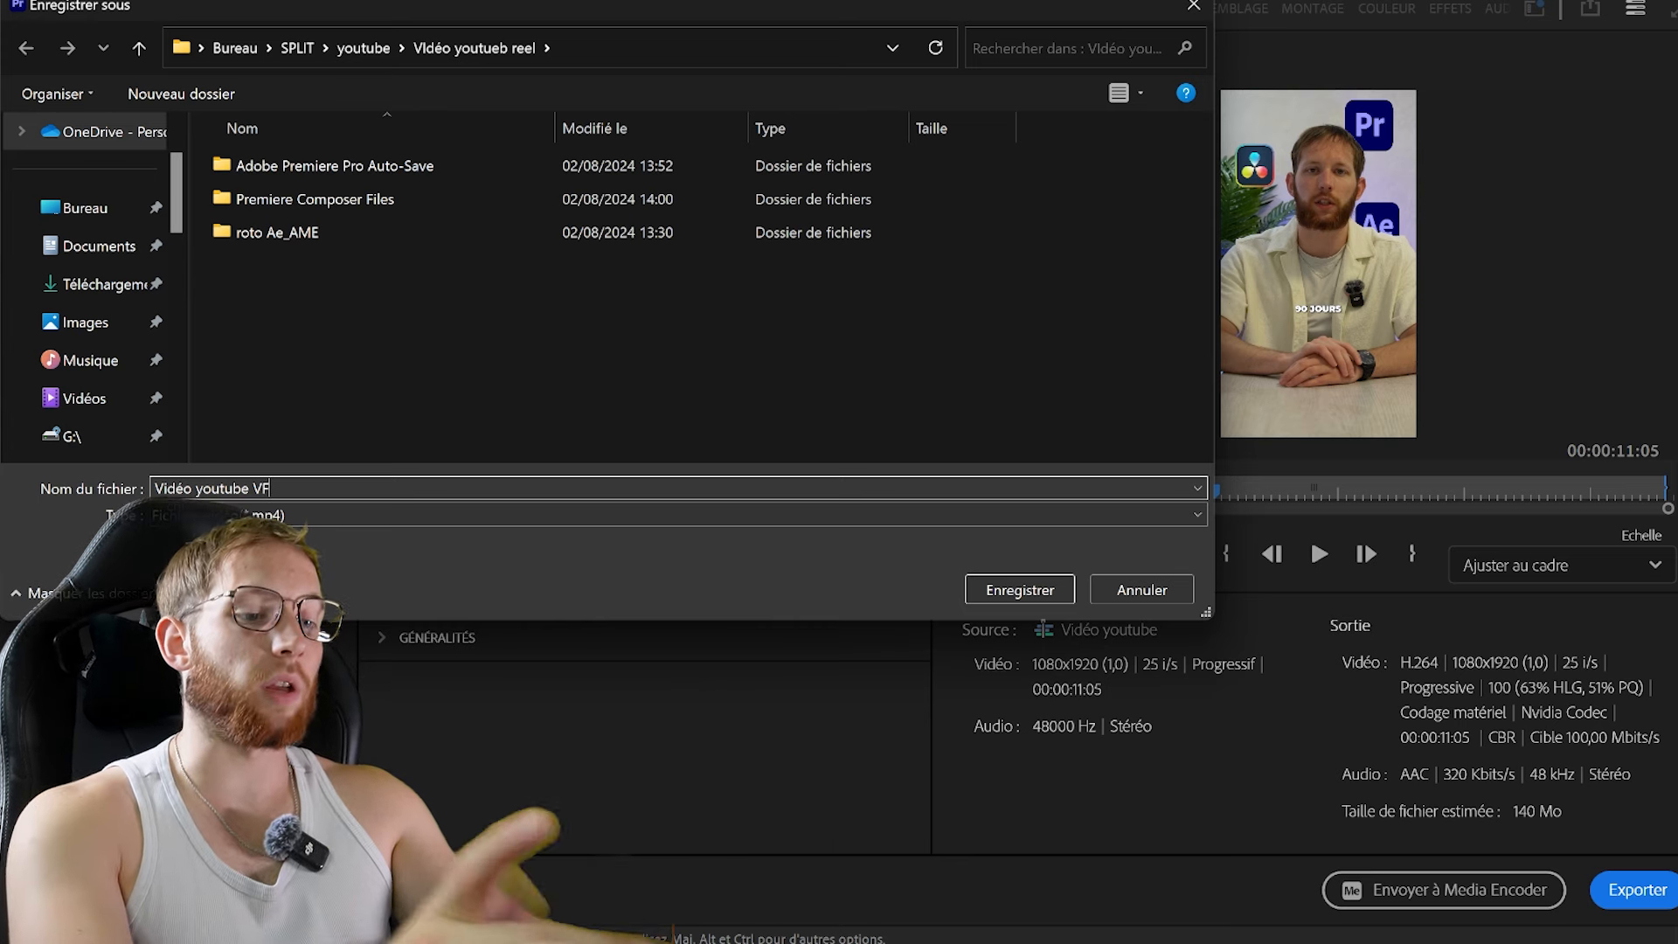
key(Return)
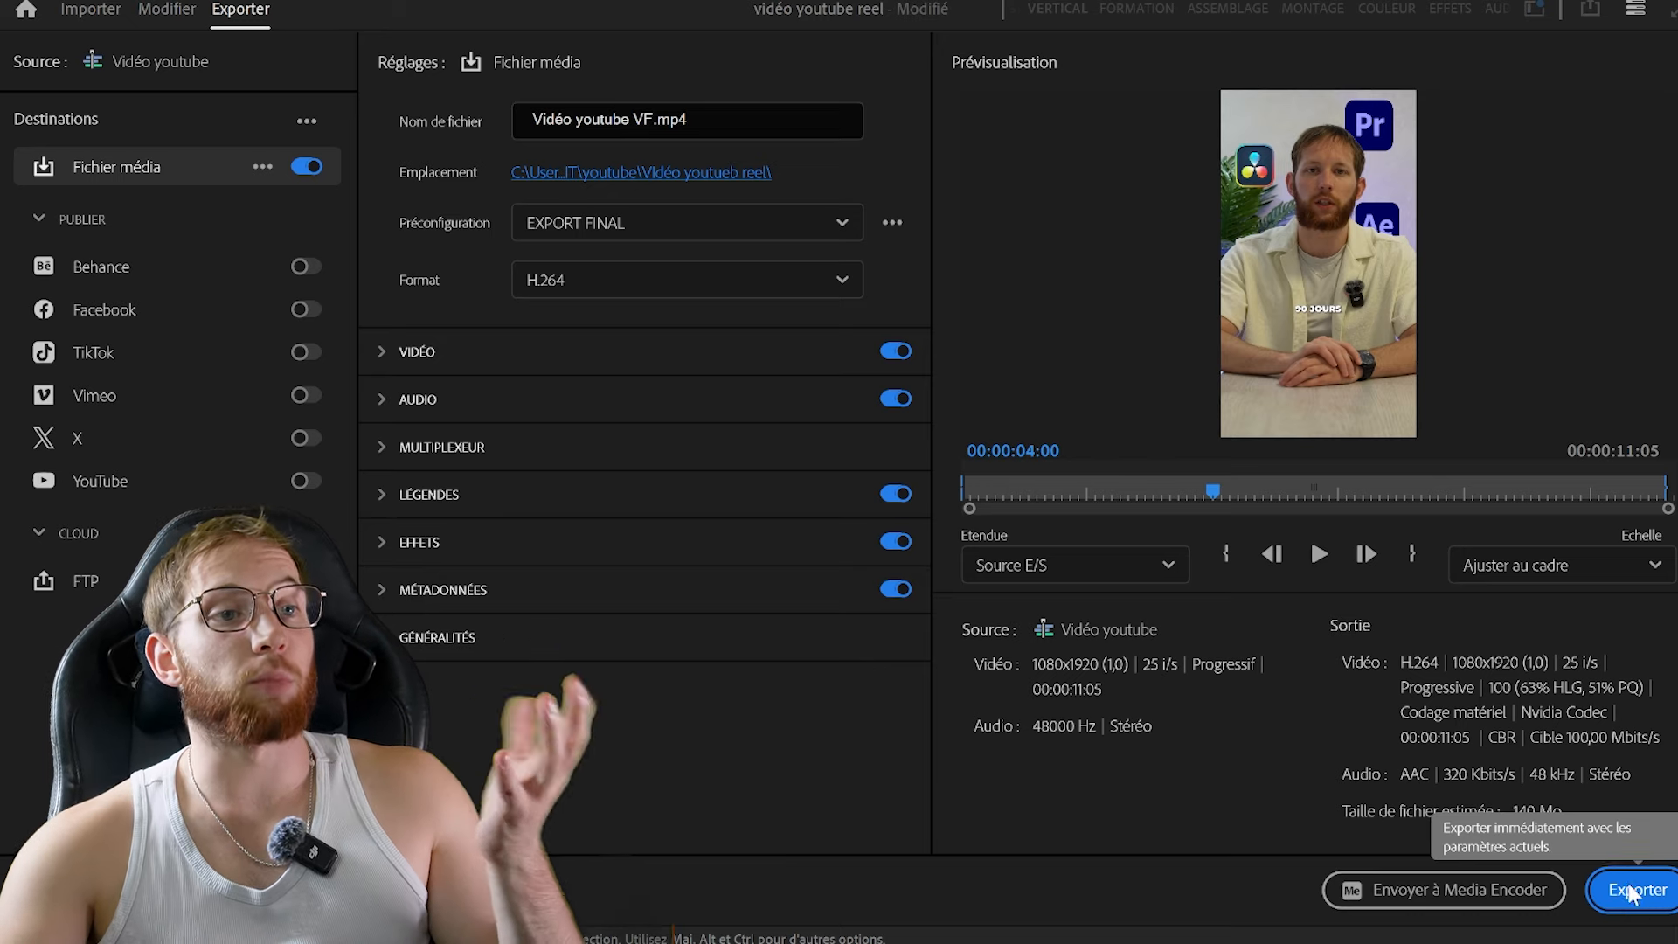
click(1629, 894)
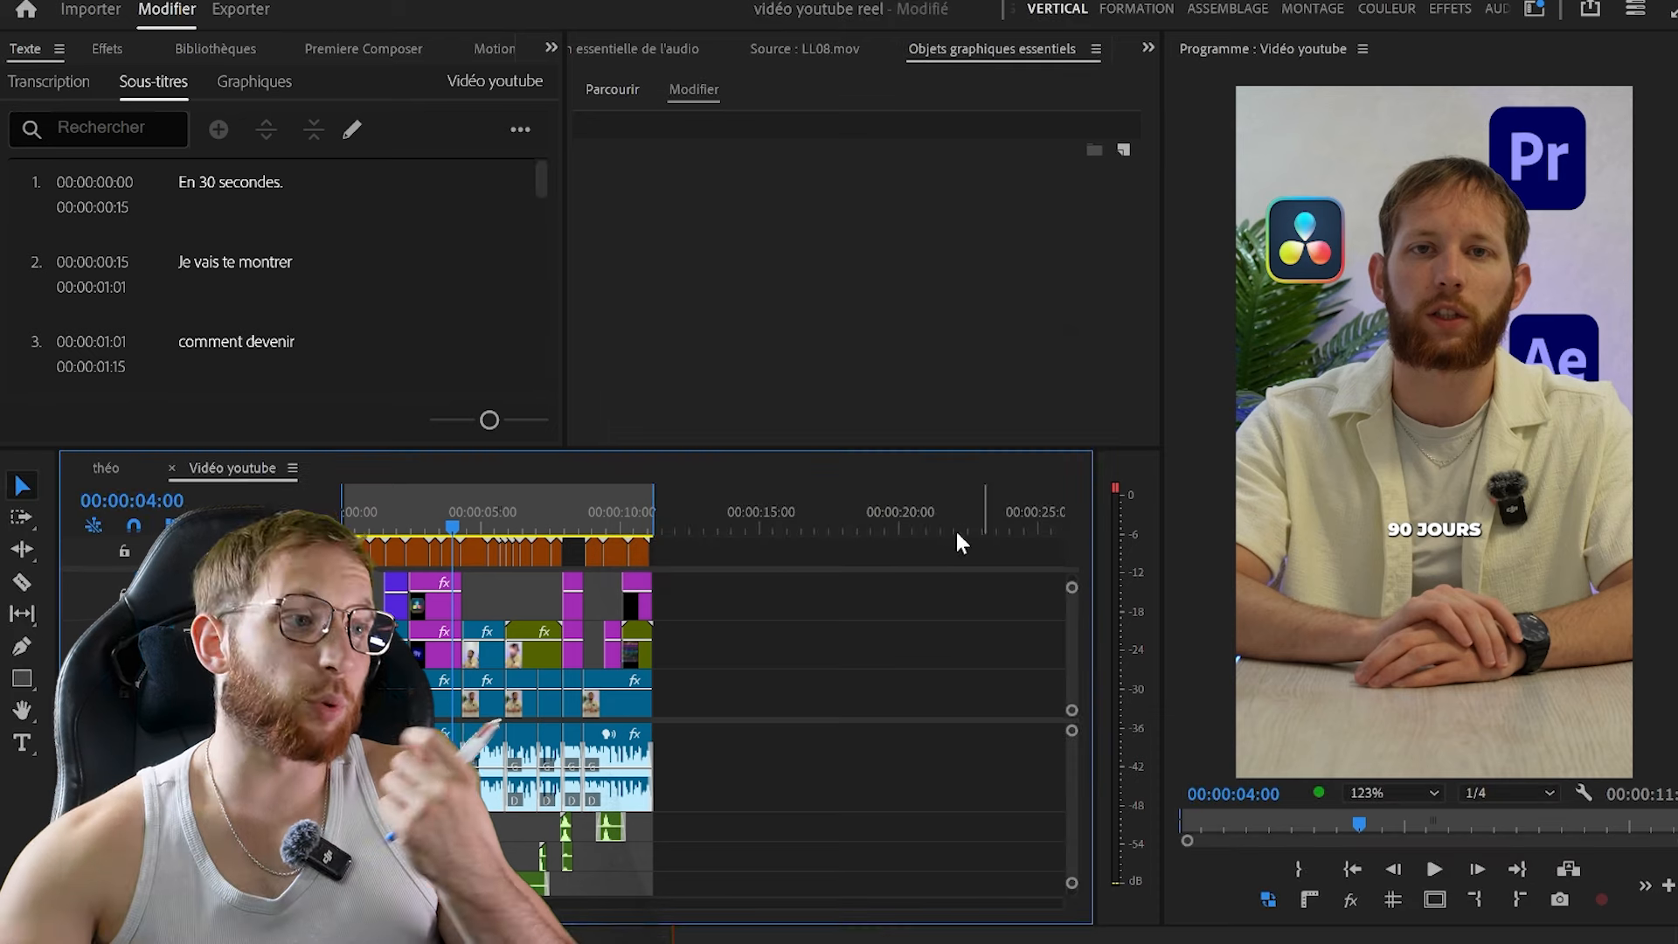
Copy the long adjustment layer and Particles.mp4 from the théo sequence and paste them above the other clips at the start of Vidéo youtube
click(561, 526)
key(equal)
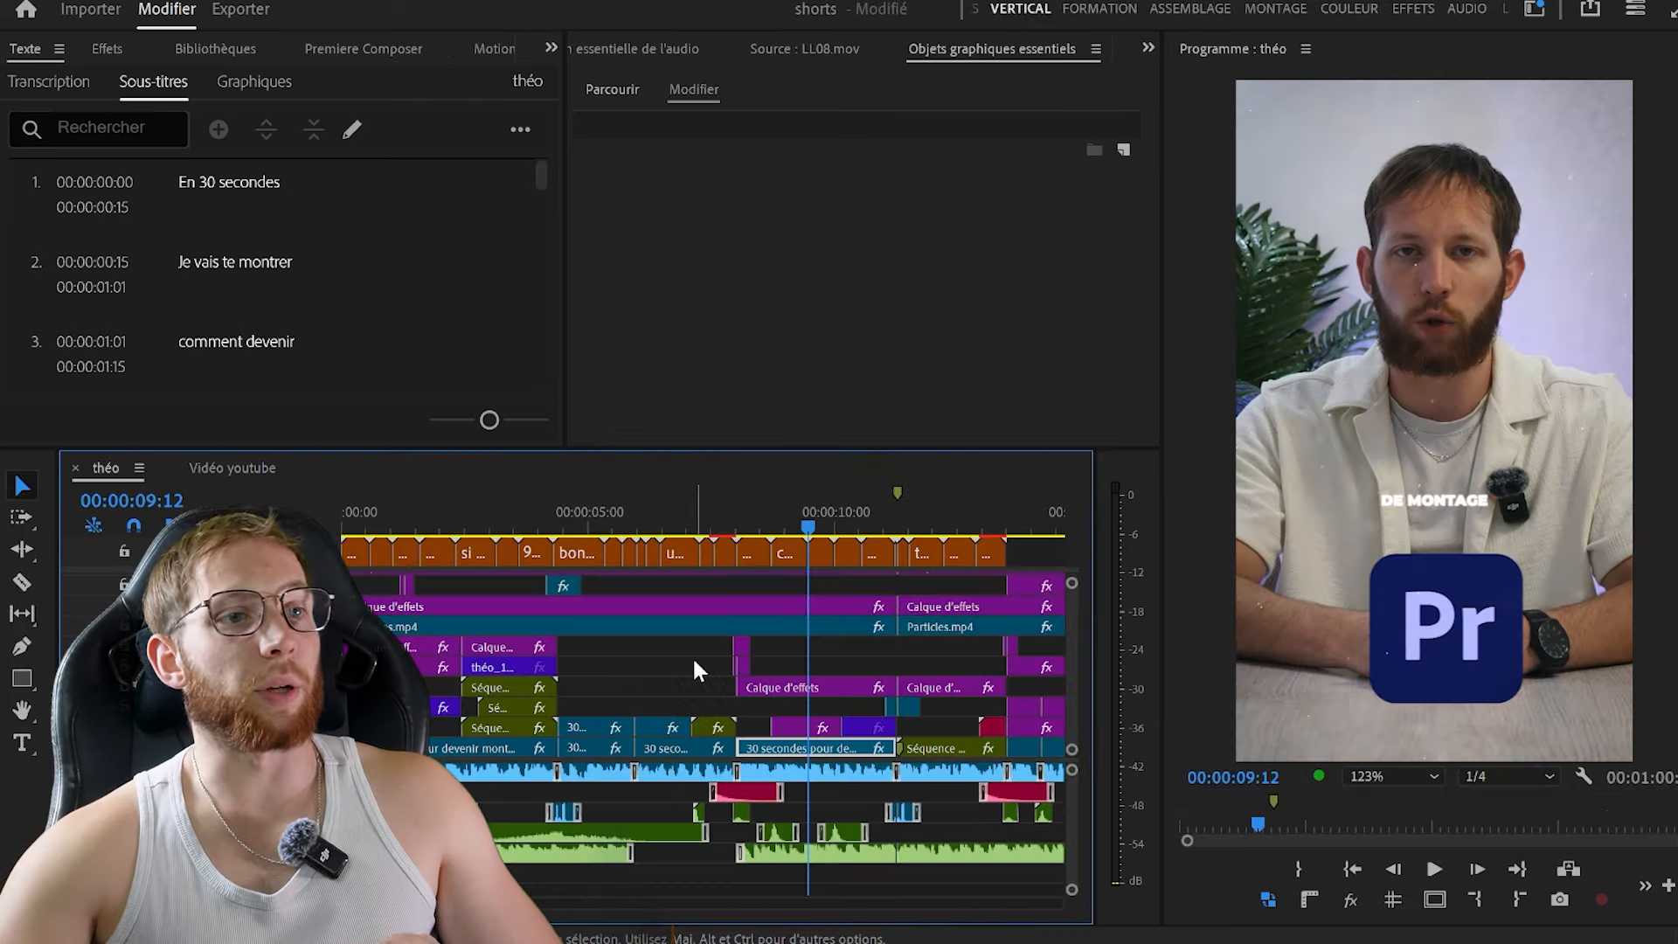
click(660, 518)
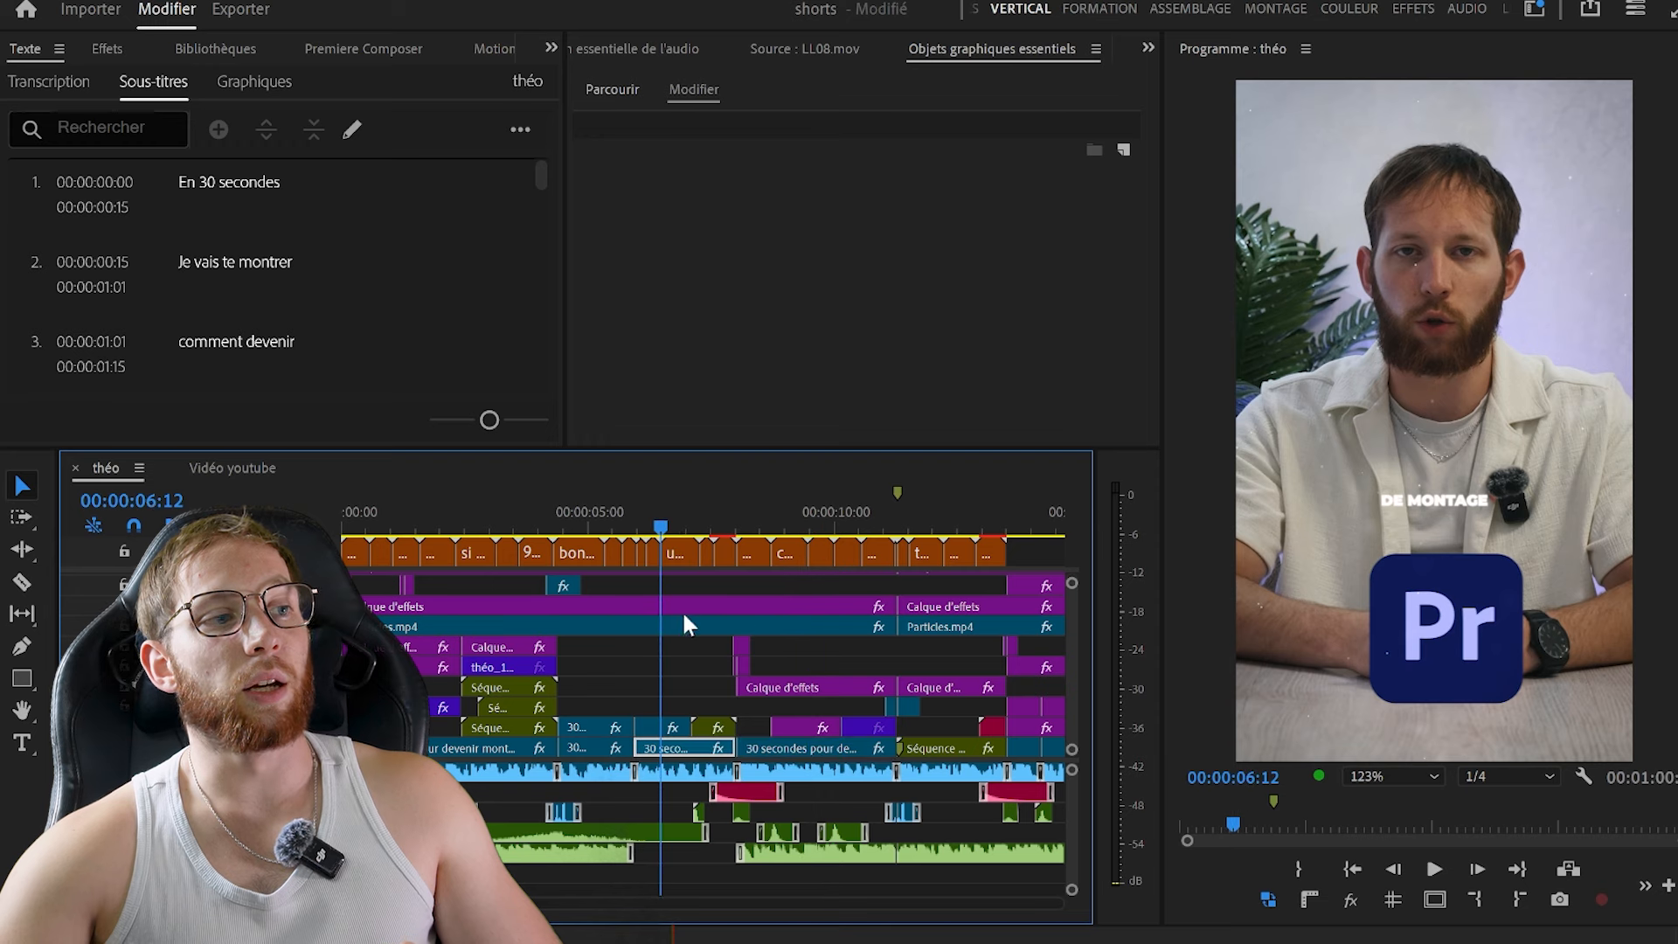
click(681, 607)
shift+click(686, 626)
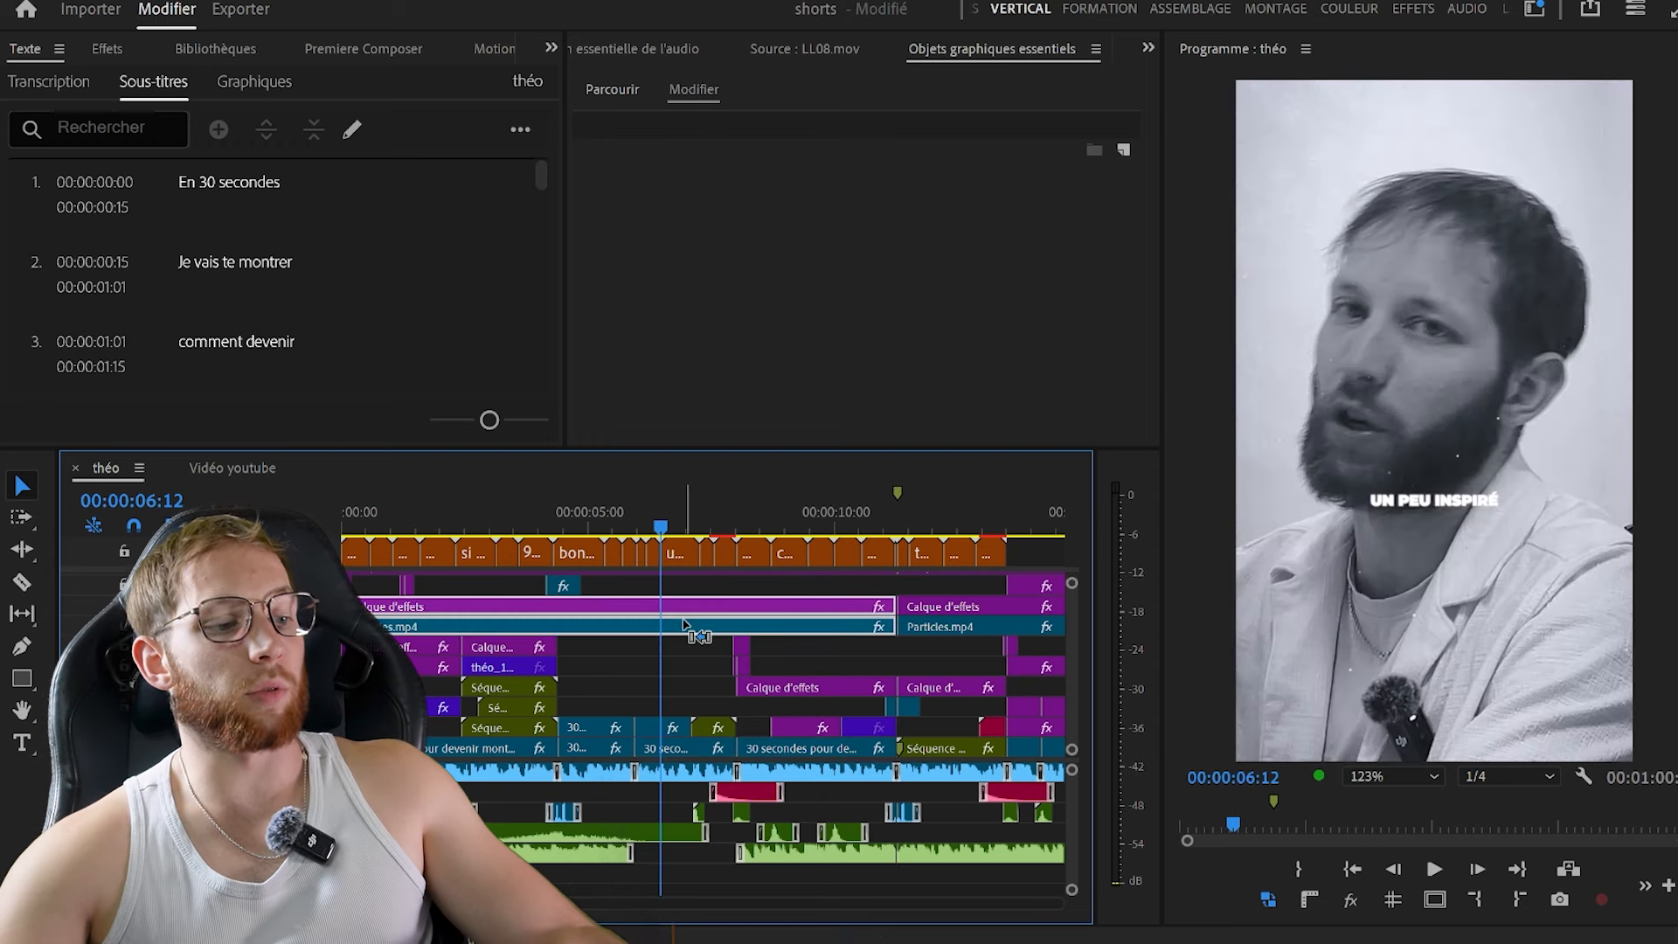
click(249, 470)
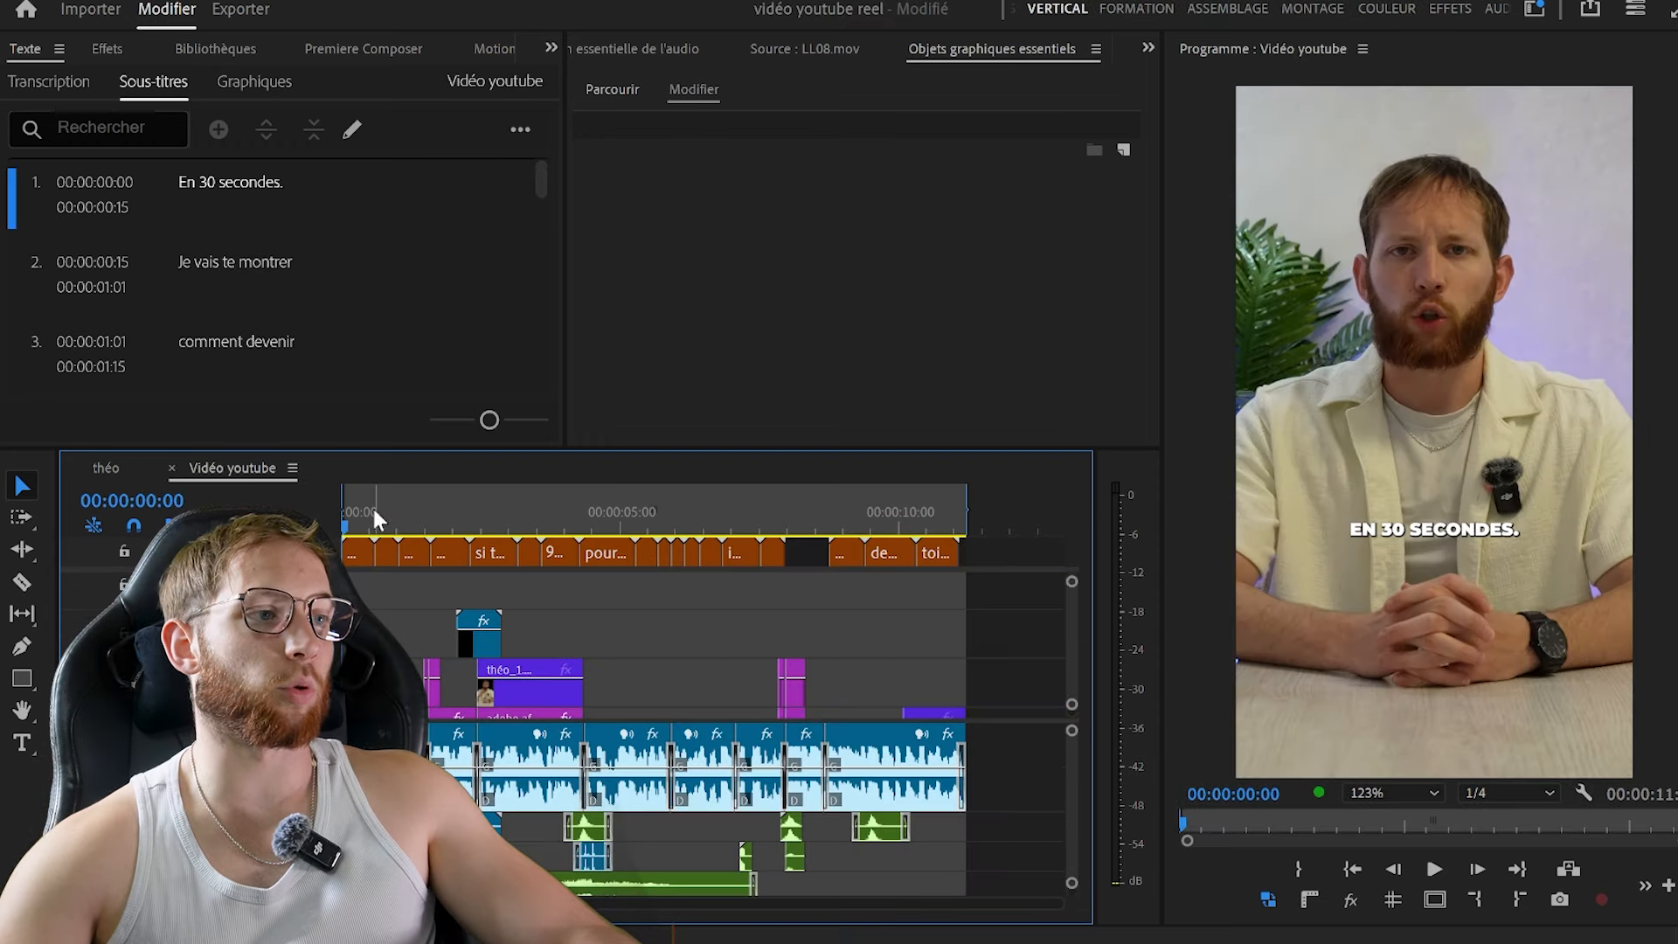
key(ctrl+v)
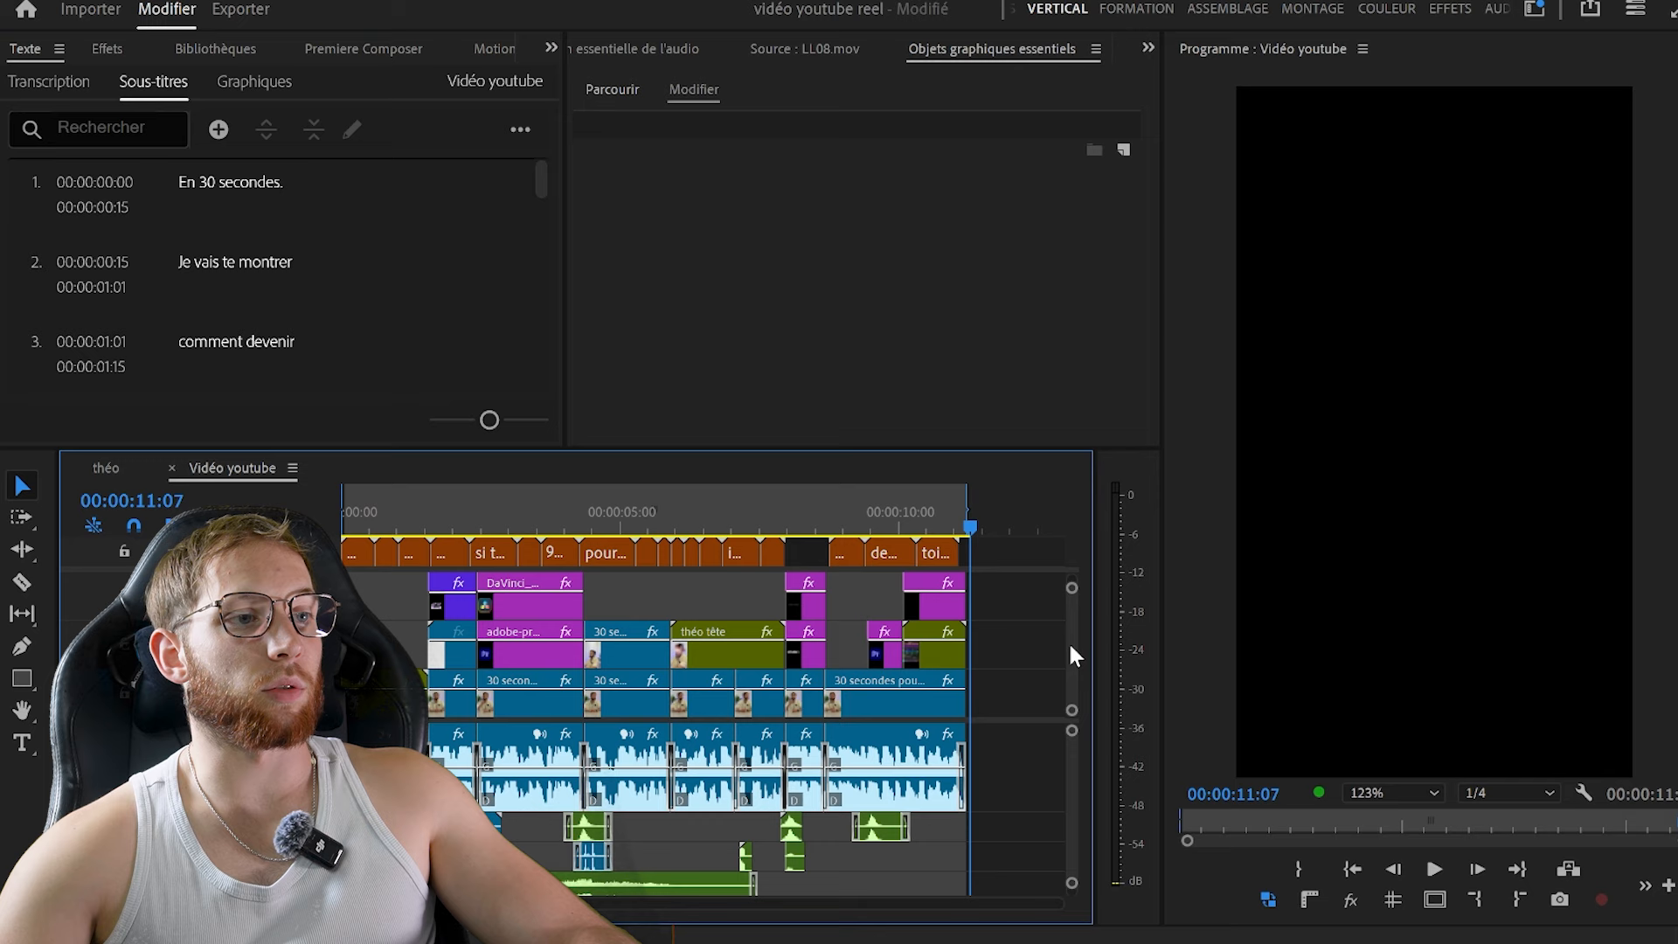
drag(1068, 642, 1065, 621)
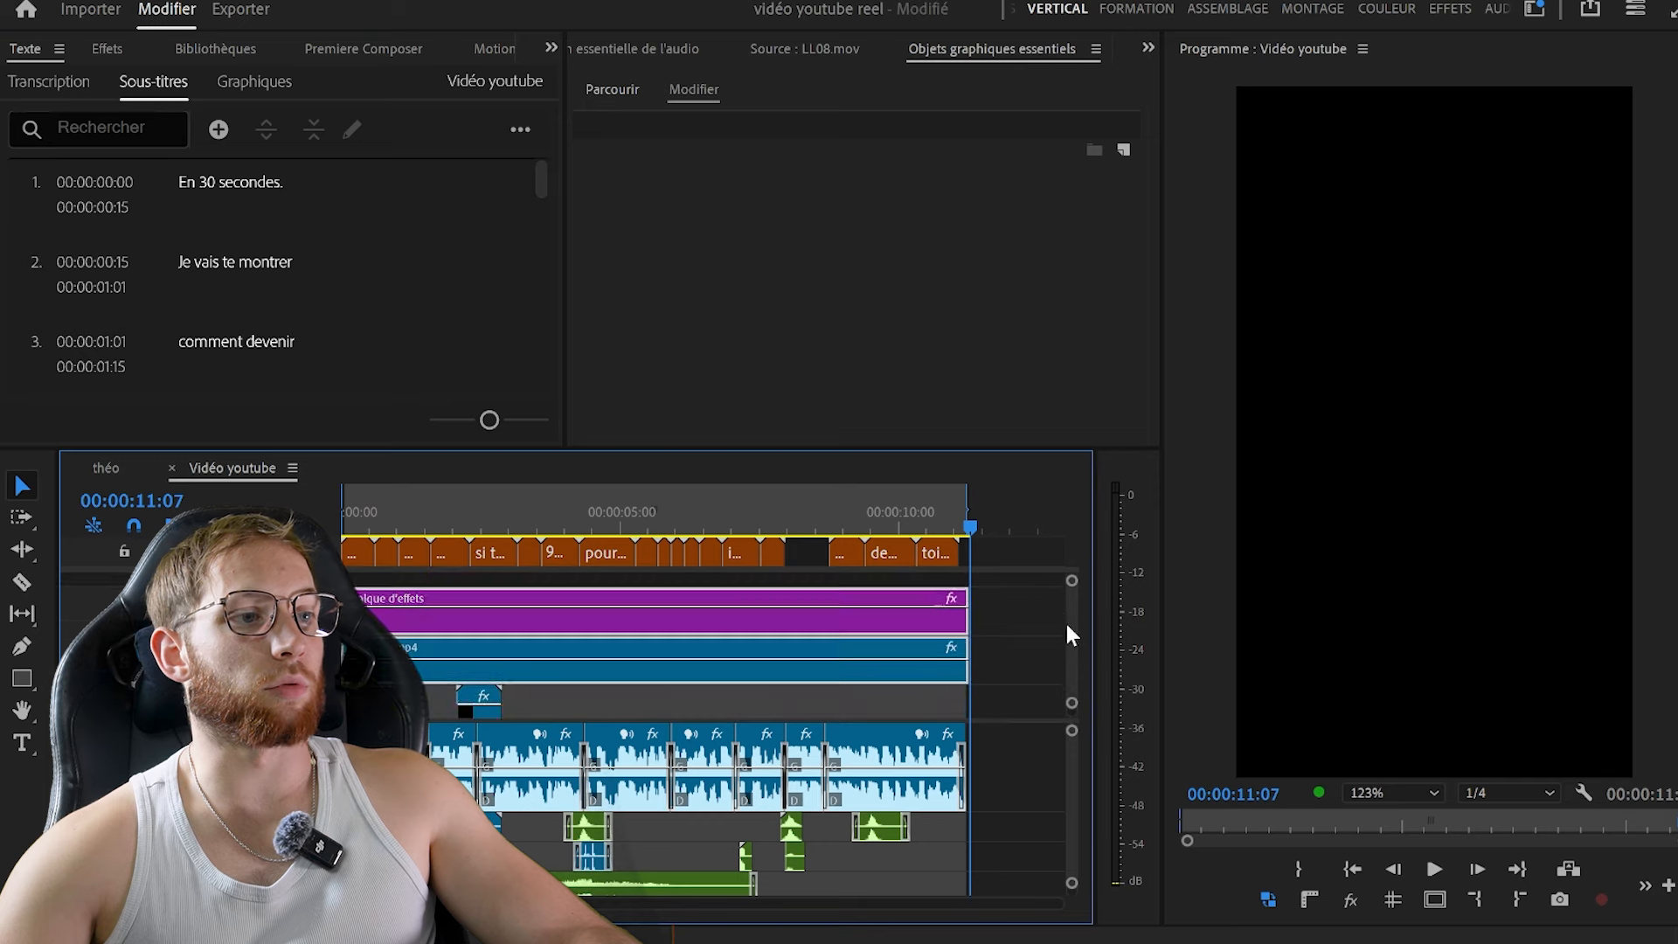
Show the raw Particles.mp4 overlay by setting its blend mode to Normal and its opacity to 100 %, and scrub through it
click(635, 526)
click(653, 662)
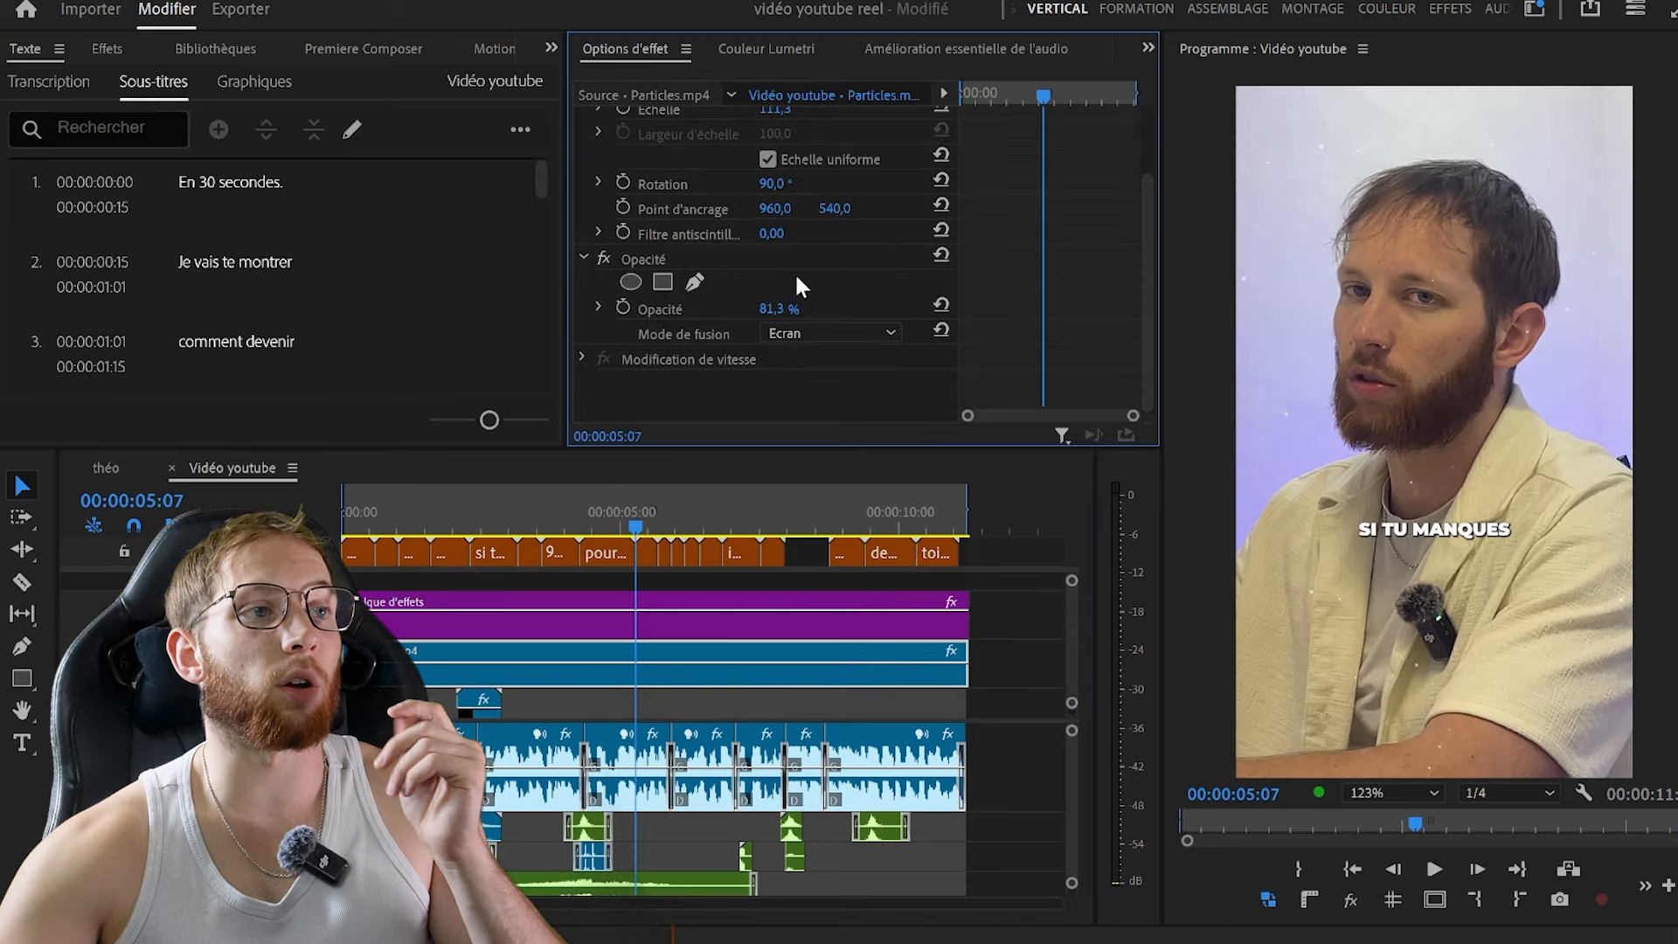
click(794, 261)
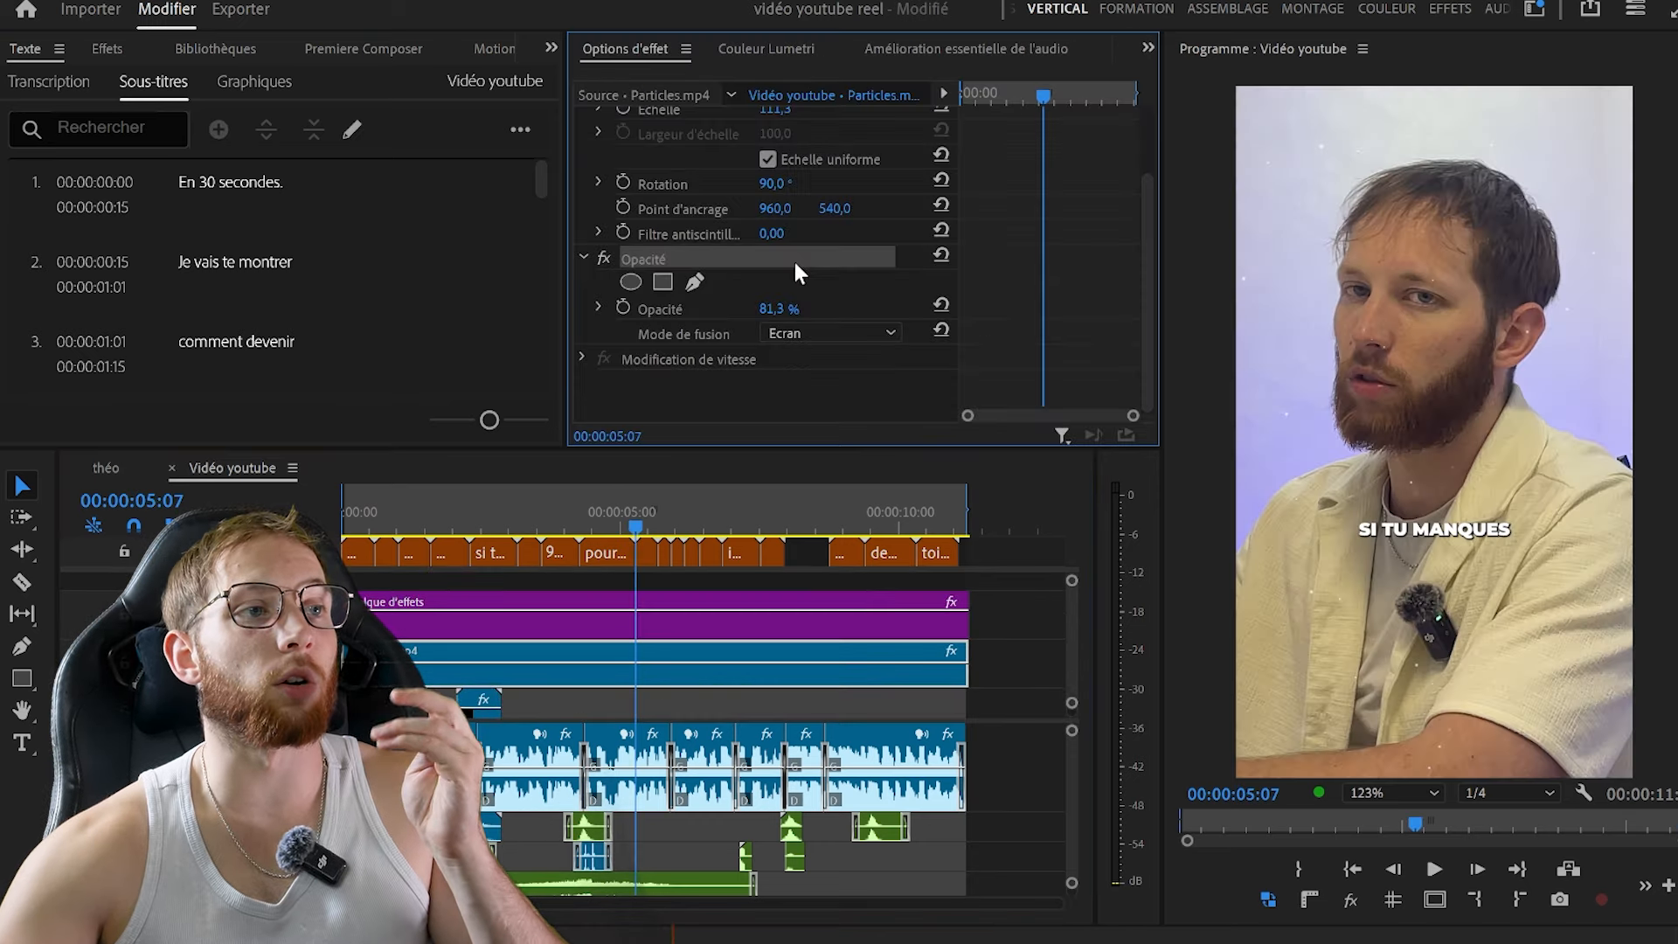
click(822, 333)
click(831, 350)
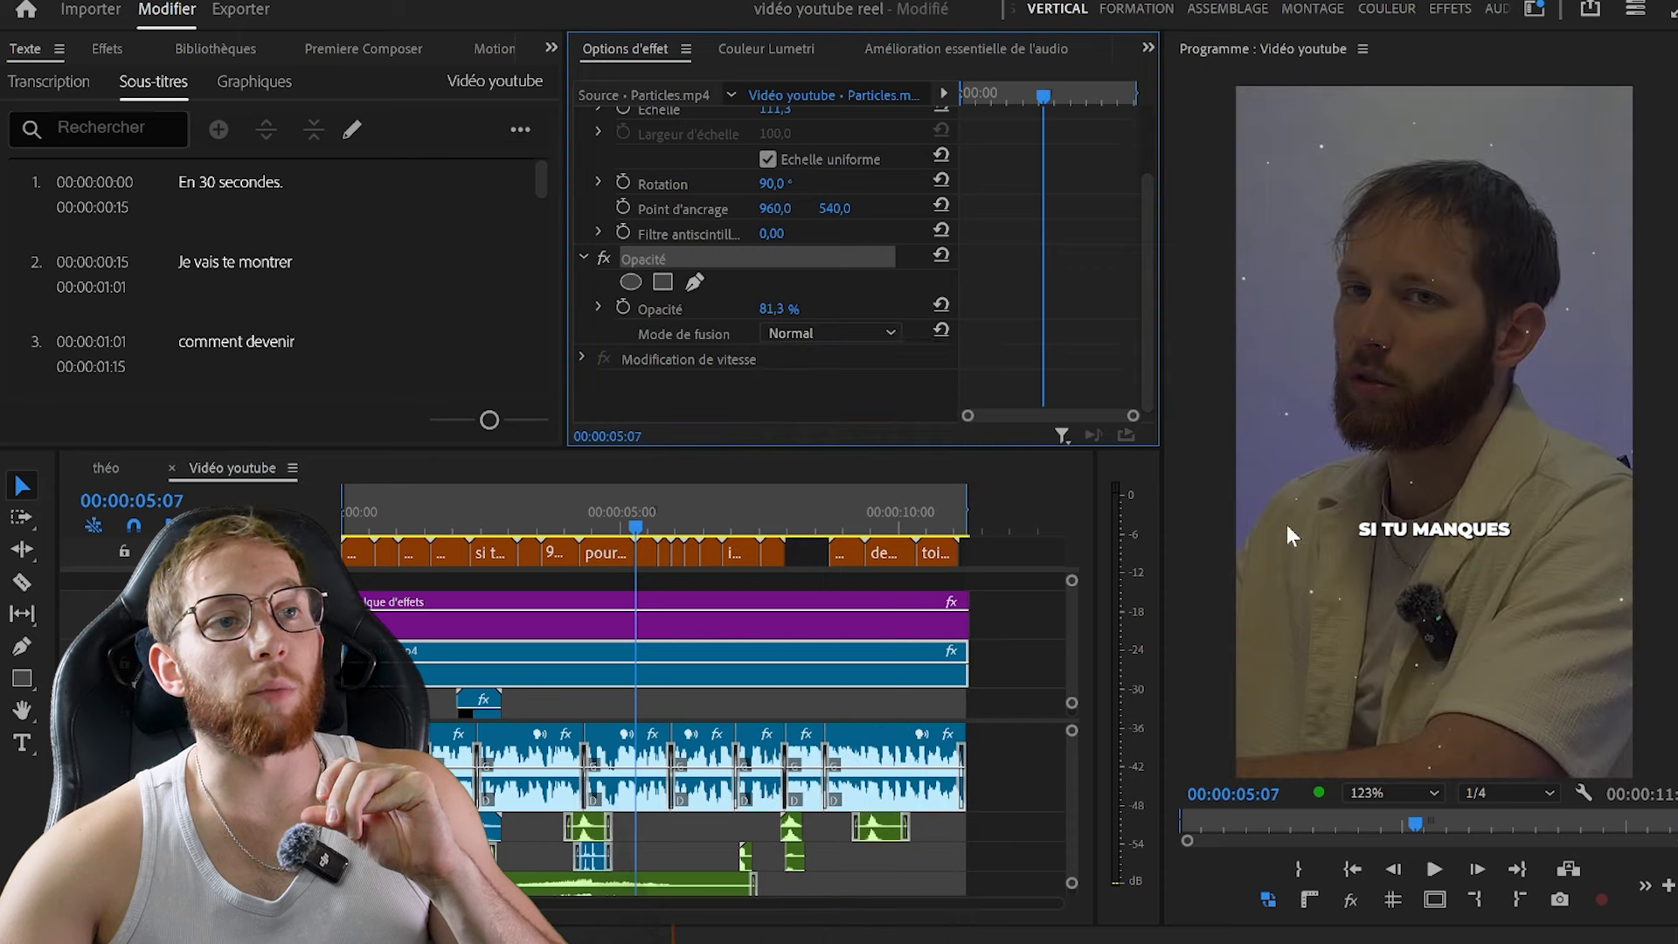
drag(778, 309, 813, 309)
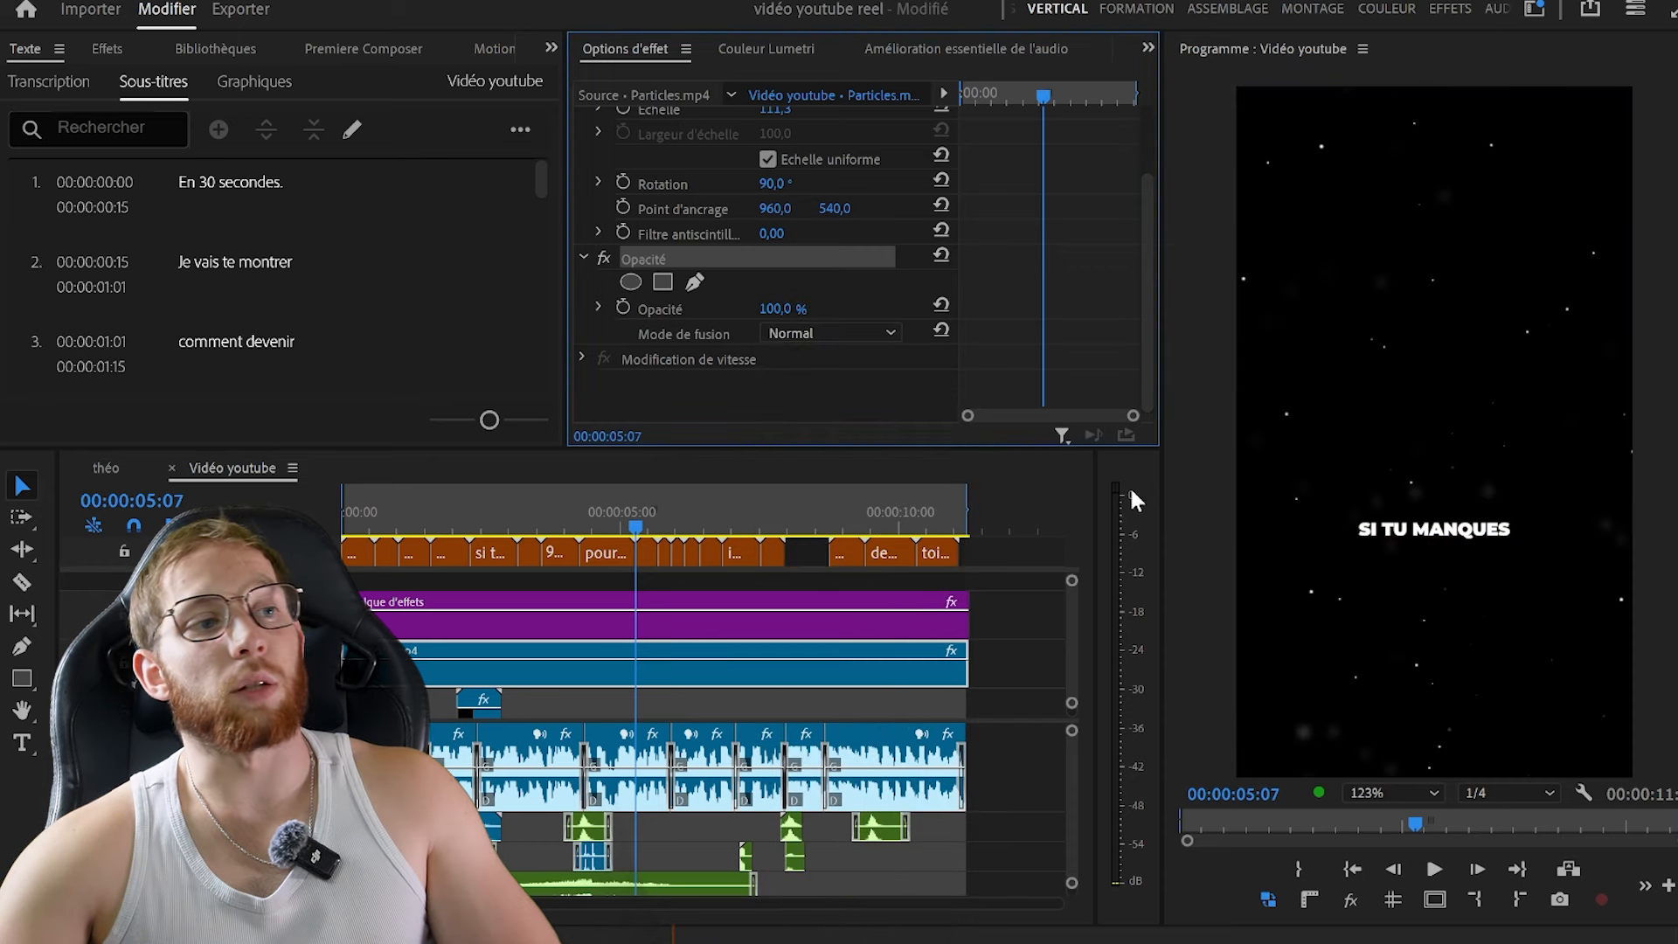
drag(675, 532, 771, 531)
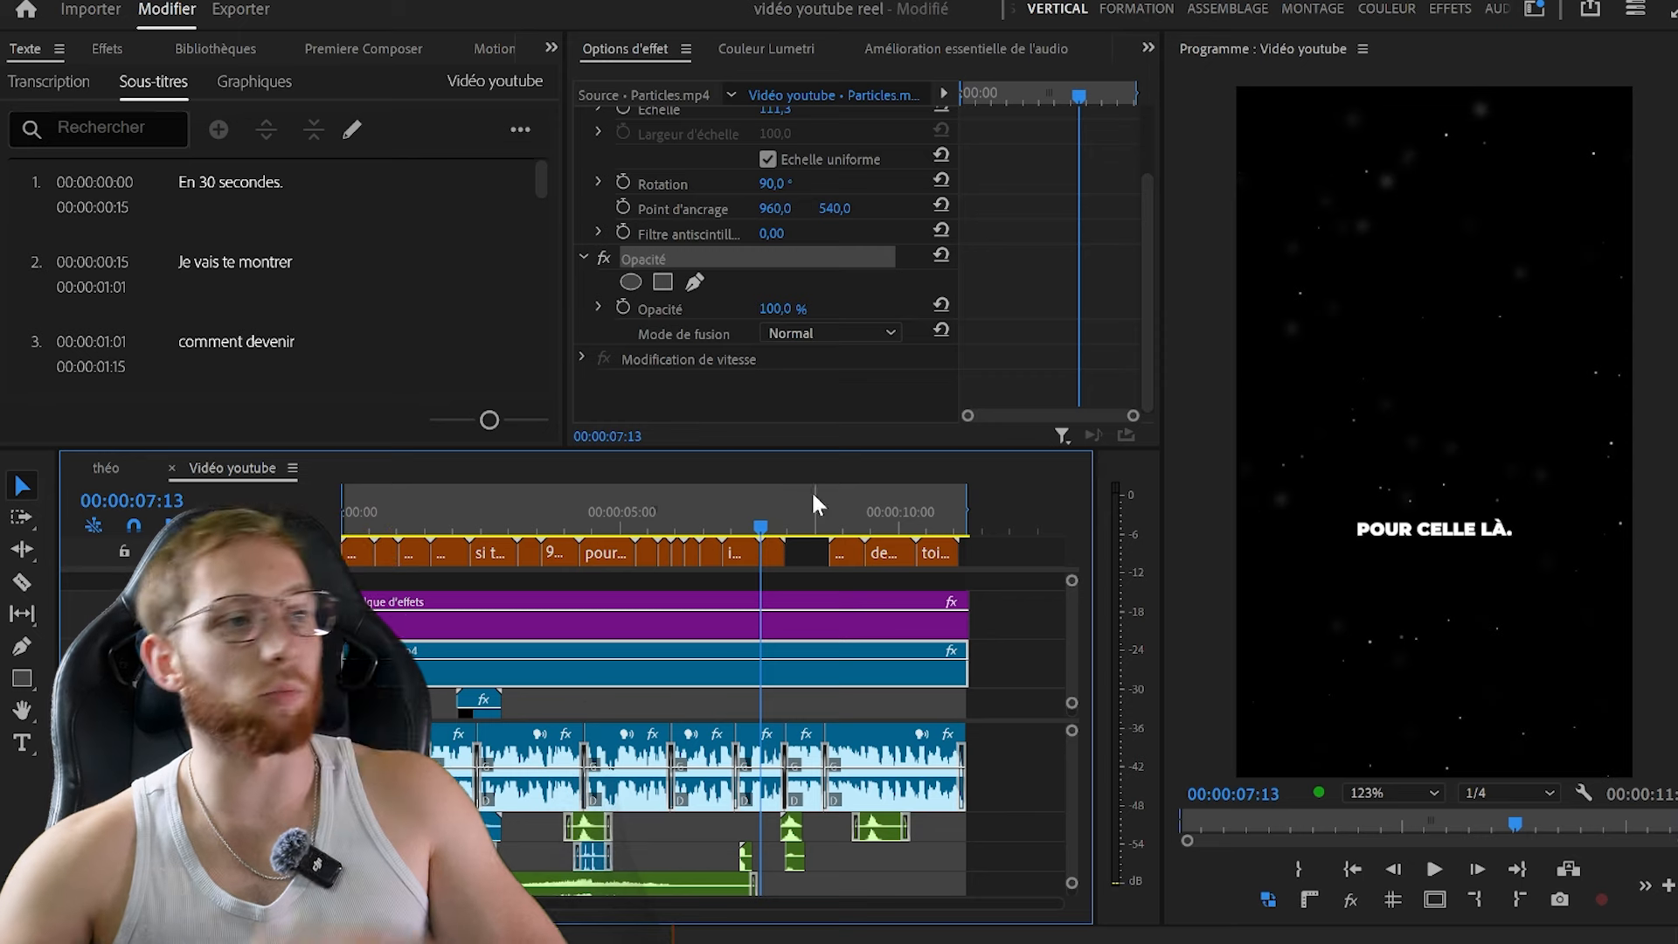
Set the Particles.mp4 clip's blend mode to Ecran and lower its opacity to 39 %
click(826, 329)
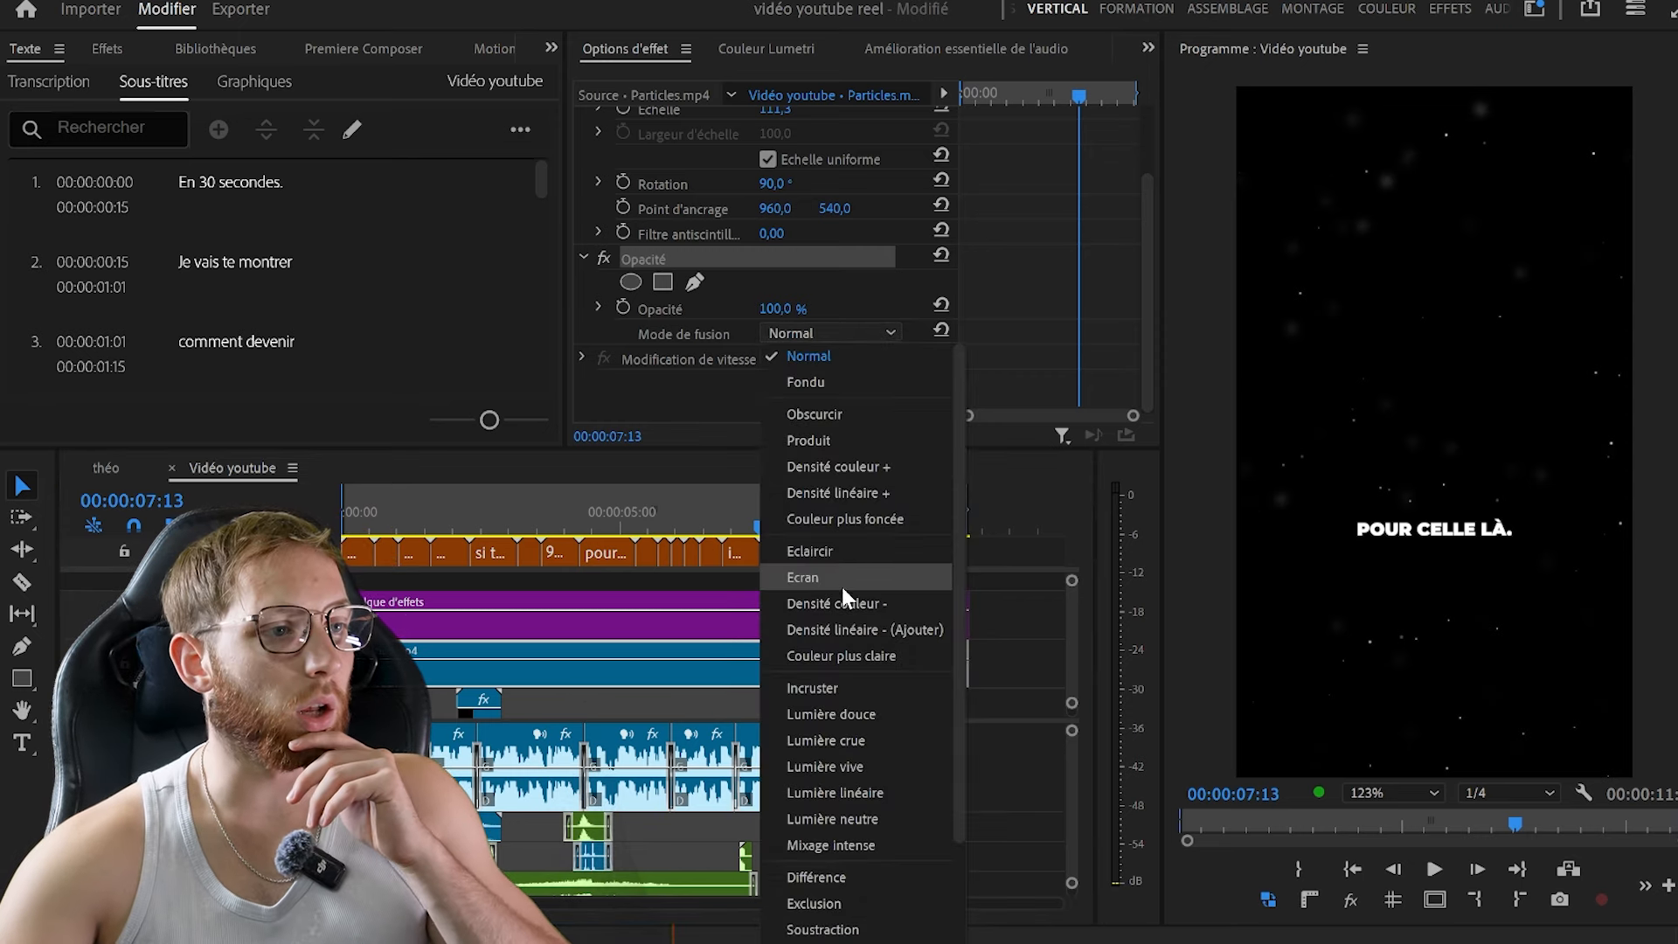
click(841, 581)
drag(792, 309, 739, 309)
click(789, 306)
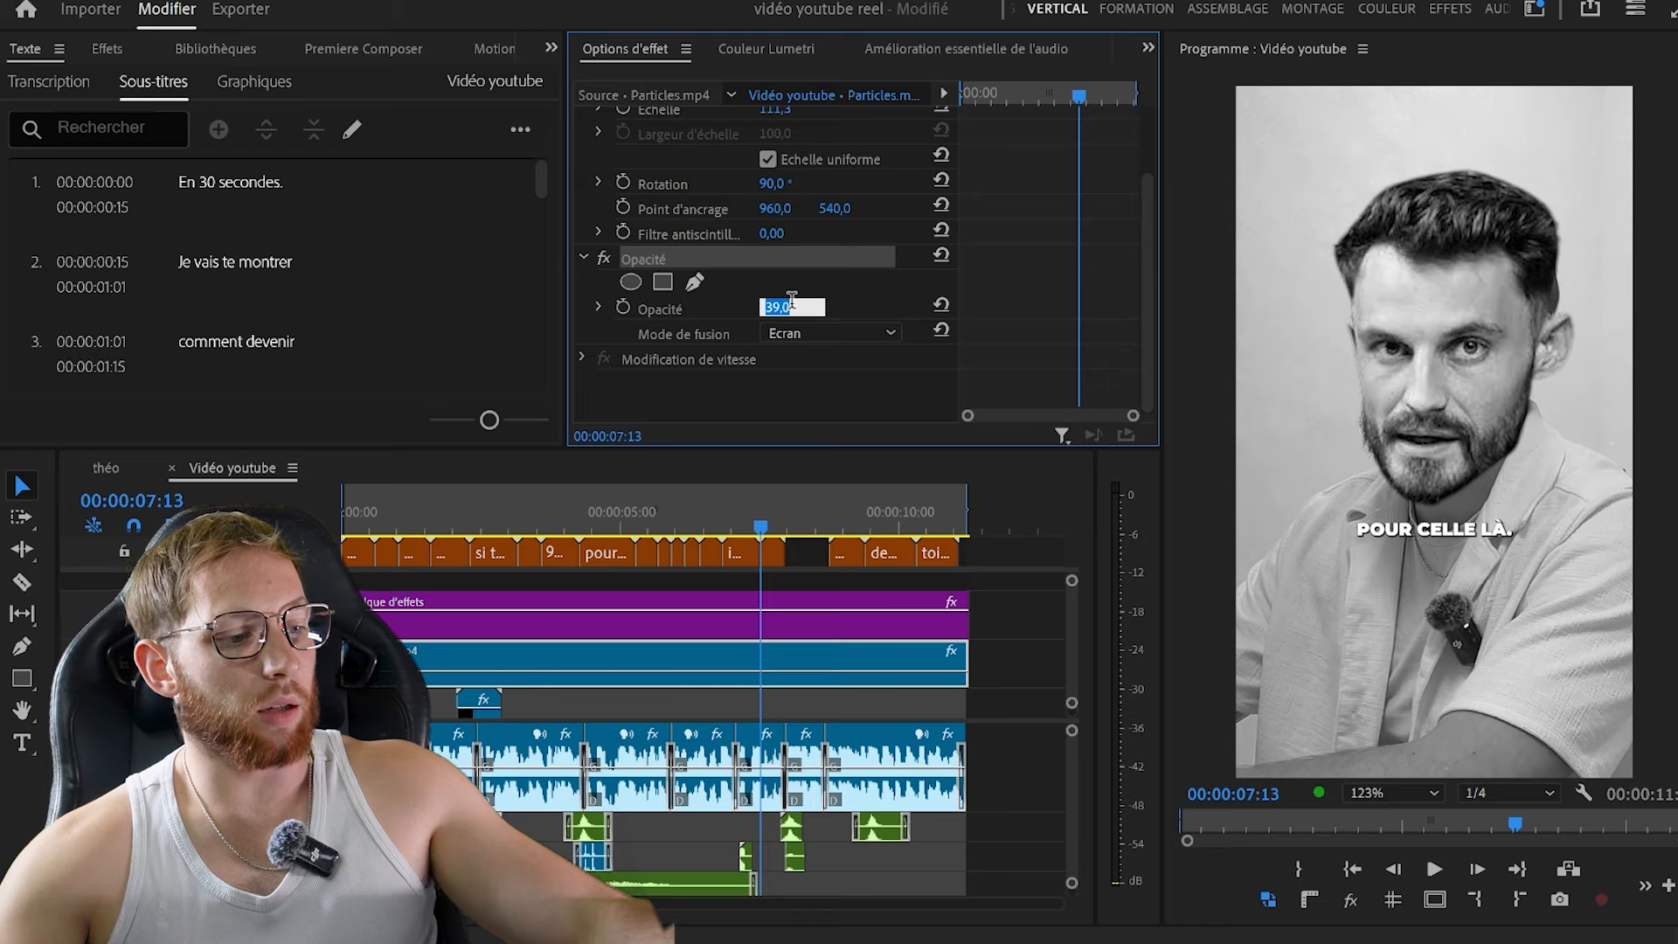